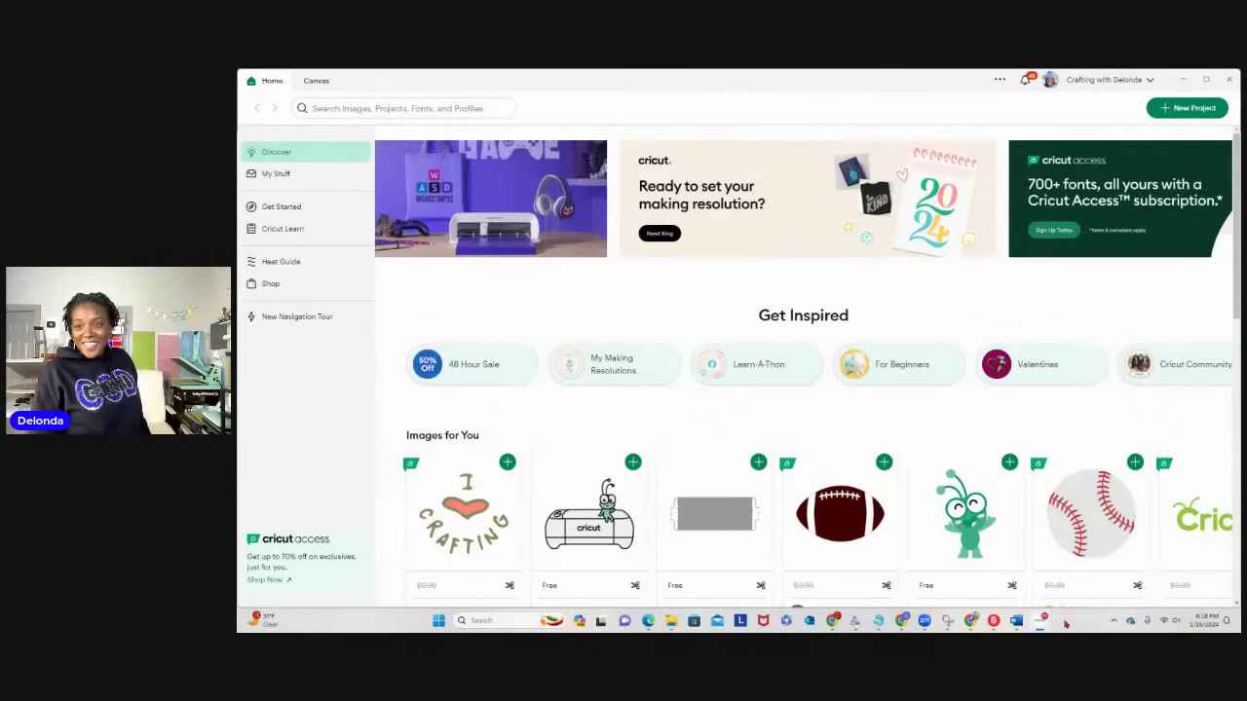
# Step: Open the blank canvas and review the machine options in the Design Space settings, including the Machine Care device list
pyautogui.moveTo(1043, 623)
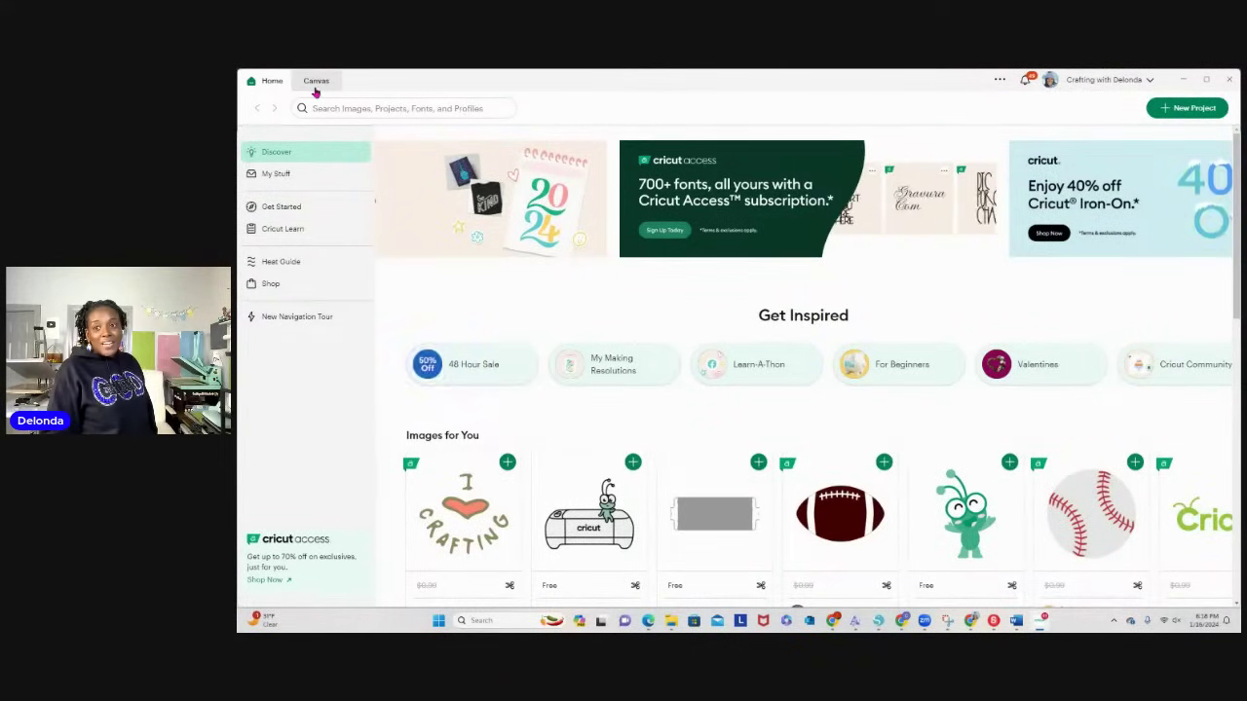
pyautogui.click(313, 84)
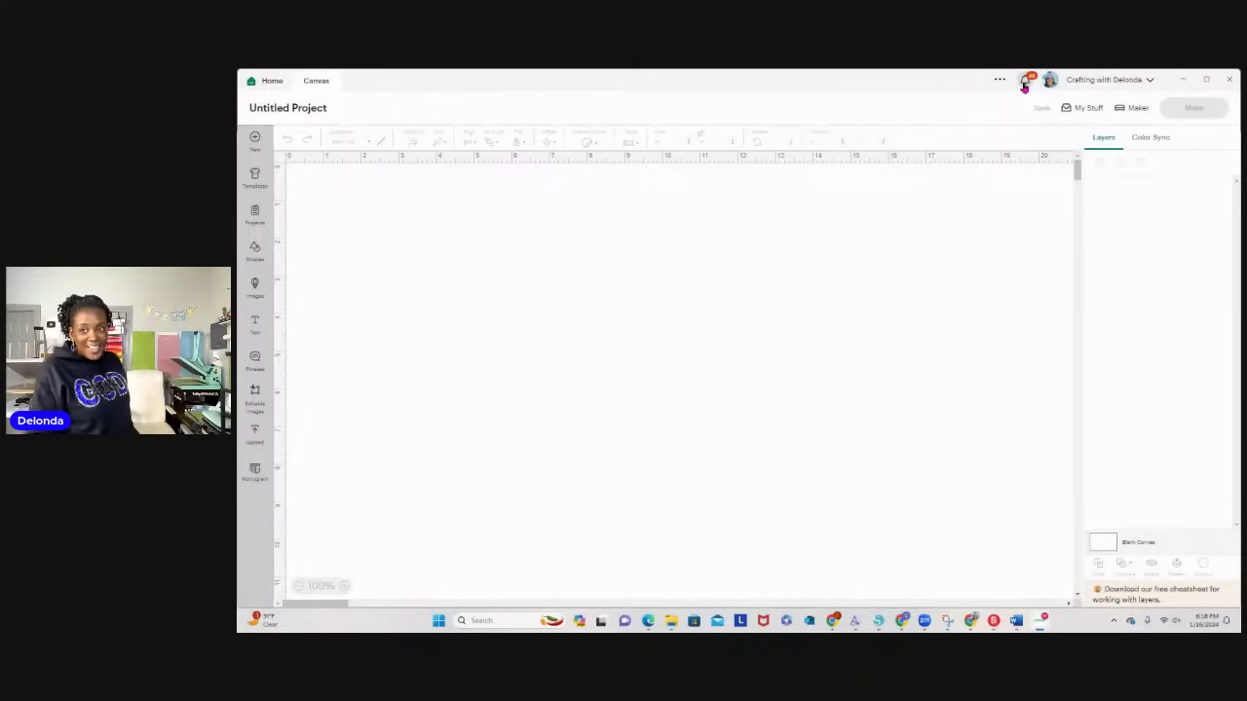
pyautogui.click(1151, 82)
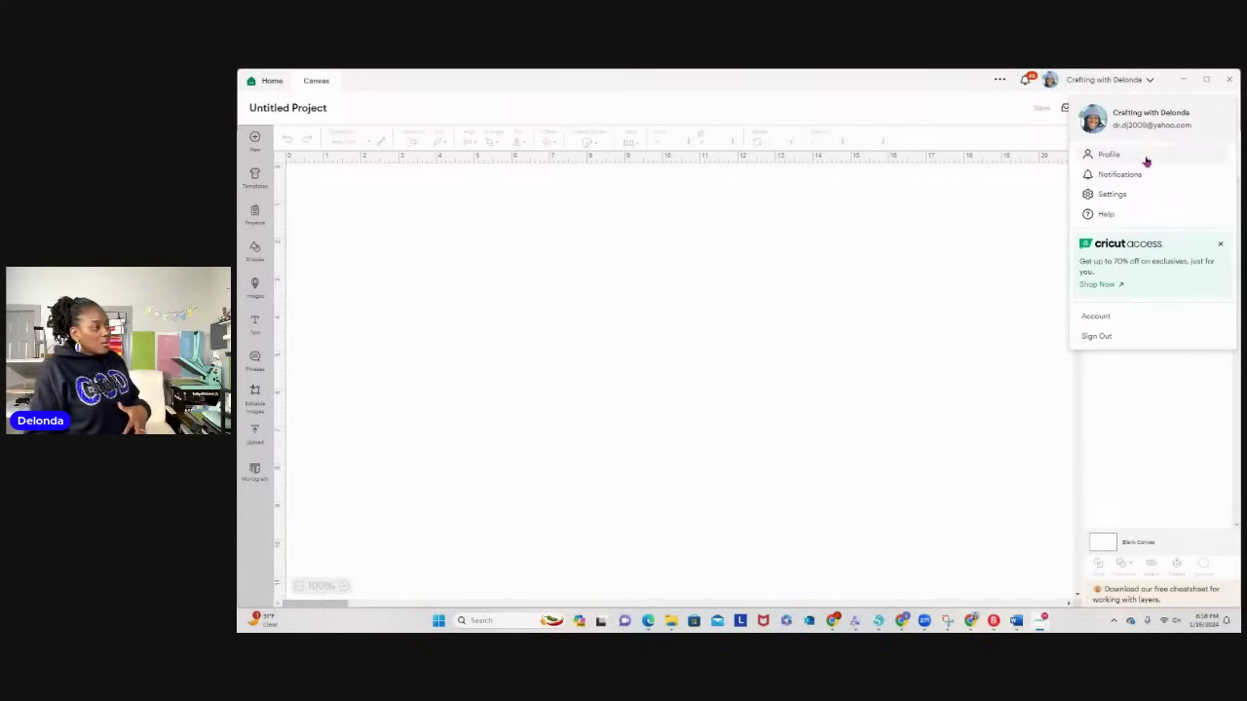
pyautogui.click(1112, 195)
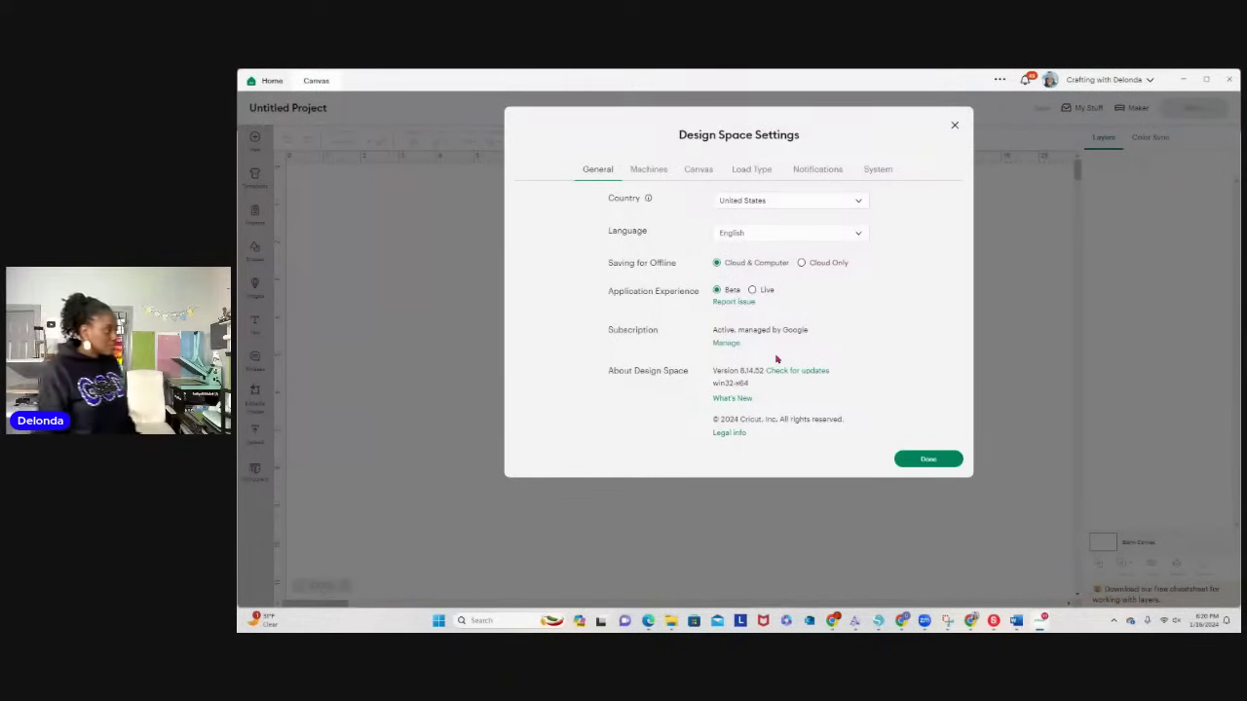
pyautogui.click(648, 169)
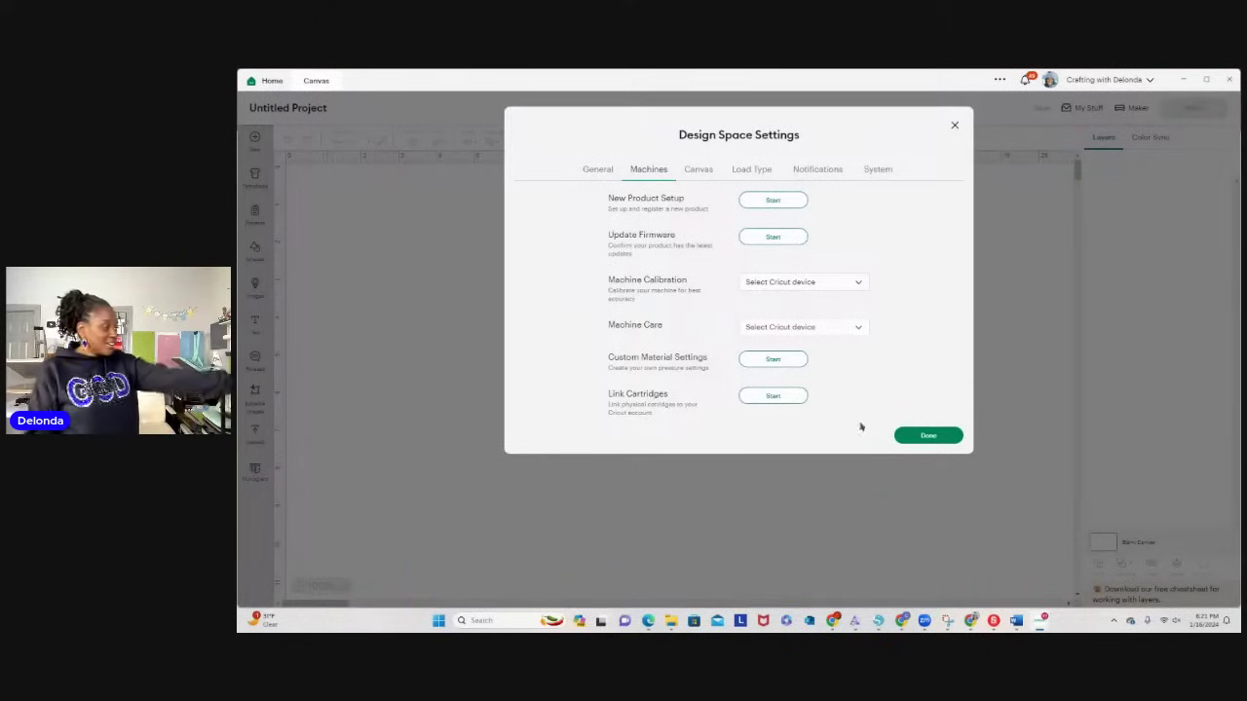
pyautogui.click(852, 329)
pyautogui.click(893, 340)
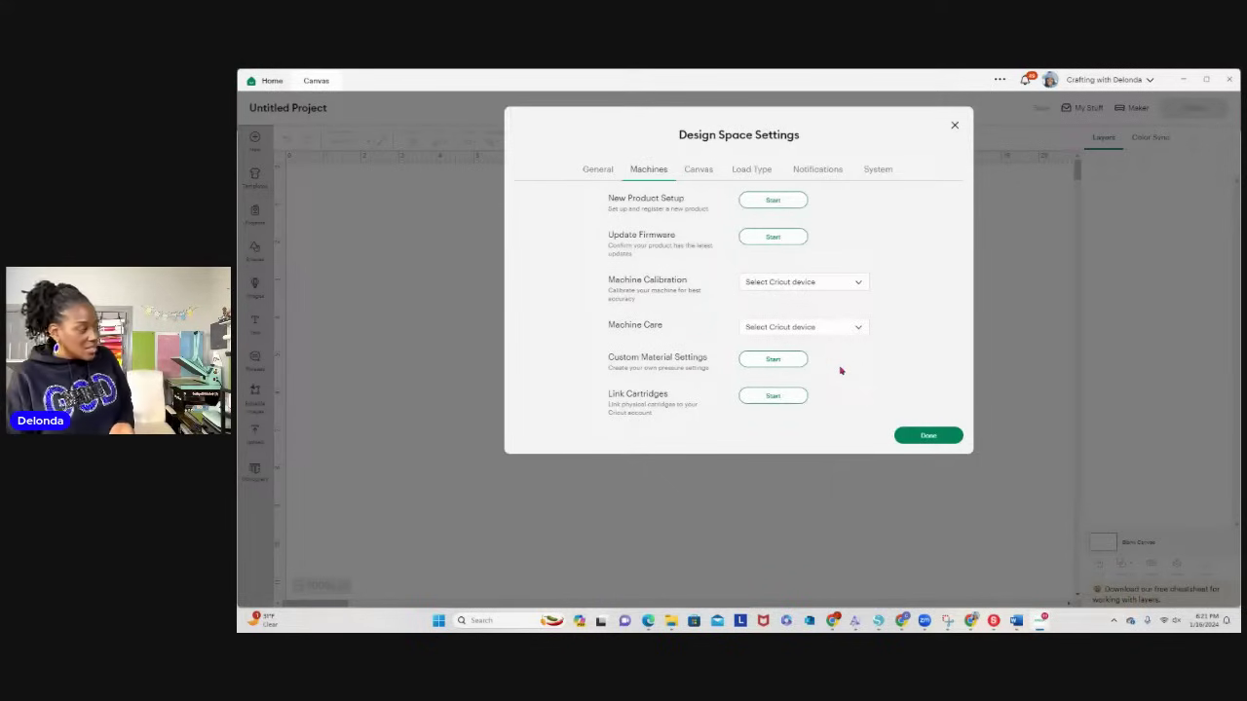
pyautogui.click(763, 362)
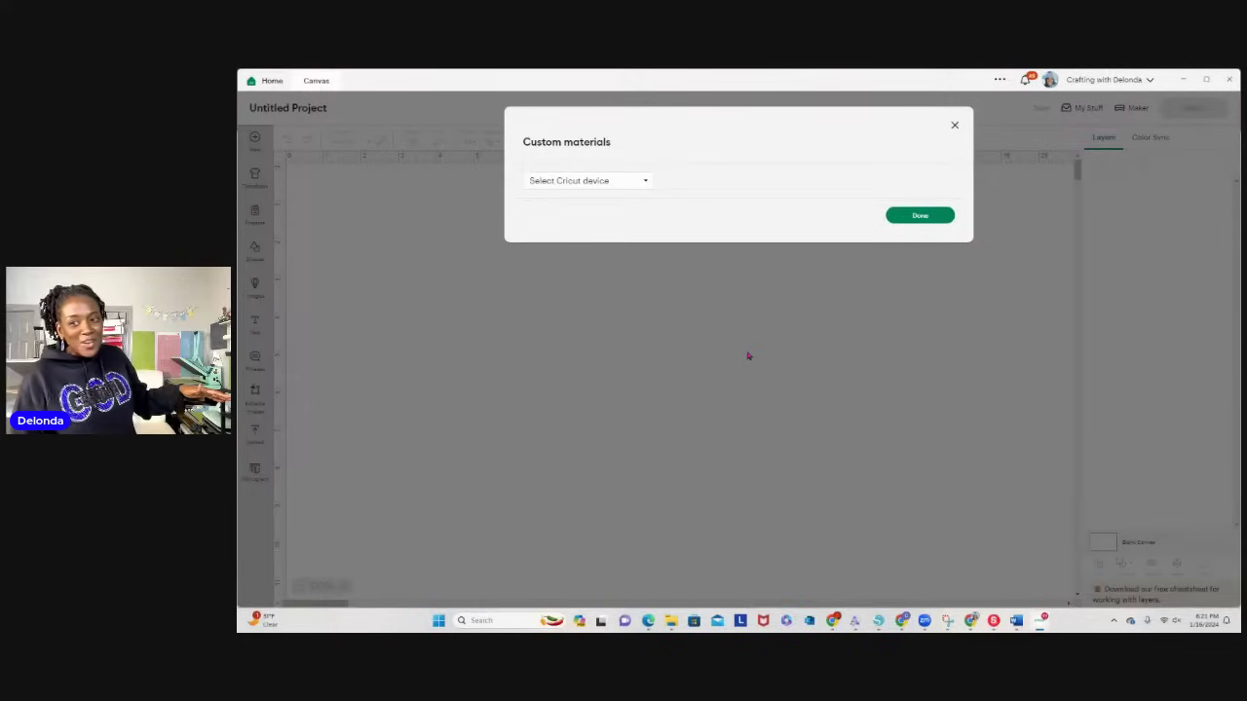
pyautogui.click(645, 182)
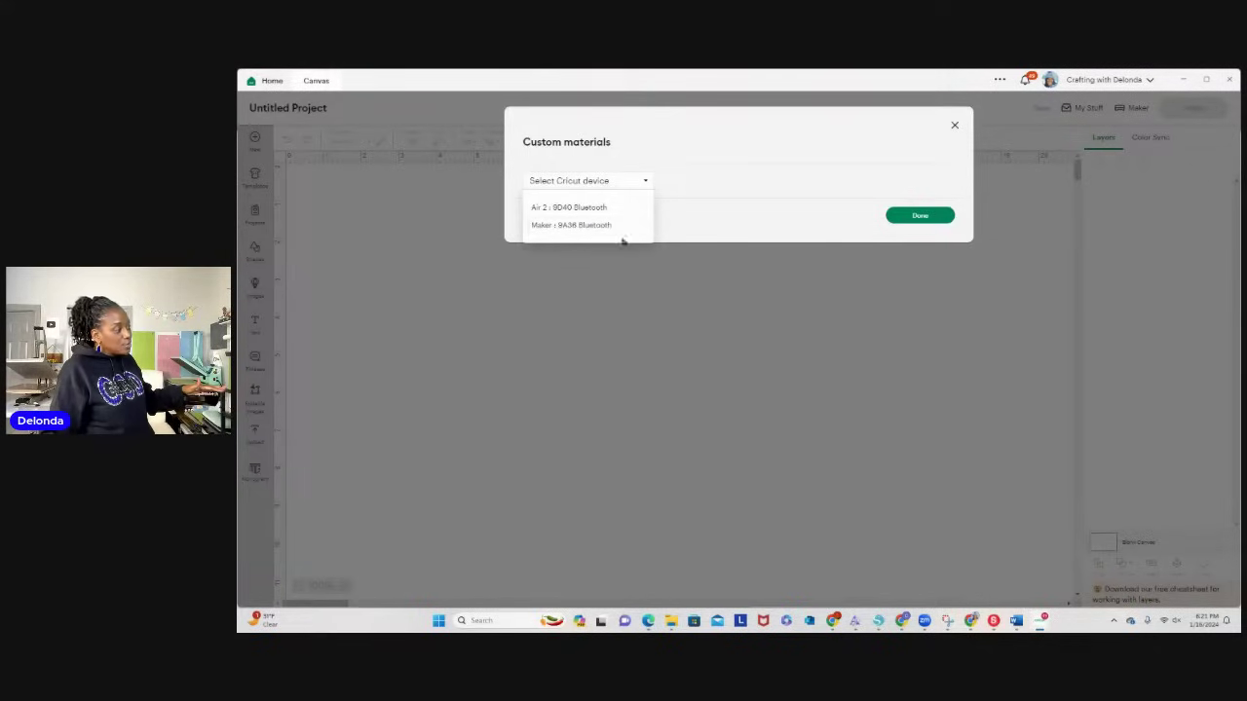
pyautogui.click(595, 226)
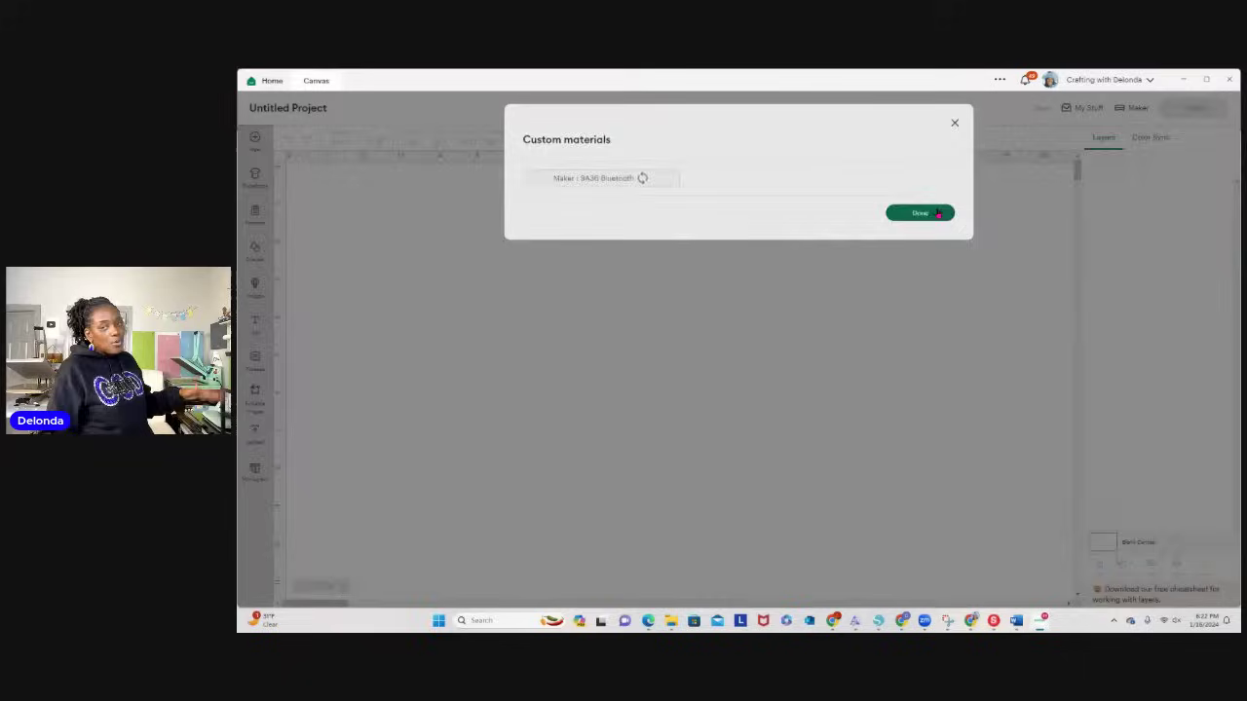
pyautogui.click(937, 214)
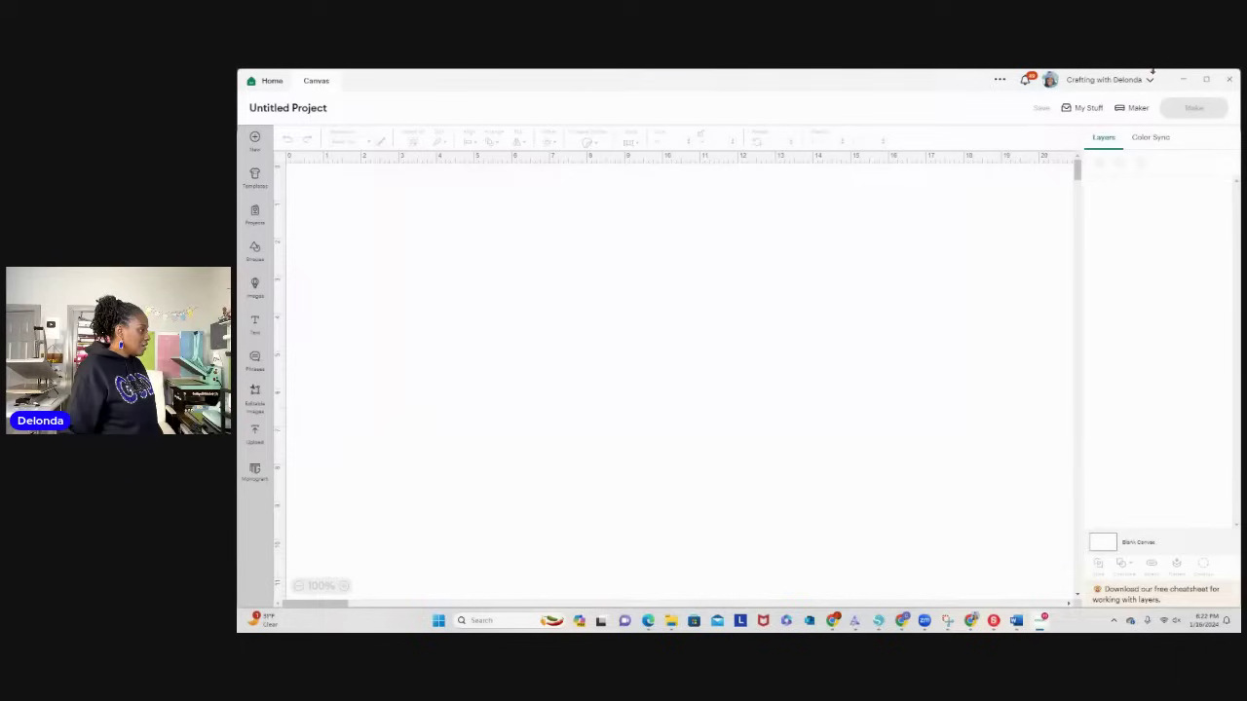
# Step: Open the custom material settings from the machine settings and load the materials for the Maker : 9A36 Bluetooth device
pyautogui.click(1133, 79)
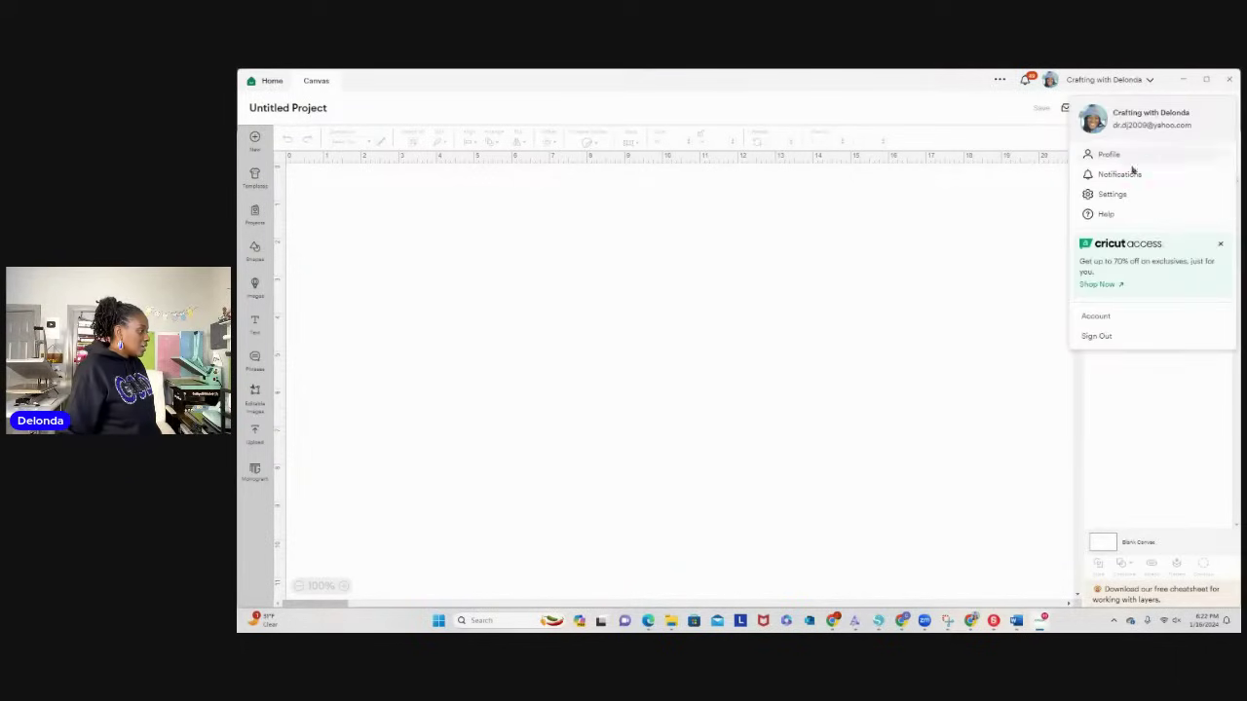
pyautogui.click(1112, 195)
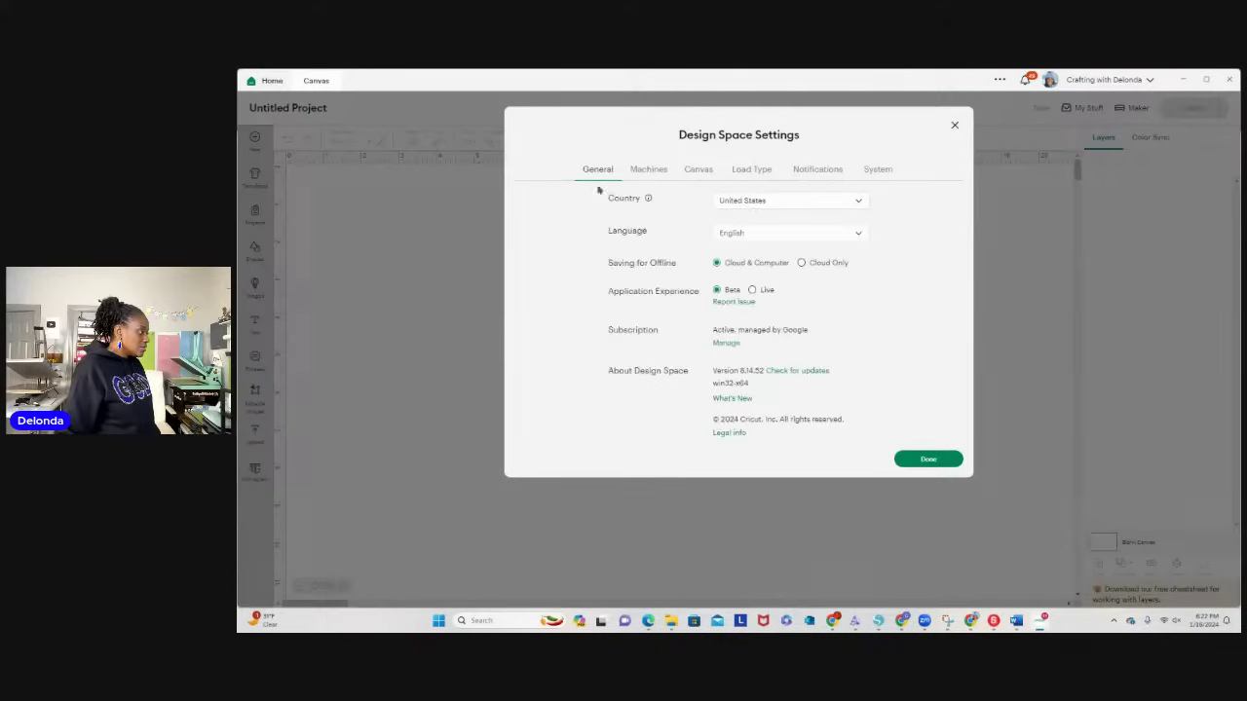
pyautogui.click(648, 170)
pyautogui.click(839, 327)
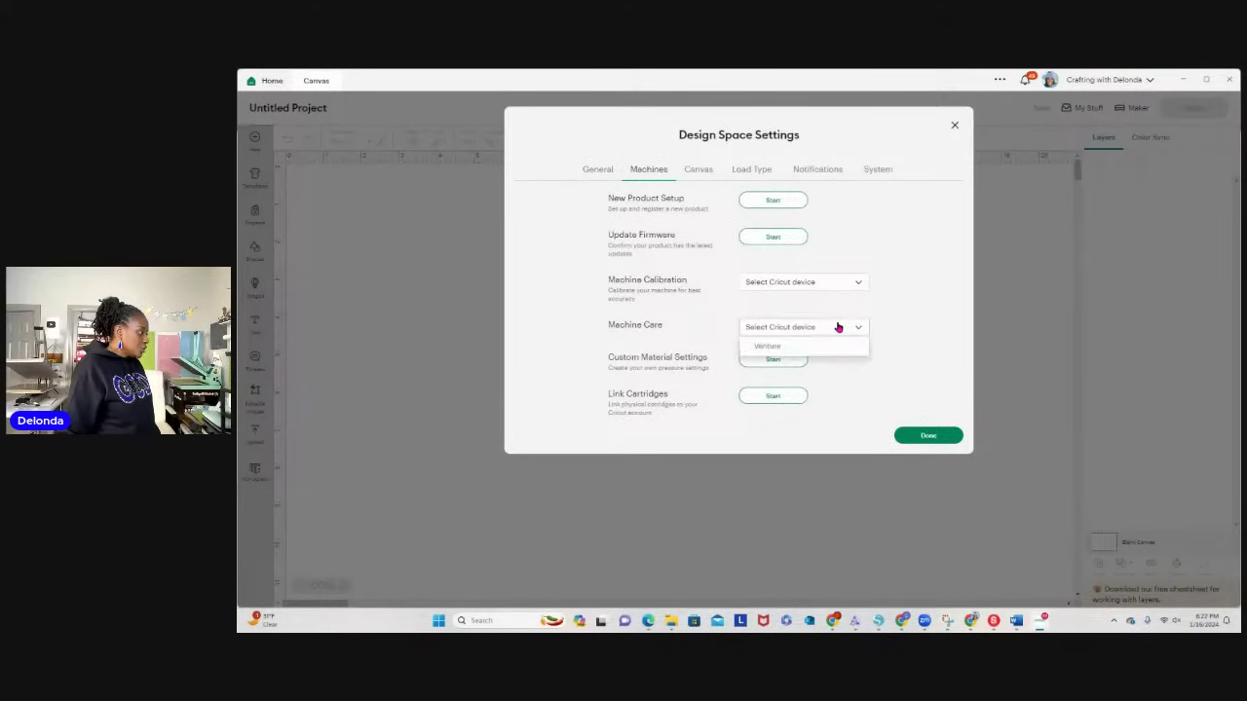
pyautogui.click(792, 361)
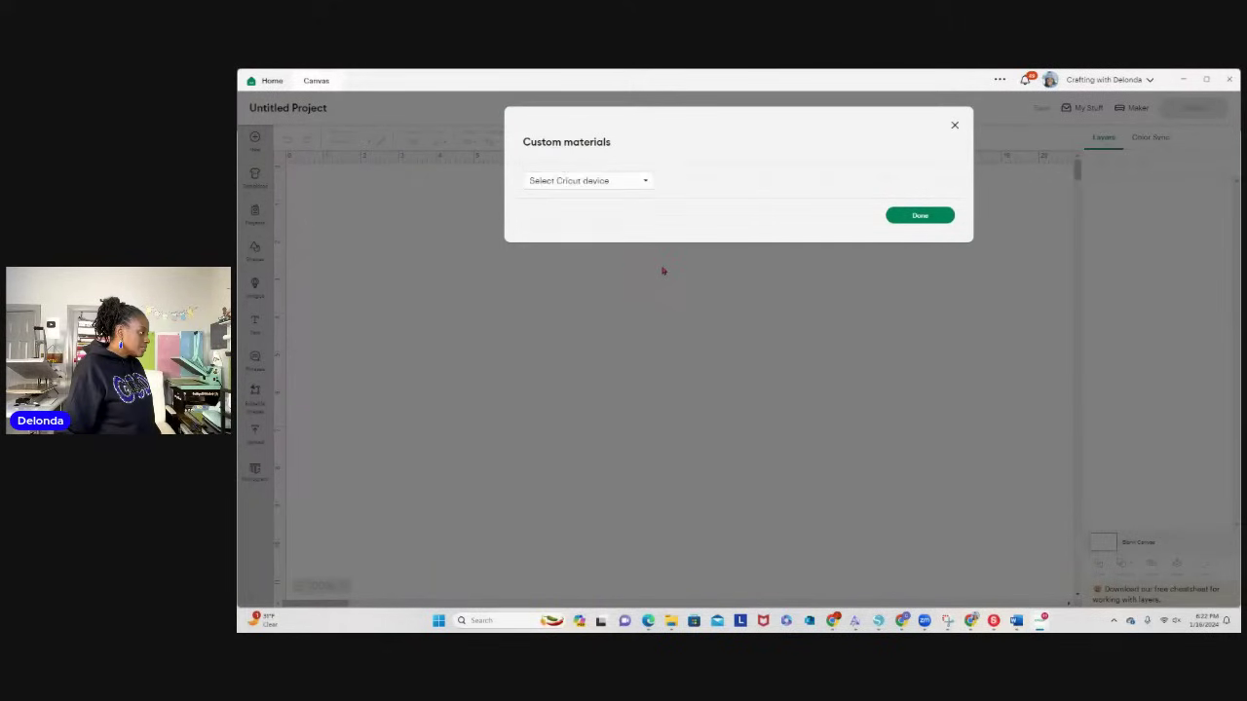
pyautogui.click(644, 188)
pyautogui.click(601, 226)
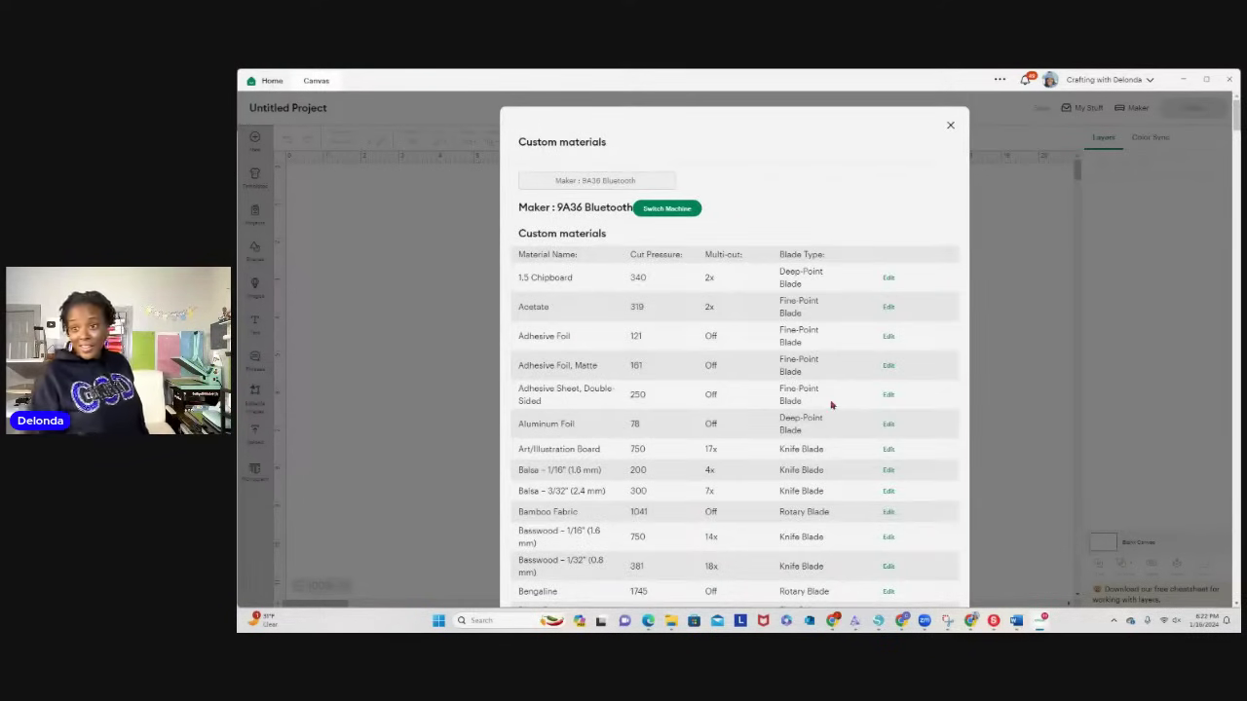
# Step: Switch to the StreamYard studio, set the stream layout to show only the shared screen, and return to Cricut Design Space
pyautogui.moveTo(882, 627)
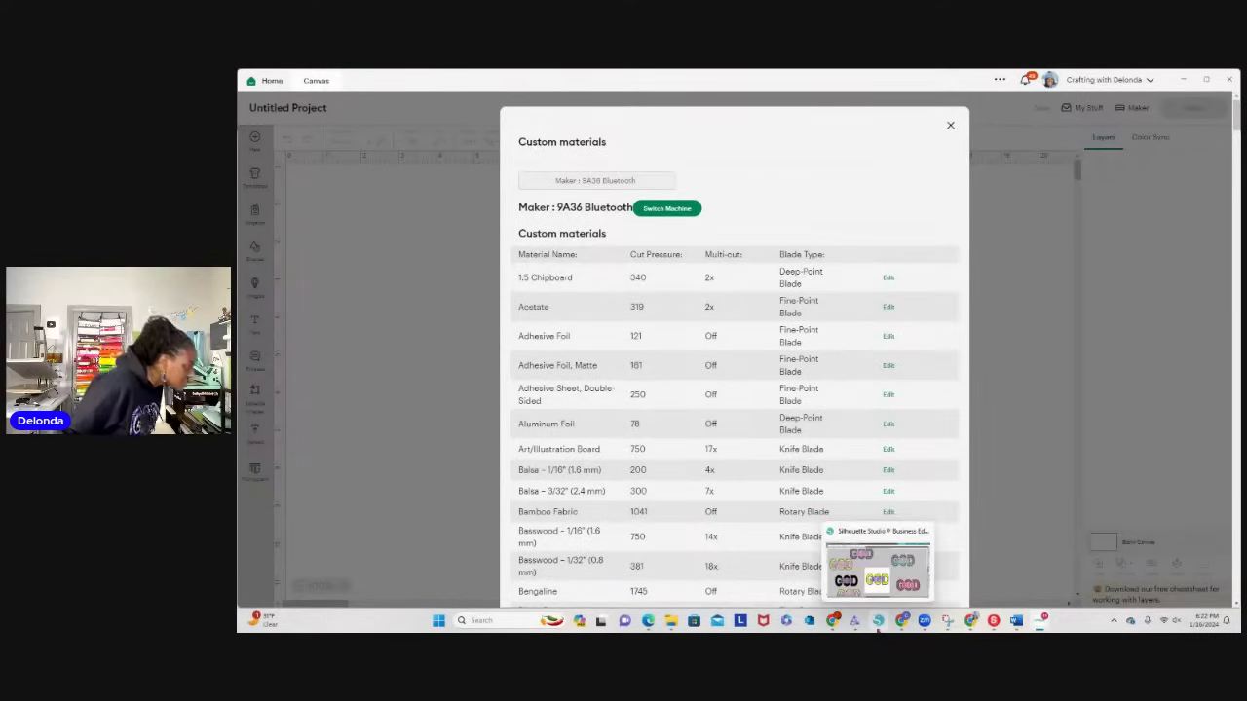
pyautogui.moveTo(933, 622)
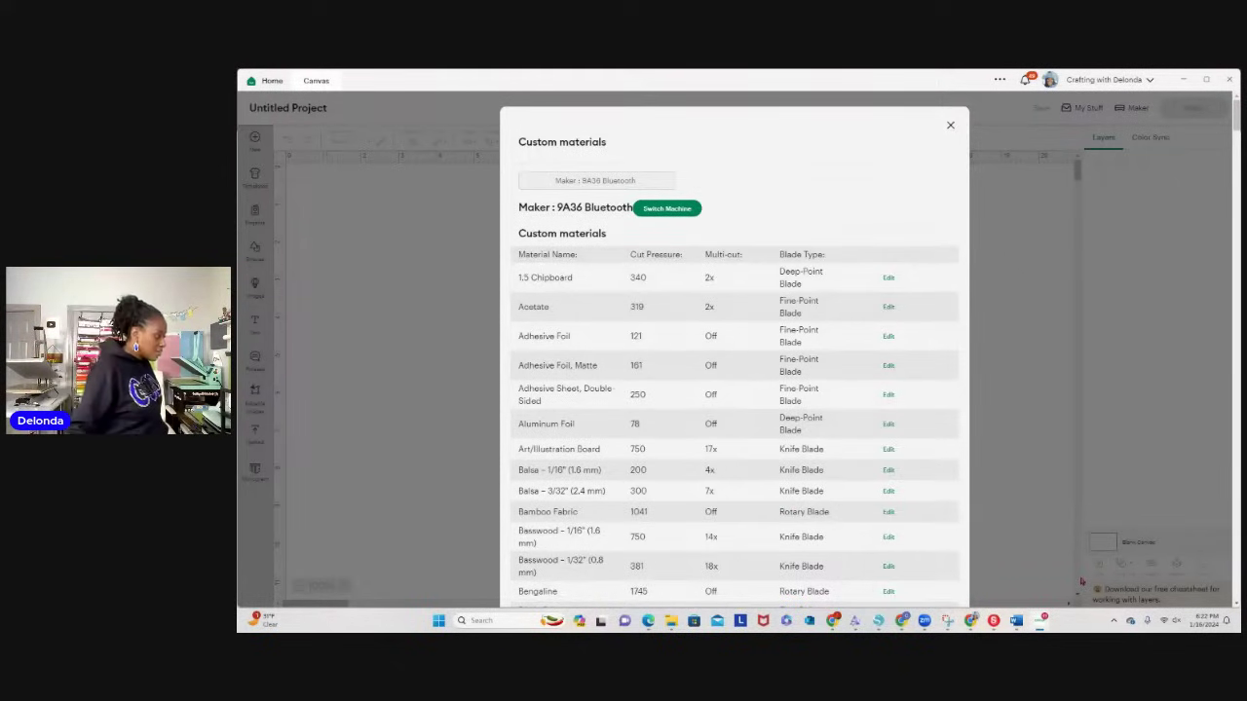
pyautogui.click(972, 624)
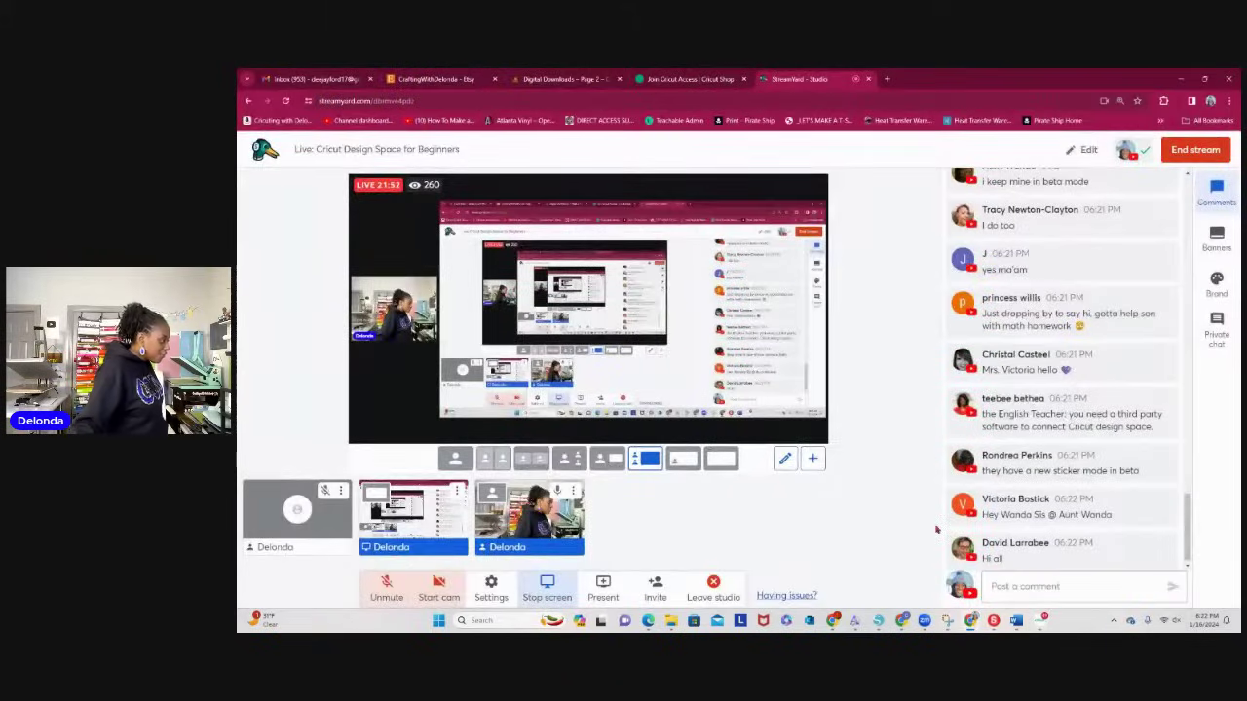
pyautogui.click(816, 211)
pyautogui.click(818, 290)
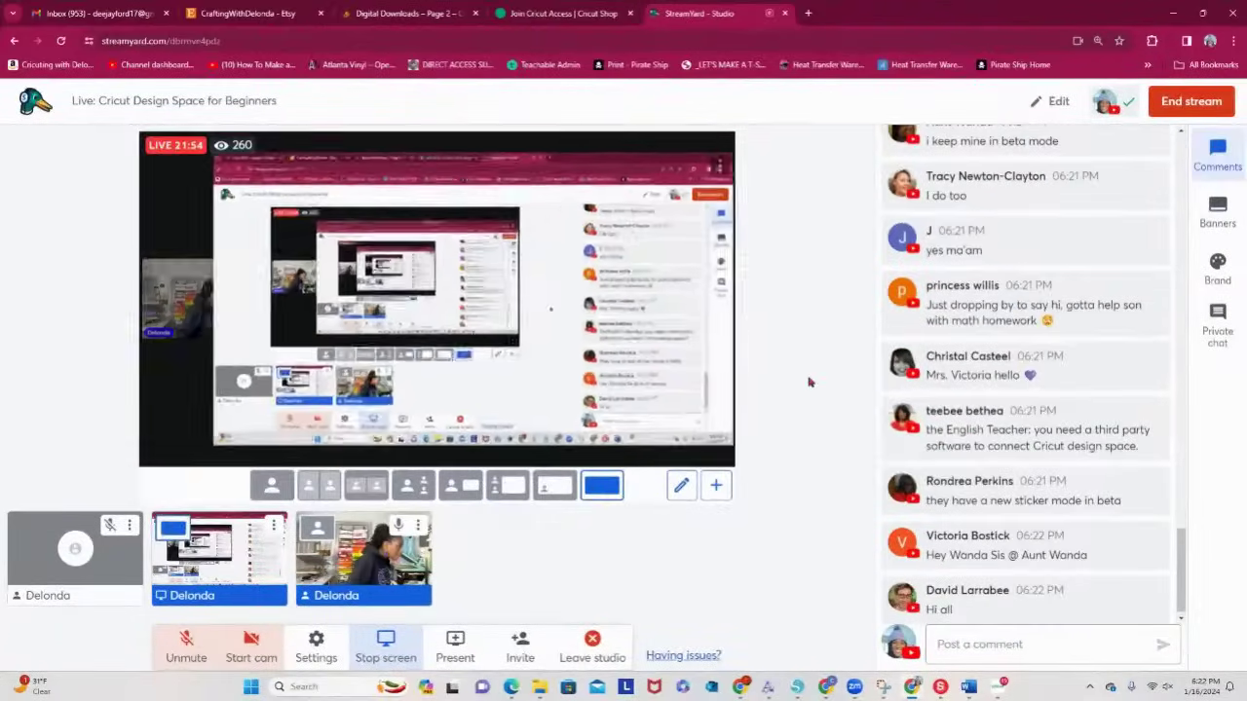
pyautogui.click(1006, 690)
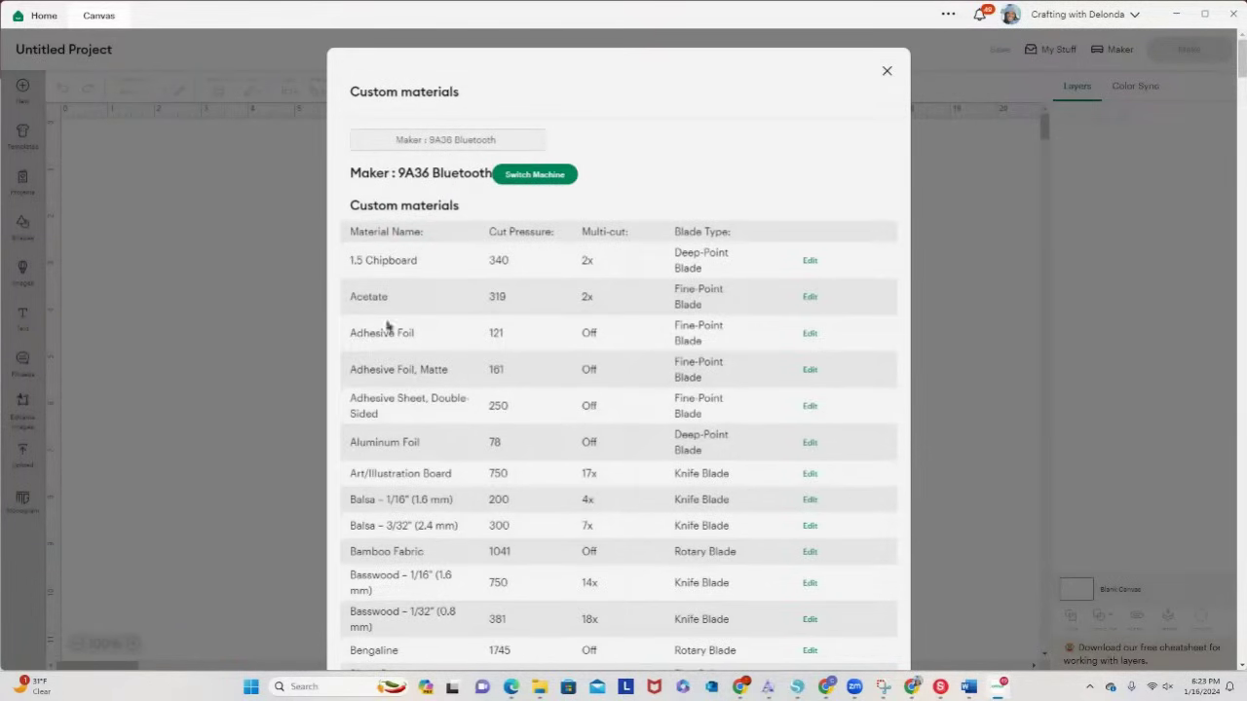
# Step: Examine the Maker's custom materials list, comparing material names, cut pressures, multi-cut settings and blade types
pyautogui.scroll(-1, 406, 355)
pyautogui.scroll(-5, 406, 355)
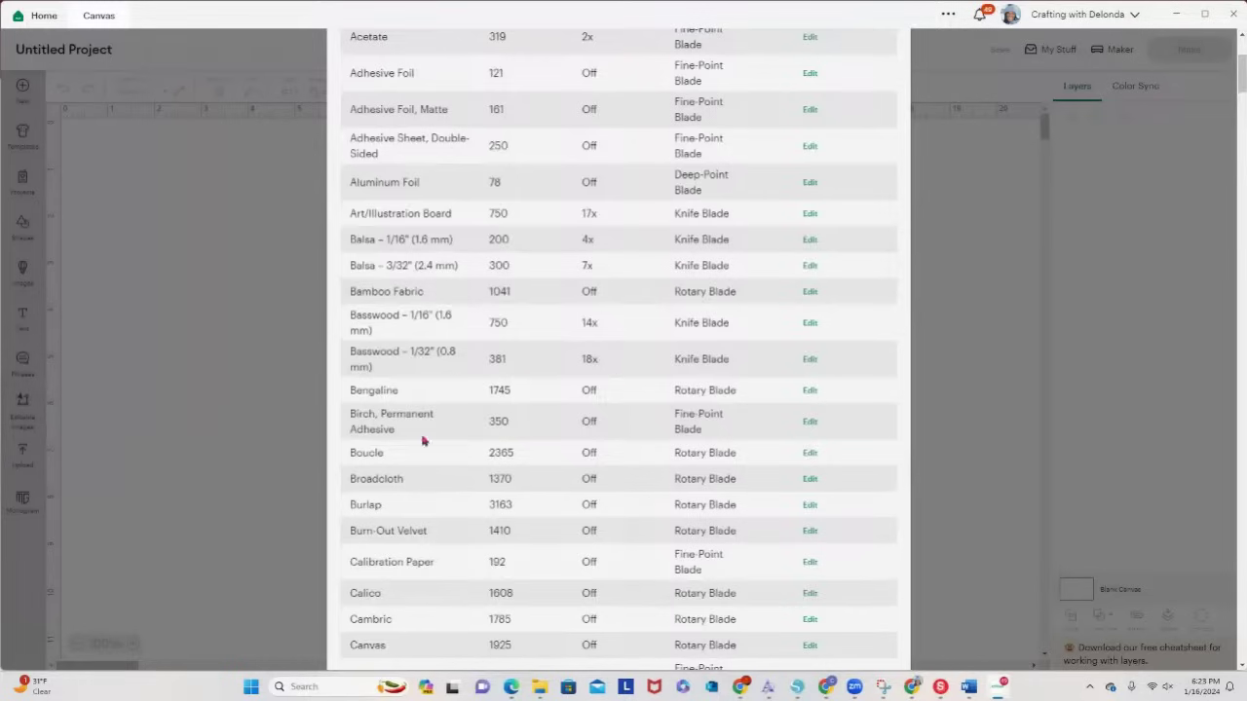
pyautogui.scroll(6, 445, 319)
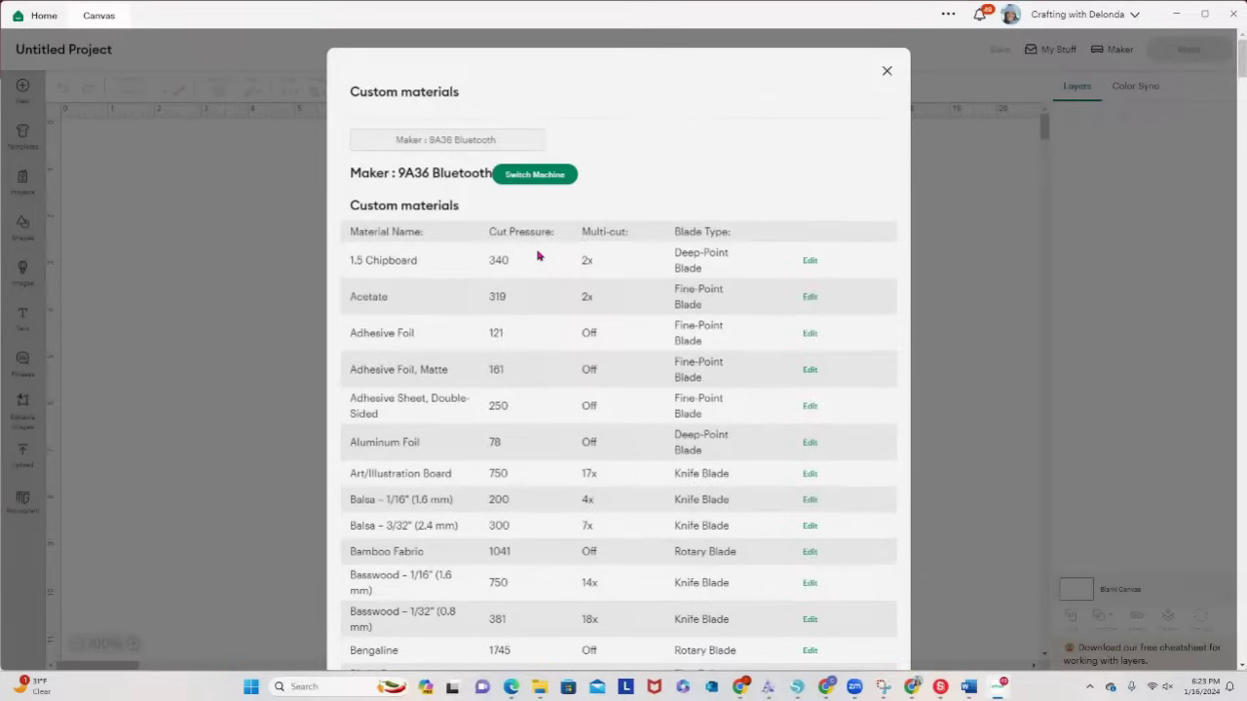
pyautogui.scroll(-4, 536, 263)
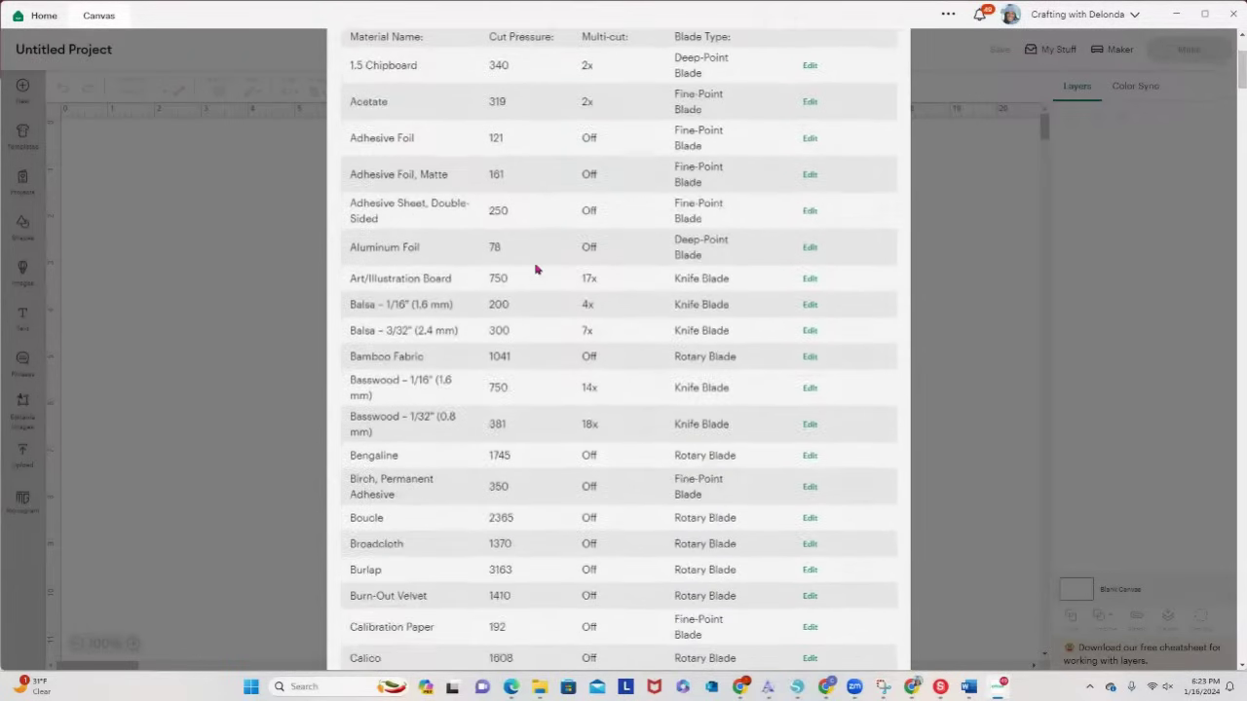
pyautogui.scroll(-3, 535, 270)
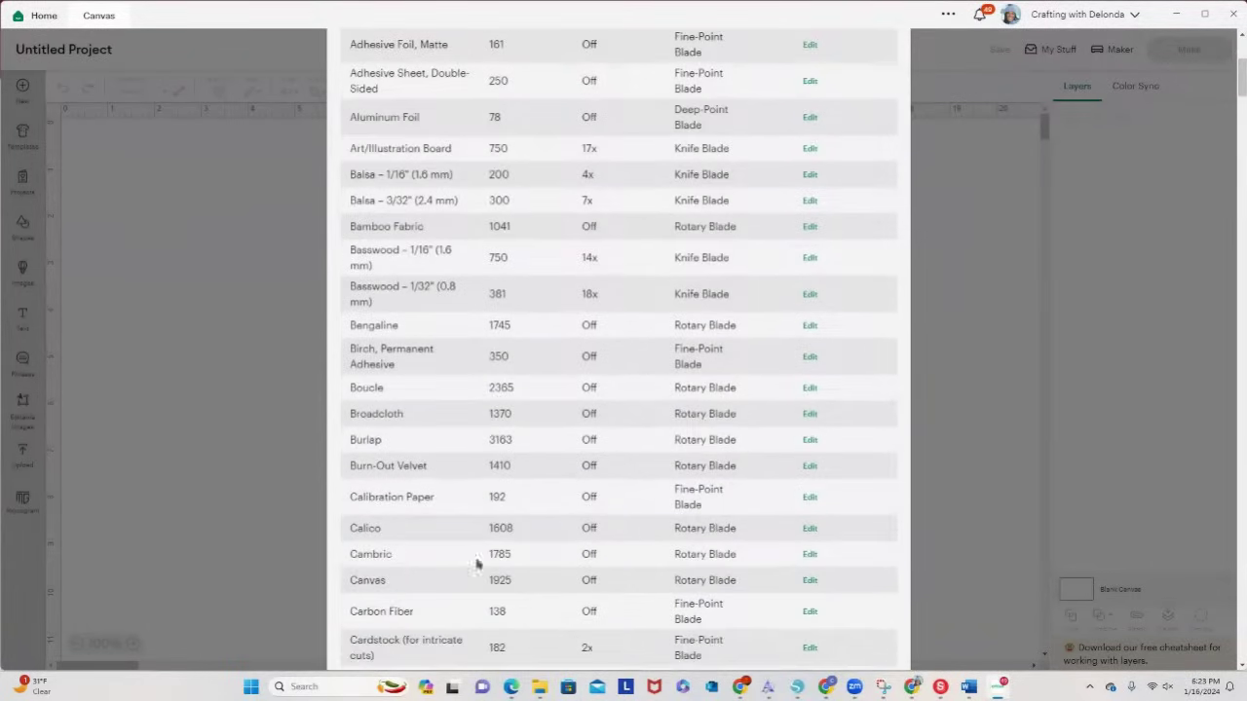
pyautogui.scroll(7, 536, 617)
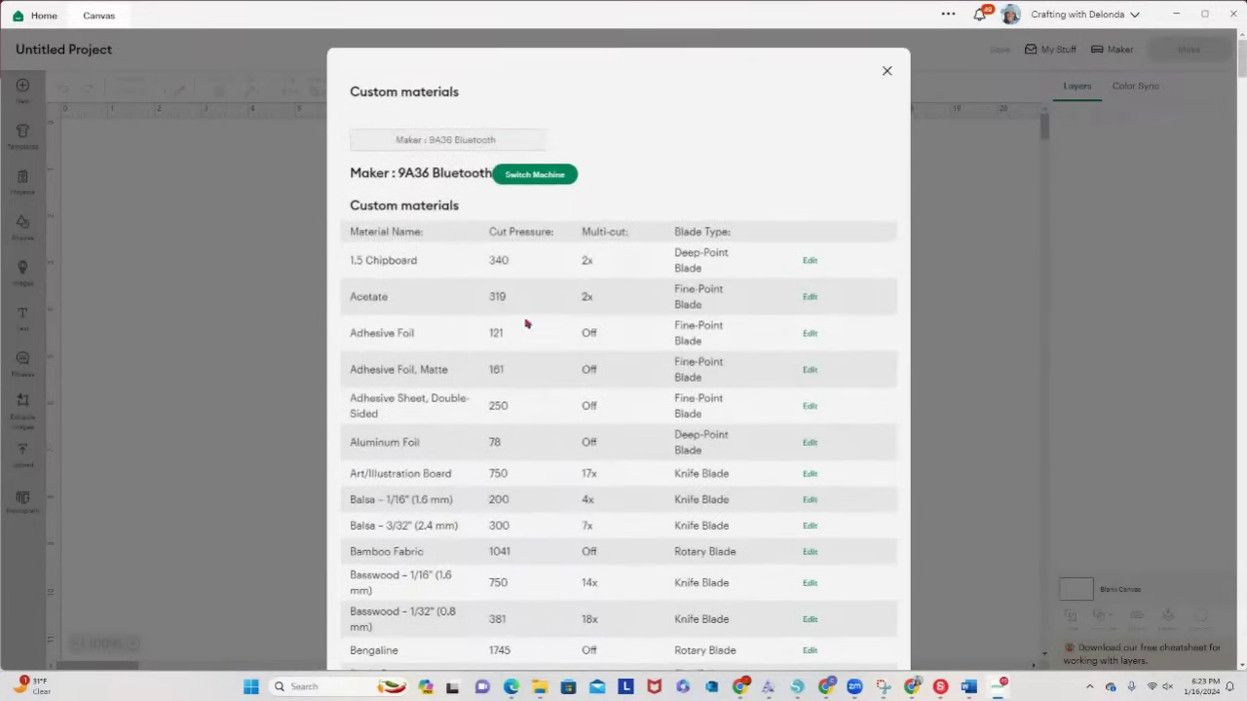
pyautogui.scroll(-6, 530, 246)
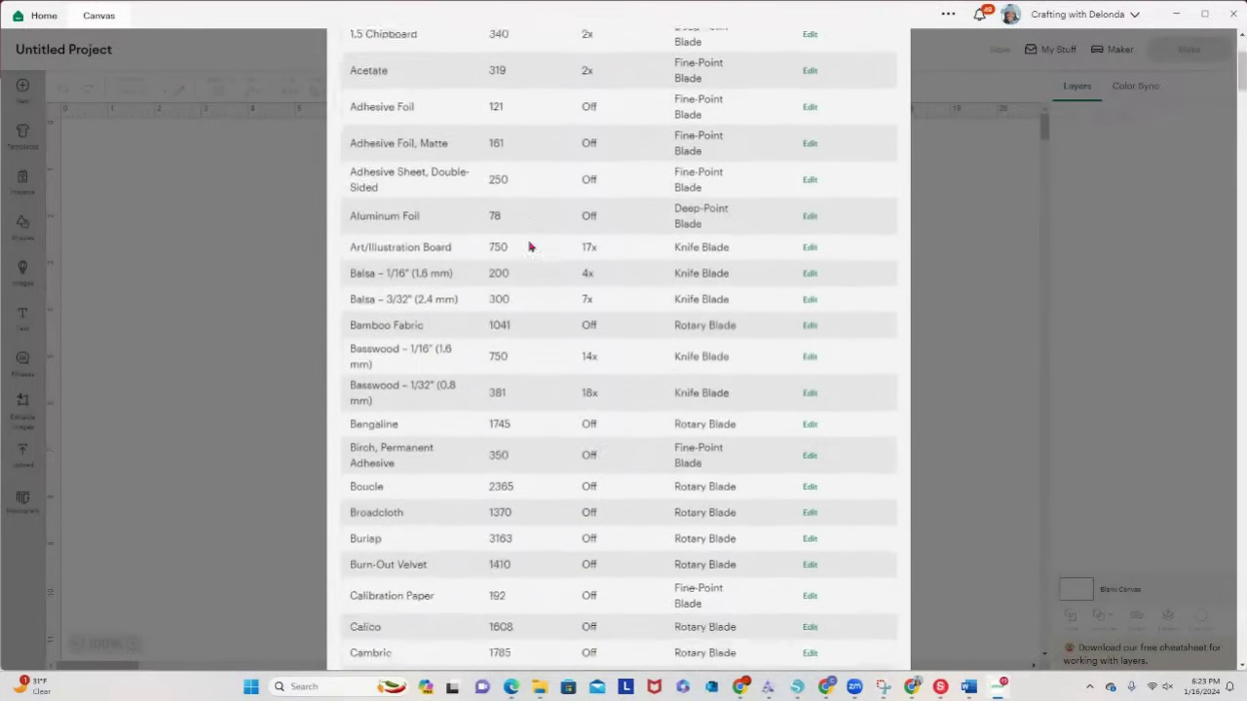
pyautogui.scroll(-2, 542, 615)
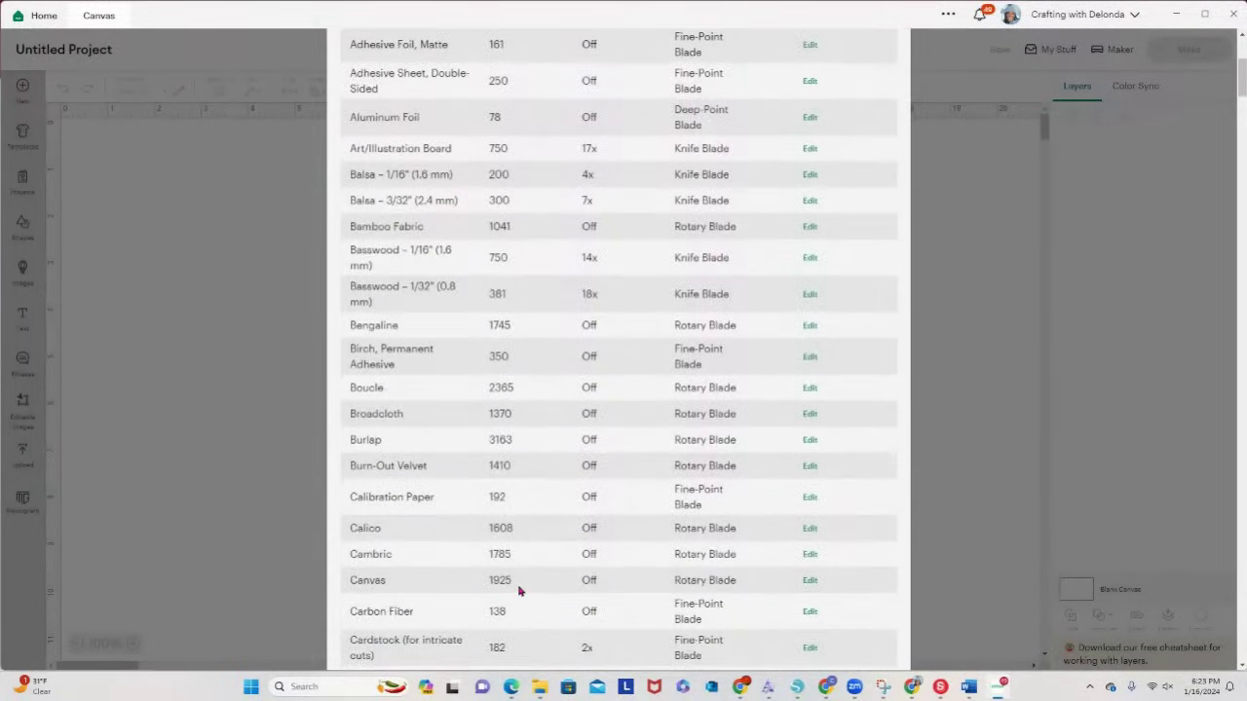
pyautogui.scroll(4, 518, 590)
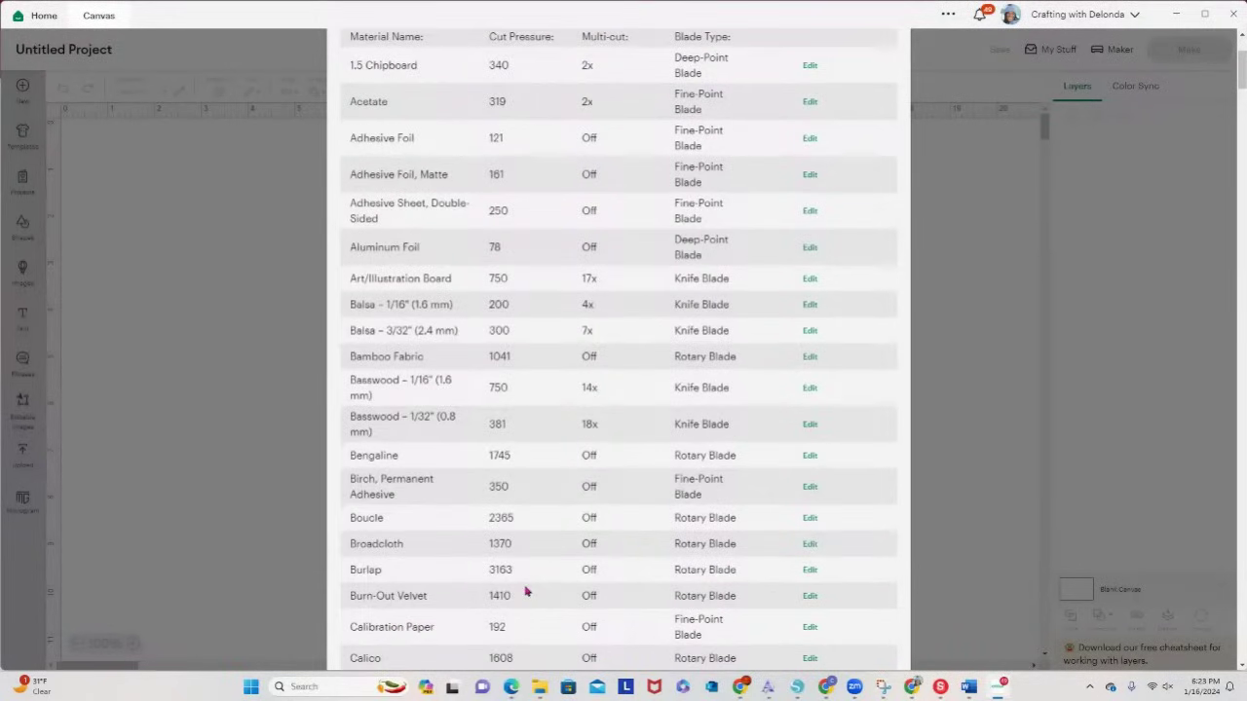
pyautogui.scroll(5, 610, 482)
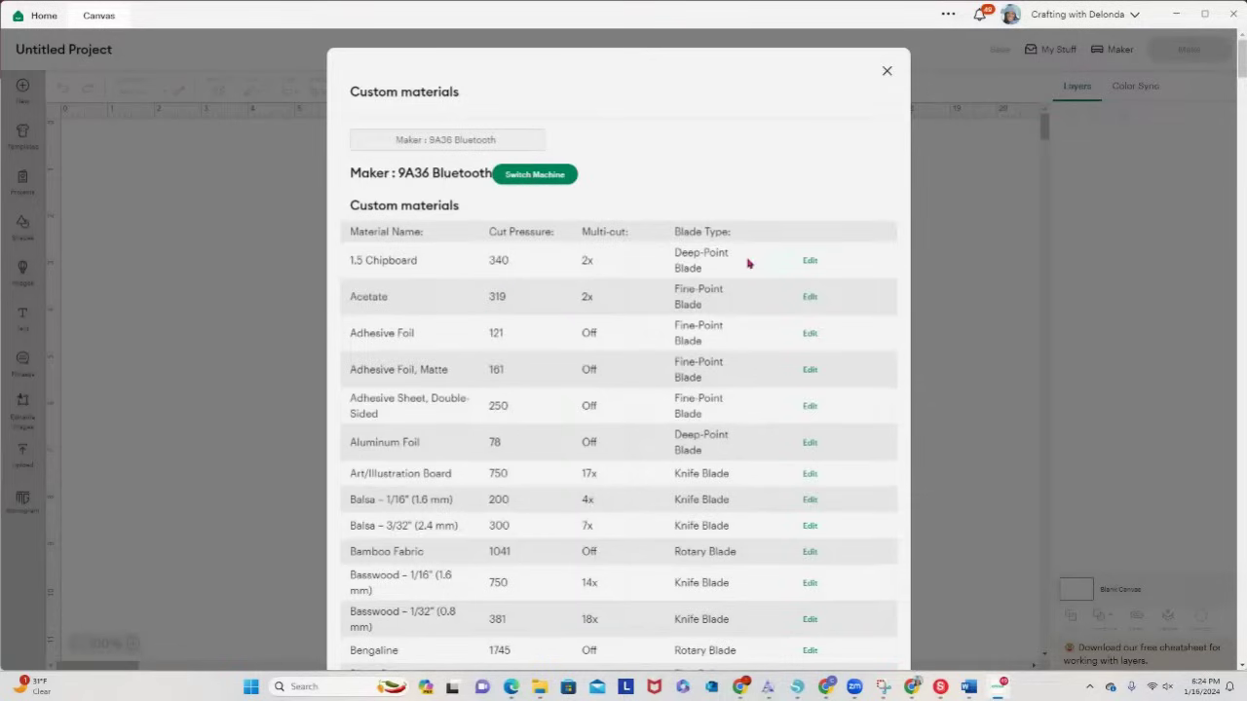
# Step: Add a new custom material named Very Heavy Chipboard to the Maker's materials list and save it
pyautogui.scroll(-12, 839, 350)
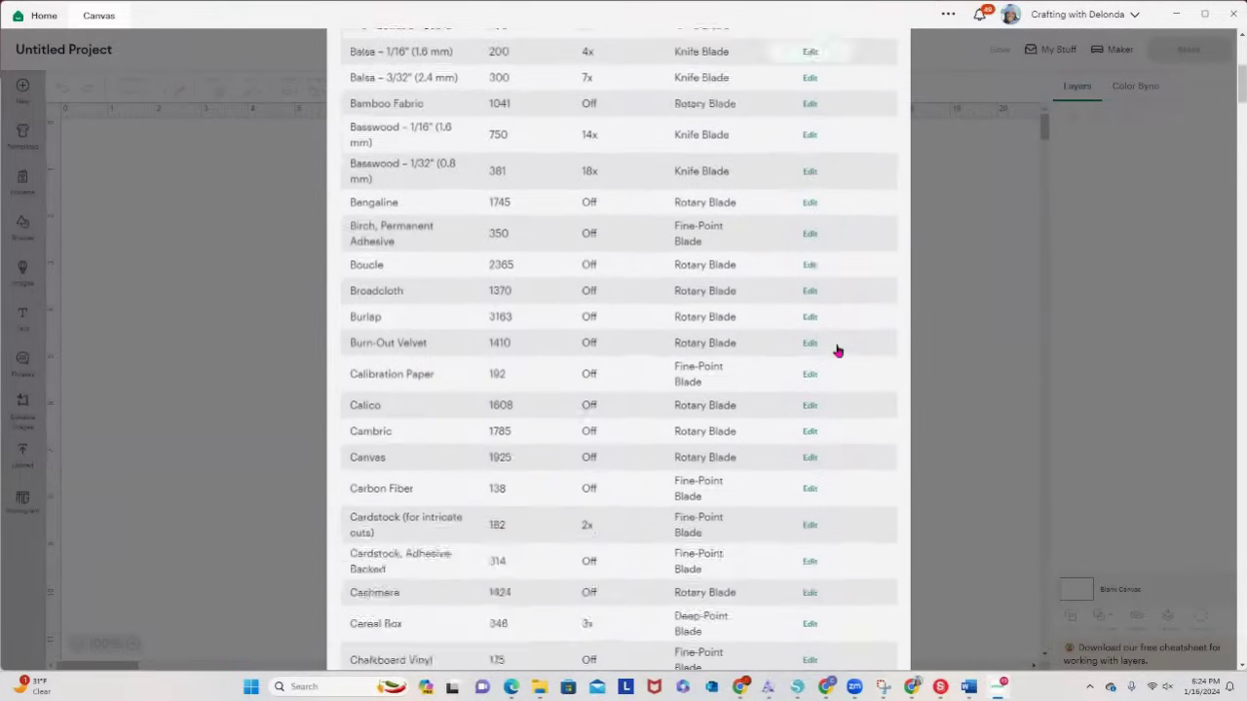
pyautogui.scroll(-15, 832, 349)
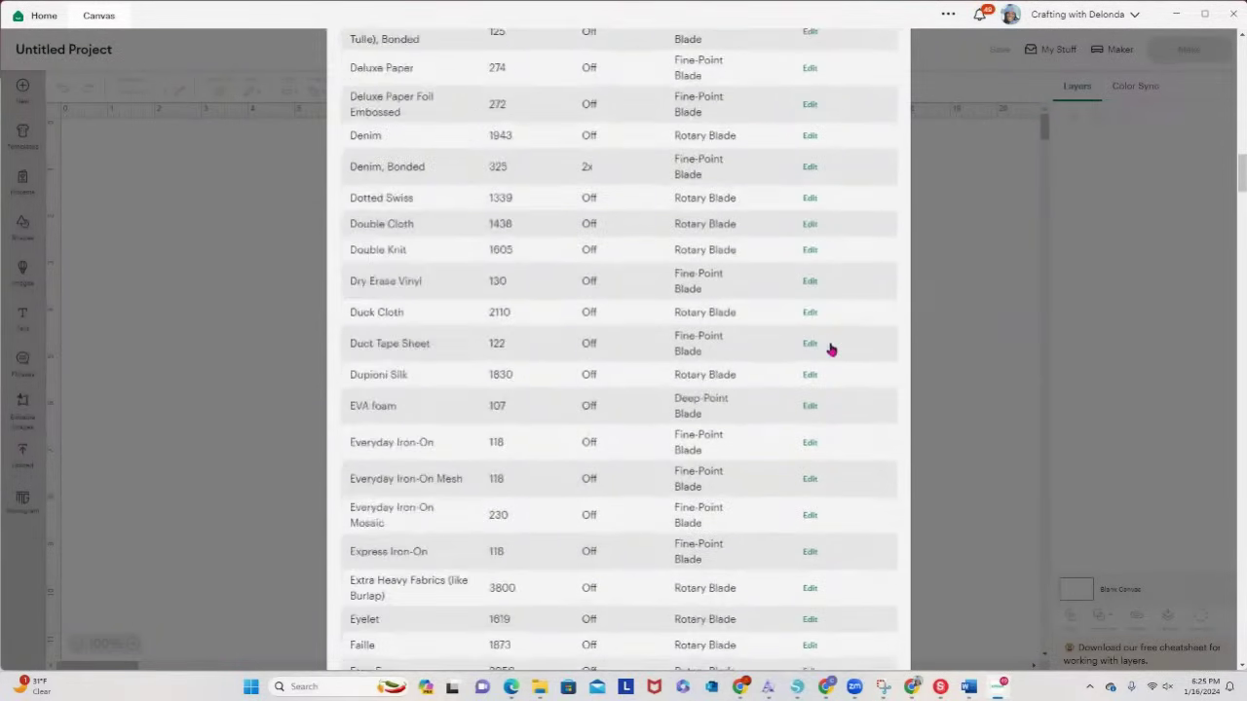
pyautogui.scroll(-15, 832, 348)
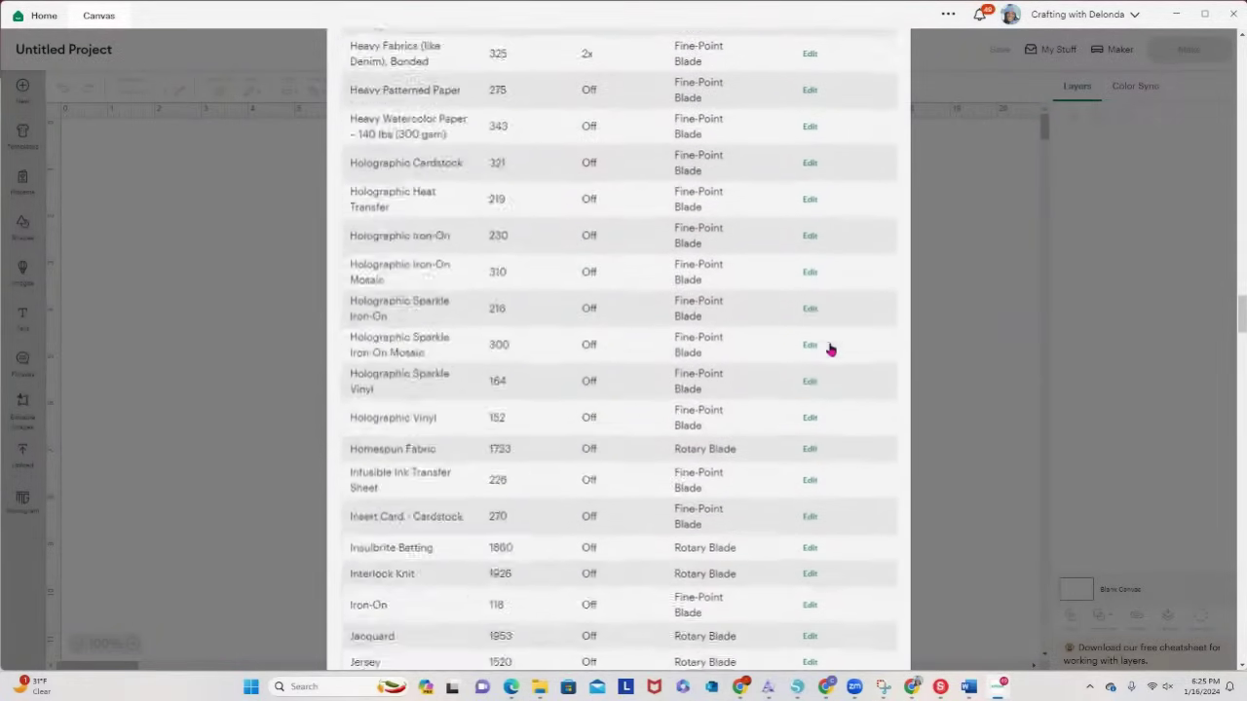
pyautogui.scroll(-15, 830, 350)
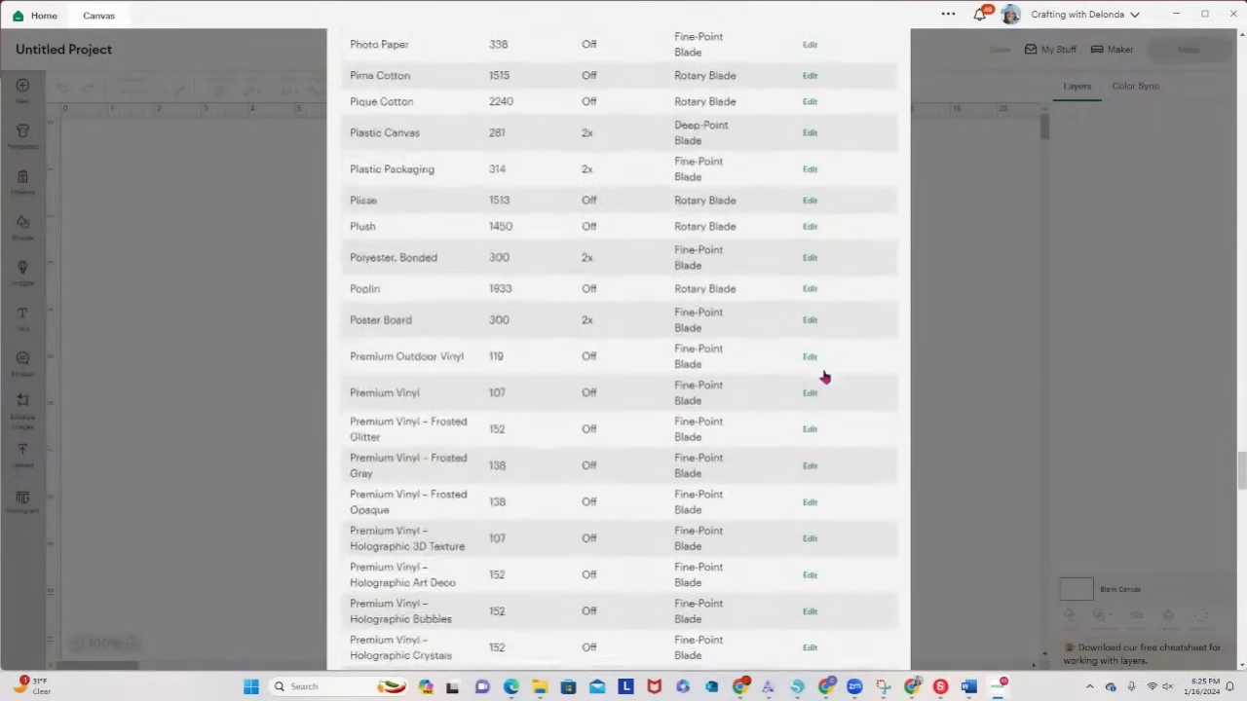
pyautogui.scroll(-10, 811, 421)
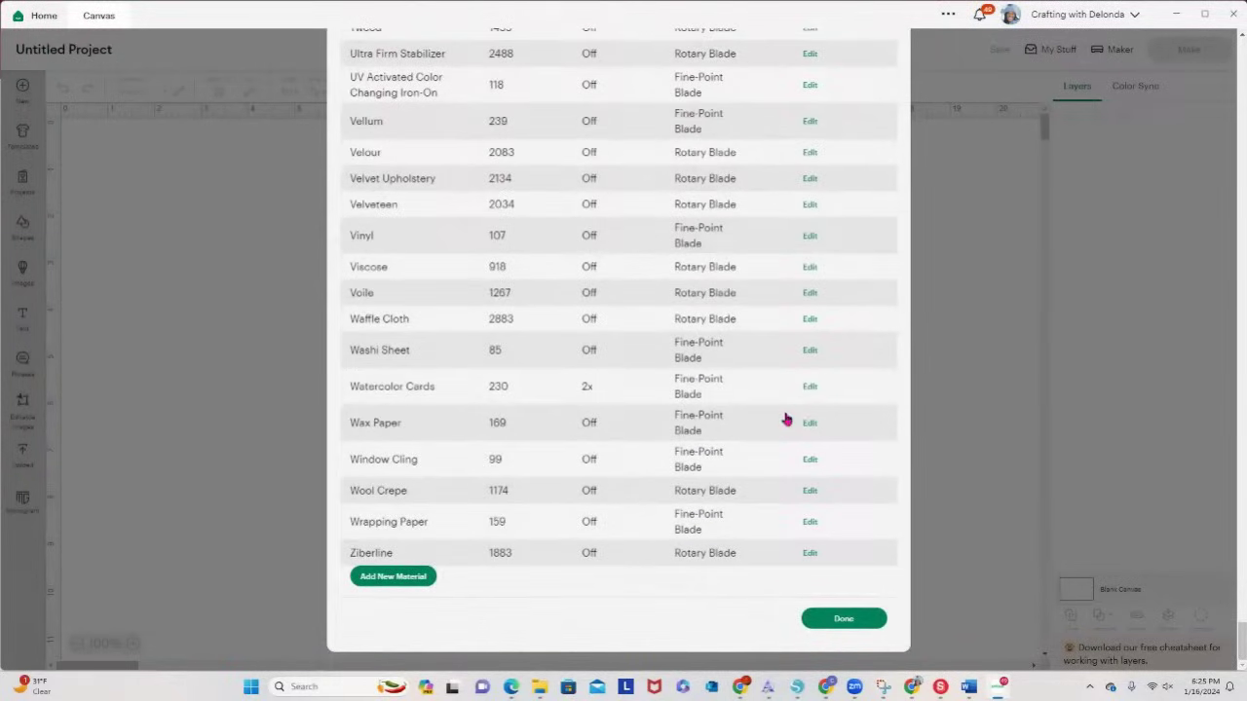
pyautogui.click(391, 581)
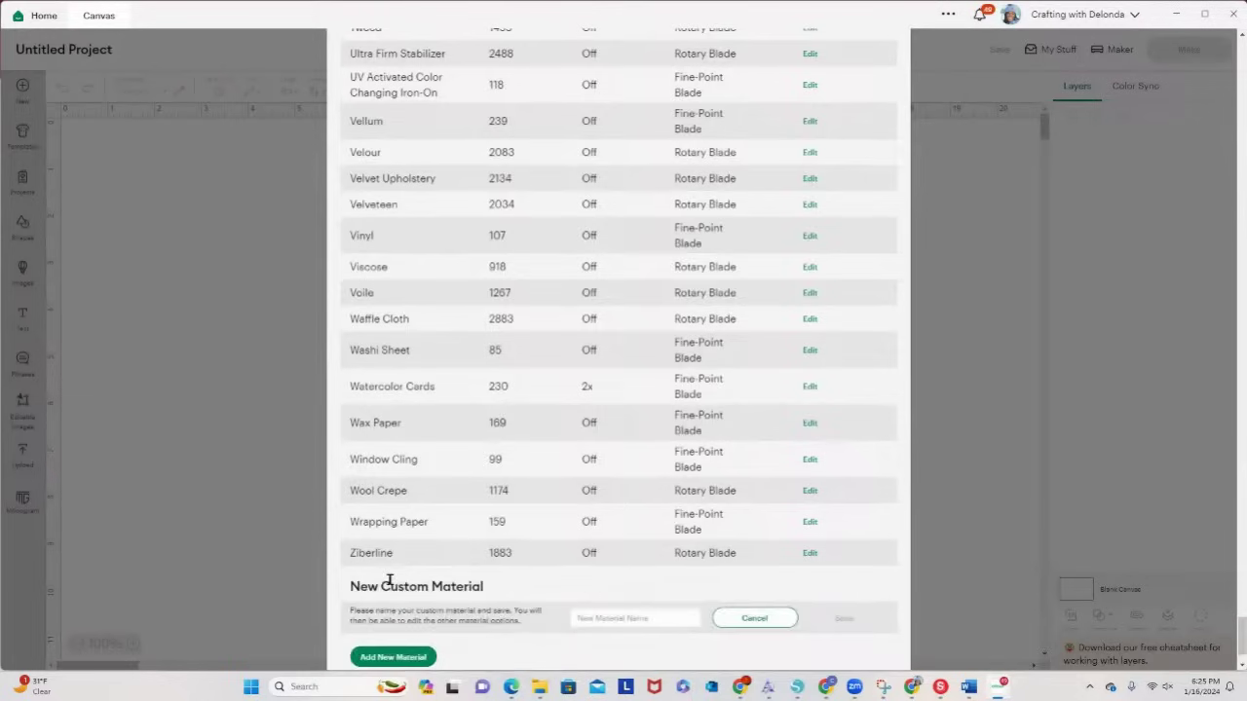
pyautogui.moveTo(854, 692)
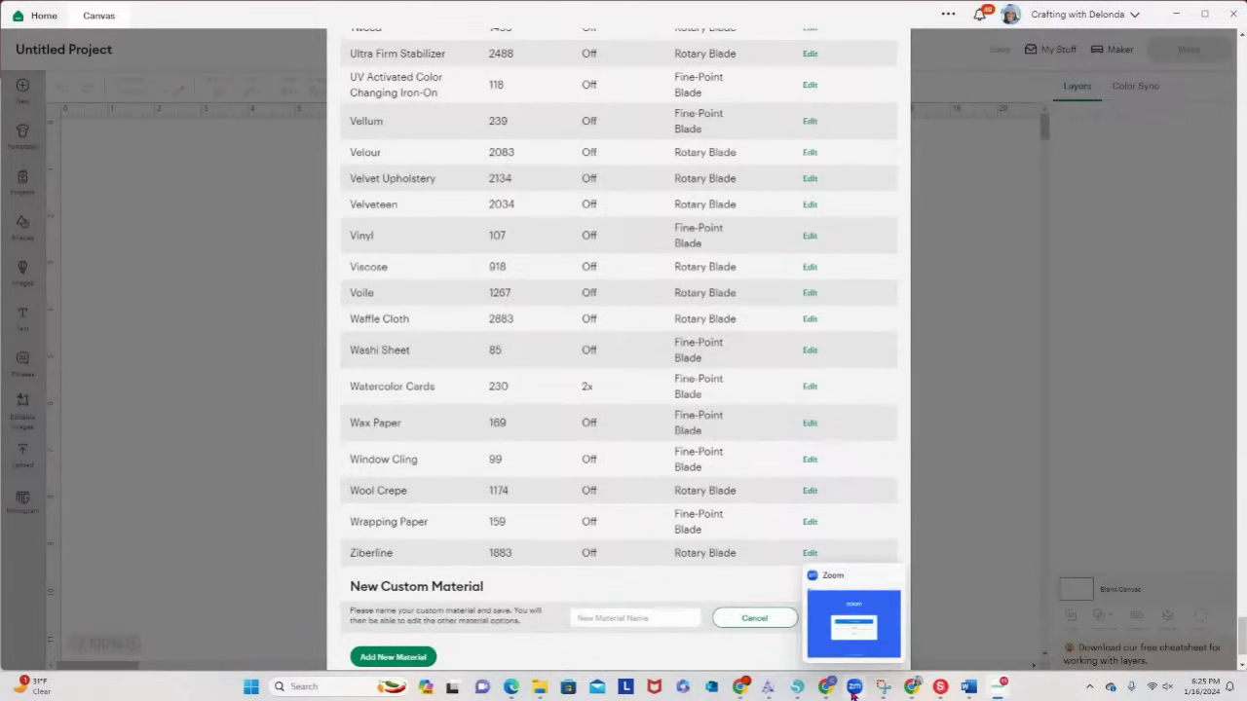
pyautogui.click(610, 618)
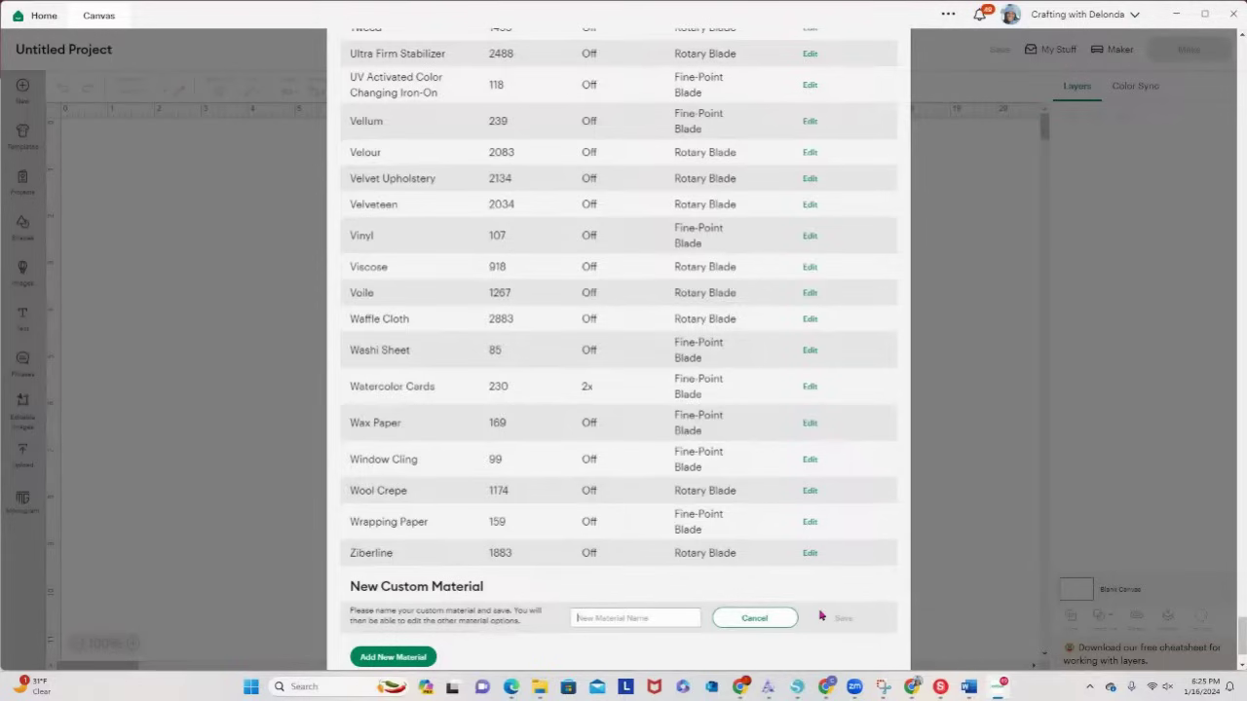
pyautogui.write('Very Heavy Chip')
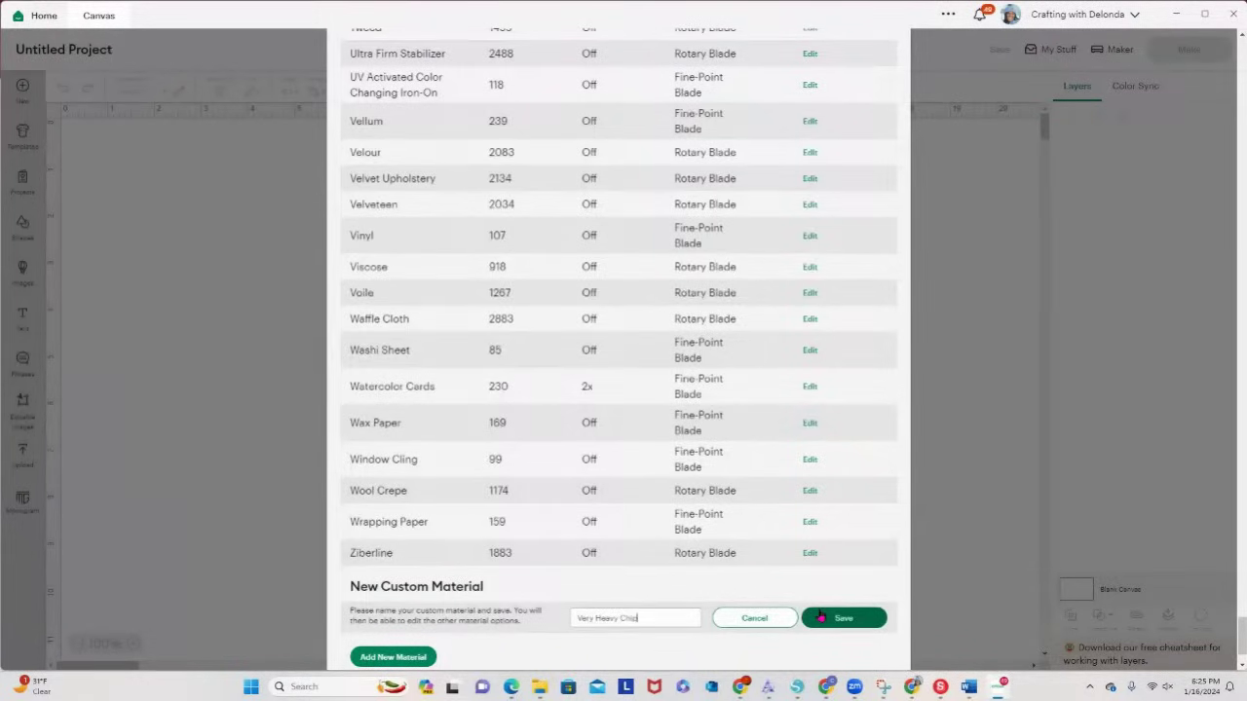
pyautogui.write('board')
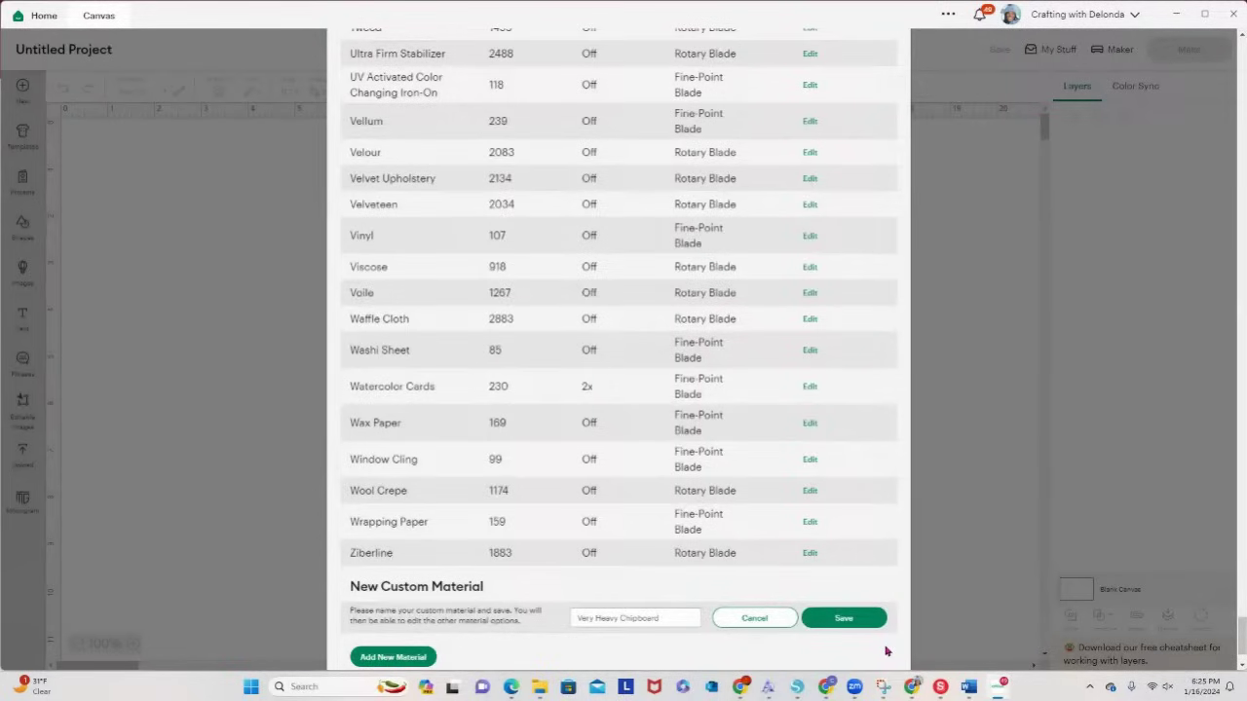
pyautogui.click(855, 622)
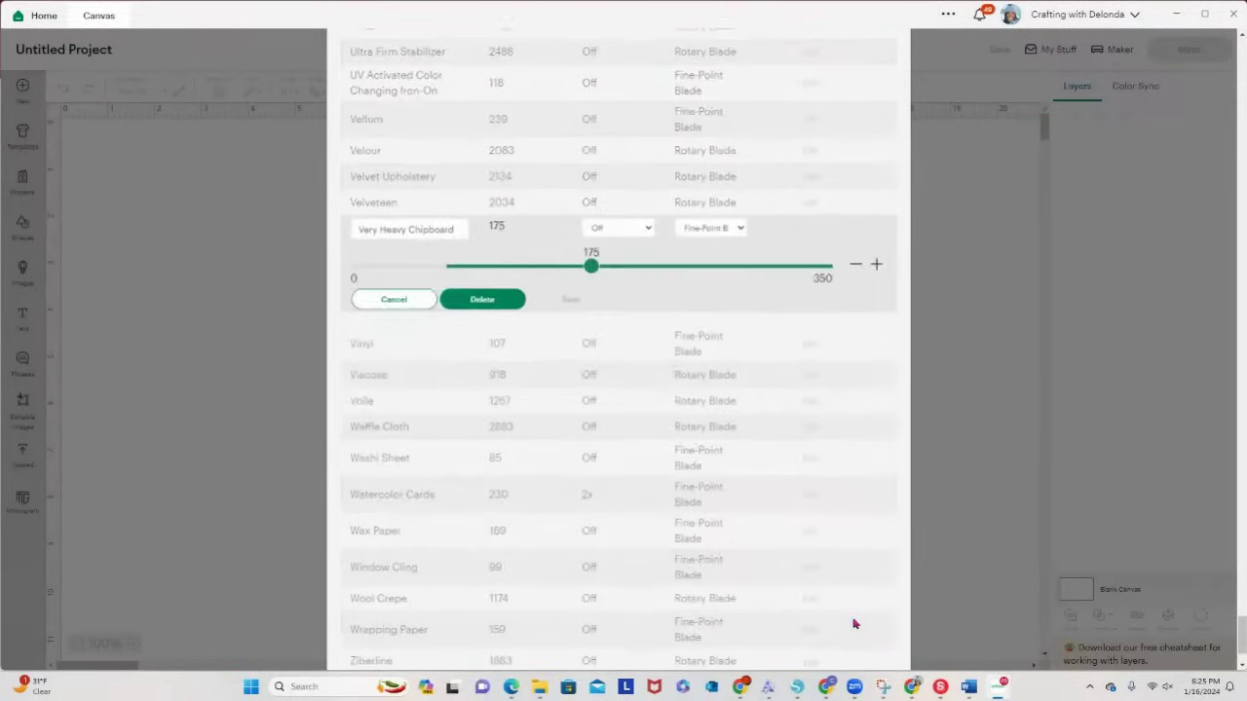
# Step: Look through the full custom materials list and return to the Very Heavy Chipboard entry opened for editing
pyautogui.scroll(-2, 853, 623)
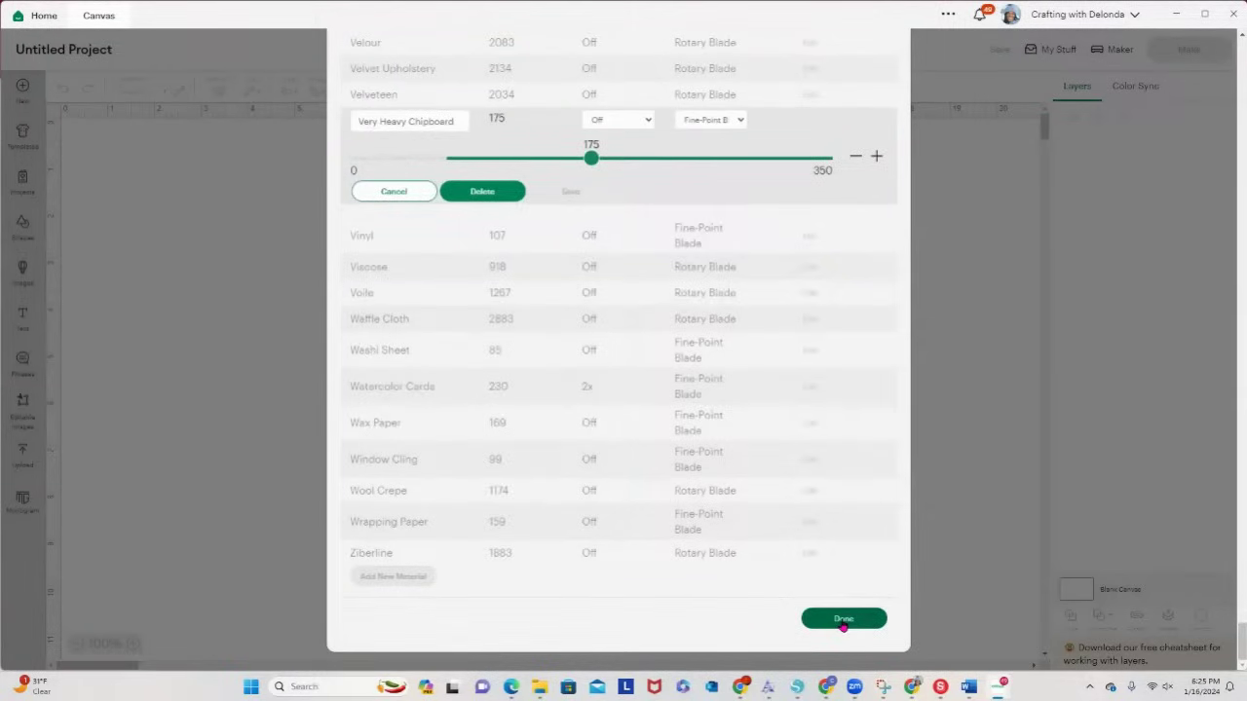
pyautogui.click(843, 623)
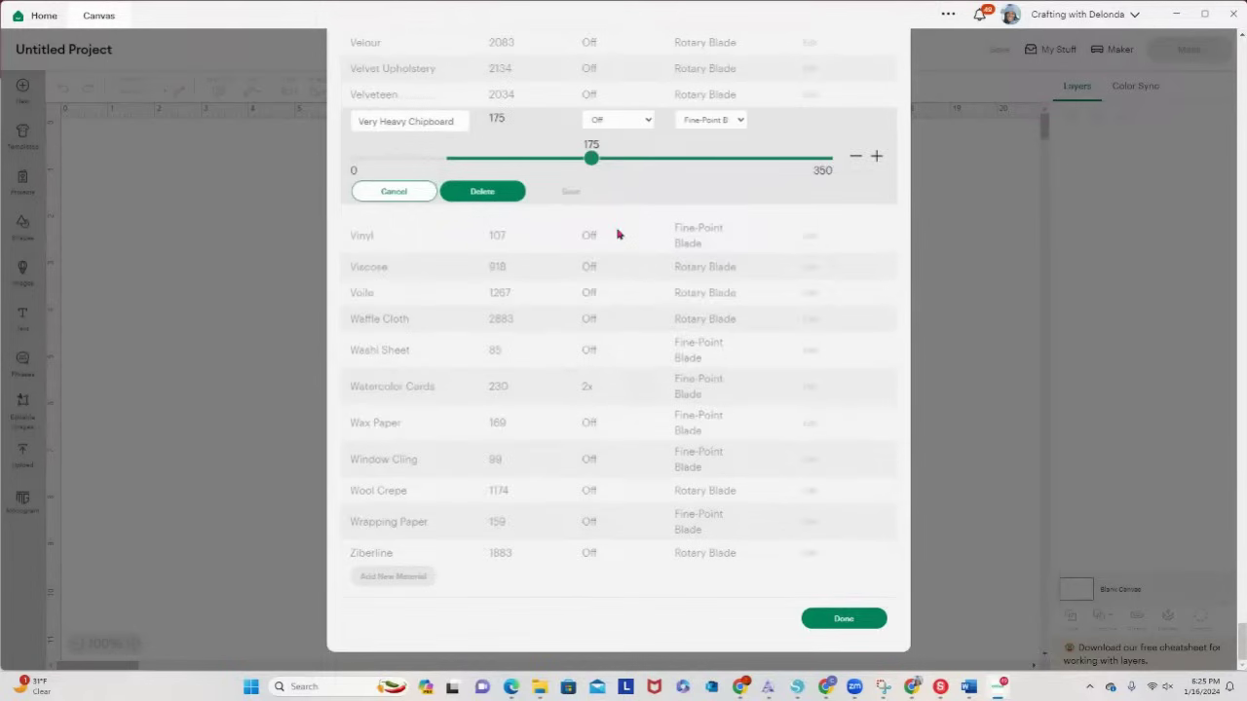
pyautogui.scroll(5, 629, 235)
pyautogui.scroll(15, 629, 236)
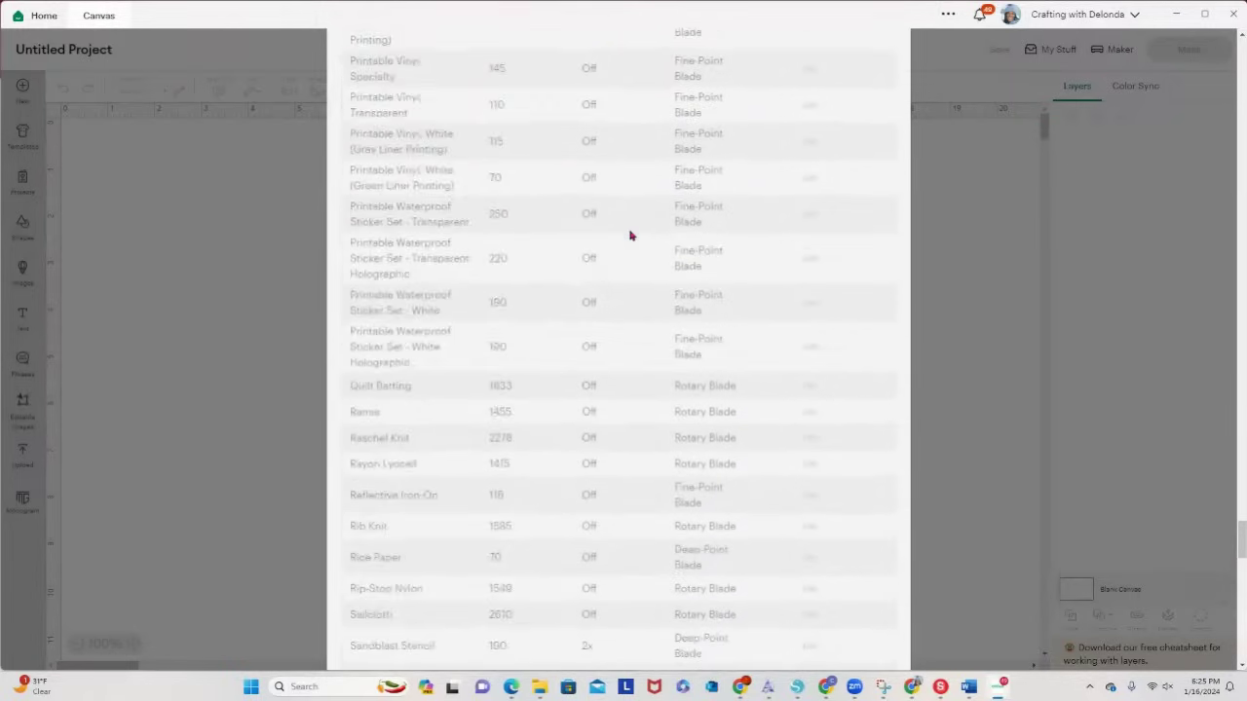
pyautogui.scroll(15, 629, 236)
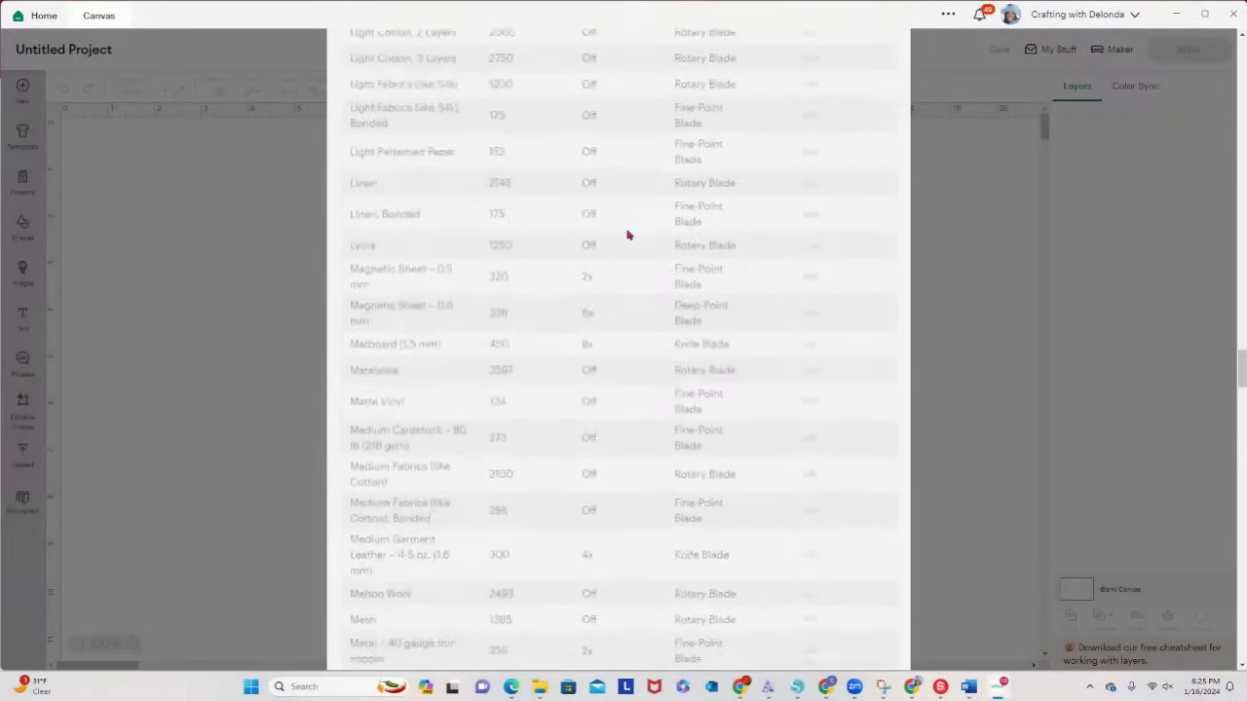
pyautogui.scroll(20, 629, 236)
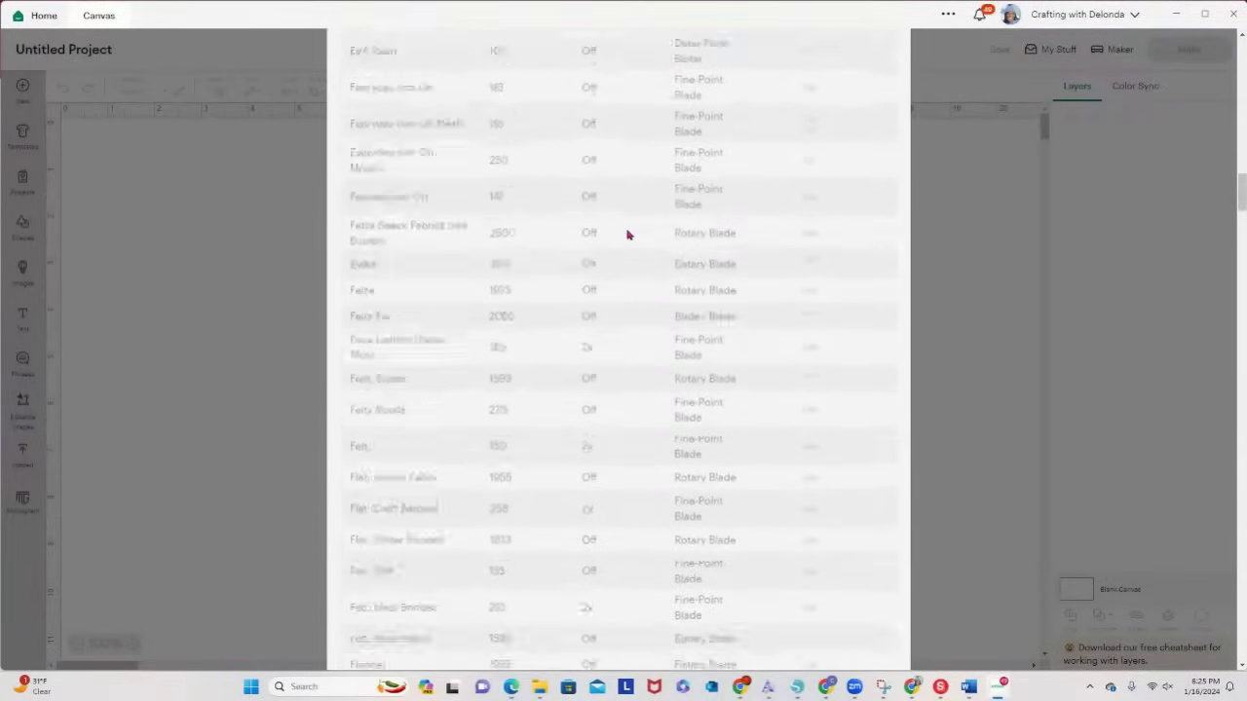
pyautogui.scroll(10, 628, 235)
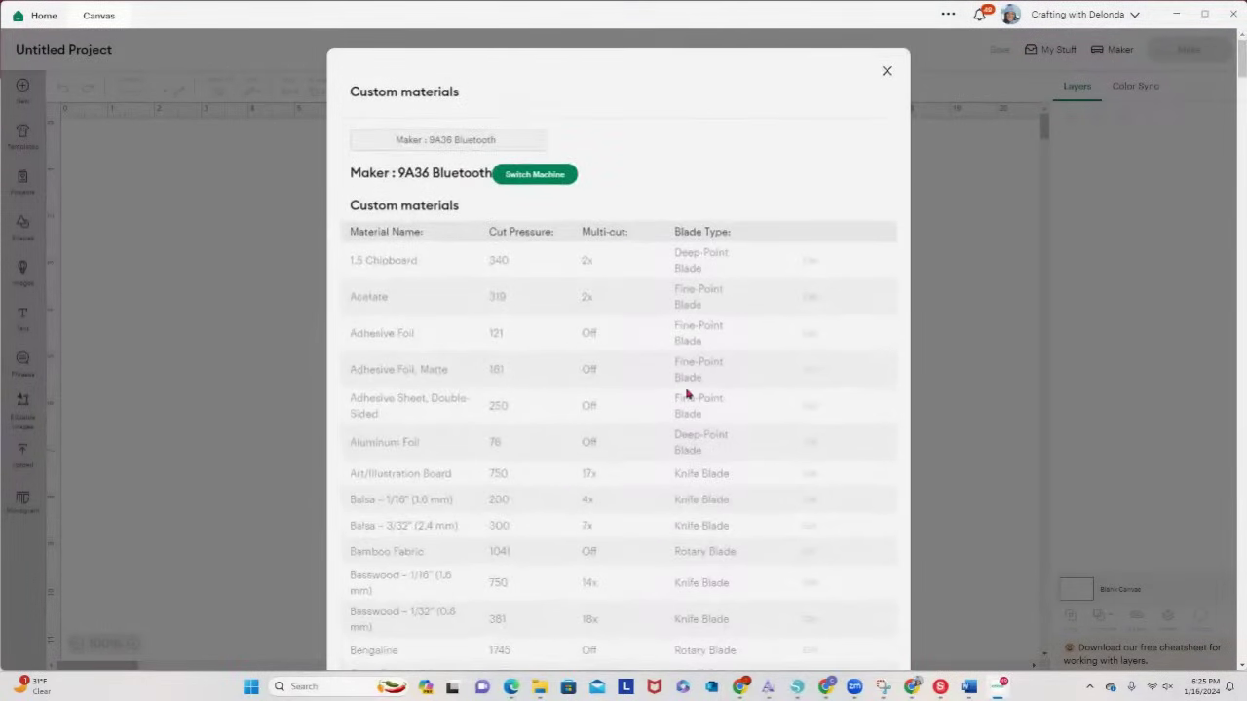
pyautogui.scroll(-20, 686, 394)
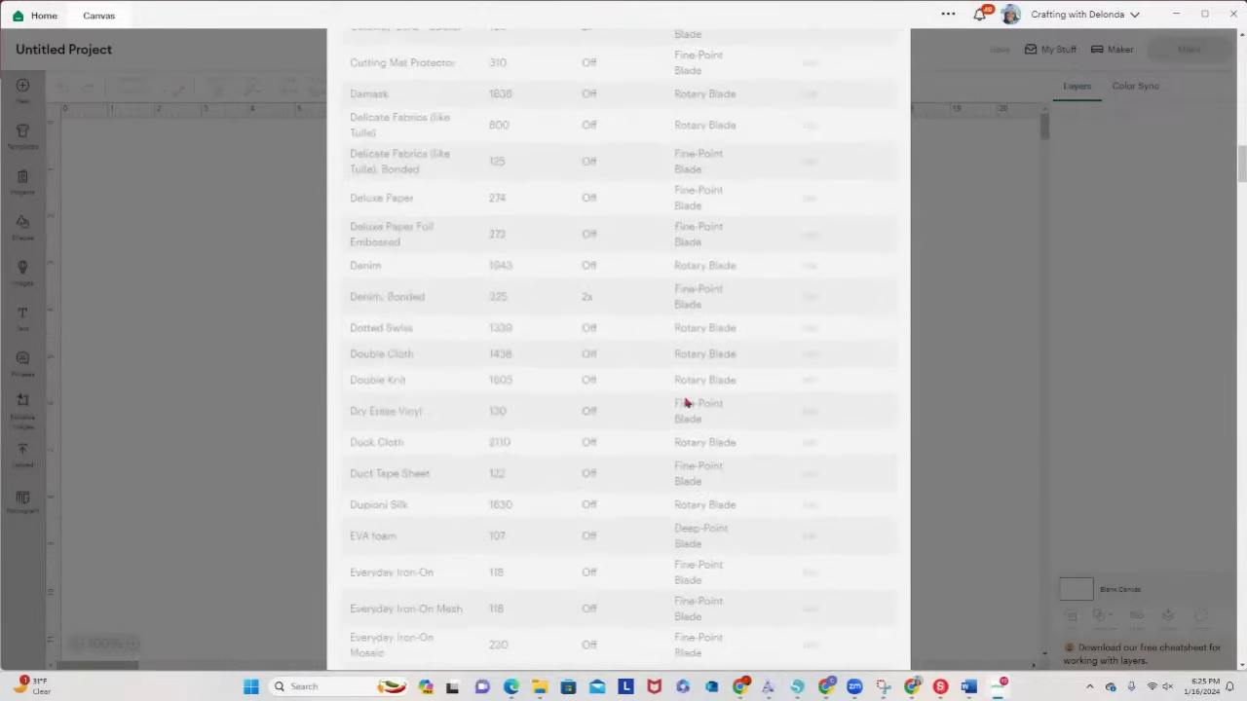
pyautogui.scroll(-10, 686, 403)
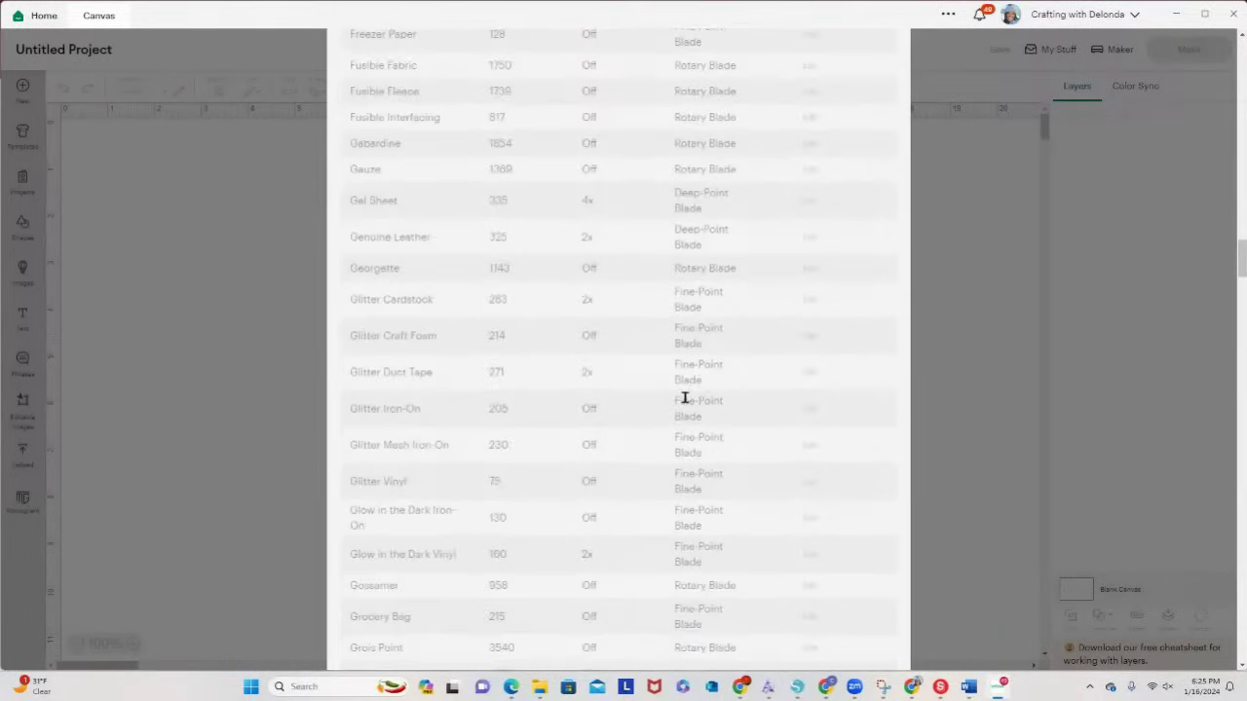
pyautogui.scroll(-20, 686, 397)
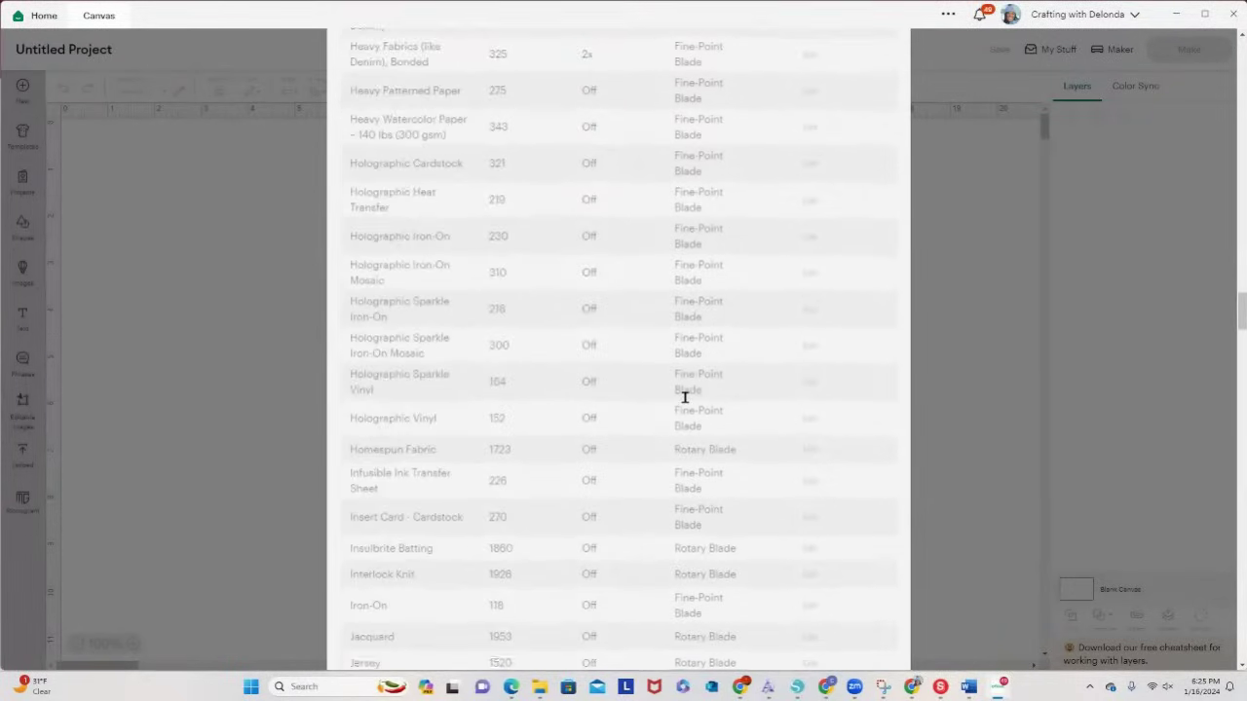
pyautogui.scroll(-20, 685, 398)
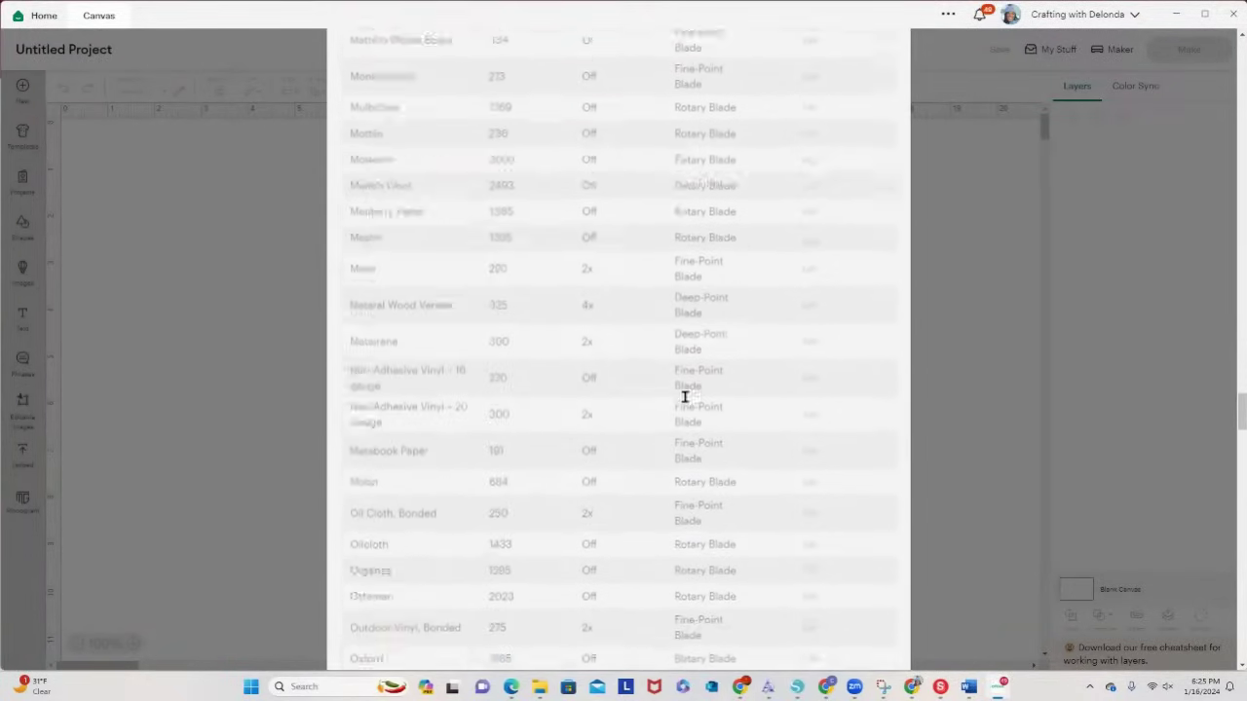
pyautogui.scroll(-20, 684, 397)
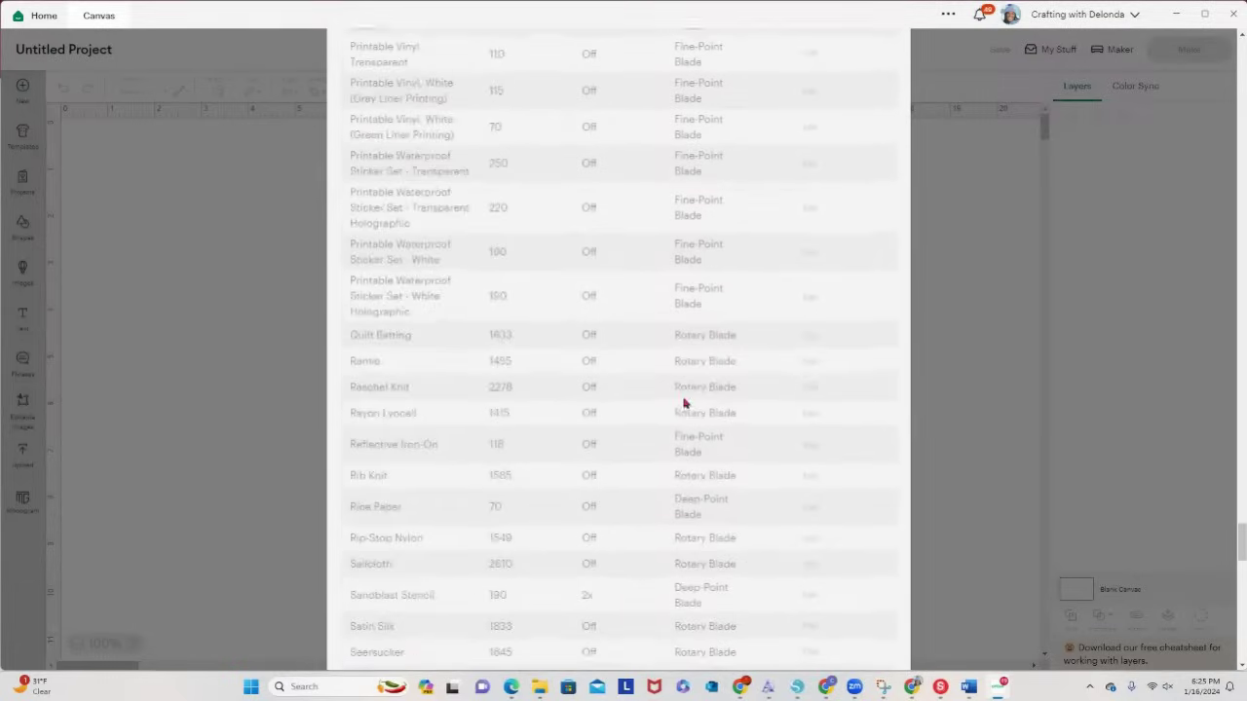
pyautogui.scroll(-5, 684, 402)
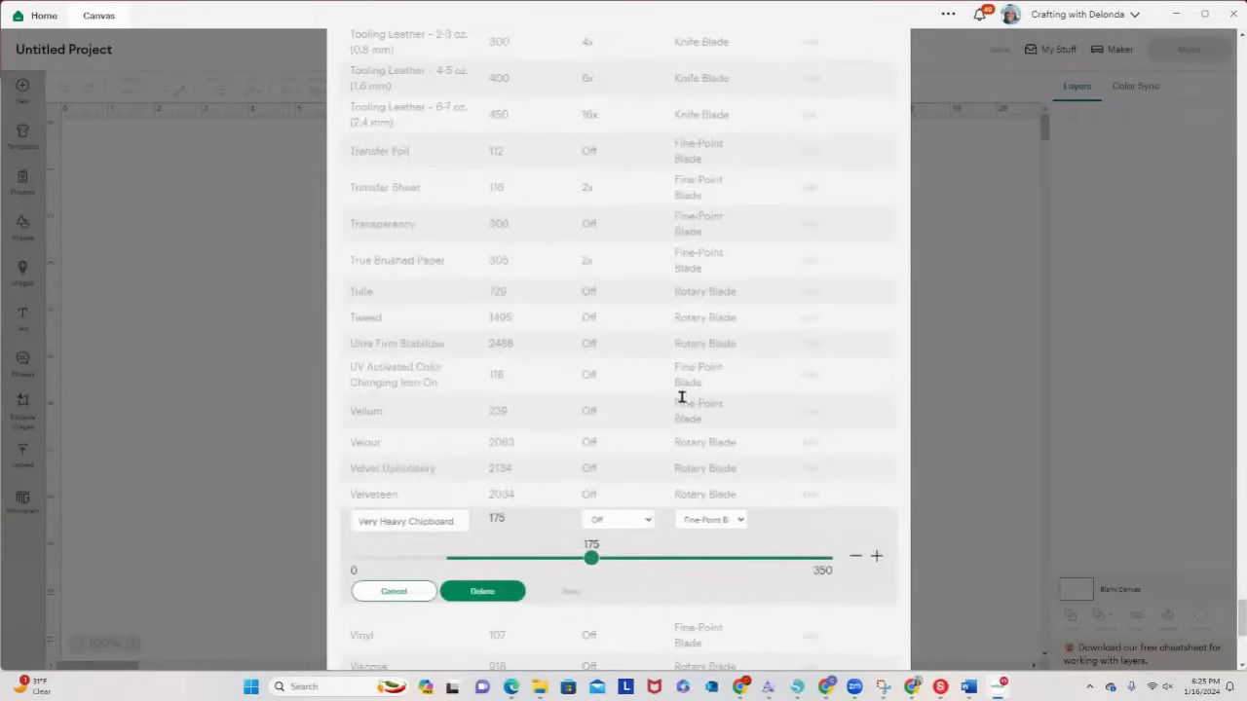
# Step: Set the Very Heavy Chipboard cut pressure to 344 and its multi-cut to 3x
pyautogui.moveTo(591, 558); pyautogui.dragTo(825, 566)
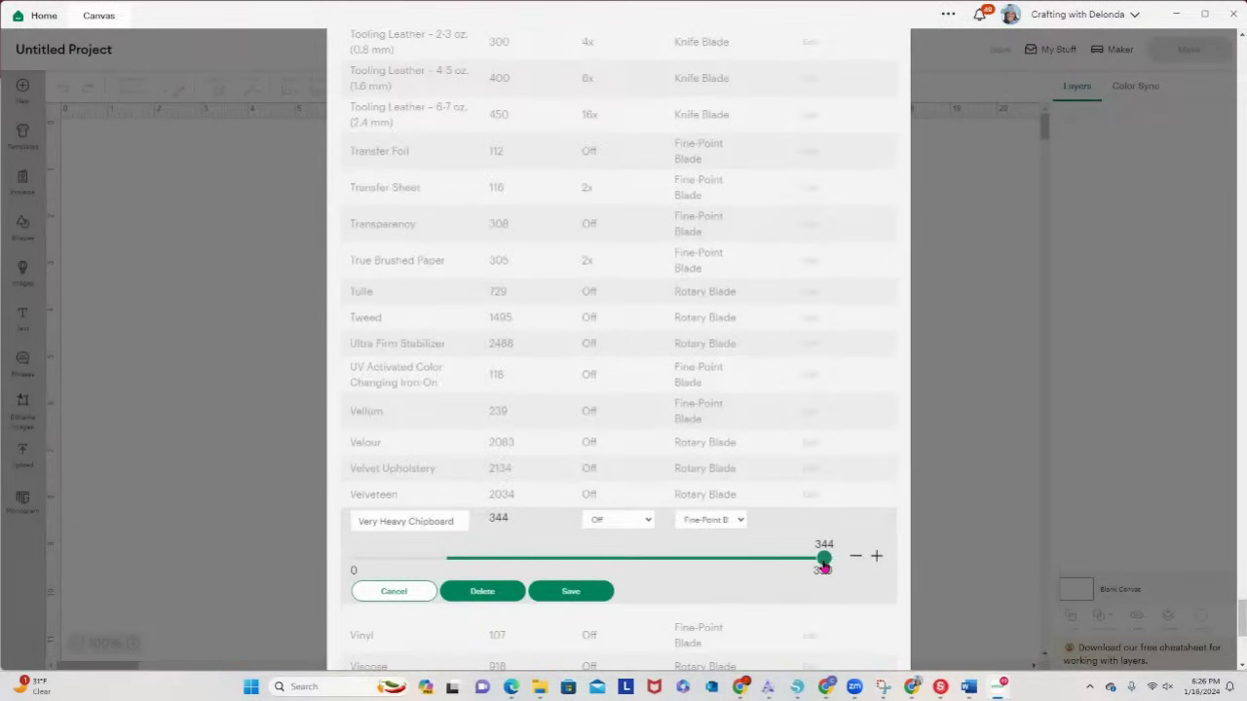
pyautogui.click(645, 518)
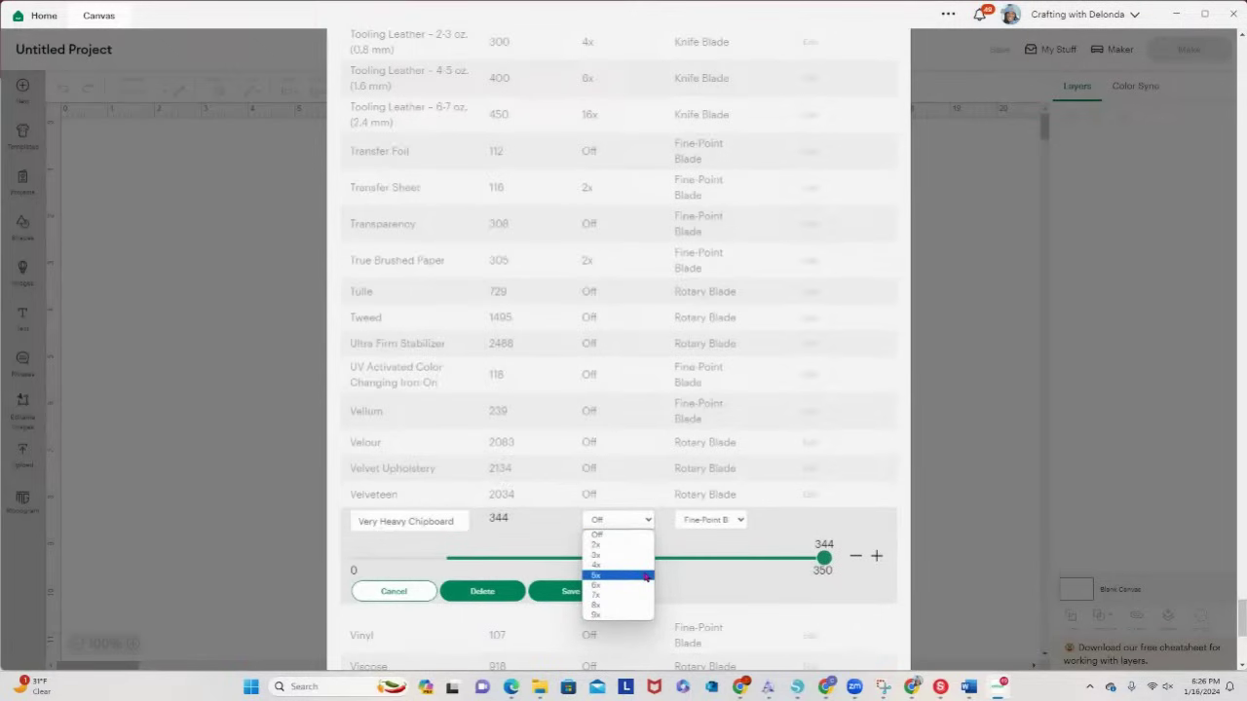
pyautogui.click(624, 563)
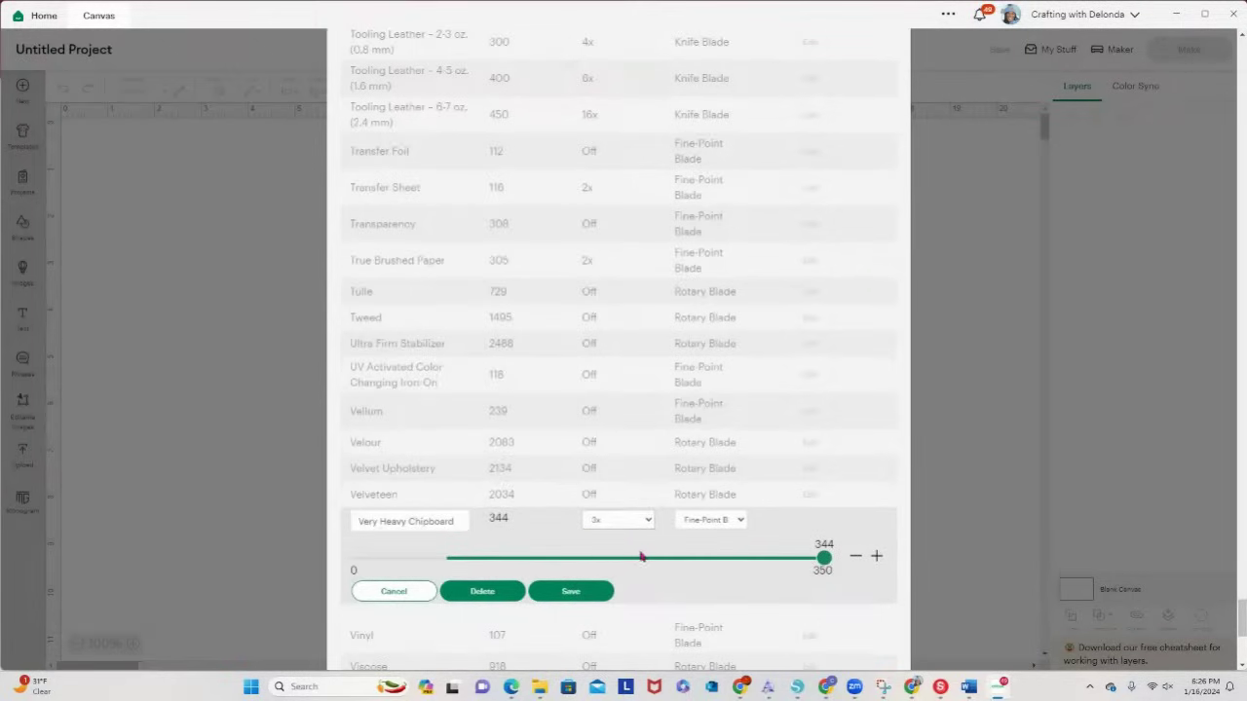
# Step: Assign the Deep-Point Blade to Very Heavy Chipboard, set its cut pressure to 350, and save the material
pyautogui.click(741, 520)
pyautogui.click(731, 545)
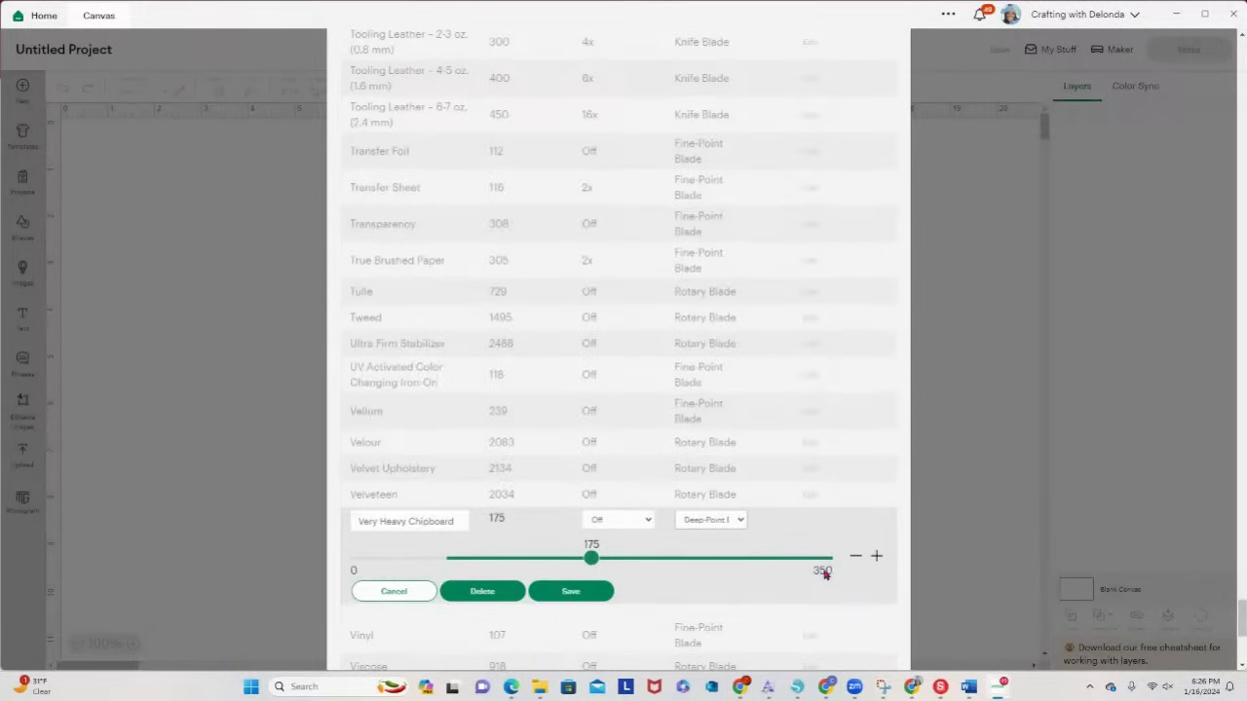
pyautogui.moveTo(591, 558); pyautogui.dragTo(828, 570)
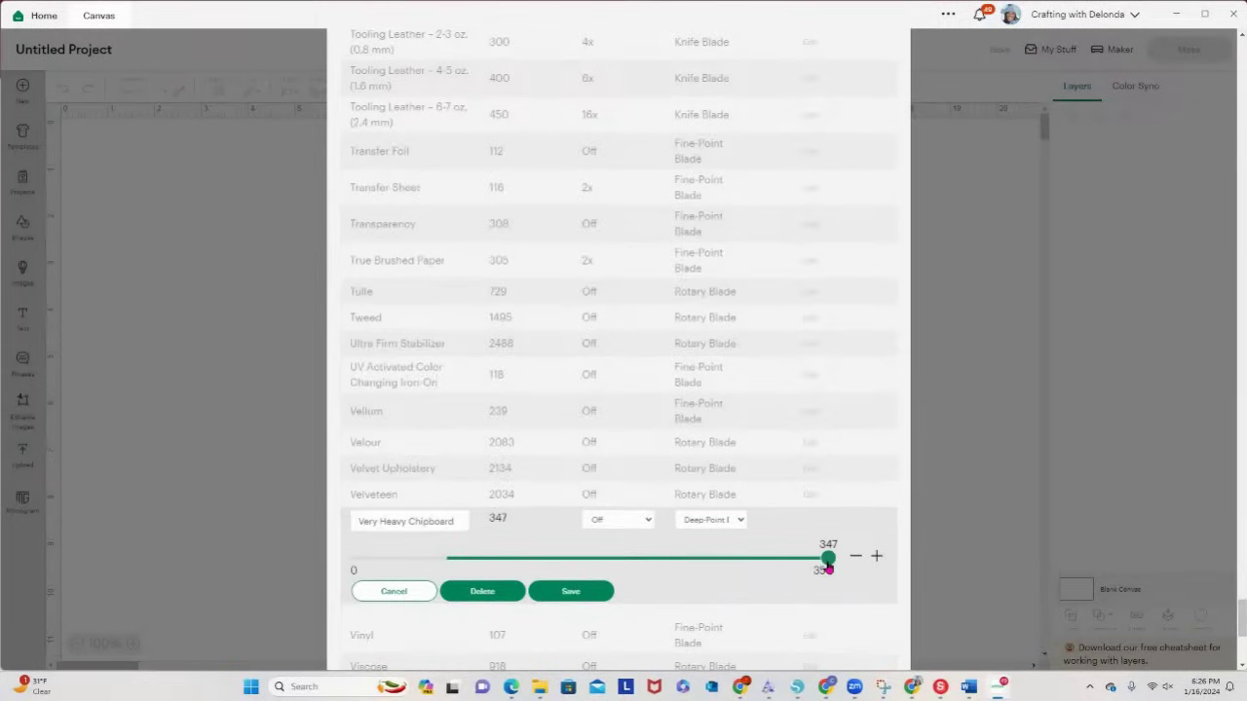
pyautogui.click(877, 555)
pyautogui.click(876, 556)
pyautogui.click(877, 555)
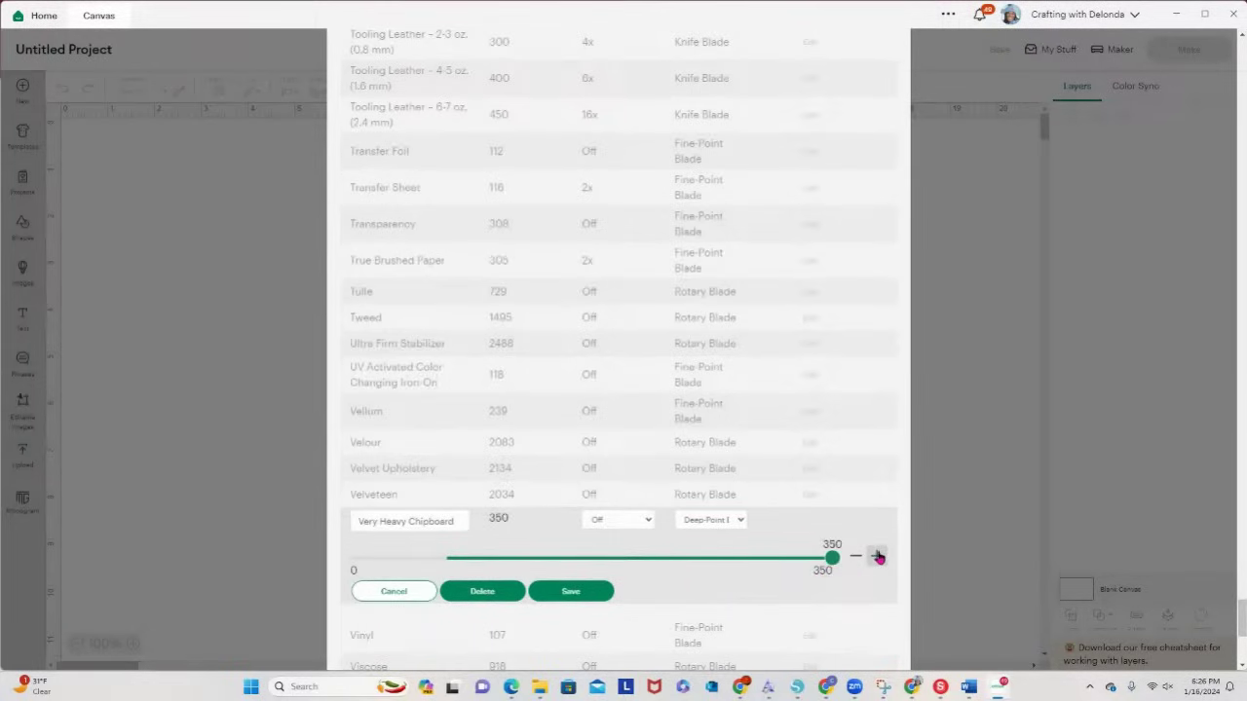
pyautogui.click(591, 592)
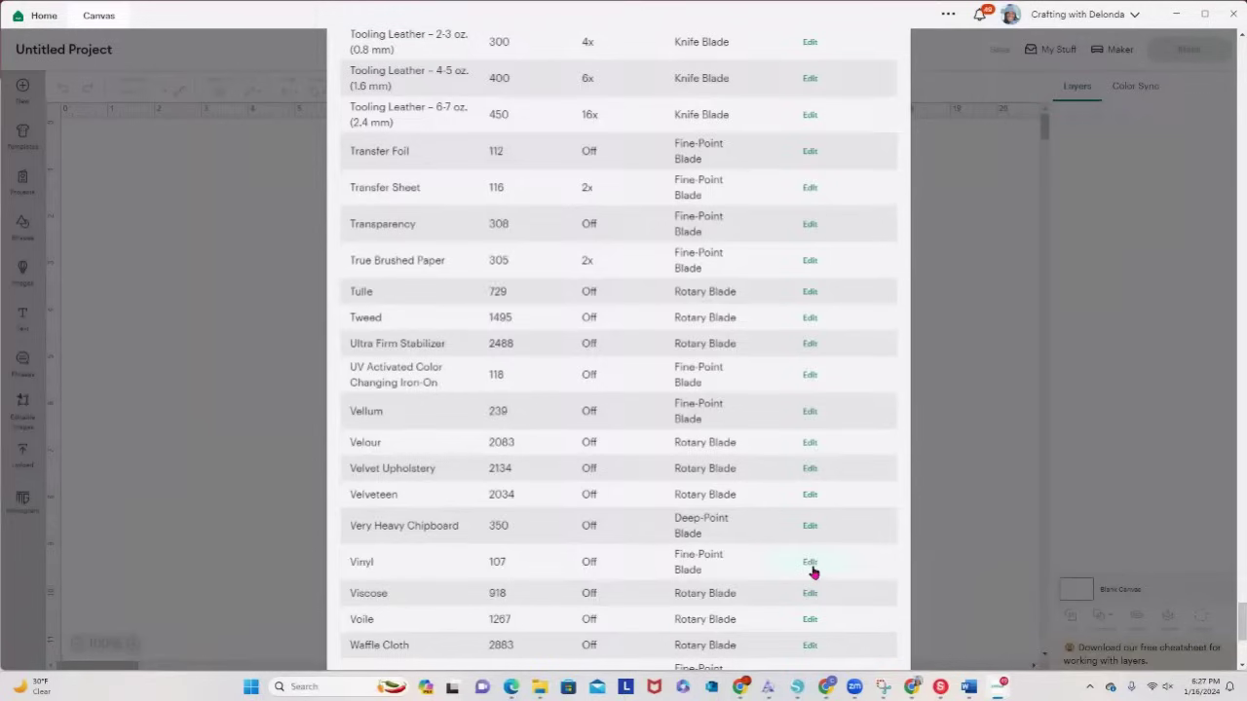
# Step: Finish with the custom materials list and reopen the Design Space settings from the canvas
pyautogui.scroll(-3, 1046, 409)
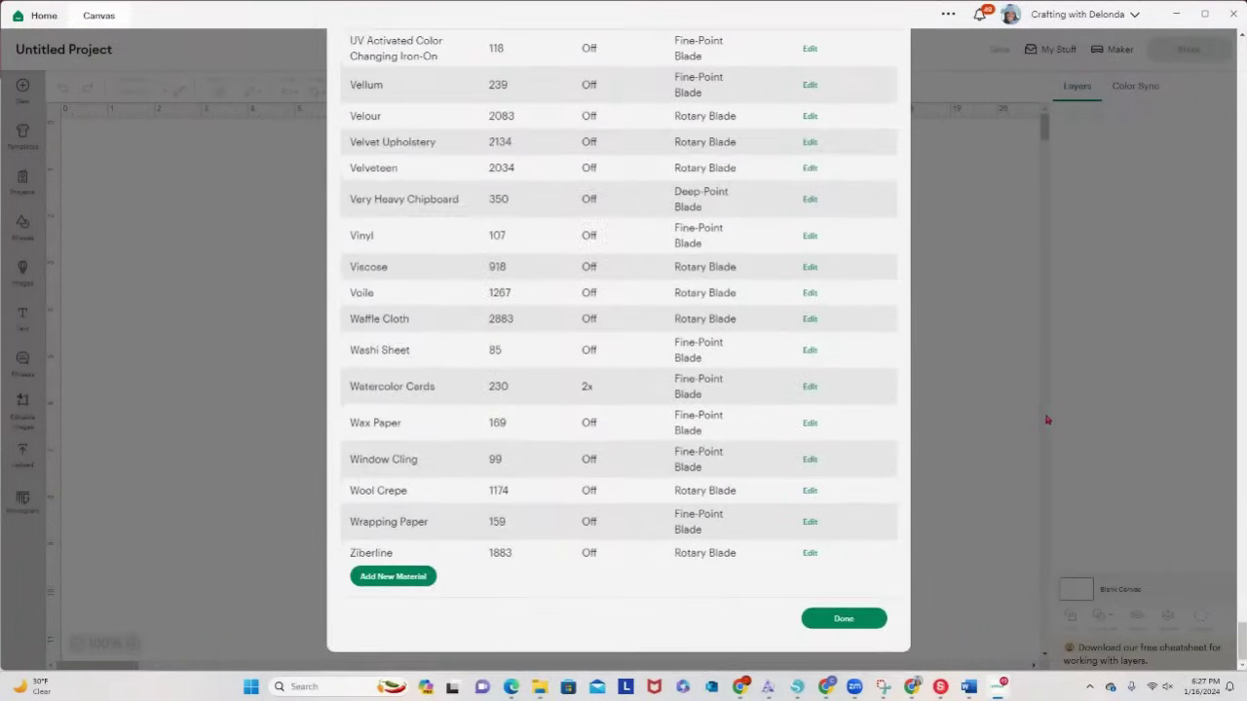
pyautogui.scroll(1, 1047, 423)
pyautogui.scroll(-1, 1041, 433)
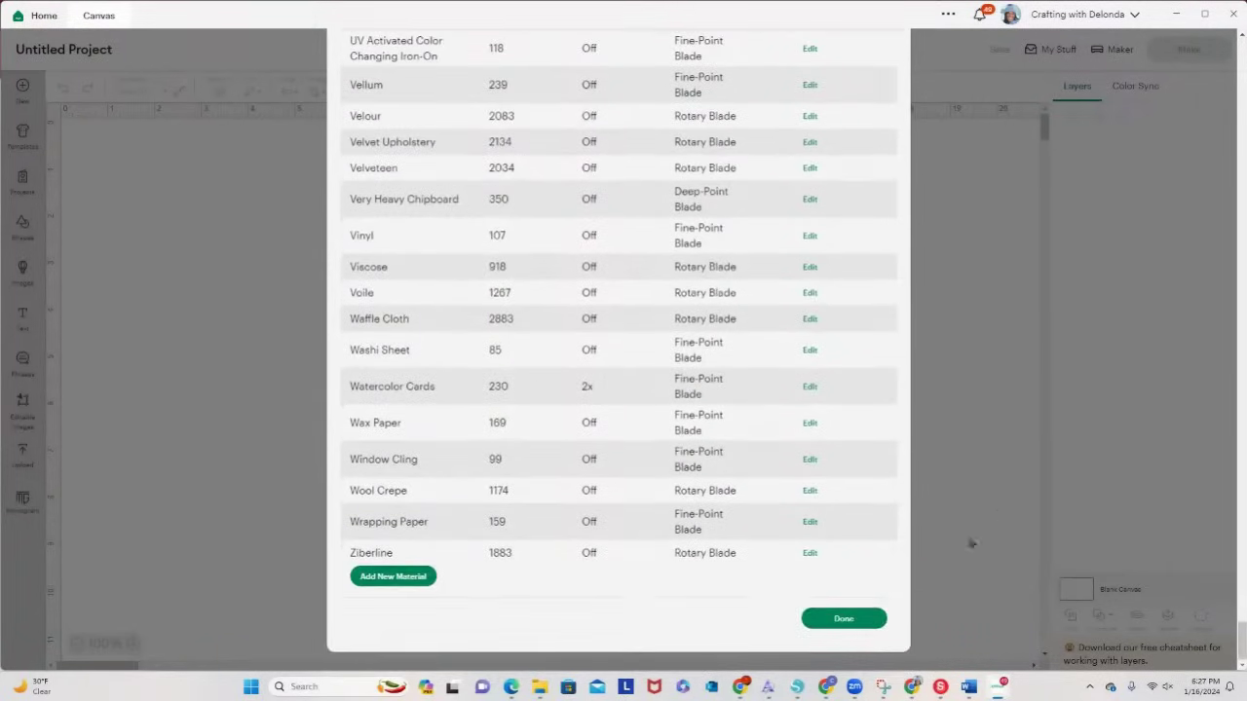
pyautogui.click(843, 622)
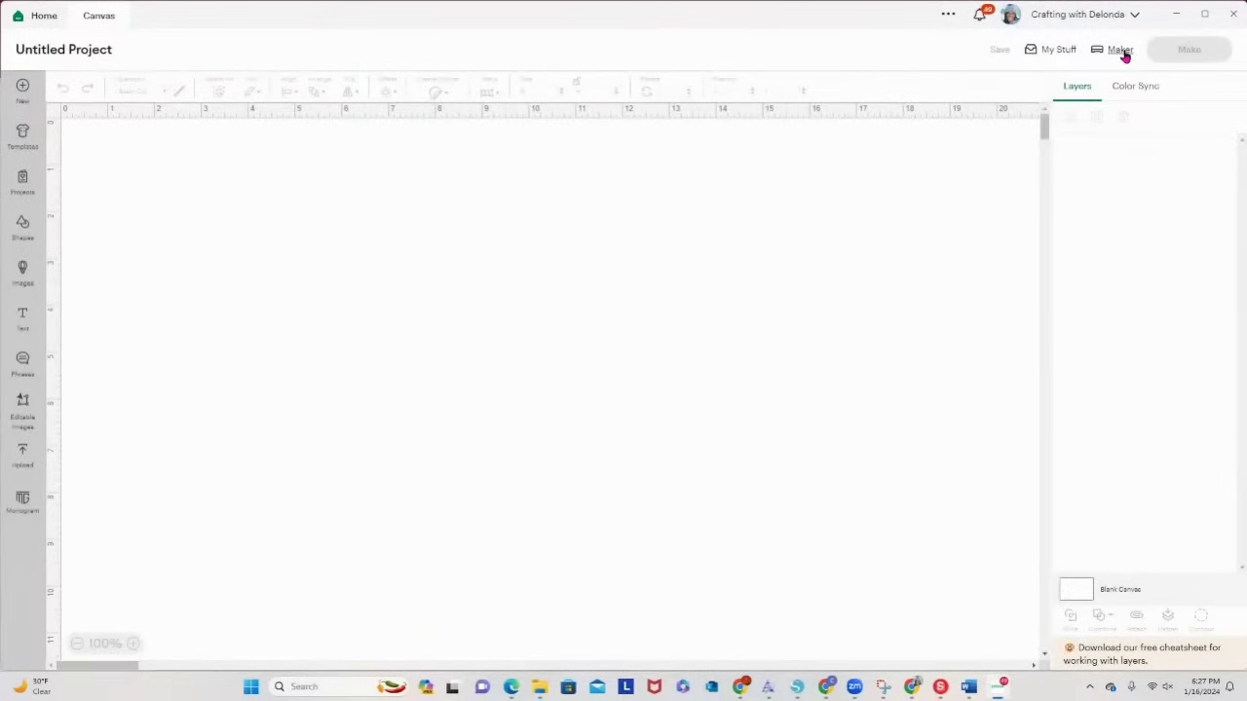
pyautogui.click(1099, 25)
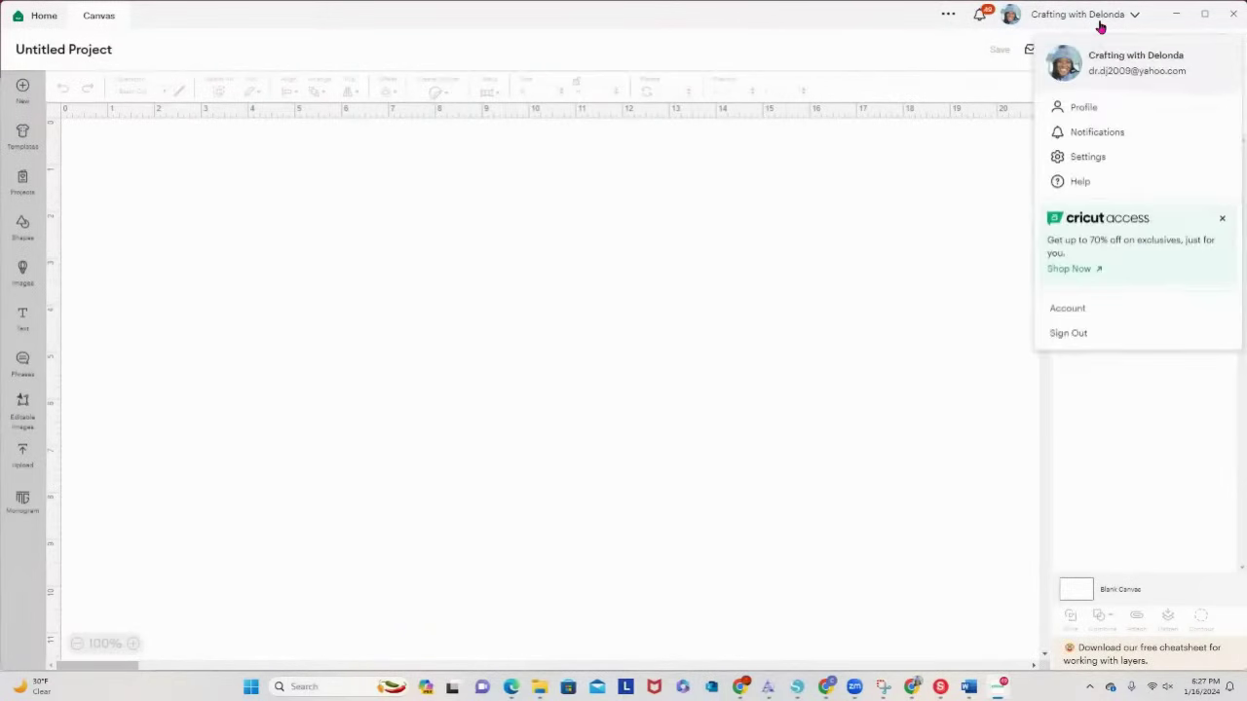
pyautogui.click(1096, 159)
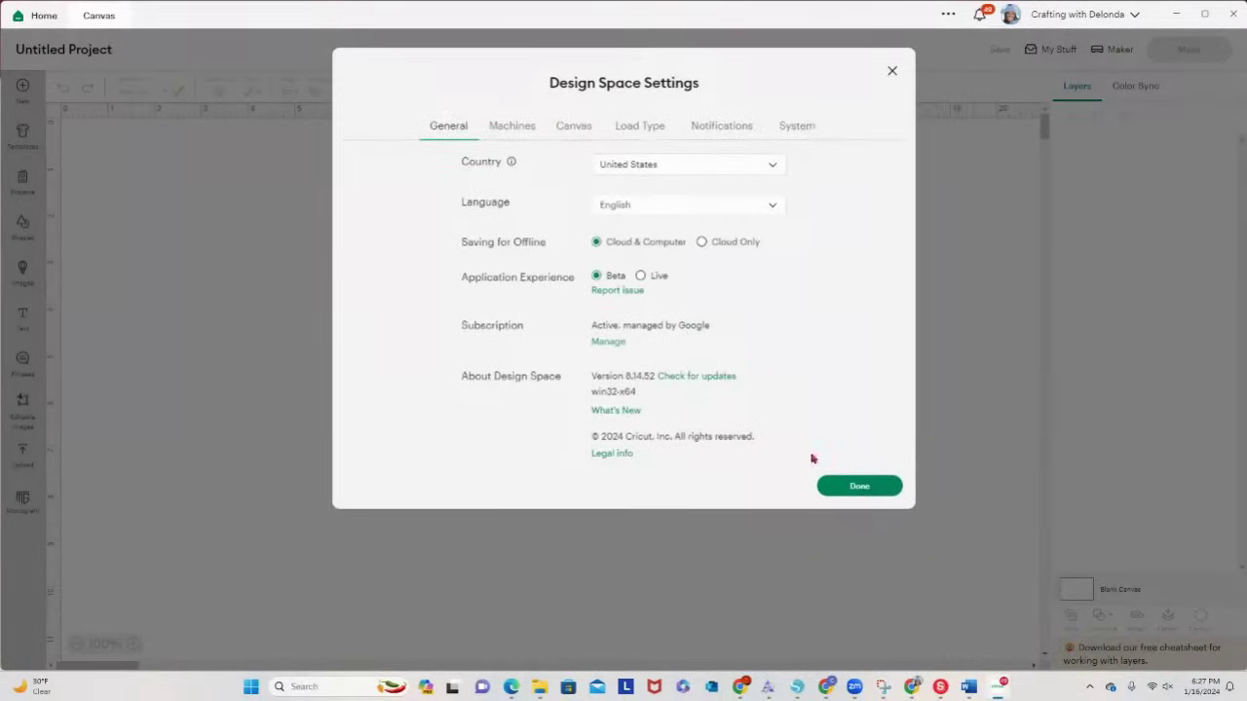
# Step: Review the canvas, load type and notification settings, and close the settings dialog
pyautogui.click(575, 134)
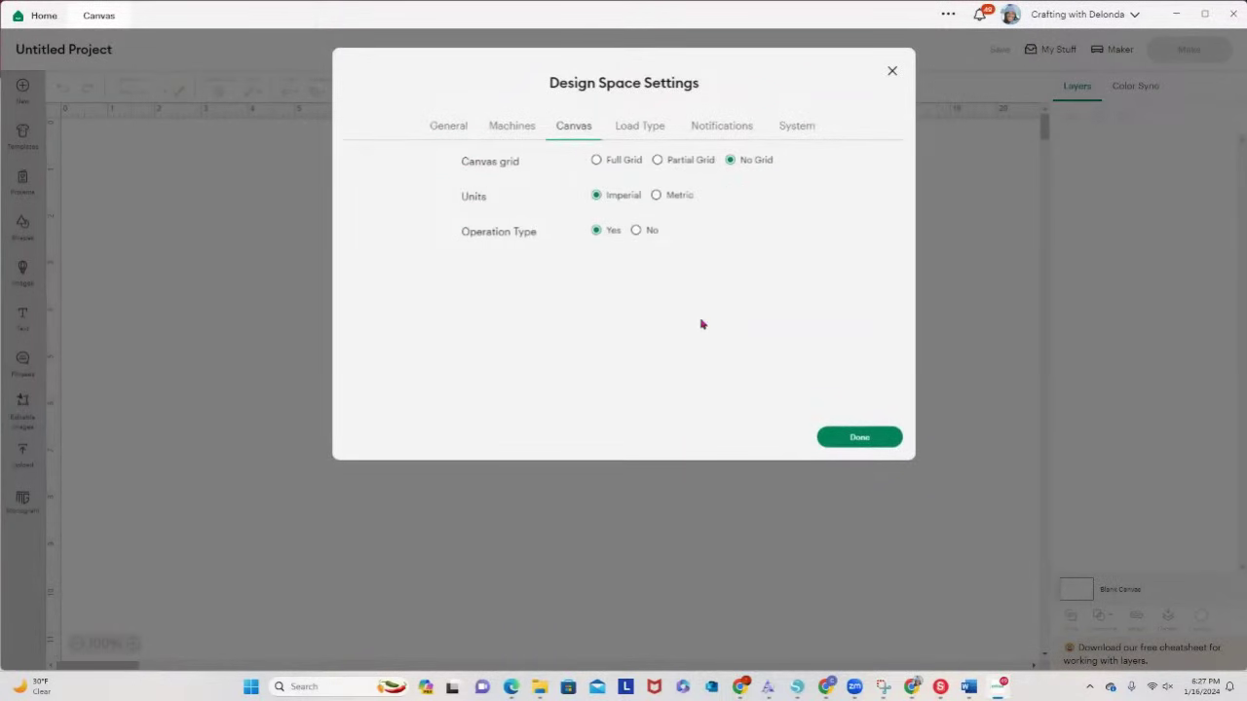
pyautogui.click(628, 128)
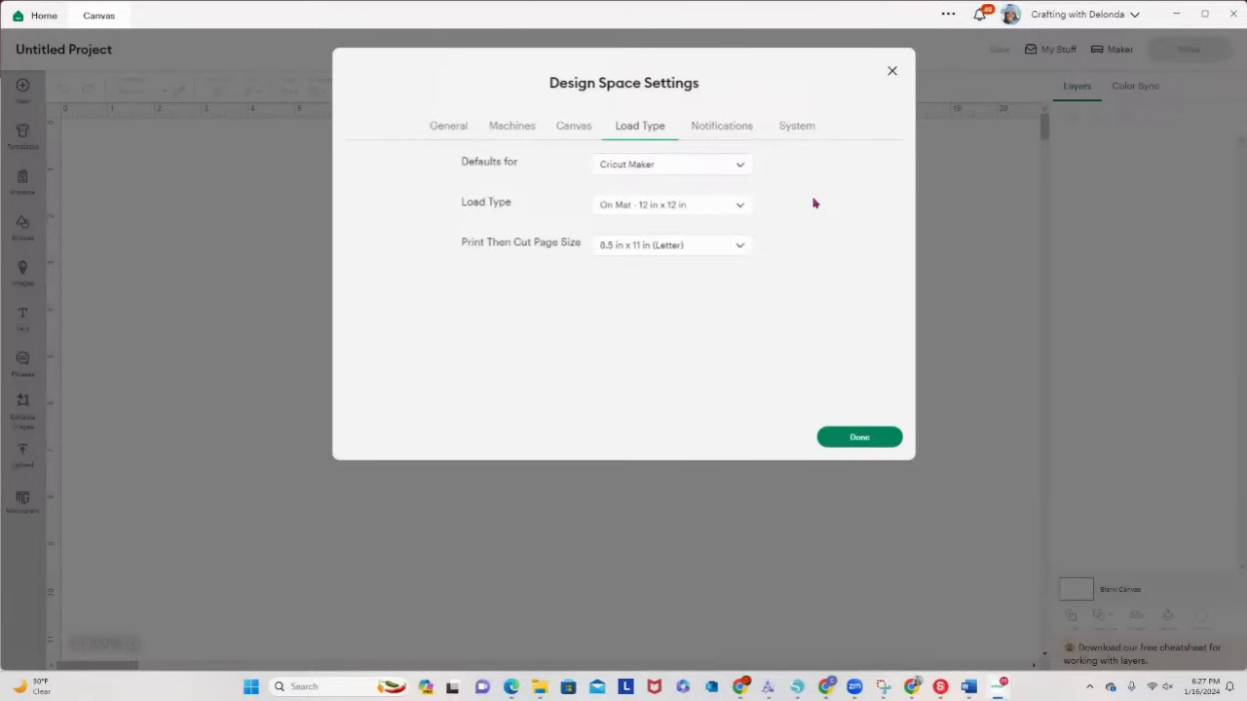
pyautogui.click(725, 133)
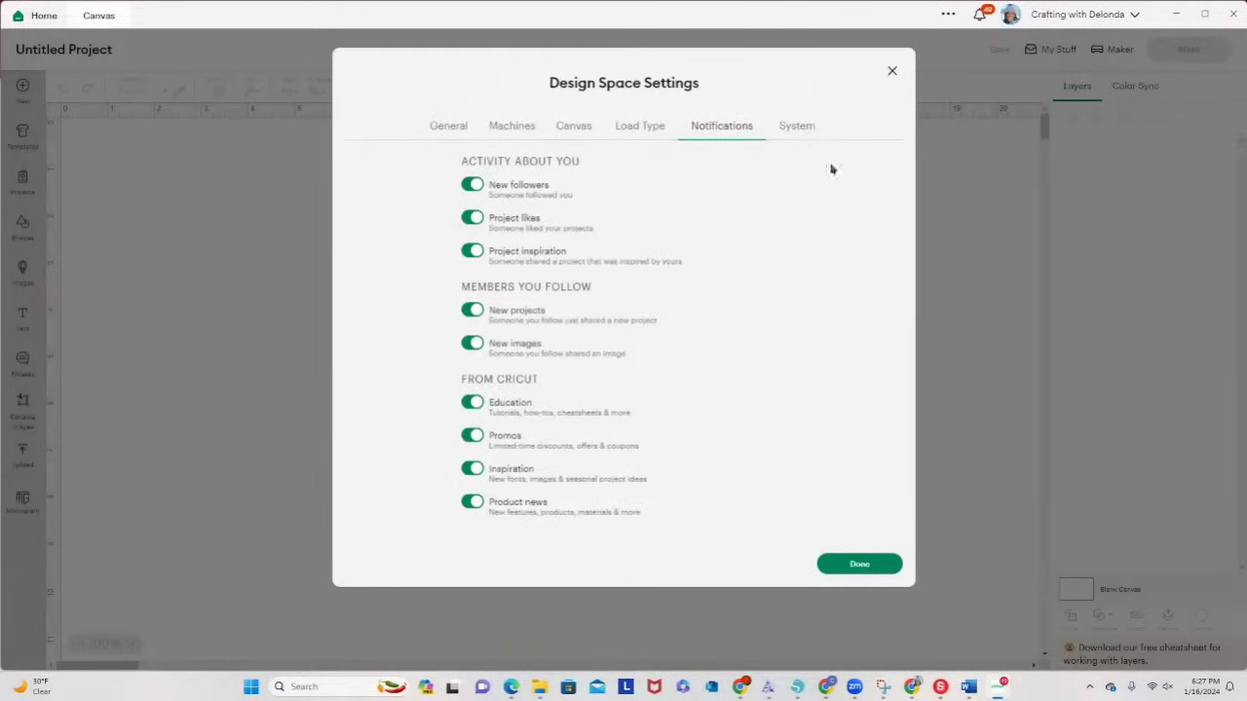
pyautogui.click(849, 565)
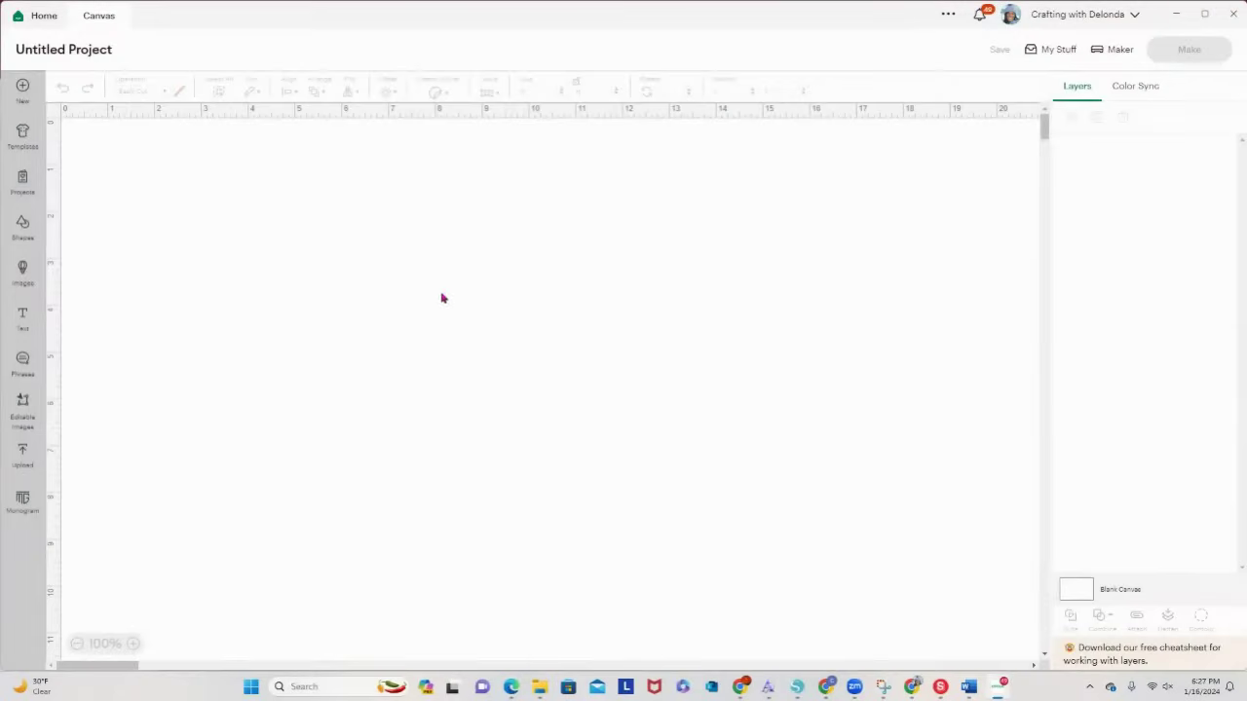
pyautogui.rightClick(534, 370)
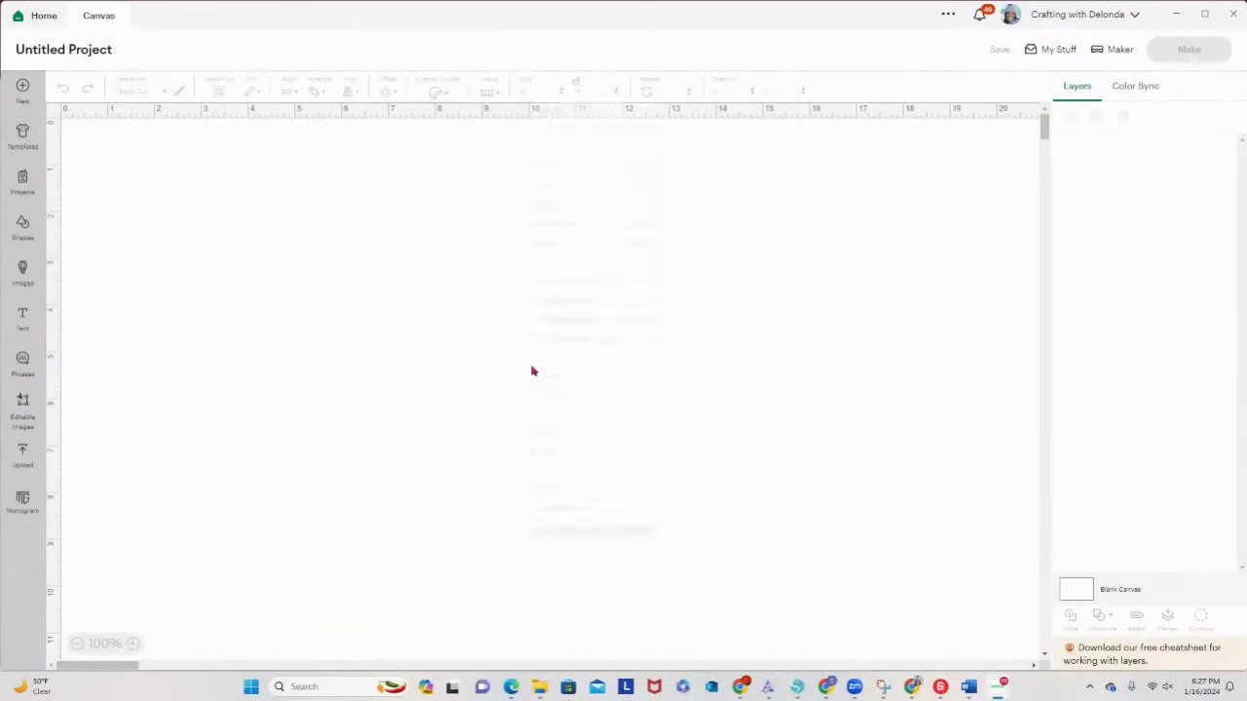
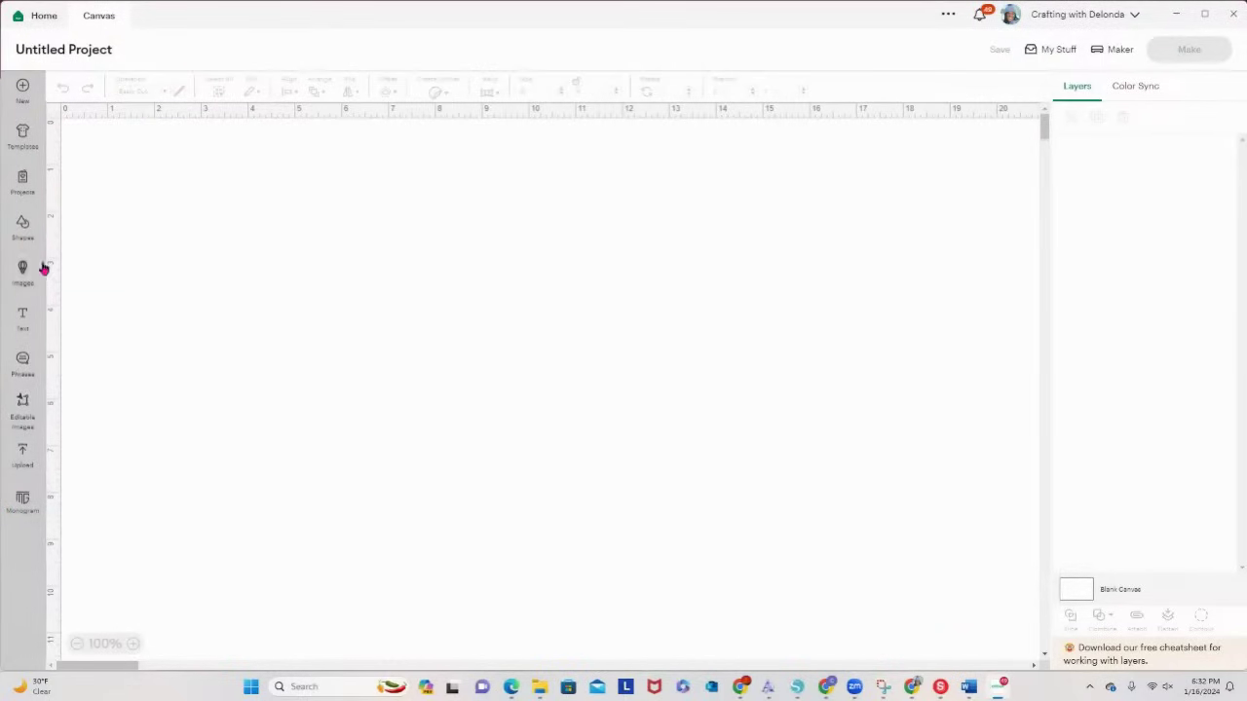
# Step: Browse the template library and place the Classic t-shirts template on the canvas
pyautogui.click(23, 142)
pyautogui.click(22, 139)
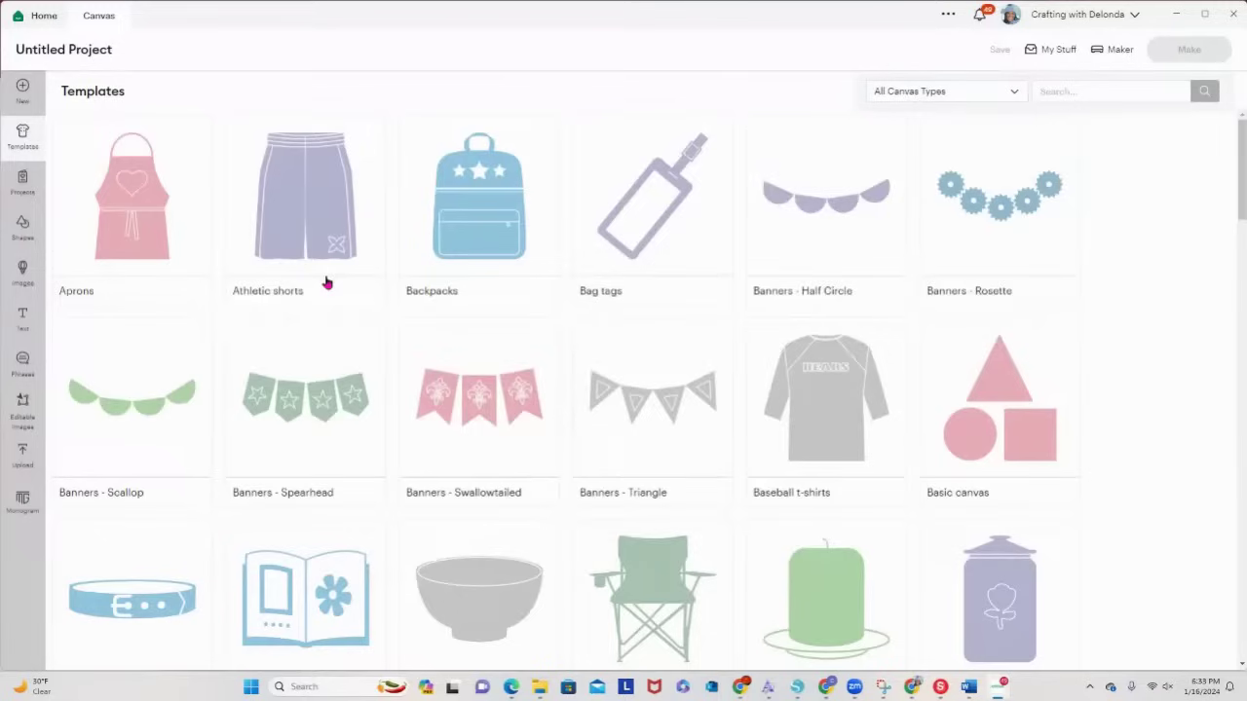
pyautogui.scroll(-3, 787, 395)
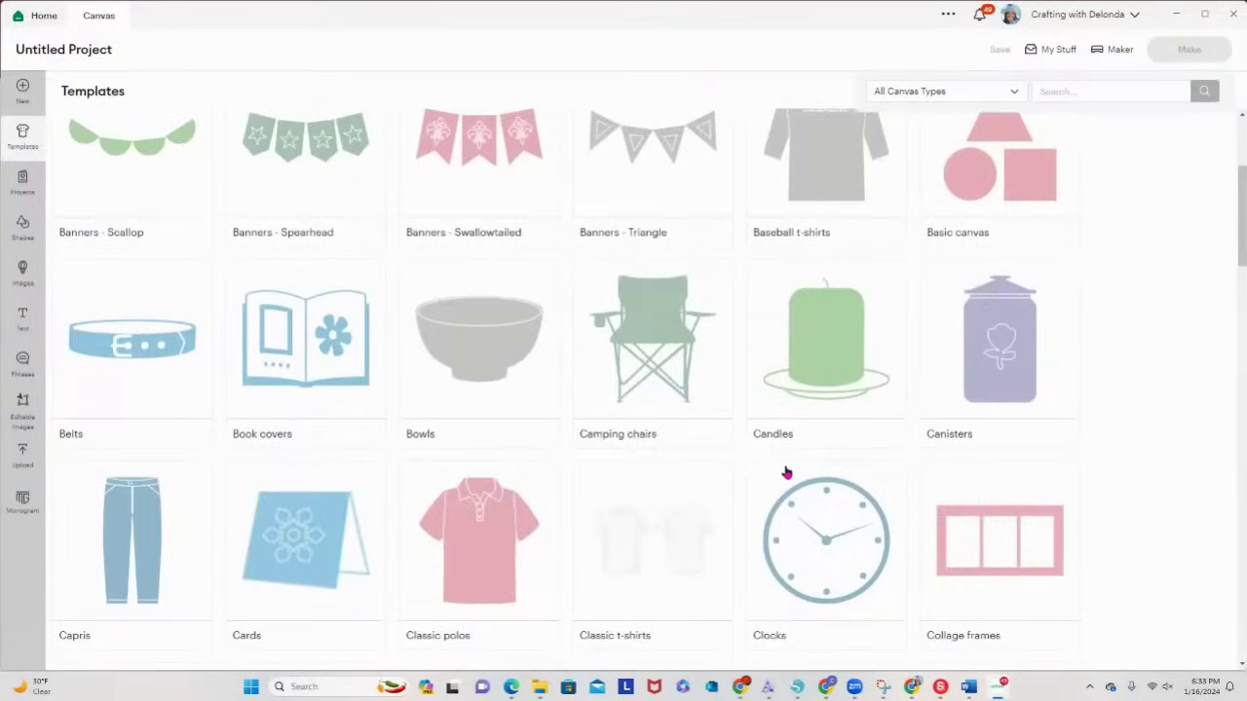
pyautogui.click(650, 562)
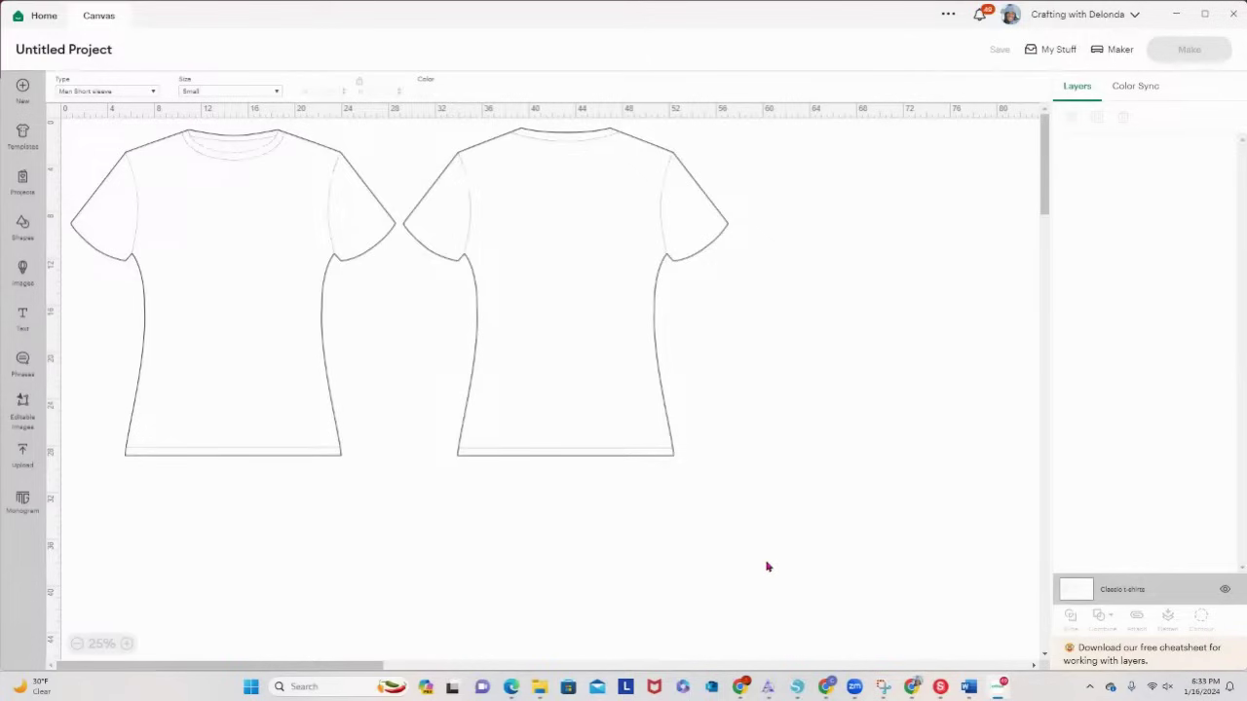
# Step: Set the t-shirt template's size to Medium and color it black
pyautogui.click(276, 91)
pyautogui.click(236, 162)
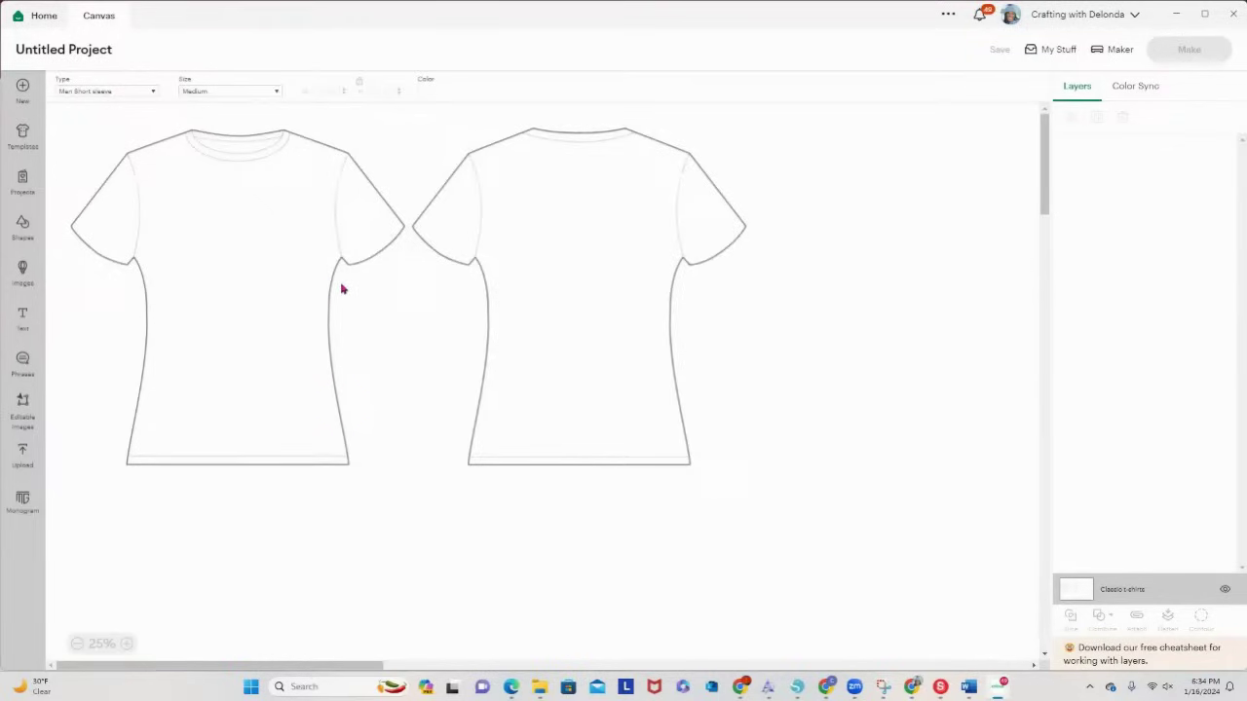
pyautogui.click(421, 94)
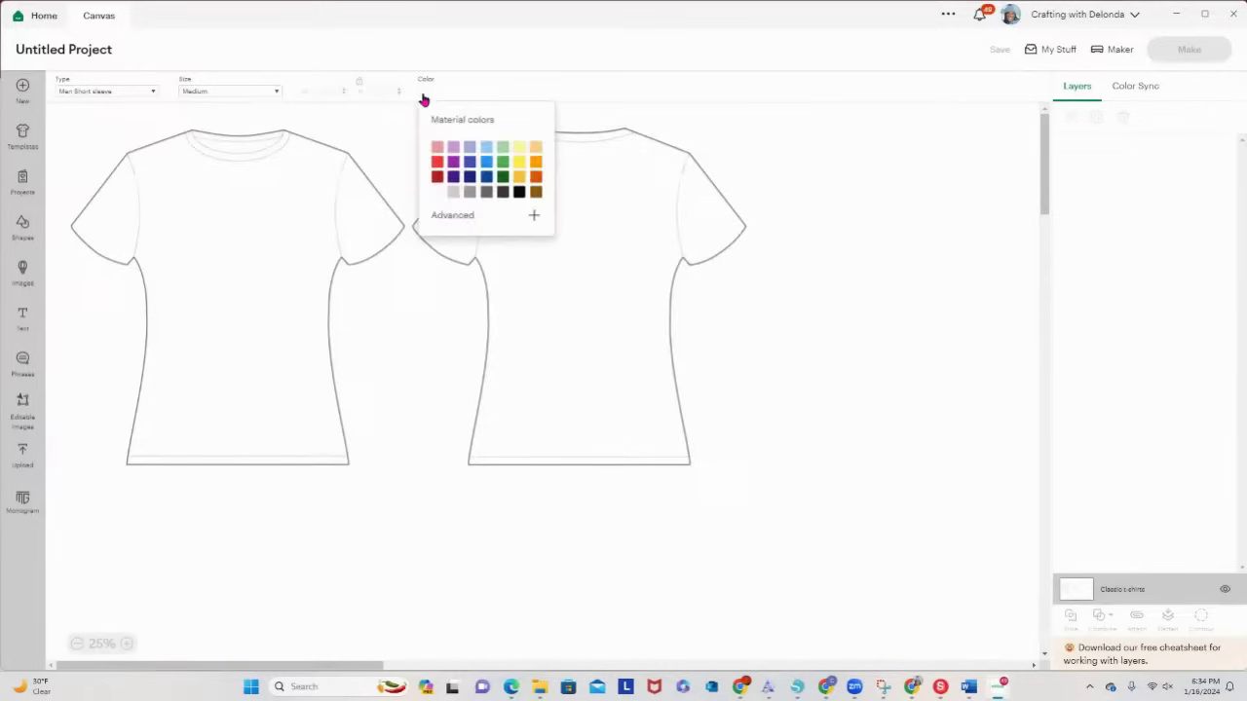
pyautogui.click(503, 193)
pyautogui.click(518, 193)
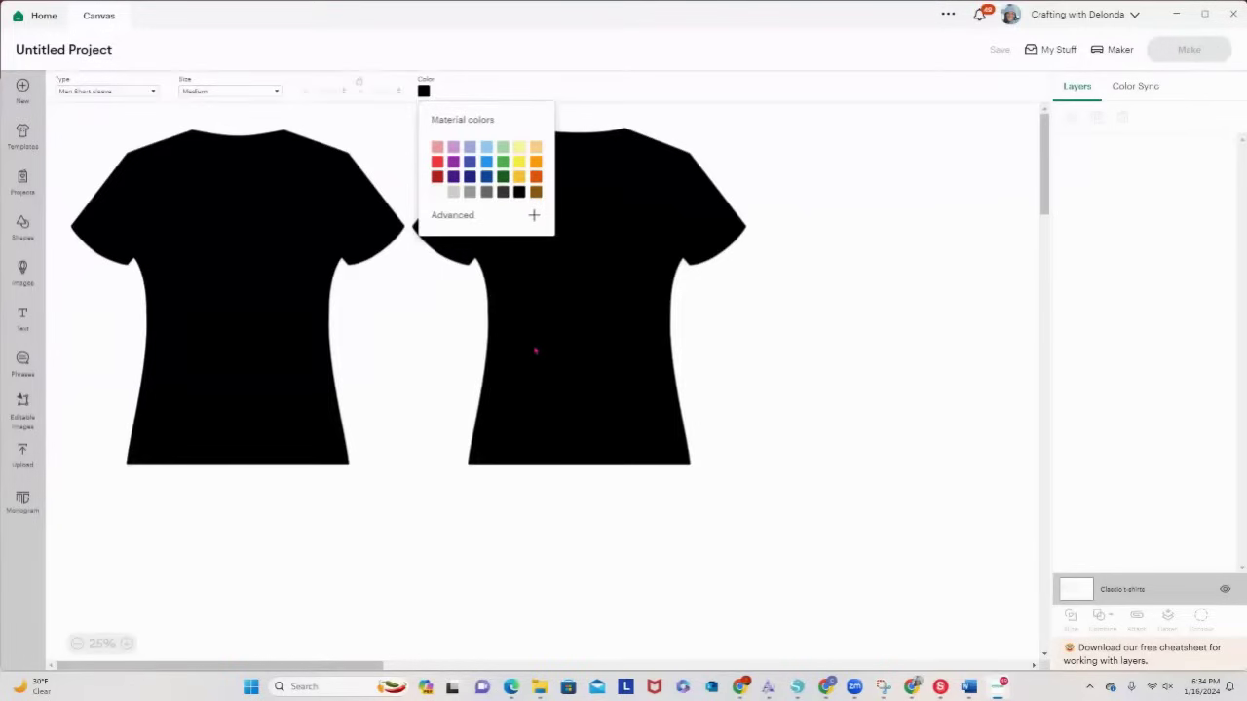
# Step: Try orange, blue, purple and other material colors on the Medium t-shirt template, ending with red
pyautogui.click(535, 164)
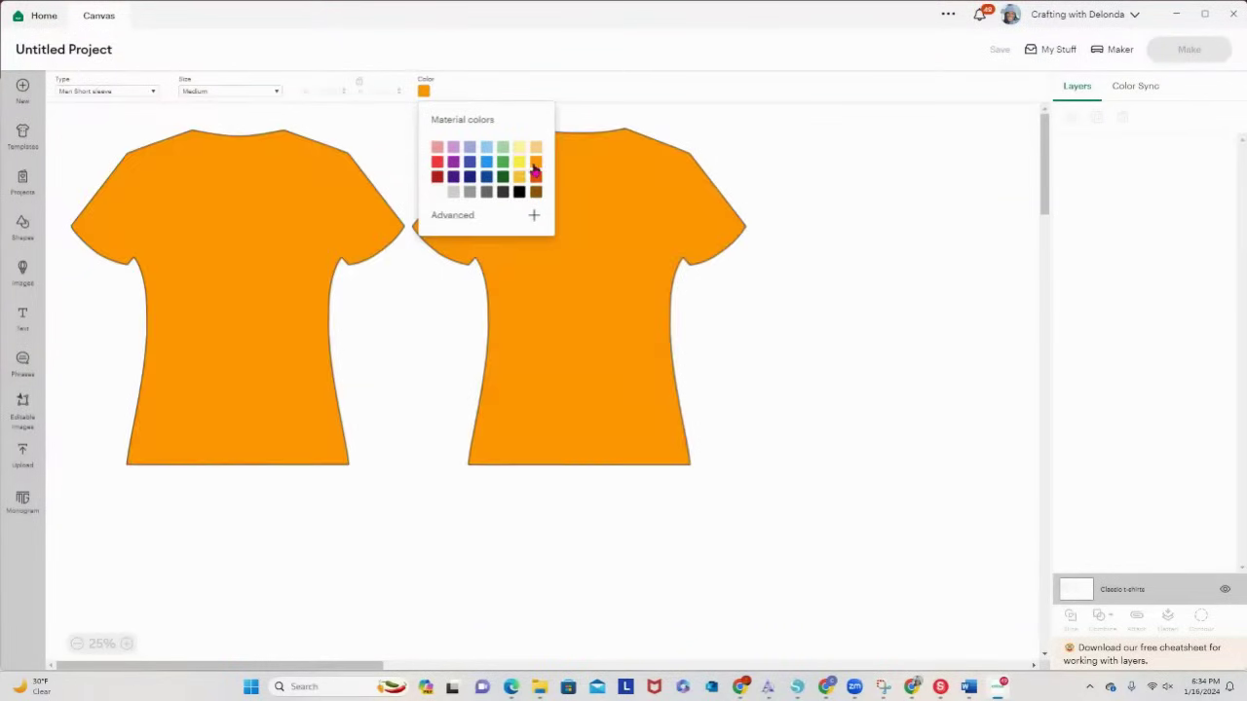
pyautogui.click(489, 176)
pyautogui.click(486, 163)
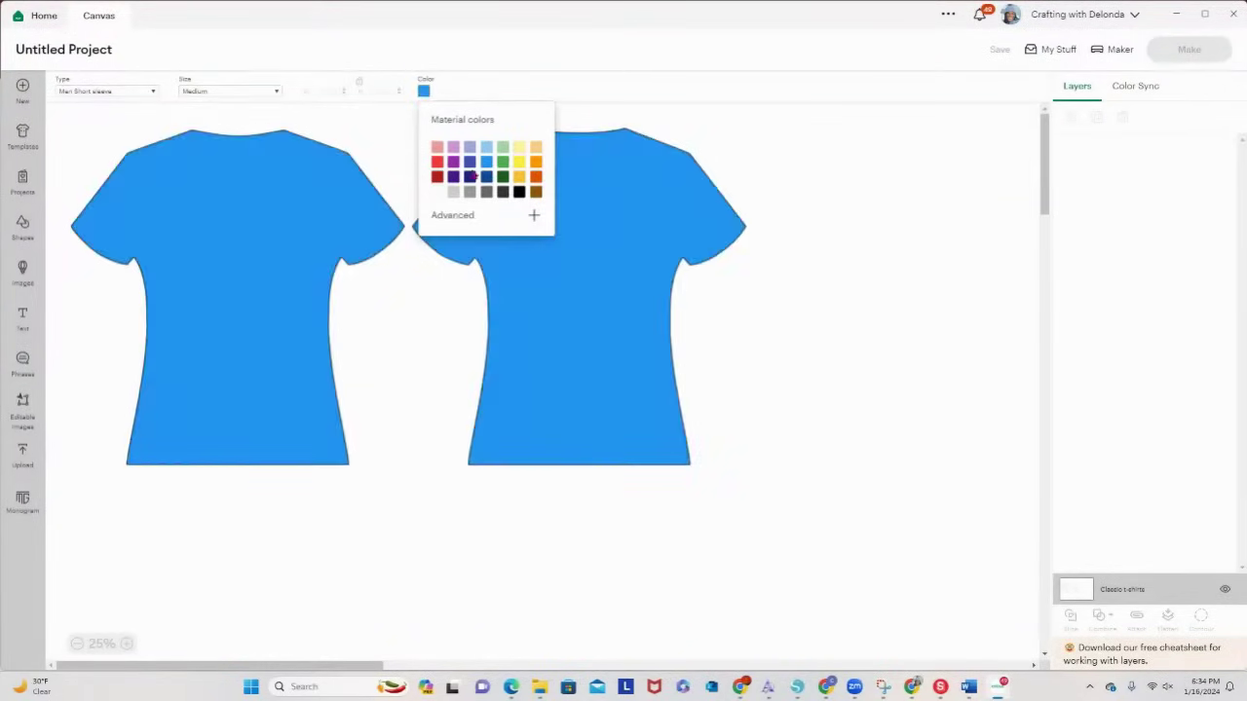
pyautogui.click(470, 162)
pyautogui.click(471, 177)
pyautogui.click(473, 192)
pyautogui.click(453, 176)
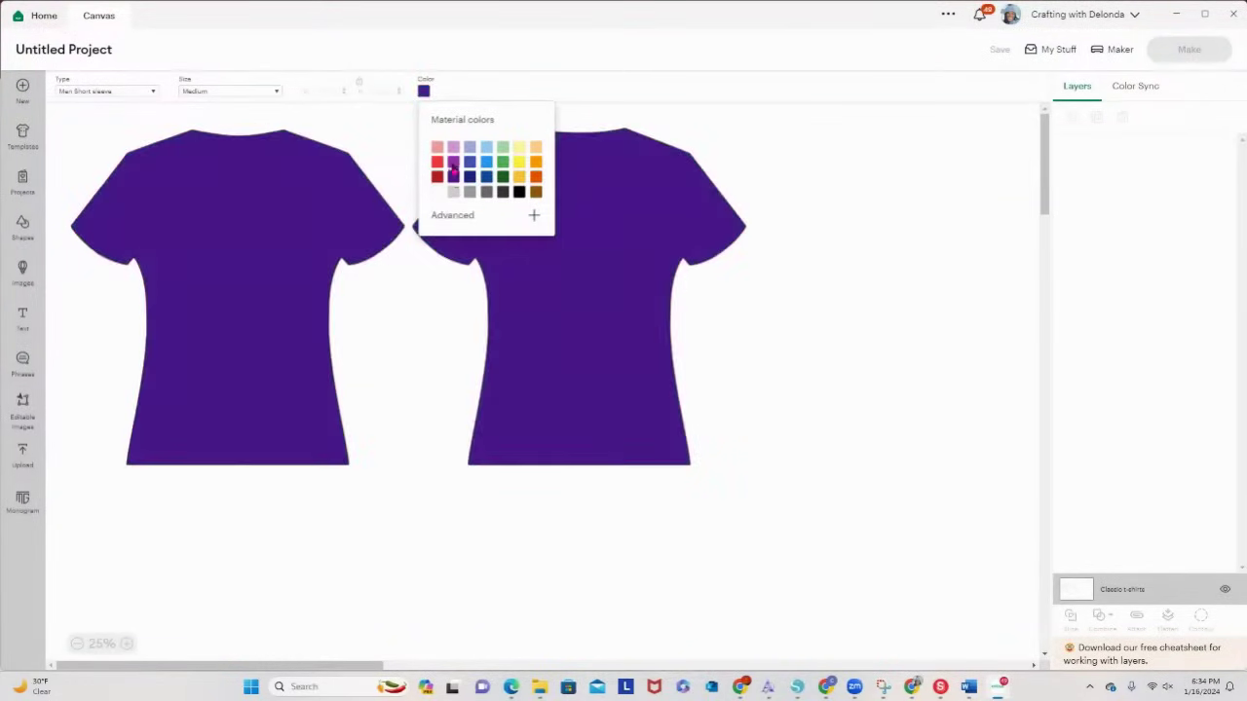
pyautogui.click(453, 162)
pyautogui.click(437, 162)
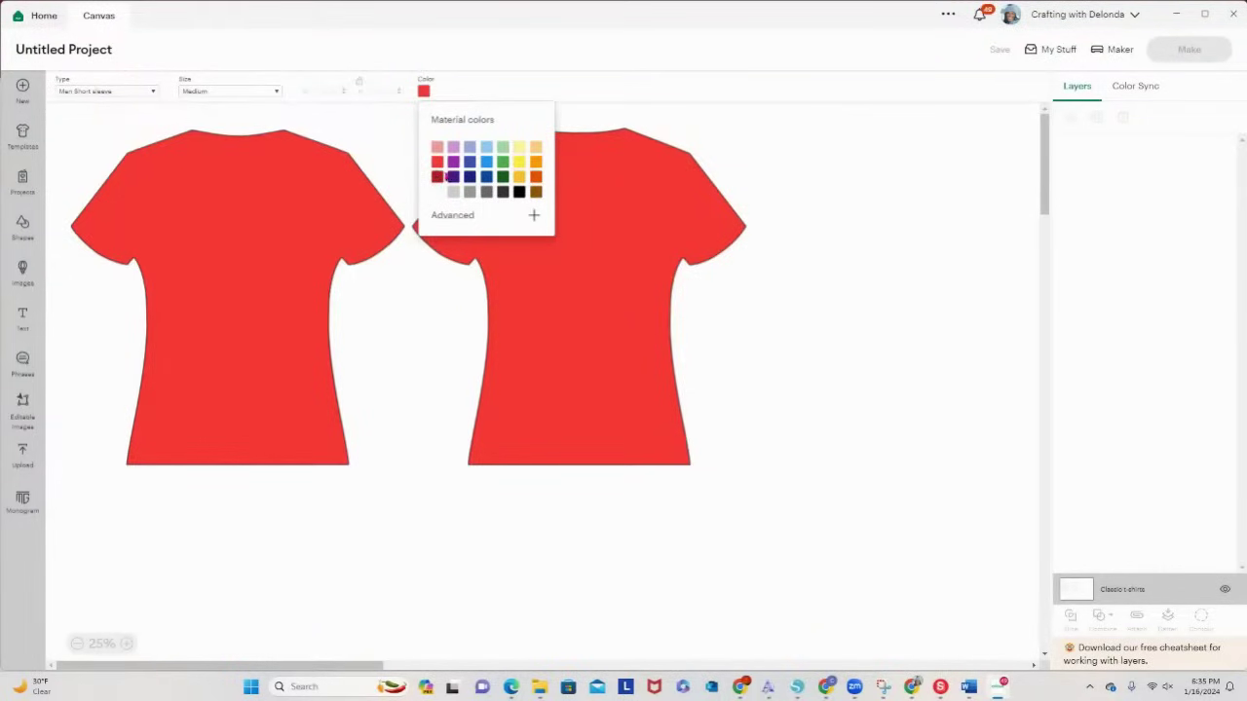
# Step: Set the t-shirt template's size to X-large and its material color to black
pyautogui.click(278, 95)
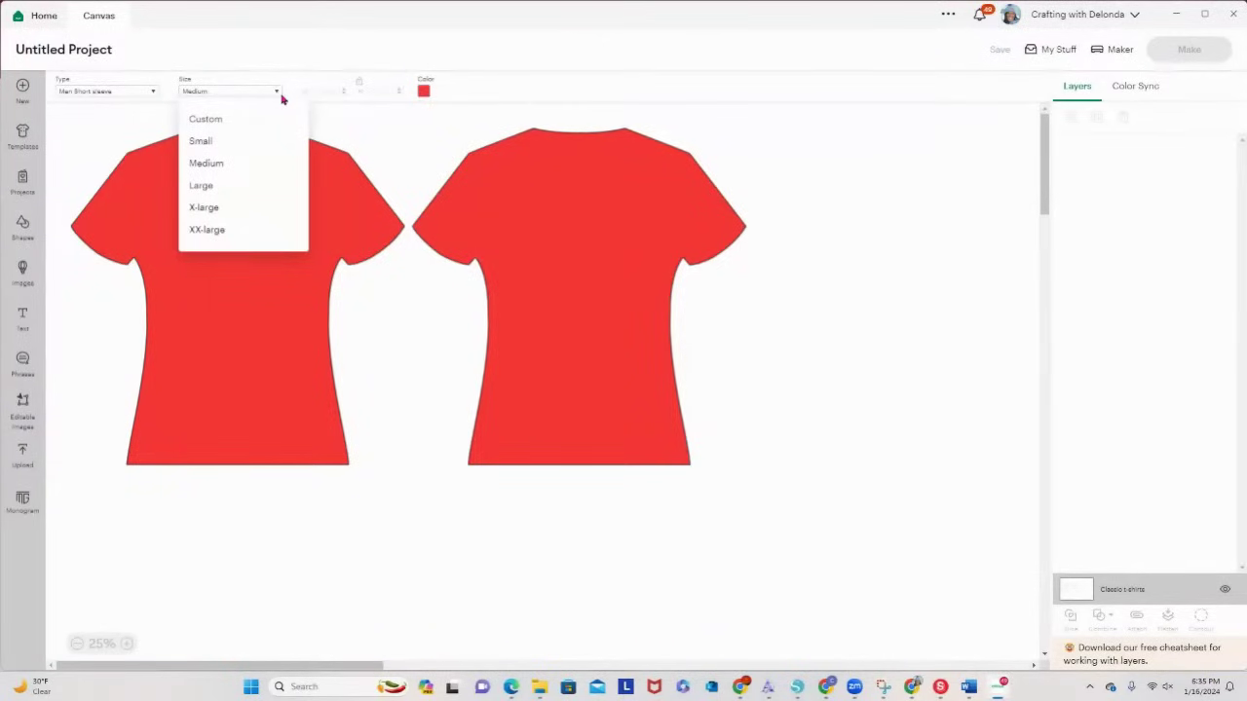
pyautogui.click(222, 213)
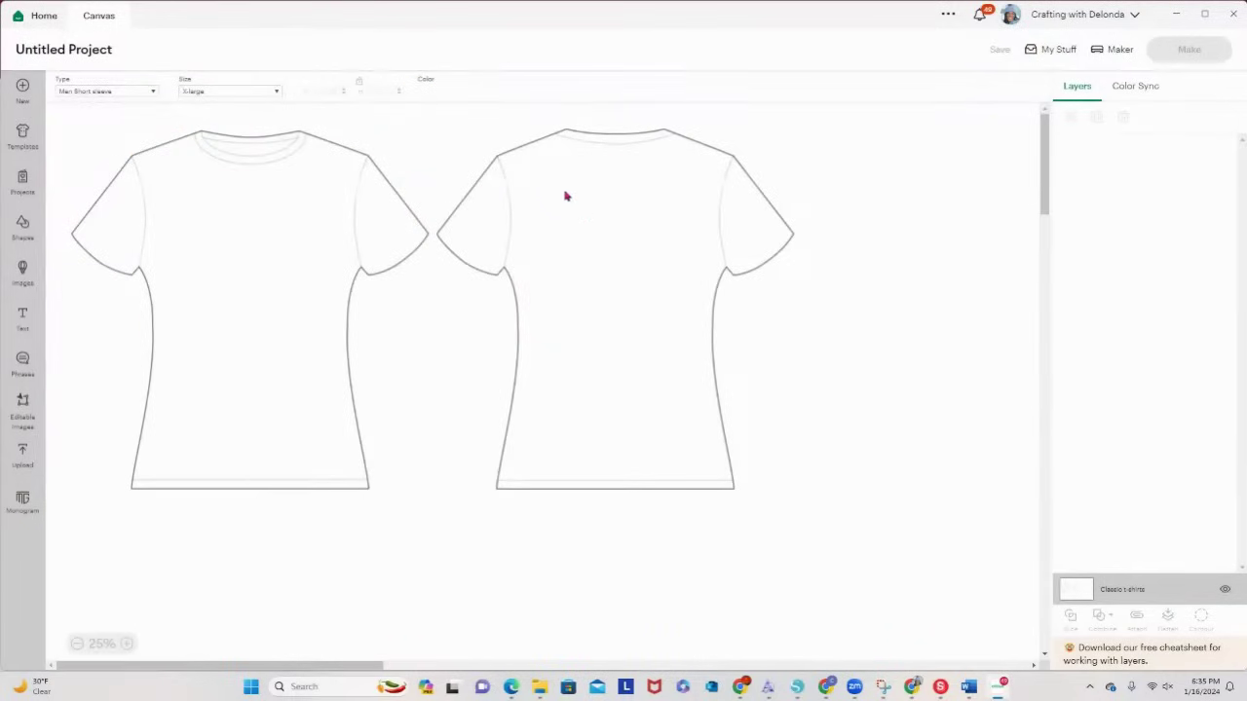
pyautogui.click(427, 91)
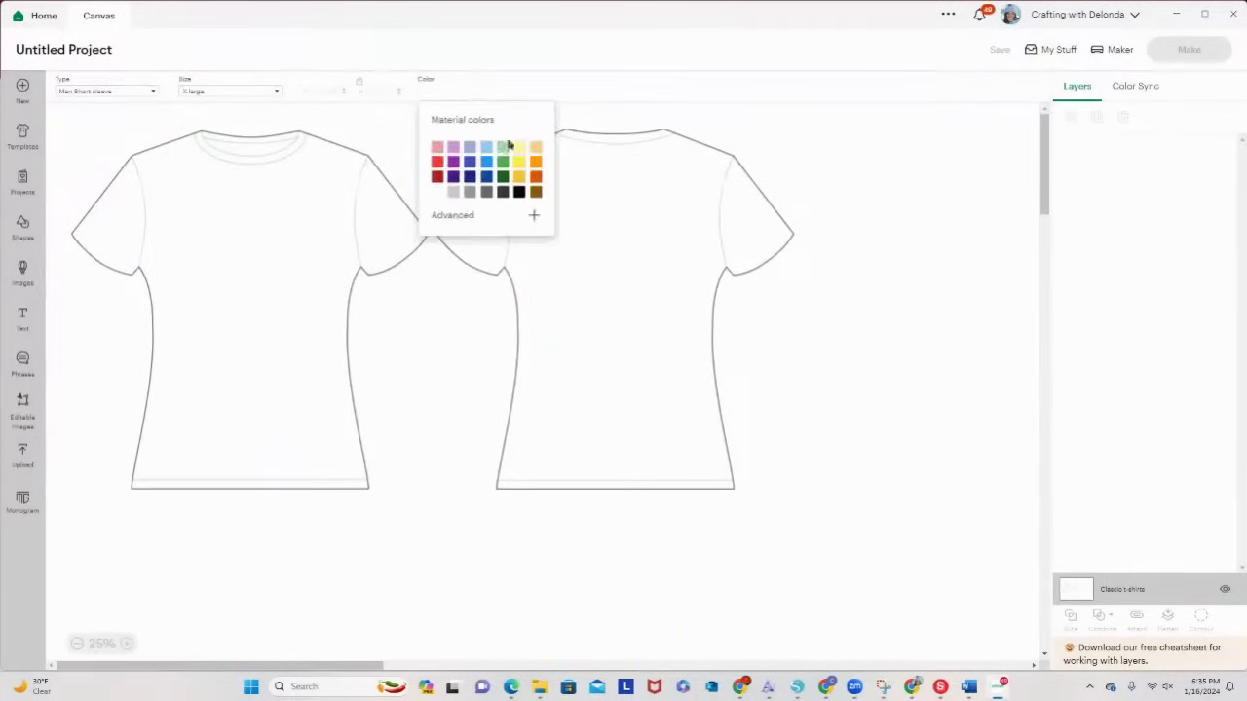
pyautogui.click(487, 195)
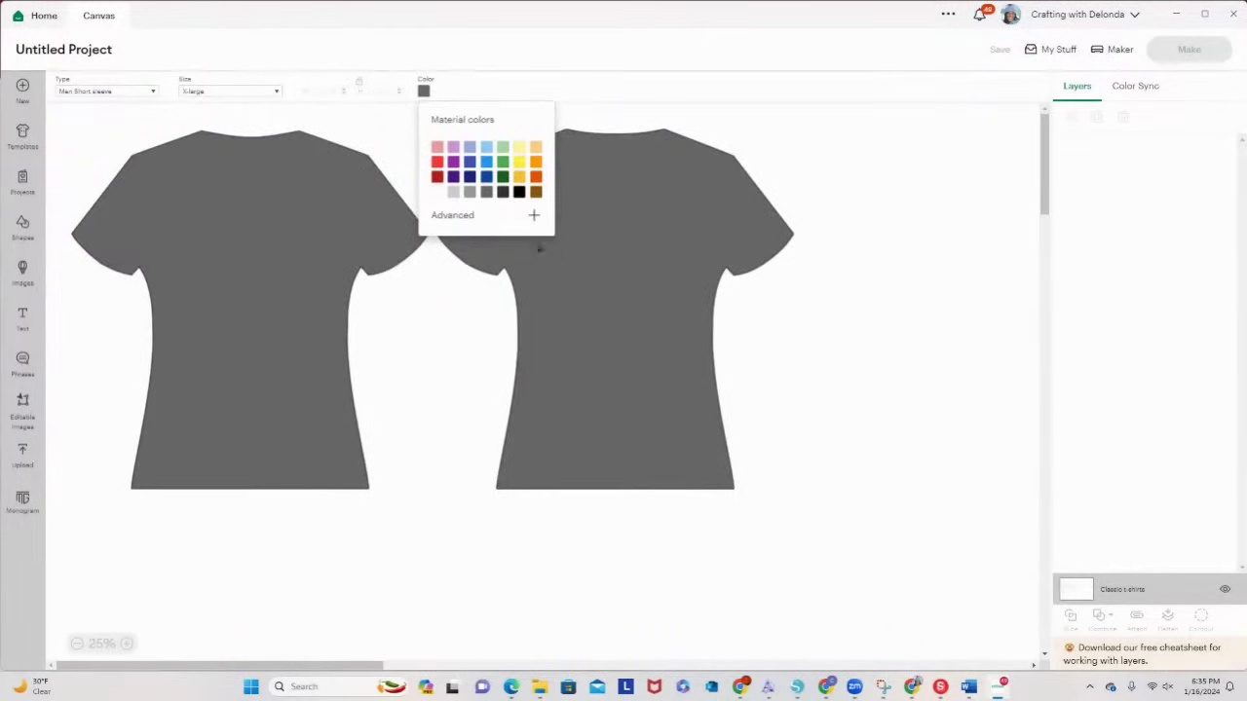
pyautogui.click(519, 193)
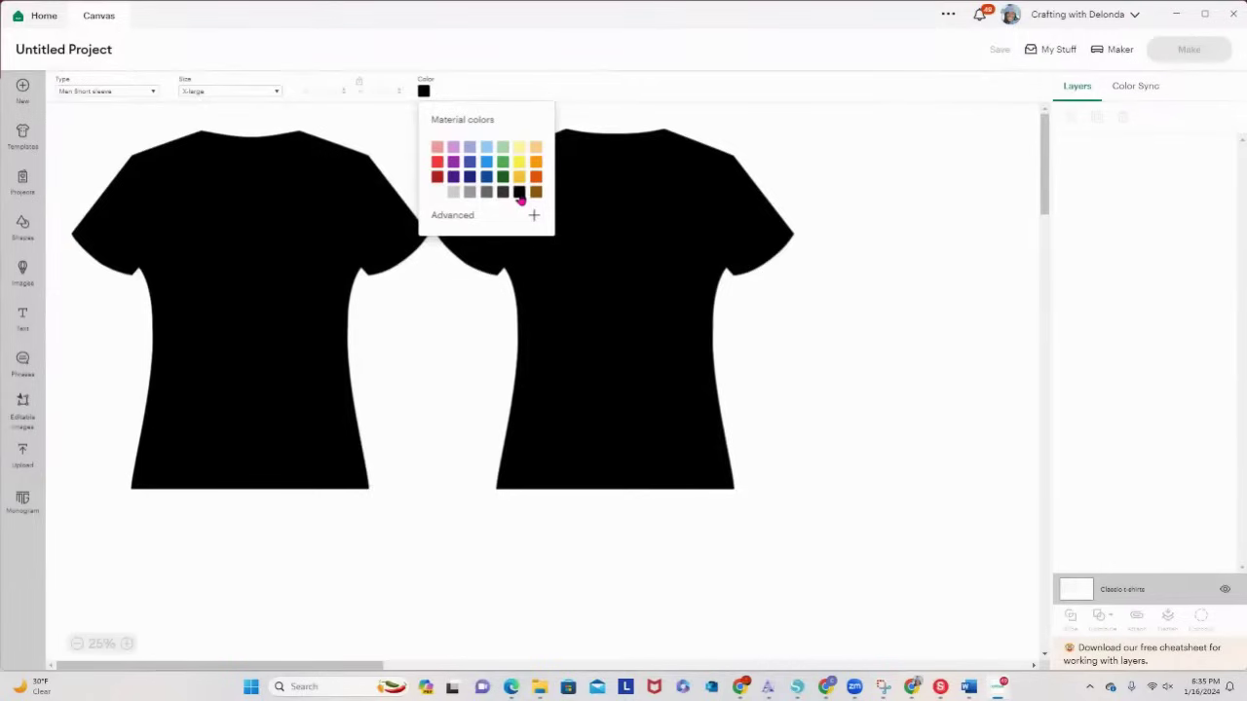
pyautogui.click(298, 296)
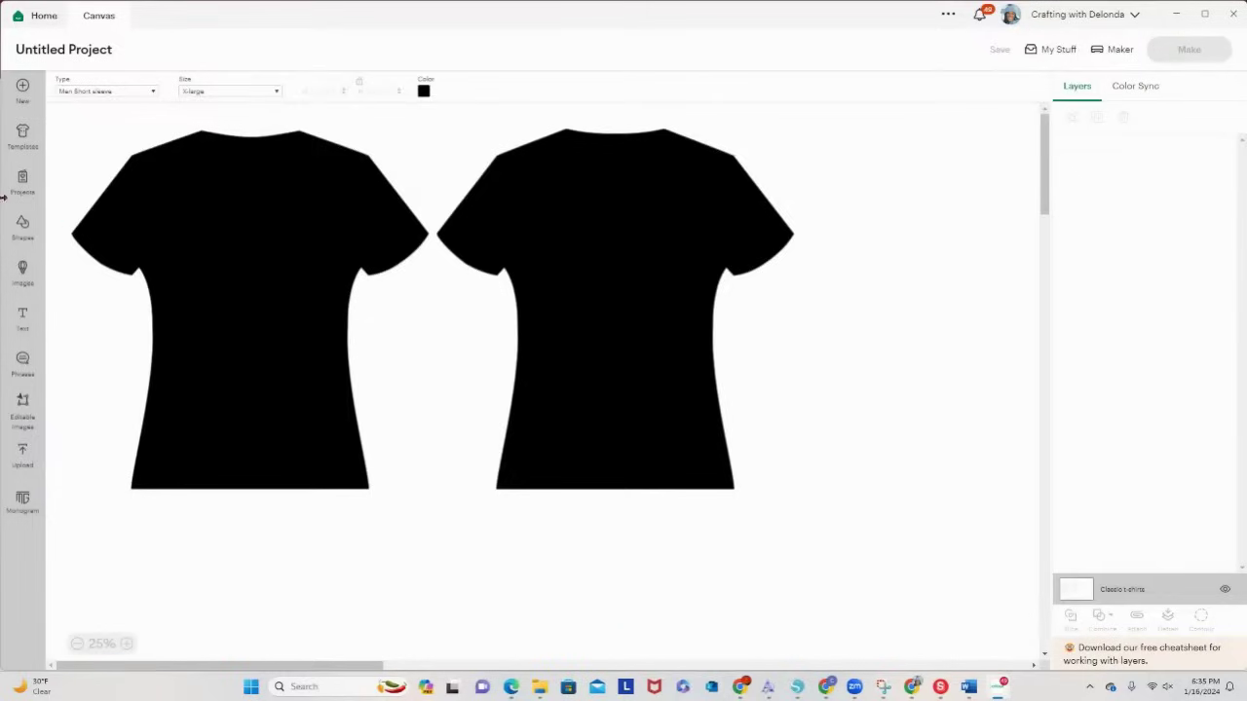
# Step: Look over the Projects and Shapes libraries and open the full Images library
pyautogui.click(23, 271)
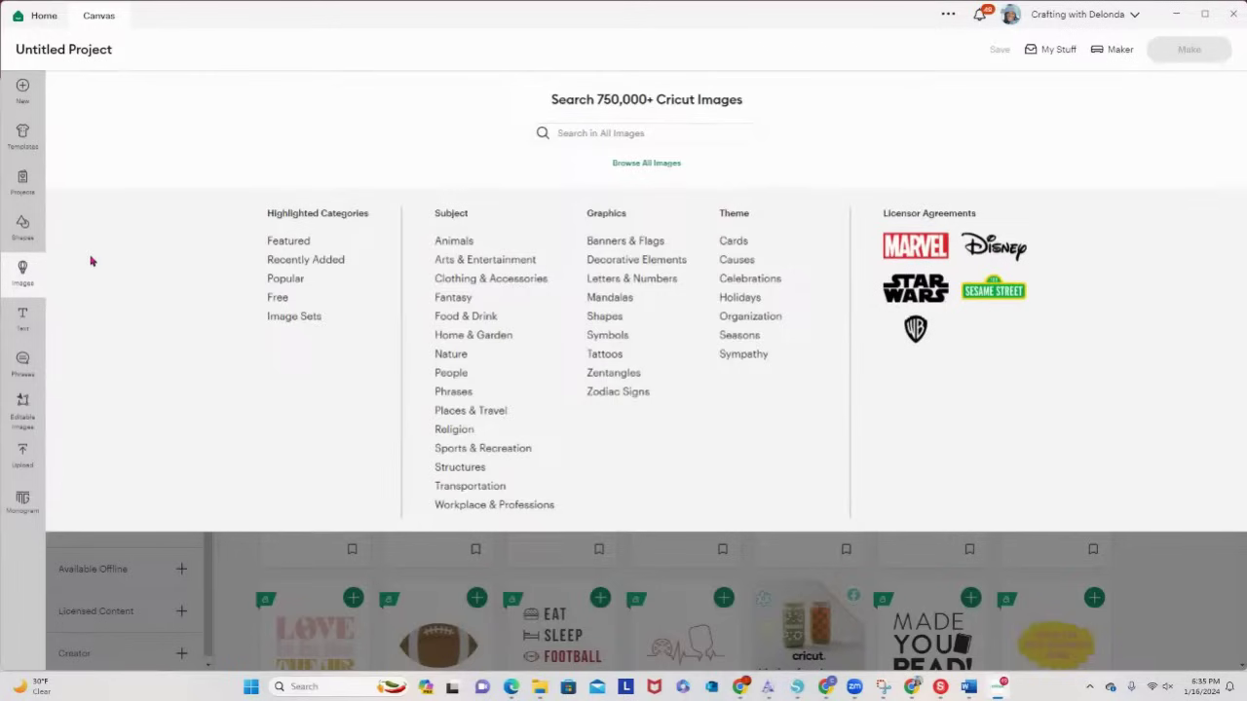
pyautogui.click(22, 181)
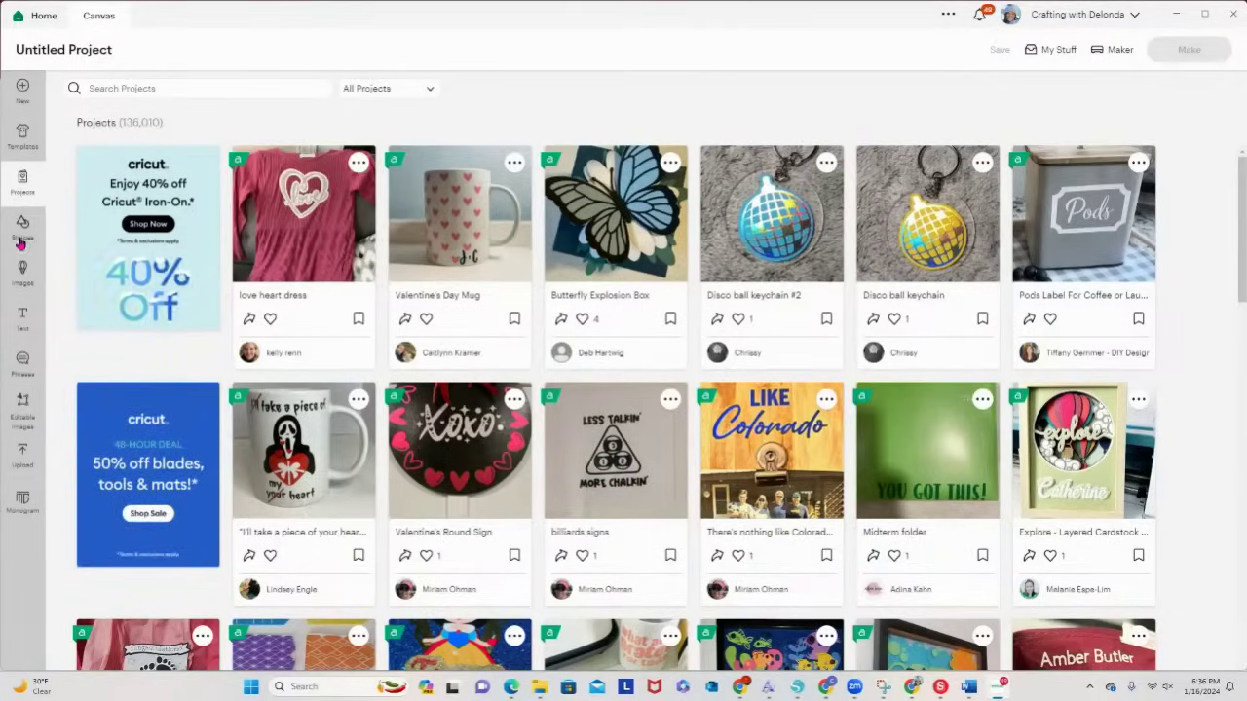
pyautogui.click(22, 269)
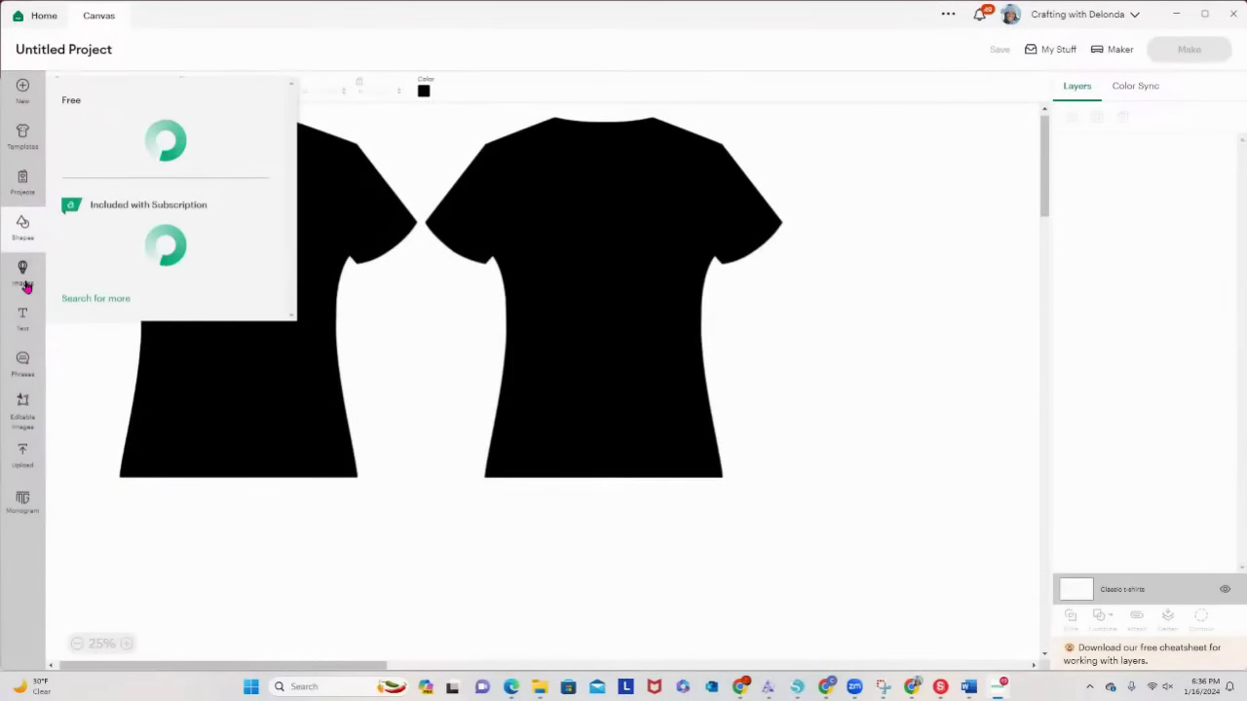
pyautogui.click(24, 281)
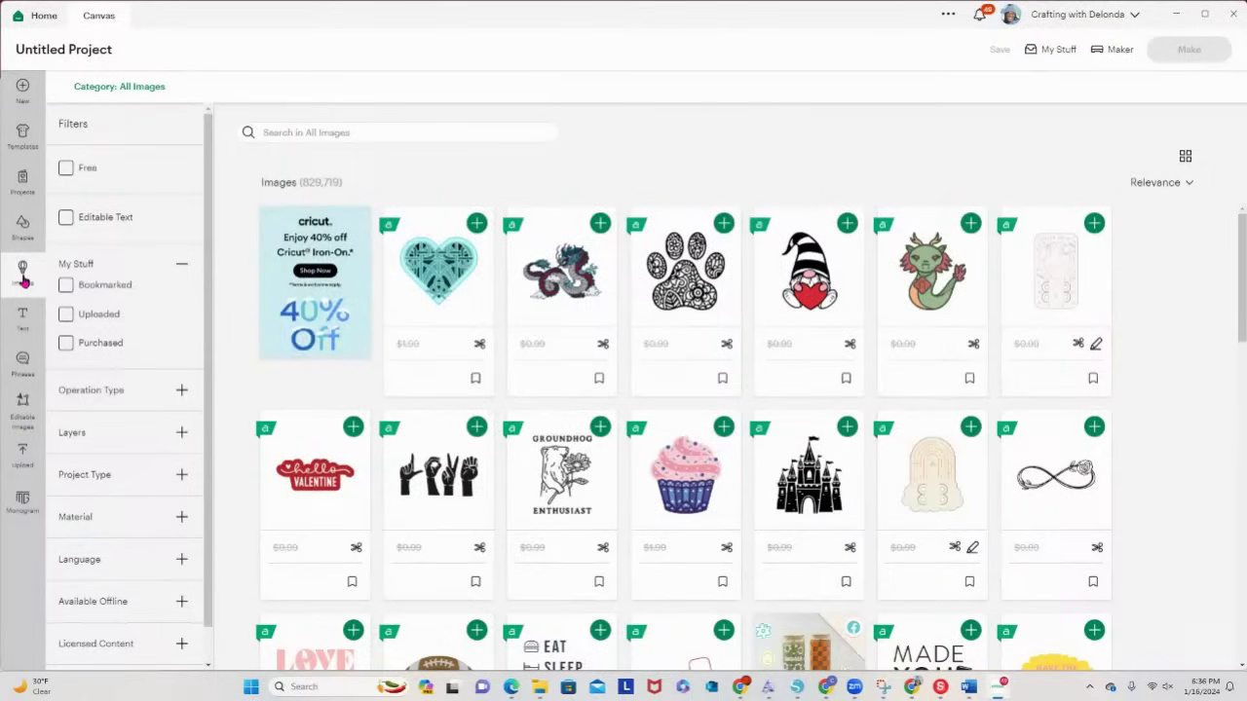
# Step: Look through the account notifications and close the list
pyautogui.click(983, 15)
pyautogui.scroll(-5, 1071, 209)
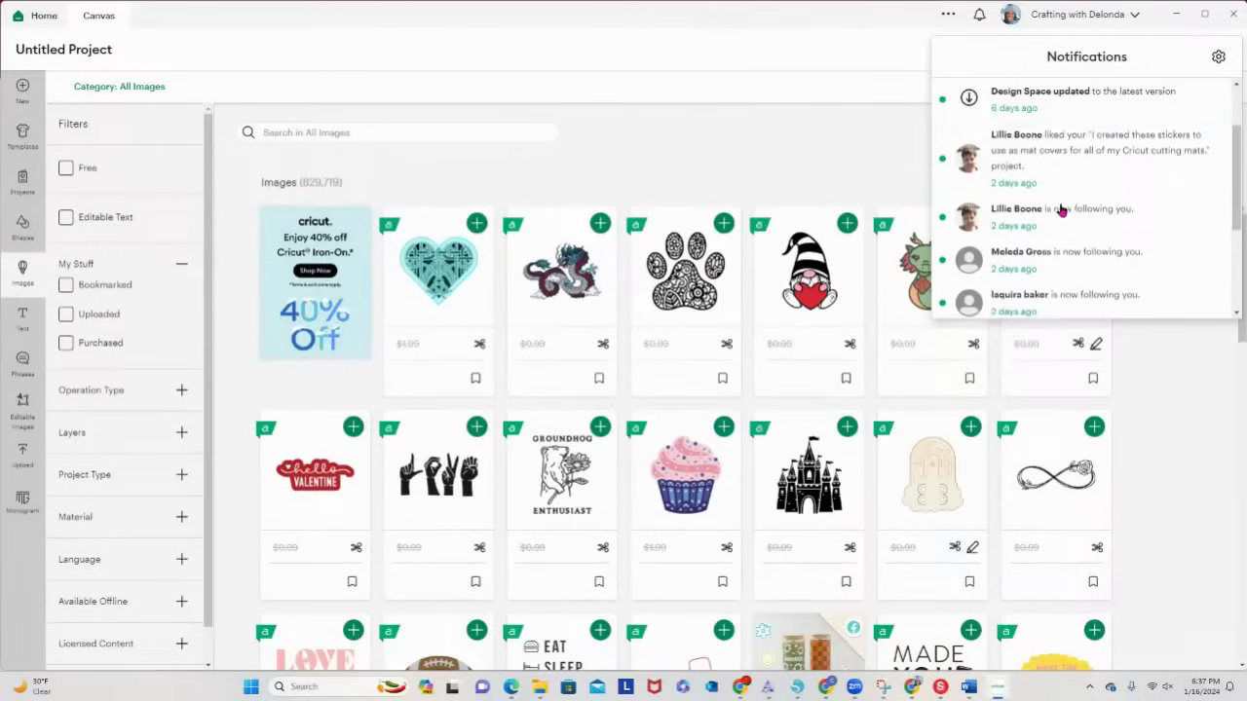
pyautogui.scroll(-5, 1197, 252)
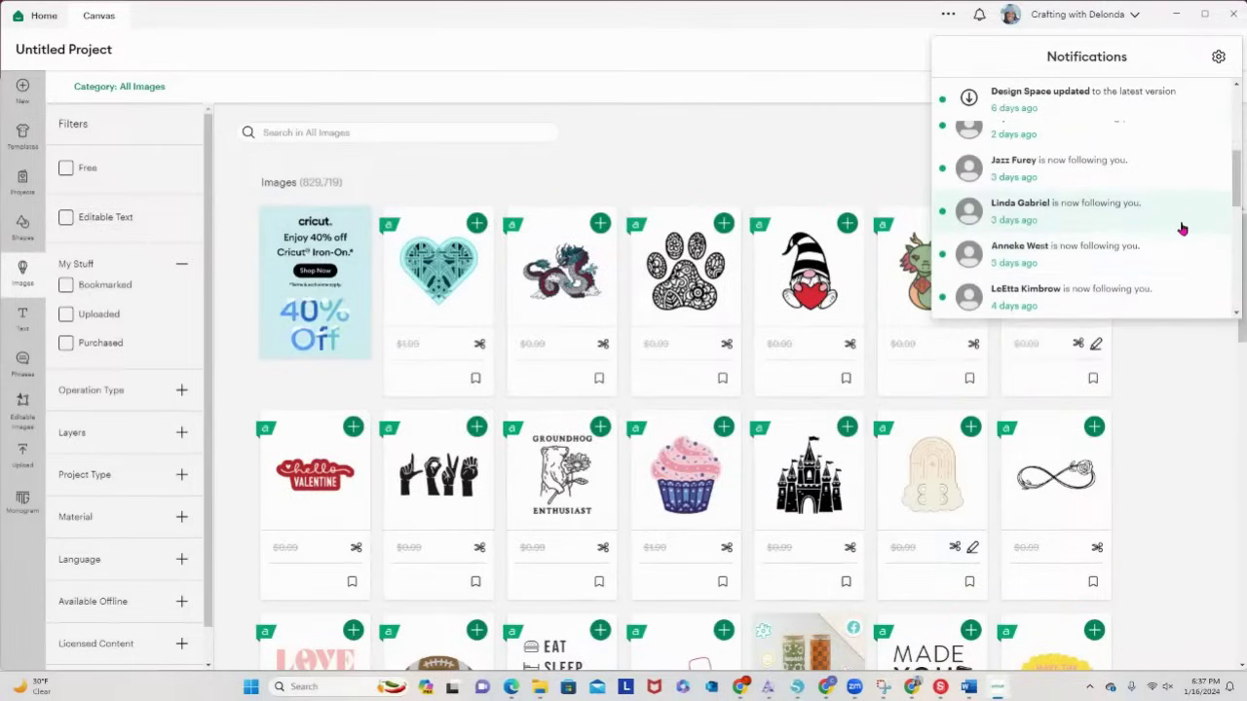
pyautogui.click(851, 136)
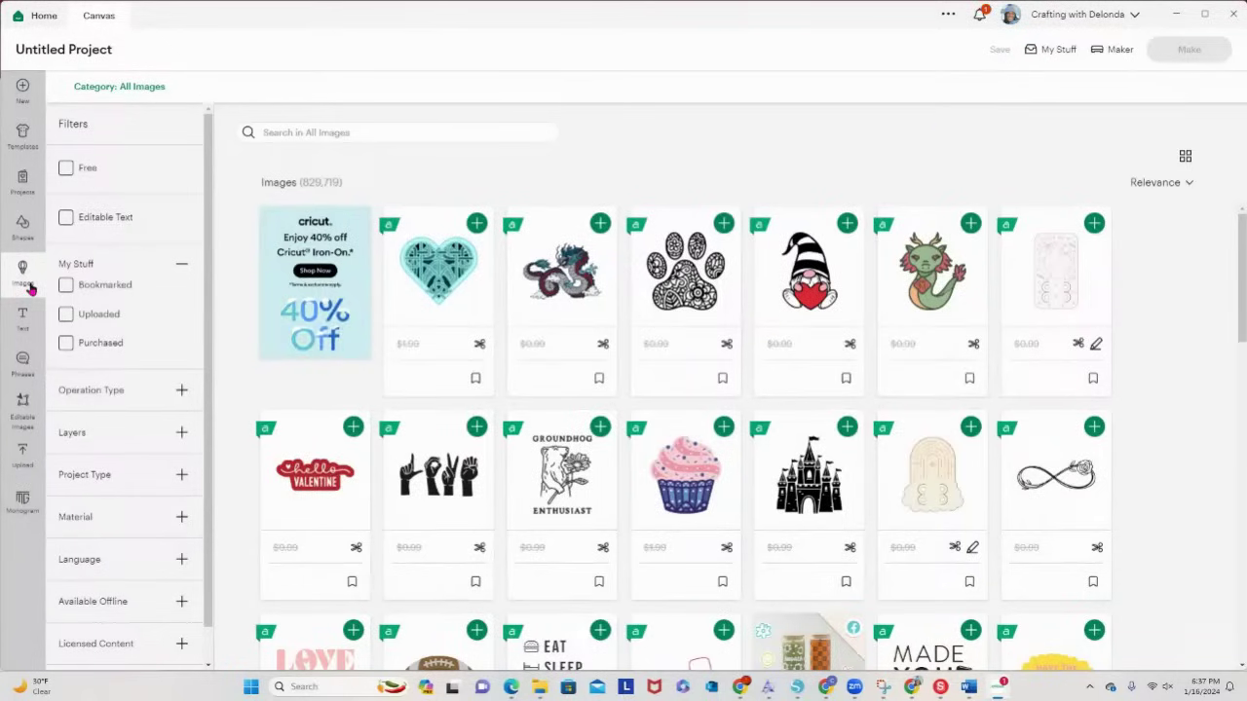
# Step: Search all images for "hearts", limit the results to free images, and browse them
pyautogui.click(398, 136)
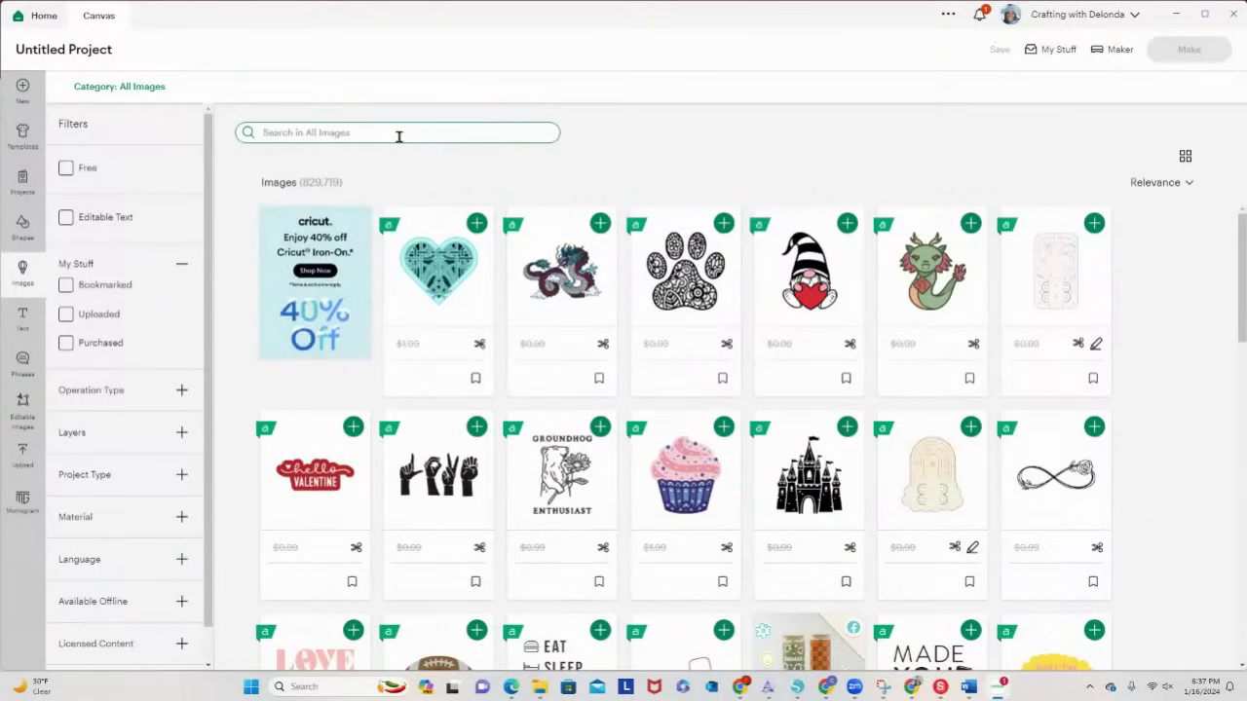
pyautogui.write('hearts')
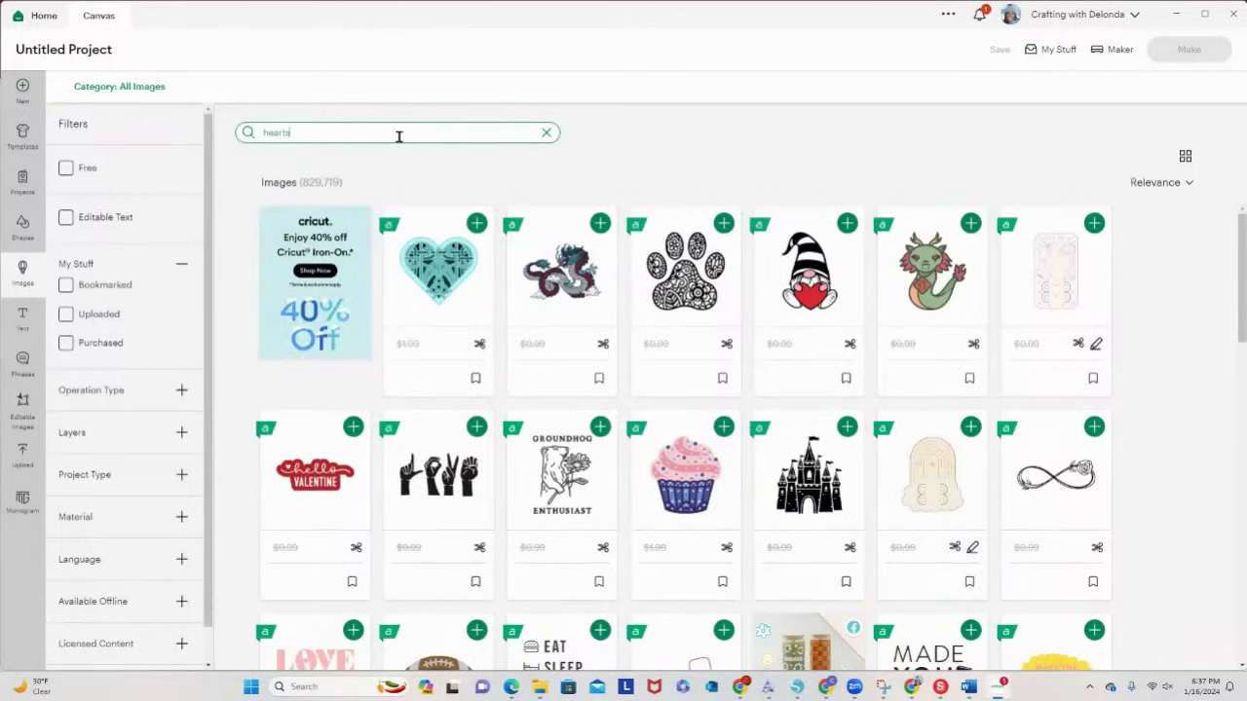
pyautogui.press('Return')
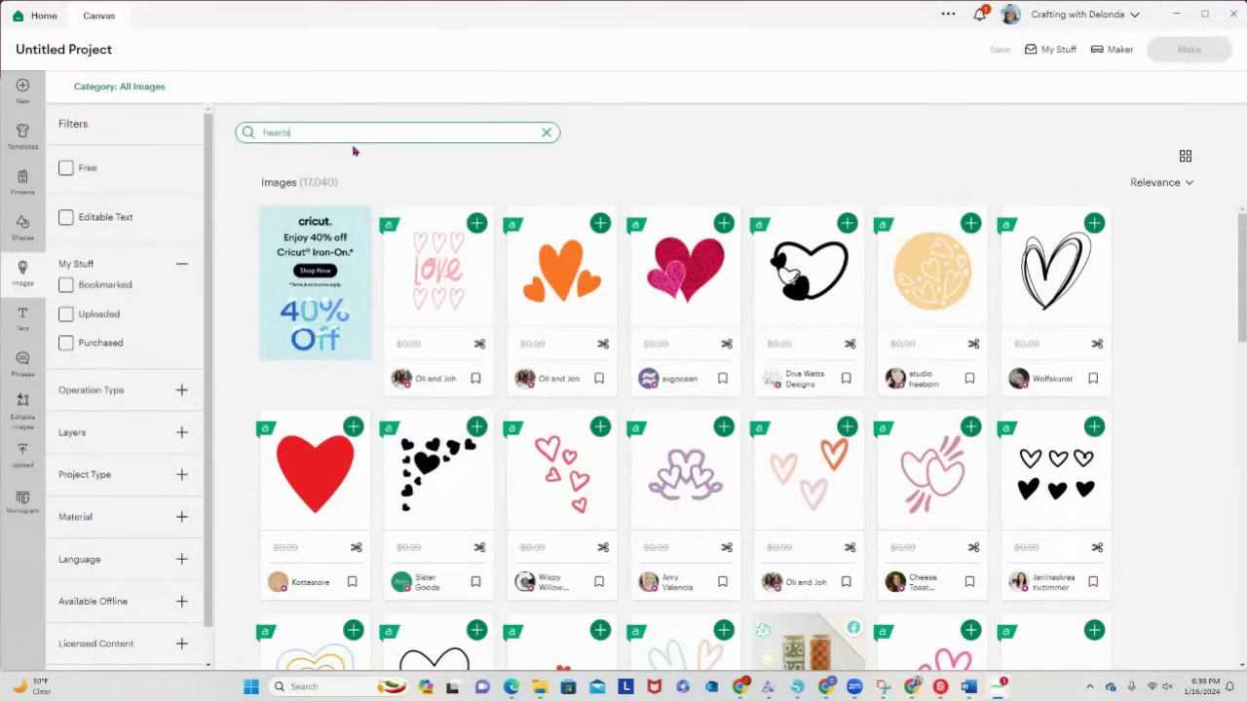
pyautogui.click(66, 169)
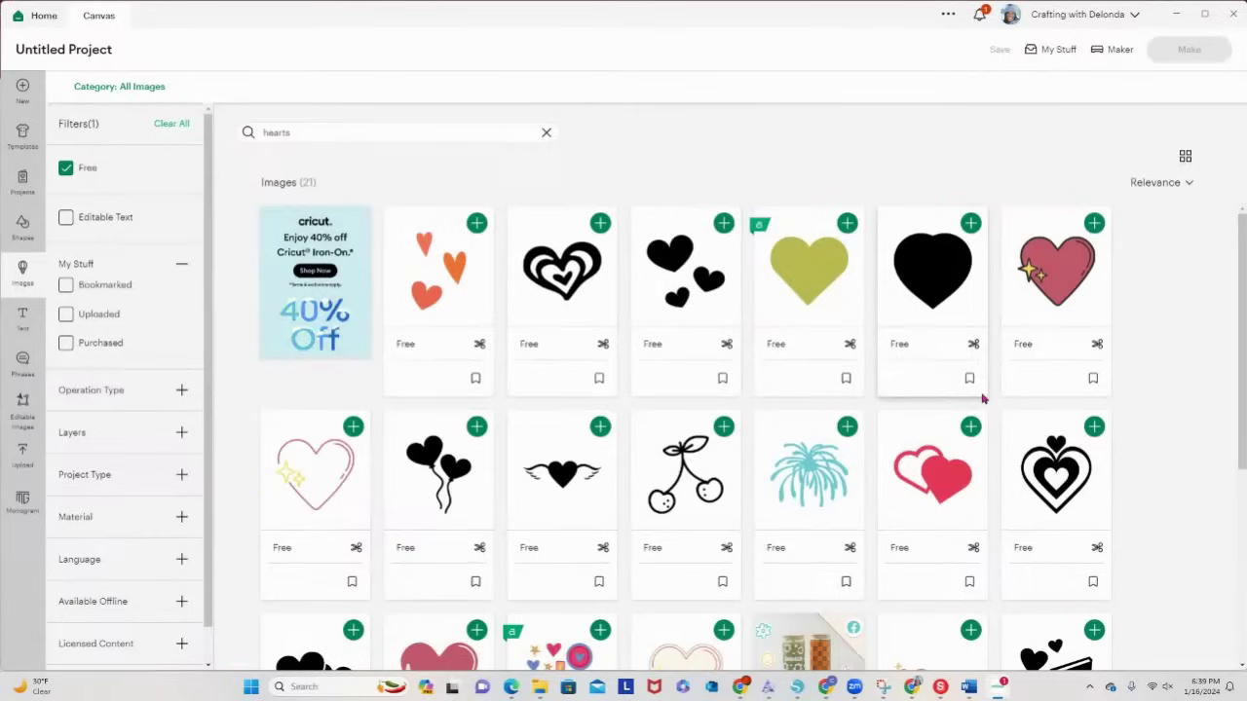
pyautogui.scroll(-4, 984, 397)
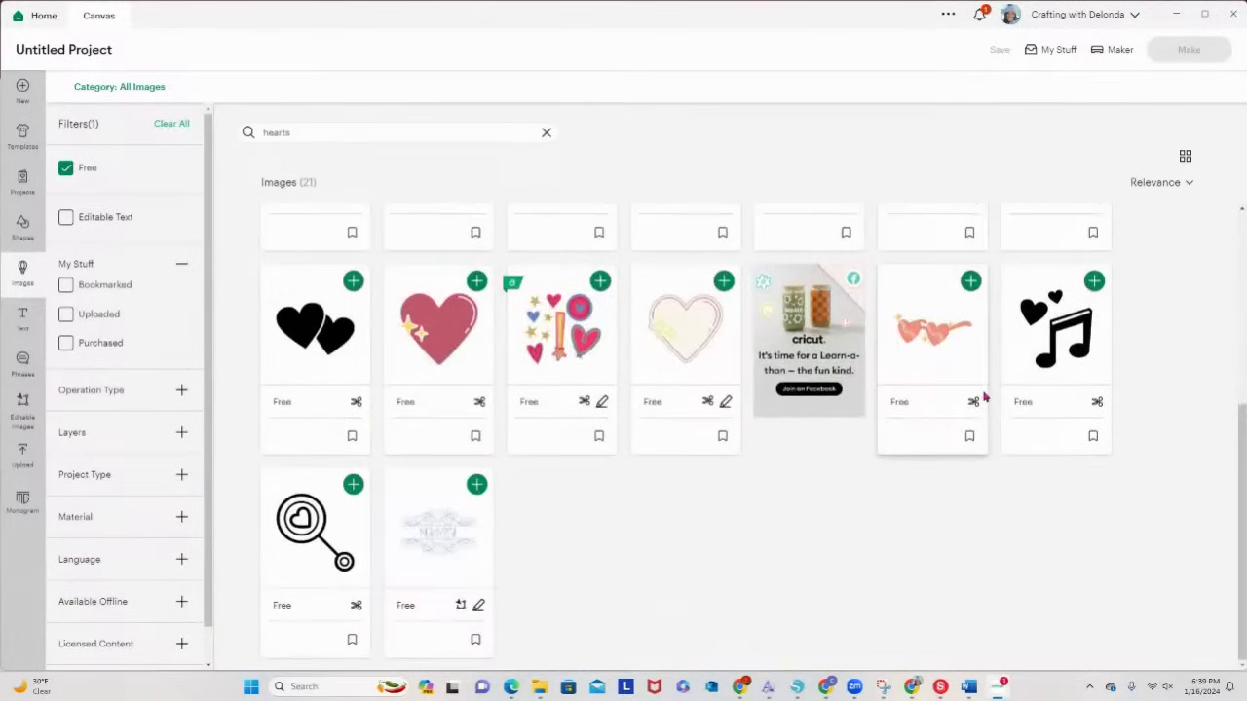
pyautogui.scroll(4, 984, 398)
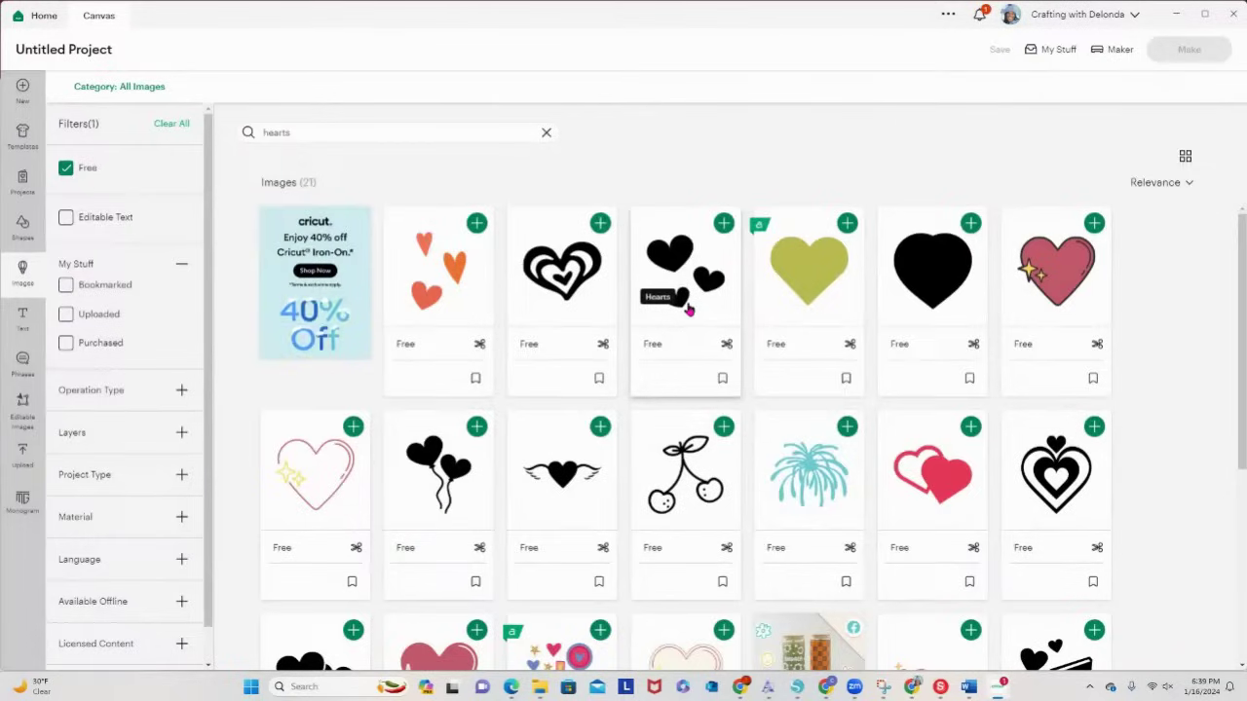
# Step: Remove the Free filter from the hearts search and limit the images to the Cut Only operation type
pyautogui.click(67, 171)
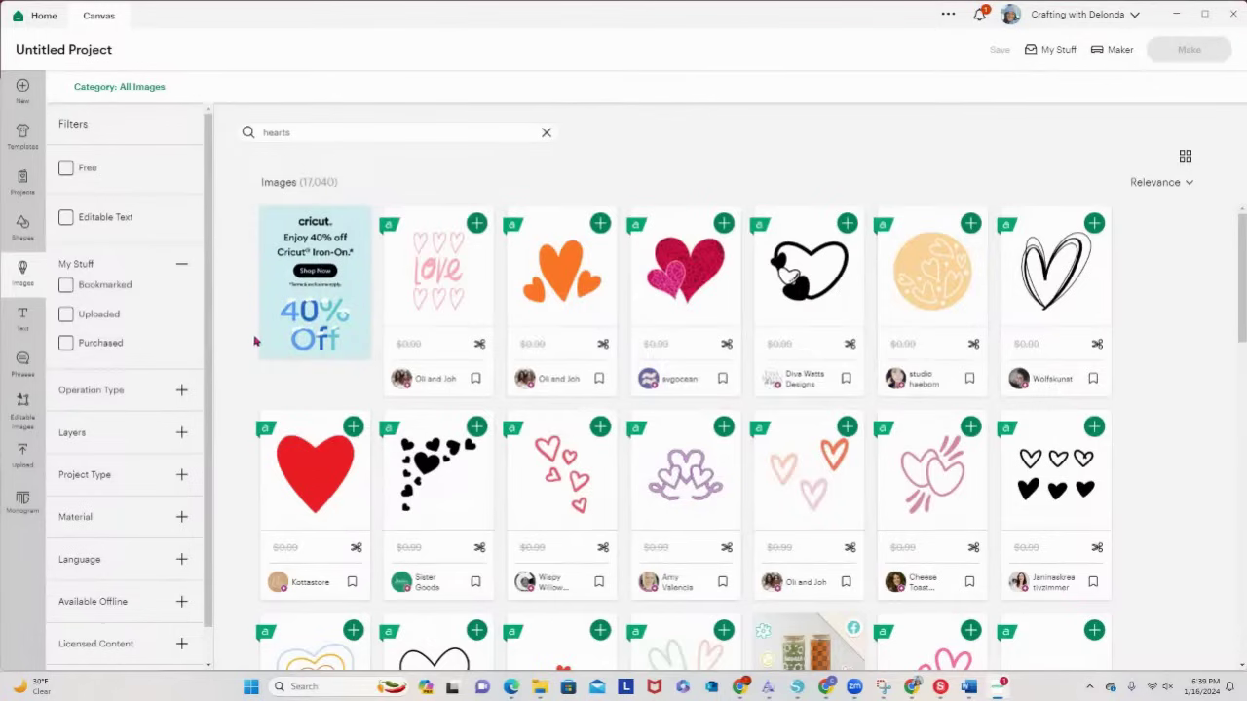
pyautogui.click(182, 391)
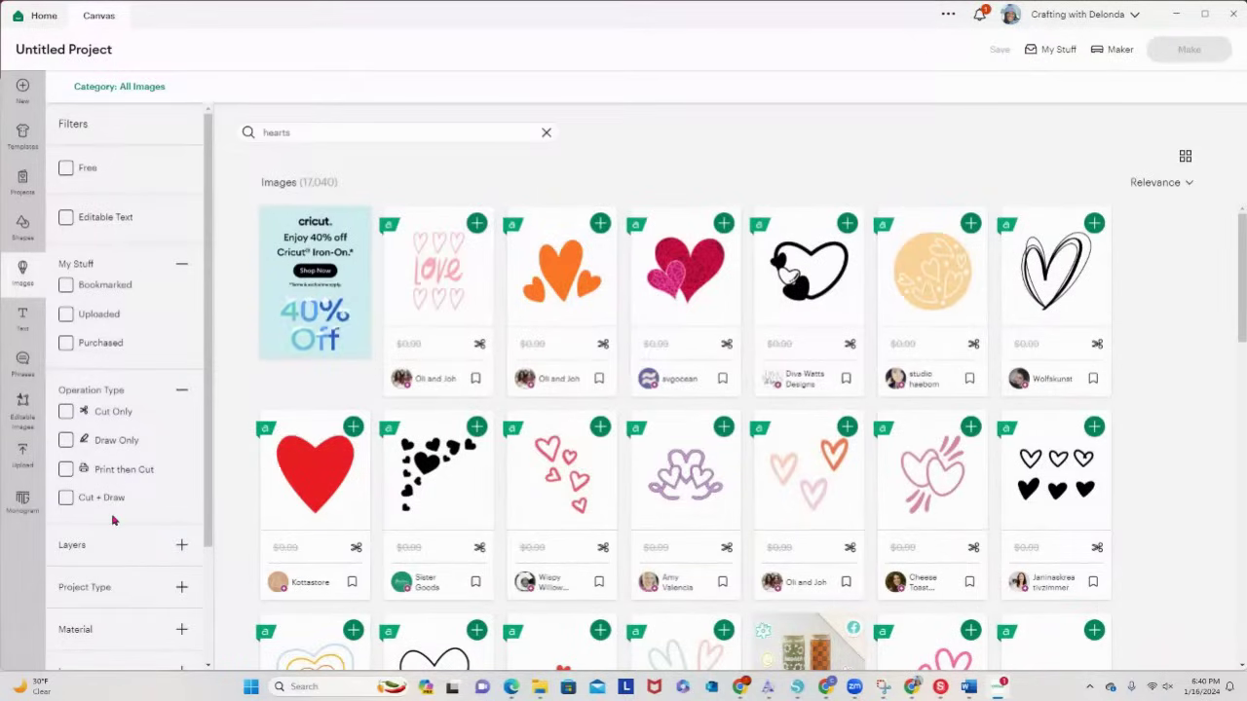
pyautogui.click(65, 411)
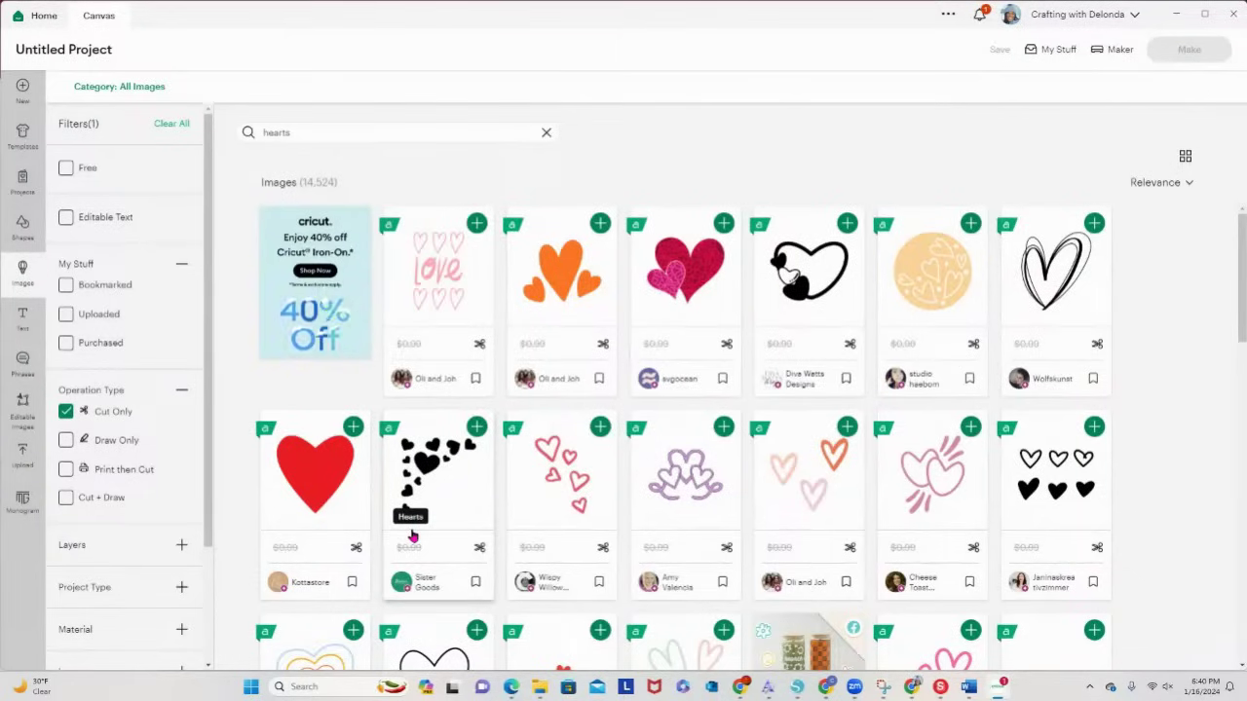
# Step: Browse the Cut Only heart images and return to the start of the results
pyautogui.scroll(-5, 828, 389)
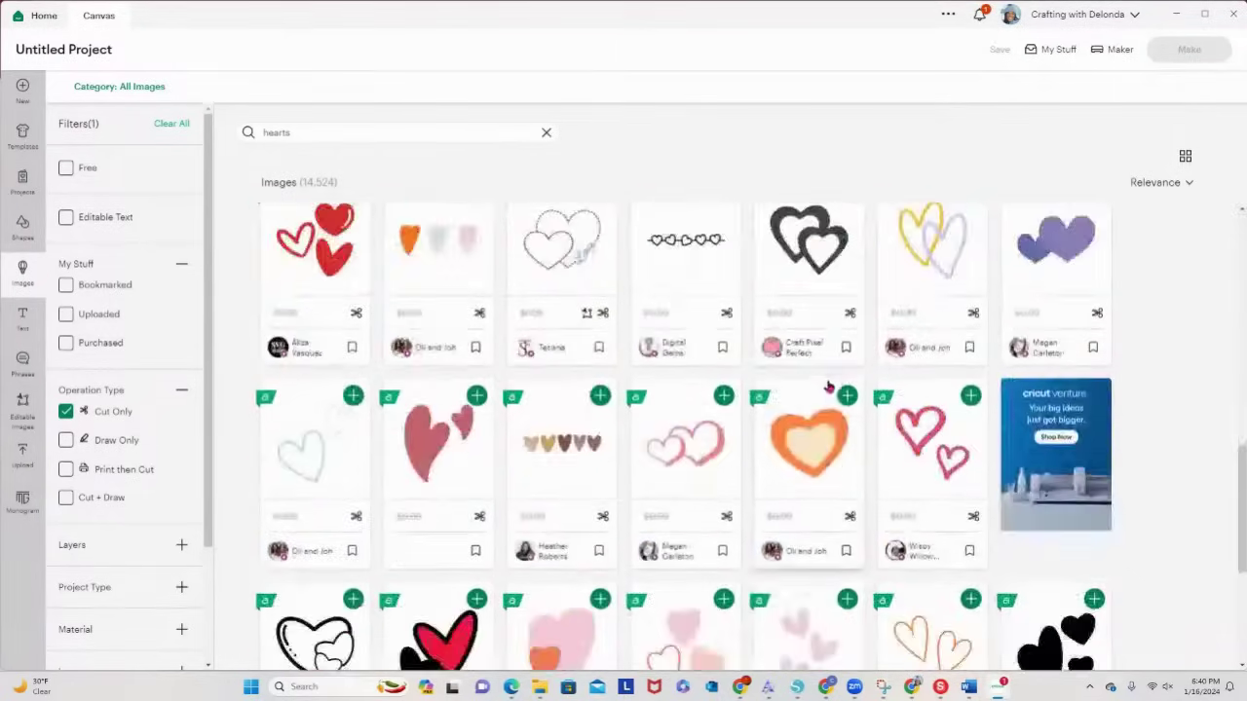
pyautogui.scroll(-3, 828, 388)
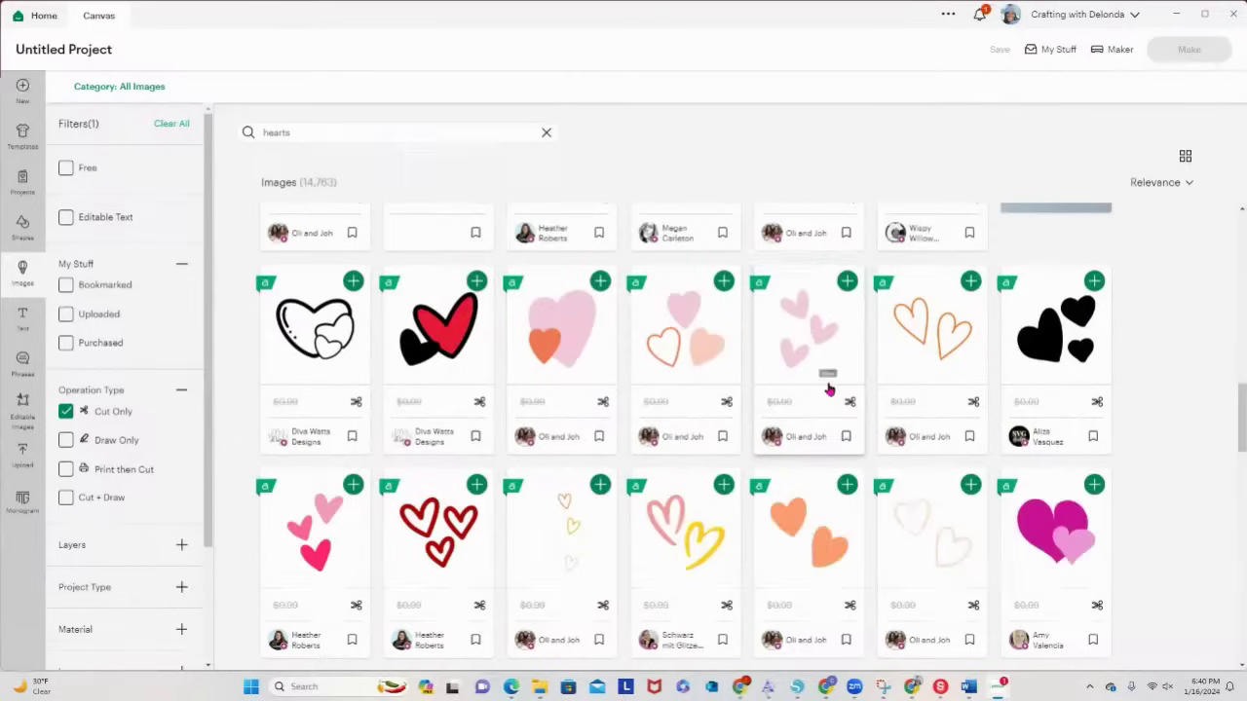
pyautogui.scroll(-10, 828, 390)
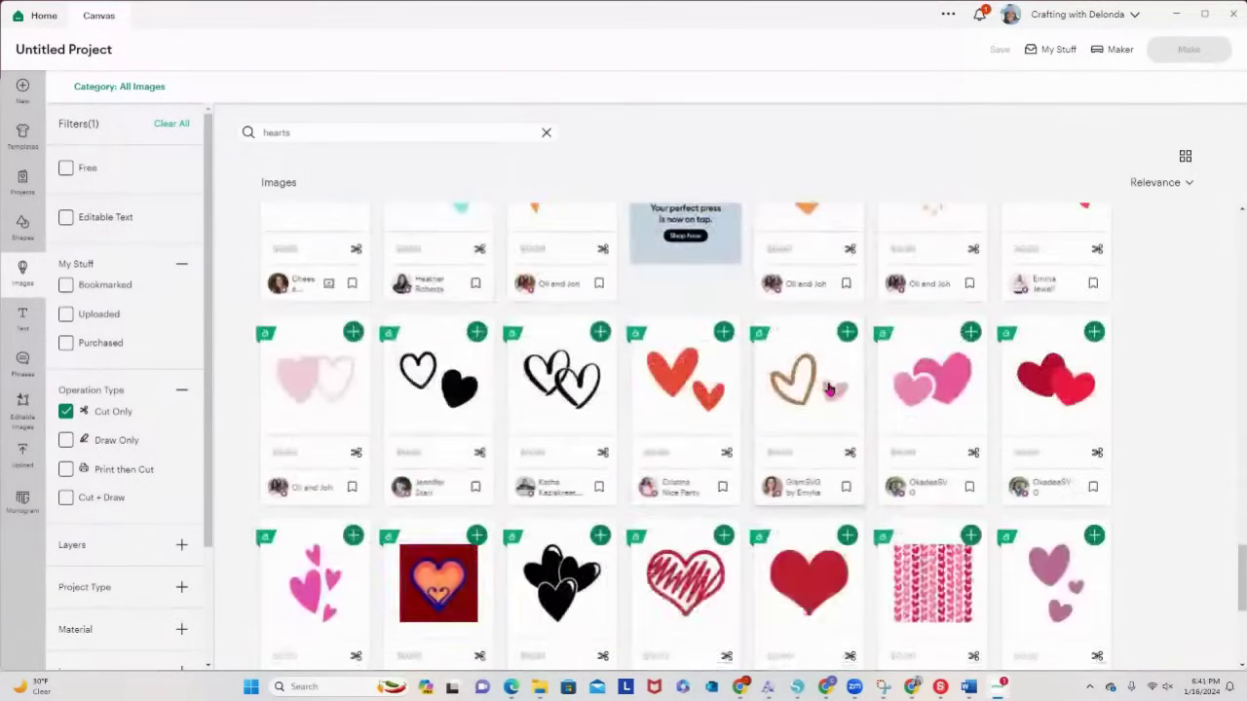
pyautogui.scroll(-8, 828, 389)
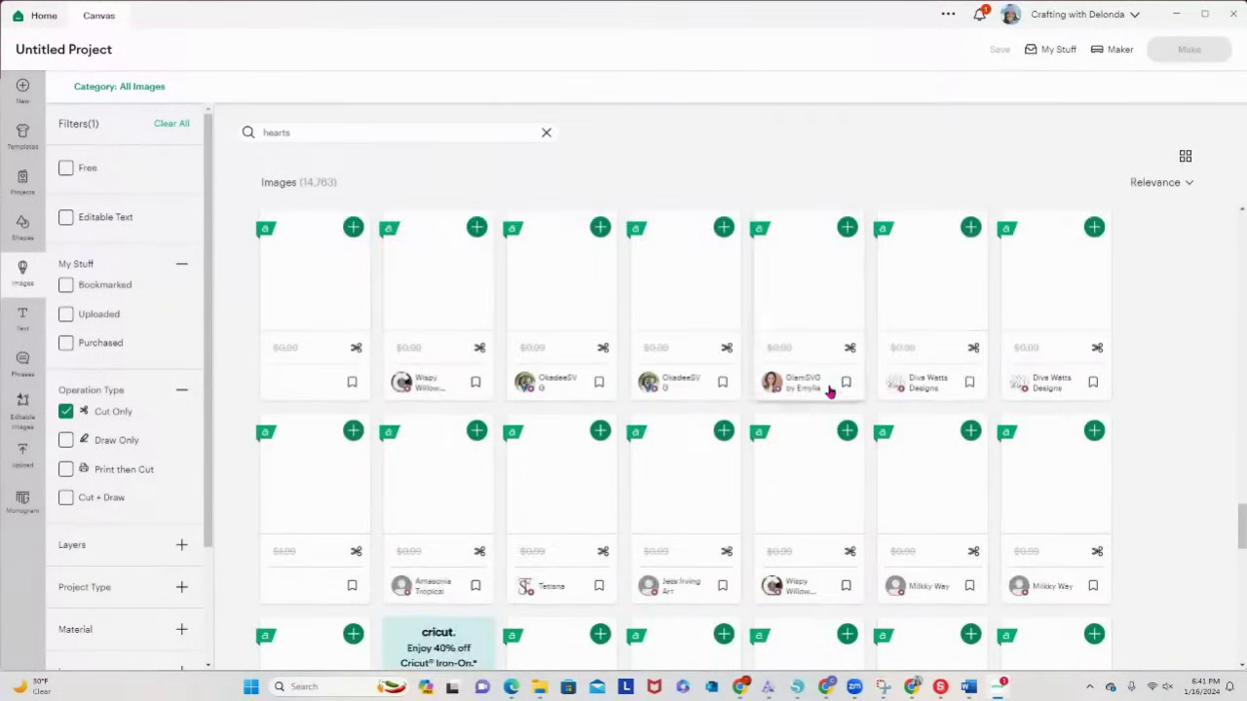
pyautogui.scroll(-4, 828, 390)
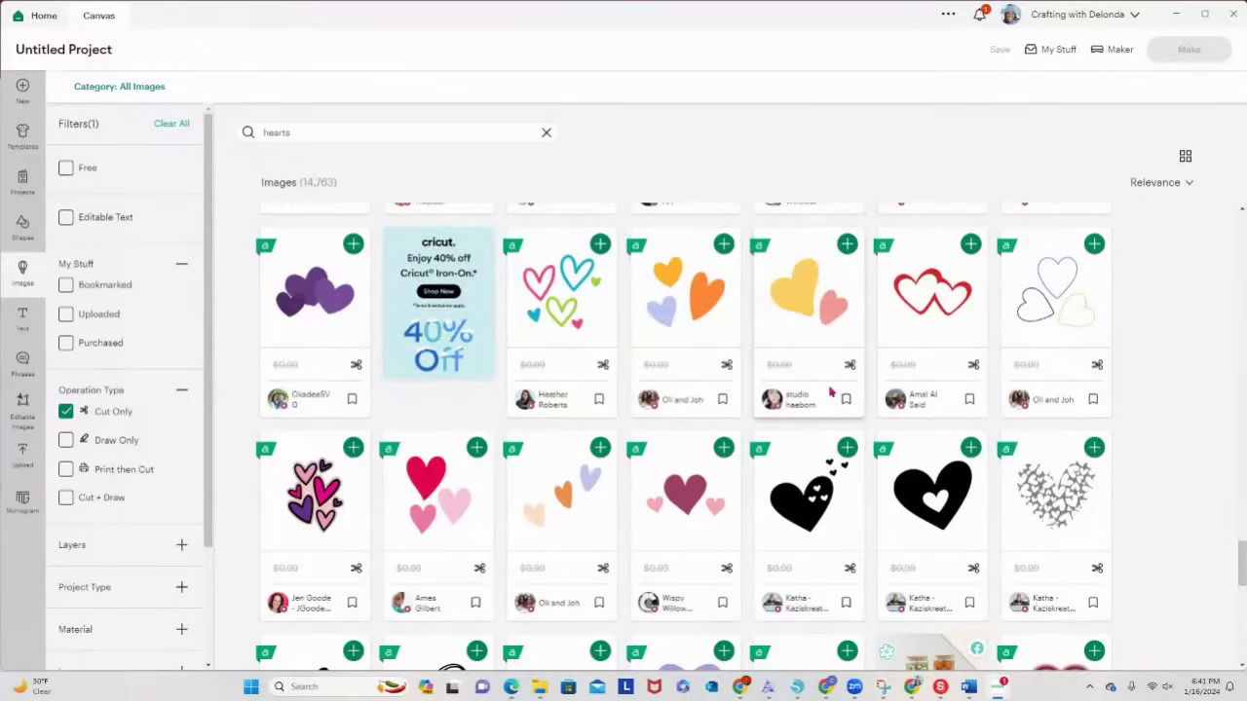
pyautogui.scroll(-4, 830, 392)
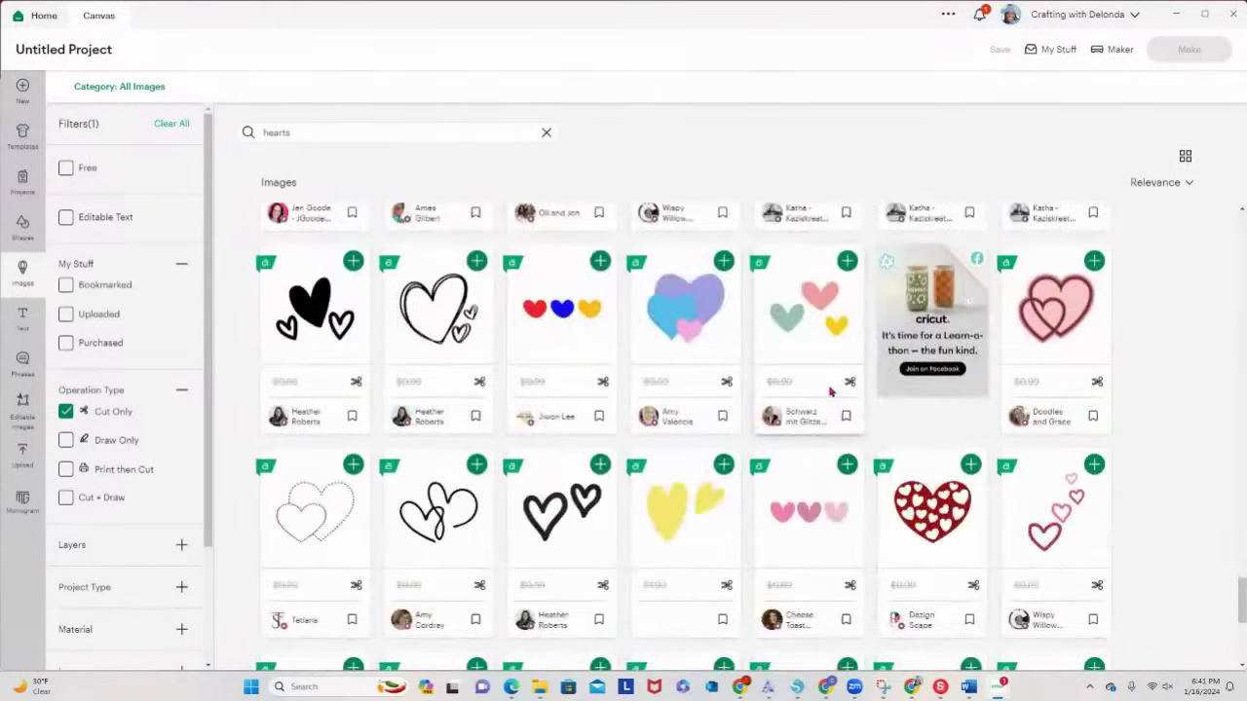
pyautogui.scroll(-5, 831, 391)
pyautogui.scroll(5, 828, 389)
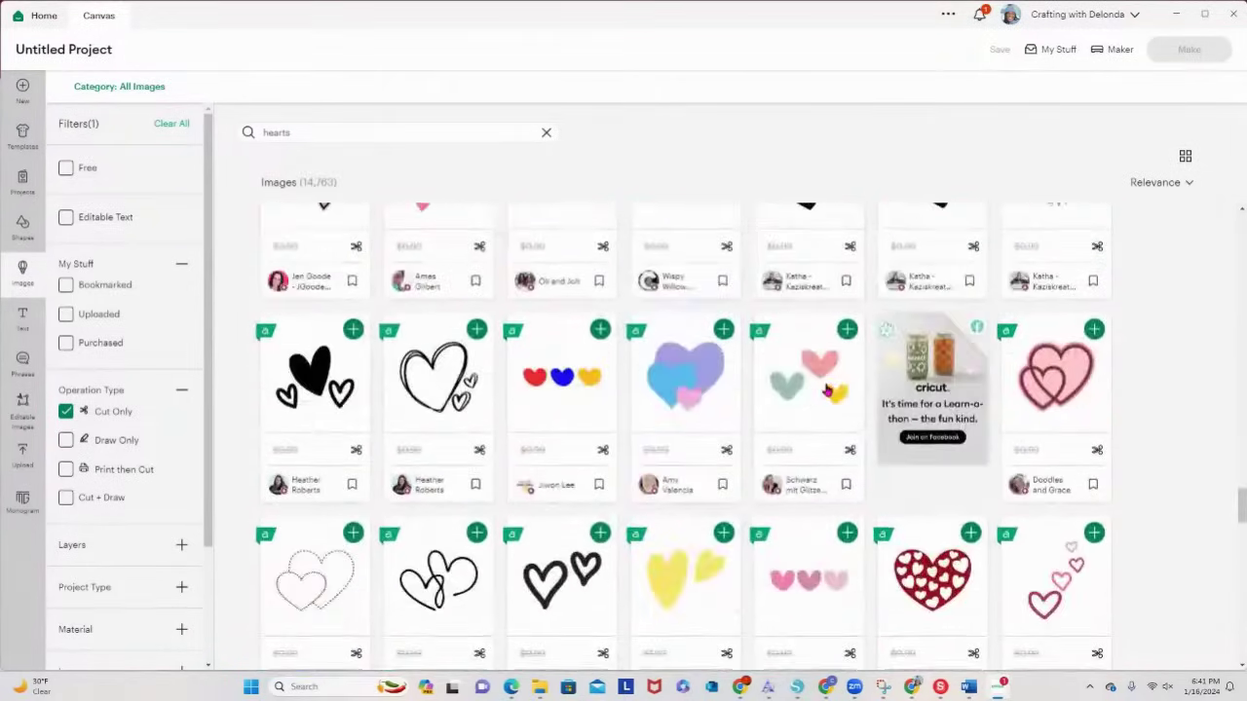
pyautogui.scroll(-10, 826, 390)
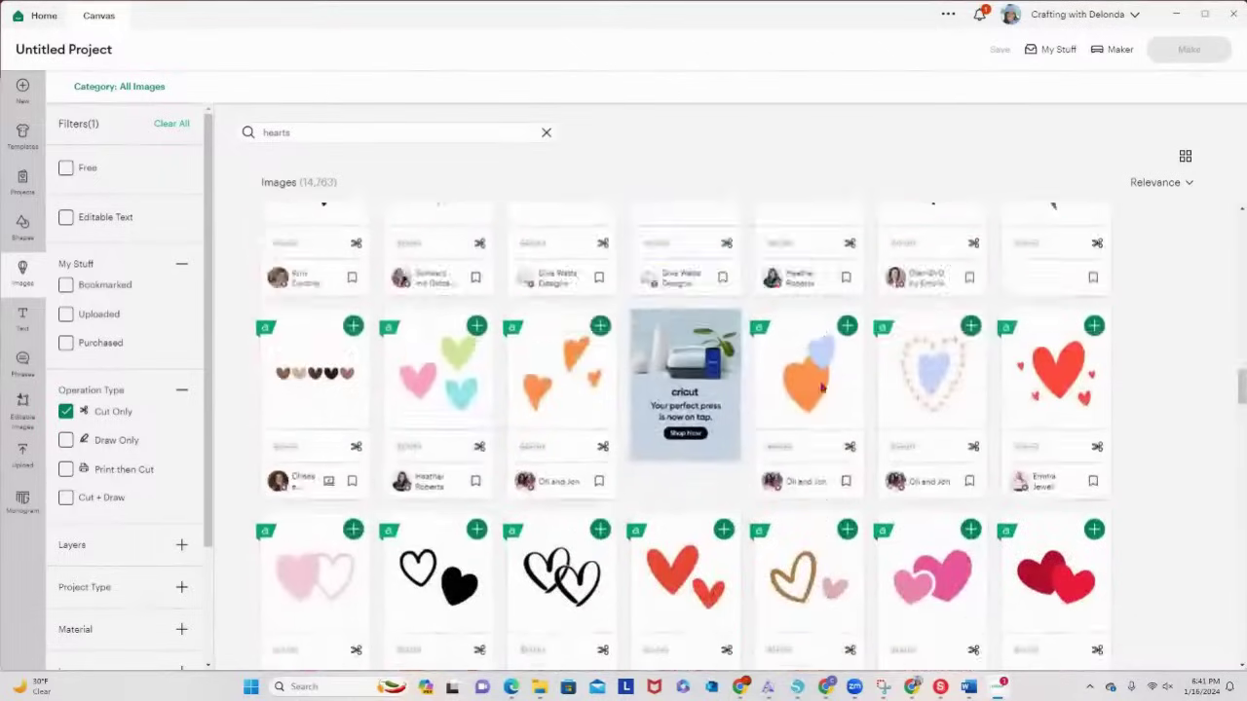
pyautogui.scroll(-10, 821, 388)
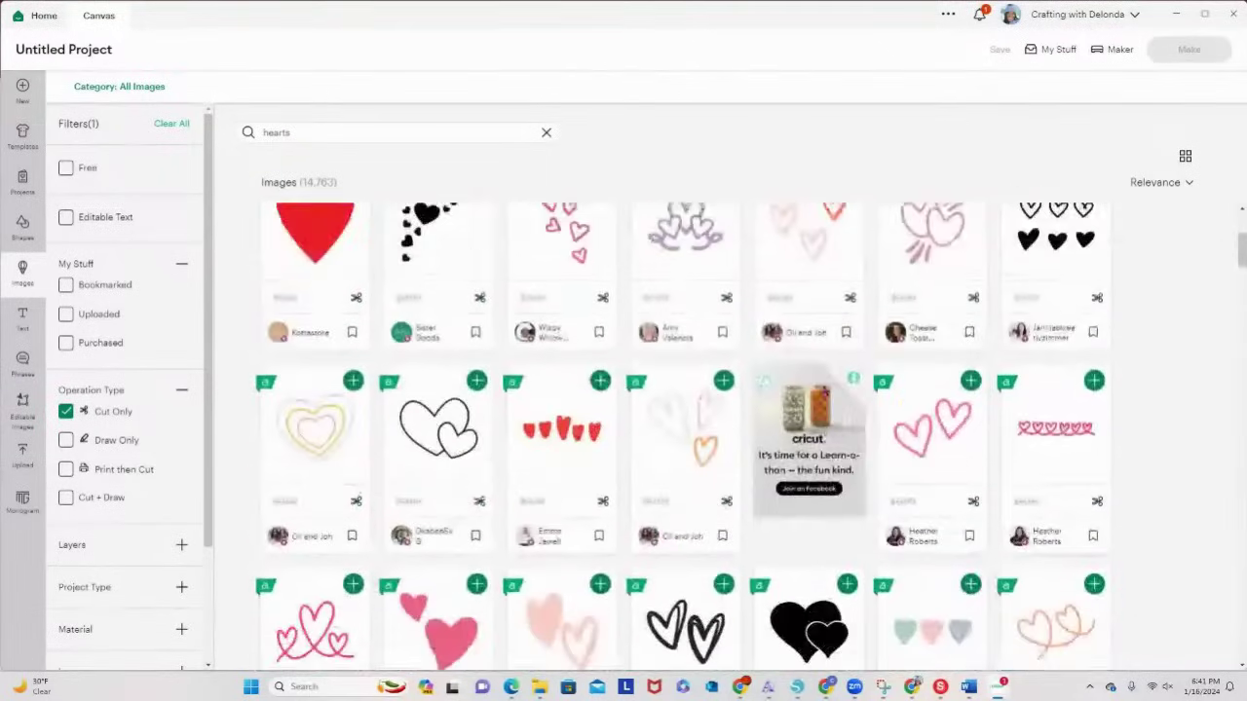
pyautogui.scroll(3, 821, 390)
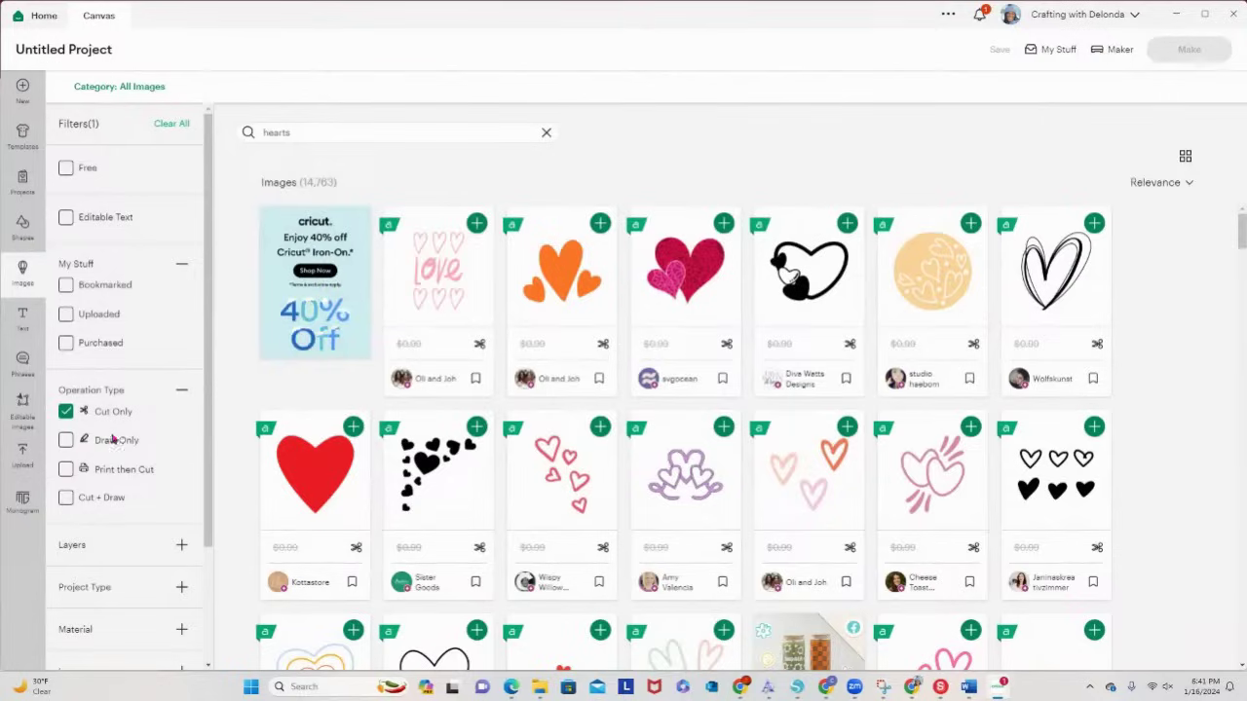
# Step: Limit the Cut Only heart images to free ones, and clear both the Free and Cut Only filters
pyautogui.click(66, 169)
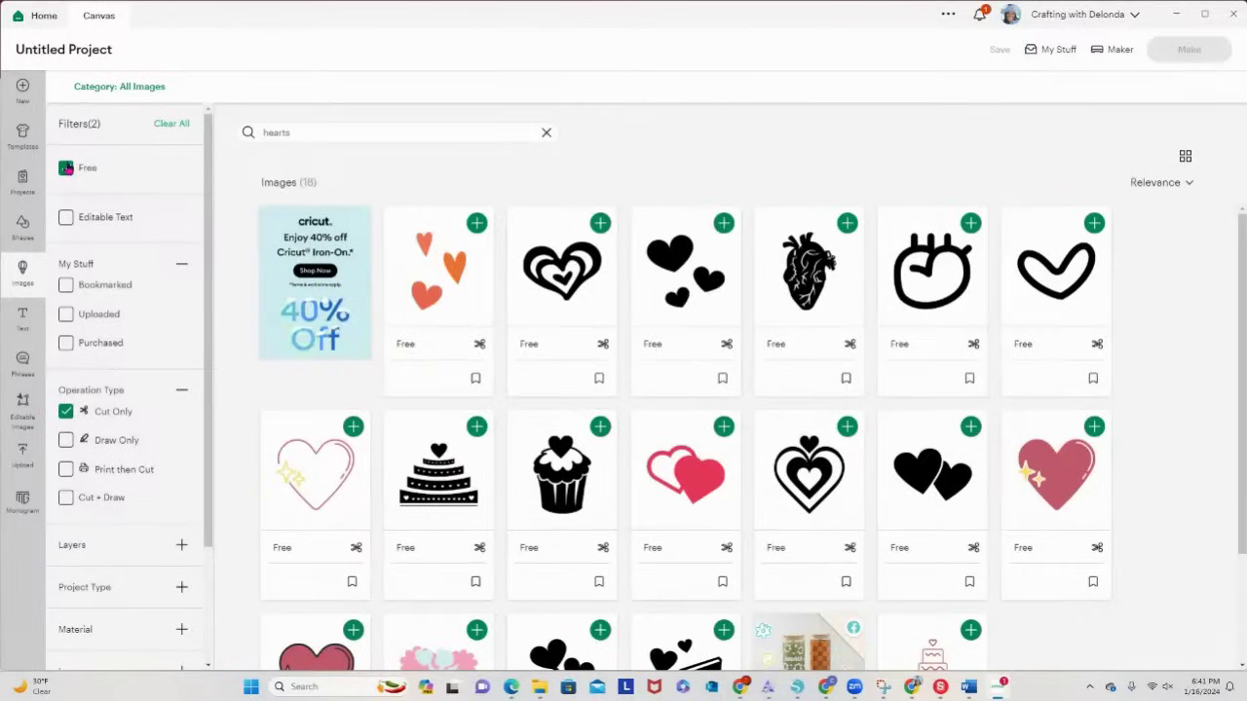
pyautogui.click(65, 167)
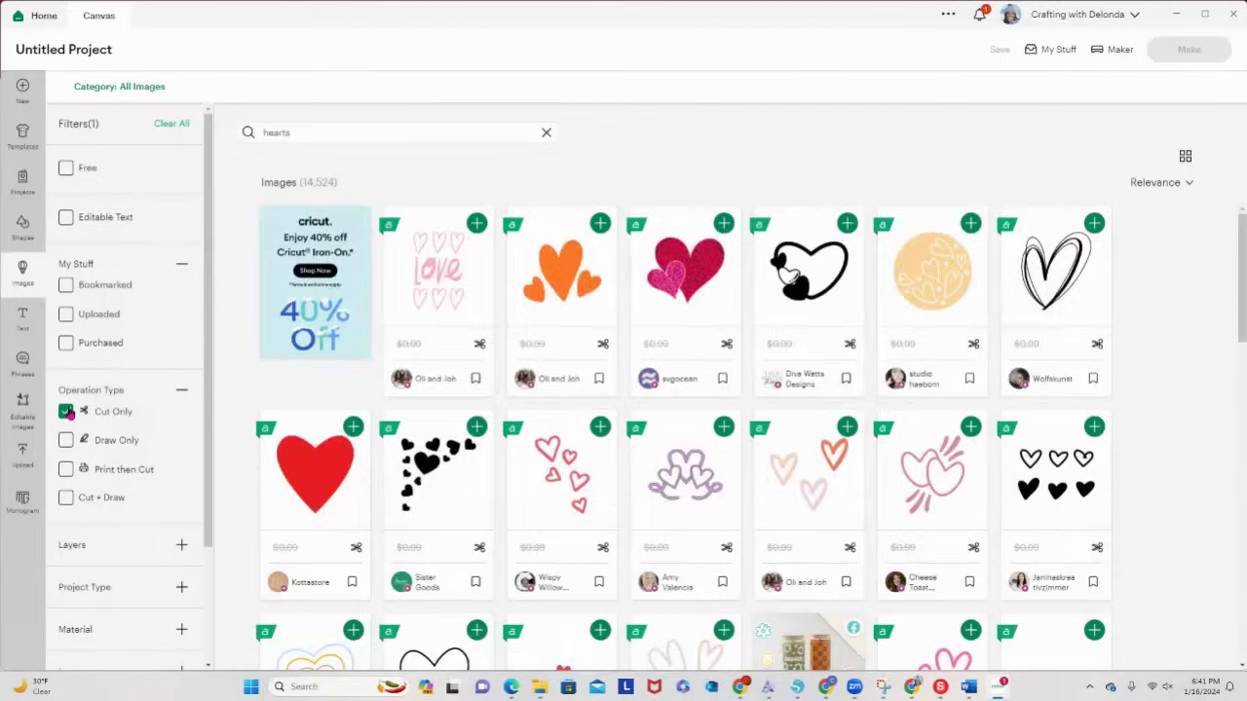
pyautogui.click(66, 411)
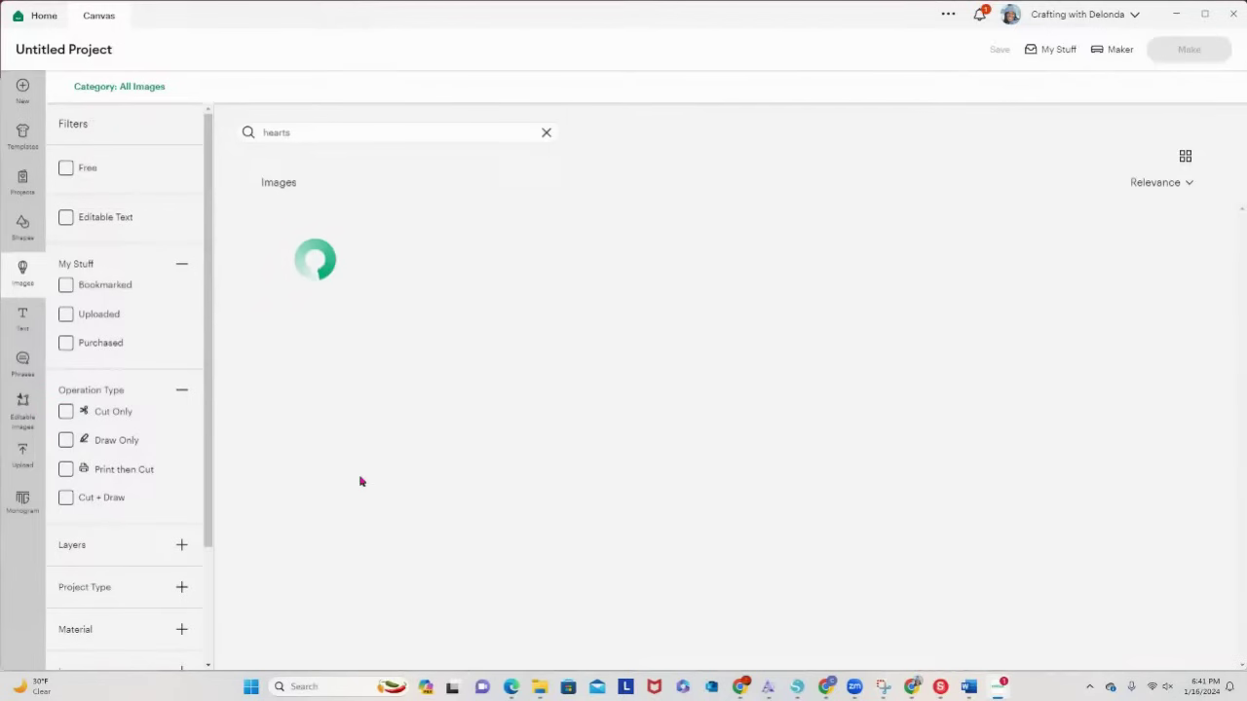
# Step: Limit the heart images to Print then Cut, check which of them are free, and remove the Free filter again
pyautogui.click(65, 468)
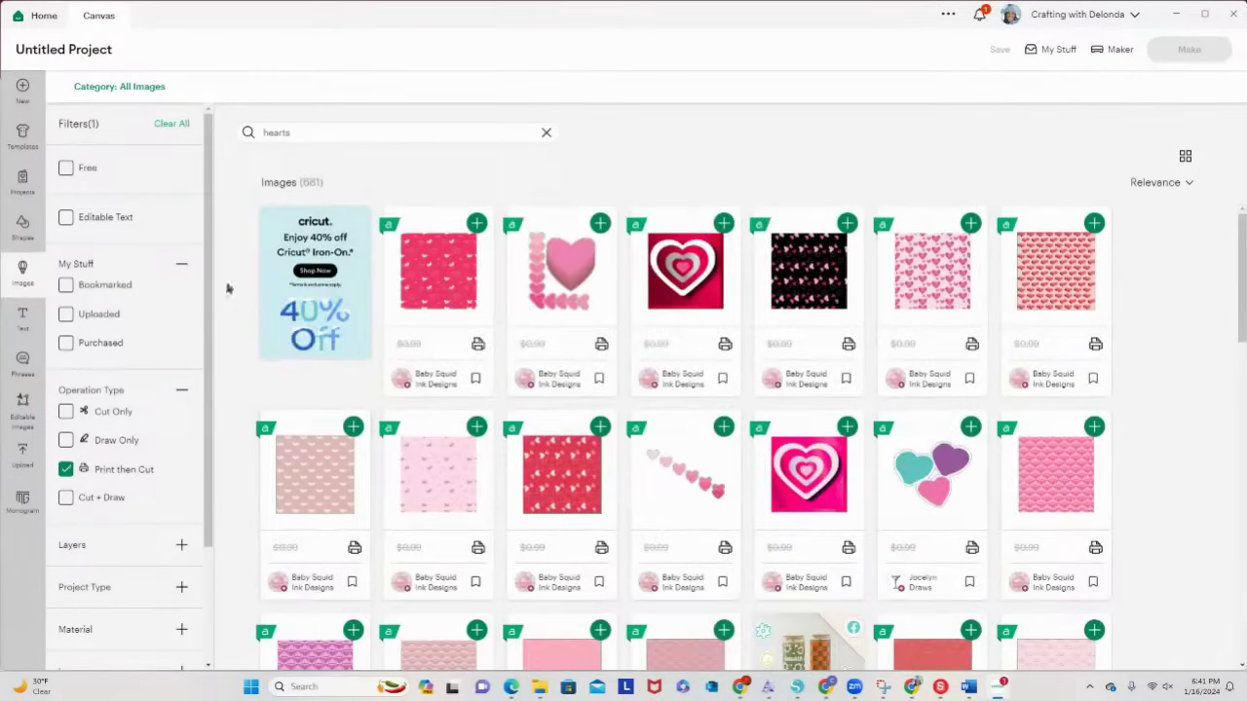
pyautogui.click(66, 168)
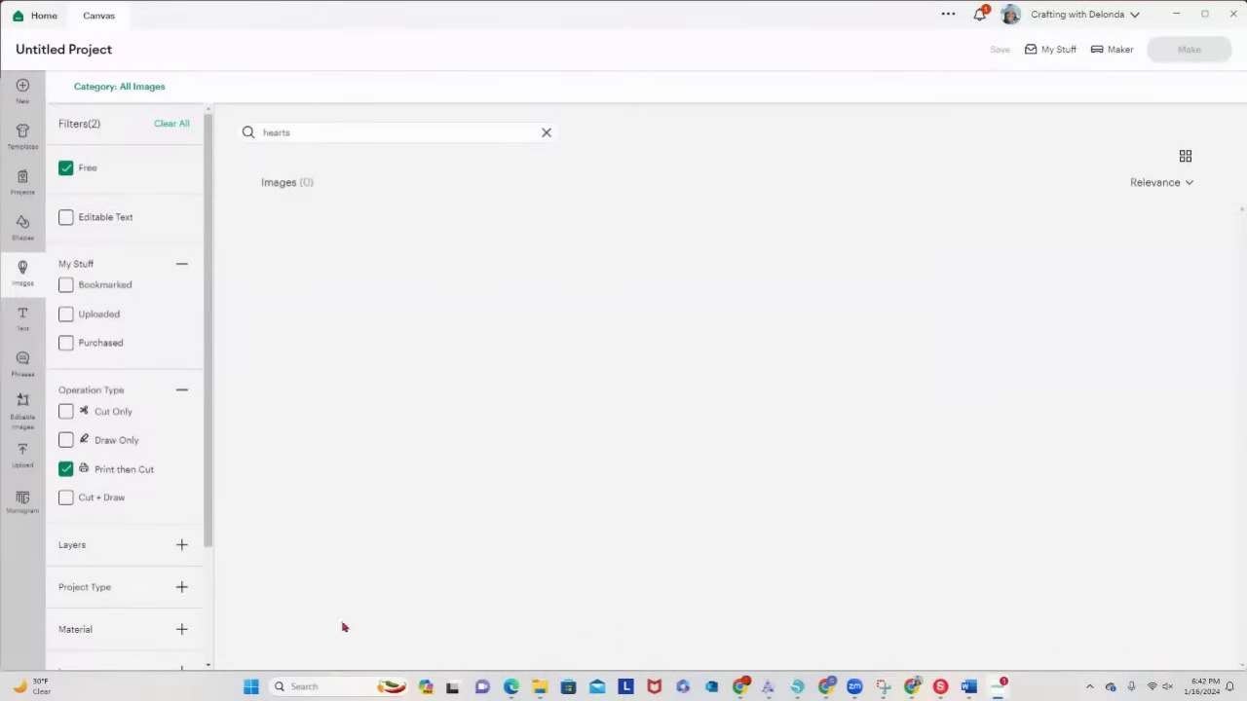
pyautogui.click(66, 167)
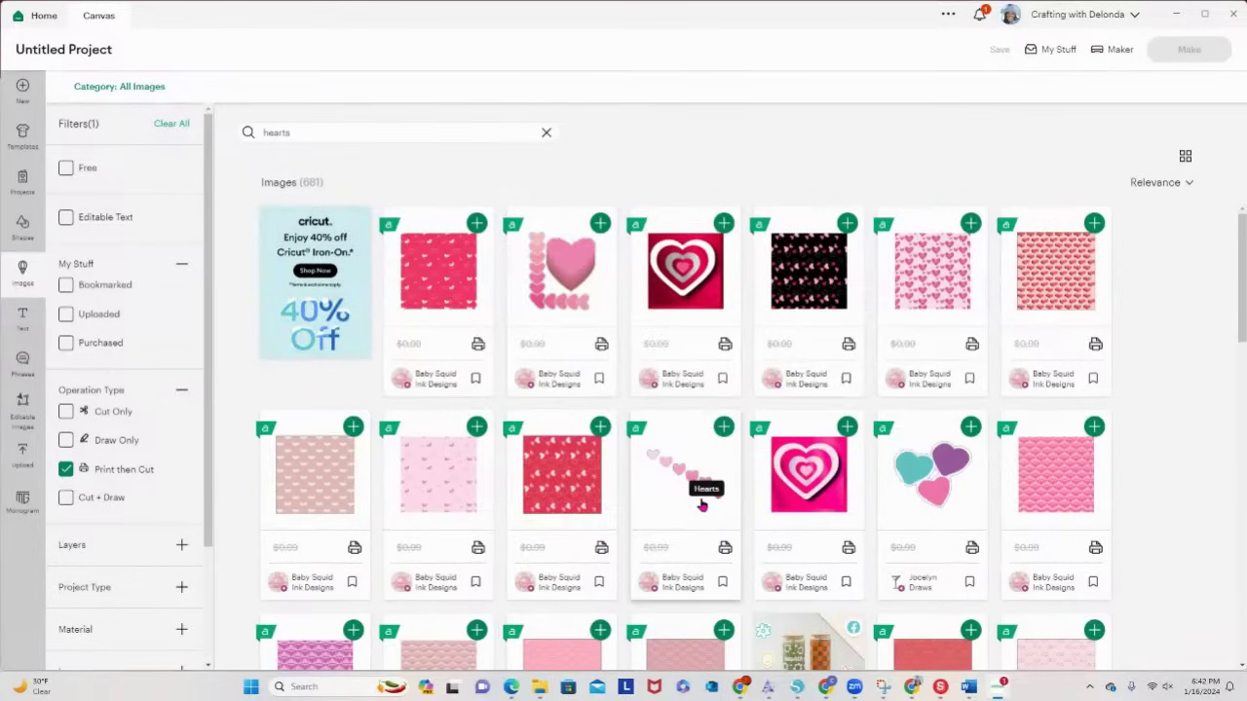
# Step: Bookmark the framed pink, red and white concentric heart among the Print then Cut images
pyautogui.click(723, 386)
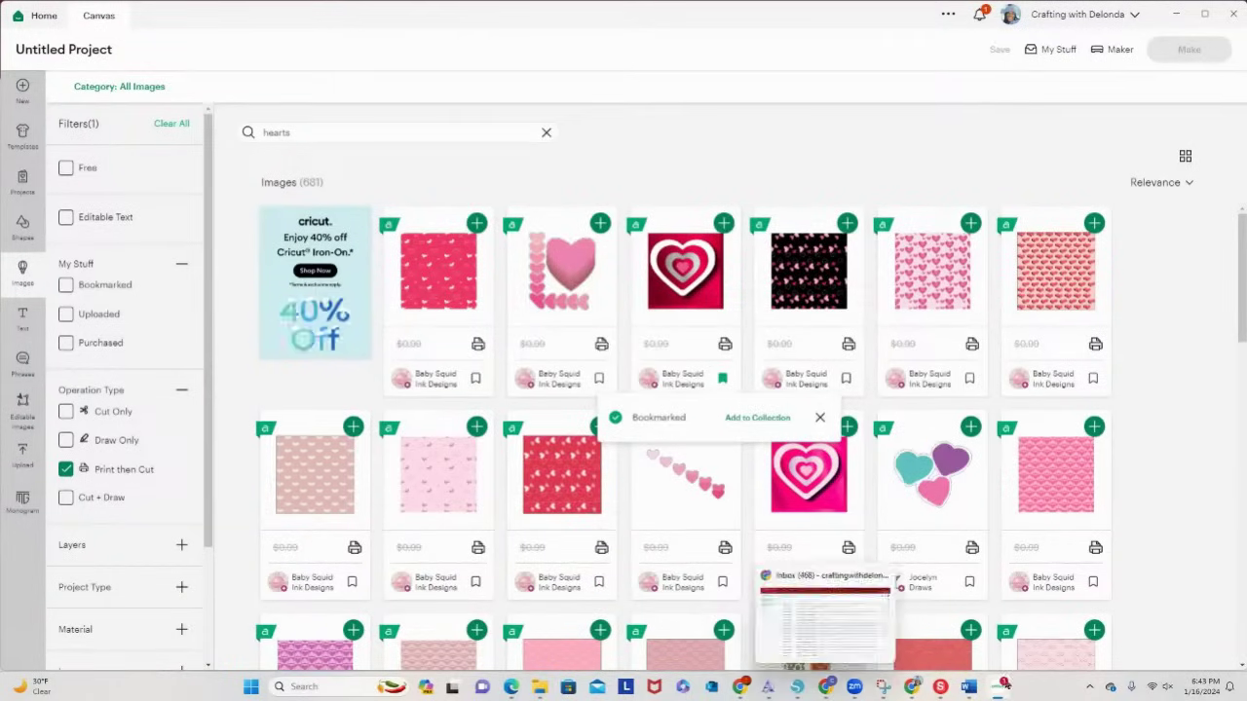
pyautogui.click(974, 623)
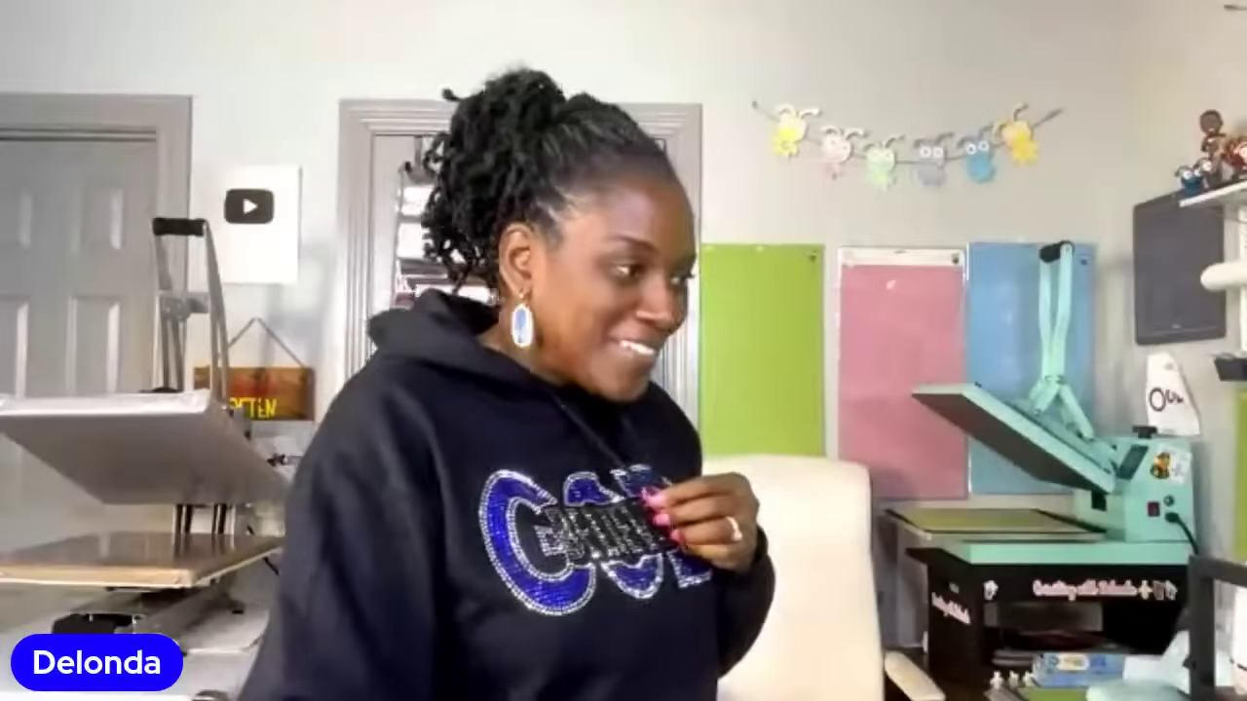
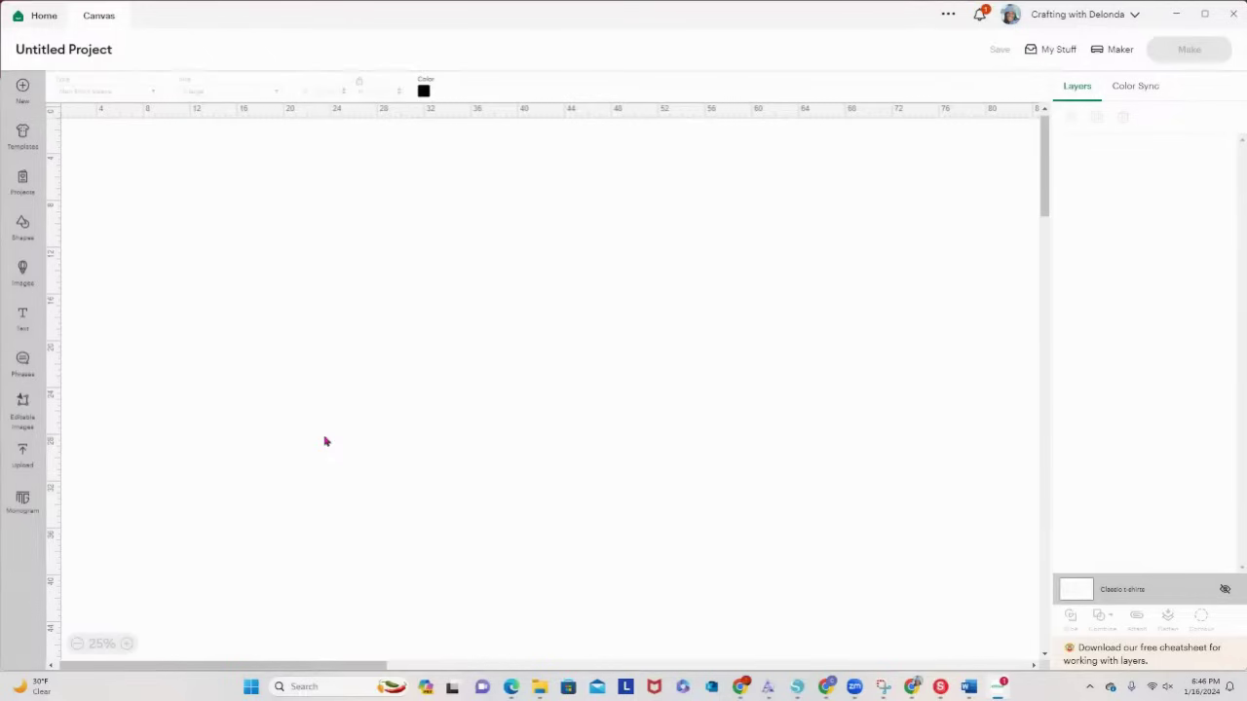
# Step: Add a three-line text to the canvas with the creator's first name, "loves to" and "Craft."
pyautogui.click(22, 316)
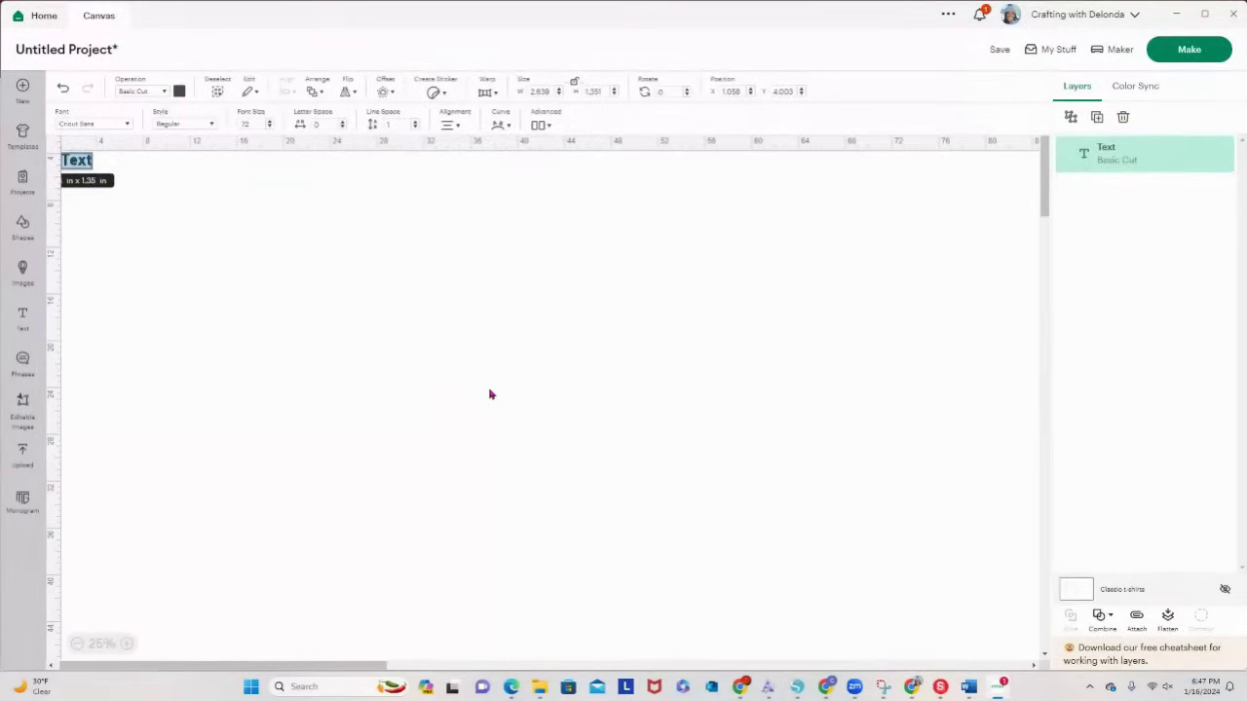
pyautogui.write('Delonda')
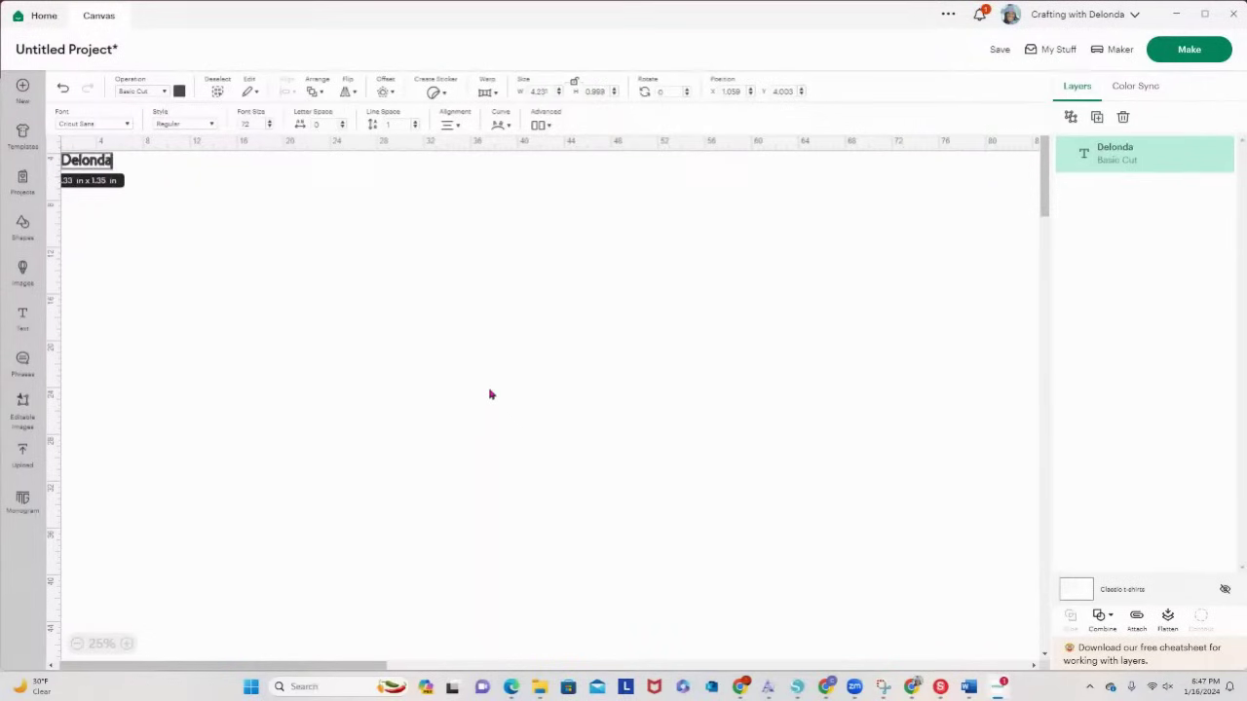
pyautogui.press('Return')
pyautogui.write('loves h')
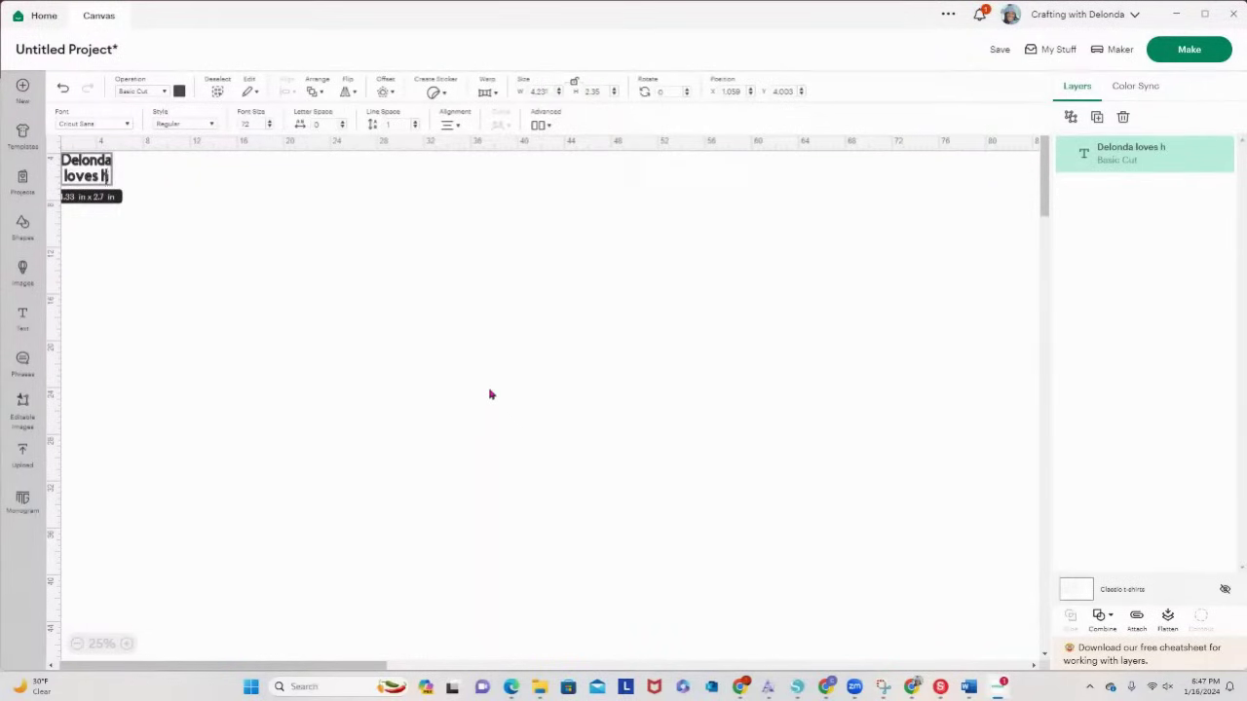
pyautogui.press('BackSpace')
pyautogui.write('to')
pyautogui.press('Return')
pyautogui.write('Craft.')
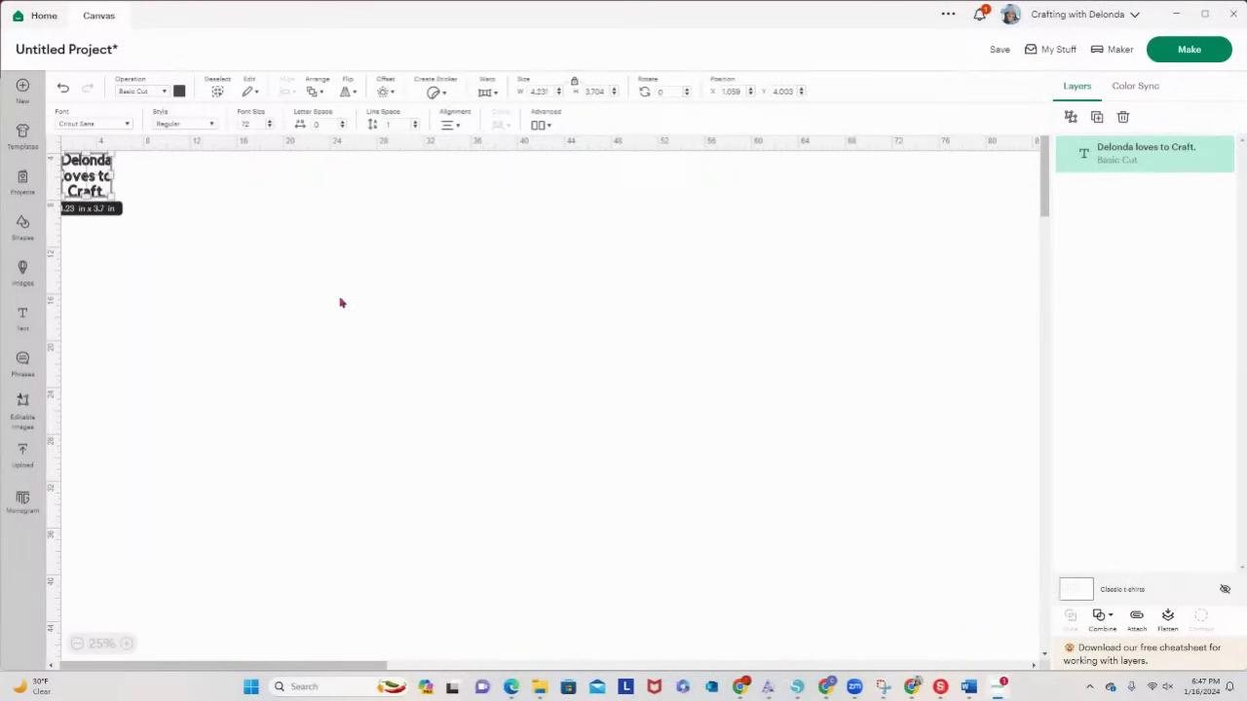
# Step: Try the Wavy and Perforate cut operations on the three-line text
pyautogui.click(126, 644)
pyautogui.click(125, 644)
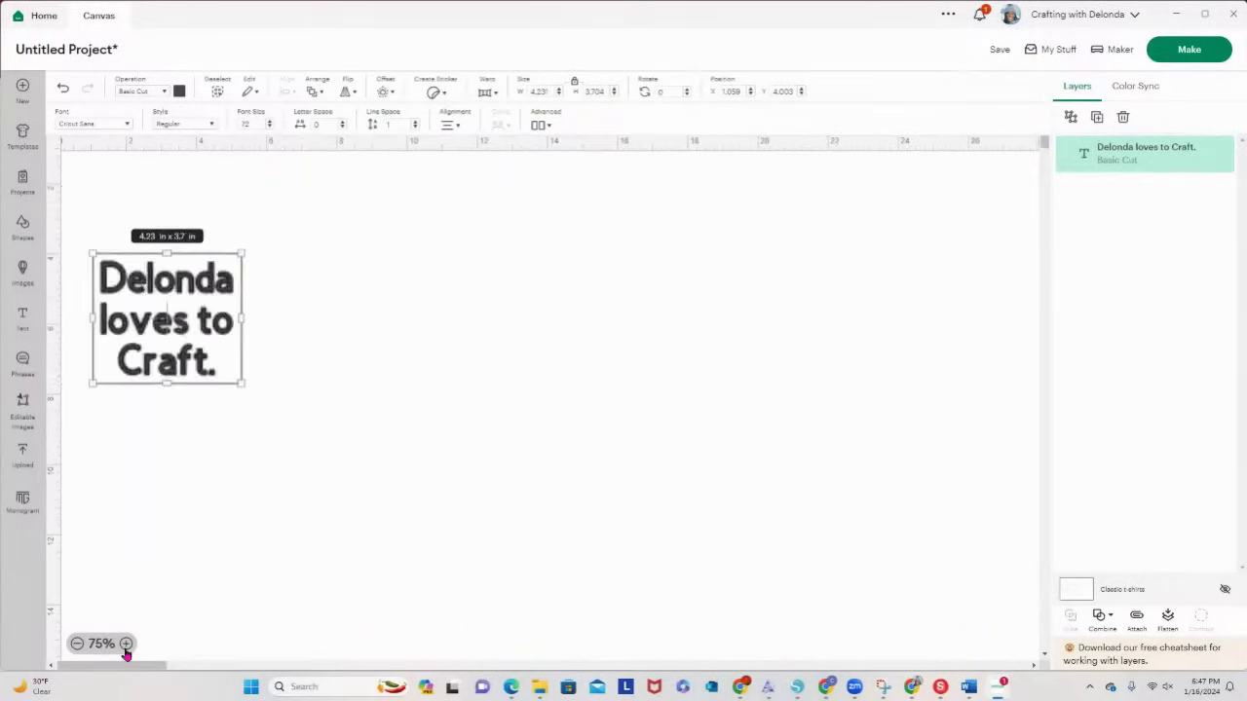
pyautogui.click(126, 643)
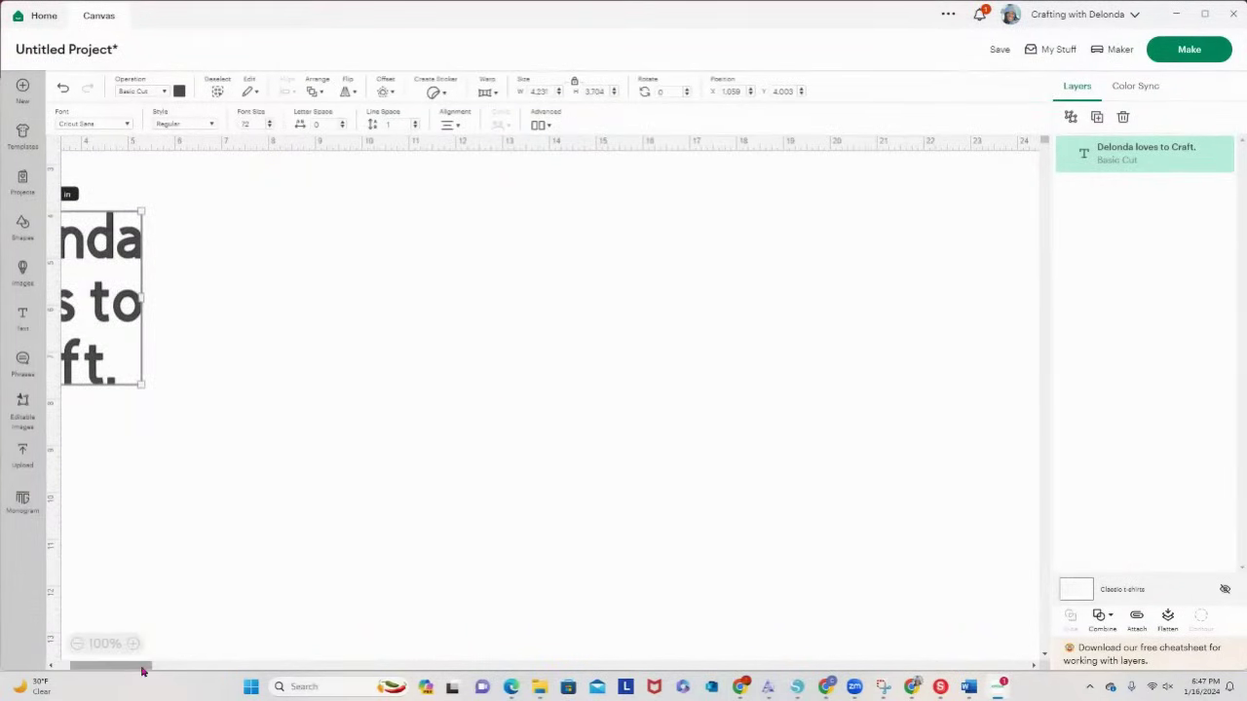
pyautogui.moveTo(145, 666); pyautogui.dragTo(83, 666)
pyautogui.click(290, 520)
pyautogui.click(247, 303)
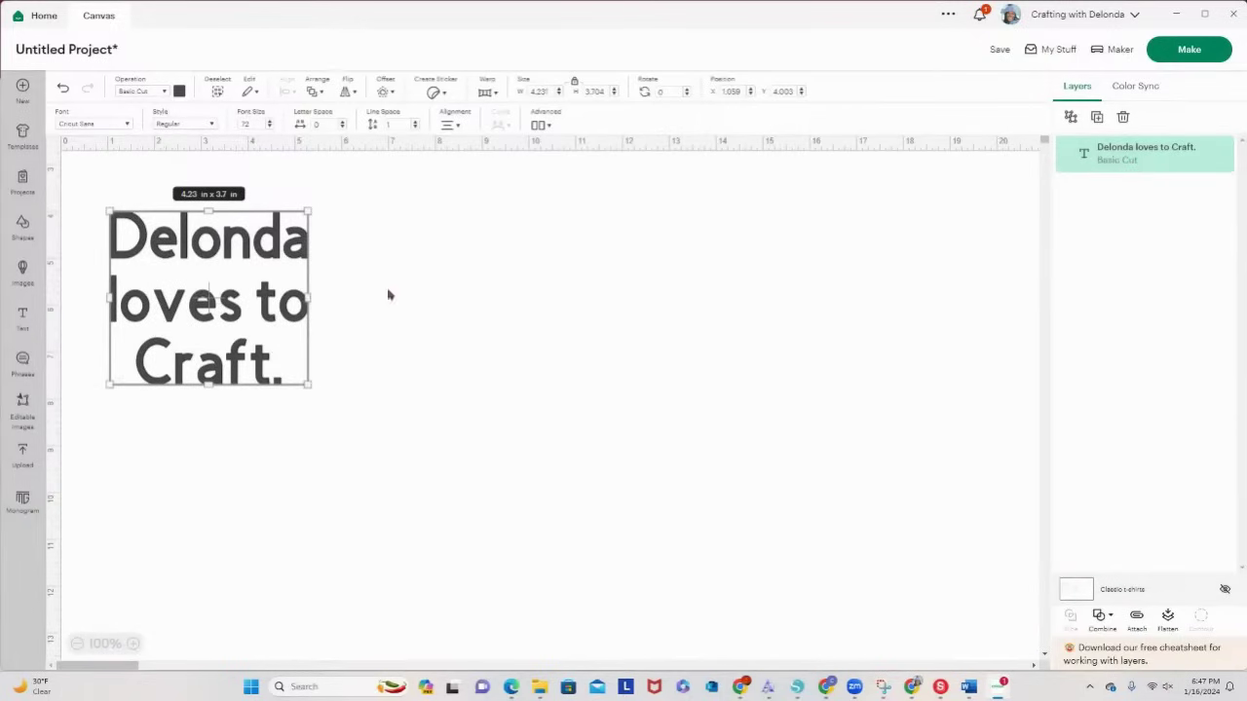
pyautogui.click(459, 298)
pyautogui.click(190, 310)
pyautogui.click(167, 91)
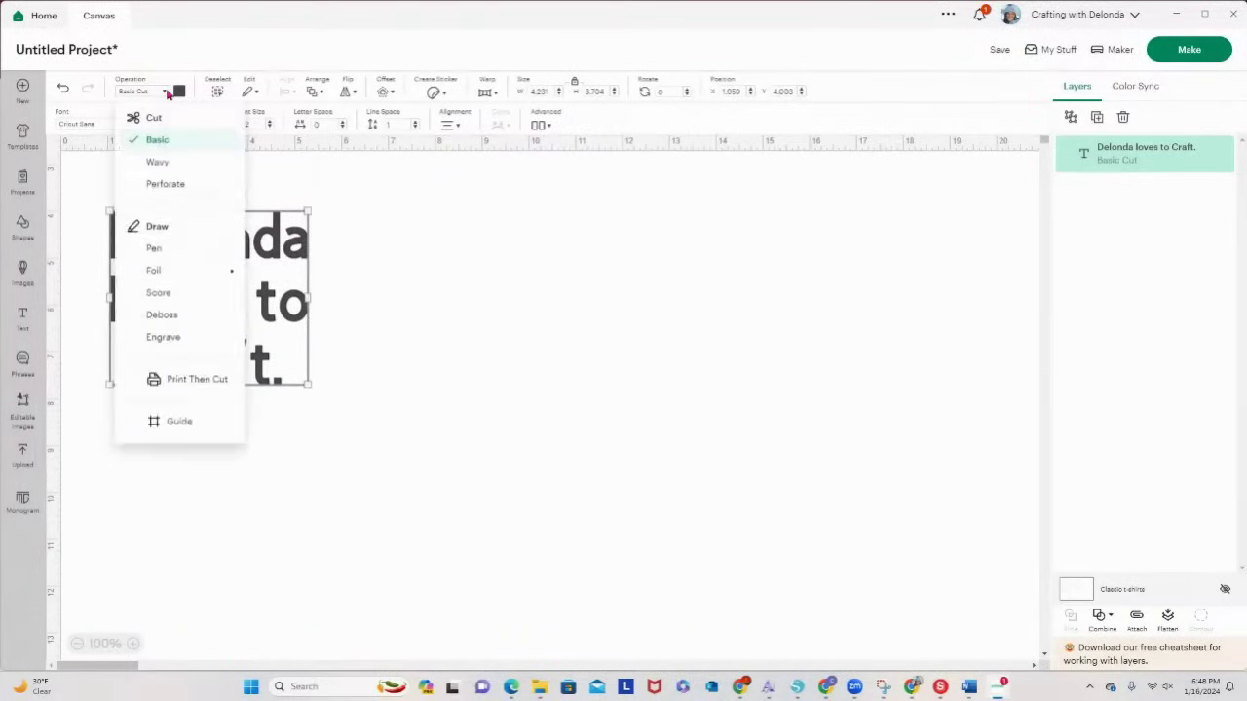
pyautogui.click(189, 173)
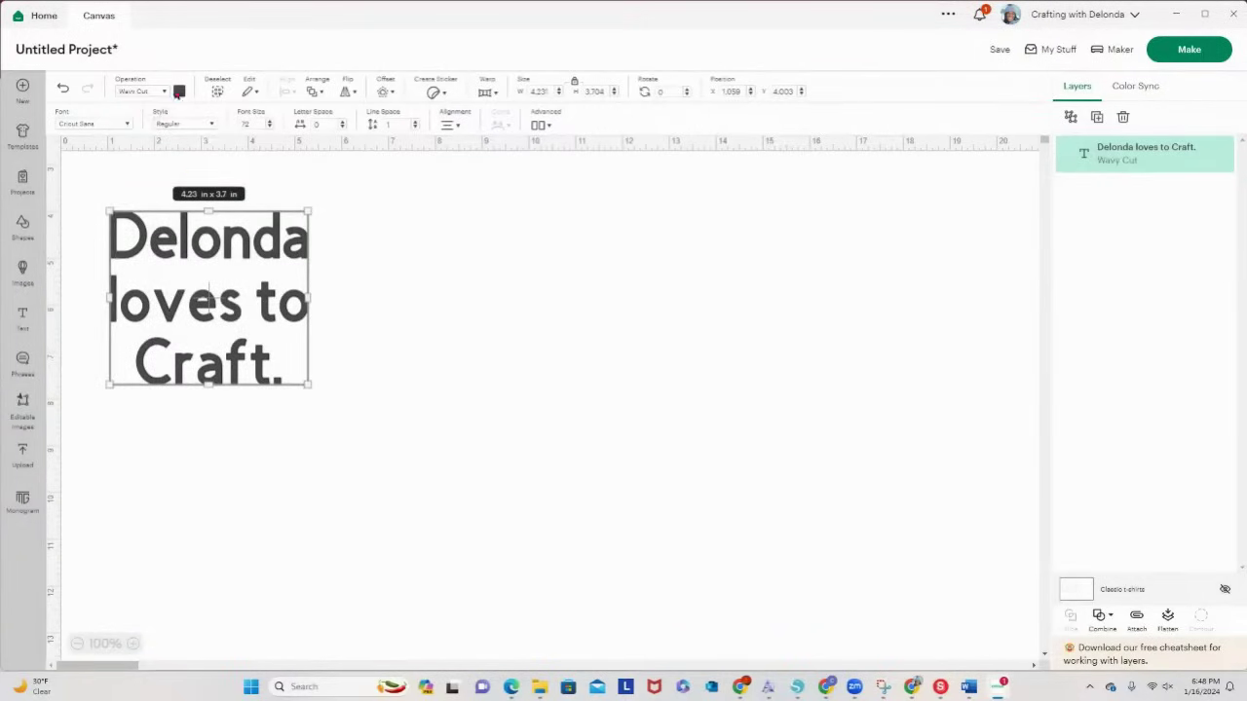
pyautogui.click(167, 91)
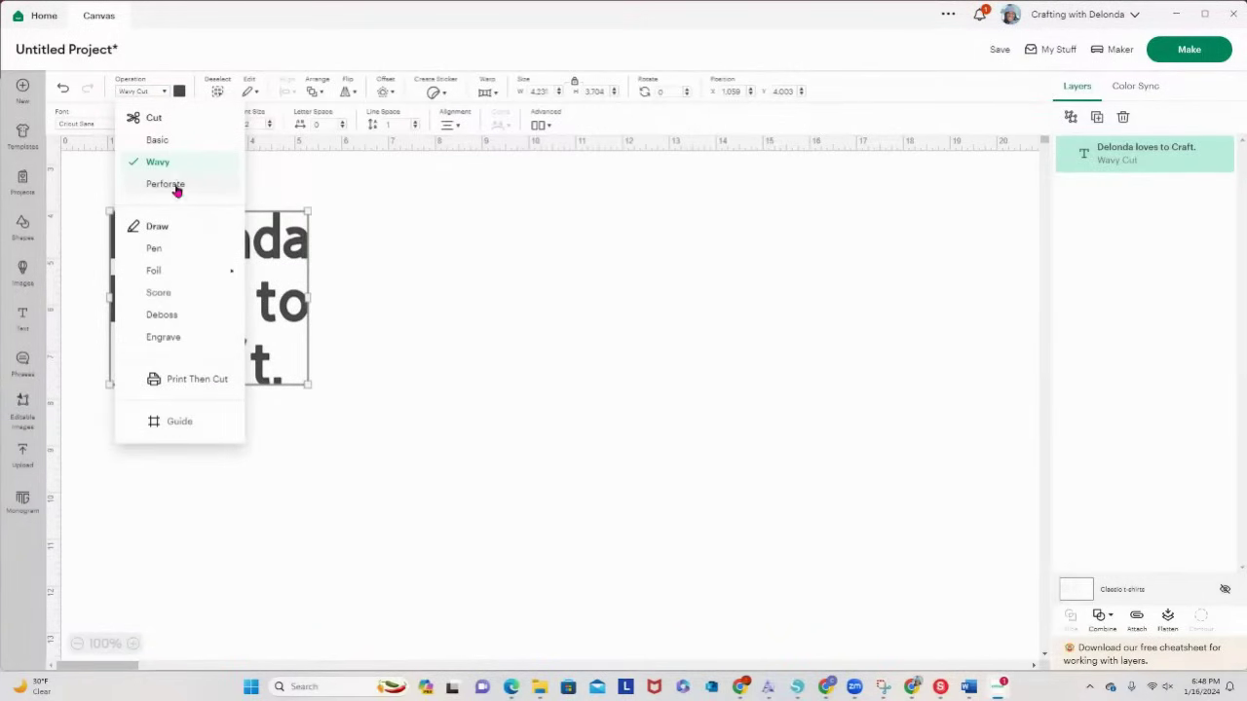
pyautogui.click(175, 184)
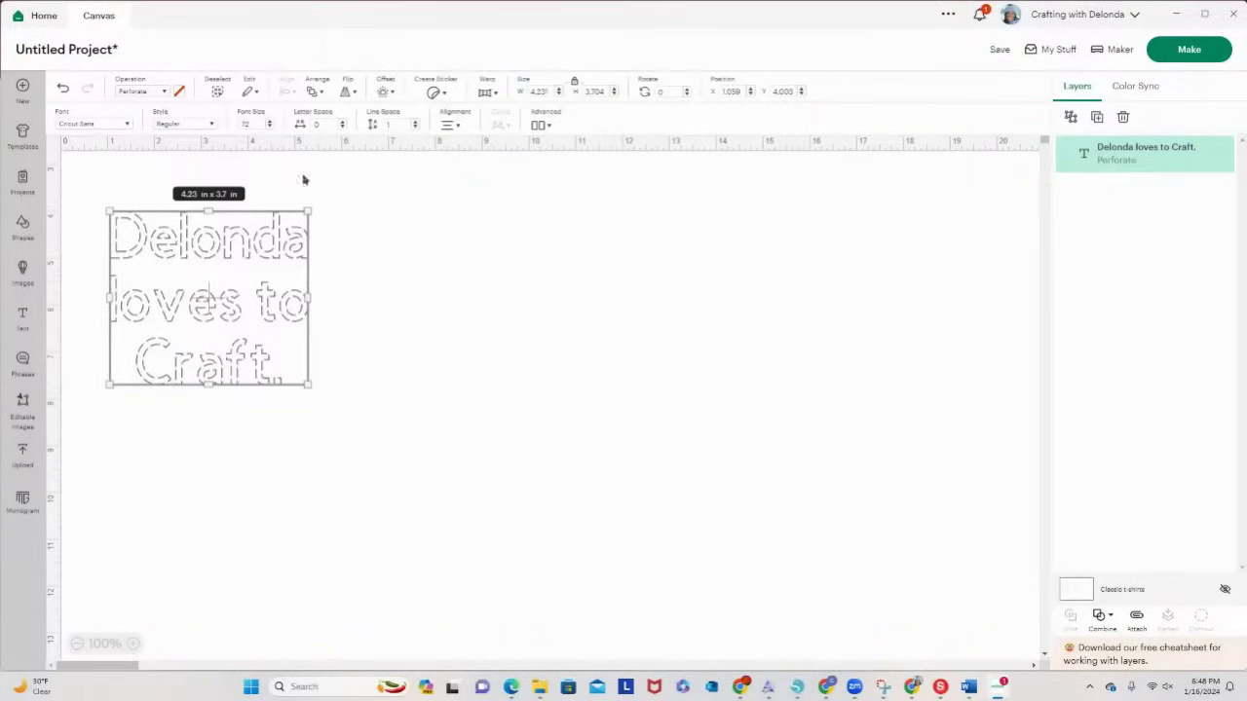
# Step: Set the three-line text's operation to Pen drawing
pyautogui.click(166, 93)
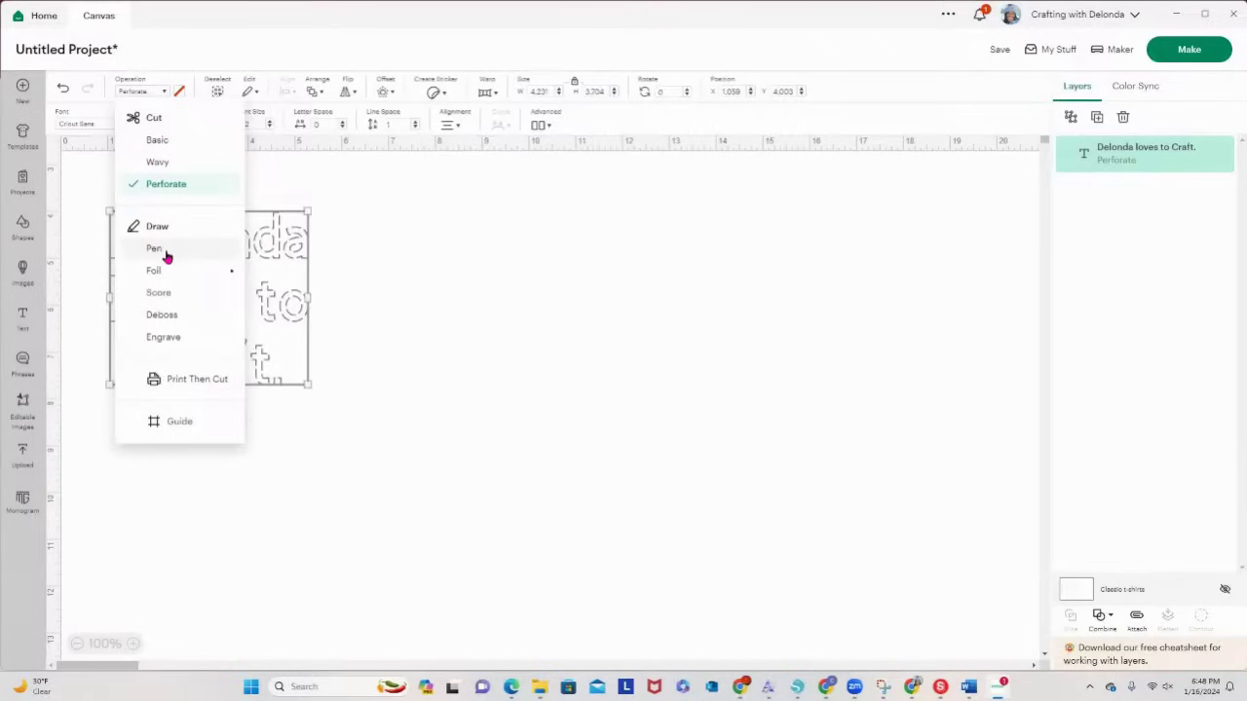
pyautogui.click(161, 249)
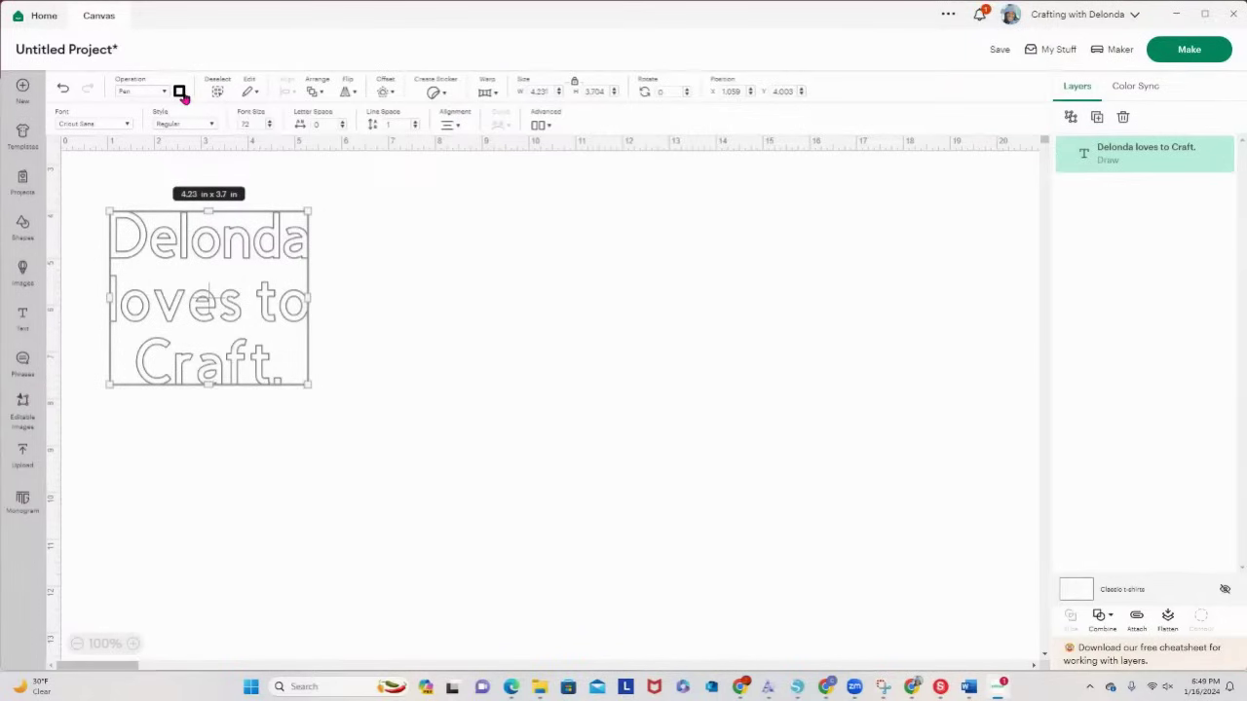
# Step: Set the pen color of the three-line text to Raspberry
pyautogui.click(181, 92)
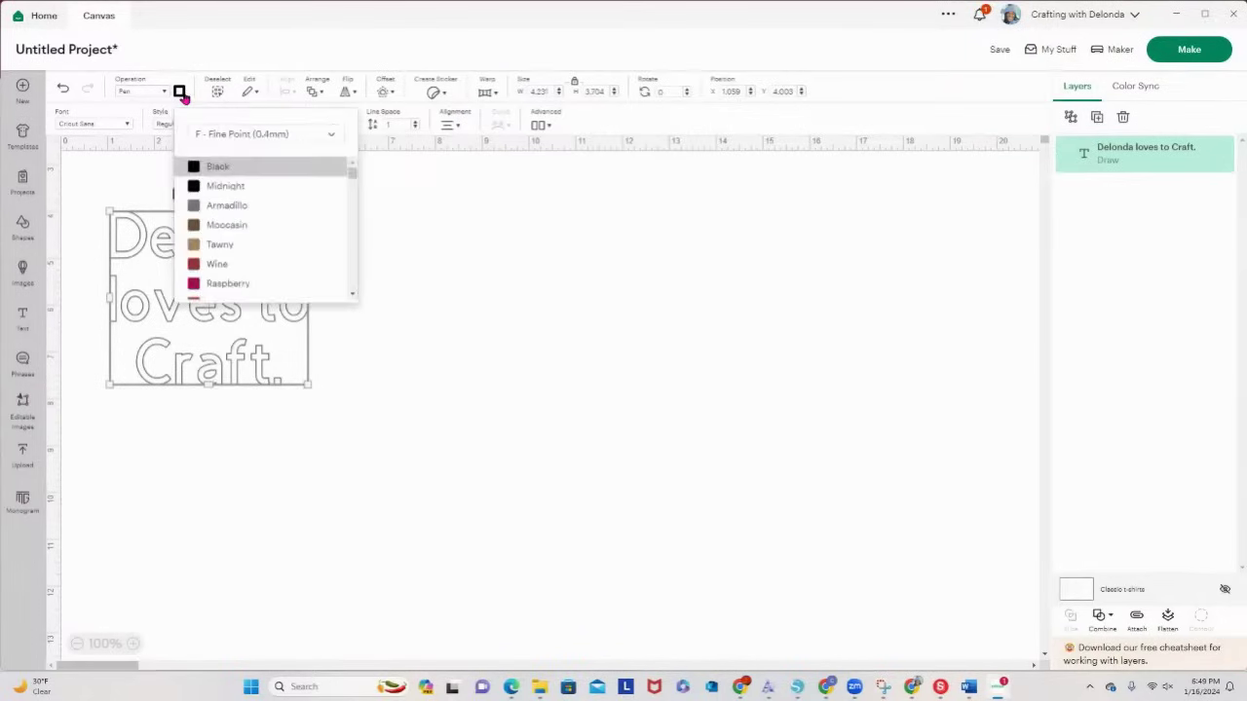
pyautogui.click(209, 282)
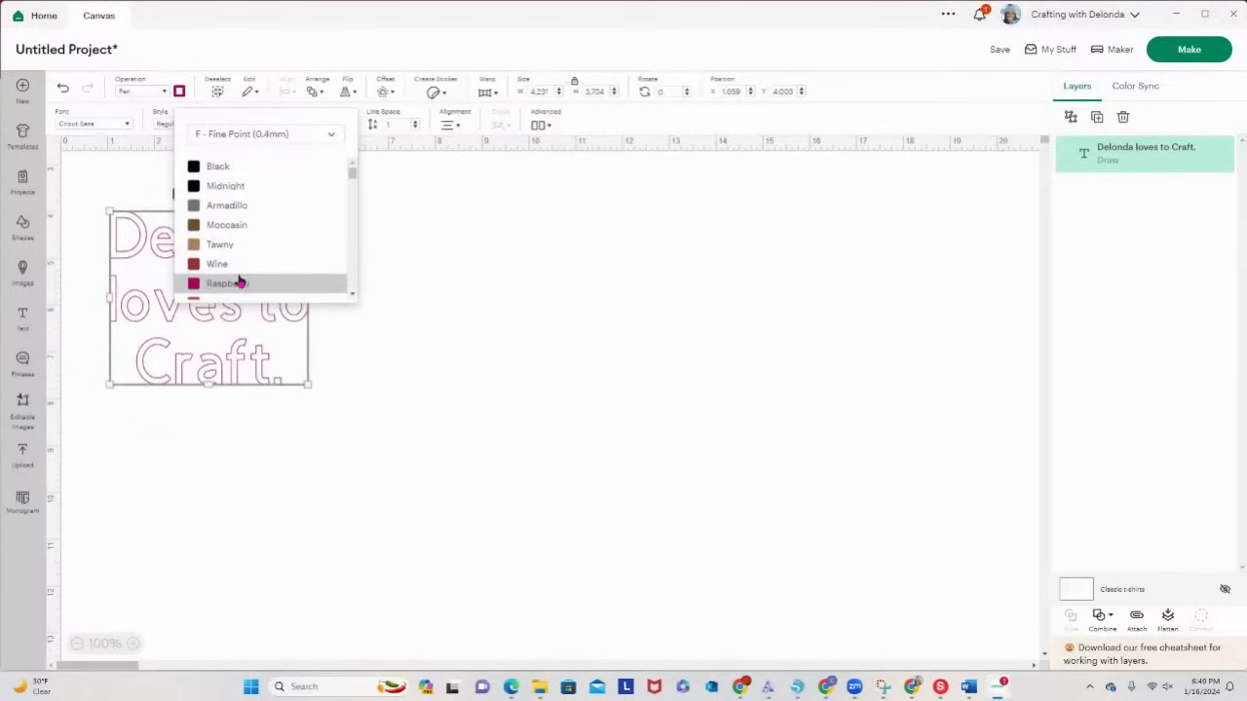
pyautogui.scroll(-4, 239, 282)
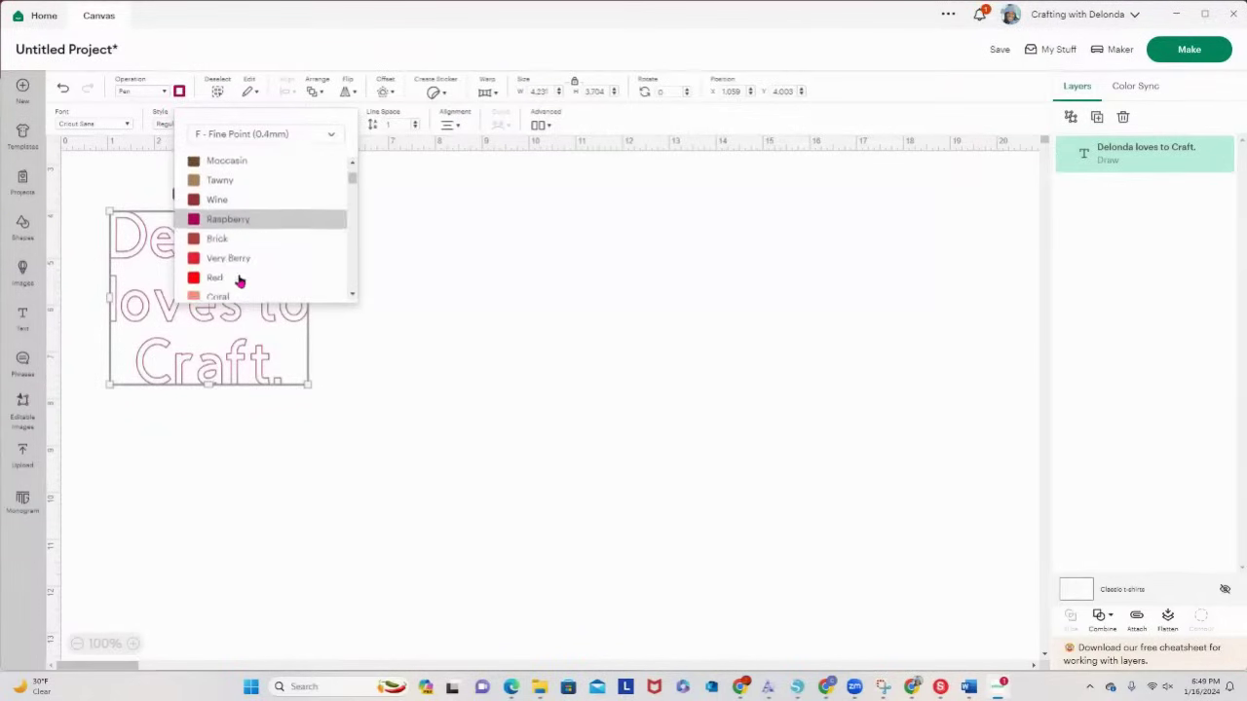
# Step: Try the M - Marker (1mm) and C - Calligraphy (2mm) pen types for the three-line text
pyautogui.click(332, 135)
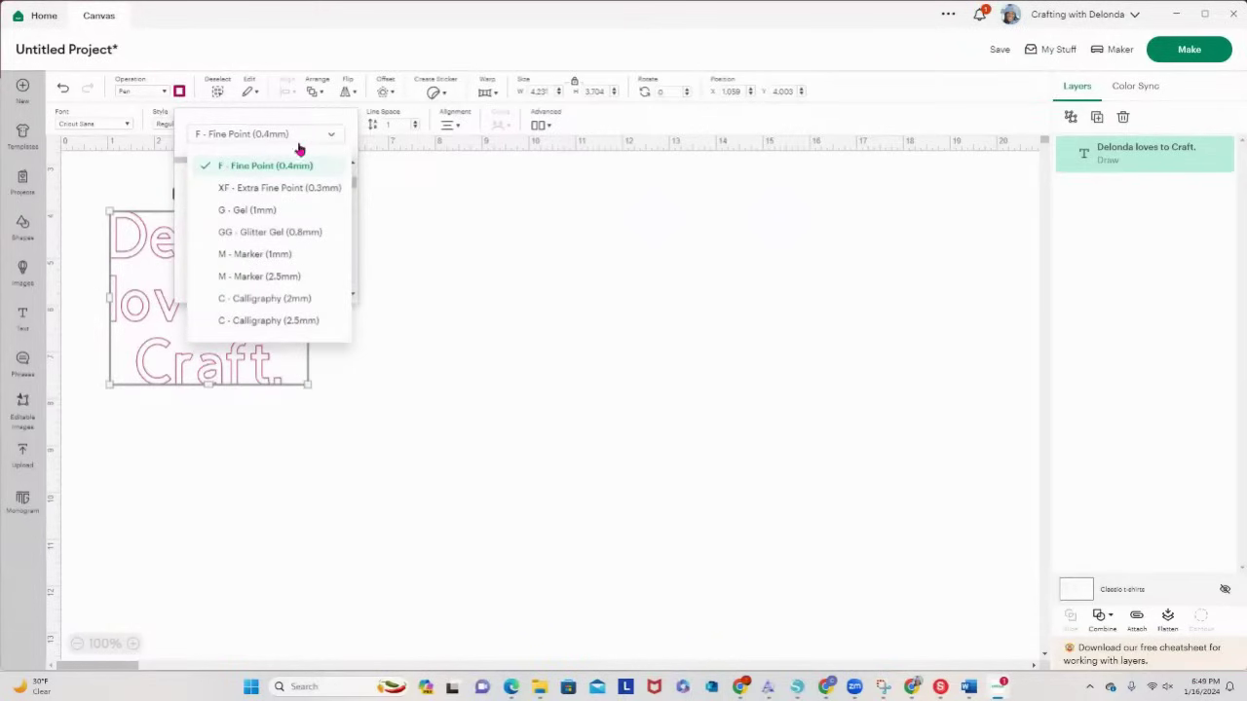
pyautogui.click(257, 263)
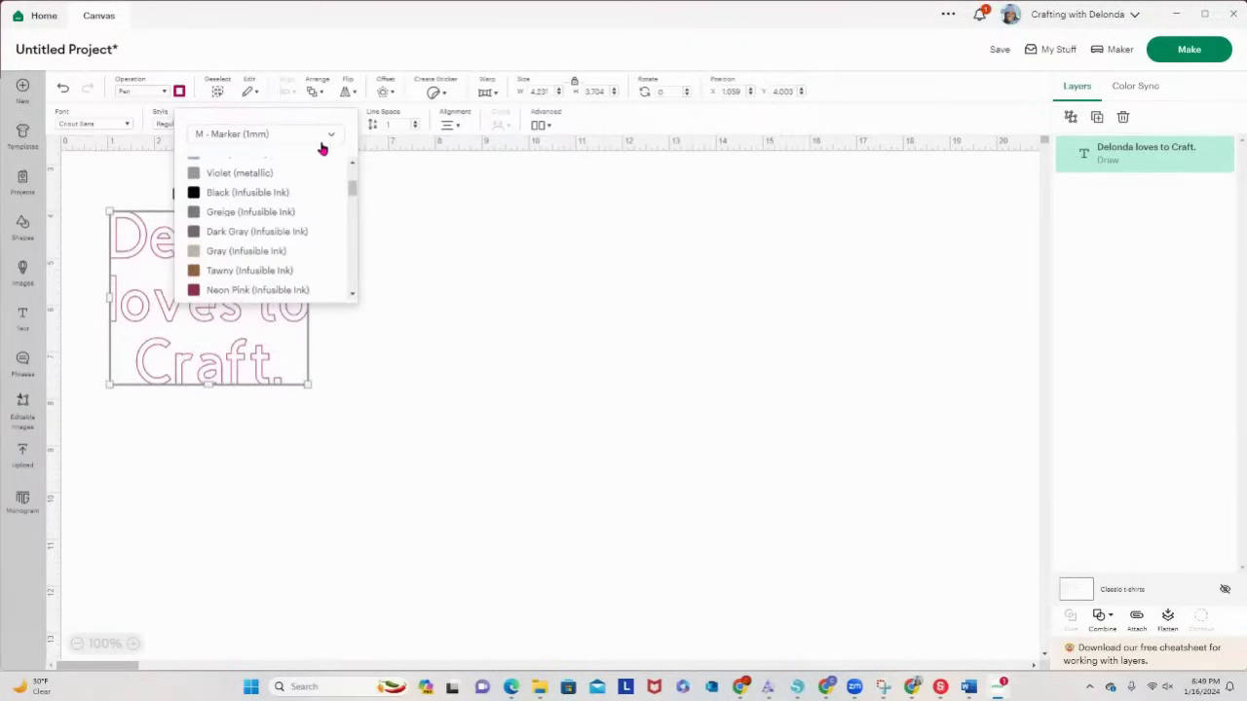
pyautogui.click(334, 141)
pyautogui.click(295, 300)
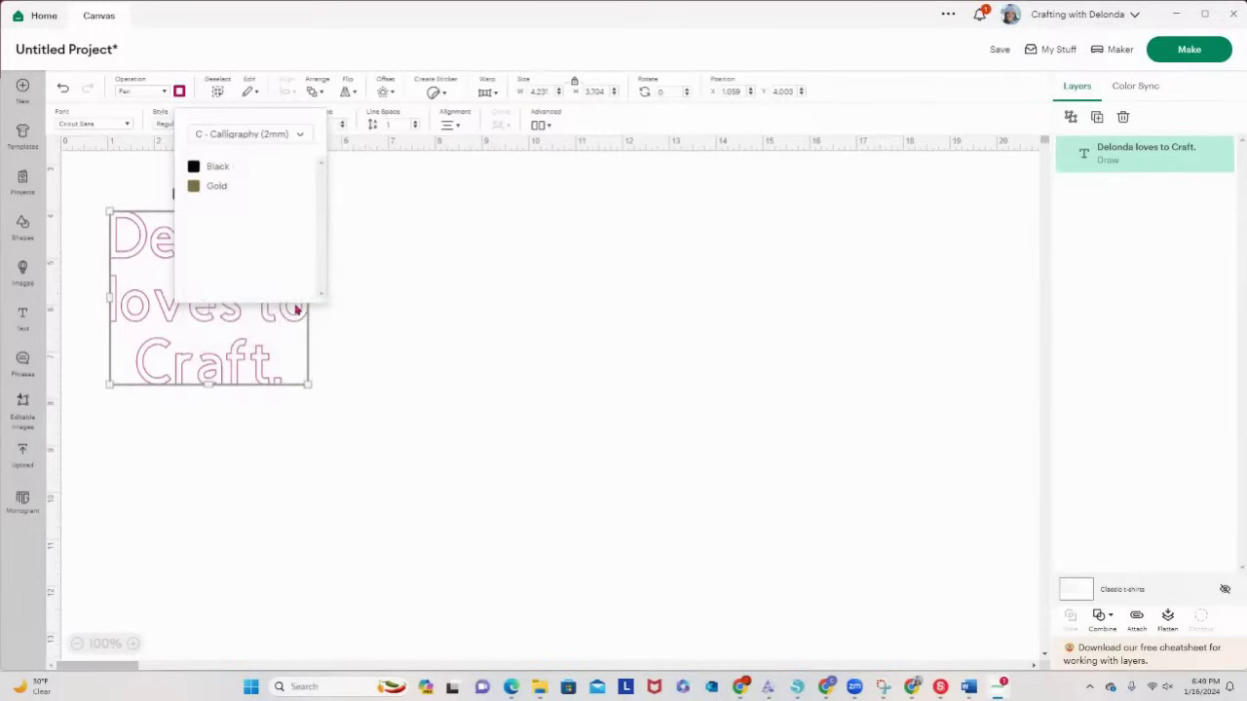
# Step: Set the three-line text's pen to M - Marker (2.5mm) in Red
pyautogui.click(304, 133)
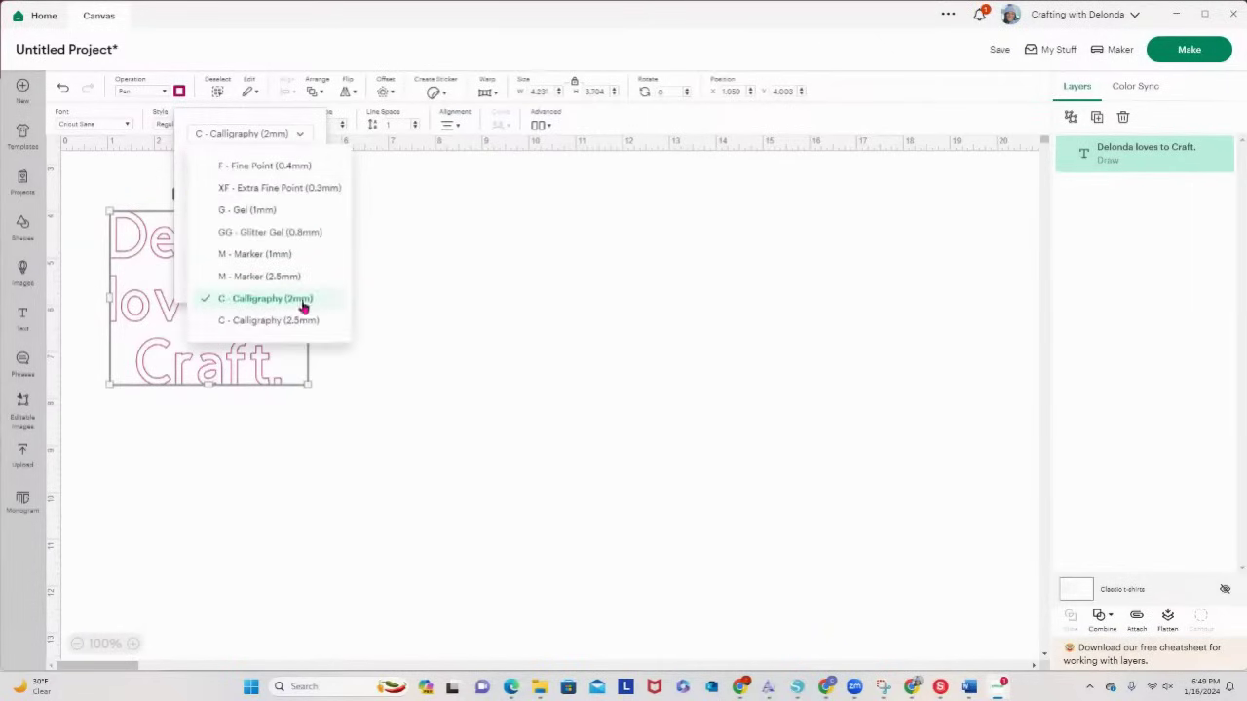
pyautogui.click(259, 277)
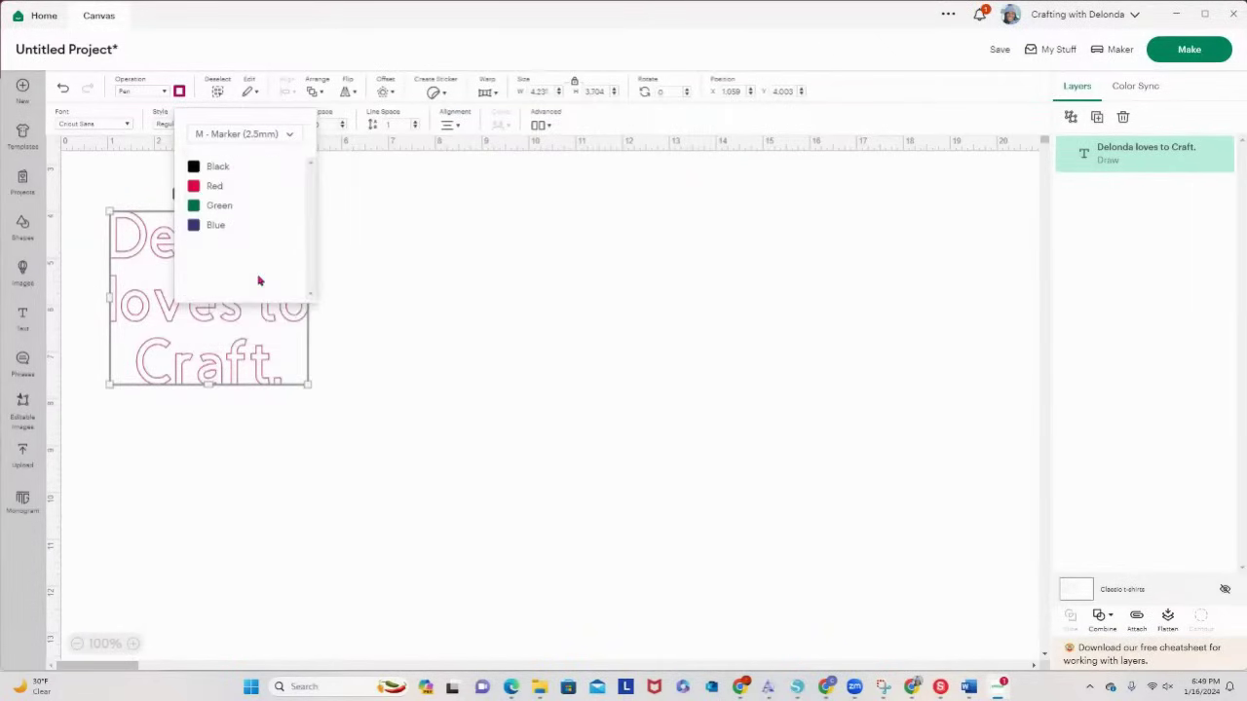
pyautogui.click(196, 187)
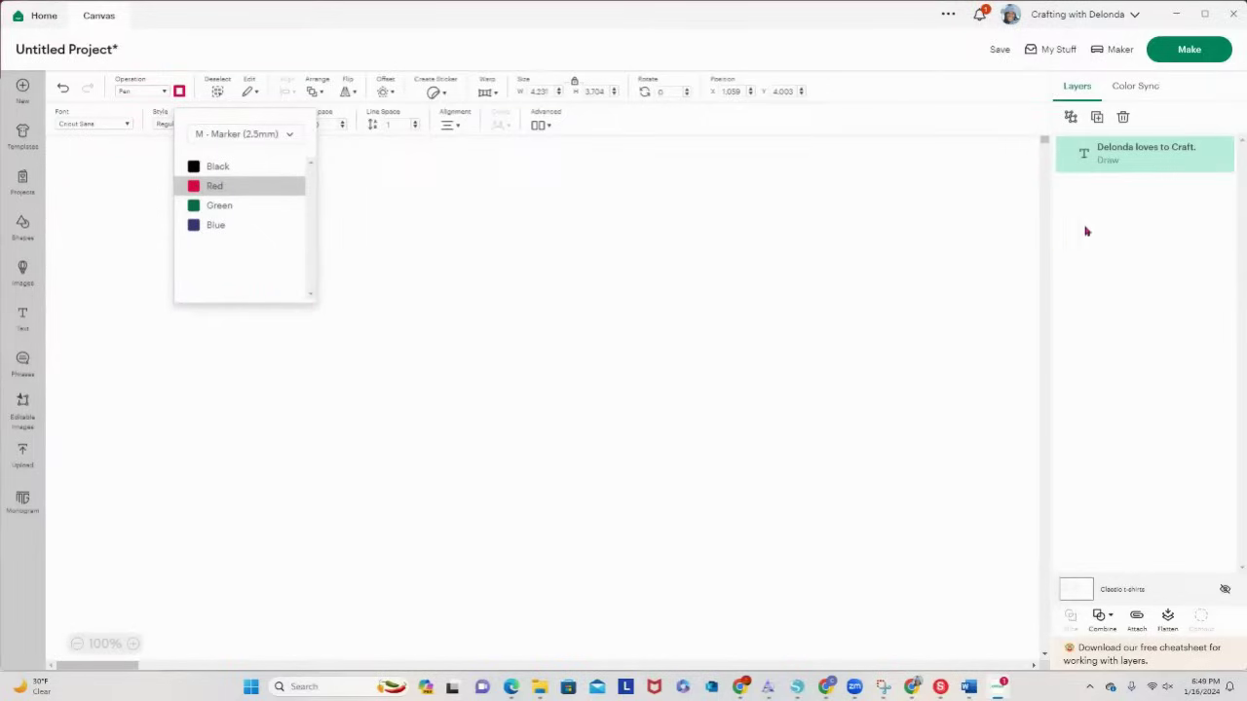
pyautogui.click(1132, 150)
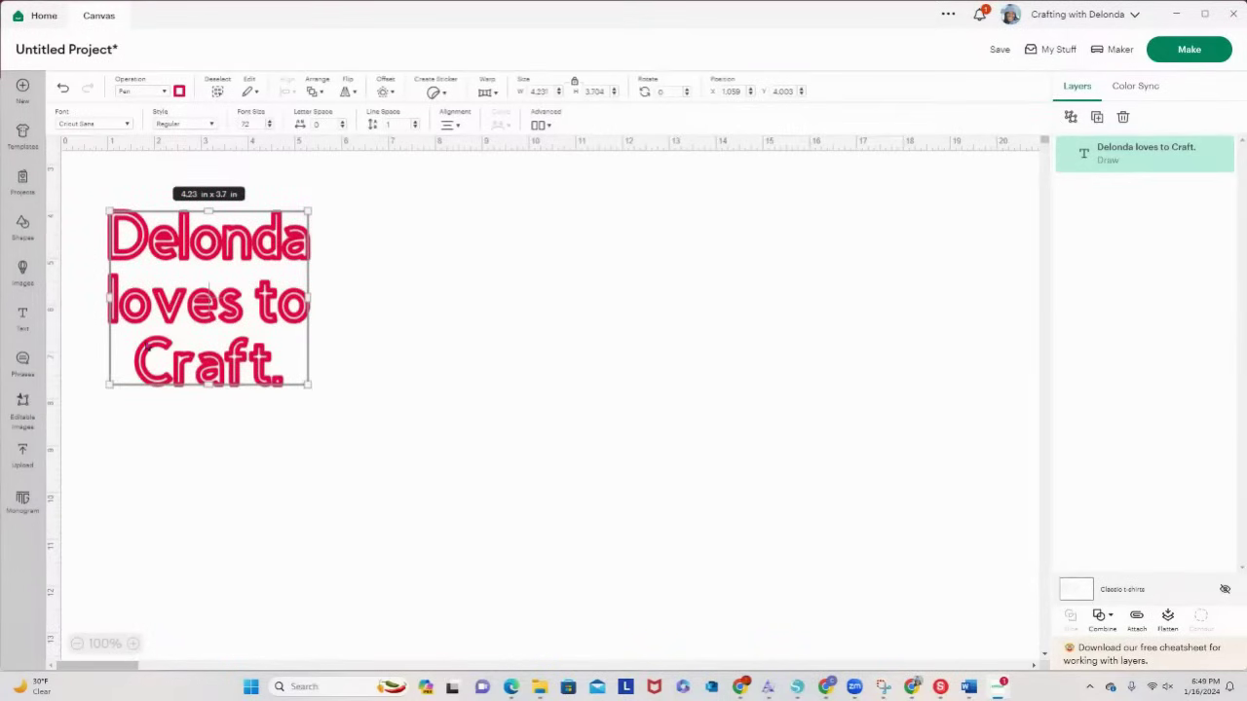
pyautogui.click(179, 91)
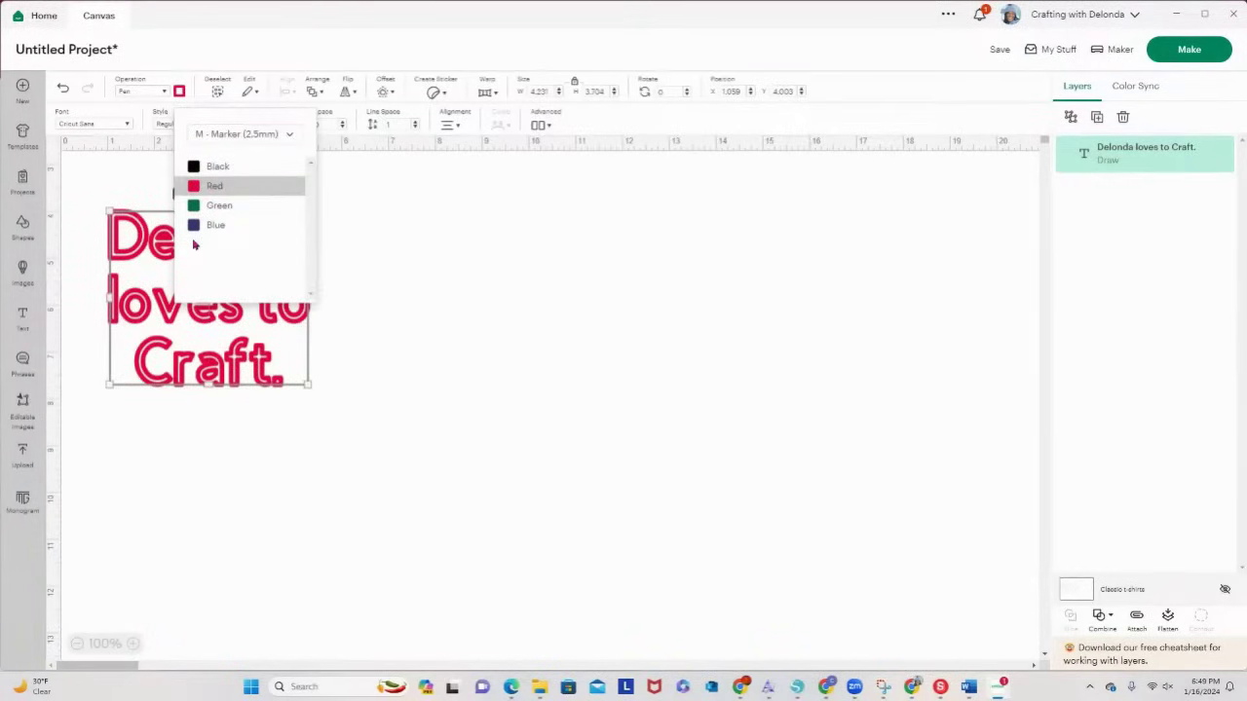
# Step: Try the fine Foil and Score operations on the three-line text
pyautogui.click(165, 92)
pyautogui.moveTo(175, 276)
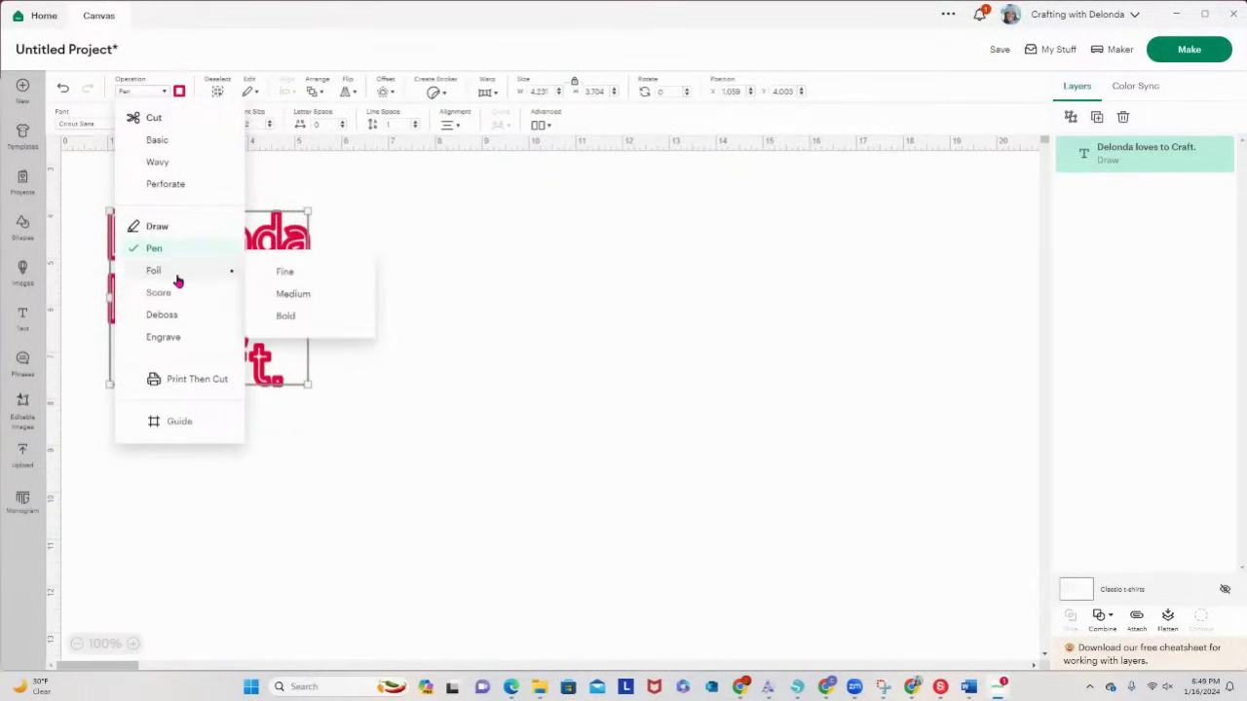
pyautogui.click(308, 279)
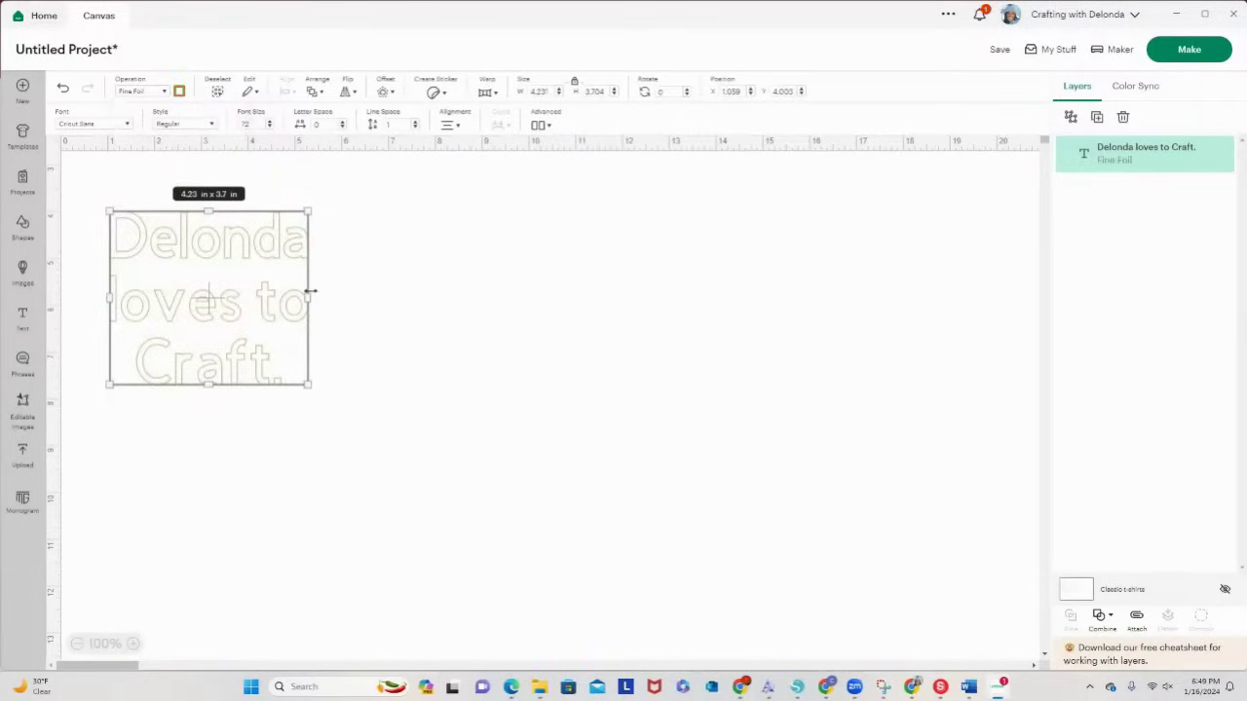
pyautogui.click(161, 92)
pyautogui.click(176, 294)
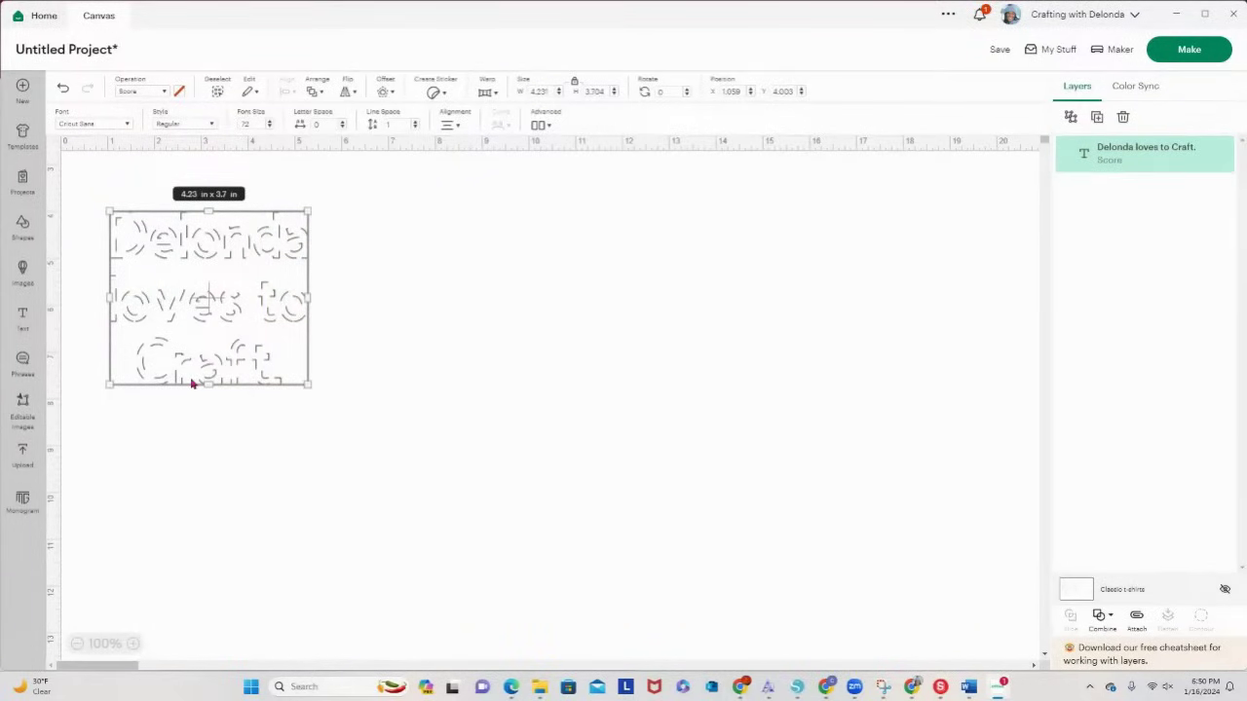
# Step: Try the Deboss and Engrave operations on the three-line text
pyautogui.click(166, 92)
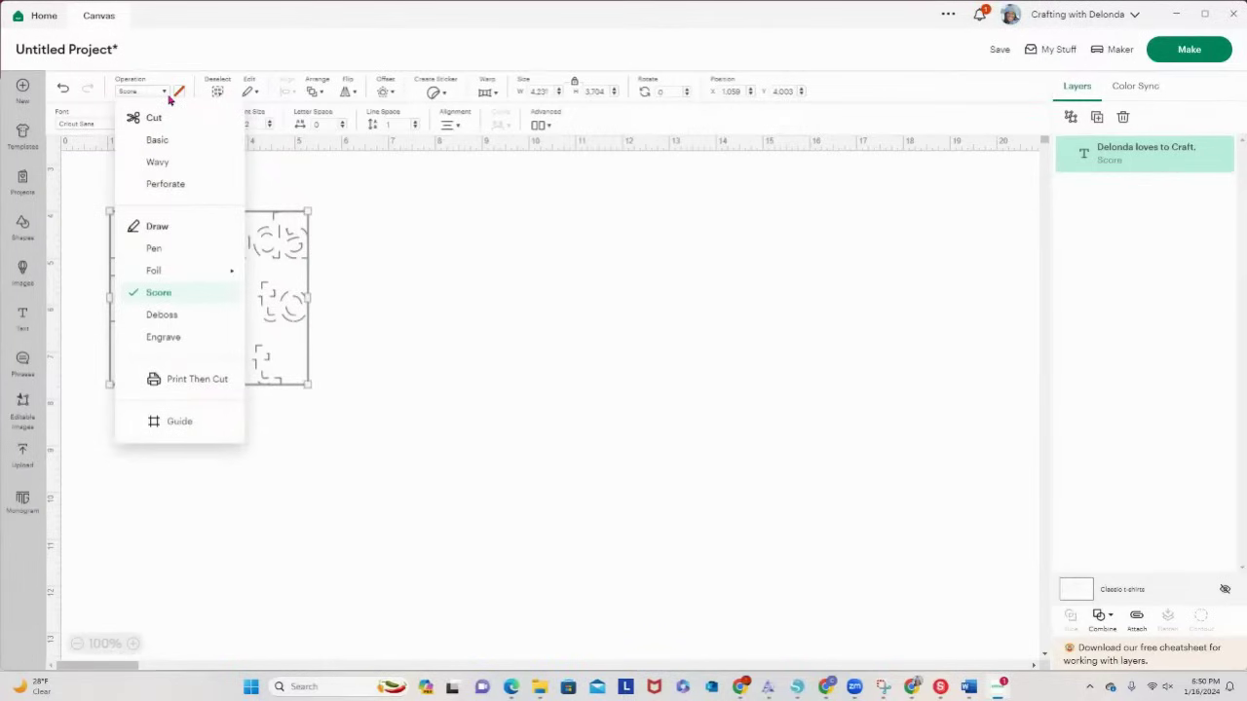
pyautogui.click(163, 316)
pyautogui.click(166, 92)
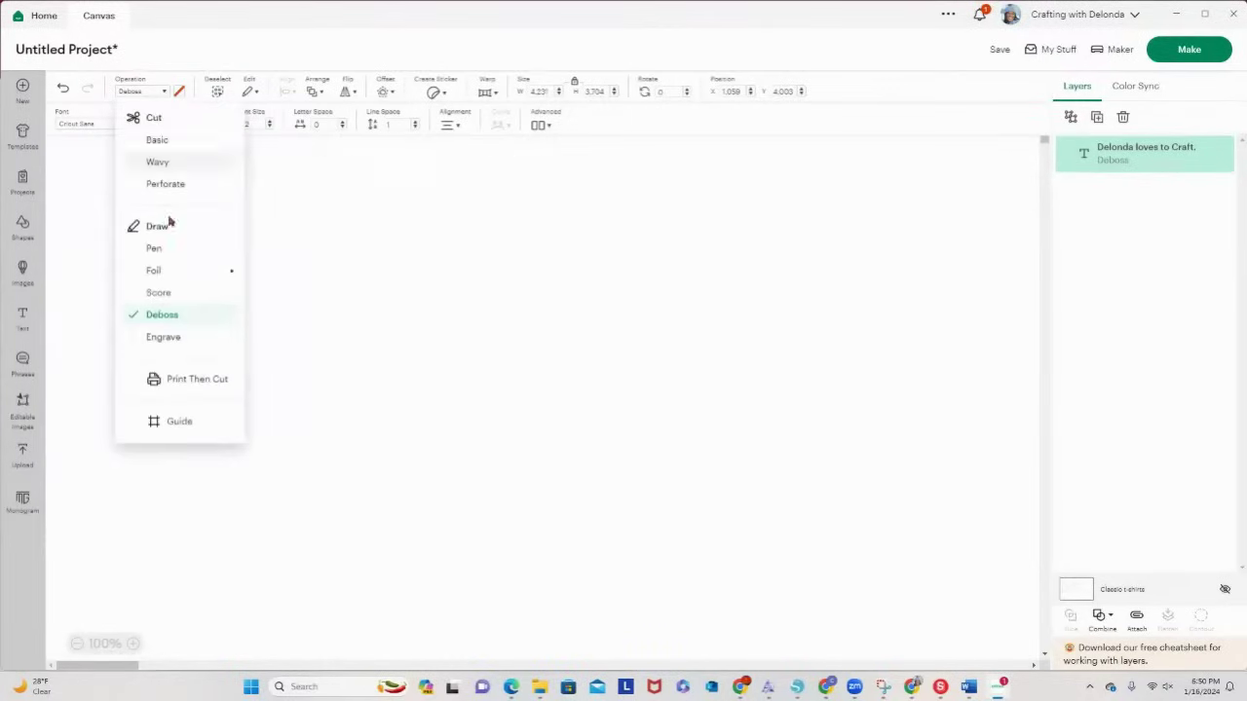
pyautogui.click(160, 339)
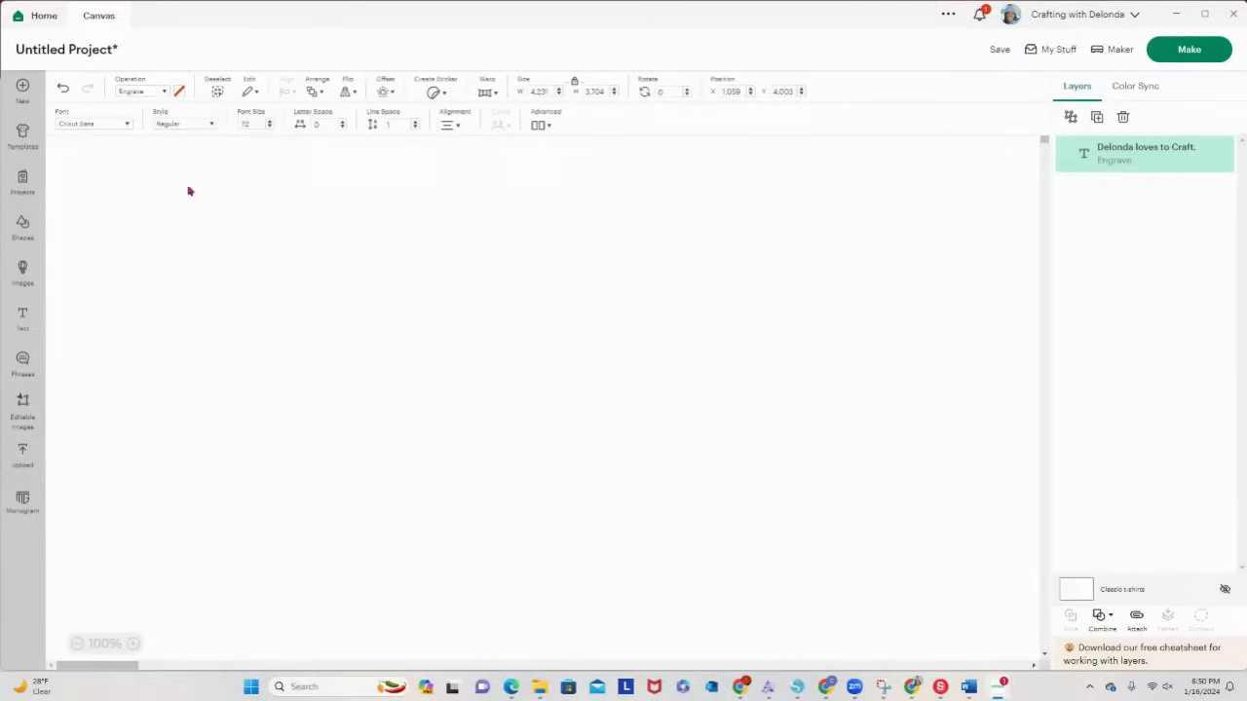
# Step: Set the three-line text to Print Then Cut and move it to about X 7.28, Y 5.13 on the canvas
pyautogui.click(165, 92)
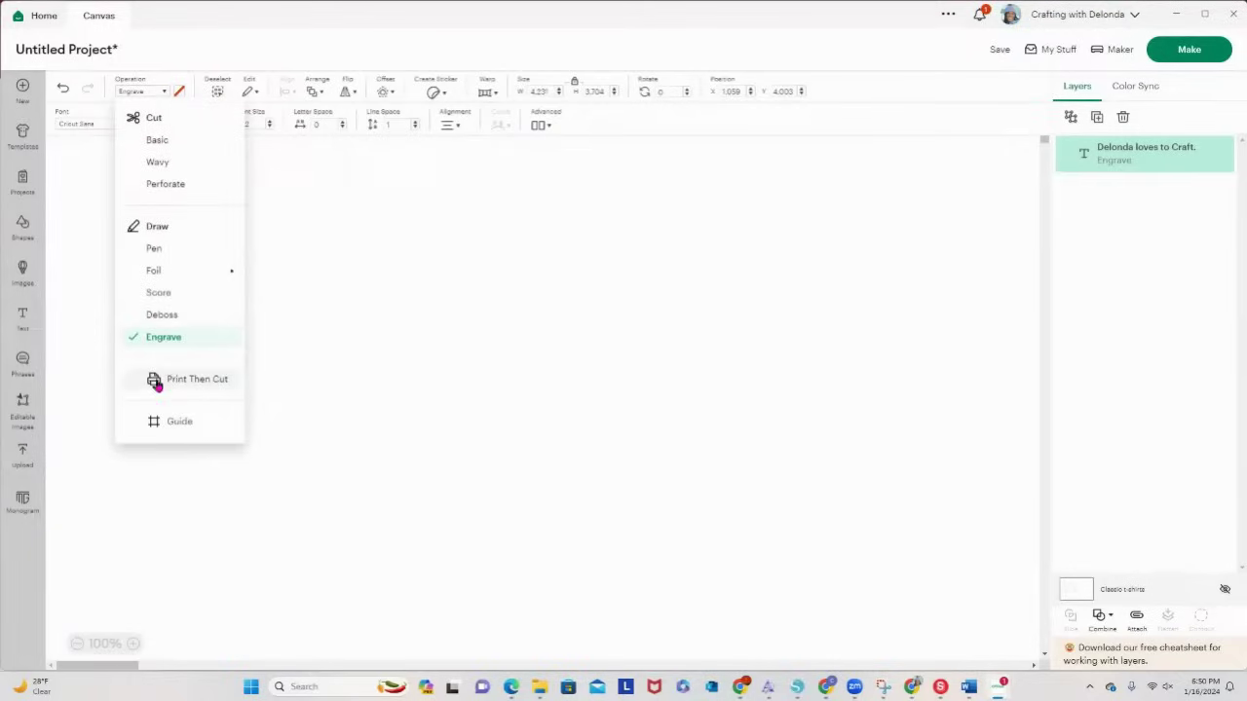
pyautogui.click(159, 381)
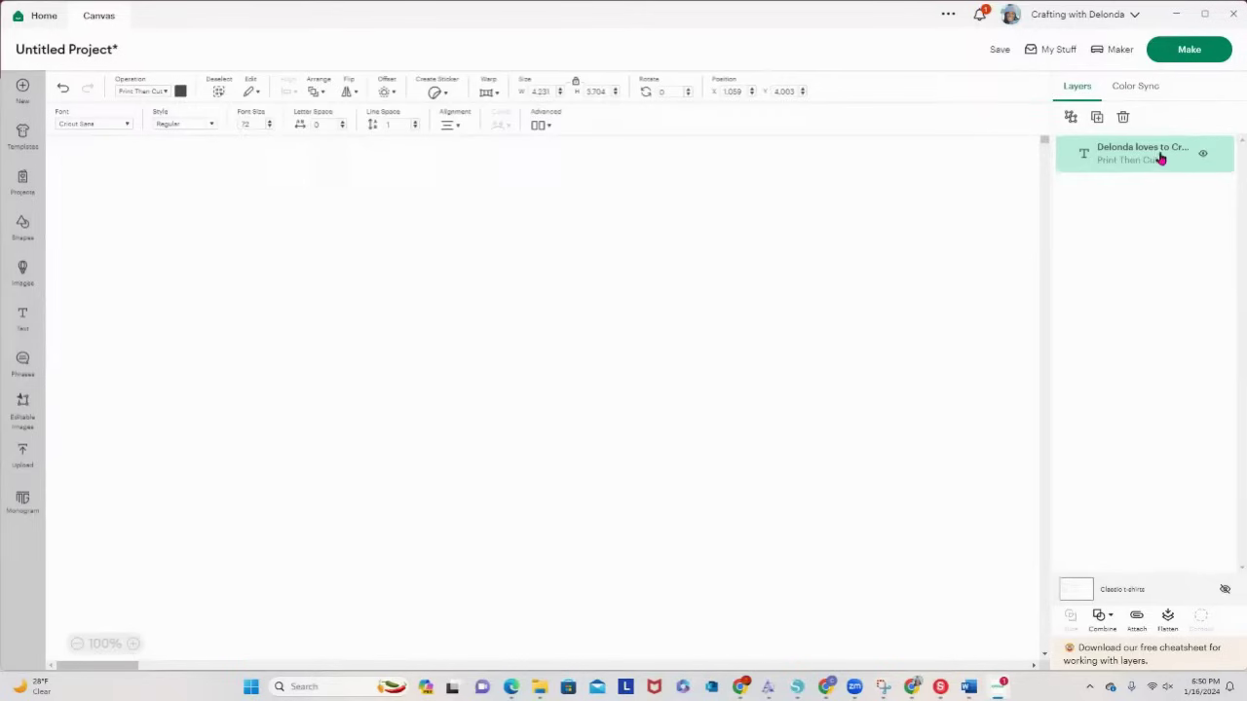
pyautogui.moveTo(196, 307); pyautogui.dragTo(490, 361)
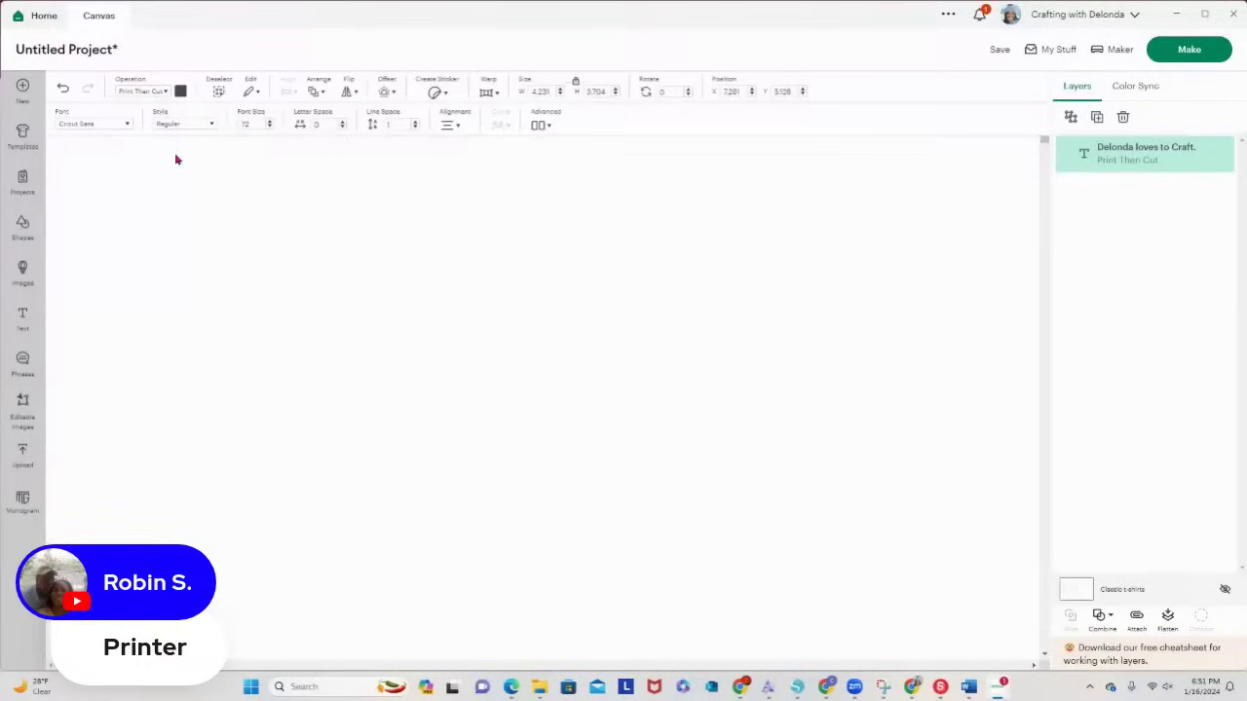
pyautogui.click(905, 692)
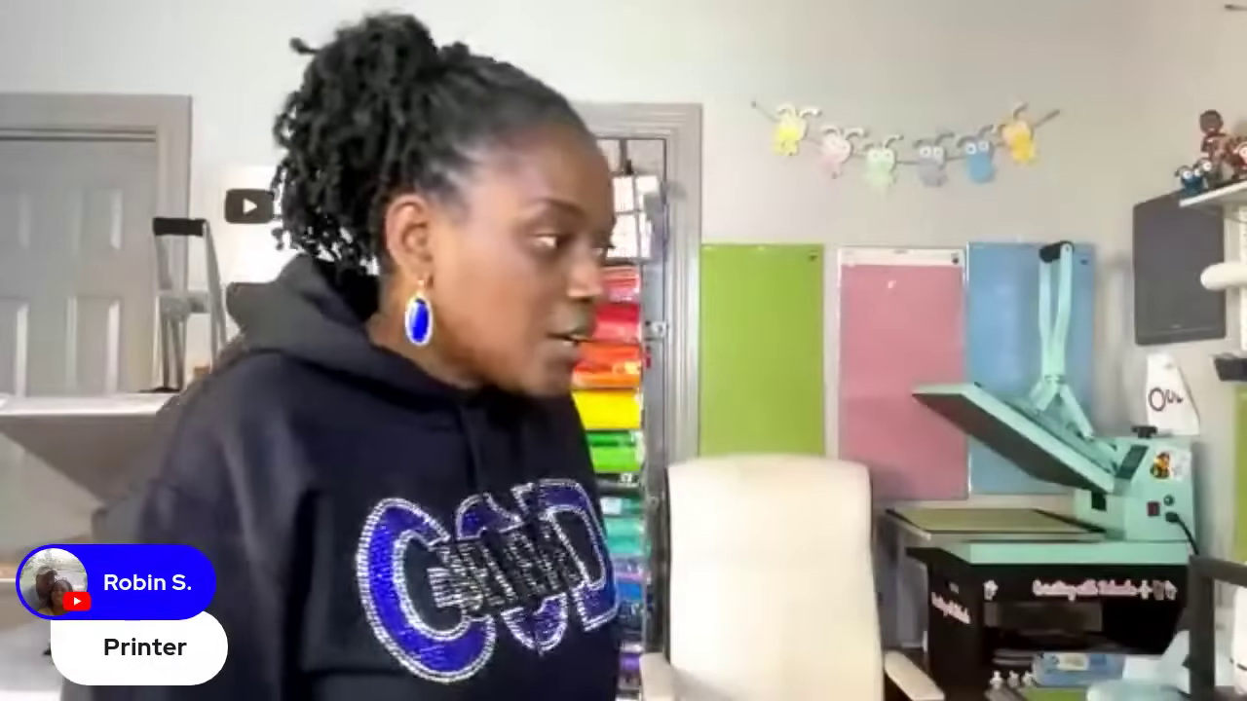
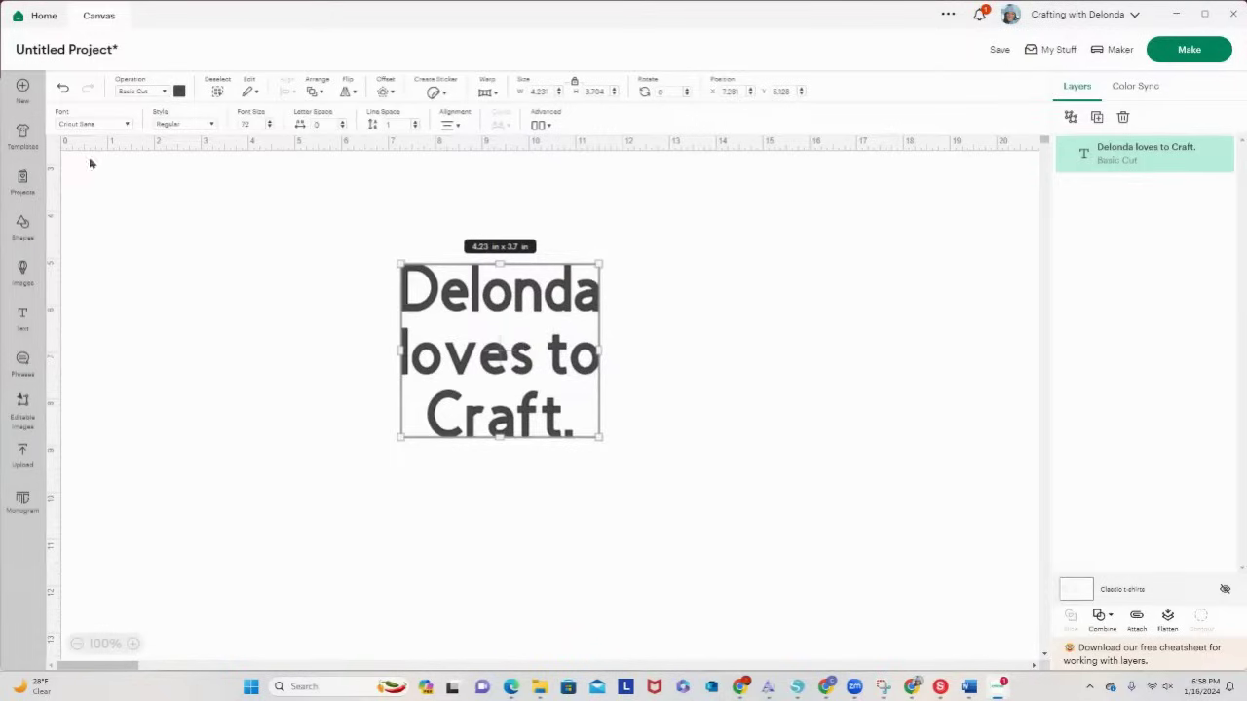
pyautogui.click(94, 124)
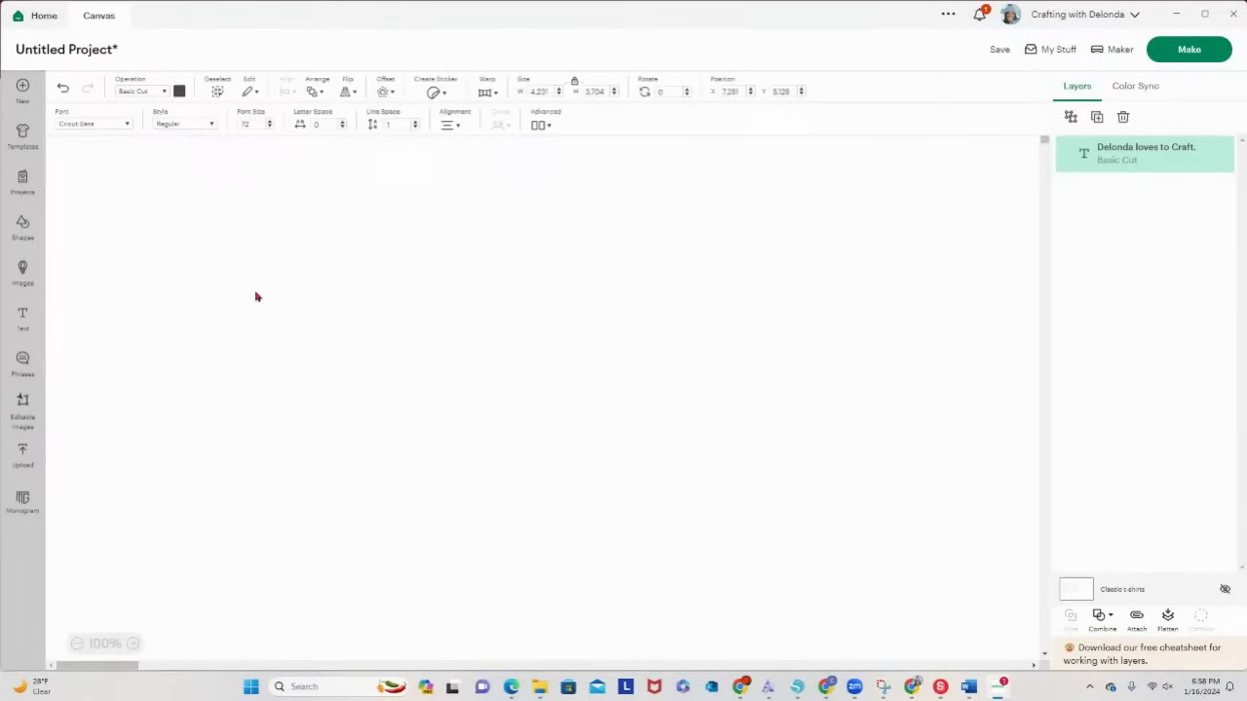
pyautogui.click(129, 125)
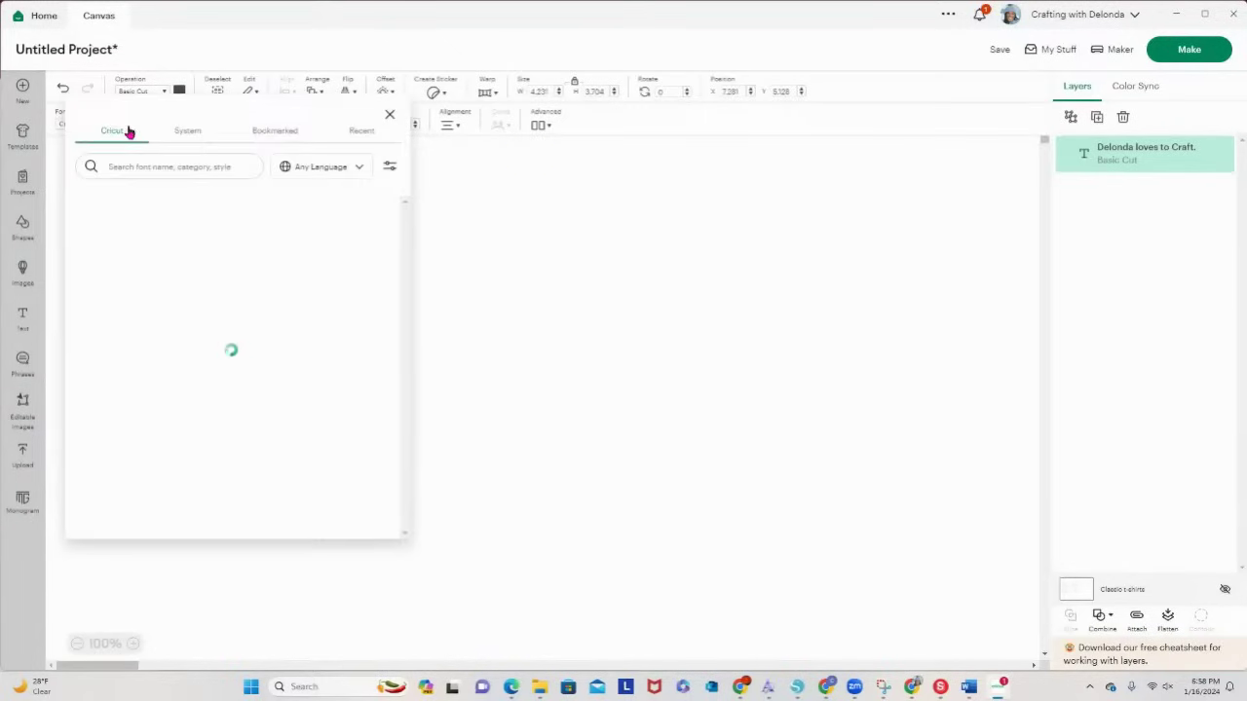
pyautogui.click(477, 249)
# Step: Move the three-line text toward the canvas's 14-inch mark and enlarge it to about 8.4 × 7.35 in
pyautogui.moveTo(456, 341); pyautogui.dragTo(776, 303)
pyautogui.click(799, 352)
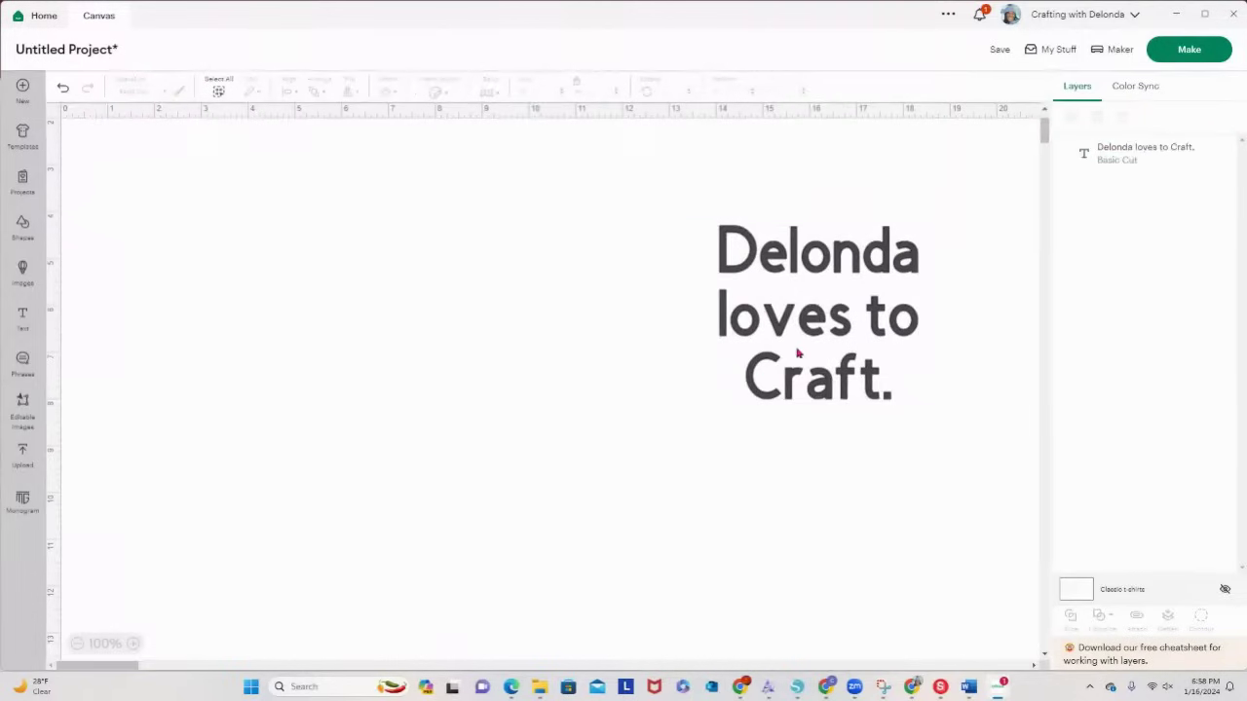
pyautogui.click(784, 365)
pyautogui.moveTo(719, 398); pyautogui.dragTo(523, 542)
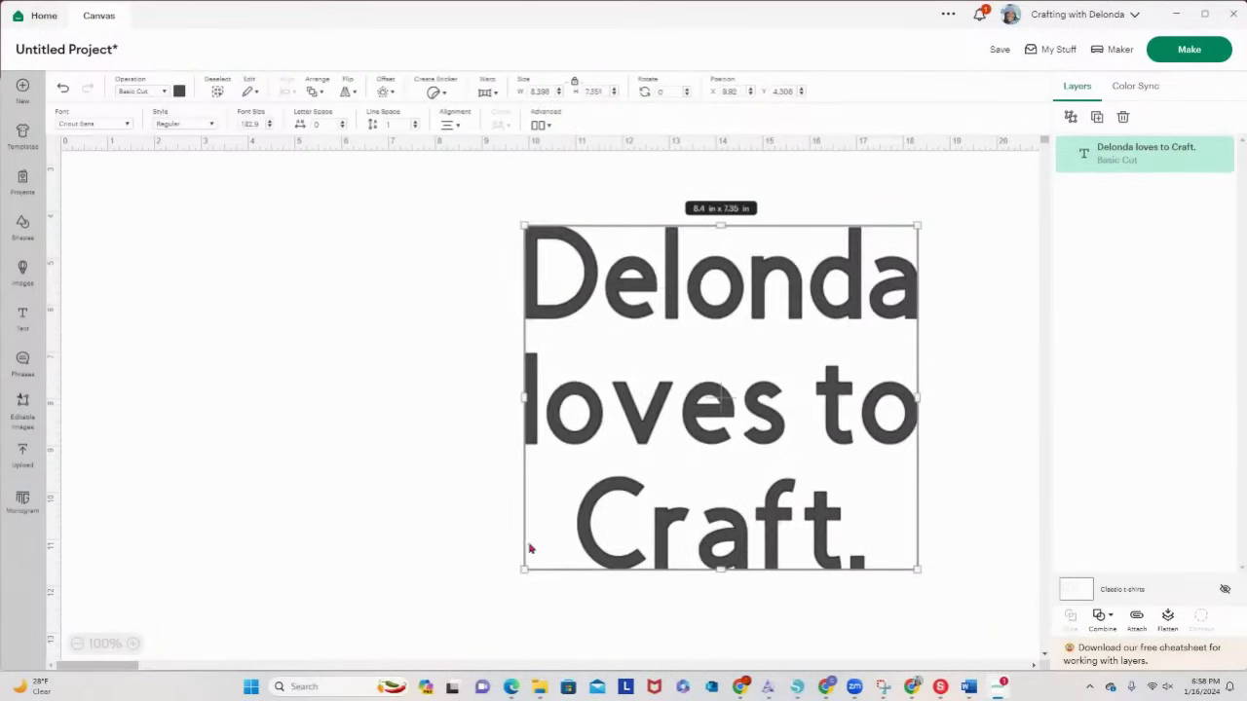
# Step: Filter the Cricut fonts by the New and Decorative categories
pyautogui.click(127, 124)
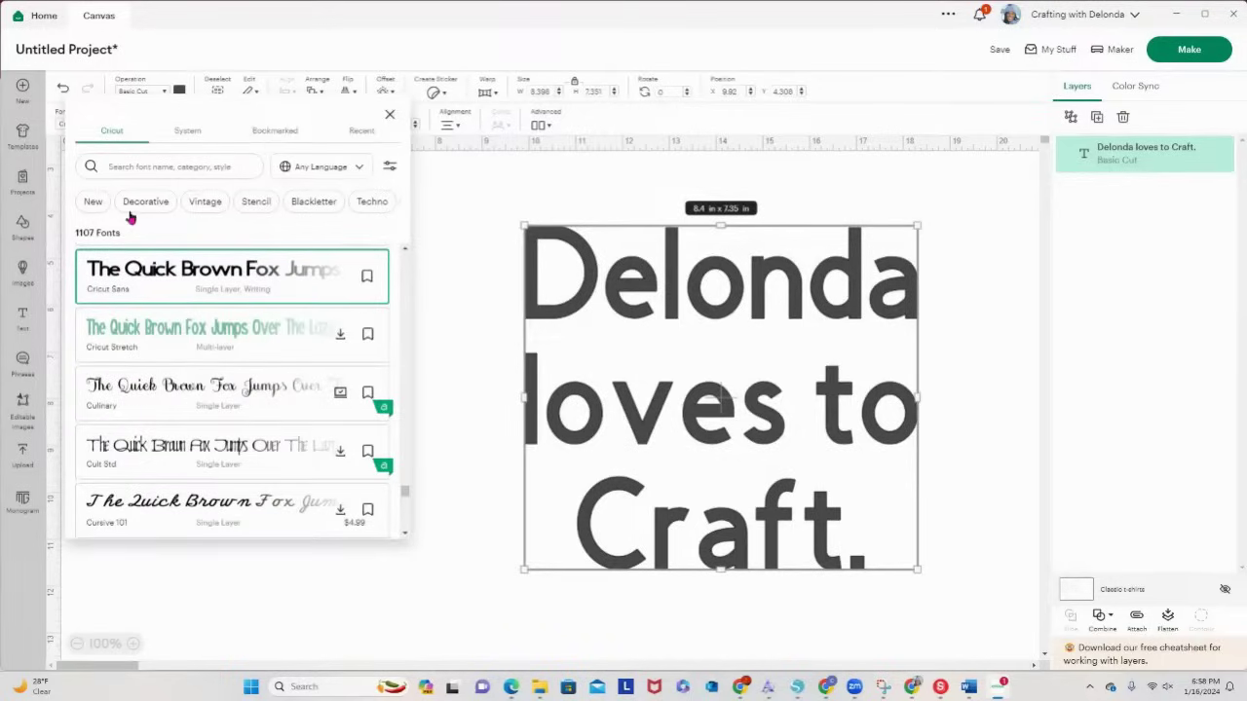
pyautogui.click(92, 205)
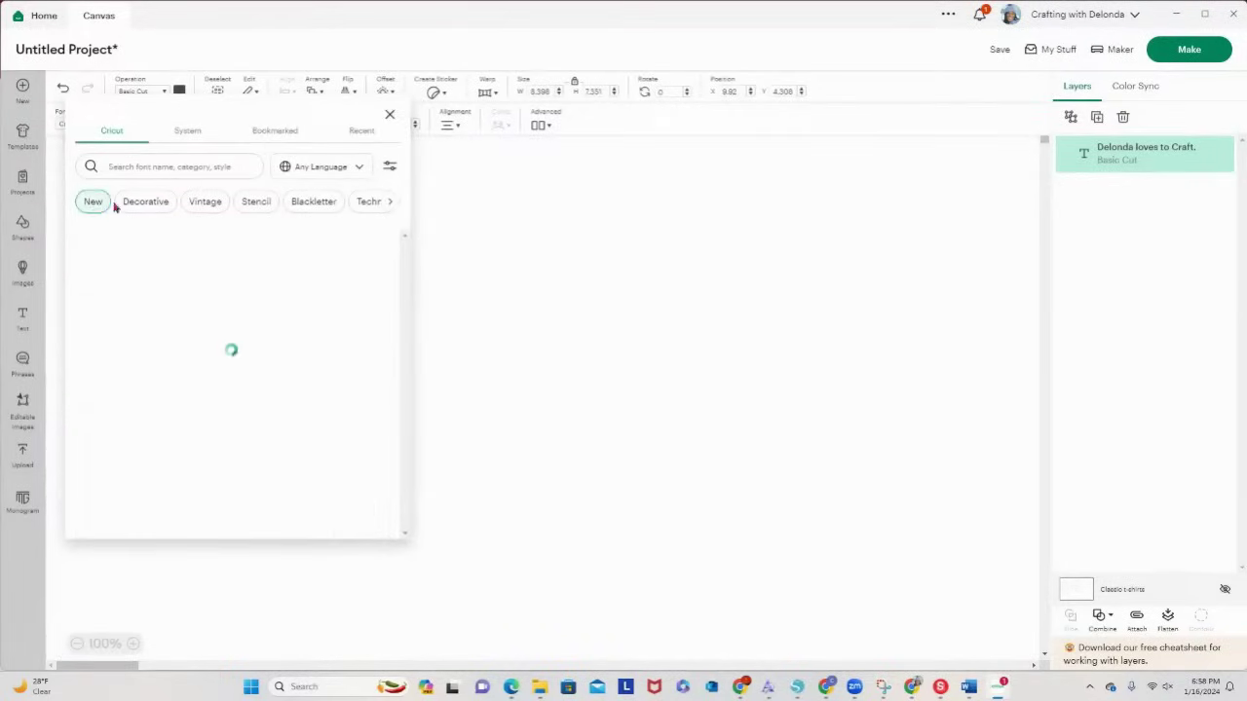
pyautogui.click(138, 208)
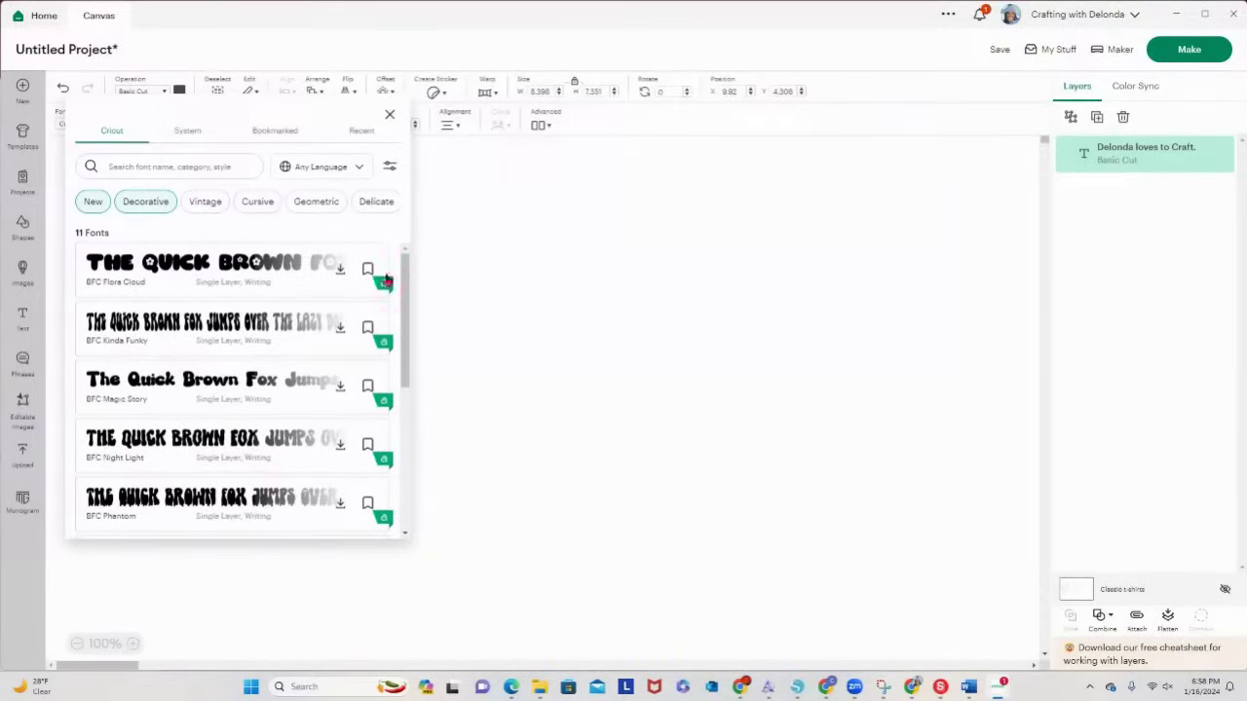
pyautogui.click(390, 170)
pyautogui.click(389, 169)
# Step: Move the enlarged text to about X 11.75, Y 3.77 on the canvas
pyautogui.click(666, 243)
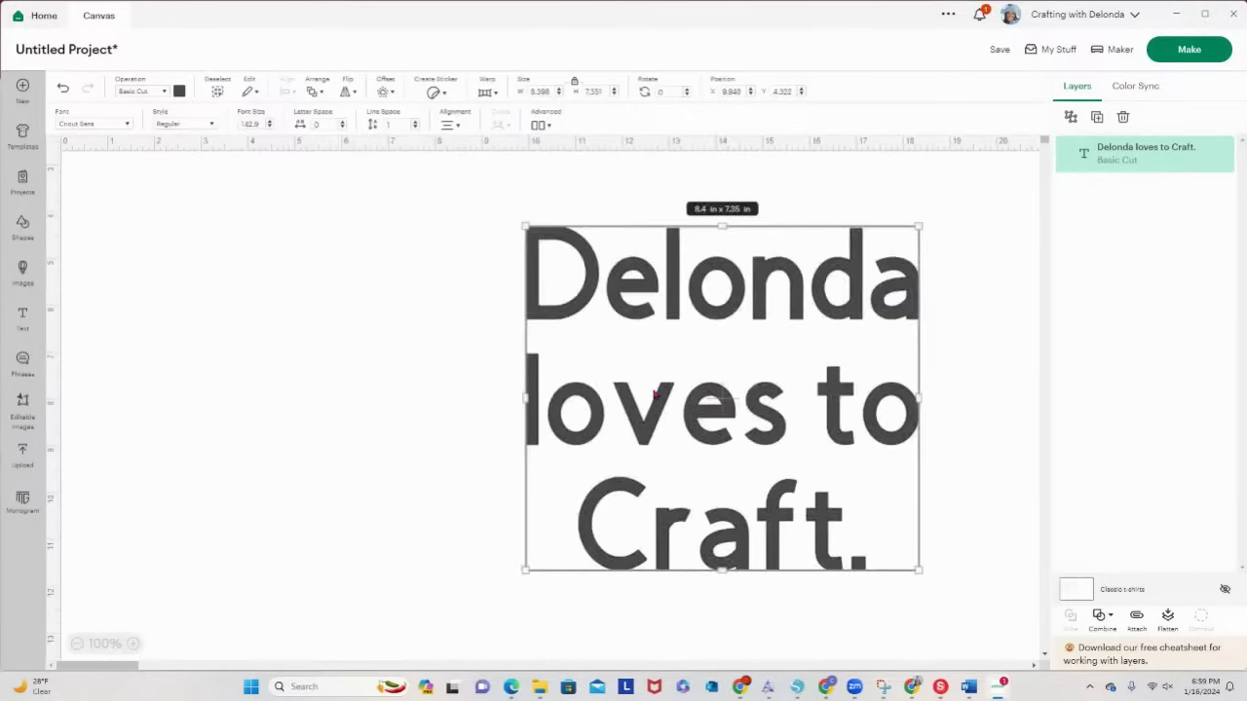
pyautogui.moveTo(670, 394); pyautogui.dragTo(754, 369)
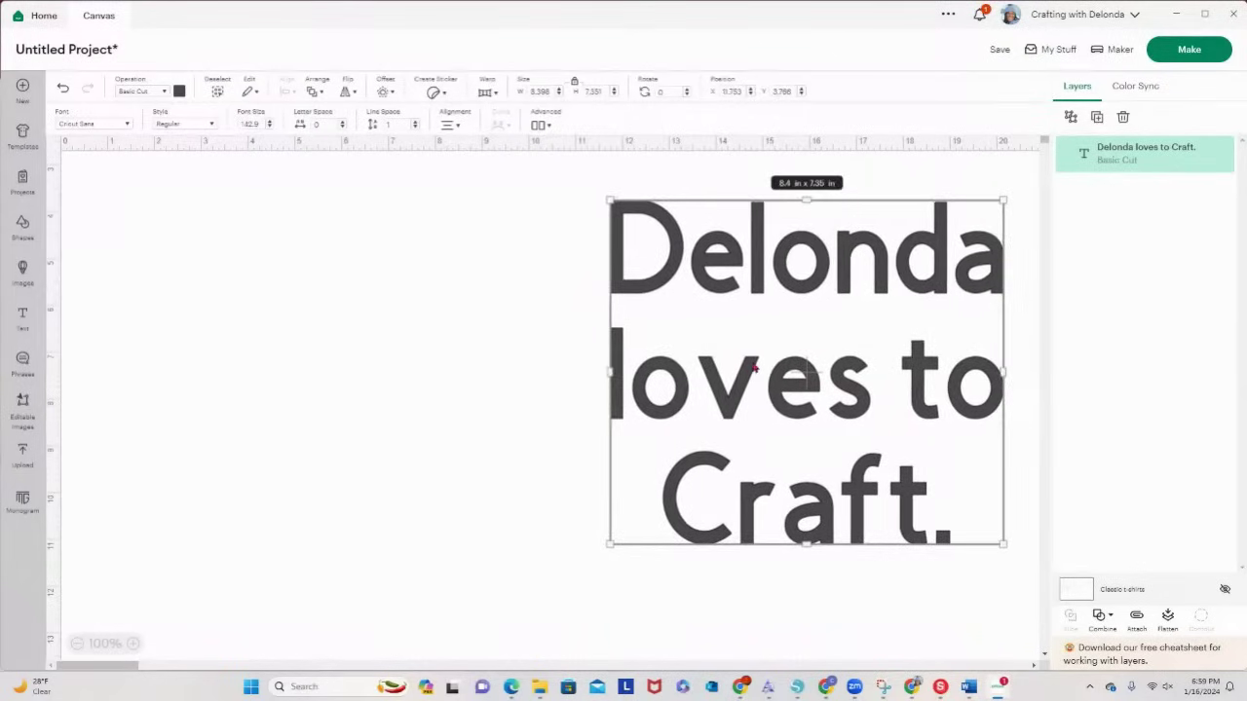
# Step: Remove the Decorative and New categories from the Cricut font list and open the font filter options
pyautogui.click(123, 124)
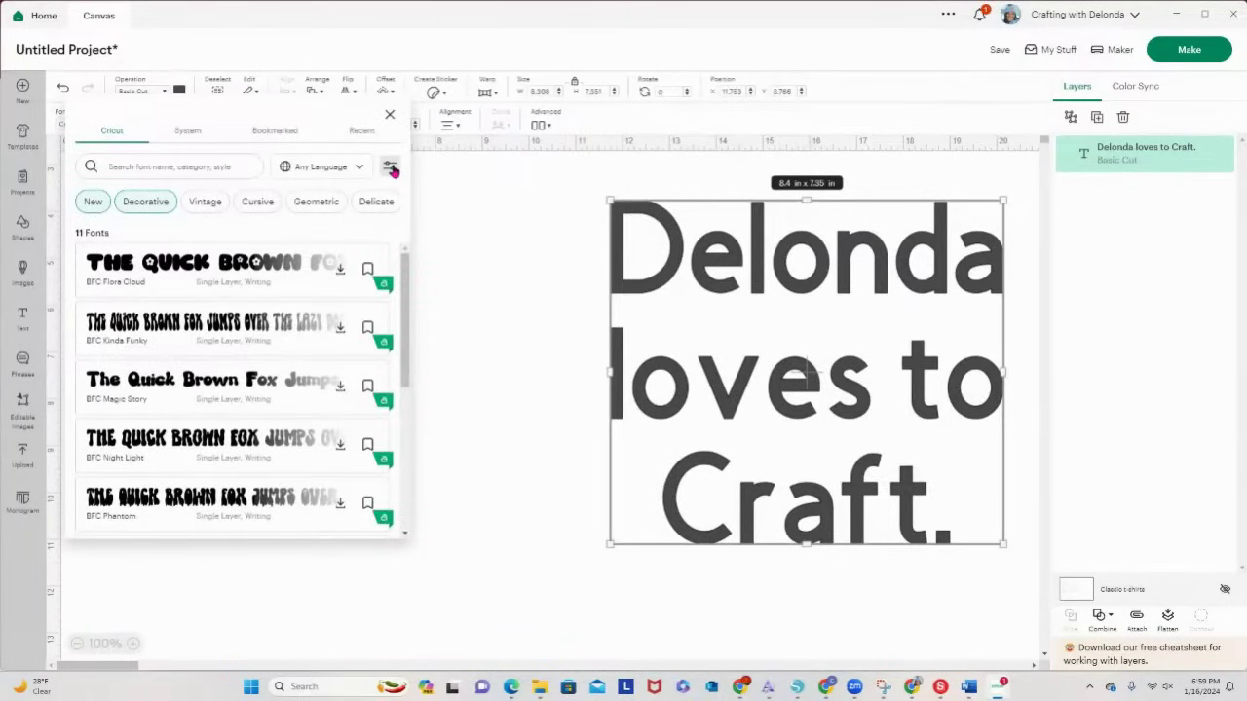
pyautogui.click(391, 169)
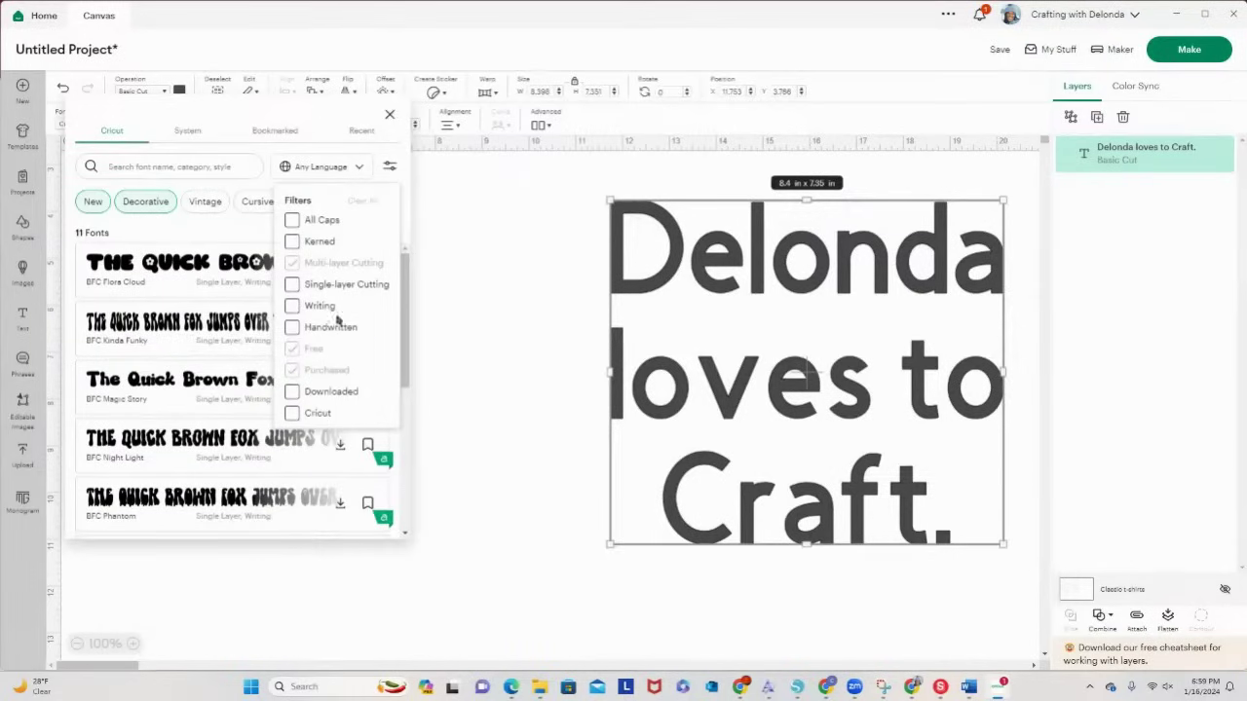
pyautogui.click(153, 207)
pyautogui.click(86, 208)
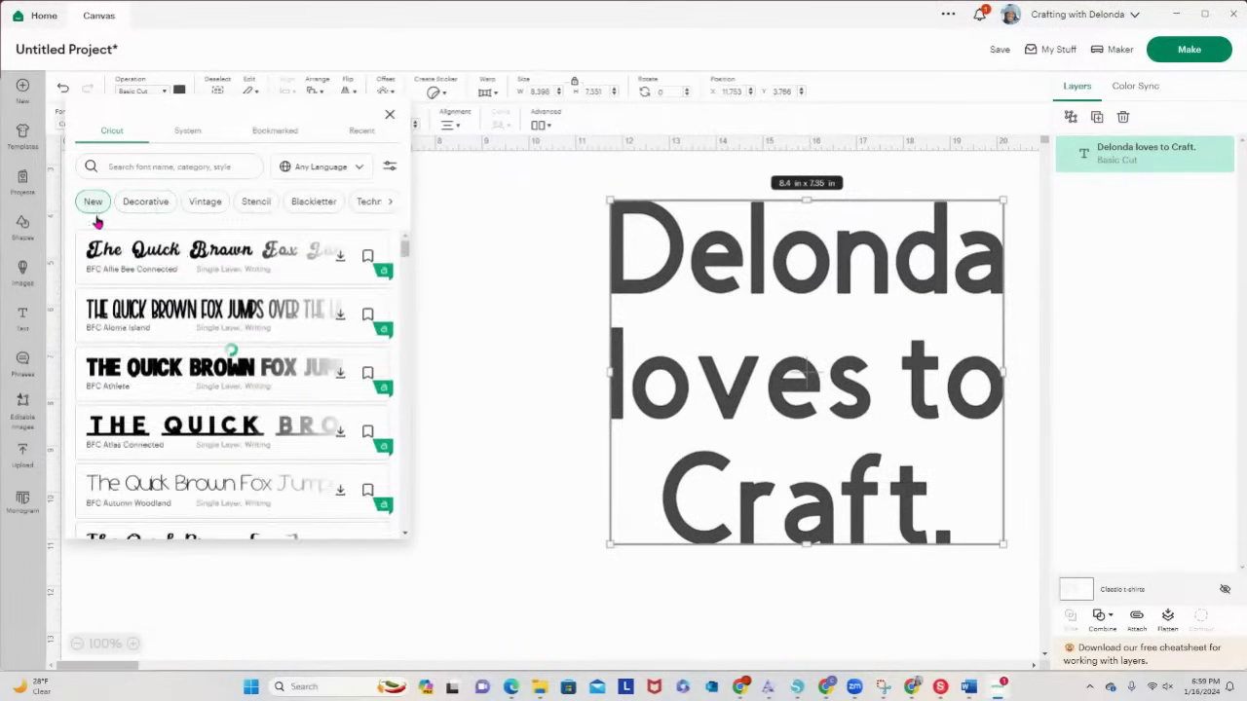
pyautogui.click(391, 168)
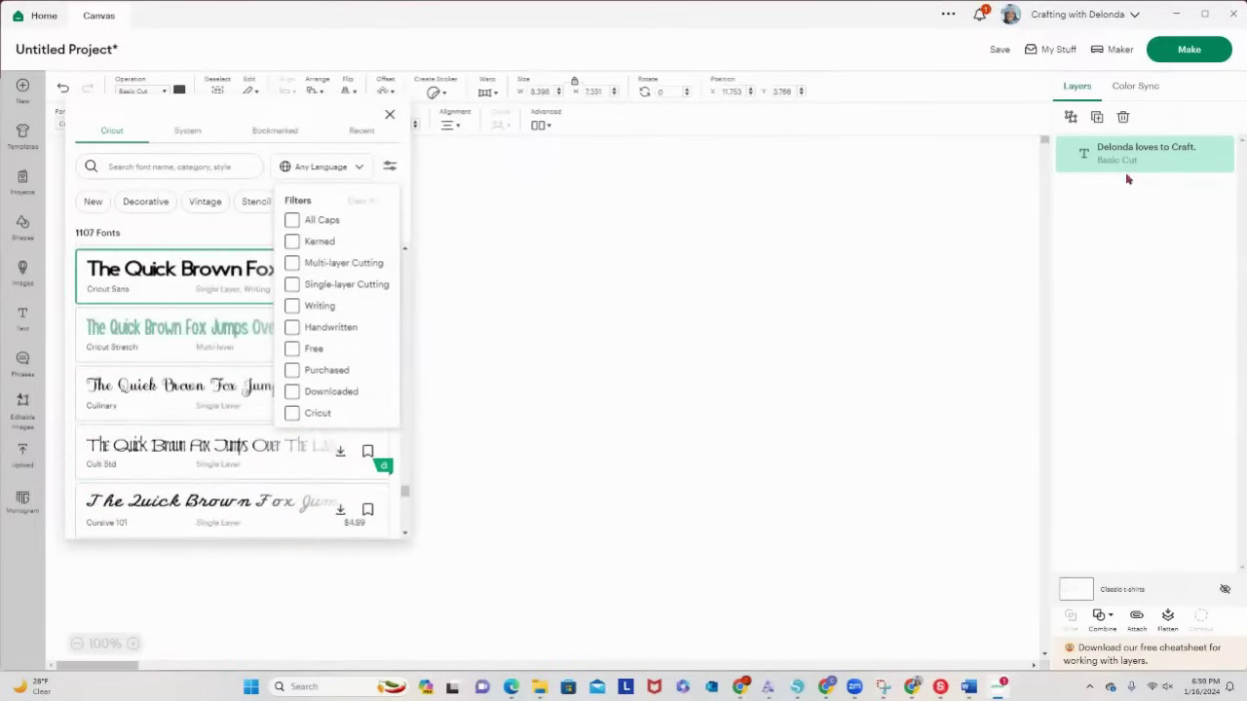
# Step: Filter the Cricut font list to Free fonts for the selected text and browse the matching fonts
pyautogui.click(1139, 151)
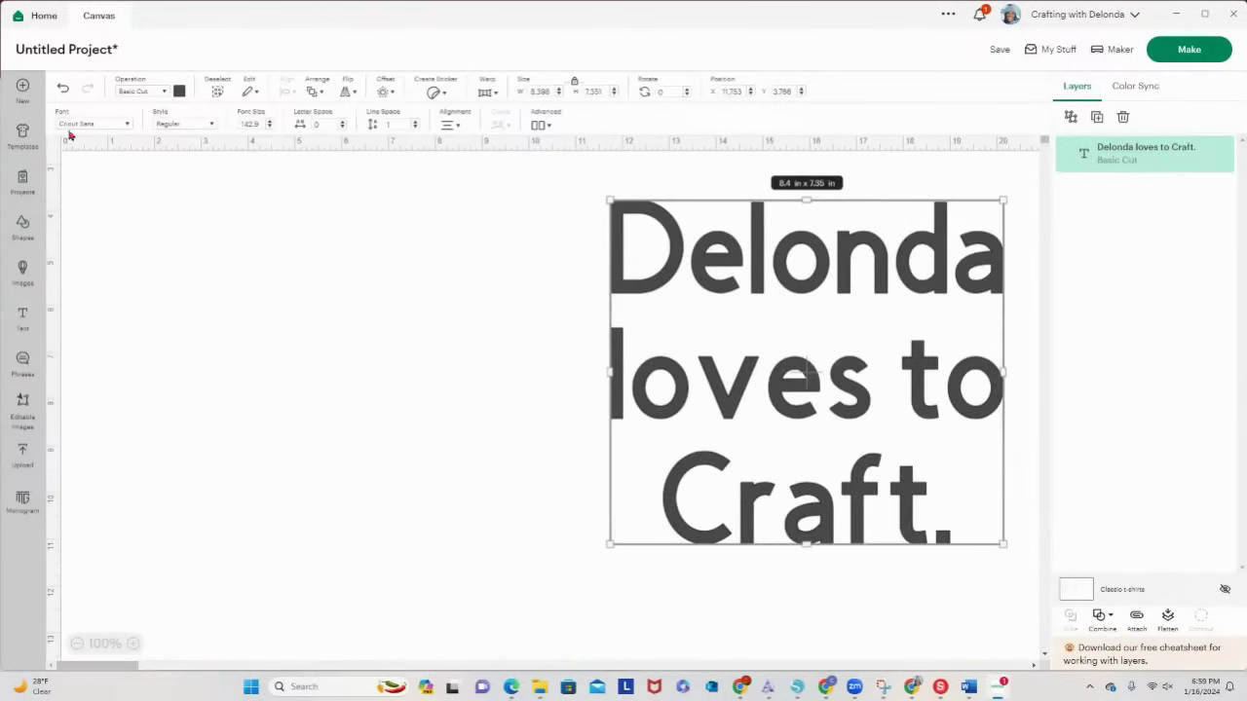
pyautogui.click(127, 127)
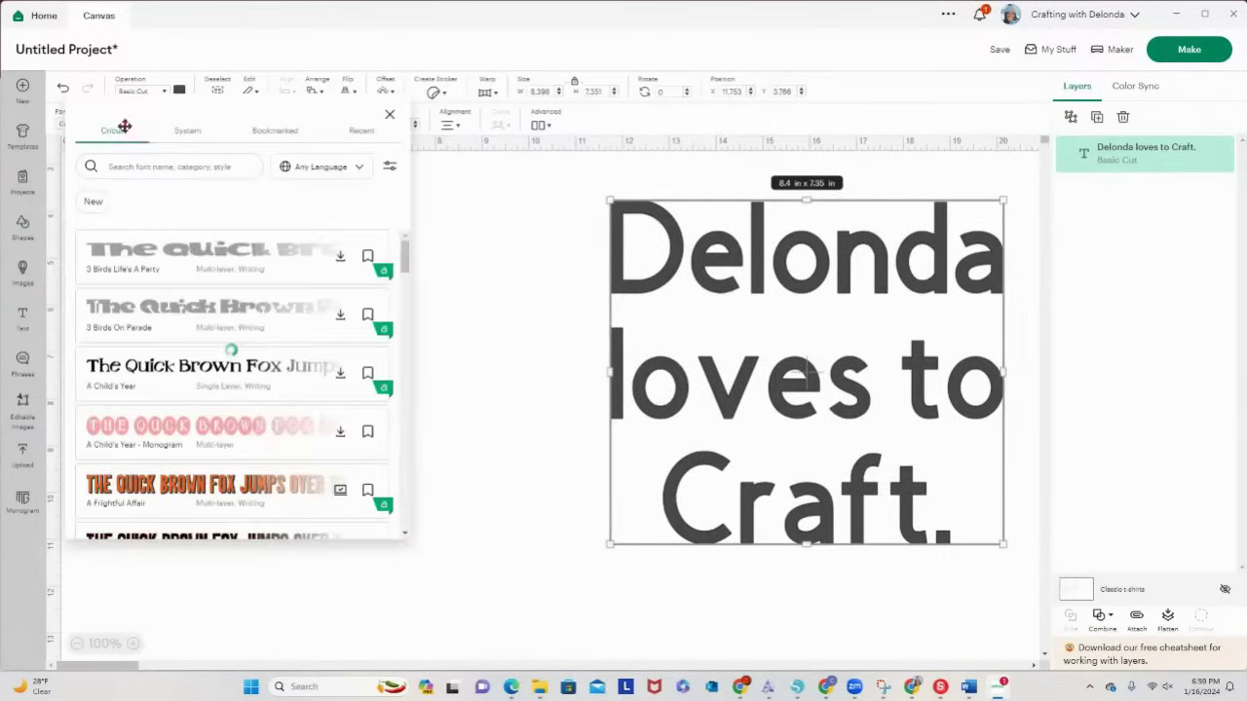
pyautogui.click(390, 169)
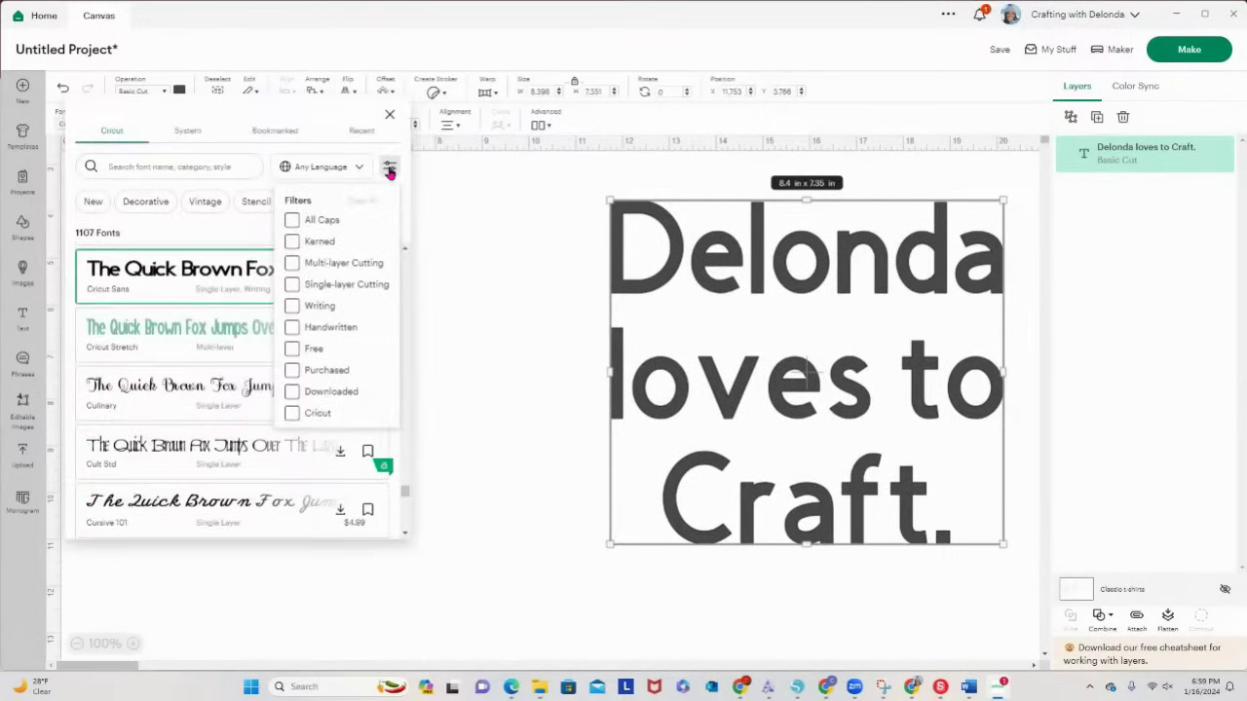
pyautogui.click(291, 348)
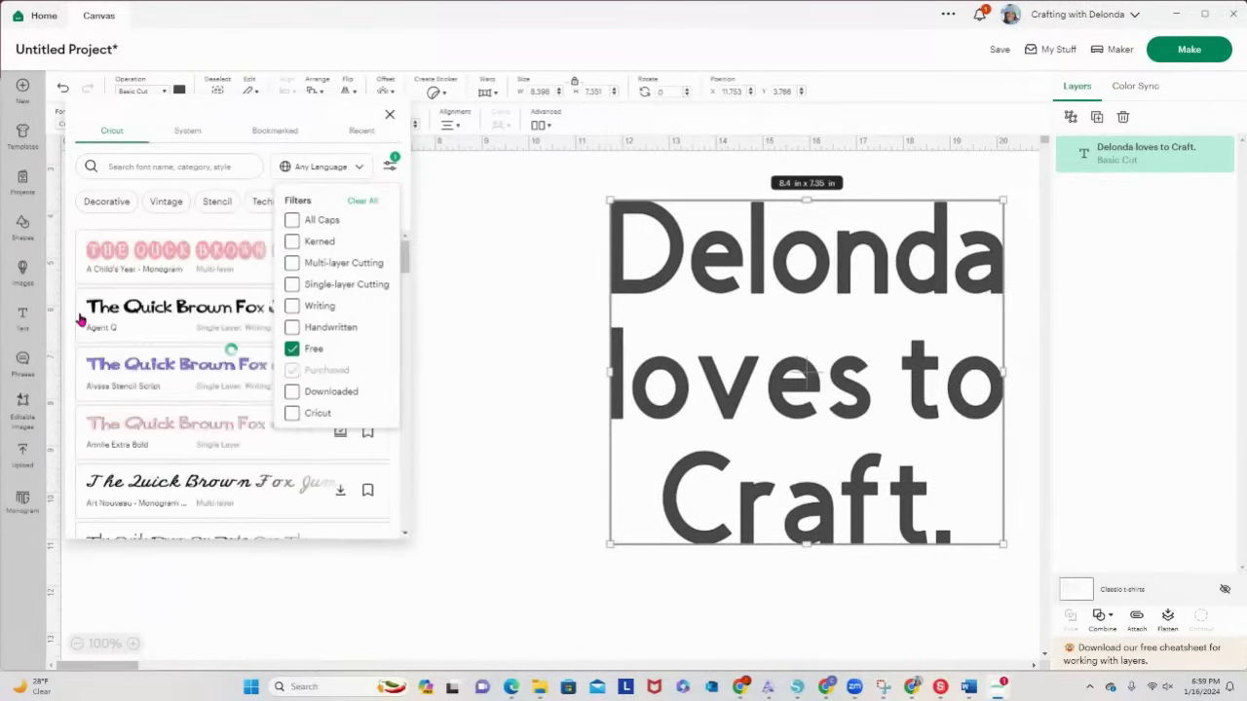
pyautogui.scroll(-5, 185, 295)
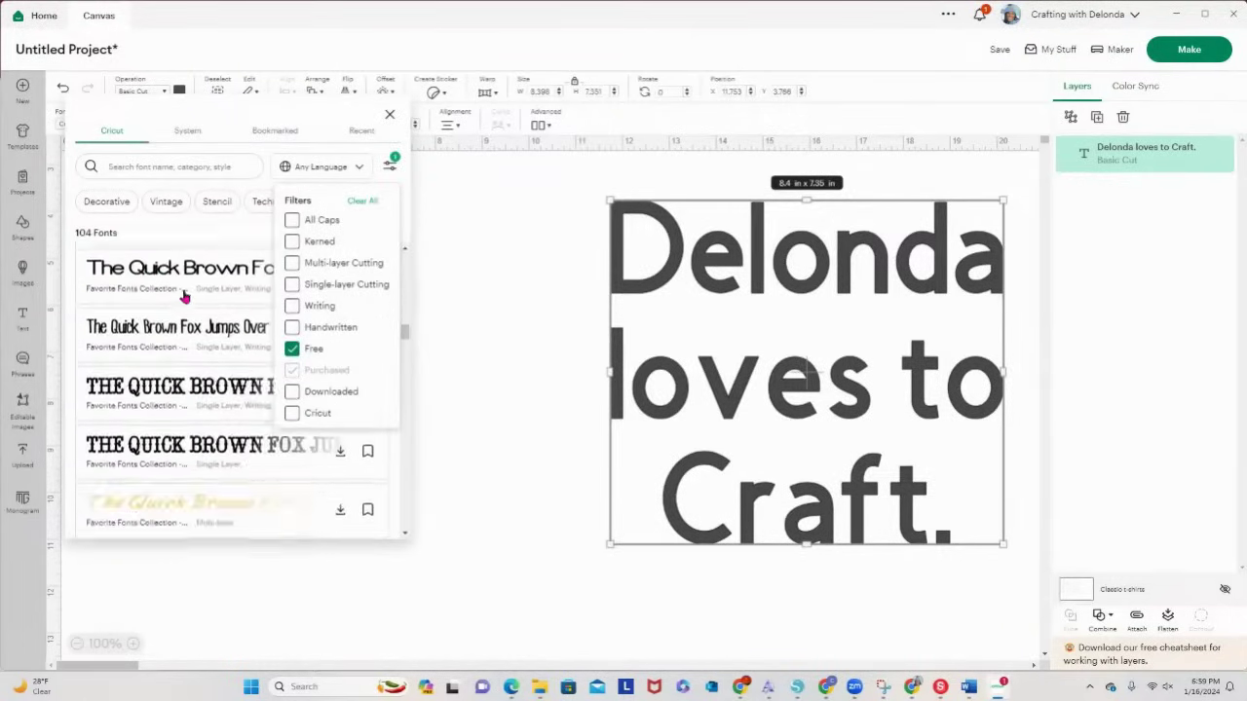
pyautogui.scroll(-3, 199, 432)
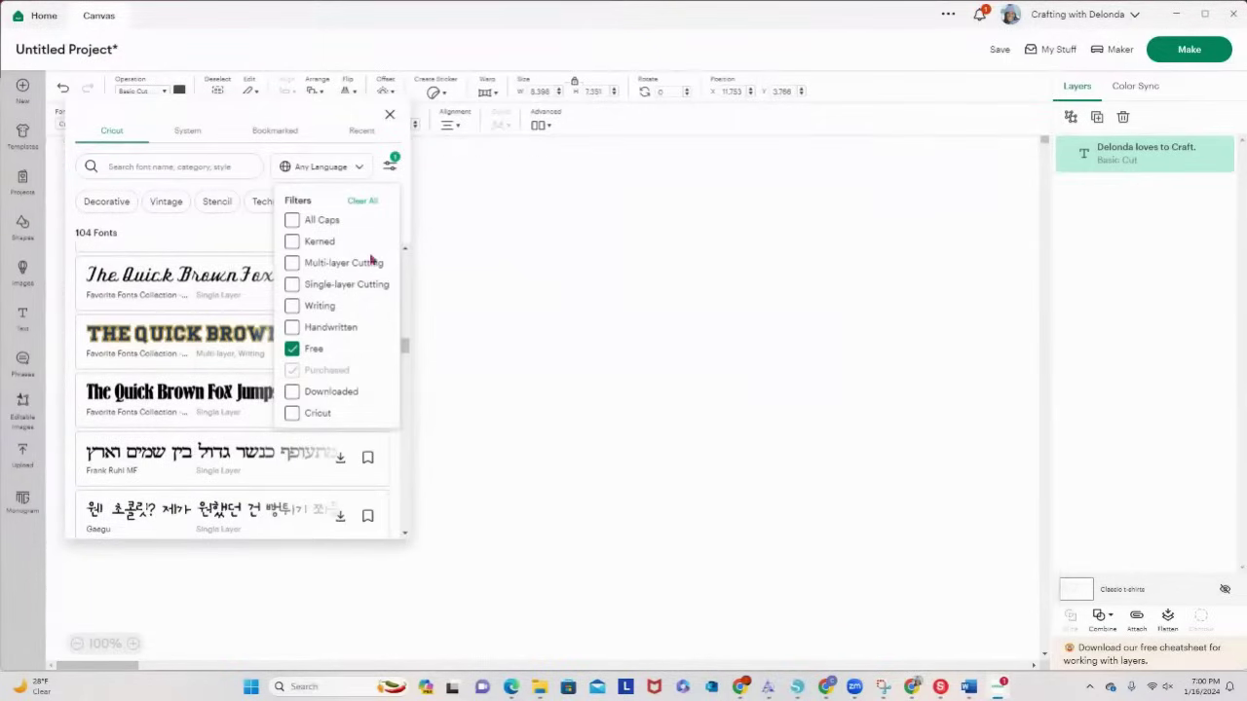
# Step: Clear the Free filter, limit the Cricut fonts to Writing, and browse the list
pyautogui.click(360, 202)
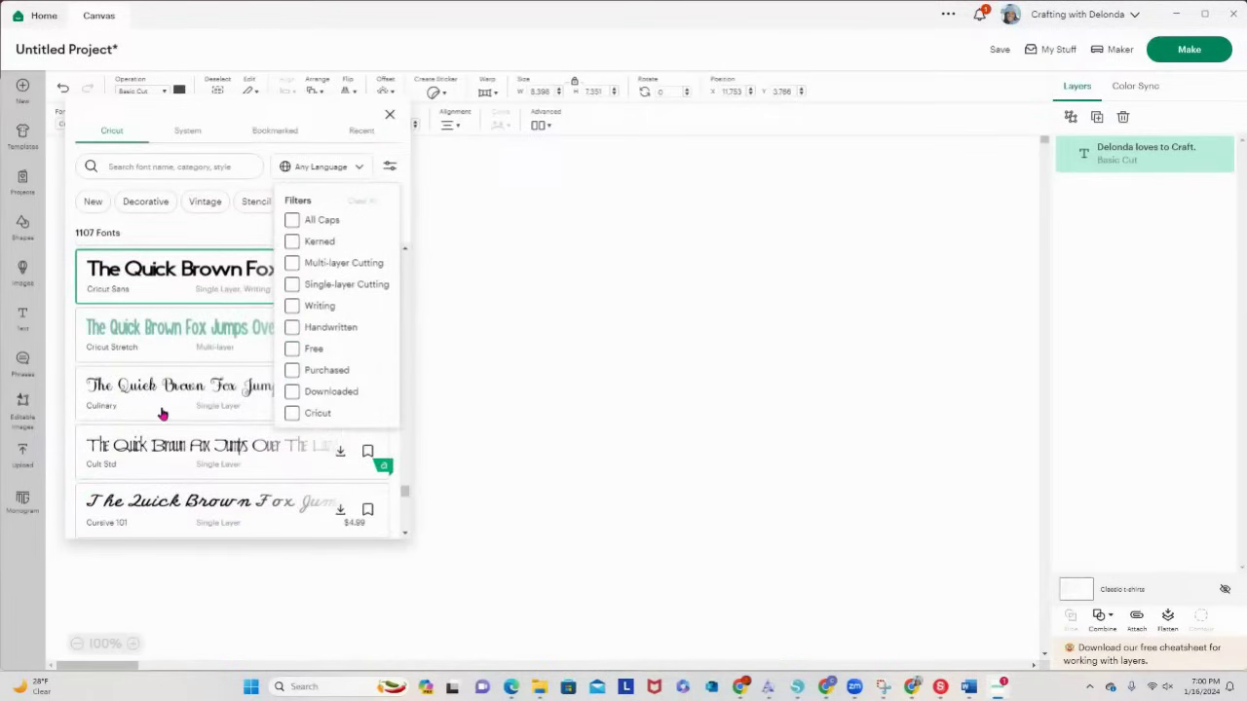
pyautogui.click(293, 308)
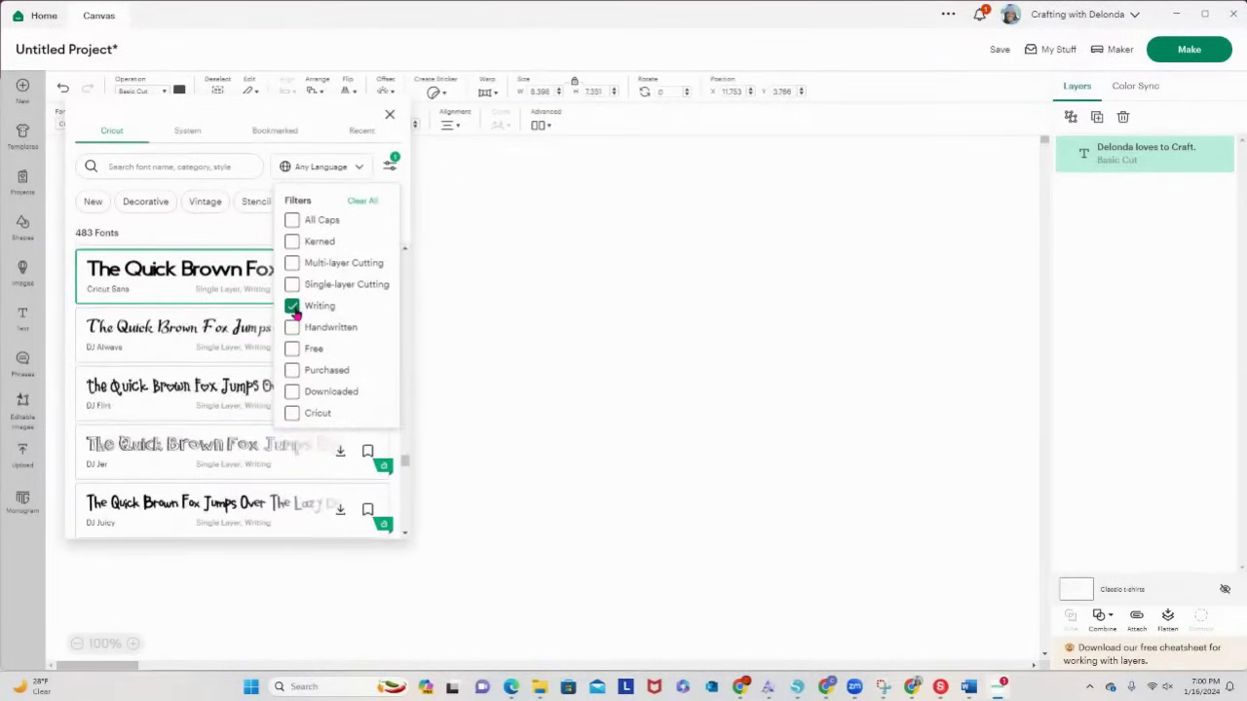
pyautogui.scroll(-3, 179, 458)
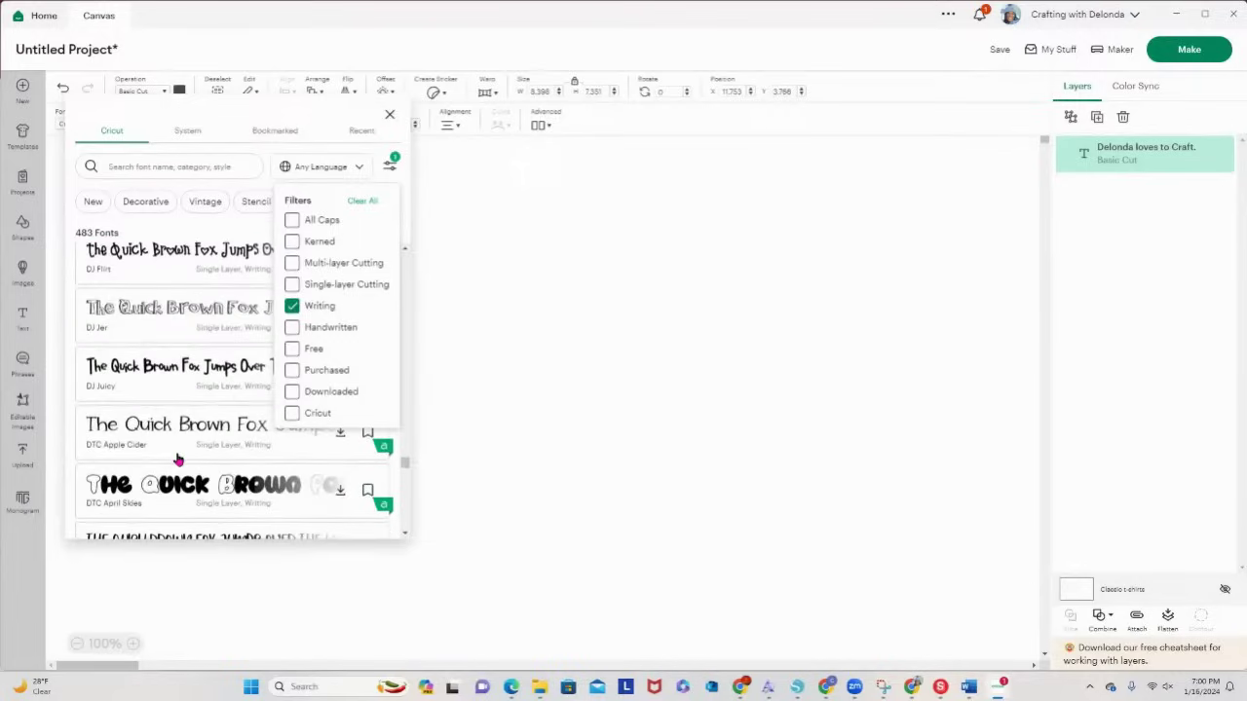
pyautogui.scroll(-3, 178, 458)
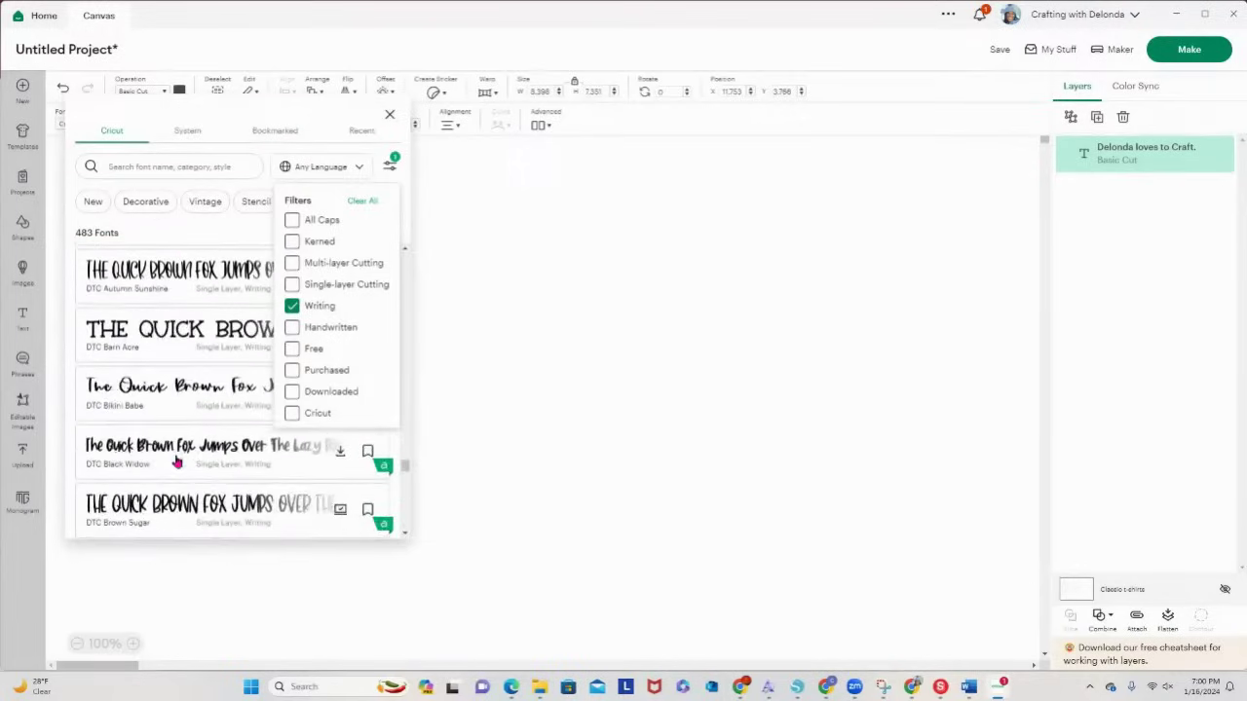
# Step: Try the DTC Autumn Sunshine, DTC Bikini Babe, DTC Brown Sugar and DTC Honey Syrup writing fonts on the text
pyautogui.click(143, 279)
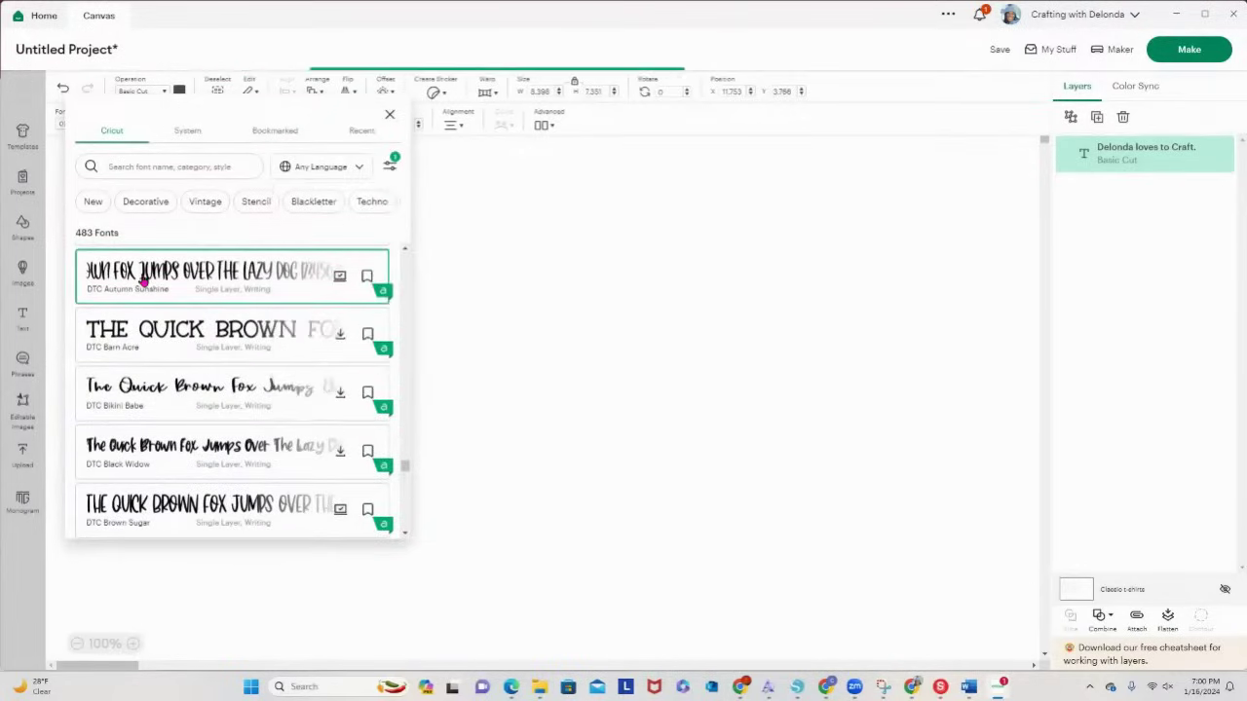
pyautogui.click(748, 314)
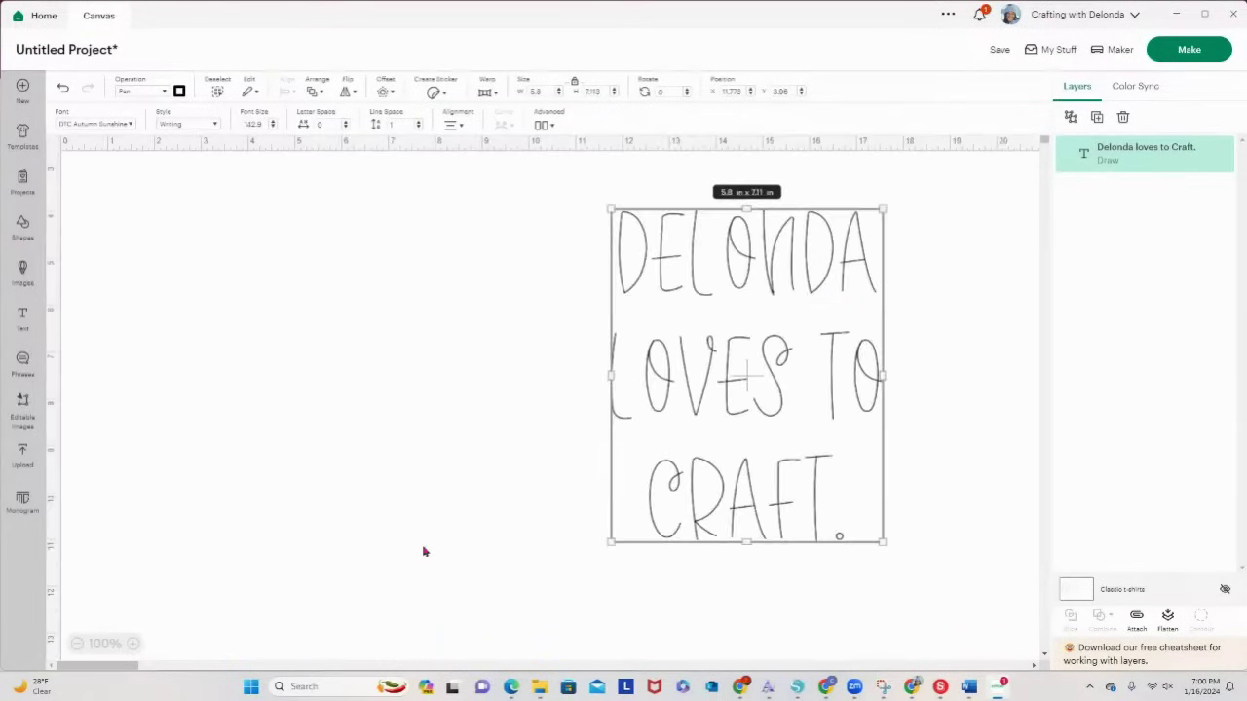
pyautogui.click(130, 124)
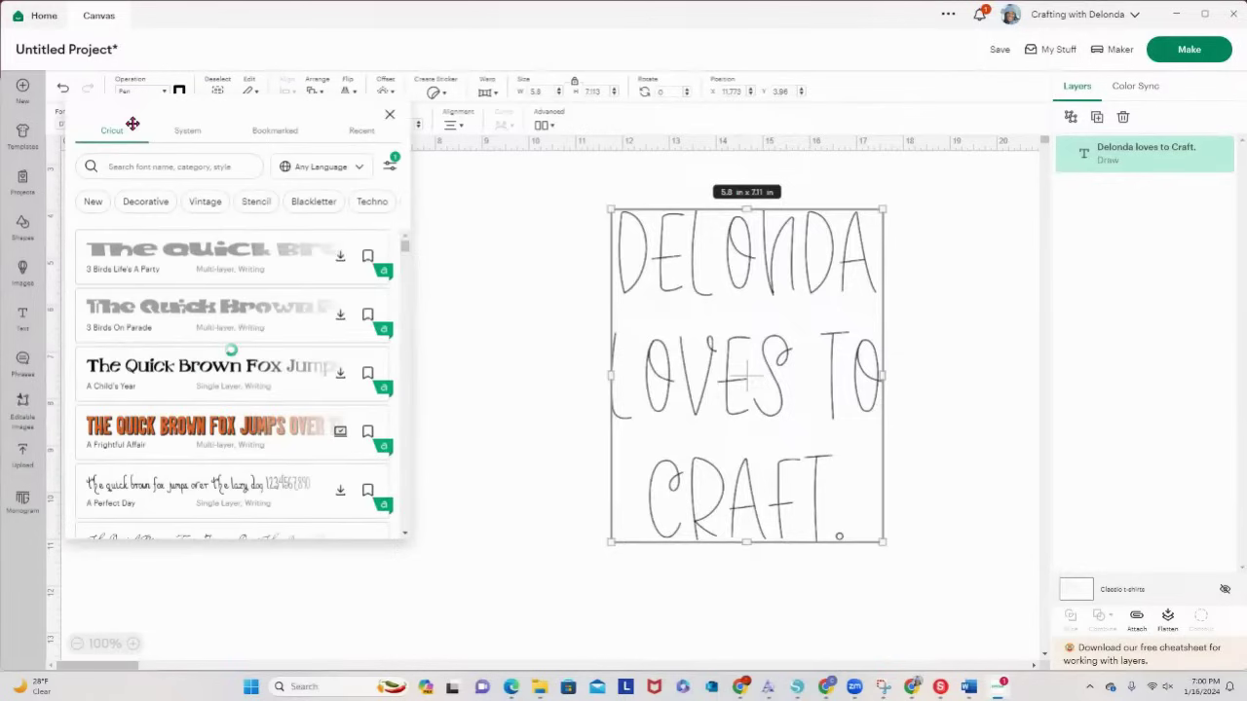
pyautogui.click(198, 405)
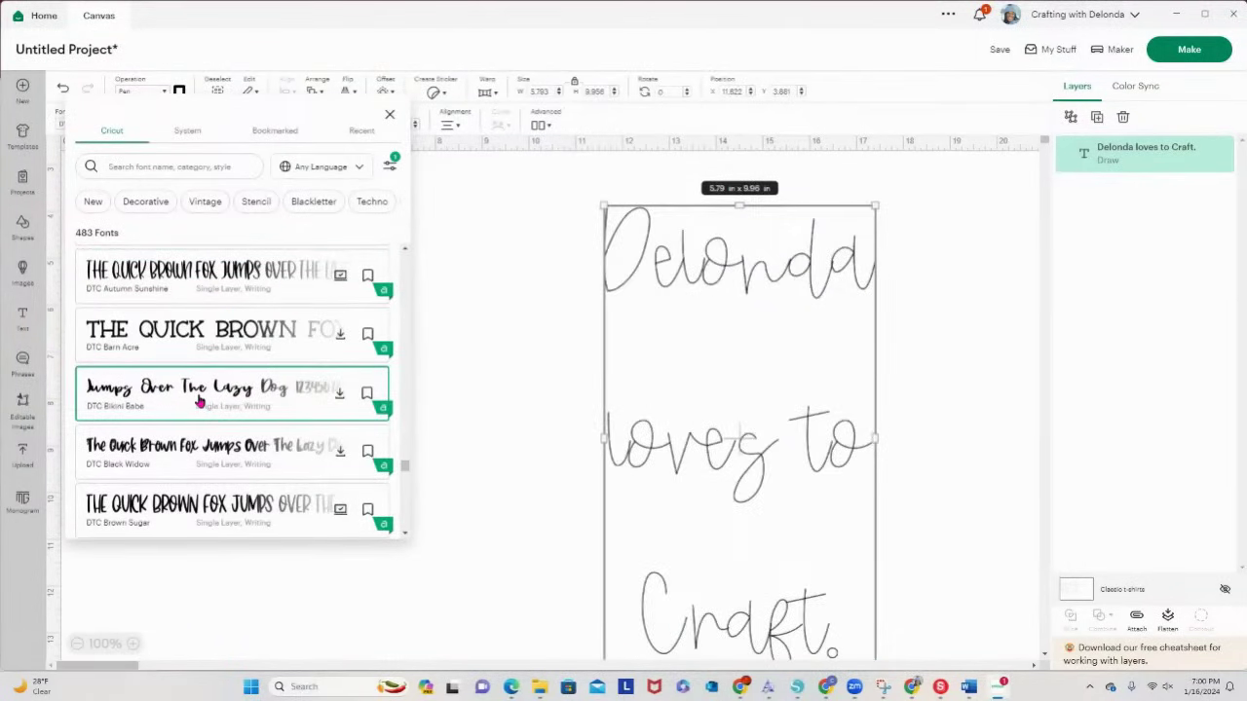
pyautogui.click(229, 507)
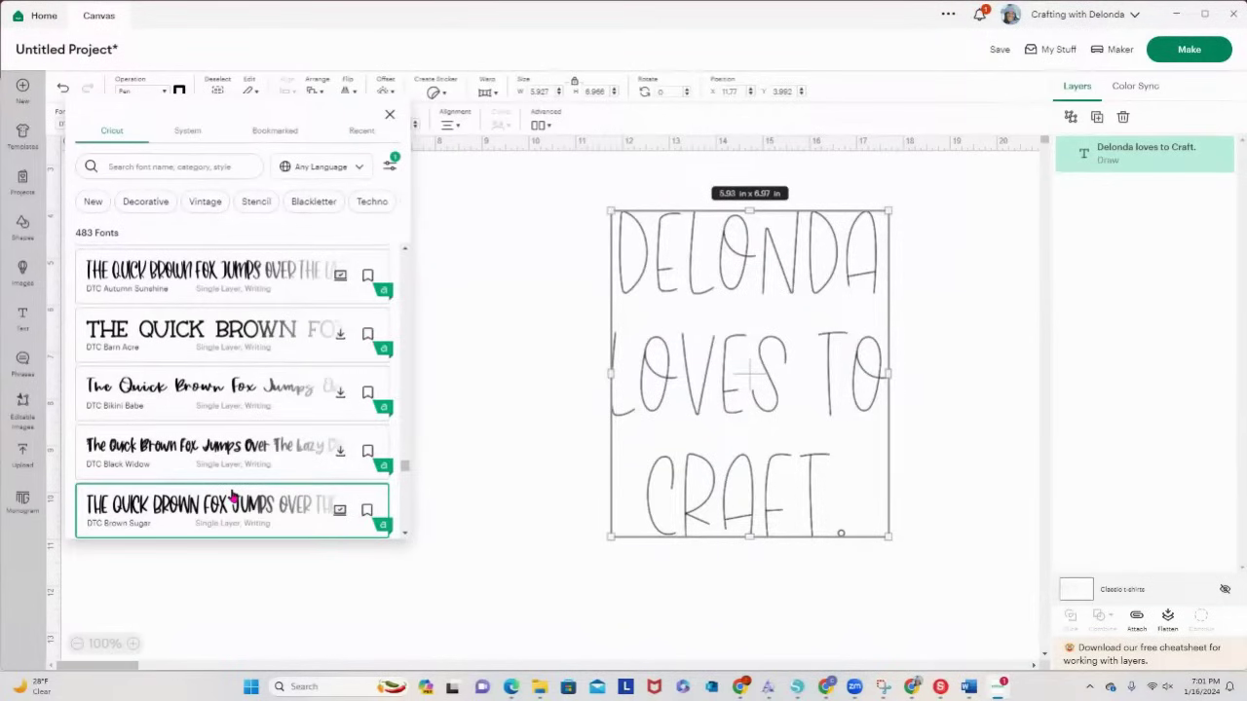
pyautogui.scroll(-10, 249, 428)
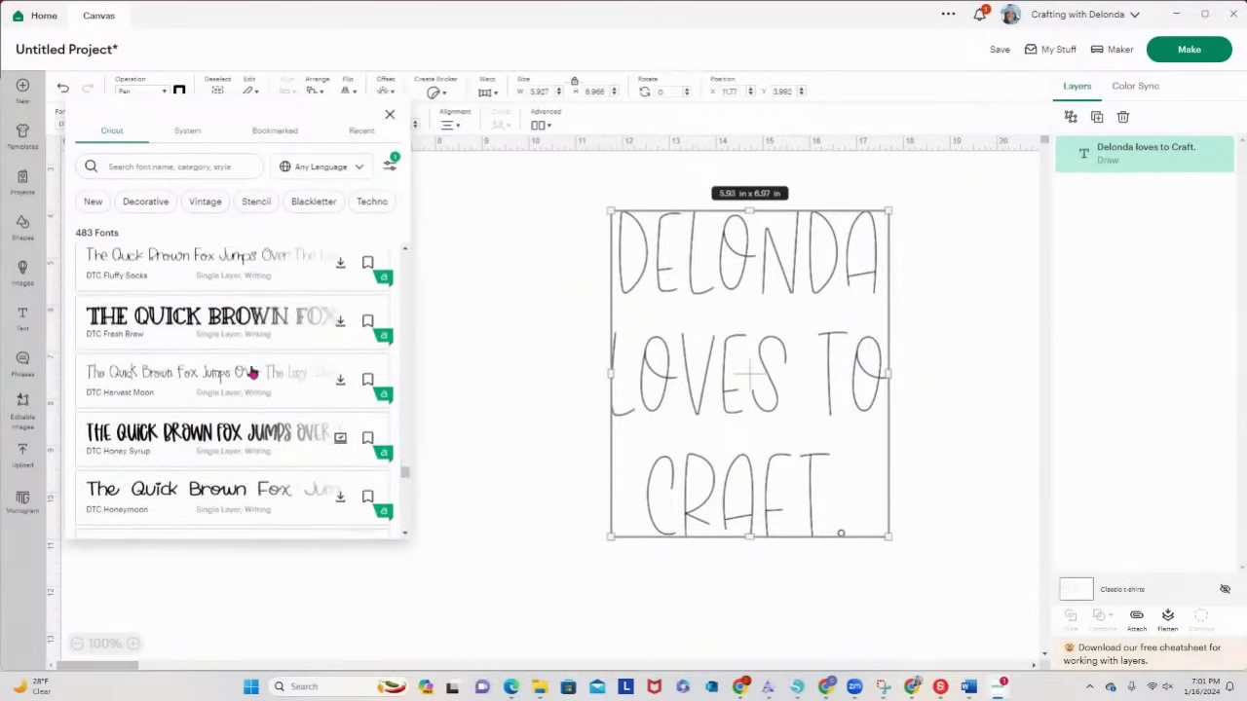
pyautogui.click(244, 438)
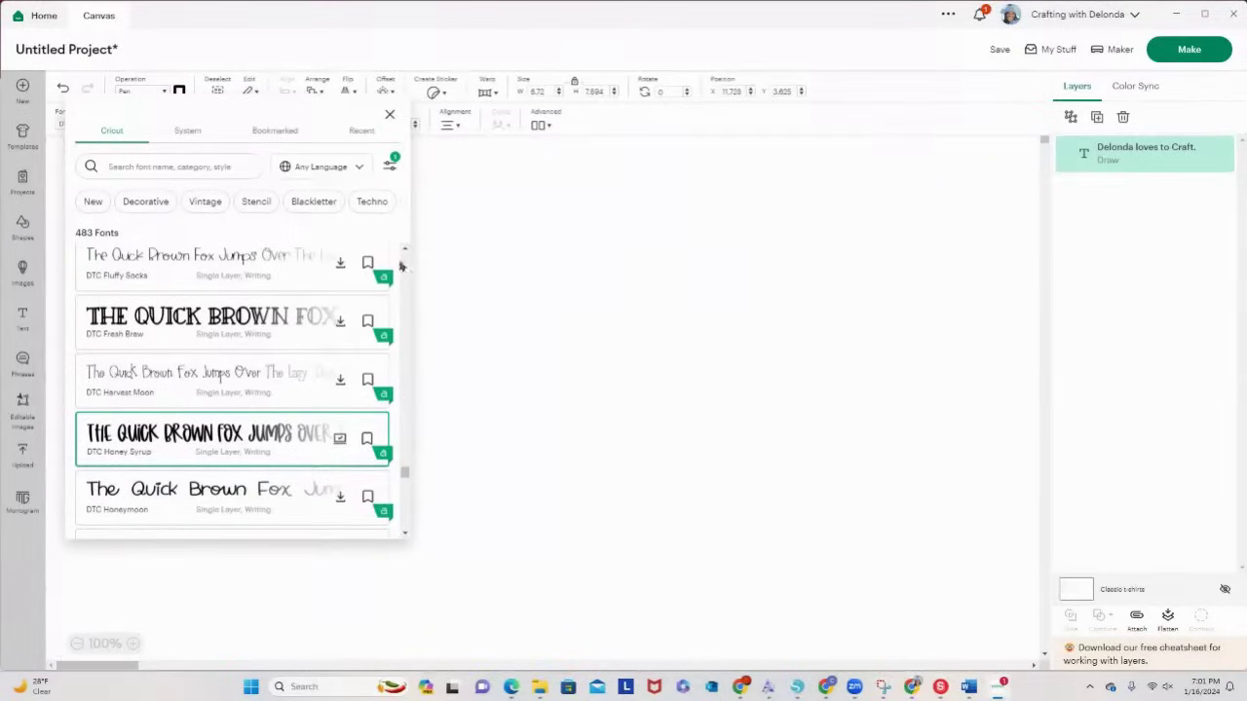
pyautogui.click(711, 291)
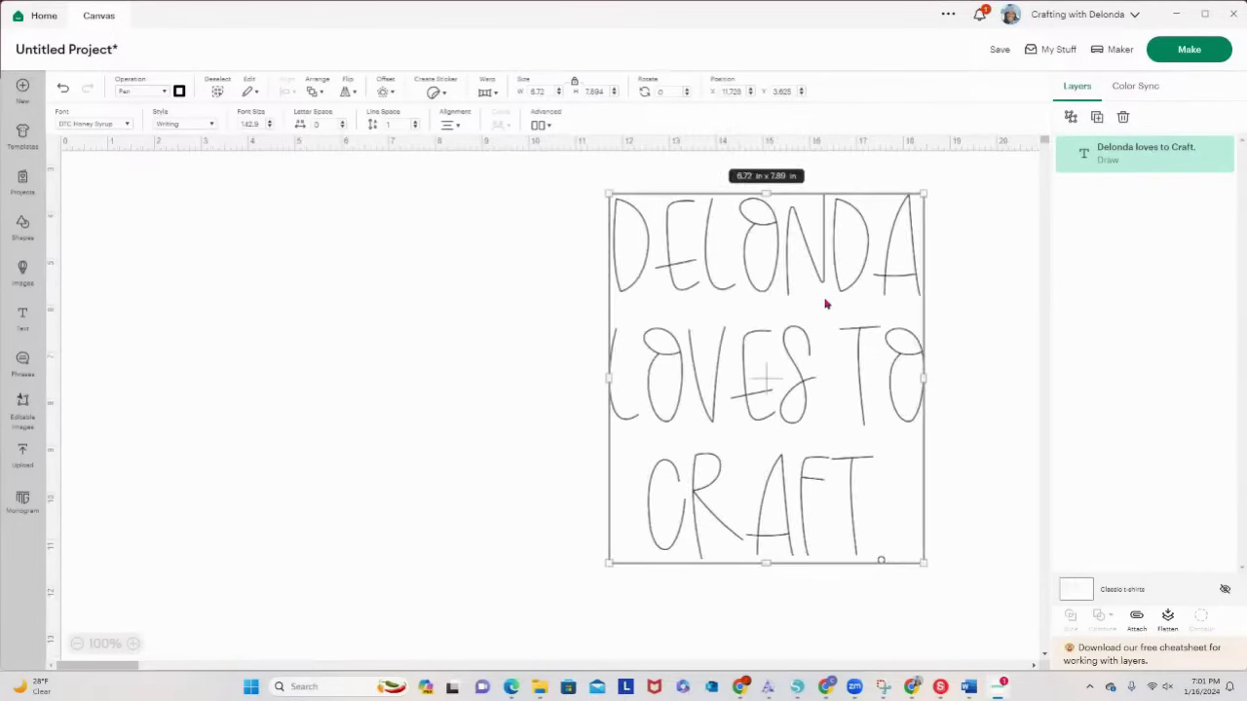
# Step: Add the Free filter to the Writing filter in the Cricut fonts and look through the list
pyautogui.click(126, 125)
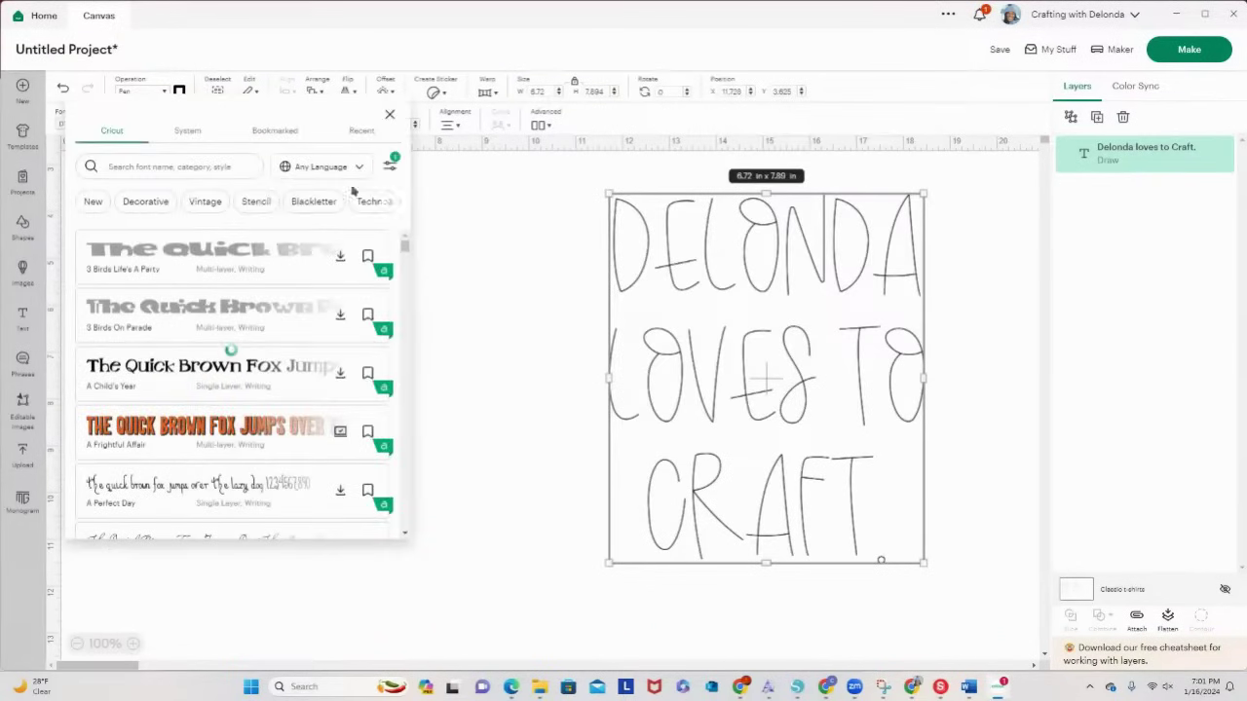
pyautogui.click(390, 165)
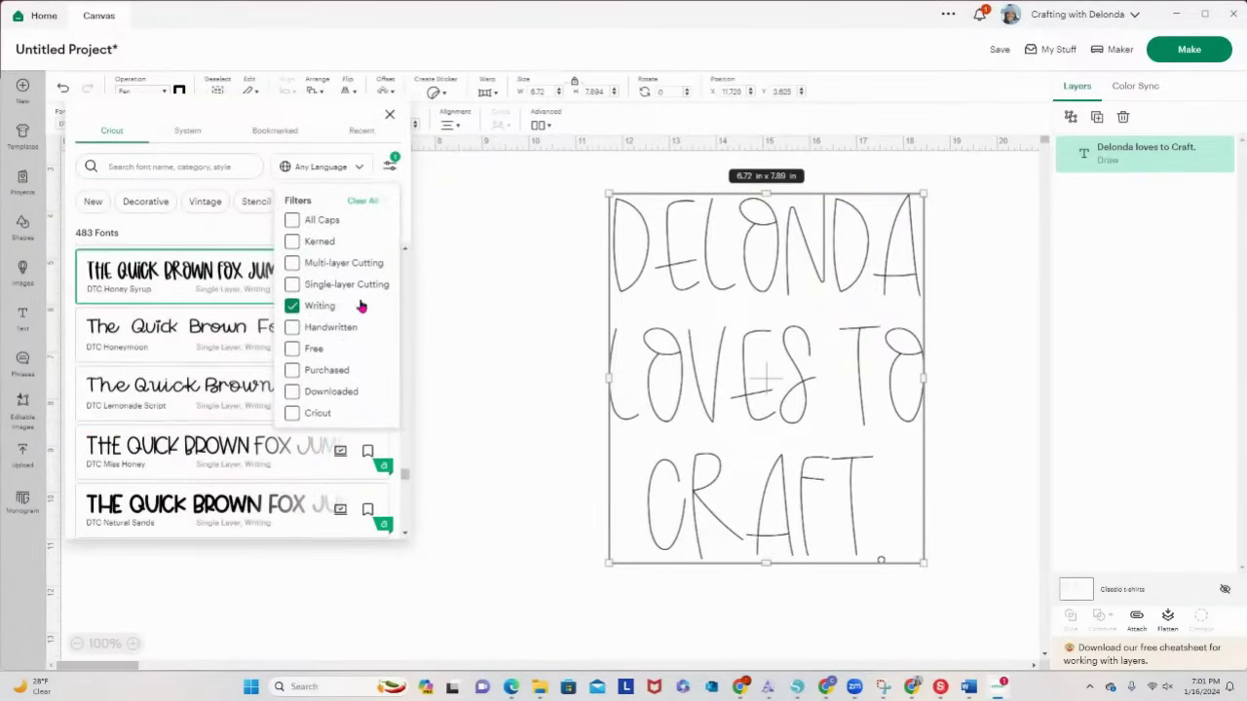
pyautogui.click(293, 349)
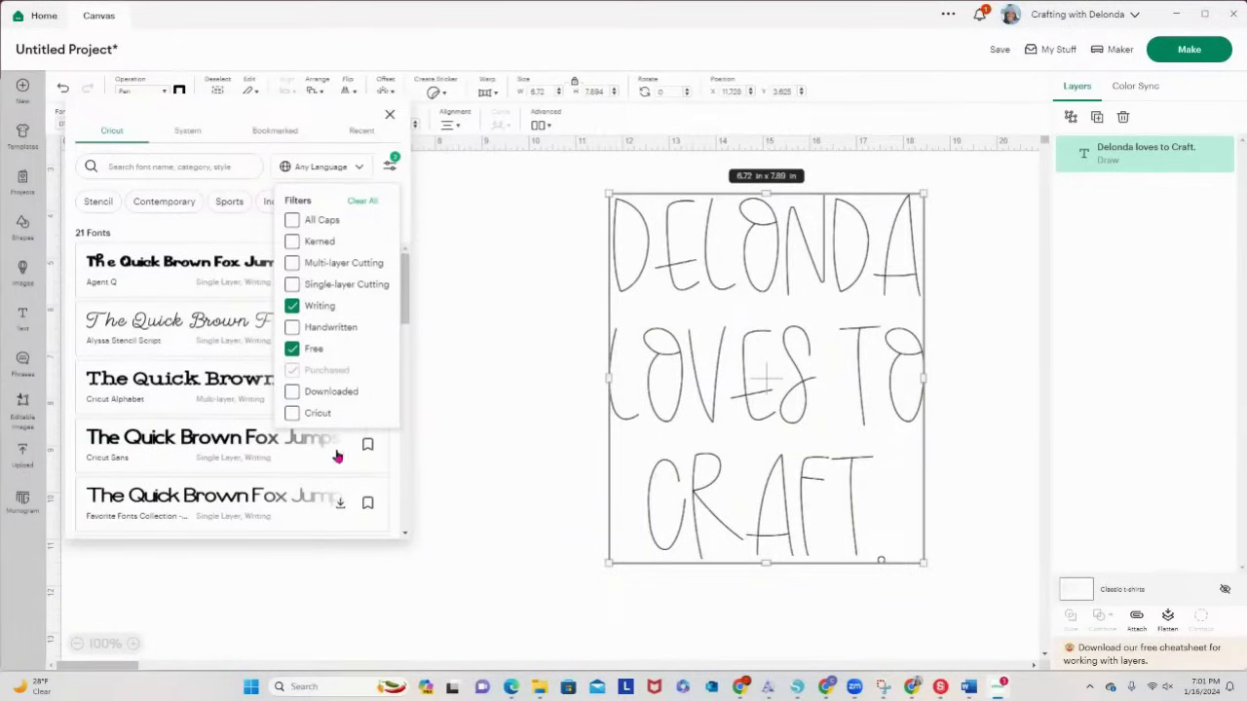
pyautogui.scroll(-3, 755, 368)
pyautogui.scroll(4, 729, 418)
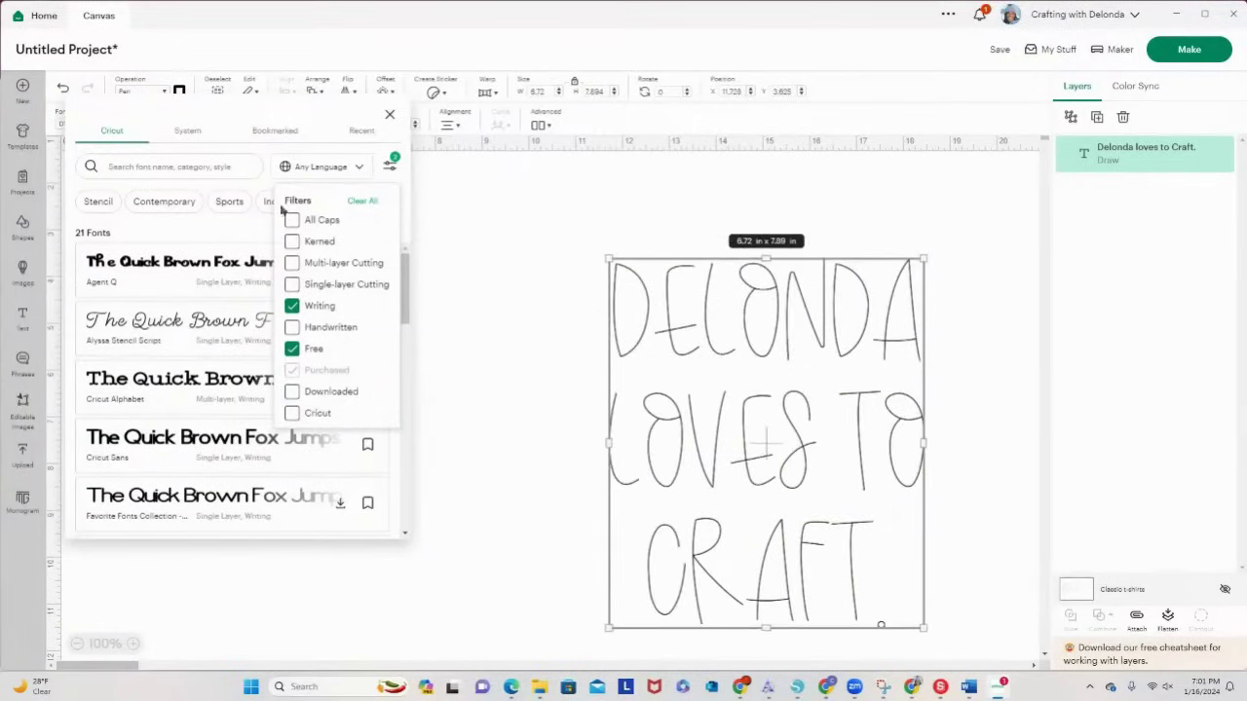
# Step: Compare the Cricut and System font lists and apply the system font Aachen Medium to the text
pyautogui.click(189, 131)
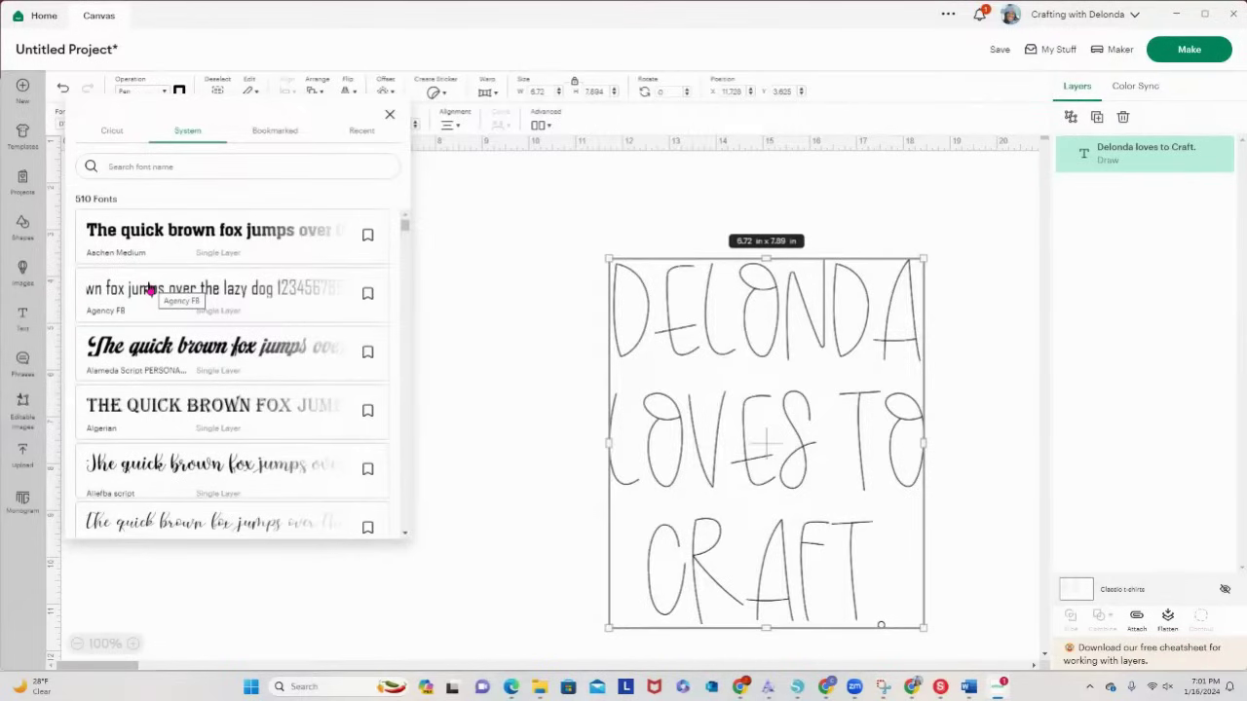
pyautogui.click(111, 134)
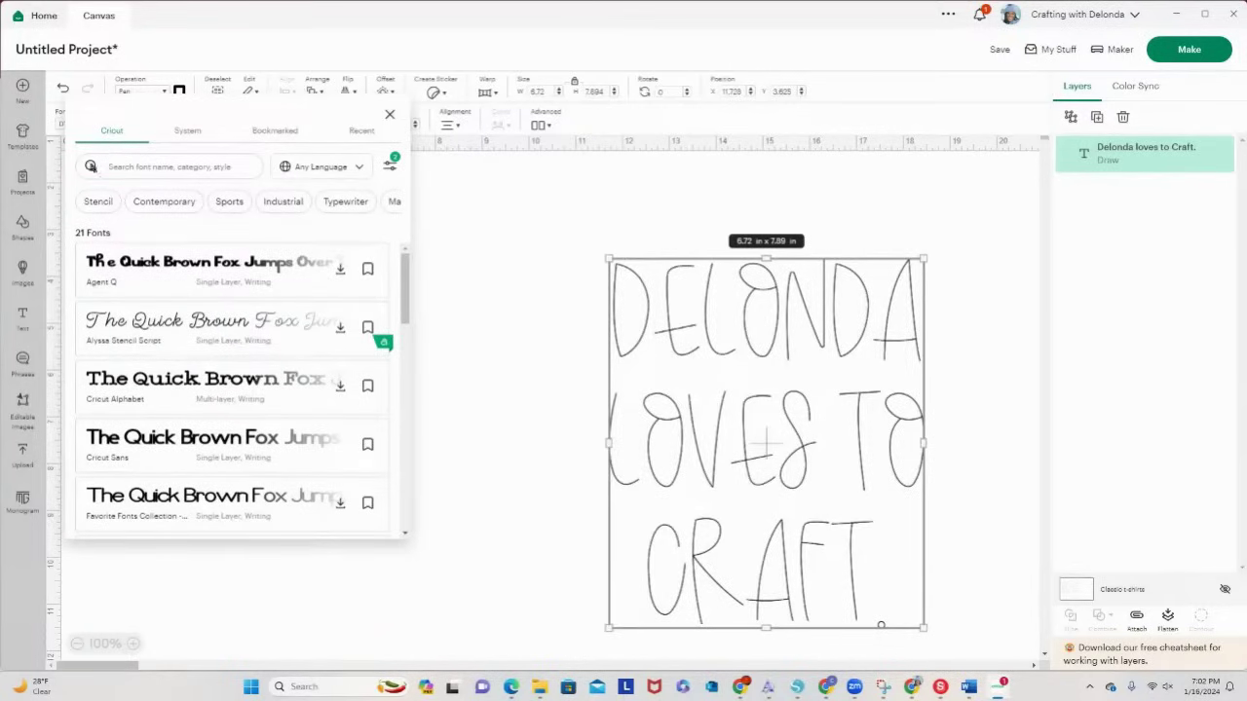
pyautogui.click(194, 135)
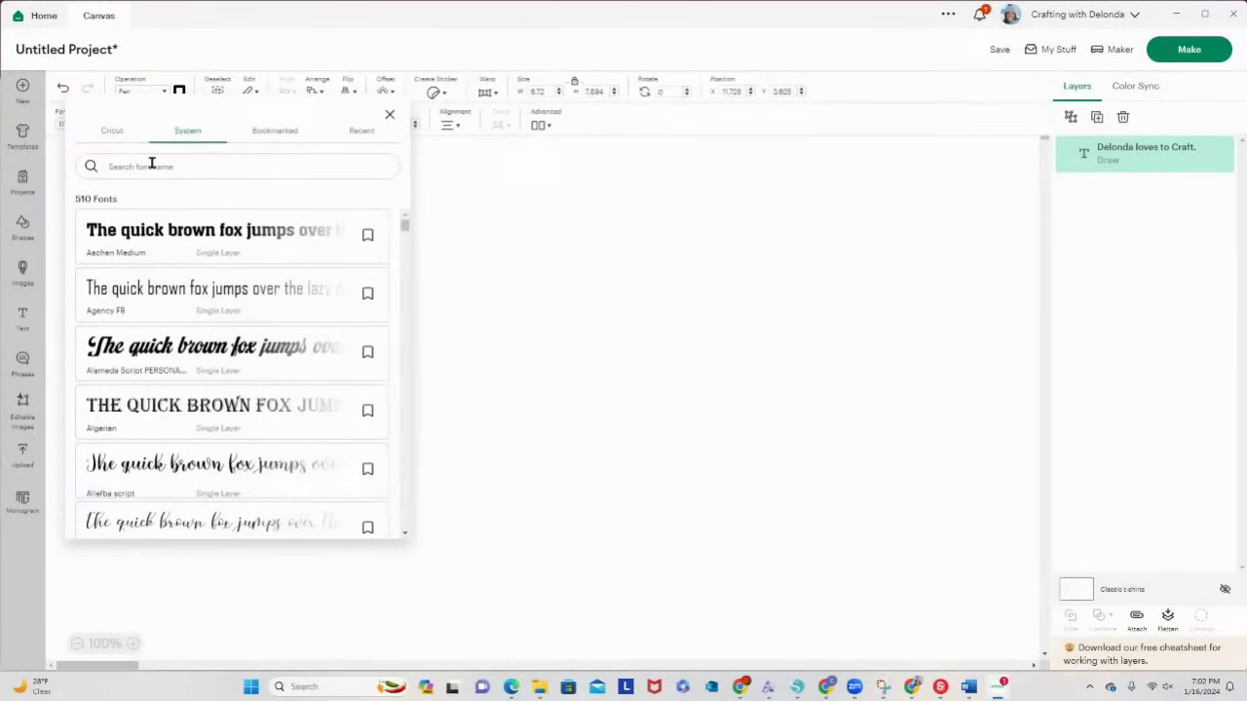
pyautogui.click(165, 230)
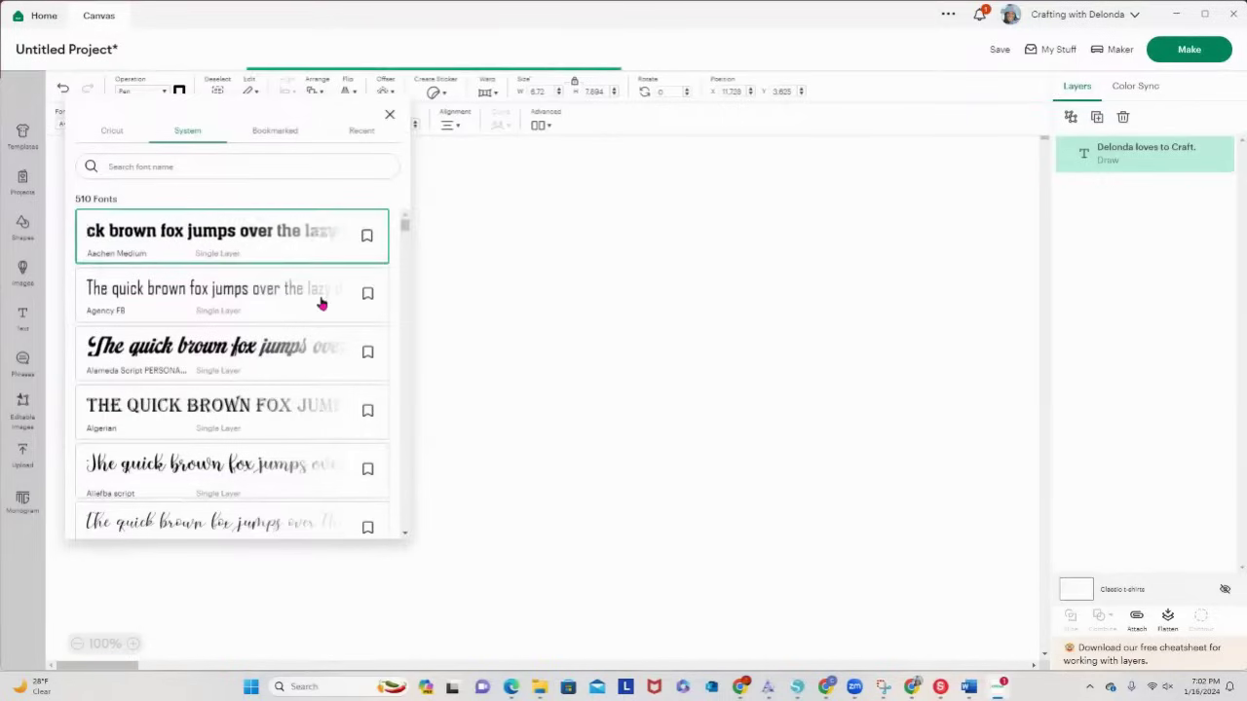
pyautogui.click(699, 335)
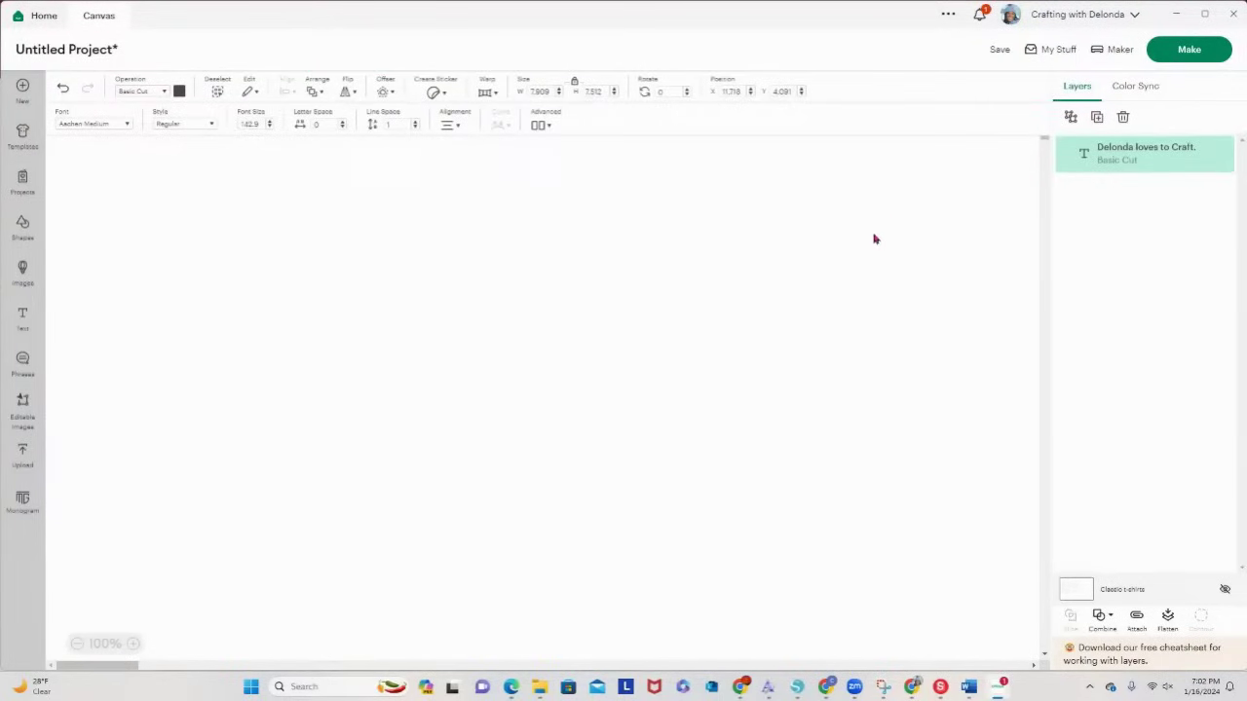
# Step: Try the system fonts Agency FB, Alameda Script and Aliefba script, and move the text to about X 11.46, Y 2.15
pyautogui.click(126, 123)
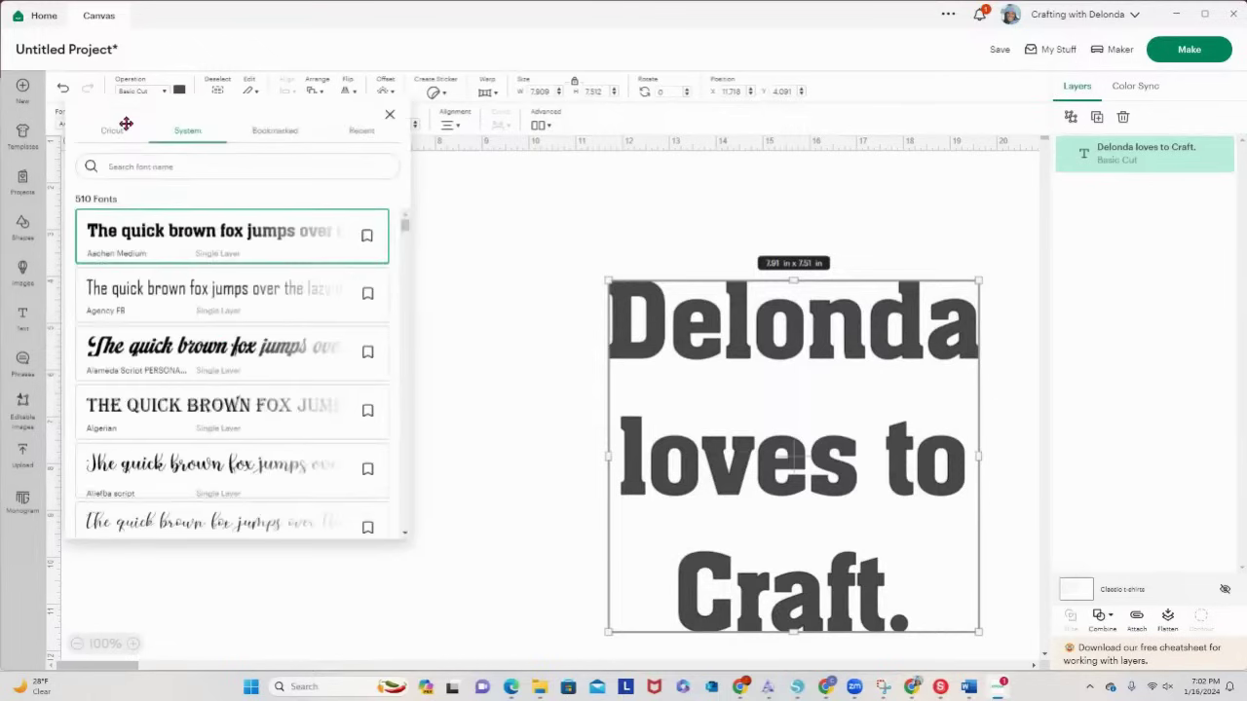
pyautogui.click(215, 304)
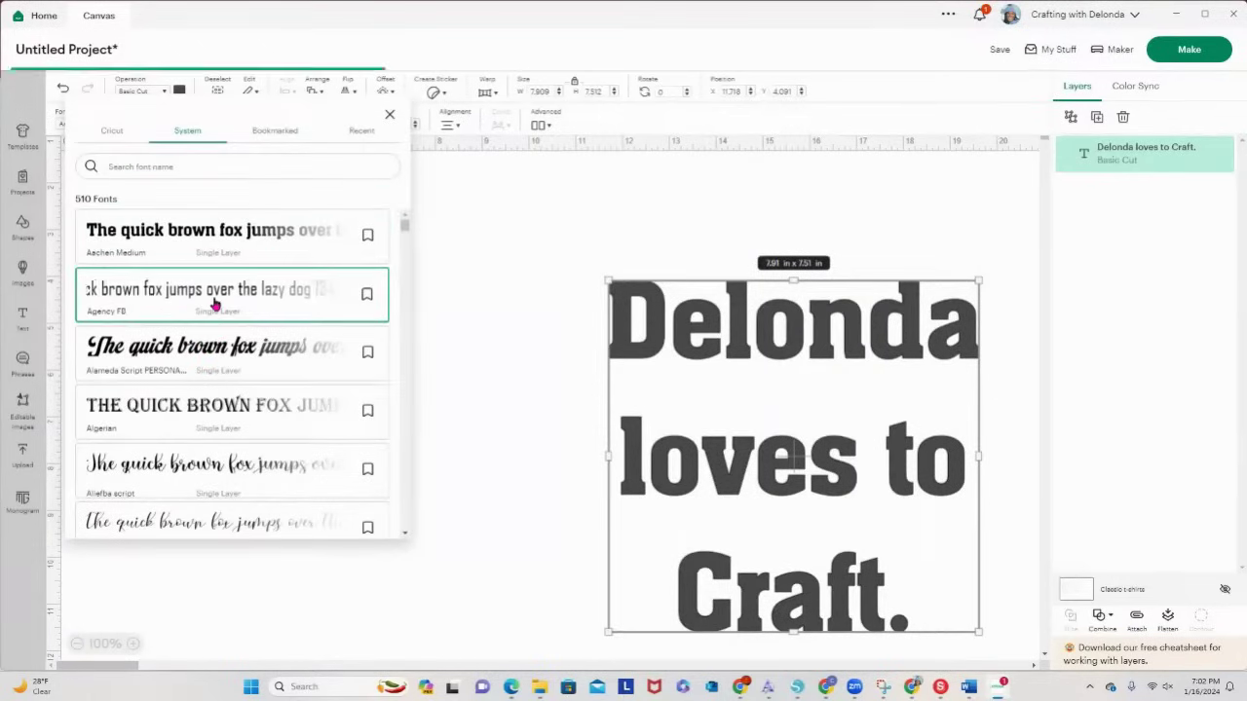
pyautogui.click(192, 361)
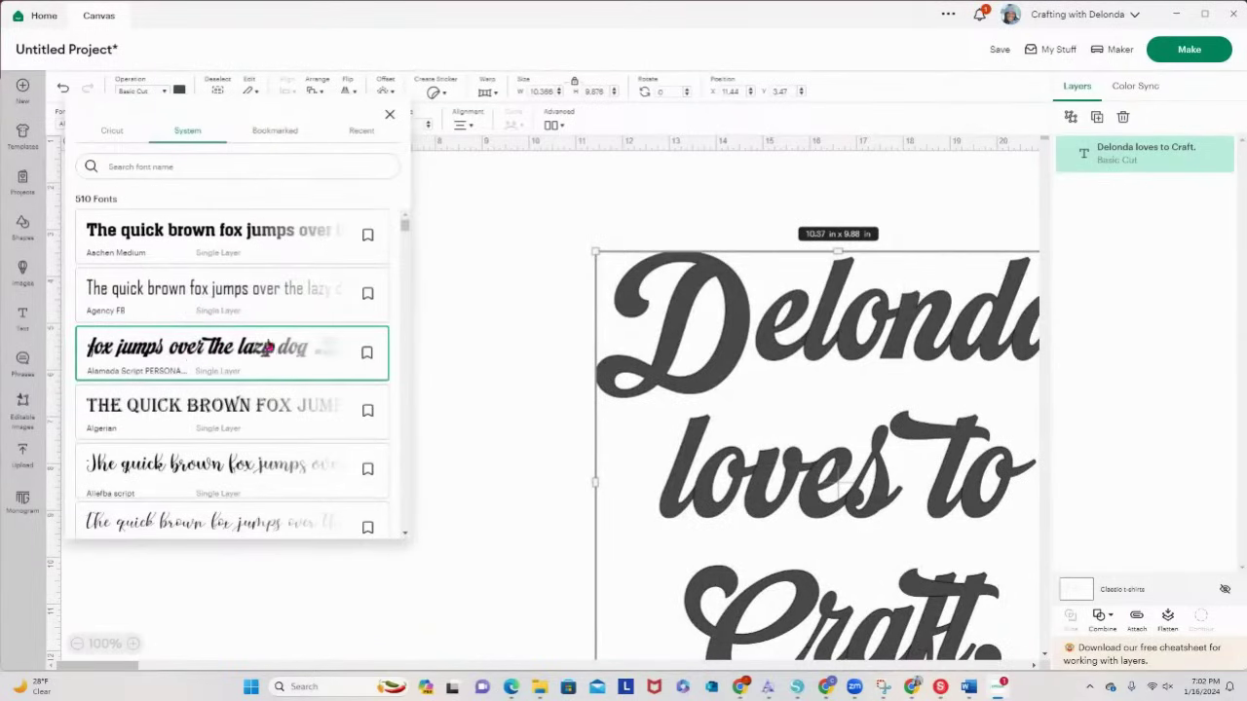
pyautogui.click(234, 465)
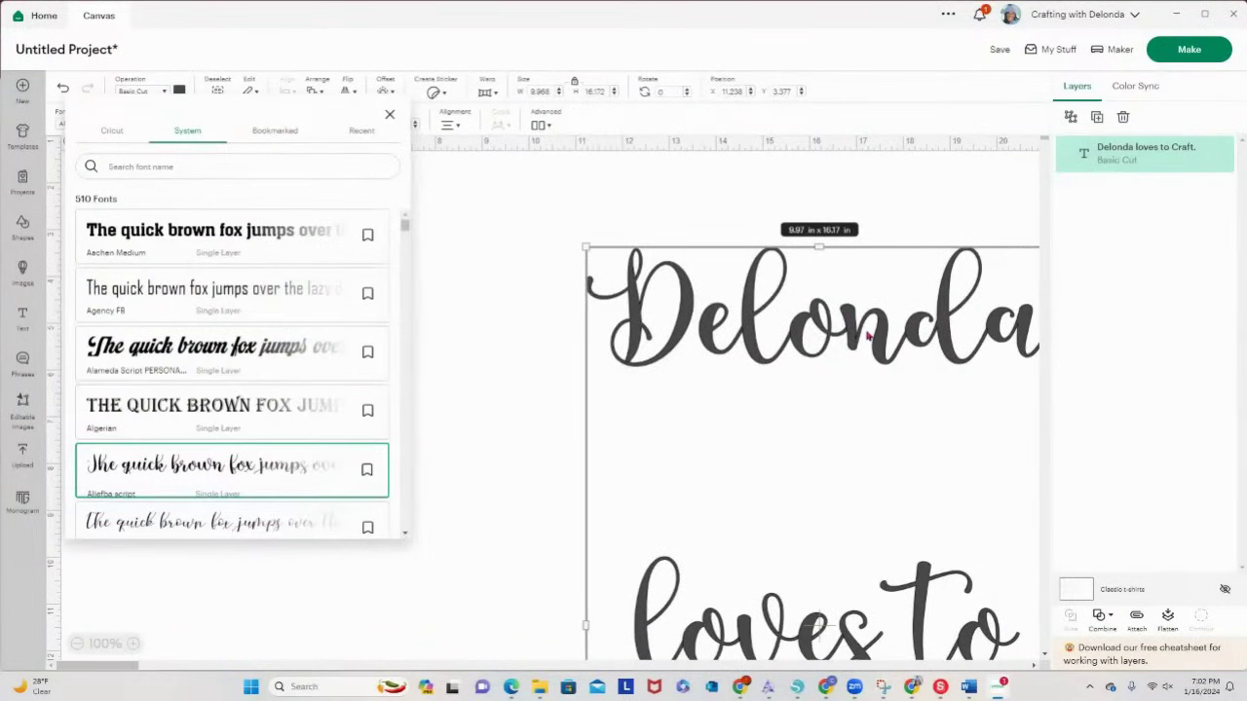
pyautogui.moveTo(867, 335); pyautogui.dragTo(877, 279)
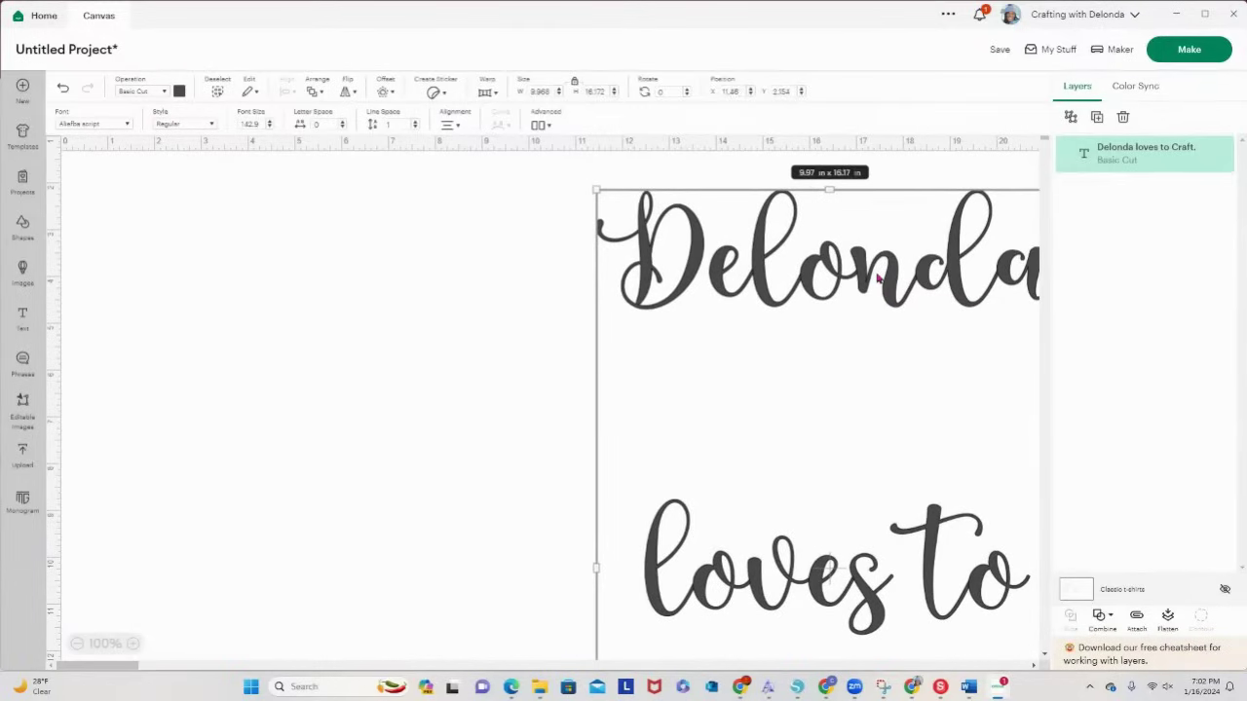
# Step: Apply the system font Americano to the text and browse further down the System font list
pyautogui.click(124, 128)
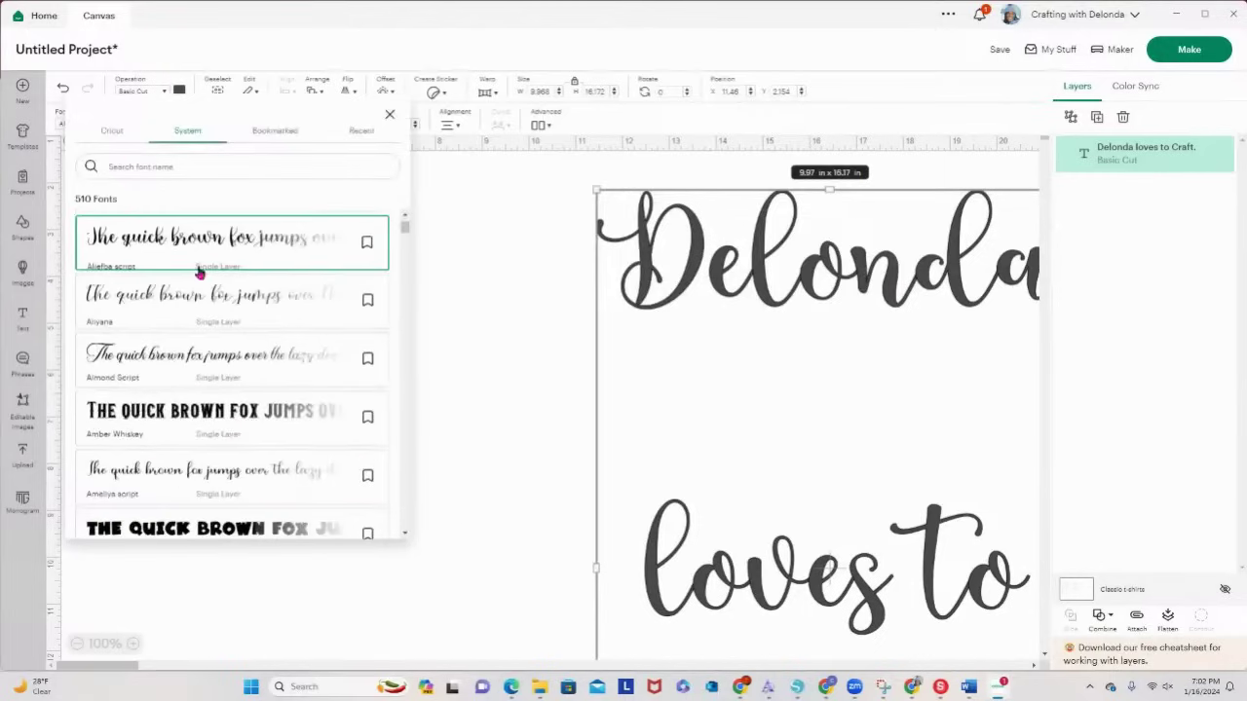
pyautogui.scroll(-5, 224, 409)
pyautogui.click(206, 403)
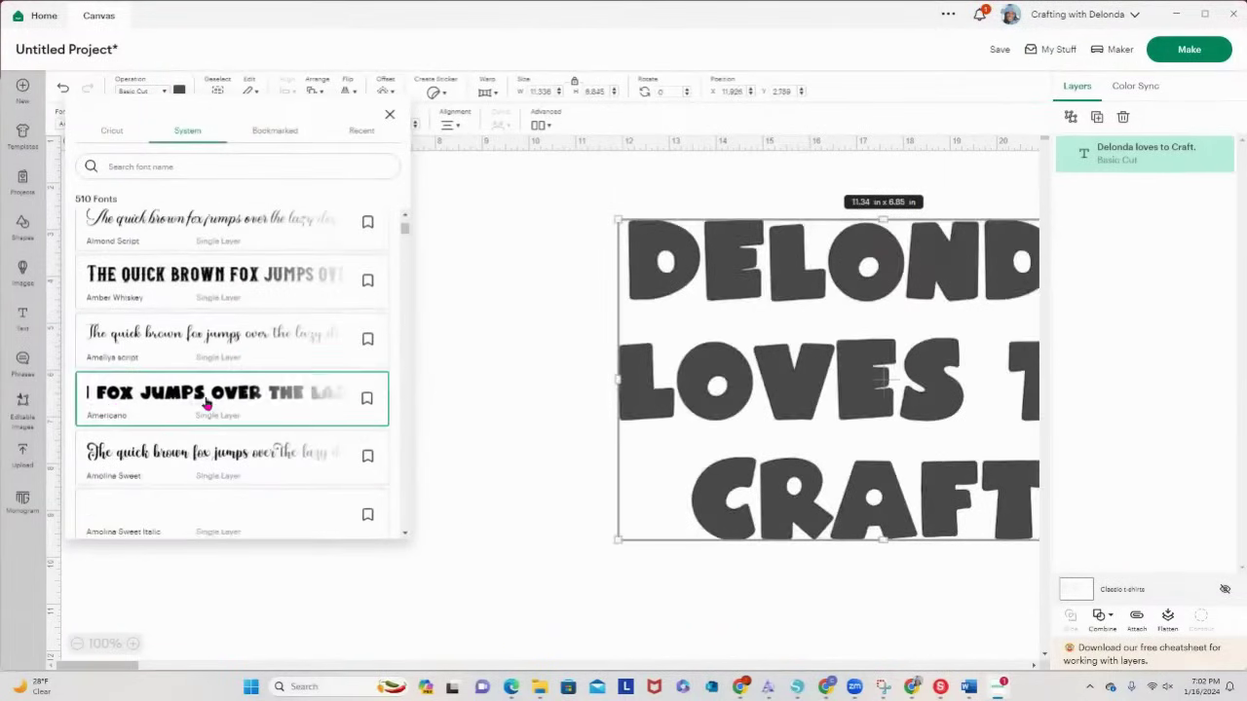
pyautogui.scroll(-2, 208, 405)
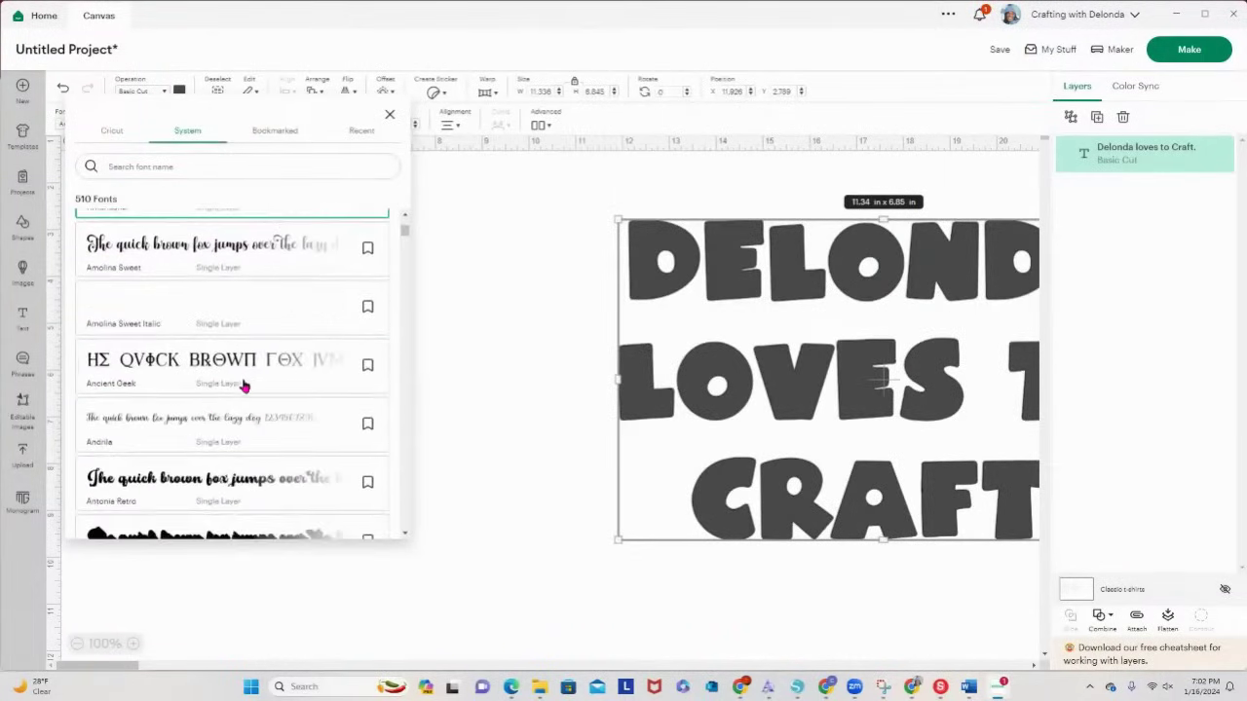
# Step: Try the system fonts Ardilla, Ask Why and Ayasofia script on the text
pyautogui.scroll(-5, 209, 406)
pyautogui.click(213, 402)
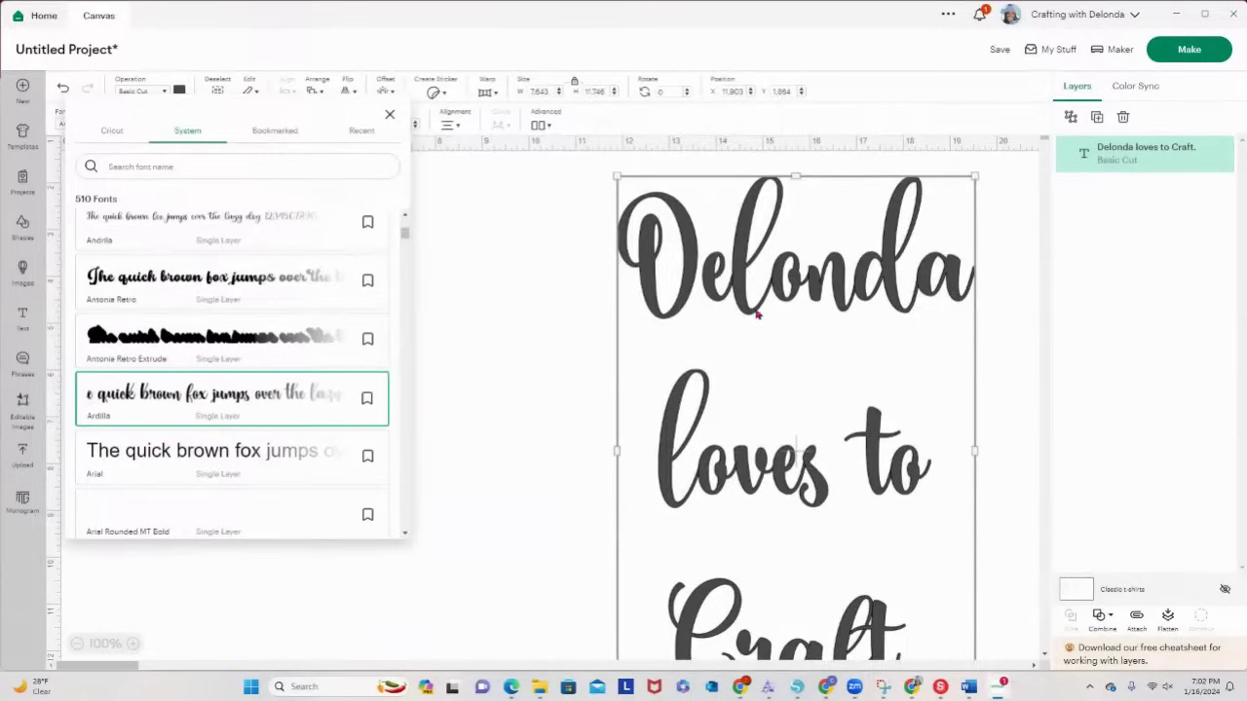
pyautogui.scroll(-5, 277, 402)
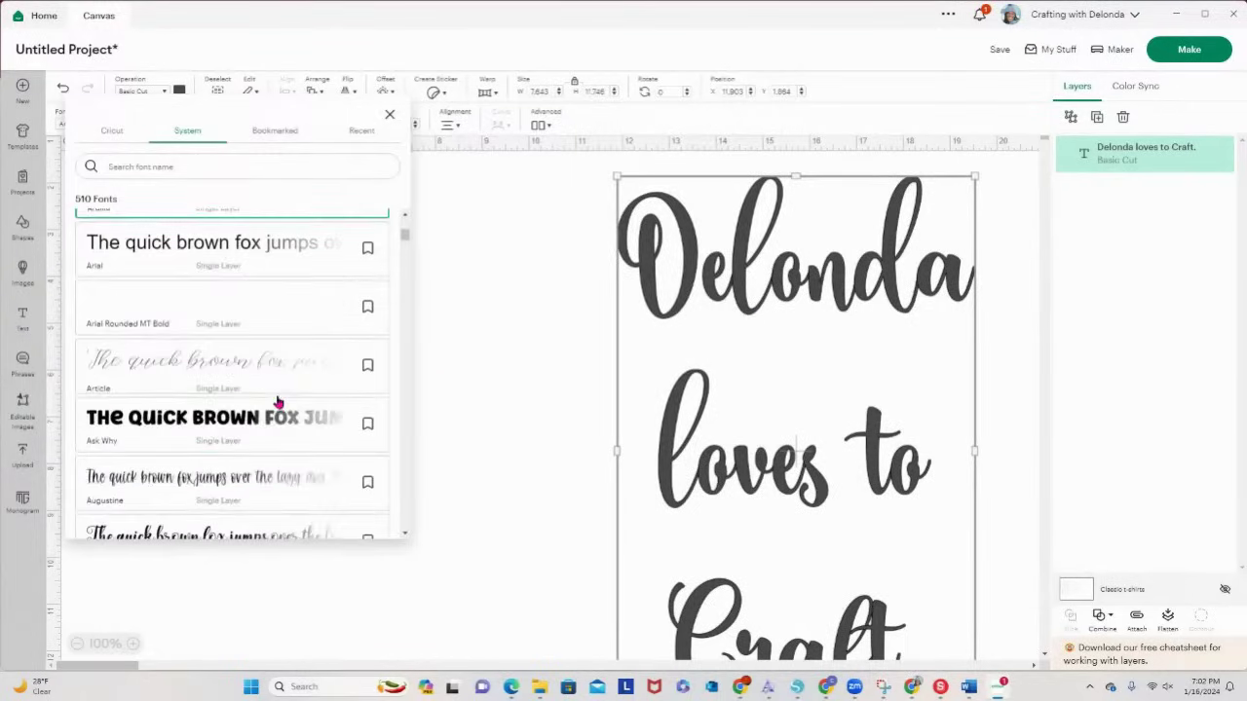
pyautogui.click(167, 432)
pyautogui.scroll(-7, 237, 438)
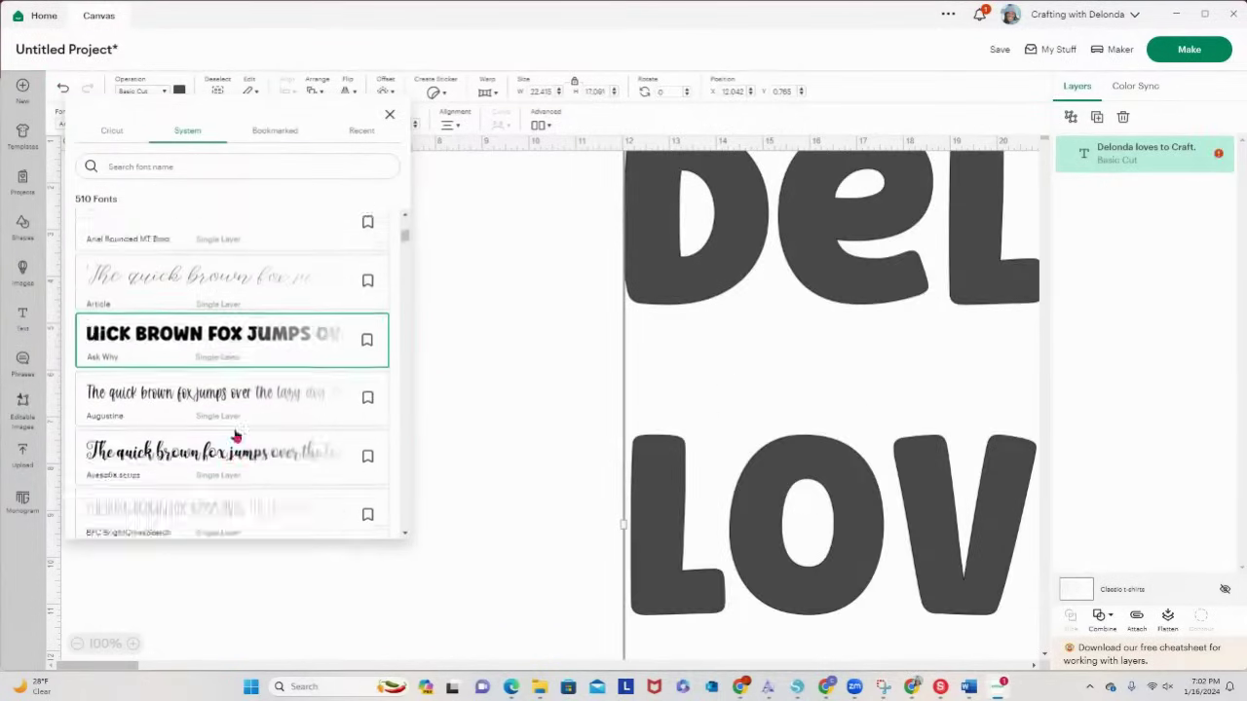
pyautogui.doubleClick(202, 281)
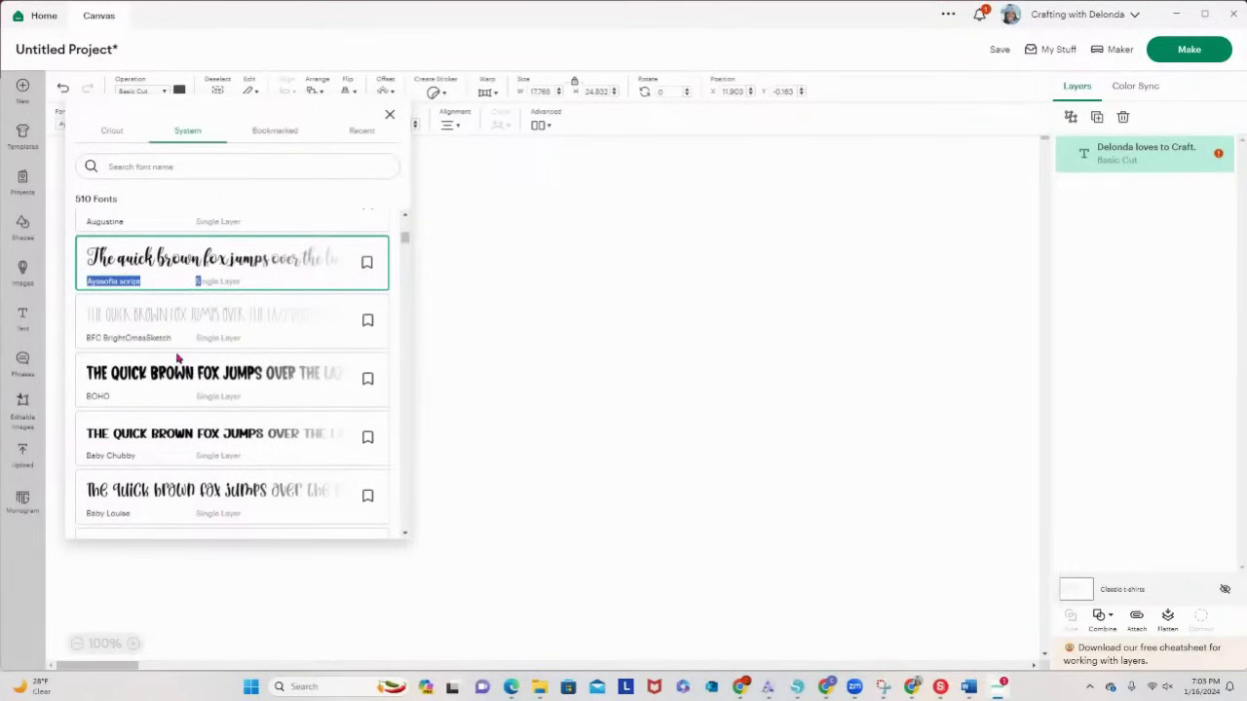
# Step: Find the system font Chocolate further down the font list and apply it to the text
pyautogui.scroll(1, 177, 357)
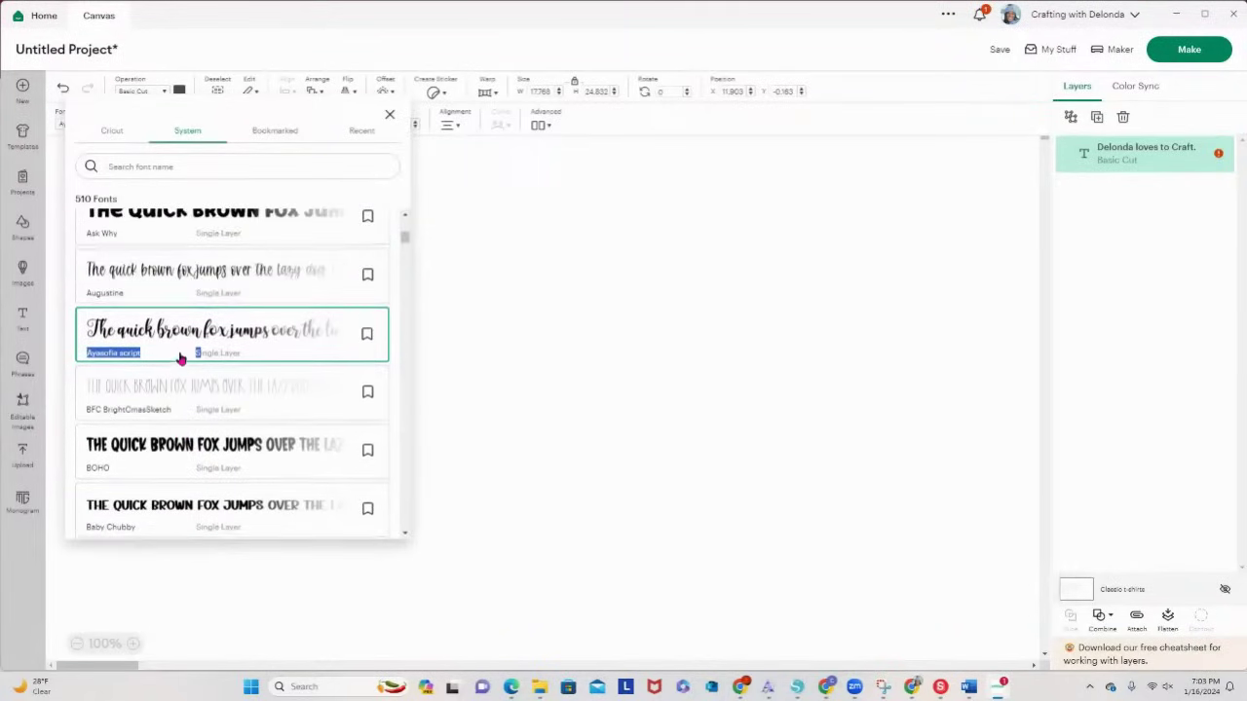
pyautogui.scroll(-5, 177, 357)
pyautogui.scroll(-8, 177, 354)
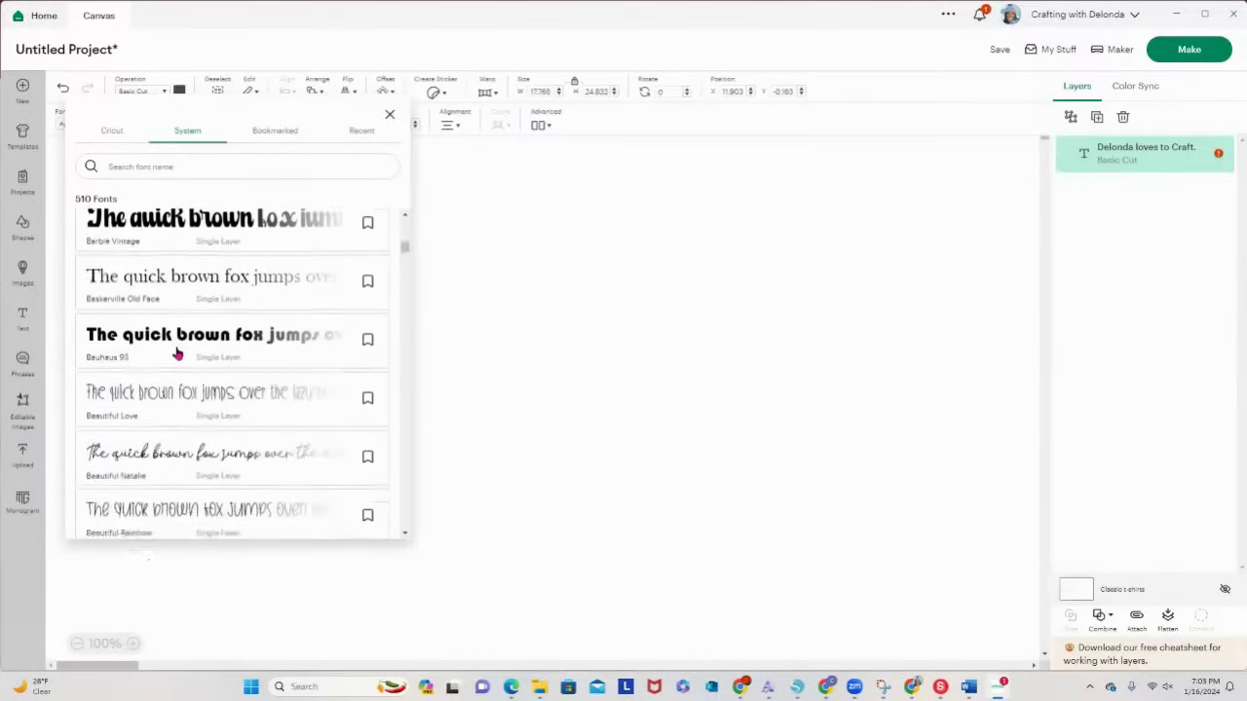
pyautogui.scroll(-5, 178, 353)
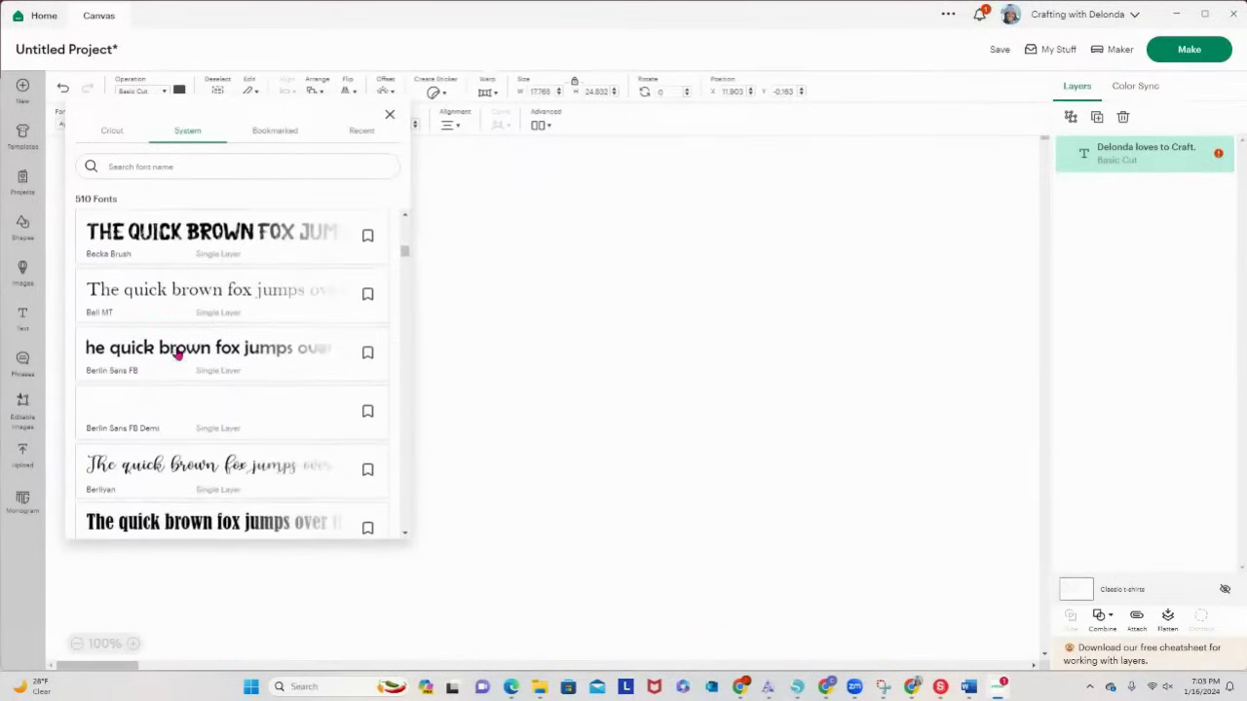
pyautogui.scroll(-10, 177, 354)
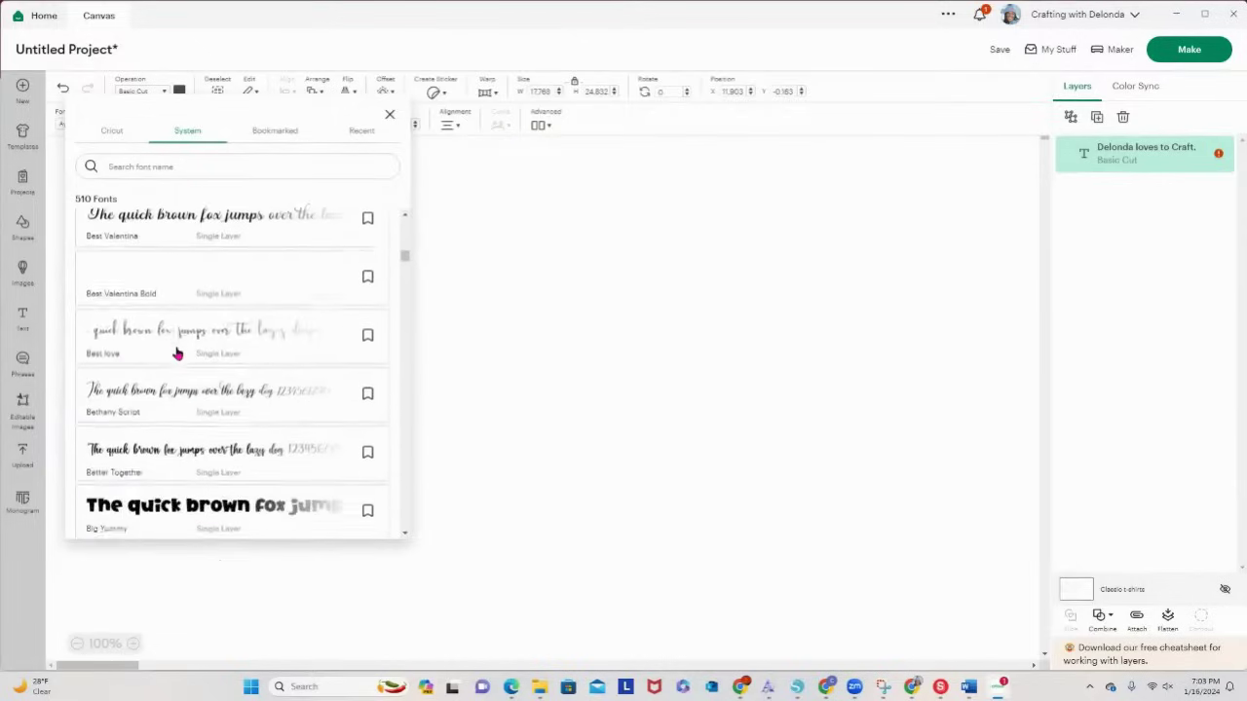
pyautogui.scroll(-8, 177, 354)
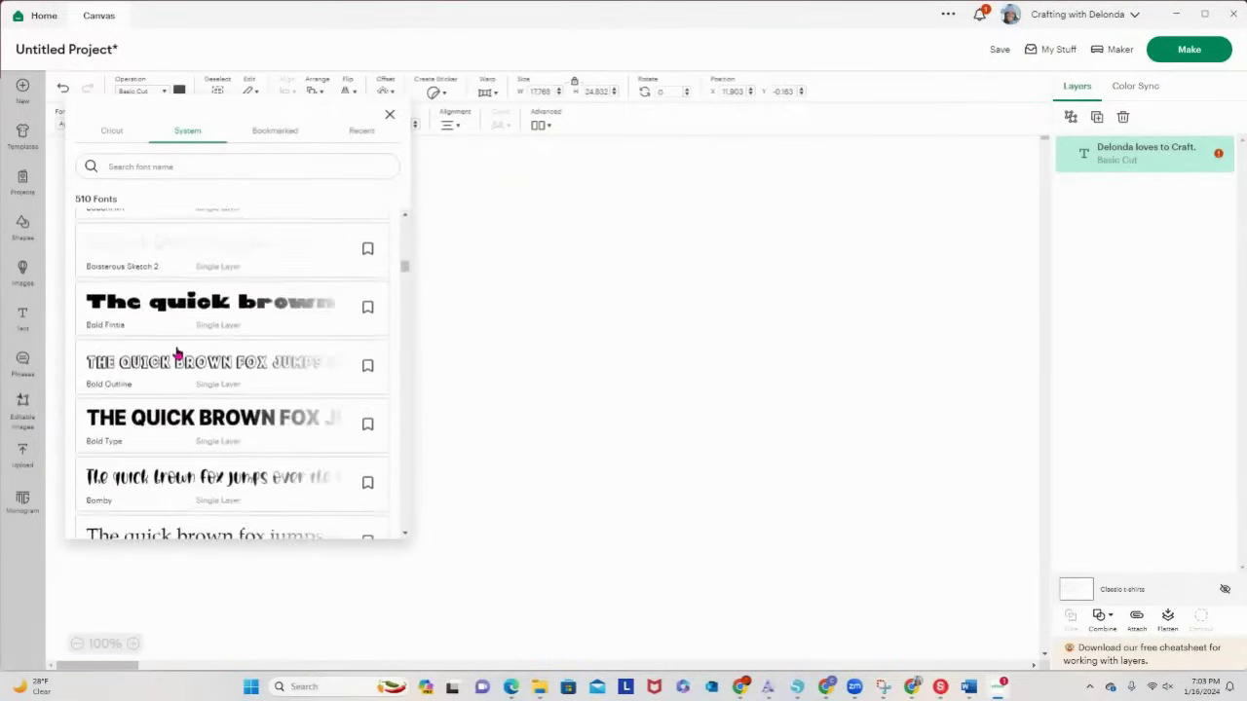
pyautogui.scroll(-8, 177, 353)
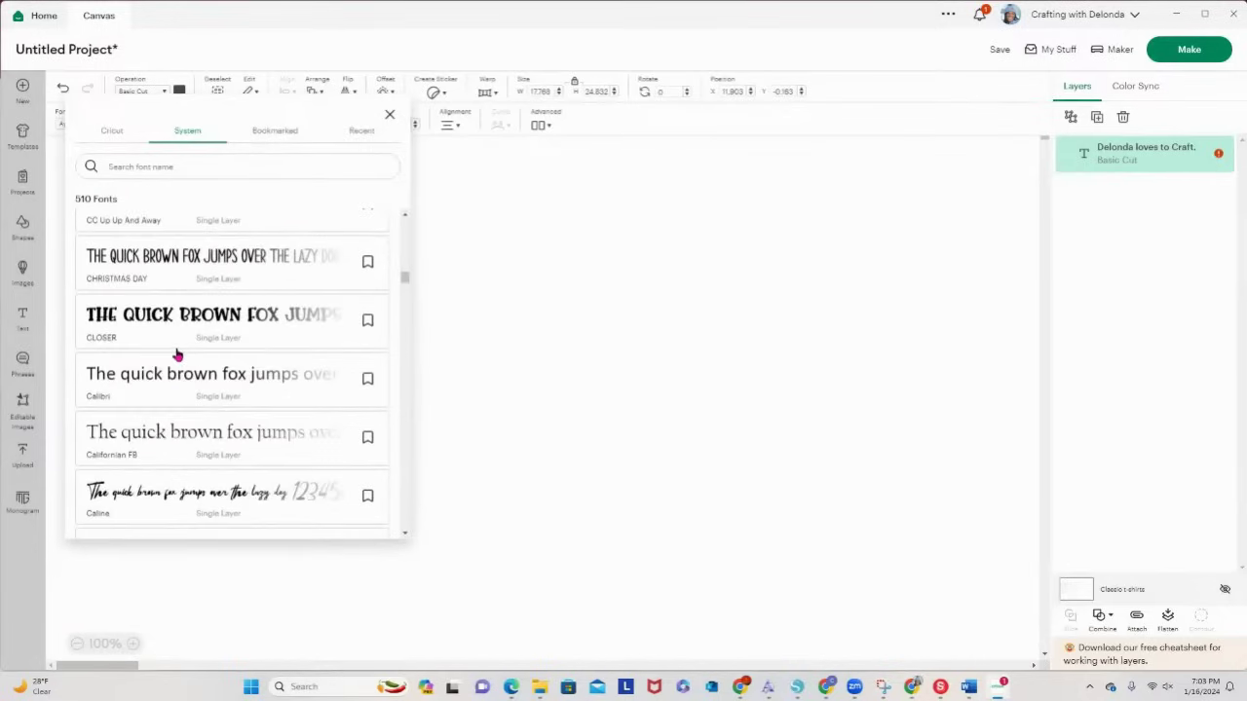
pyautogui.scroll(-5, 177, 353)
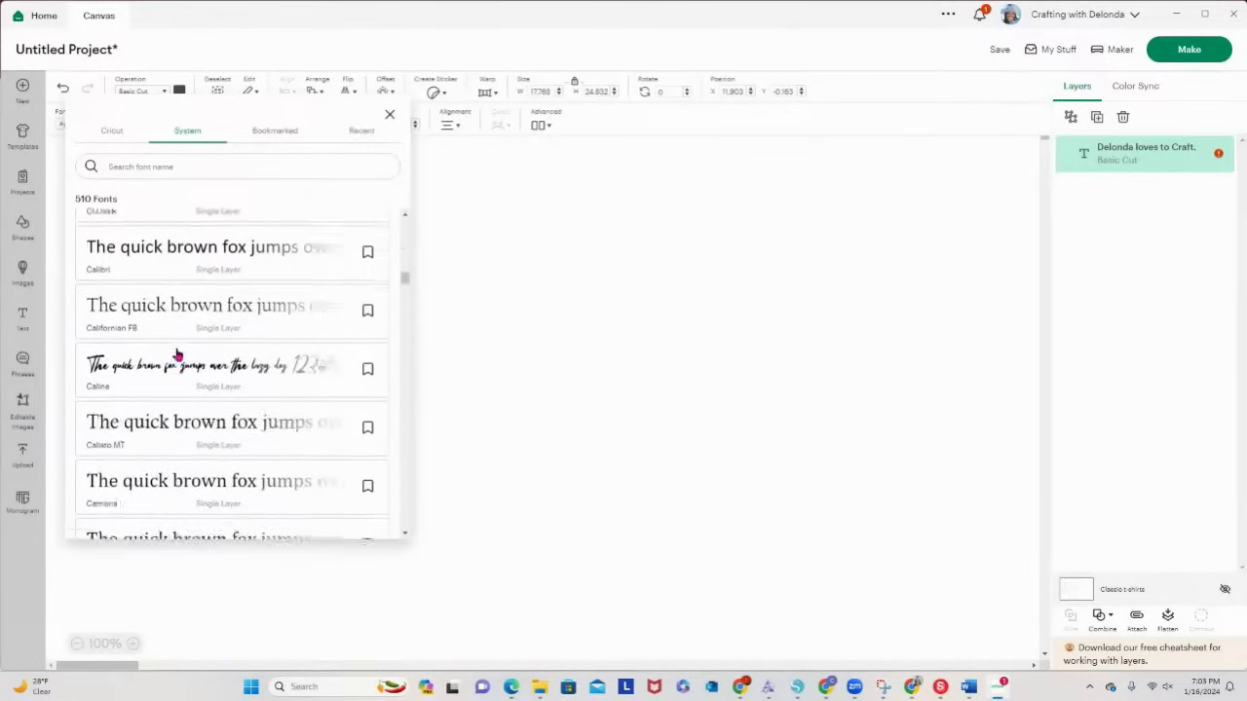
pyautogui.scroll(-1, 233, 395)
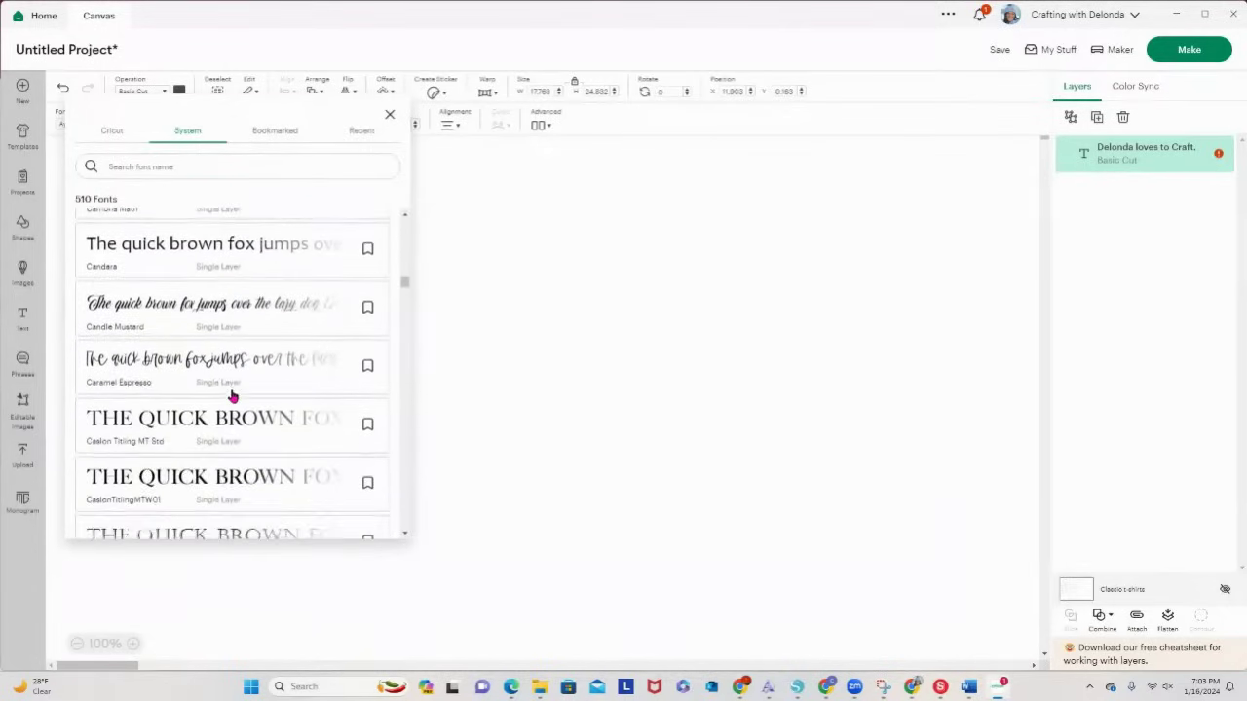
pyautogui.scroll(-6, 232, 396)
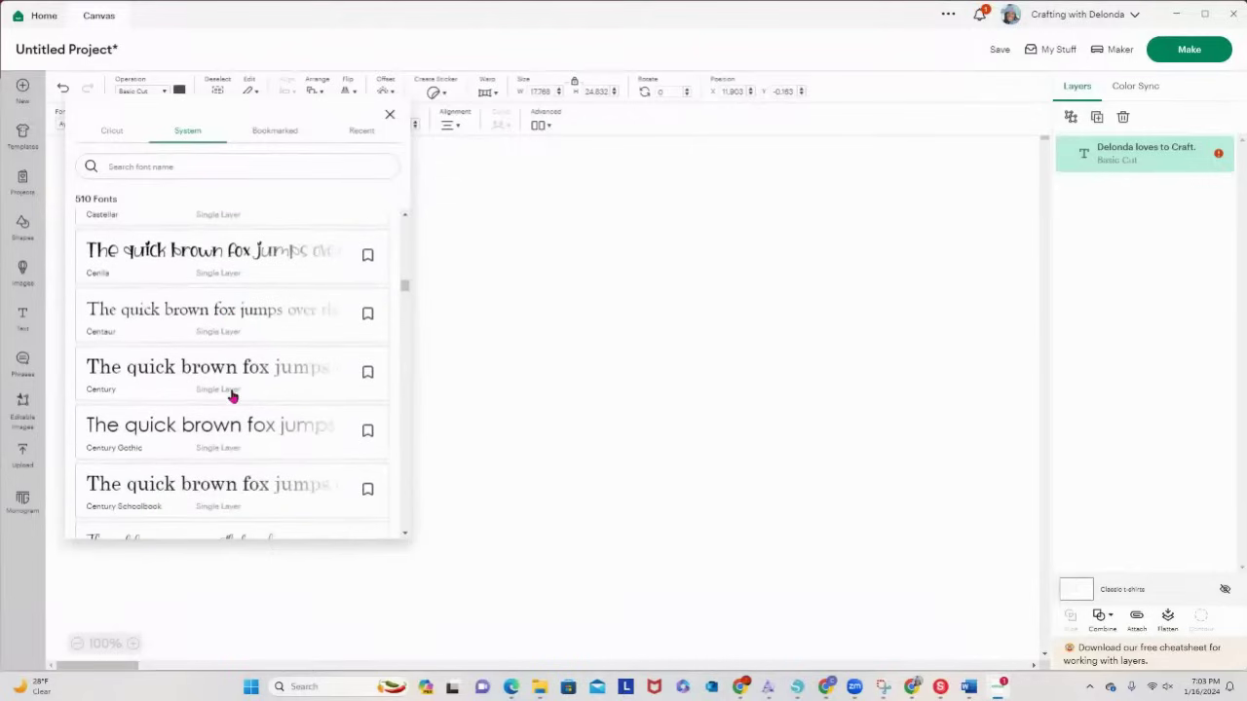
pyautogui.scroll(-4, 233, 396)
pyautogui.scroll(-5, 232, 395)
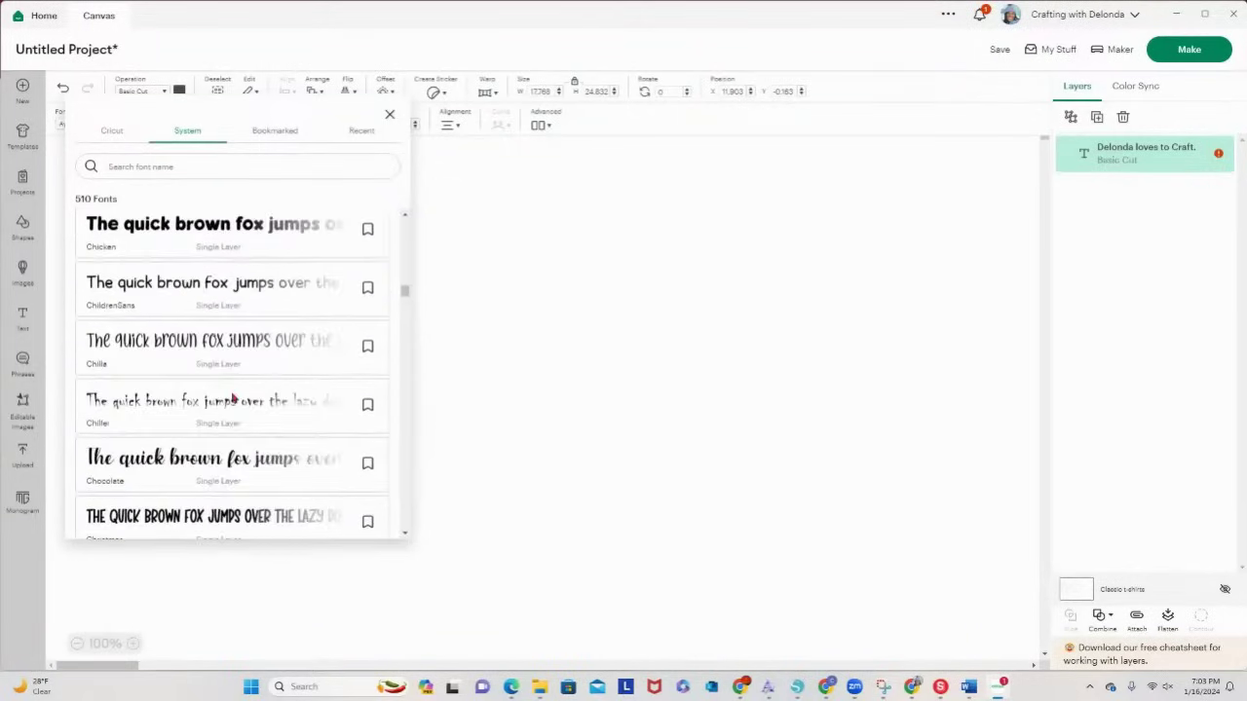
pyautogui.click(232, 344)
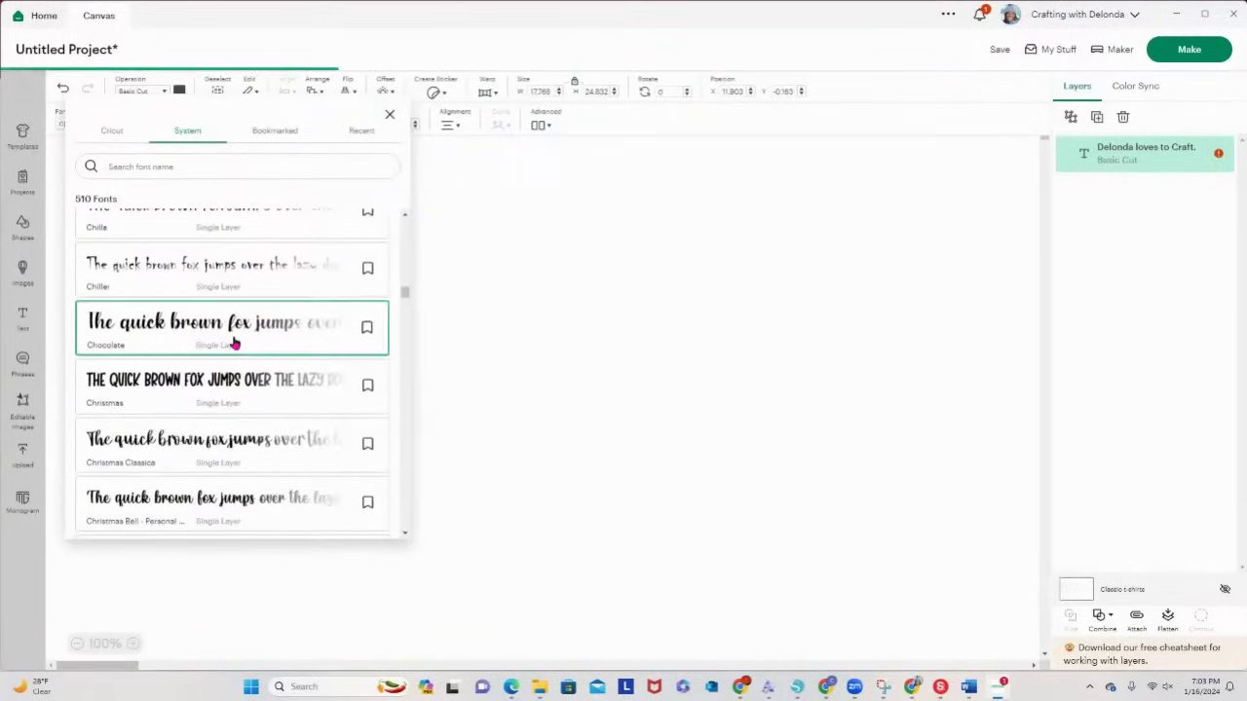
pyautogui.click(1148, 156)
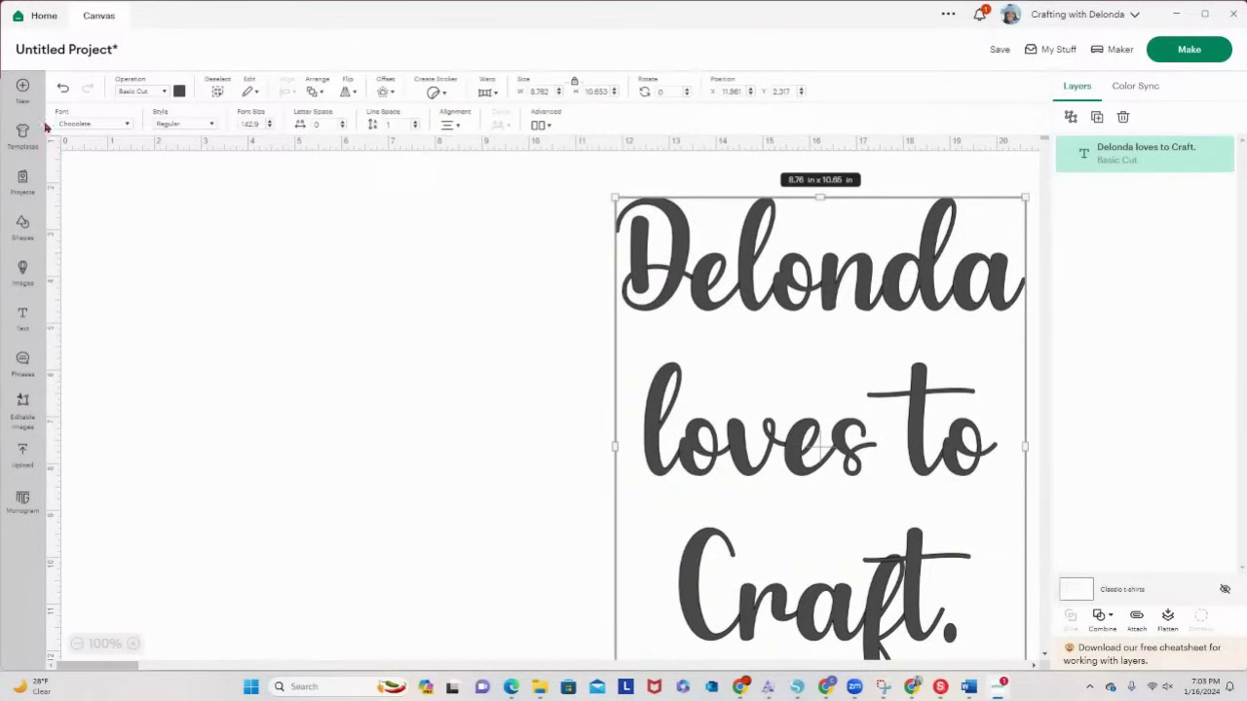
# Step: Bookmark the Chocolate font and view the list of bookmarked fonts
pyautogui.click(127, 124)
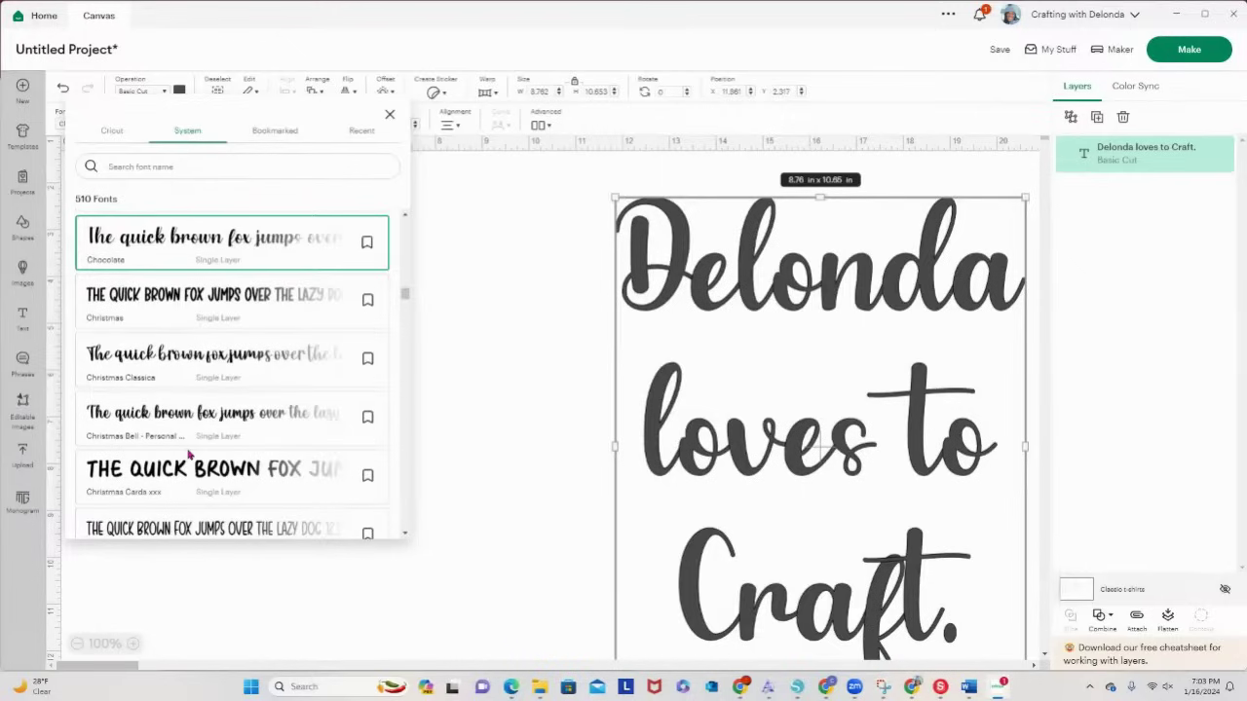
pyautogui.click(368, 242)
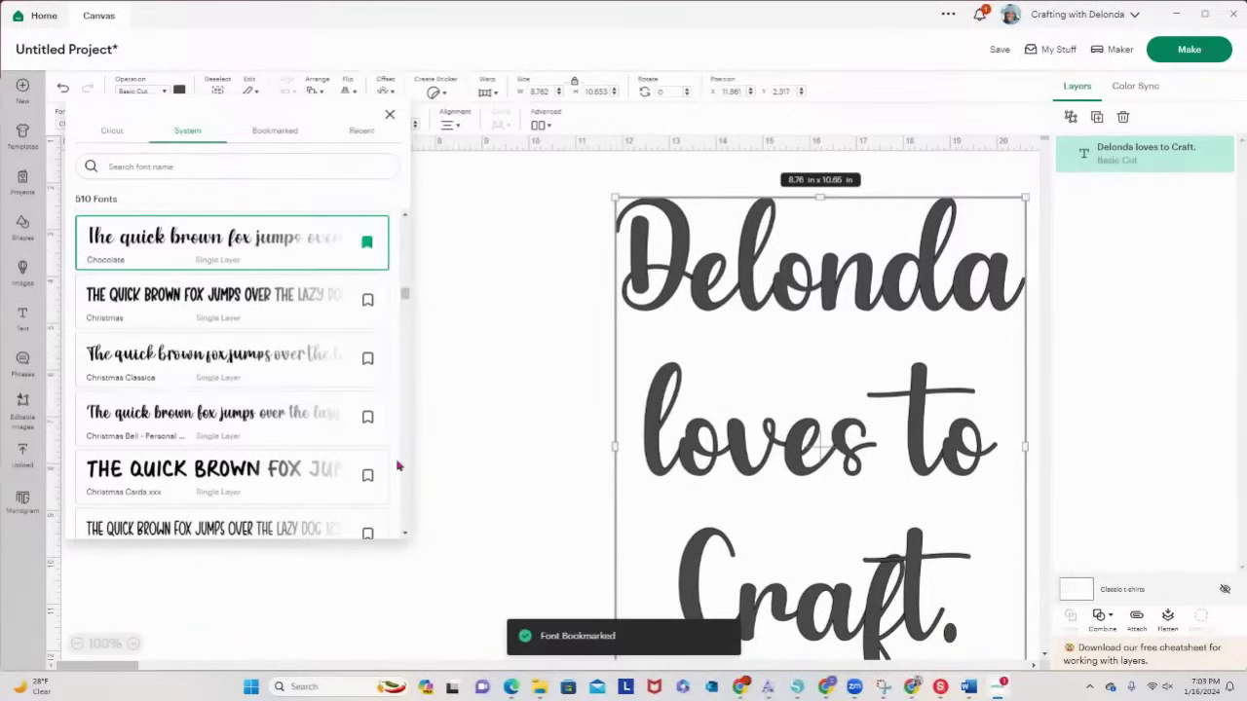
pyautogui.click(277, 139)
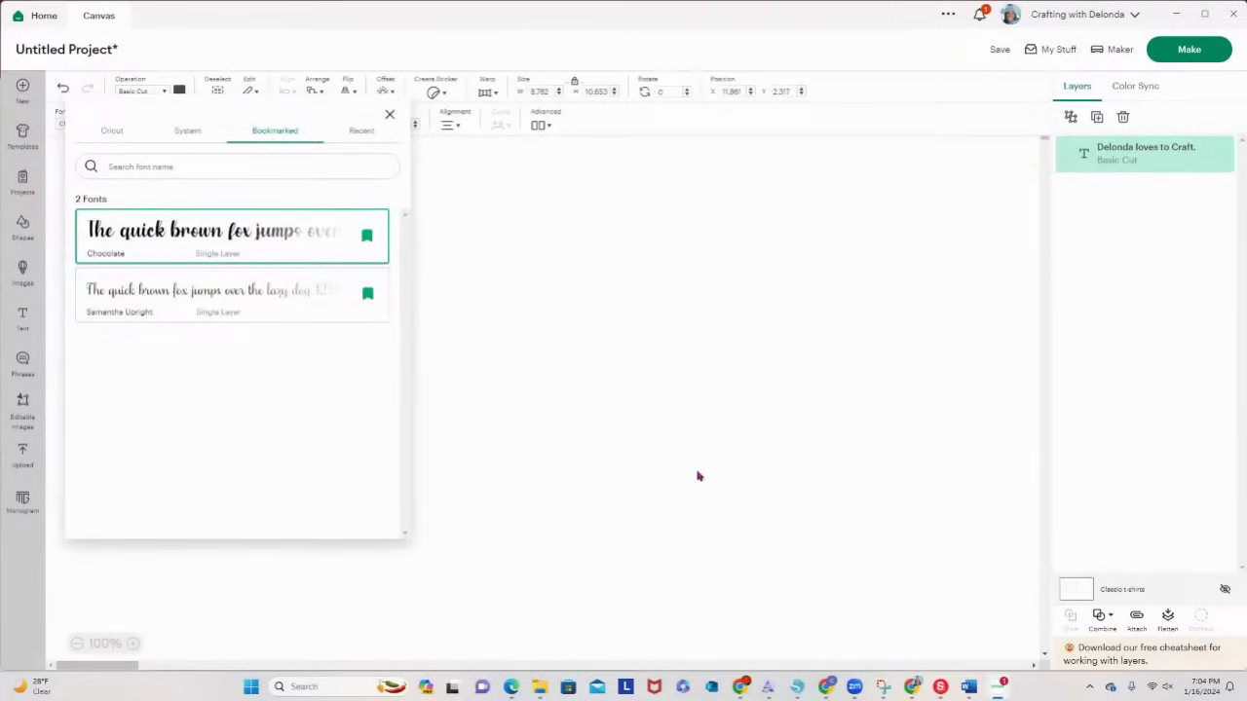
# Step: Move the text to about X 8.40, Y 2.22 and enlarge it to about 9.25 × 11.25 in
pyautogui.click(857, 393)
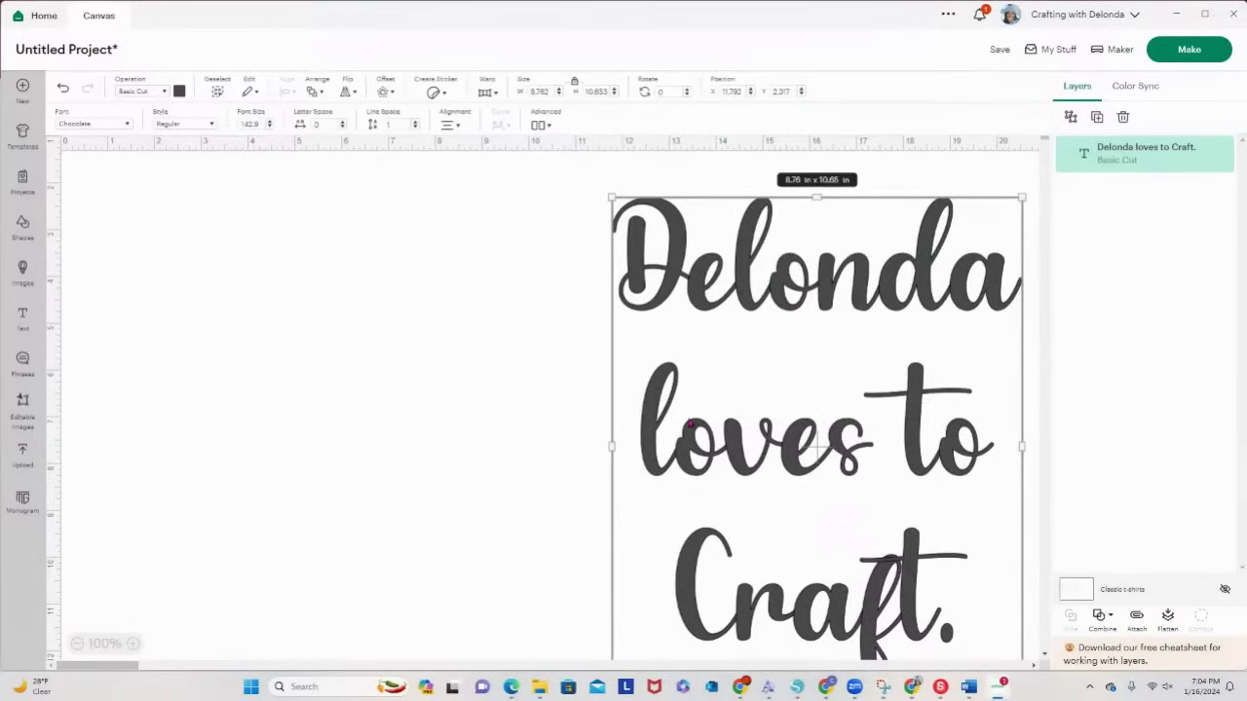
pyautogui.moveTo(689, 424); pyautogui.dragTo(531, 420)
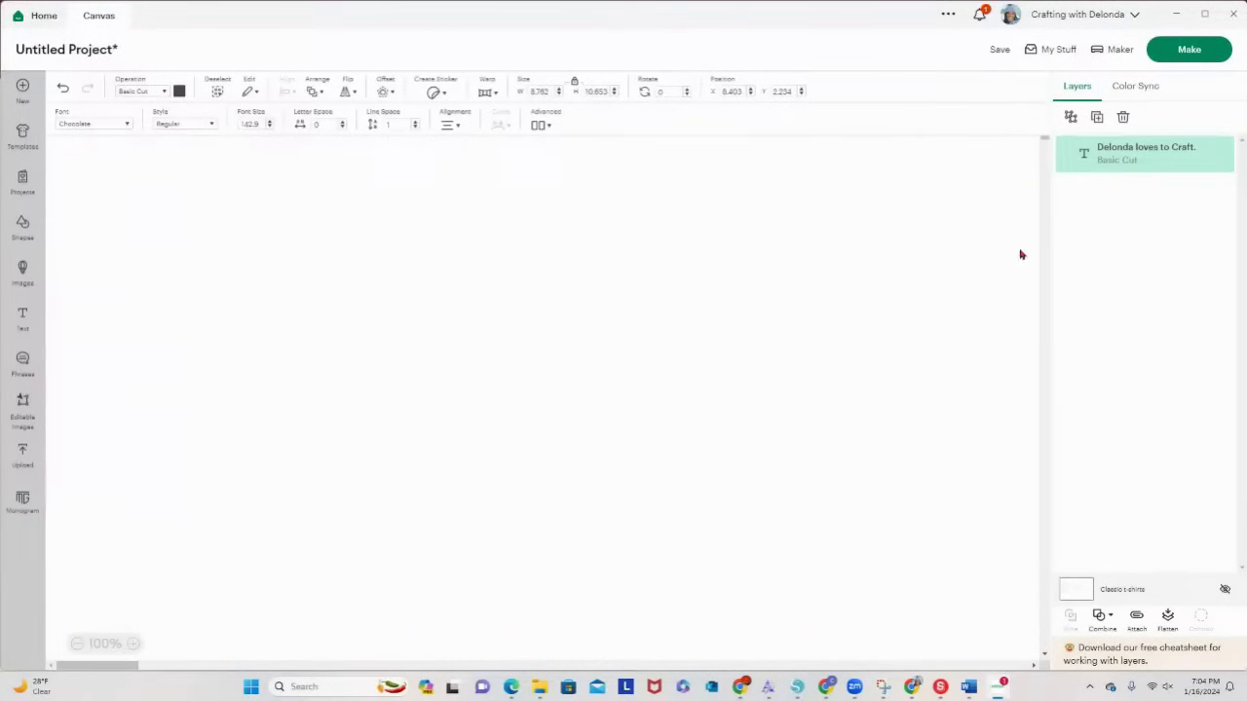
pyautogui.click(1150, 162)
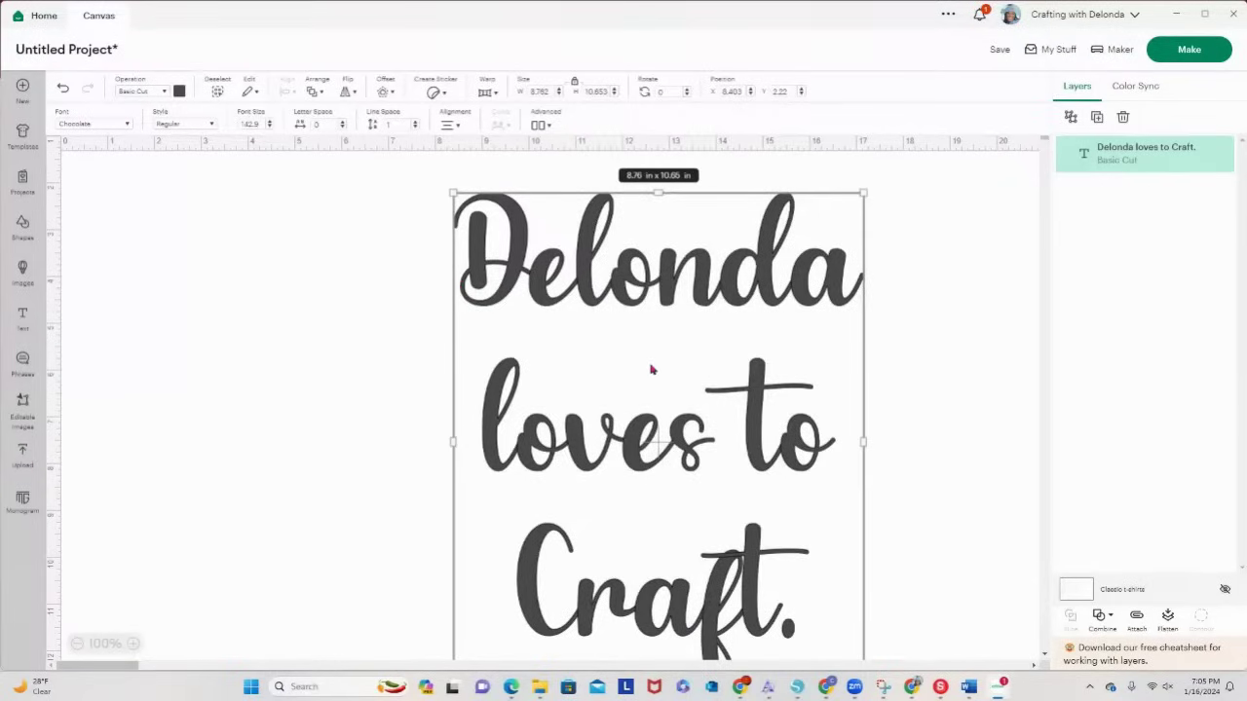
pyautogui.click(77, 644)
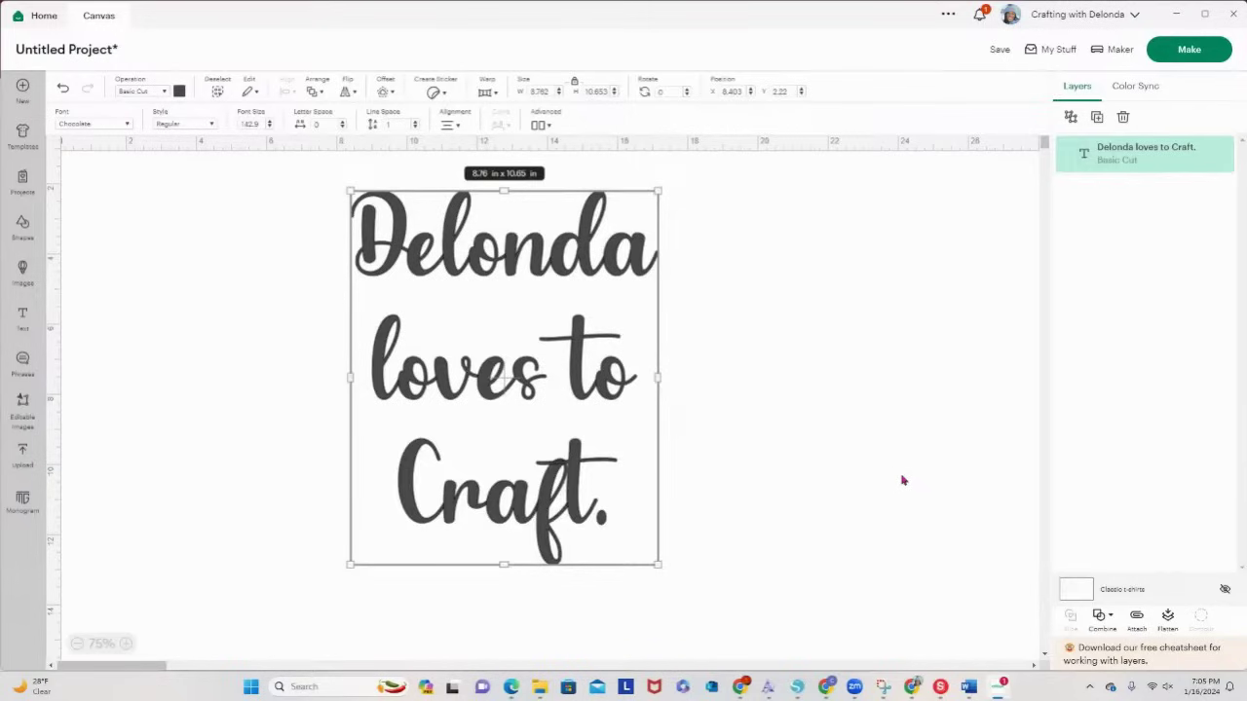
pyautogui.moveTo(657, 562); pyautogui.dragTo(639, 584)
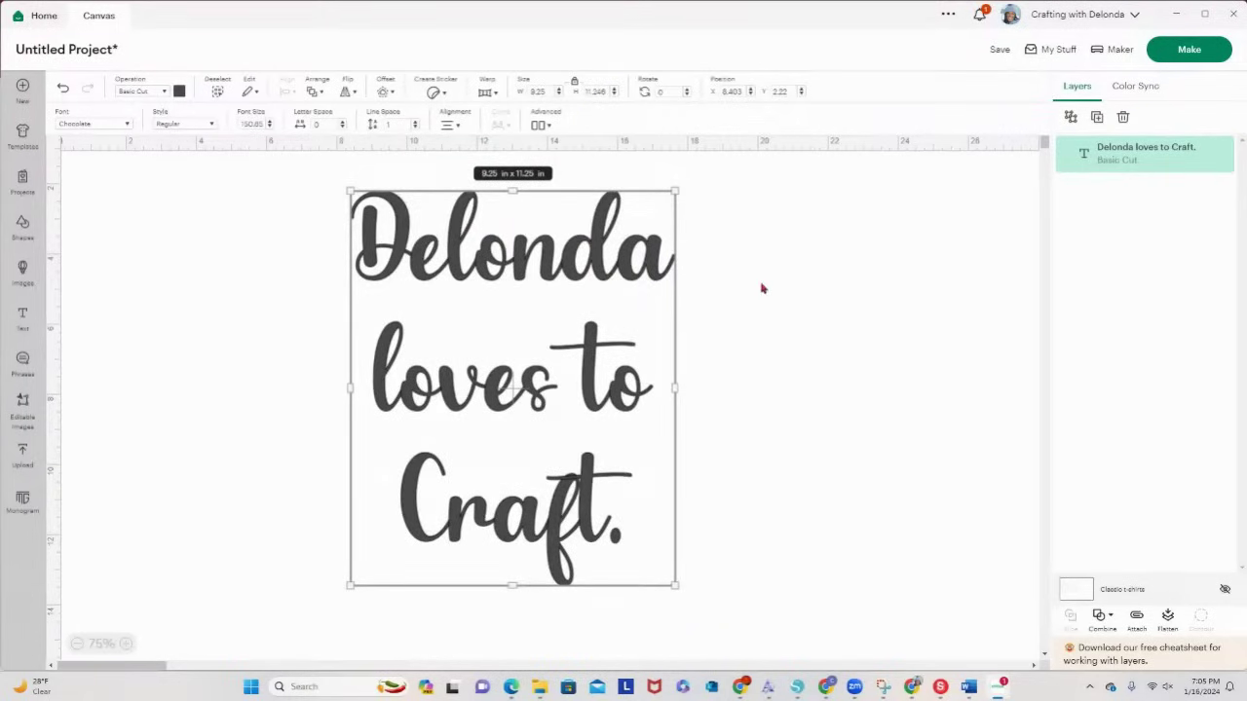
# Step: Reduce the line space of the text to 0.1
pyautogui.click(415, 127)
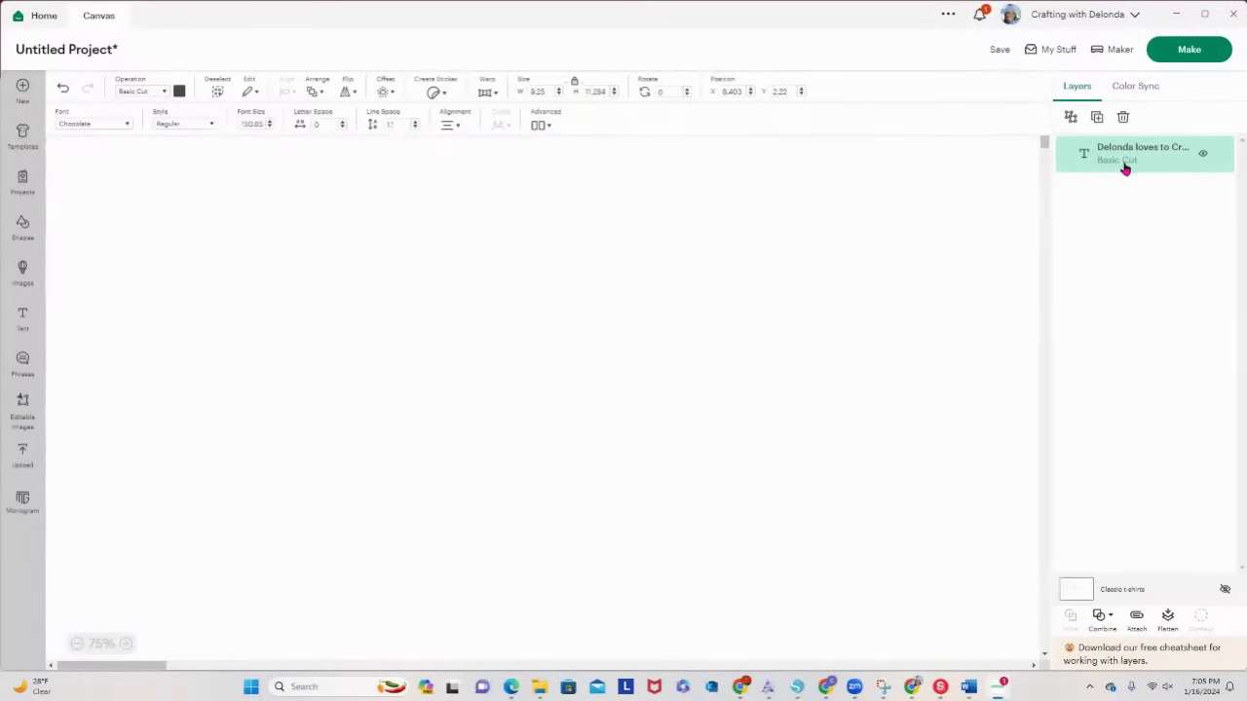
pyautogui.click(415, 128)
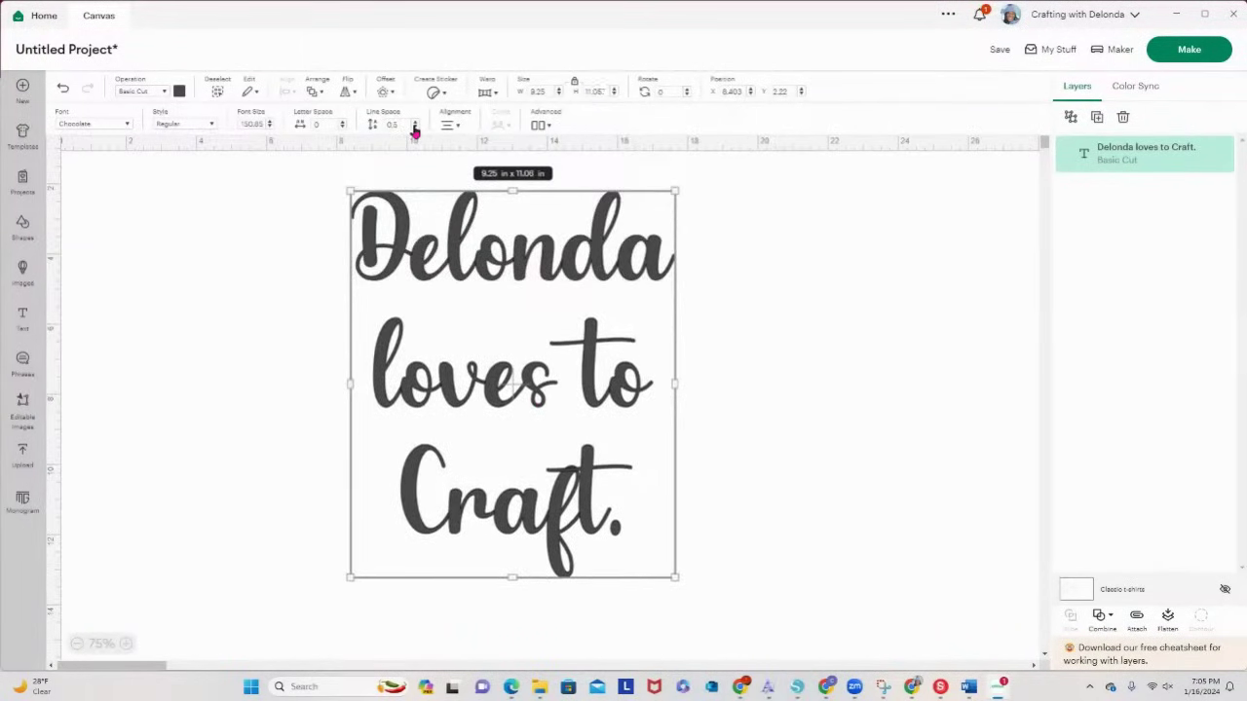
pyautogui.click(415, 129)
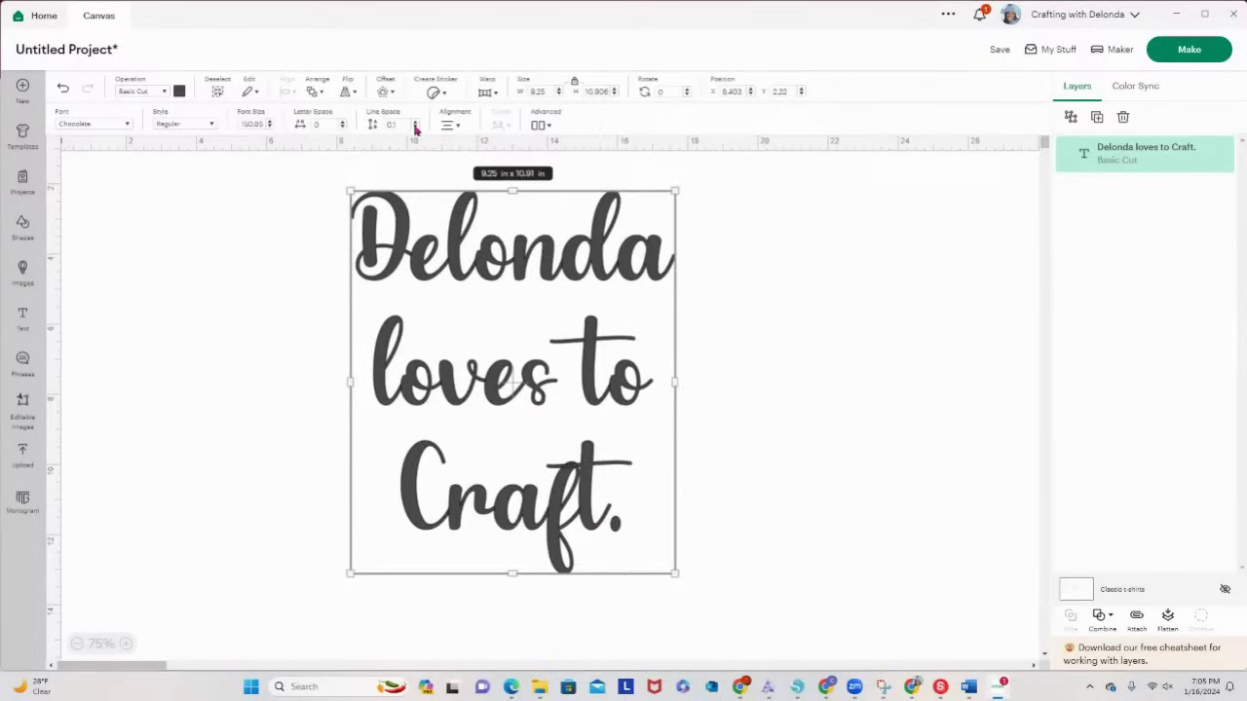
# Step: Ungroup the text to lines and select each of the three lines in turn
pyautogui.click(551, 127)
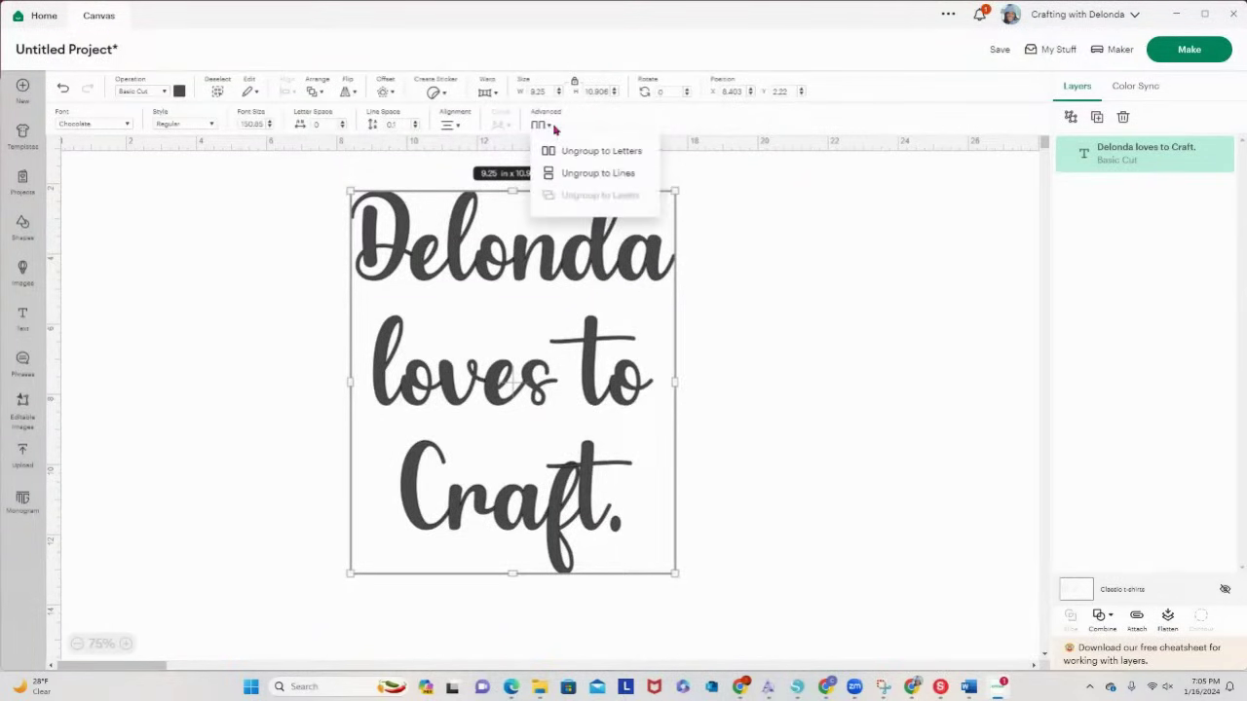
pyautogui.click(568, 179)
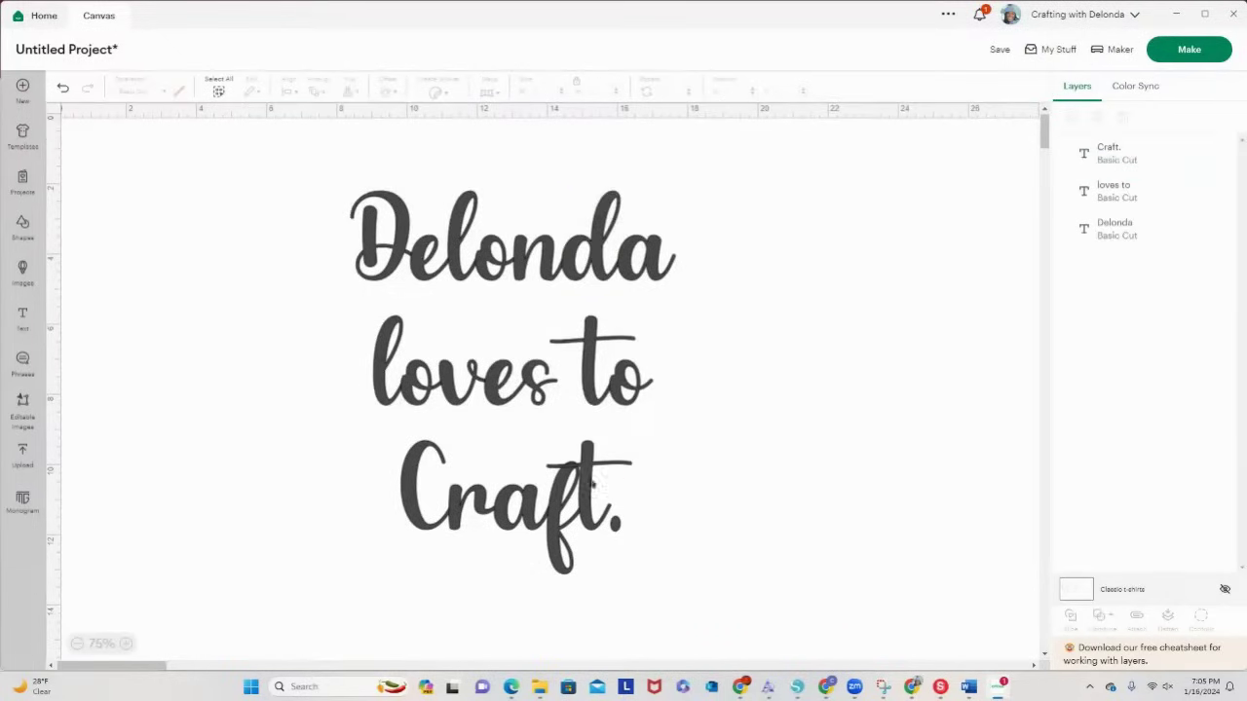
pyautogui.click(534, 510)
pyautogui.click(551, 362)
pyautogui.click(573, 255)
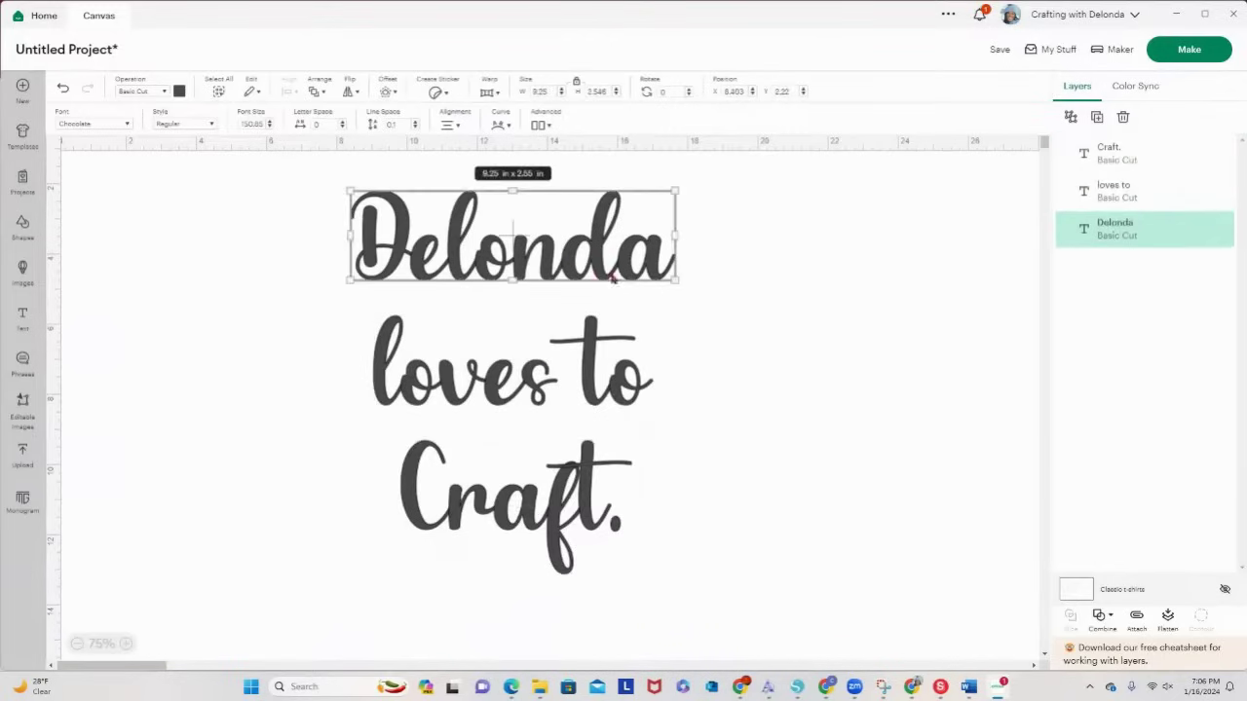
# Step: Place "loves to" at about X 18.17, Y 2.15 and "Craft." at about X 26.67, Y 2.44, in one row after the first word
pyautogui.click(475, 381)
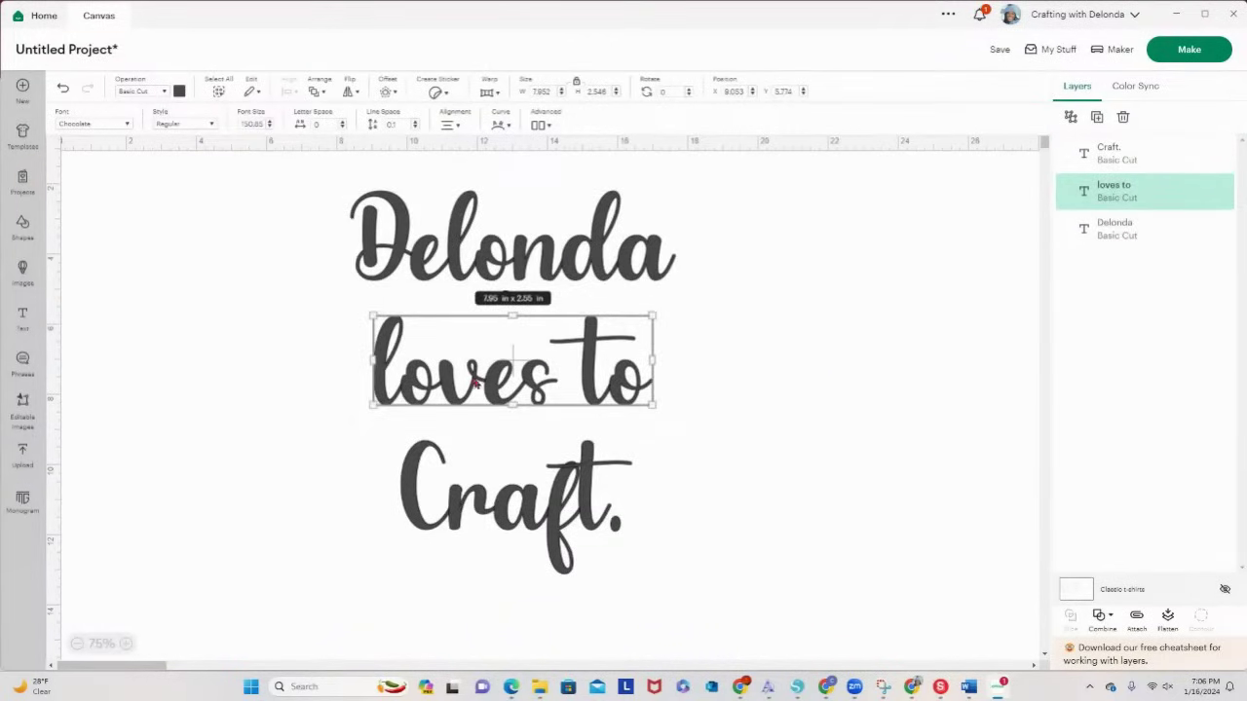
pyautogui.moveTo(475, 383); pyautogui.dragTo(805, 264)
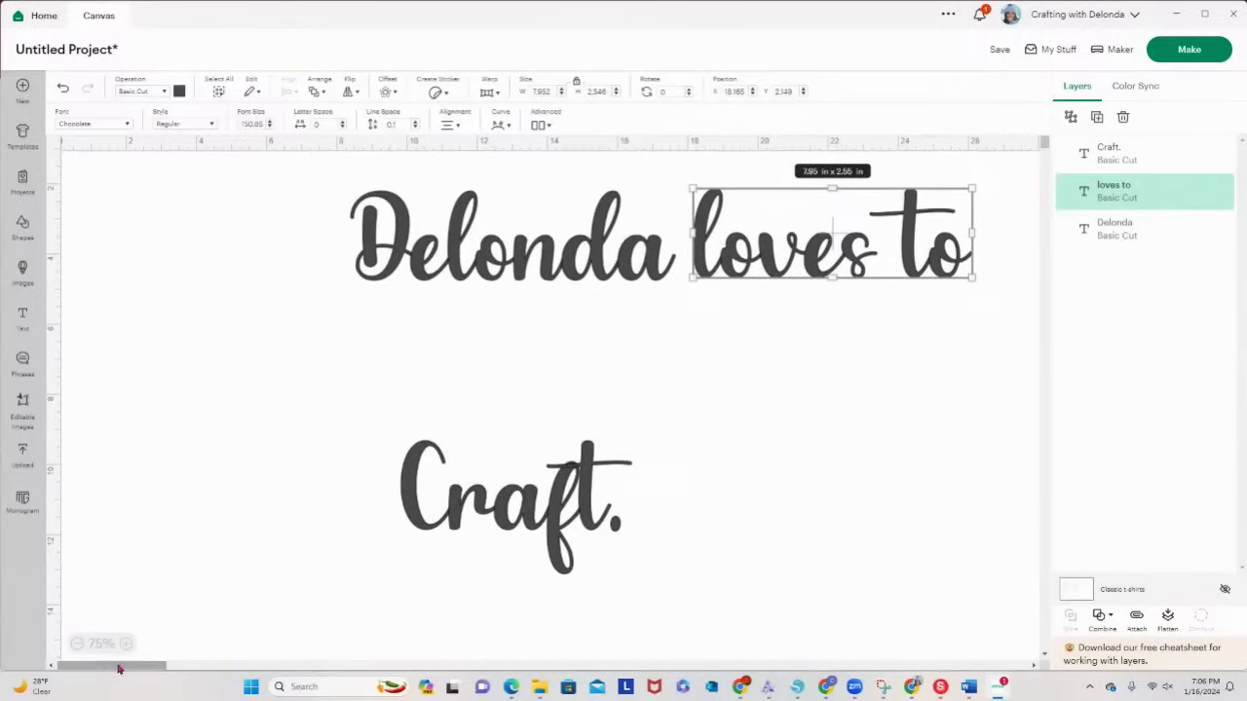
pyautogui.moveTo(120, 668); pyautogui.dragTo(154, 668)
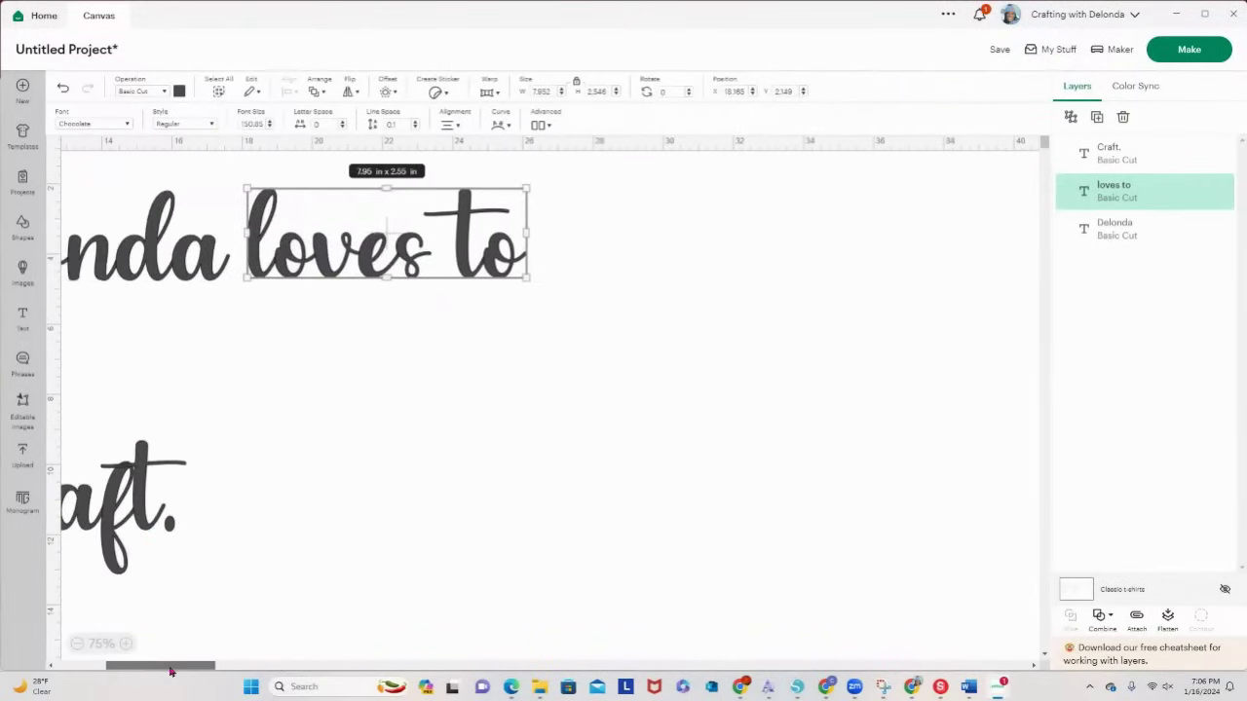
pyautogui.click(103, 517)
pyautogui.moveTo(106, 513); pyautogui.dragTo(697, 272)
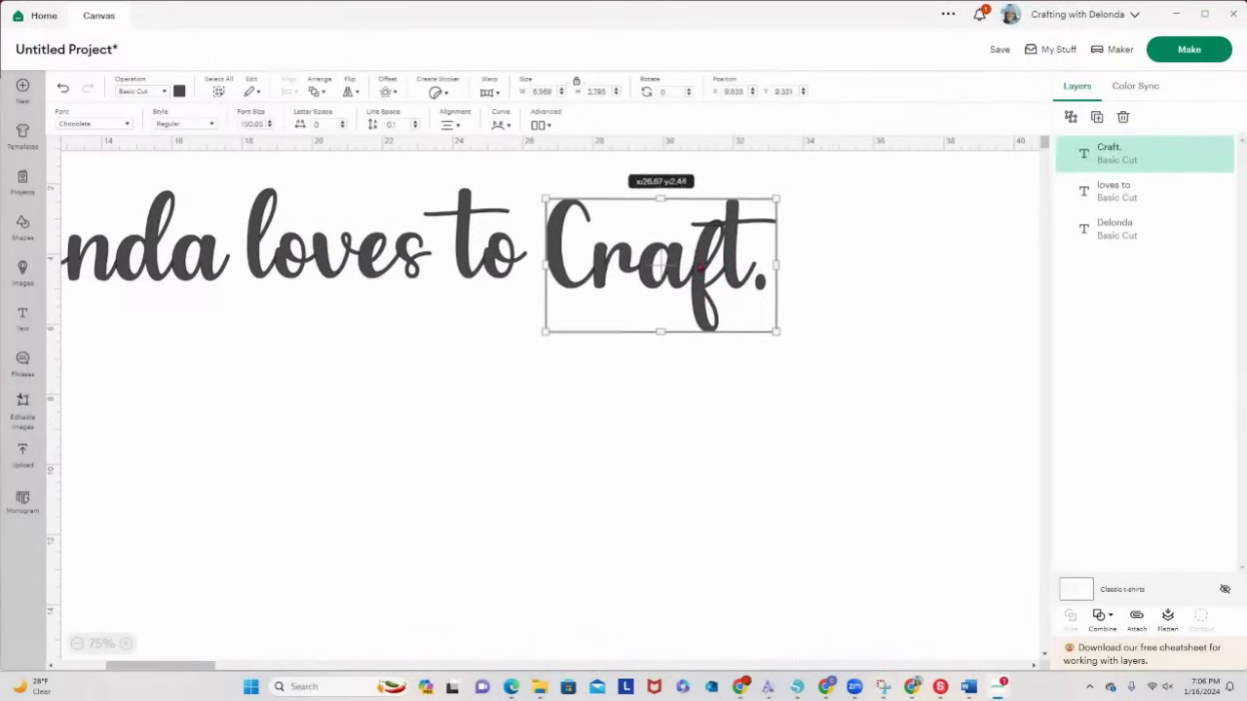
pyautogui.click(623, 478)
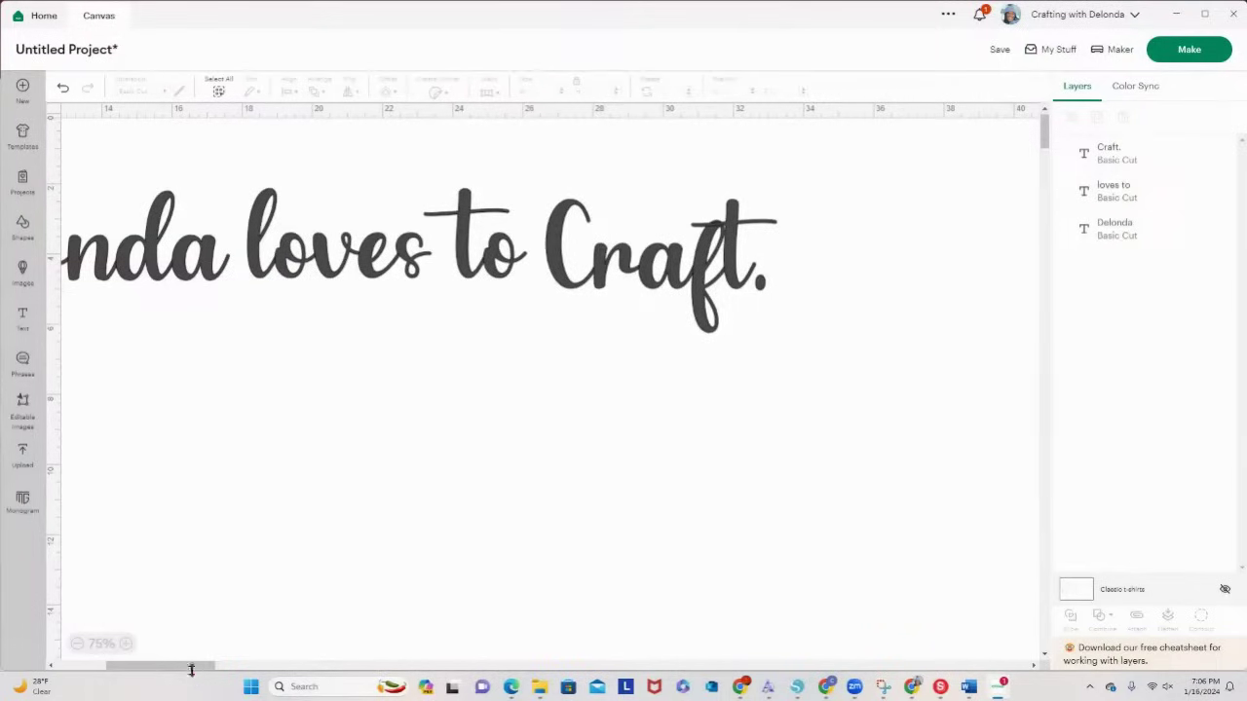
# Step: Undo the repositioning and ungrouping of the three text lines, along with the last line-space change
pyautogui.moveTo(193, 672); pyautogui.dragTo(148, 672)
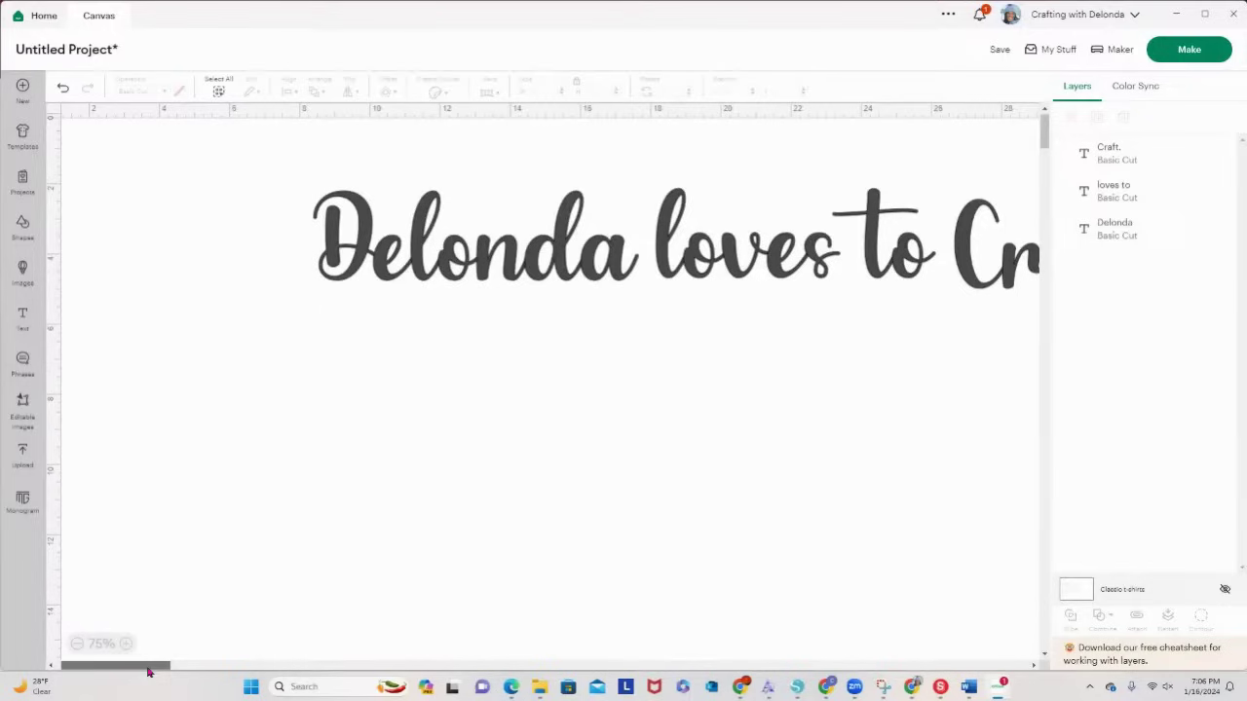
pyautogui.moveTo(148, 672); pyautogui.dragTo(171, 674)
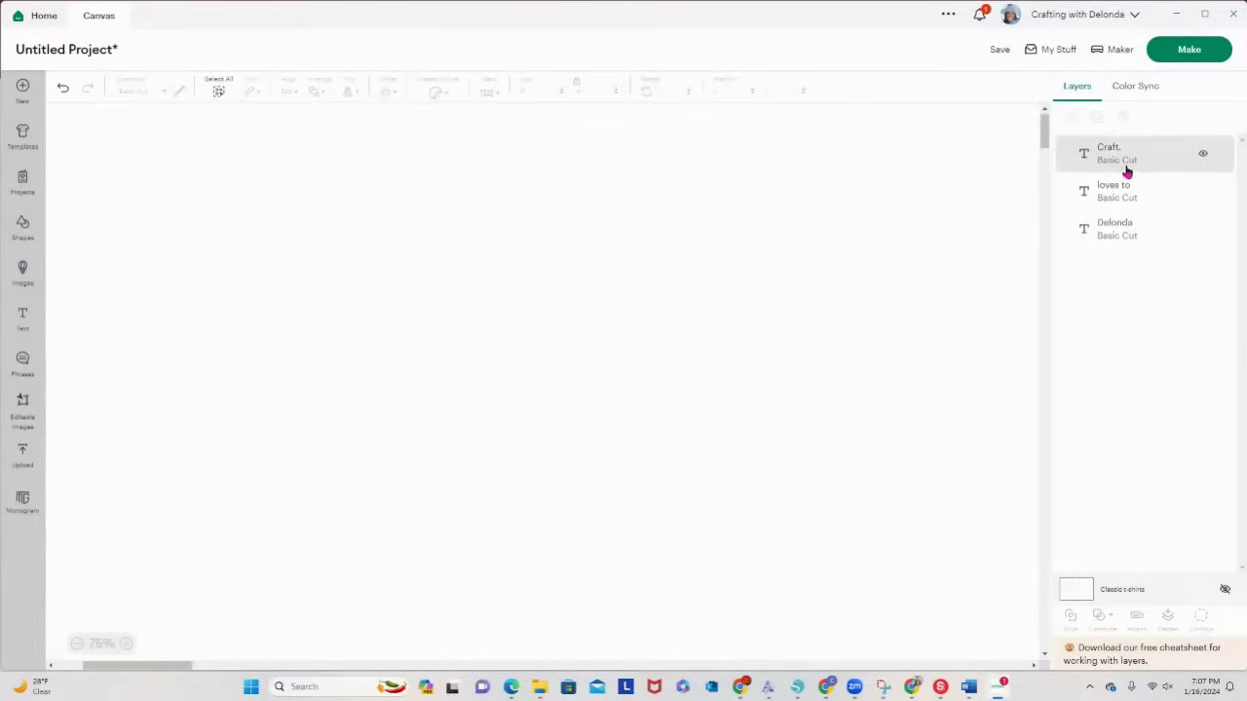
pyautogui.click(64, 90)
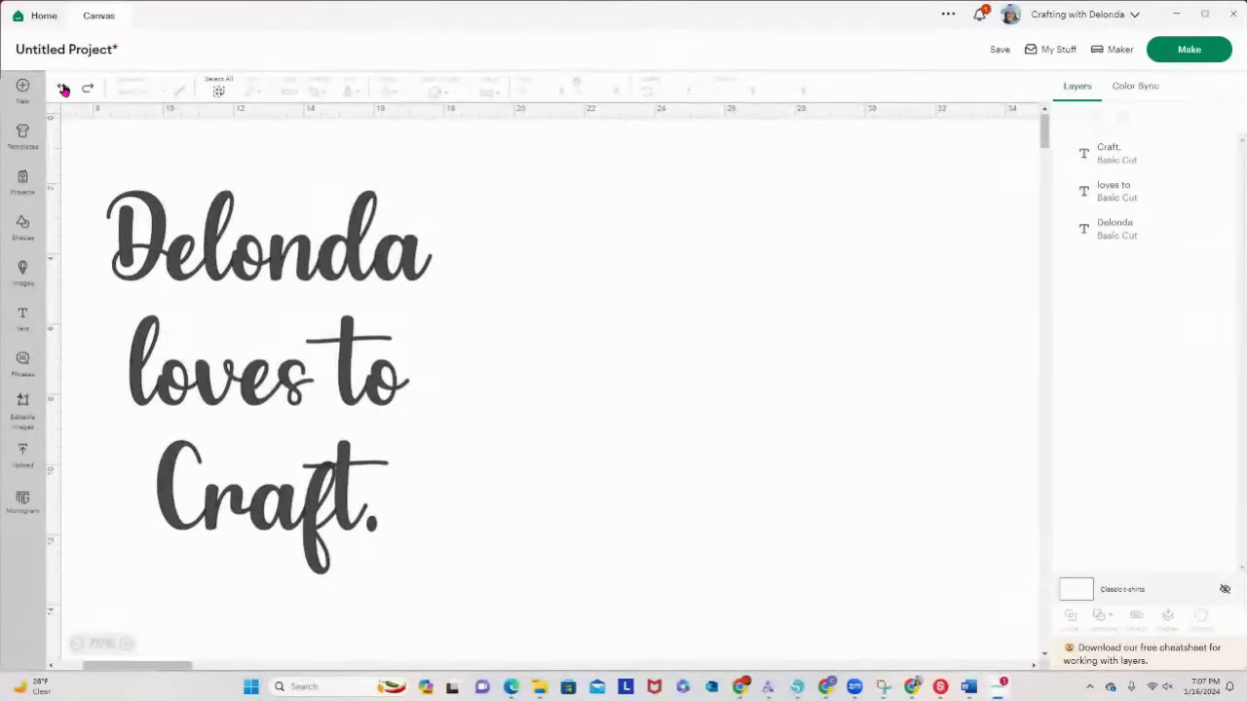
pyautogui.click(286, 264)
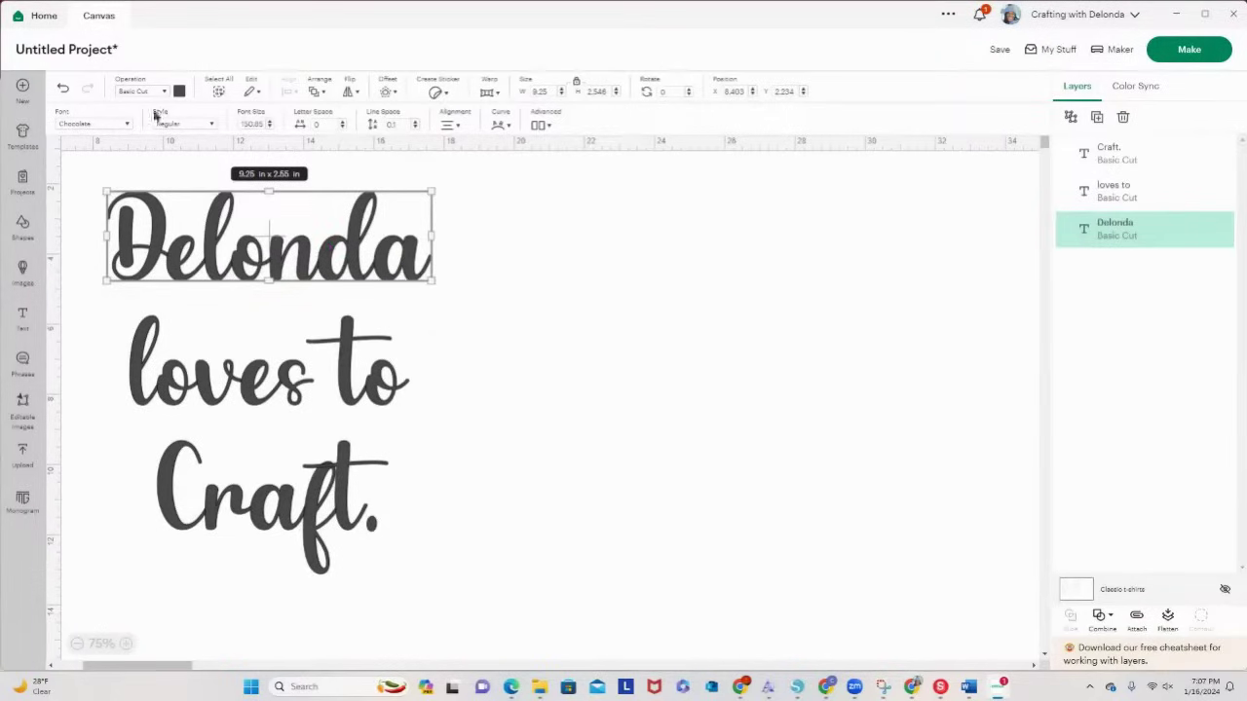
pyautogui.click(64, 90)
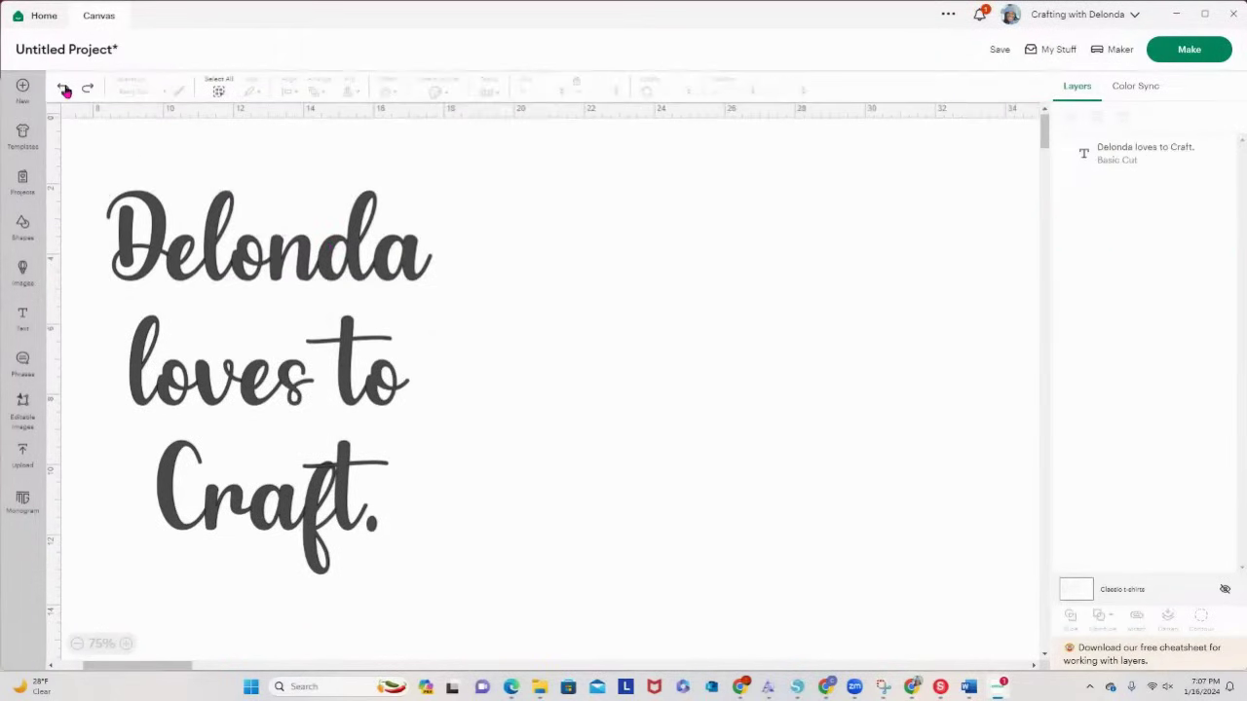
# Step: Move the whole three-line text to about X 9.93, Y 3.23
pyautogui.click(280, 395)
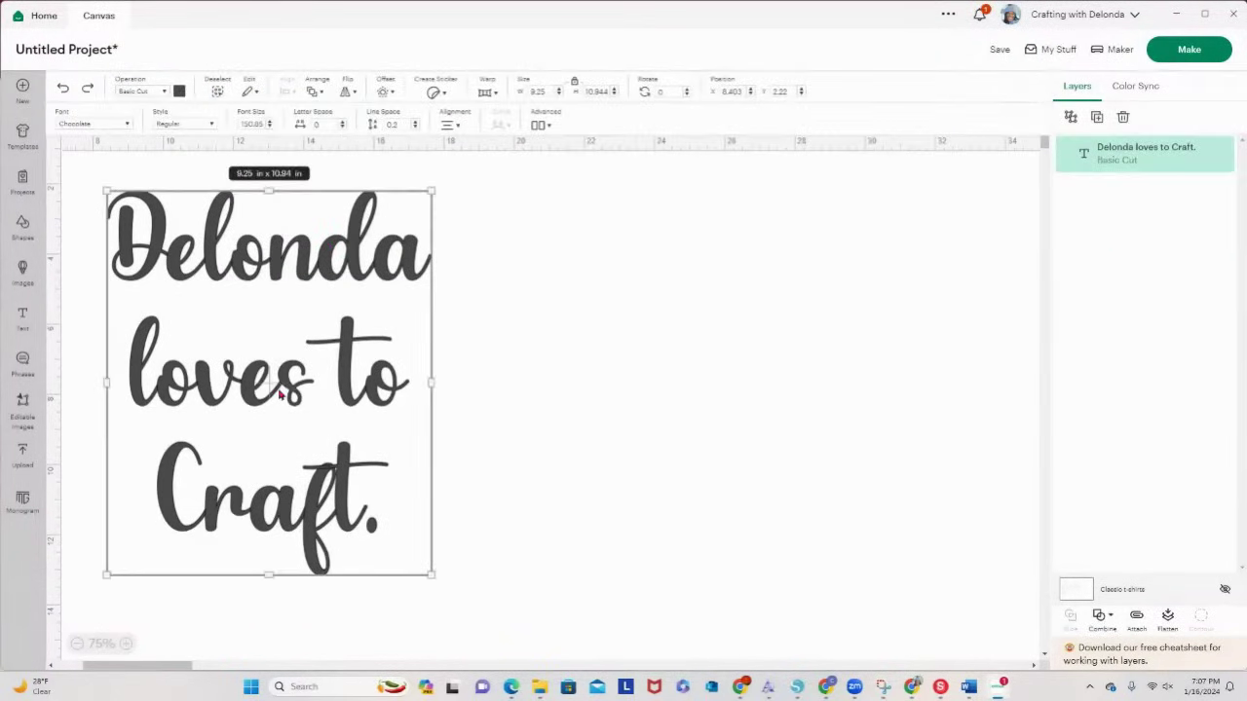
pyautogui.moveTo(280, 395); pyautogui.dragTo(424, 389)
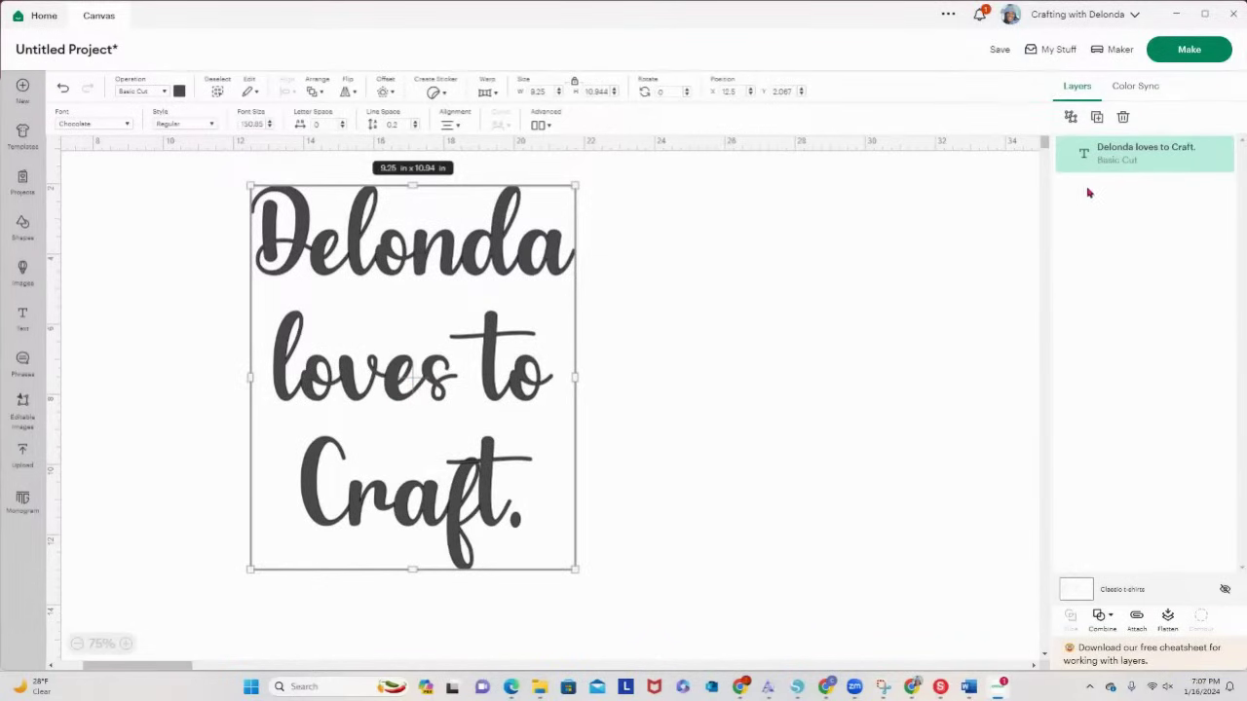
pyautogui.moveTo(372, 337); pyautogui.dragTo(281, 378)
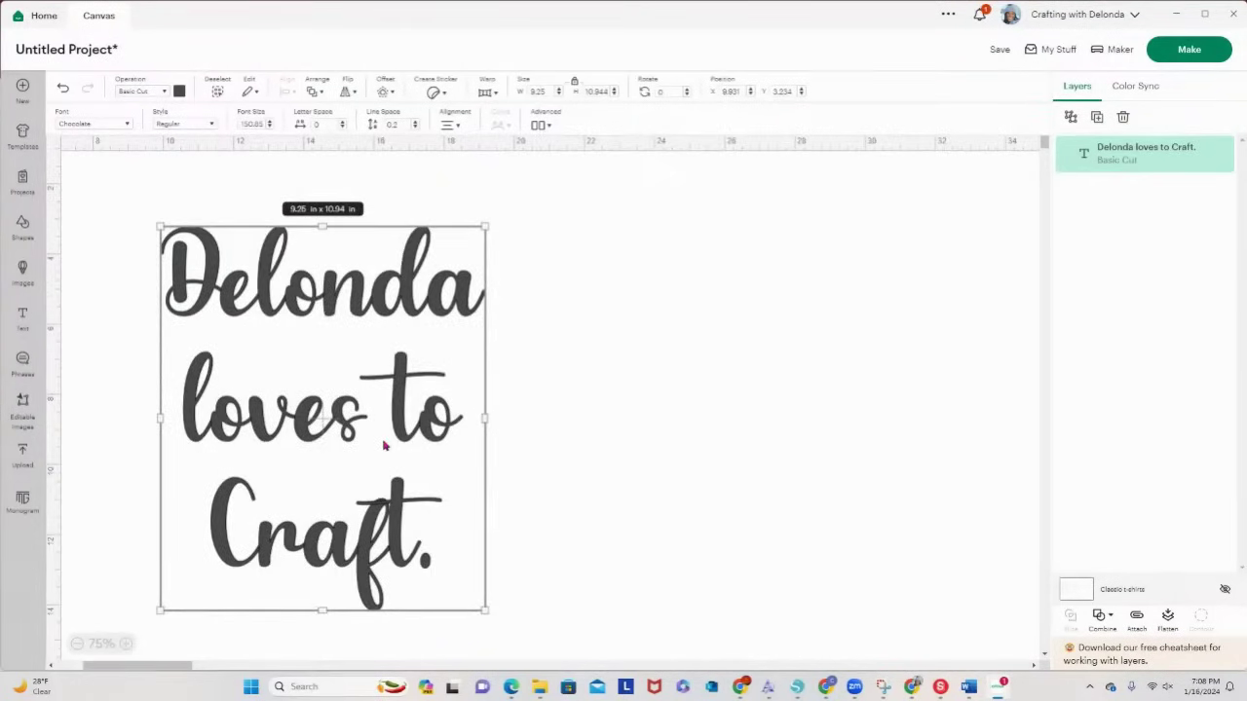
# Step: Ungroup the three-line text to lines
pyautogui.click(547, 128)
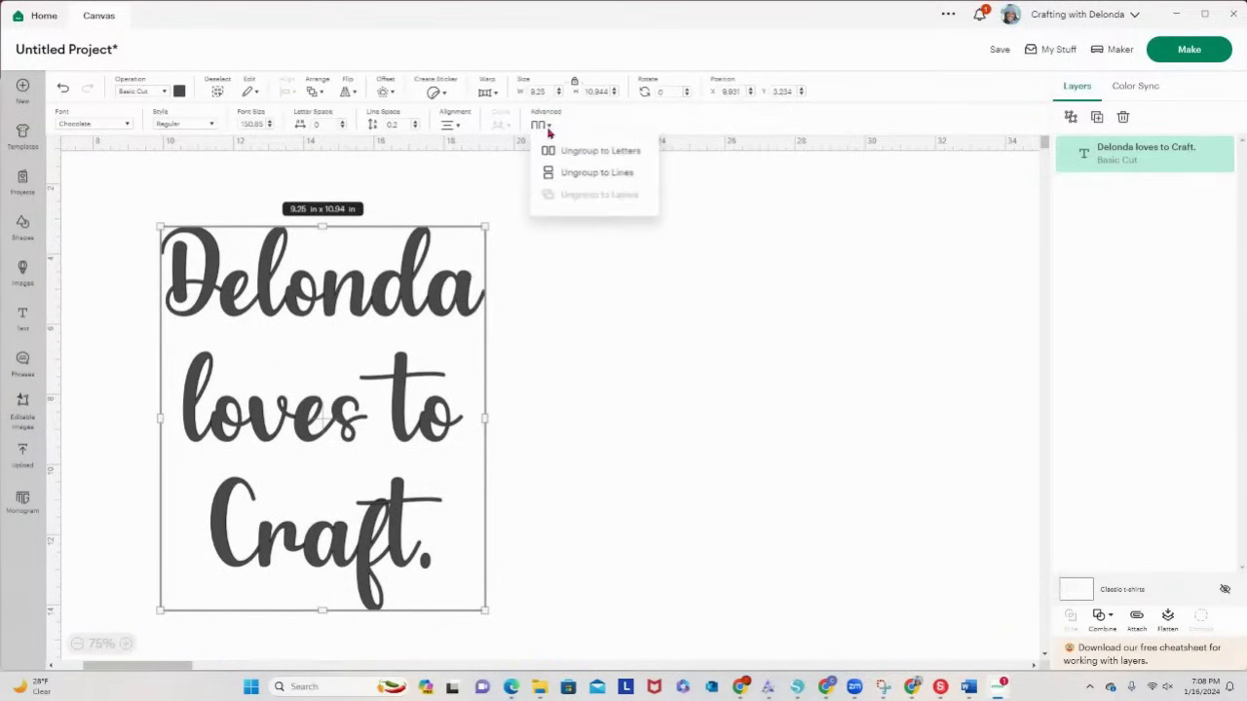
pyautogui.click(622, 175)
pyautogui.click(399, 288)
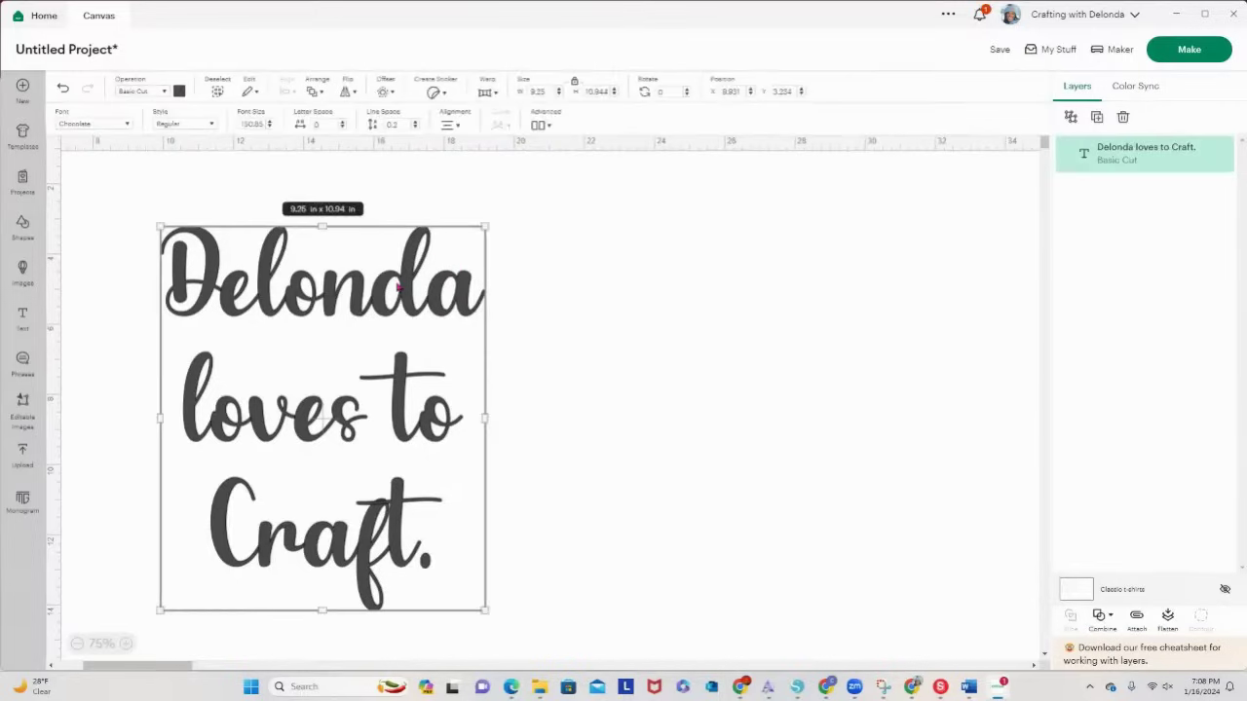
pyautogui.click(565, 309)
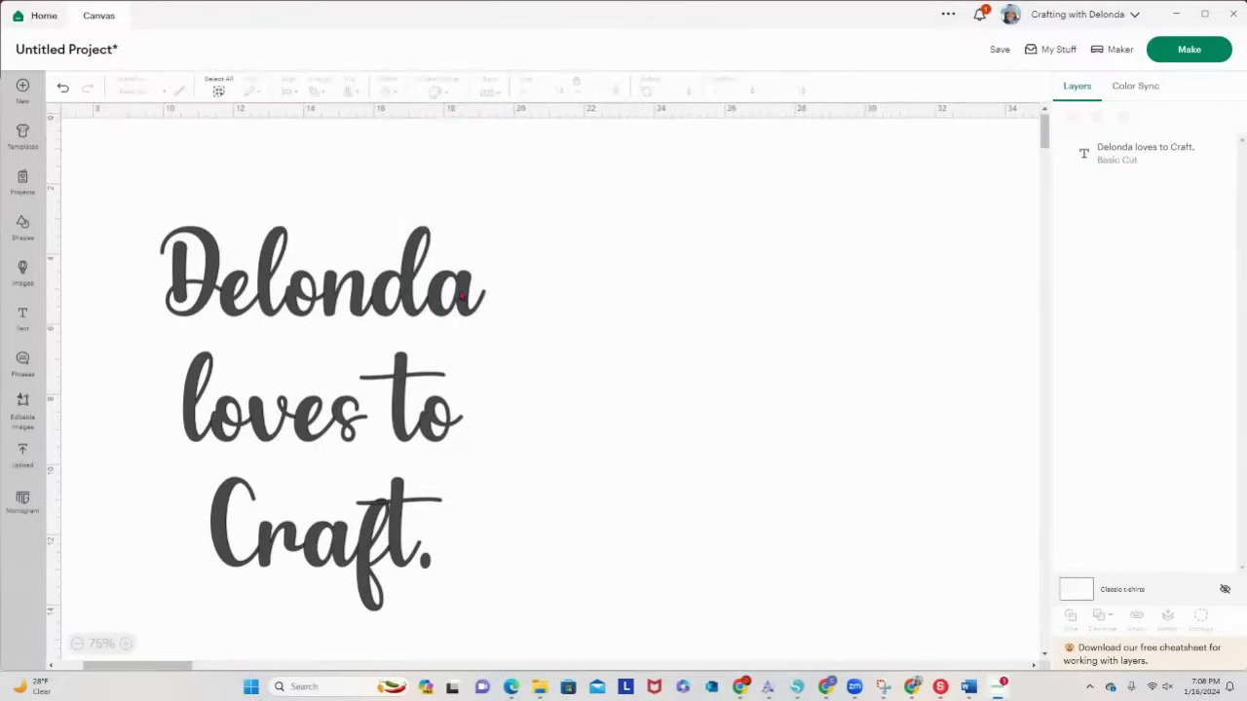
pyautogui.click(462, 296)
pyautogui.click(542, 125)
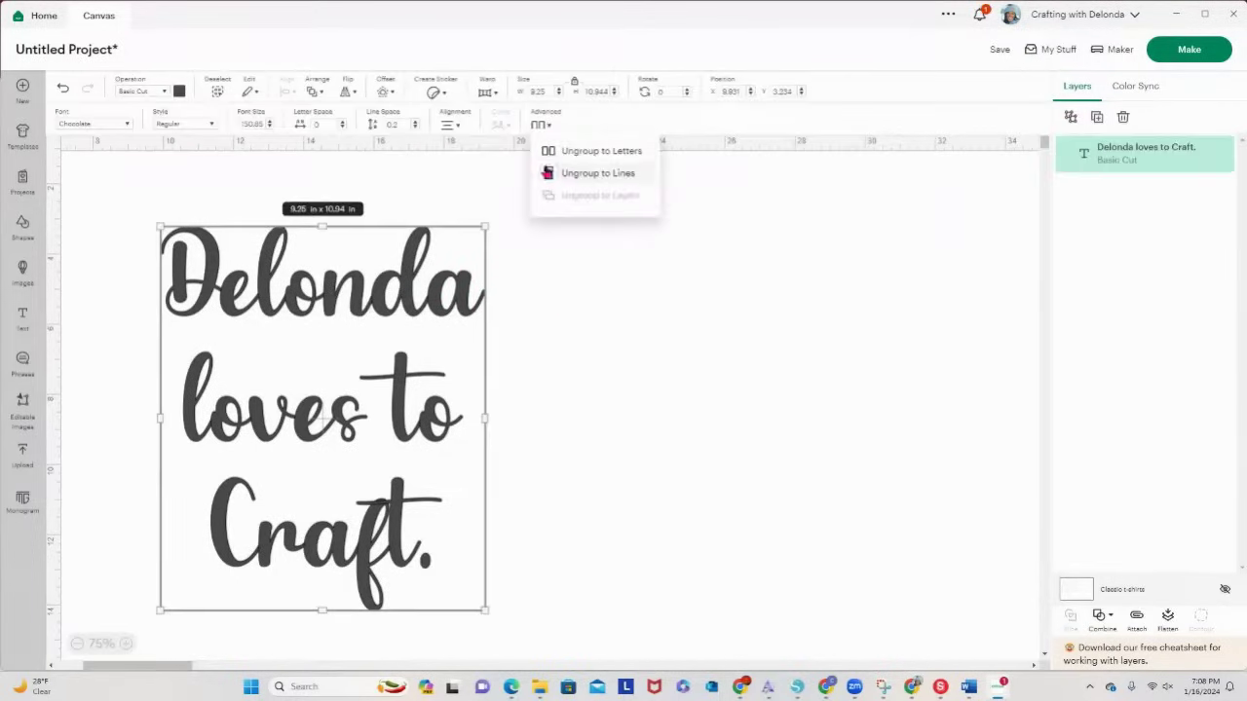
pyautogui.click(567, 176)
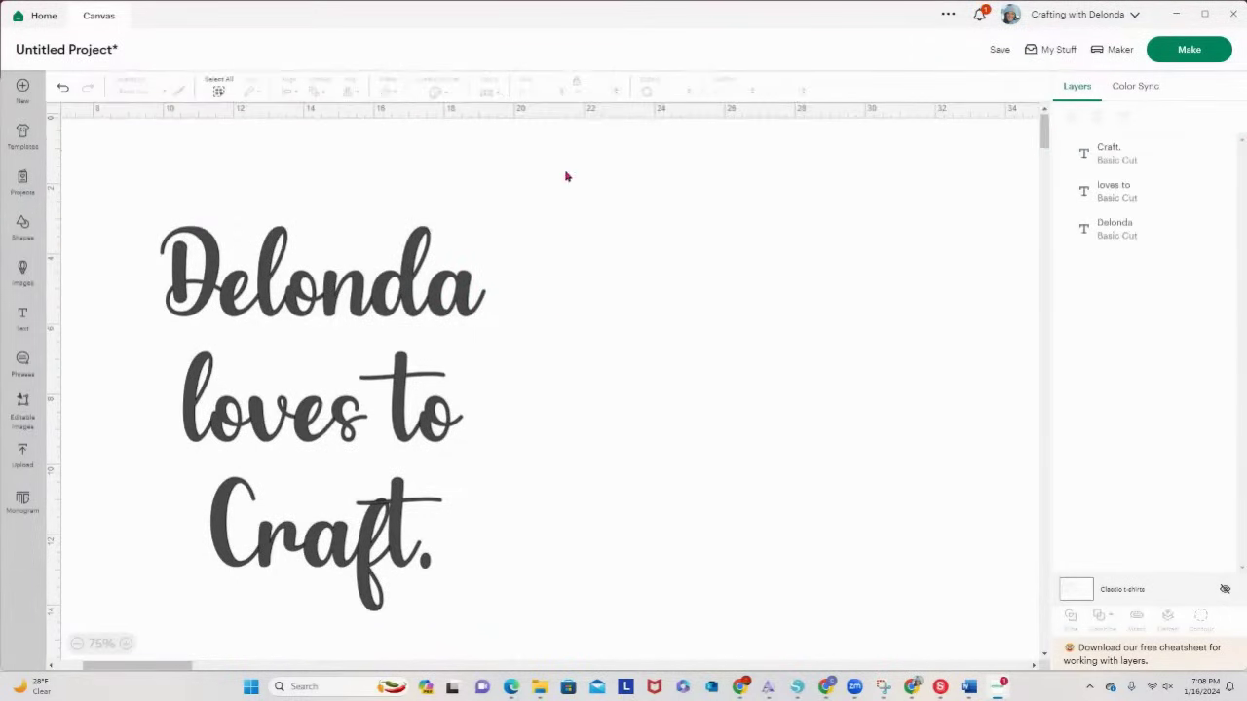
# Step: Select each of the three separate text layers in turn to examine which line each one controls
pyautogui.click(1101, 154)
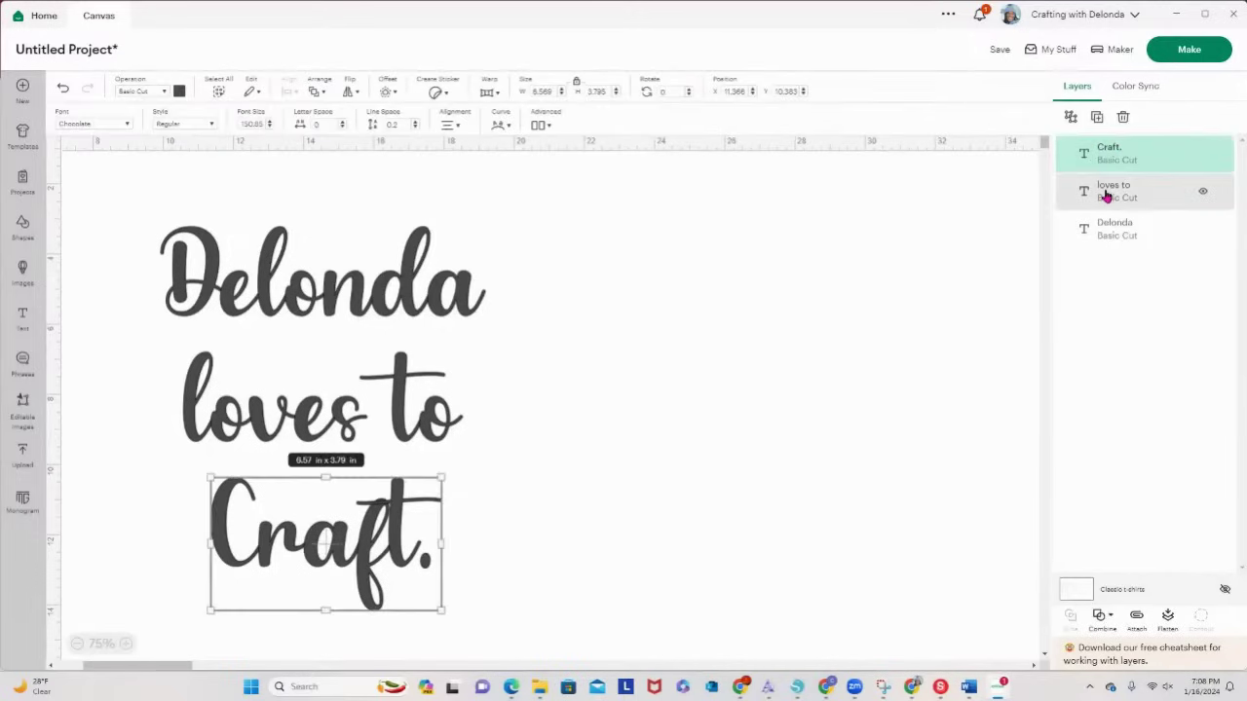
pyautogui.click(1107, 195)
pyautogui.click(1109, 229)
pyautogui.click(1130, 153)
pyautogui.click(1112, 195)
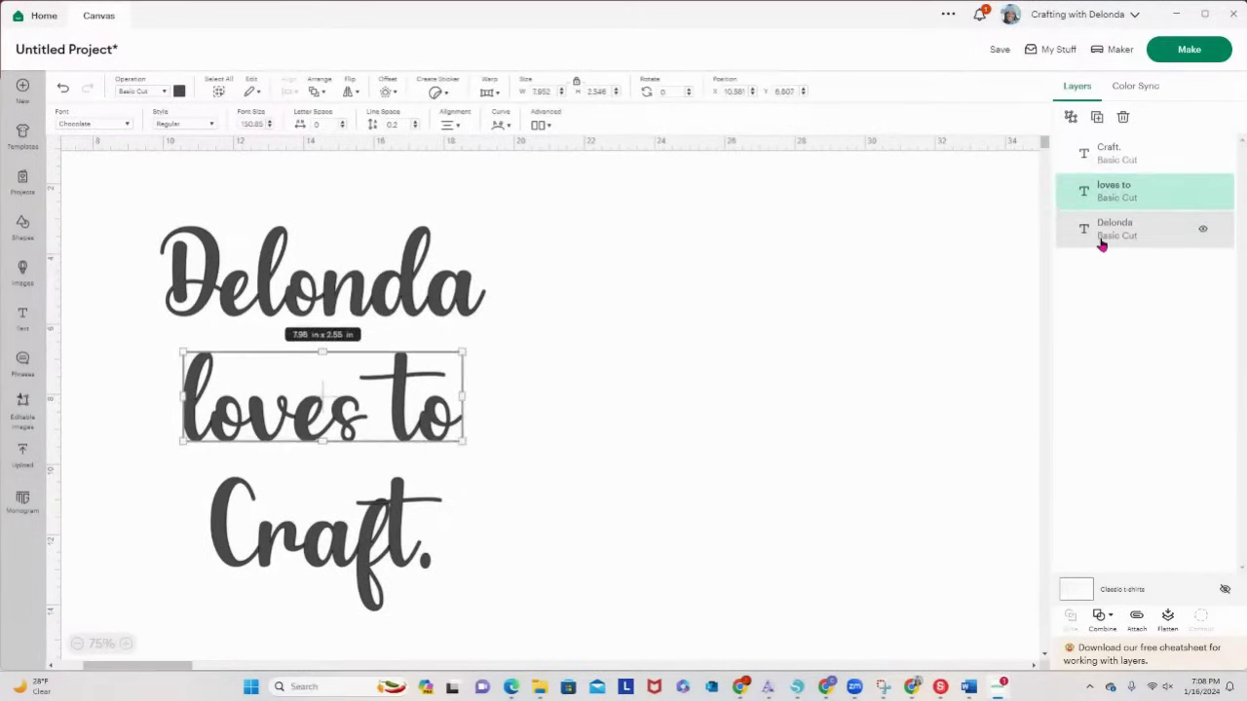
pyautogui.click(1102, 245)
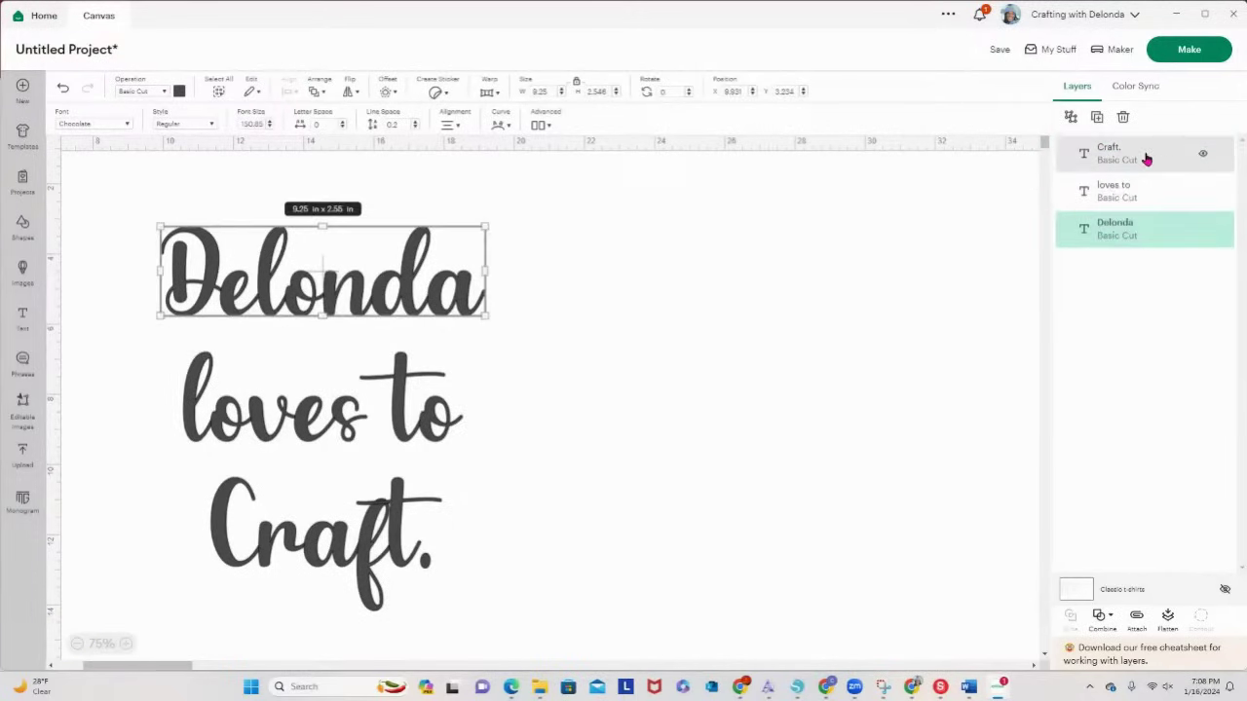
pyautogui.click(1146, 159)
pyautogui.click(1137, 191)
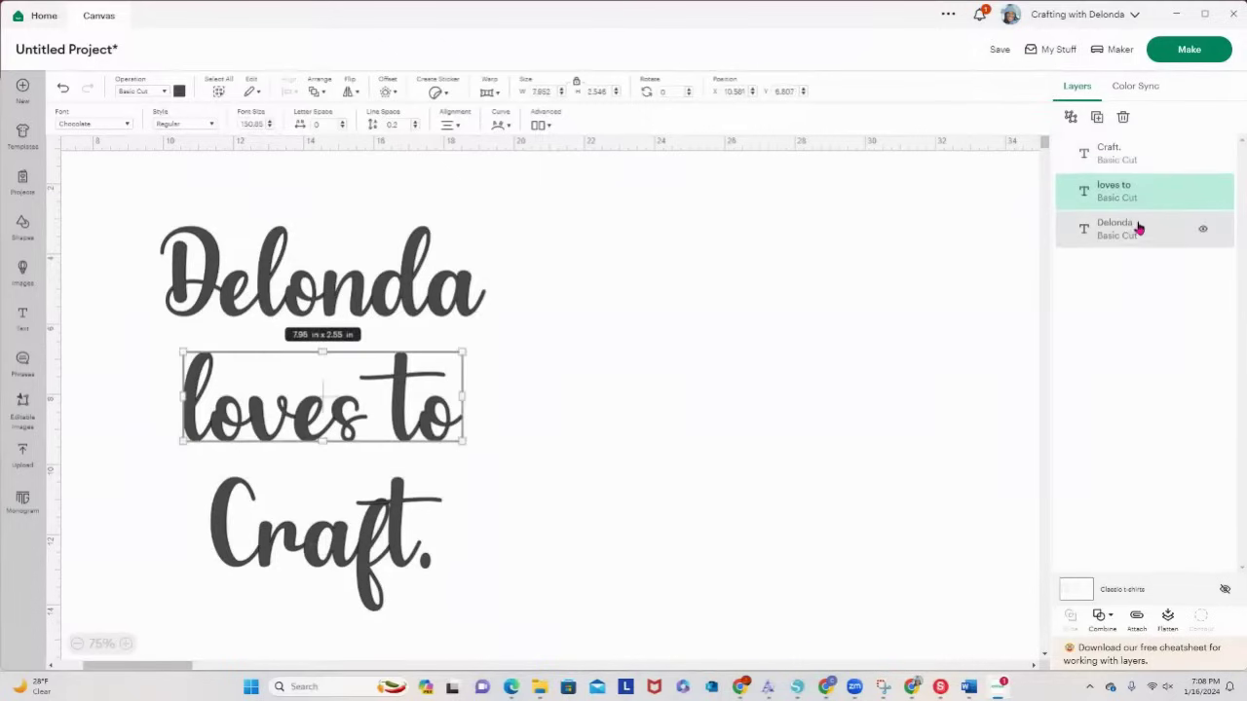
pyautogui.click(1135, 234)
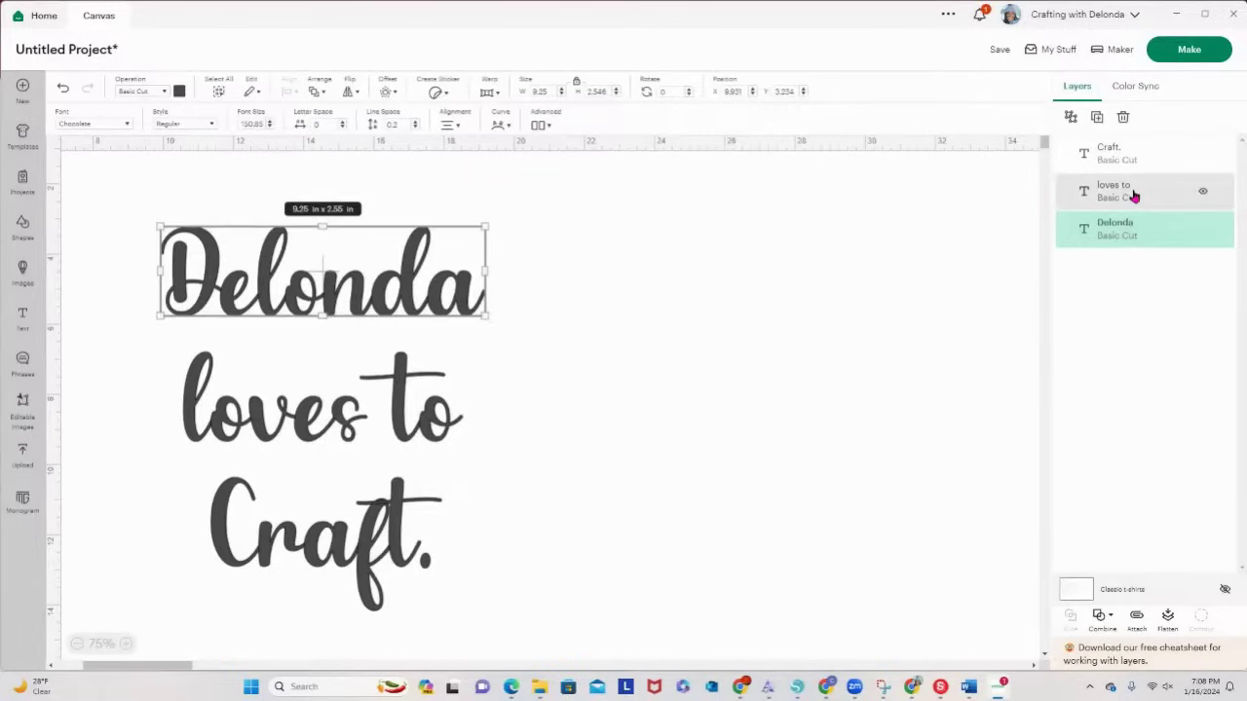
# Step: Reorder the first word's layer above "loves to" and lower "loves to" on the canvas to about X 10.72, Y 7.43
pyautogui.moveTo(1138, 234); pyautogui.dragTo(1105, 223)
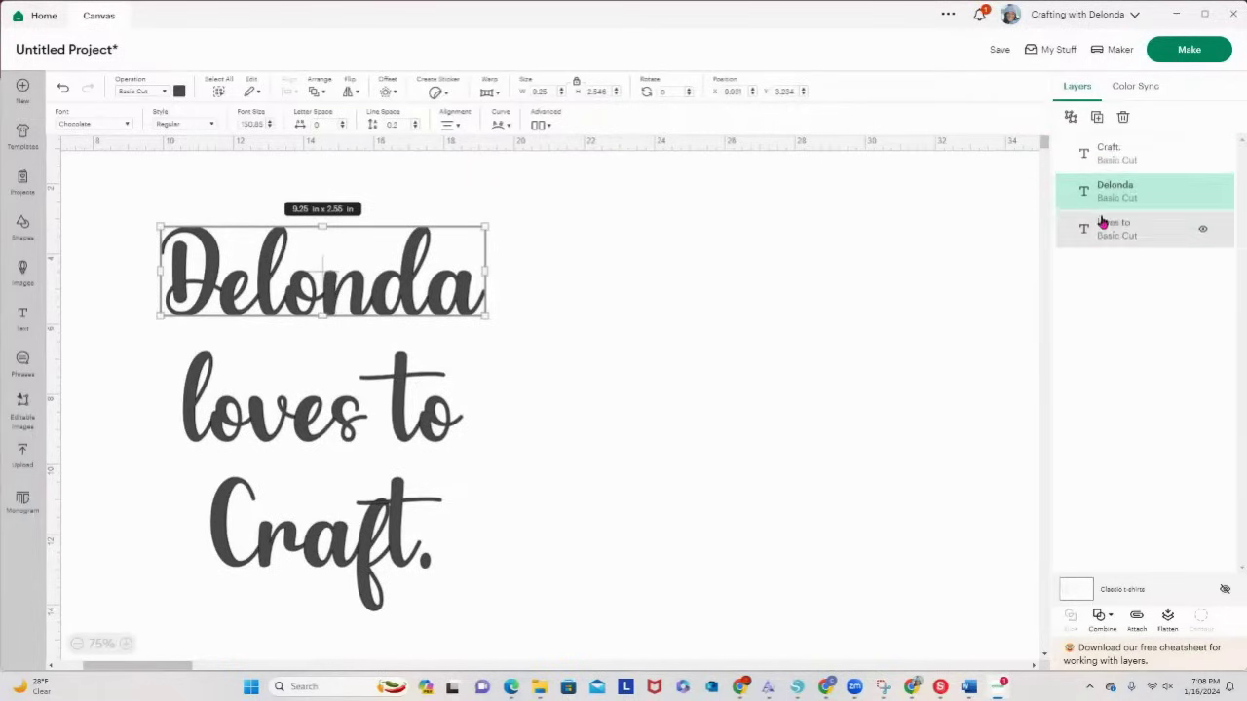
pyautogui.click(871, 295)
pyautogui.click(390, 308)
pyautogui.click(1123, 228)
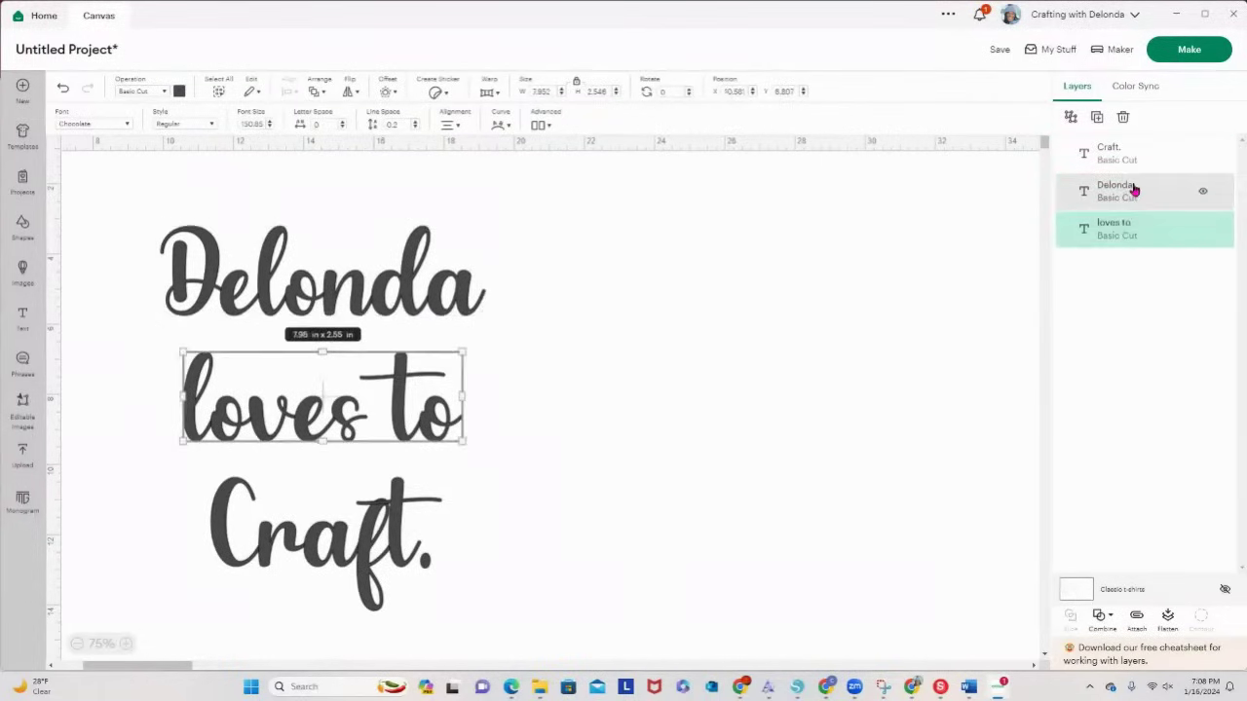
pyautogui.click(1135, 190)
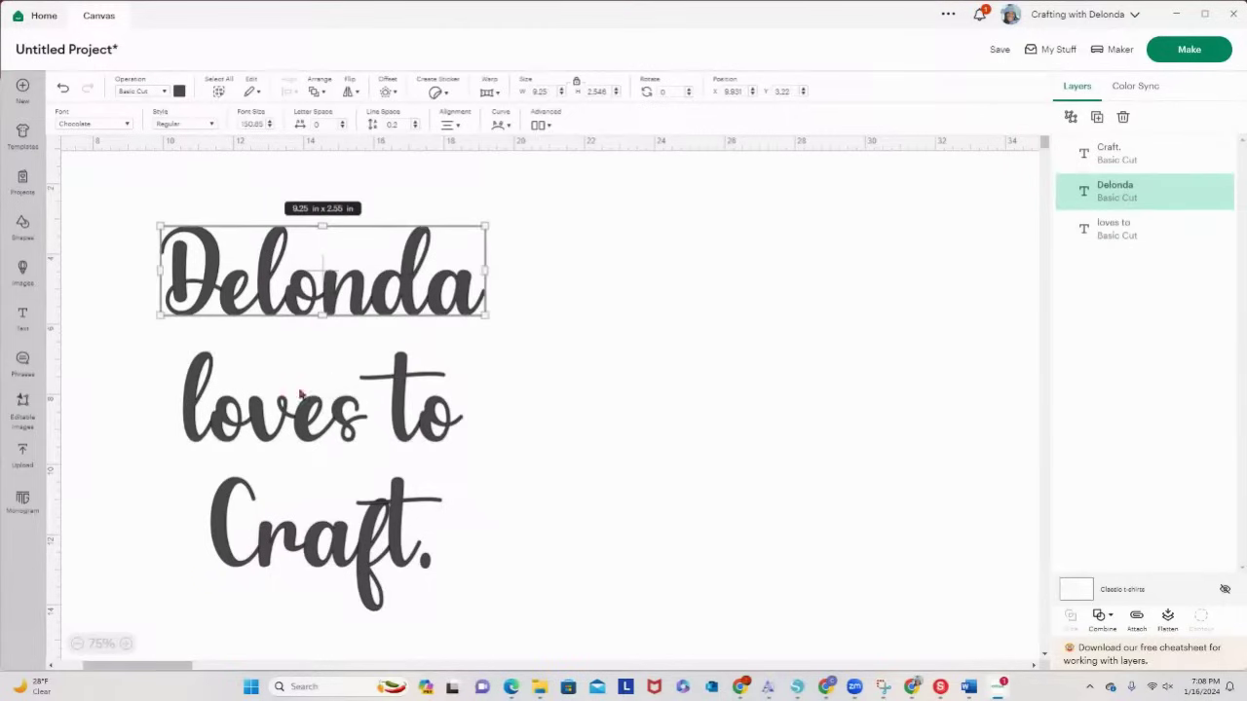
pyautogui.moveTo(303, 397); pyautogui.dragTo(279, 436)
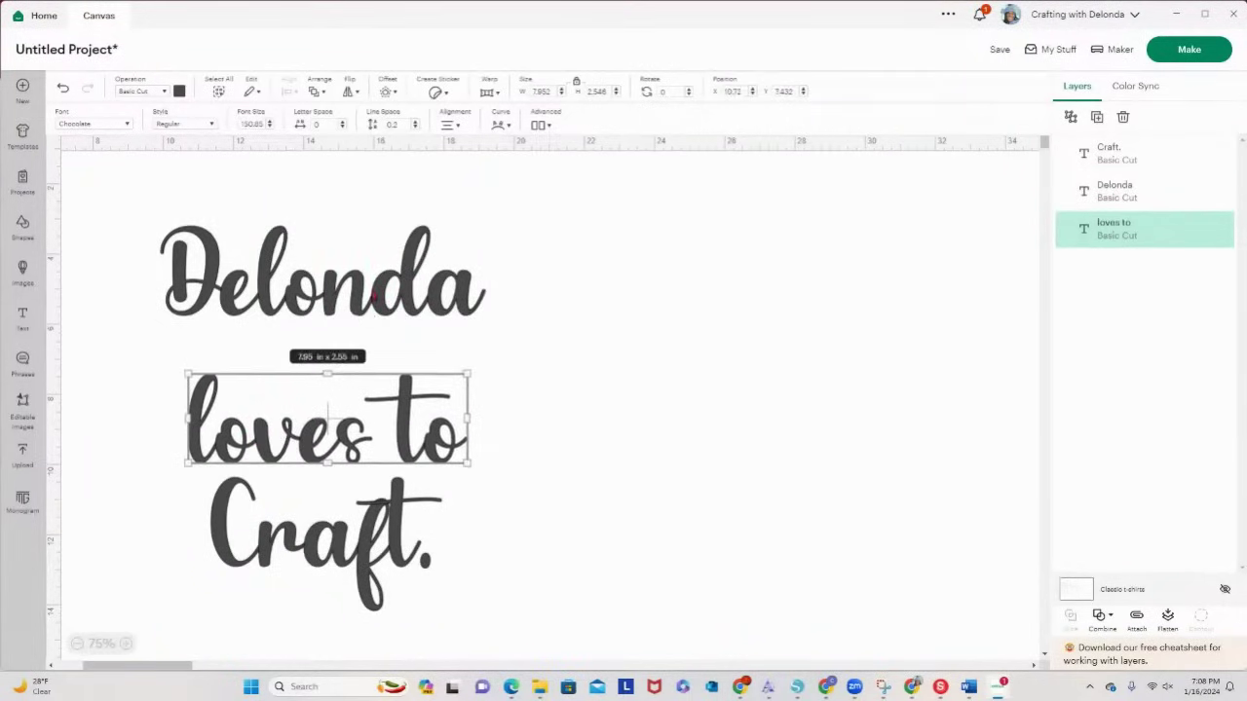
# Step: Split the first word of the text into individual letter layers
pyautogui.click(373, 299)
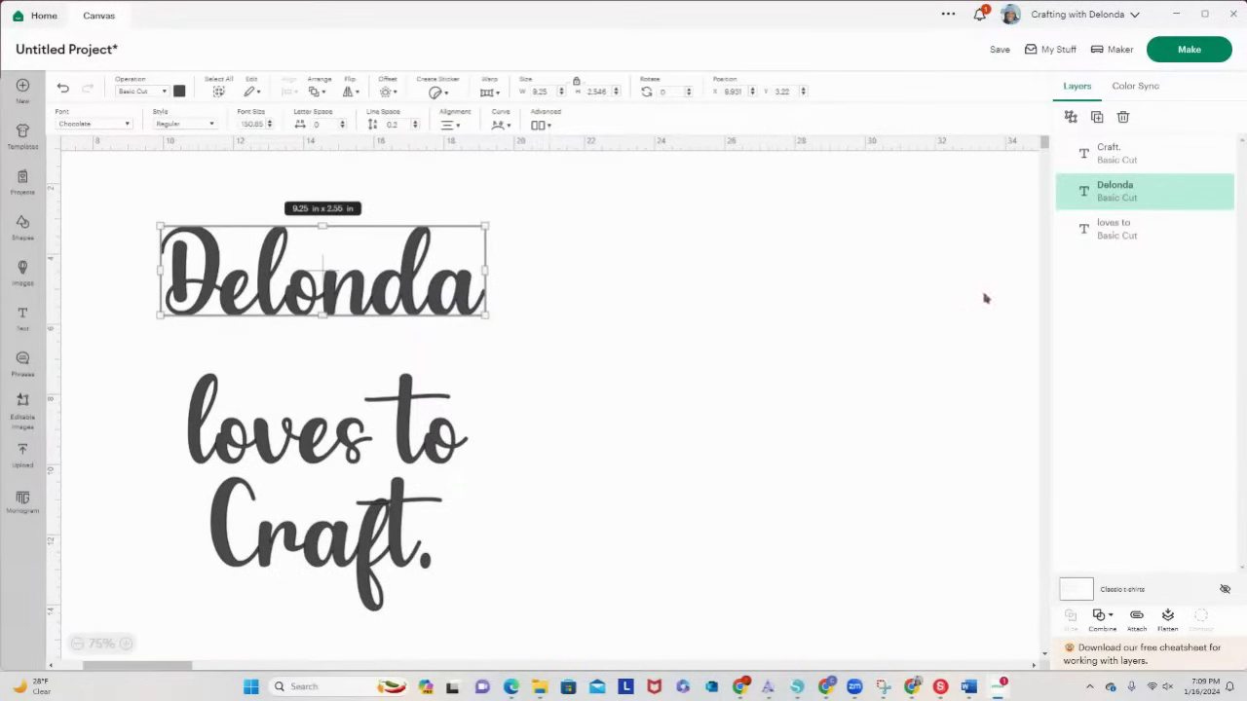
pyautogui.click(1074, 118)
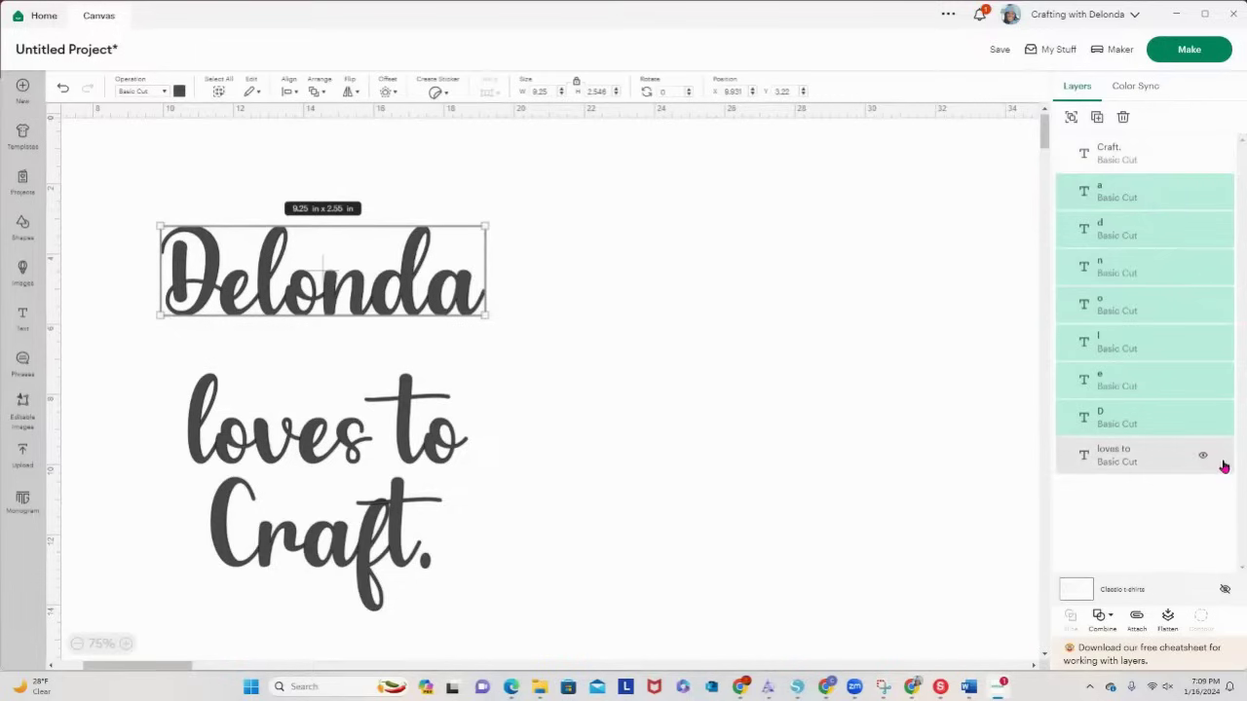
pyautogui.click(617, 428)
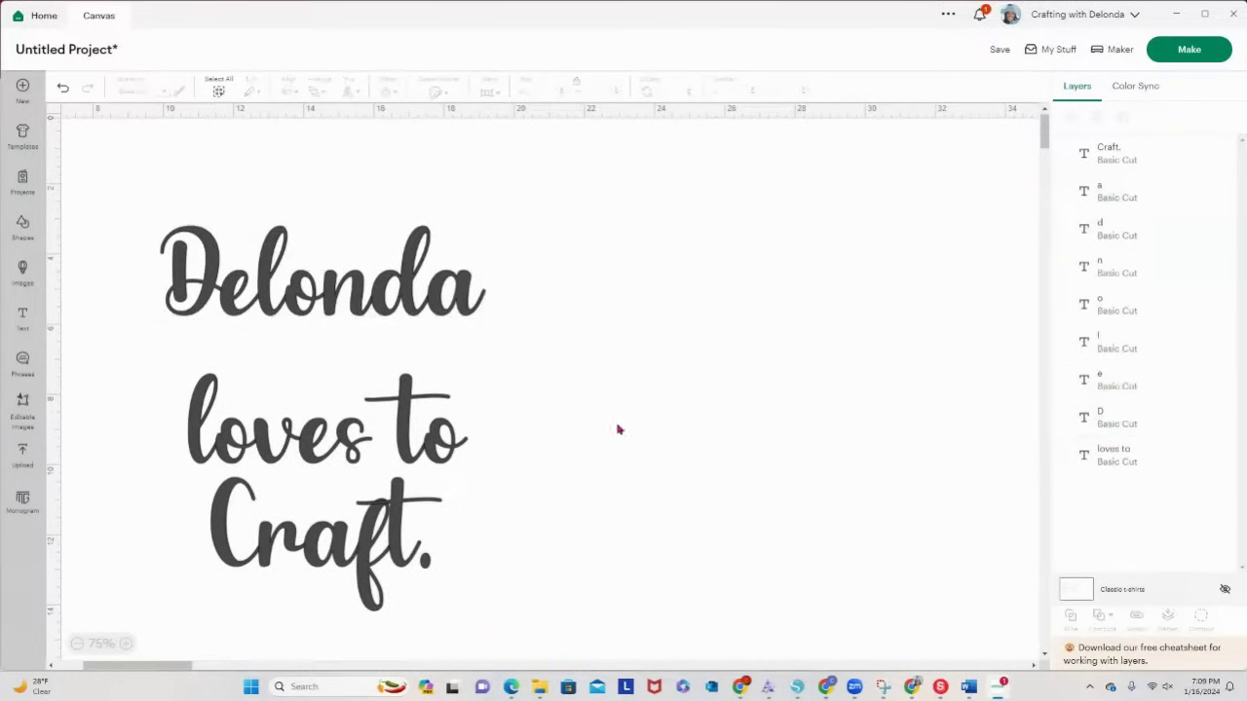
# Step: Nudge the final letter "a" of the first word rightward to about X 18.50, away from the other letters
pyautogui.click(448, 296)
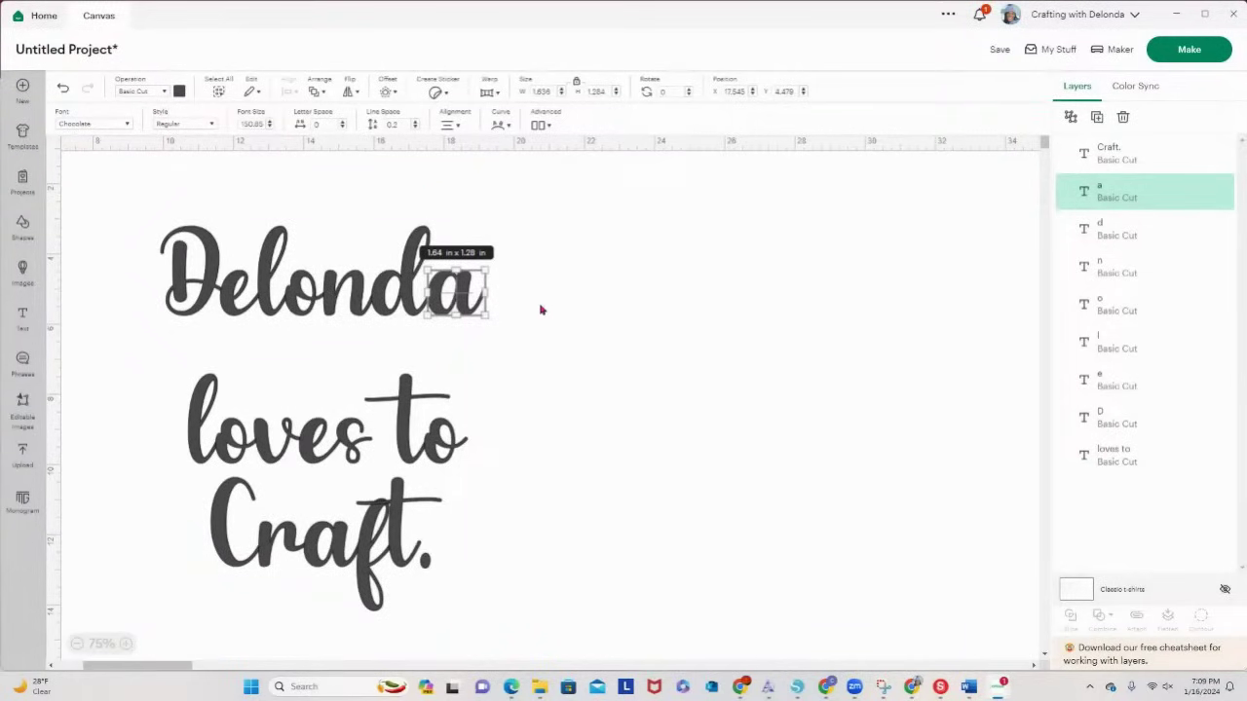
pyautogui.press('Right')
pyautogui.press('Right')
pyautogui.press('Right')
pyautogui.press('Right')
pyautogui.press('Right')
pyautogui.press('Right')
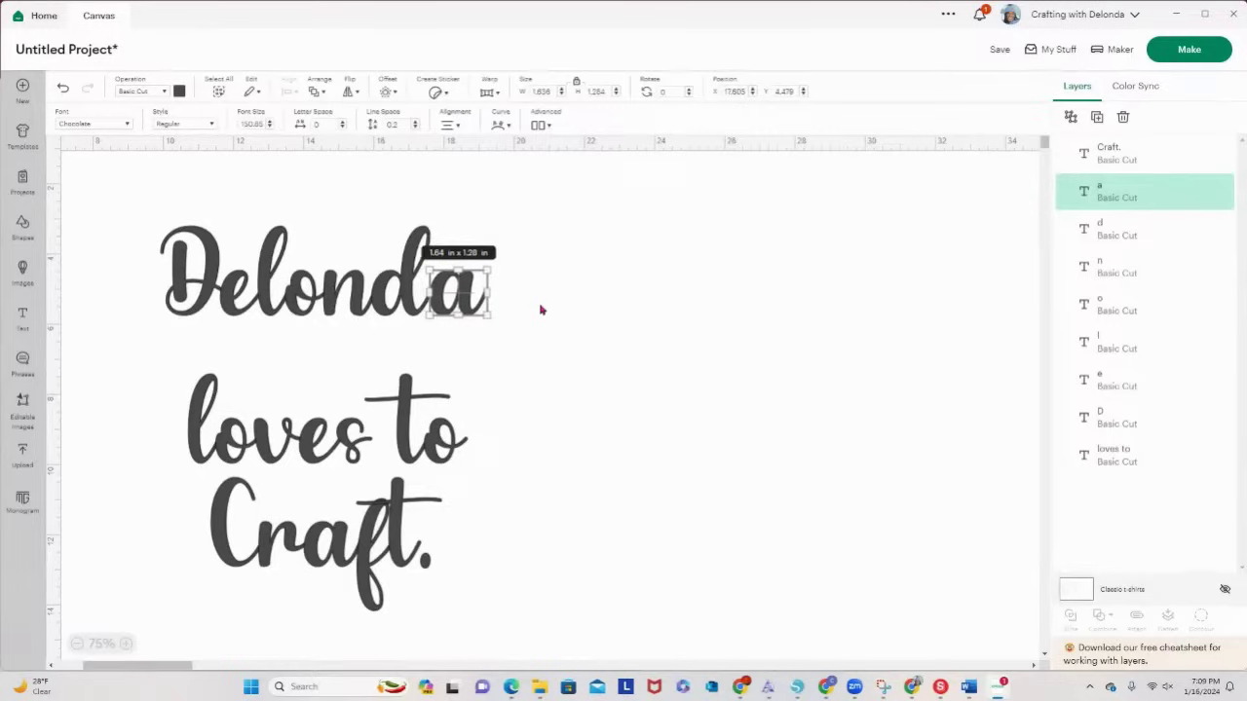
pyautogui.press('Right')
pyautogui.press('Right')
pyautogui.press('Right')
pyautogui.press('Right')
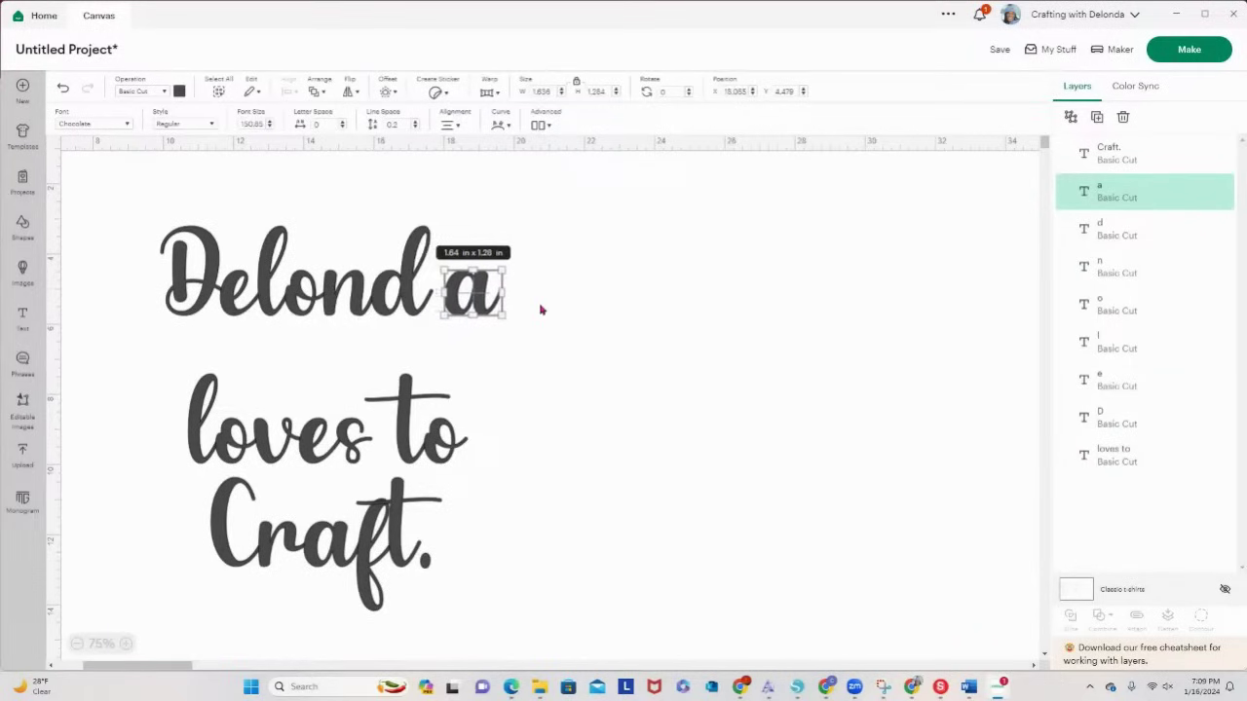
pyautogui.press('Right')
pyautogui.press('Right')
pyautogui.press('Right')
pyautogui.press('Right')
pyautogui.press('Right')
pyautogui.press('Right')
pyautogui.press('Right')
pyautogui.press('Right')
pyautogui.press('Right')
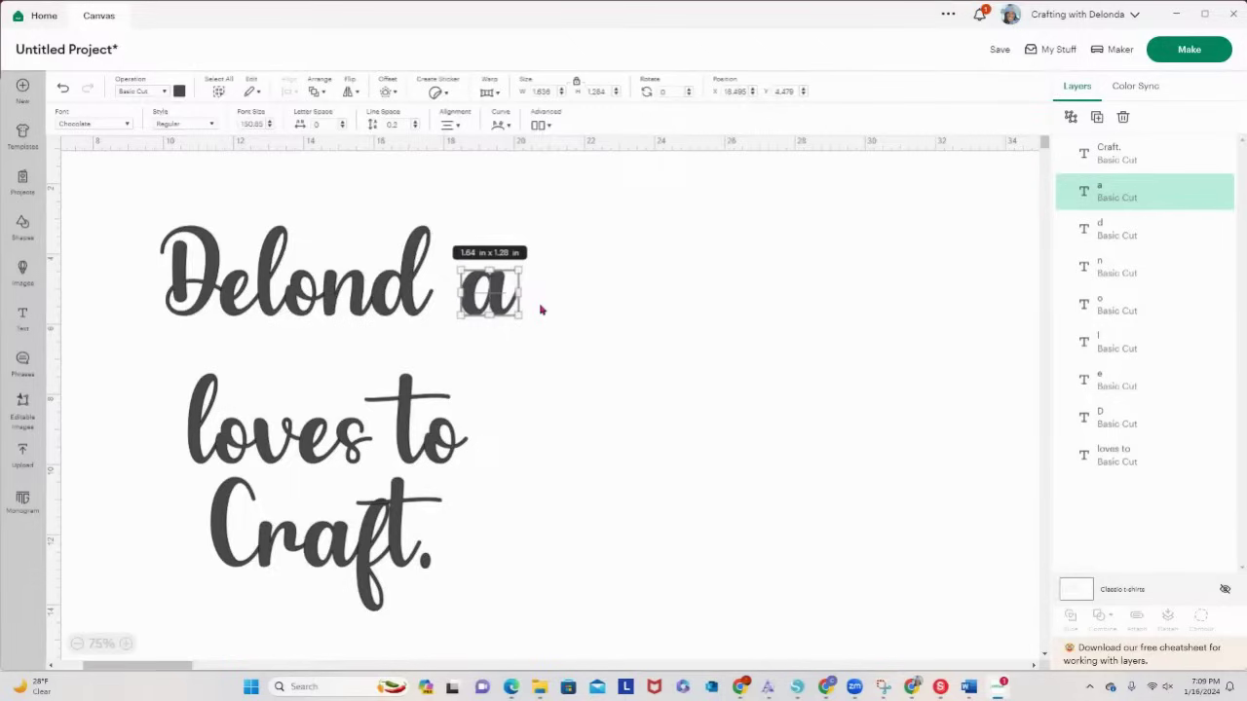
# Step: Nudge the separated letter "a" up to about Y 4.23 and back down to about Y 5.27
pyautogui.press('Up')
pyautogui.press('Up')
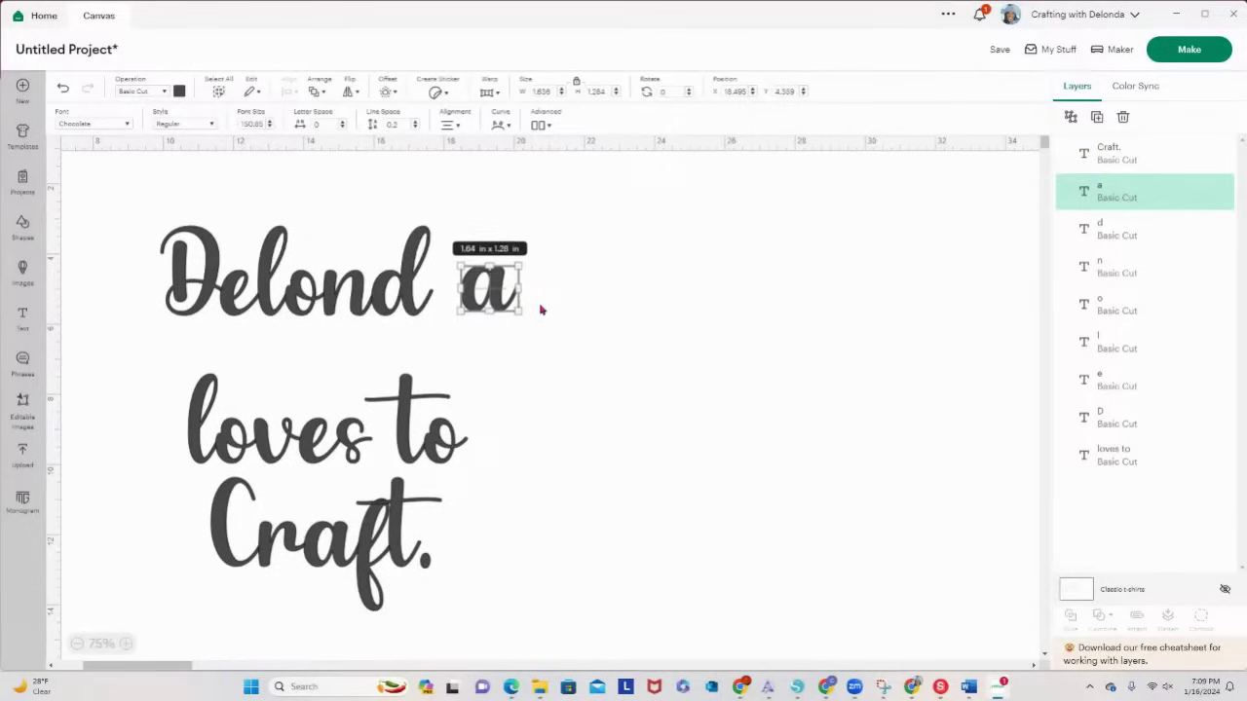
pyautogui.press('Up')
pyautogui.press('Up')
pyautogui.press('Up')
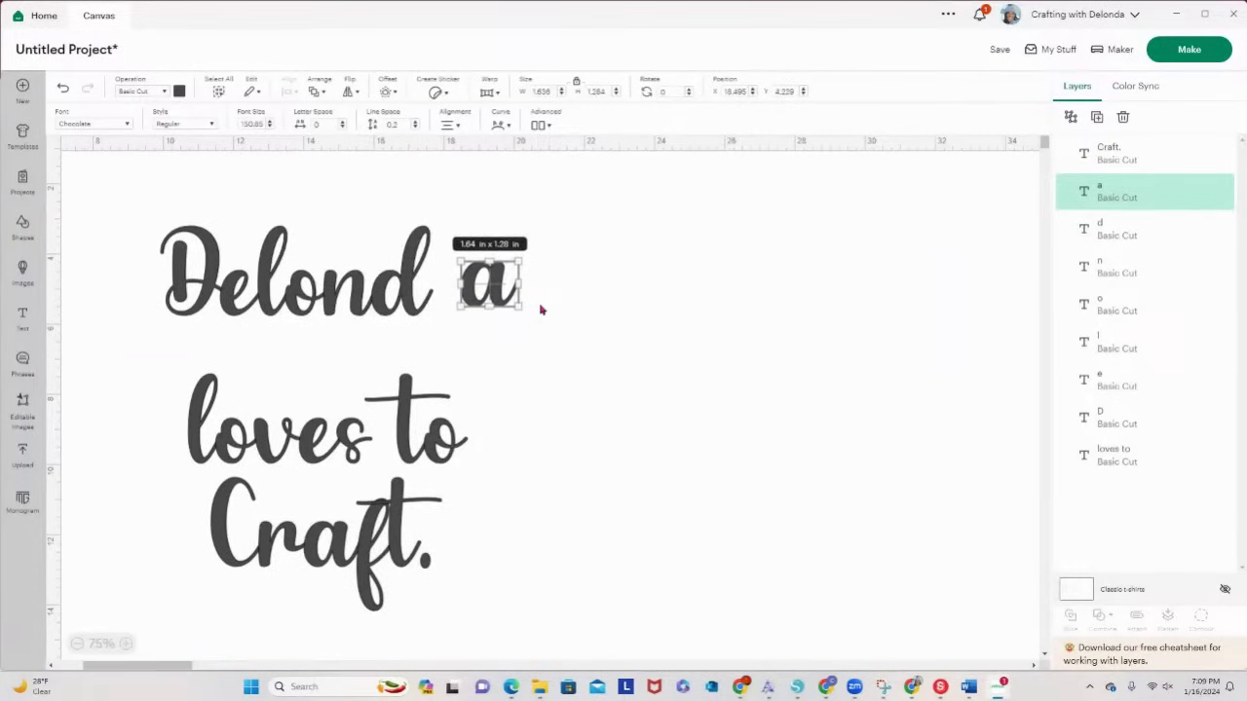
pyautogui.press('Down')
pyautogui.press('Down')
pyautogui.press('Down')
pyautogui.press('Down')
pyautogui.press('Down')
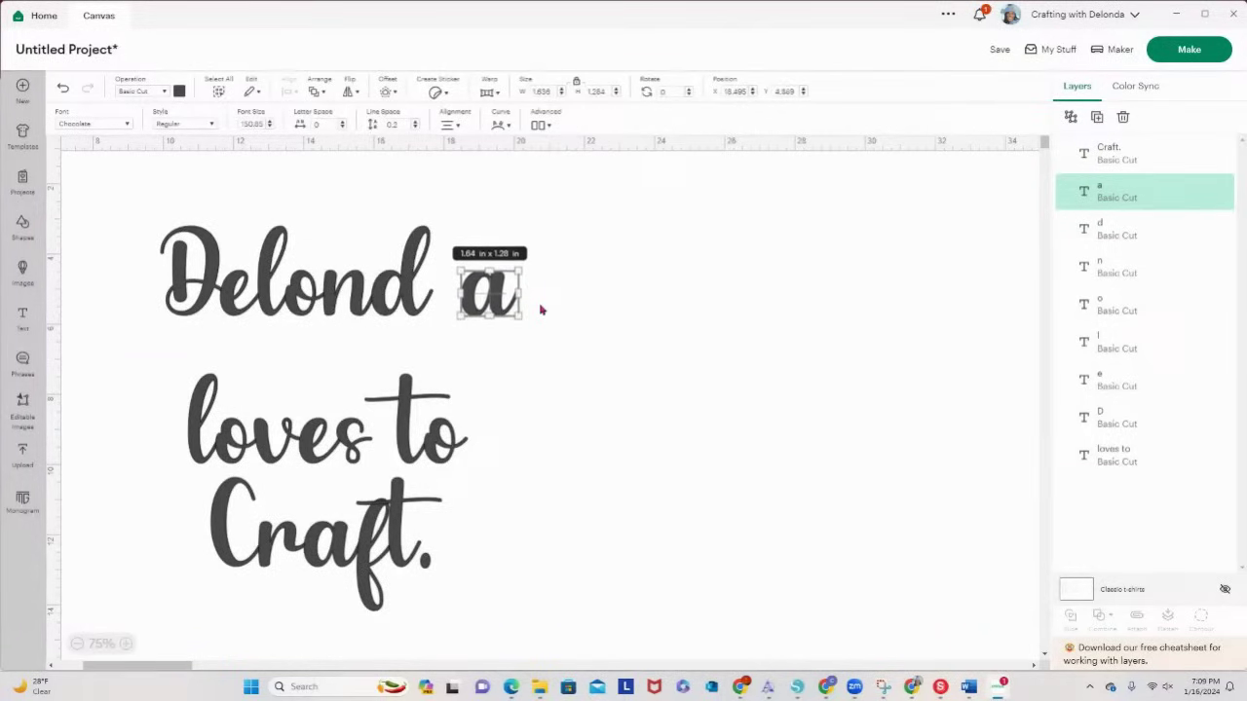
pyautogui.press('Down')
pyautogui.press('Down')
pyautogui.press('Down')
pyautogui.press('Down')
pyautogui.press('Down')
pyautogui.press('Down')
pyautogui.press('Down')
pyautogui.press('Down')
pyautogui.press('Down')
pyautogui.press('Down')
pyautogui.press('Down')
pyautogui.press('Down')
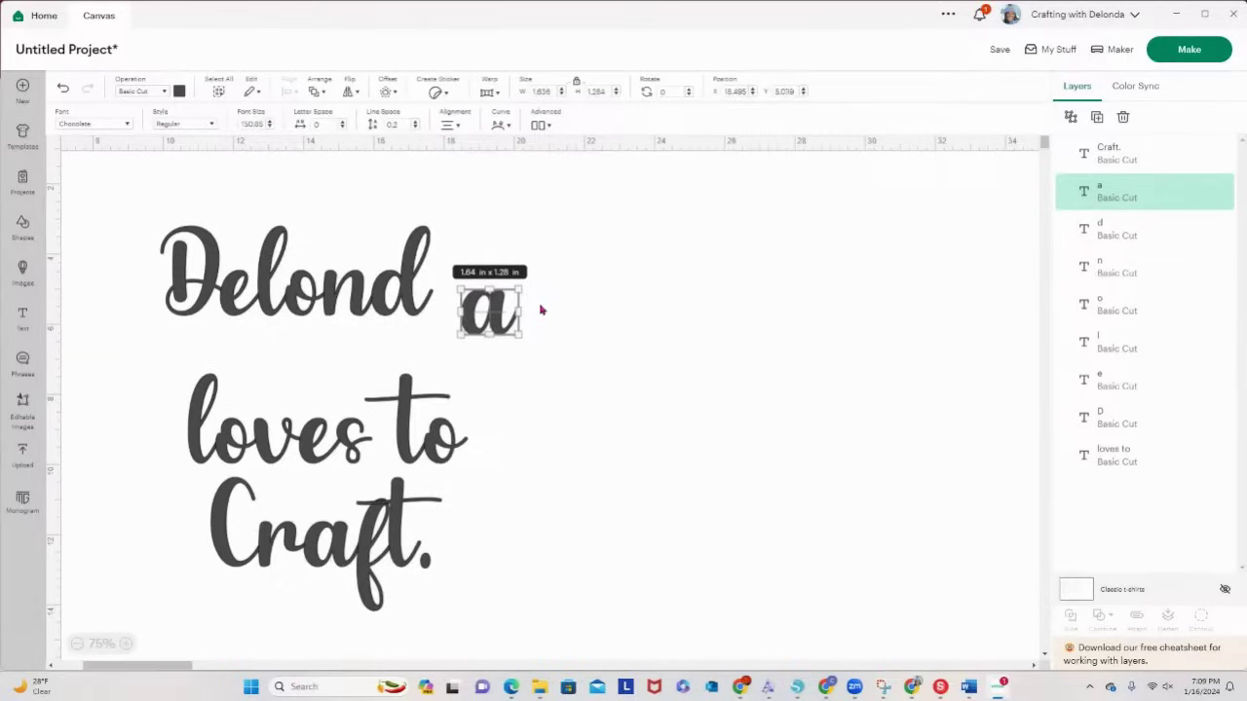
pyautogui.press('Down')
pyautogui.press('Down')
pyautogui.press('Down')
pyautogui.press('Down')
pyautogui.press('Down')
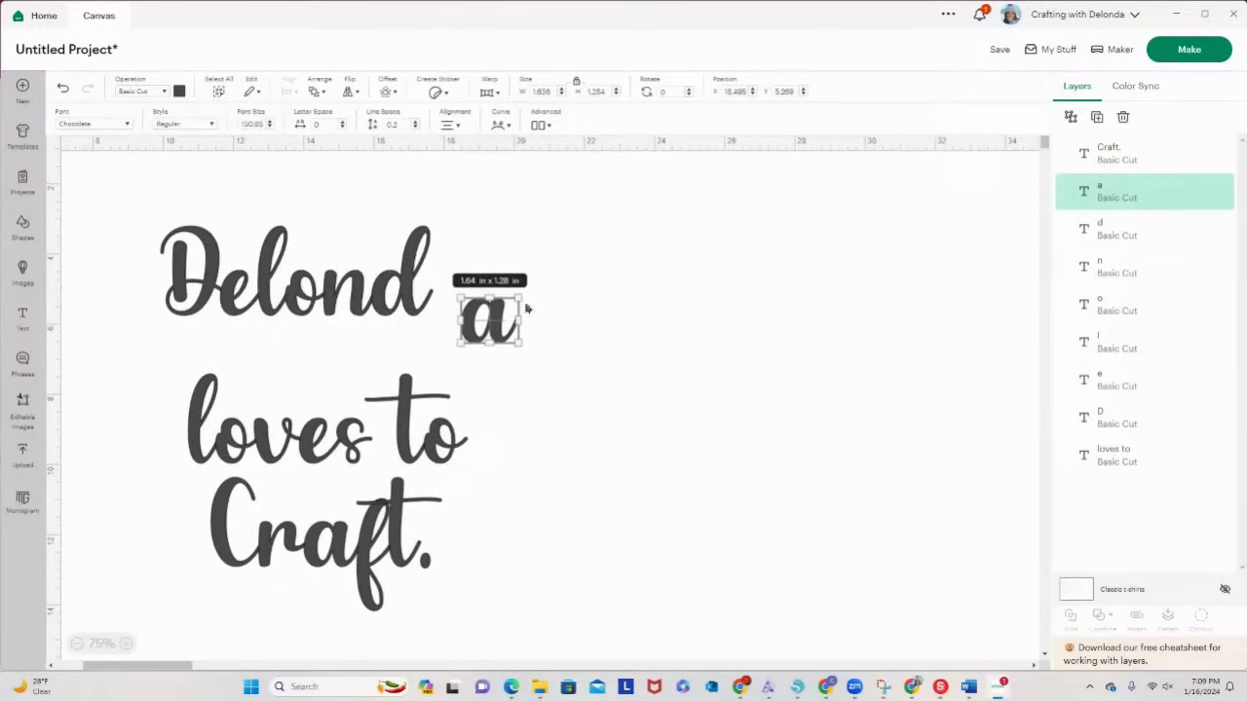
# Step: Nudge the letter "d" of the first word up to about Y 3.13
pyautogui.click(368, 306)
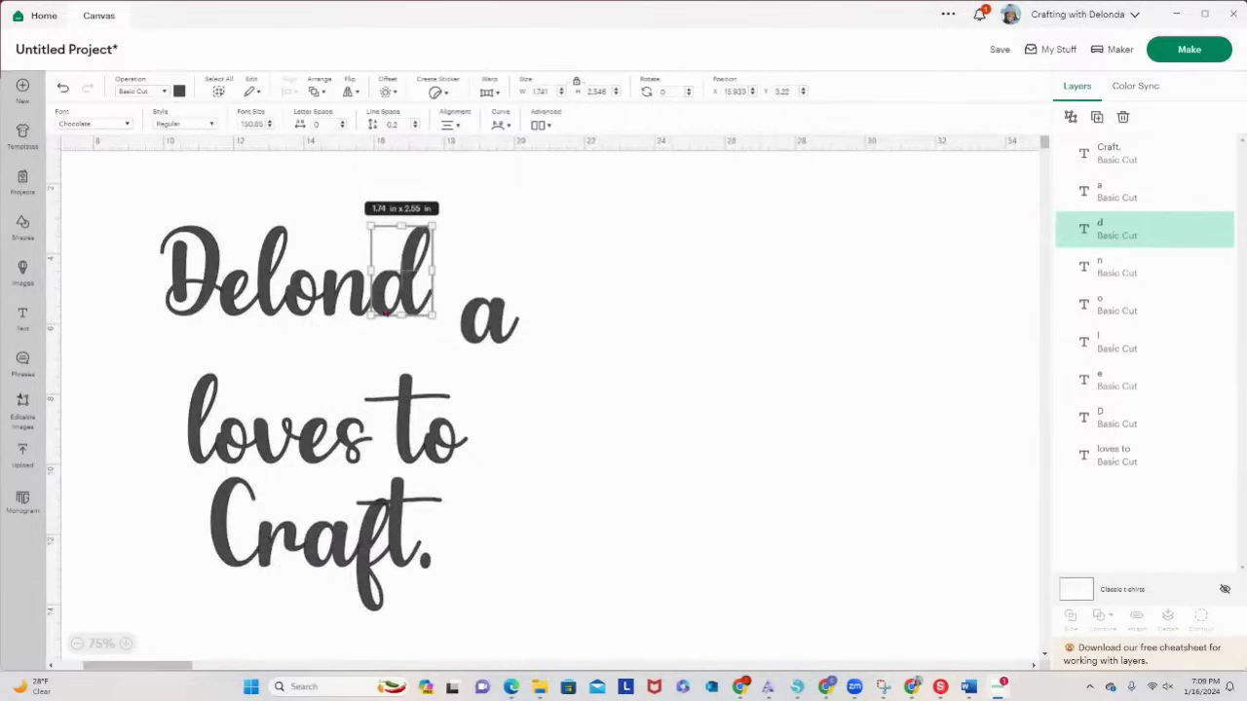
pyautogui.press('Up')
pyautogui.press('Up')
pyautogui.press('Up')
pyautogui.press('Up')
pyautogui.press('Up')
pyautogui.press('Up')
pyautogui.press('Up')
pyautogui.press('Up')
pyautogui.press('Up')
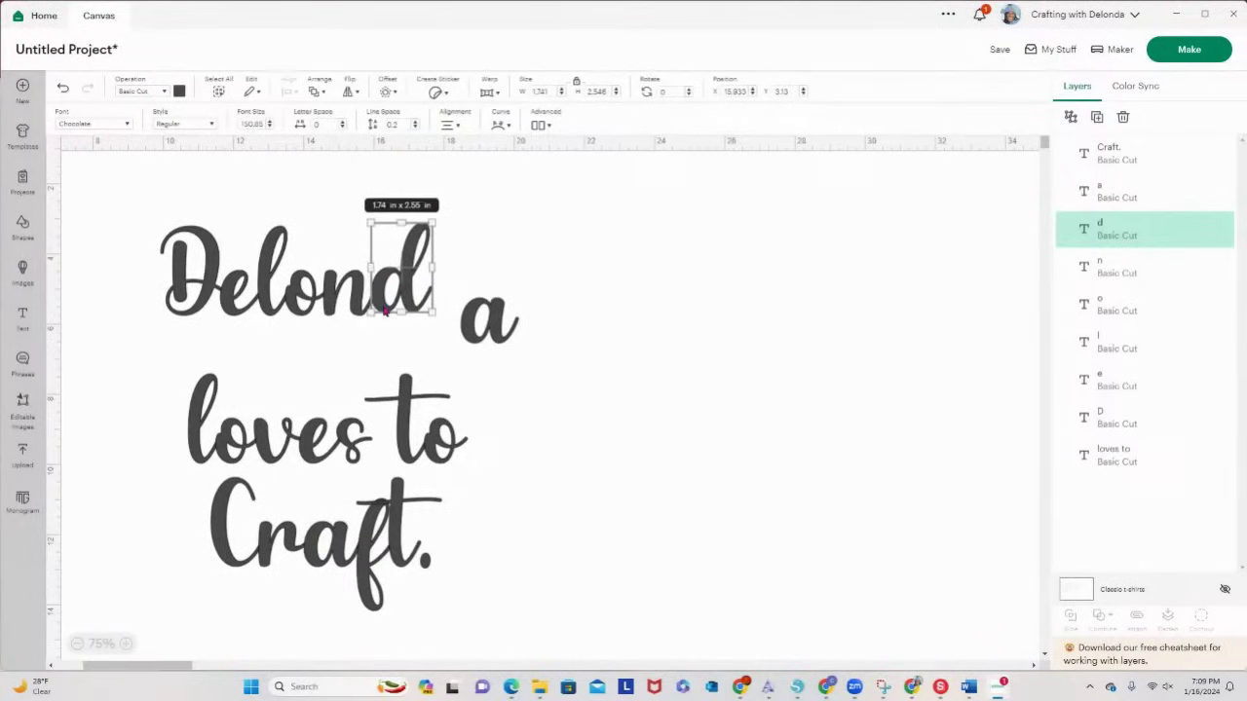
# Step: Nudge the letter "n" of the first word down to about Y 4.55
pyautogui.click(342, 295)
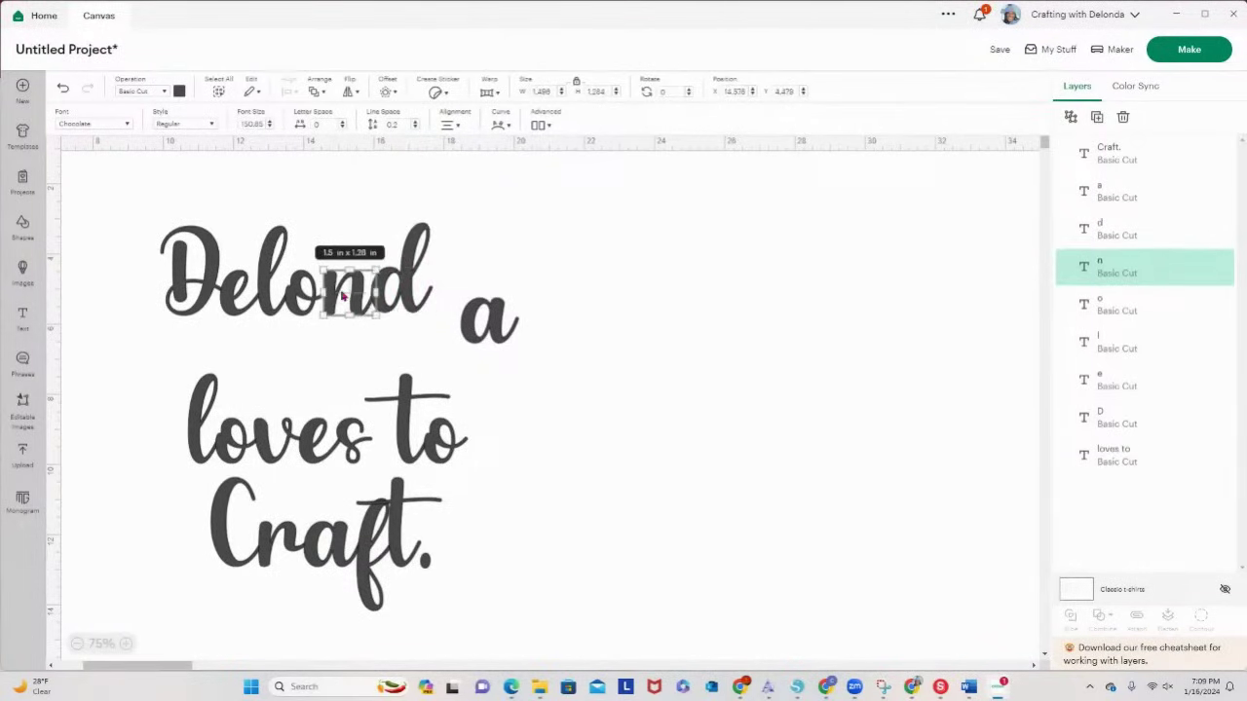
pyautogui.press('Down')
pyautogui.press('Down')
pyautogui.press('Down')
pyautogui.press('Down')
pyautogui.press('Down')
pyautogui.press('Down')
pyautogui.press('Down')
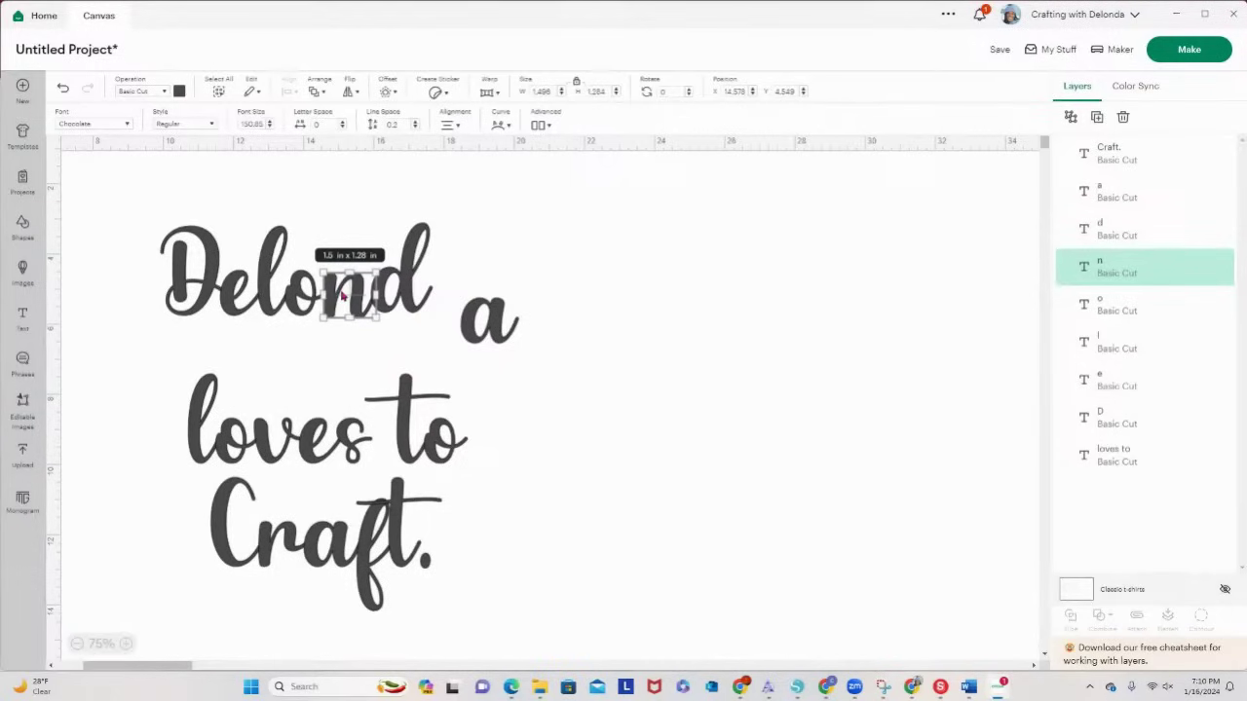
# Step: Nudge the letter "o" of the first word up to about Y 4.46
pyautogui.click(306, 303)
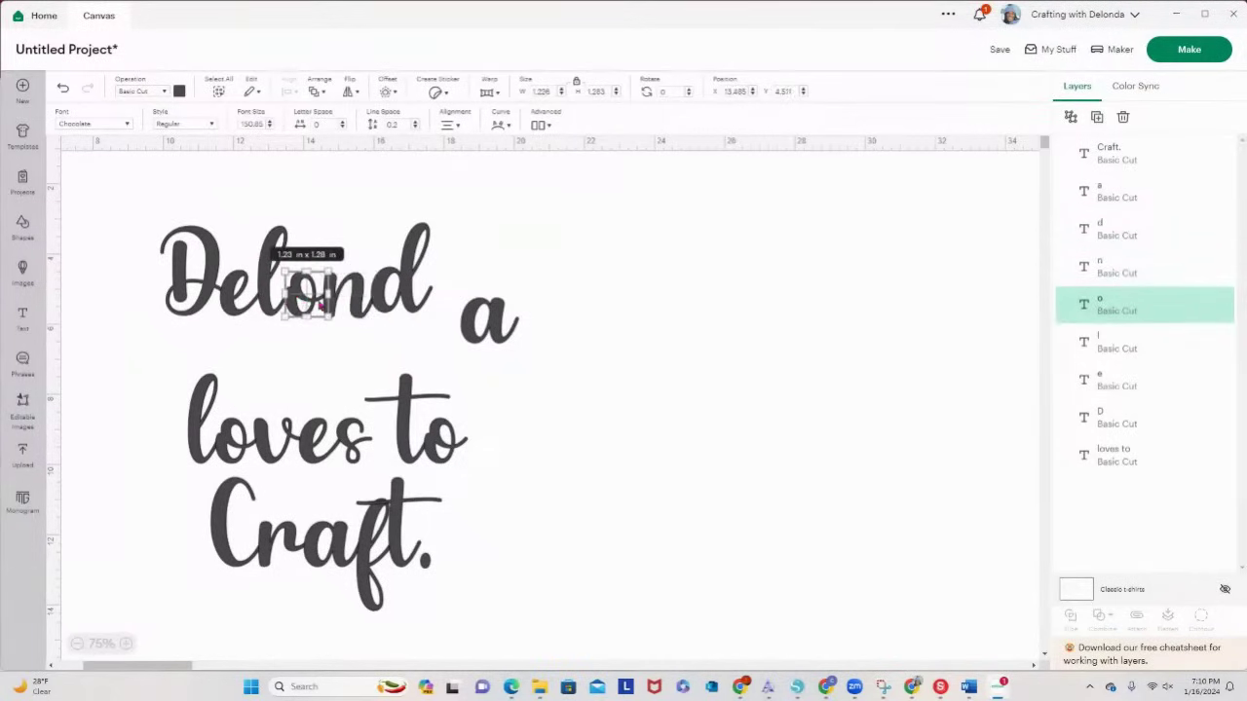
pyautogui.press('Up')
pyautogui.press('Up')
pyautogui.press('Up')
pyautogui.press('Up')
pyautogui.press('Up')
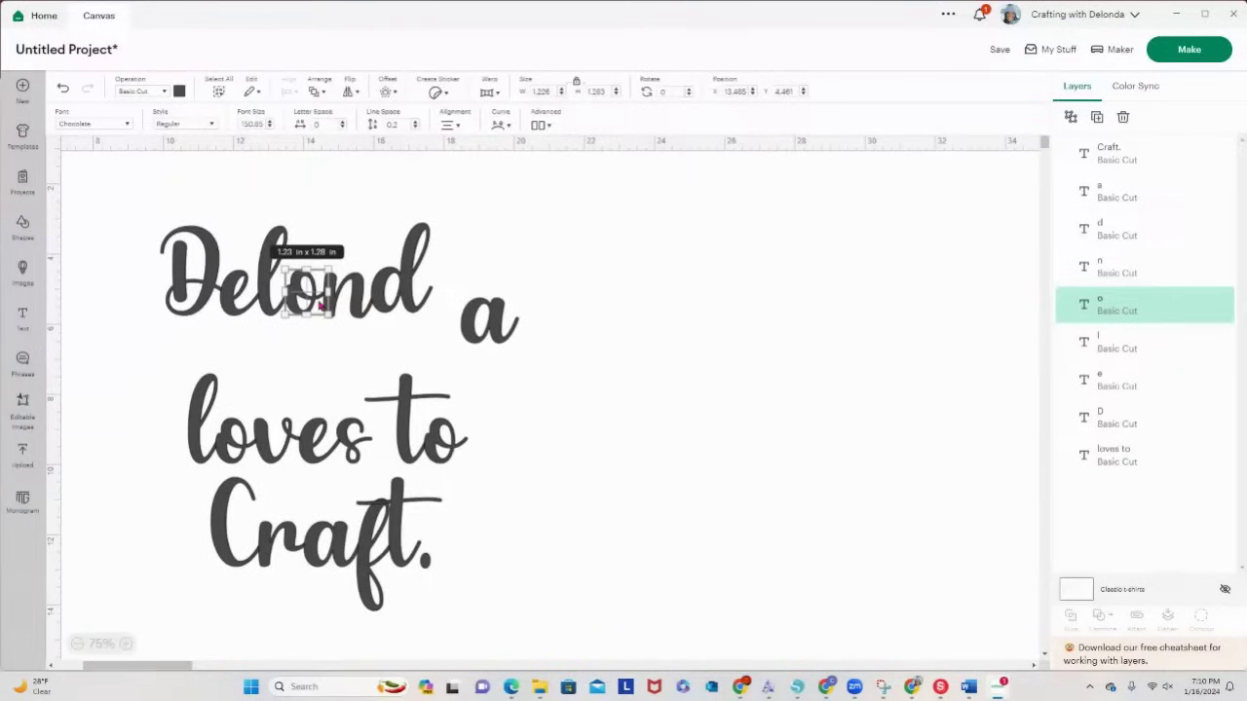
# Step: Move the "Craft." text to the right of the first word, at about X 22.35, Y 3.73
pyautogui.click(329, 536)
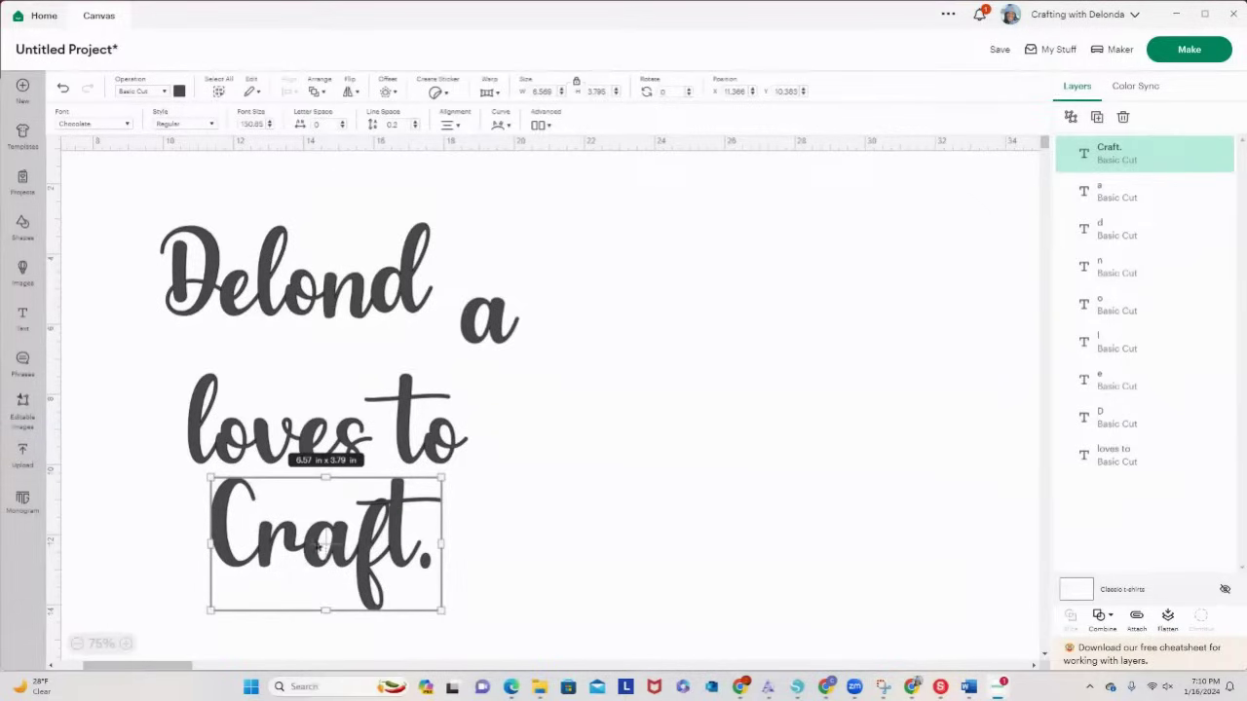
pyautogui.moveTo(305, 551); pyautogui.dragTo(690, 318)
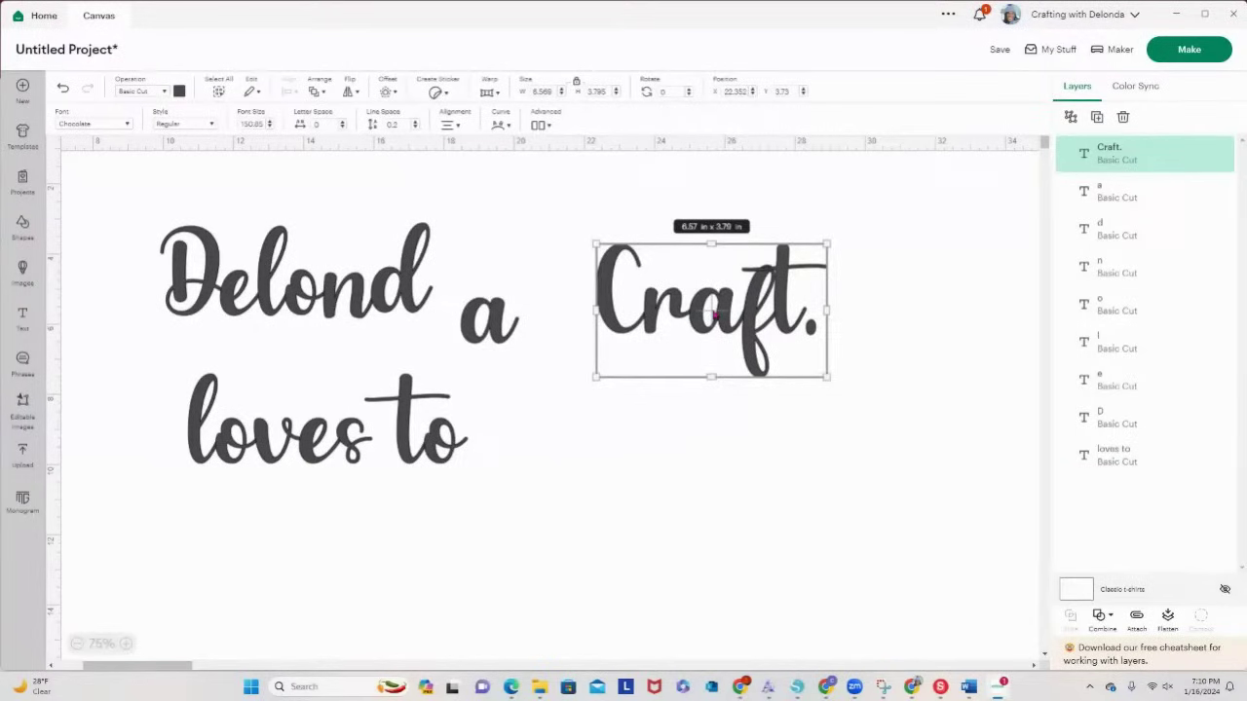
pyautogui.click(910, 686)
pyautogui.click(400, 659)
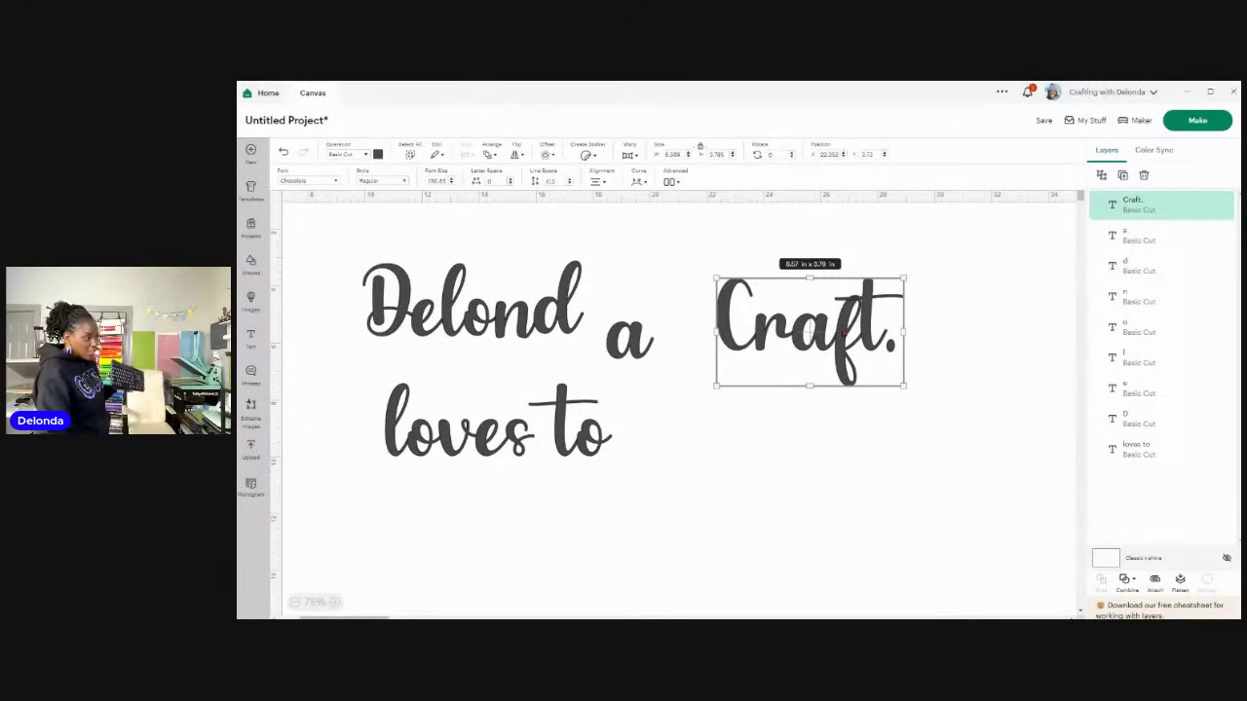
# Step: Split the "Craft." text into individual letter layers and clear the selection
pyautogui.click(1102, 177)
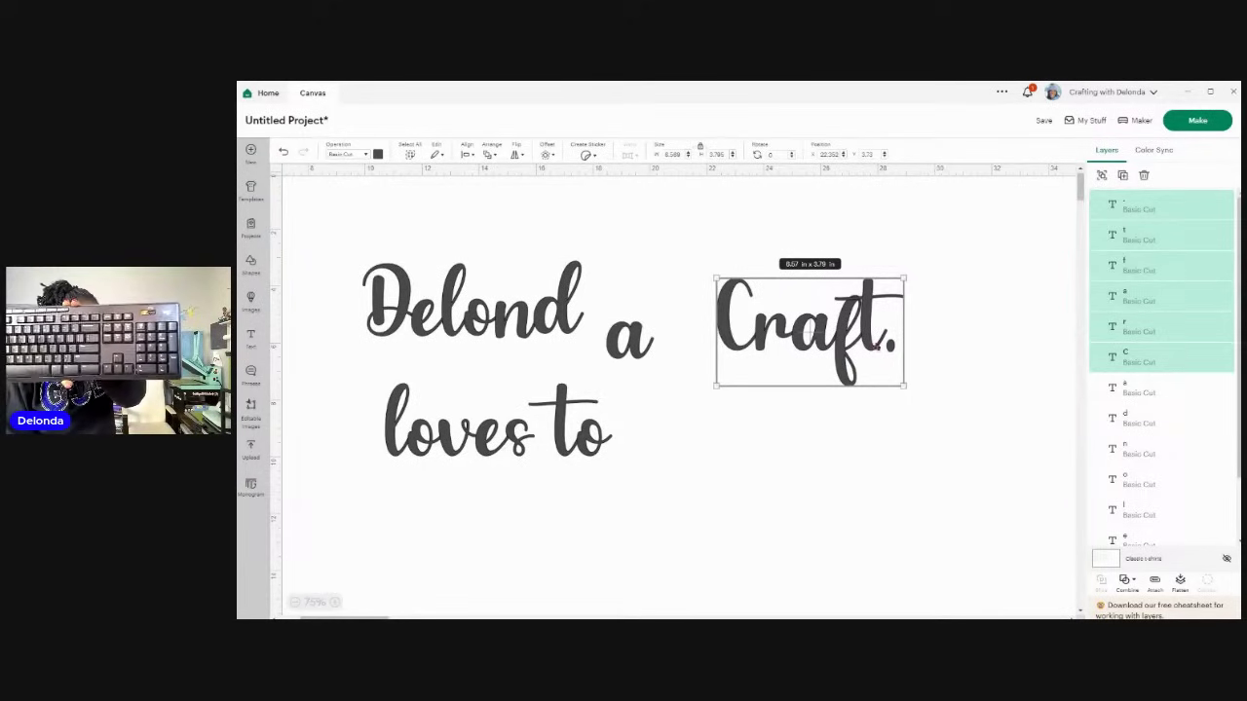
pyautogui.click(918, 410)
# Step: Nudge the letter "t" of "Craft." rightward to about X 26.57
pyautogui.click(867, 346)
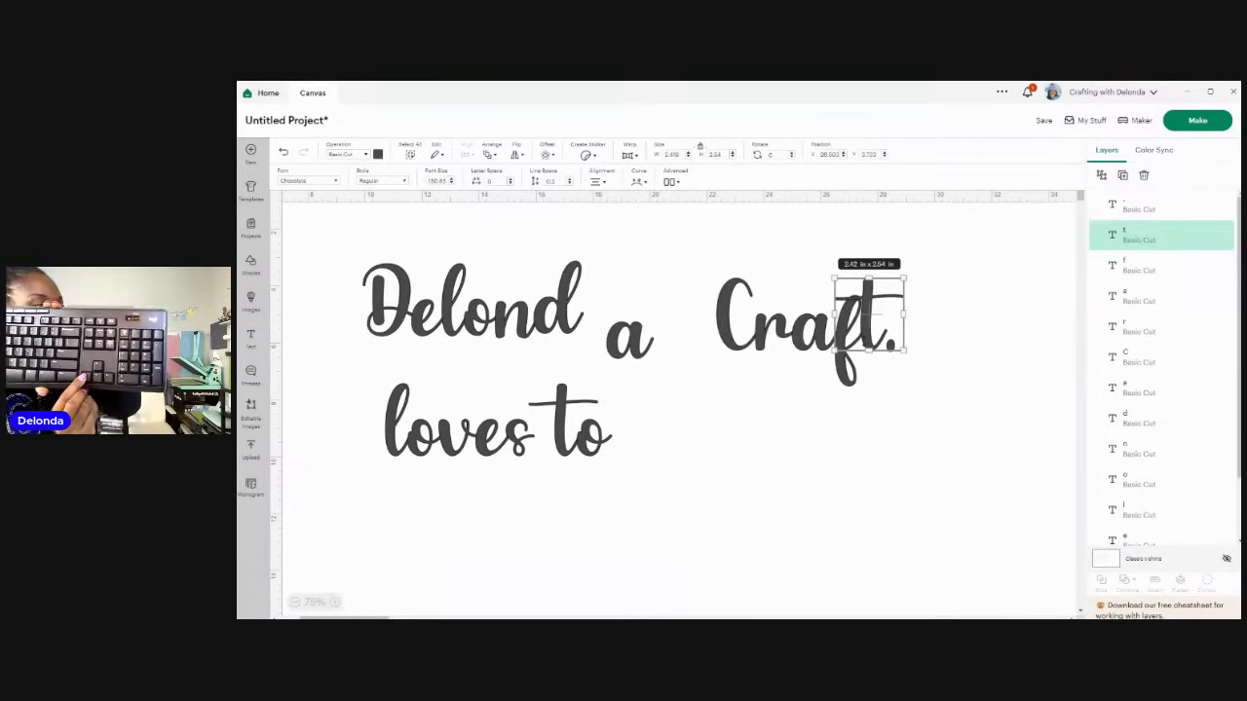
pyautogui.press('Left')
pyautogui.press('Right')
pyautogui.press('Right')
pyautogui.press('Right')
pyautogui.press('Right')
pyautogui.press('Right')
pyautogui.press('Right')
pyautogui.press('Right')
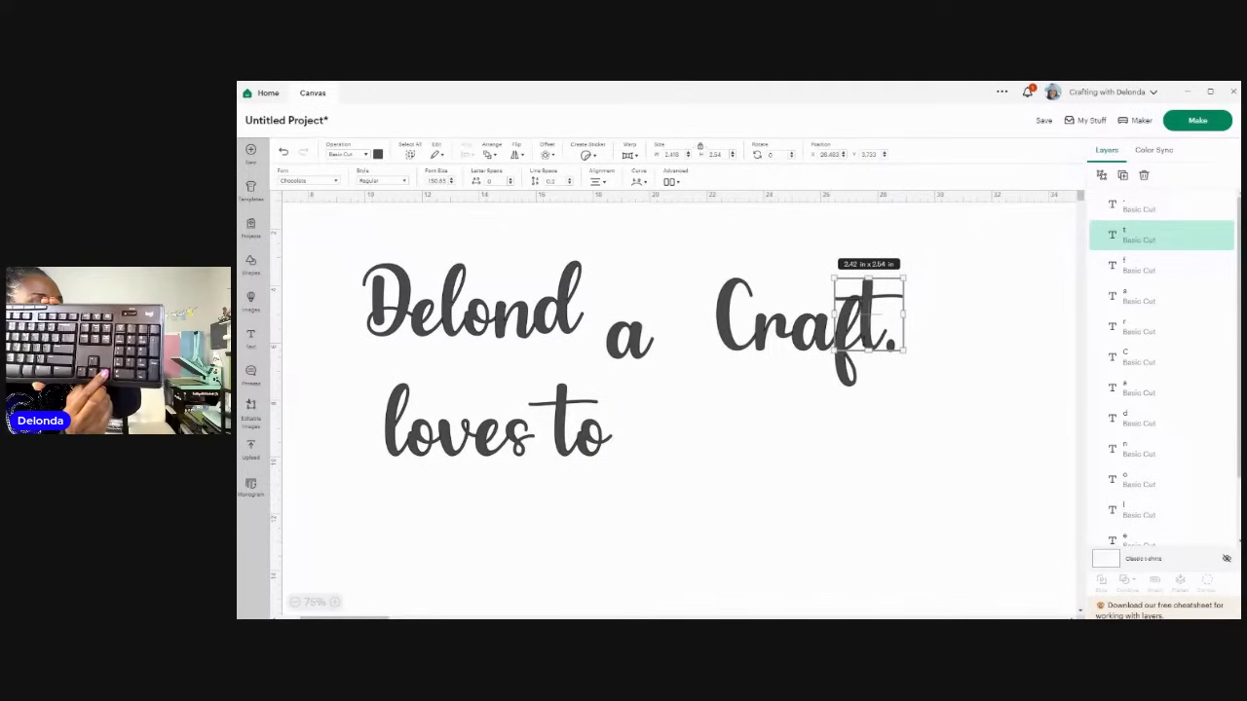
pyautogui.press('Right')
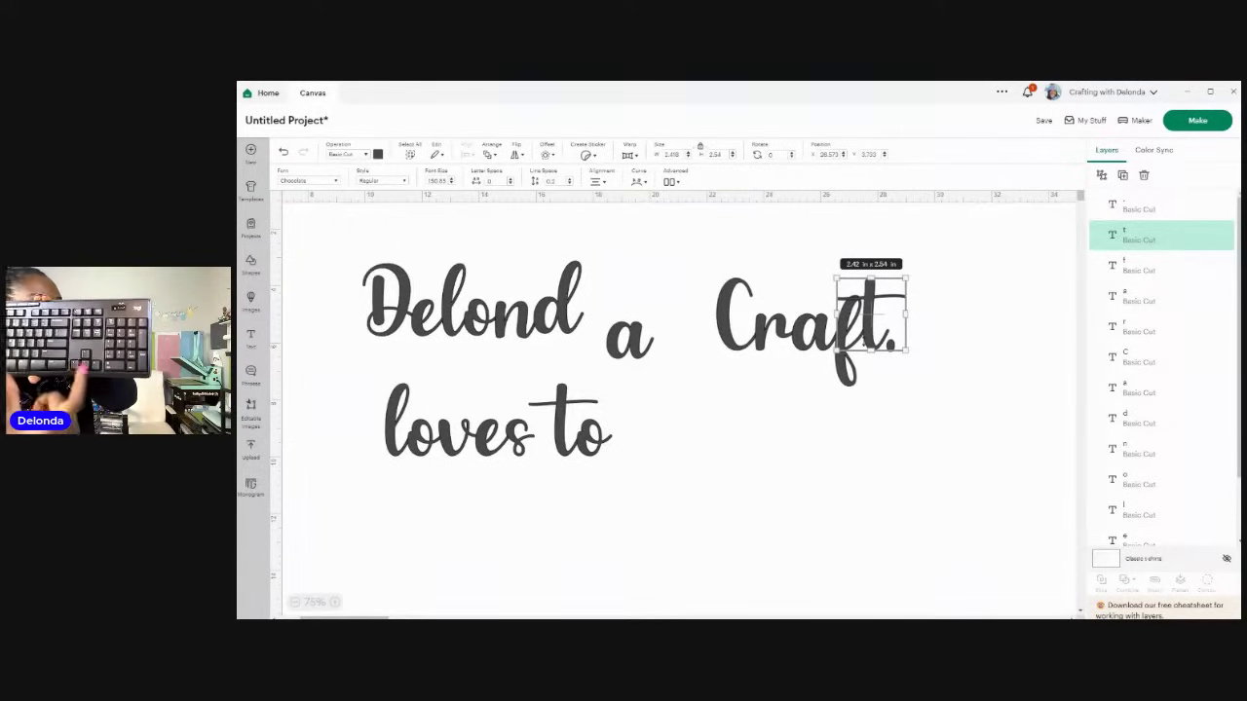
# Step: Nudge the period of "Craft." rightward to about X 28.72, away from the "t"
pyautogui.click(969, 368)
pyautogui.click(890, 349)
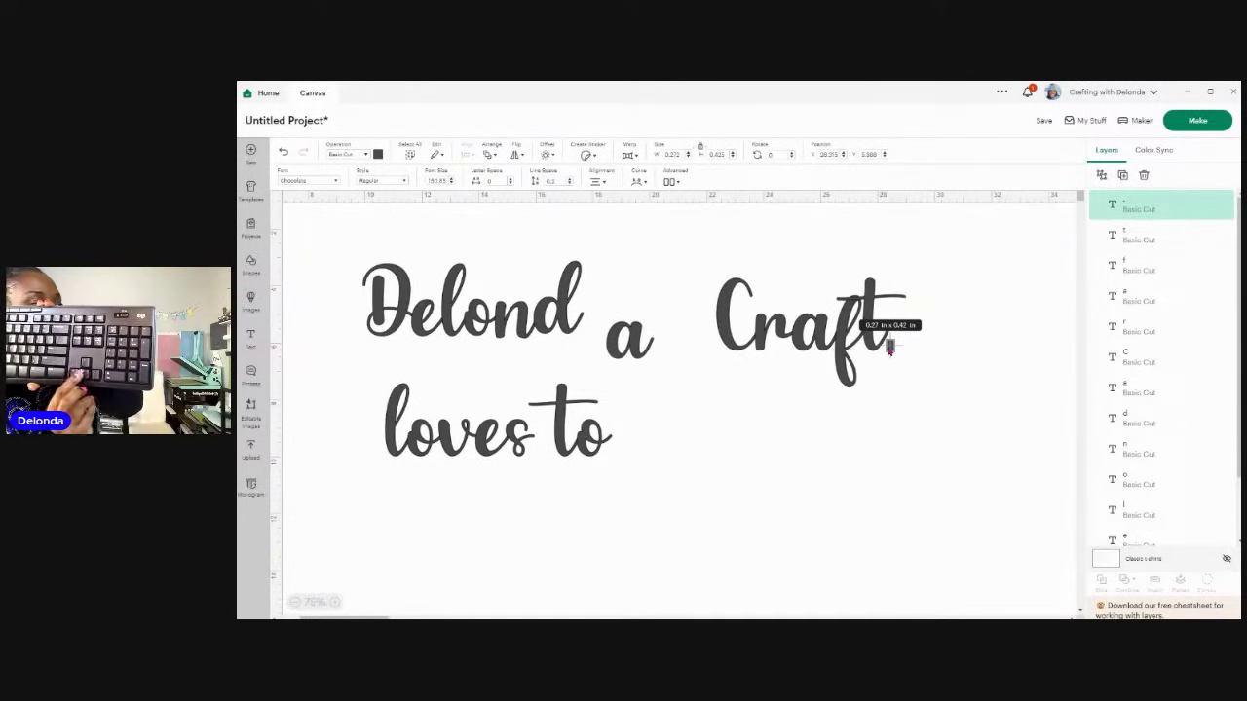
pyautogui.press('Right')
pyautogui.press('Right')
pyautogui.press('Right')
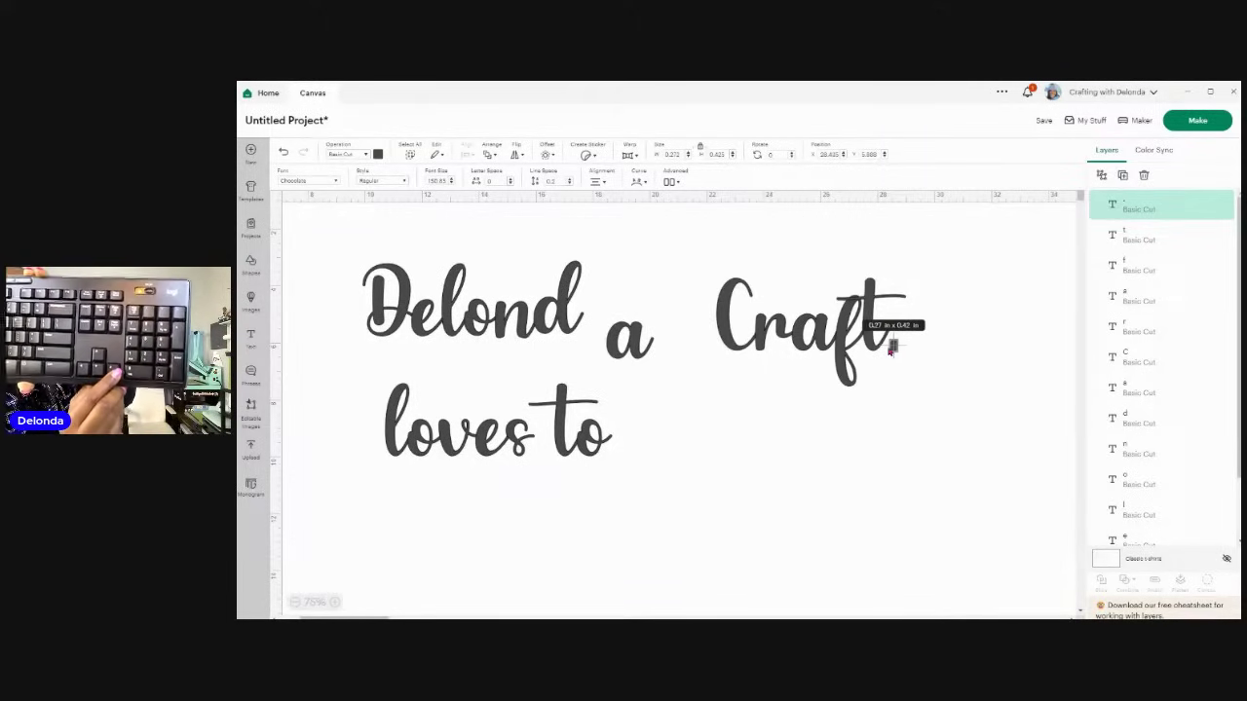
pyautogui.press('Right')
pyautogui.press('Right')
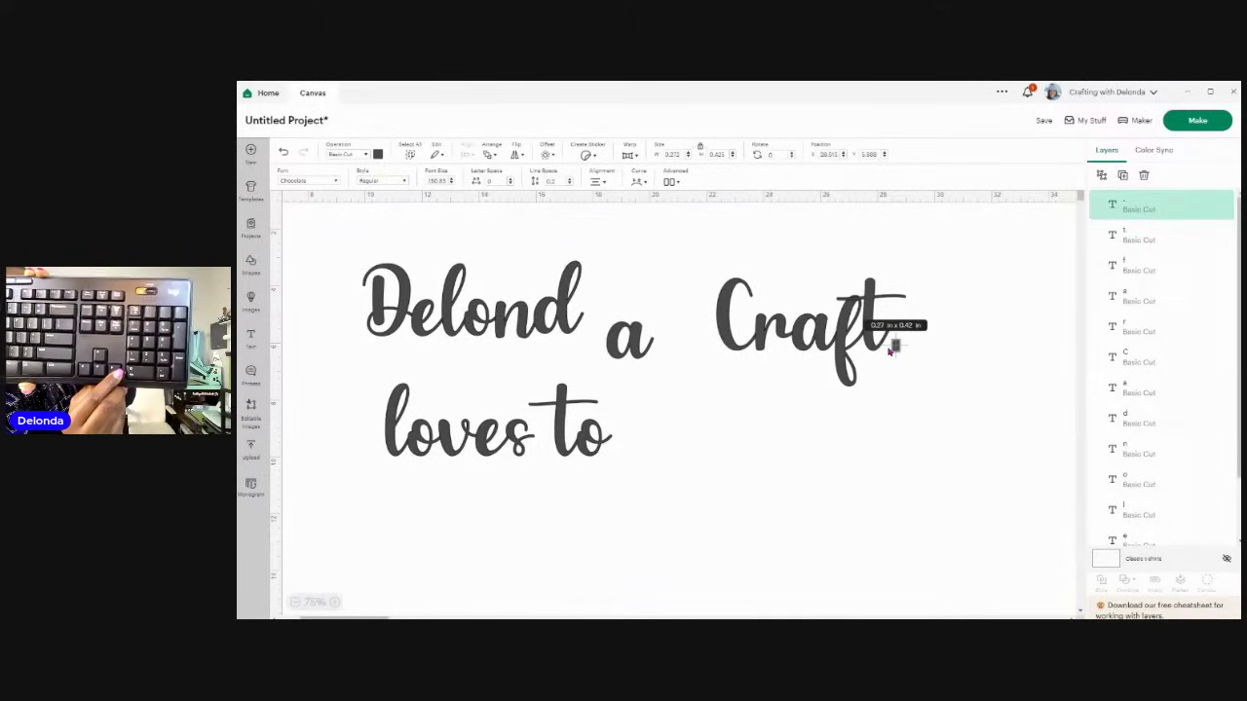
pyautogui.press('Right')
pyautogui.press('Right')
pyautogui.press('Right')
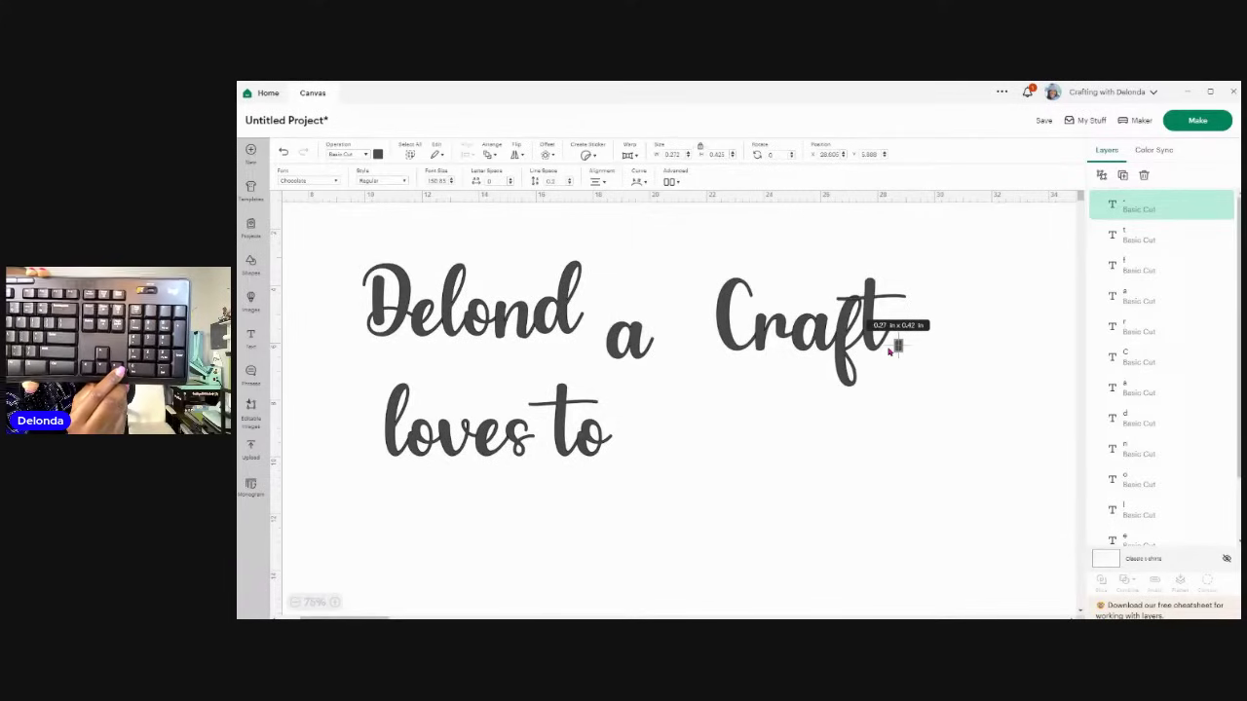
pyautogui.press('Right')
pyautogui.press('Right')
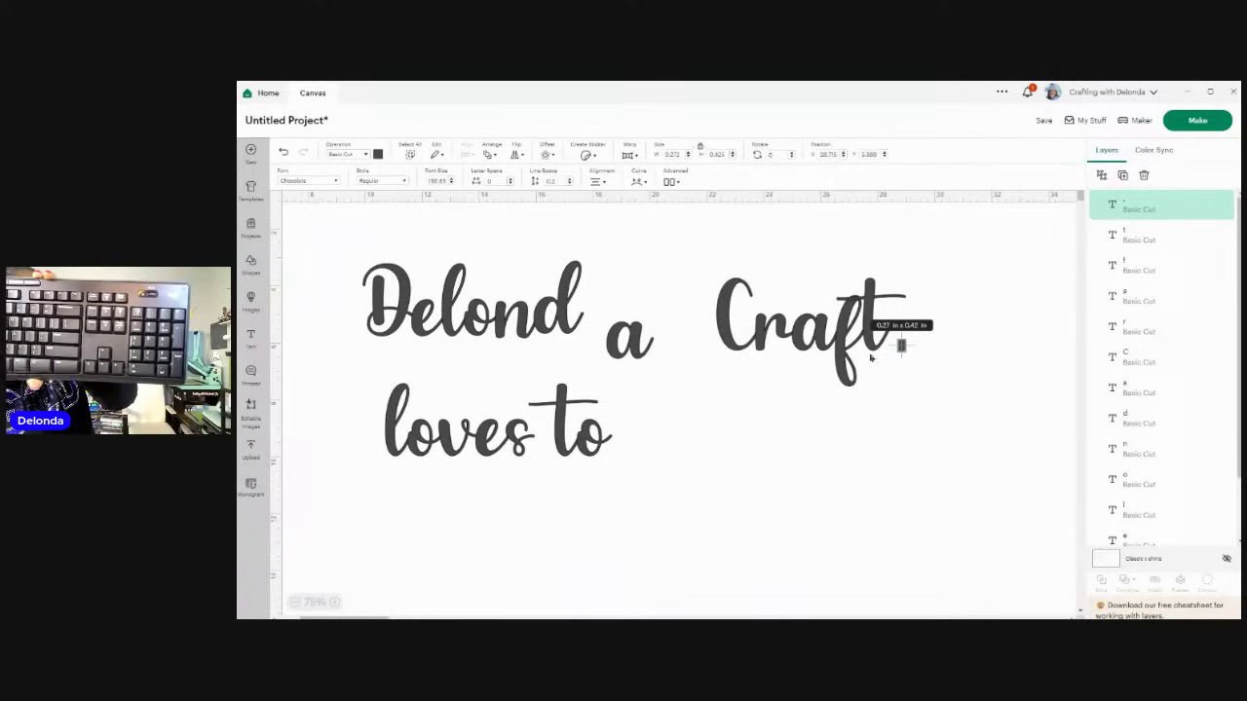
# Step: Fine-tune the horizontal position of the "t" in "Craft." to about X 26.61
pyautogui.click(873, 348)
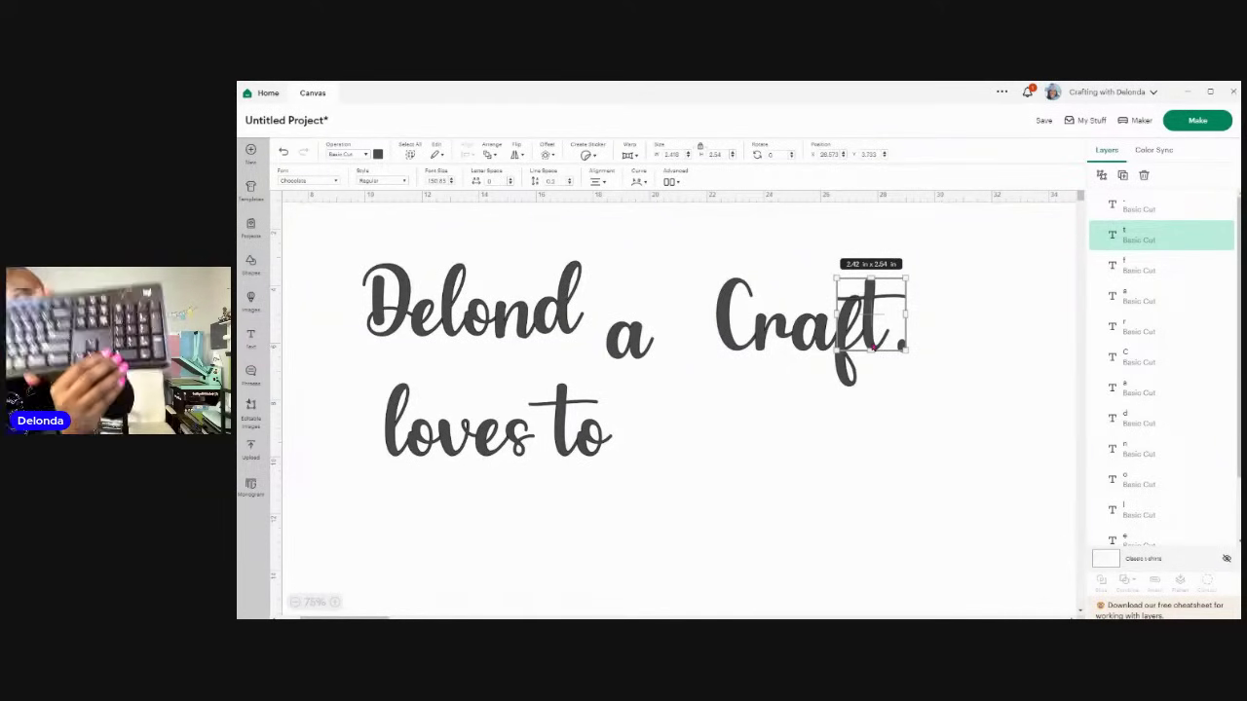
pyautogui.press('Right')
pyautogui.press('Right')
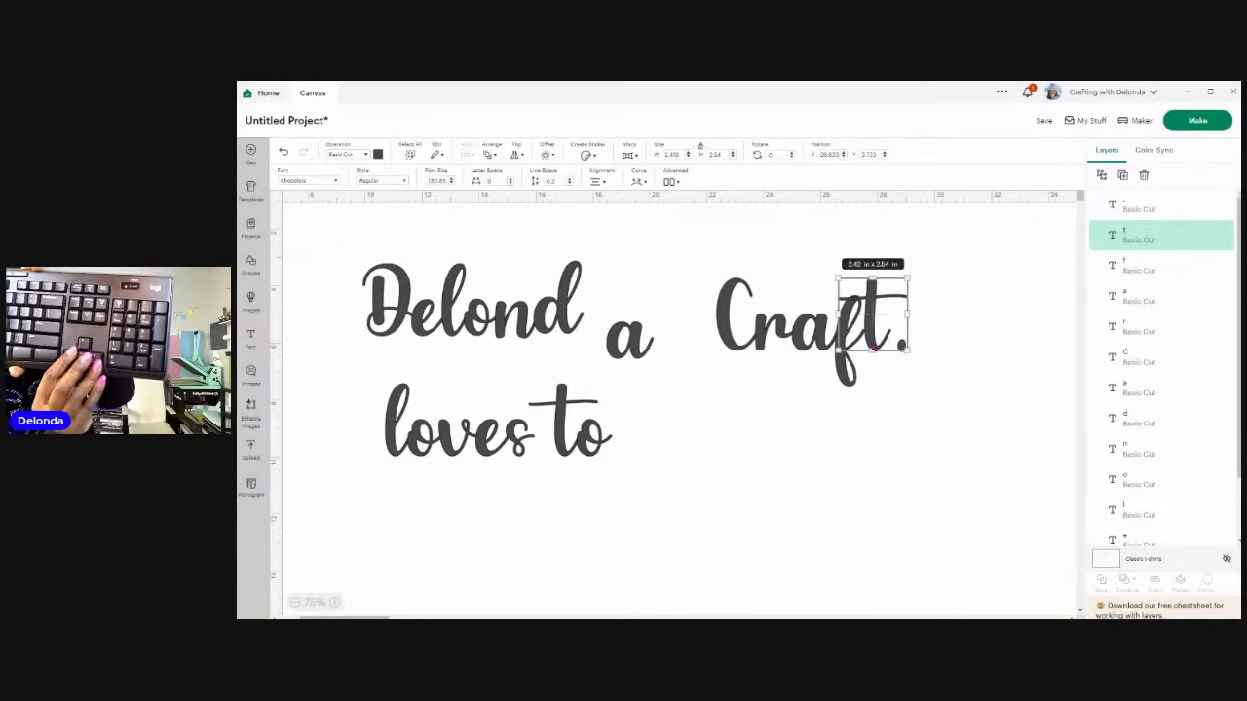
pyautogui.press('Left')
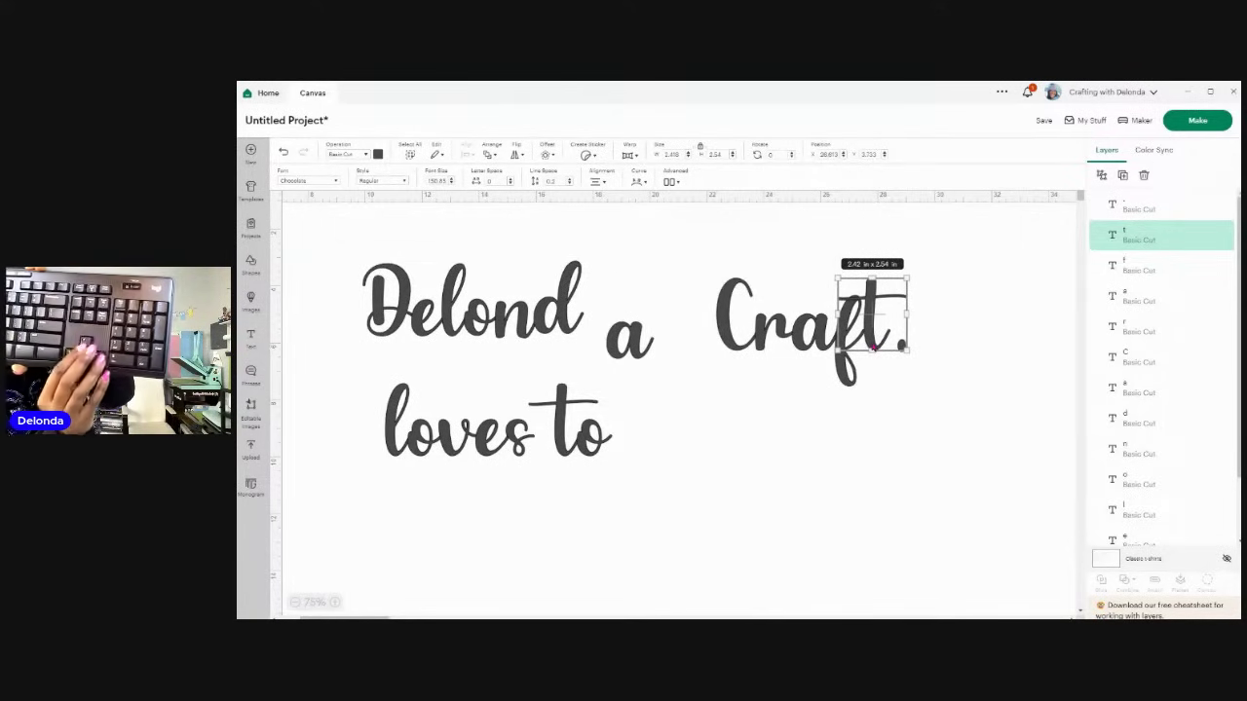
# Step: Nudge the "t" of "Craft." up to about Y 3.51 and slightly left to about X 26.57
pyautogui.press('Up')
pyautogui.press('Up')
pyautogui.press('Up')
pyautogui.press('Up')
pyautogui.press('Up')
pyautogui.press('Up')
pyautogui.press('Up')
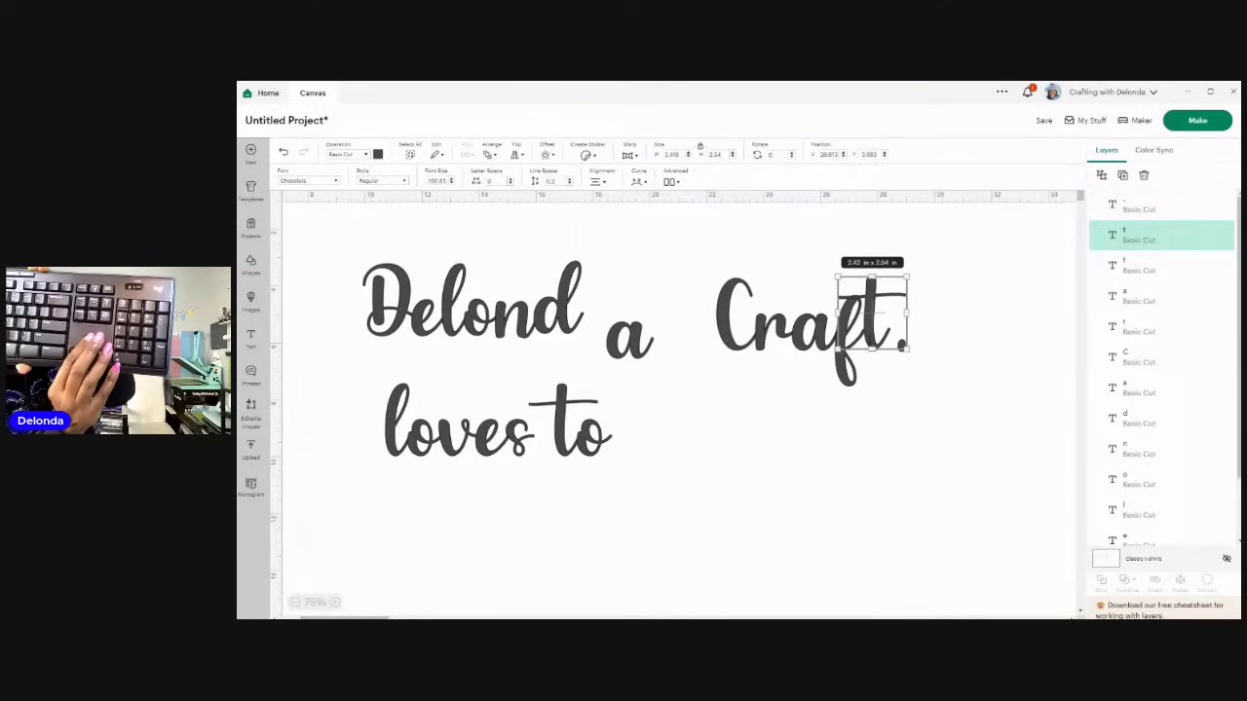
pyautogui.press('Up')
pyautogui.press('Up')
pyautogui.press('Up')
pyautogui.press('Up')
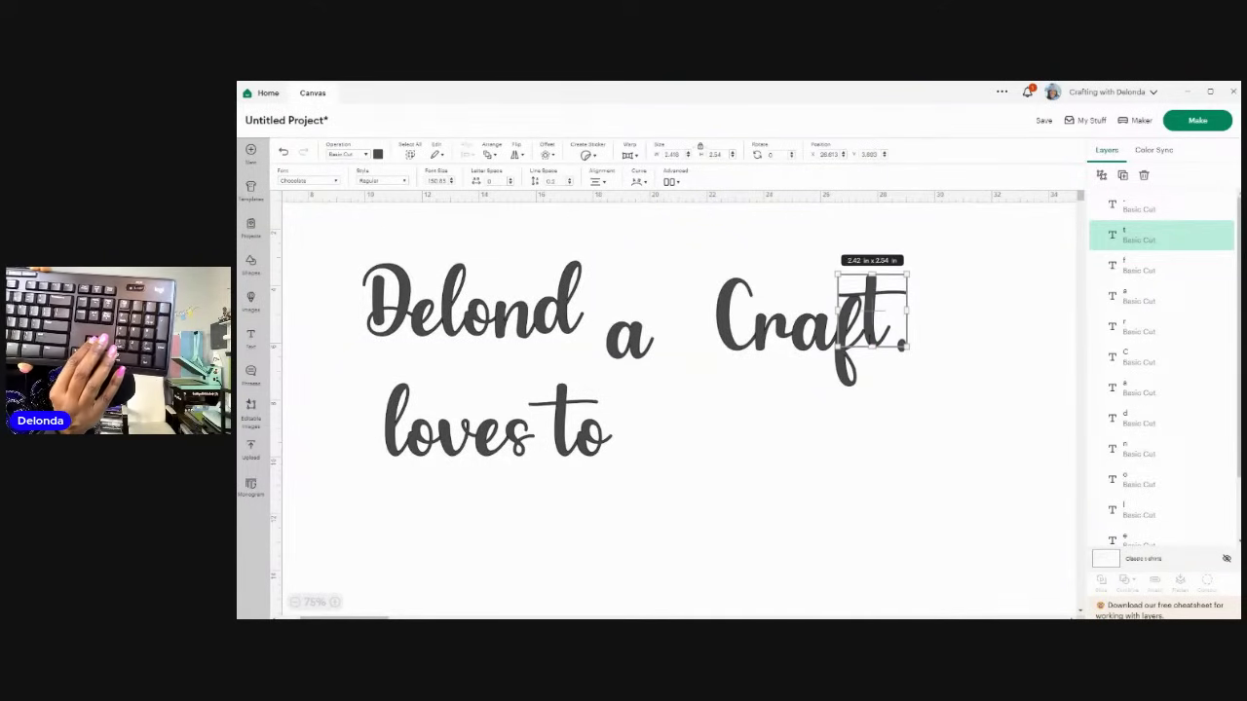
pyautogui.press('Up')
pyautogui.press('Up')
pyautogui.press('Up')
pyautogui.press('Up')
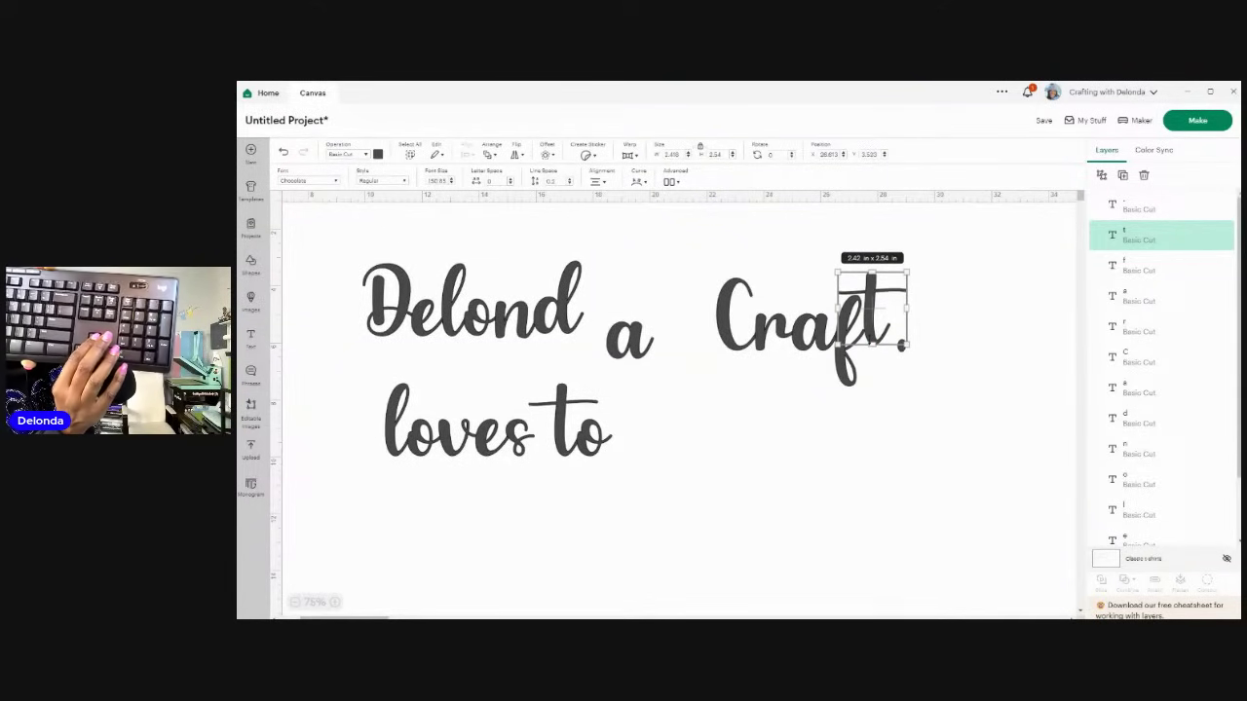
pyautogui.press('Left')
pyautogui.press('Left')
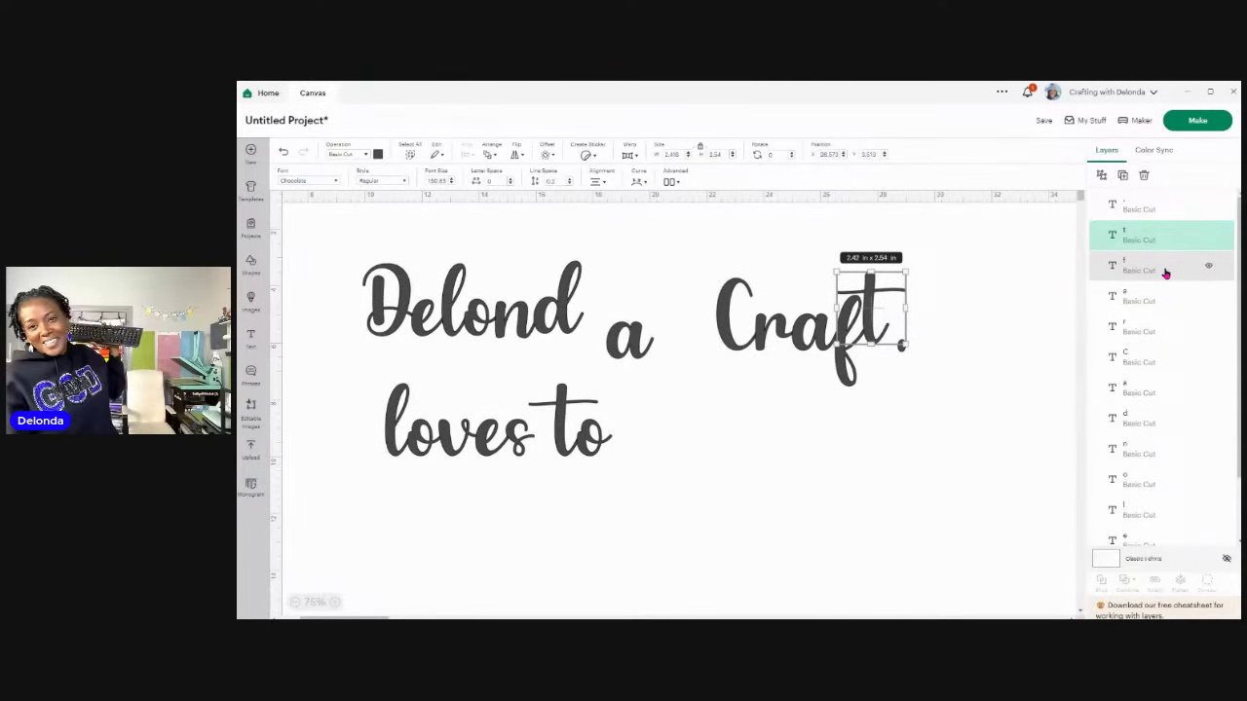
# Step: Open the Design Space settings and change the Application Experience from Beta to Live
pyautogui.click(1133, 92)
pyautogui.click(1136, 208)
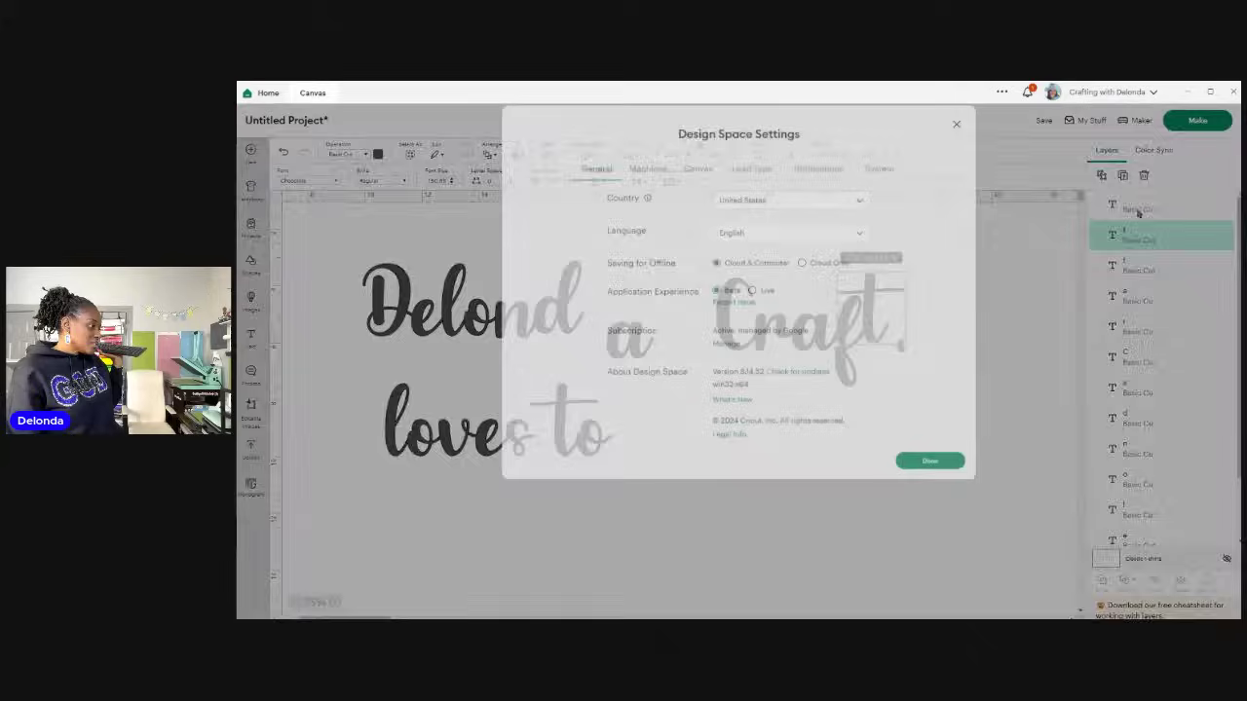
pyautogui.click(752, 304)
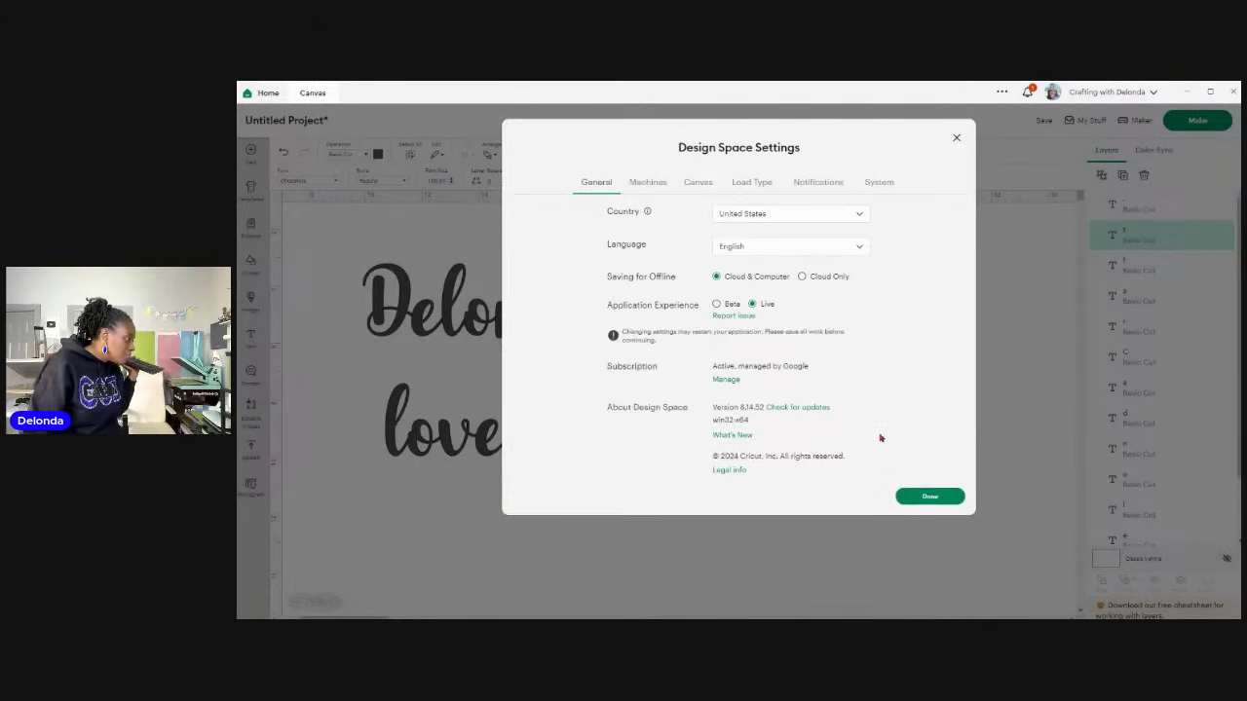
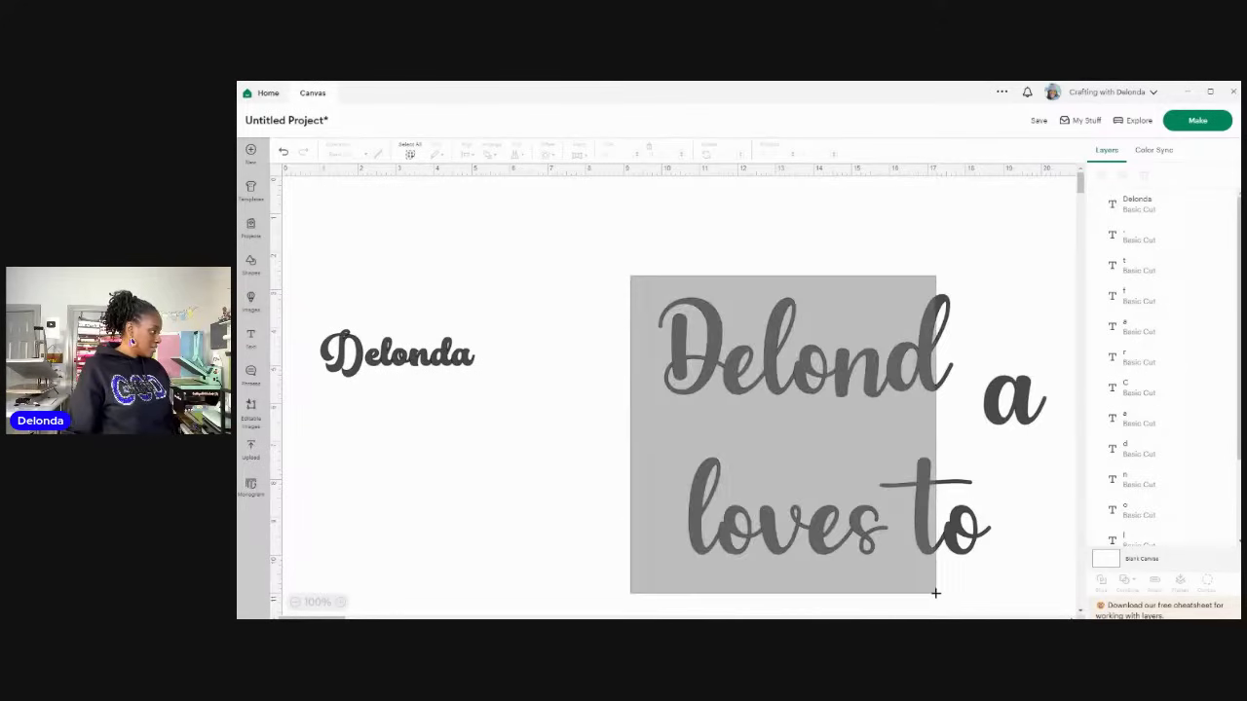
# Step: Delete the first word's separated letters together with the "loves to" text from the canvas
pyautogui.moveTo(621, 253); pyautogui.dragTo(1074, 613)
pyautogui.press('Delete')
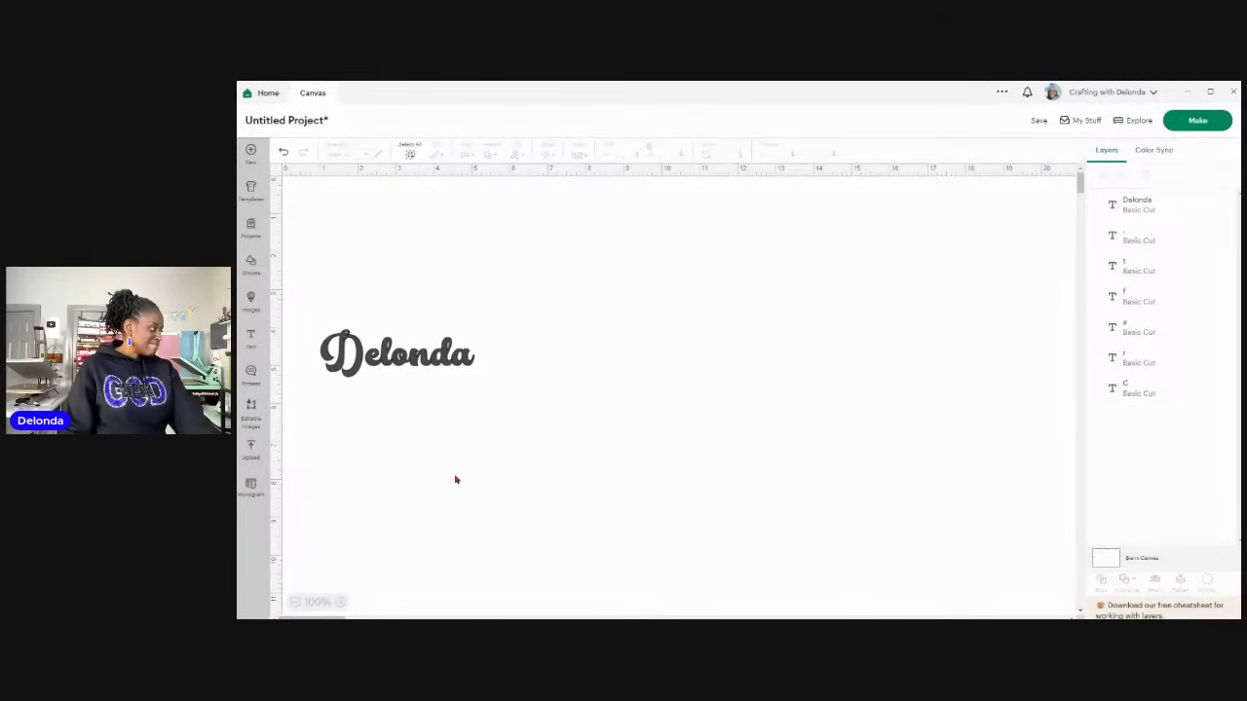
# Step: Move the remaining script name text toward the canvas middle and enlarge it to about 9.9 by 3.03 in
pyautogui.click(407, 363)
pyautogui.moveTo(407, 361); pyautogui.dragTo(954, 414)
pyautogui.moveTo(911, 375); pyautogui.dragTo(780, 390)
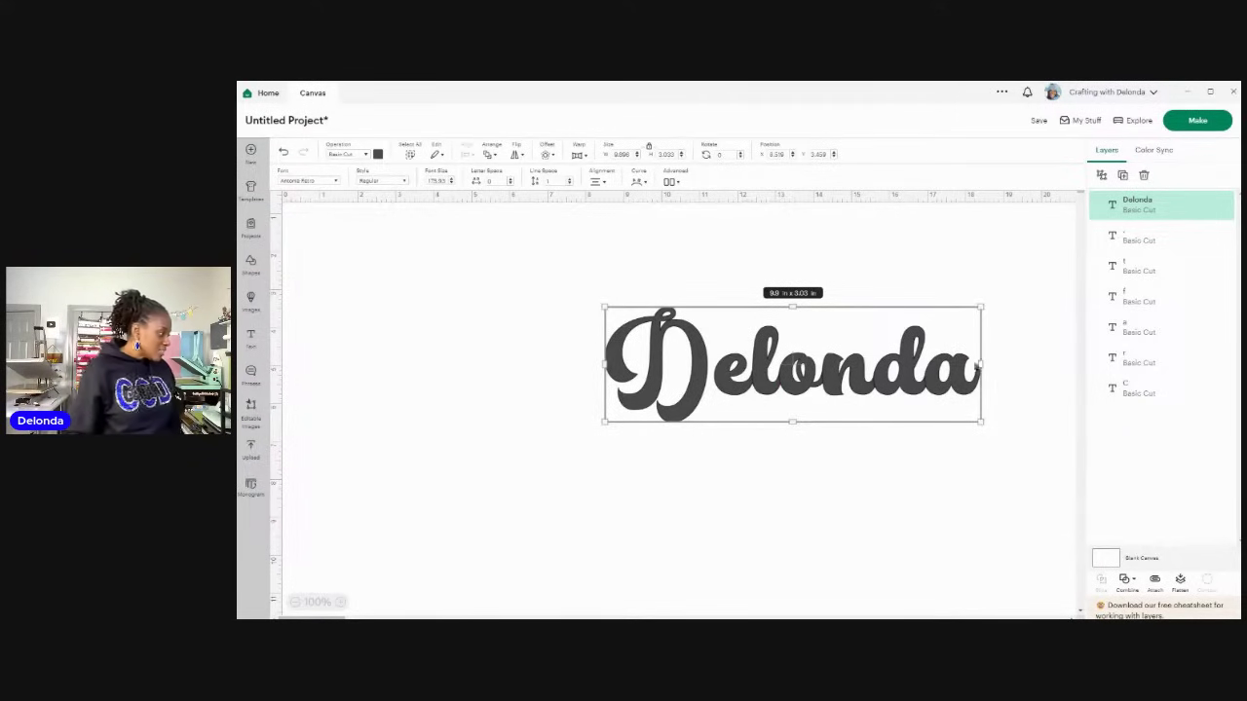
pyautogui.click(979, 390)
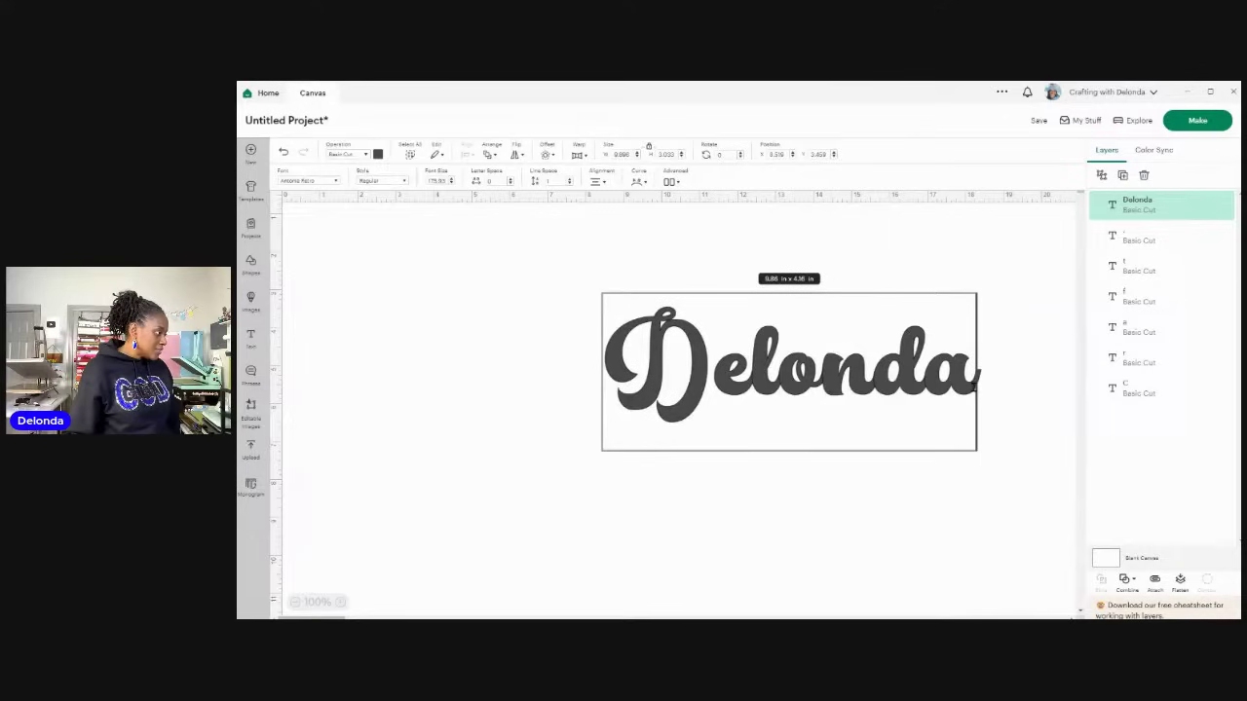
# Step: Add the lines "loves to" and "take naps." below the name, and move and shrink the text to about 8.3 × 8.8 in
pyautogui.press('Return')
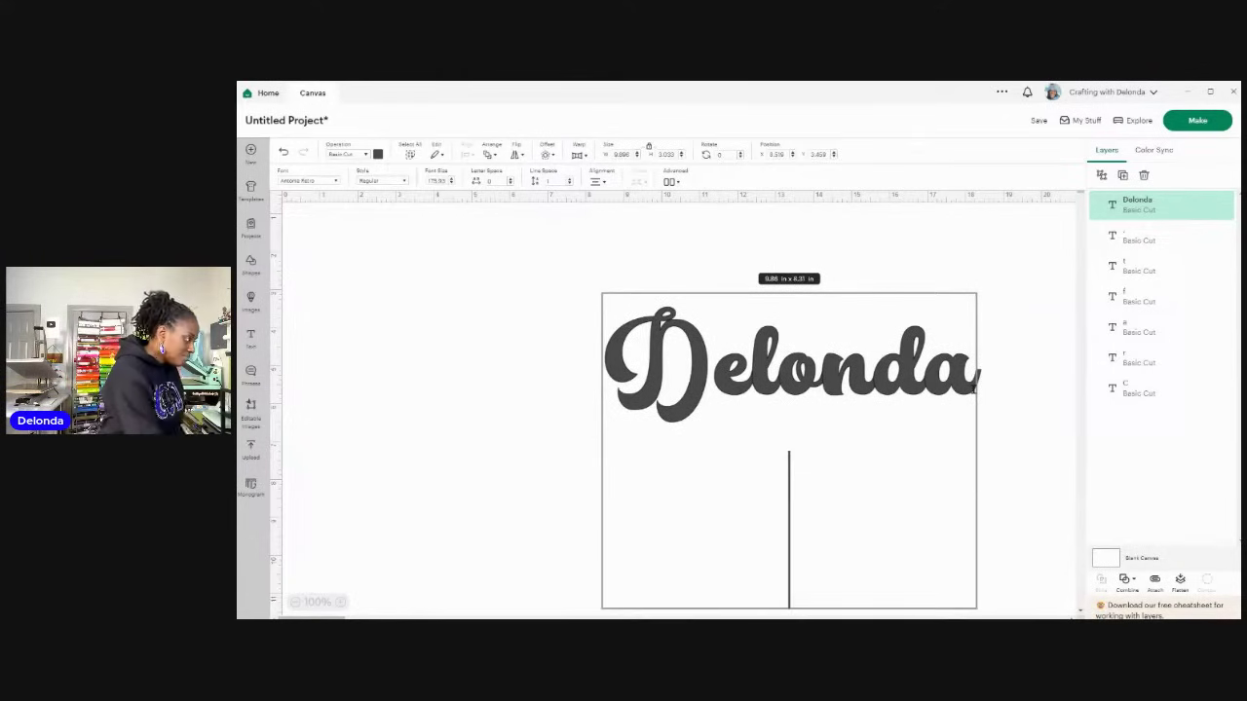
pyautogui.write('loves to')
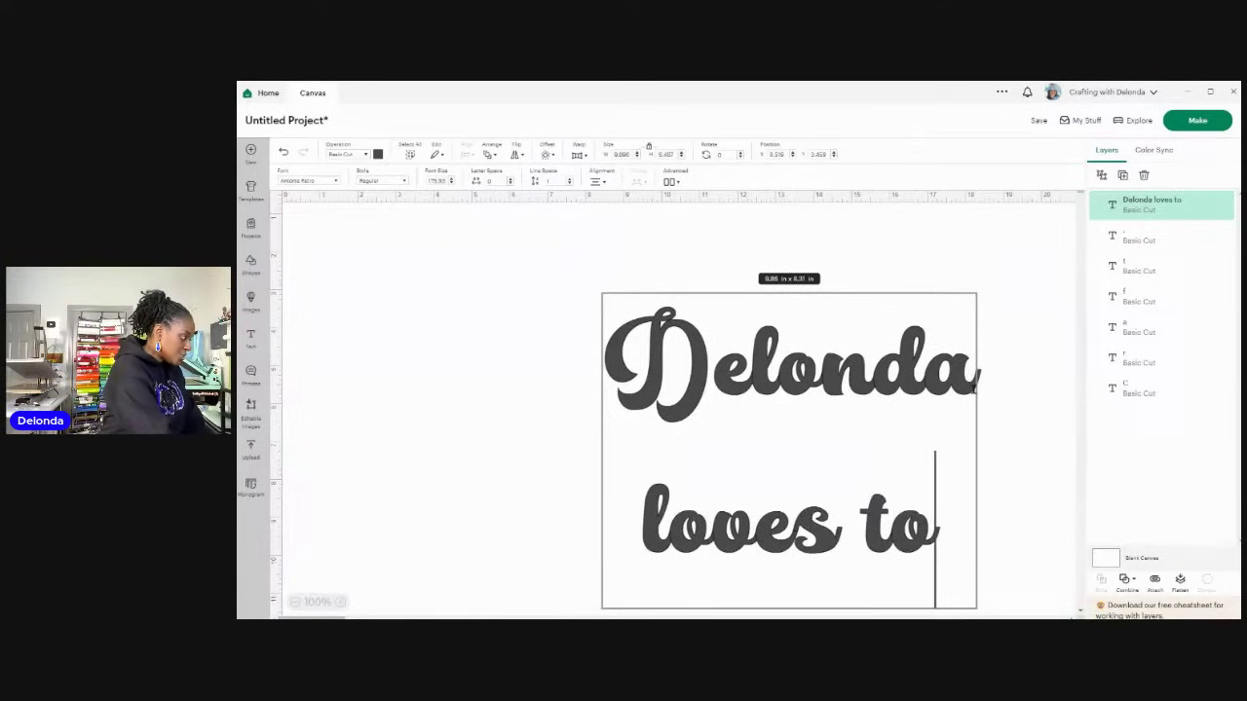
pyautogui.press('Return')
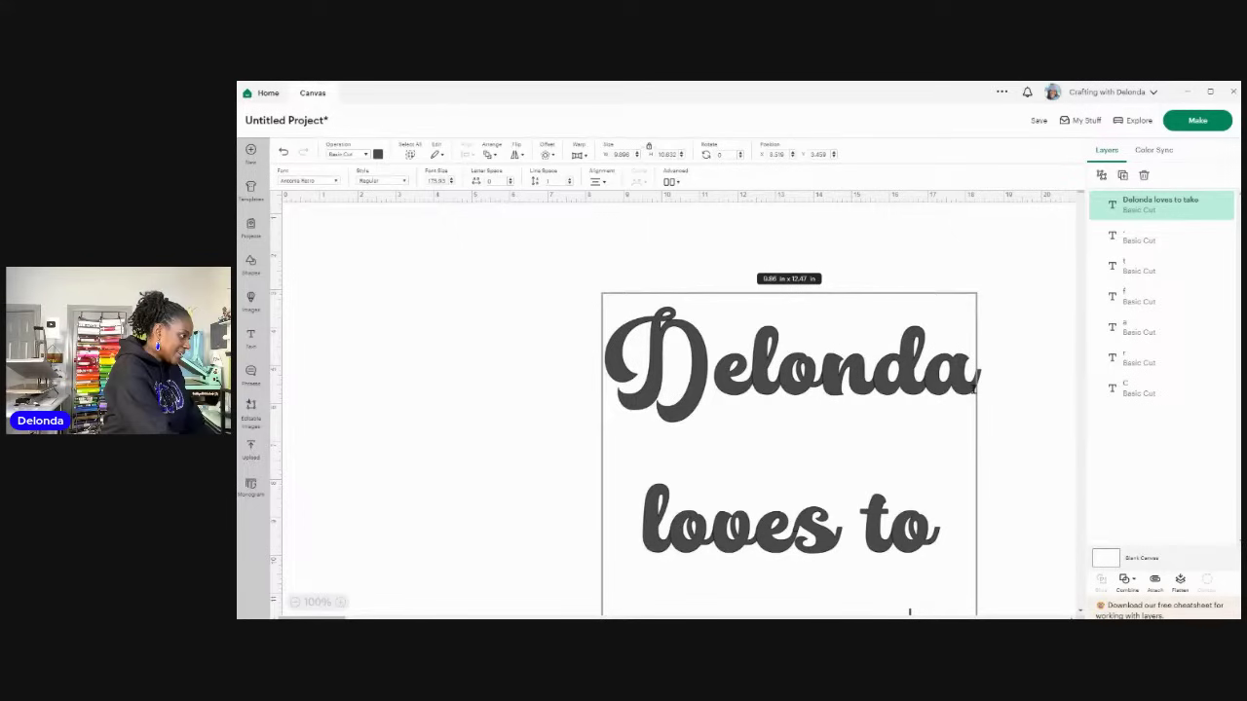
pyautogui.write('take naps.')
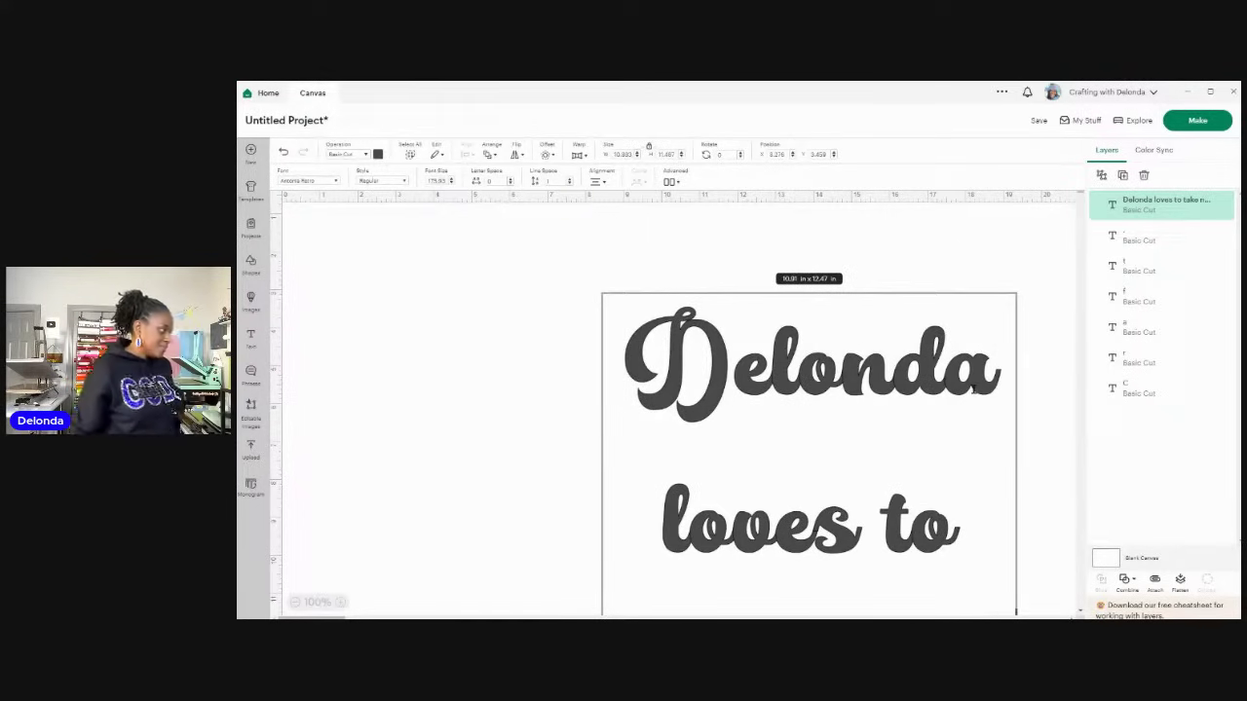
pyautogui.click(576, 392)
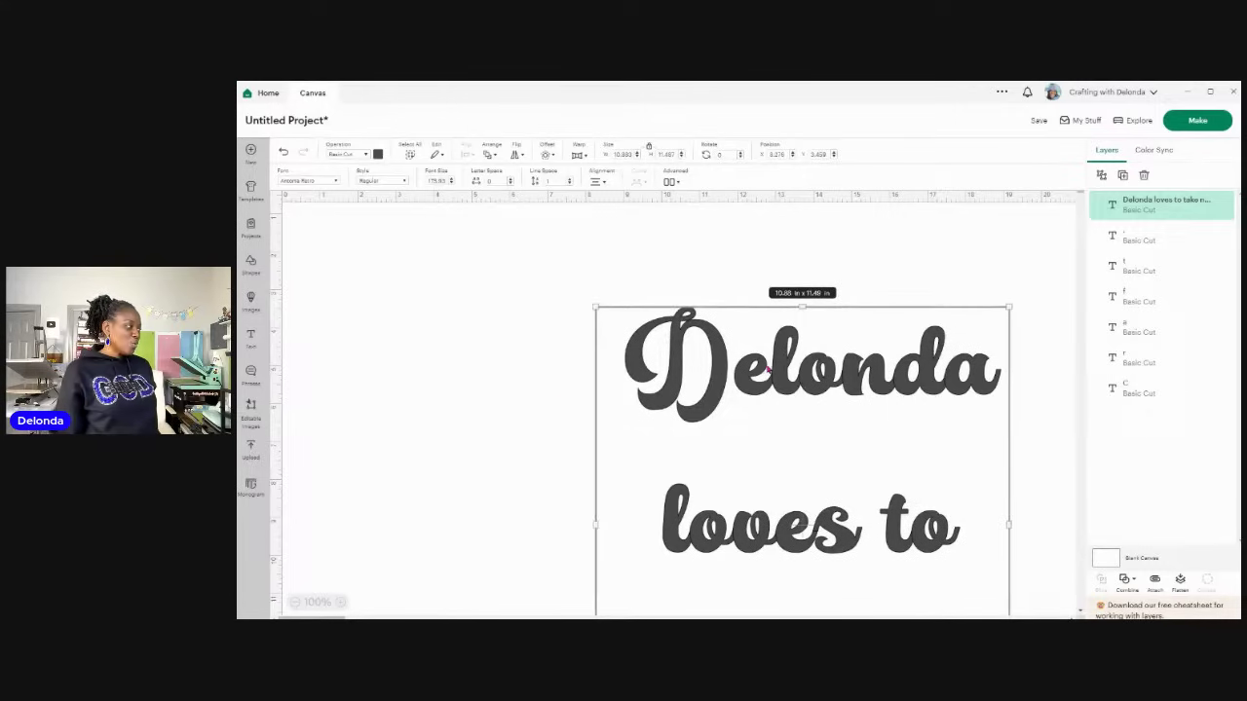
pyautogui.moveTo(770, 369); pyautogui.dragTo(731, 331)
pyautogui.moveTo(557, 267); pyautogui.dragTo(672, 218)
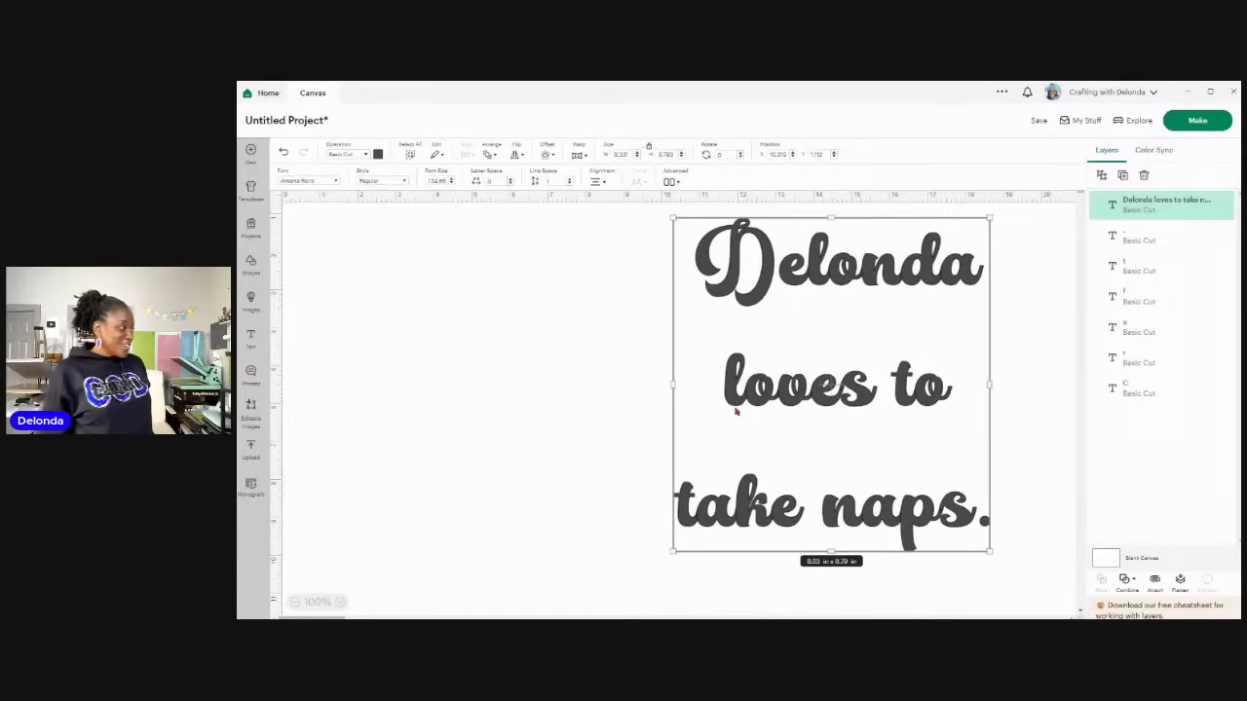
# Step: Try ungrouping the three-line text into individual letters, and undo the ungrouping
pyautogui.click(682, 182)
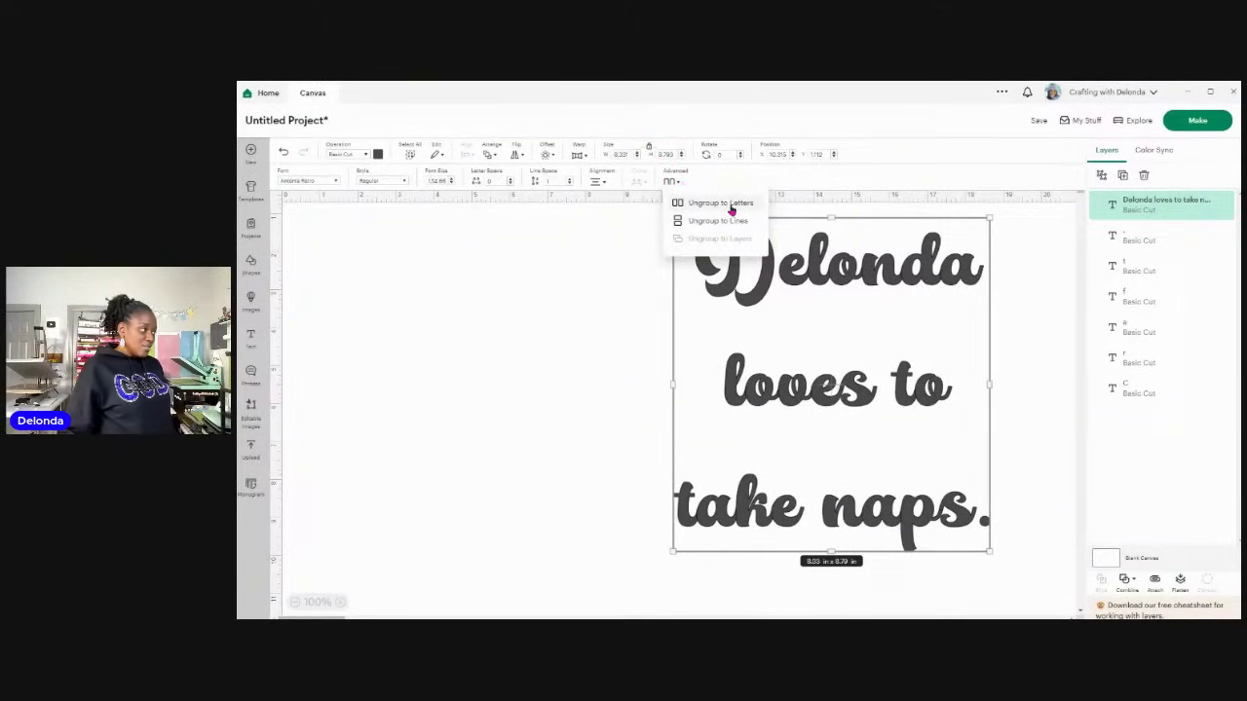
pyautogui.click(731, 207)
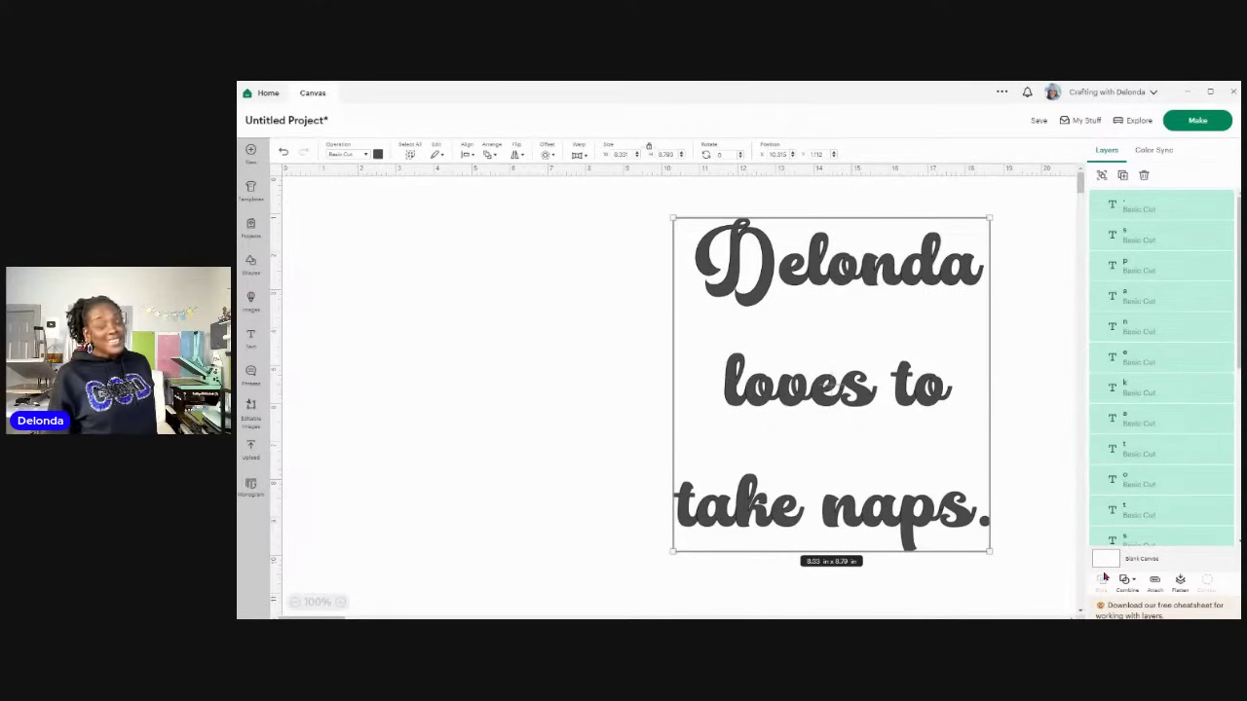
pyautogui.click(283, 154)
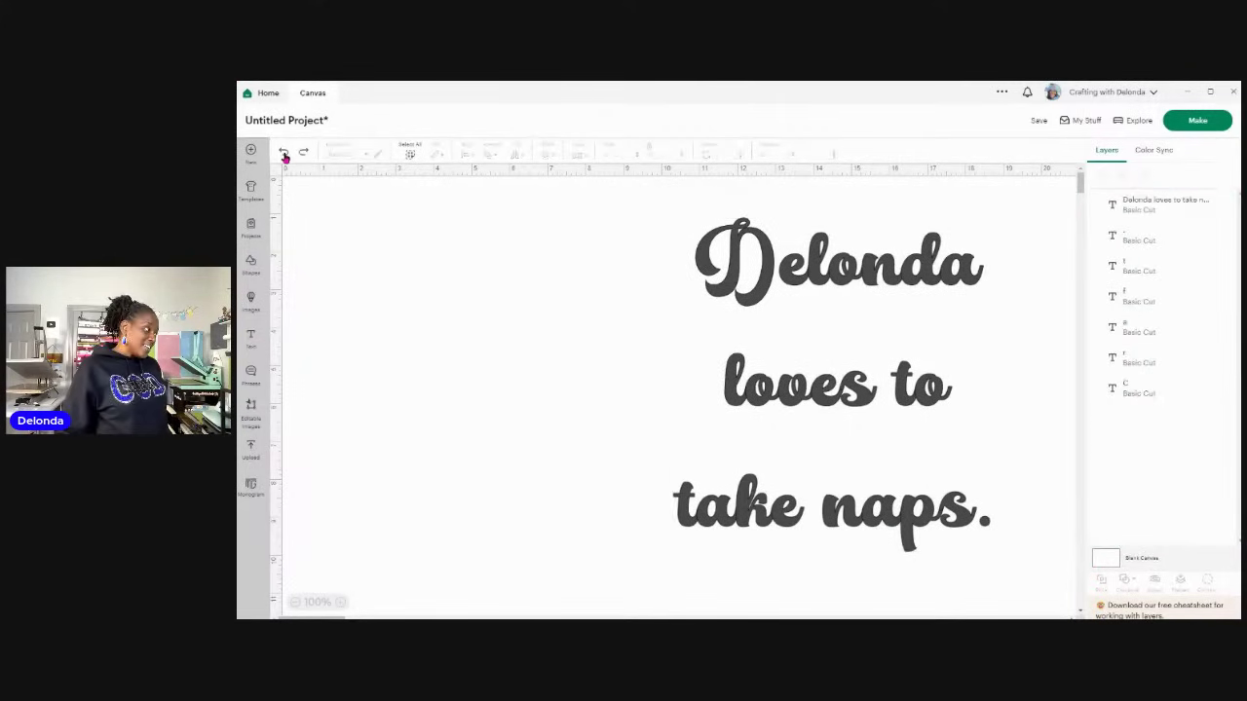
# Step: Ungroup the three-line text into separate lines
pyautogui.click(721, 271)
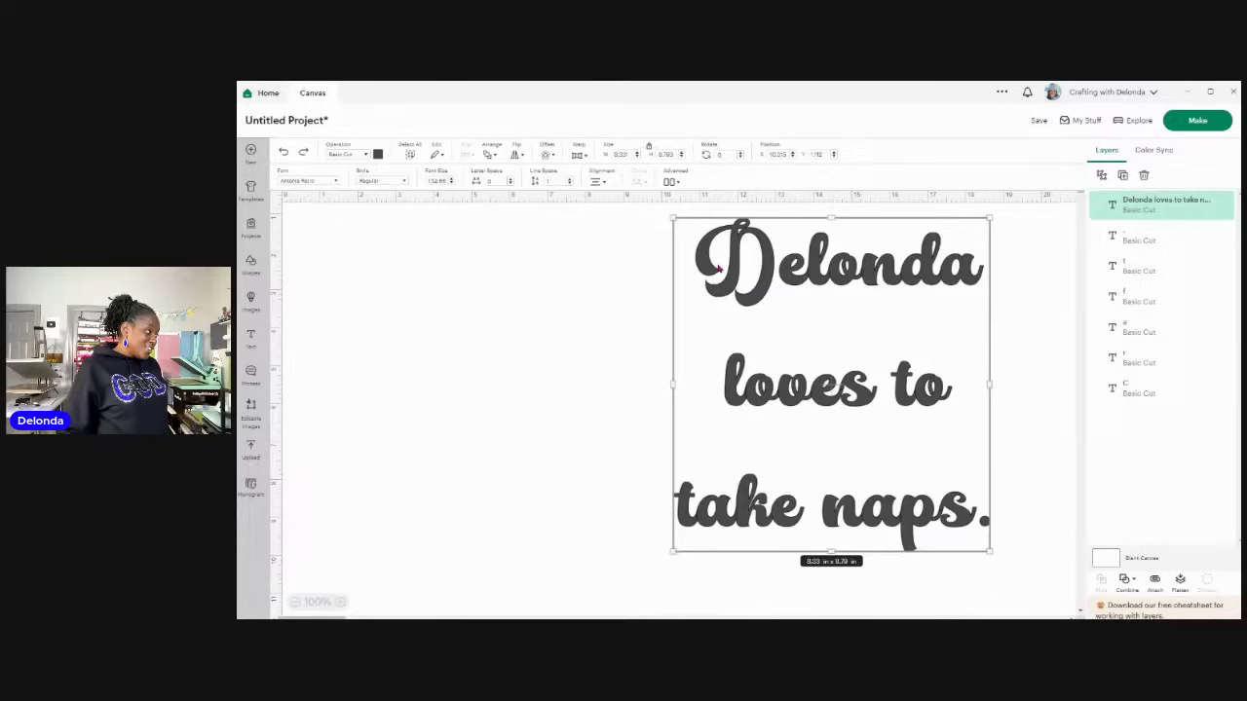
pyautogui.click(674, 182)
pyautogui.click(717, 222)
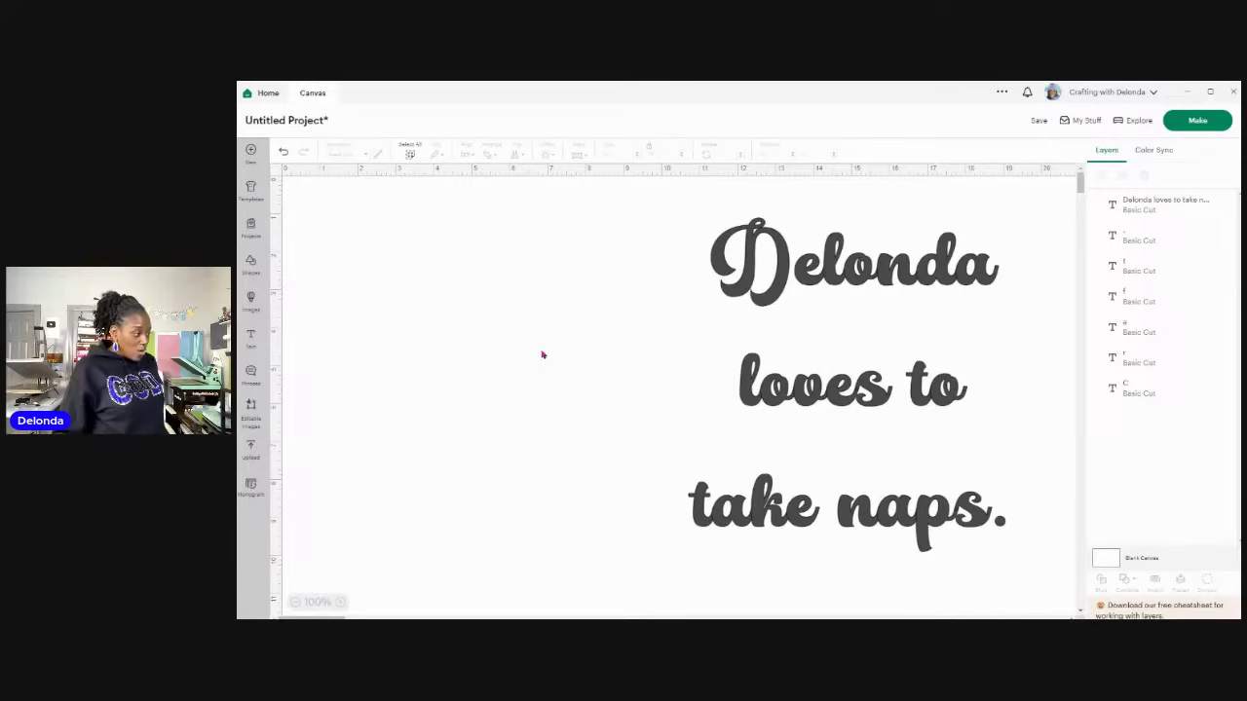
pyautogui.click(836, 247)
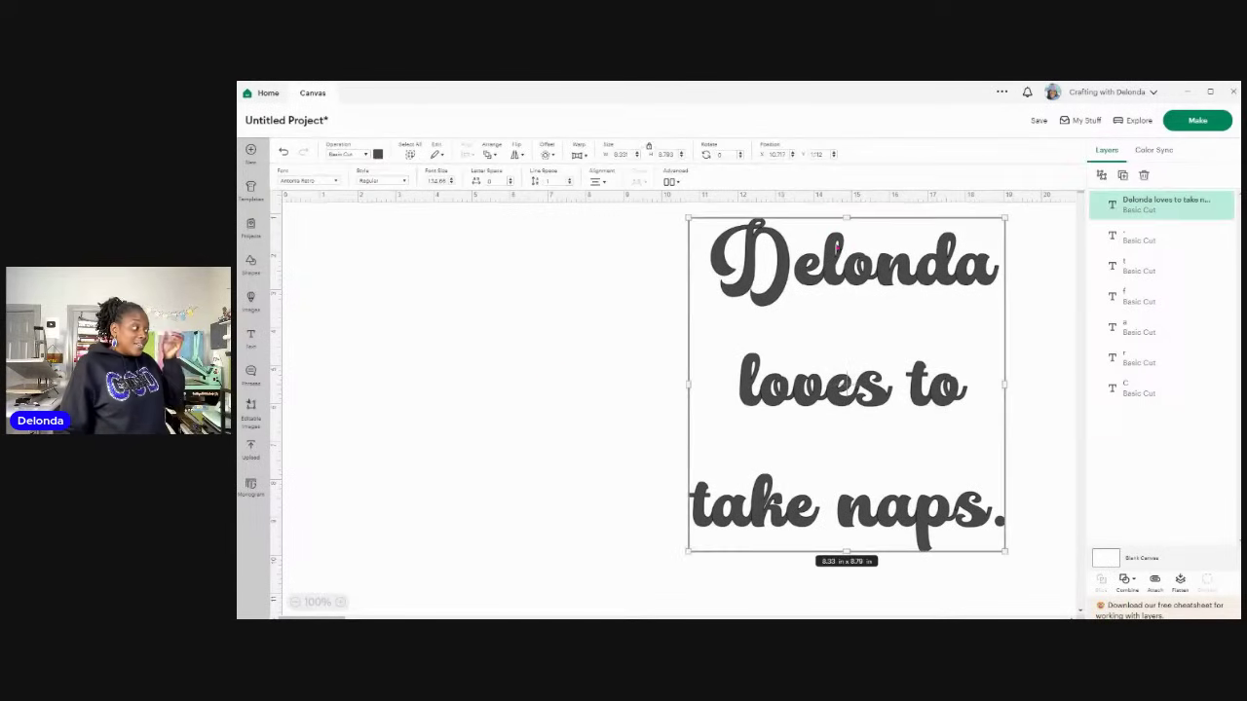
pyautogui.click(670, 183)
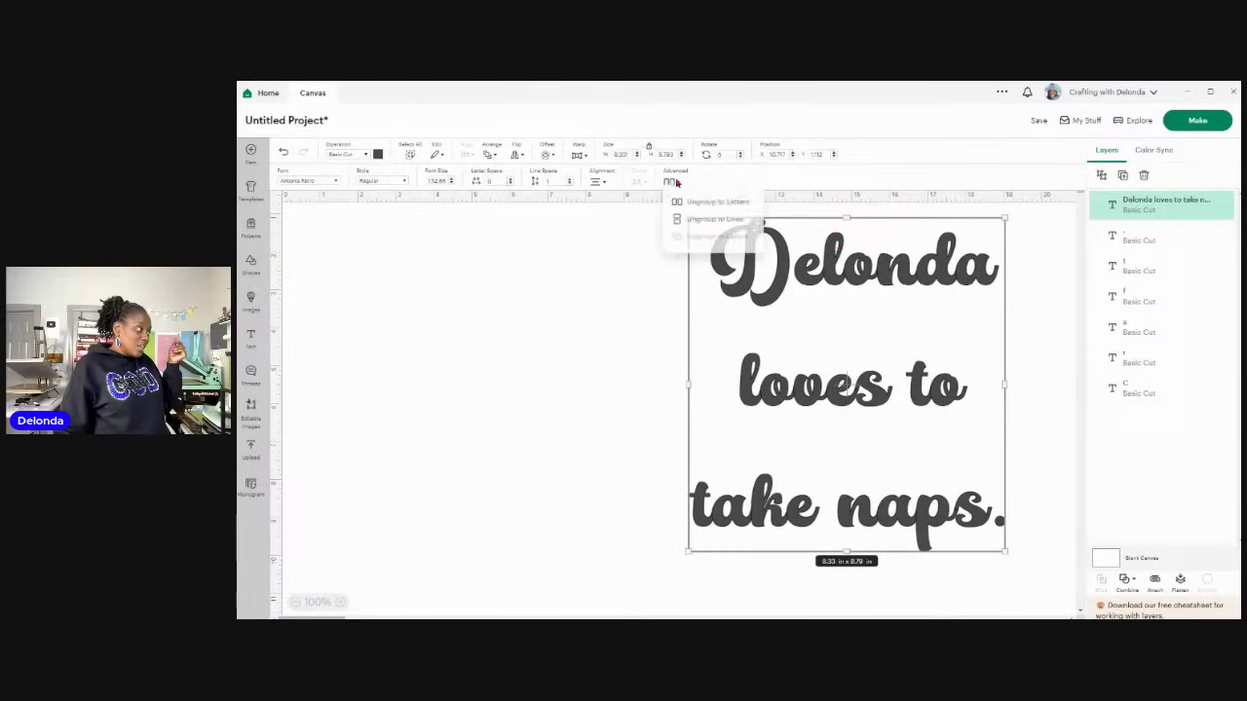
pyautogui.click(710, 223)
# Step: Arrange the three separated text lines side by side in one row across the upper canvas, and deselect them
pyautogui.click(766, 246)
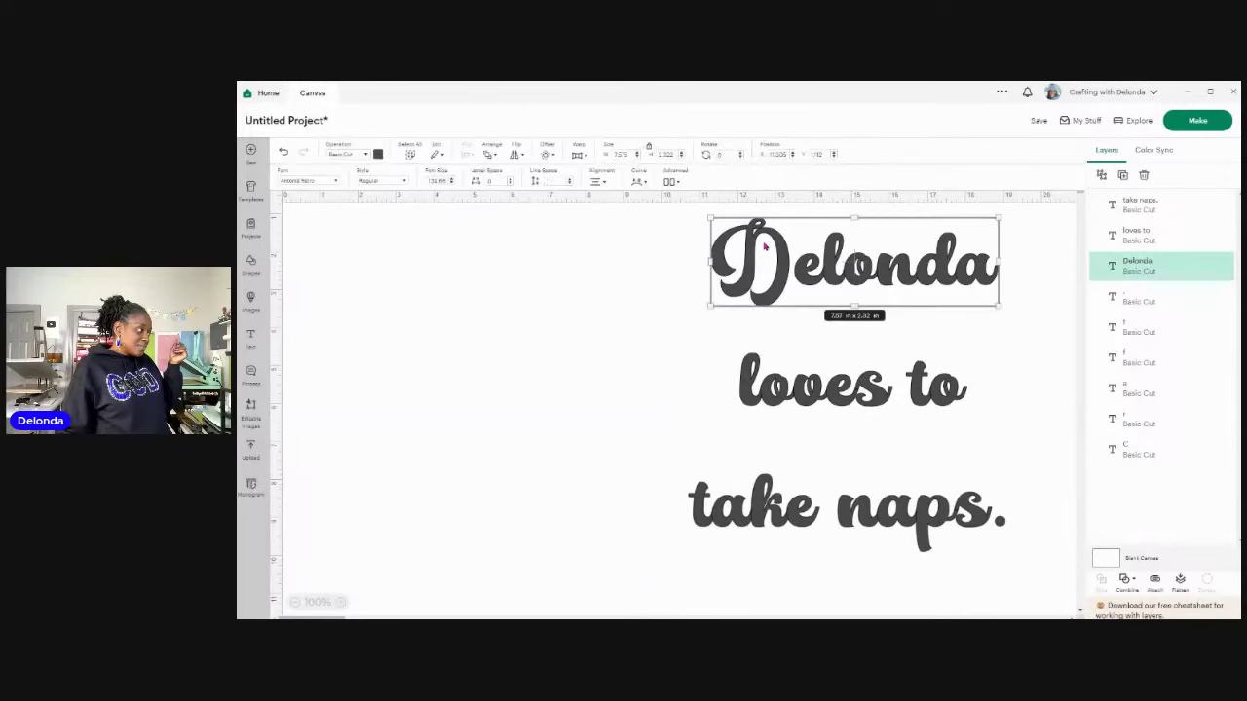
pyautogui.moveTo(855, 252); pyautogui.dragTo(449, 275)
pyautogui.moveTo(846, 386); pyautogui.dragTo(711, 297)
pyautogui.moveTo(865, 515); pyautogui.dragTo(1024, 311)
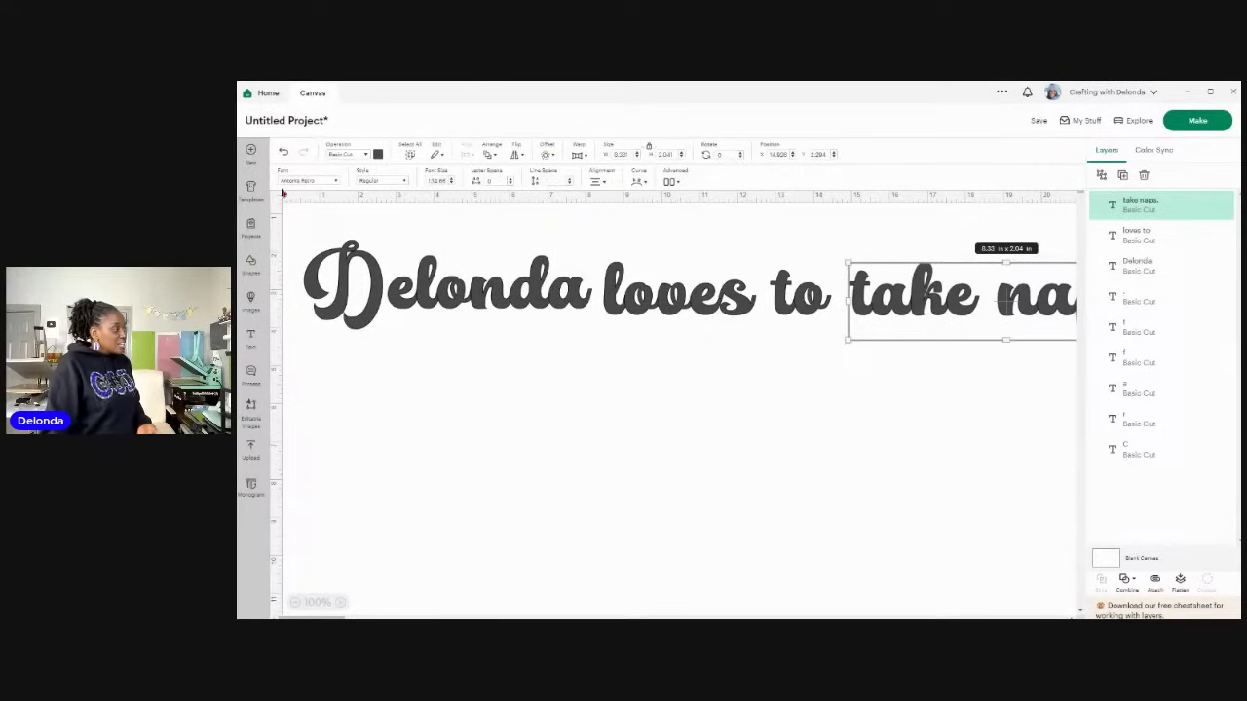
pyautogui.click(703, 505)
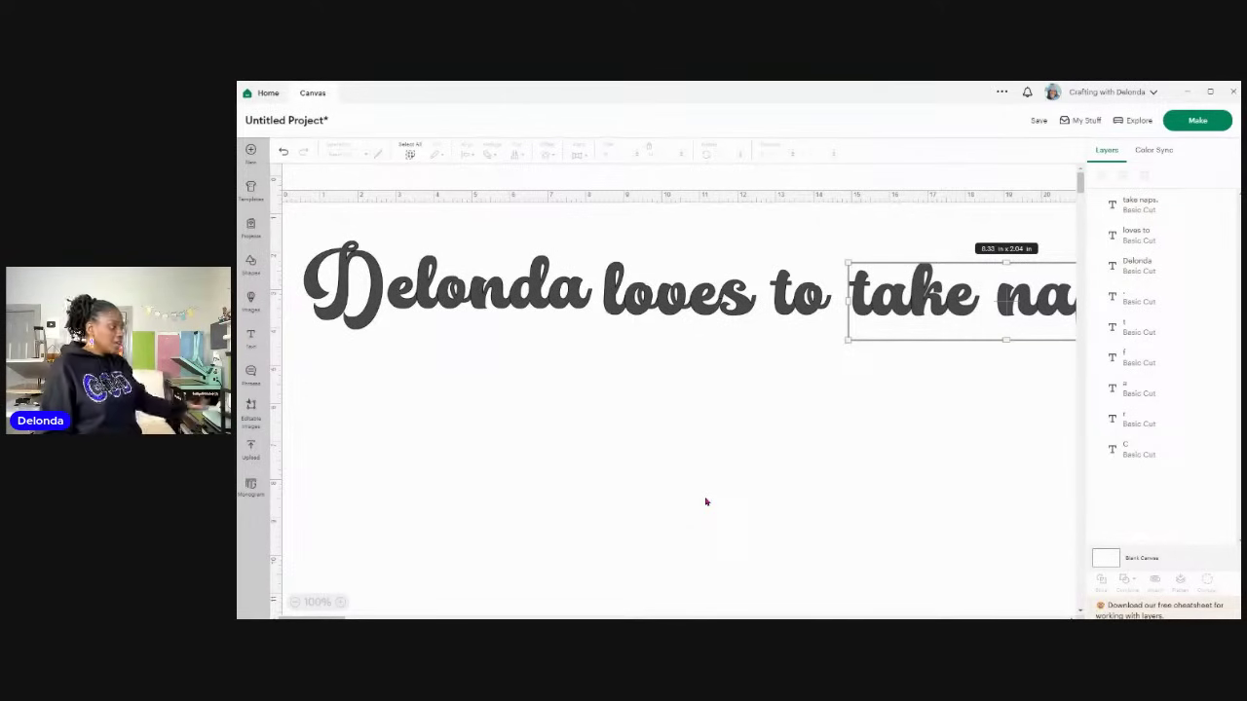
pyautogui.click(706, 502)
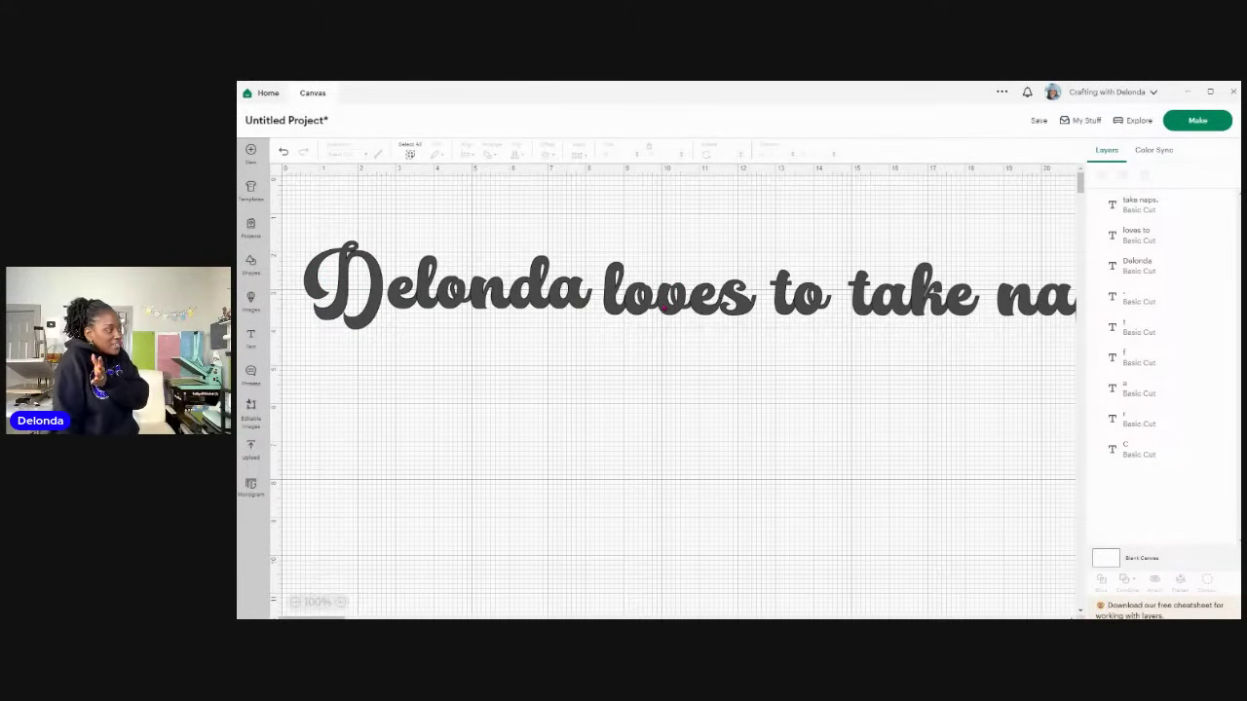
# Step: Try light purple, light blue, light yellow, orange, purple and red as the canvas background color
pyautogui.click(1109, 560)
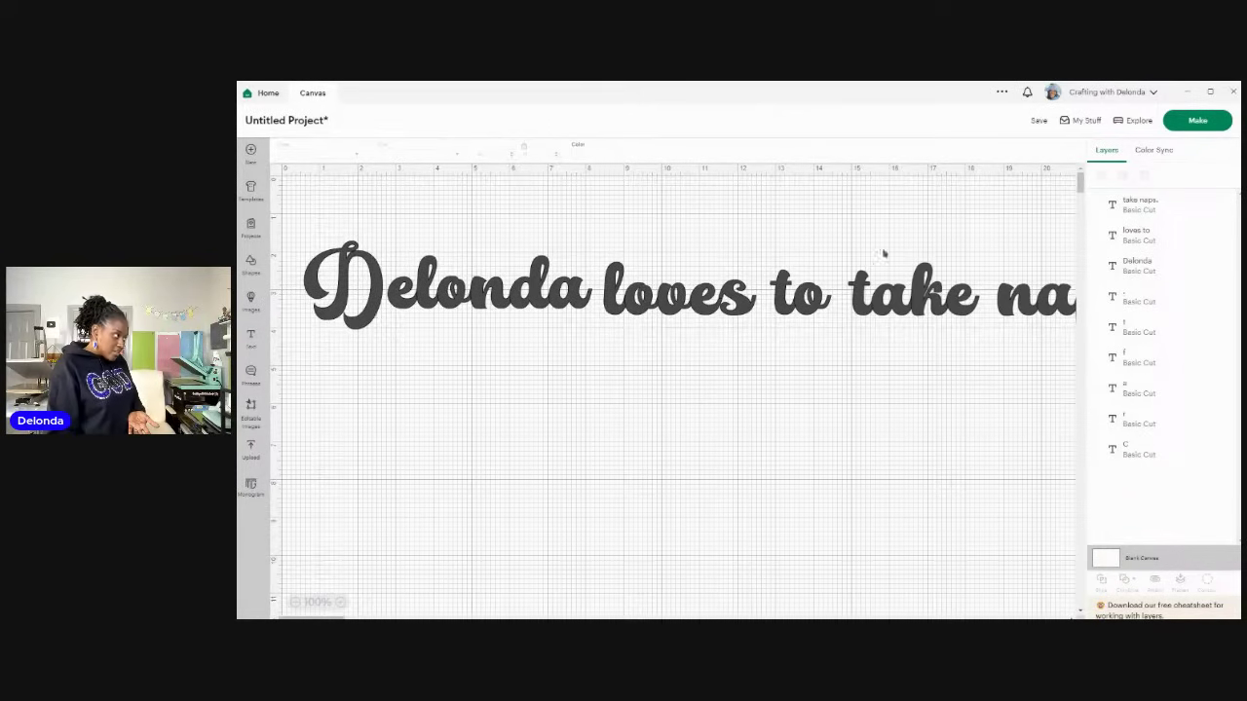
pyautogui.click(579, 154)
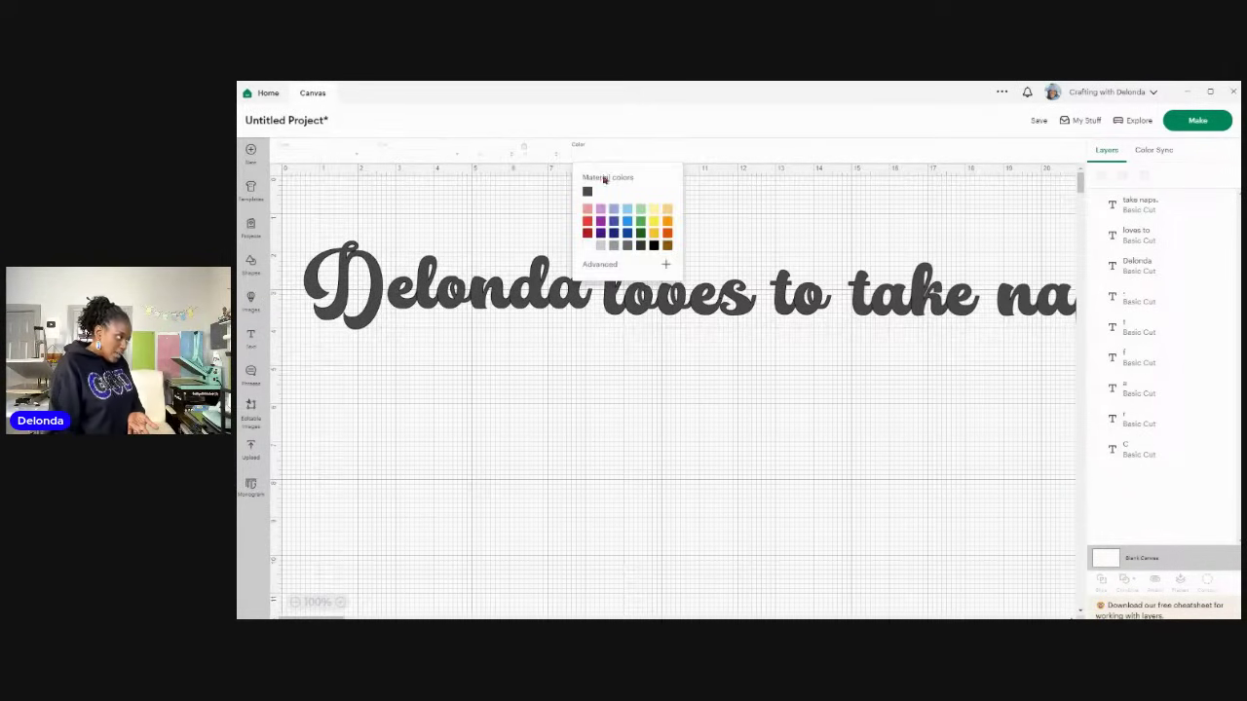
pyautogui.click(601, 214)
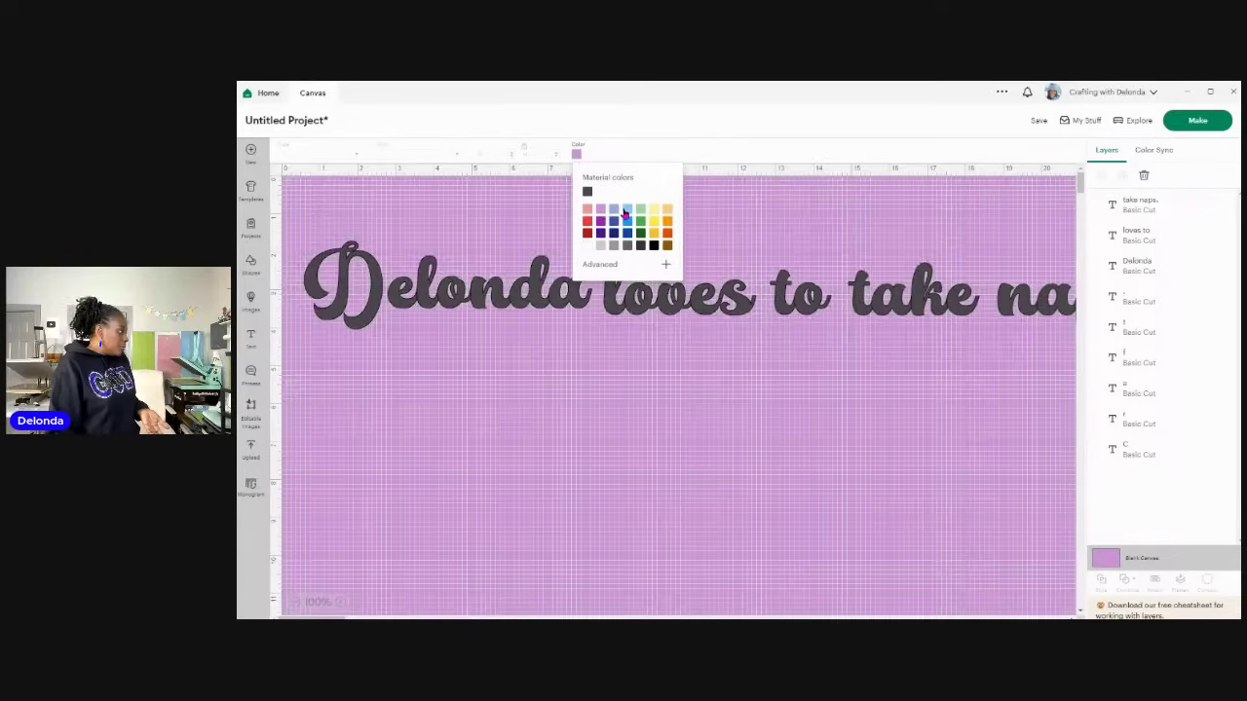
pyautogui.click(626, 210)
pyautogui.click(653, 210)
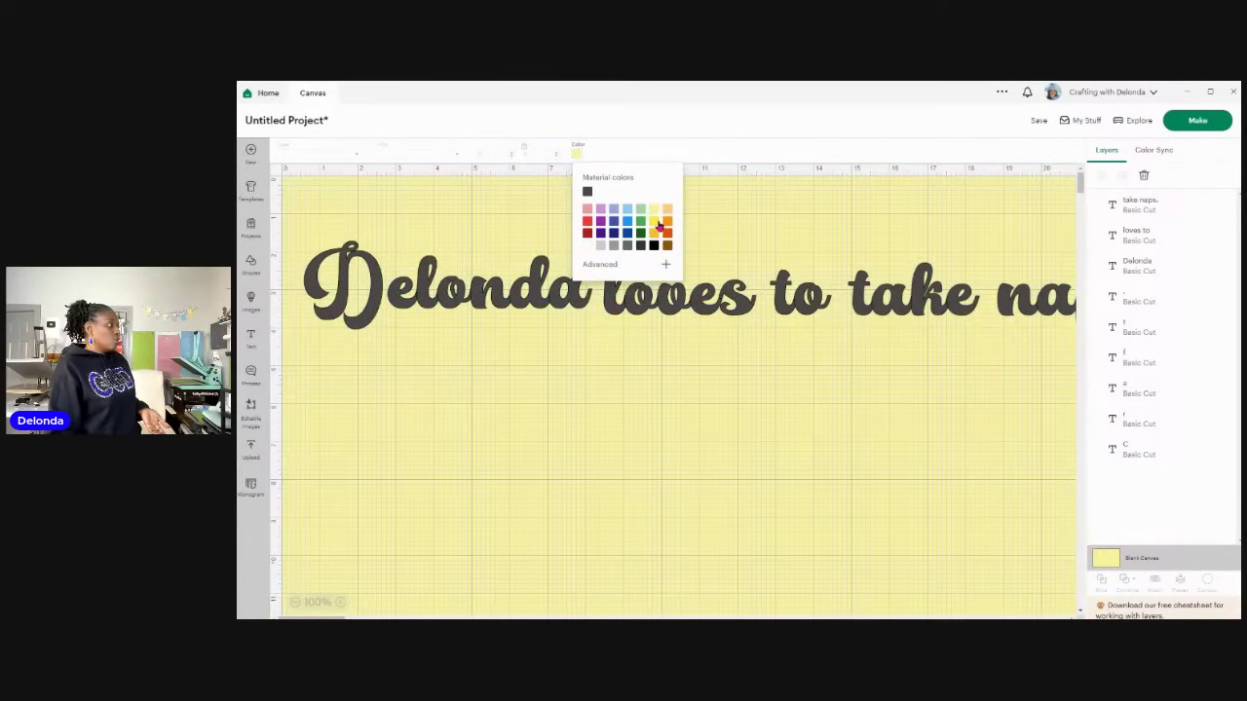
pyautogui.click(666, 222)
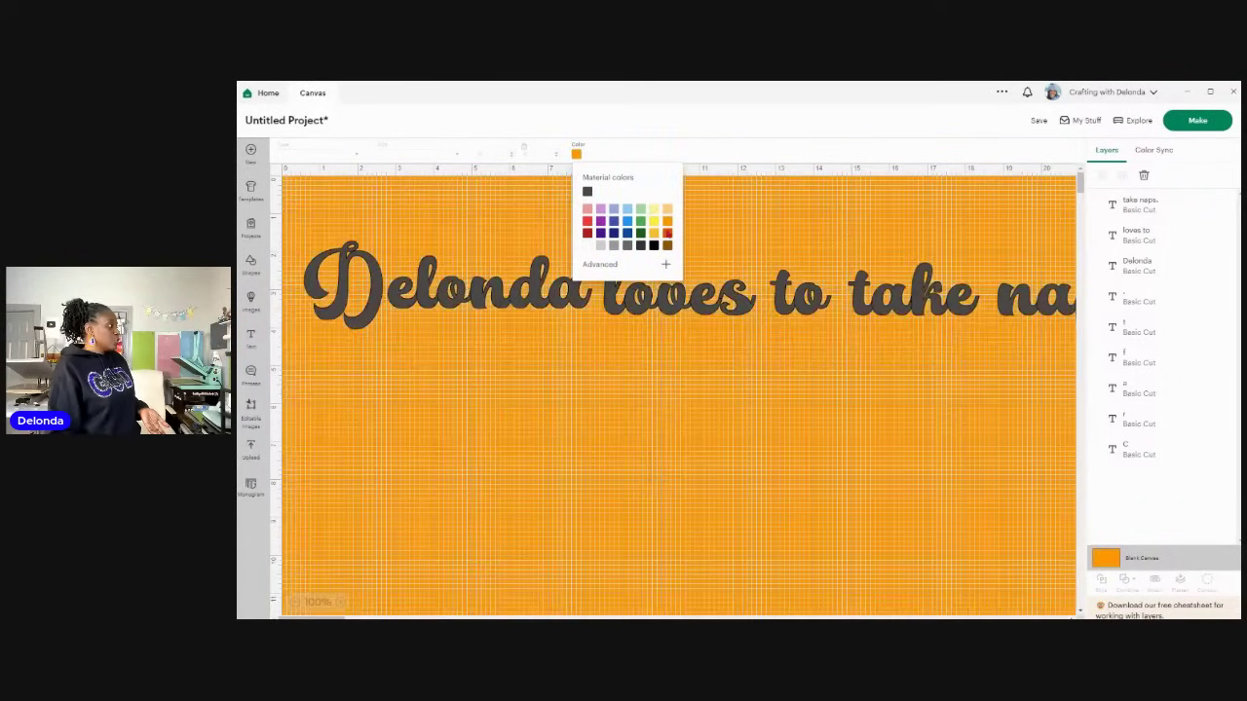
pyautogui.click(601, 223)
pyautogui.click(589, 223)
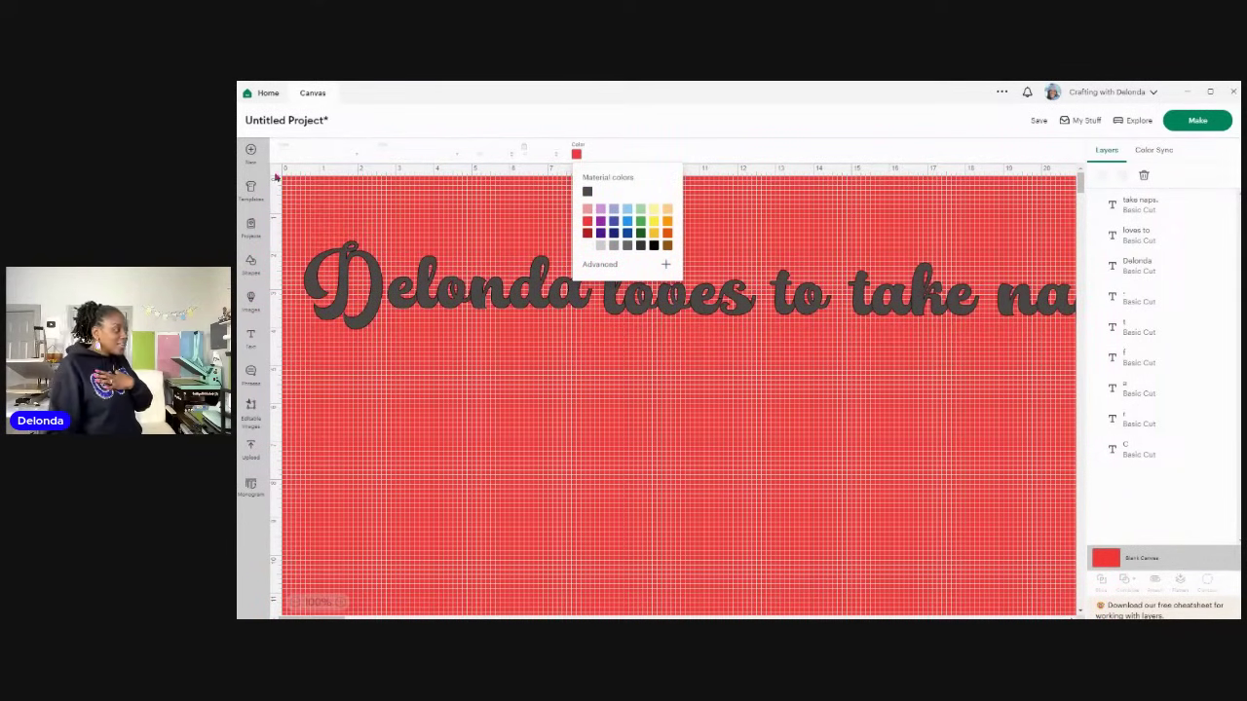
pyautogui.click(474, 361)
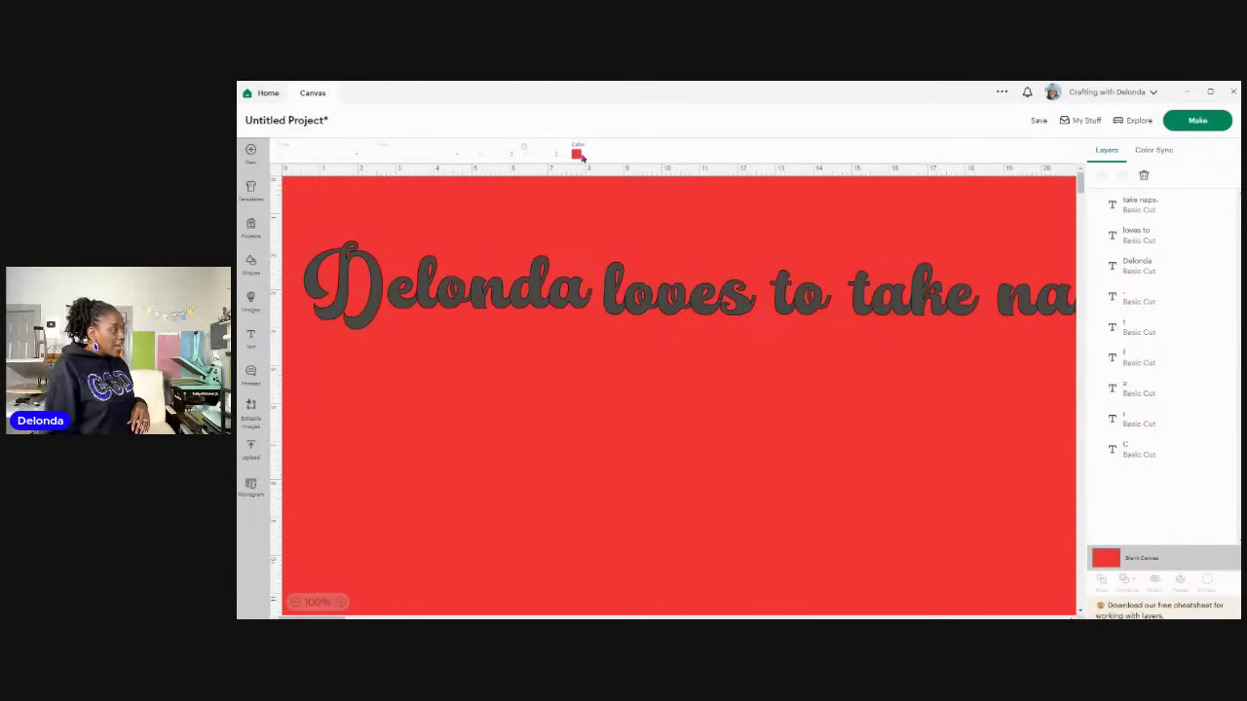
# Step: Set the canvas background color to medium grey and show the canvas grid
pyautogui.click(578, 155)
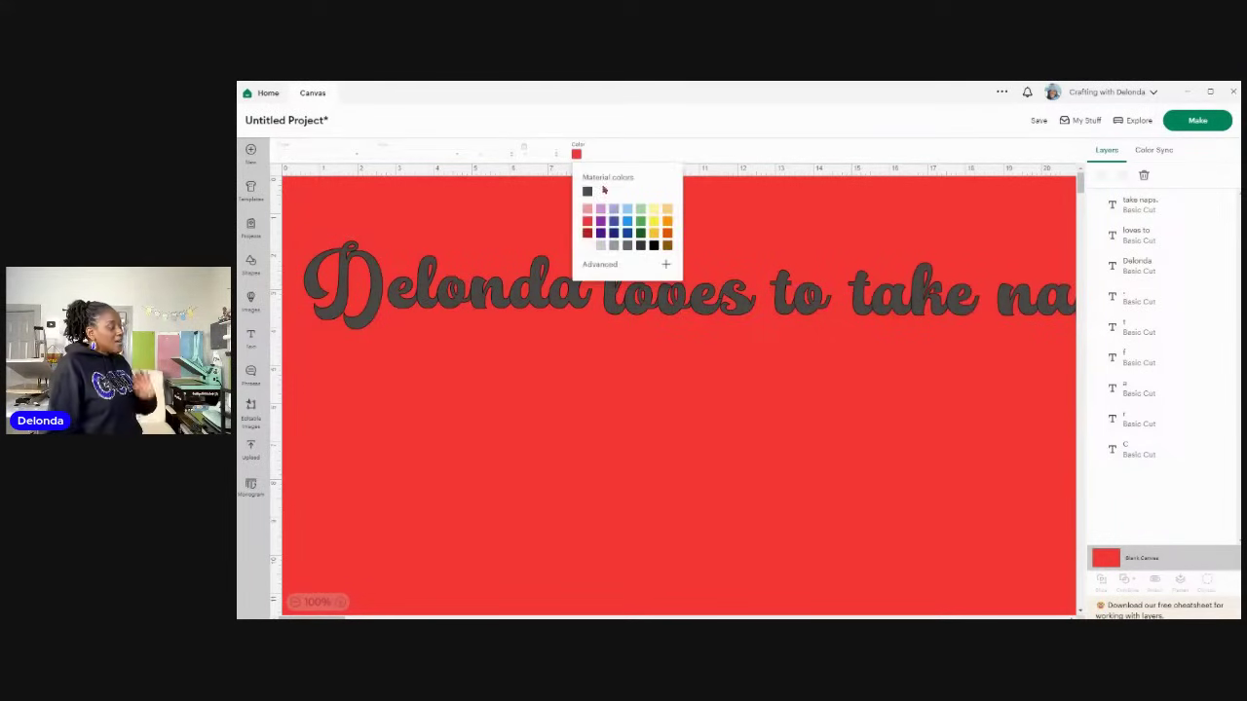
pyautogui.click(614, 248)
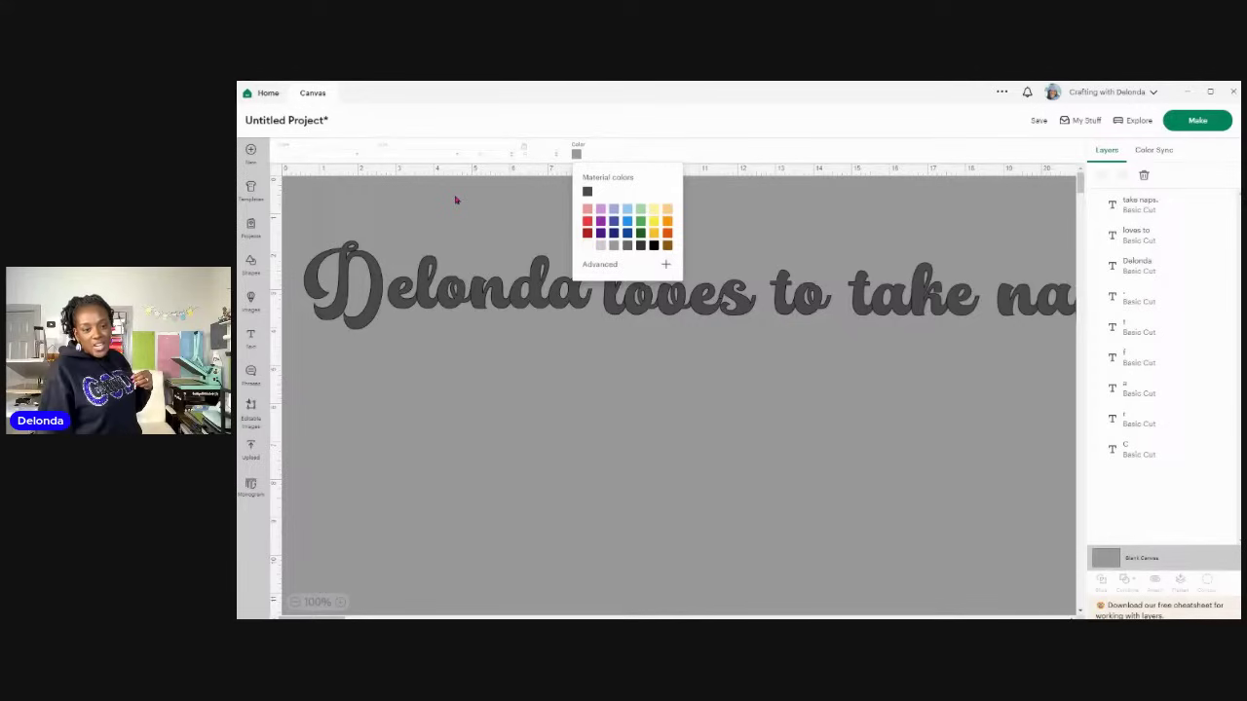
pyautogui.click(279, 173)
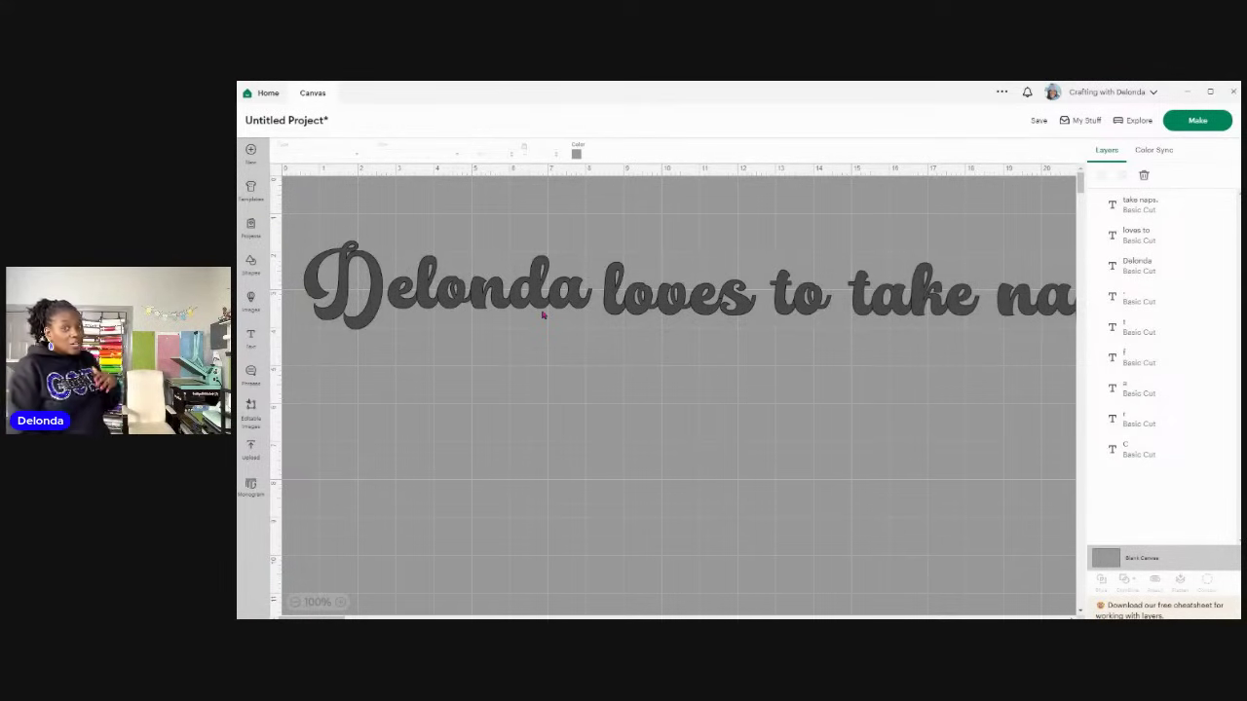
# Step: Move the "loves to" line and the name line below "take naps." to clear the canvas's upper-left area
pyautogui.click(652, 342)
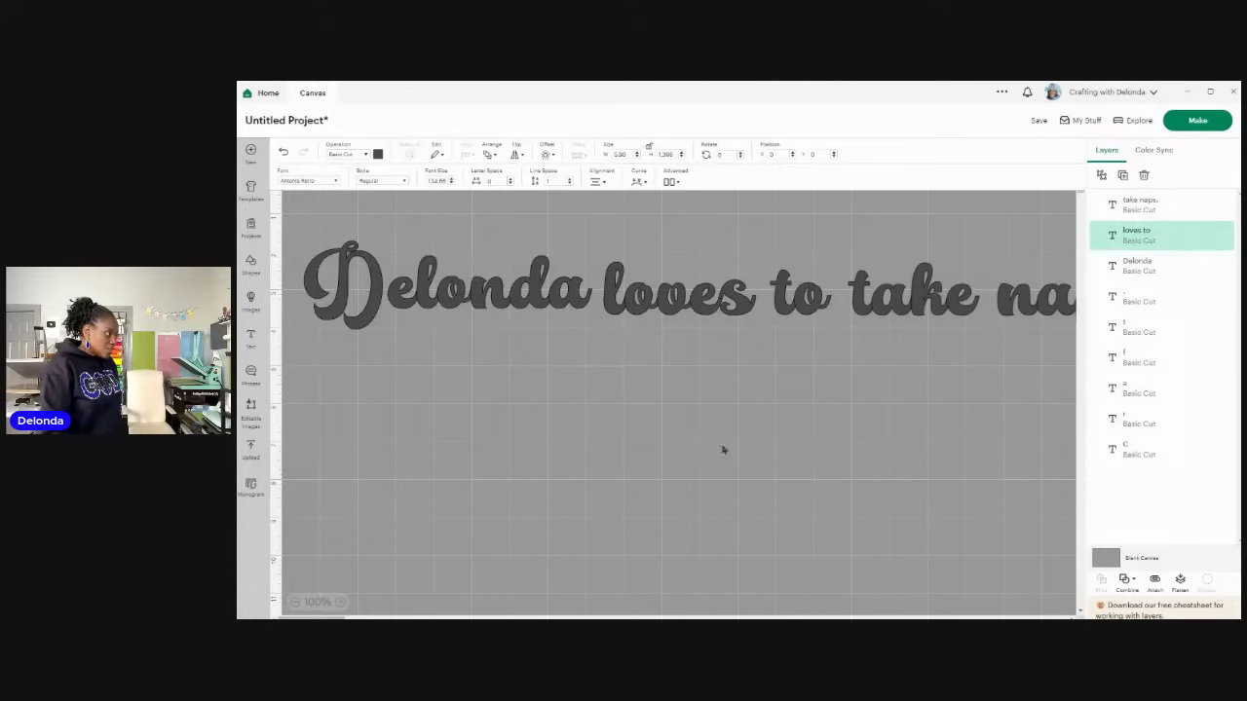
pyautogui.moveTo(677, 344); pyautogui.dragTo(775, 518)
pyautogui.moveTo(448, 290); pyautogui.dragTo(967, 445)
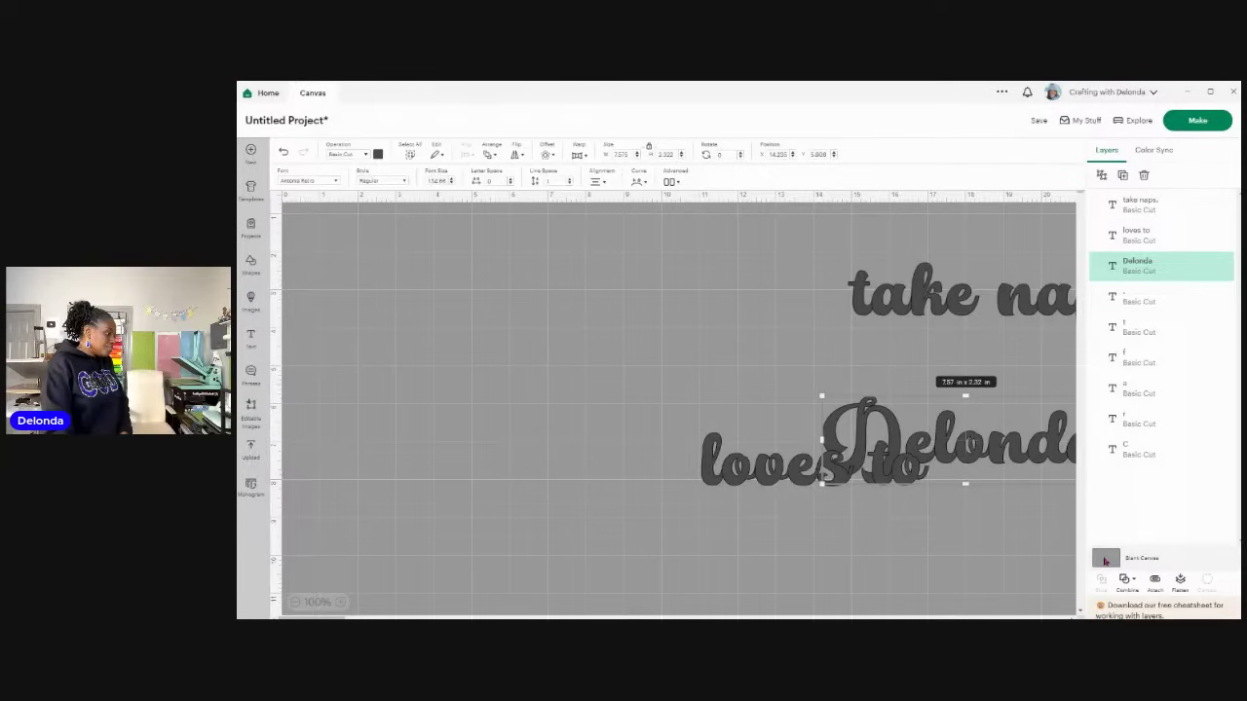
# Step: Set the canvas background color back to white
pyautogui.click(1115, 560)
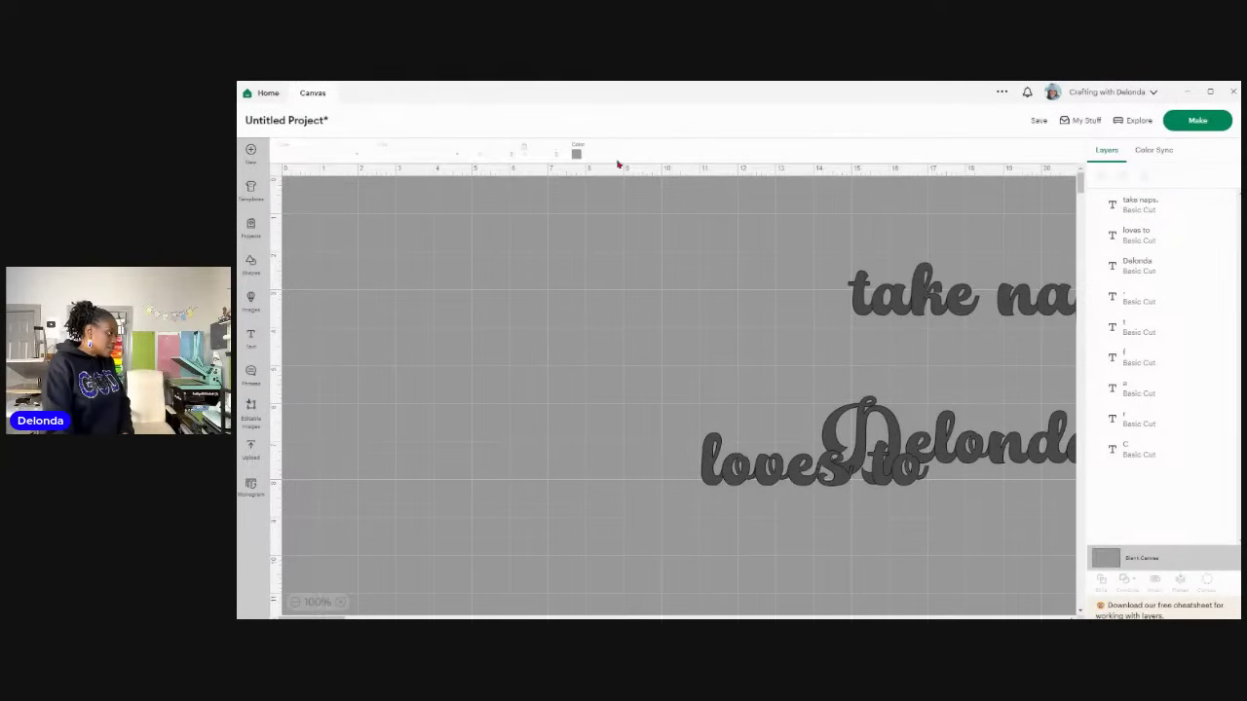
pyautogui.click(577, 154)
pyautogui.click(588, 245)
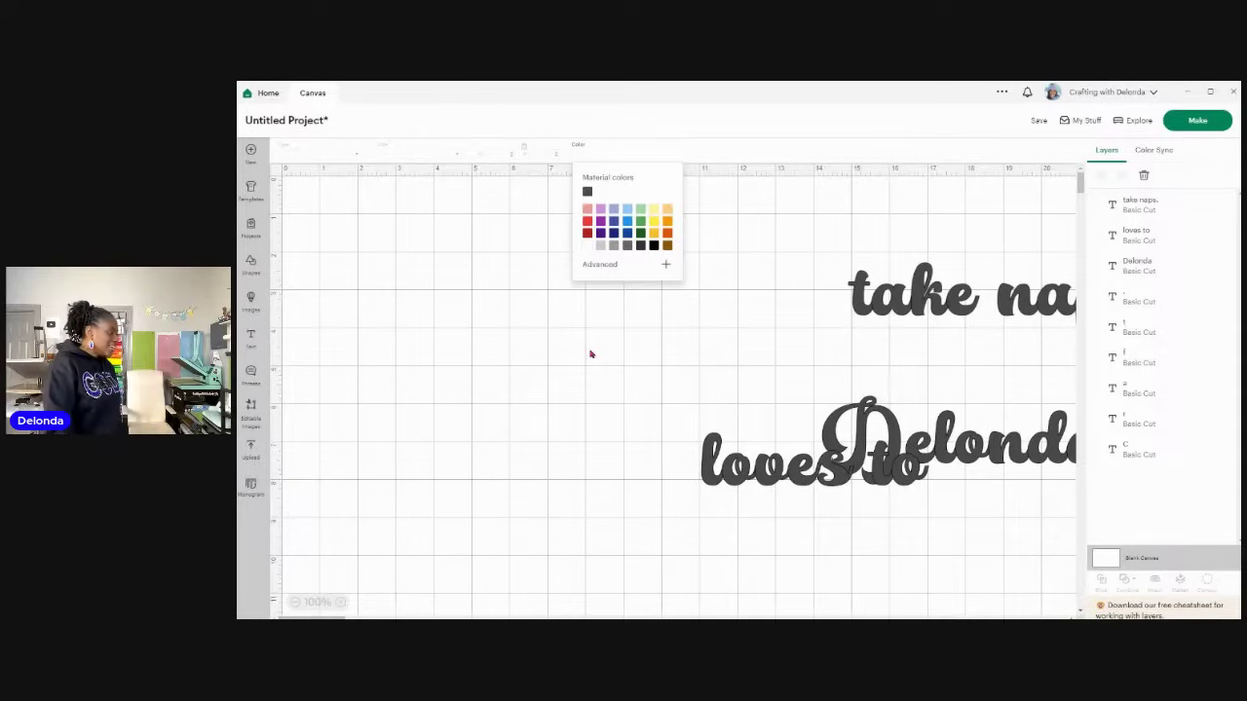
# Step: Insert a free circle shape and move it to about X 1.08 in, Y 0.96 in on the canvas
pyautogui.click(251, 265)
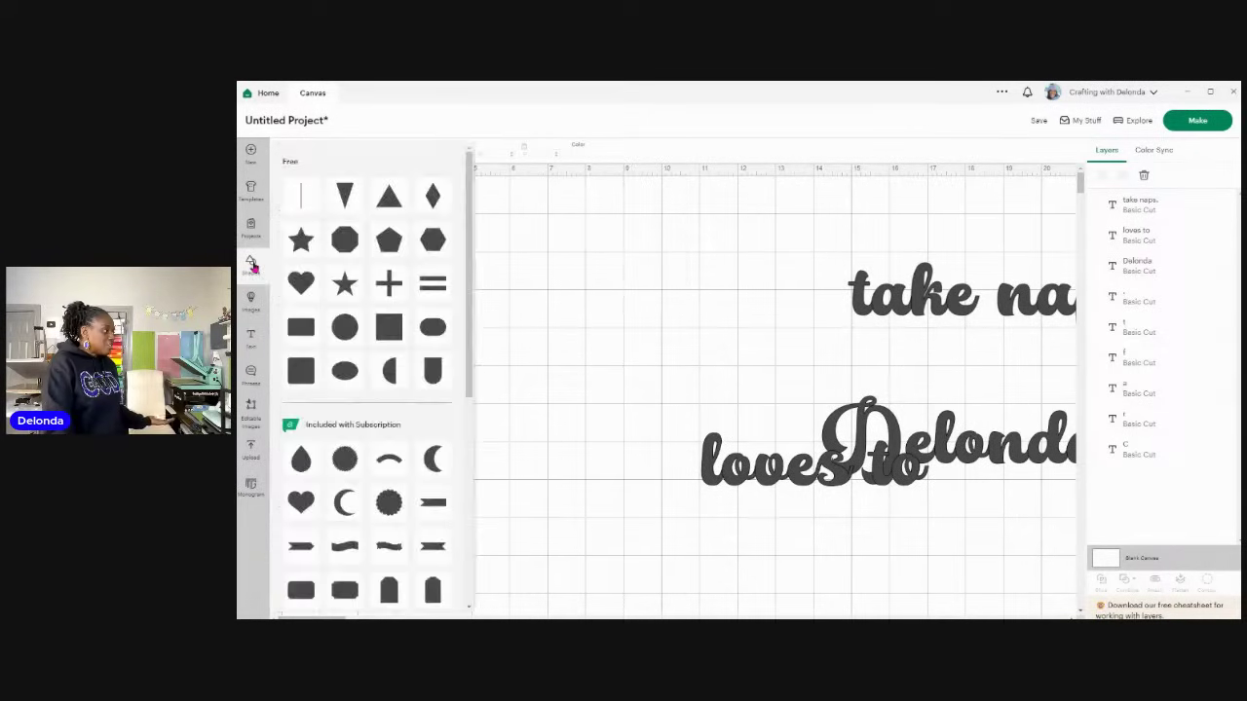
pyautogui.click(346, 327)
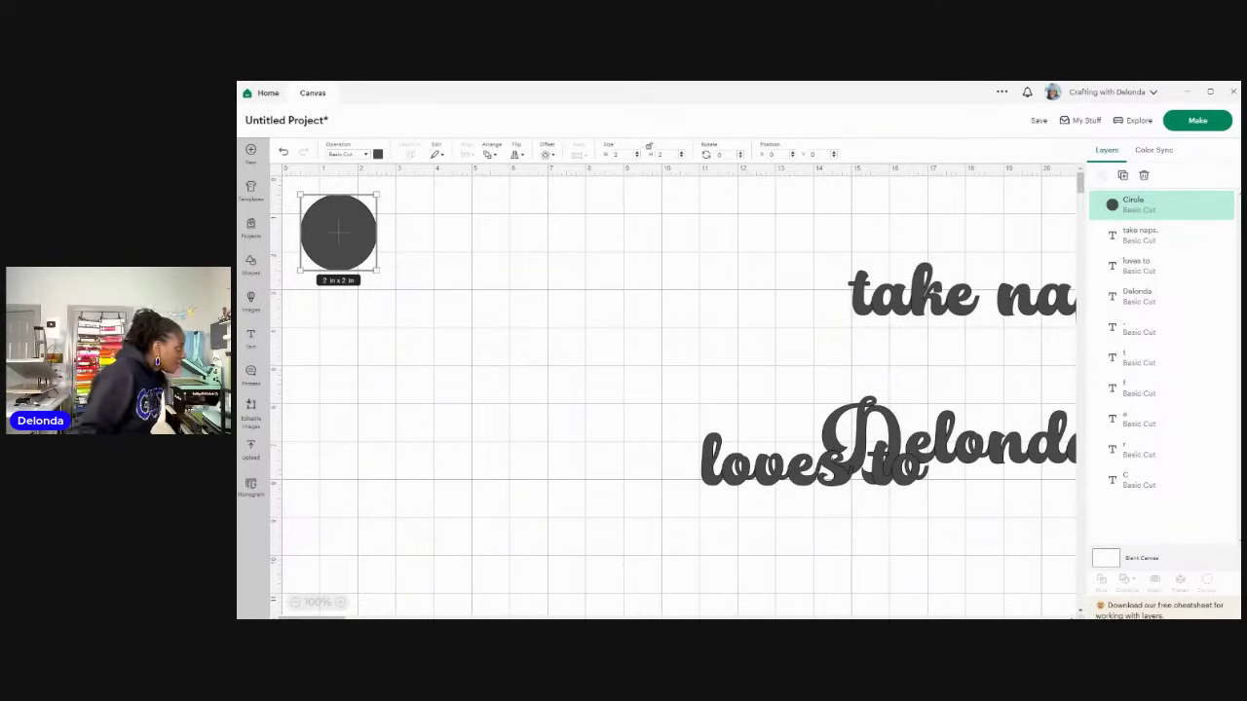
pyautogui.moveTo(338, 228); pyautogui.dragTo(361, 245)
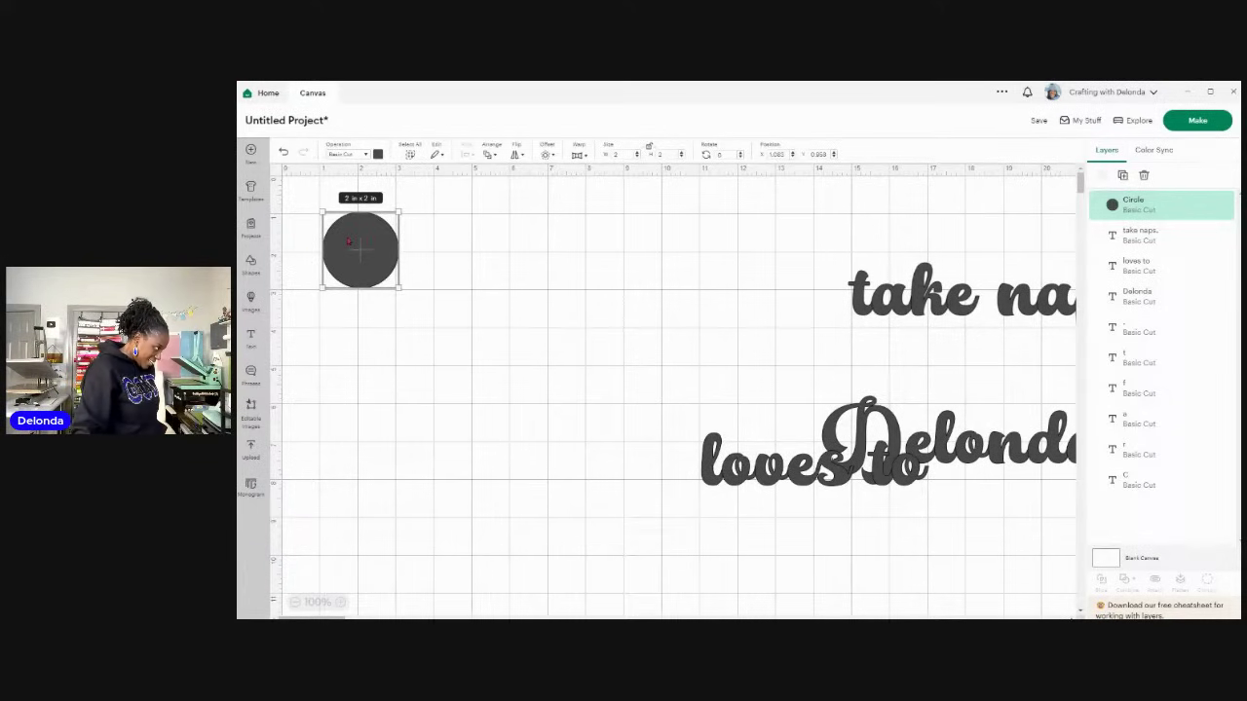
# Step: Change the circle's operation from Basic Cut to Pen
pyautogui.click(367, 156)
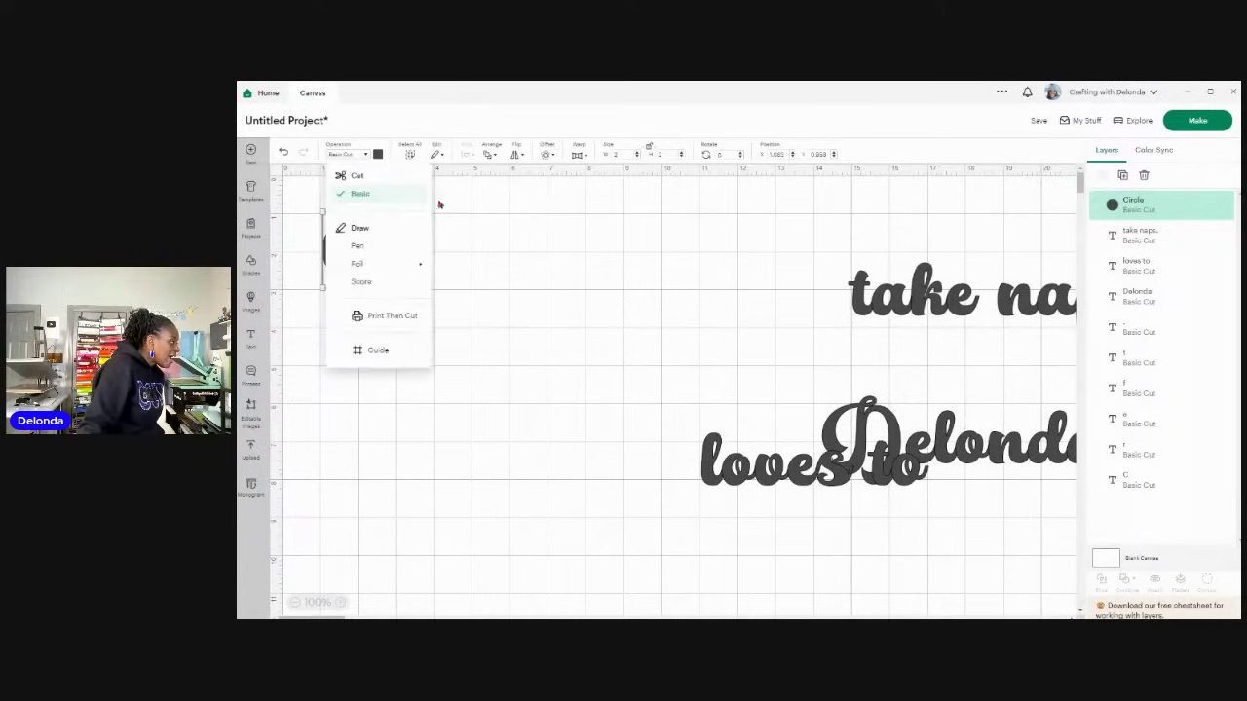
pyautogui.click(364, 245)
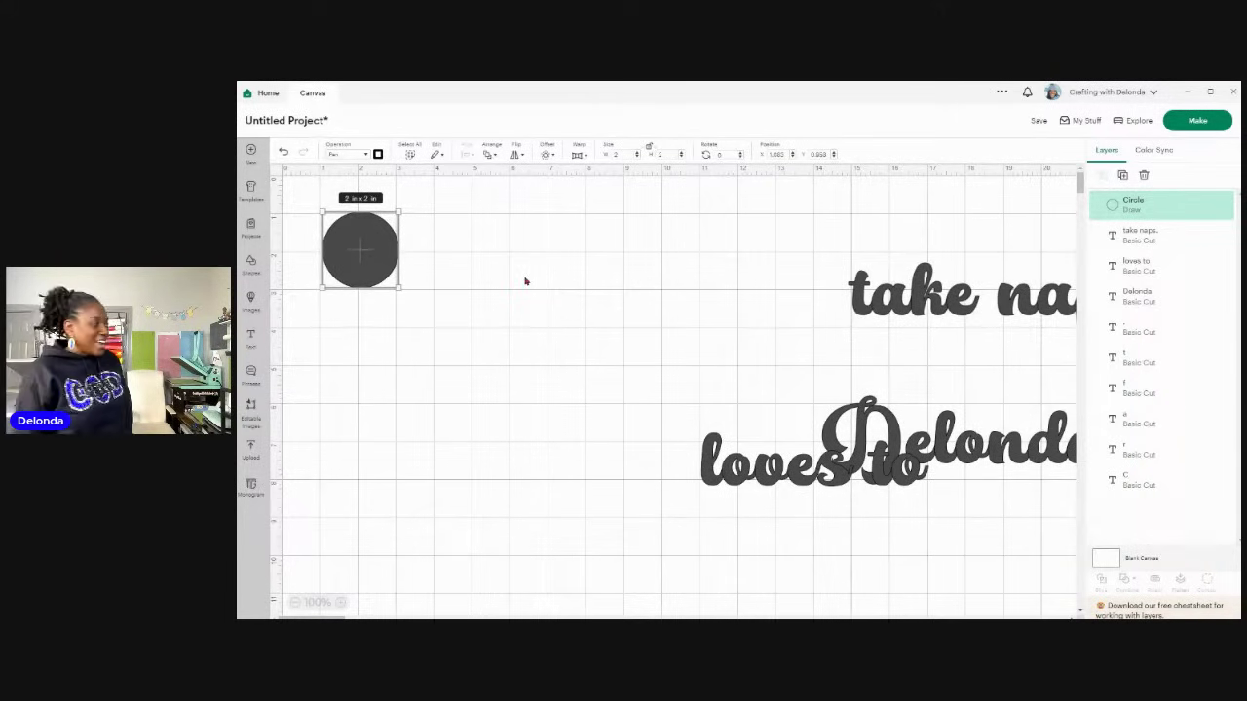
pyautogui.click(518, 281)
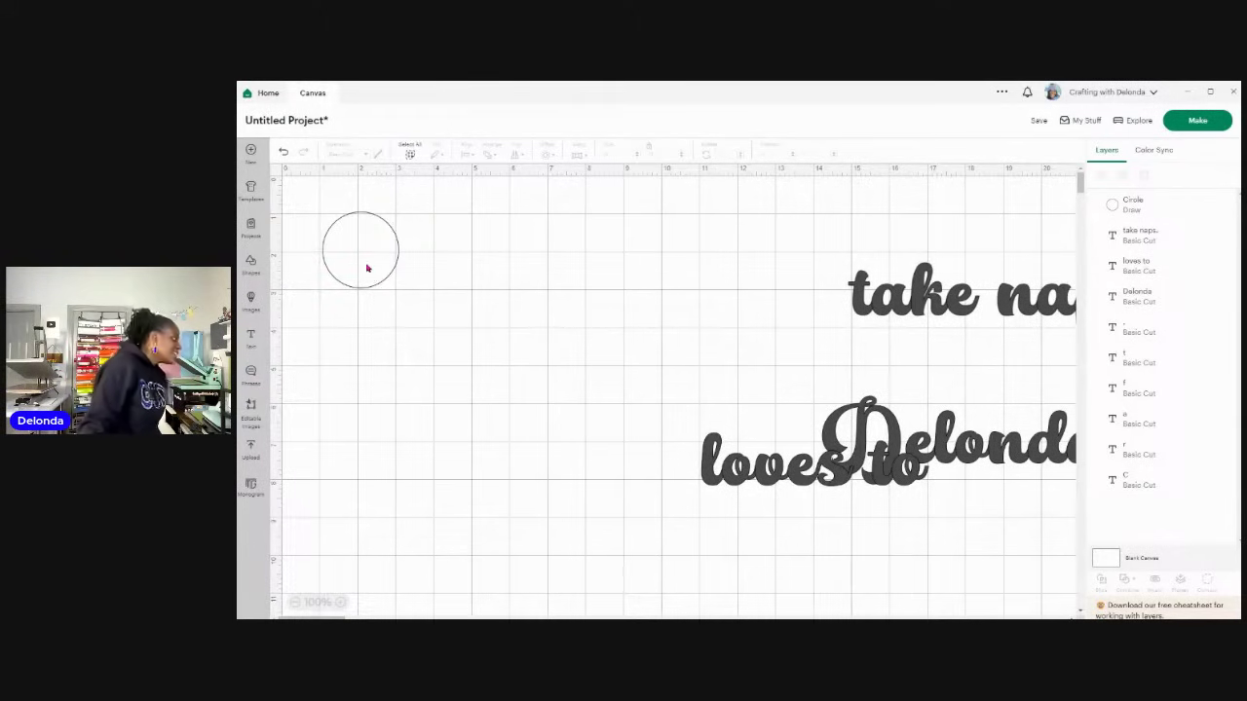
# Step: Duplicate the pen circle, place the copy to its right at about X 4.6 in, and set the copy's operation to Basic Cut
pyautogui.click(380, 270)
pyautogui.click(1123, 176)
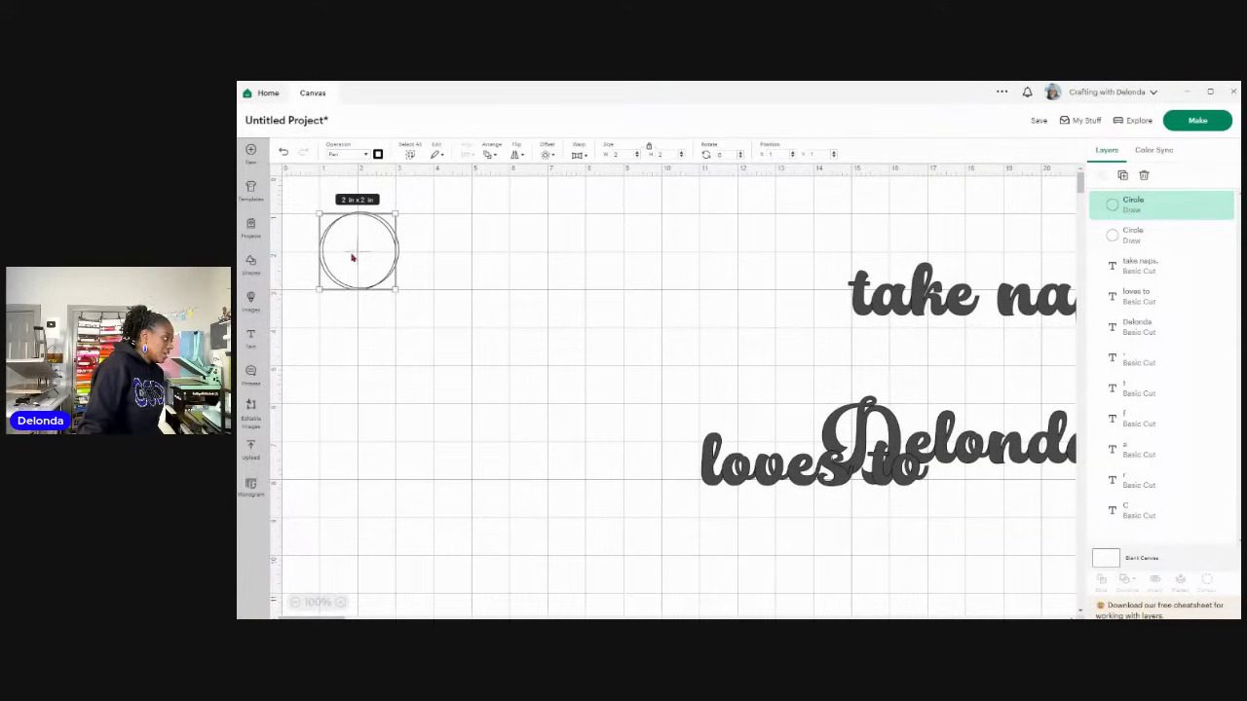
pyautogui.moveTo(353, 253); pyautogui.dragTo(496, 255)
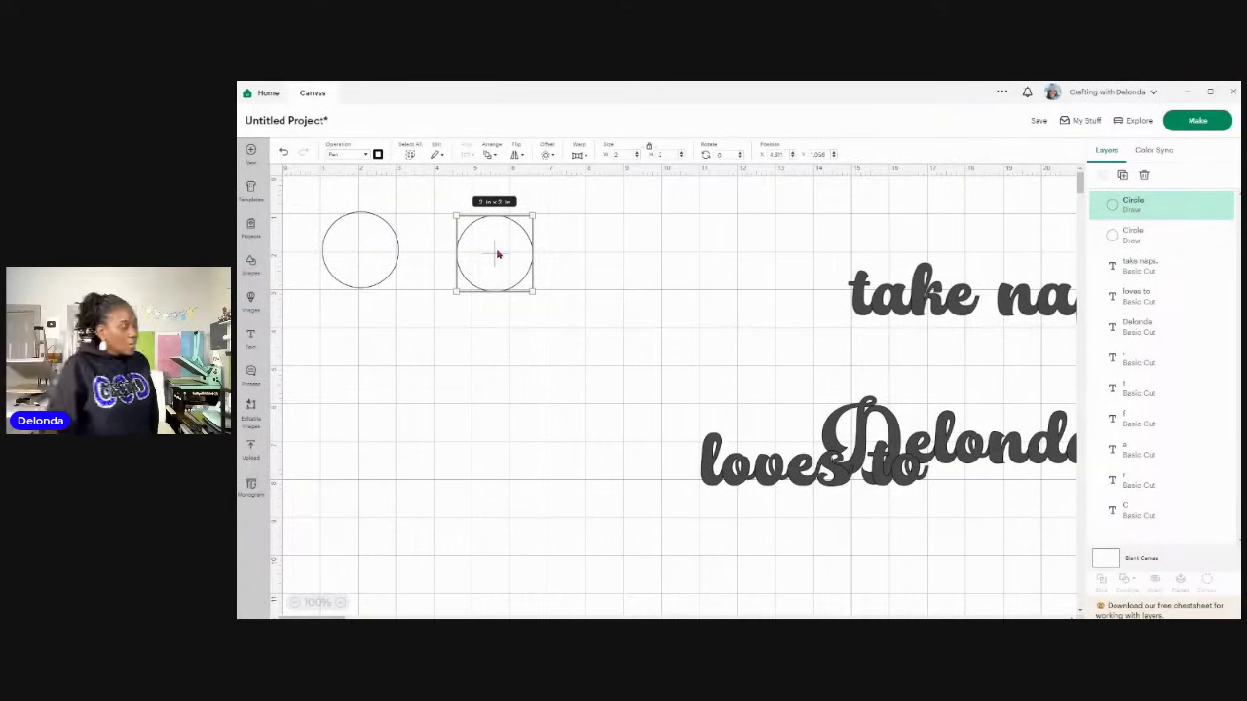
pyautogui.click(367, 156)
pyautogui.click(370, 198)
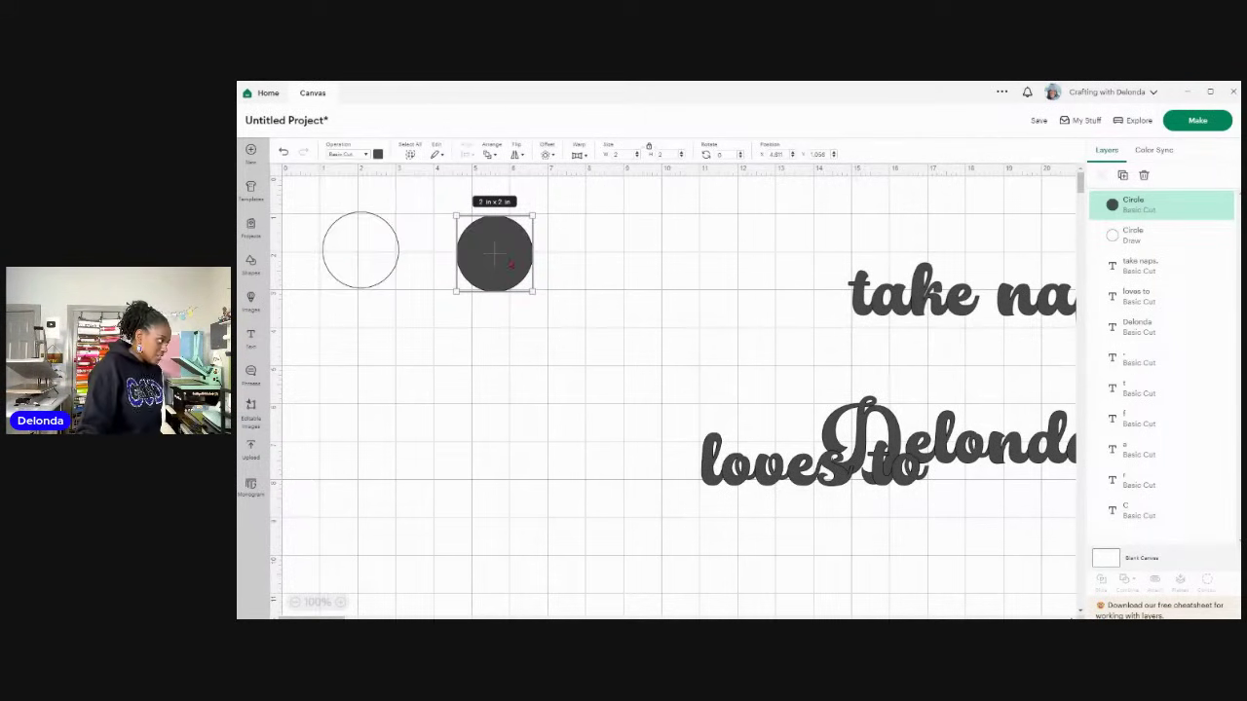
pyautogui.moveTo(500, 256); pyautogui.dragTo(370, 254)
pyautogui.hotkey('ctrl', 'z')
pyautogui.click(367, 250)
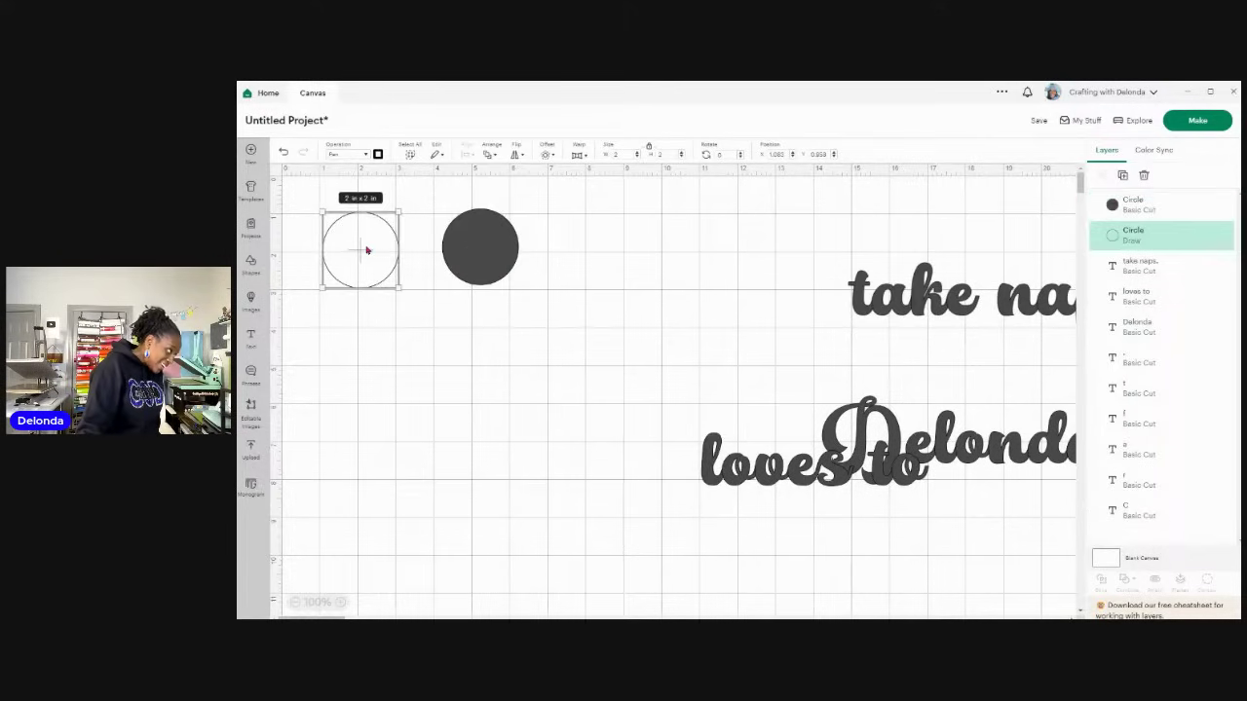
pyautogui.click(487, 246)
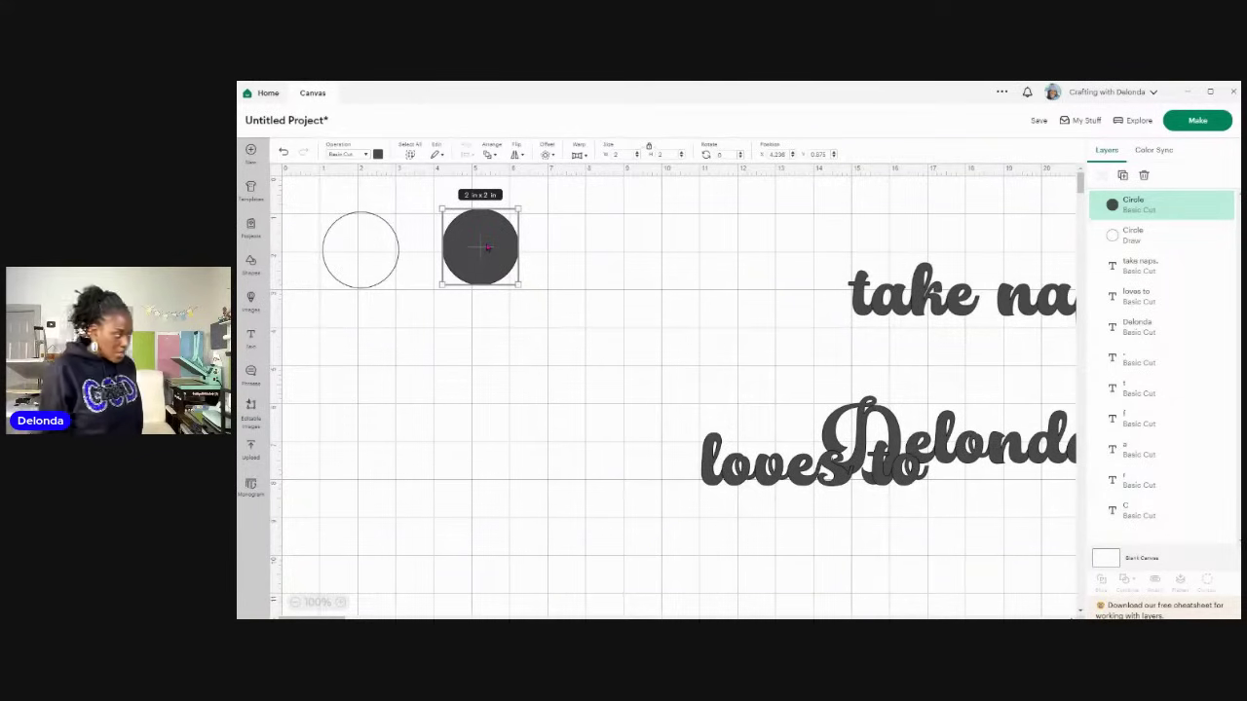
# Step: Stack the Basic Cut circle over the pen circle and align both with Center
pyautogui.moveTo(488, 247); pyautogui.dragTo(361, 254)
pyautogui.click(368, 331)
pyautogui.moveTo(302, 199); pyautogui.dragTo(421, 308)
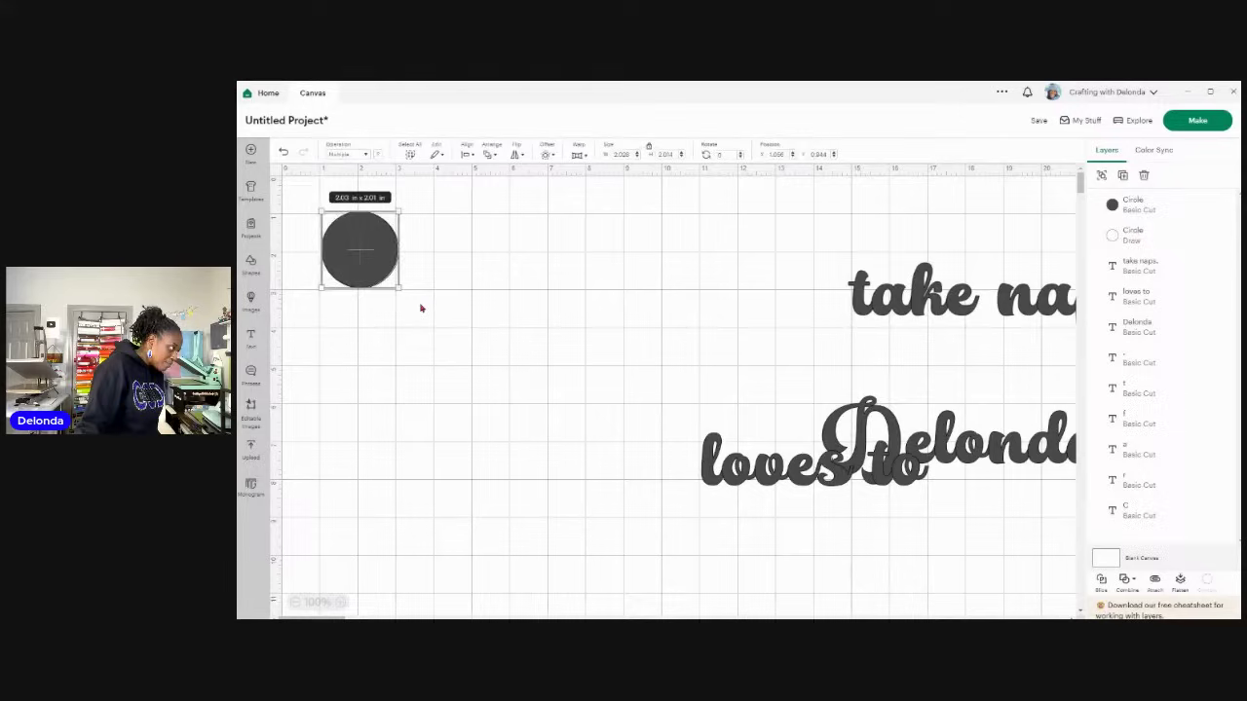
pyautogui.click(472, 153)
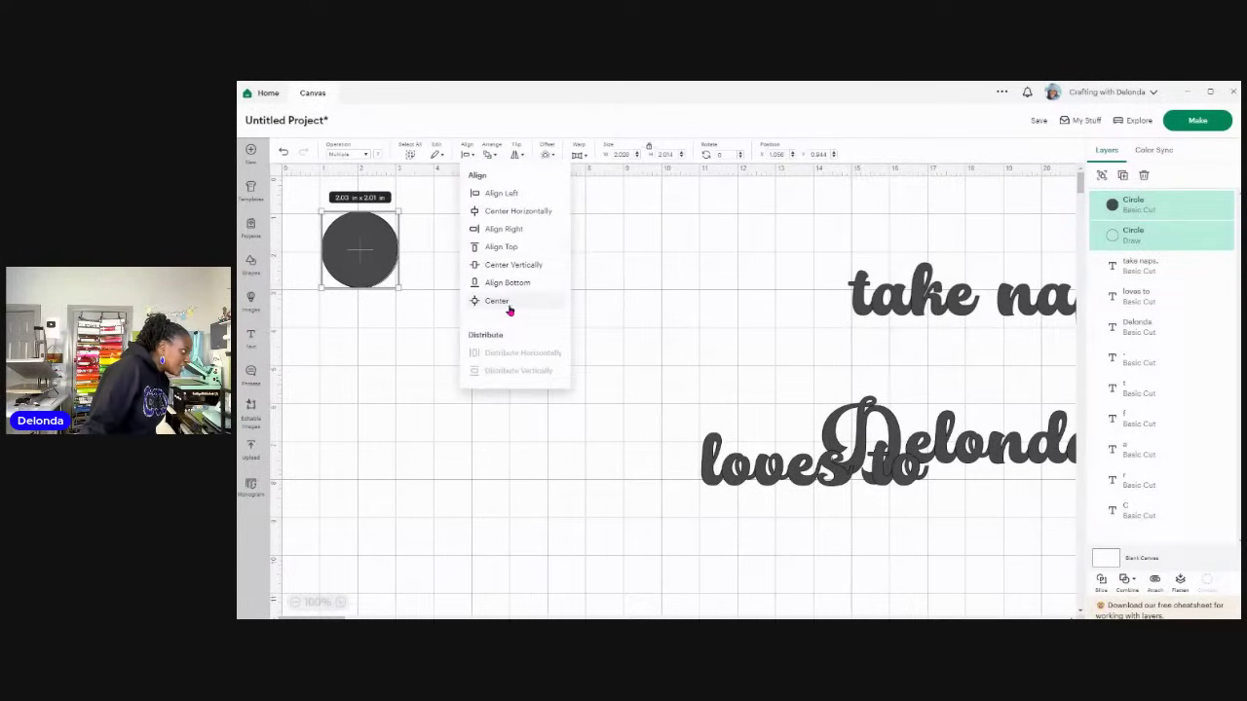
pyautogui.click(508, 310)
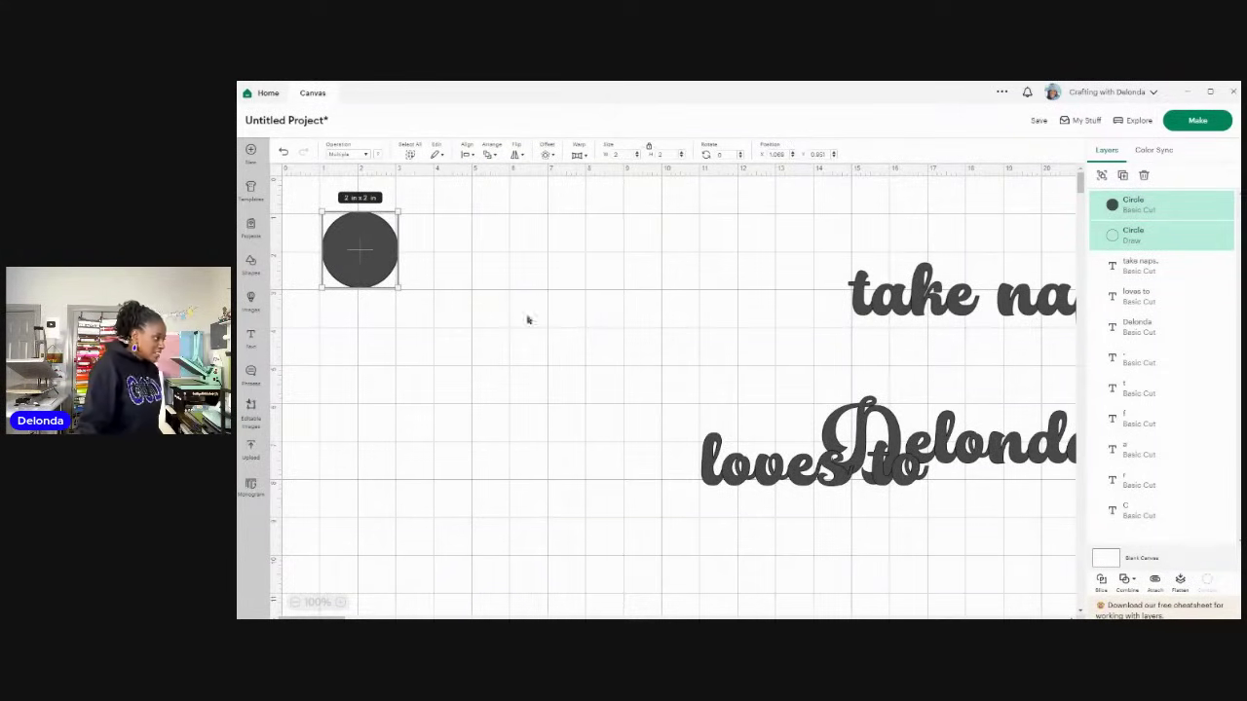
# Step: Delete all the text from the canvas, including the separate "raft." letters beyond the visible area, keeping only the two circles
pyautogui.moveTo(762, 223); pyautogui.dragTo(971, 549)
pyautogui.moveTo(752, 254); pyautogui.dragTo(1150, 578)
pyautogui.press('Delete')
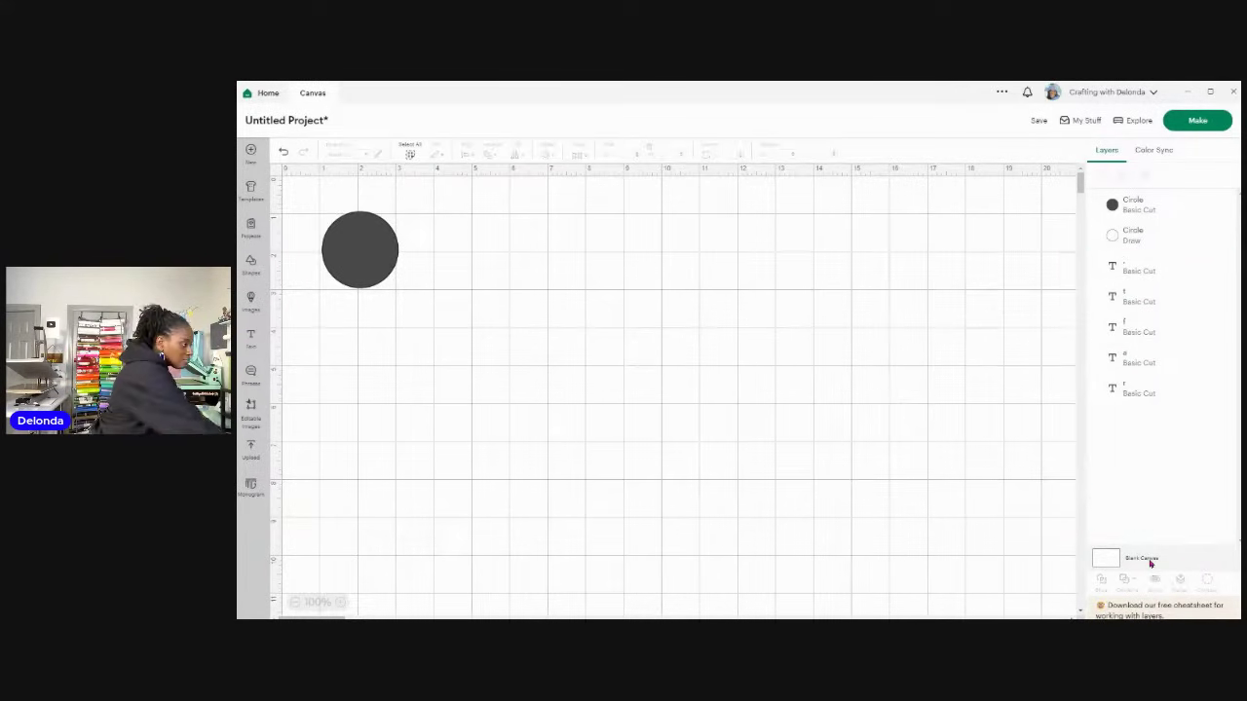
pyautogui.click(1123, 270)
pyautogui.moveTo(446, 311); pyautogui.dragTo(751, 483)
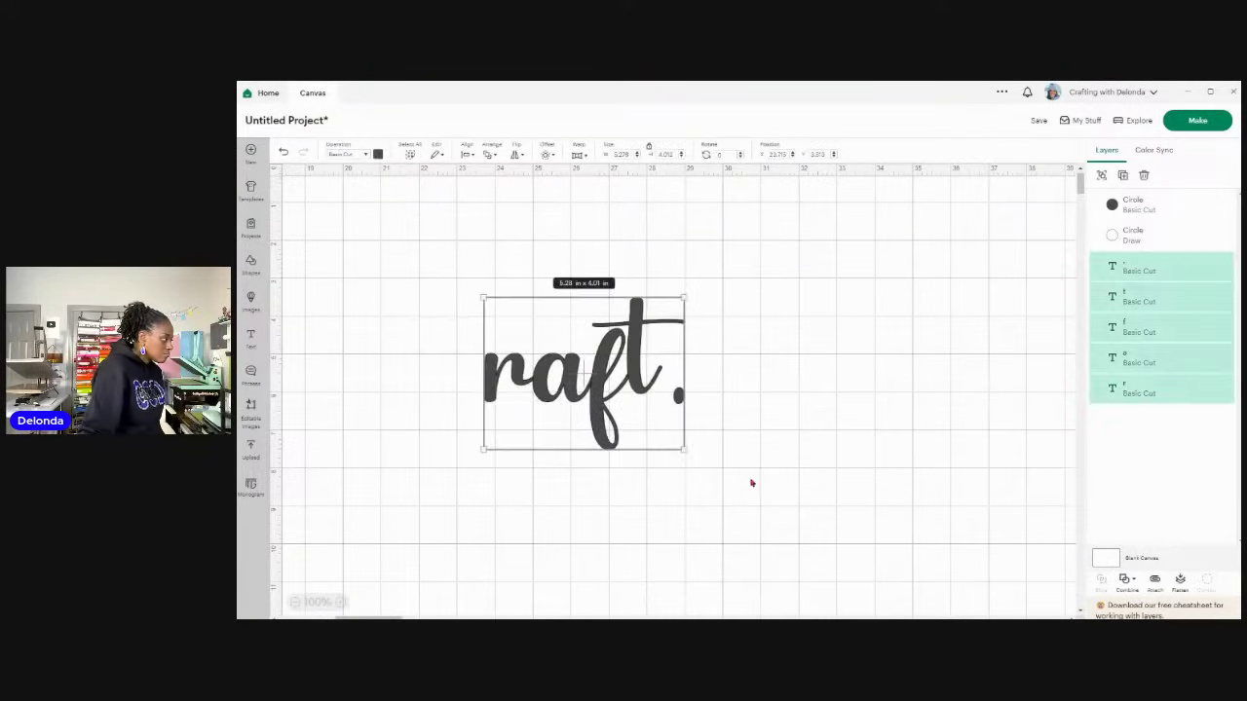
pyautogui.press('Delete')
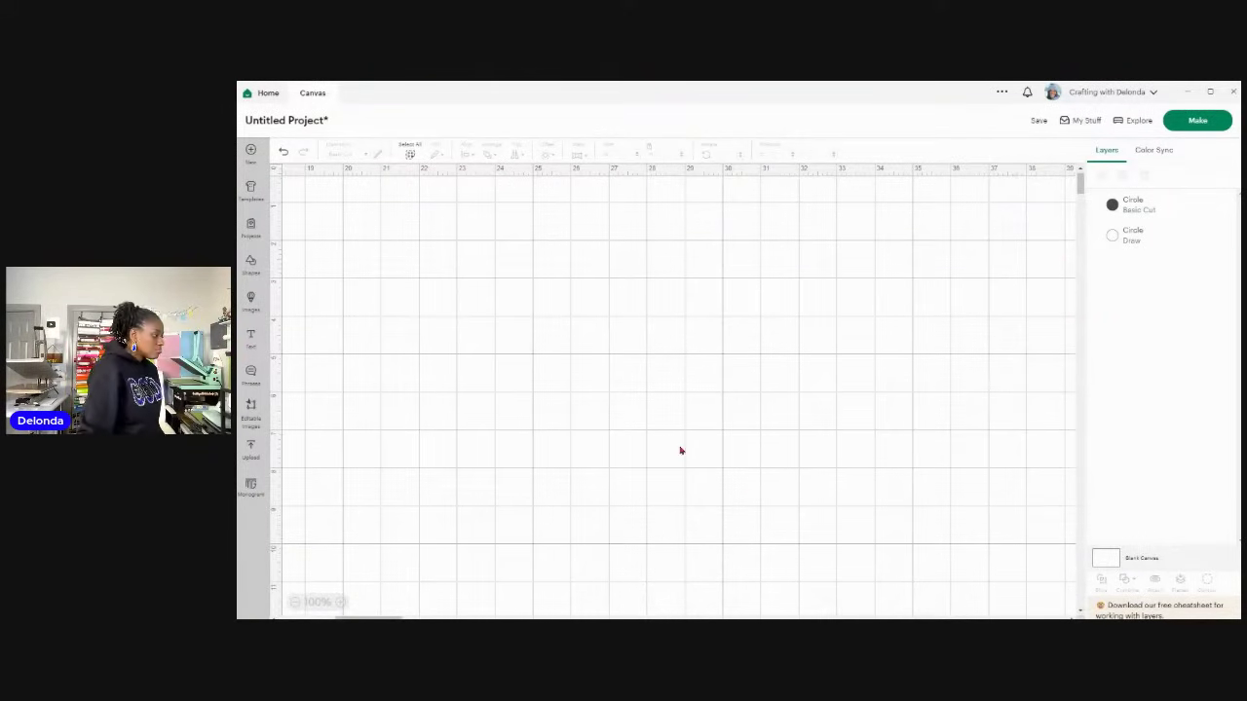
# Step: Attach the two stacked circles to each other
pyautogui.moveTo(369, 617); pyautogui.dragTo(310, 618)
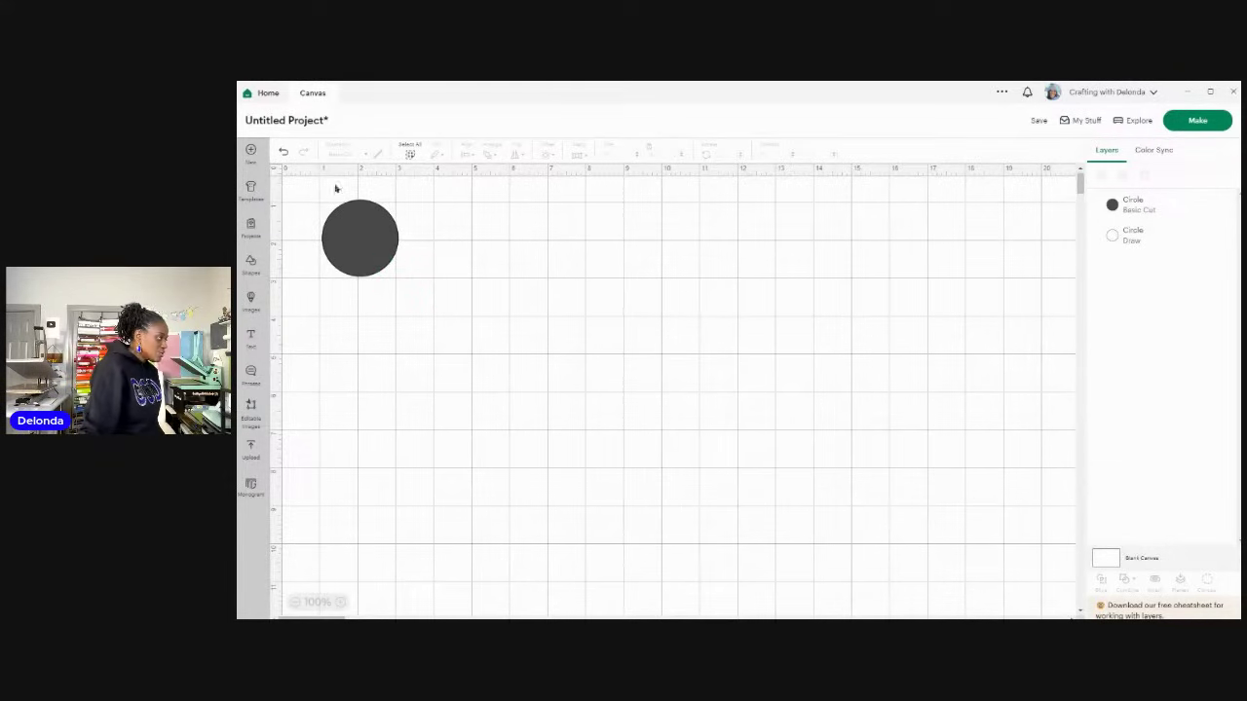
pyautogui.moveTo(300, 179); pyautogui.dragTo(454, 294)
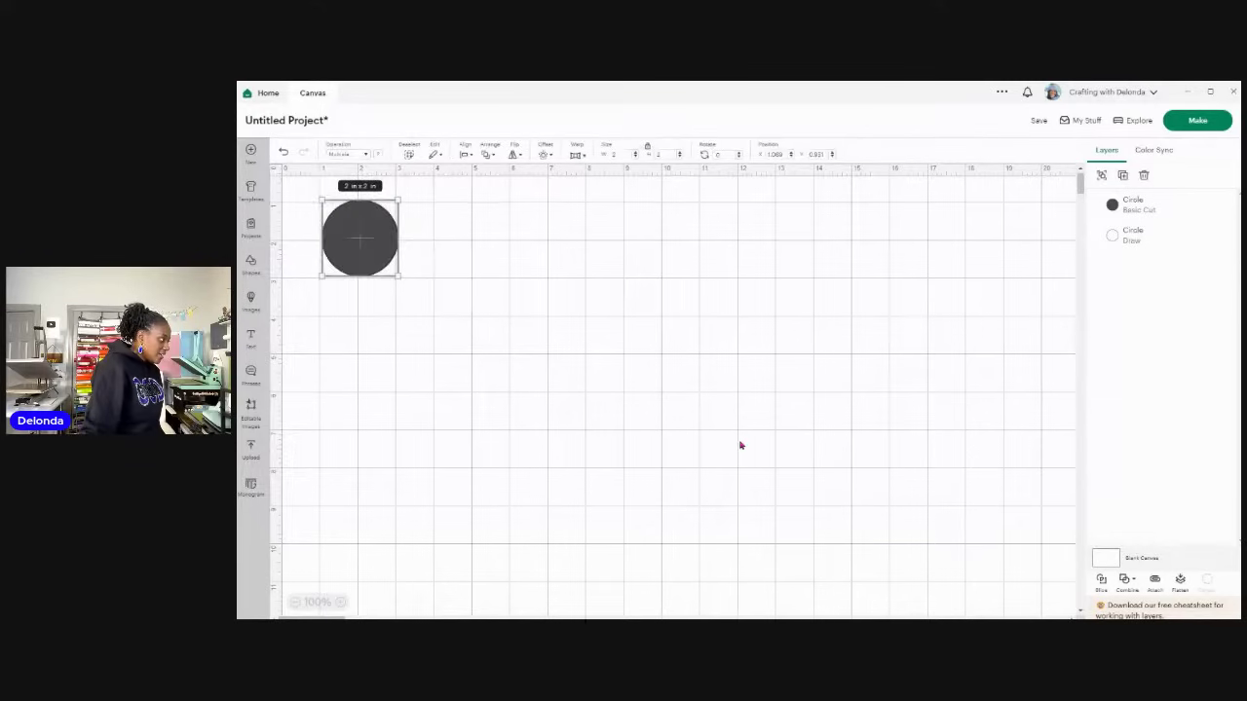
pyautogui.click(1152, 583)
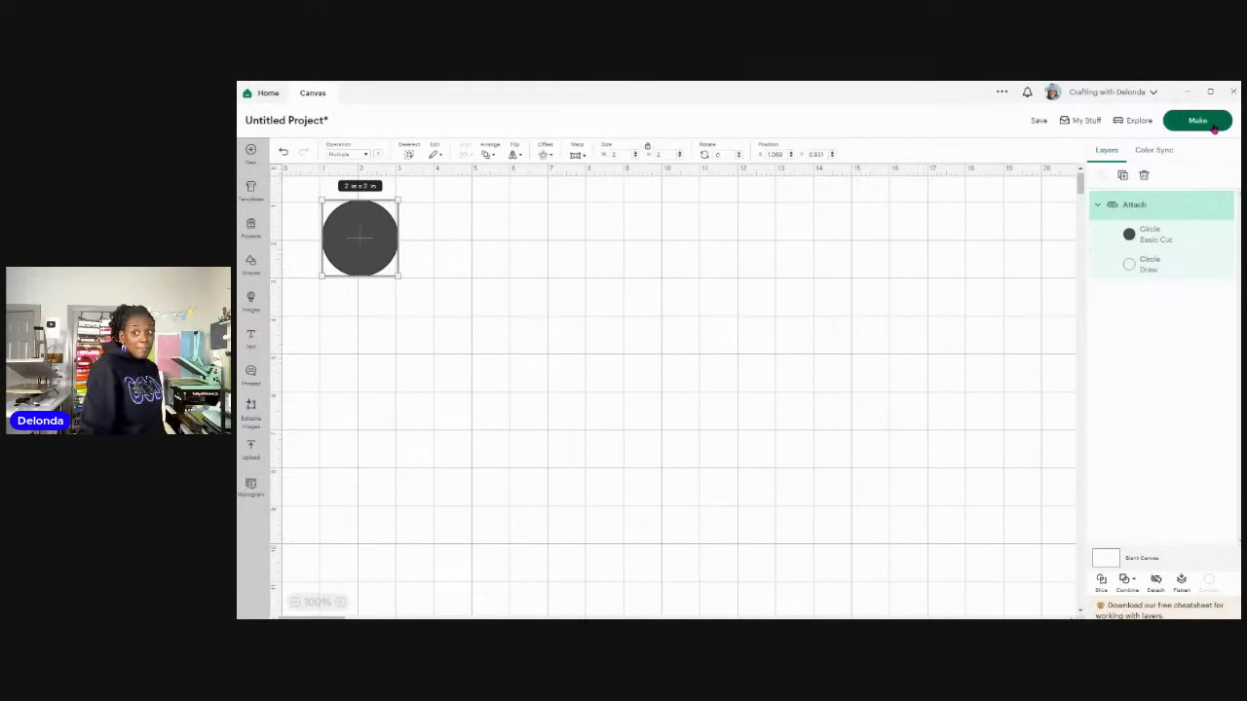
# Step: Preview the attached circles on the mat without saving, shift them to about 1 in from the top and left edges, and return to the canvas
pyautogui.click(1212, 125)
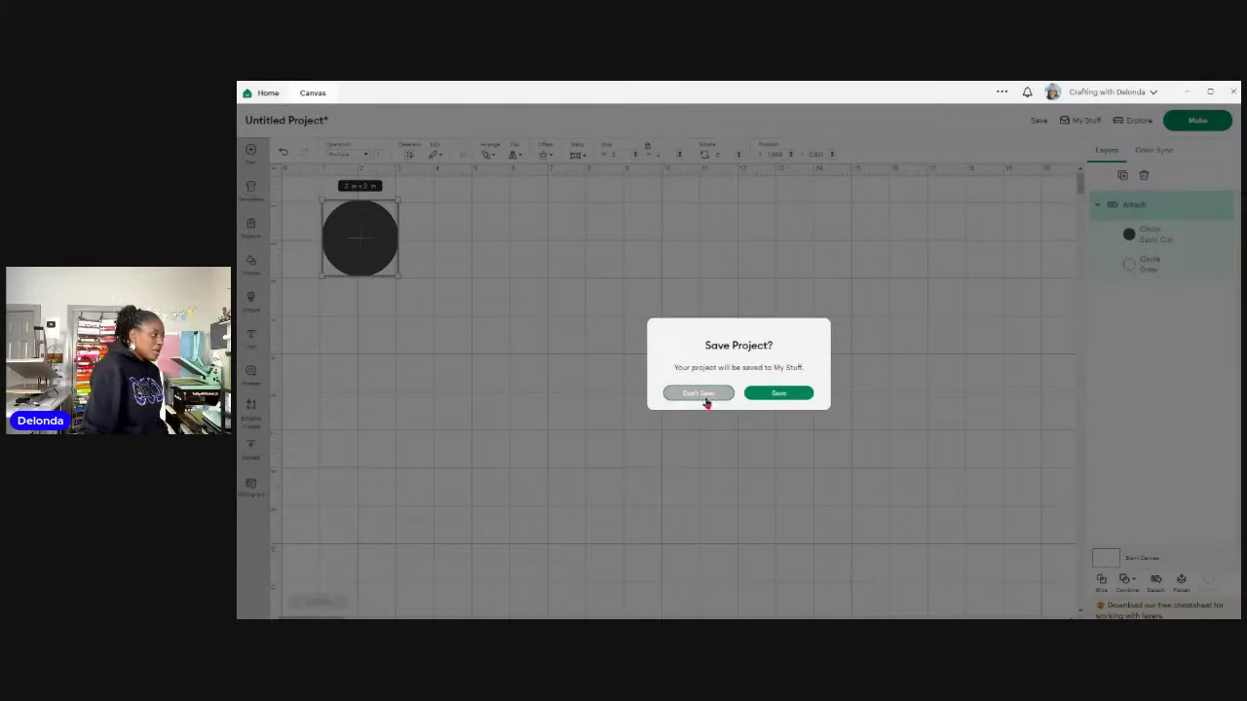
pyautogui.click(705, 399)
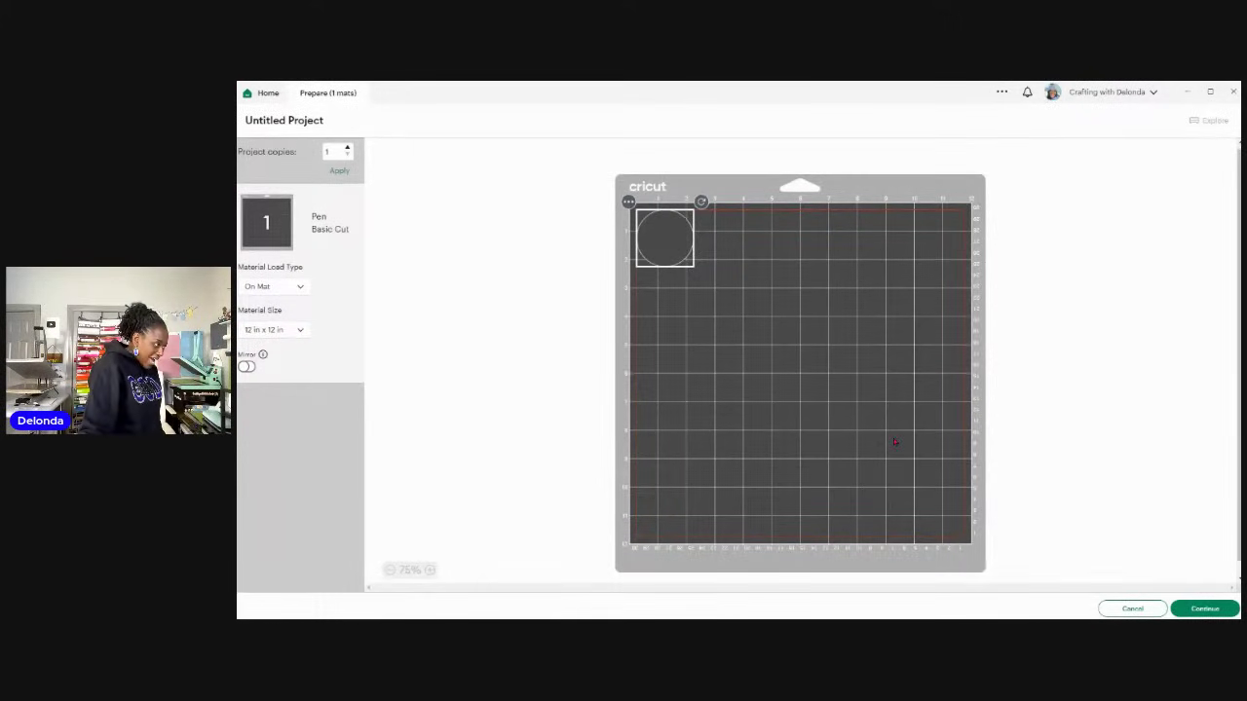
pyautogui.moveTo(667, 235); pyautogui.dragTo(689, 257)
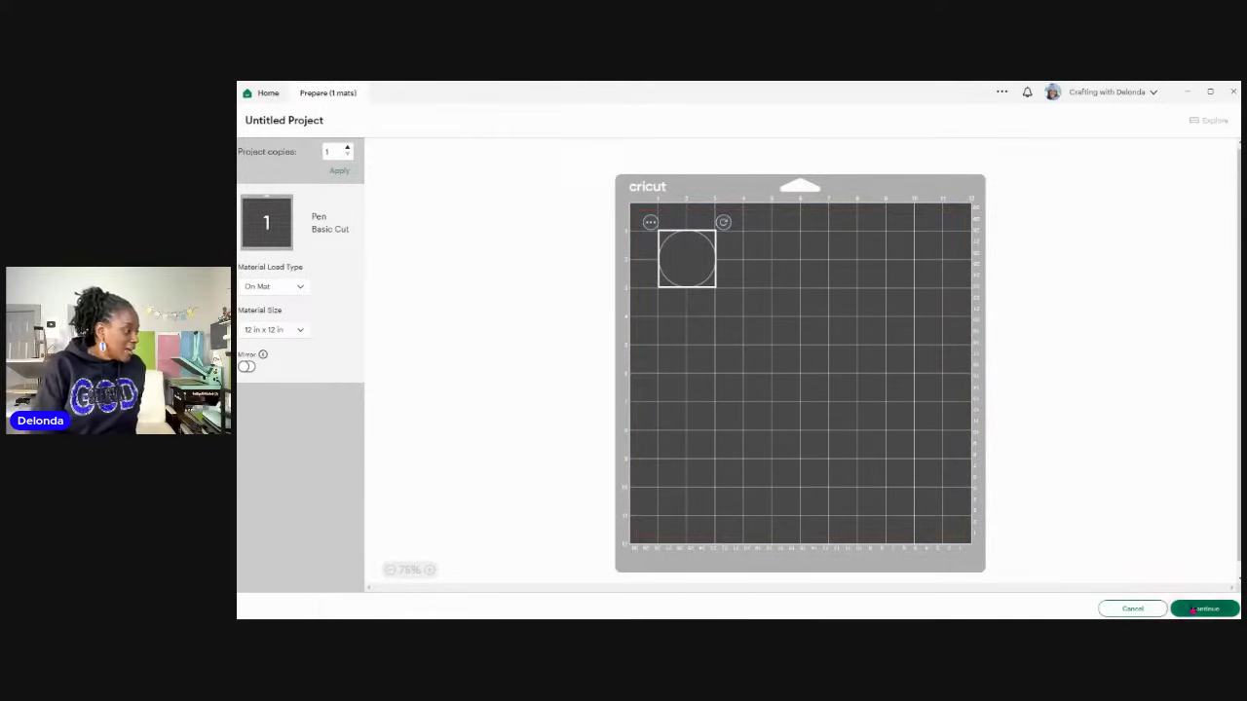
pyautogui.click(1133, 608)
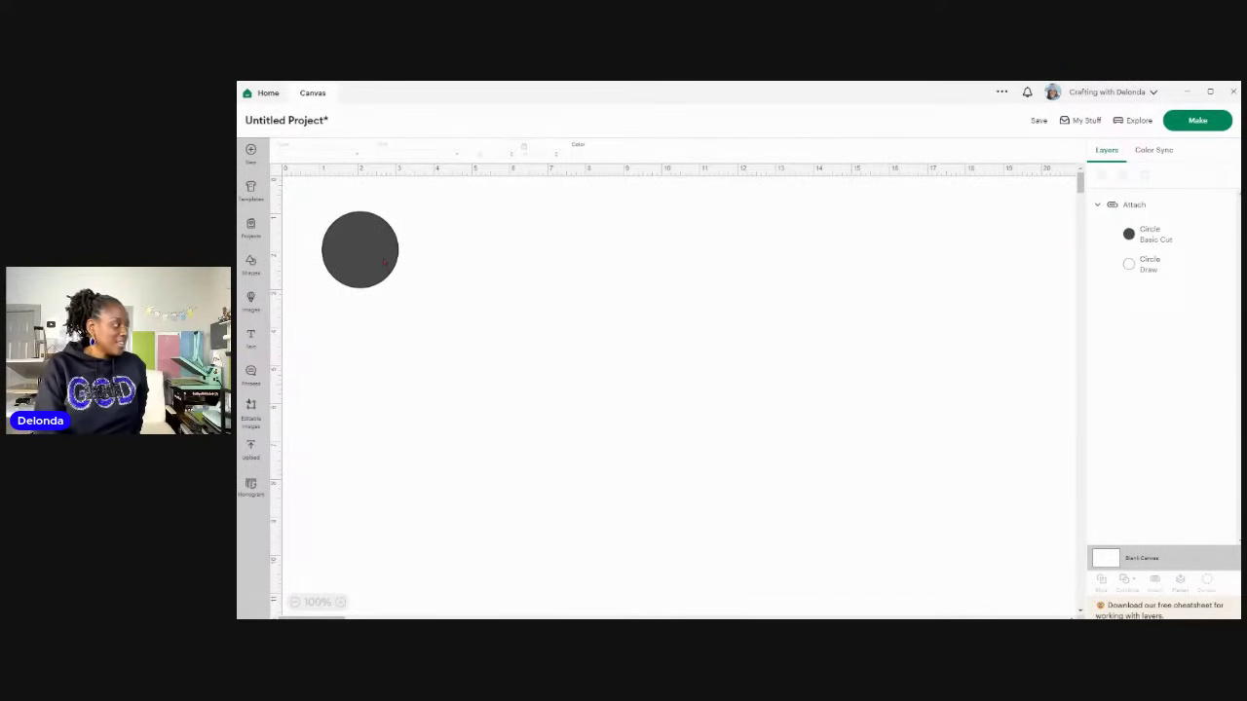
# Step: Replace the attached circles with a free heart shape enlarged to about 3.87 × 3.42 in and colored bright blue
pyautogui.moveTo(373, 258); pyautogui.dragTo(508, 292)
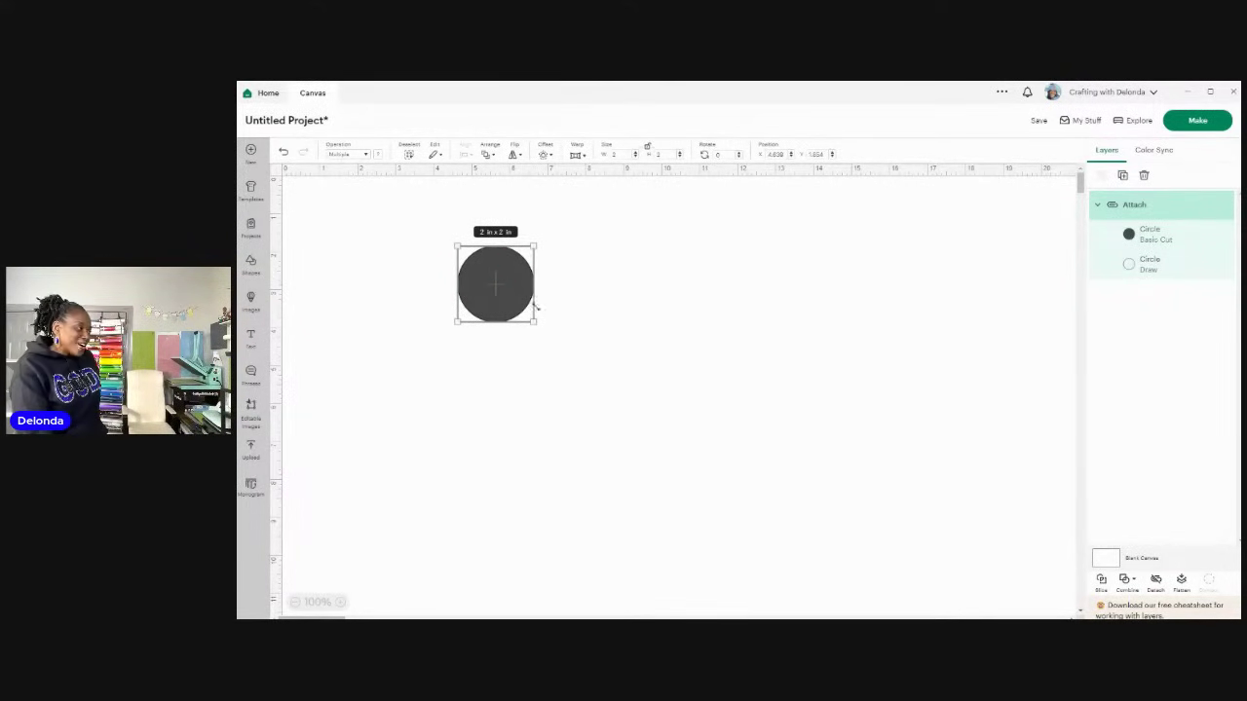
pyautogui.click(1144, 175)
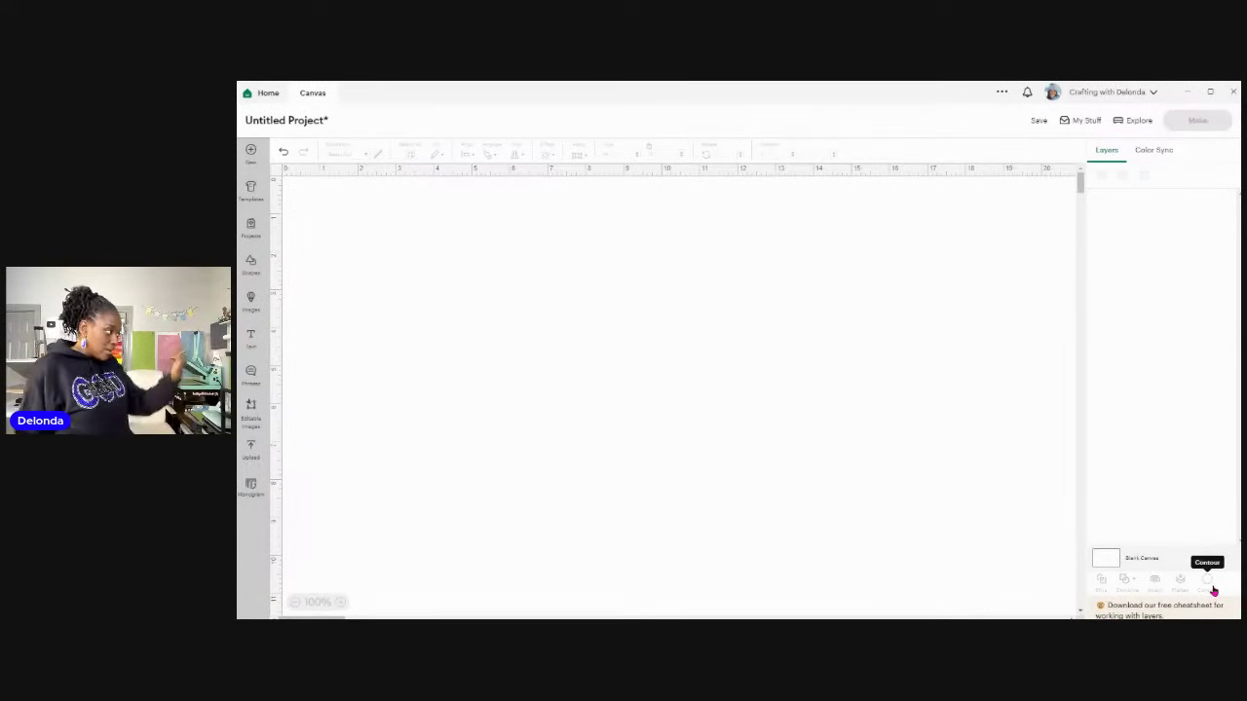
pyautogui.click(251, 266)
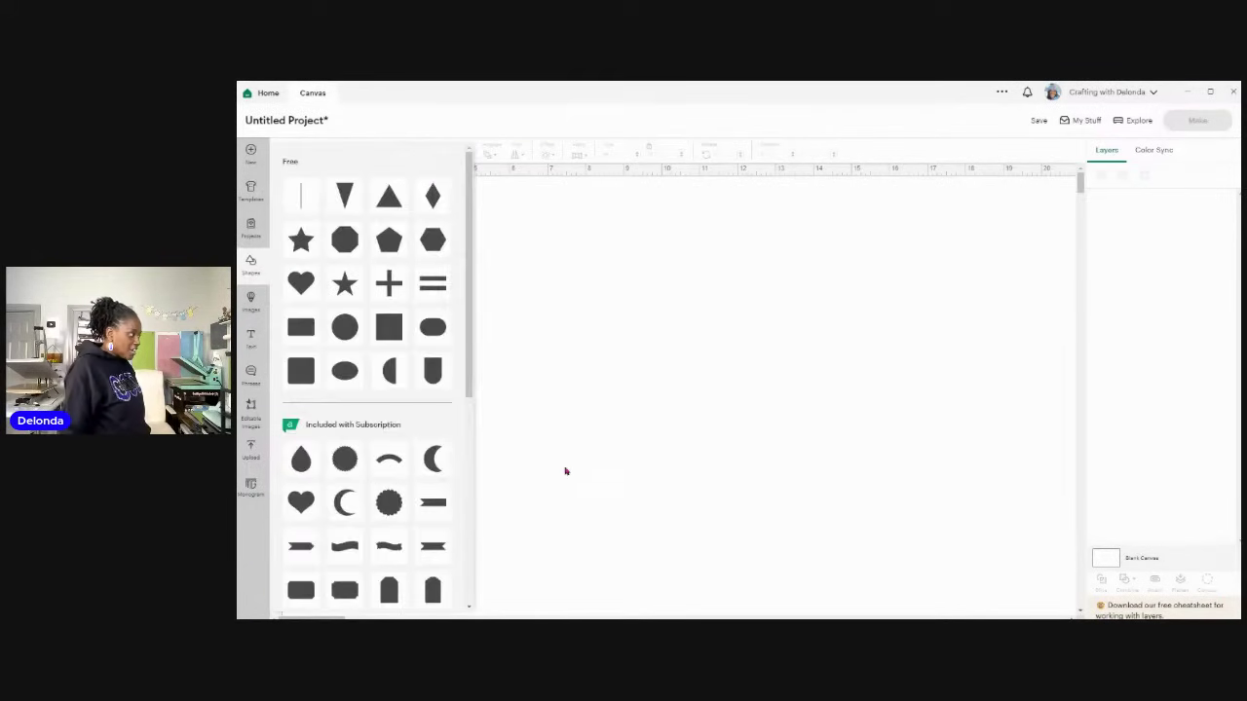
pyautogui.click(306, 284)
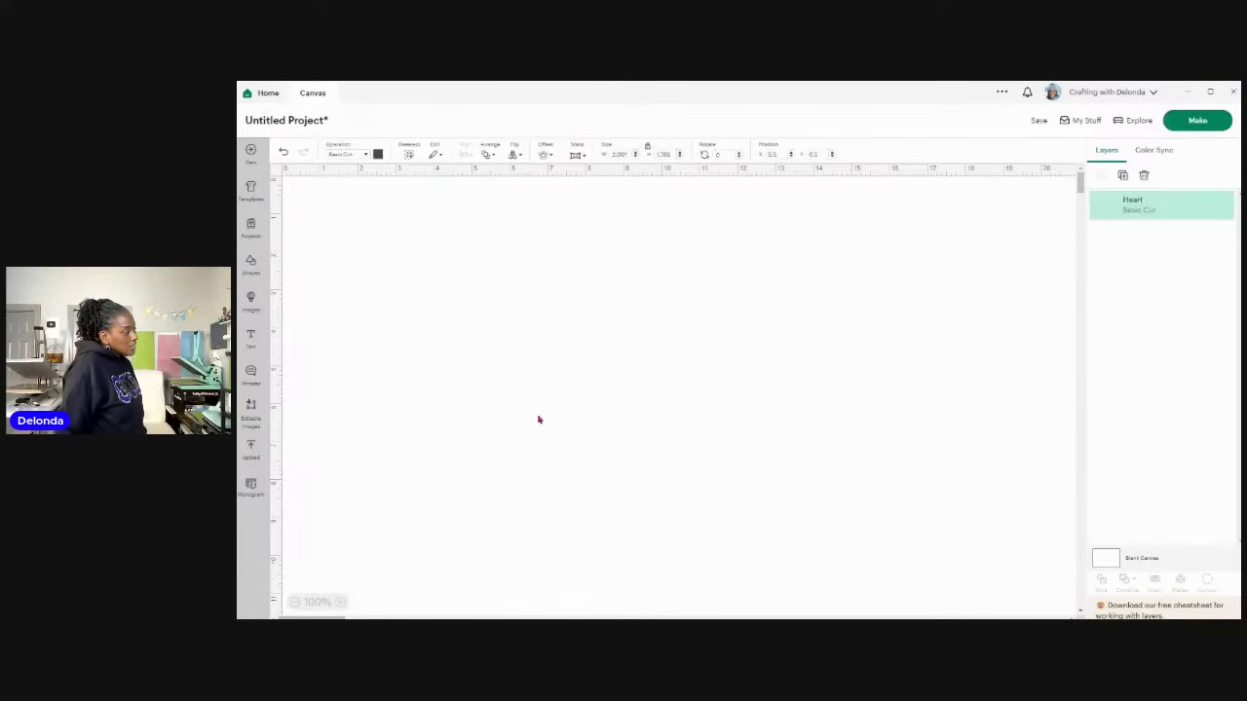
pyautogui.moveTo(338, 228); pyautogui.dragTo(478, 378)
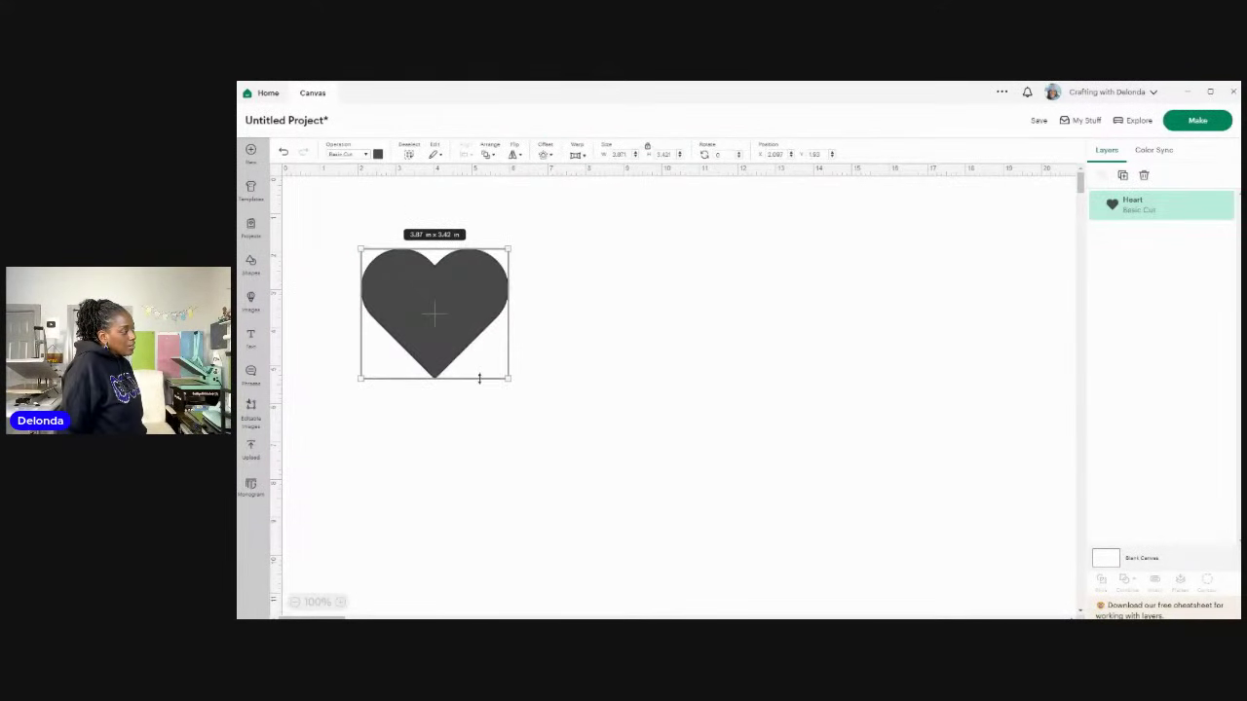
pyautogui.click(379, 156)
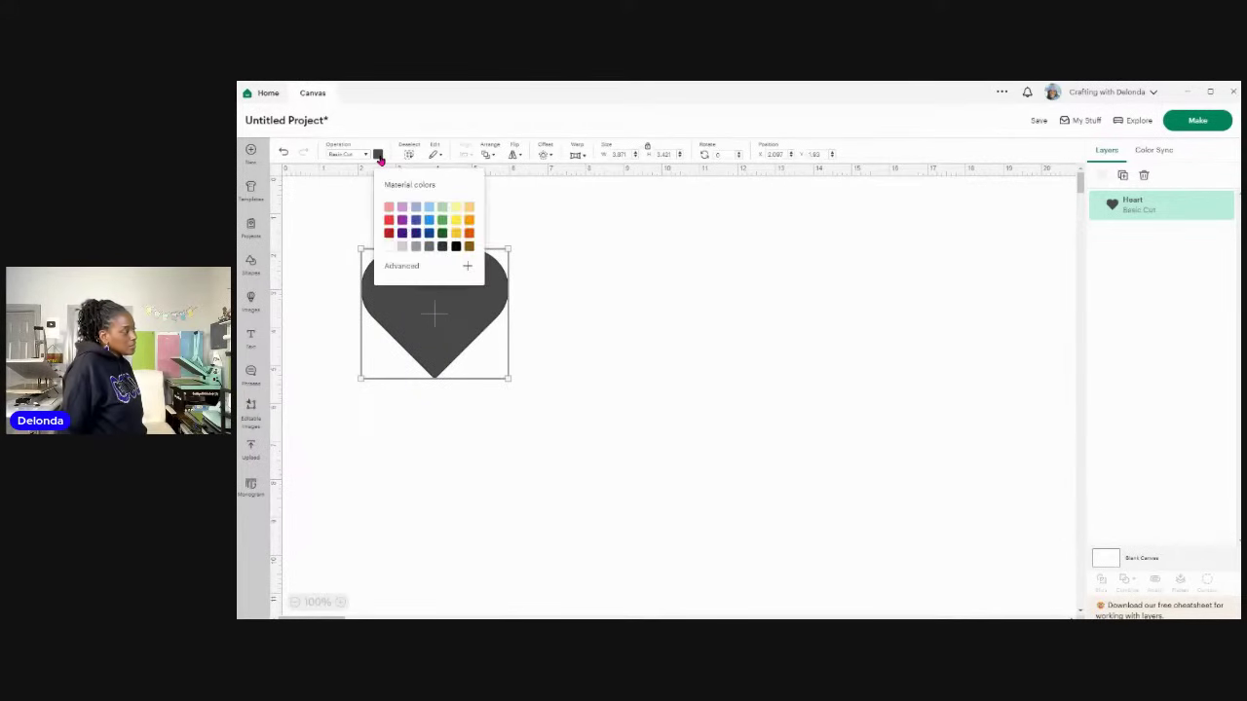
pyautogui.click(428, 230)
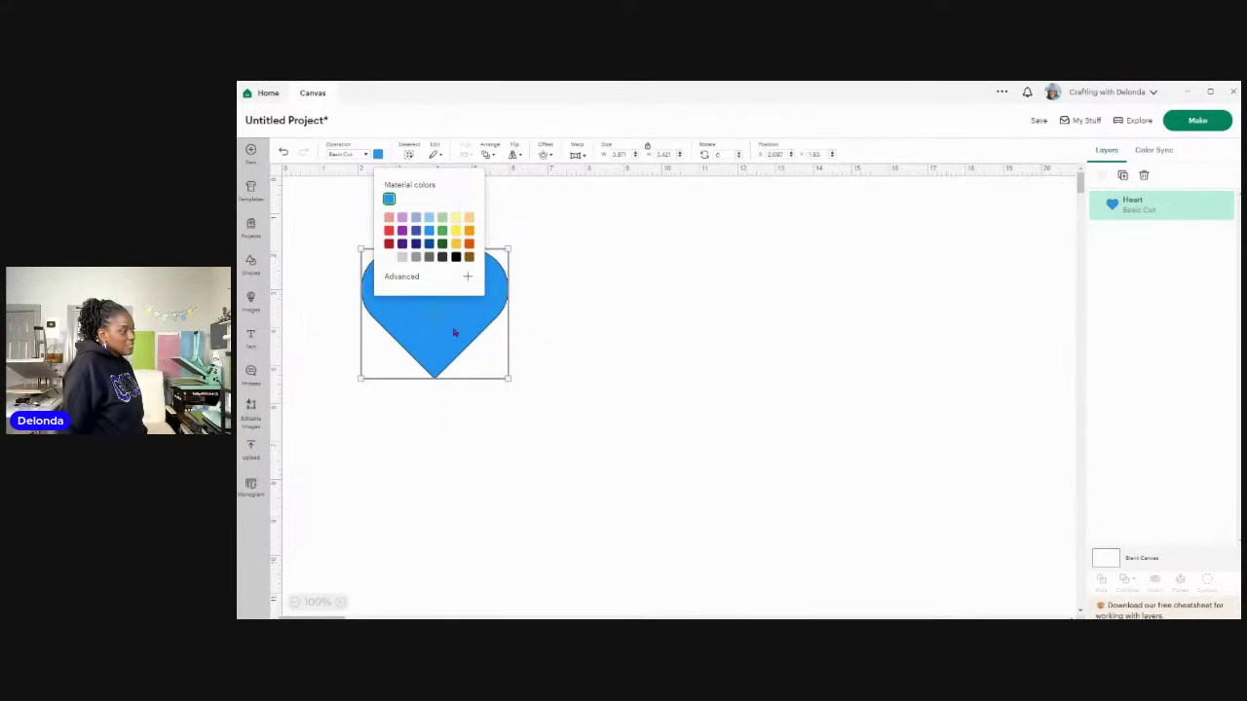
# Step: Duplicate the blue heart, color the copy red, and place it to the right of the blue heart
pyautogui.click(1122, 176)
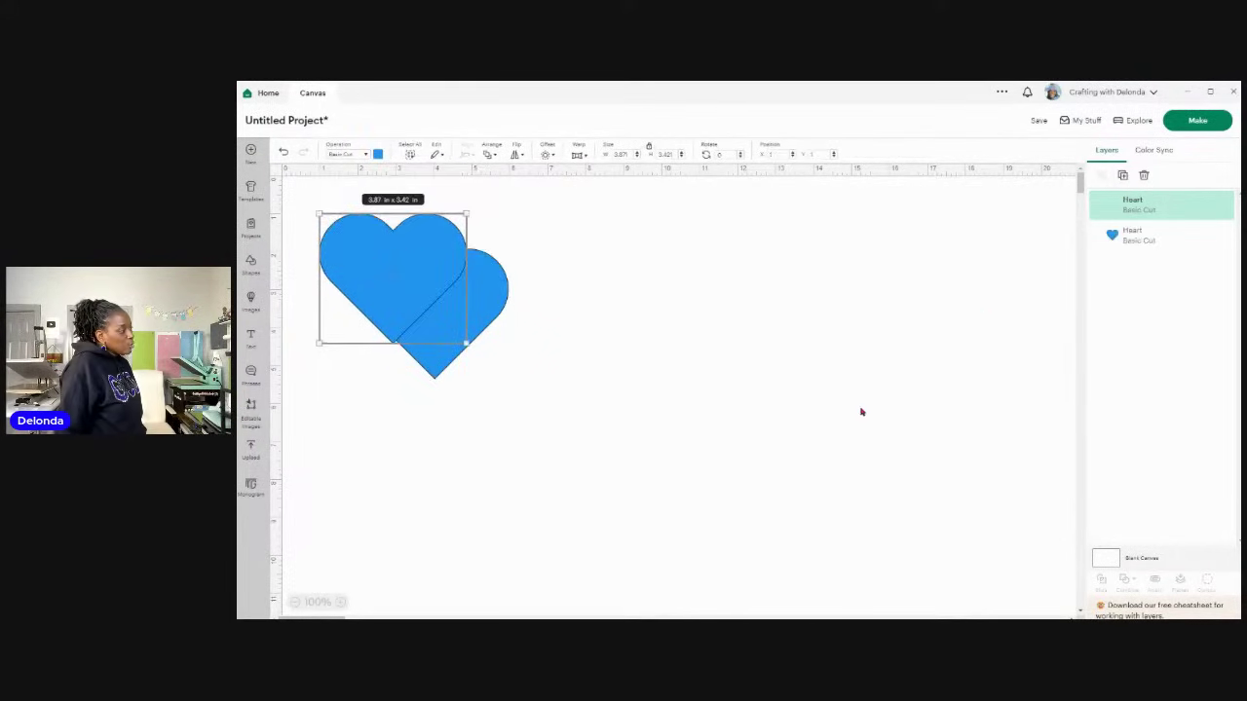
pyautogui.click(378, 154)
pyautogui.click(389, 230)
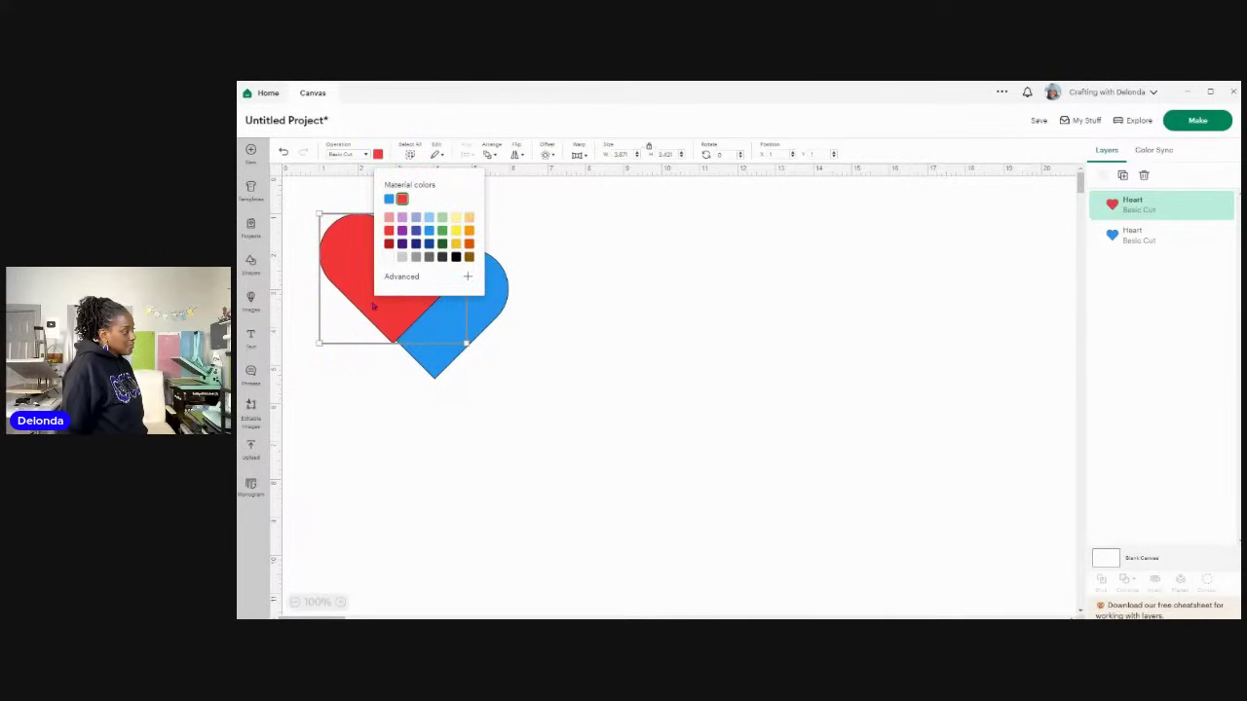
pyautogui.click(383, 300)
pyautogui.moveTo(382, 300); pyautogui.dragTo(610, 331)
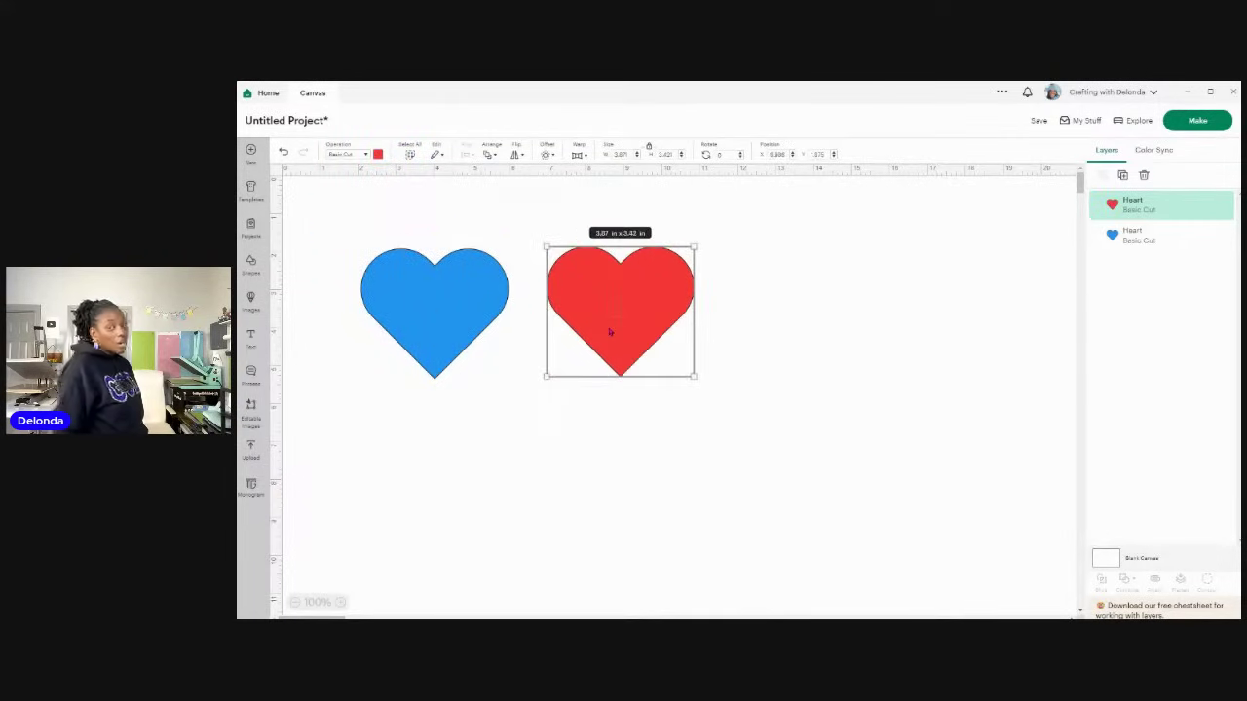
pyautogui.click(615, 414)
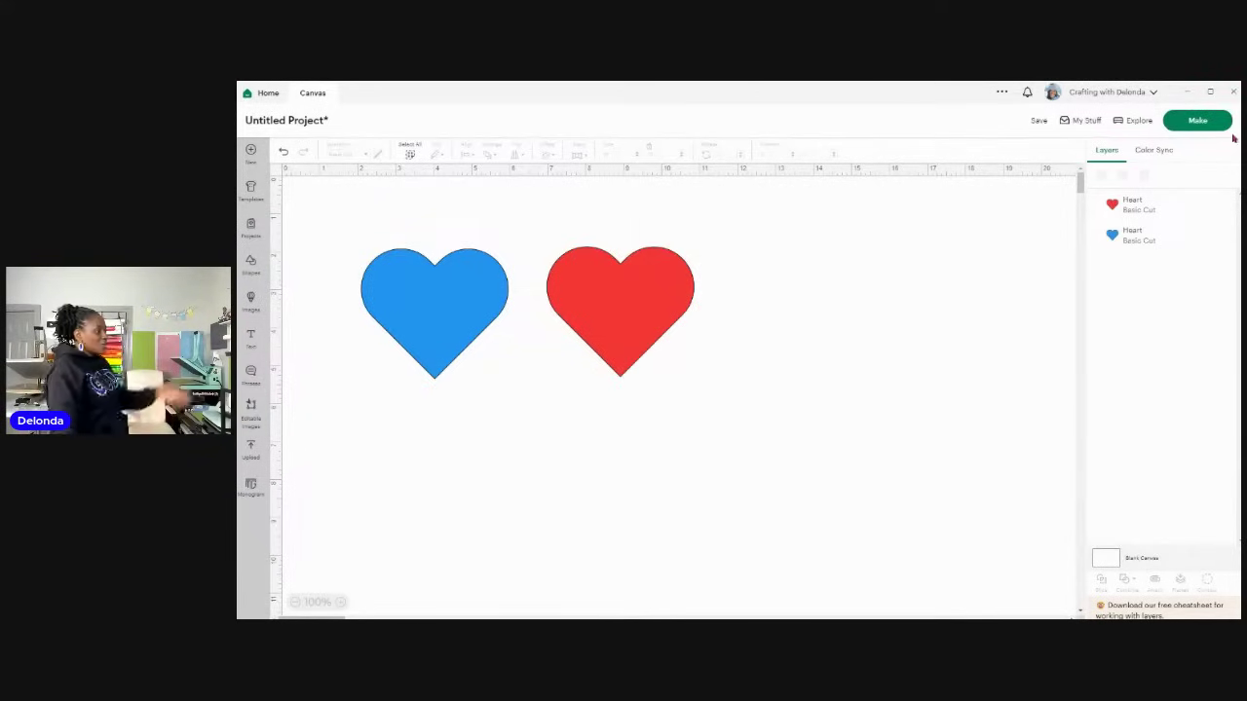
# Step: Preview how the blue and red hearts are laid out on the mats, and return to the canvas
pyautogui.click(445, 298)
pyautogui.click(624, 313)
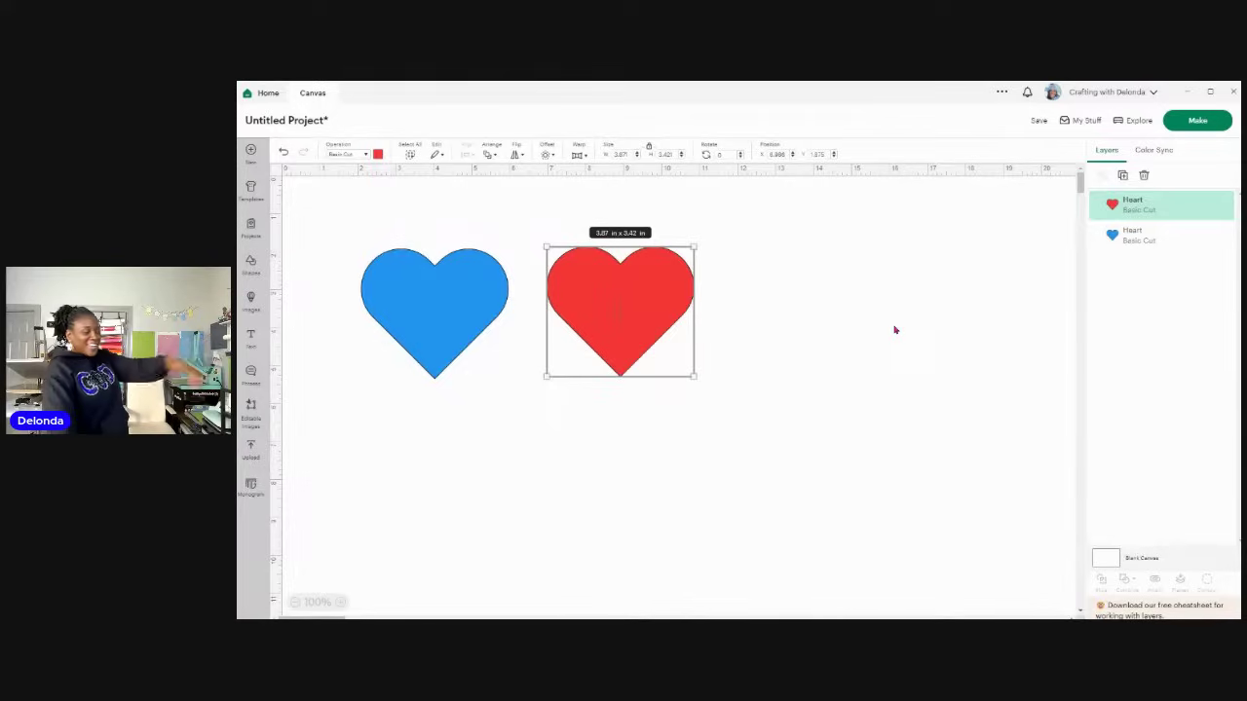
pyautogui.click(1204, 123)
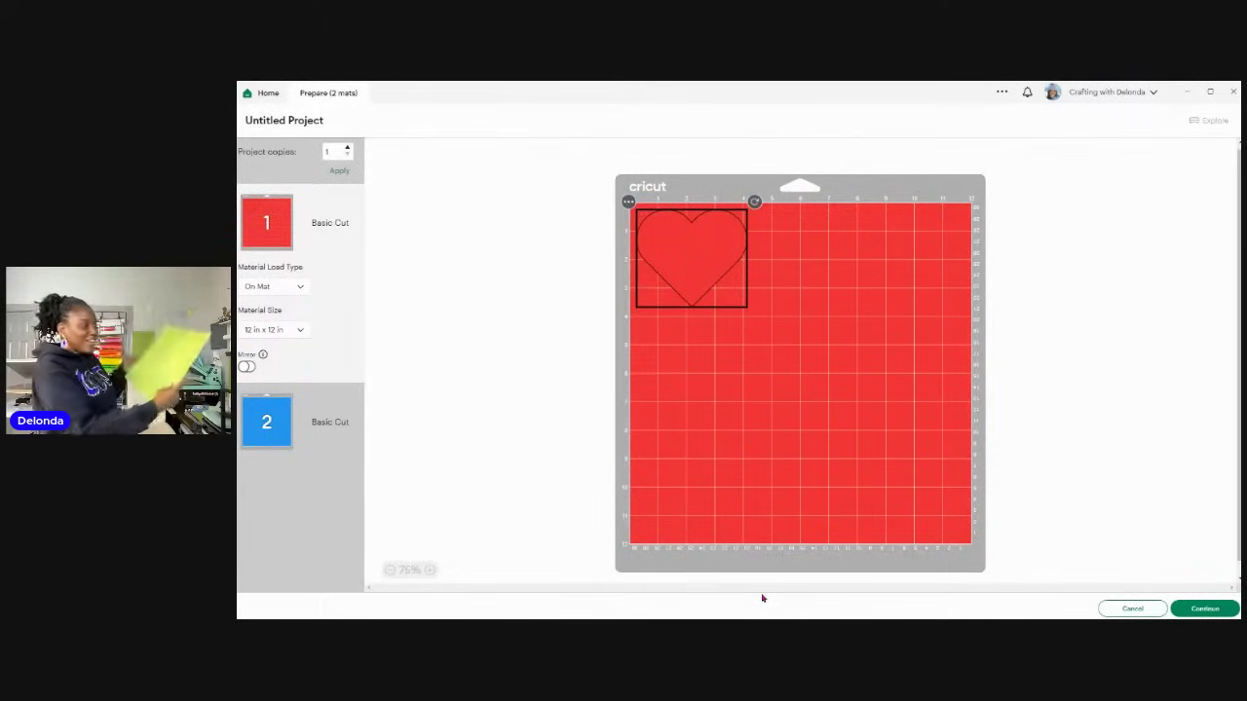
pyautogui.click(1130, 609)
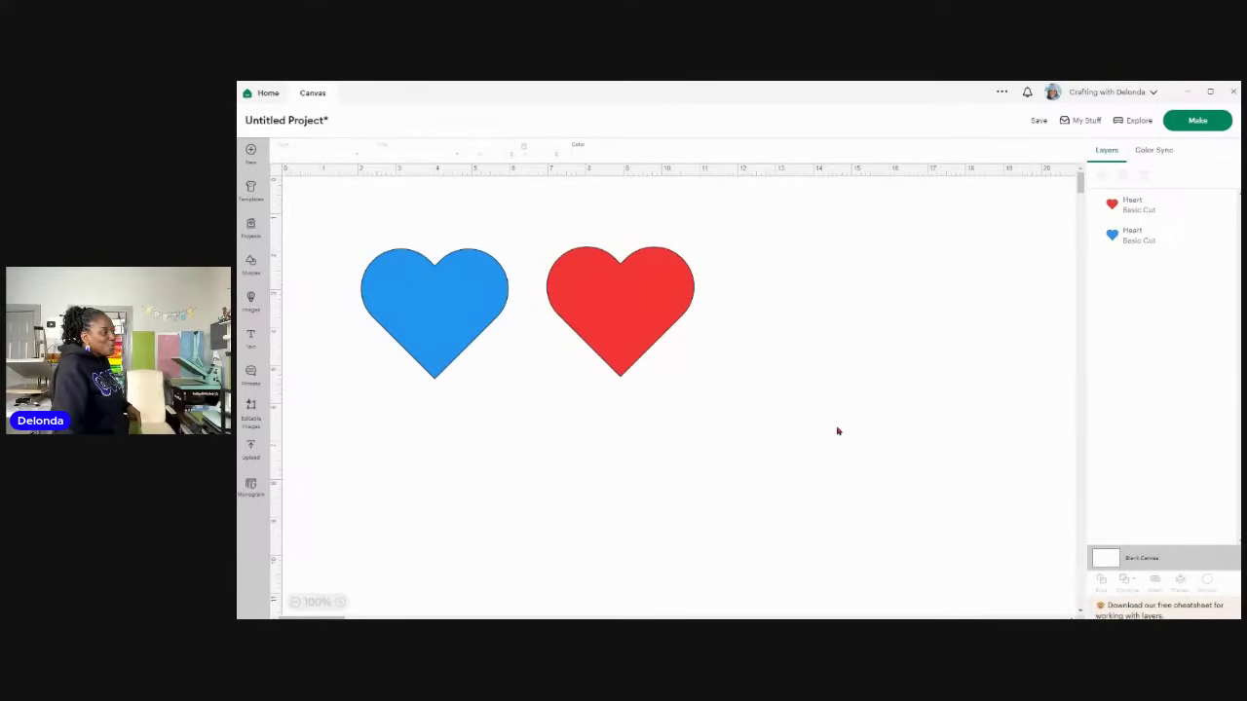
# Step: Move the red heart so it overlaps the right side of the blue heart, and group the two hearts
pyautogui.moveTo(634, 310); pyautogui.dragTo(561, 319)
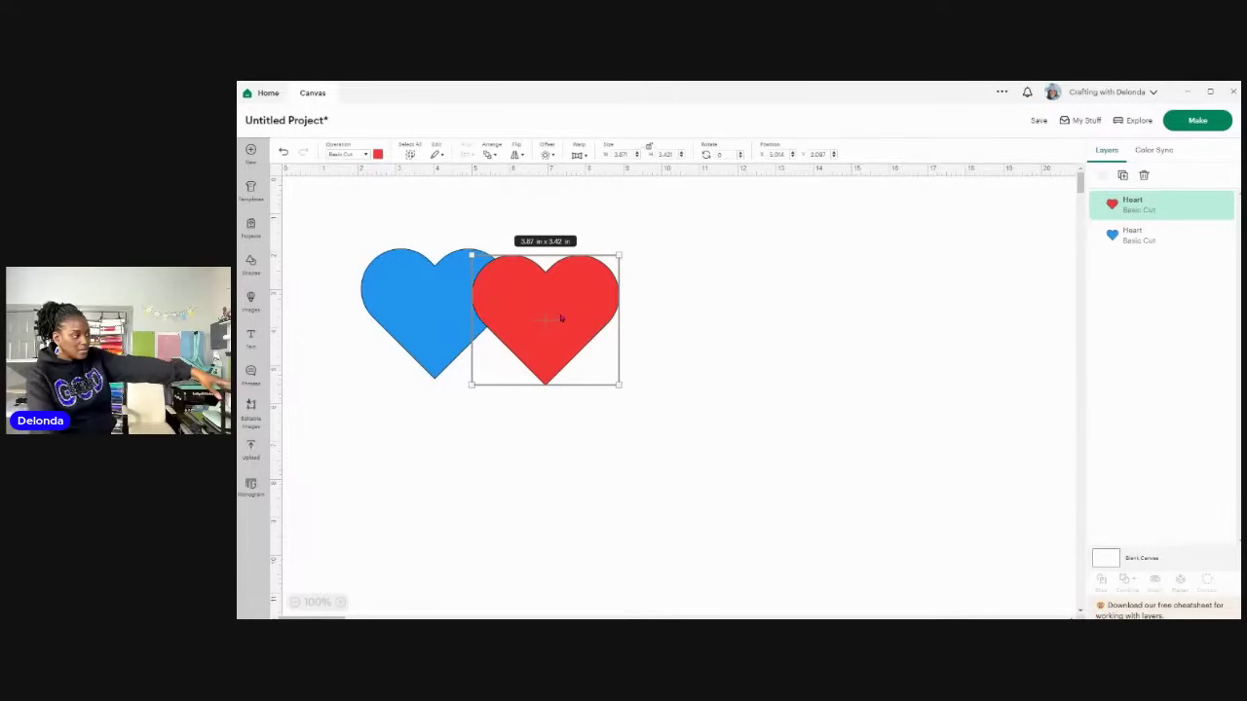
pyautogui.click(552, 470)
pyautogui.moveTo(315, 218); pyautogui.dragTo(633, 438)
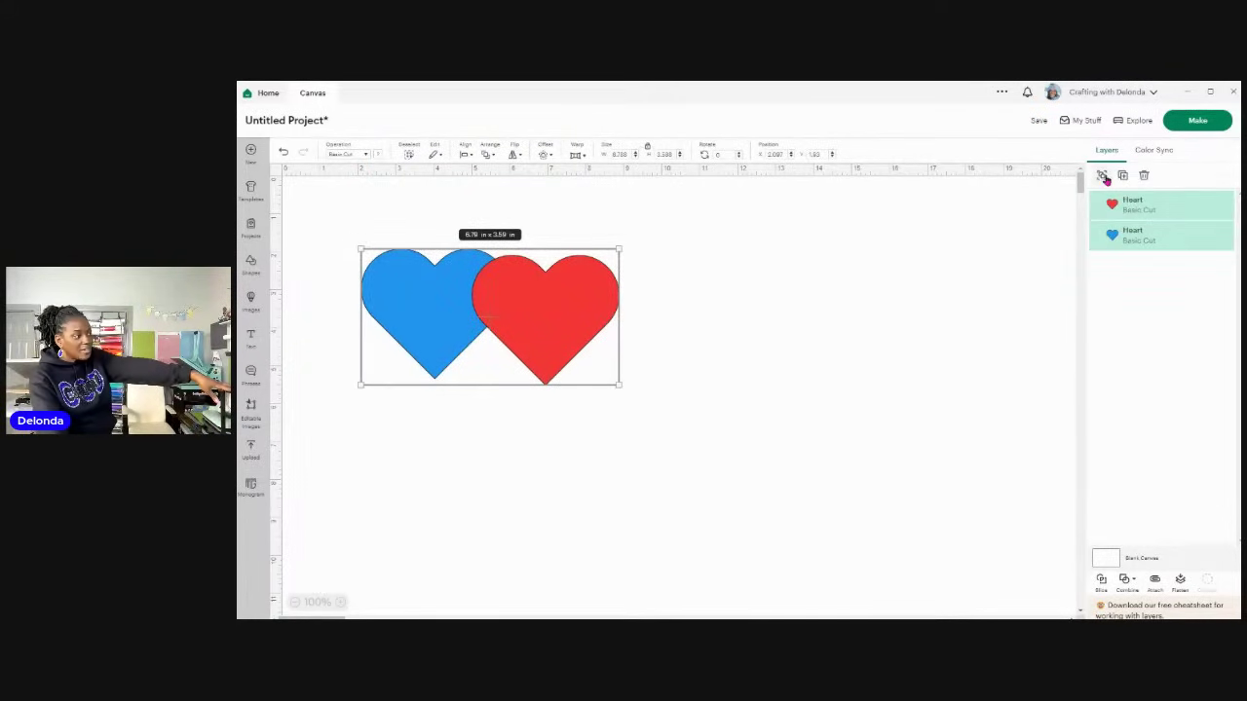
pyautogui.click(1103, 176)
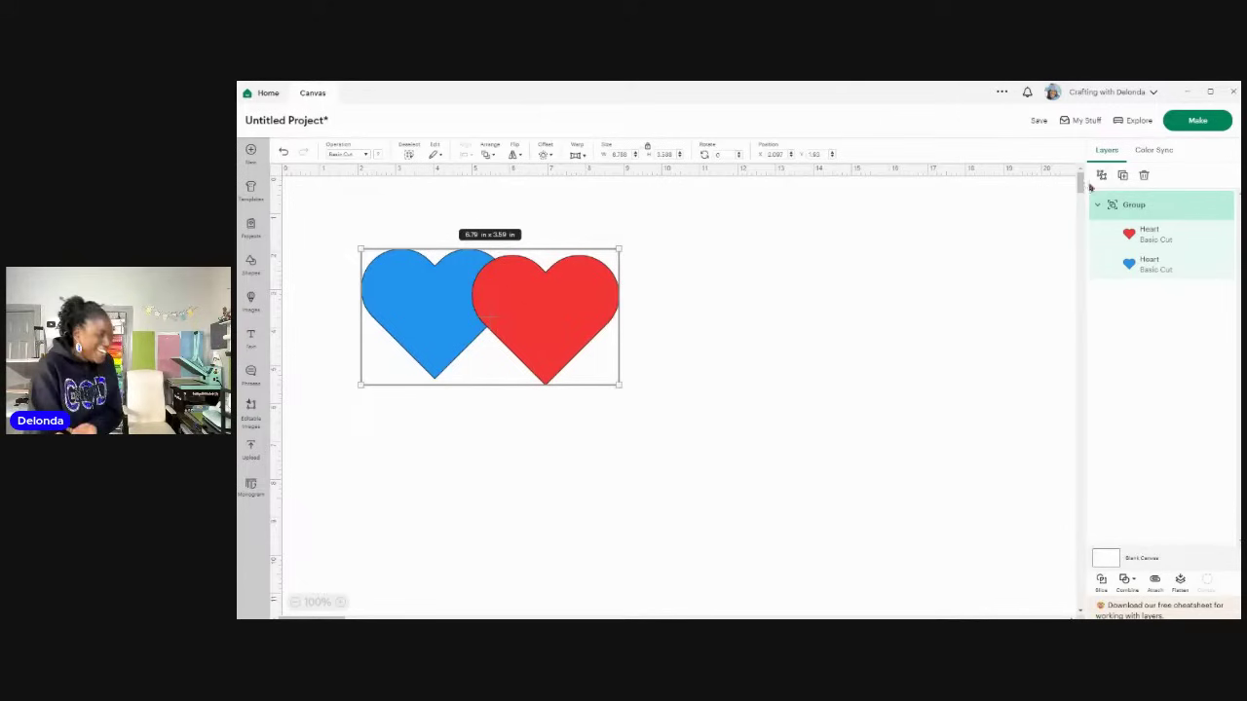
# Step: Preview the grouped hearts on the mats without continuing, and move the group lower and farther right on the canvas
pyautogui.click(1206, 123)
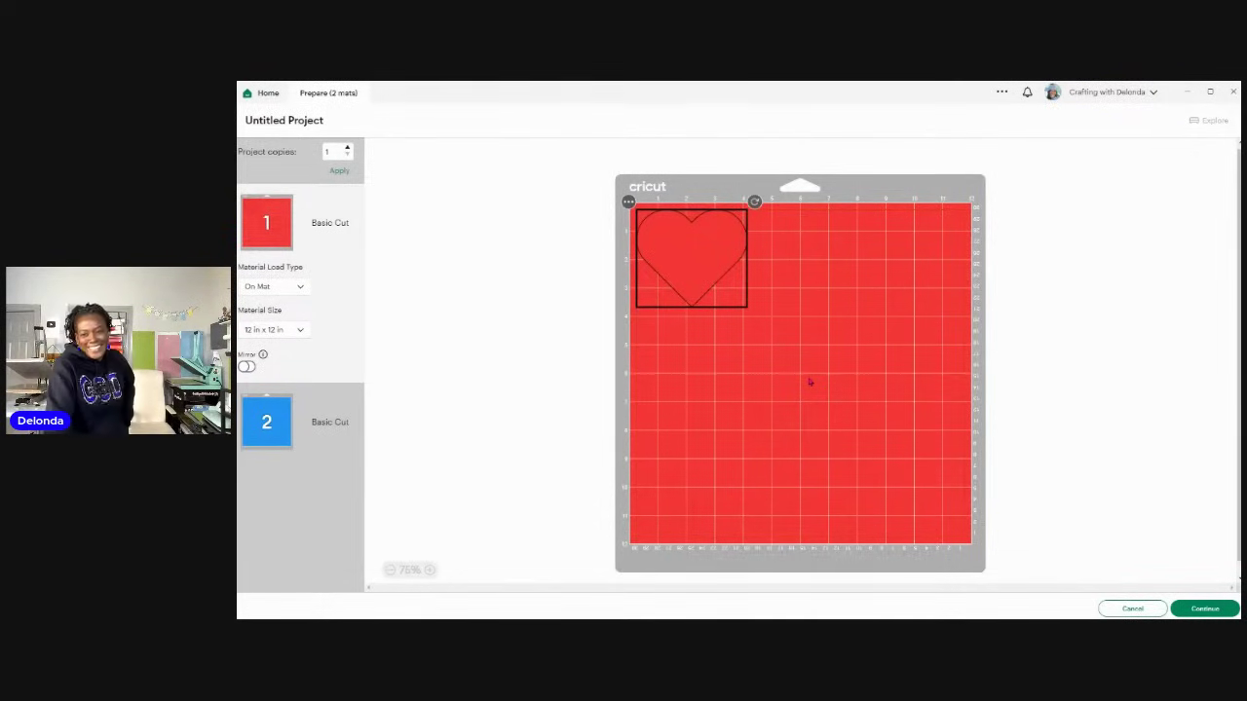
pyautogui.click(1121, 608)
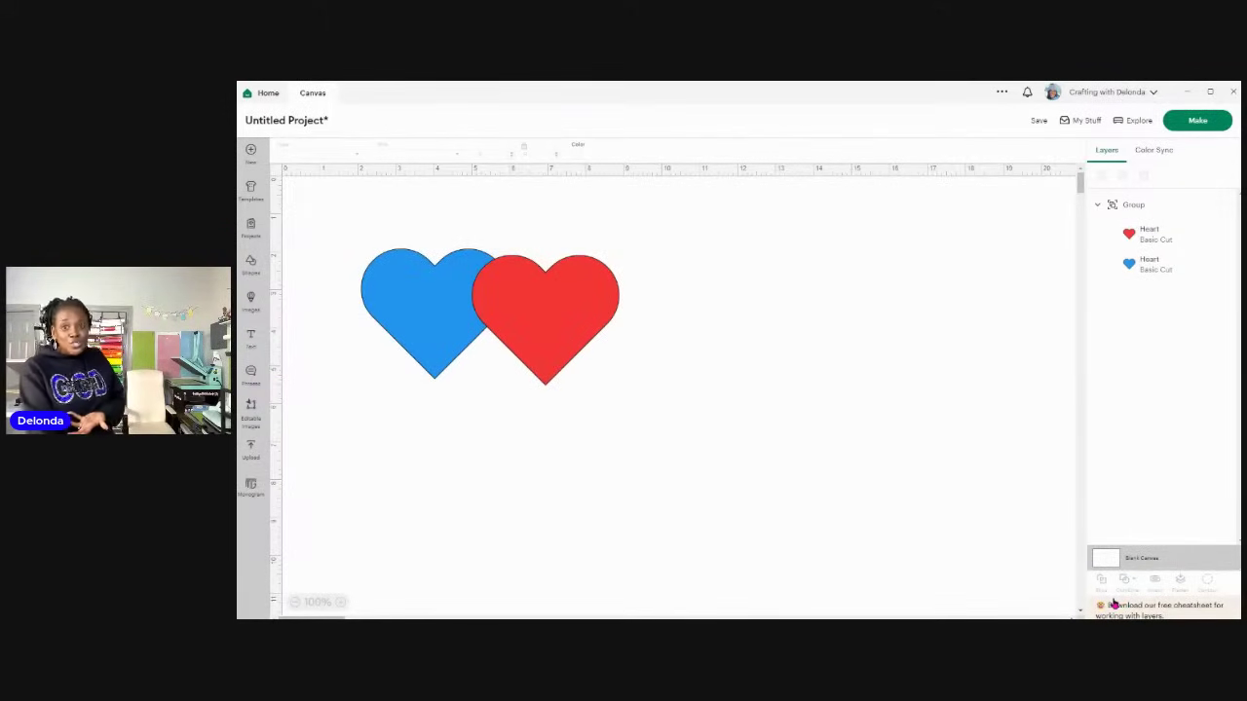
pyautogui.moveTo(459, 312); pyautogui.dragTo(740, 648)
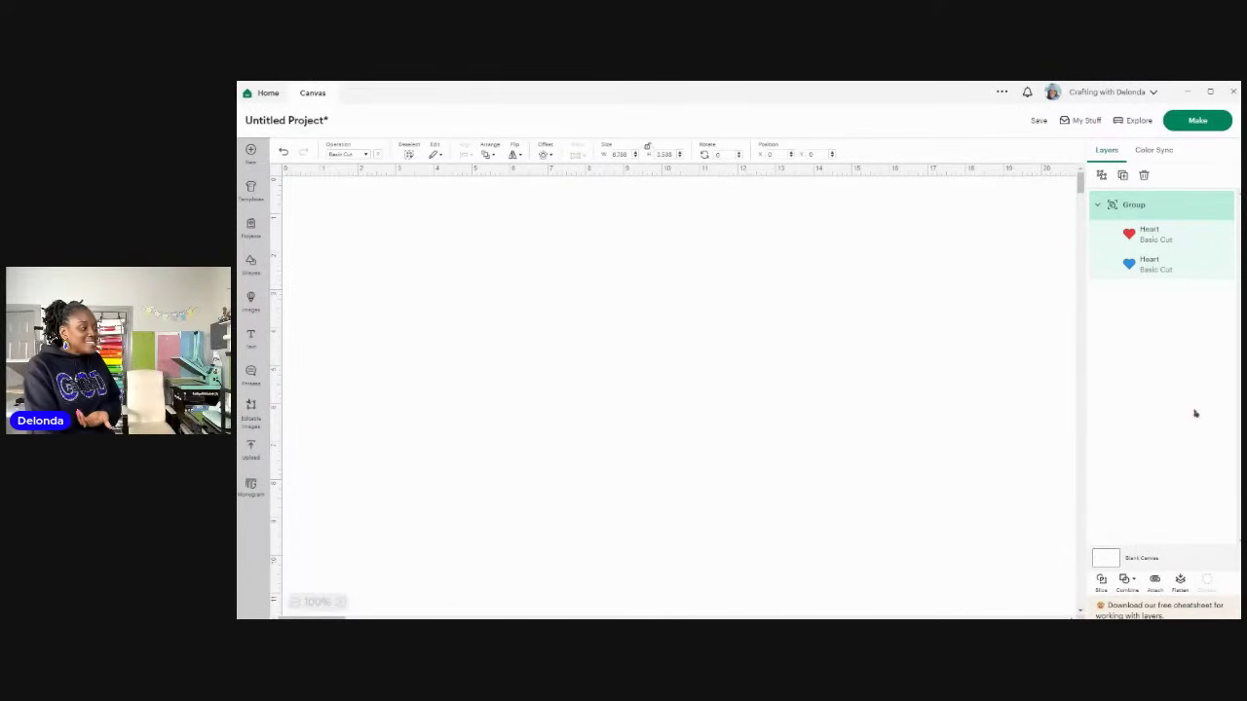
pyautogui.moveTo(1195, 414); pyautogui.dragTo(665, 456)
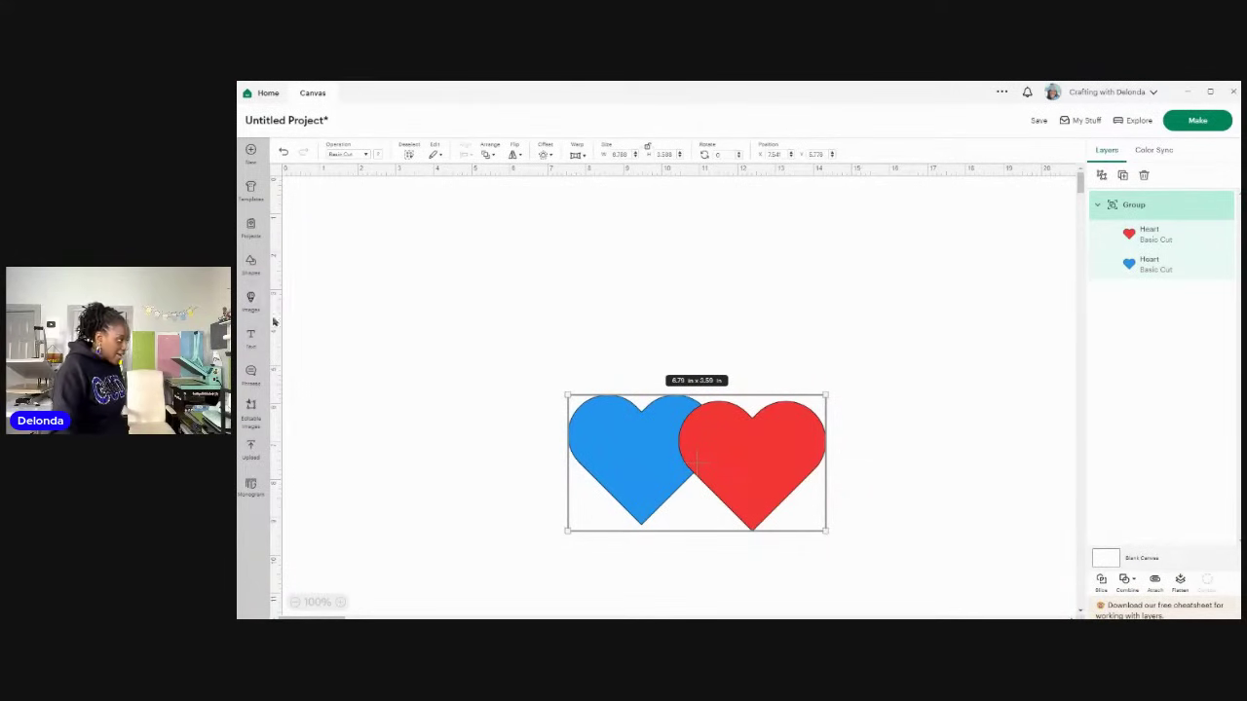
# Step: Add a free heart shape of about 2 × 1.77 in, color it green, and place it apart to the right of the grouped hearts
pyautogui.click(252, 298)
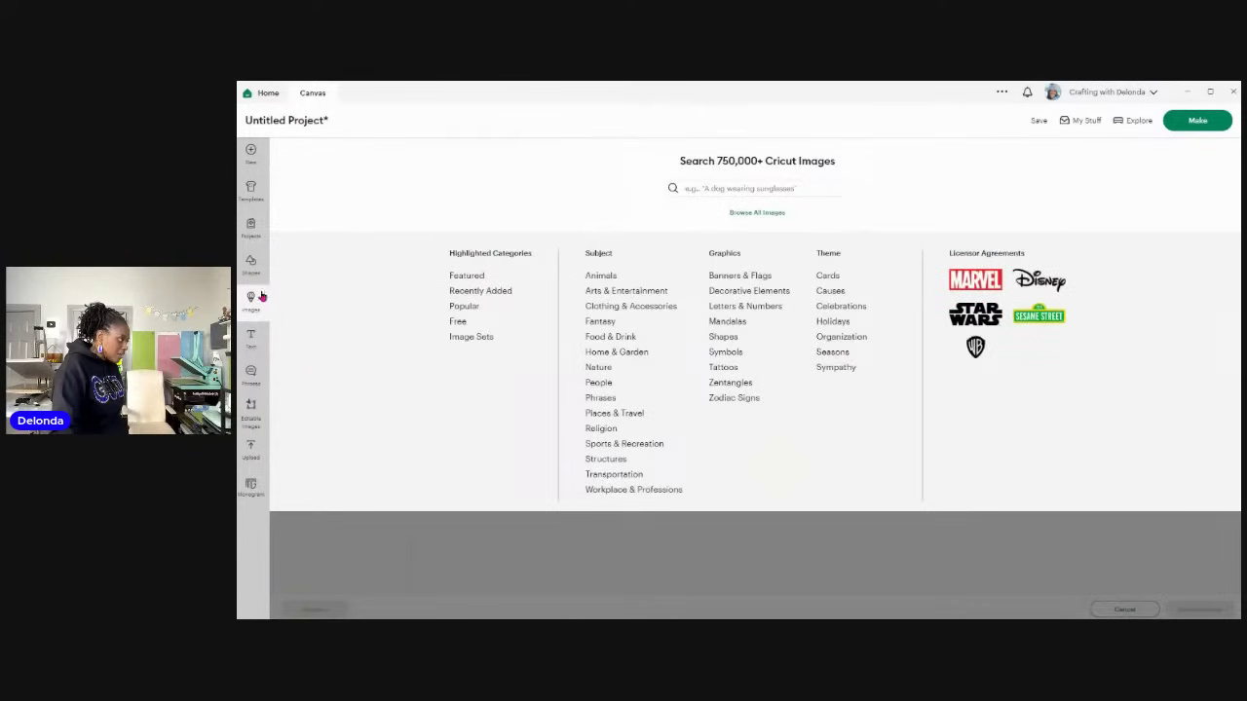
pyautogui.click(254, 262)
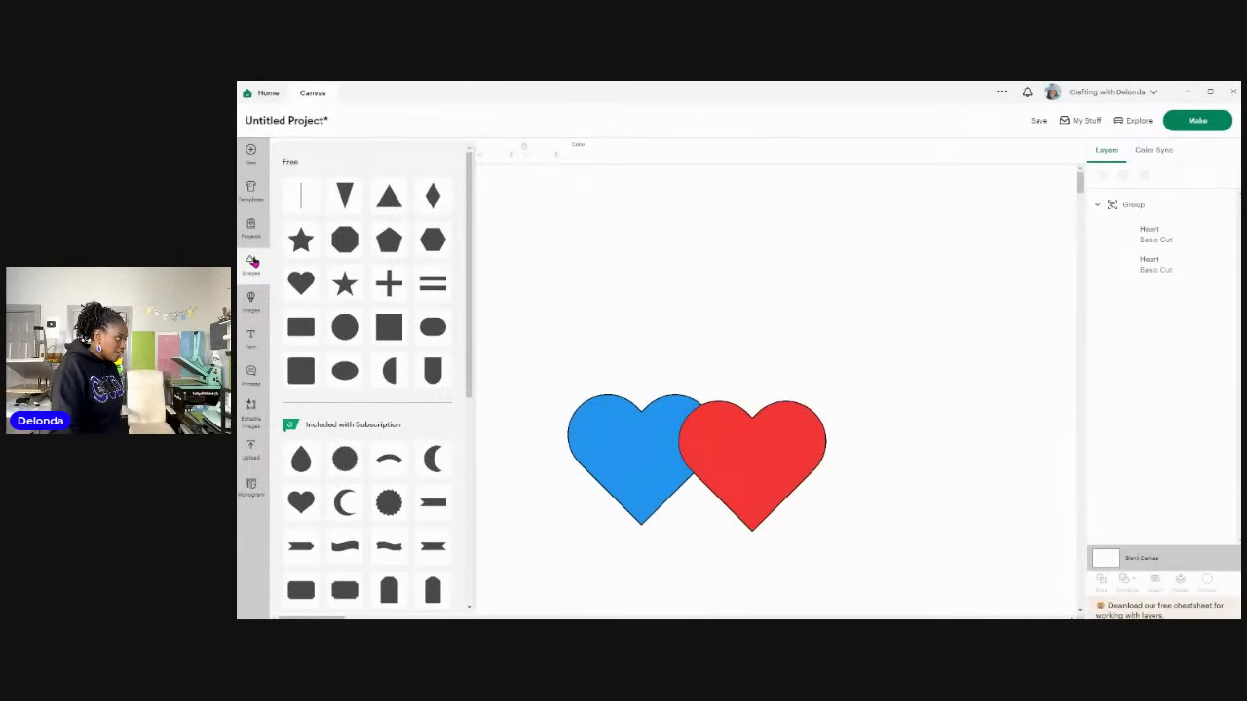
pyautogui.click(549, 265)
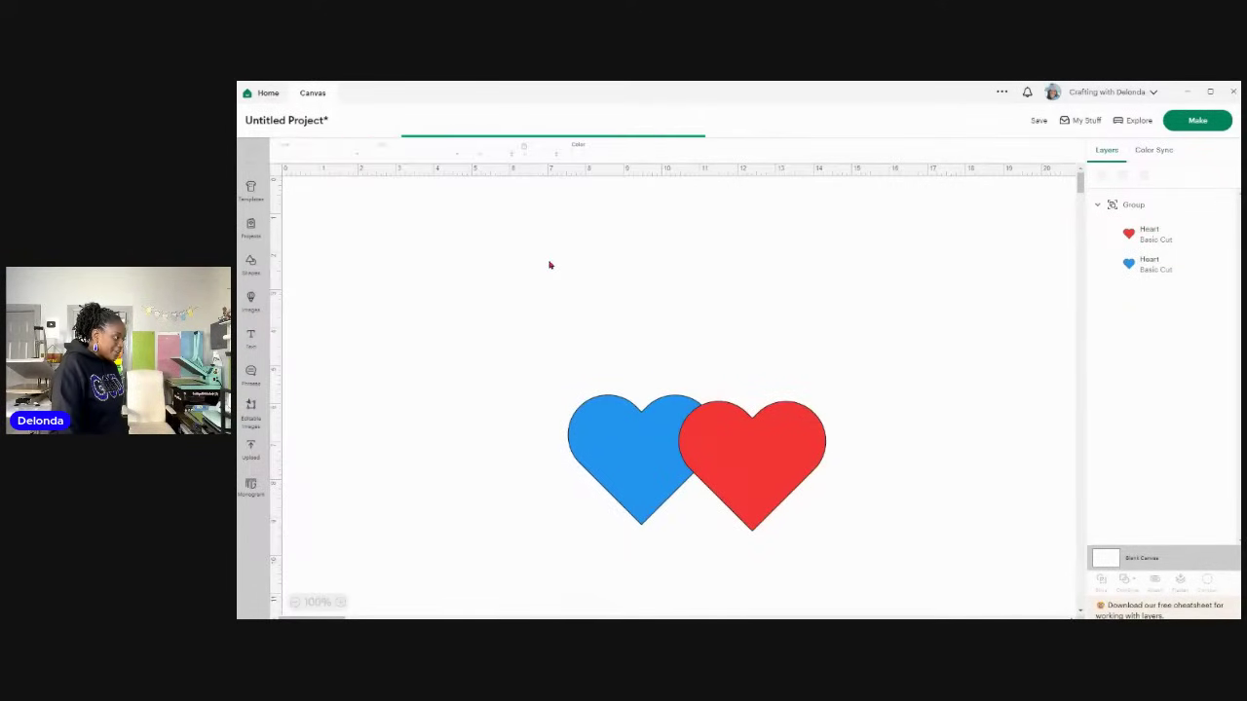
pyautogui.click(378, 154)
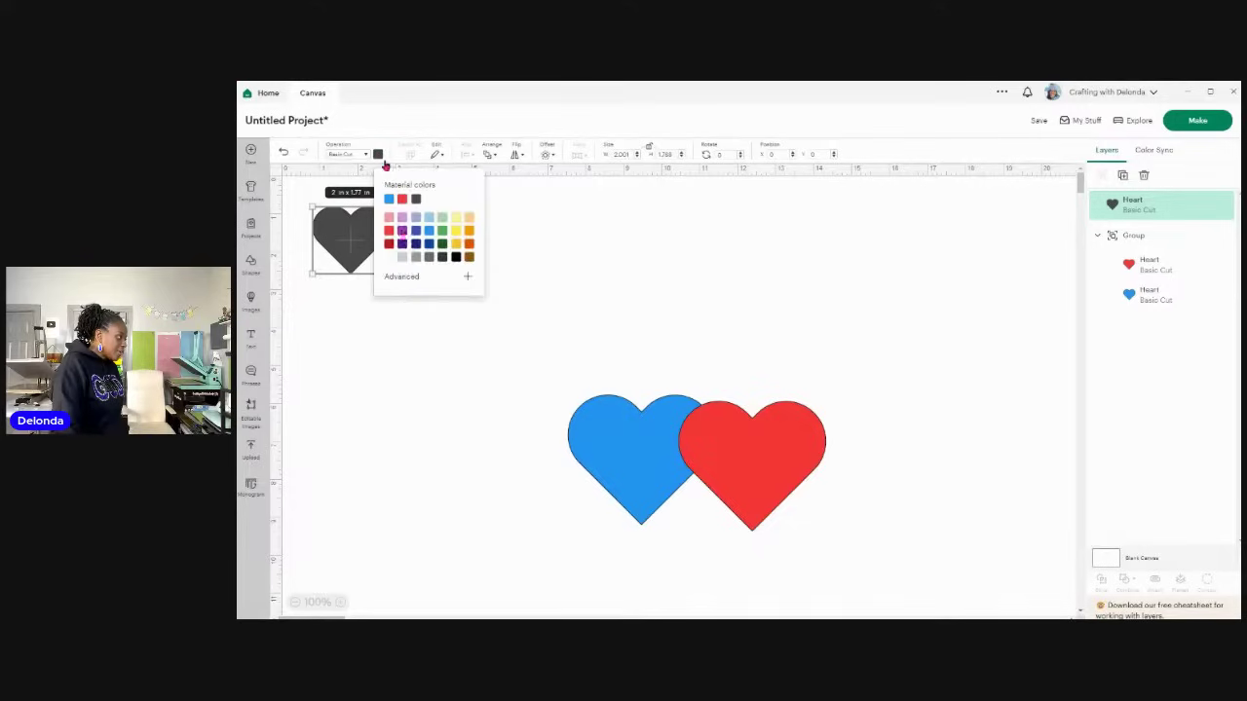
pyautogui.click(441, 231)
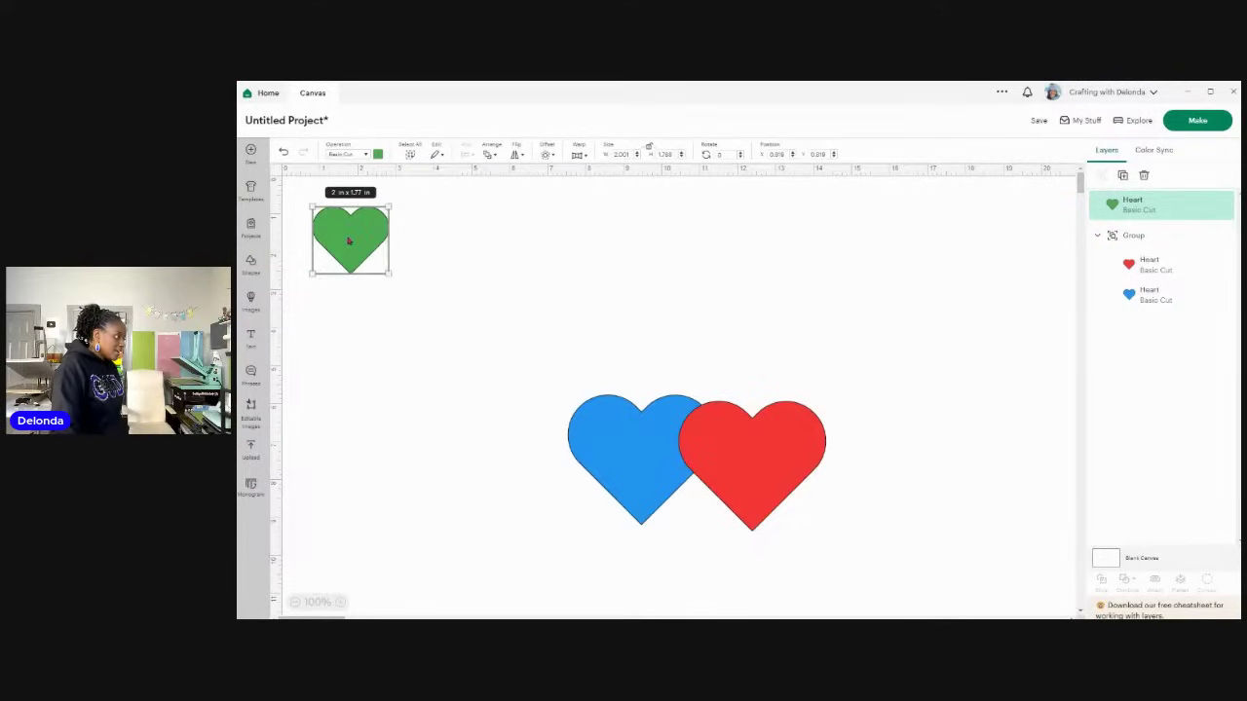
pyautogui.moveTo(348, 241); pyautogui.dragTo(824, 469)
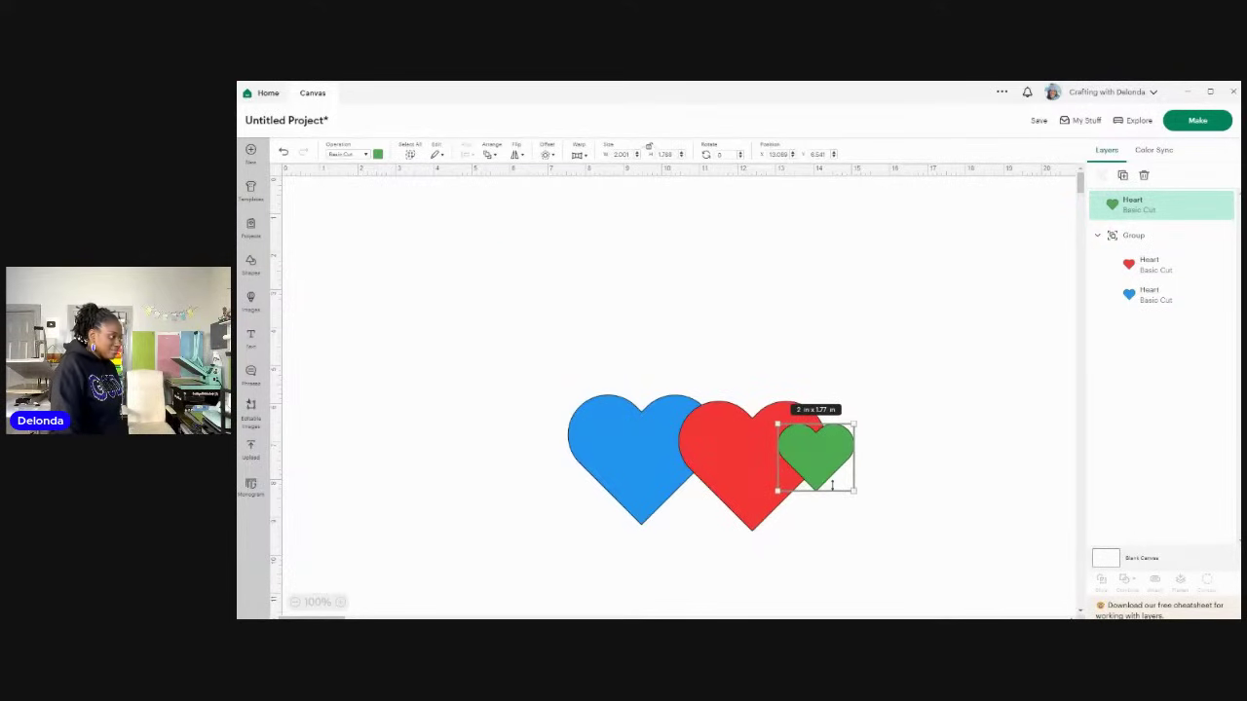
pyautogui.click(854, 547)
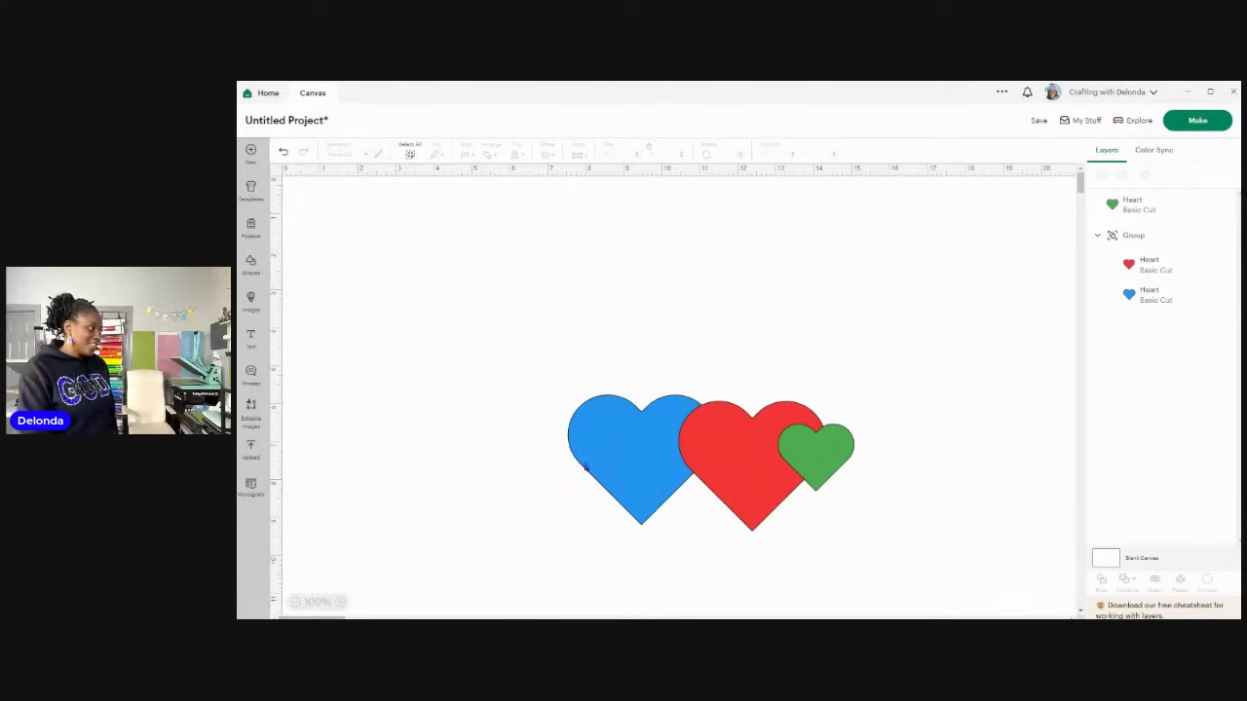
pyautogui.moveTo(656, 476); pyautogui.dragTo(555, 418)
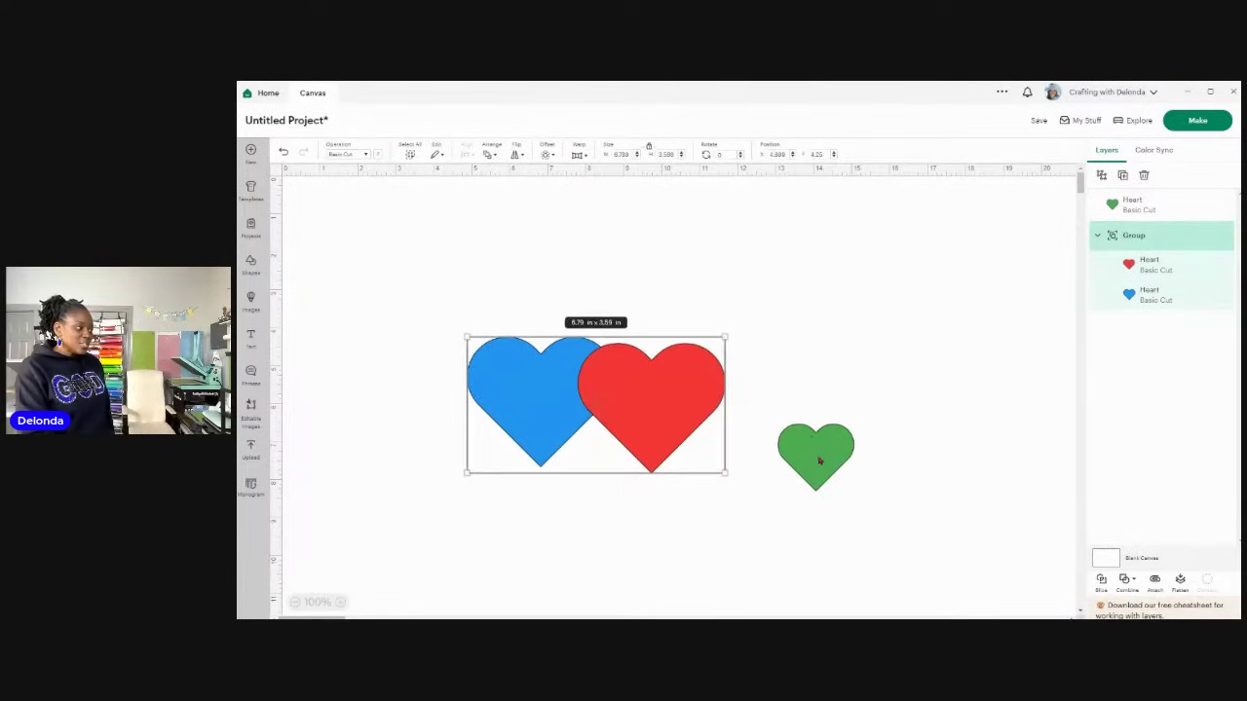
pyautogui.moveTo(819, 462); pyautogui.dragTo(839, 410)
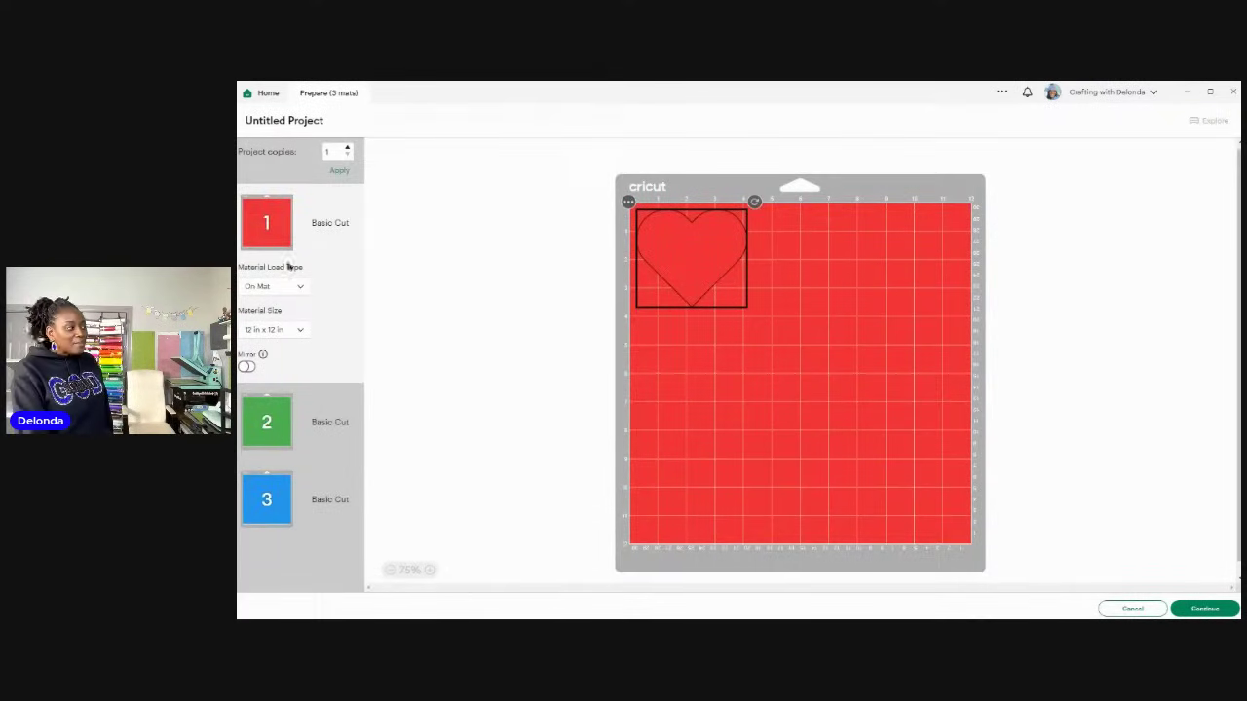
# Step: Preview the green and blue mats for the three hearts, and return to the canvas
pyautogui.click(266, 422)
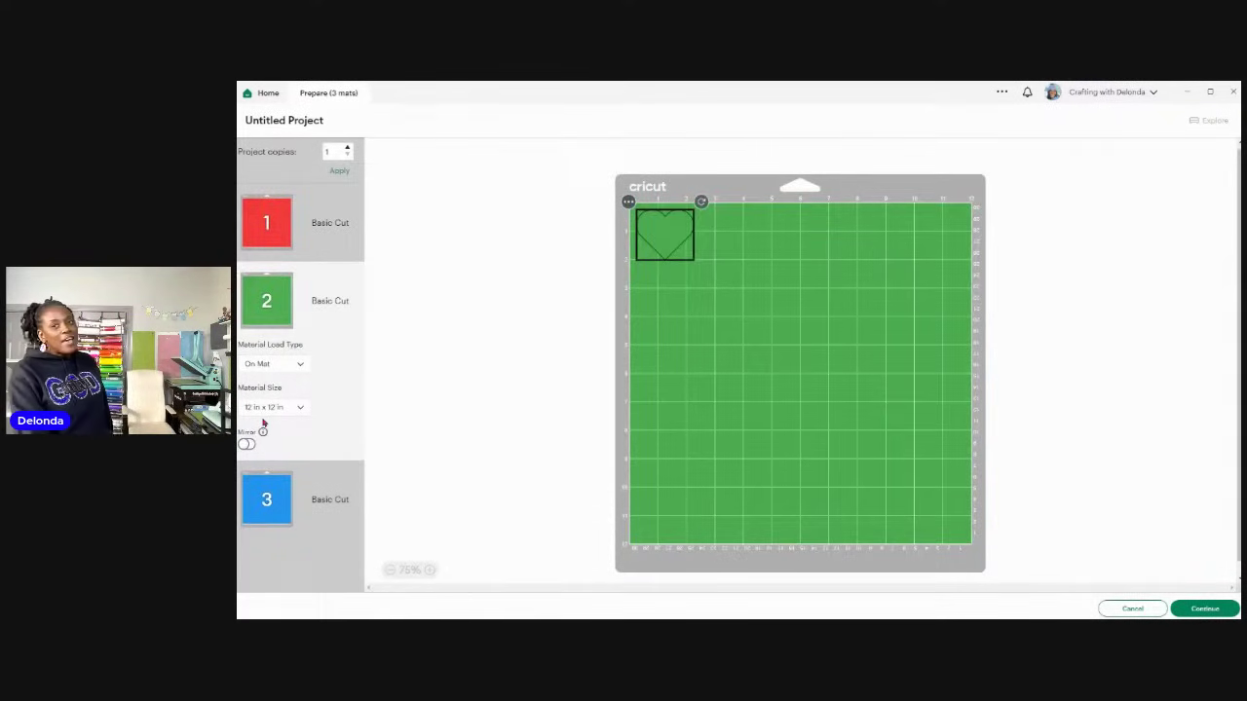
pyautogui.click(259, 508)
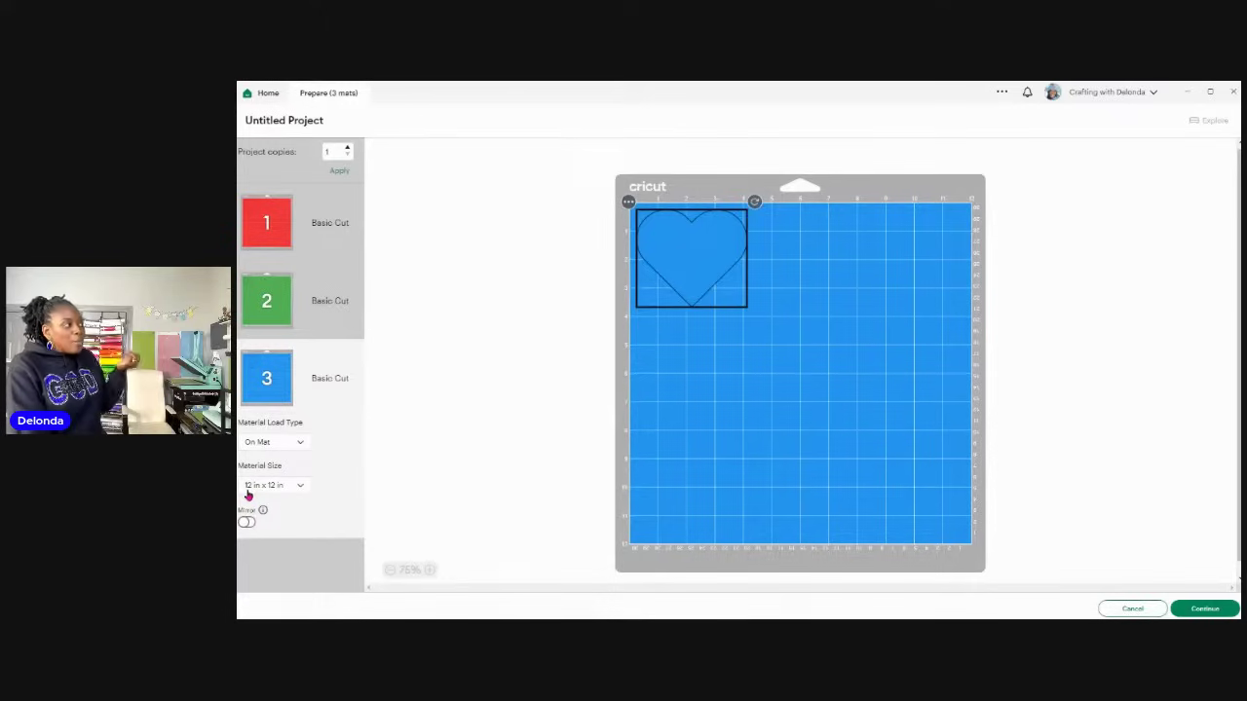
pyautogui.click(1121, 609)
# Step: Group the green heart with the blue and red group, and move everything to about X 11.9 in, Y 5.4 in
pyautogui.moveTo(374, 286); pyautogui.dragTo(960, 466)
pyautogui.click(1103, 177)
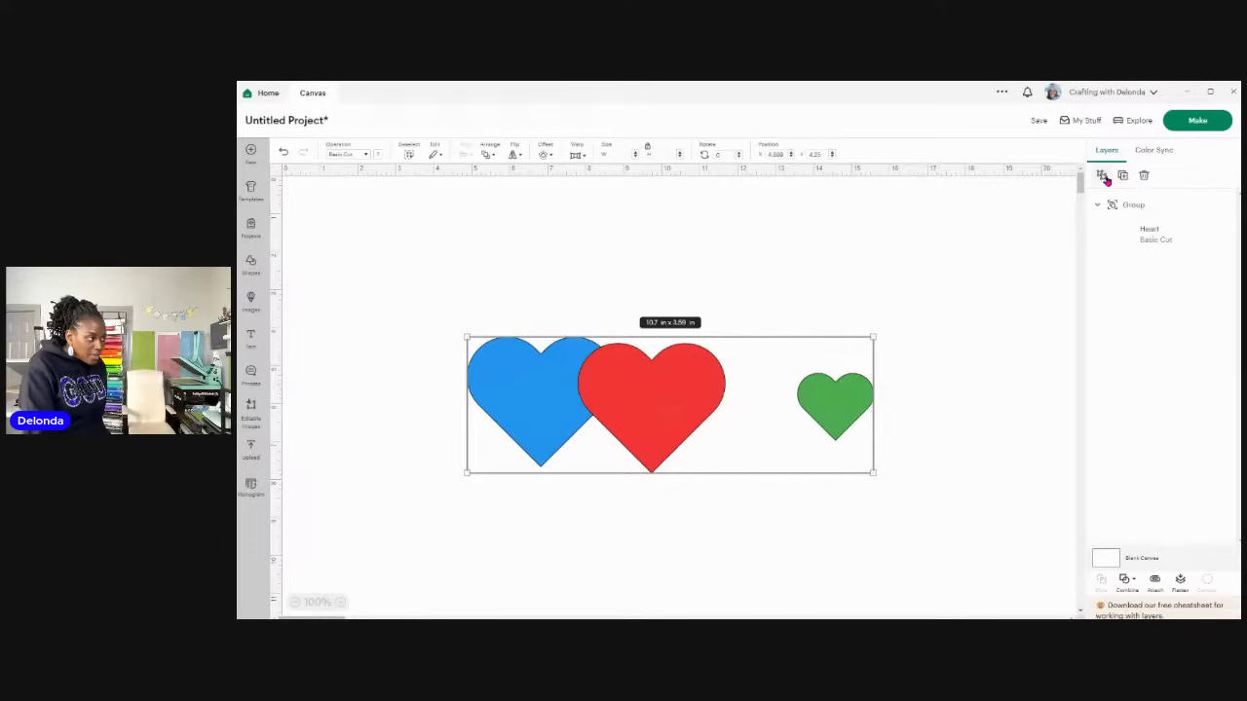
pyautogui.moveTo(611, 421); pyautogui.dragTo(794, 312)
pyautogui.click(295, 602)
pyautogui.click(295, 602)
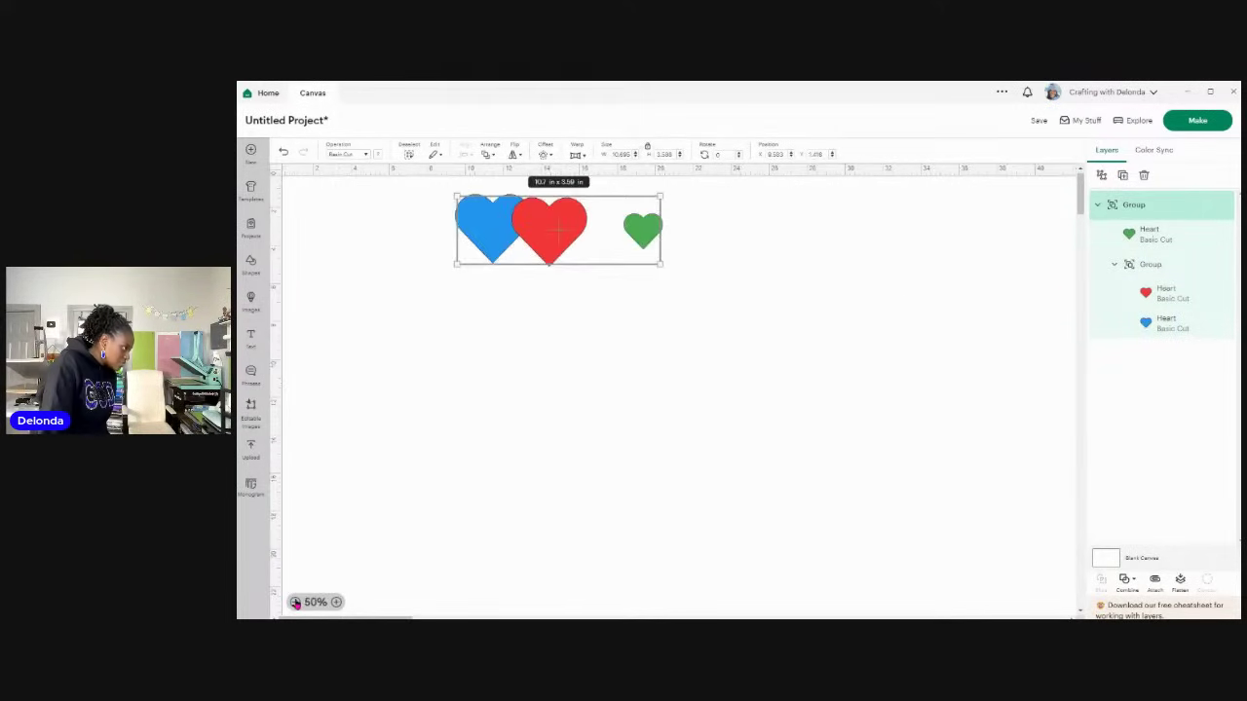
pyautogui.moveTo(518, 232); pyautogui.dragTo(516, 314)
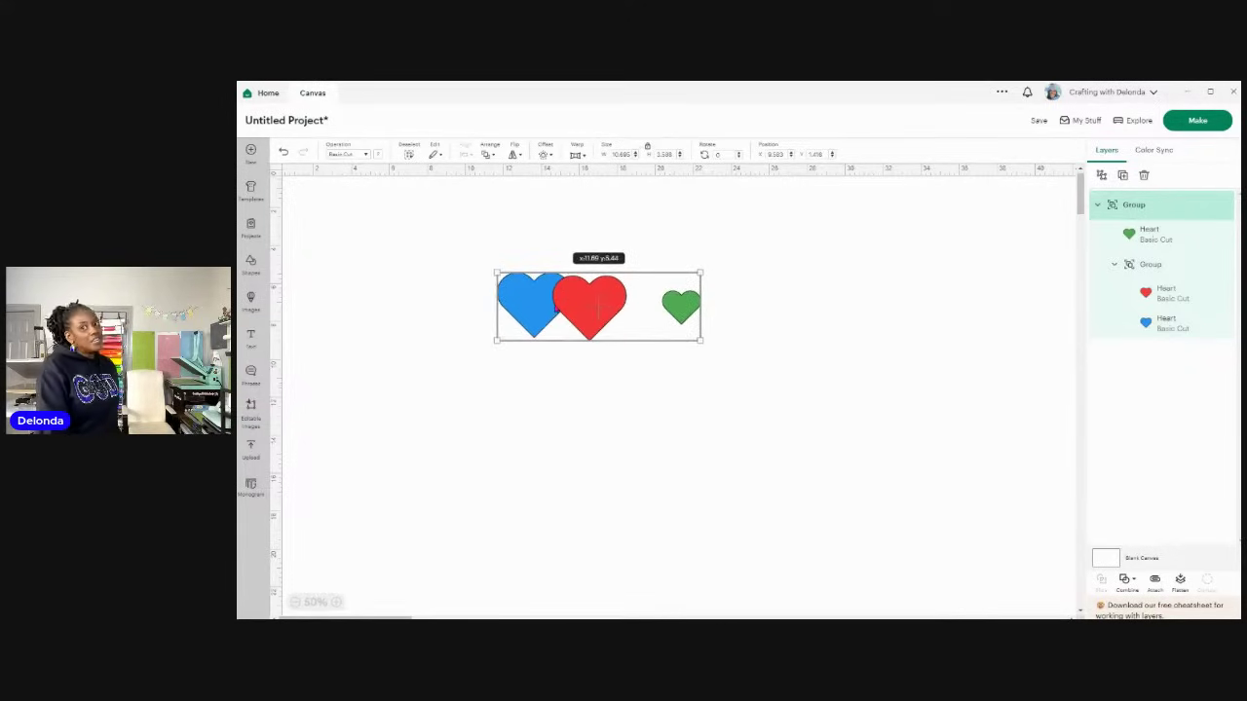
pyautogui.moveTo(598, 307); pyautogui.dragTo(597, 308)
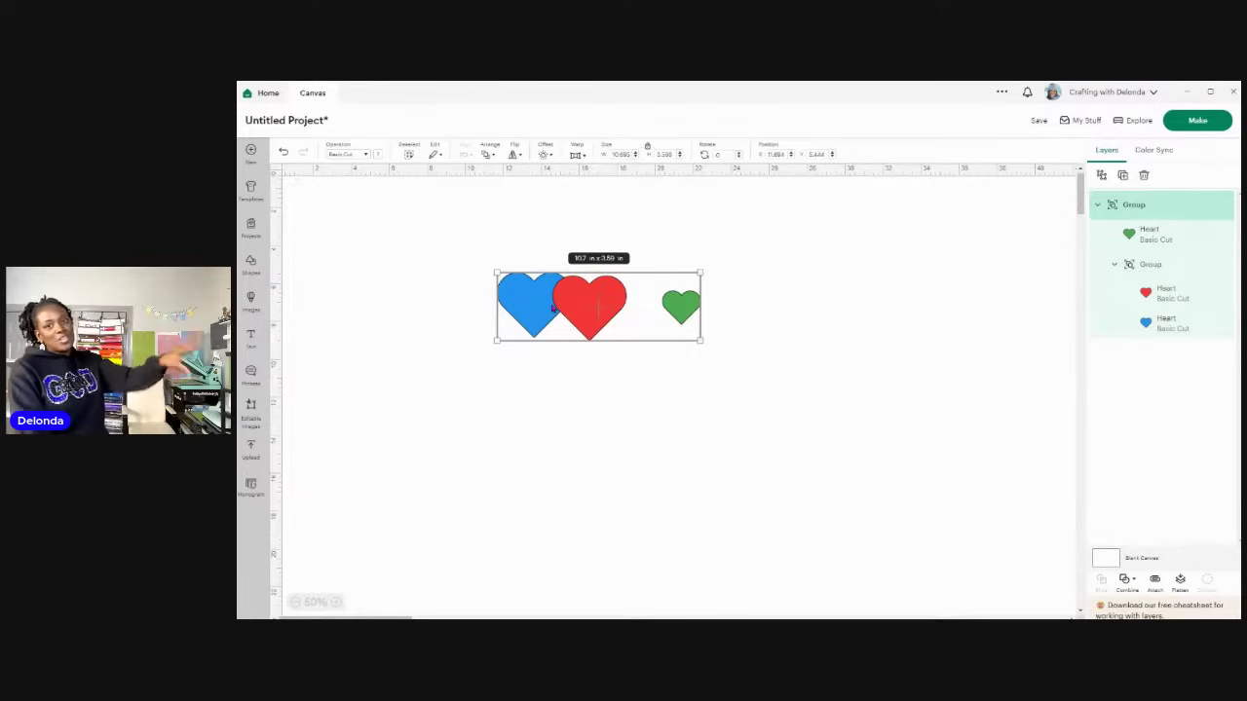
# Step: Ungroup the green heart from the blue and red group, and delete the green heart
pyautogui.click(1102, 175)
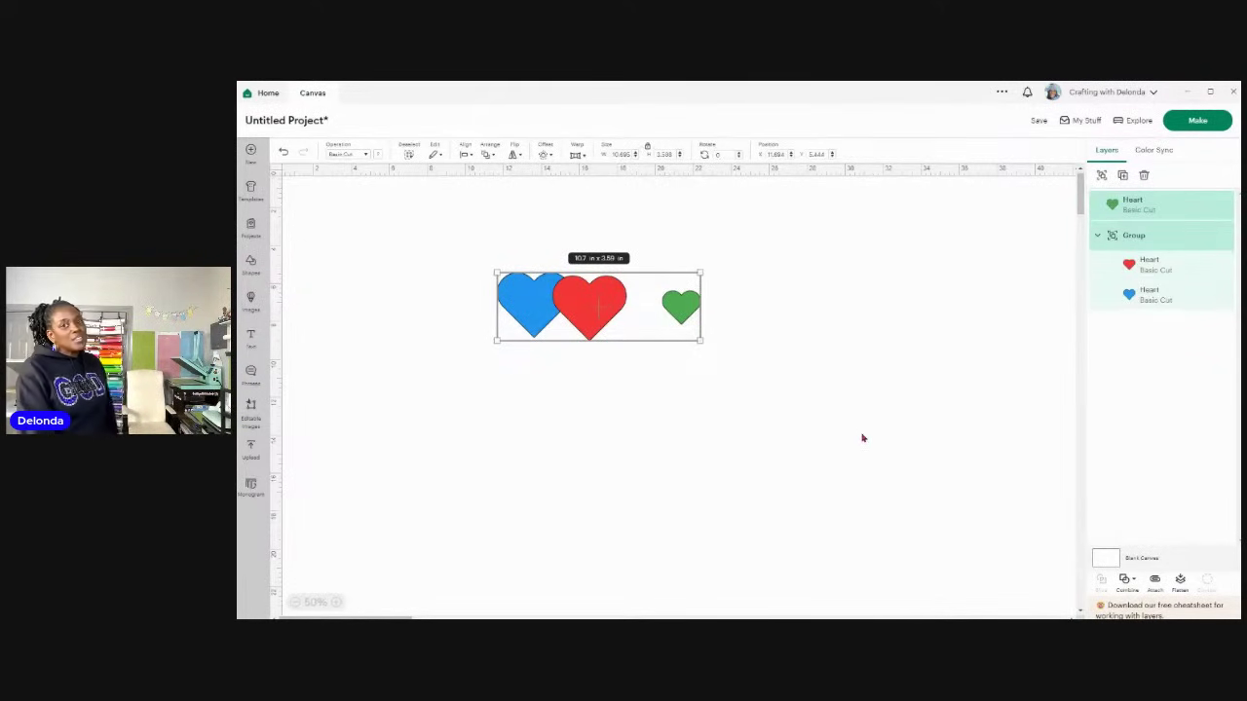
pyautogui.click(862, 438)
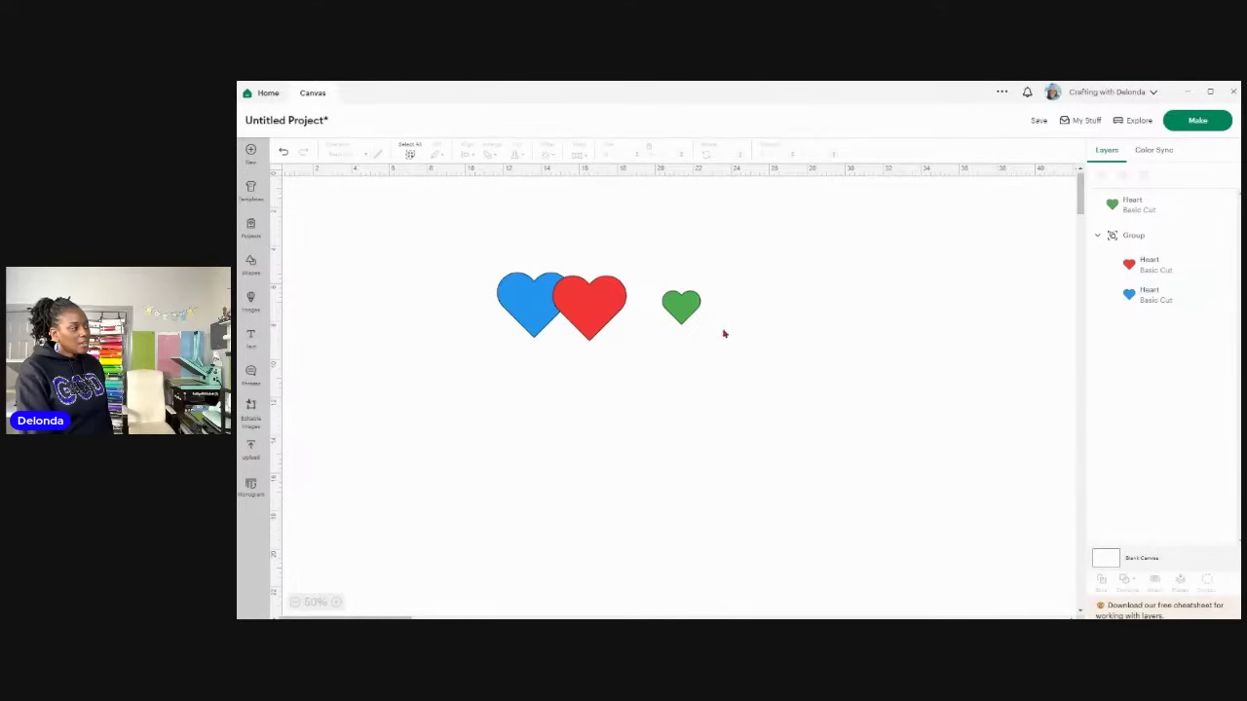
pyautogui.click(687, 303)
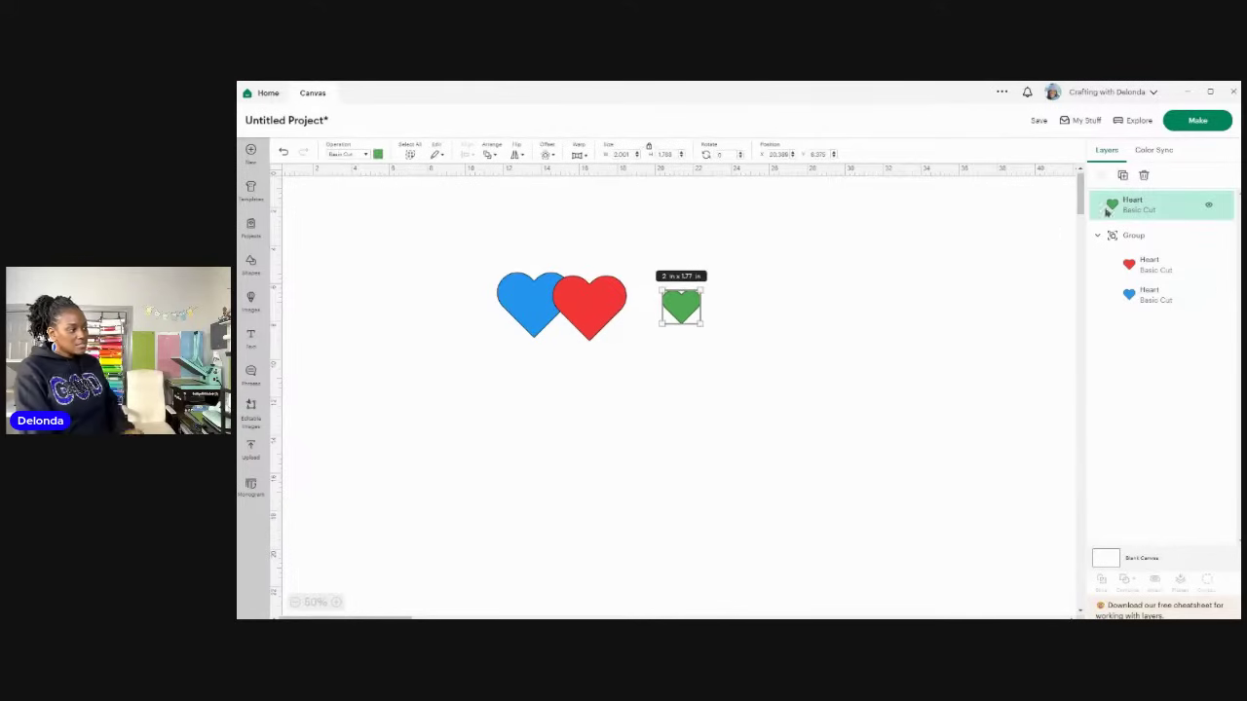
pyautogui.click(1144, 176)
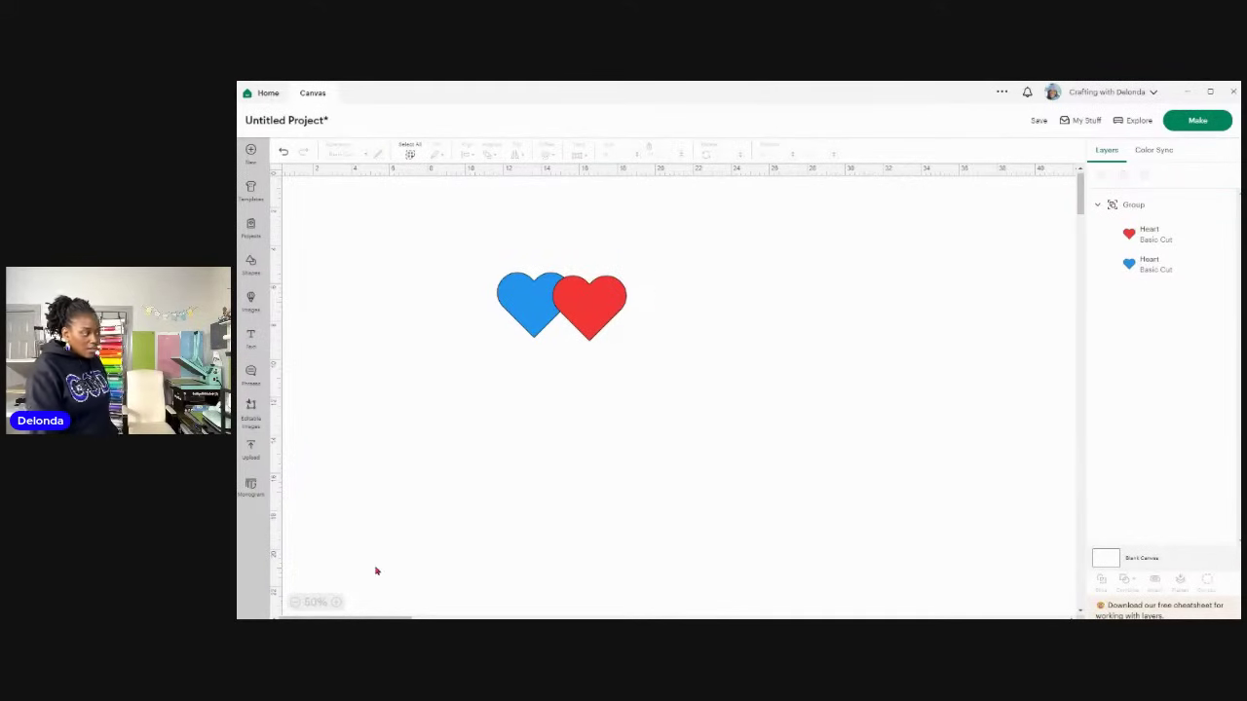
# Step: Move the grouped blue and red hearts slightly left, and ungroup them
pyautogui.click(336, 602)
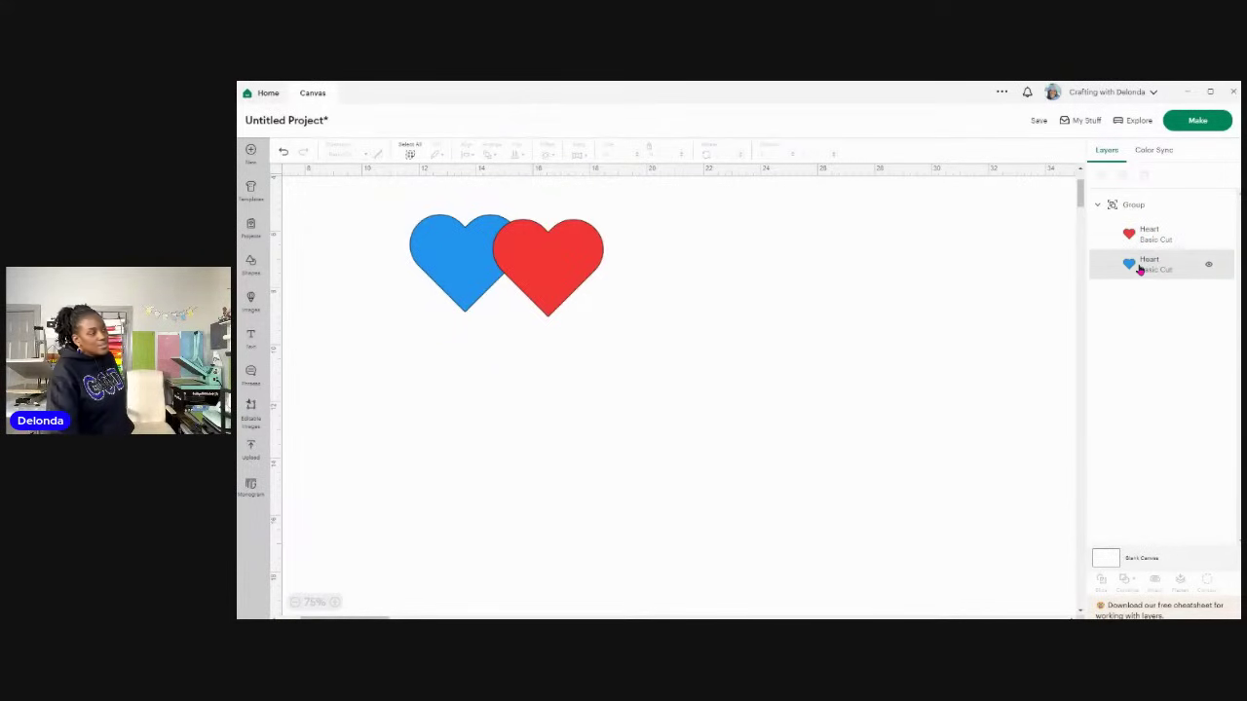
pyautogui.click(481, 282)
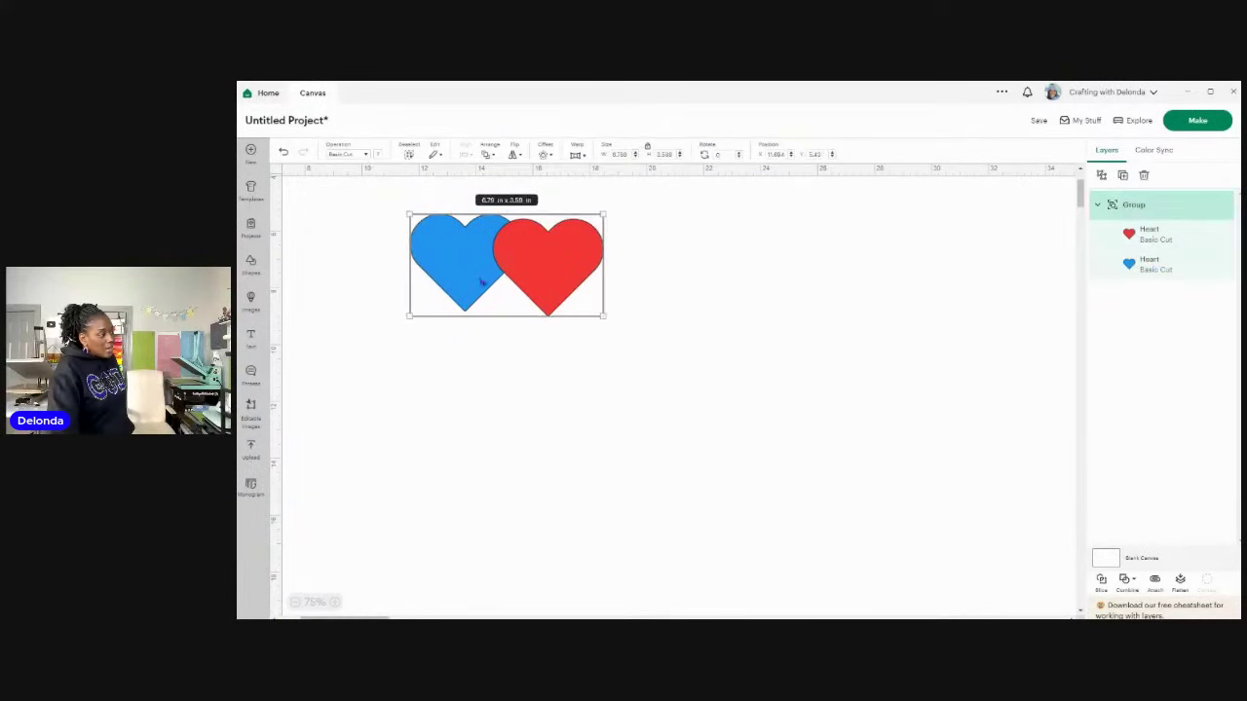
pyautogui.moveTo(529, 270); pyautogui.dragTo(480, 276)
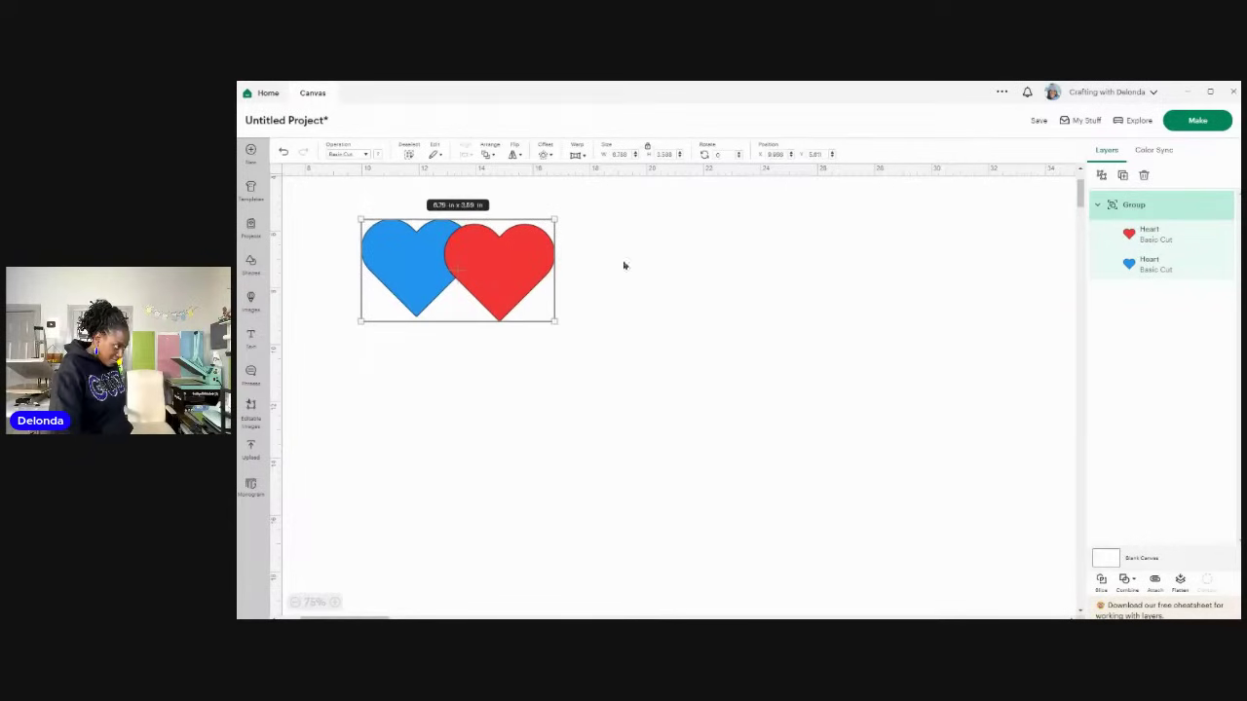
pyautogui.click(1101, 177)
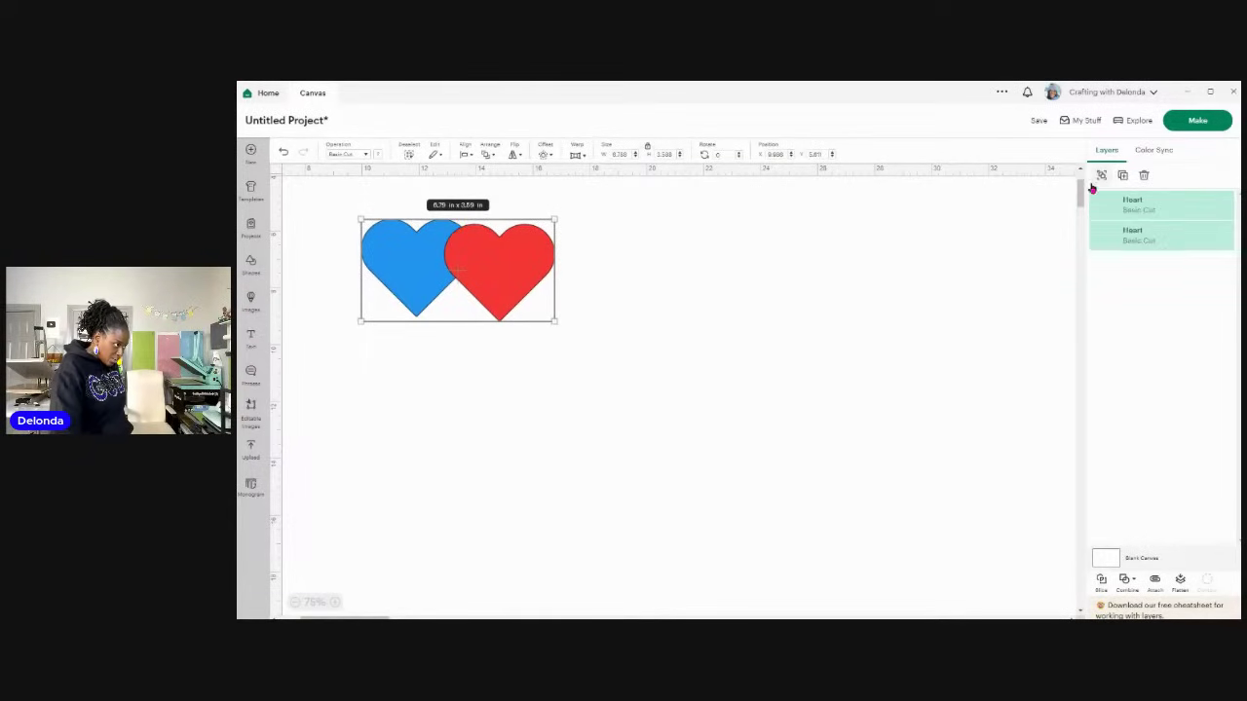
# Step: Shift the red heart slightly left on its own so it overlaps the blue heart a little more
pyautogui.click(903, 292)
pyautogui.click(514, 269)
pyautogui.moveTo(515, 269); pyautogui.dragTo(482, 259)
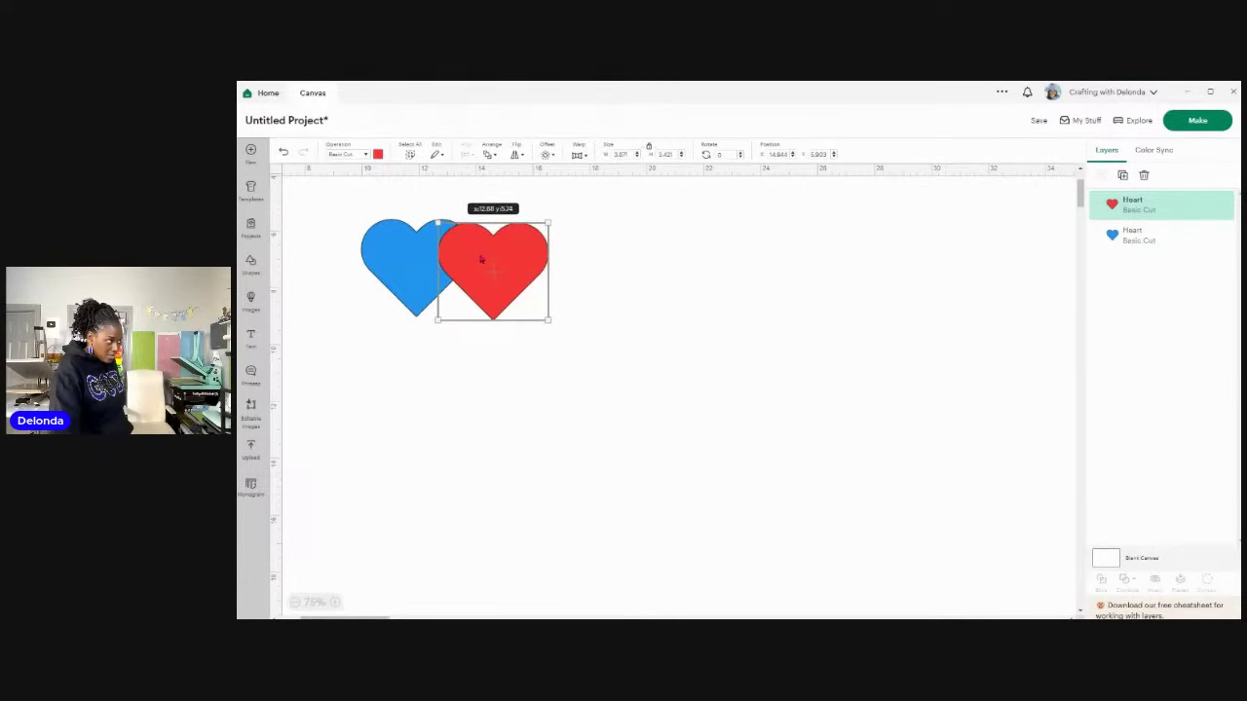
pyautogui.click(628, 292)
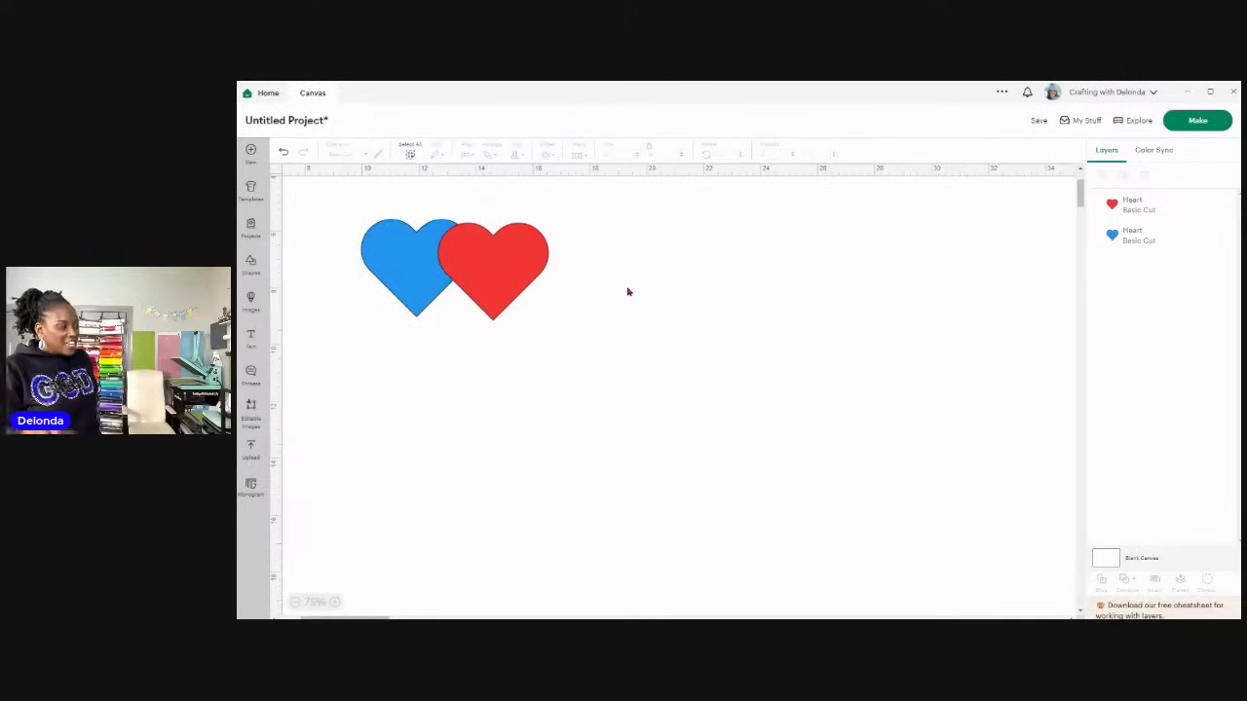
# Step: Select the overlapping blue and red hearts and attach them
pyautogui.moveTo(337, 203); pyautogui.dragTo(569, 327)
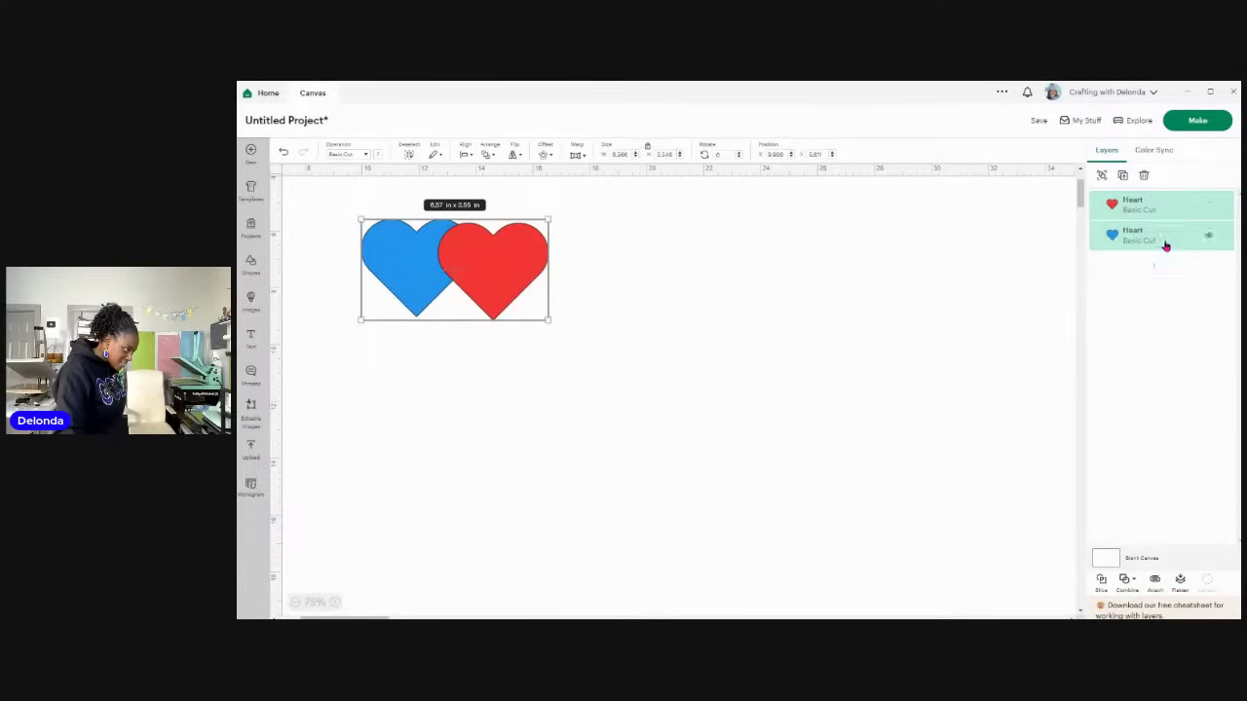
pyautogui.click(1156, 584)
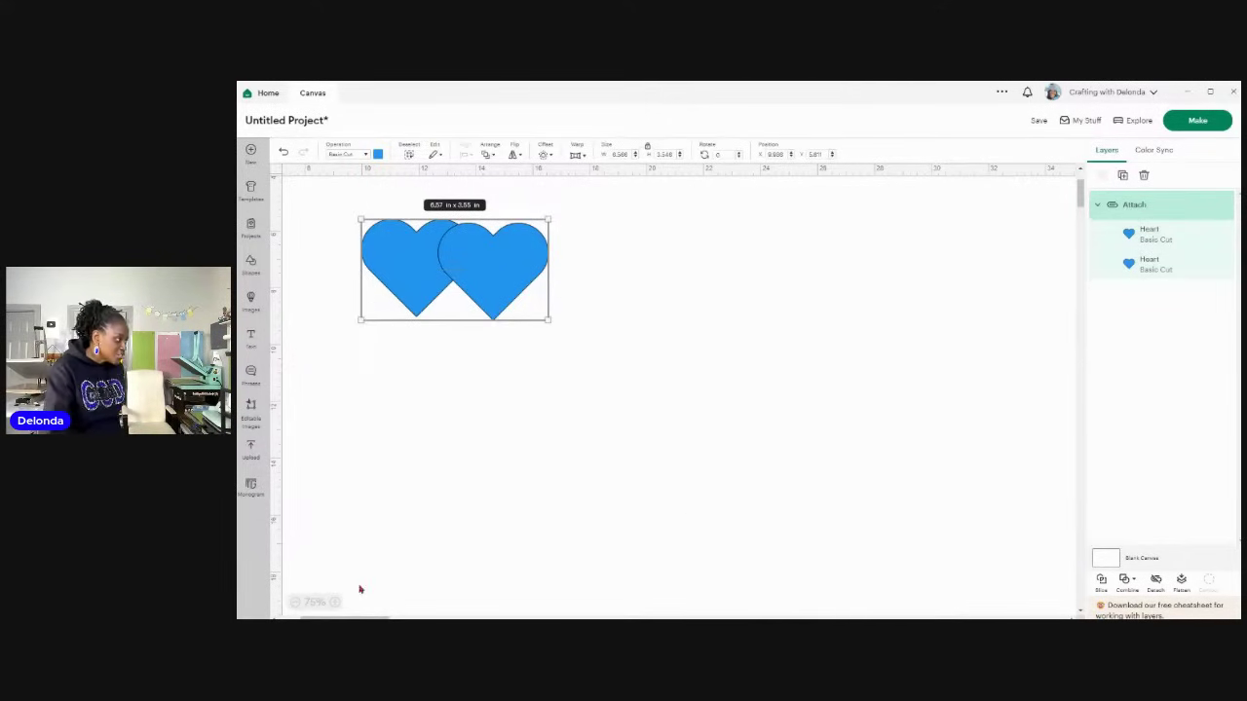
pyautogui.click(339, 602)
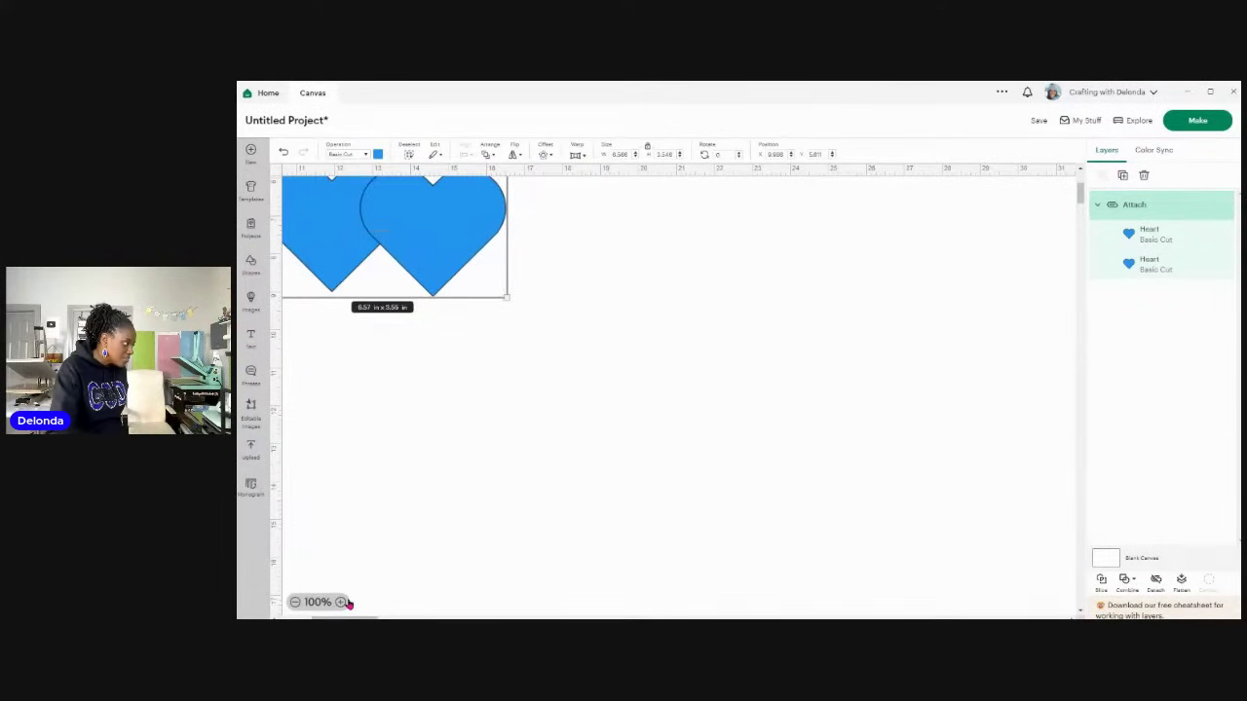
# Step: Examine the two attached blue hearts and their overlapping outlines up close at 200% zoom
pyautogui.hscroll(-4, 834, 473)
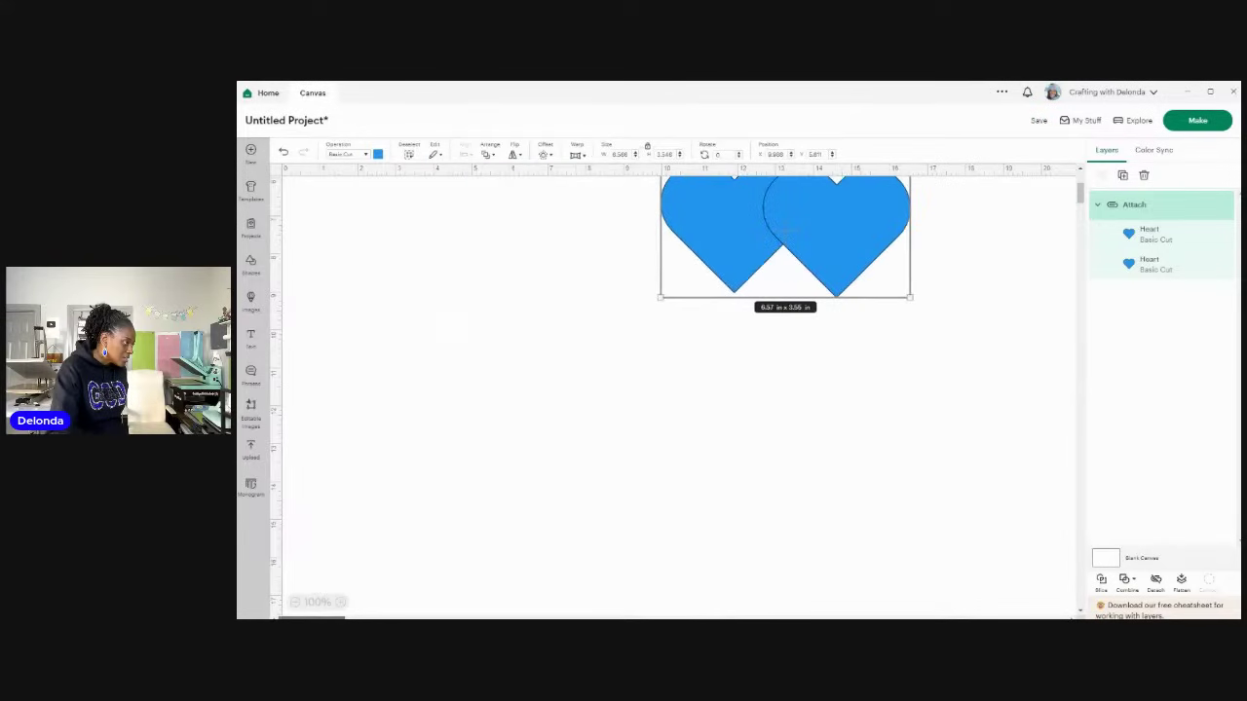
pyautogui.scroll(2, 834, 474)
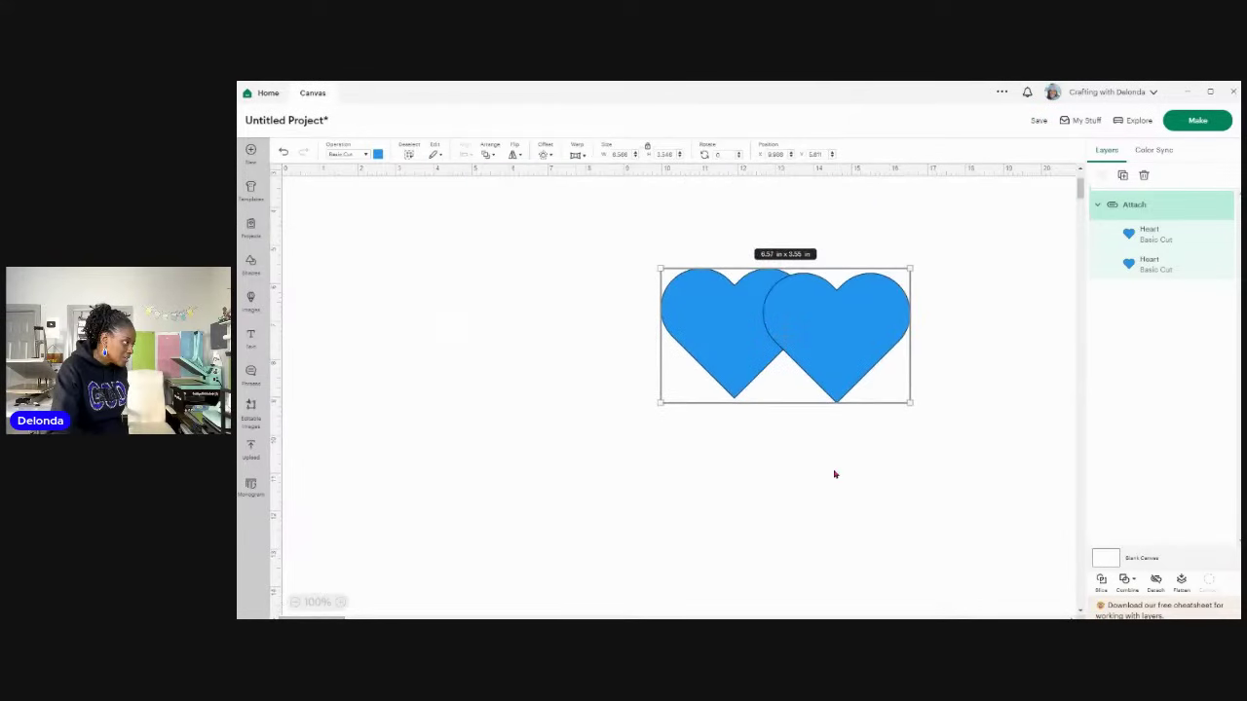
pyautogui.click(339, 602)
pyautogui.click(339, 602)
pyautogui.click(339, 602)
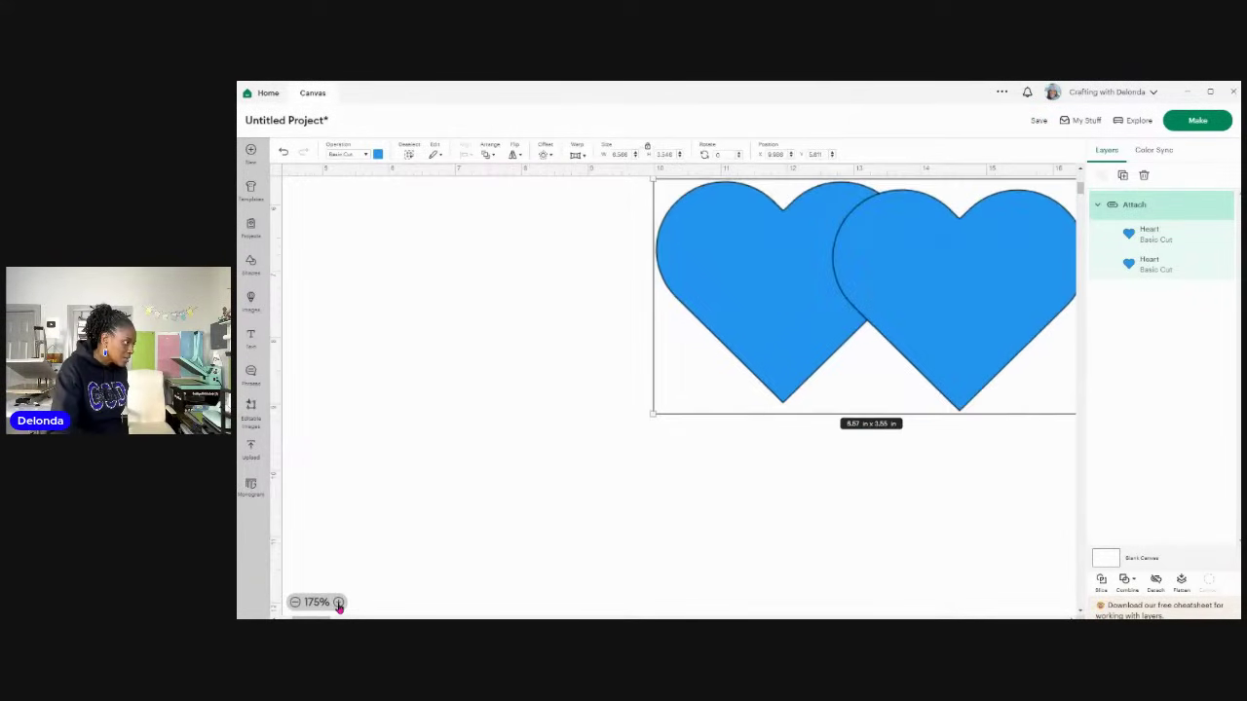
pyautogui.click(339, 602)
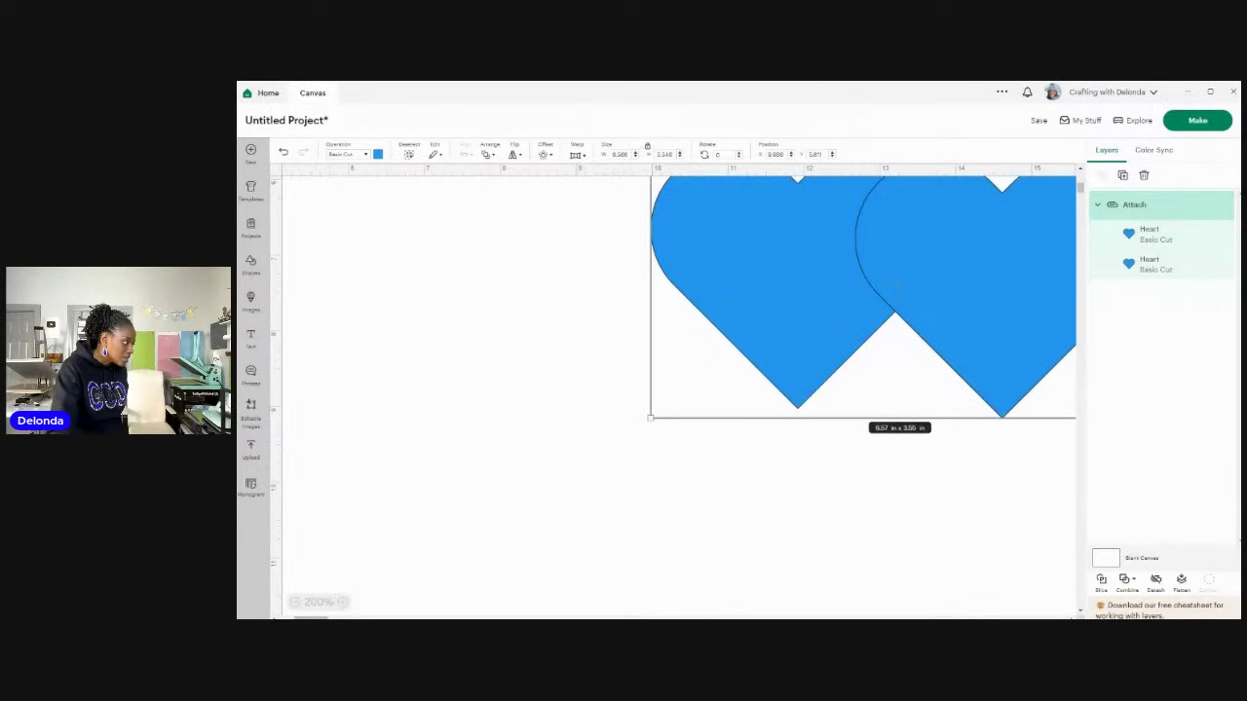
pyautogui.click(871, 523)
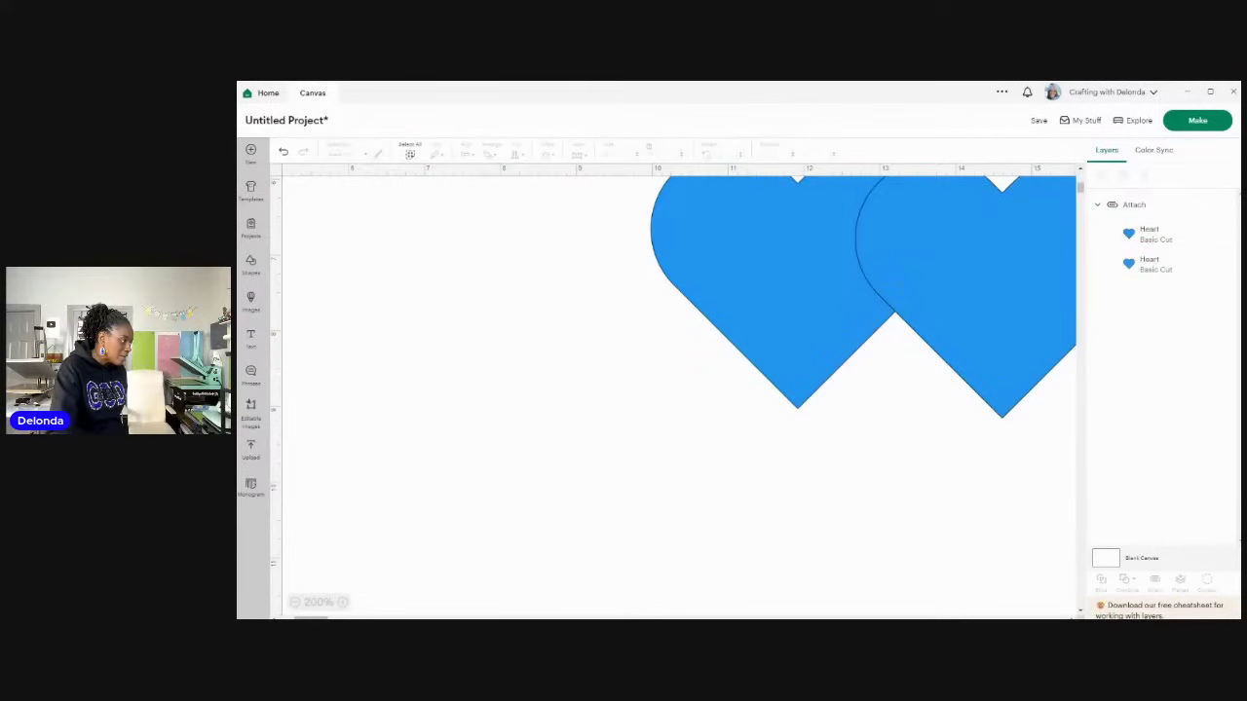
pyautogui.moveTo(311, 618)
pyautogui.mouseDown()
pyautogui.moveTo(340, 617)
pyautogui.moveTo(328, 618)
pyautogui.mouseUp()
pyautogui.scroll(2, 779, 493)
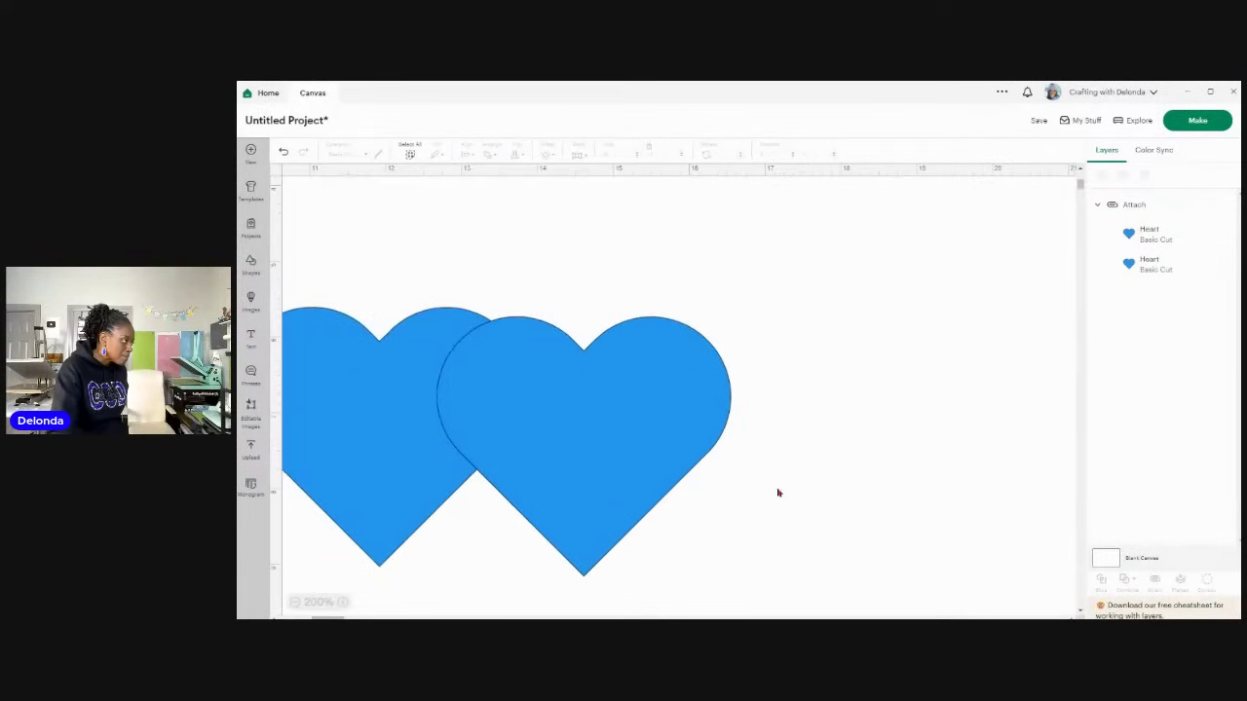
pyautogui.moveTo(328, 618); pyautogui.dragTo(320, 618)
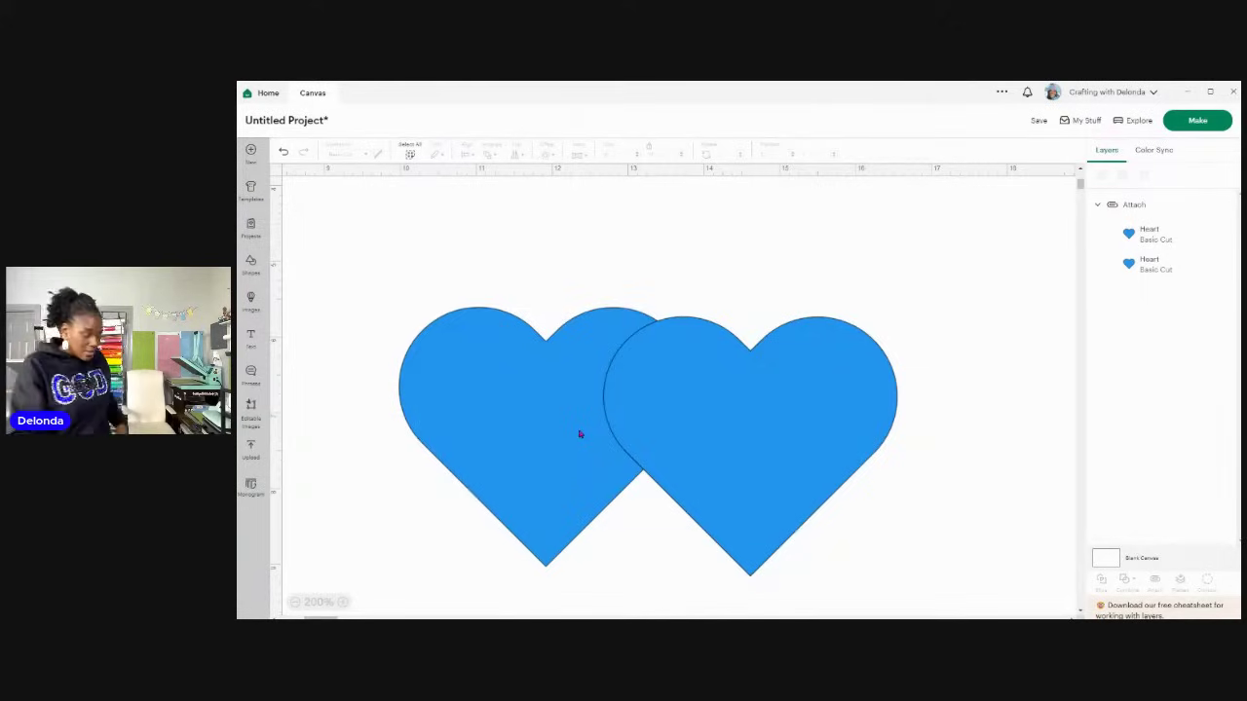
# Step: Try to set up the attached hearts for cutting on the Explore with Premium Vinyl – Shimmer, and cancel back to the canvas
pyautogui.click(1198, 121)
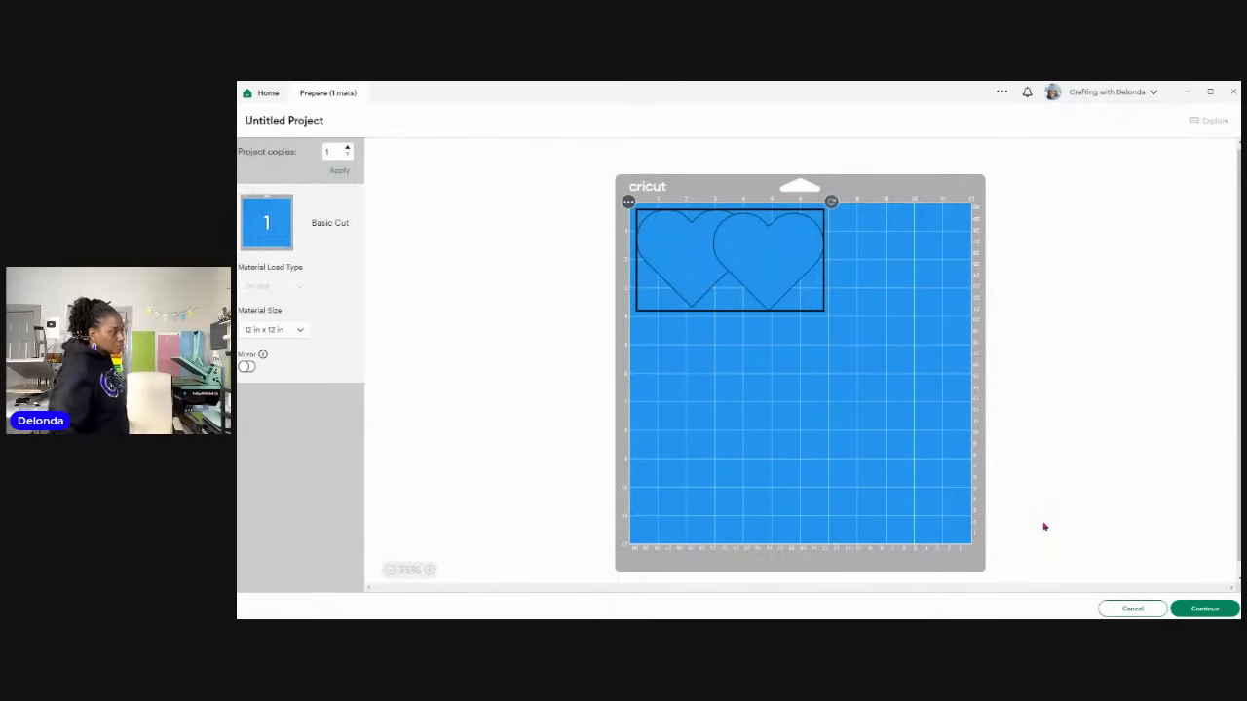
pyautogui.click(1208, 609)
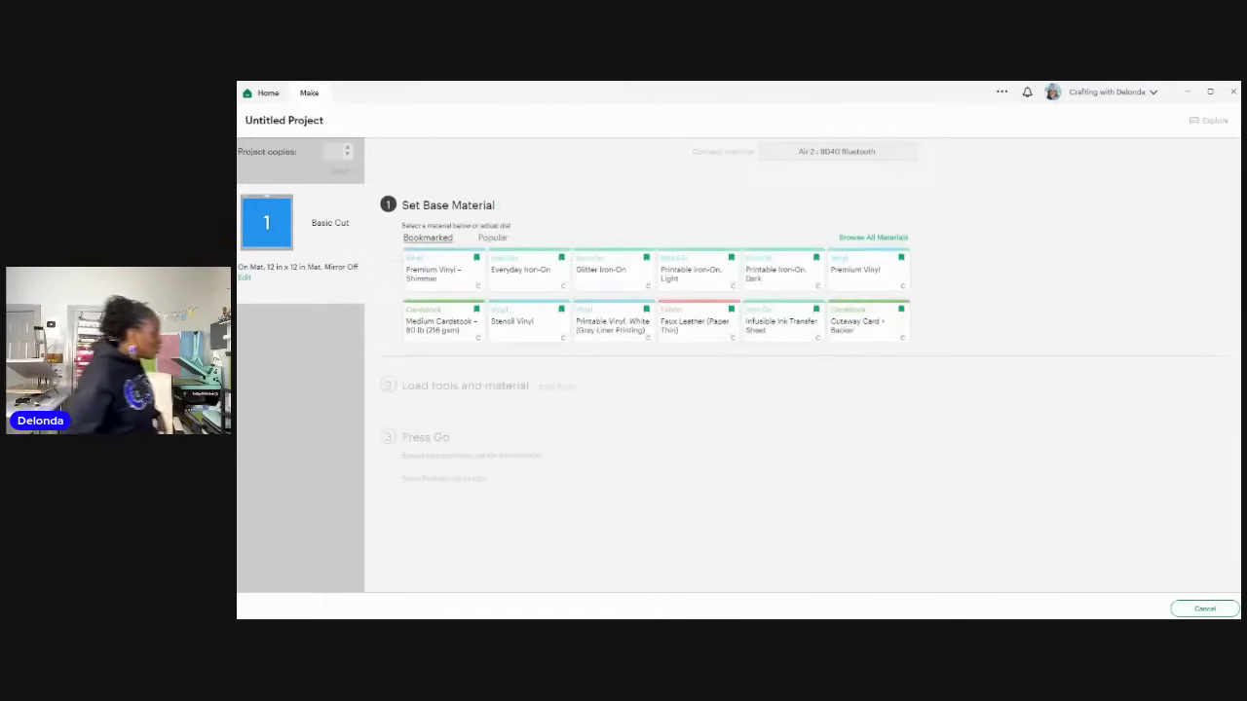
pyautogui.click(426, 279)
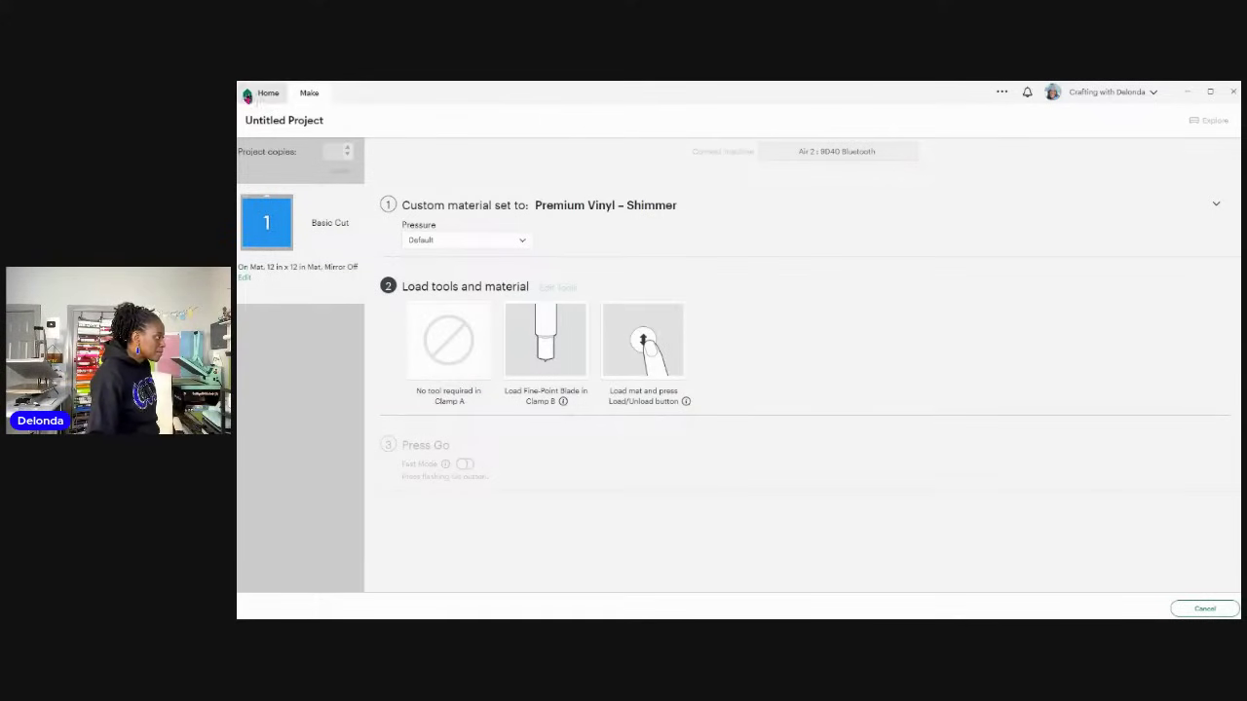
pyautogui.click(1195, 611)
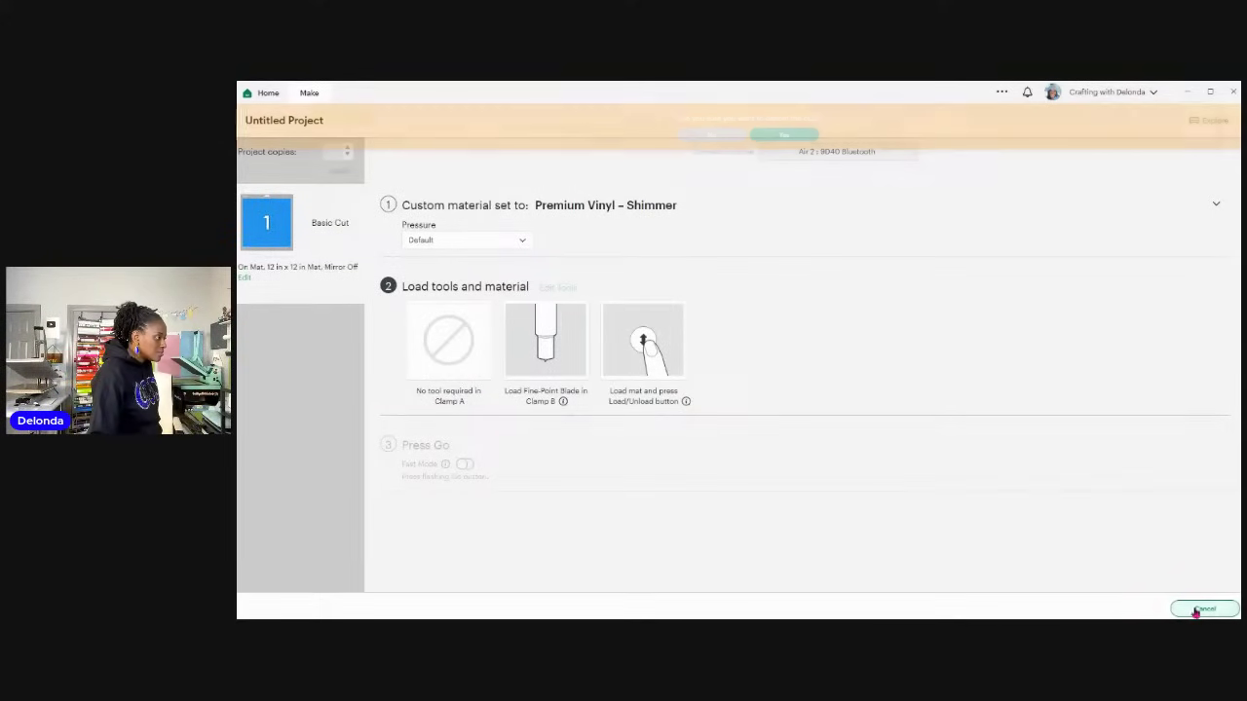
pyautogui.click(786, 132)
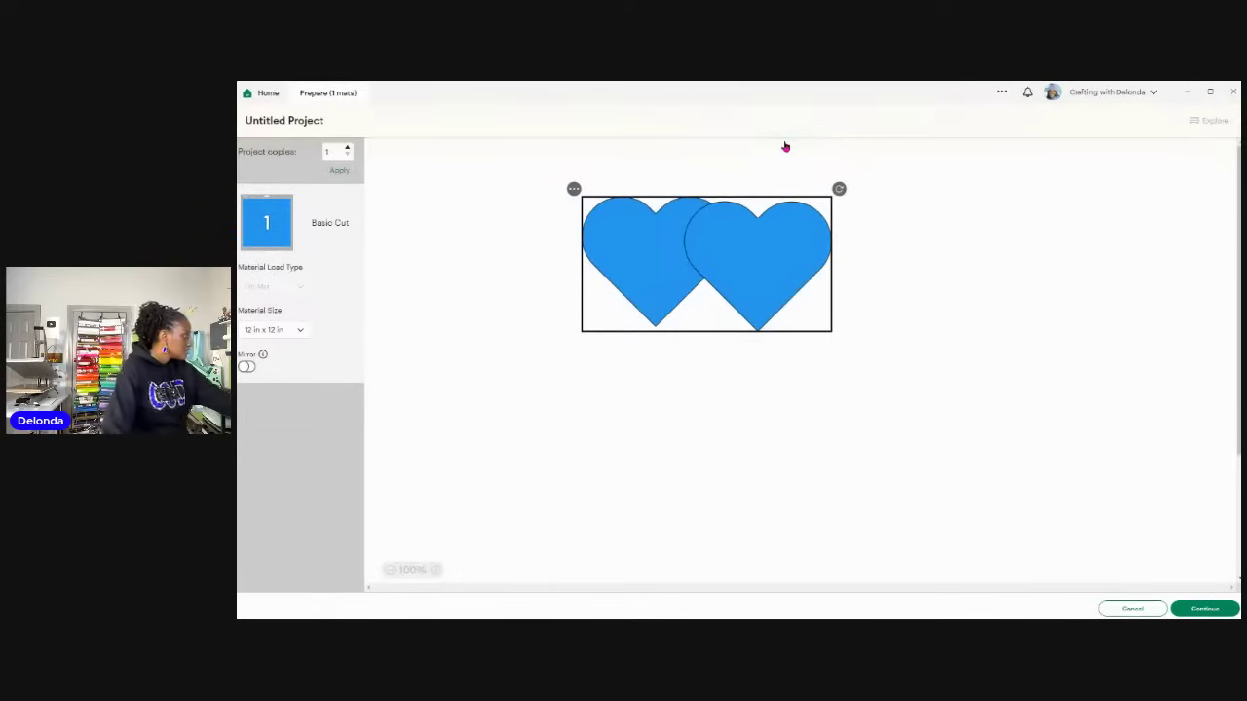
pyautogui.click(1123, 609)
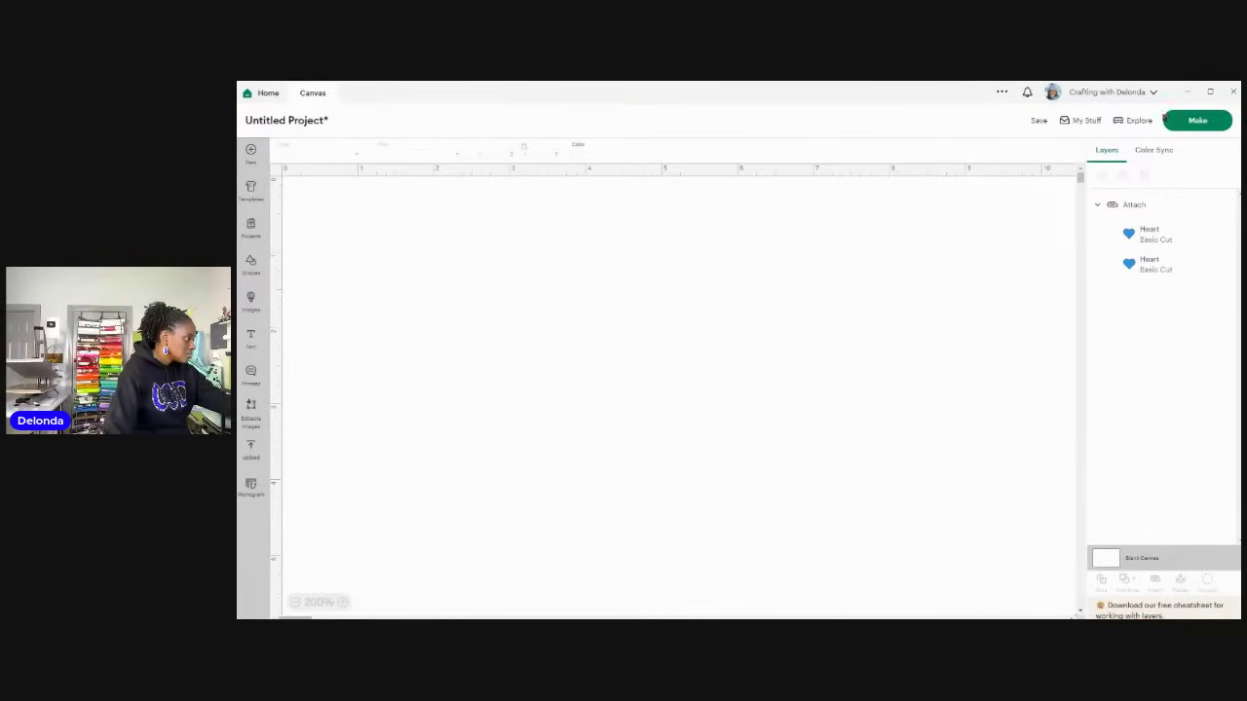
# Step: Switch the project's machine to Cricut Maker, and run the attached hearts through the cutting setup with Premium Vinyl
pyautogui.click(1139, 120)
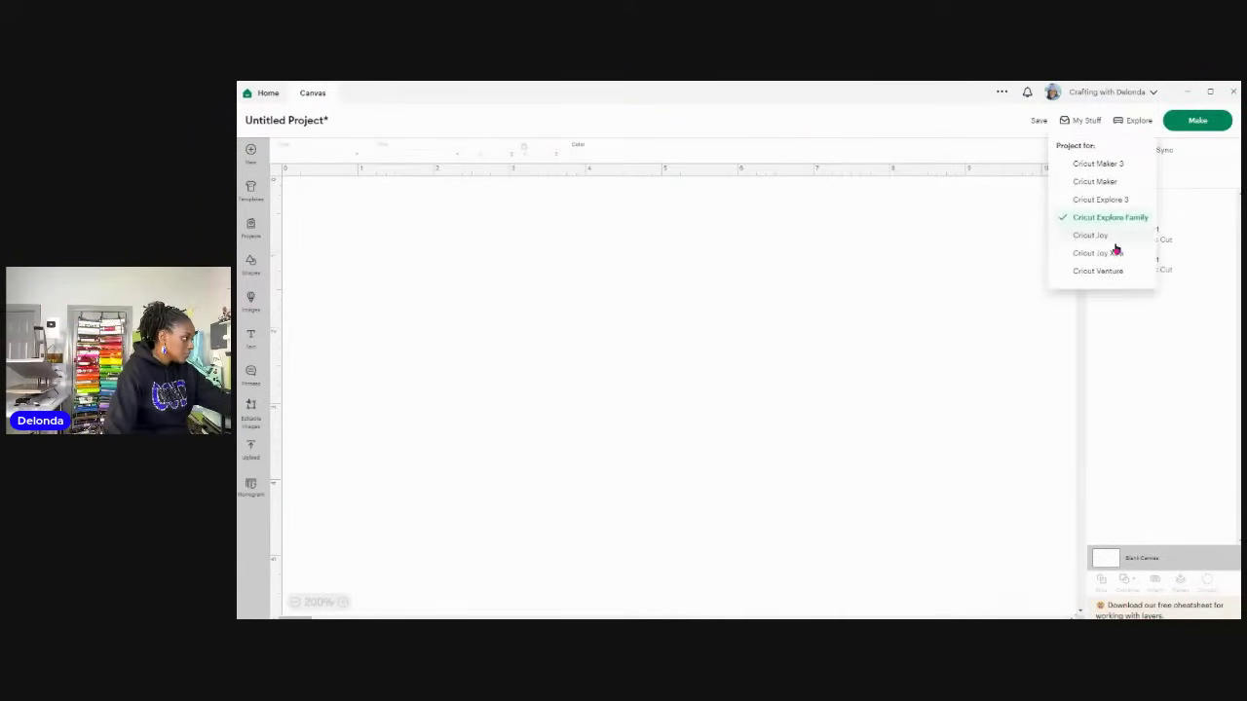
pyautogui.click(1101, 181)
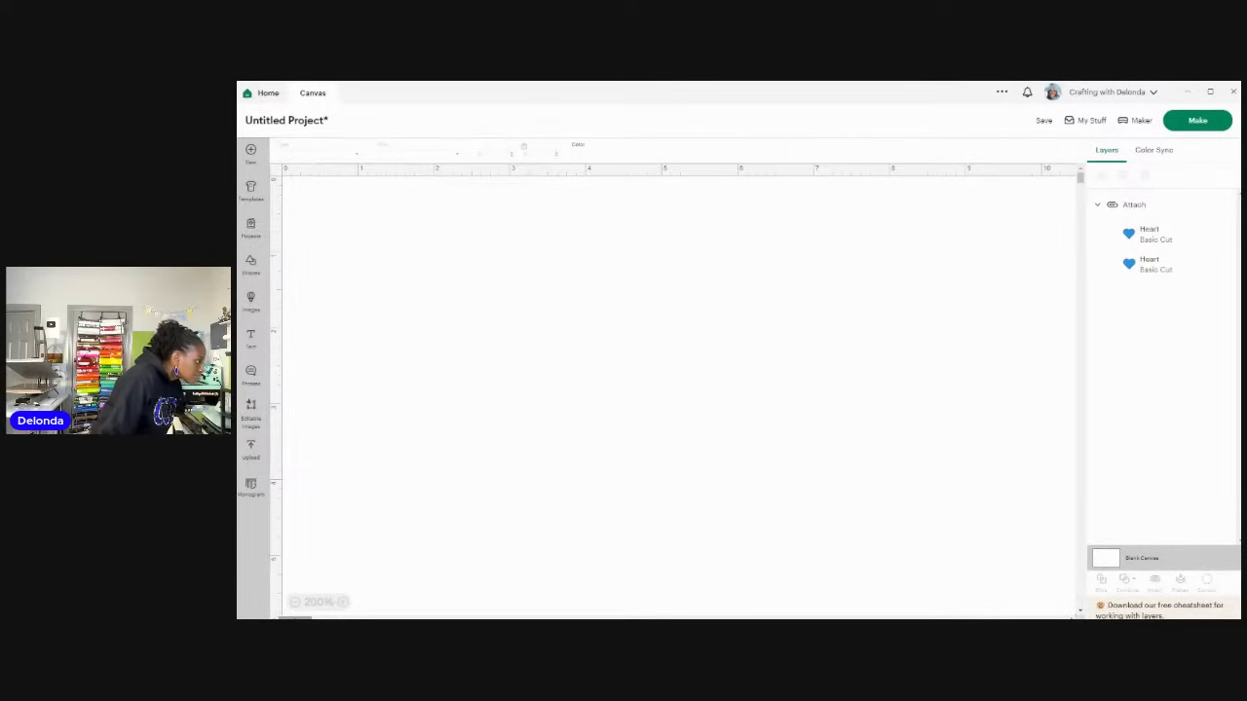
pyautogui.click(1204, 121)
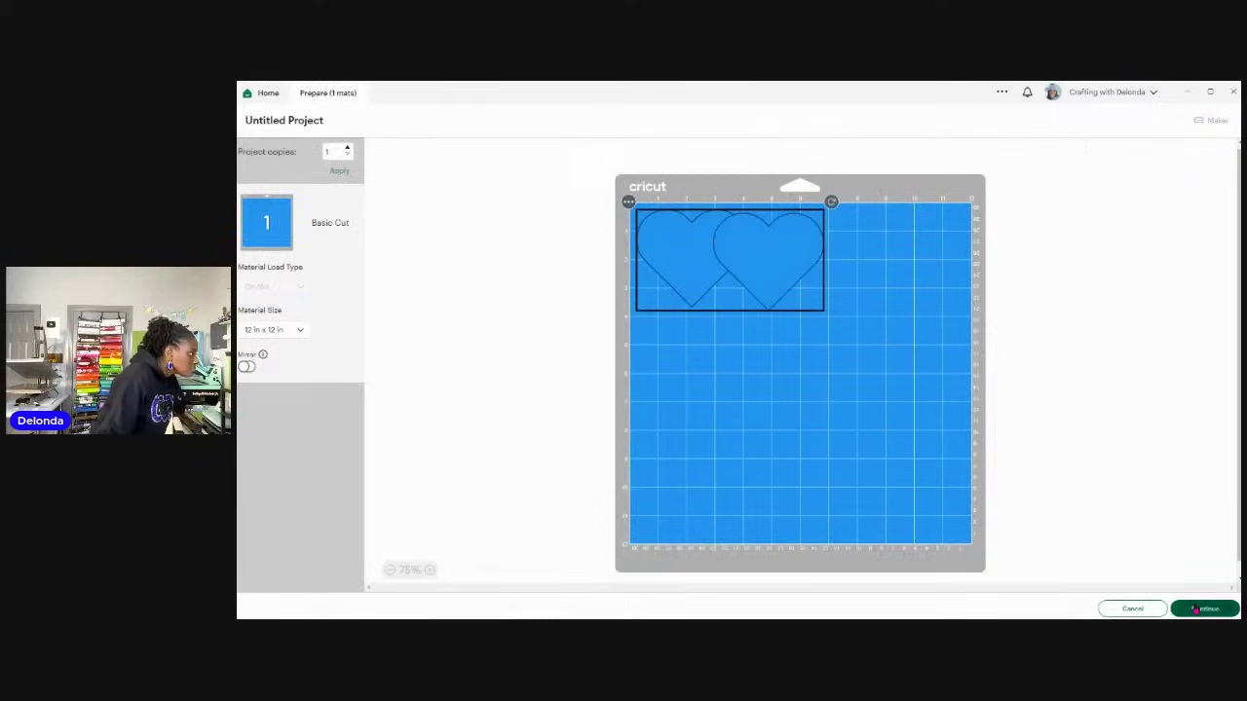
pyautogui.click(1194, 609)
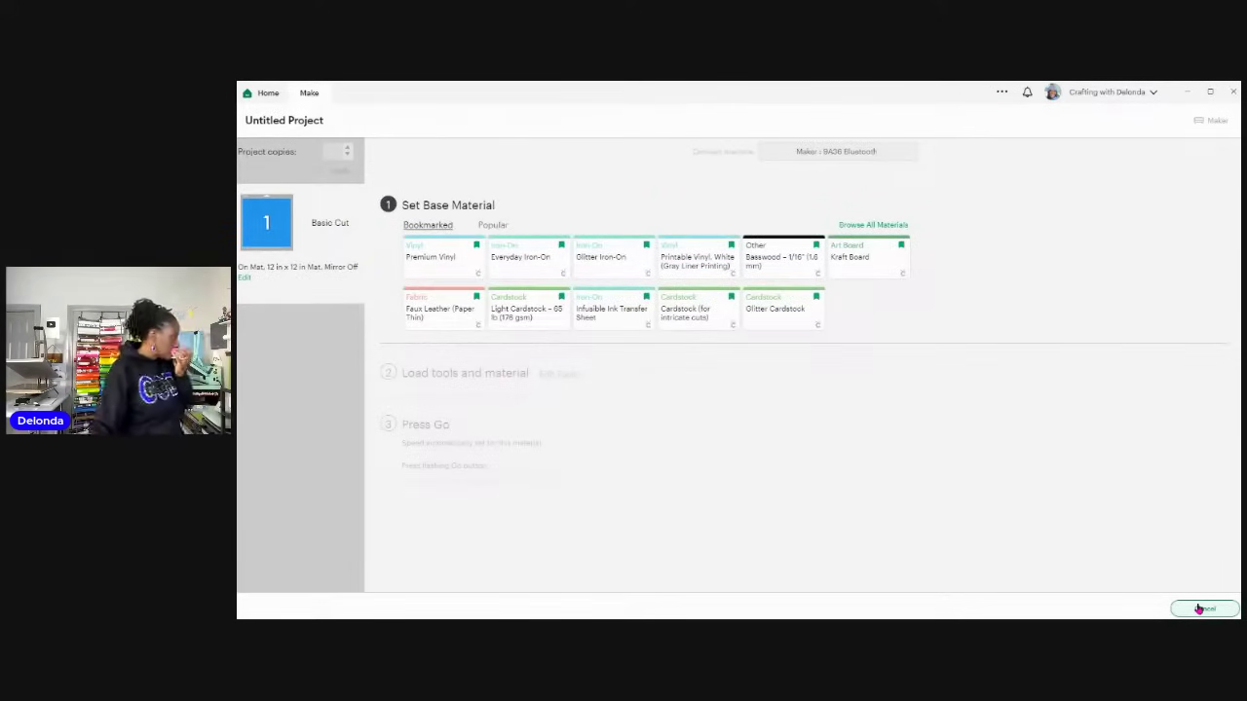
pyautogui.click(445, 257)
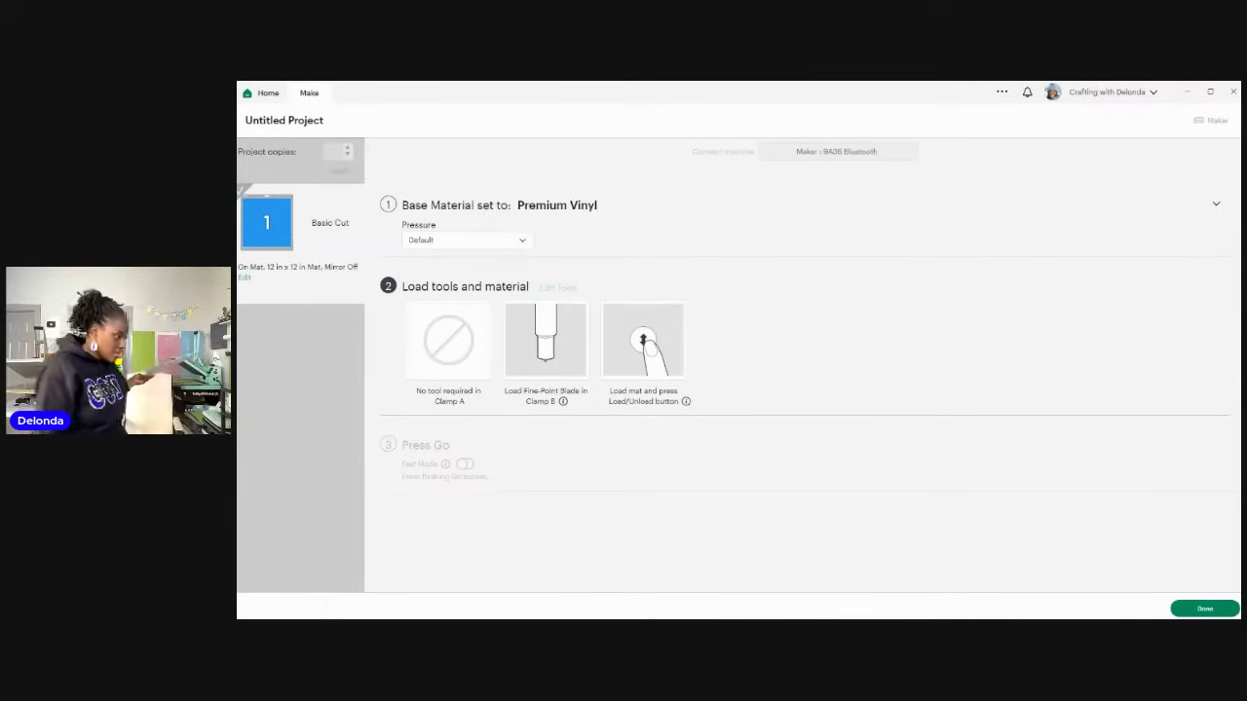
pyautogui.click(1196, 607)
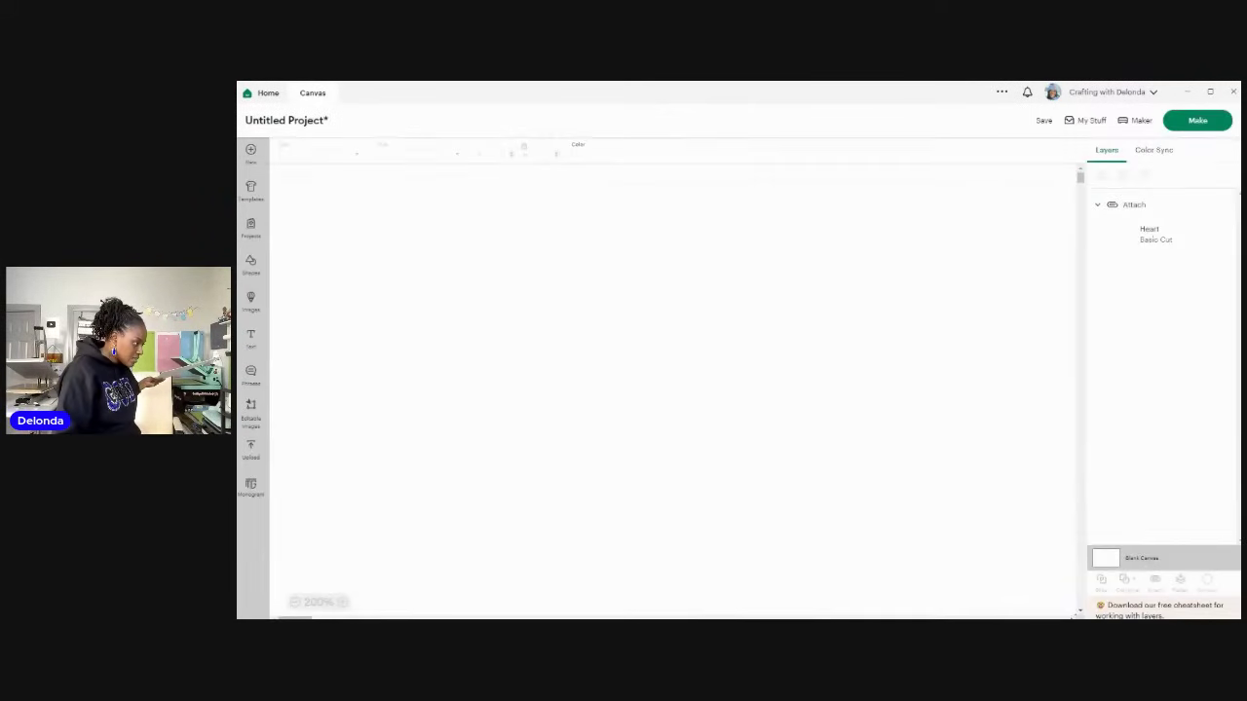
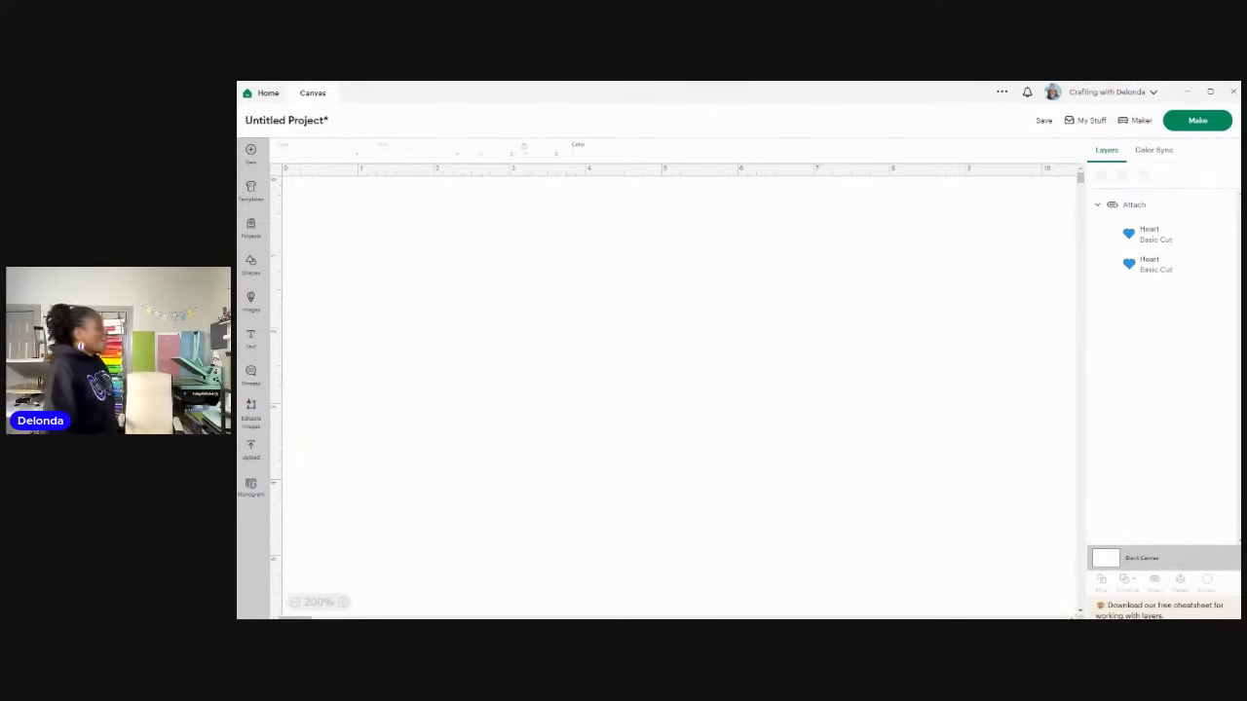
# Step: Move the attached blue hearts to the upper-left corner of the canvas, near the ruler origin
pyautogui.click(295, 602)
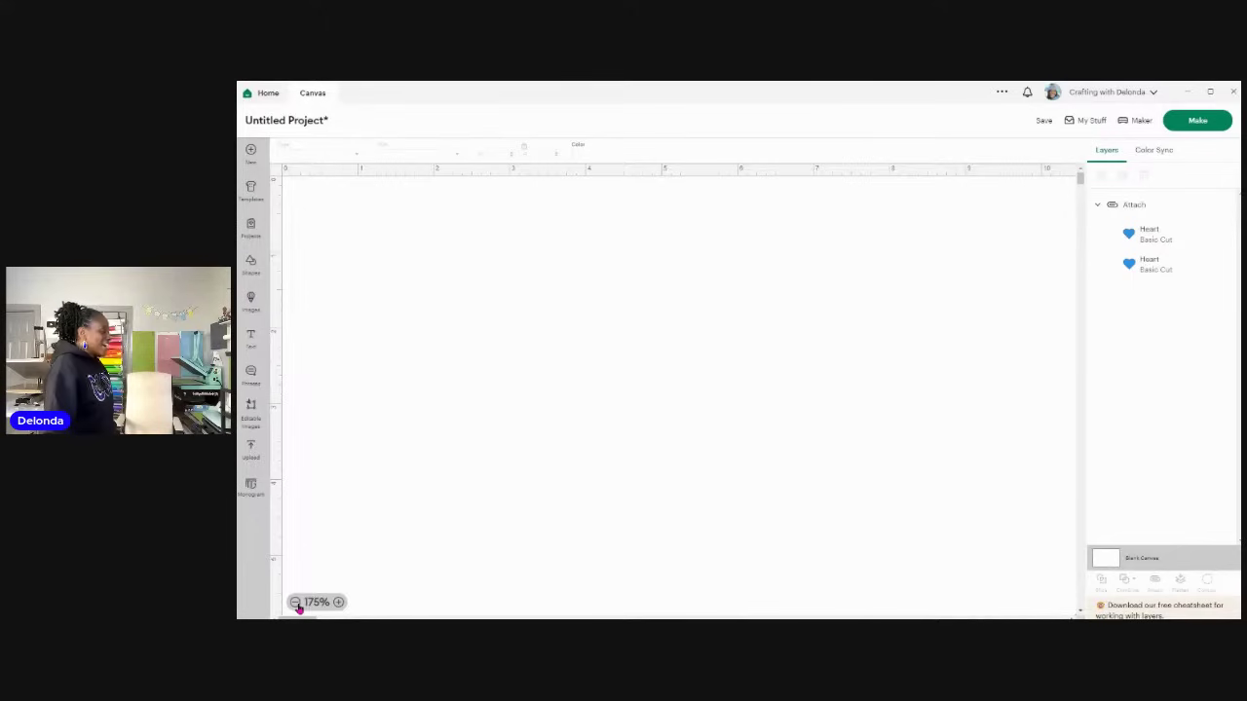
pyautogui.click(295, 602)
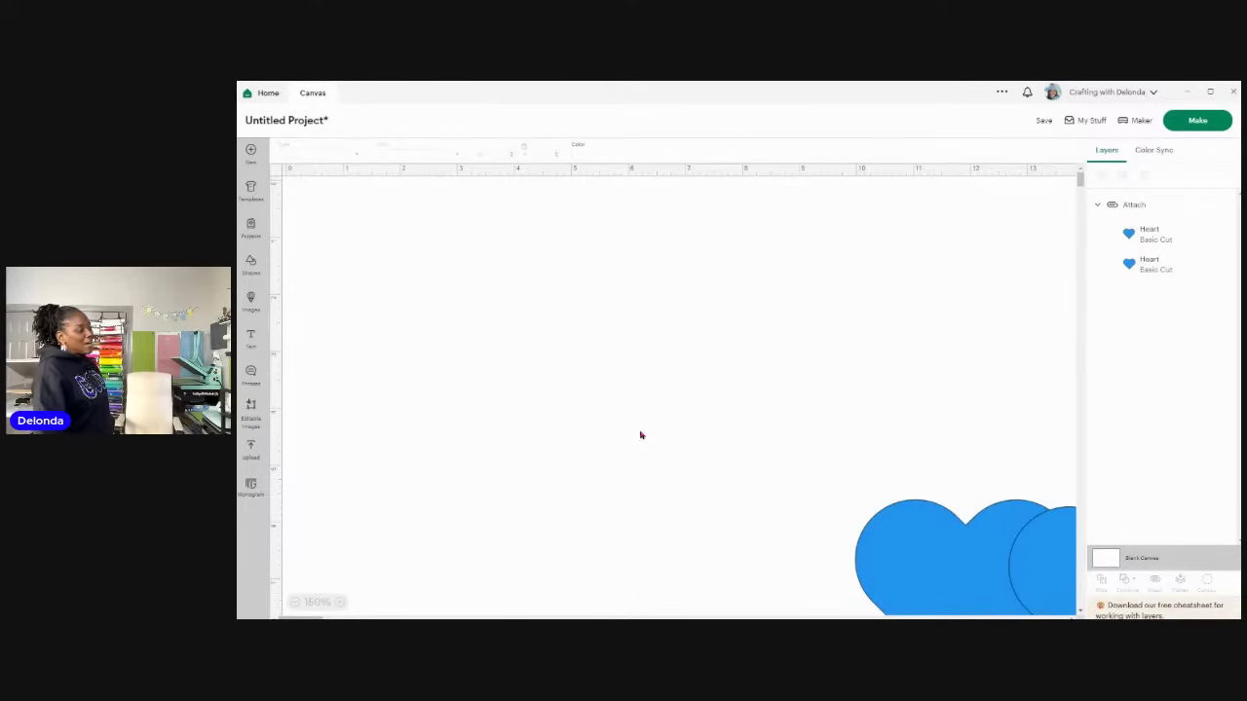
pyautogui.moveTo(713, 411); pyautogui.dragTo(476, 280)
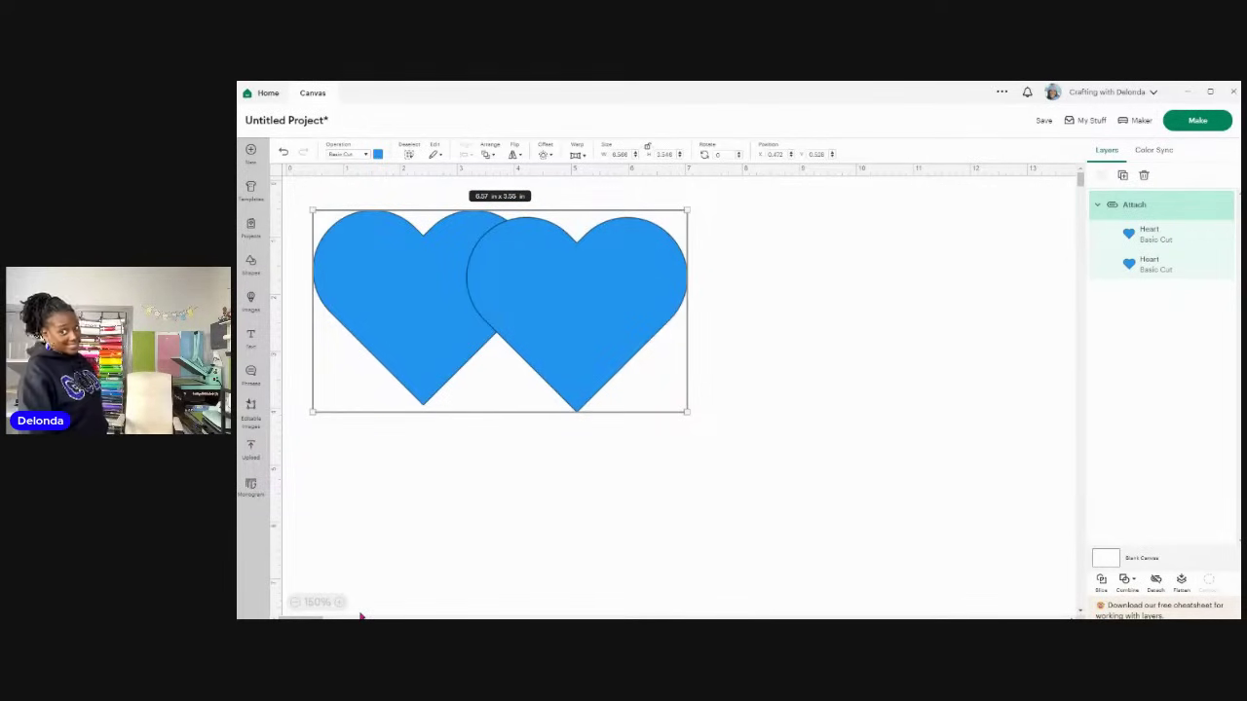
pyautogui.click(295, 603)
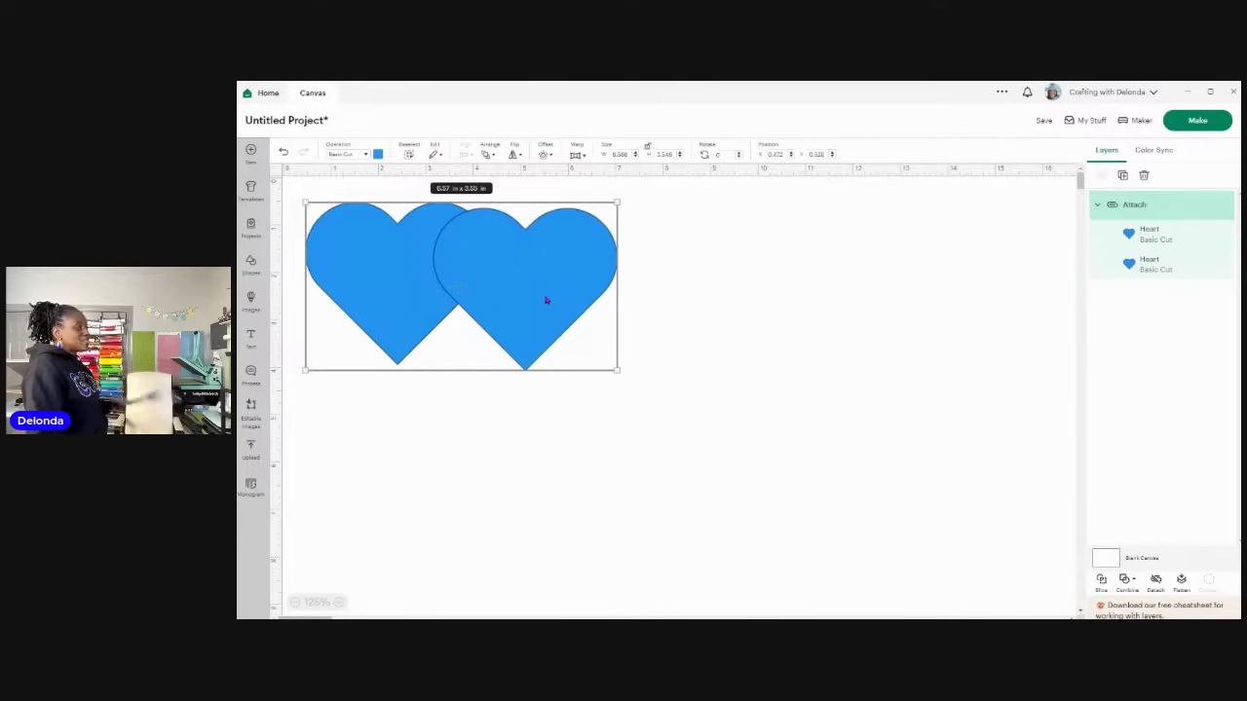
# Step: Duplicate the attached blue hearts and place the copy directly below the original pair
pyautogui.click(501, 282)
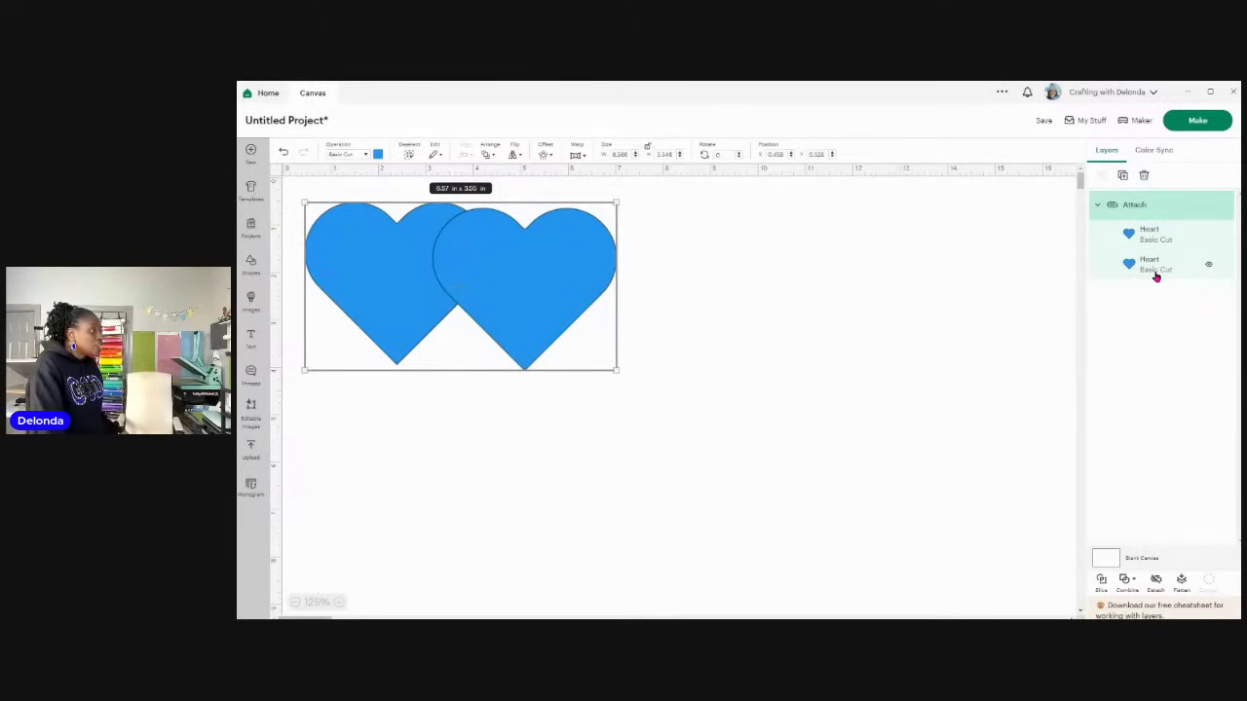
pyautogui.click(1123, 176)
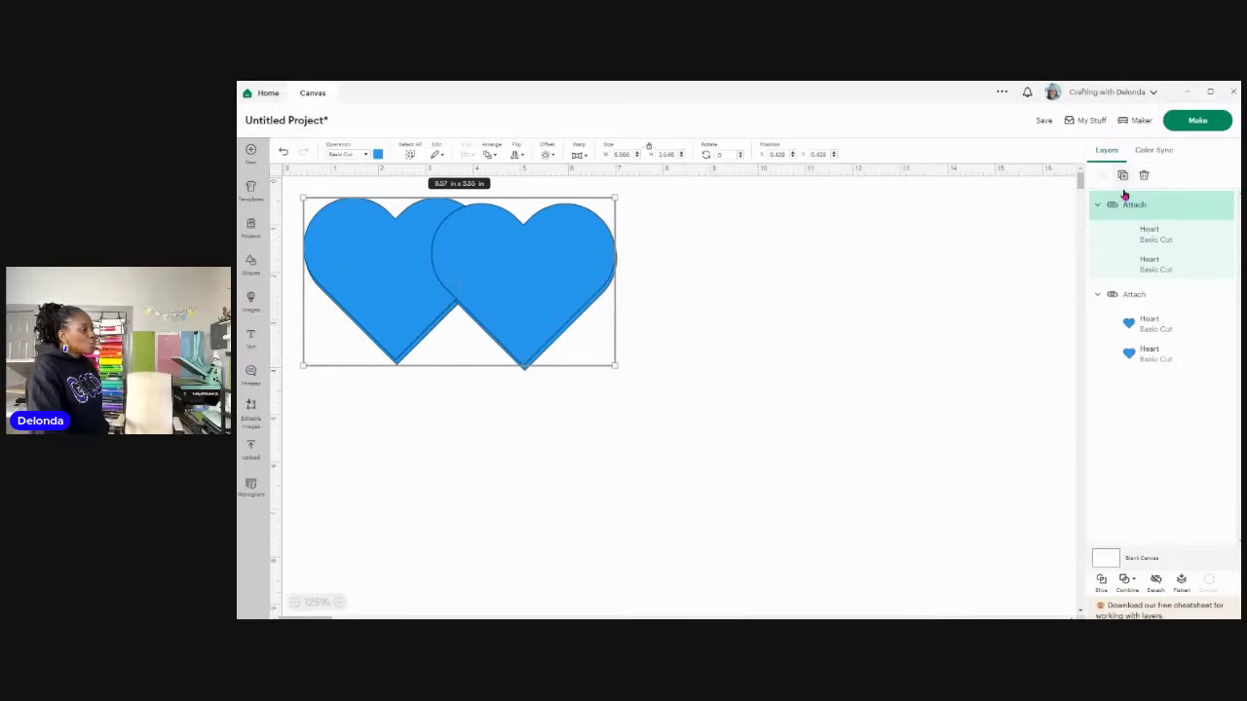
pyautogui.moveTo(471, 281); pyautogui.dragTo(464, 492)
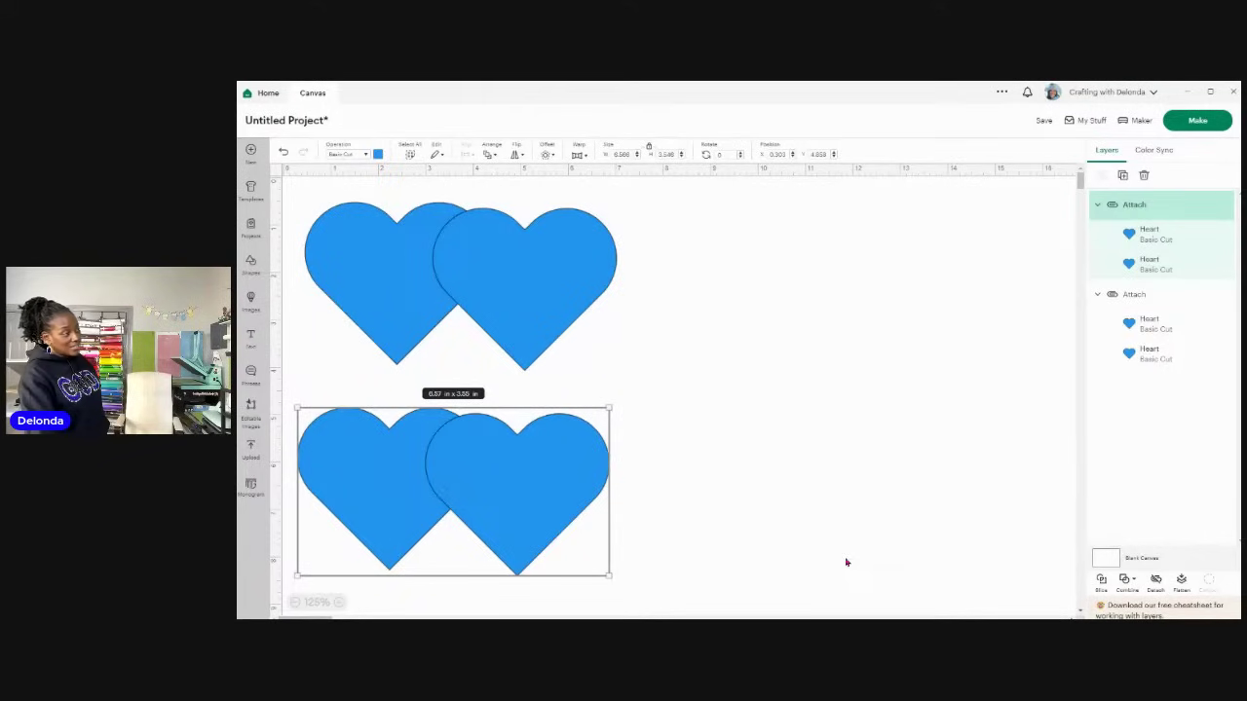
# Step: Change the color of the lower attached pair of hearts to red
pyautogui.click(537, 279)
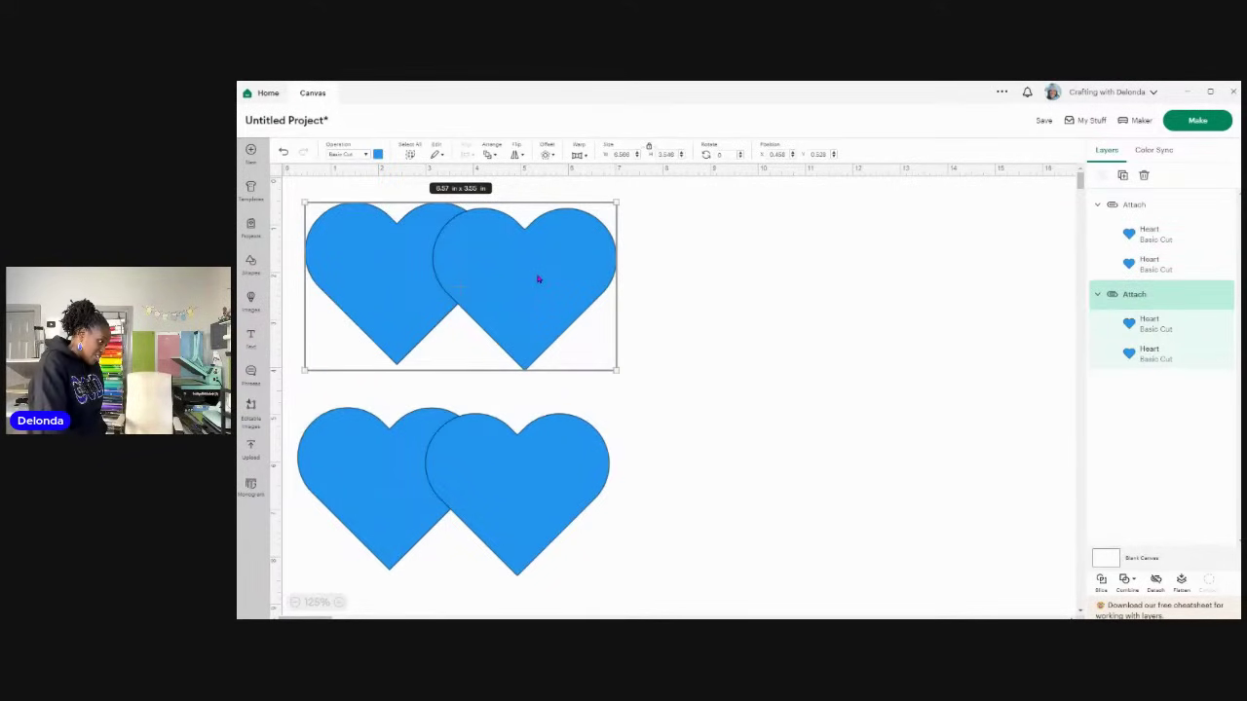
pyautogui.click(536, 460)
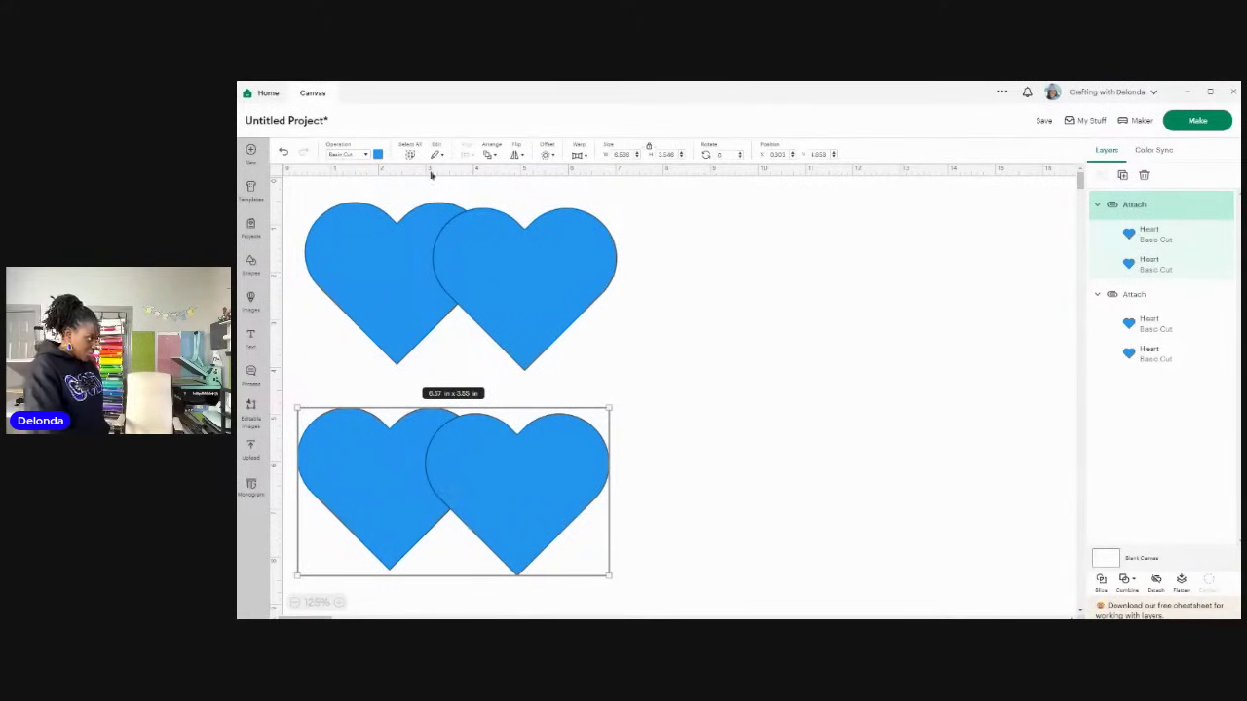
pyautogui.click(378, 154)
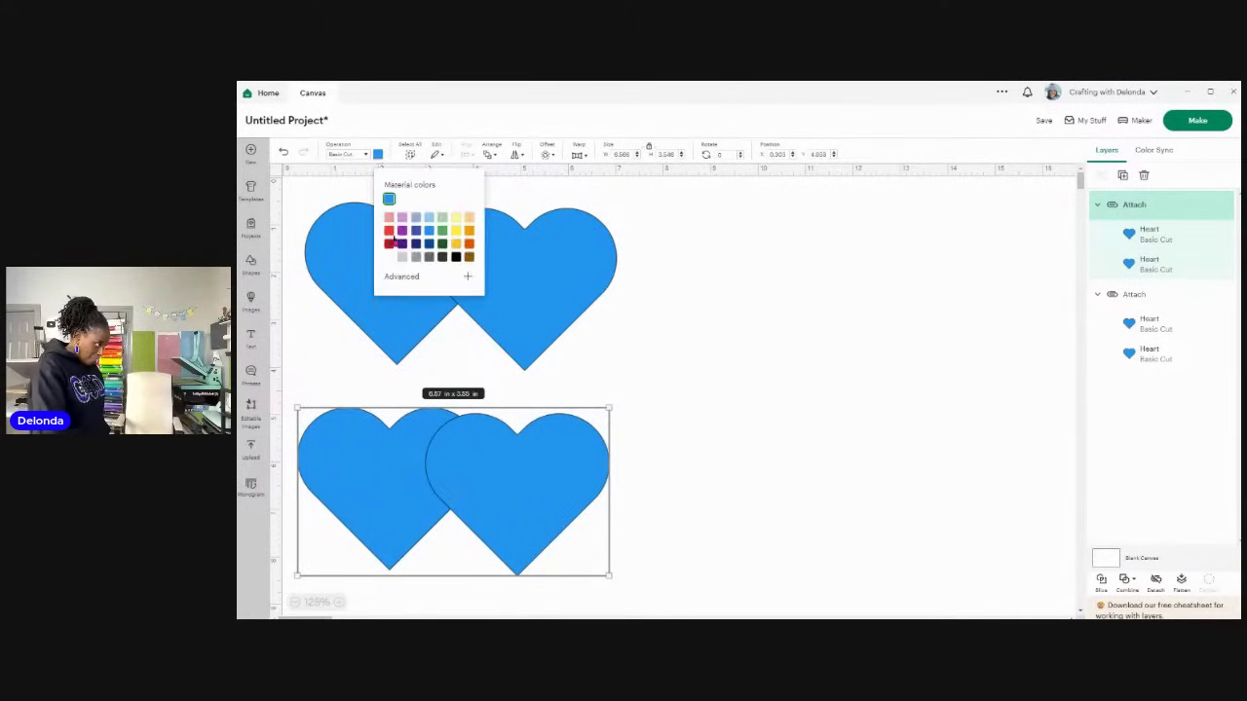
pyautogui.click(389, 231)
pyautogui.click(755, 378)
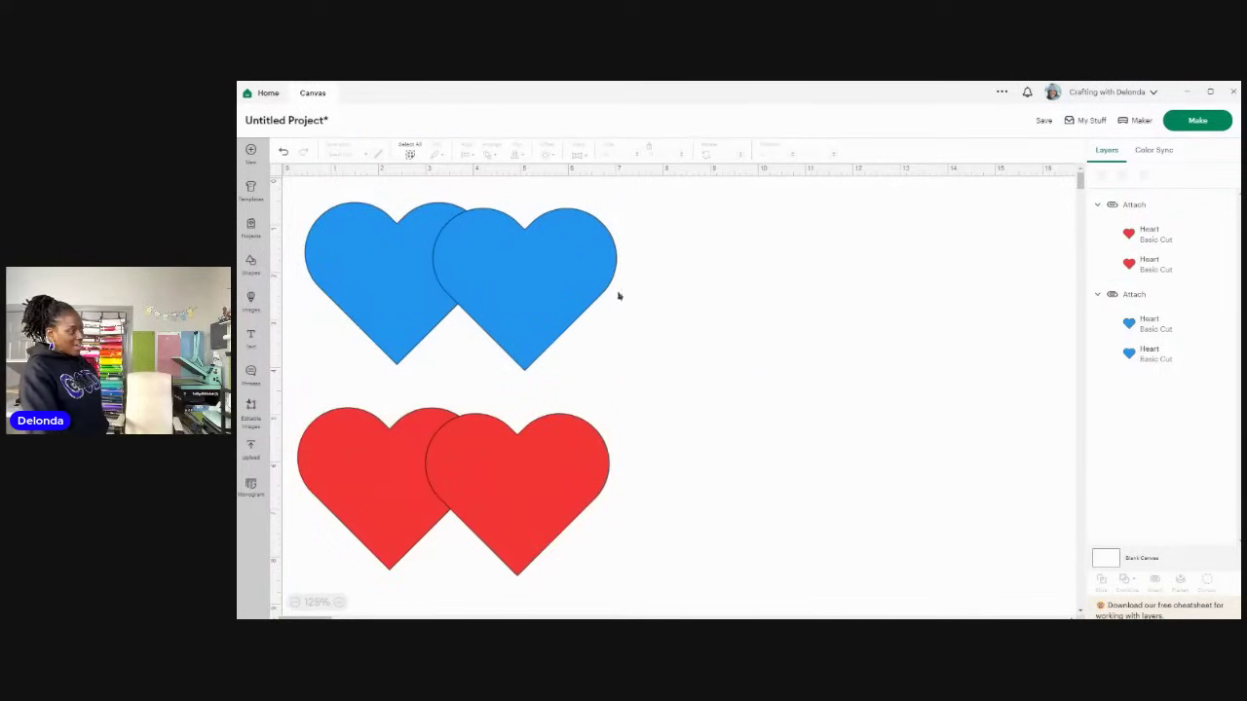
# Step: Detach the lower pair of red hearts, and select the attached blue pair above for comparison
pyautogui.click(556, 279)
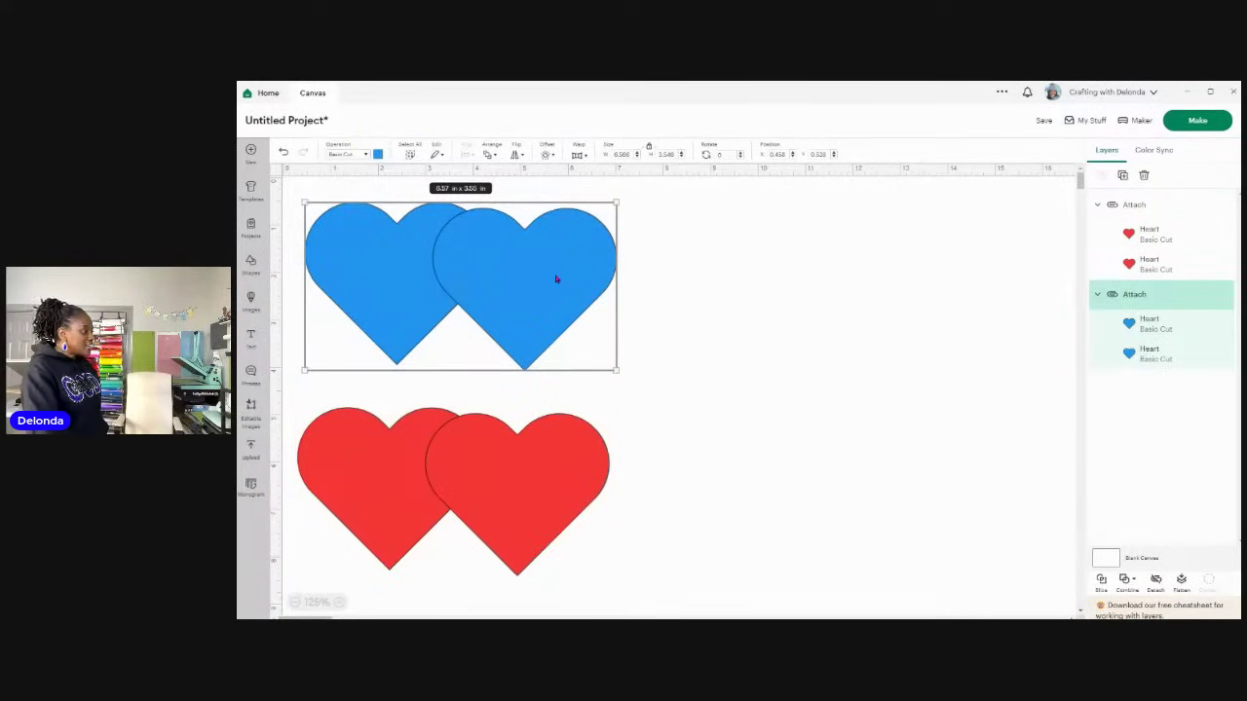
pyautogui.click(553, 448)
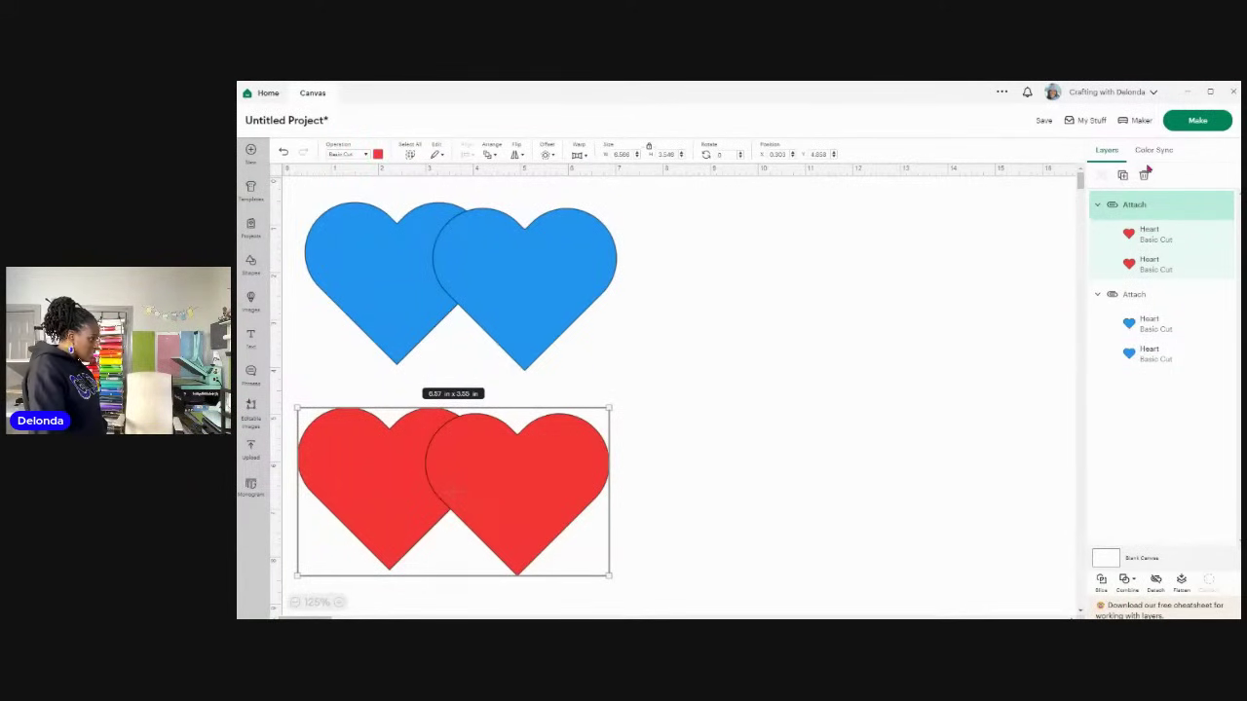
pyautogui.click(1155, 581)
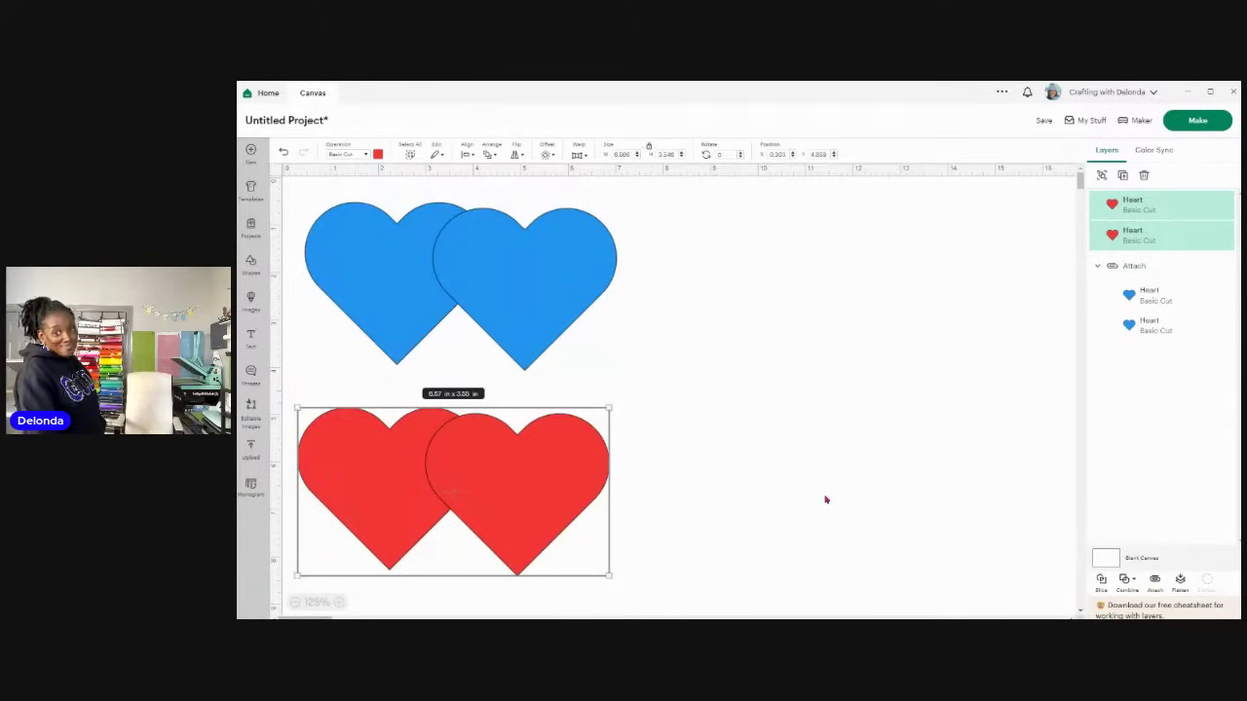
pyautogui.click(503, 278)
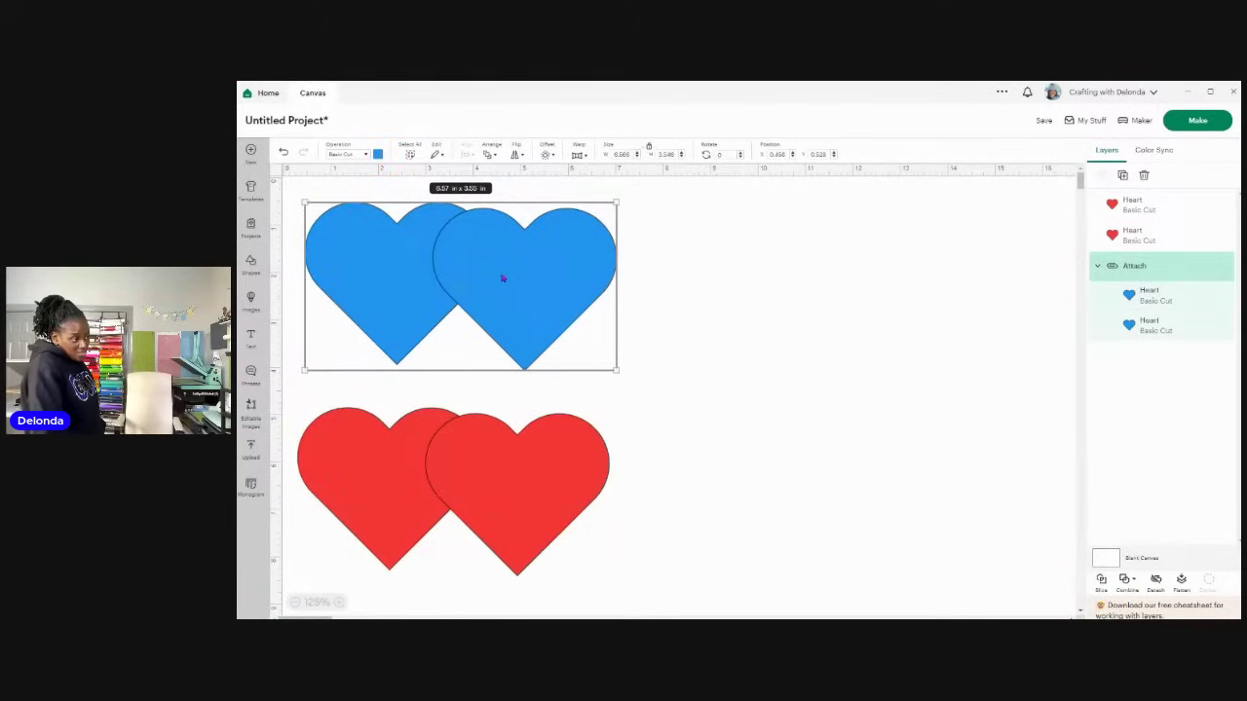
# Step: Shift the right-hand red heart slightly left so it overlaps the other red heart a little more
pyautogui.click(475, 461)
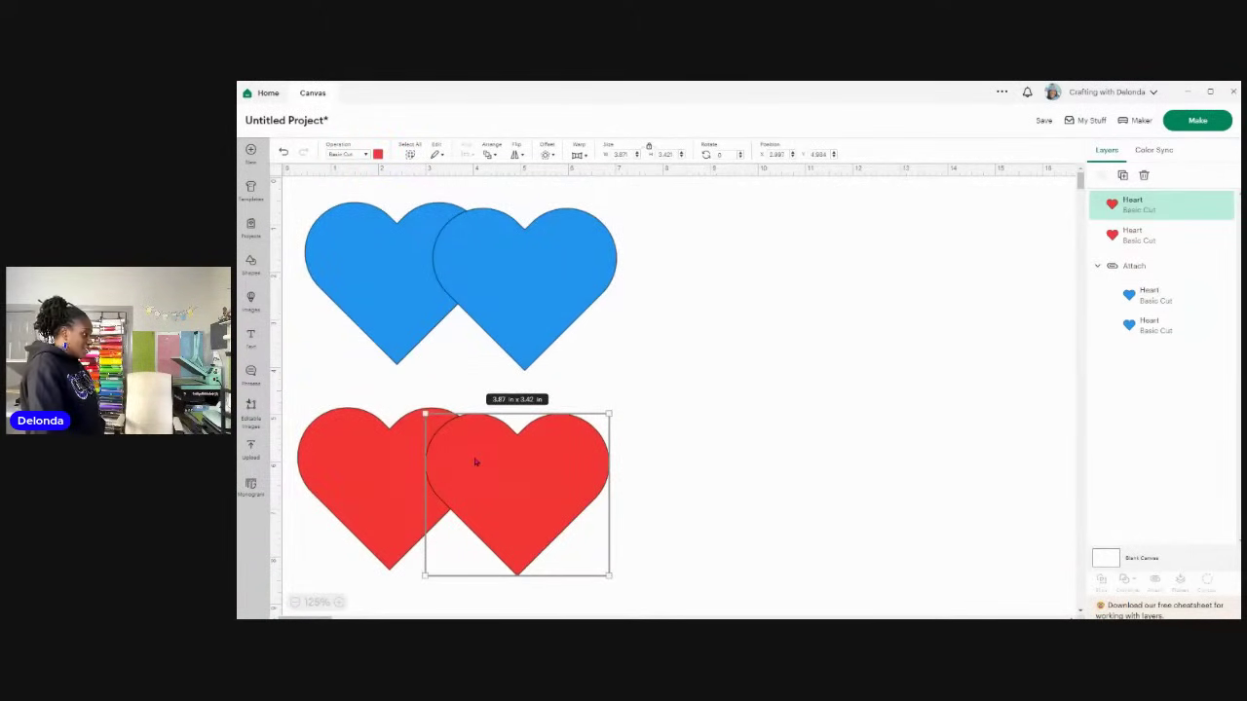
pyautogui.moveTo(476, 462)
pyautogui.mouseDown()
pyautogui.moveTo(821, 462)
pyautogui.moveTo(570, 471)
pyautogui.moveTo(701, 448)
pyautogui.moveTo(832, 459)
pyautogui.moveTo(443, 477)
pyautogui.moveTo(855, 433)
pyautogui.moveTo(479, 473)
pyautogui.mouseUp()
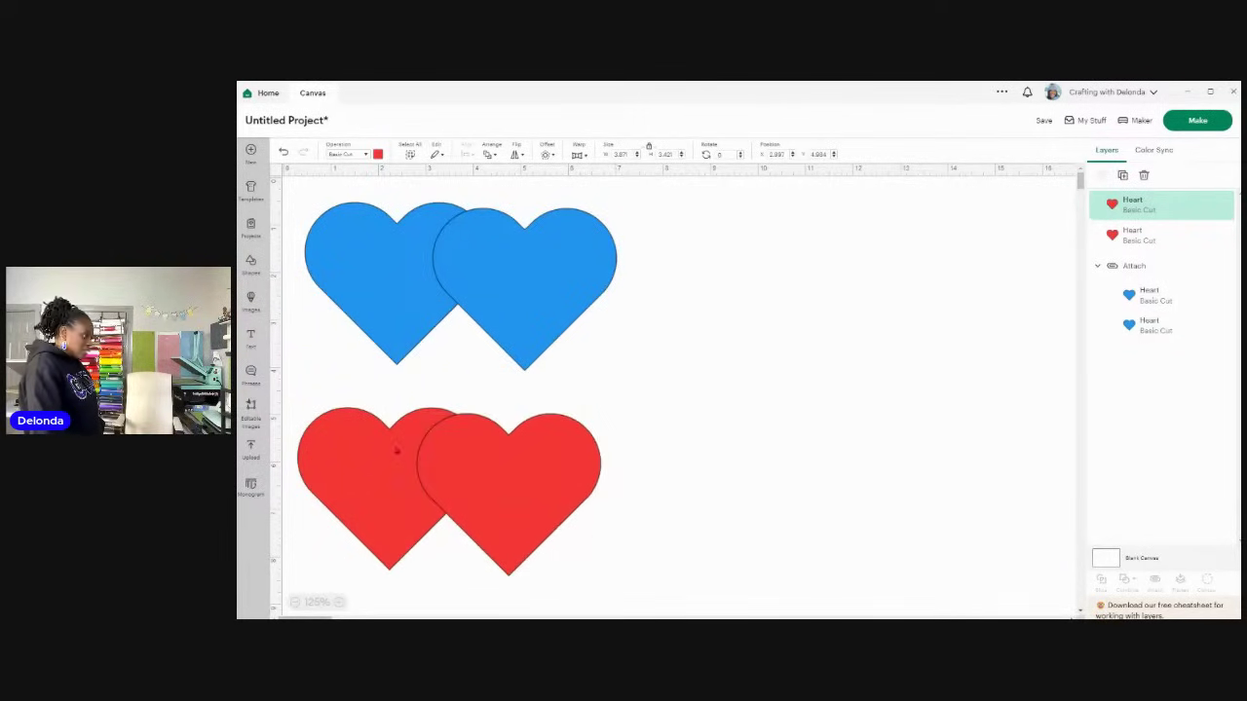
pyautogui.click(881, 548)
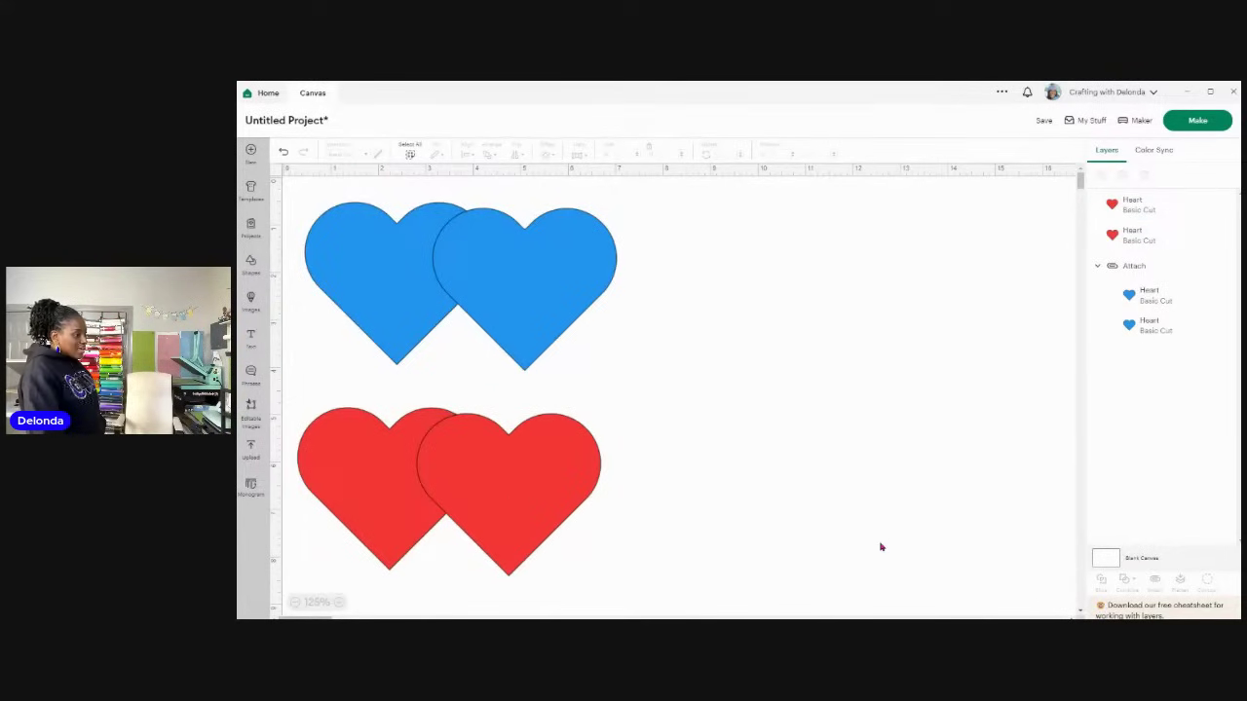
# Step: Select both overlapping red hearts and combine them into one shape with Weld
pyautogui.moveTo(297, 382); pyautogui.dragTo(587, 563)
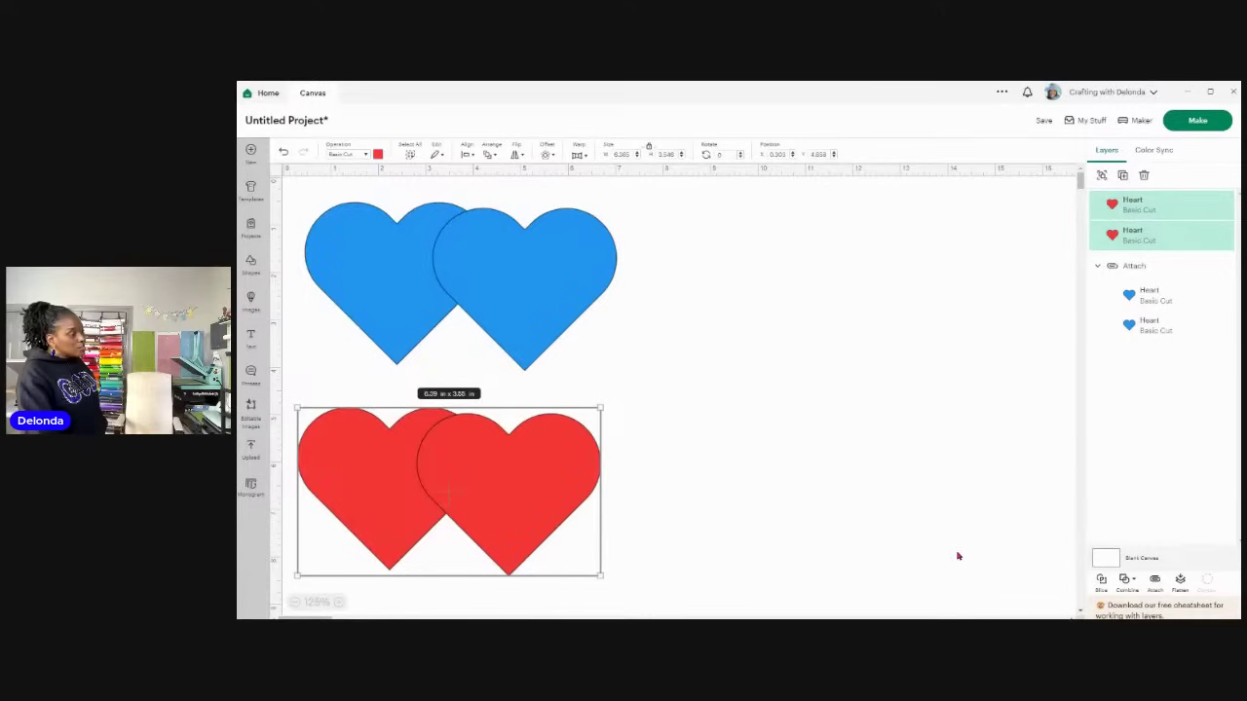
pyautogui.click(1125, 579)
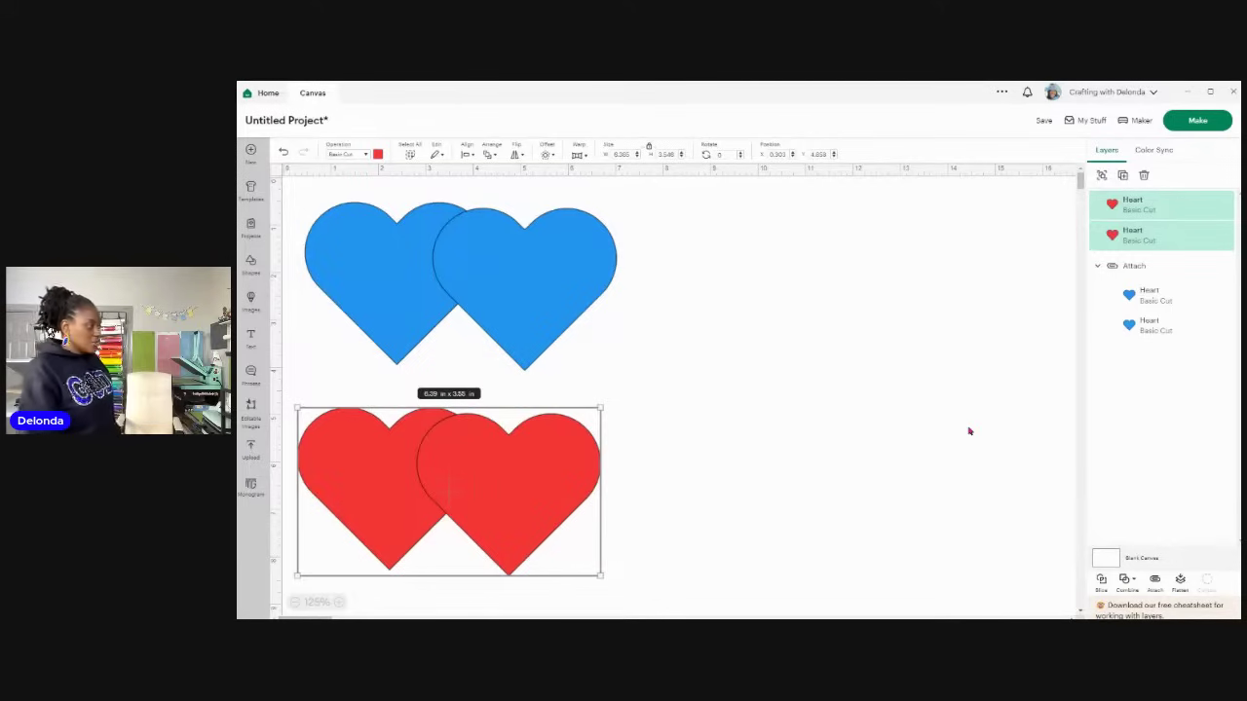
pyautogui.click(1126, 592)
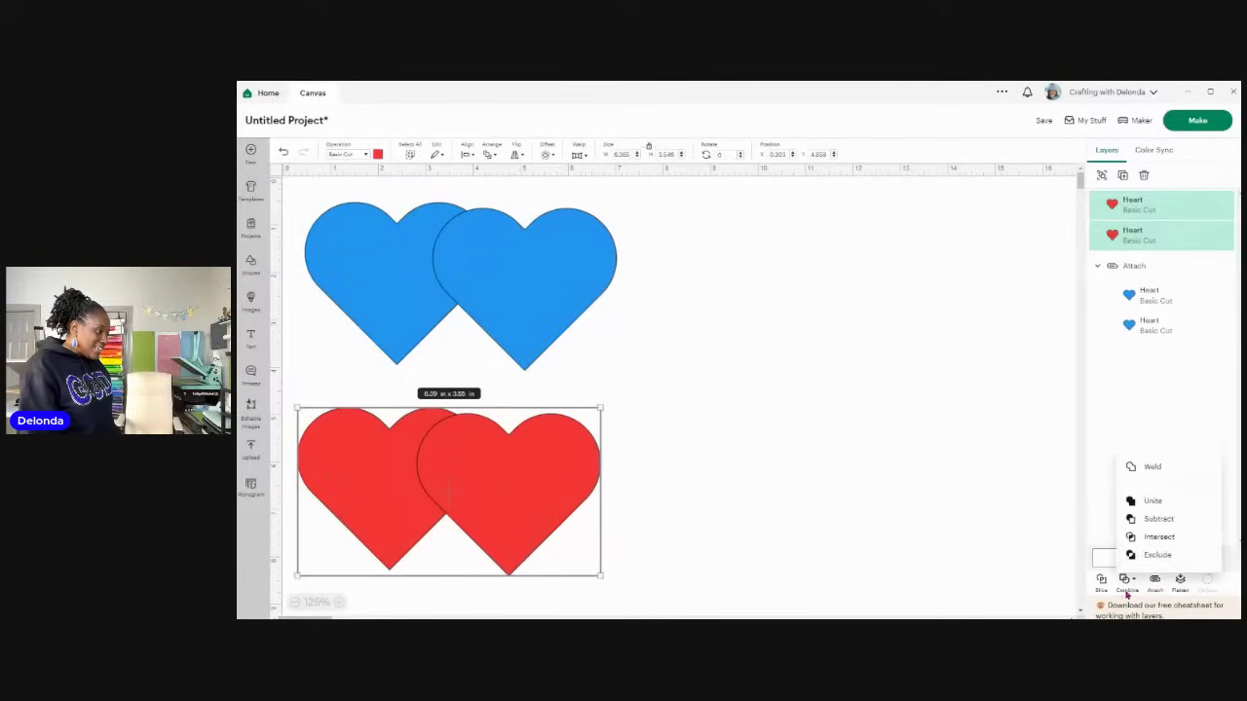
pyautogui.click(1161, 468)
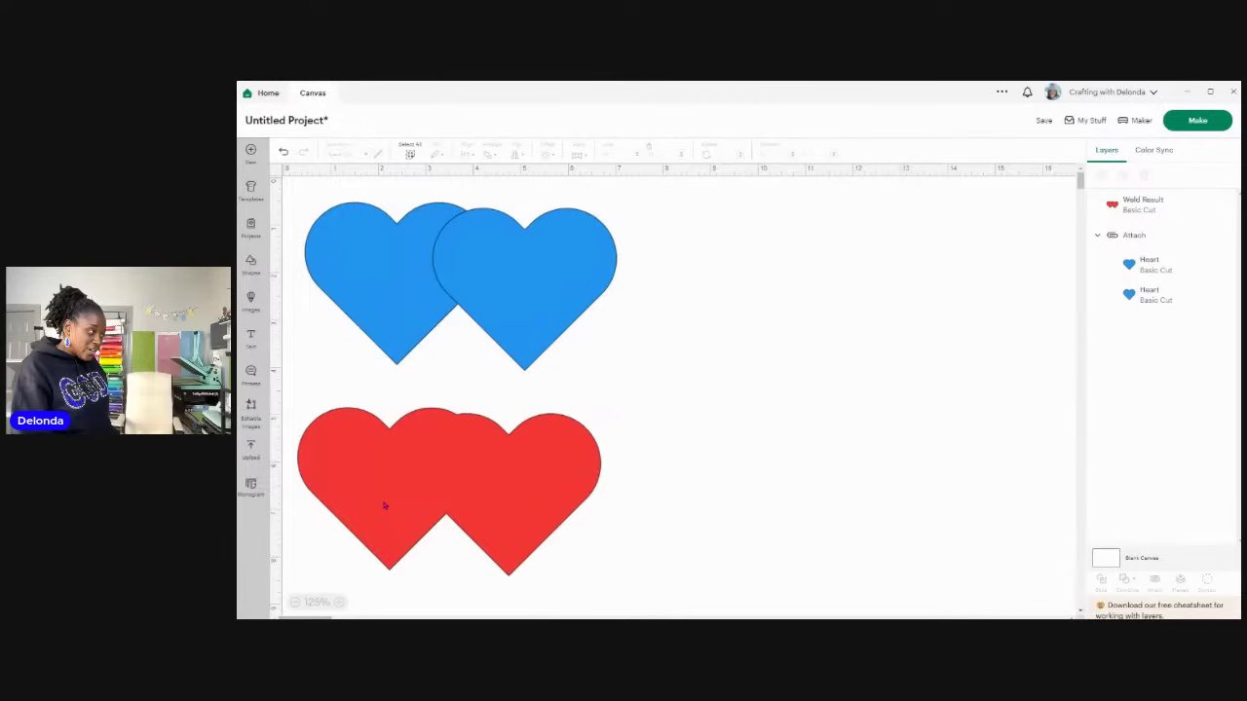
# Step: Hide the attached blue hearts so only the welded red shape is included in the cut
pyautogui.click(461, 296)
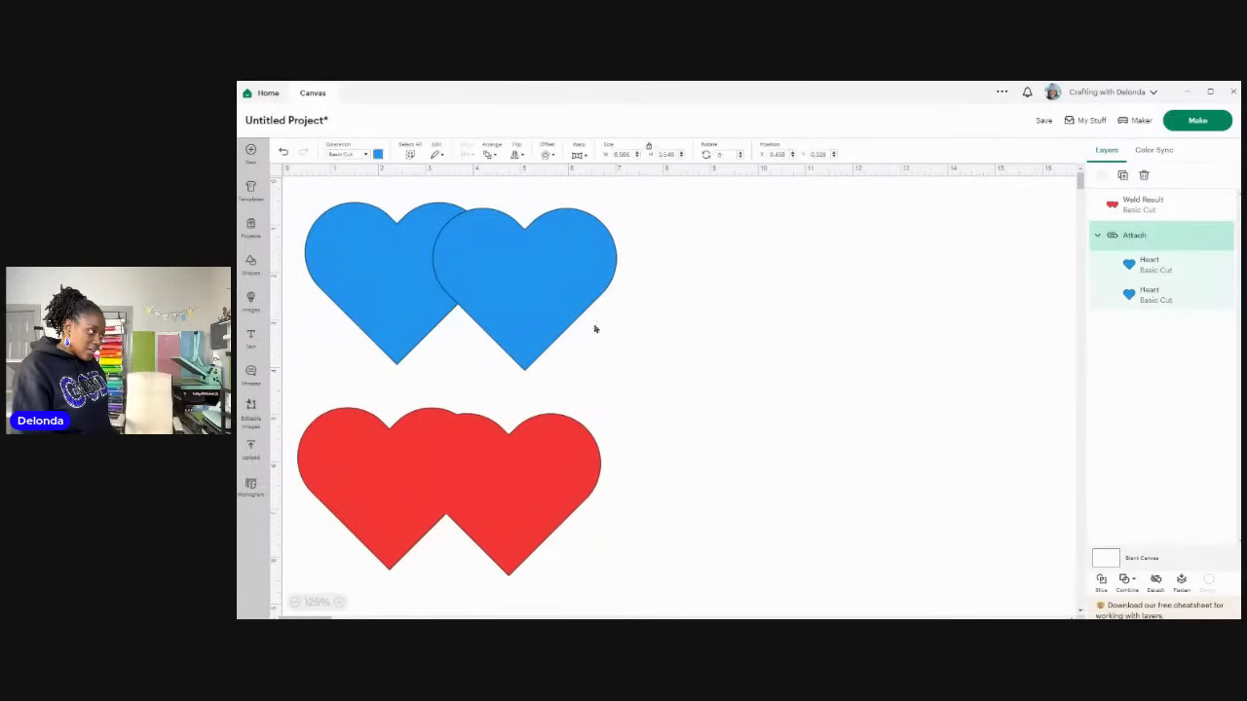
pyautogui.click(630, 345)
pyautogui.moveTo(288, 184); pyautogui.dragTo(619, 370)
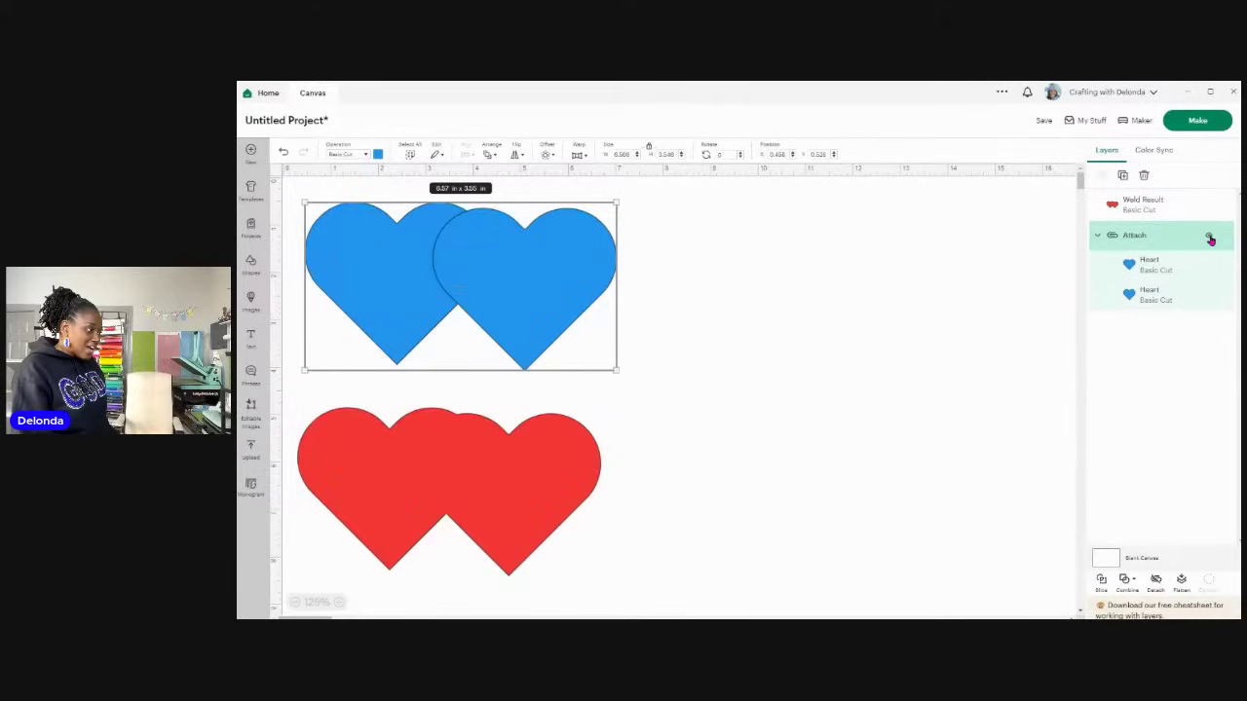
pyautogui.click(1210, 237)
# Step: Move the welded red hearts lower on the cutting mat and set the base material to Premium Vinyl
pyautogui.click(1198, 120)
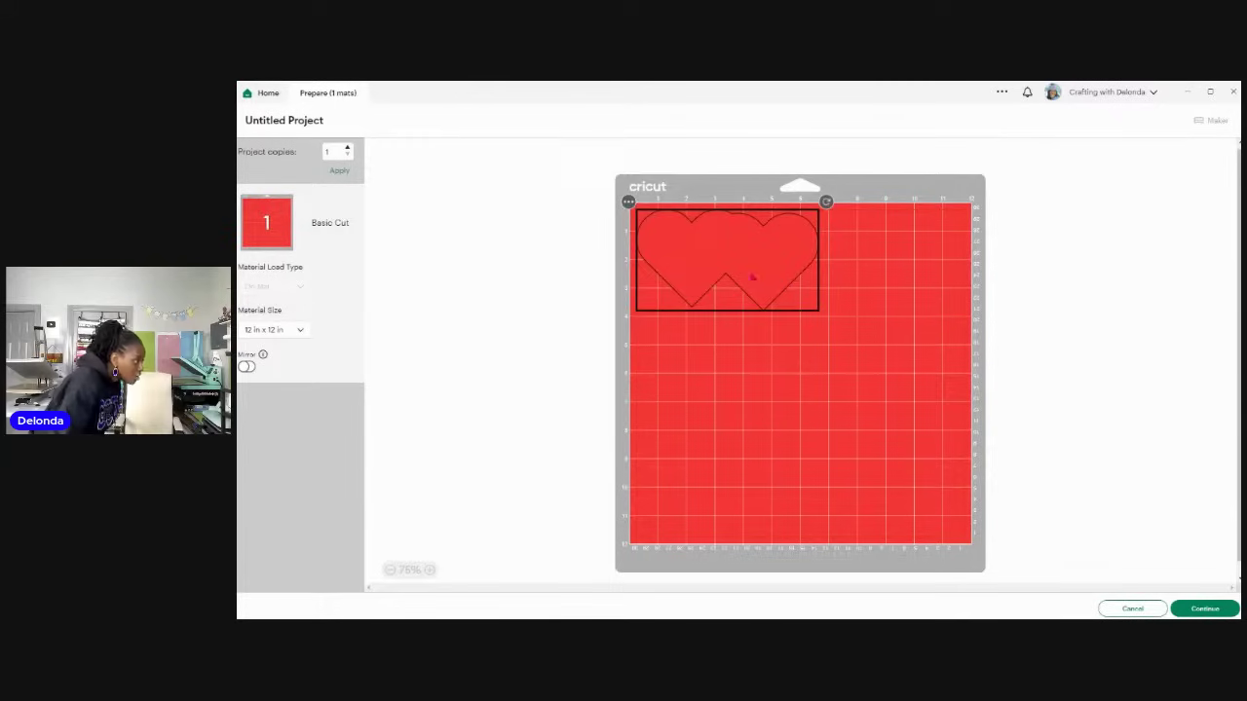
pyautogui.moveTo(752, 278); pyautogui.dragTo(752, 418)
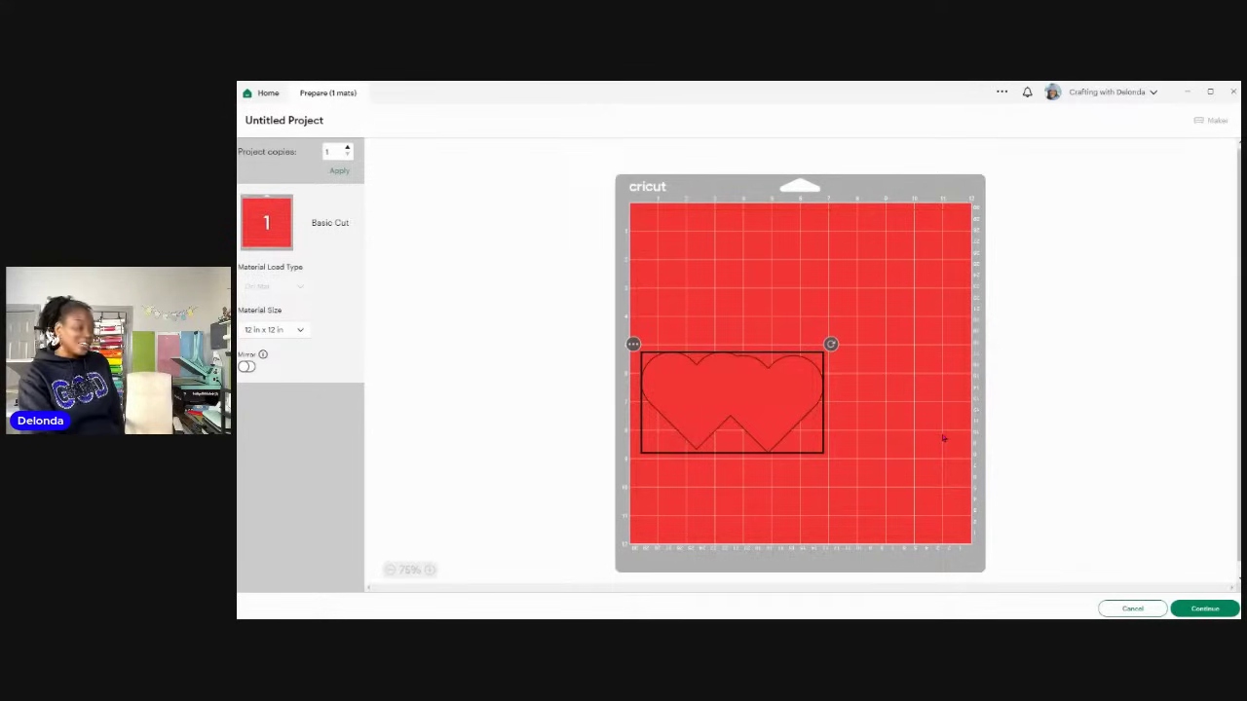
pyautogui.click(1206, 609)
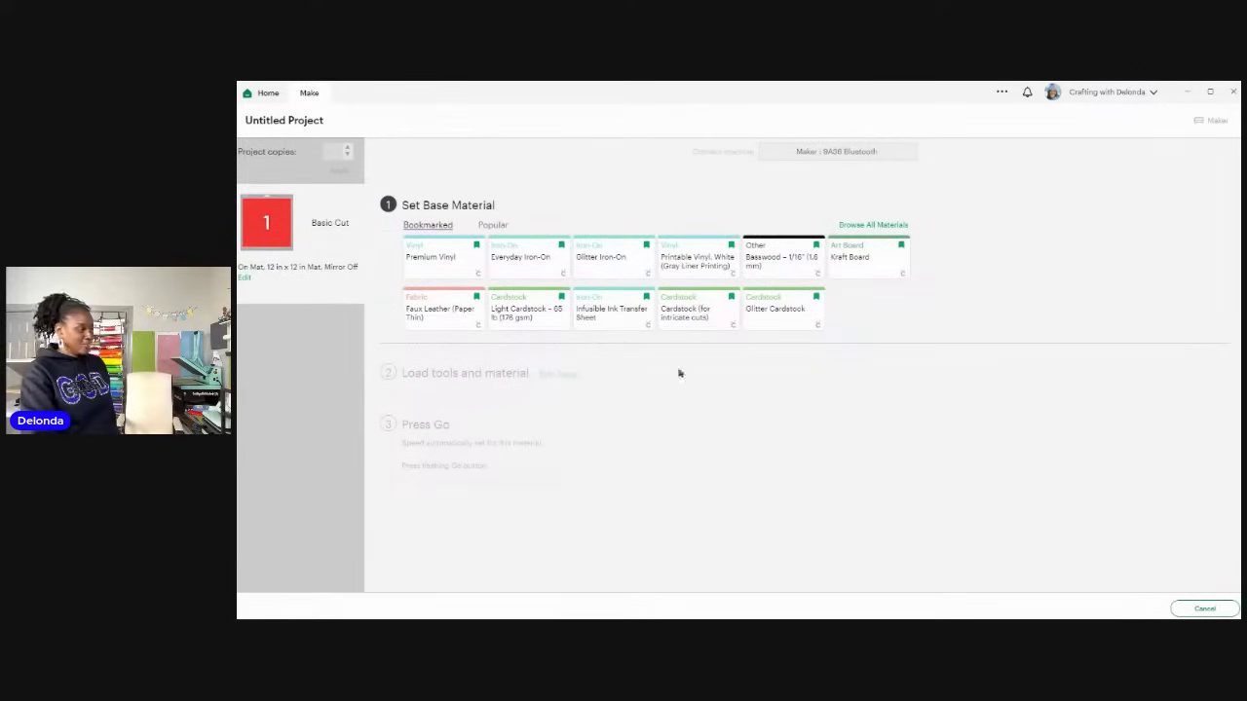
pyautogui.click(426, 259)
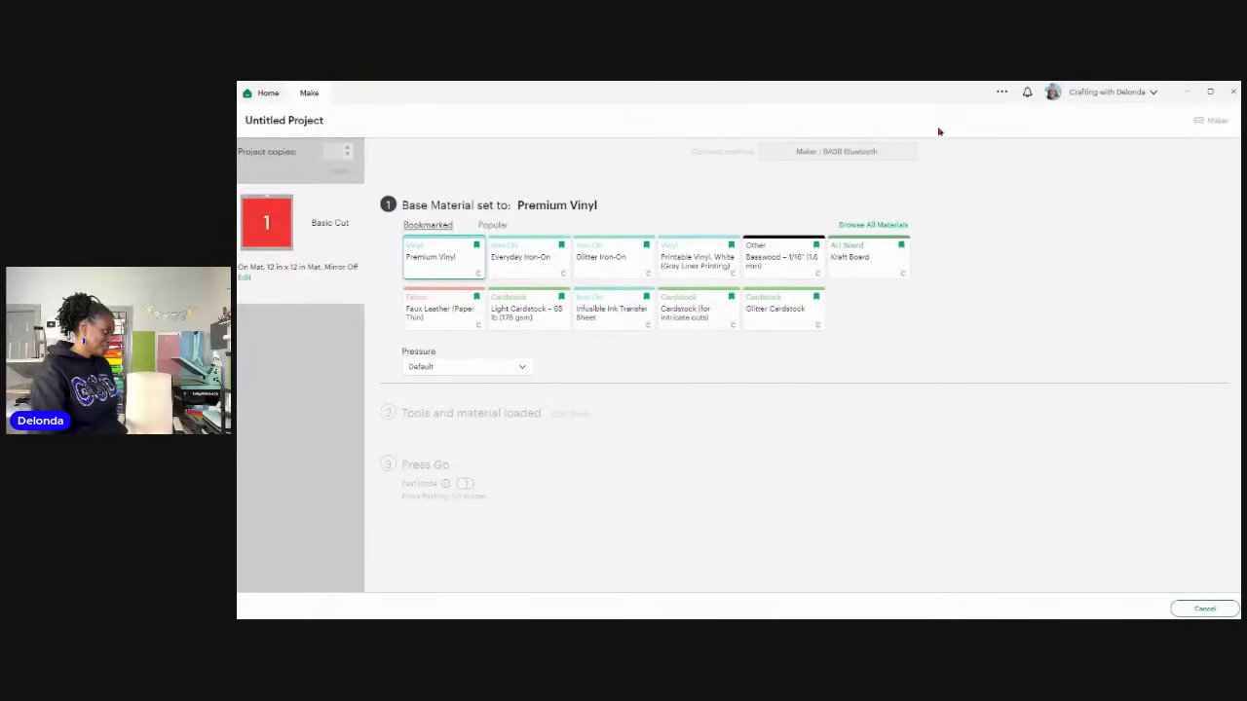
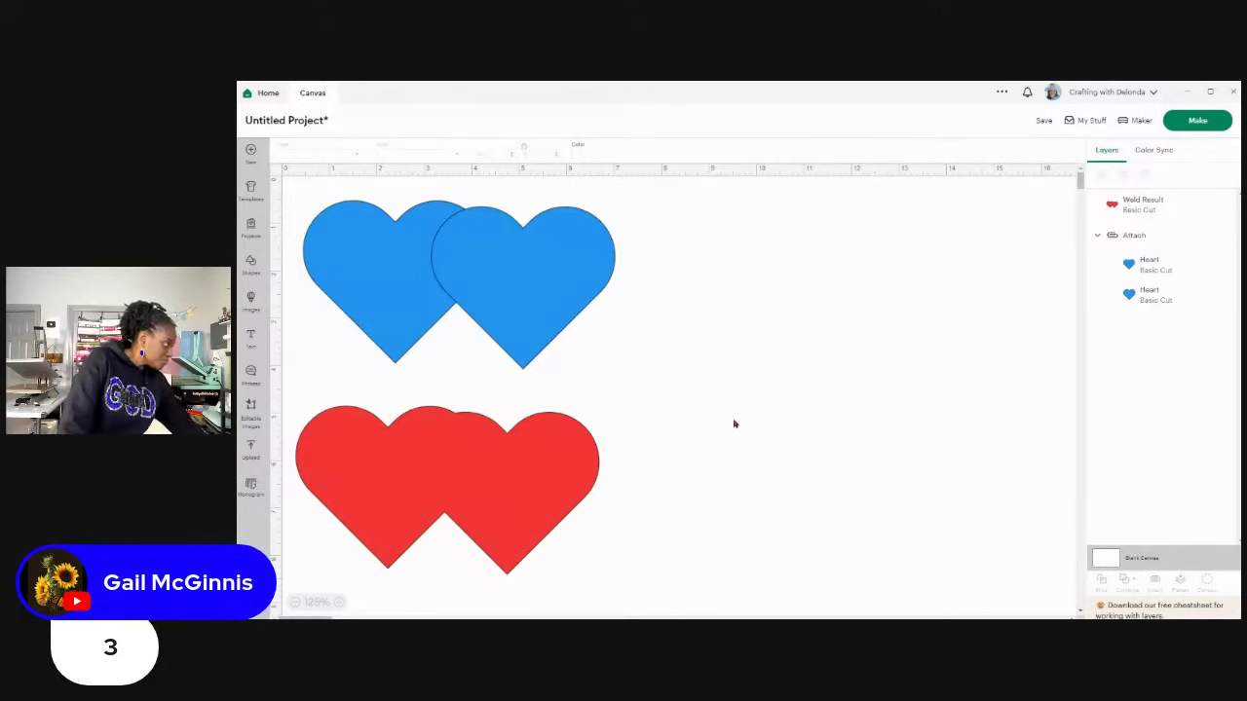
# Step: Change the operation of both the attached blue hearts and the welded red shape to Print Then Cut
pyautogui.click(528, 444)
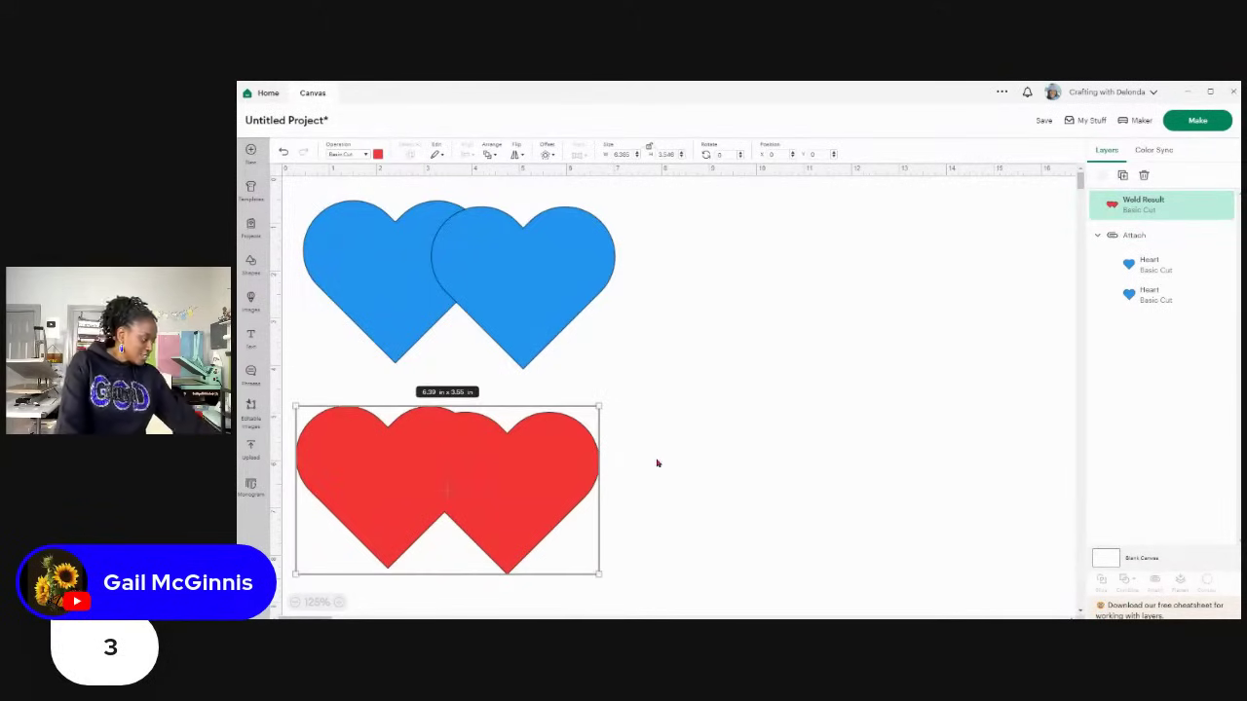
pyautogui.hotkey('ctrl', 'a')
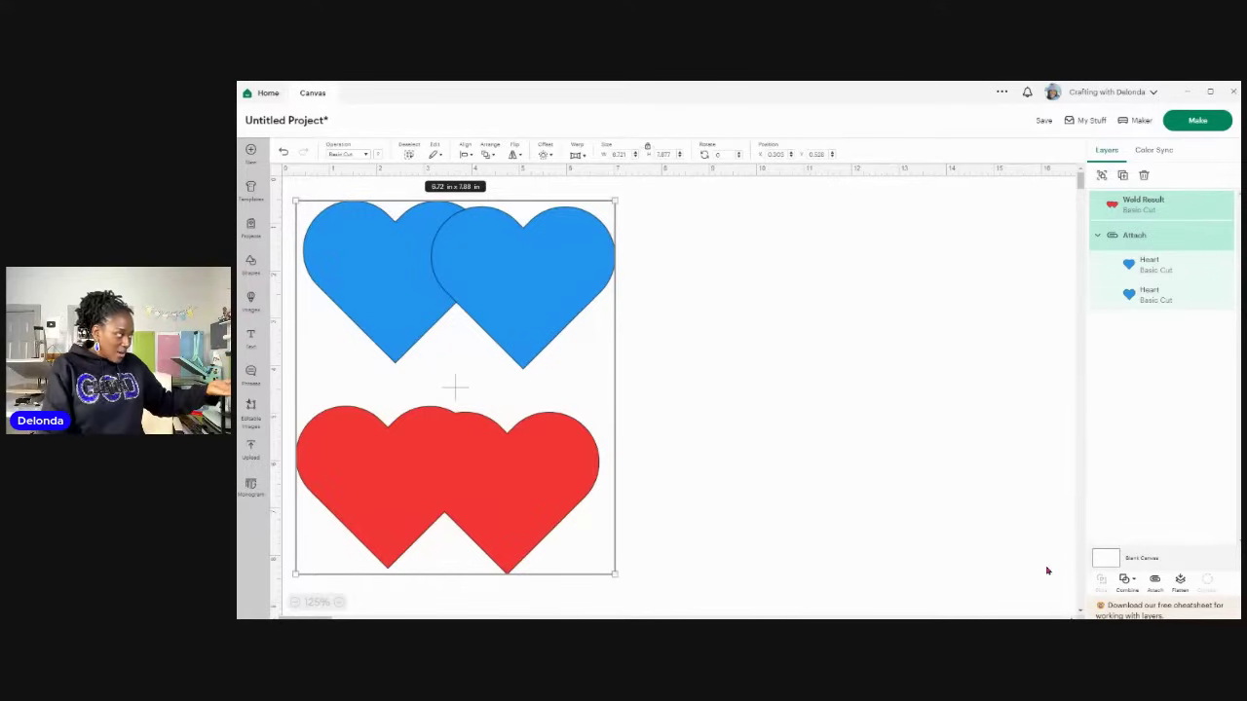
pyautogui.click(367, 155)
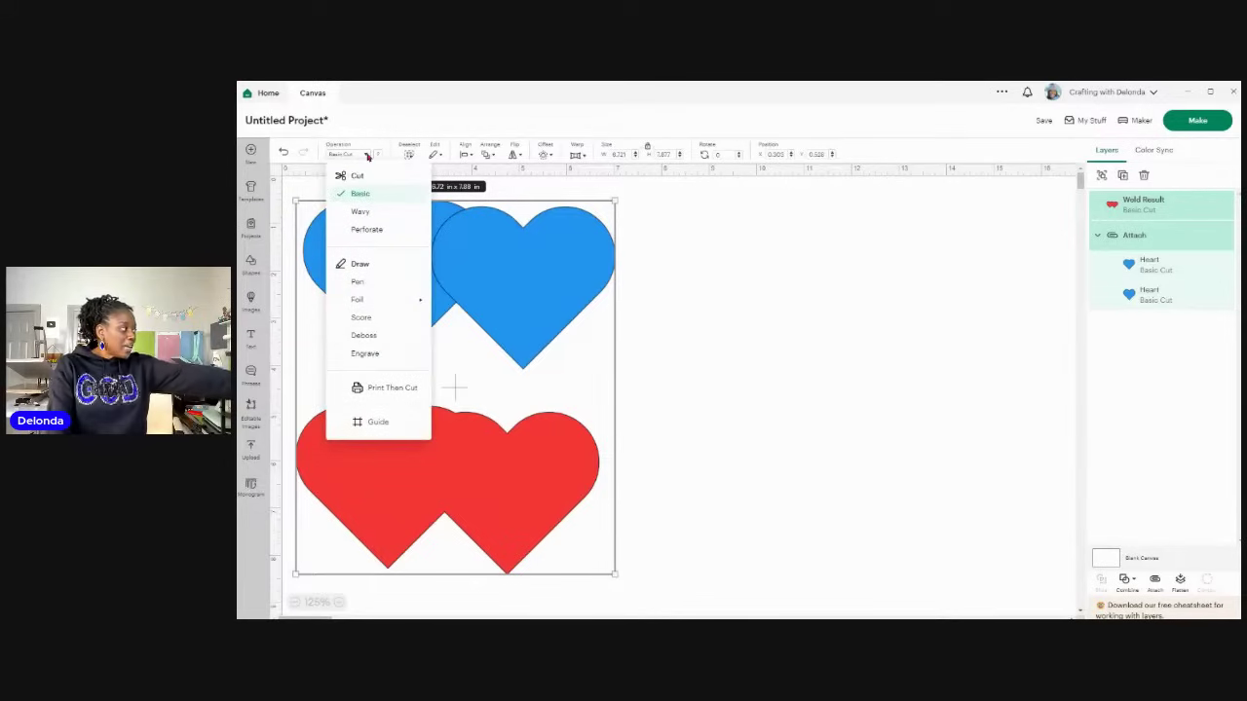
pyautogui.click(376, 390)
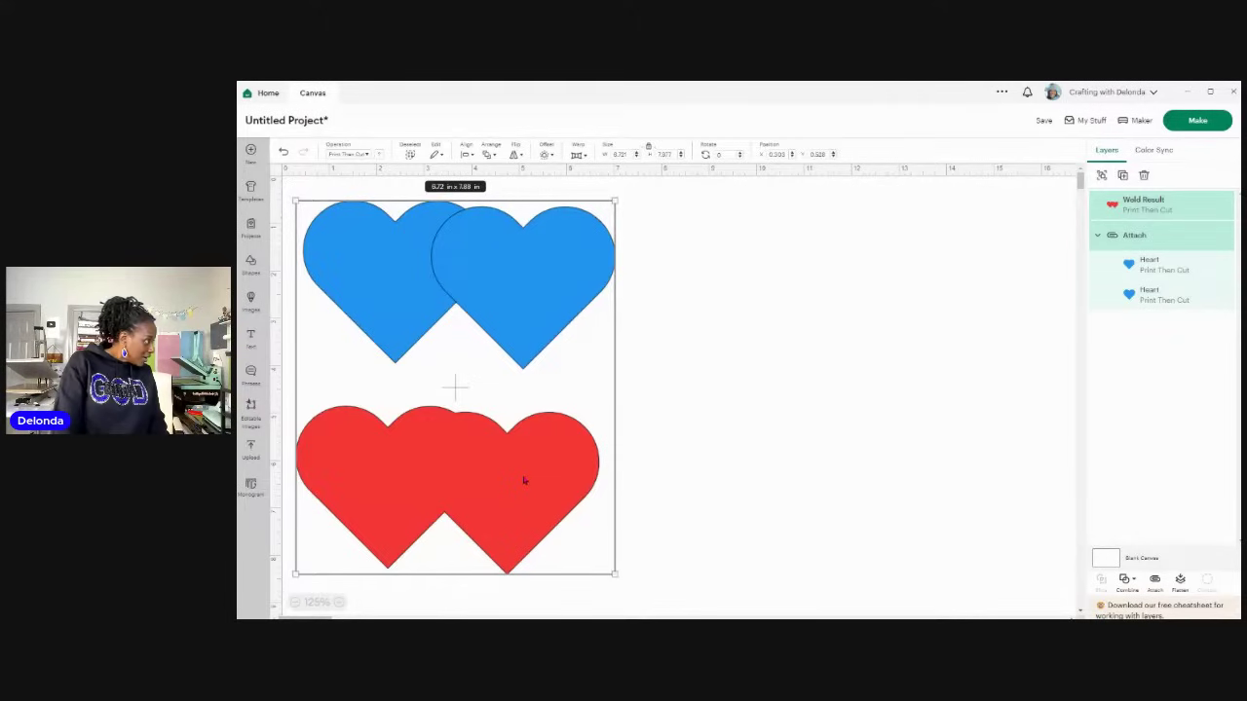
# Step: Move both Print Then Cut heart designs toward the middle of the canvas and select each in turn to compare them
pyautogui.hotkey('ctrl', 'z')
pyautogui.click(611, 462)
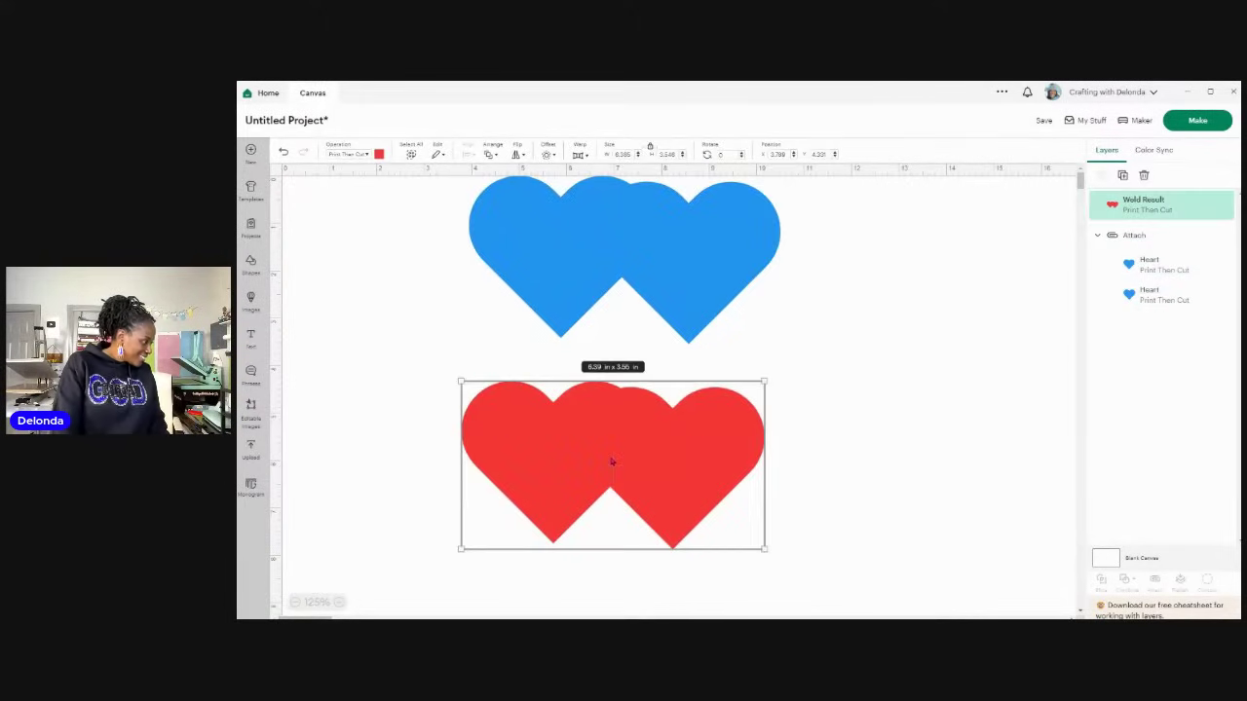
pyautogui.click(663, 260)
pyautogui.click(661, 409)
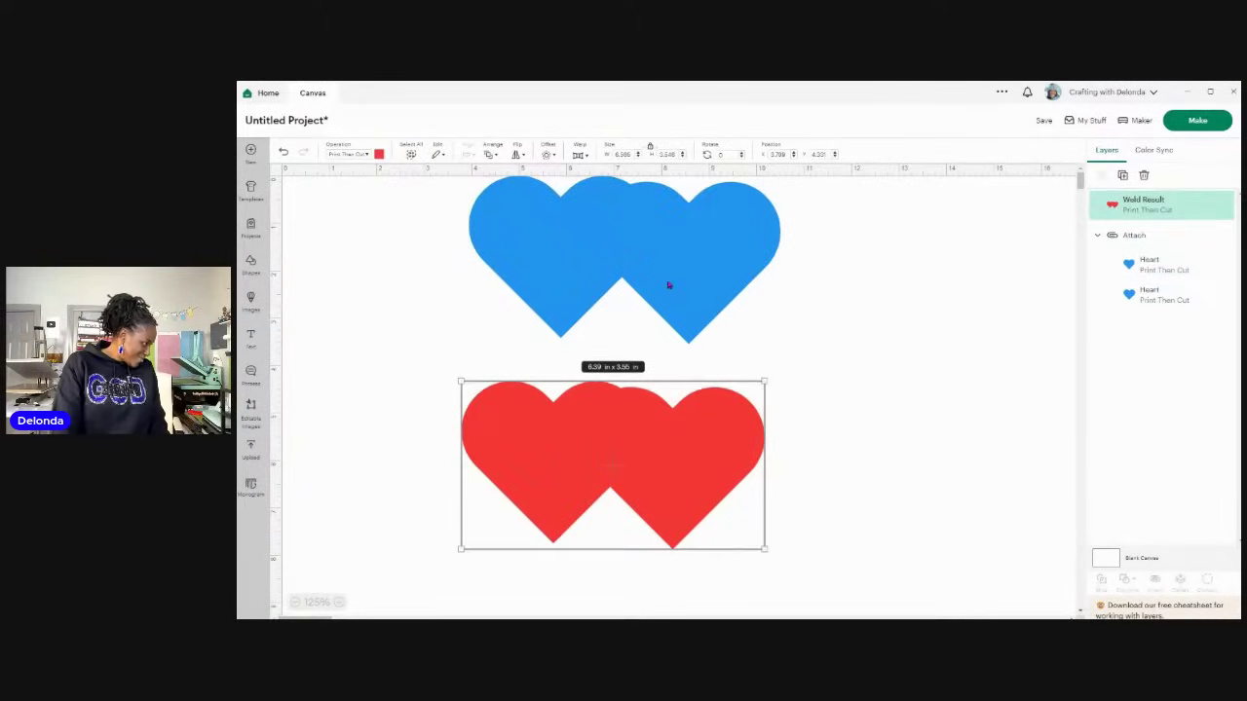
pyautogui.click(668, 286)
pyautogui.click(673, 405)
pyautogui.click(703, 251)
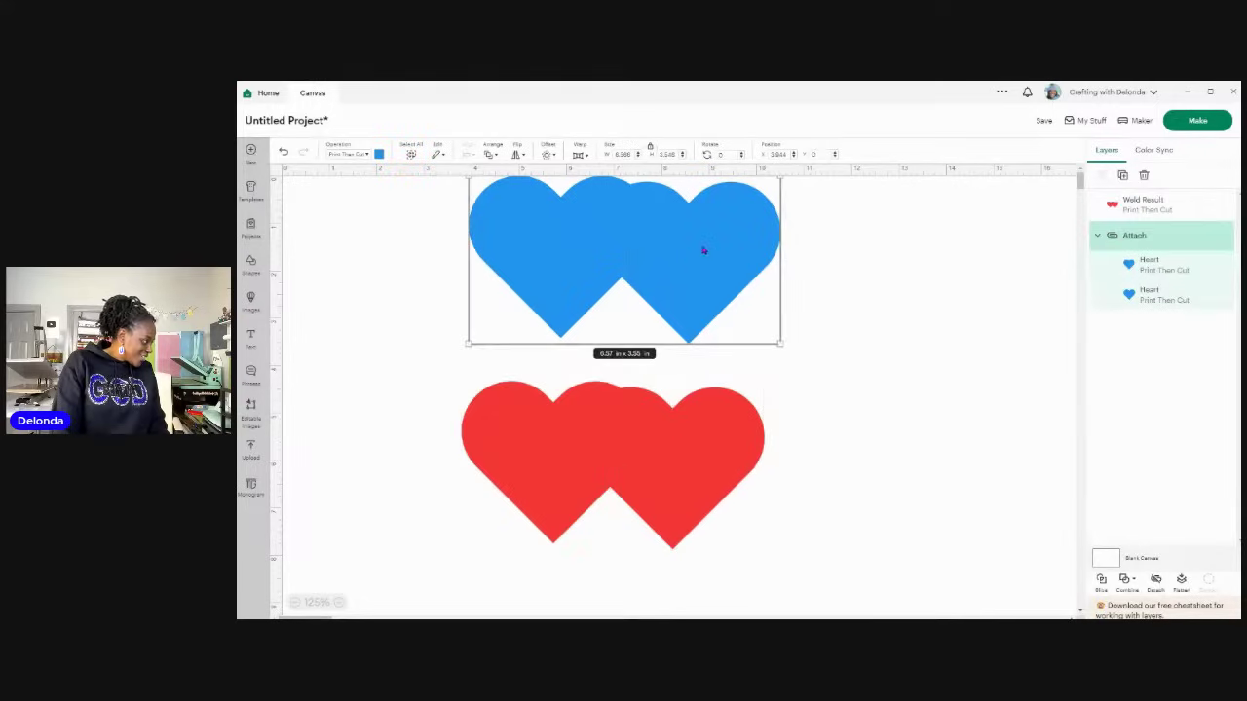
pyautogui.click(679, 419)
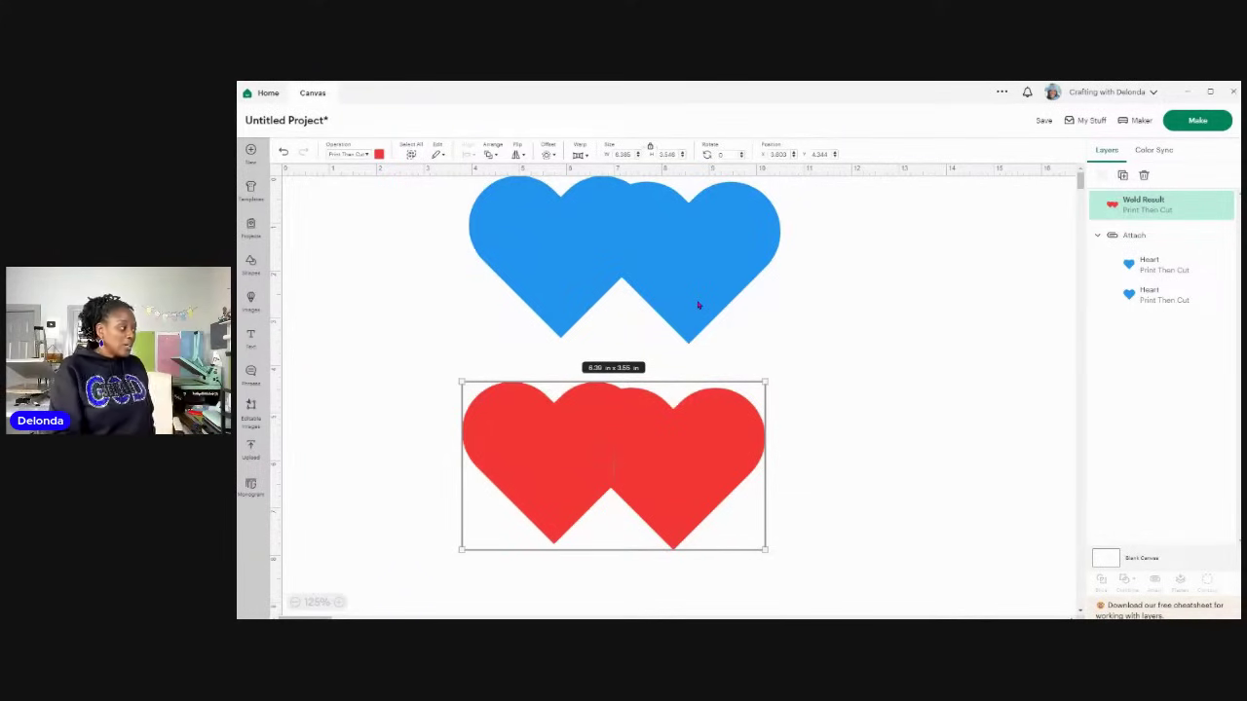
pyautogui.click(701, 303)
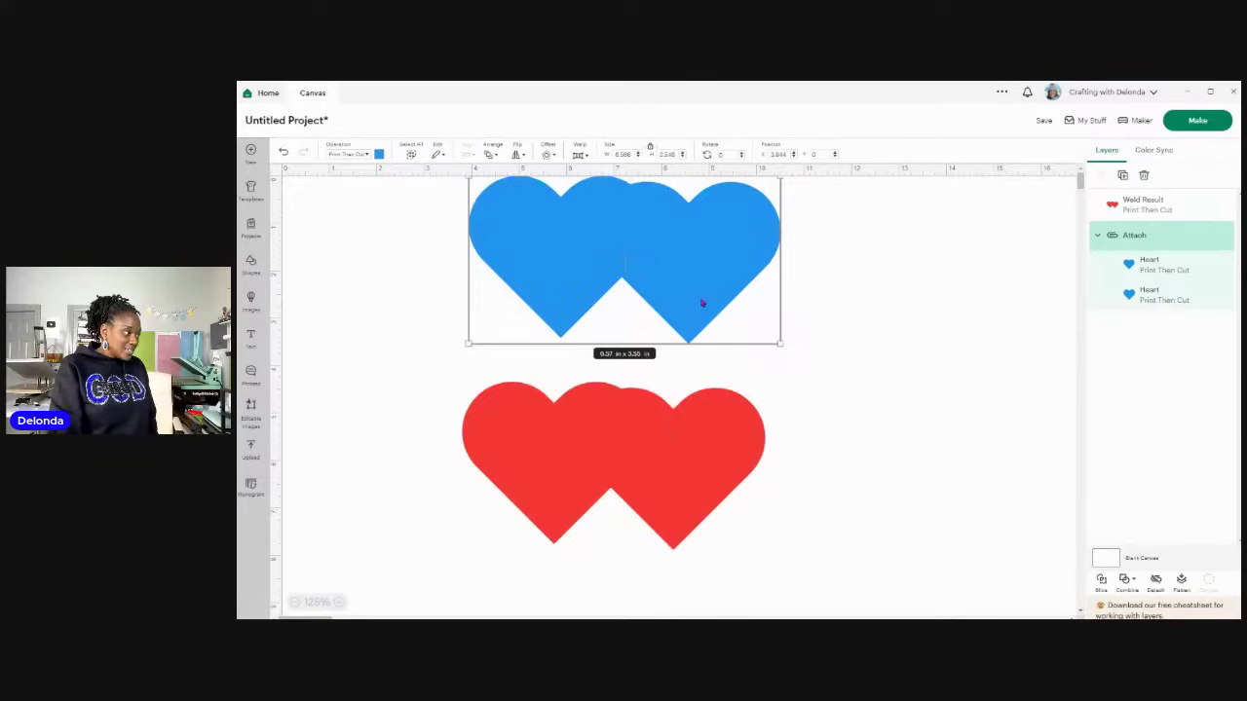
# Step: Undo the moves of the heart designs and their change to Print Then Cut
pyautogui.click(283, 154)
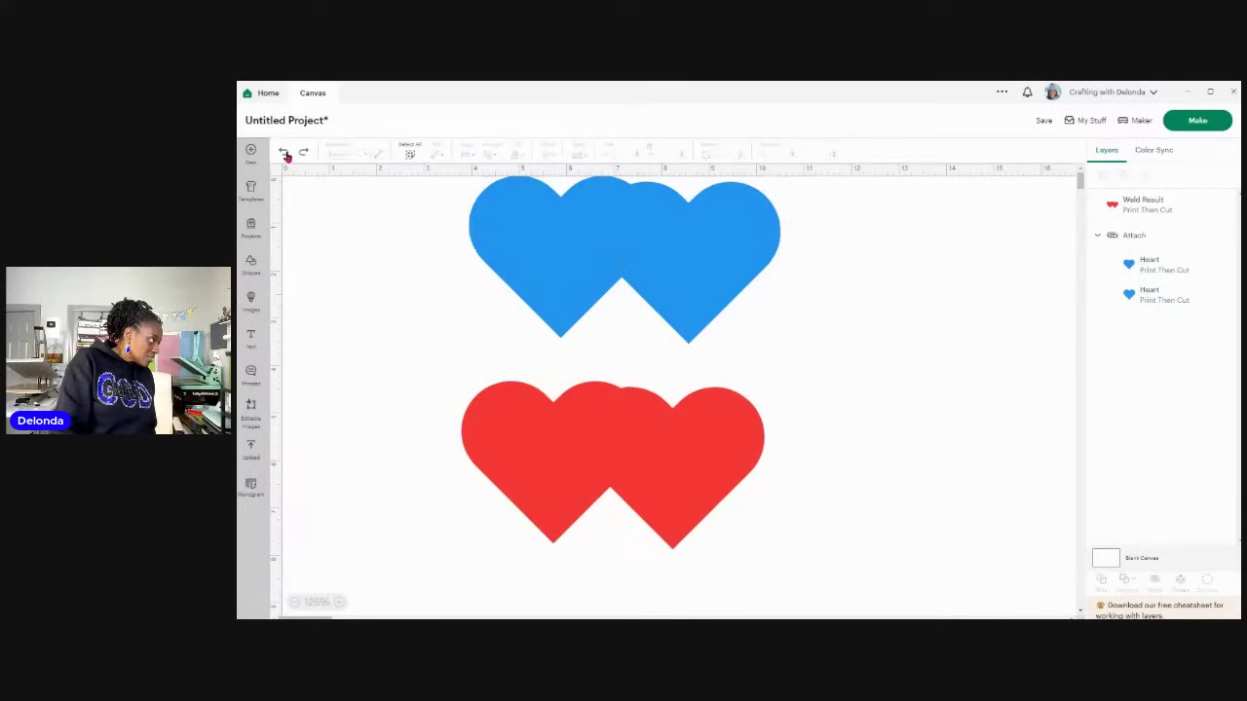
pyautogui.click(556, 252)
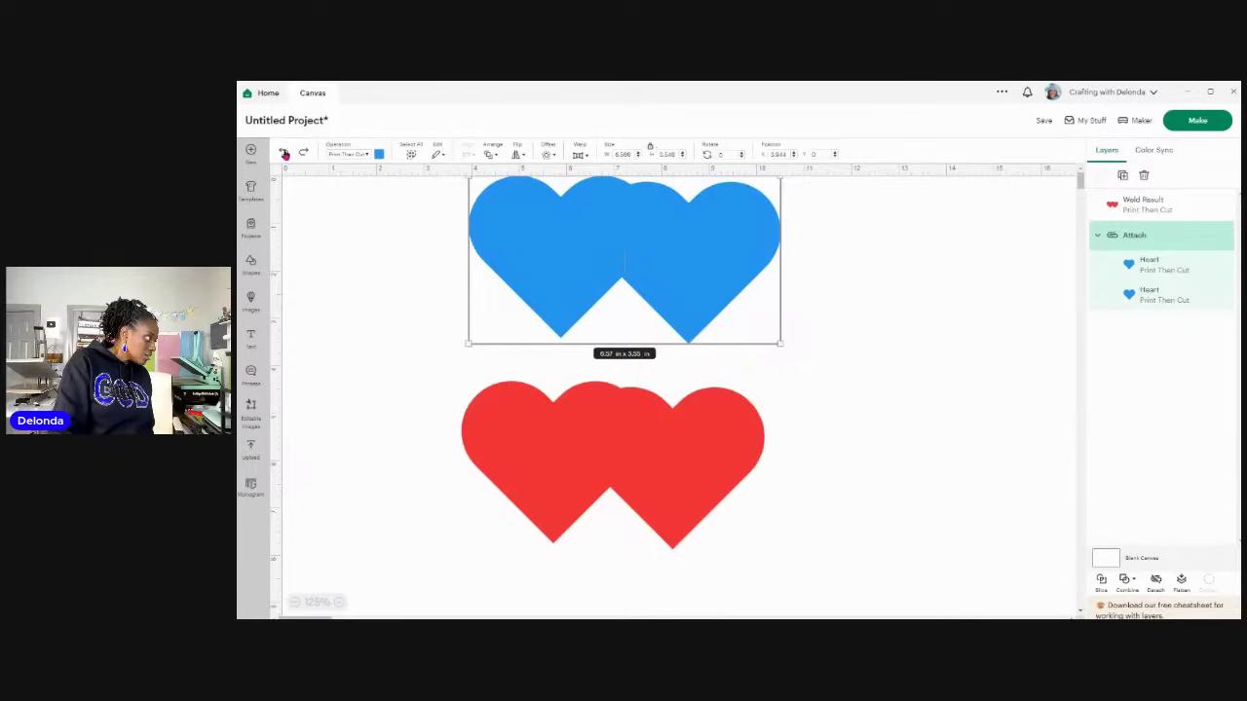
pyautogui.click(283, 154)
pyautogui.click(441, 289)
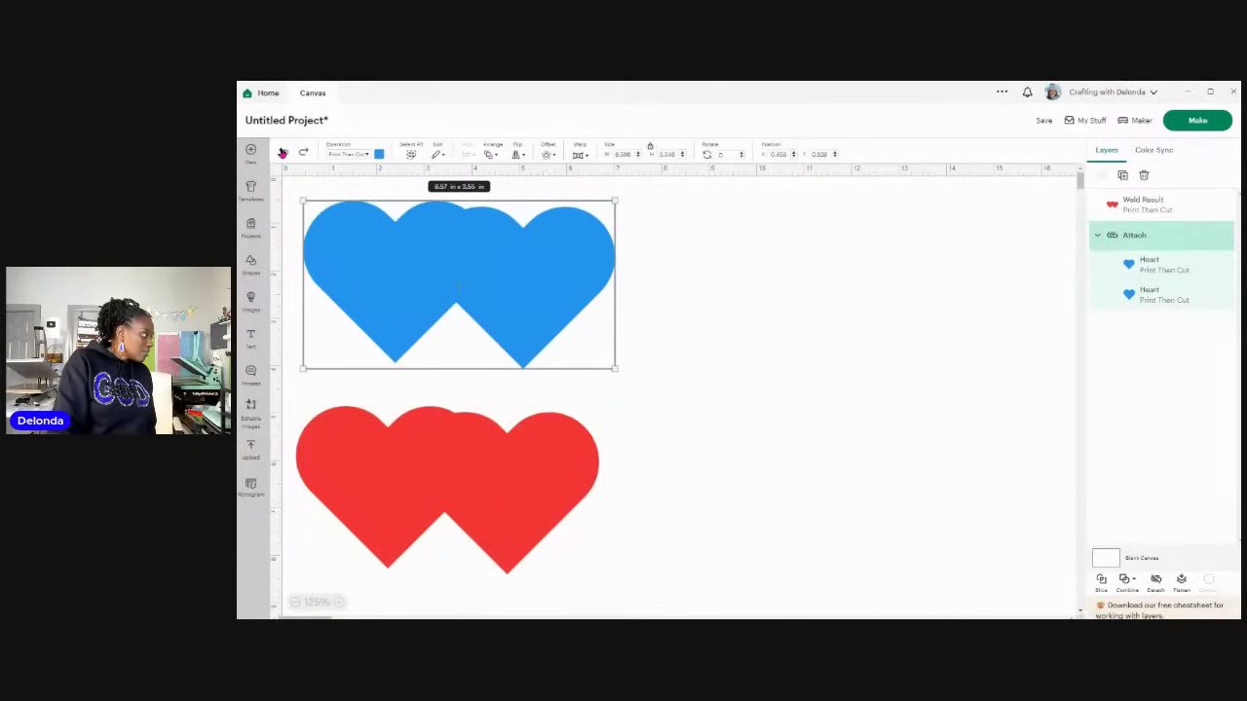
pyautogui.click(282, 154)
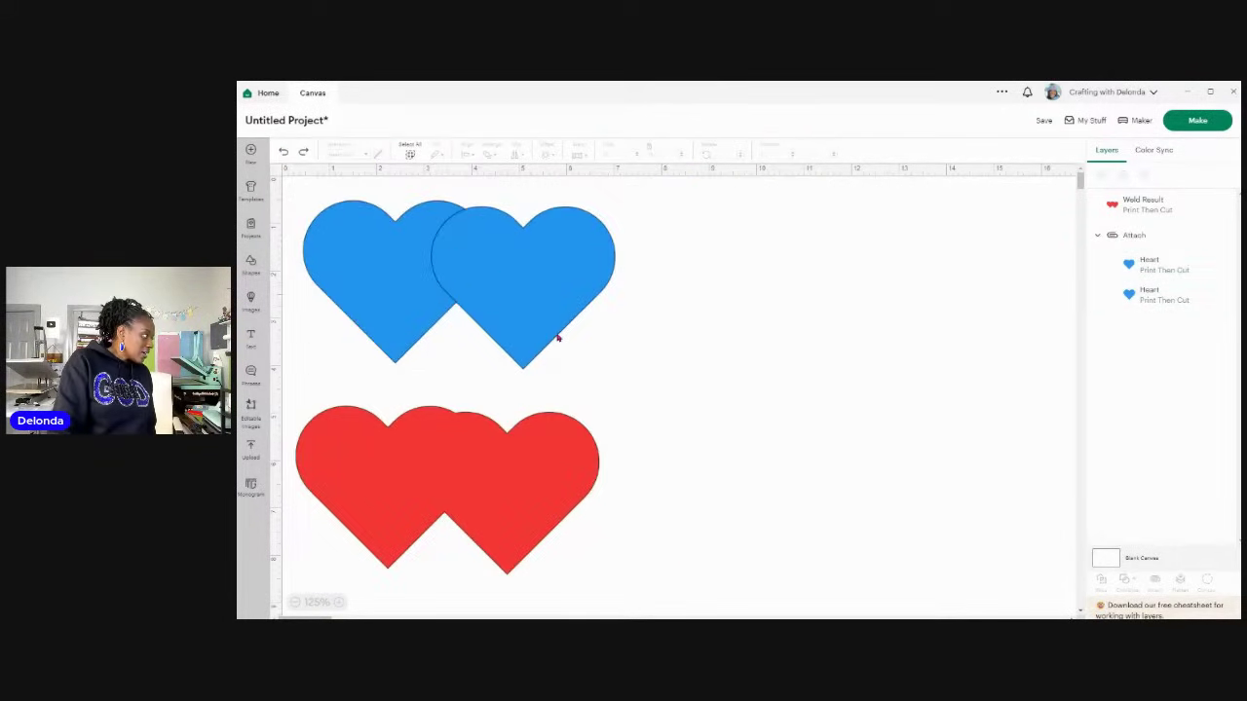
pyautogui.click(488, 298)
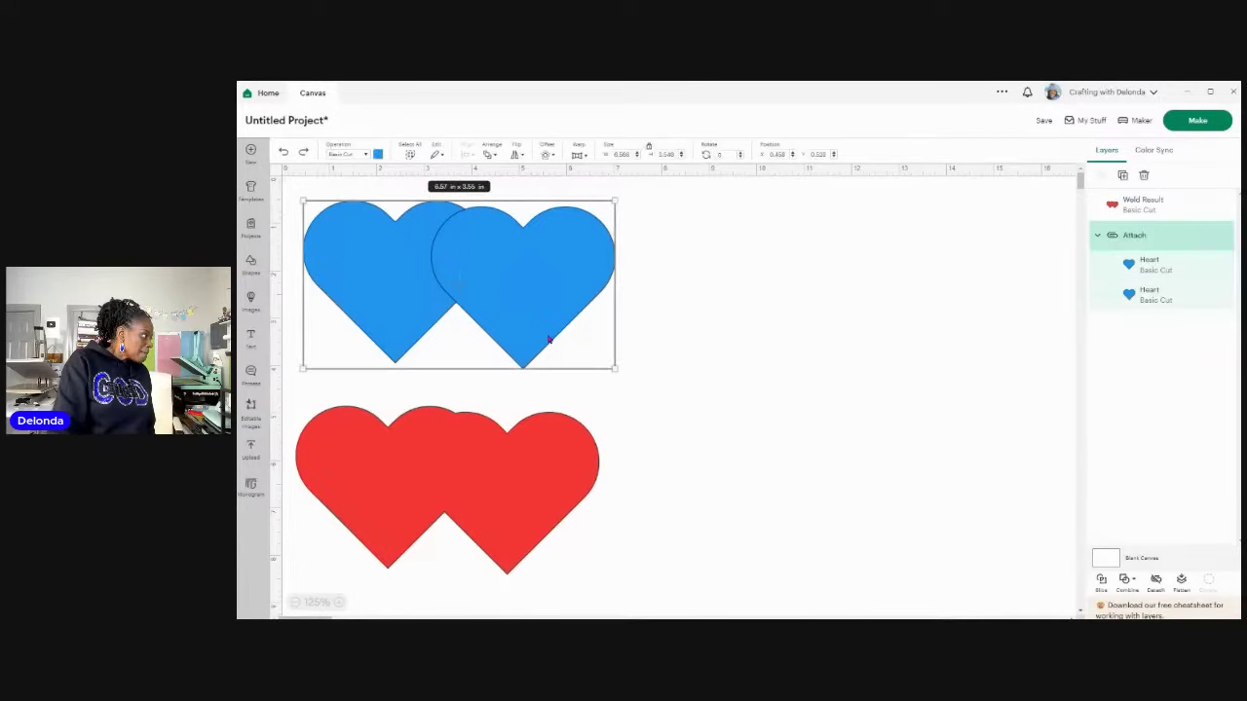
pyautogui.click(732, 325)
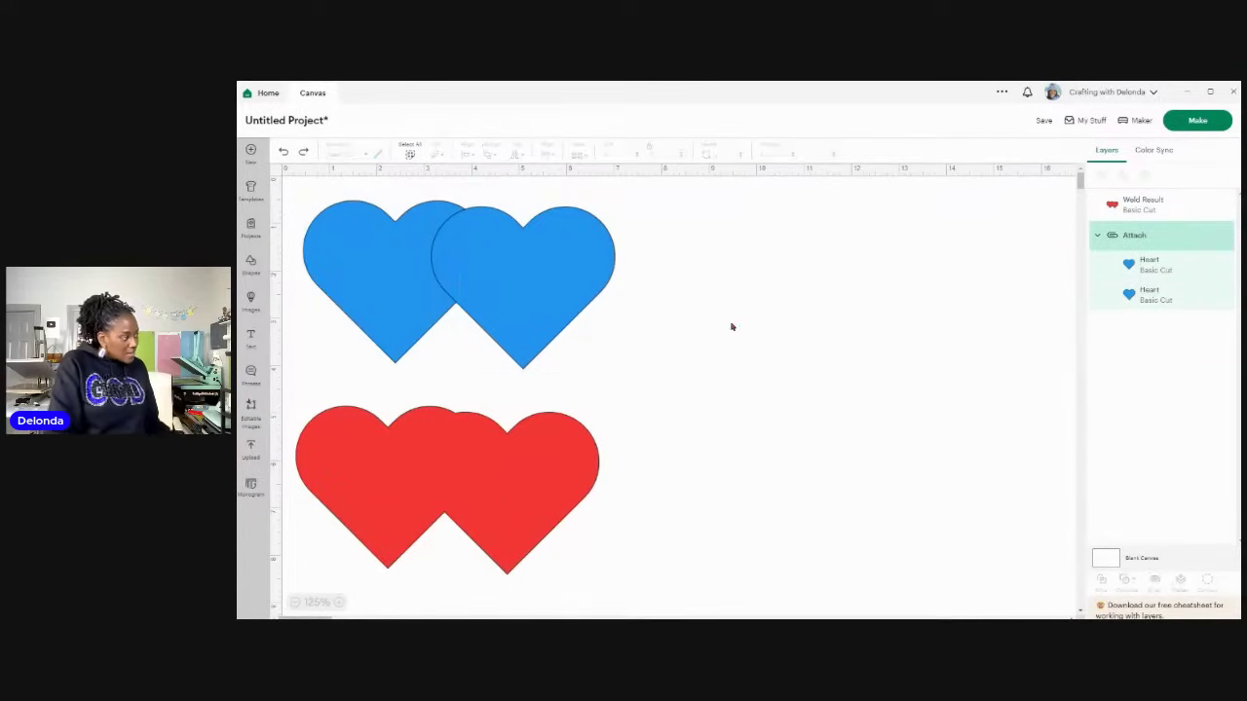
# Step: Flatten the attached blue hearts and the welded red hearts together, and move the flattened design to the canvas's left edge
pyautogui.moveTo(291, 189); pyautogui.dragTo(602, 559)
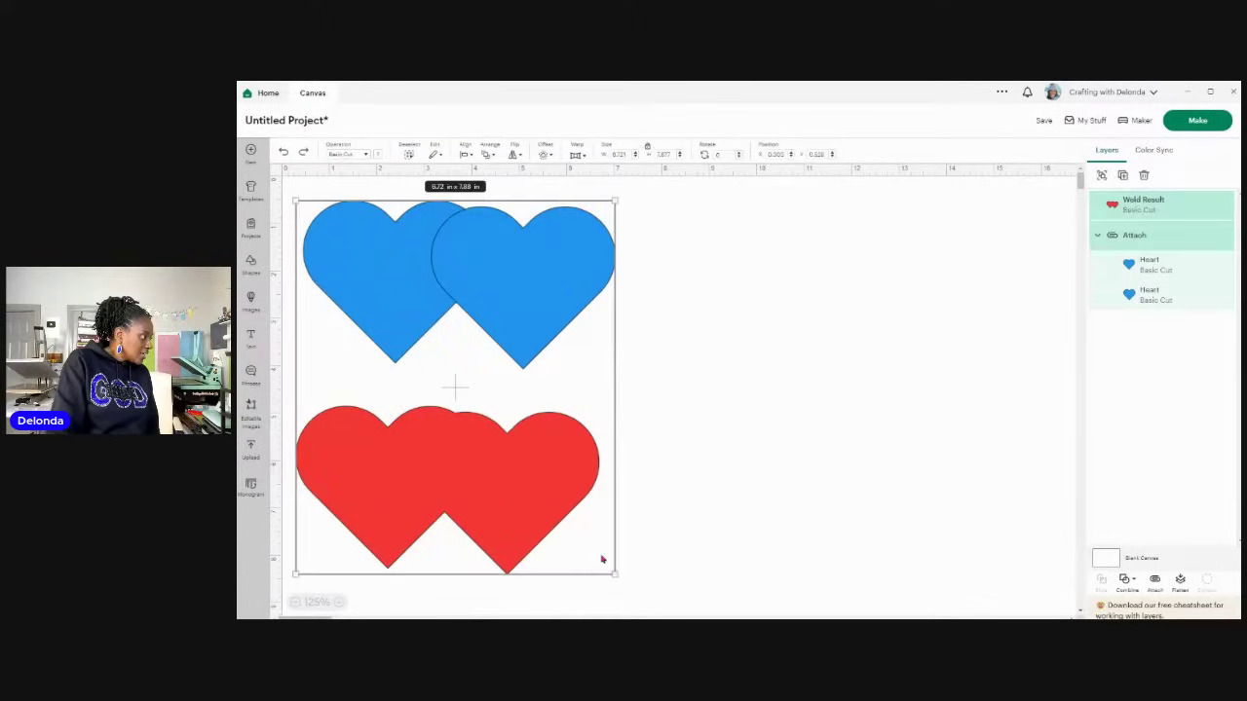
pyautogui.click(1180, 581)
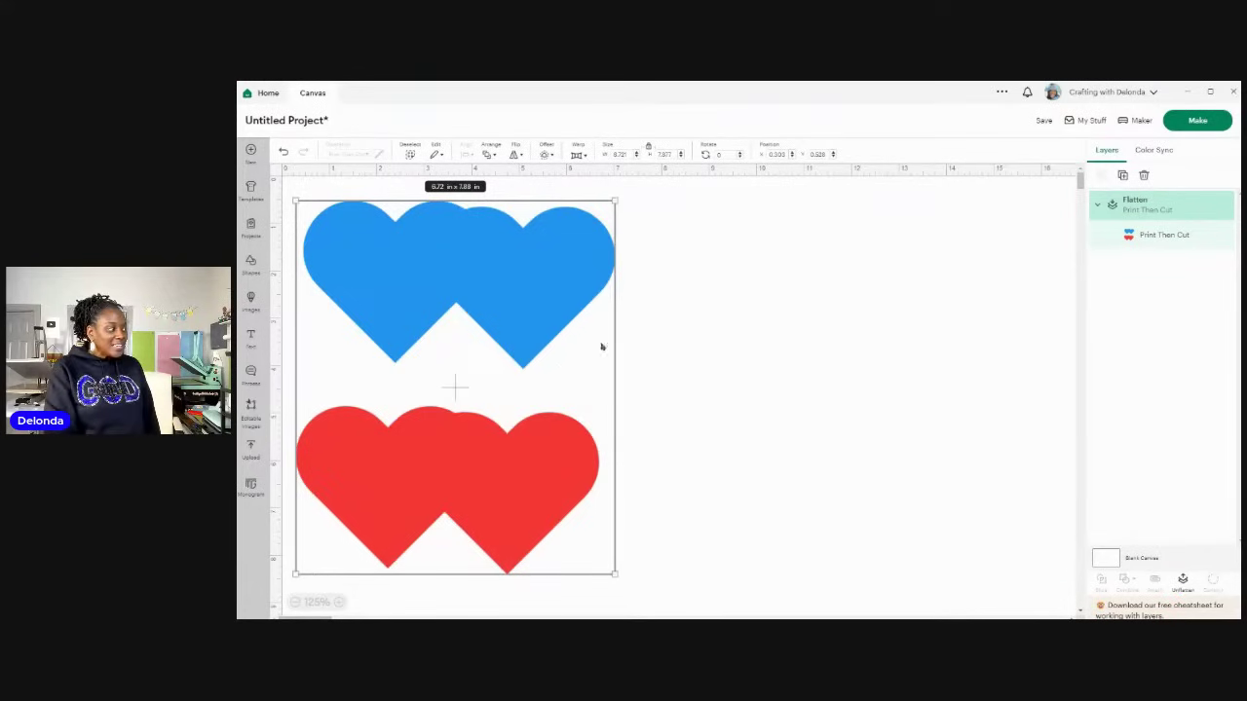
pyautogui.moveTo(462, 395); pyautogui.dragTo(423, 412)
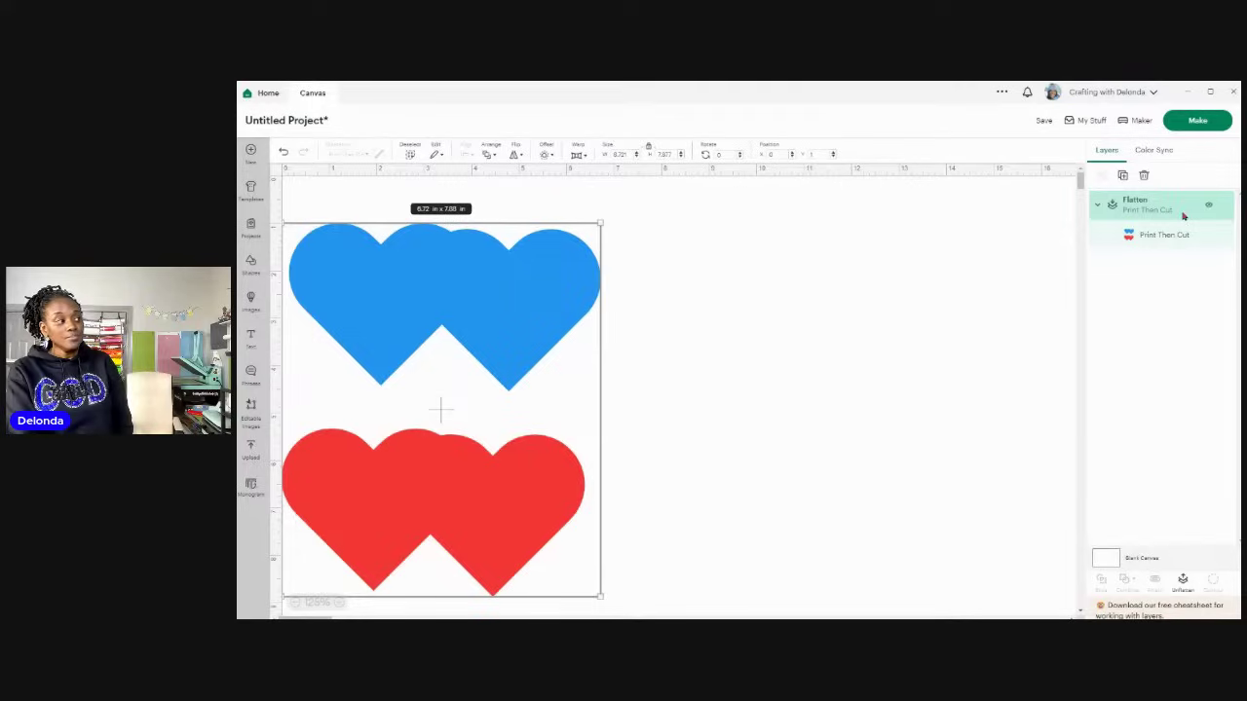
# Step: Preview the flattened hearts on the mat, return to the canvas, and undo the design's last move
pyautogui.click(1197, 122)
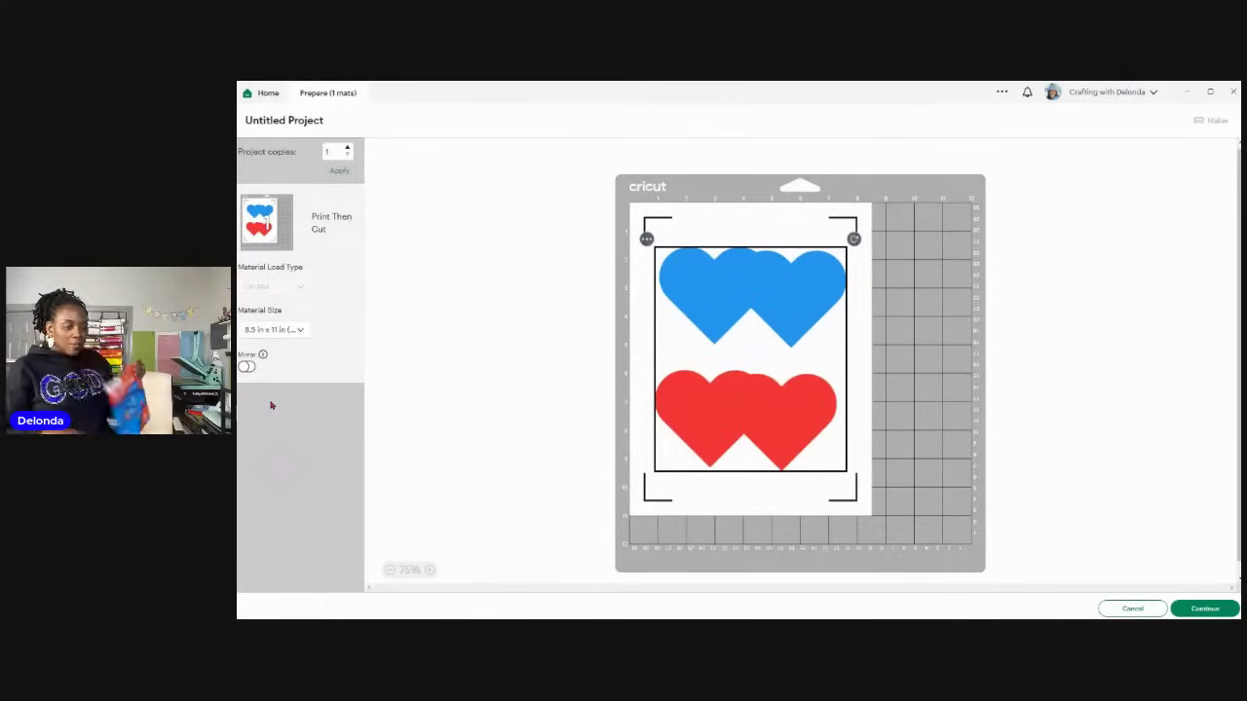
pyautogui.click(1133, 609)
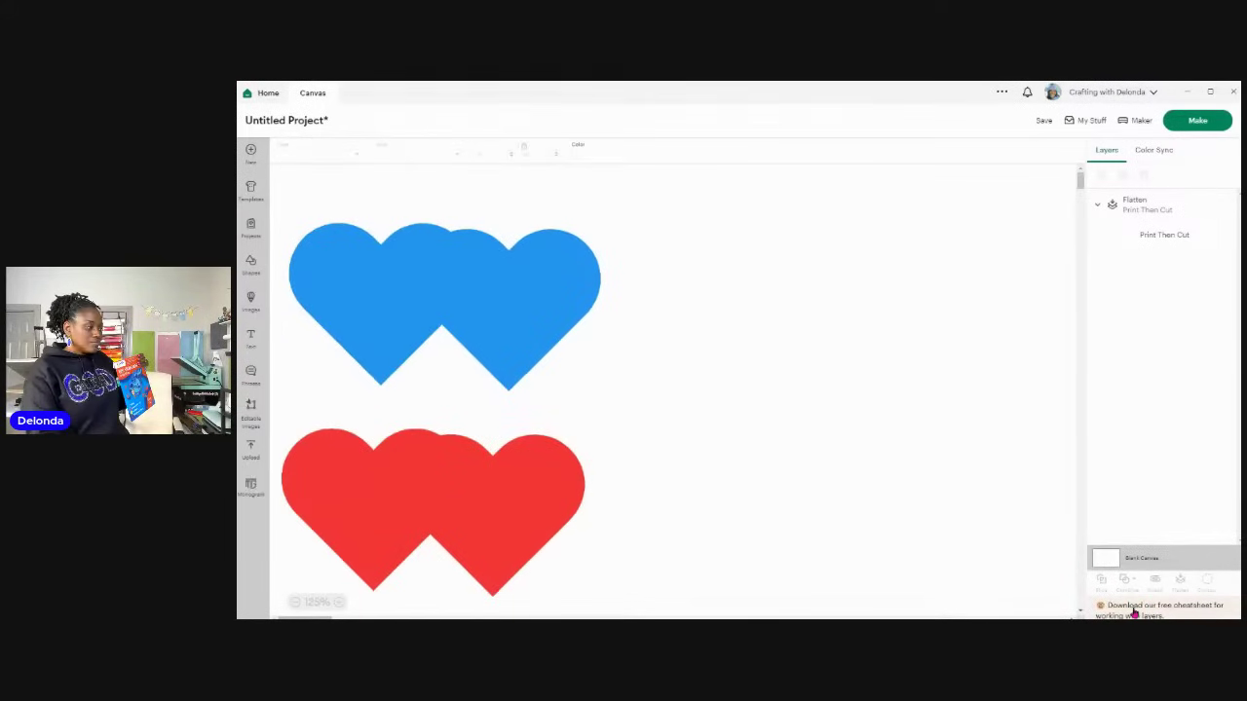
pyautogui.click(464, 419)
pyautogui.click(284, 153)
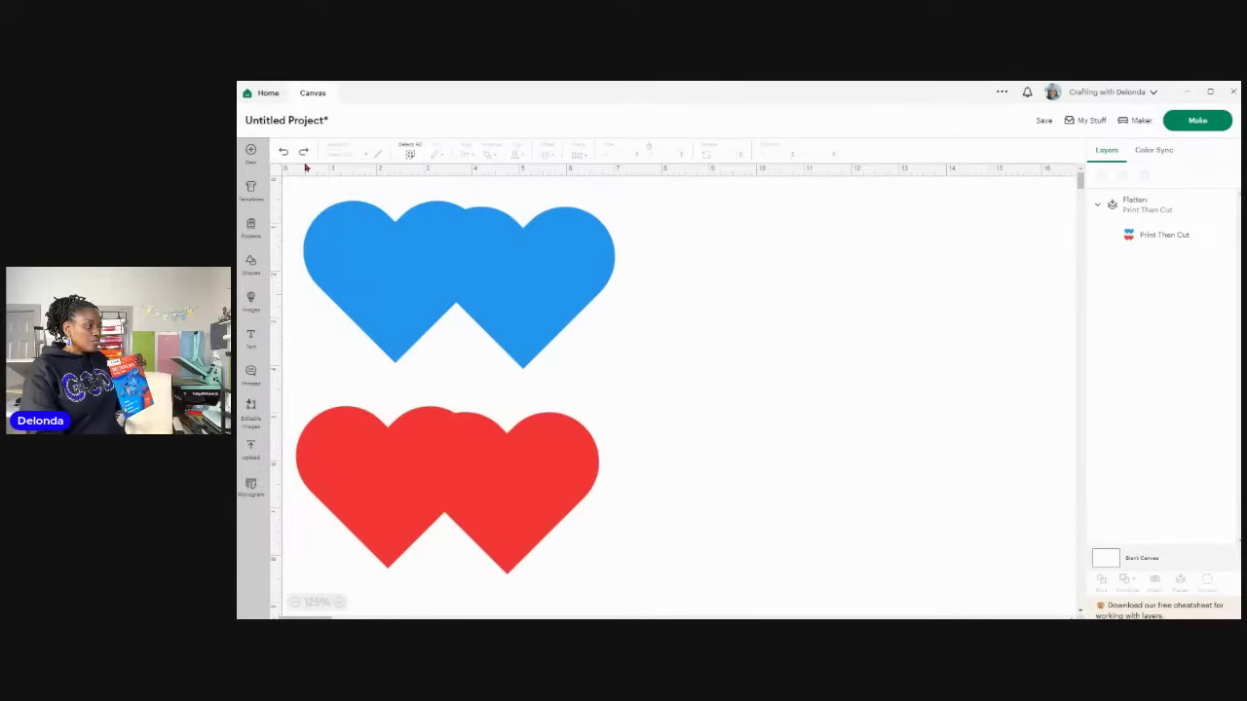
# Step: Undo the flattening of the blue and red hearts, and view the combine options for the attached blue hearts
pyautogui.click(448, 289)
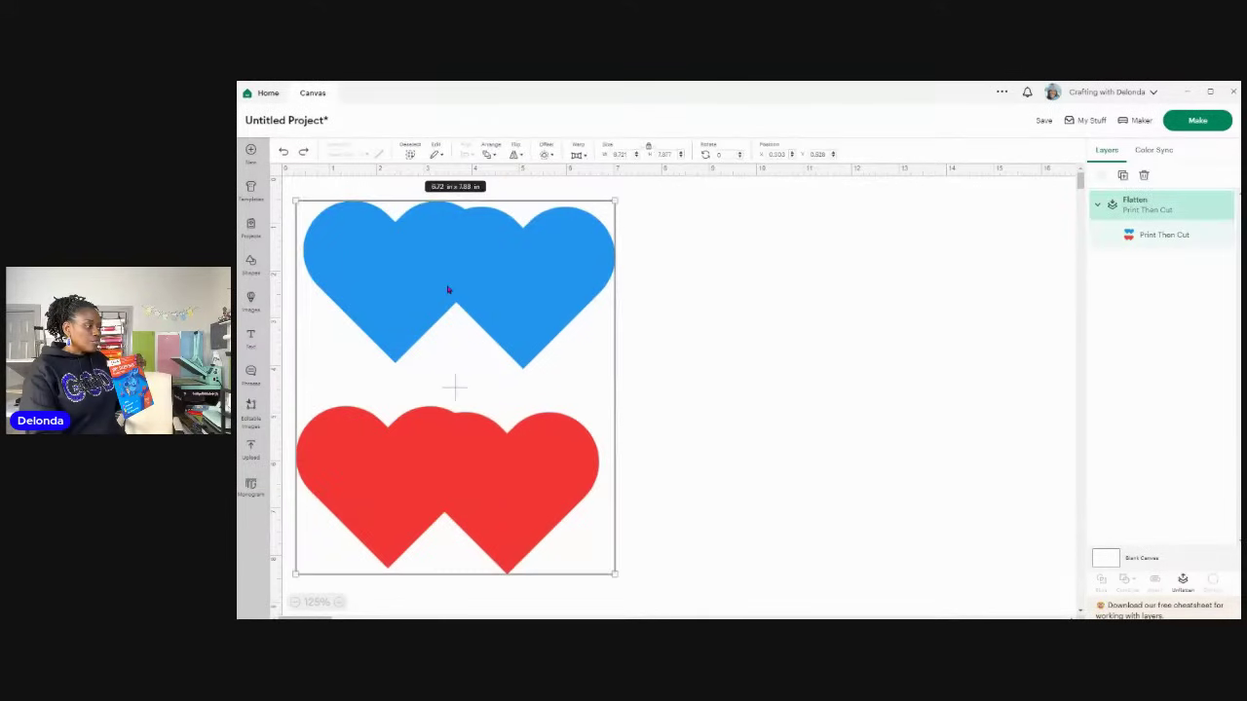
pyautogui.click(283, 153)
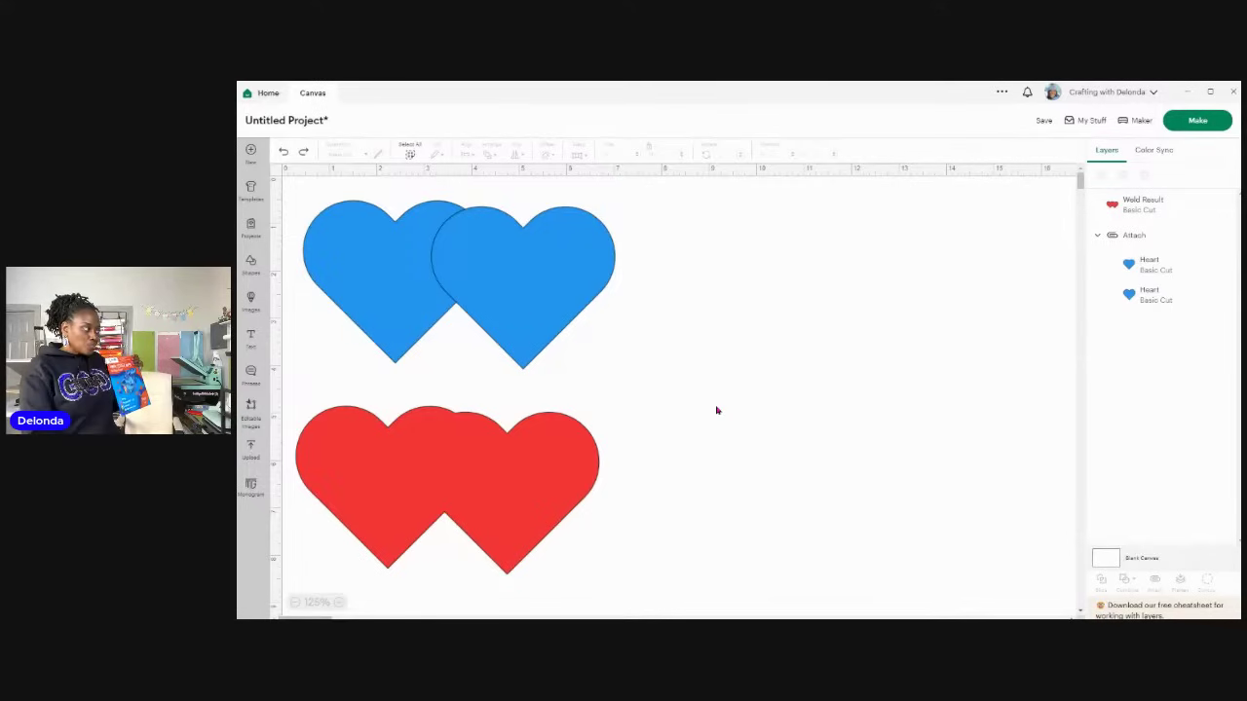
pyautogui.click(430, 263)
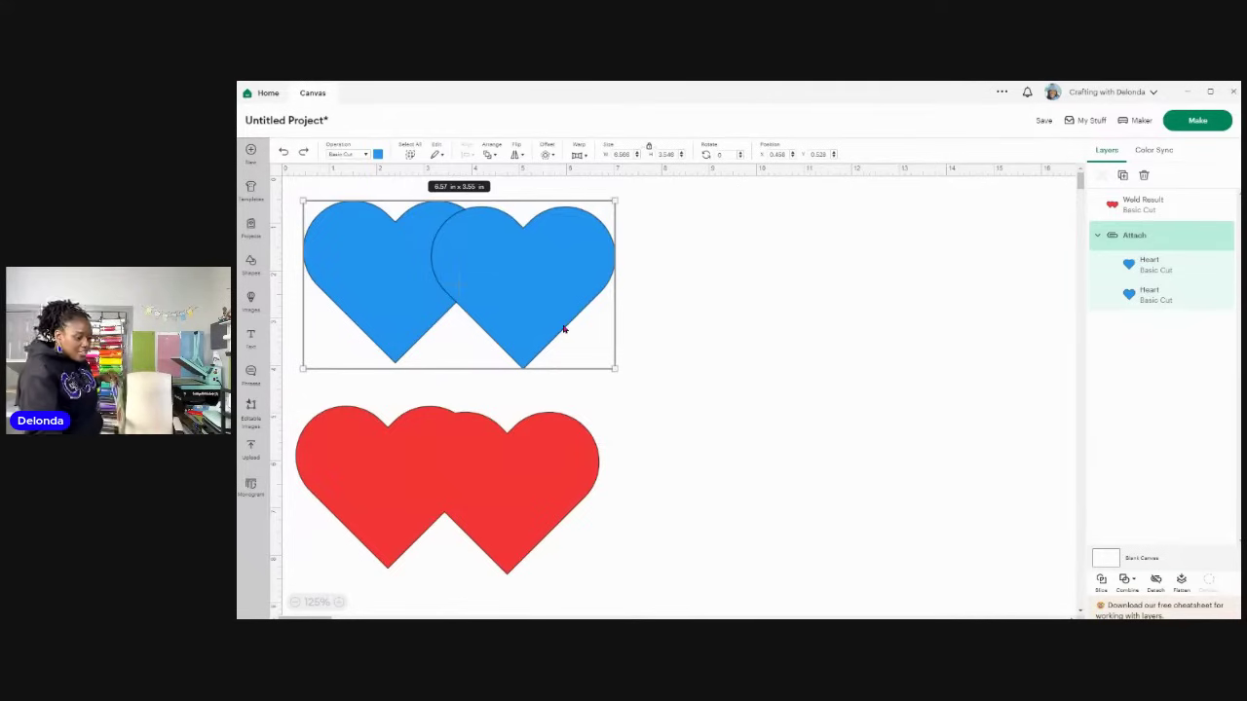
pyautogui.click(1126, 584)
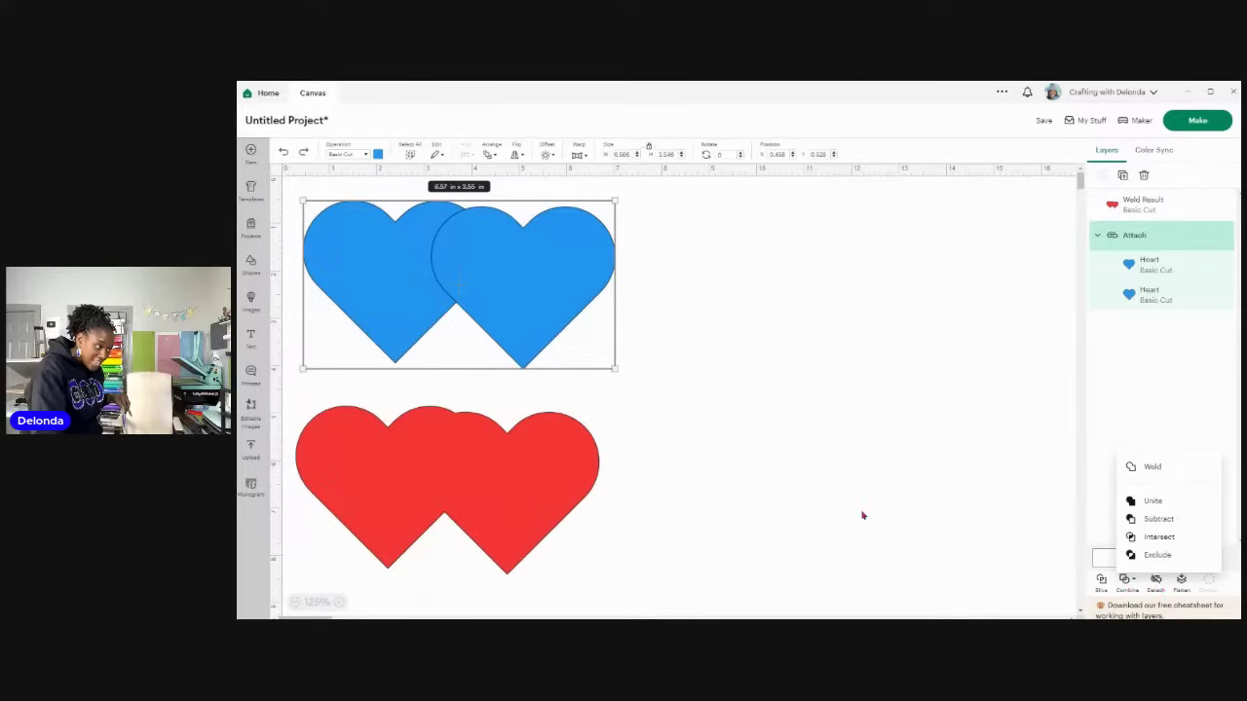
pyautogui.click(1128, 582)
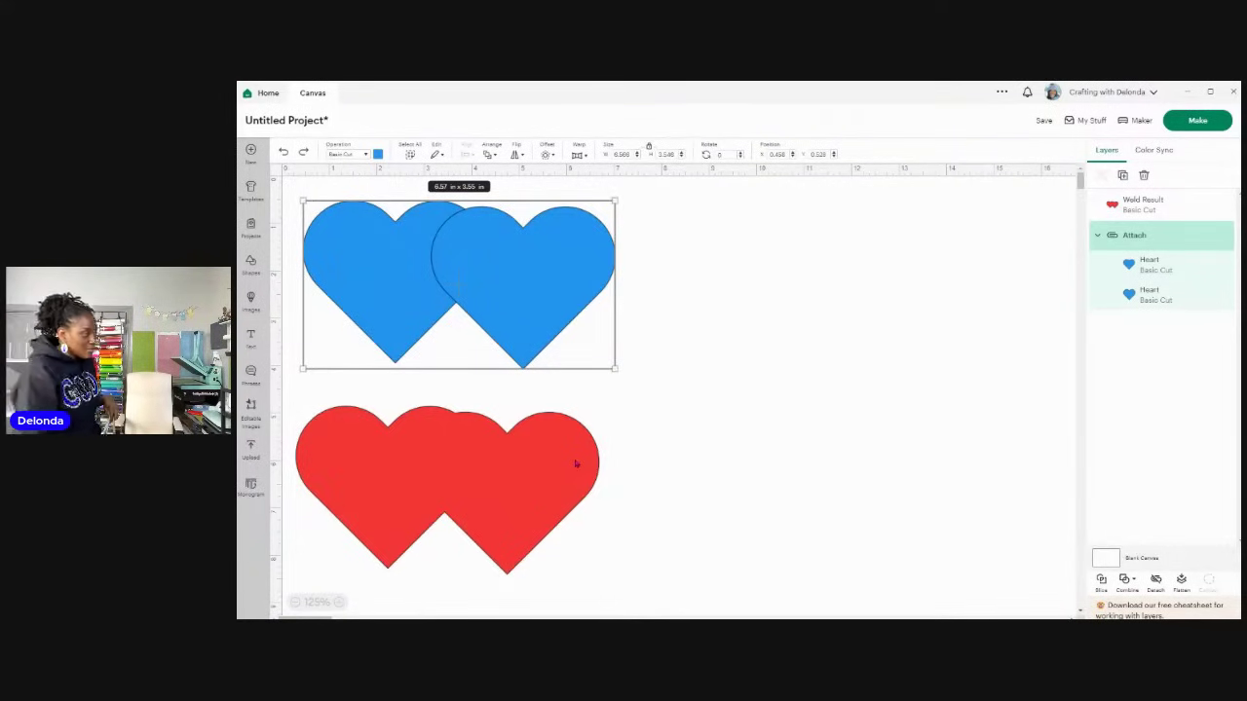
# Step: Flatten the attached blue hearts and the welded red hearts together, and continue through the mat preview to the print stage
pyautogui.moveTo(292, 191); pyautogui.dragTo(620, 581)
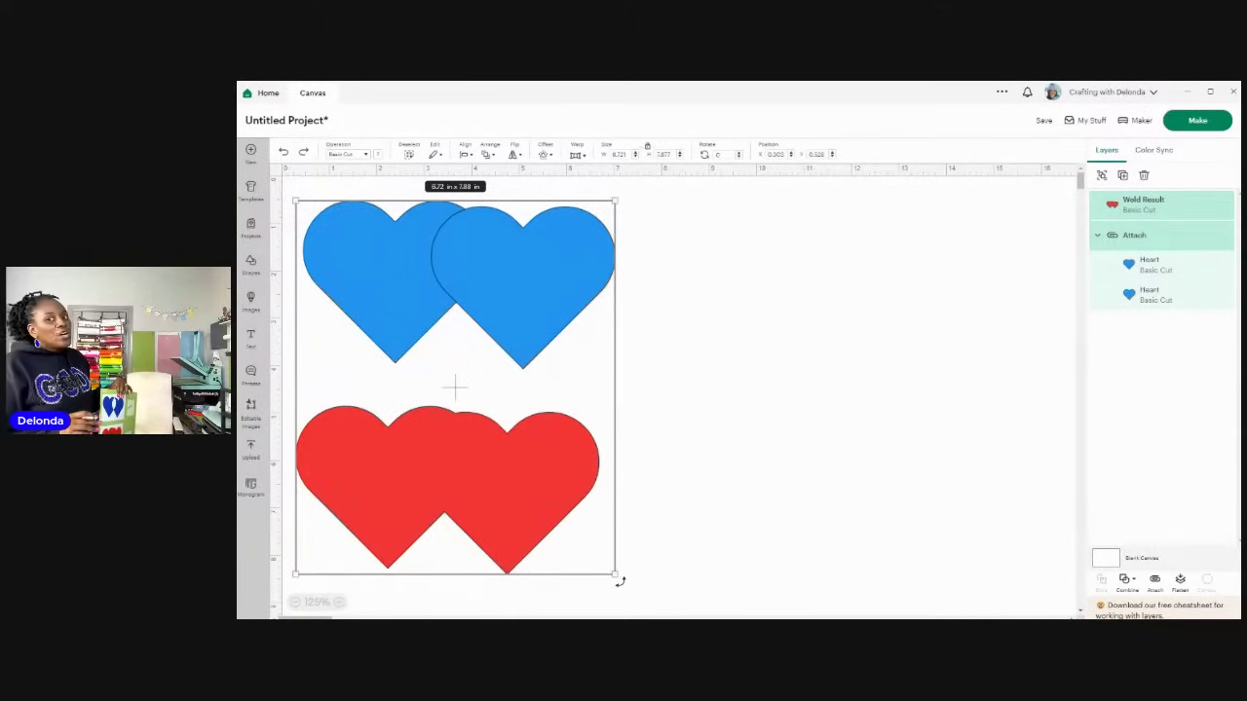
pyautogui.click(1180, 583)
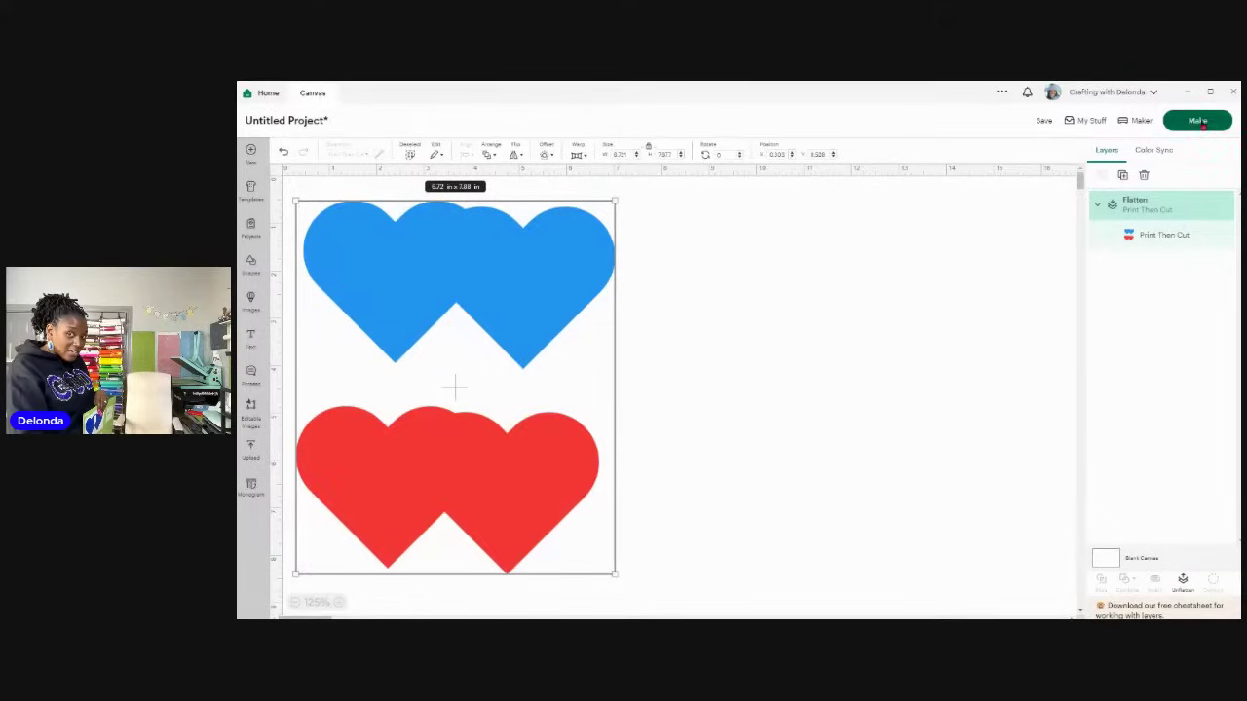
pyautogui.click(1201, 122)
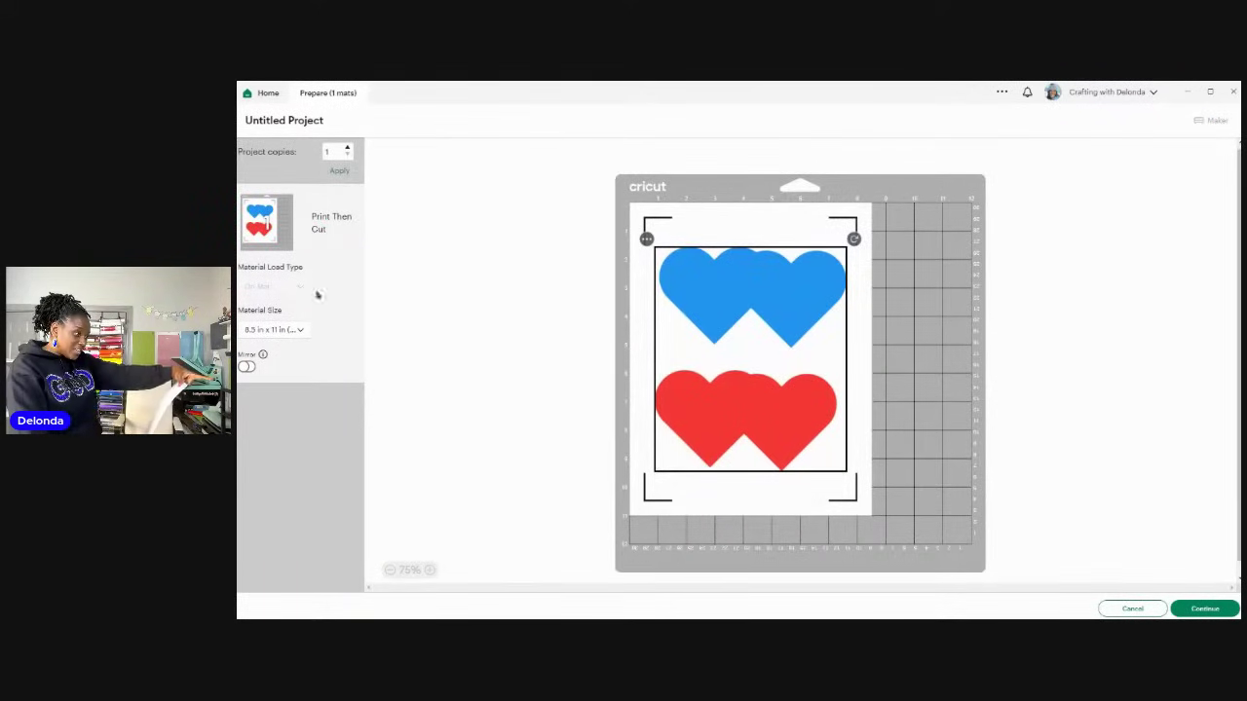
pyautogui.click(1210, 609)
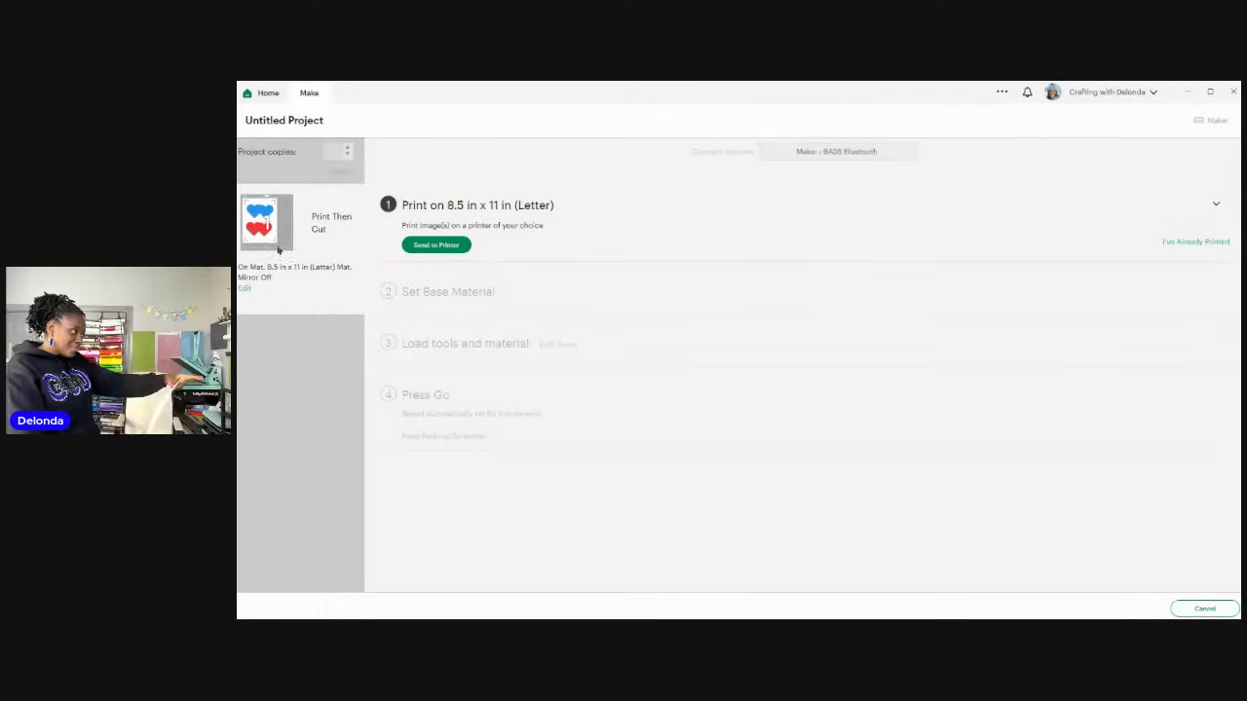
# Step: Set up the print with Add Bleed off and Use System Dialog on, and proceed to the system print dialog
pyautogui.moveTo(279, 251)
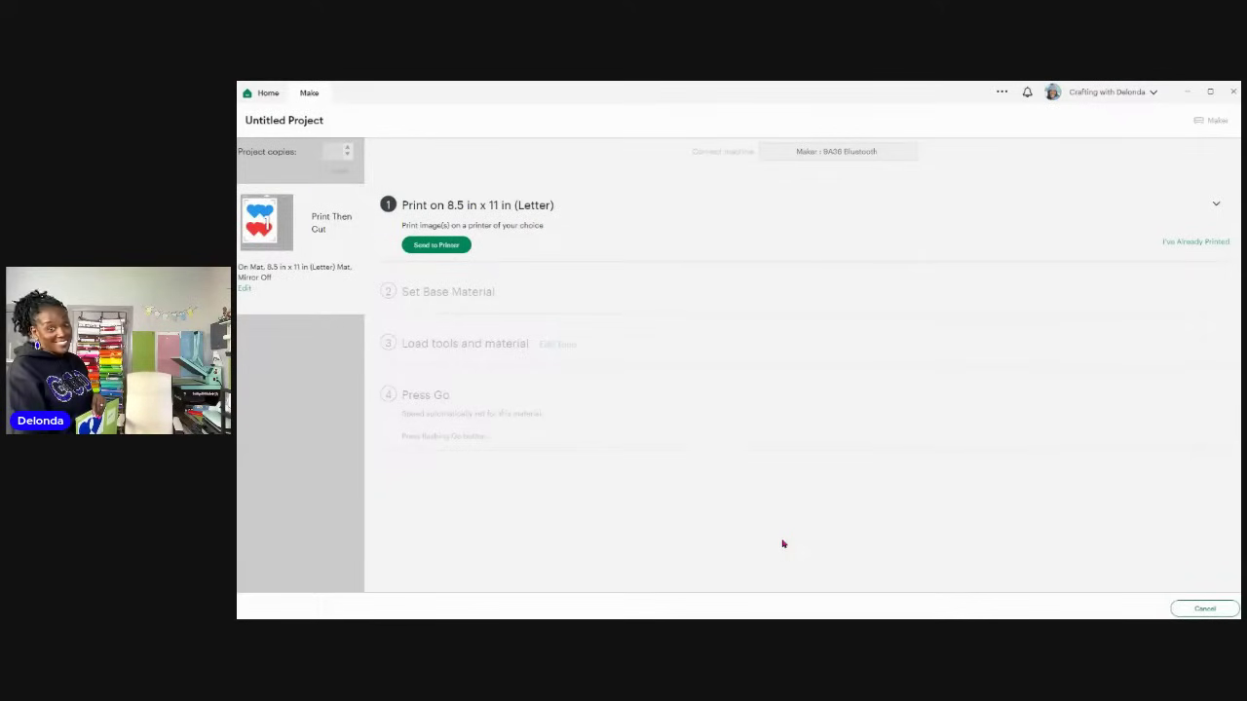
pyautogui.click(425, 248)
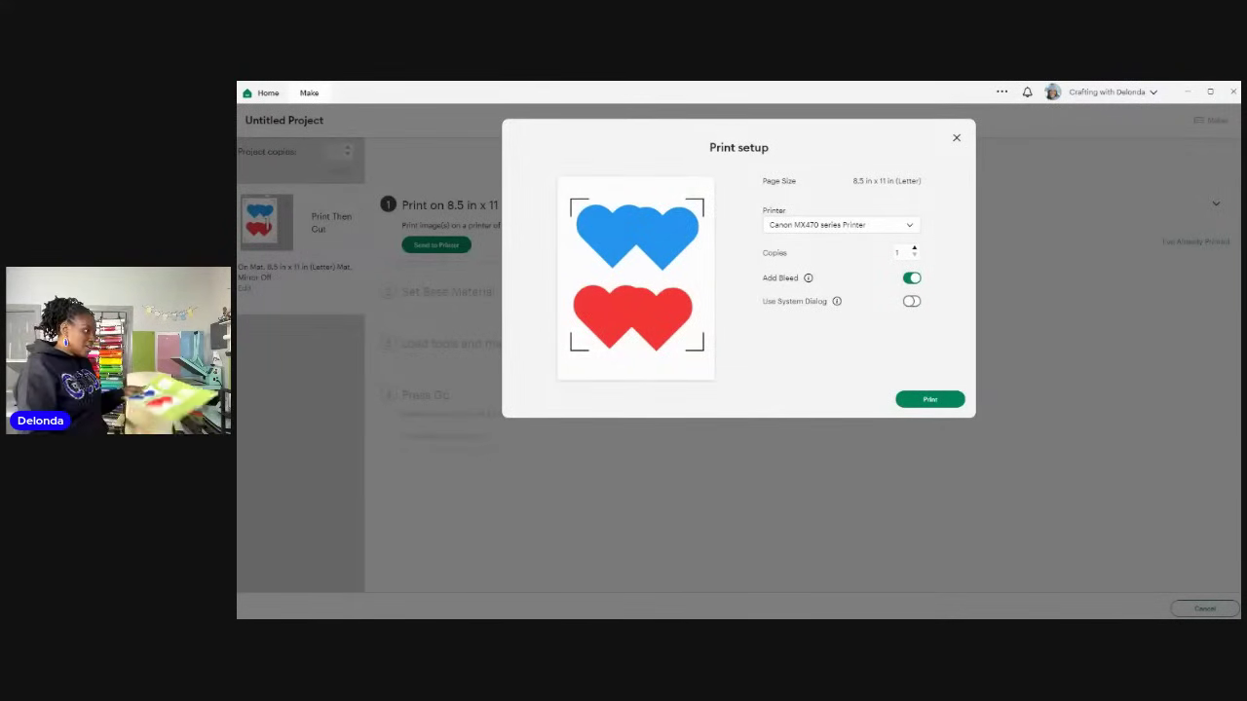
pyautogui.click(913, 279)
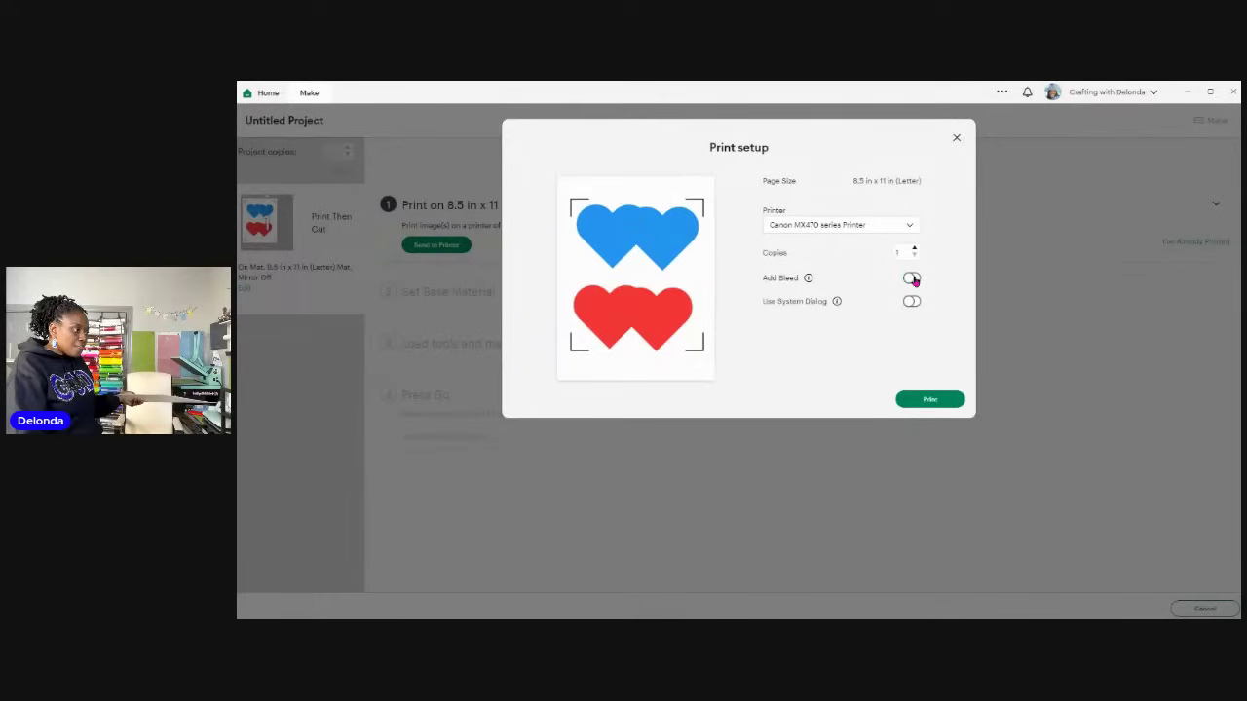
pyautogui.click(911, 301)
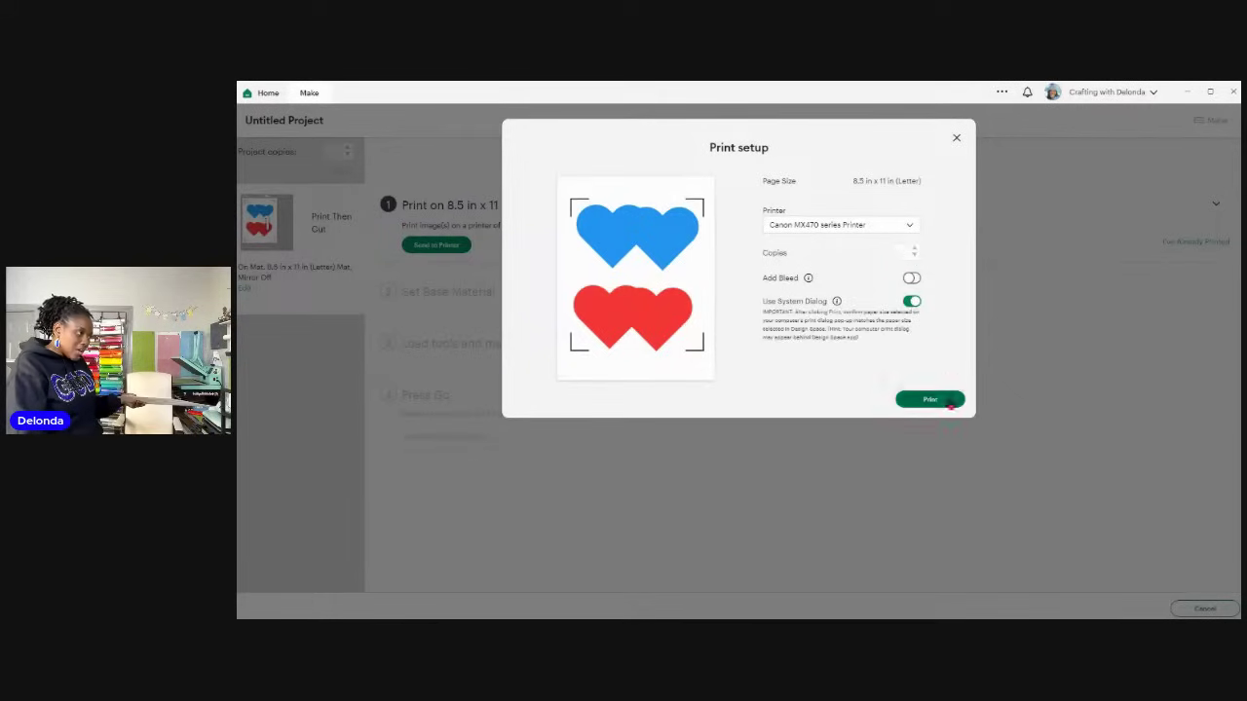
pyautogui.click(930, 401)
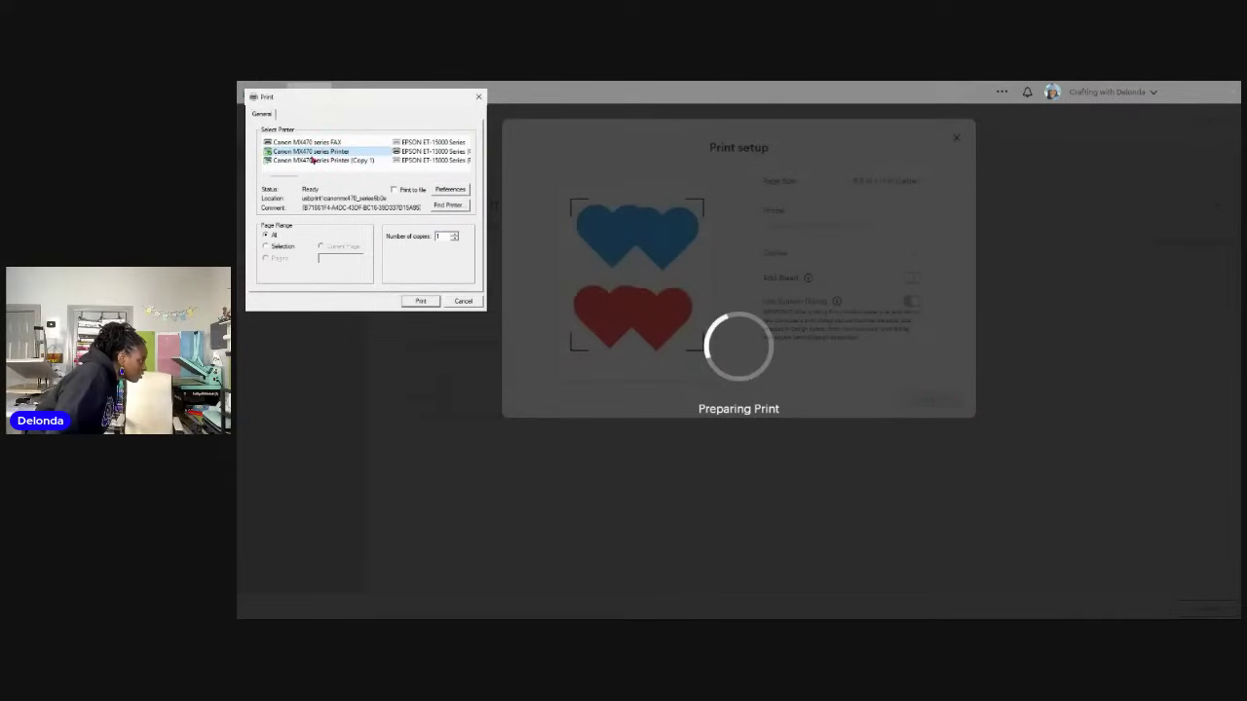
# Step: Set the Canon printer's media type to Other Photo Paper in its preferences and print the flattened hearts
pyautogui.click(451, 190)
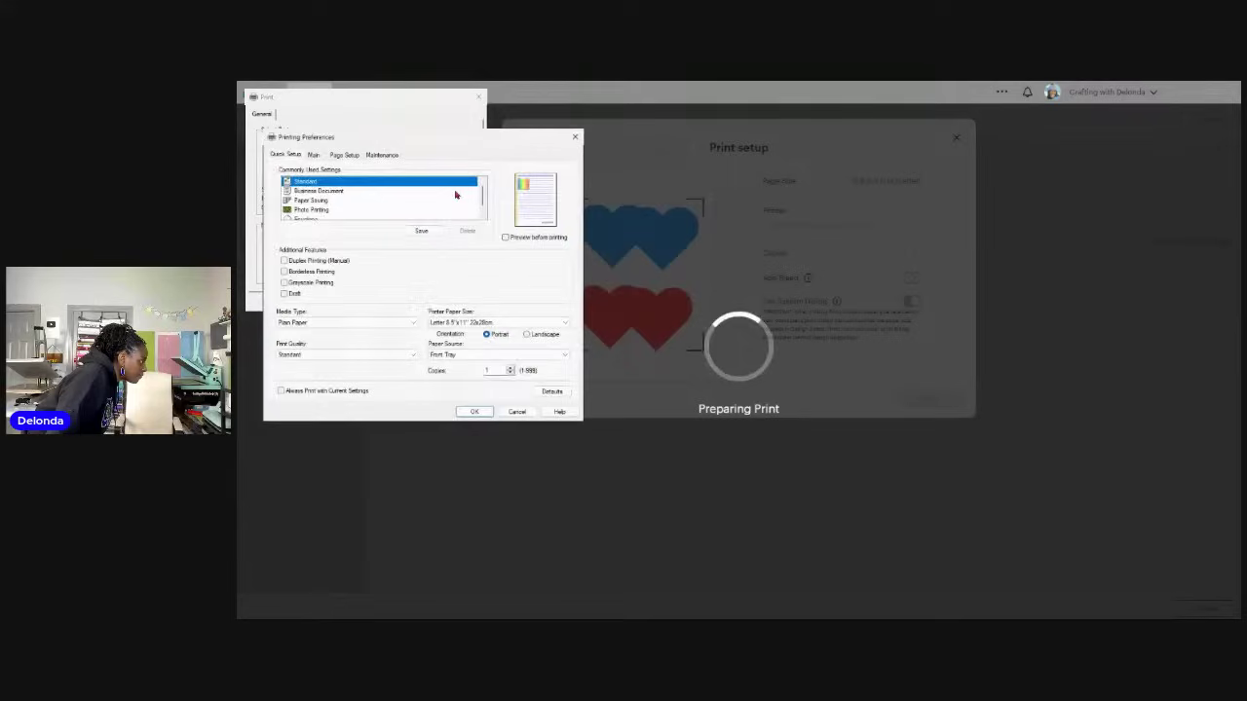
pyautogui.click(413, 325)
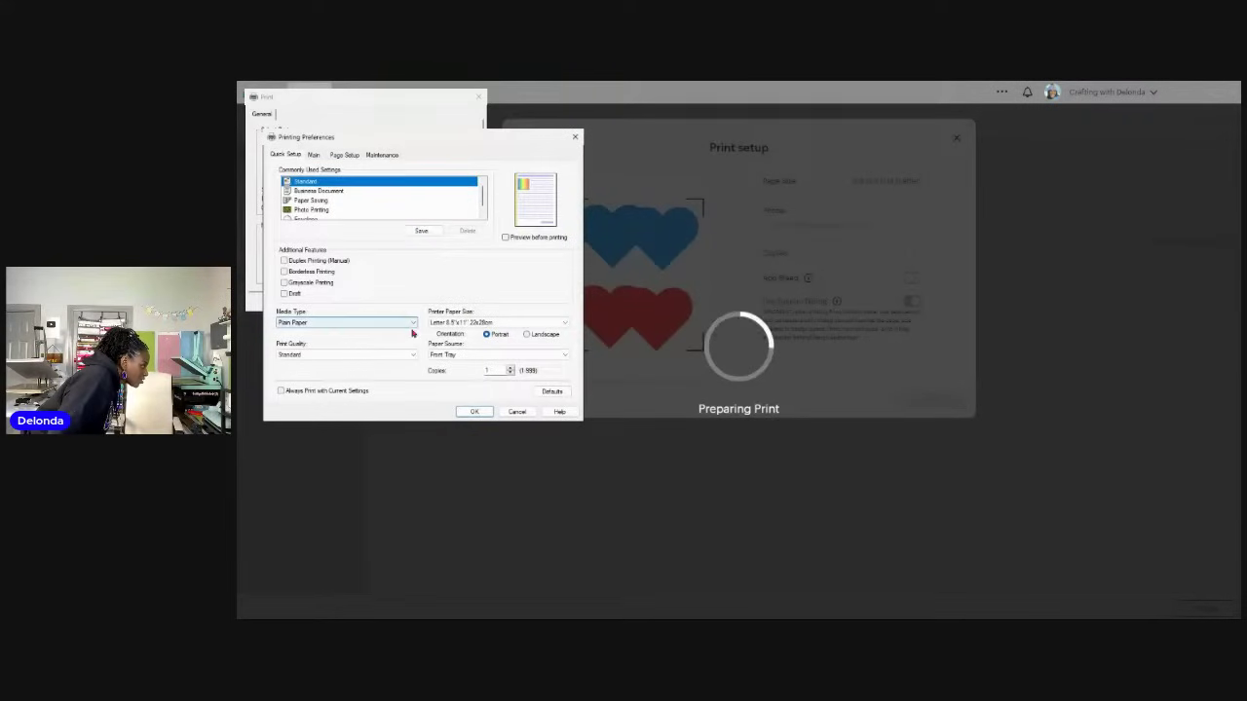
pyautogui.moveTo(345, 382)
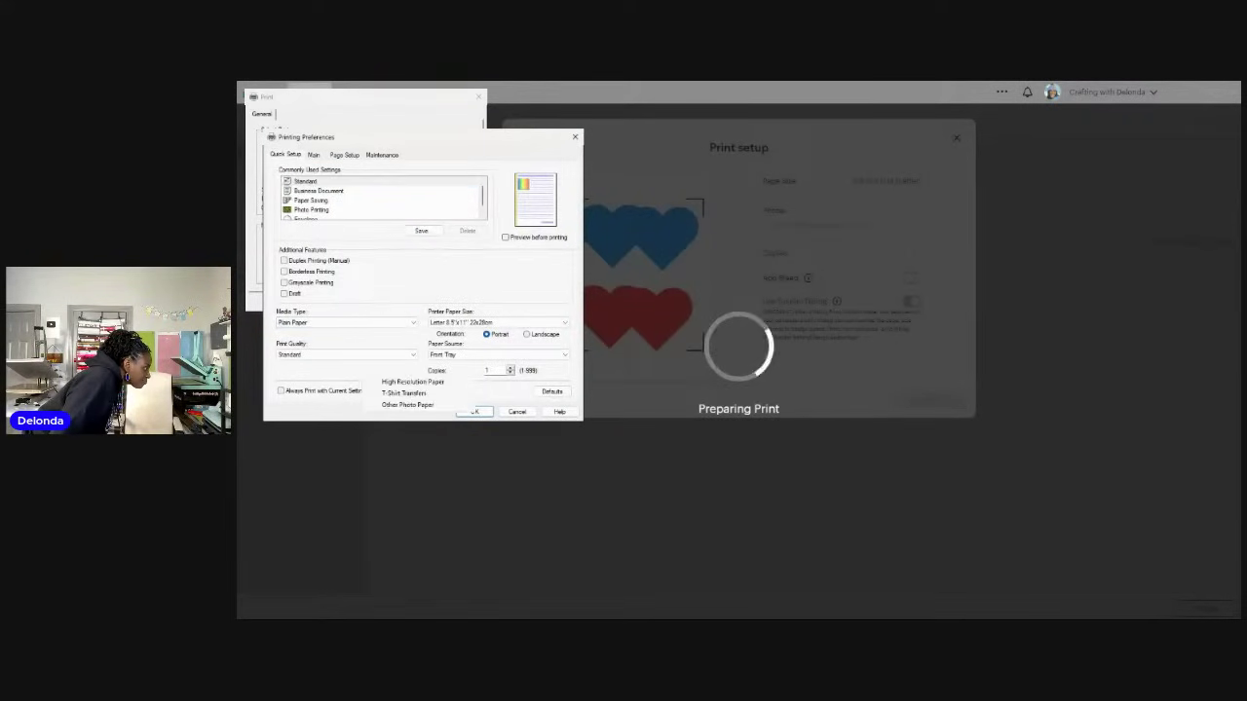
pyautogui.click(415, 404)
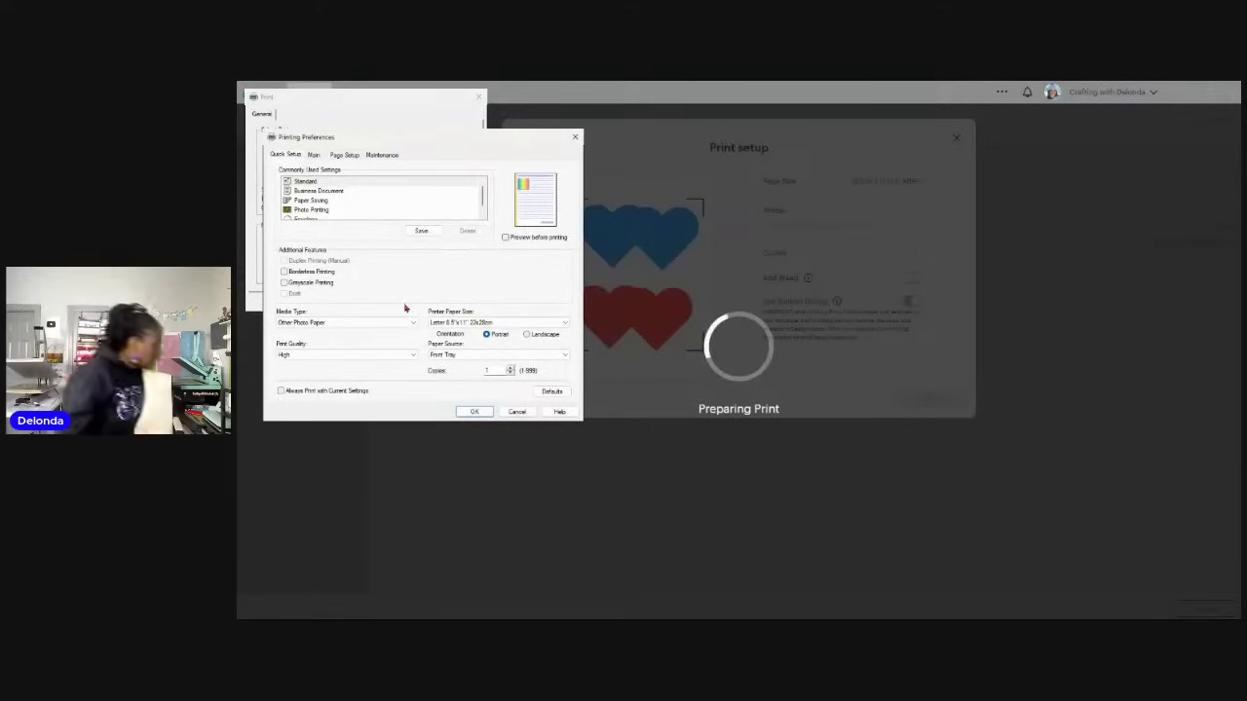
pyautogui.click(474, 411)
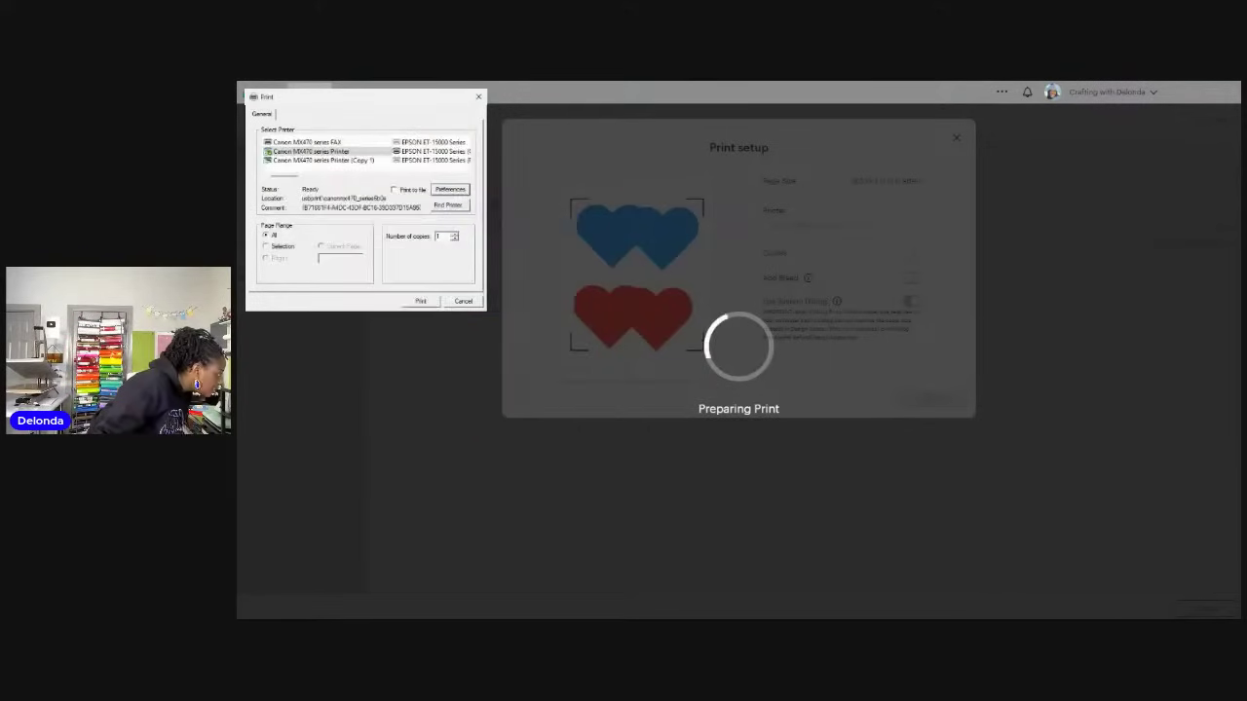
pyautogui.click(418, 301)
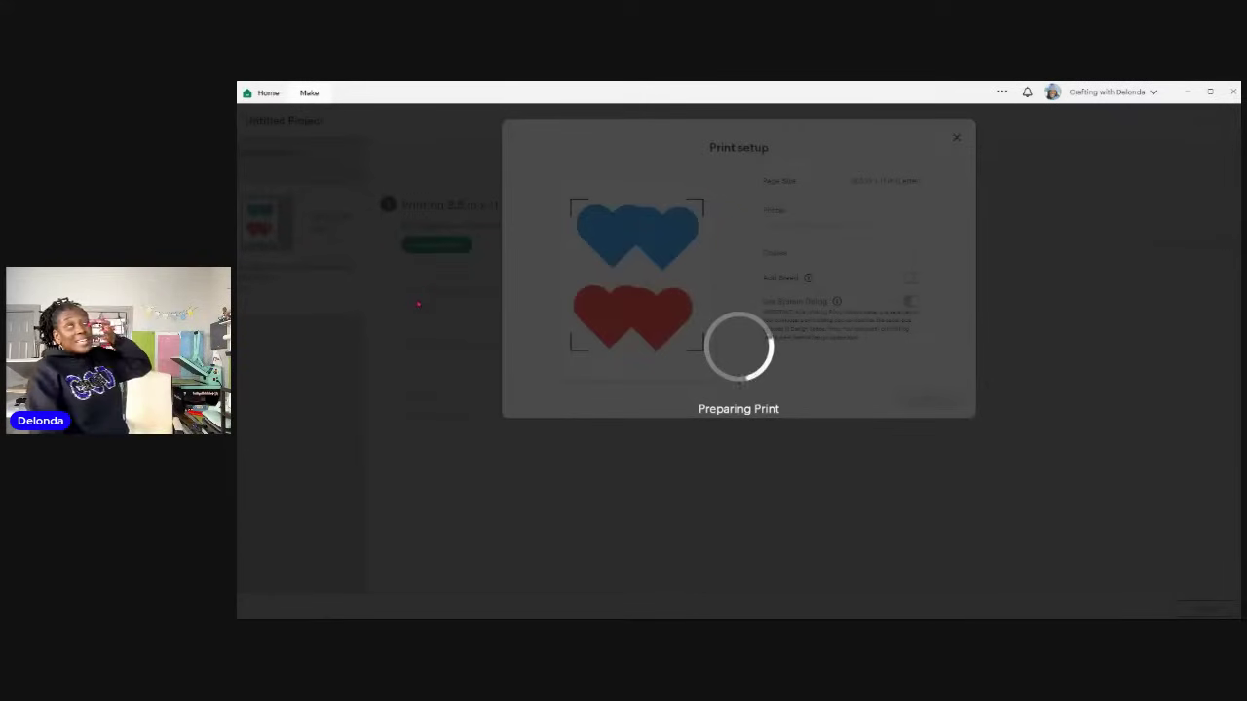
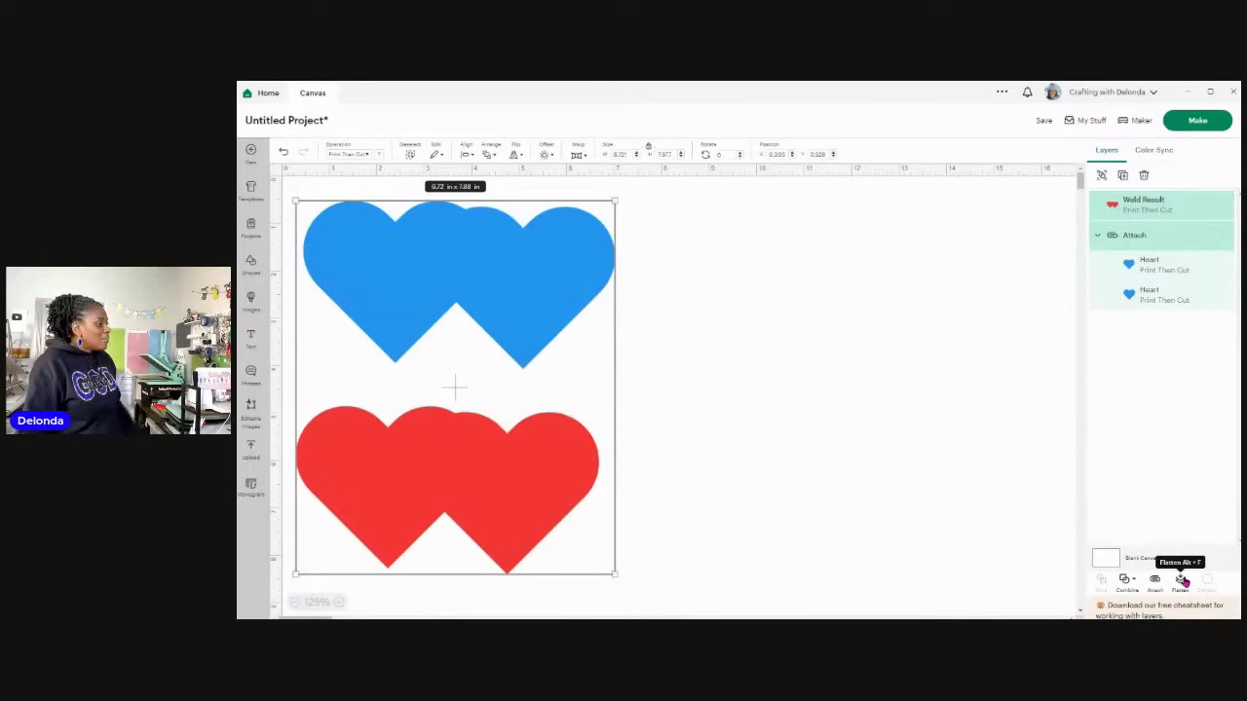
# Step: Change the blank canvas color to light gray
pyautogui.click(1096, 561)
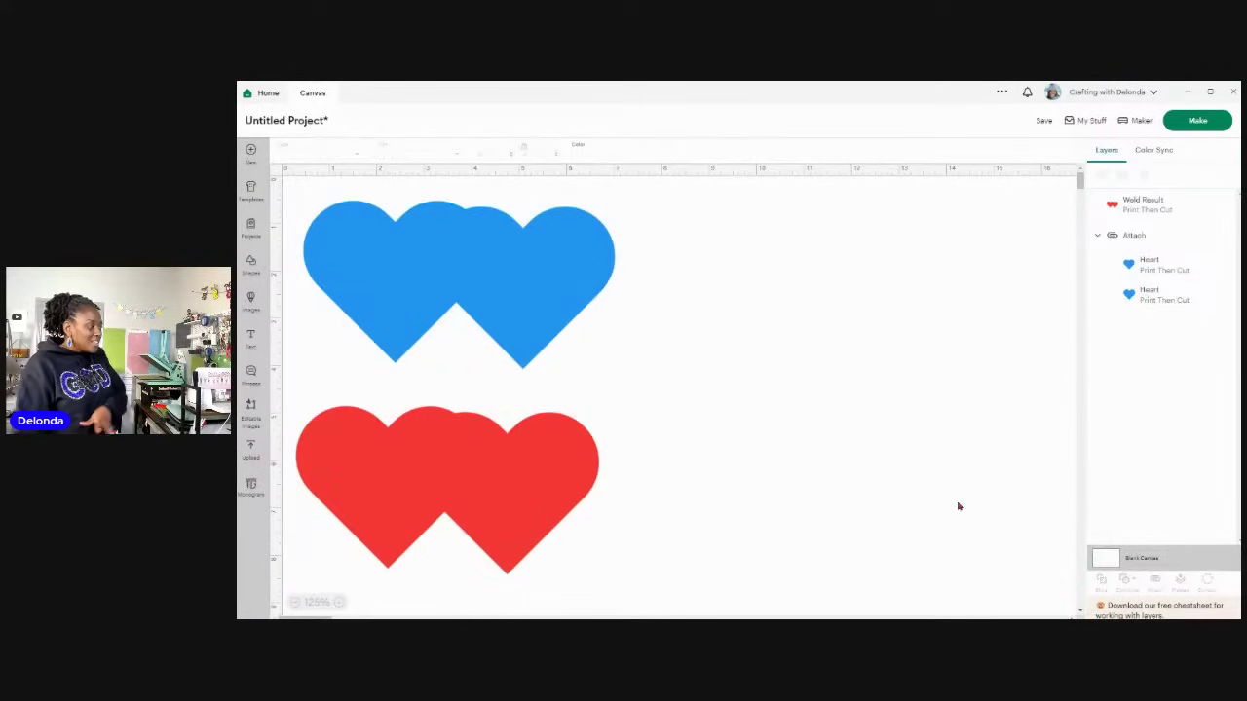
pyautogui.click(576, 154)
pyautogui.click(600, 245)
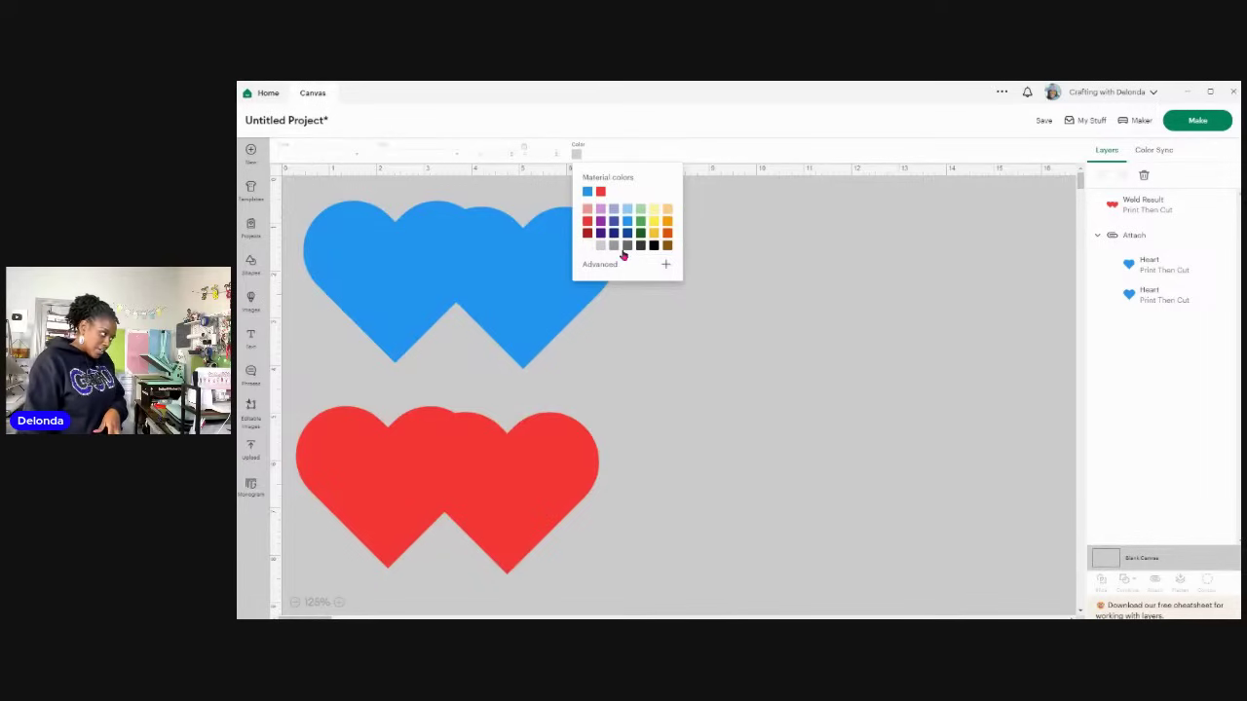
pyautogui.click(773, 391)
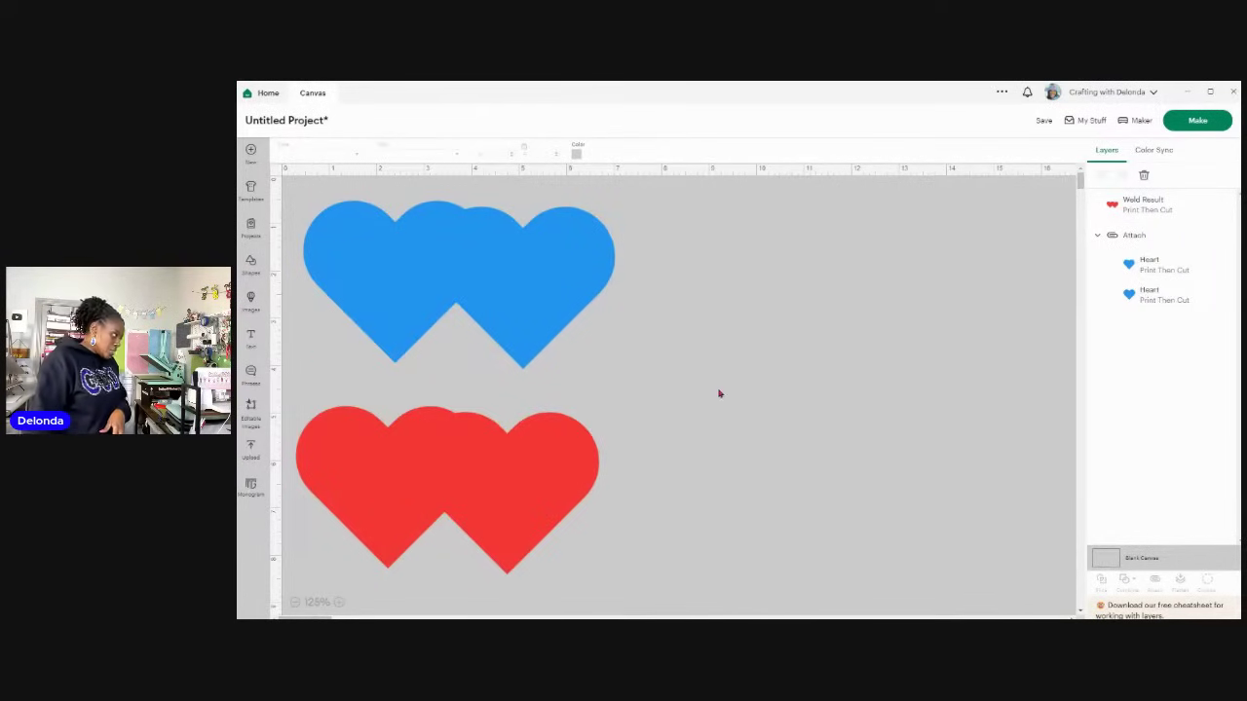
# Step: Add a text object with a person's first name to the right of the hearts, and place a duplicate below it
pyautogui.click(250, 337)
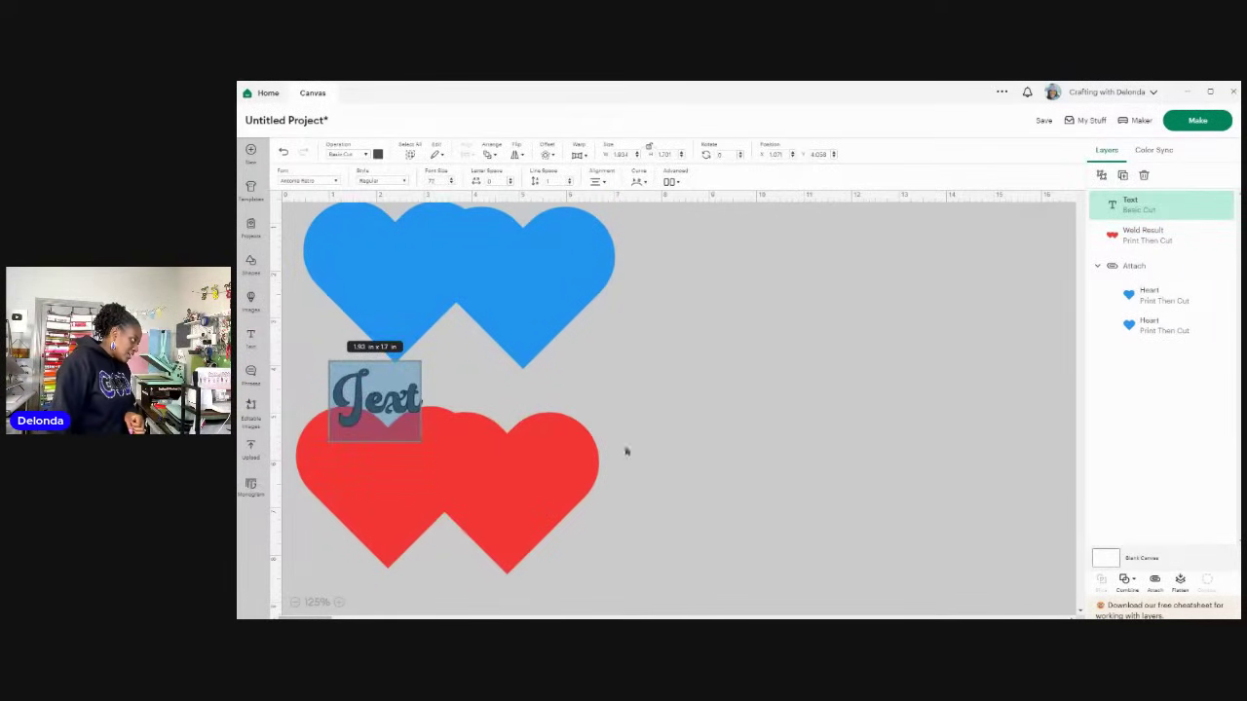
pyautogui.click(375, 409)
pyautogui.moveTo(375, 409); pyautogui.dragTo(875, 373)
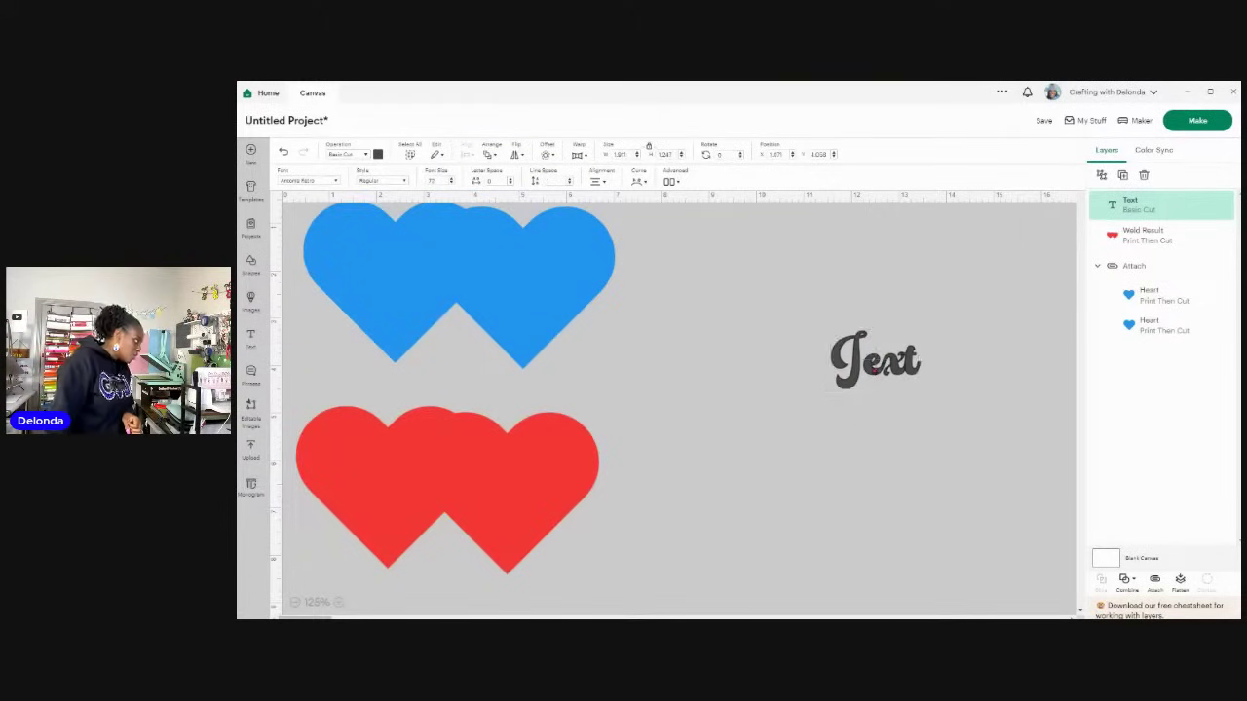
pyautogui.doubleClick(873, 365)
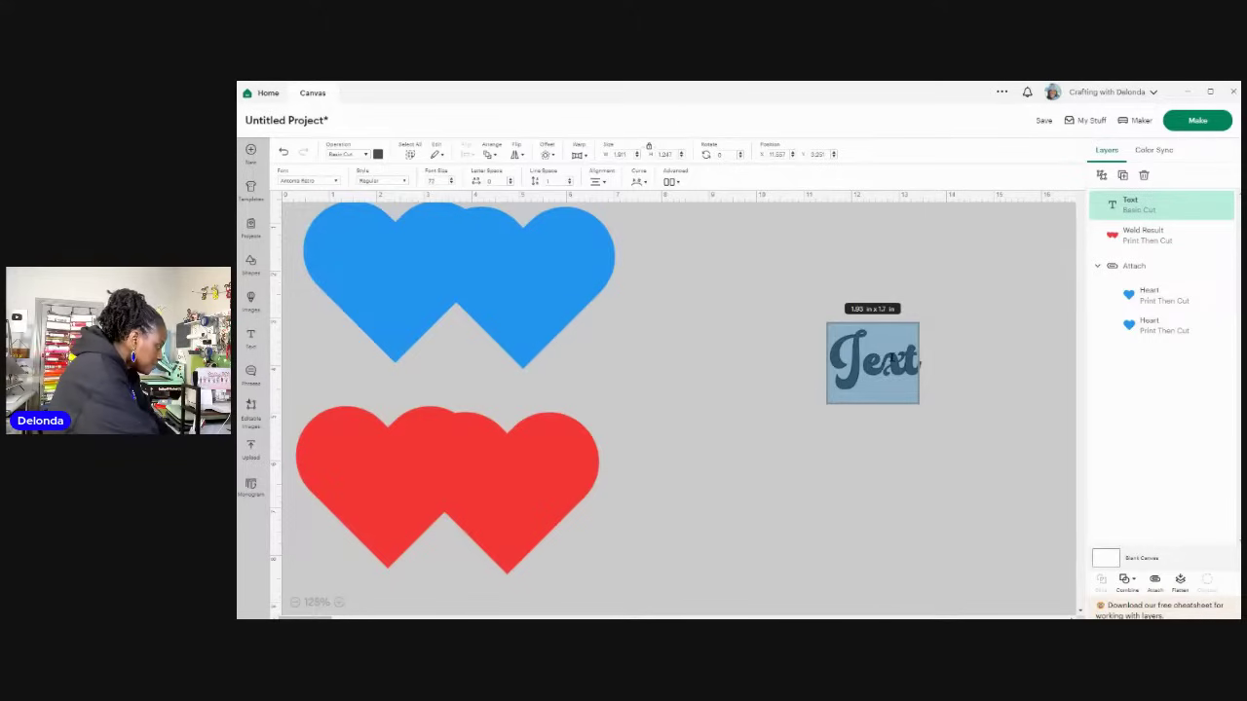
pyautogui.write('Kawanda')
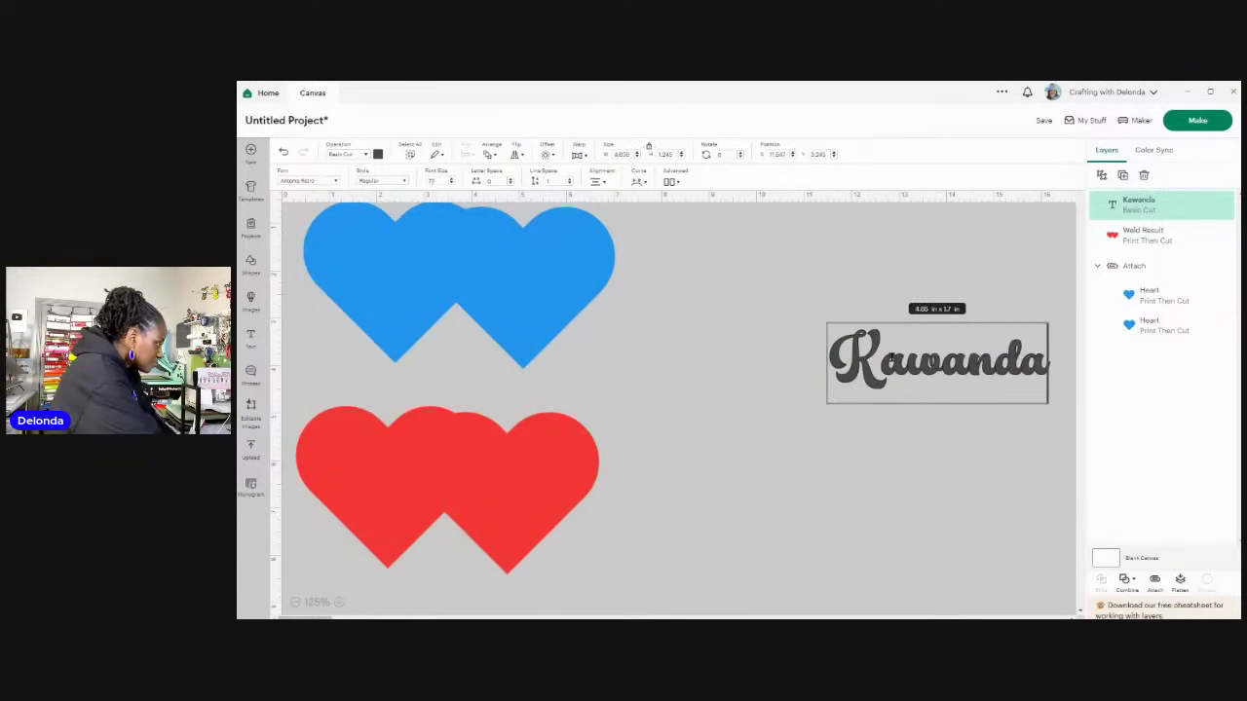
pyautogui.click(897, 493)
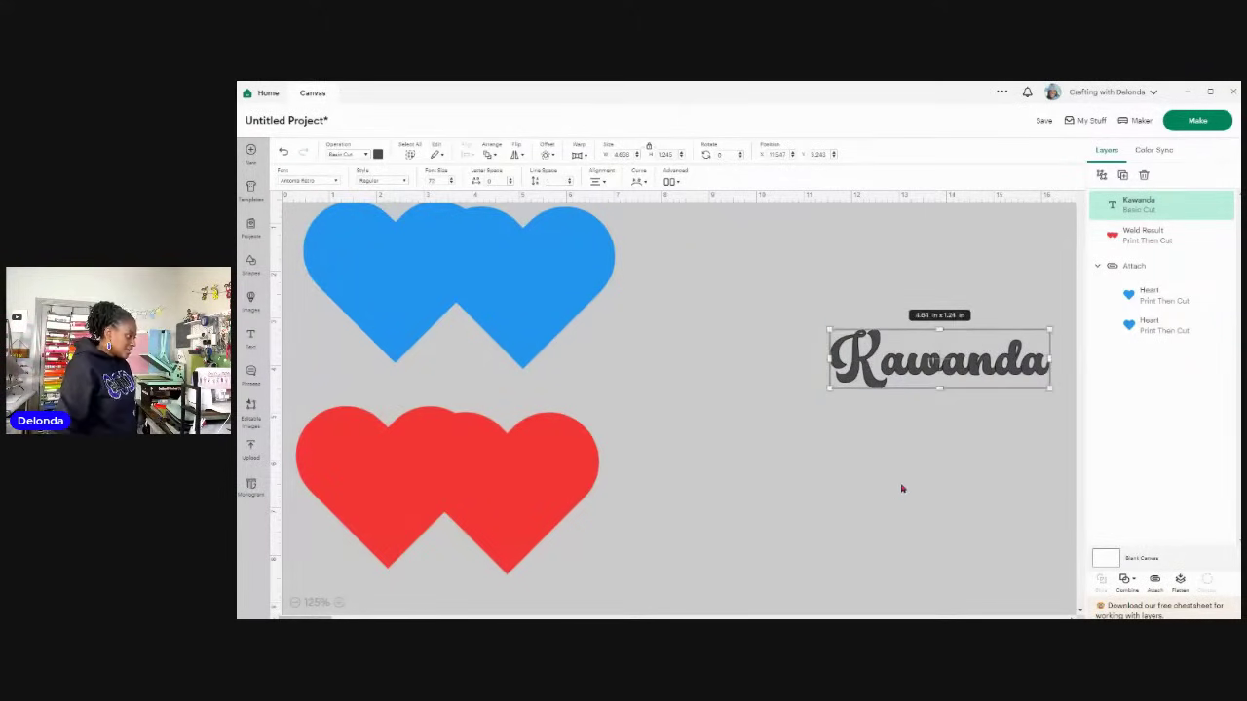
pyautogui.click(1125, 176)
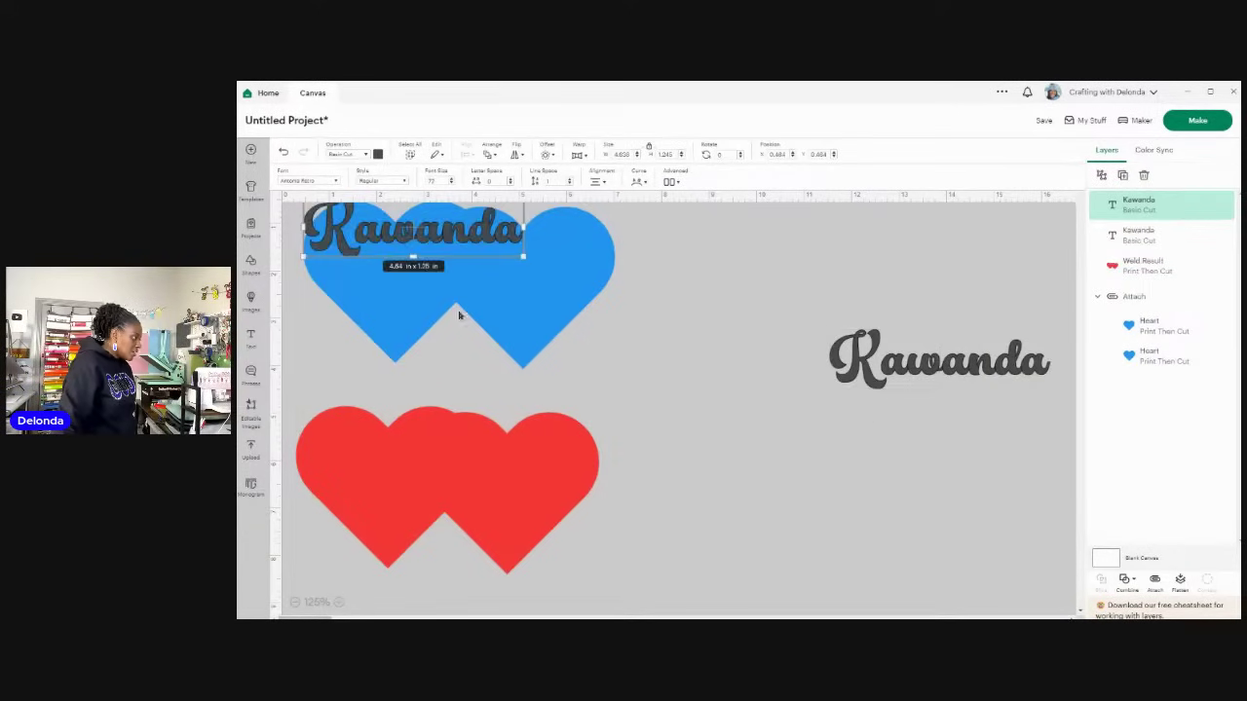
pyautogui.moveTo(413, 245); pyautogui.dragTo(883, 487)
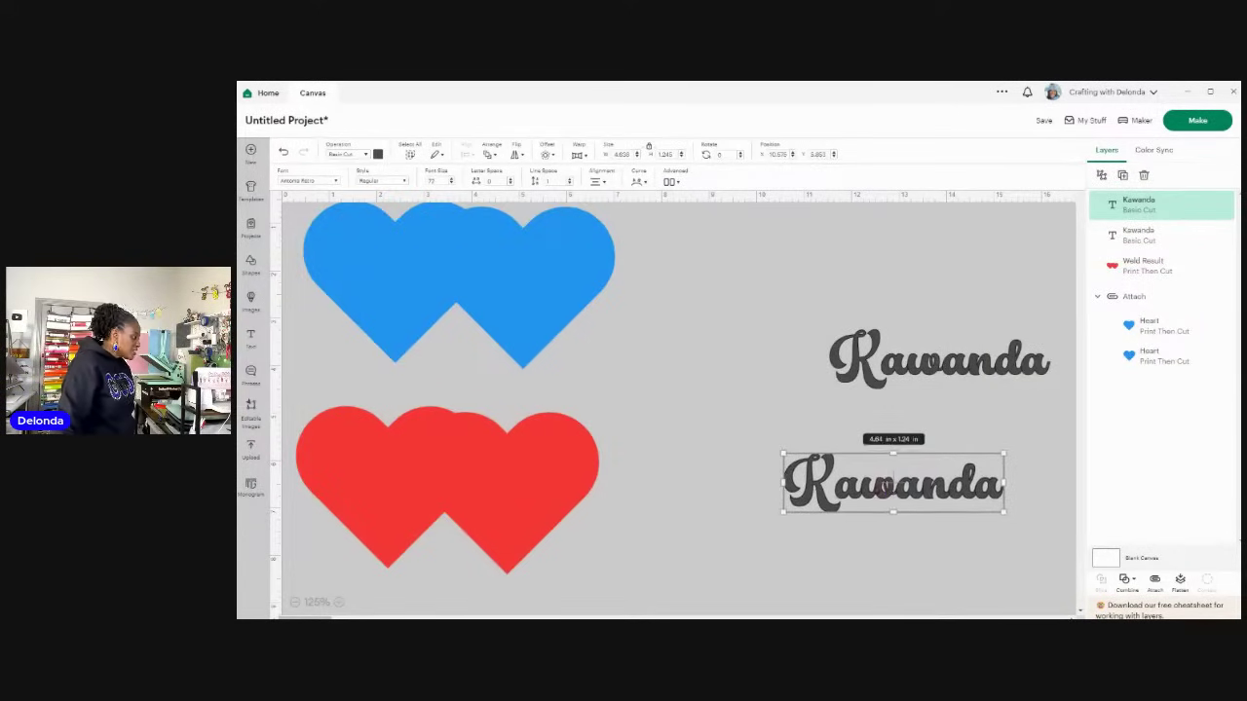
# Step: Set the lower name's font to the system font Ask Why, and move the script-font name higher above it
pyautogui.click(335, 183)
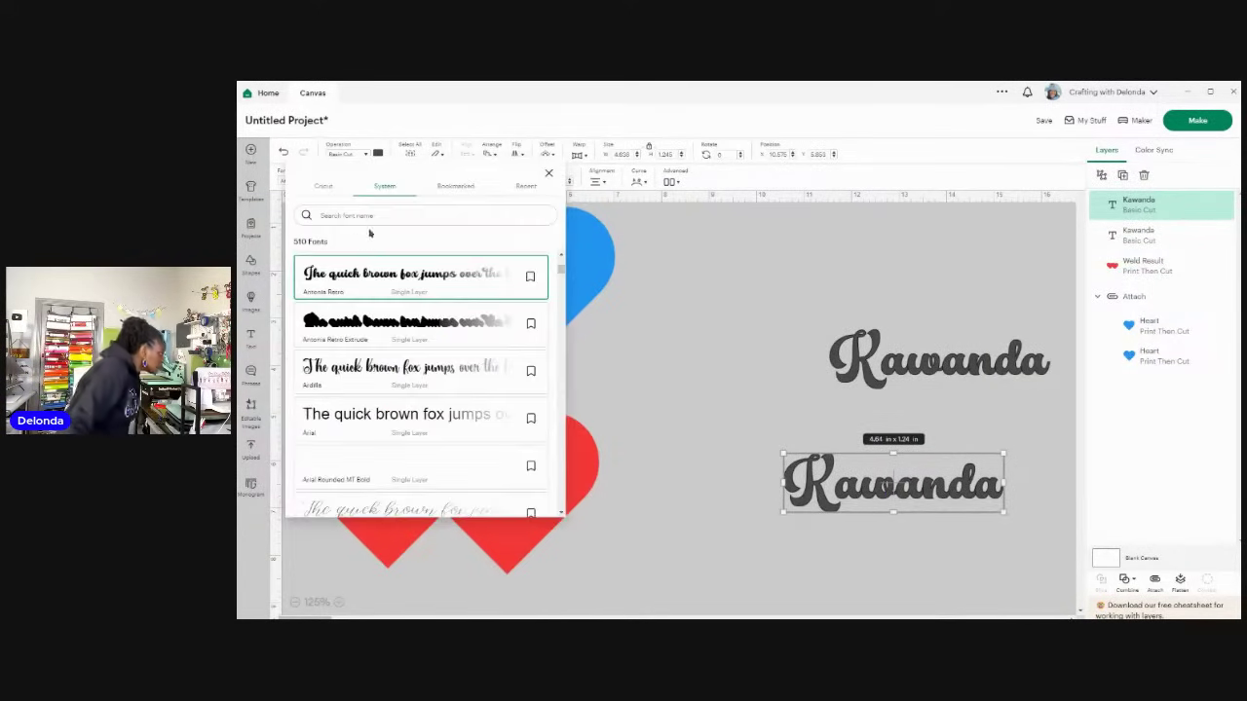
pyautogui.scroll(-3, 477, 440)
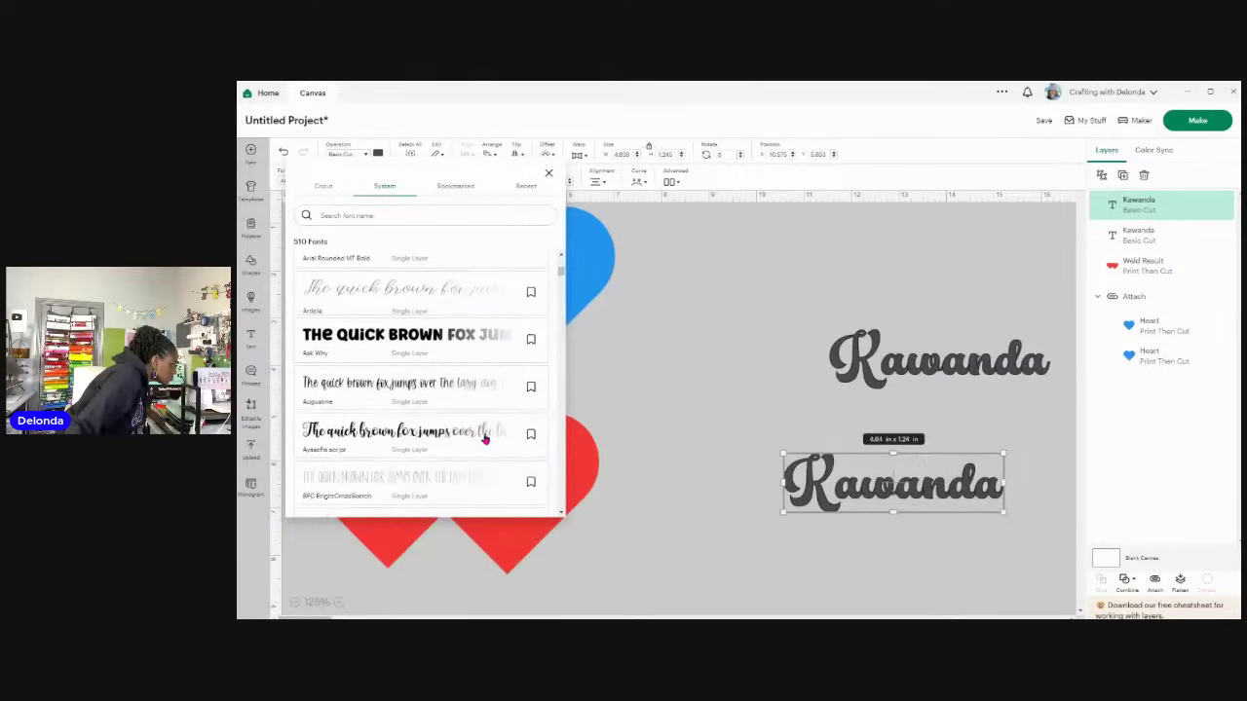
pyautogui.click(428, 338)
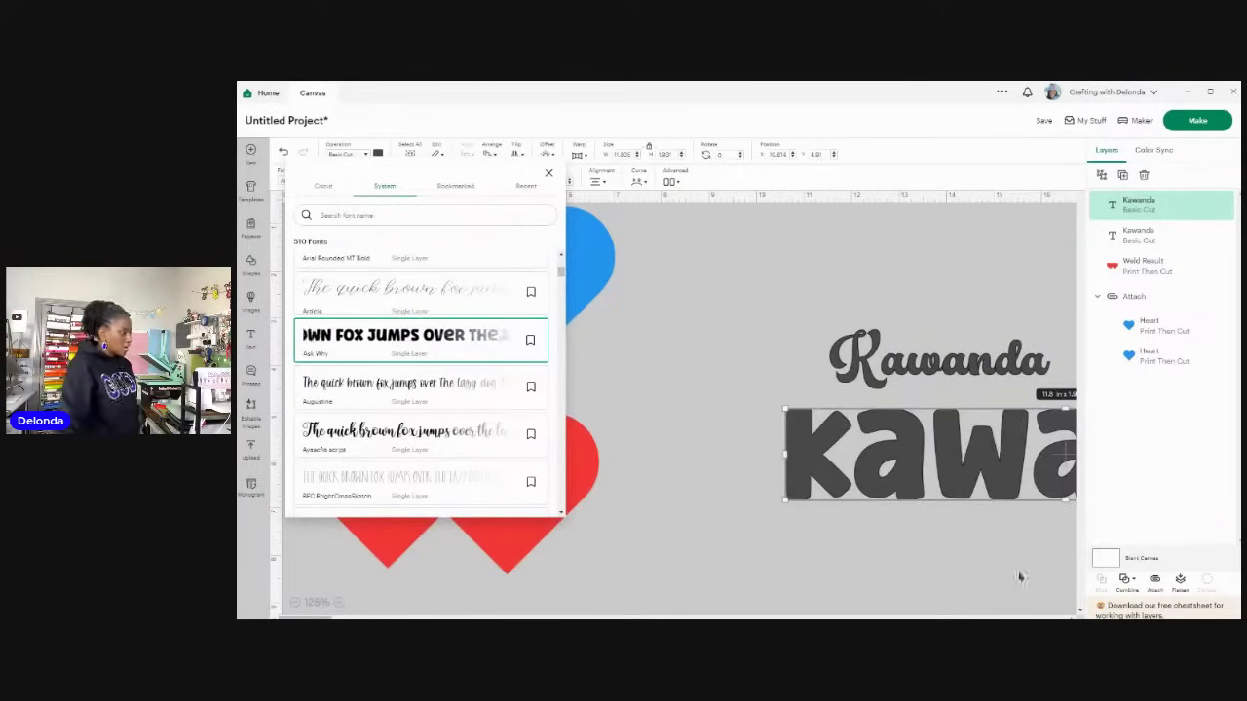
pyautogui.moveTo(964, 380); pyautogui.dragTo(908, 318)
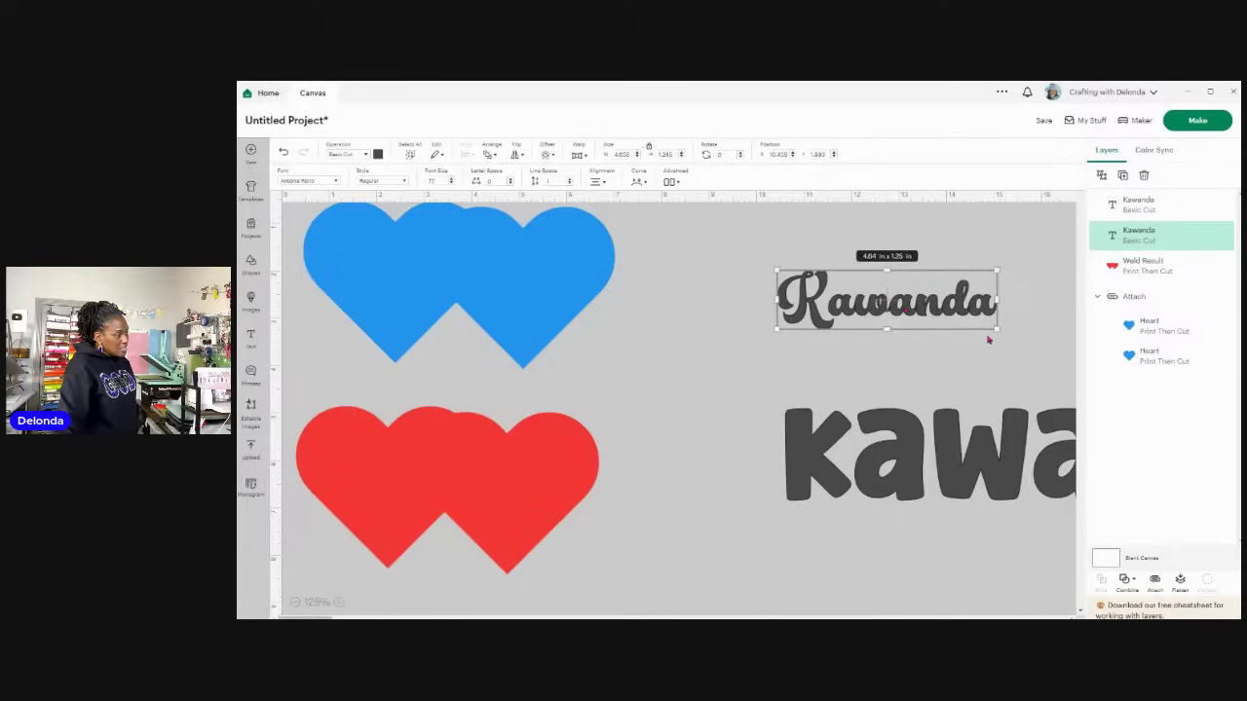
# Step: Enlarge the script name to about 7.45 in wide, then shrink the block-font name to about 9.79 in wide and move it toward the hearts
pyautogui.moveTo(994, 329); pyautogui.dragTo(943, 339)
pyautogui.moveTo(948, 465); pyautogui.dragTo(837, 456)
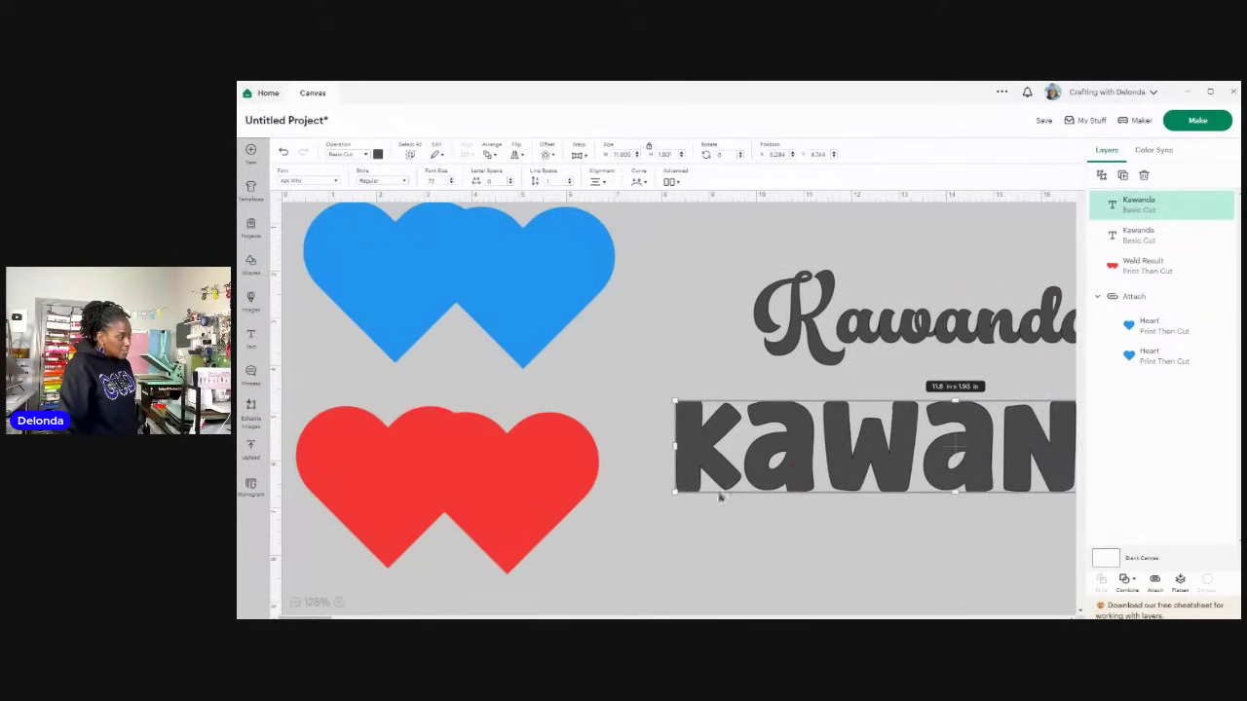
pyautogui.moveTo(676, 494); pyautogui.dragTo(710, 486)
pyautogui.moveTo(942, 449); pyautogui.dragTo(845, 456)
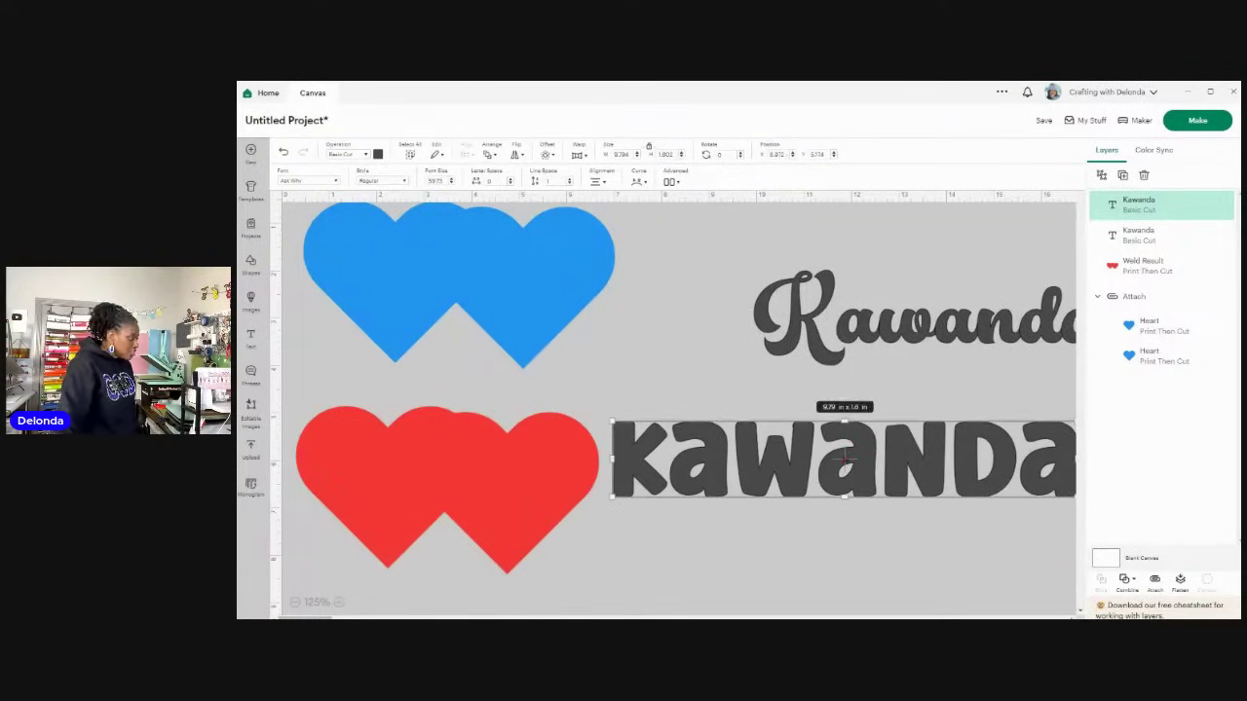
# Step: Color the block-font name green and the script name purple, positioning the script name above the green one
pyautogui.click(379, 155)
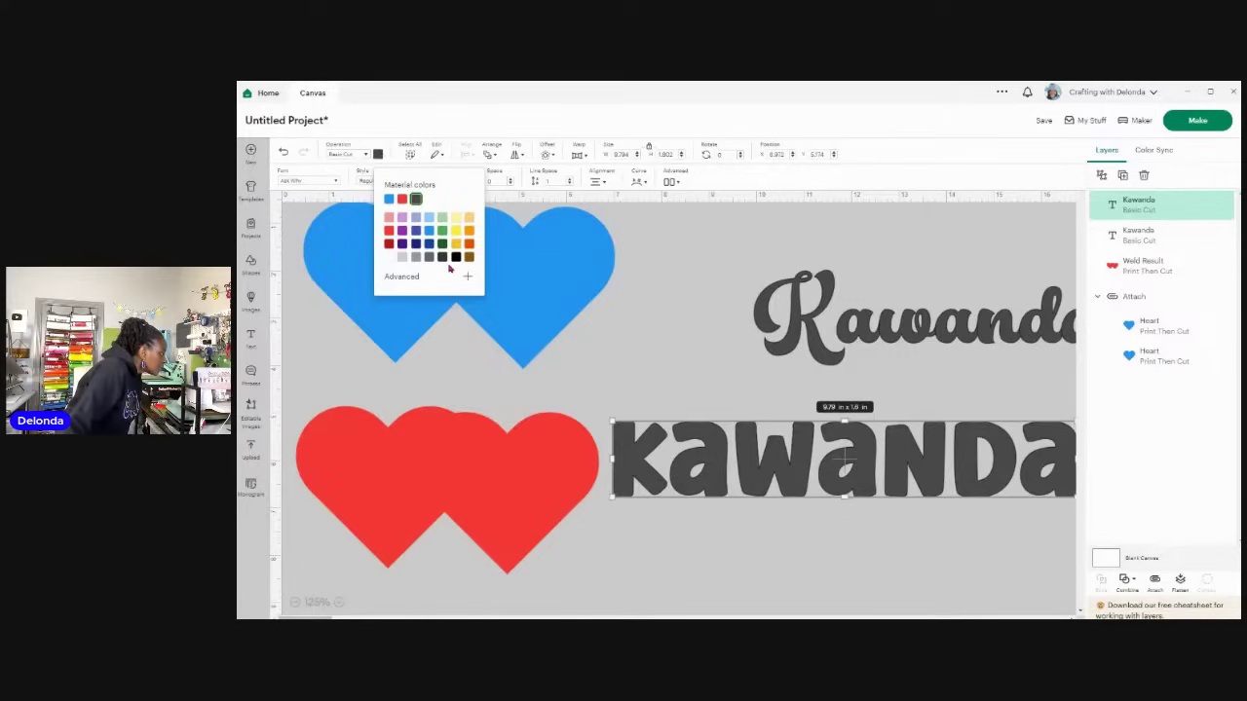
pyautogui.click(441, 232)
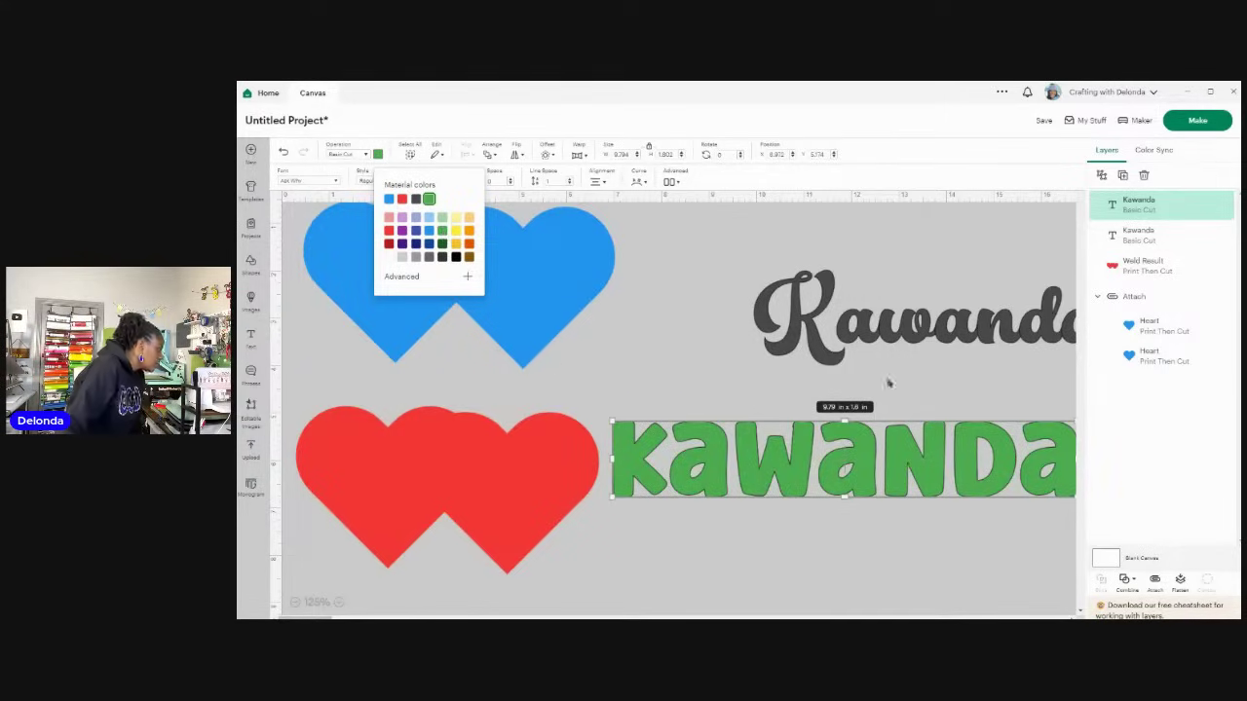
pyautogui.moveTo(975, 324); pyautogui.dragTo(855, 332)
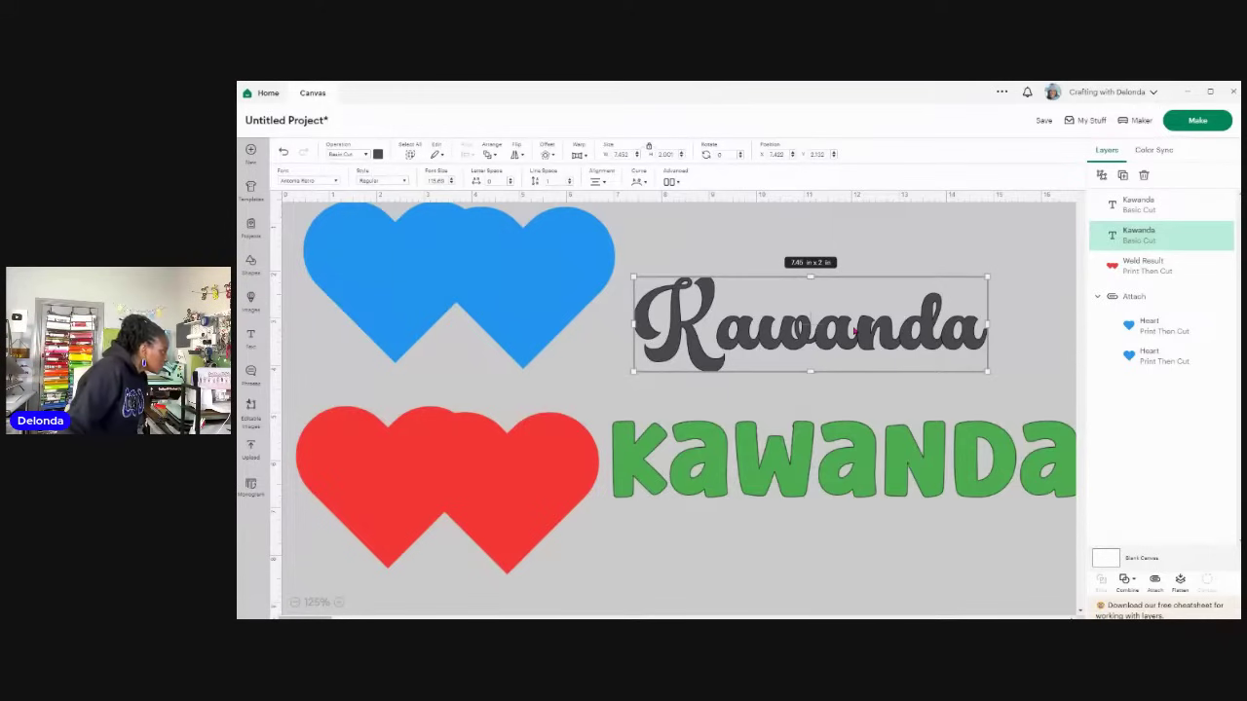
pyautogui.click(378, 155)
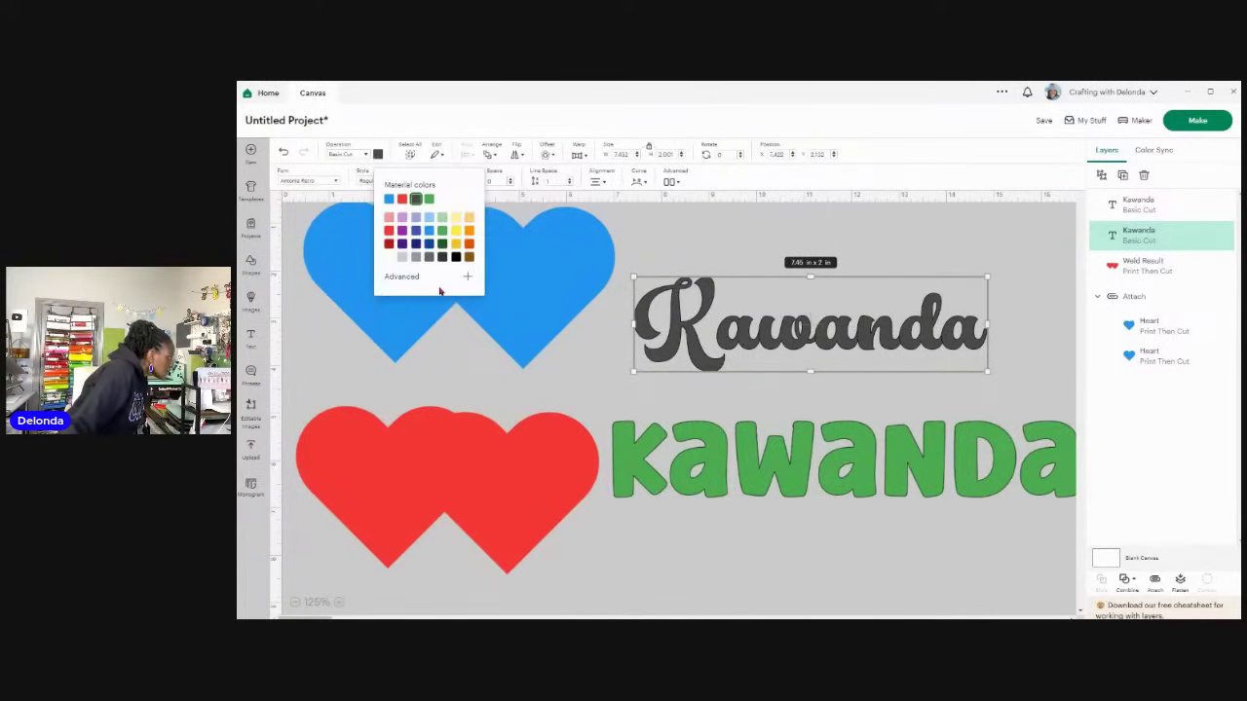
pyautogui.click(402, 231)
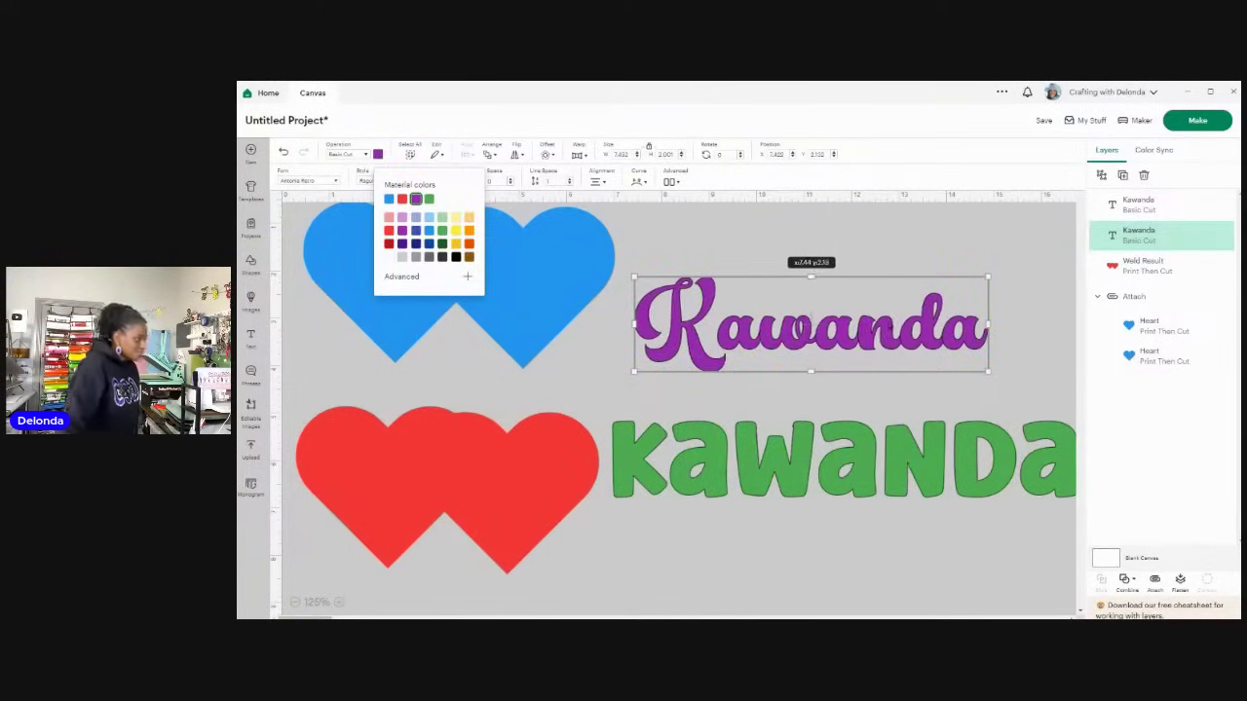
pyautogui.moveTo(891, 327); pyautogui.dragTo(933, 327)
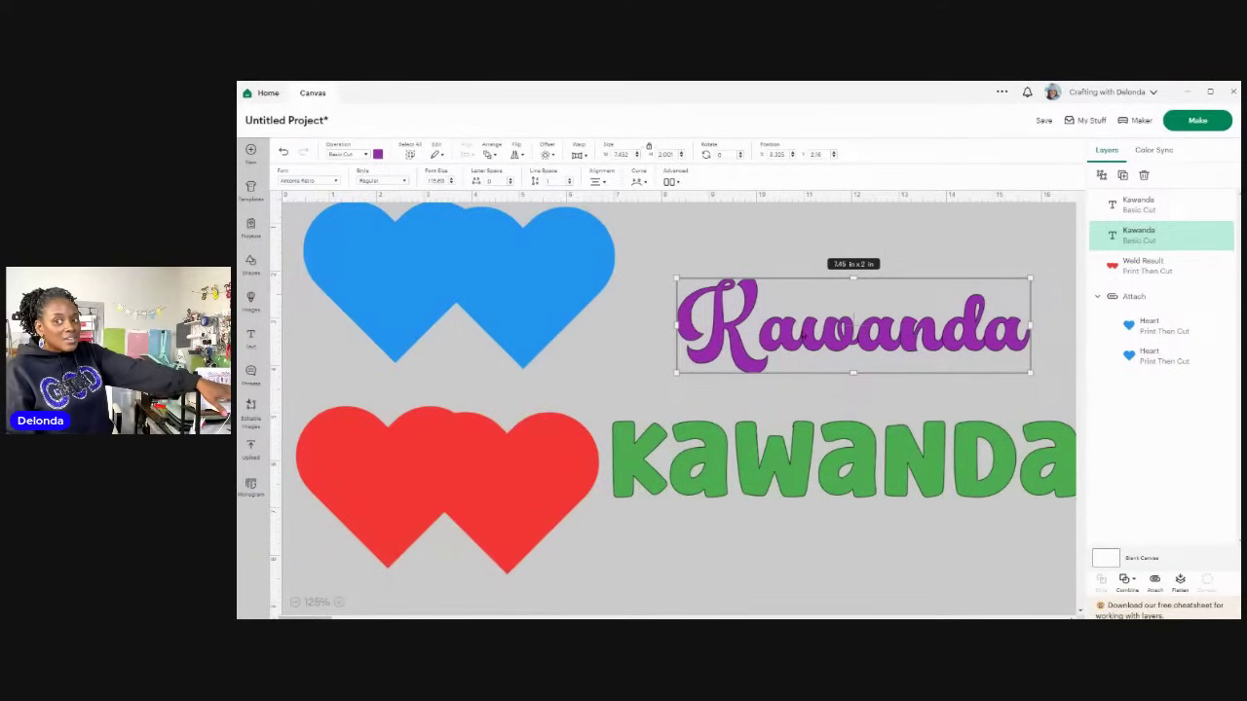
# Step: Hide the attached blue hearts and the welded red hearts on the canvas
pyautogui.click(462, 295)
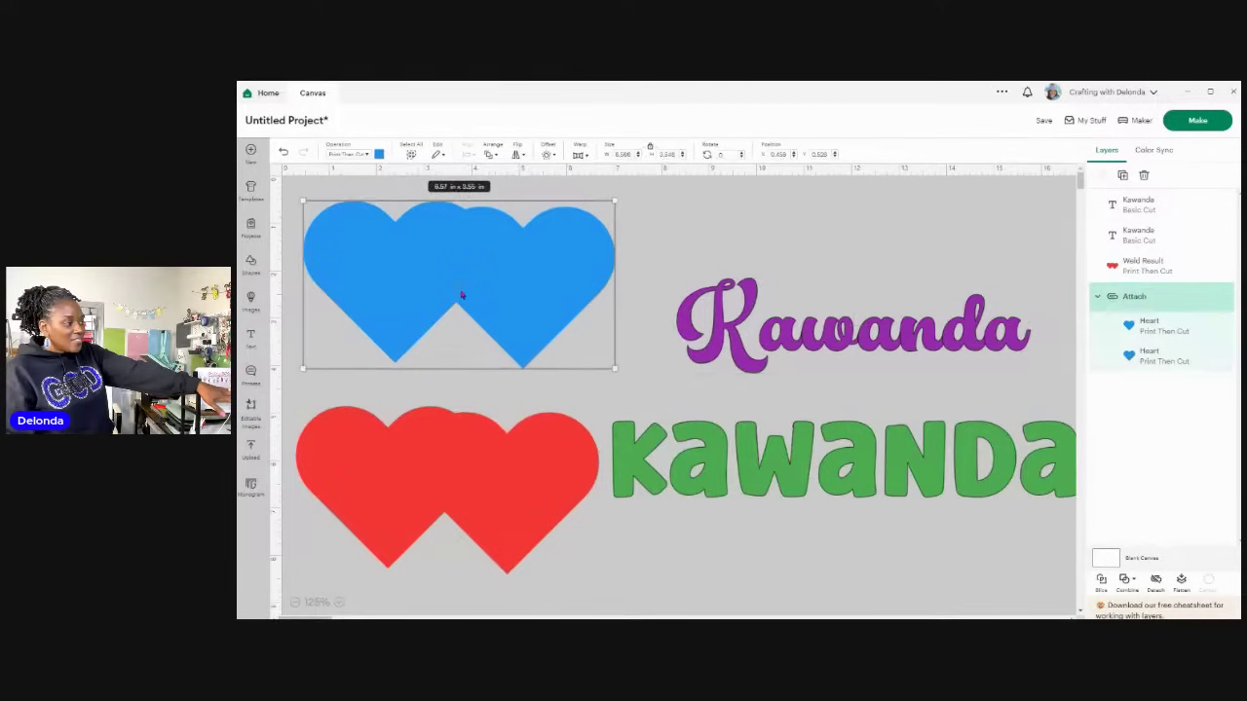
pyautogui.moveTo(1229, 306)
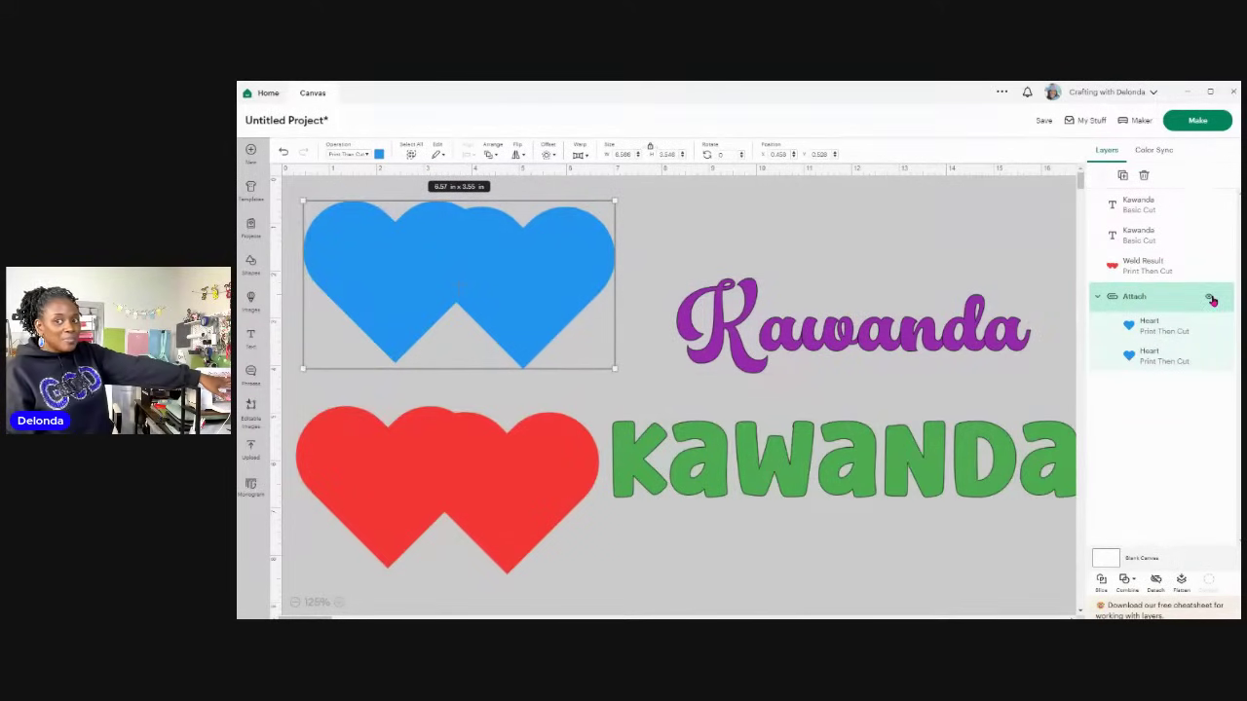
pyautogui.click(1212, 301)
pyautogui.click(464, 495)
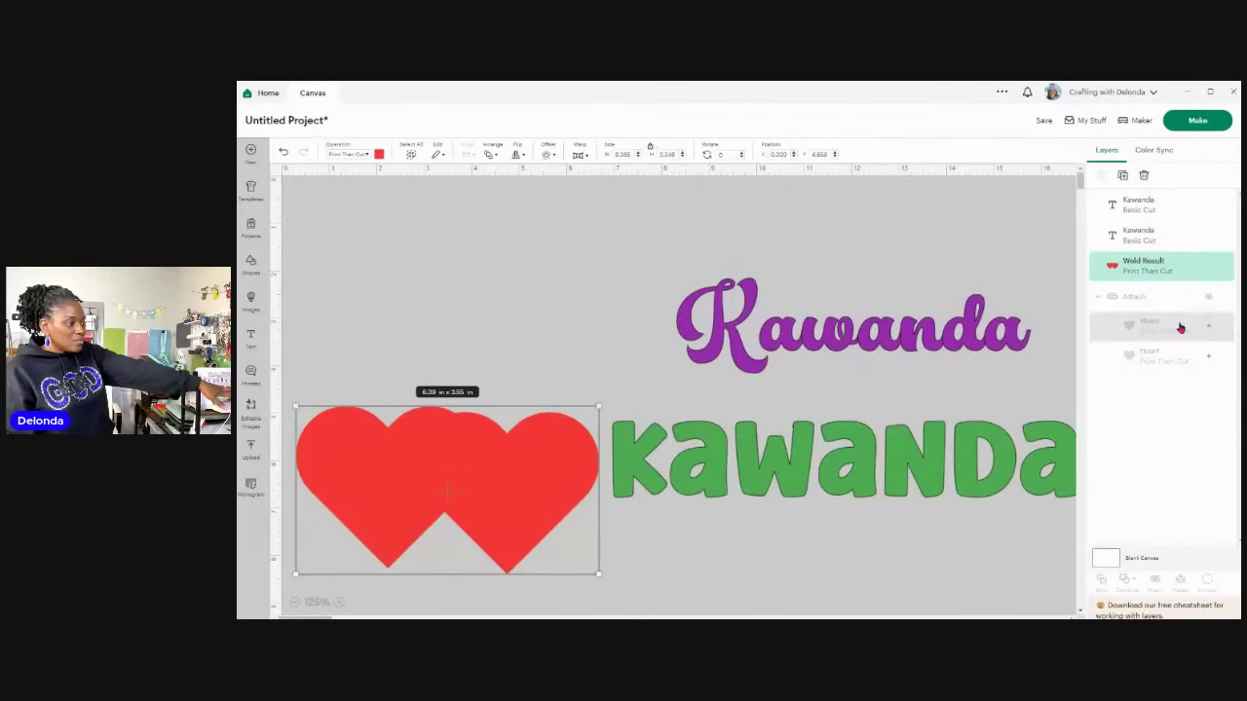
pyautogui.click(1210, 267)
# Step: Move both names into the space left by the hearts and shrink the green name to about 7.21 in wide
pyautogui.click(779, 332)
pyautogui.moveTo(779, 331); pyautogui.dragTo(522, 321)
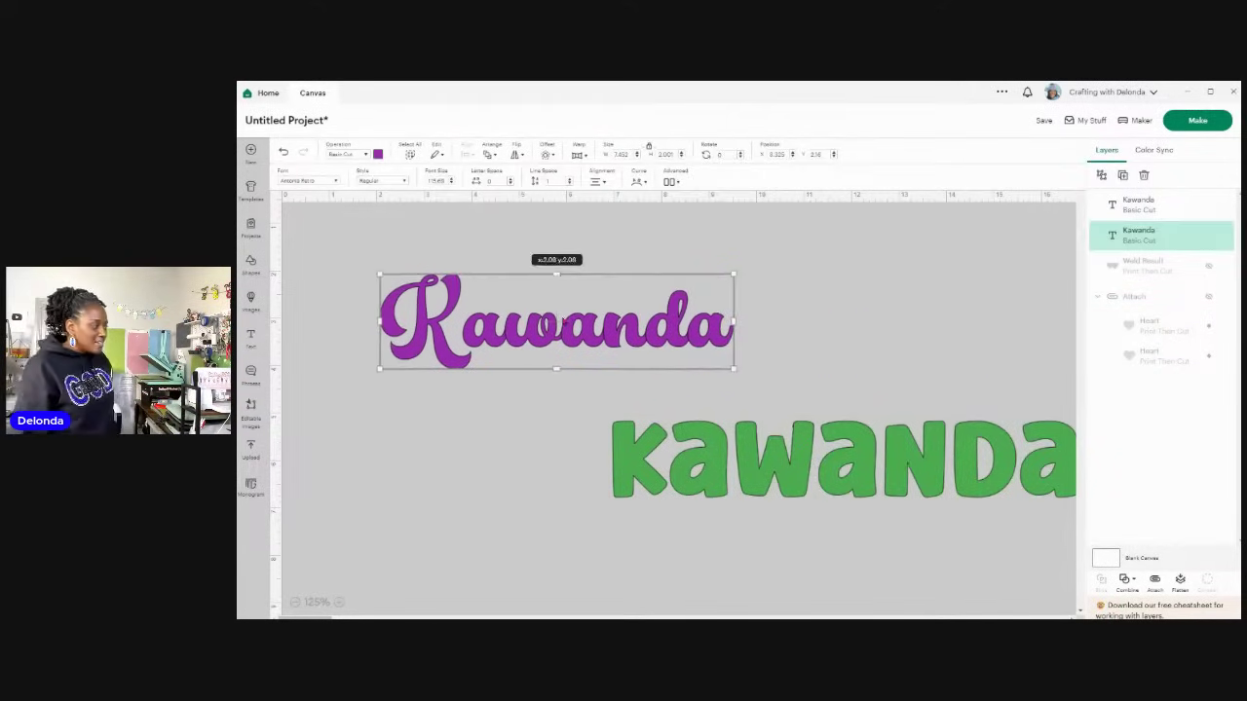
pyautogui.moveTo(898, 441); pyautogui.dragTo(621, 461)
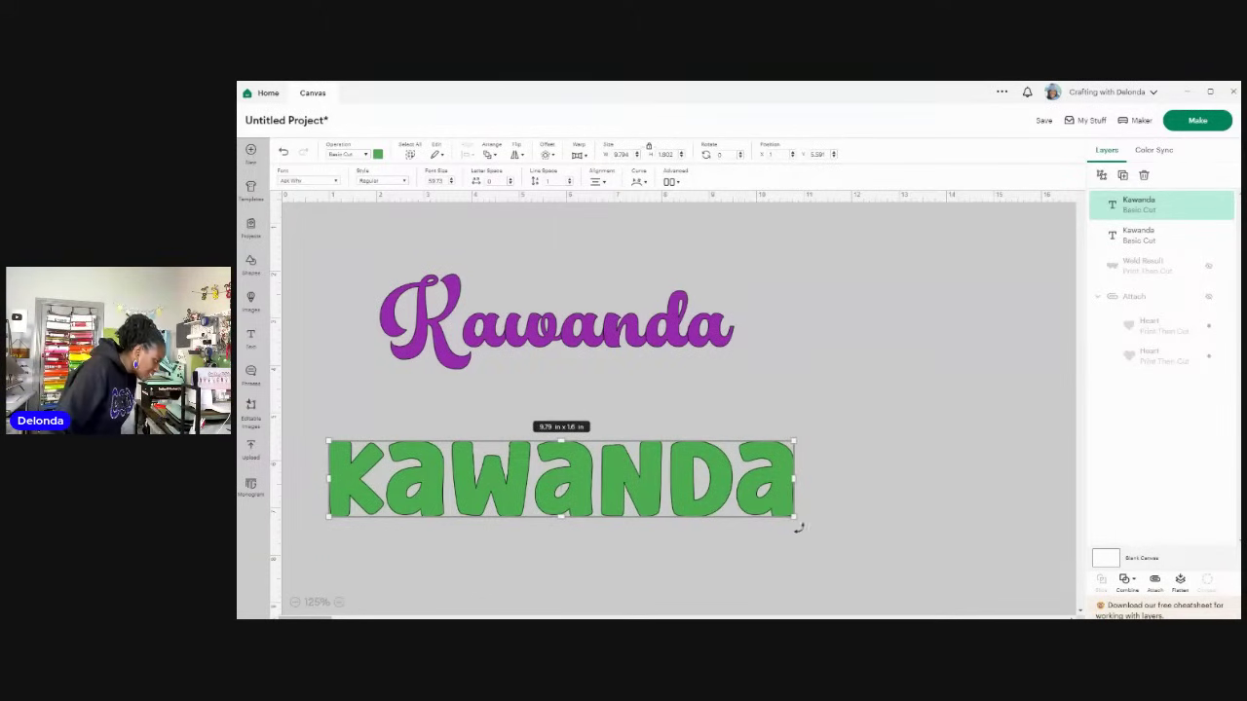
pyautogui.moveTo(795, 520); pyautogui.dragTo(678, 500)
# Step: Try to stretch only the height of the green name, and undo the stretch
pyautogui.moveTo(497, 496); pyautogui.dragTo(498, 612)
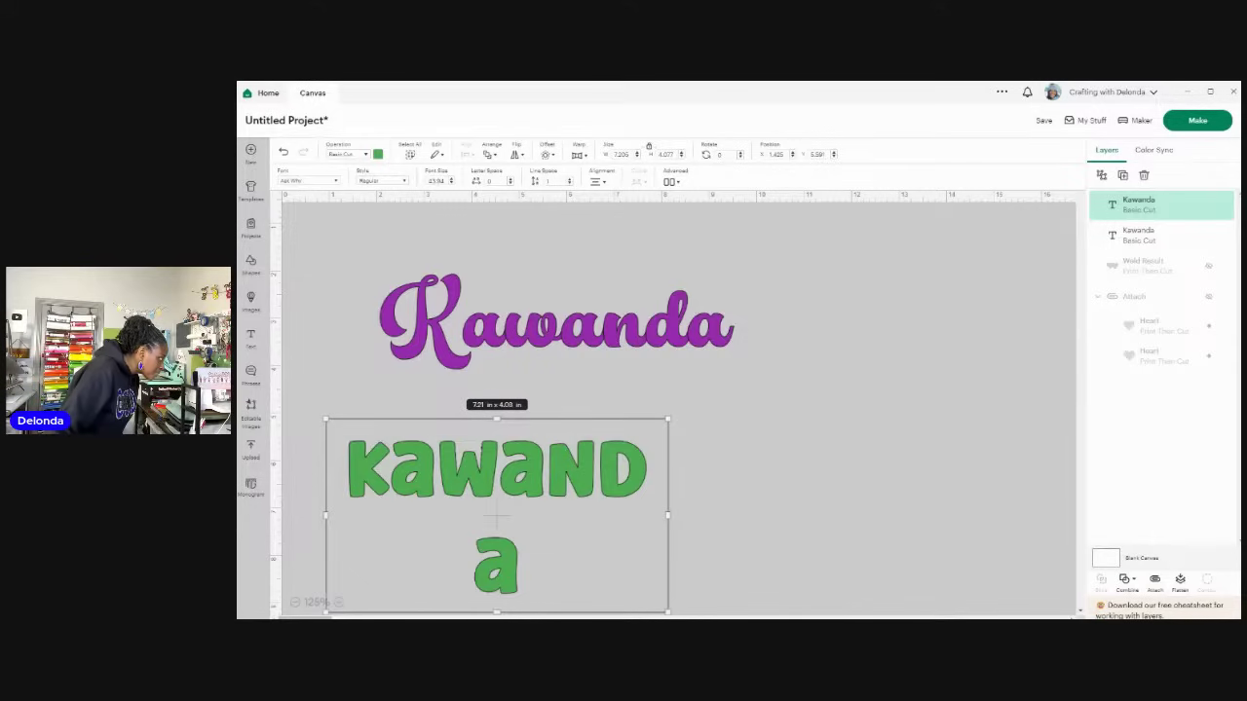
pyautogui.click(283, 152)
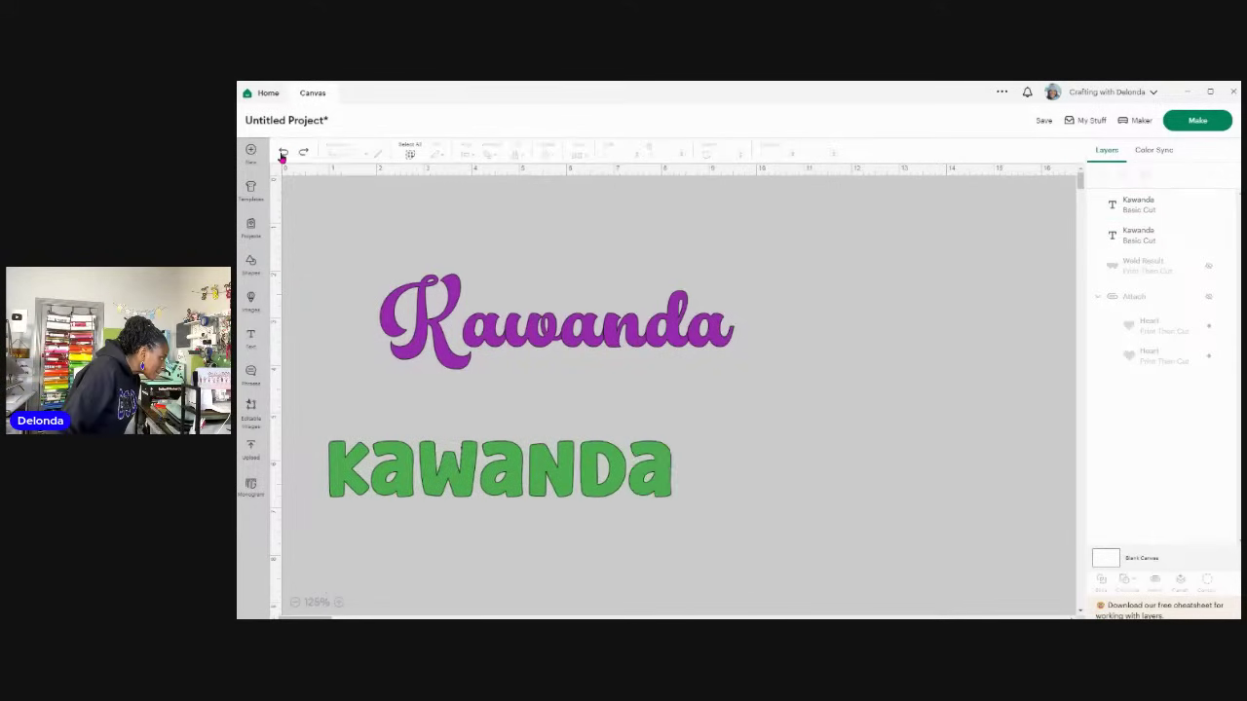
pyautogui.click(551, 468)
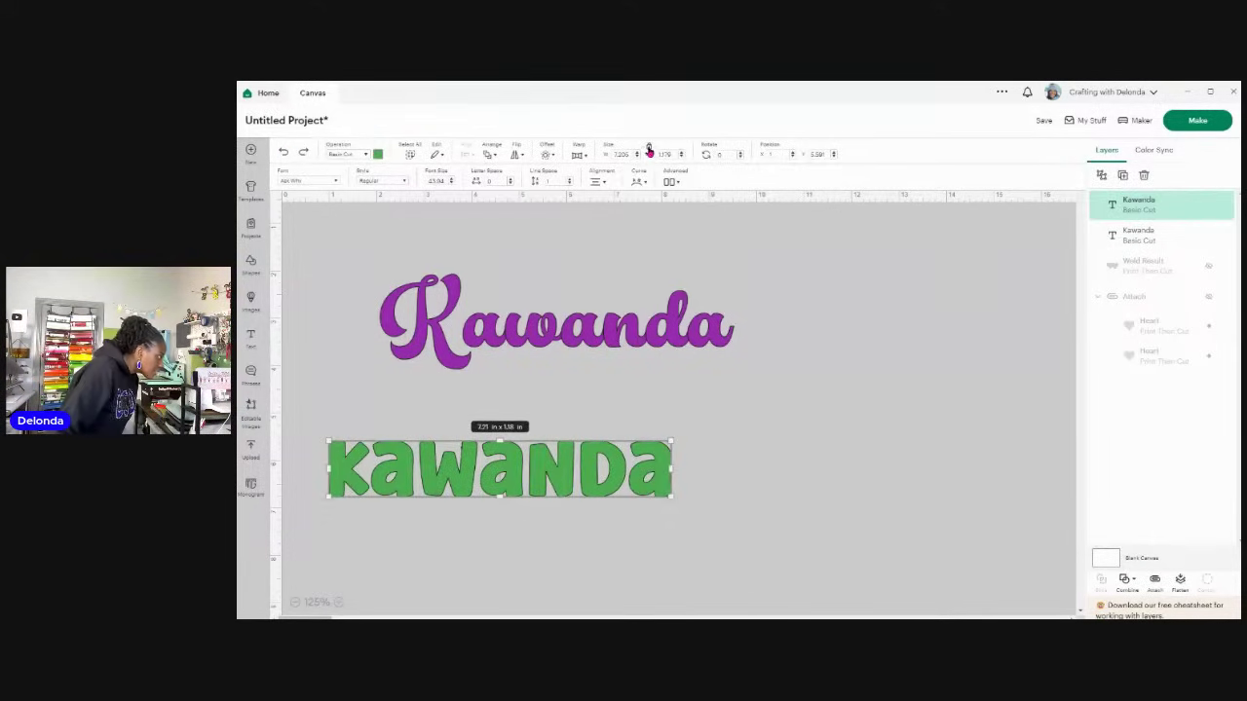
pyautogui.hotkey('ctrl', 'y')
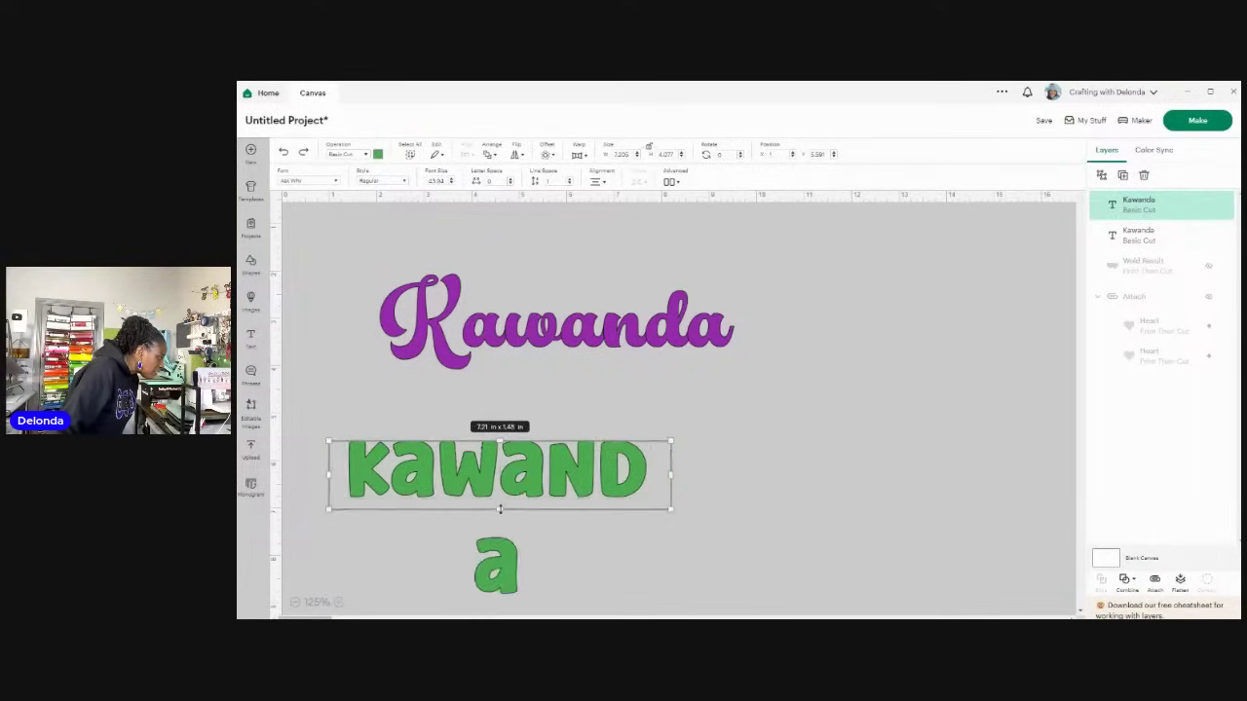
pyautogui.click(283, 153)
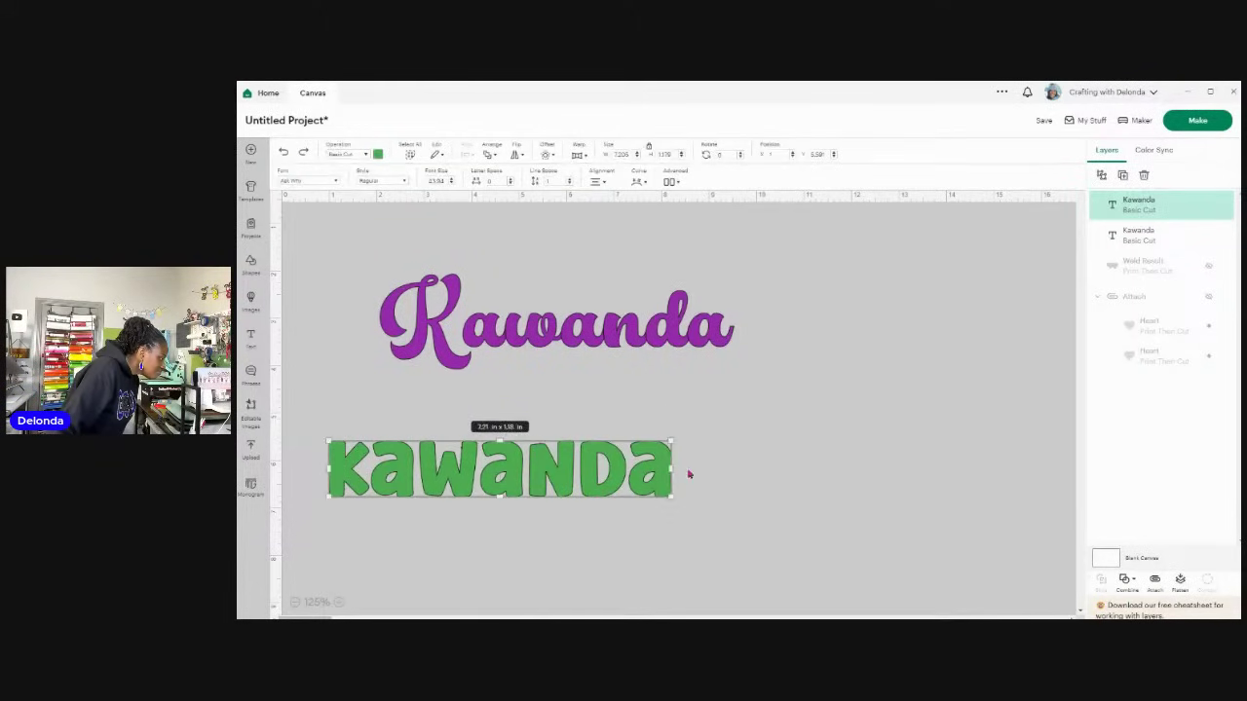
# Step: Widen the green name's text box to about 7.49 in and move the purple script name directly above it
pyautogui.moveTo(671, 467); pyautogui.dragTo(685, 466)
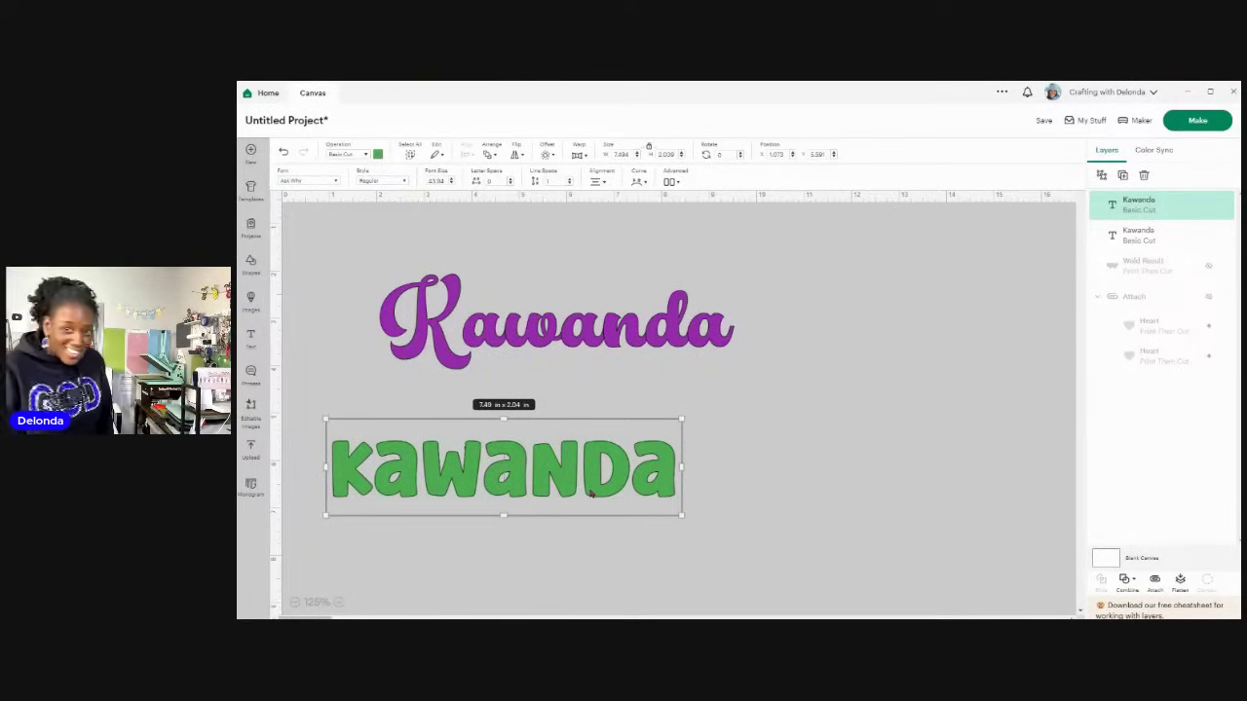
pyautogui.moveTo(588, 361); pyautogui.dragTo(522, 367)
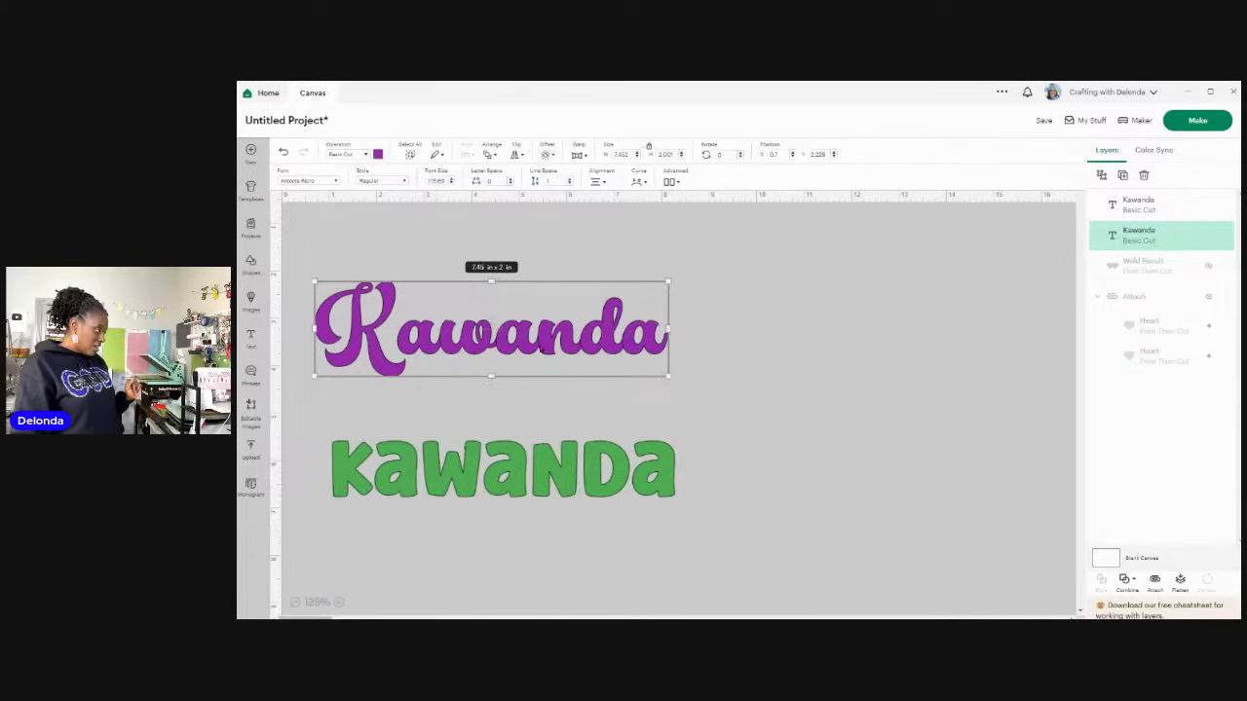
# Step: Flatten the purple script name and the green block-font name separately
pyautogui.click(1181, 580)
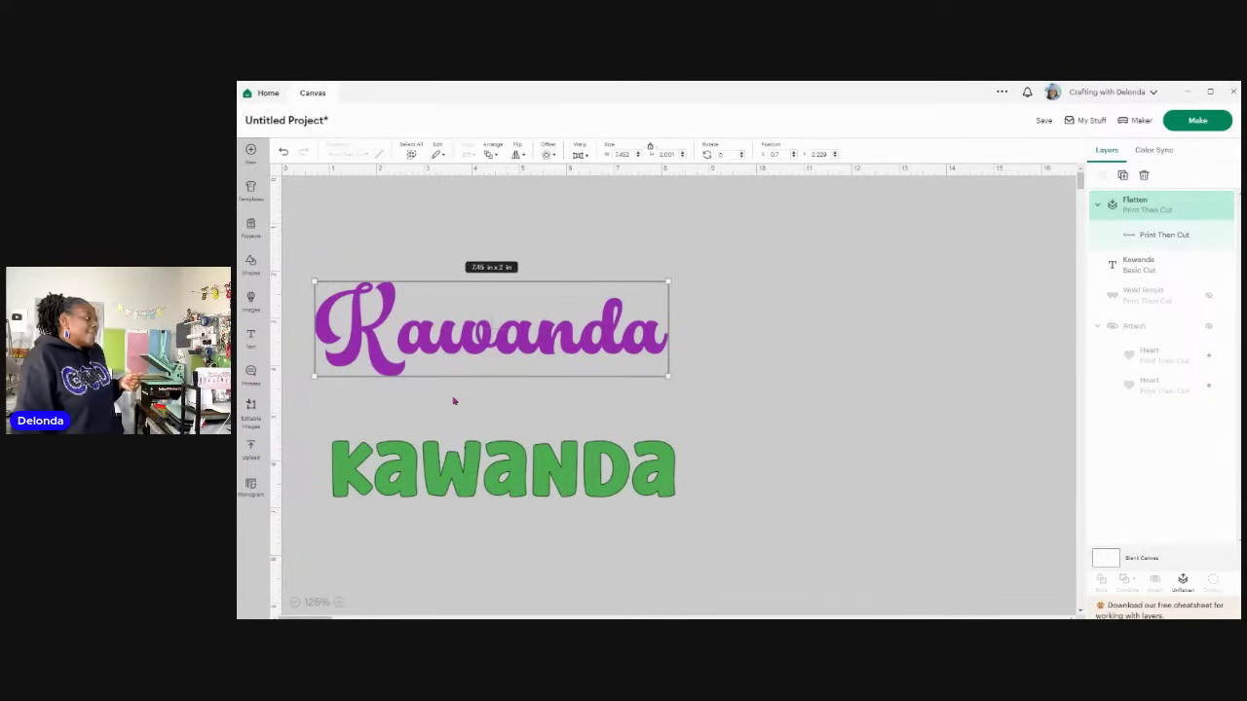
pyautogui.click(463, 467)
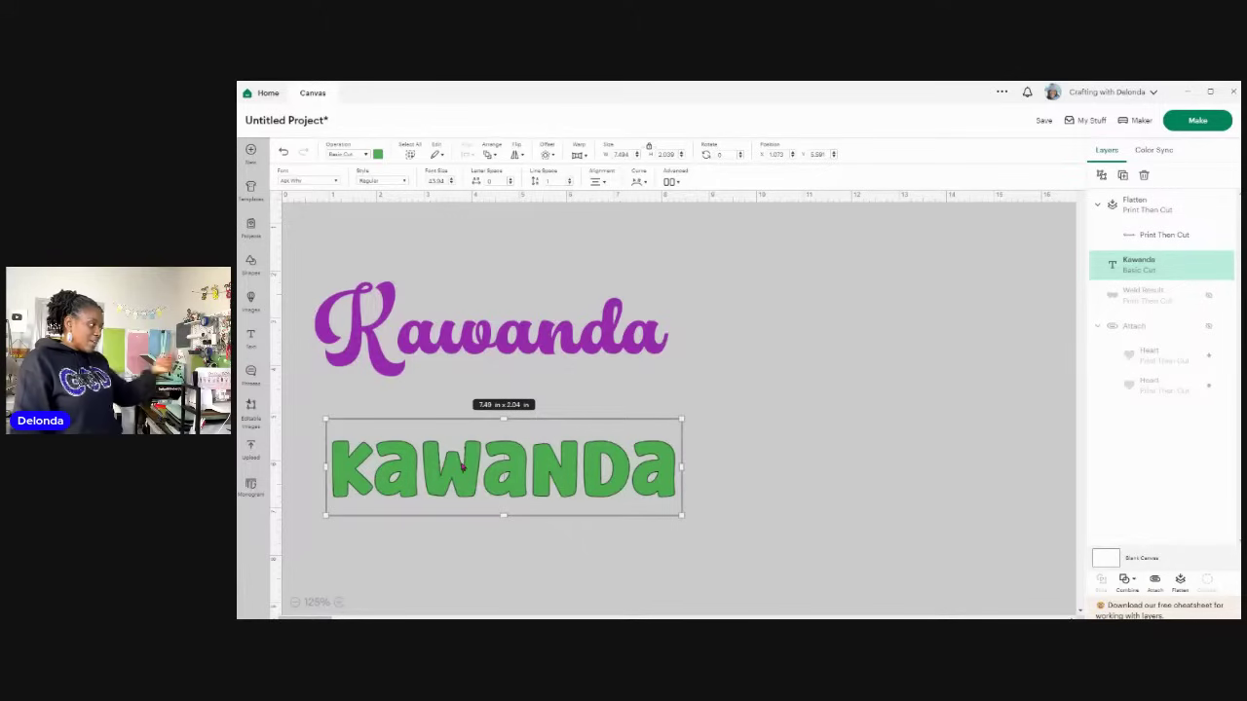
pyautogui.click(1181, 582)
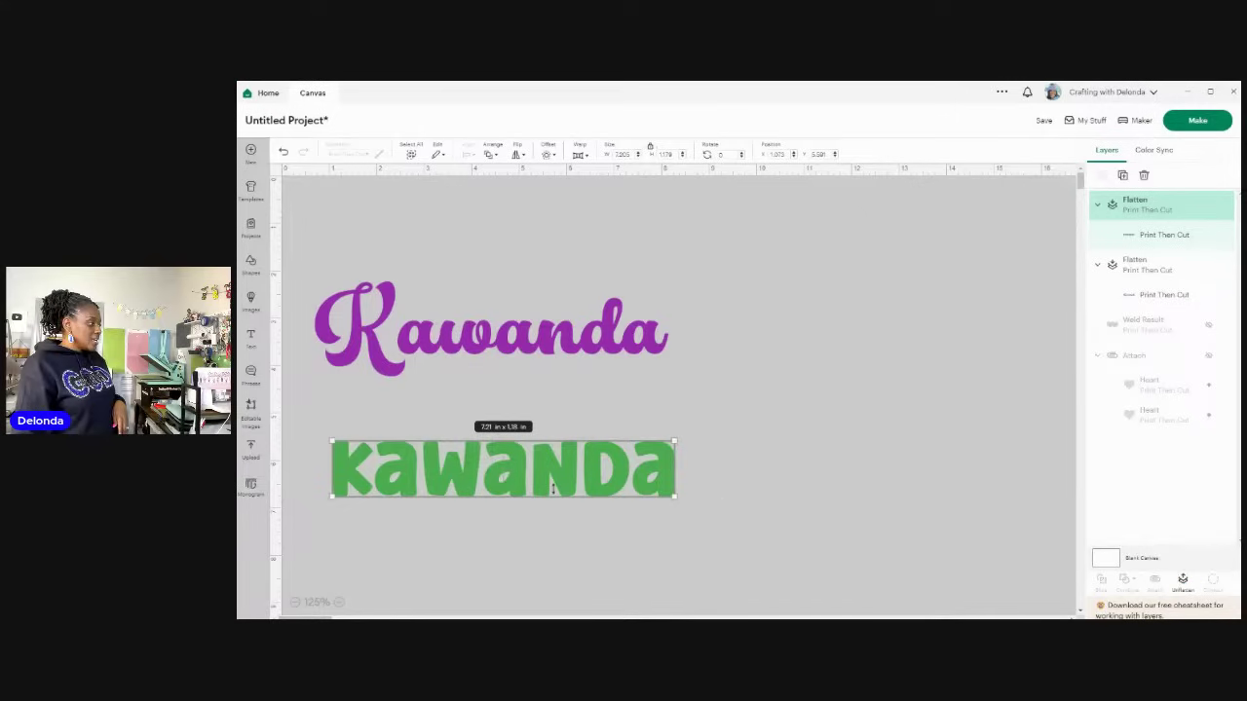
# Step: Duplicate the flattened green name and place the copy to the right of the original
pyautogui.click(1123, 175)
pyautogui.moveTo(496, 253); pyautogui.dragTo(889, 470)
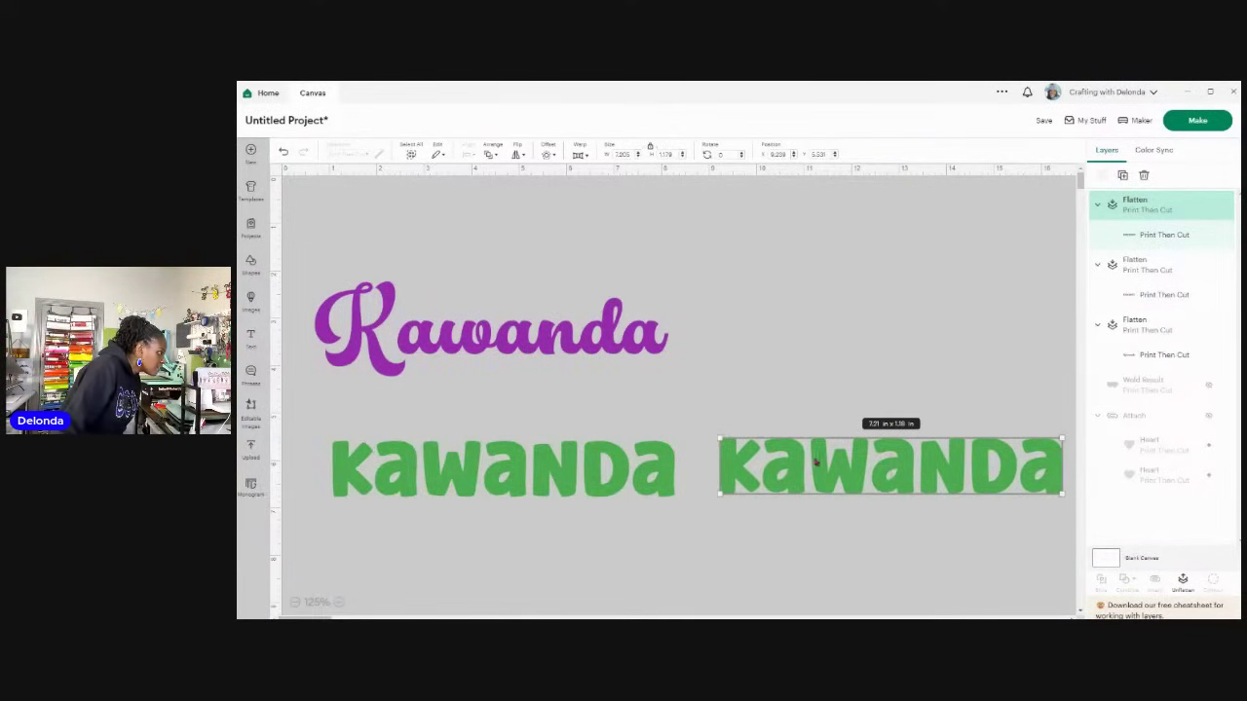
# Step: Unflatten the copied green name and change its color to red
pyautogui.click(1183, 581)
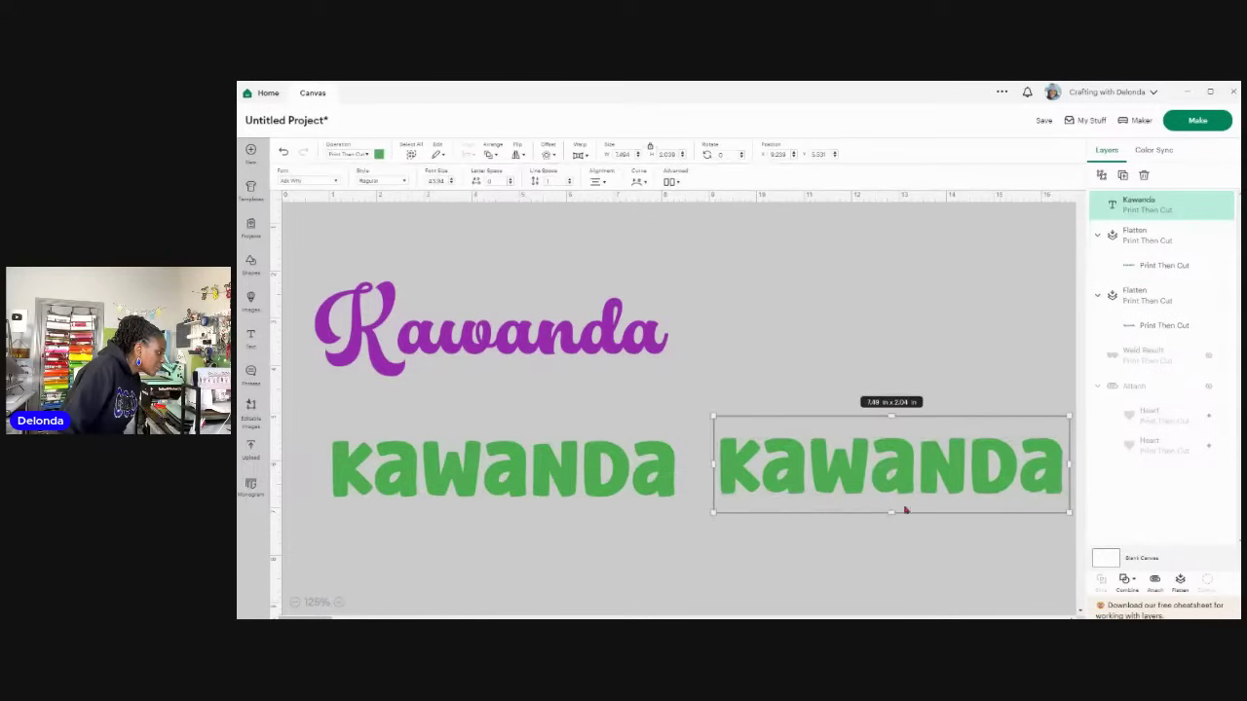
pyautogui.click(379, 155)
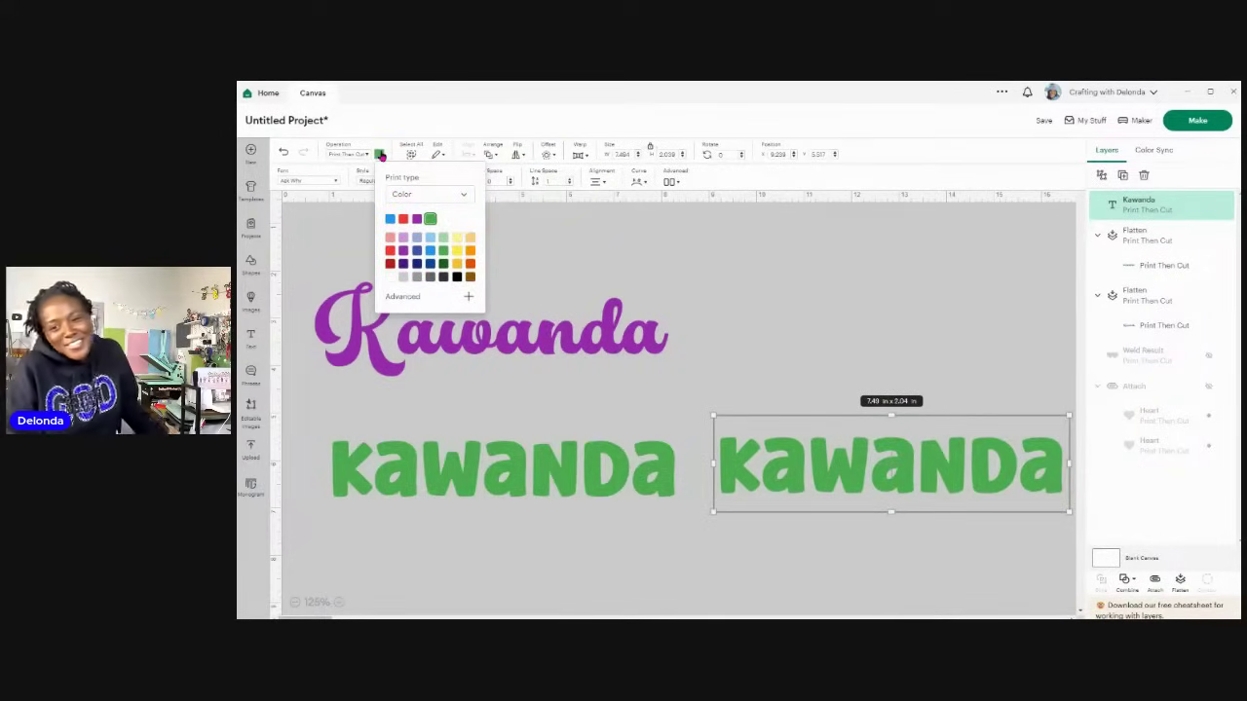
pyautogui.click(403, 218)
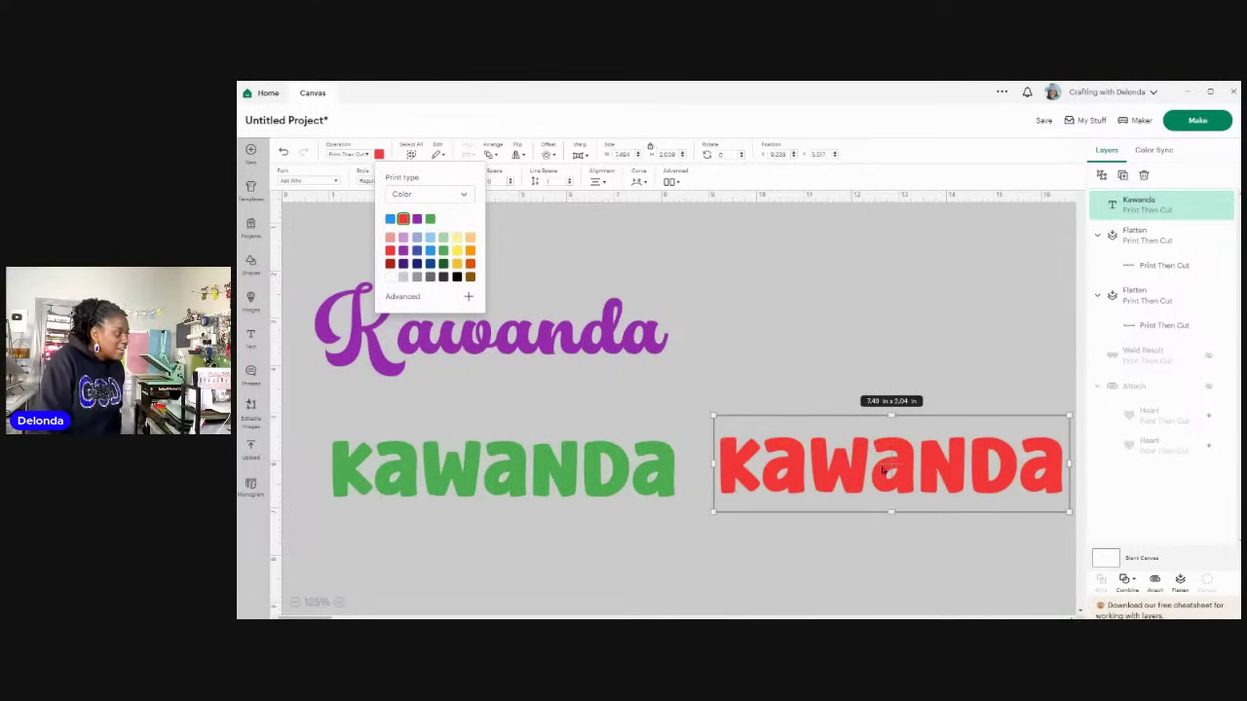
pyautogui.click(884, 471)
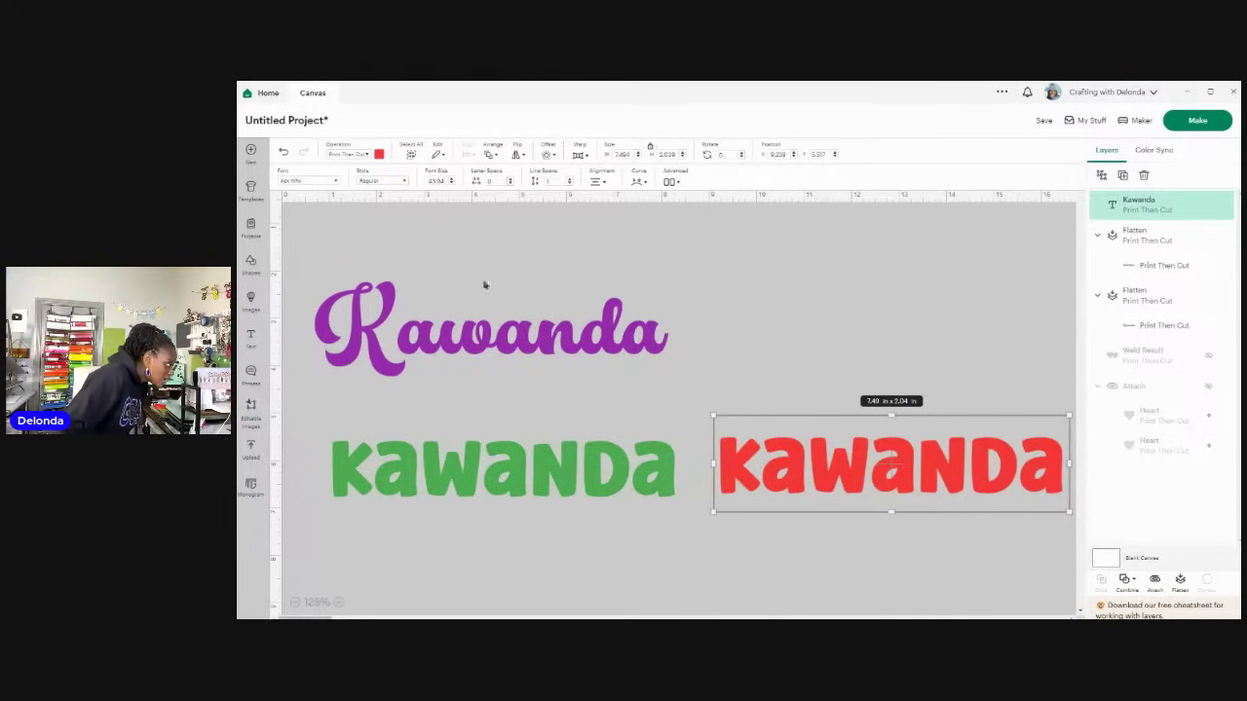
# Step: Add a narrow welded offset with rounded corners around the red name, about 7.43 by 1.4 in overall
pyautogui.click(554, 155)
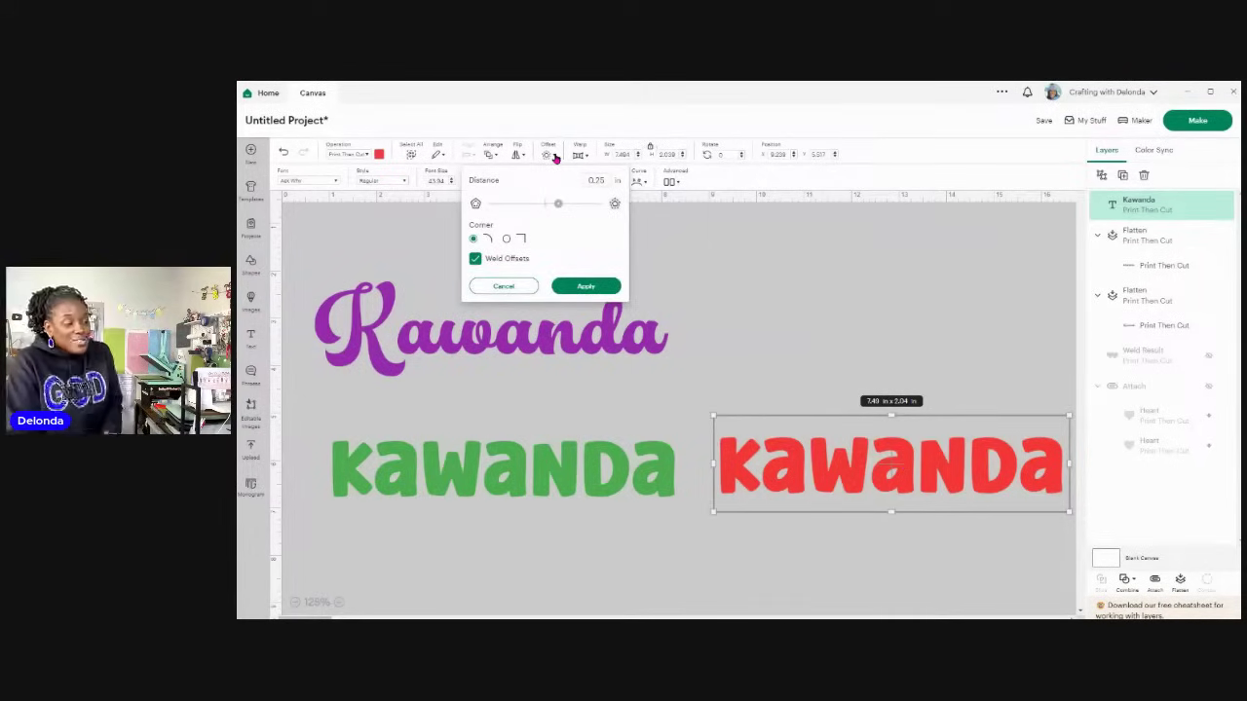
pyautogui.click(867, 445)
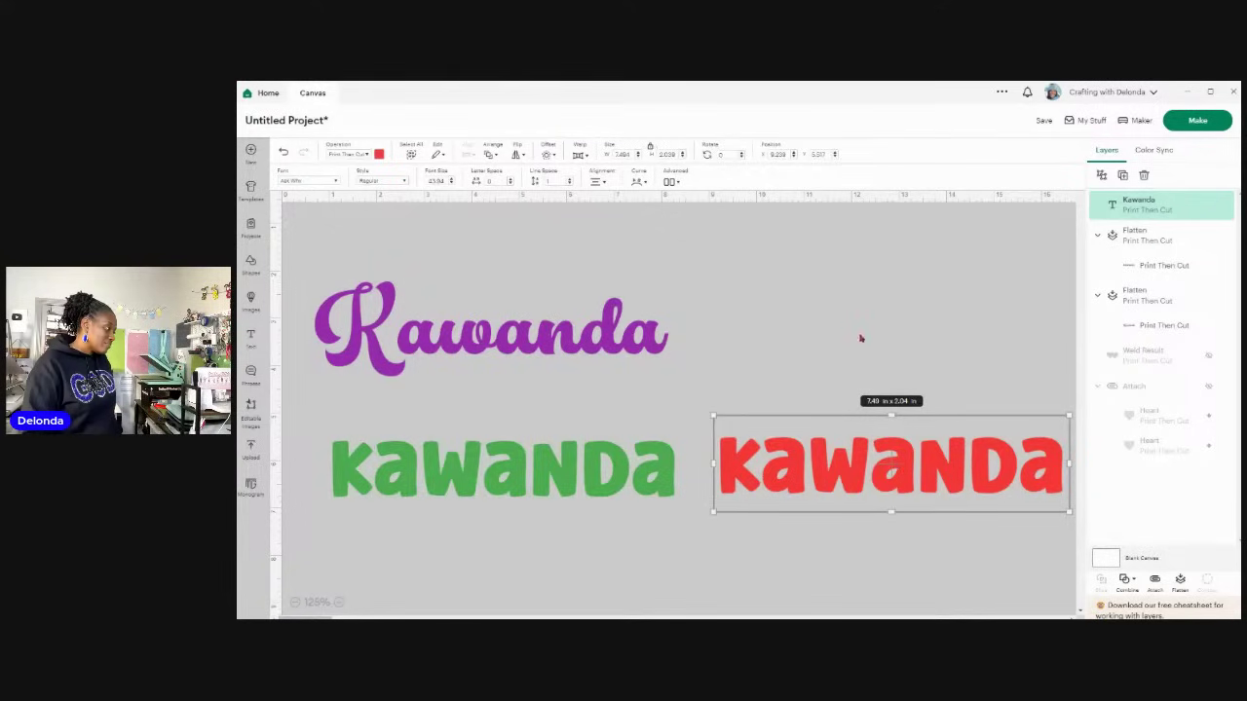
pyautogui.click(547, 154)
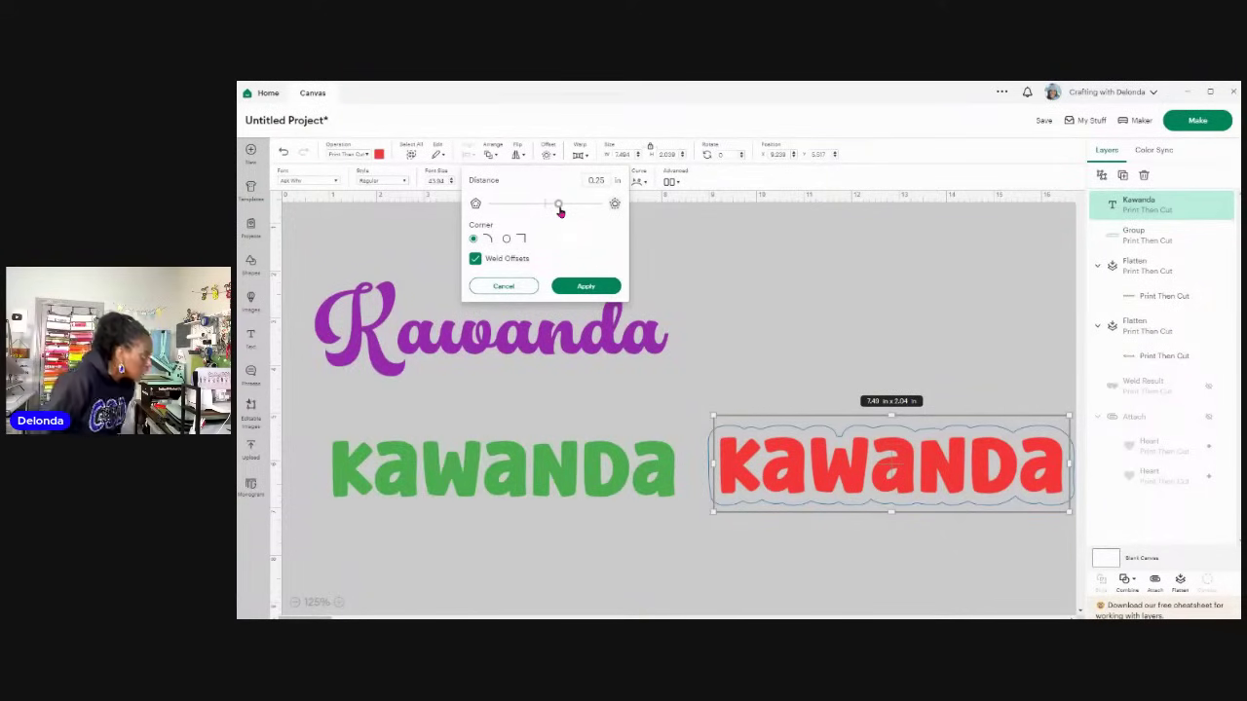
pyautogui.moveTo(558, 205); pyautogui.dragTo(555, 206)
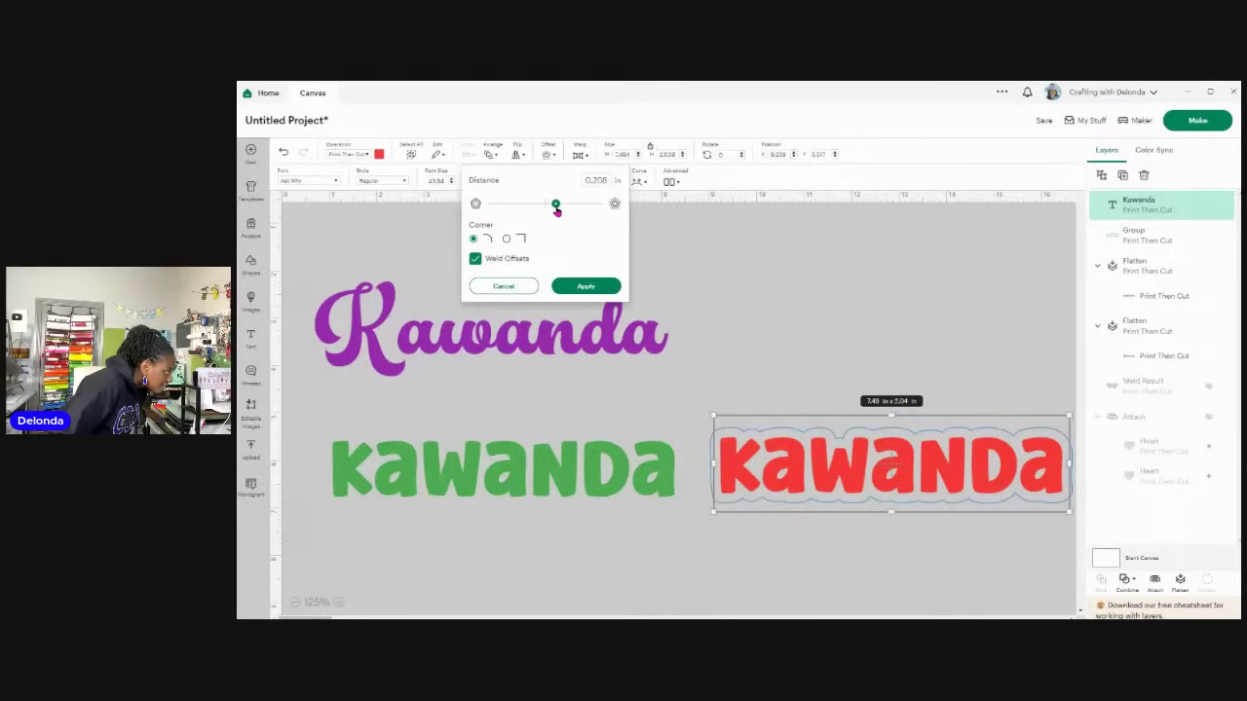
pyautogui.moveTo(557, 206); pyautogui.dragTo(554, 206)
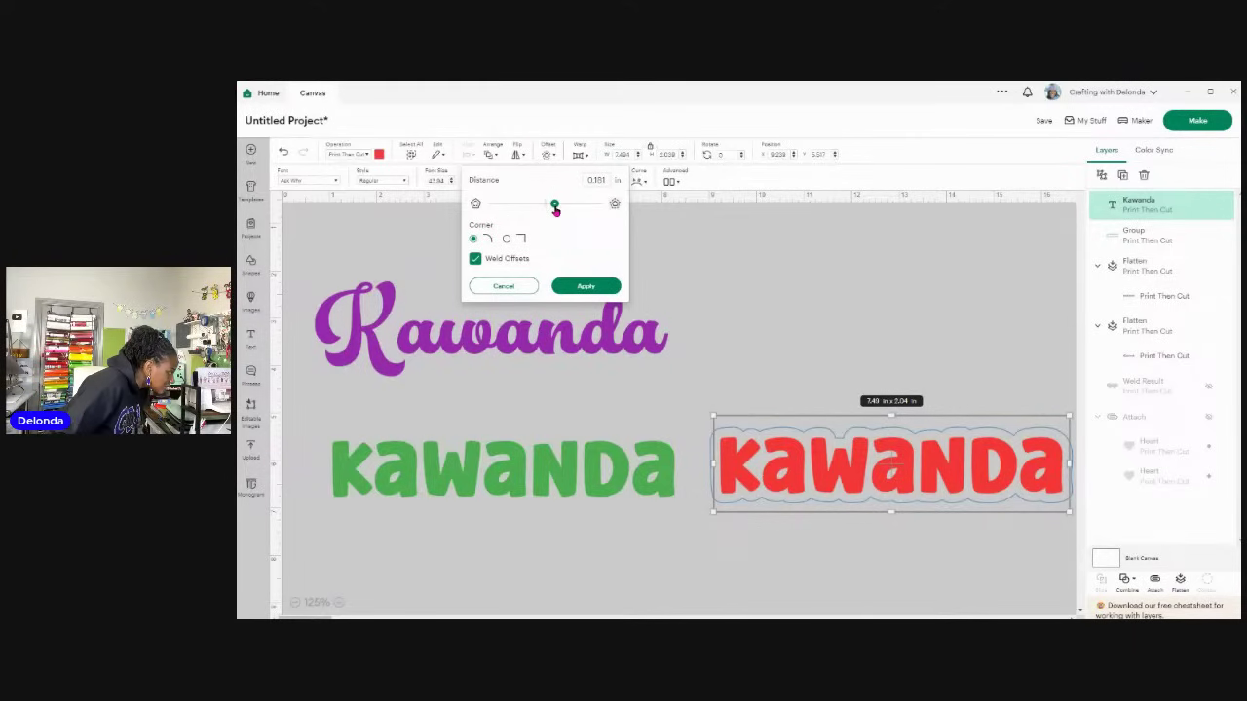
pyautogui.moveTo(555, 208); pyautogui.dragTo(554, 208)
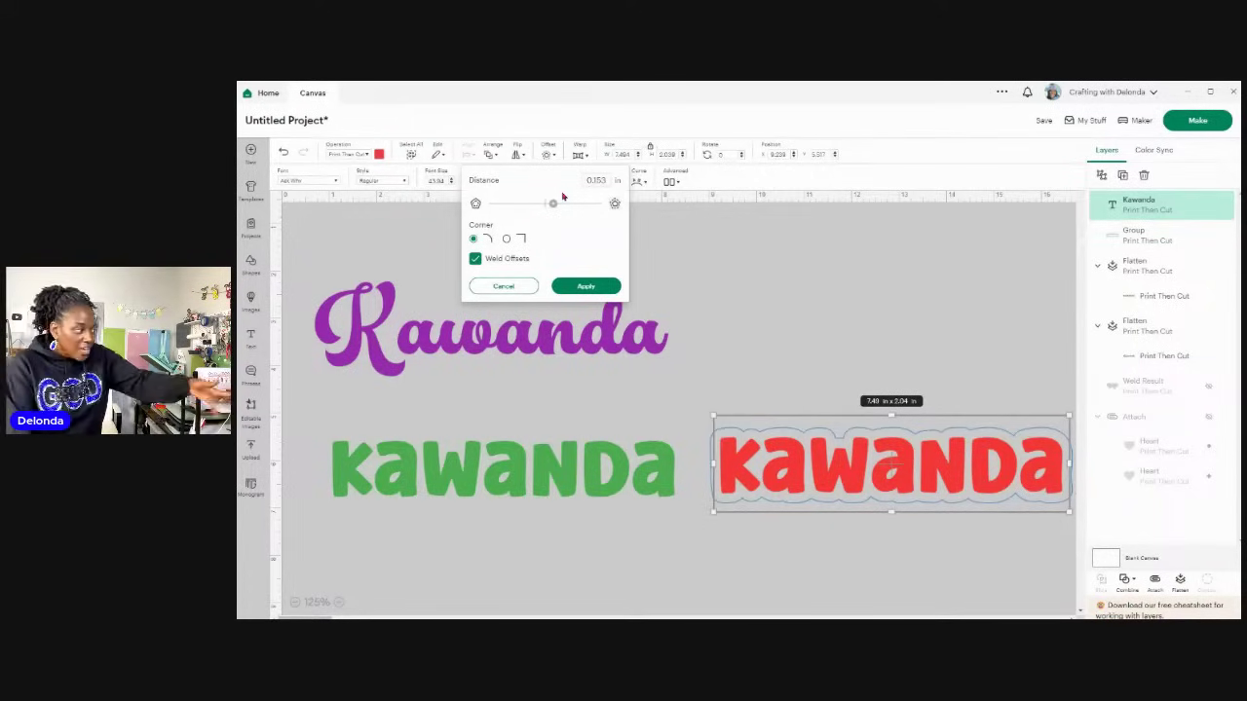
pyautogui.moveTo(554, 206); pyautogui.dragTo(548, 207)
pyautogui.click(586, 286)
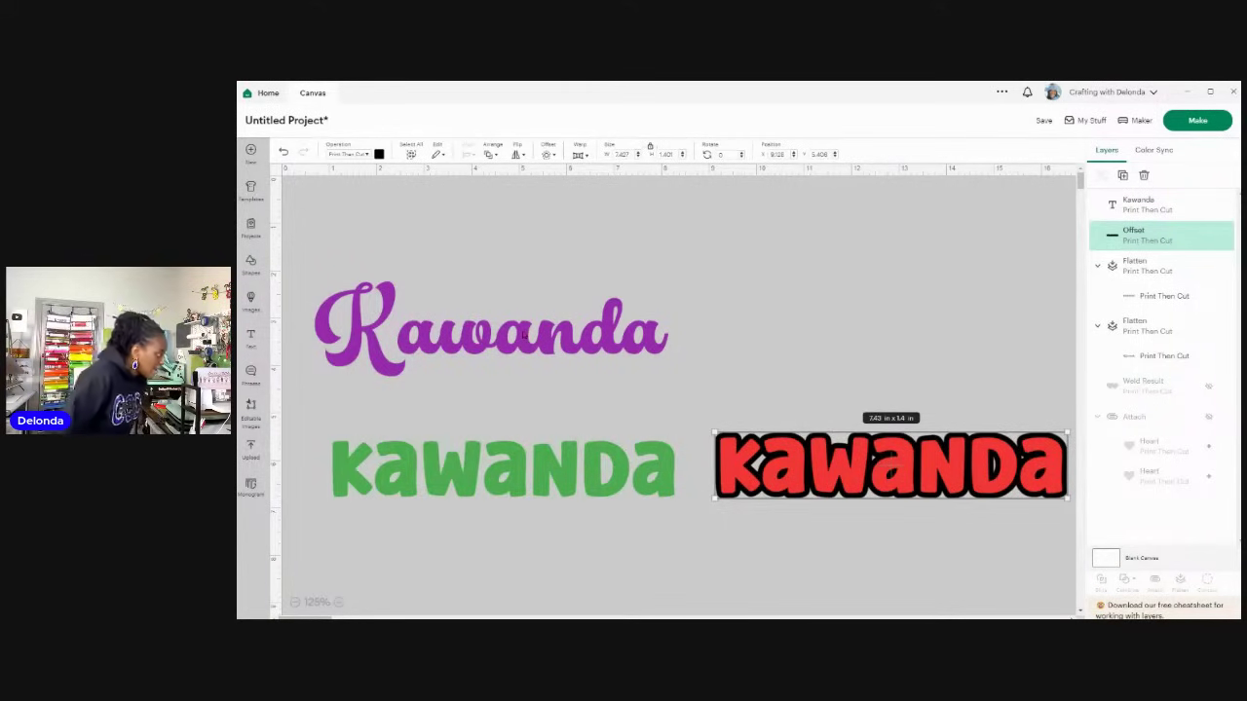
# Step: Flatten the red block-font name together with its black offset into one printable layer
pyautogui.click(523, 334)
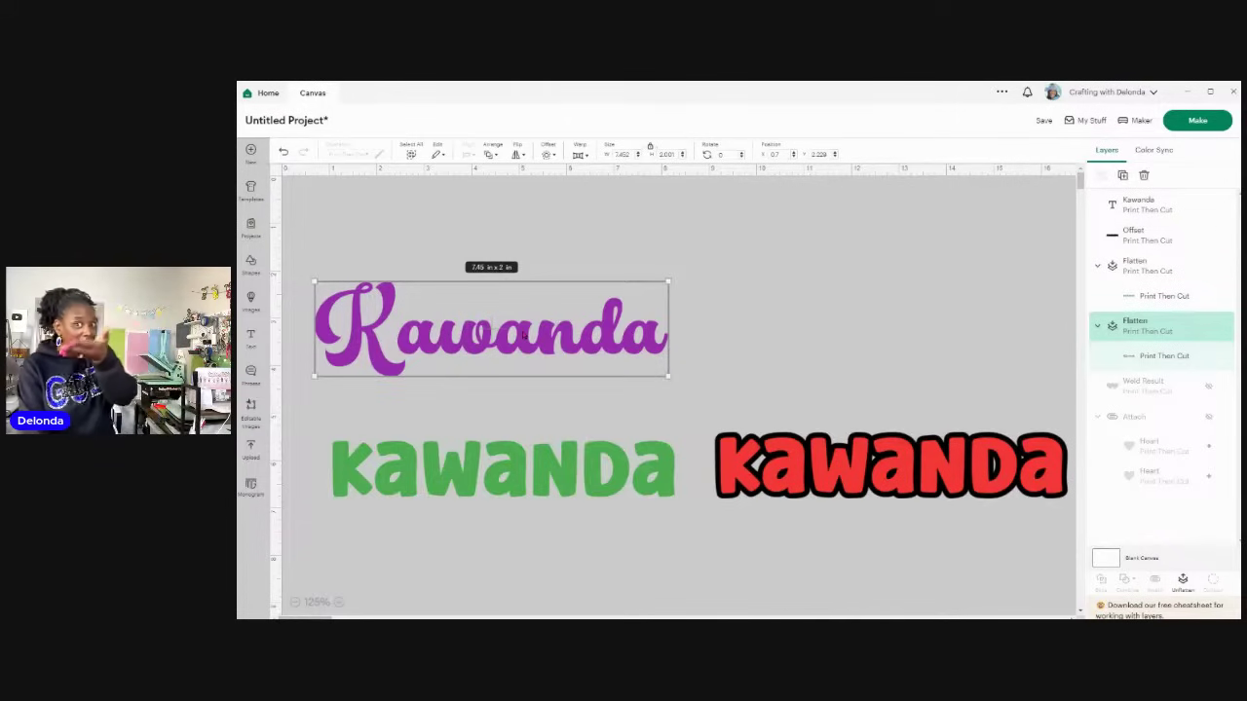
pyautogui.click(482, 480)
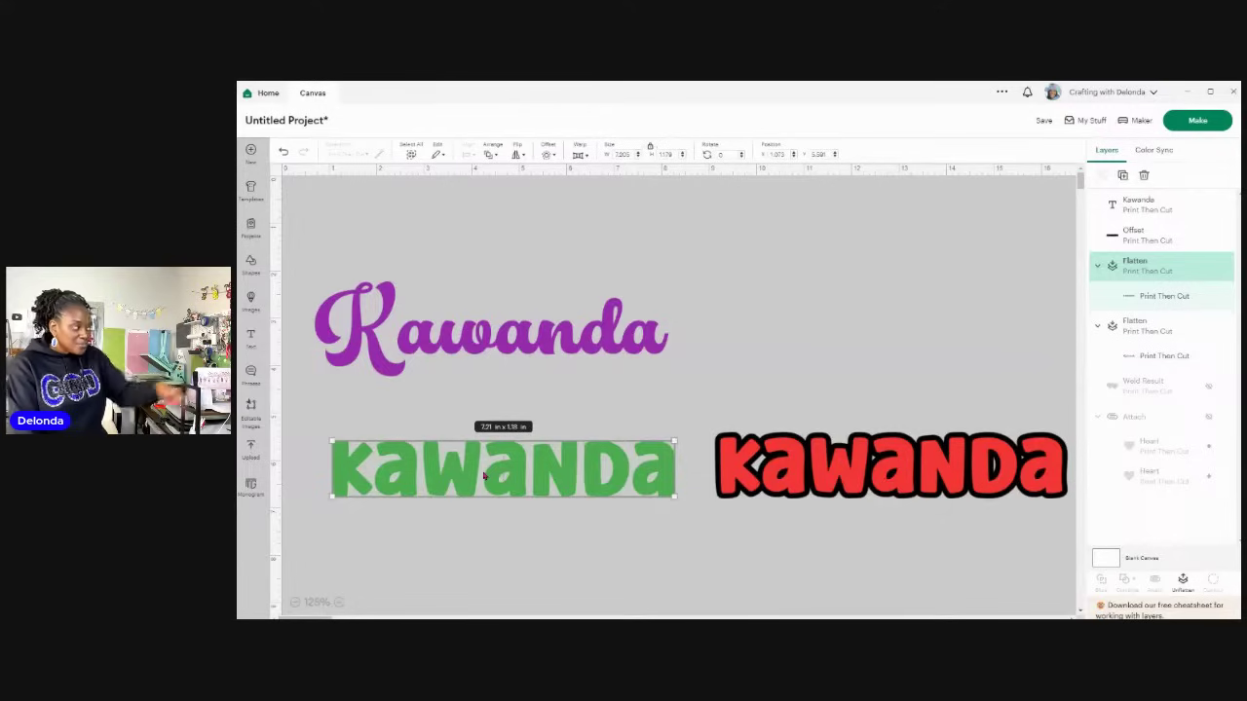
pyautogui.click(835, 477)
pyautogui.click(762, 409)
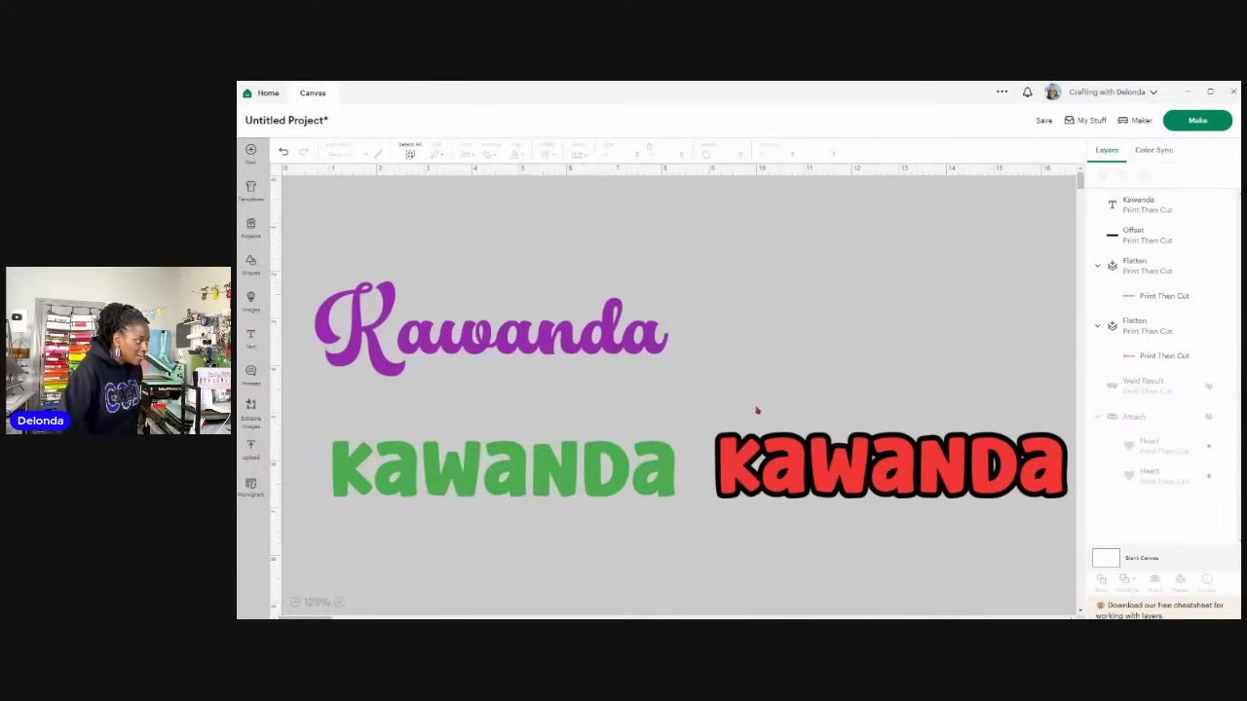
pyautogui.moveTo(697, 407); pyautogui.dragTo(1073, 519)
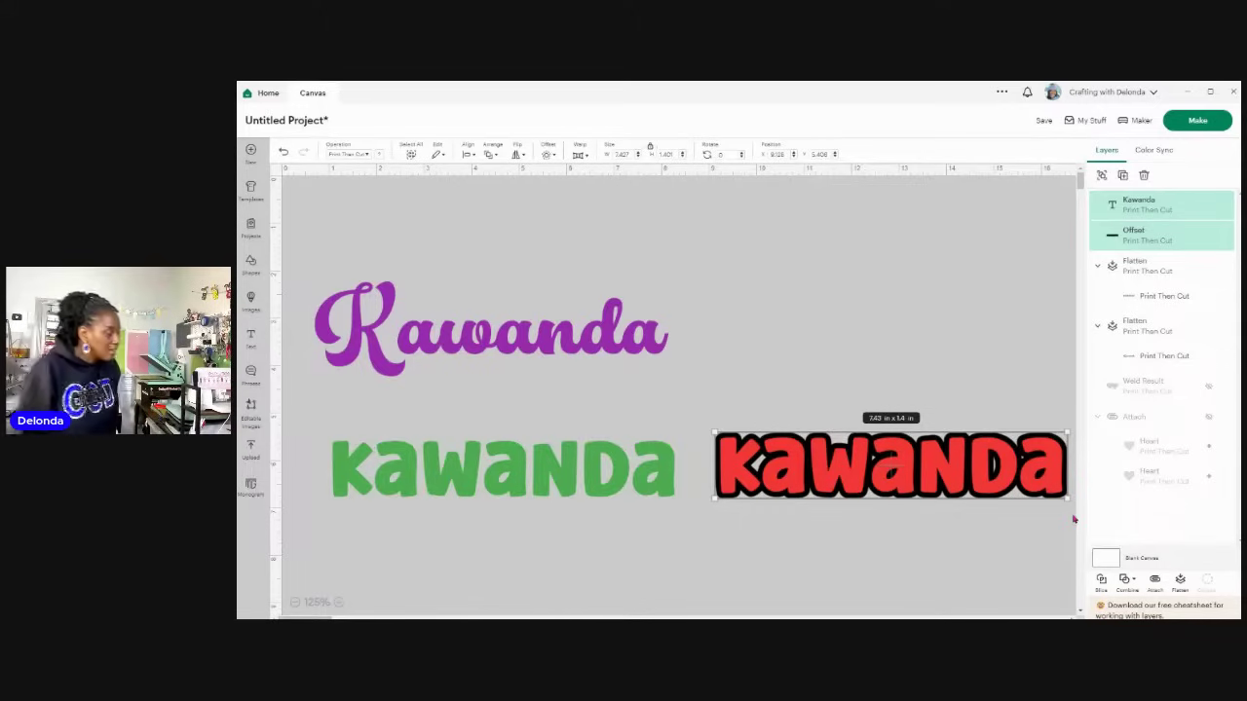
pyautogui.click(1180, 580)
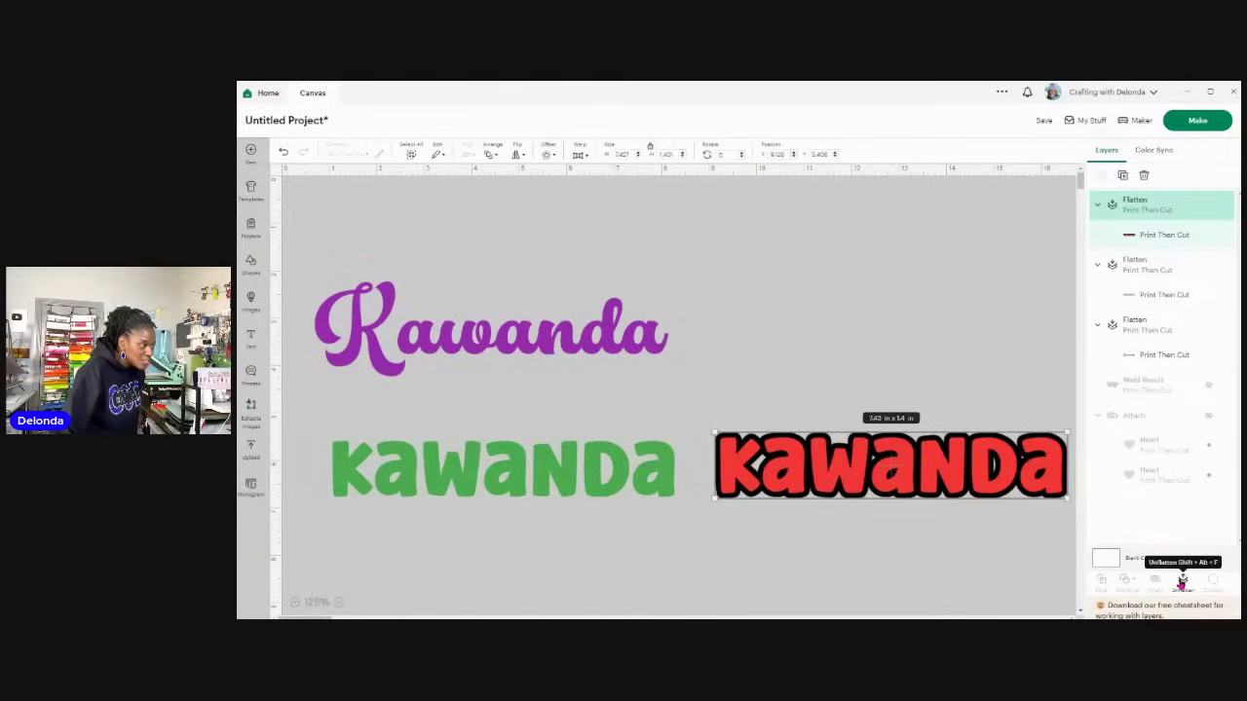
# Step: Place the flattened red name below the green name and move the purple script name down closer above the green one
pyautogui.moveTo(884, 466); pyautogui.dragTo(495, 578)
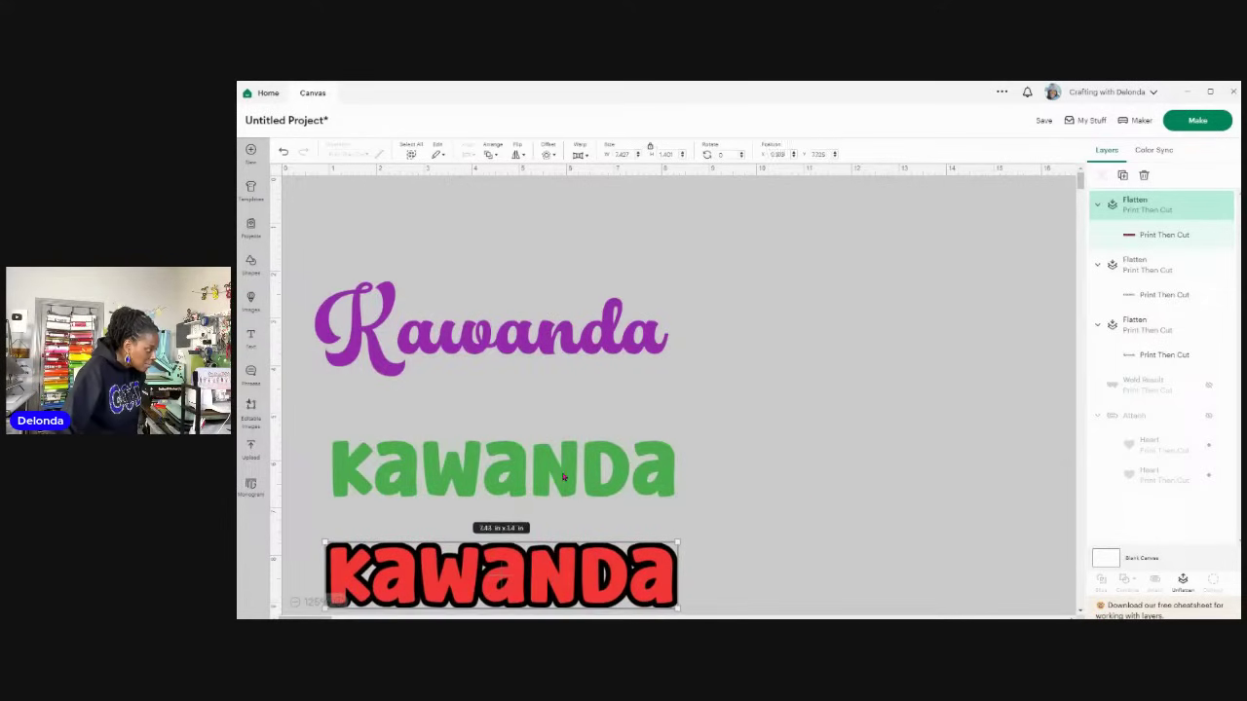
pyautogui.click(563, 473)
pyautogui.moveTo(556, 340); pyautogui.dragTo(563, 366)
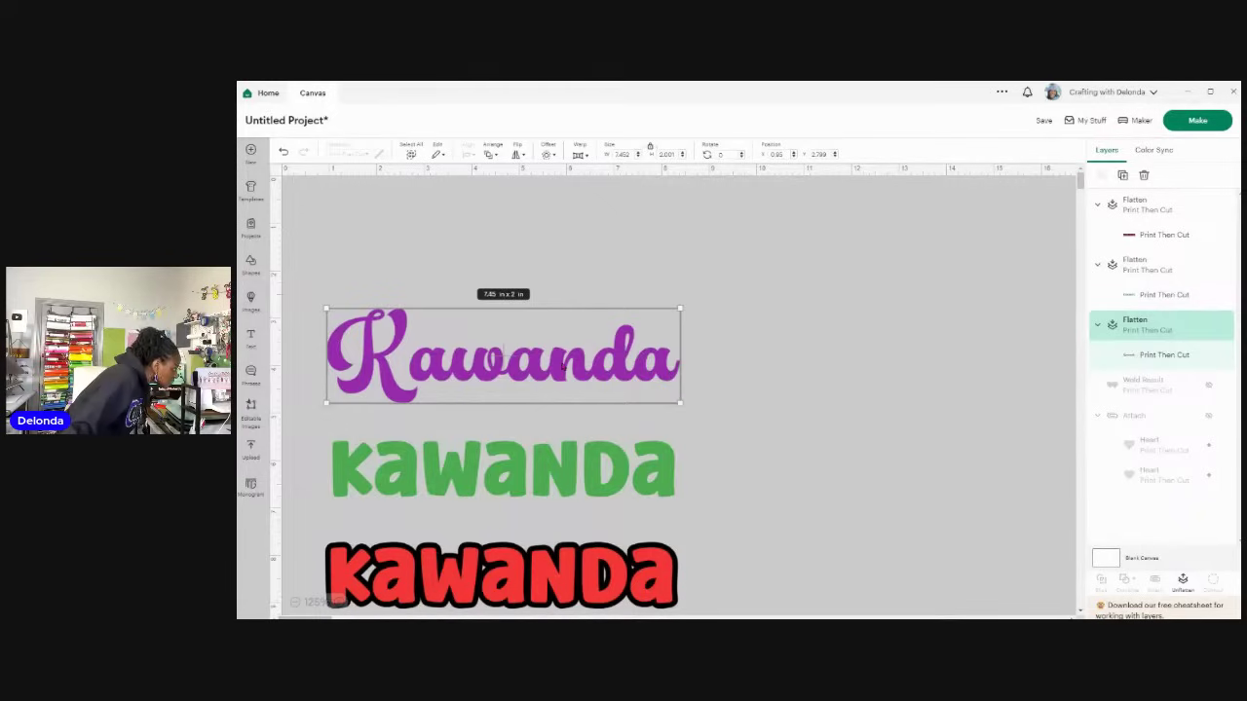
# Step: Duplicate the flattened purple script name, place the copy to the right of the original and unflatten the copy
pyautogui.click(1122, 177)
pyautogui.moveTo(511, 314); pyautogui.dragTo(888, 392)
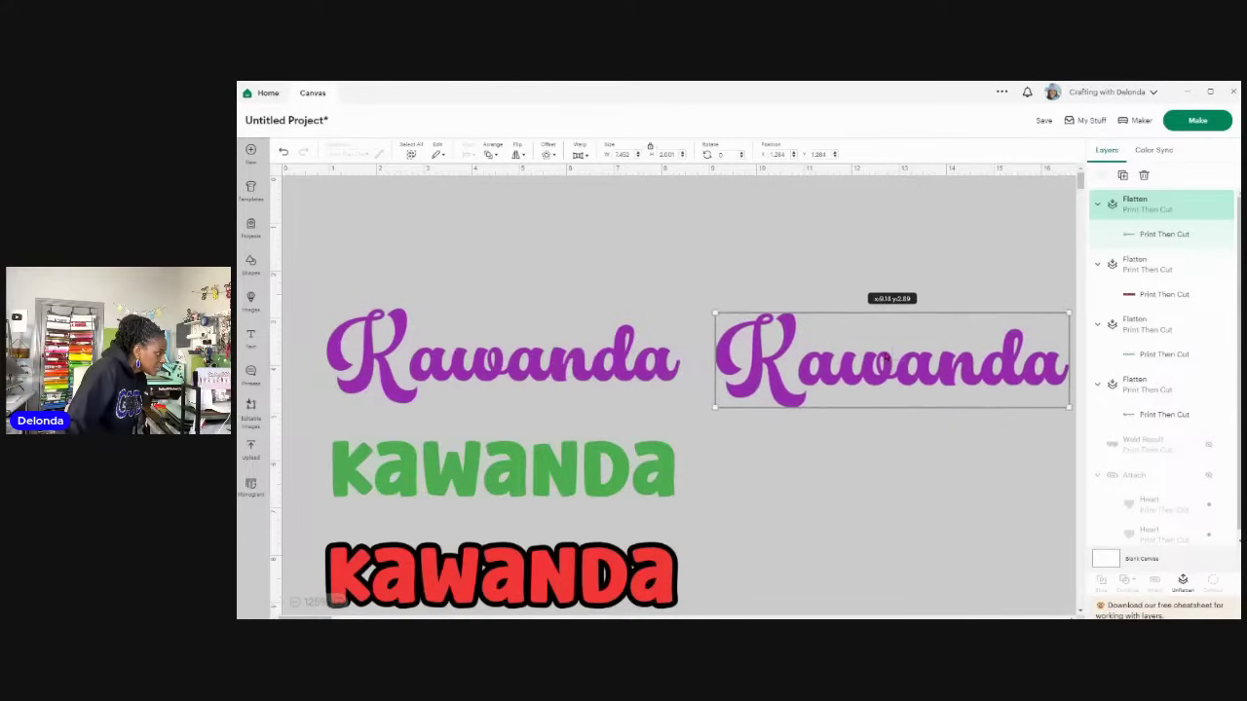
pyautogui.click(1187, 585)
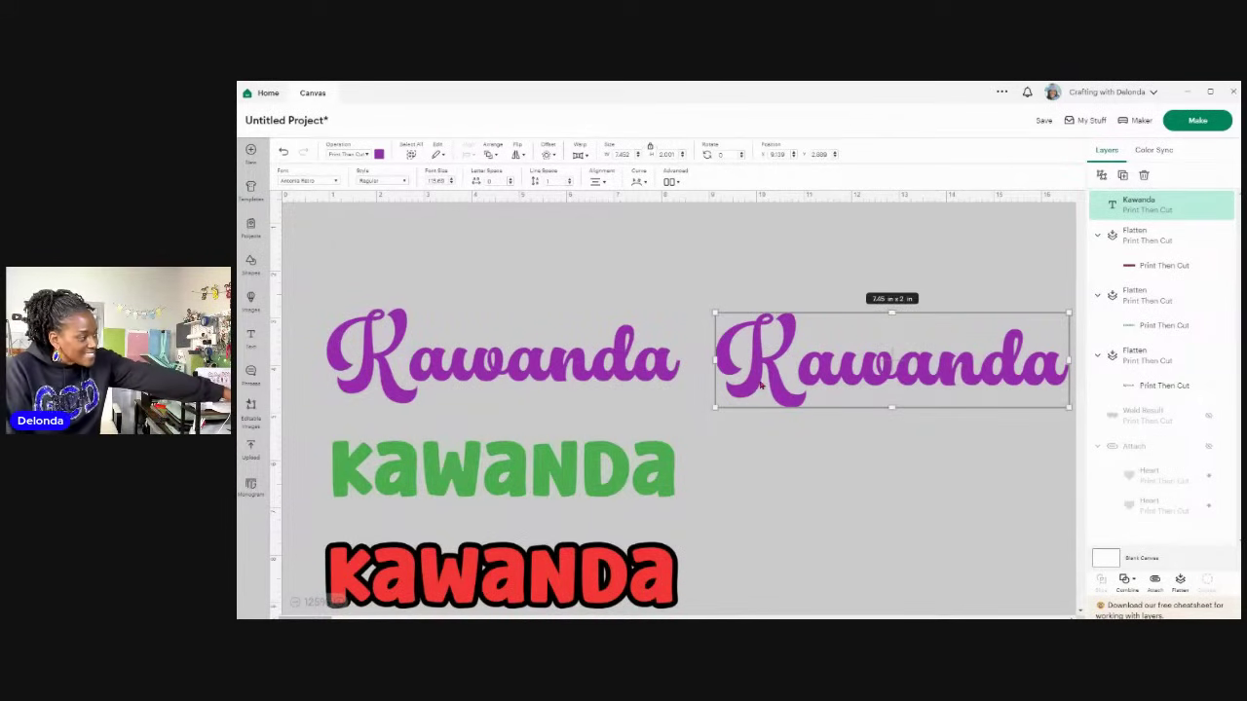
# Step: Ungroup the copied purple script name into individual letters
pyautogui.click(780, 454)
pyautogui.click(854, 376)
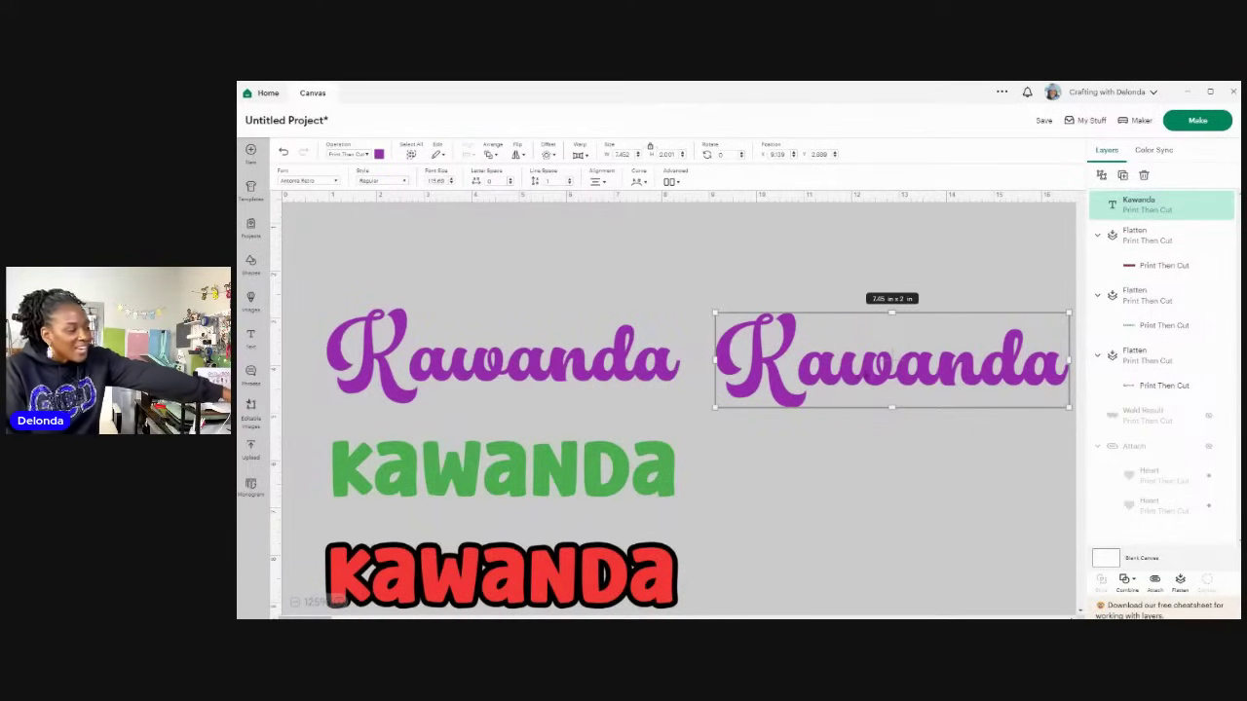
pyautogui.click(1101, 177)
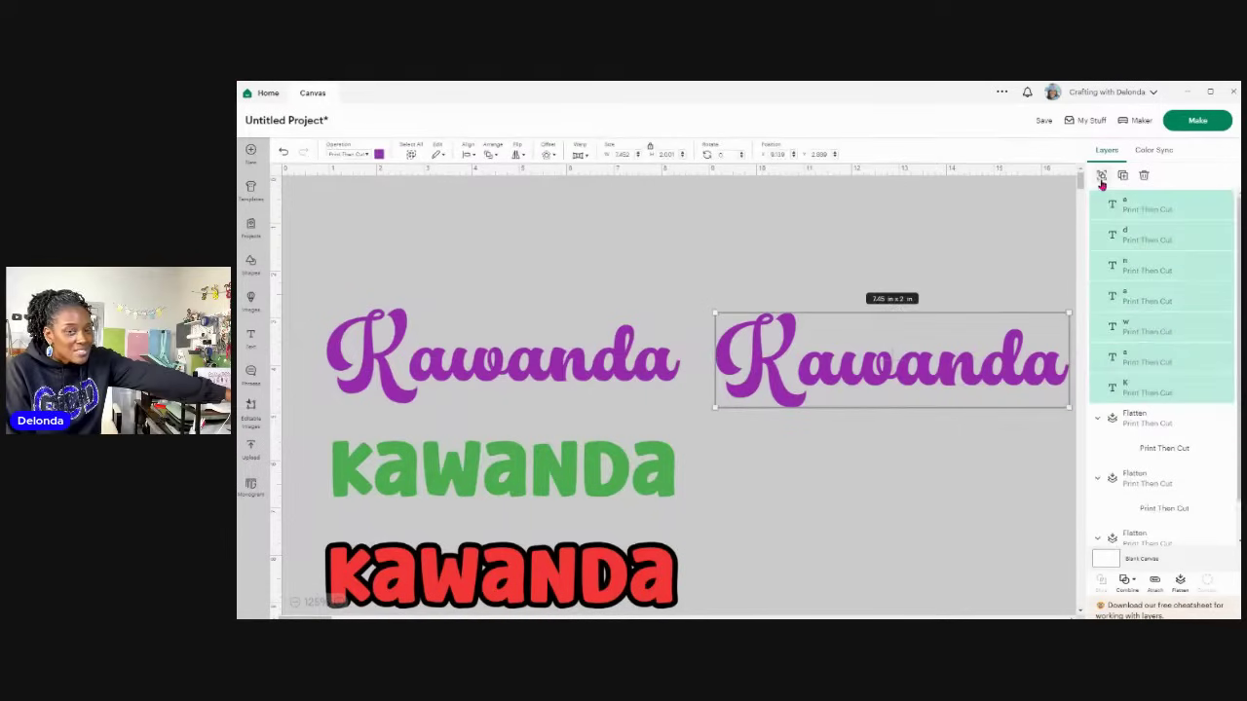
# Step: Nudge the capital K of the copied script name upward about 0.3 in and slightly to the right
pyautogui.click(774, 466)
pyautogui.click(769, 389)
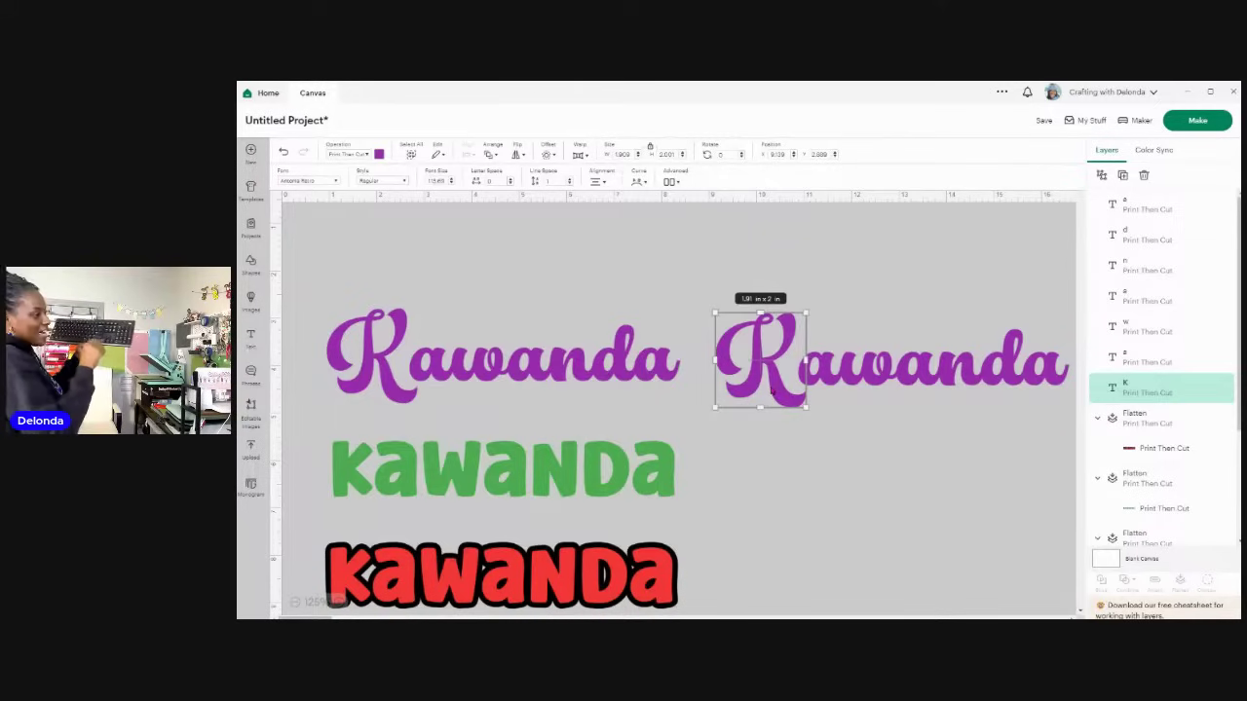
pyautogui.press('Up')
pyautogui.press('Up')
pyautogui.press('Up')
pyautogui.press('Up')
pyautogui.press('Up')
pyautogui.press('Up')
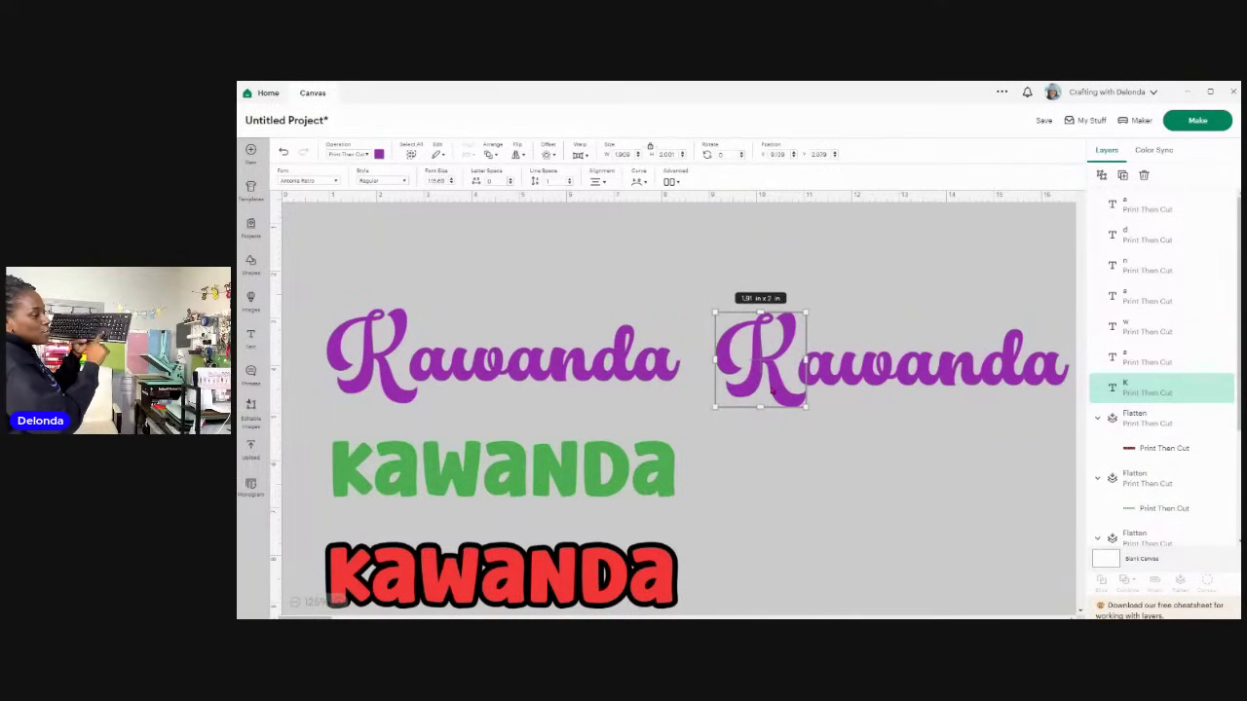
pyautogui.press('Up')
pyautogui.press('Up')
pyautogui.press('Up')
pyautogui.press('Up')
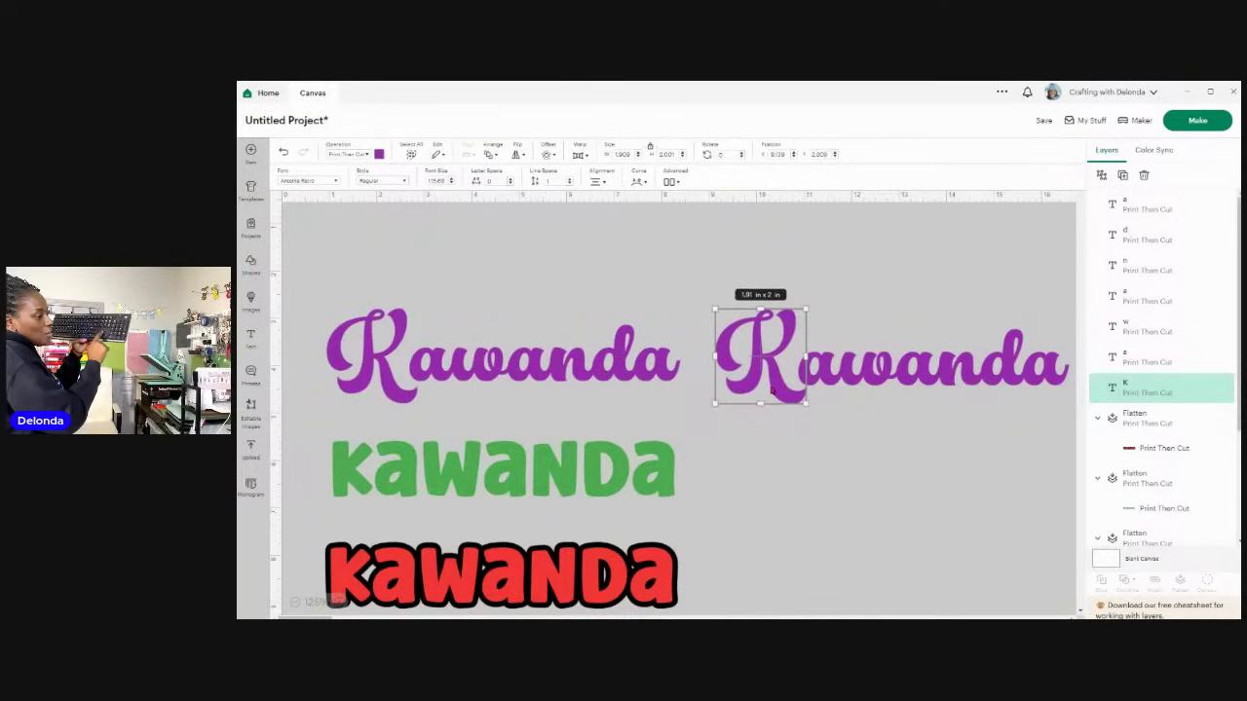
pyautogui.press('Up')
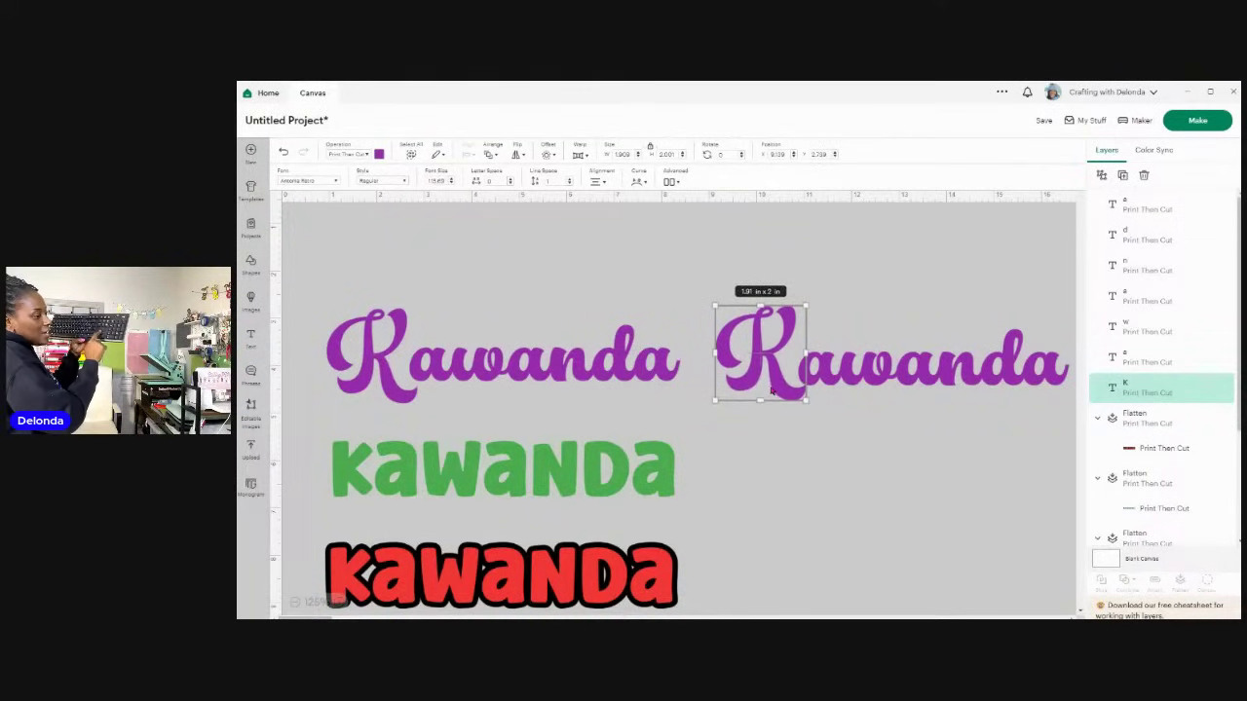
pyautogui.press('Up')
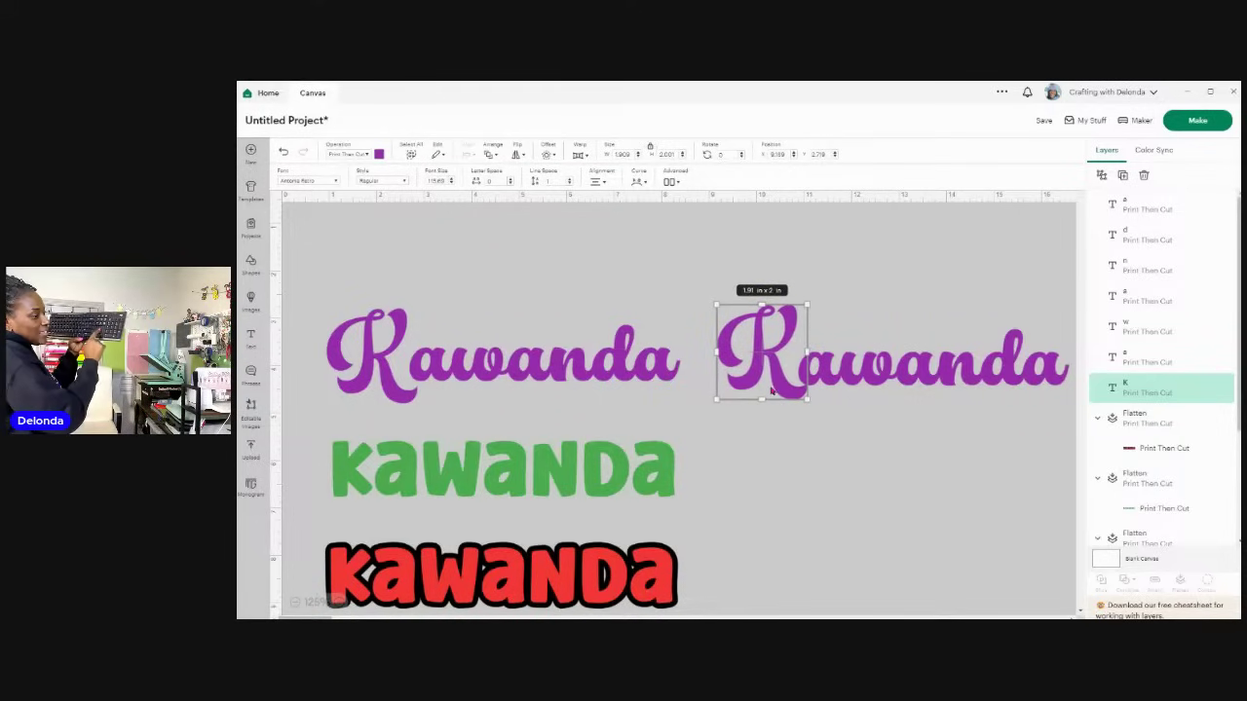
pyautogui.press('Up')
pyautogui.press('Up')
pyautogui.press('Up')
pyautogui.press('Up')
pyautogui.press('Up')
pyautogui.press('Up')
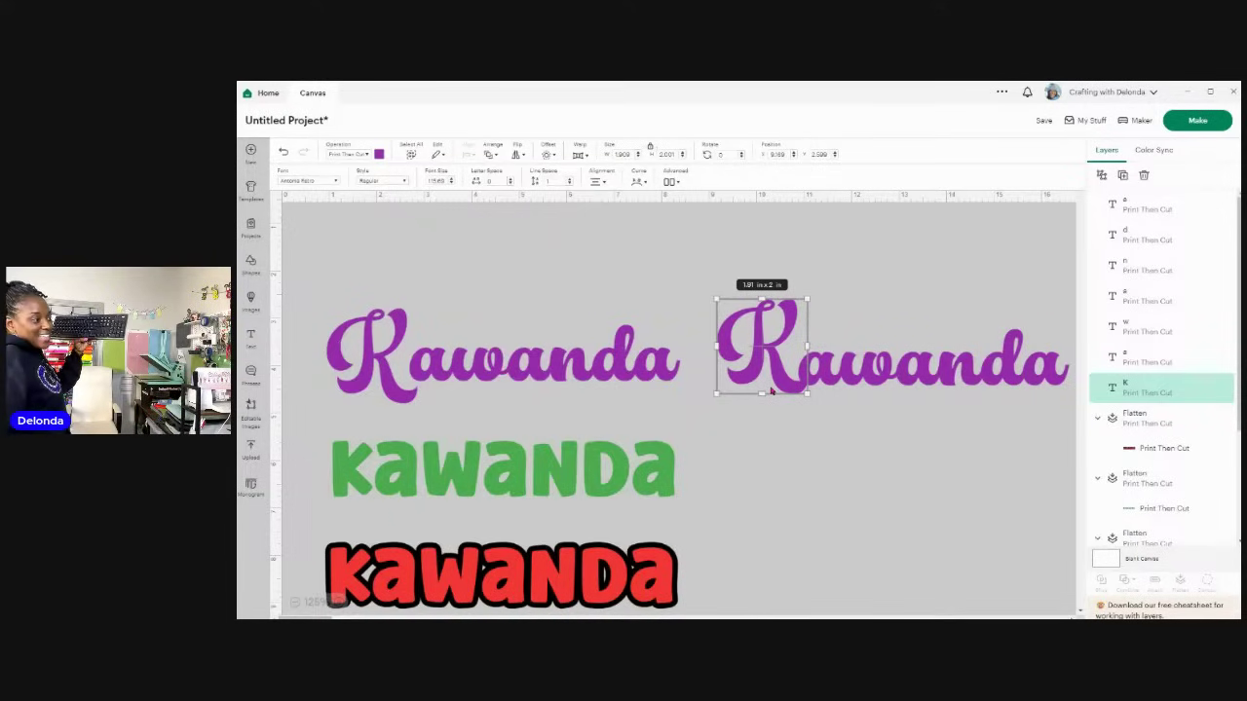
# Step: Weld all letters of the copied script name into one shape and move it above the original purple name
pyautogui.click(821, 410)
pyautogui.moveTo(718, 278); pyautogui.dragTo(1069, 434)
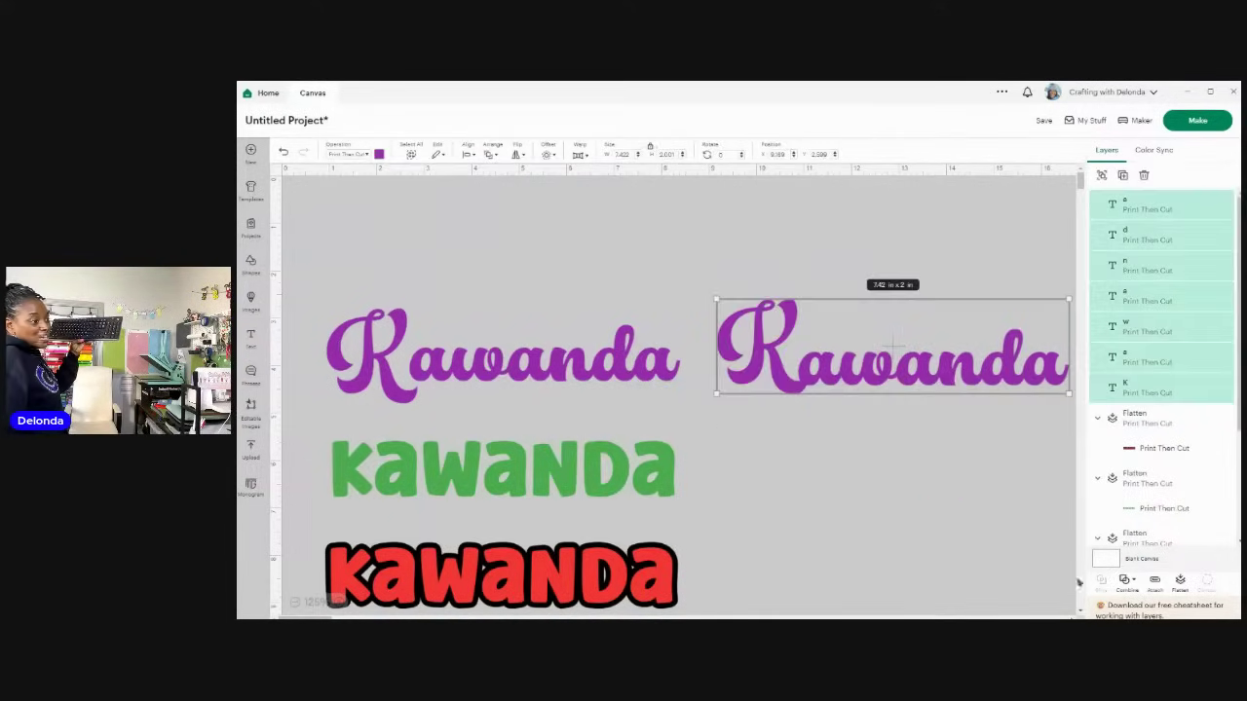
pyautogui.click(1128, 580)
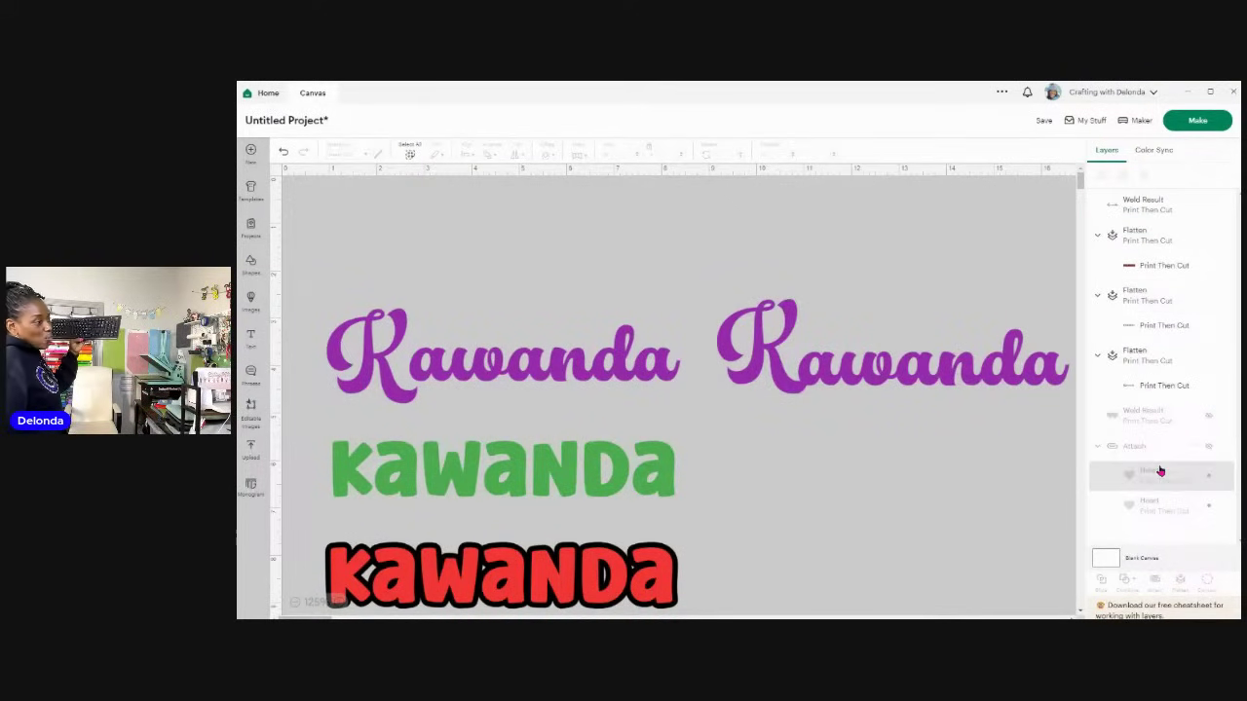
pyautogui.click(914, 380)
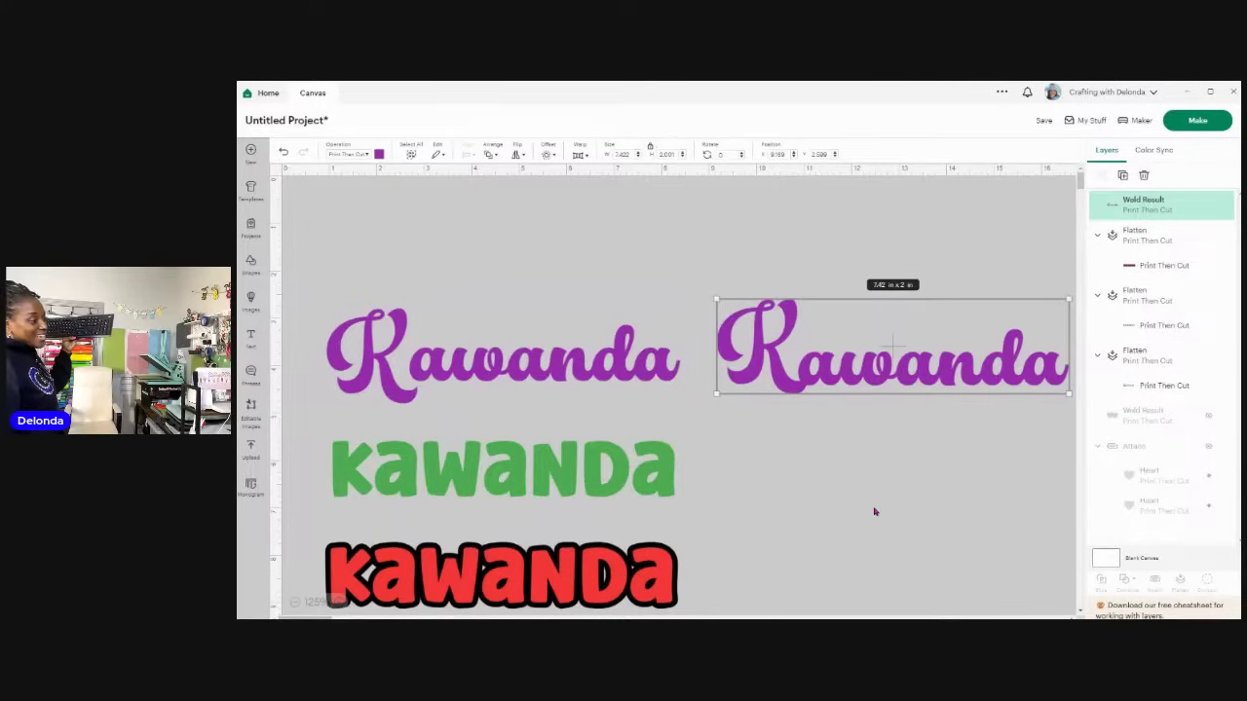
pyautogui.moveTo(891, 345); pyautogui.dragTo(513, 242)
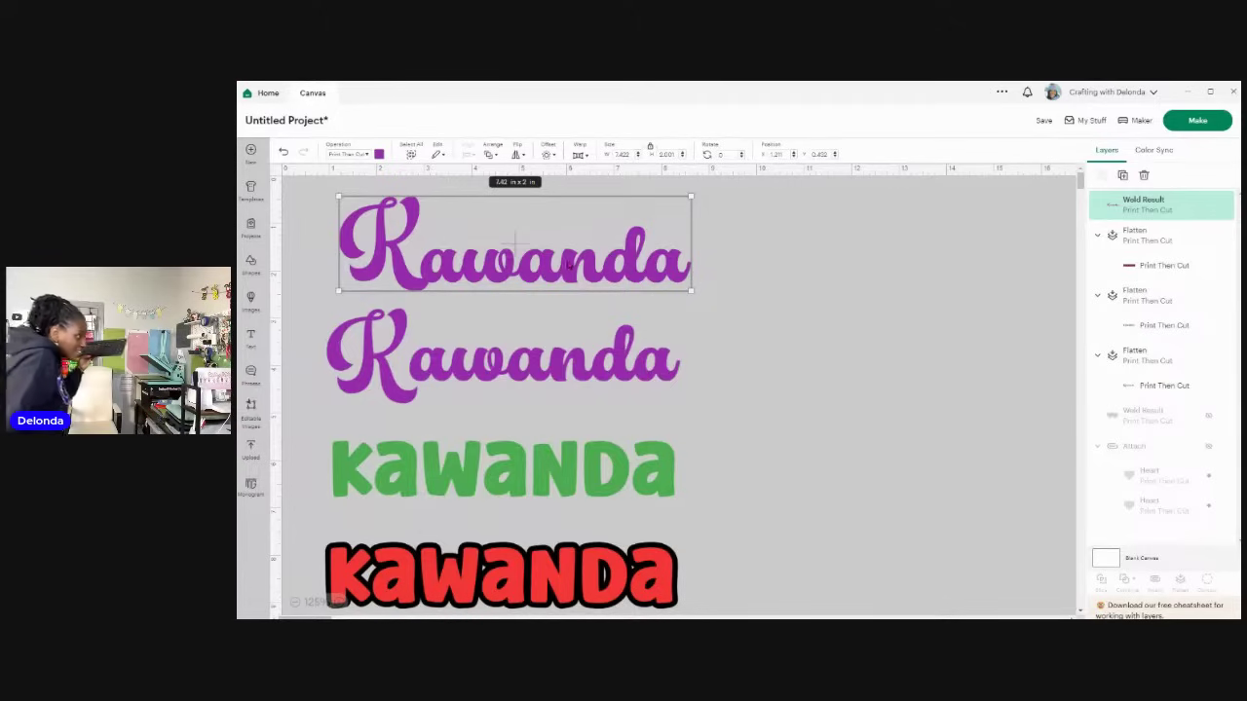
# Step: Check the purple, green and red flattened names on the canvas and open the mat preview for making them
pyautogui.click(509, 358)
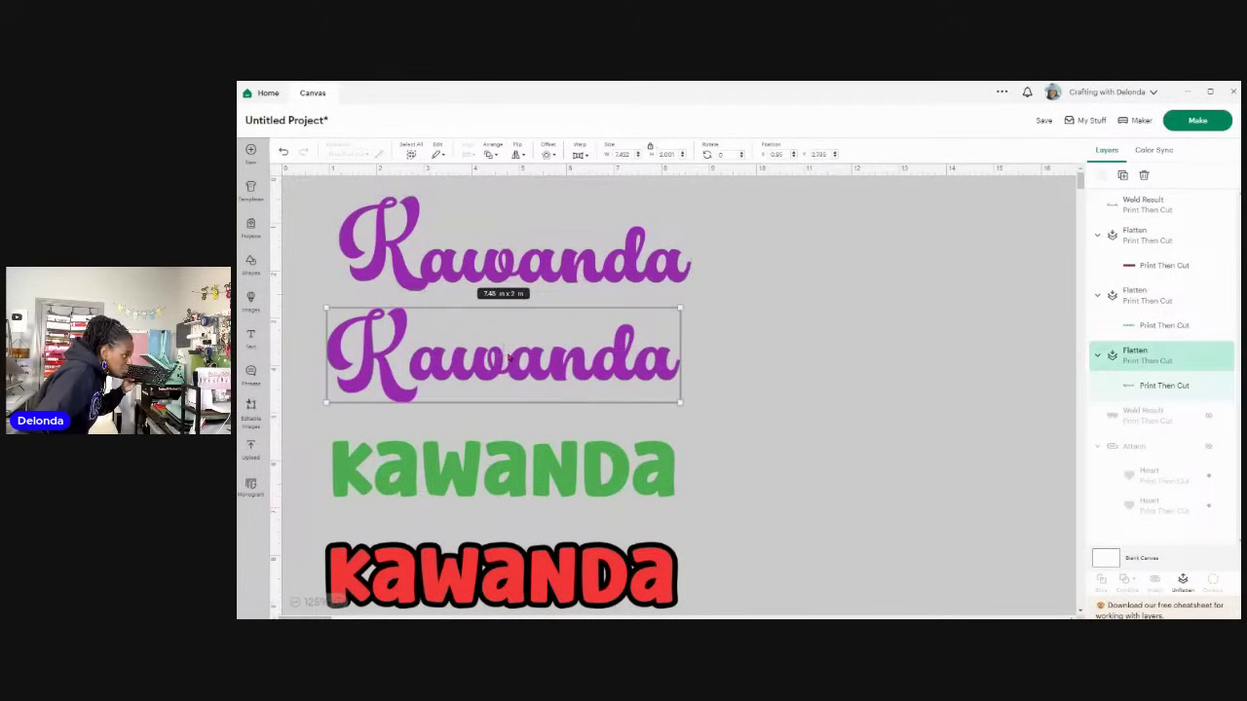
pyautogui.click(501, 495)
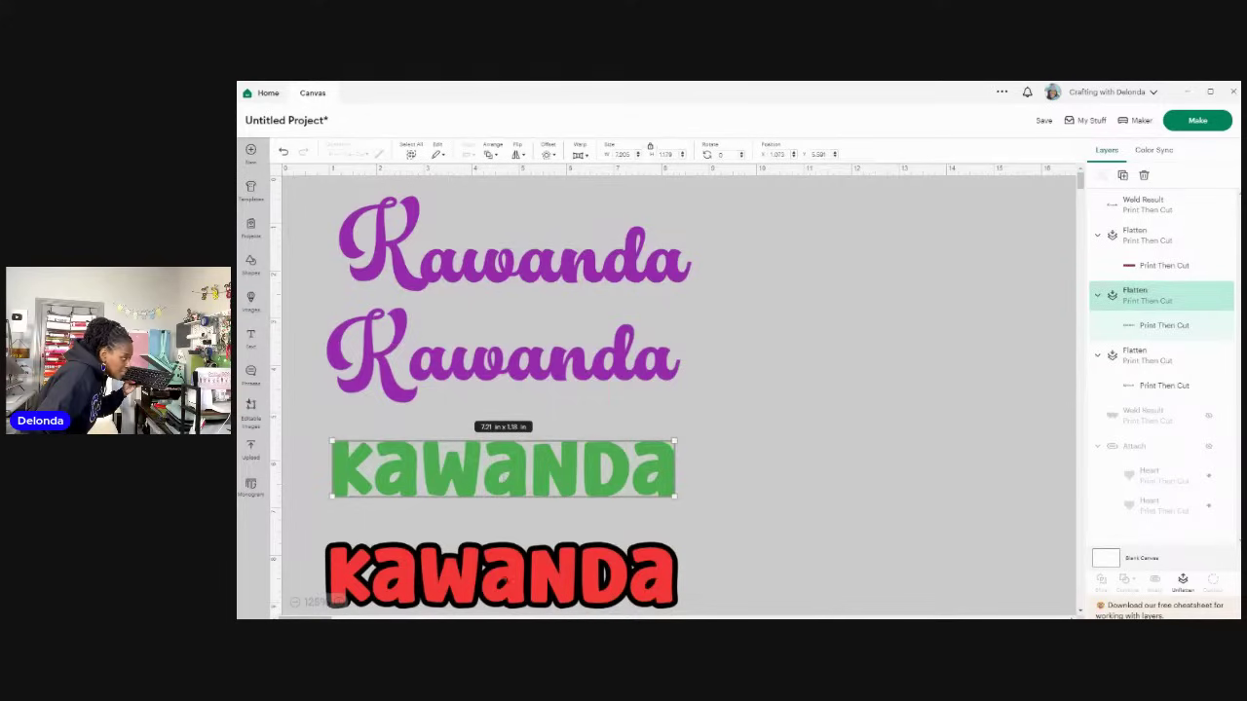
pyautogui.click(501, 575)
pyautogui.click(1193, 120)
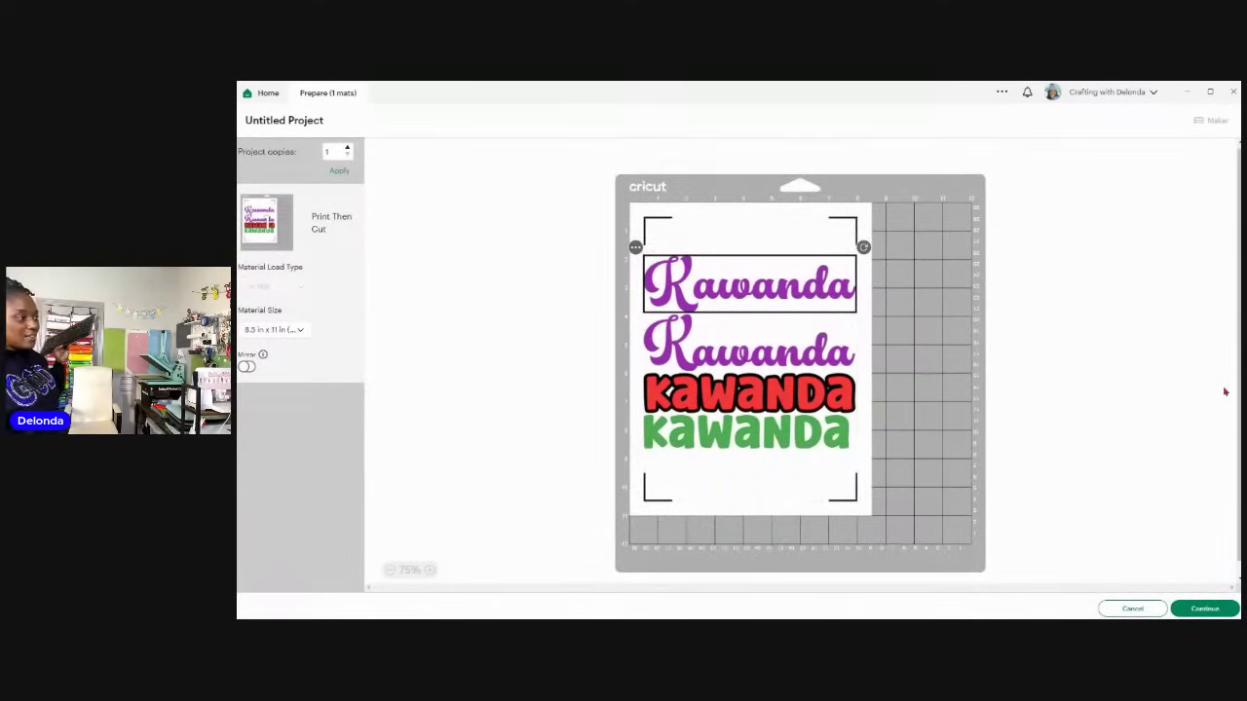
# Step: Move the green name slightly down on the mat to separate it from the red name
pyautogui.moveTo(769, 436); pyautogui.dragTo(769, 450)
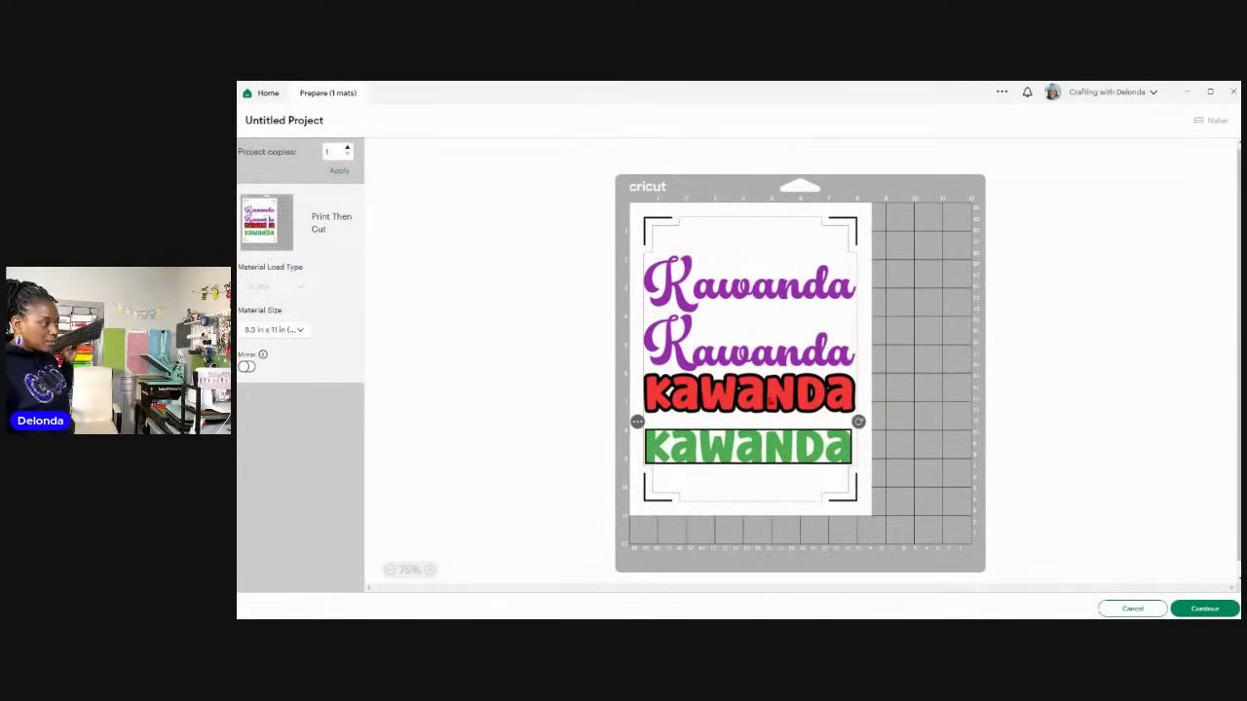
pyautogui.click(772, 400)
pyautogui.moveTo(755, 290)
pyautogui.mouseDown()
pyautogui.moveTo(755, 322)
pyautogui.moveTo(760, 298)
pyautogui.mouseUp()
pyautogui.click(754, 334)
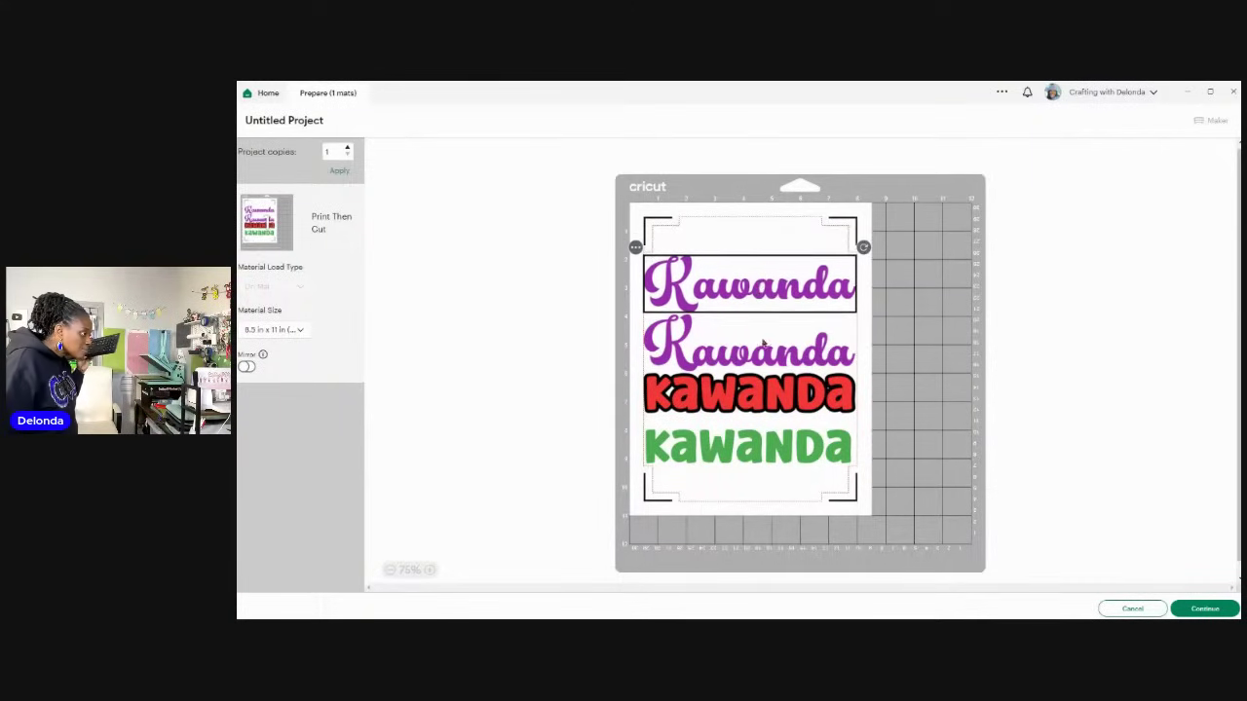
pyautogui.click(914, 302)
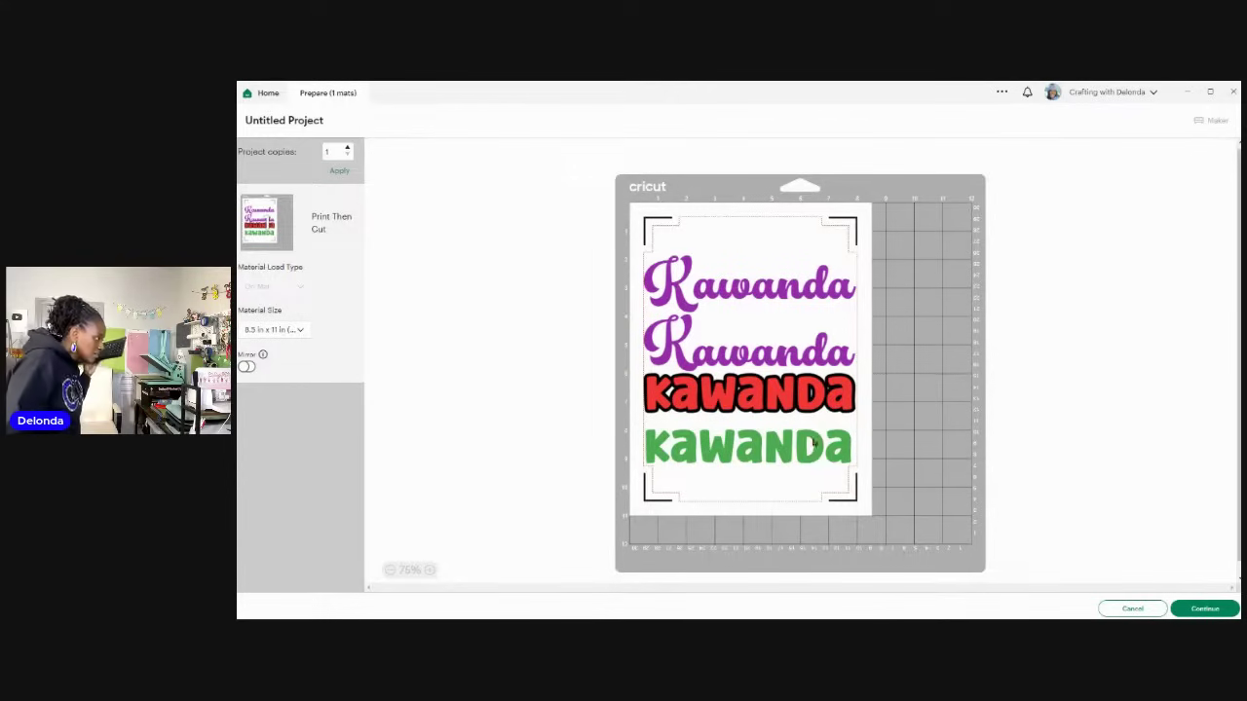
pyautogui.click(789, 401)
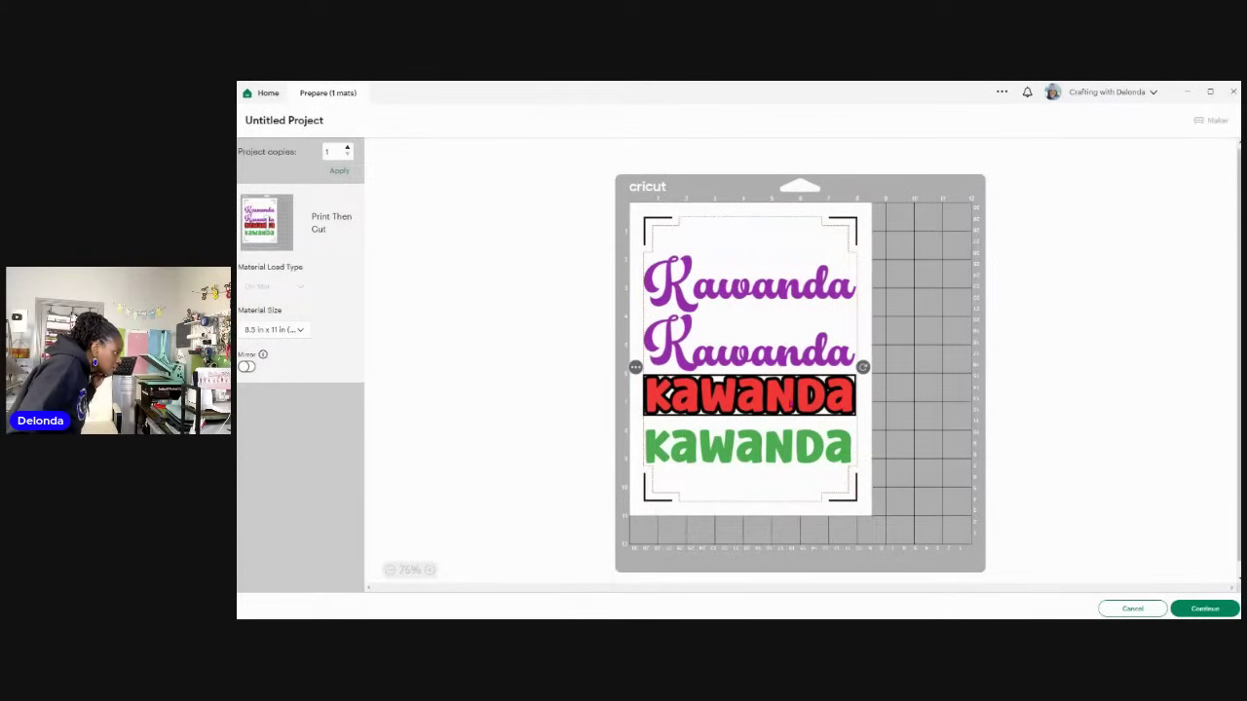
# Step: Continue to the print setup, turn off Add Bleed, turn on Use System Dialog and send the page to print
pyautogui.click(1218, 609)
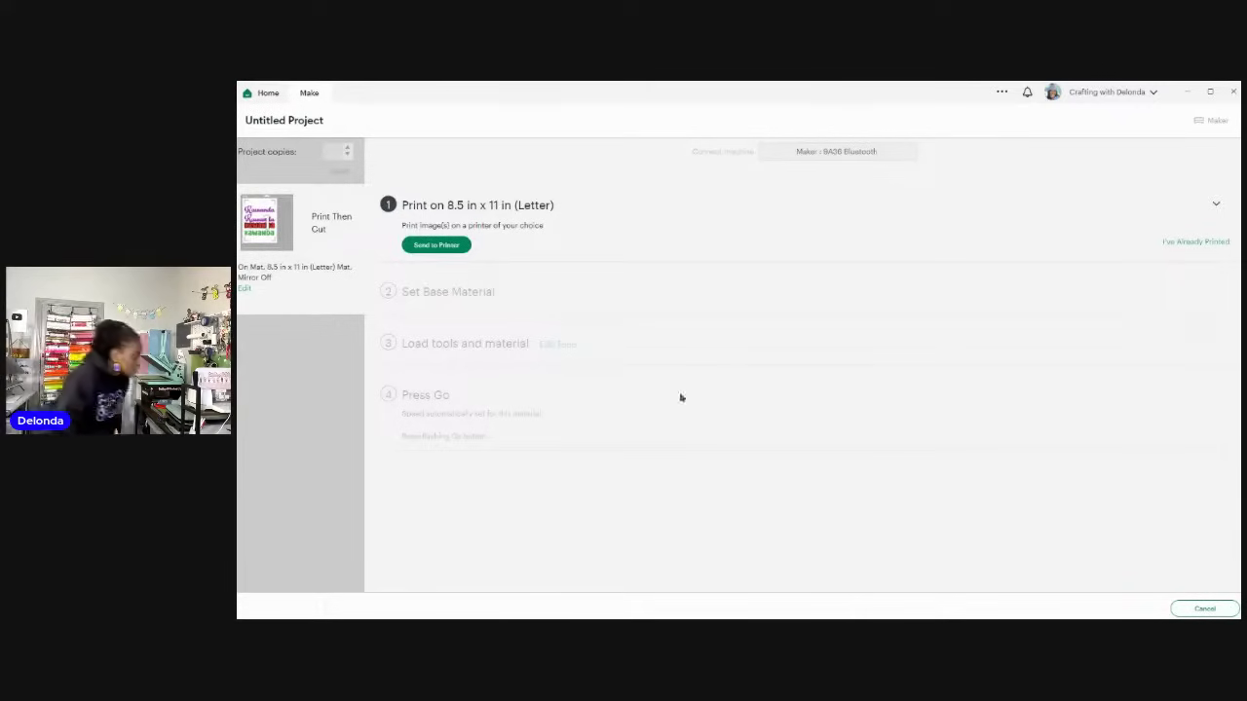
pyautogui.click(445, 252)
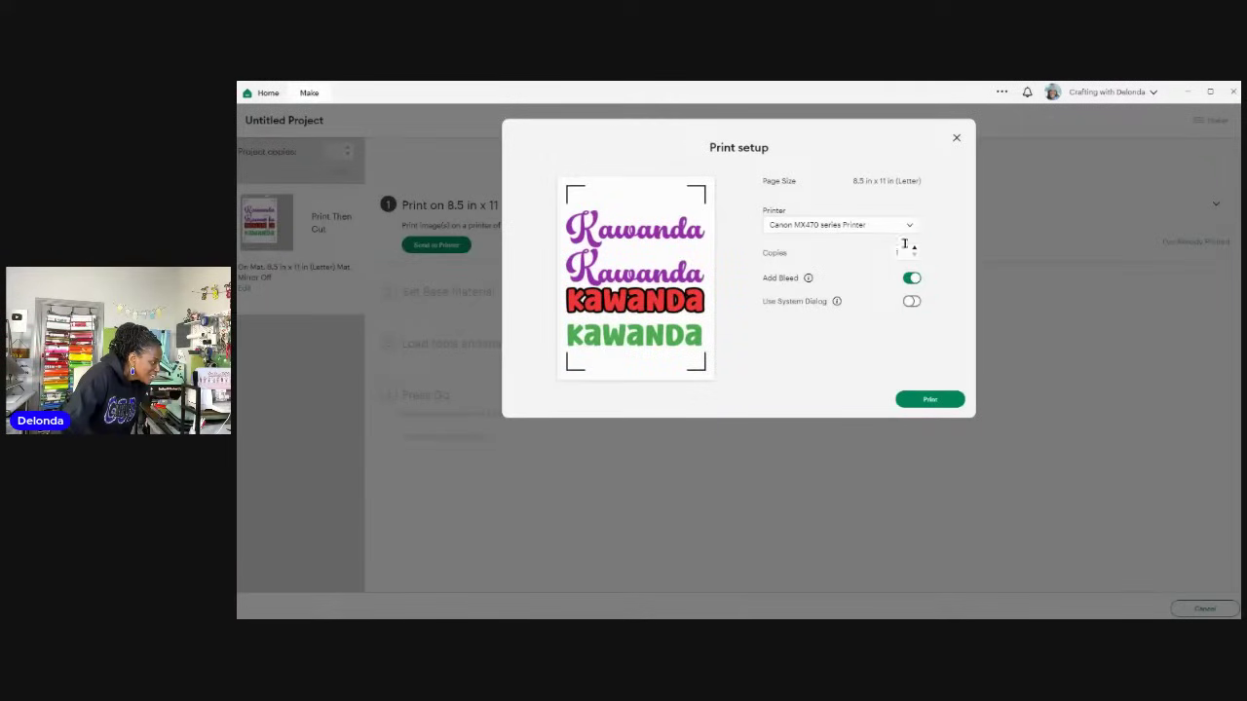
pyautogui.click(912, 280)
pyautogui.click(911, 301)
pyautogui.click(930, 400)
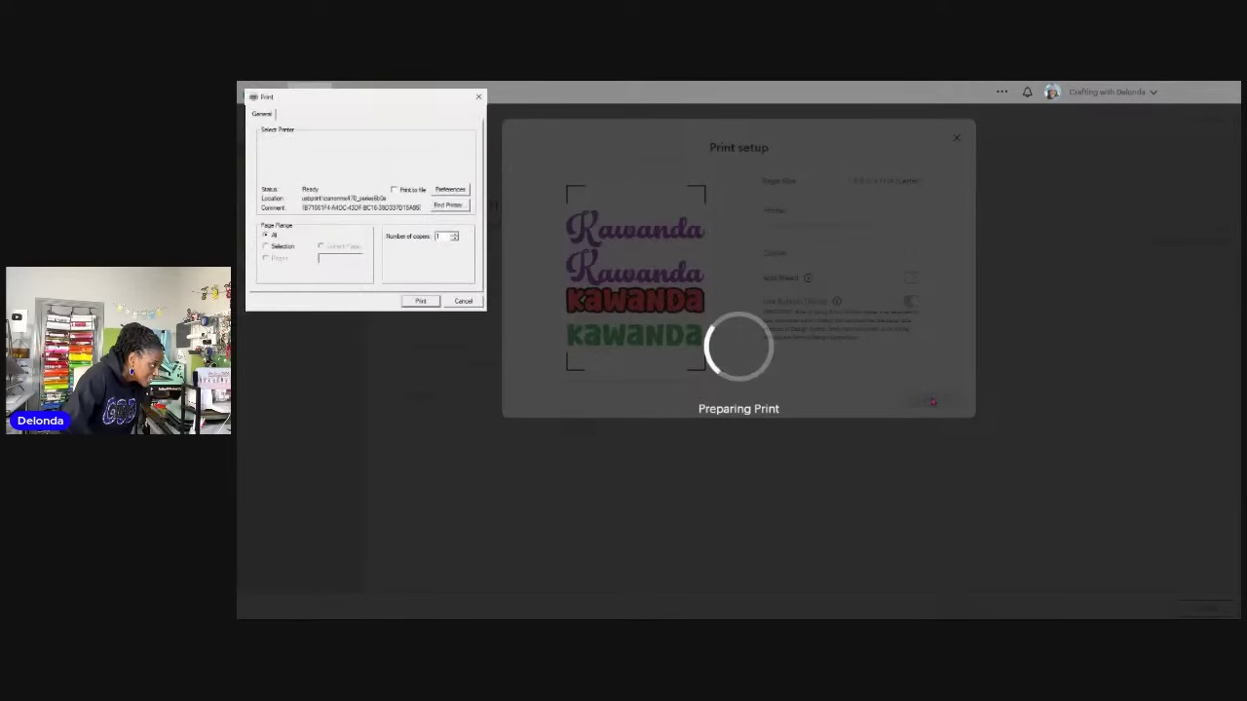
# Step: Set the printer's media type to Other Photo Paper in the printing preferences
pyautogui.click(447, 189)
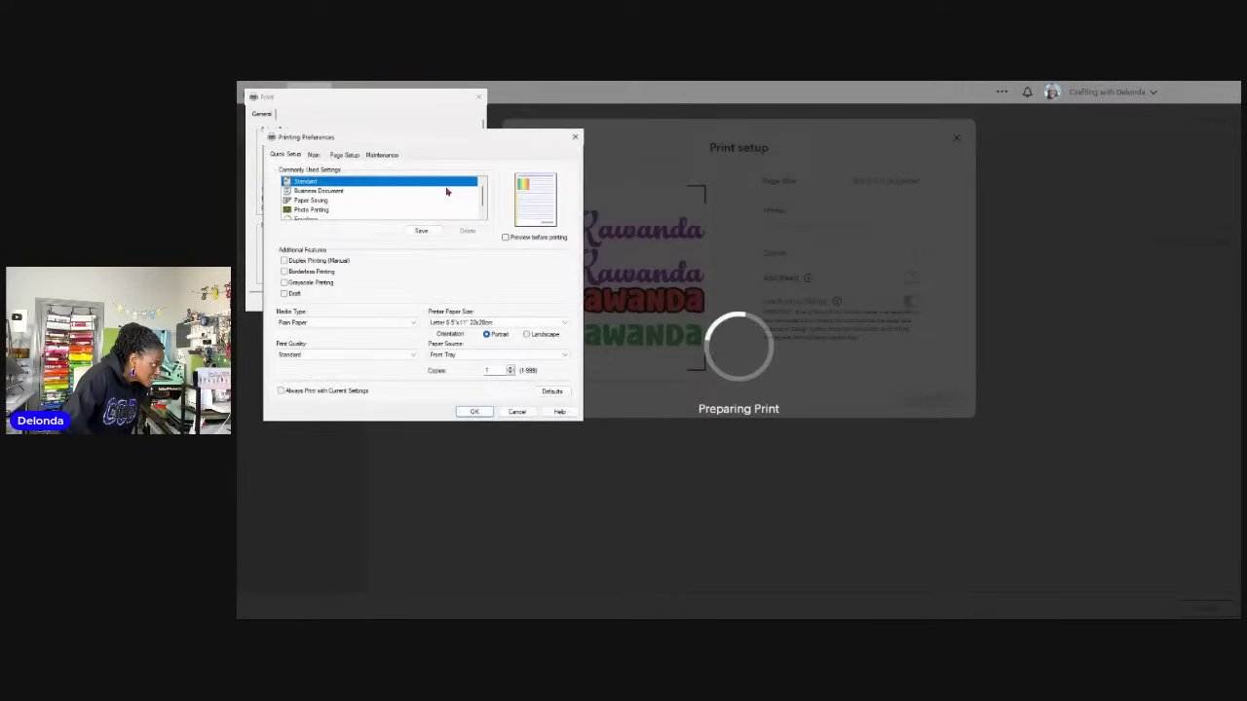
pyautogui.click(384, 325)
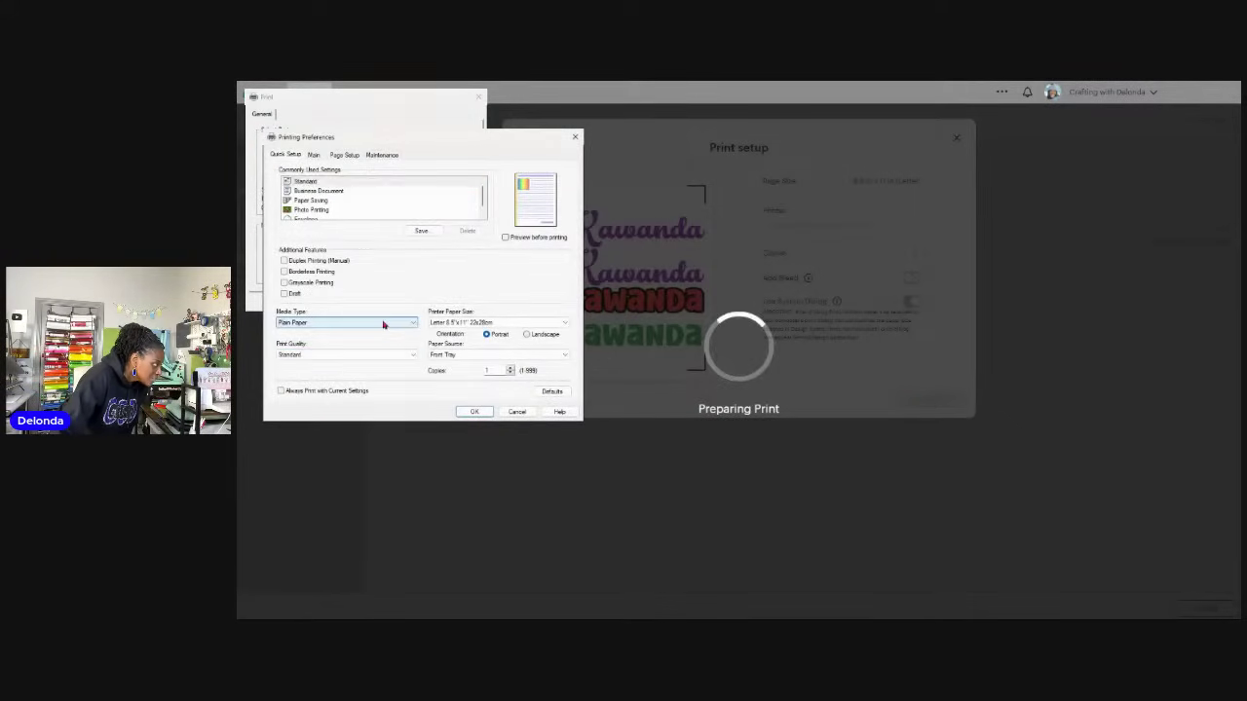
pyautogui.click(394, 407)
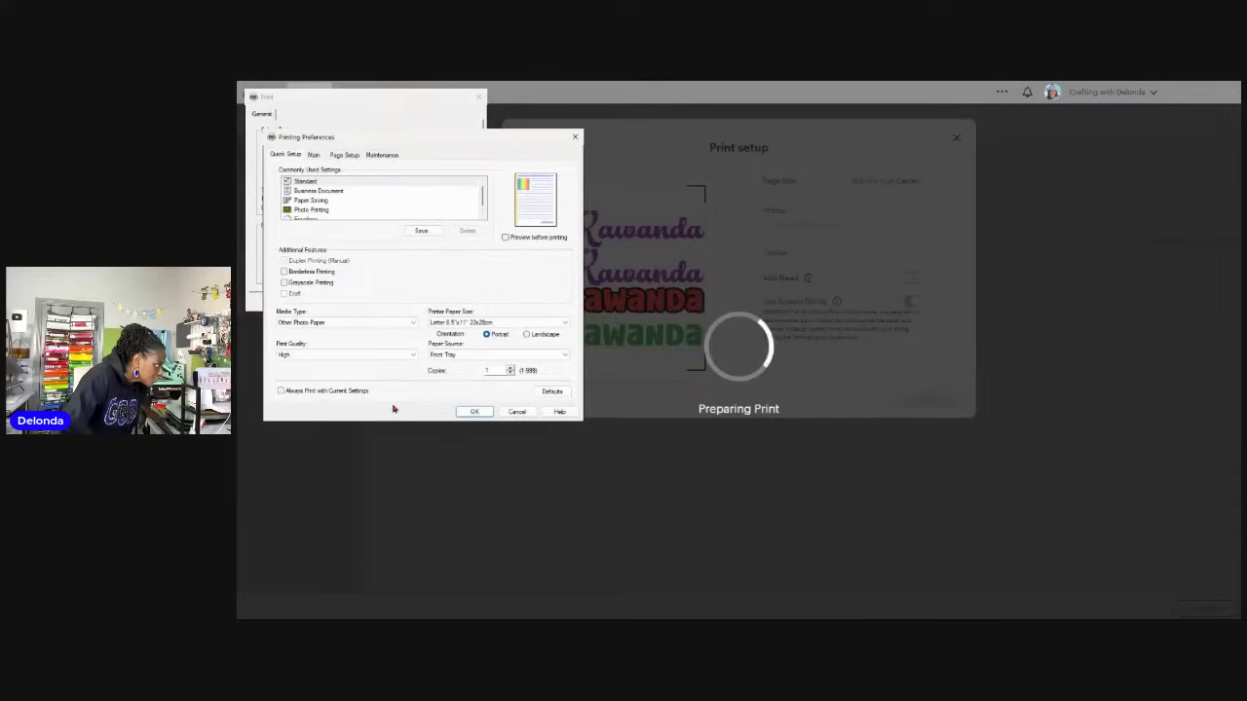
pyautogui.click(476, 412)
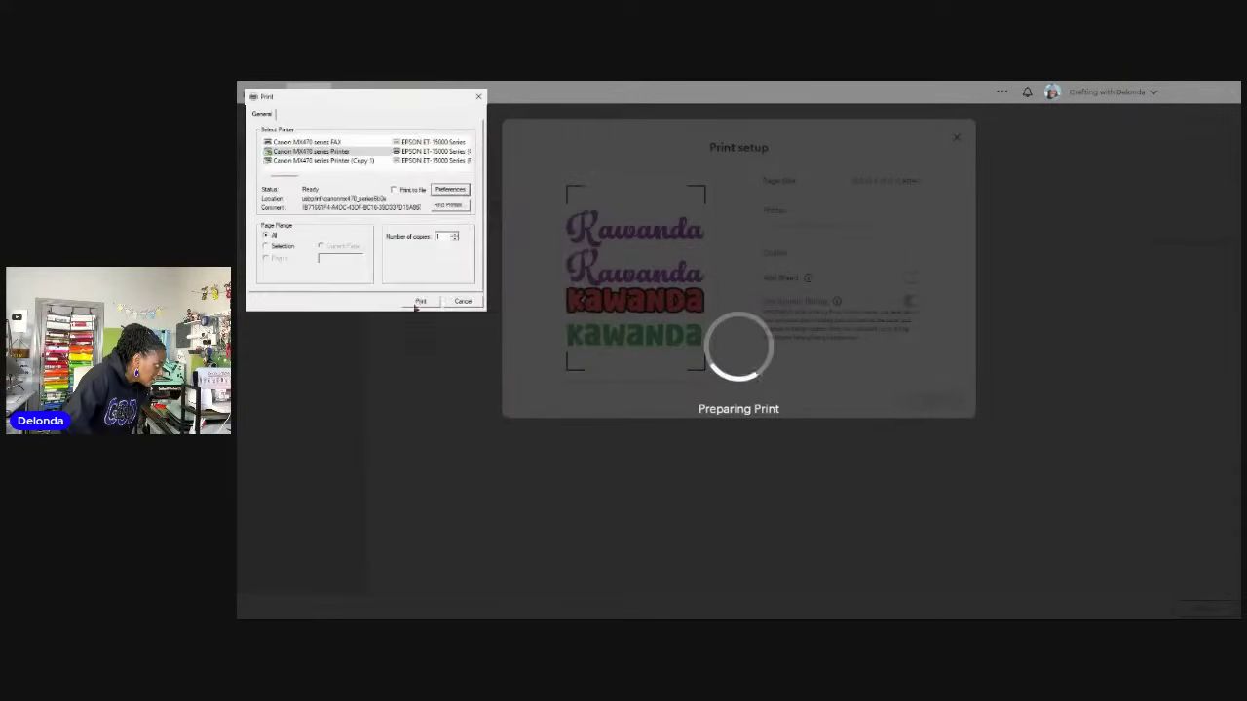
# Step: Start printing the Print Then Cut page on the selected Canon printer
pyautogui.click(419, 302)
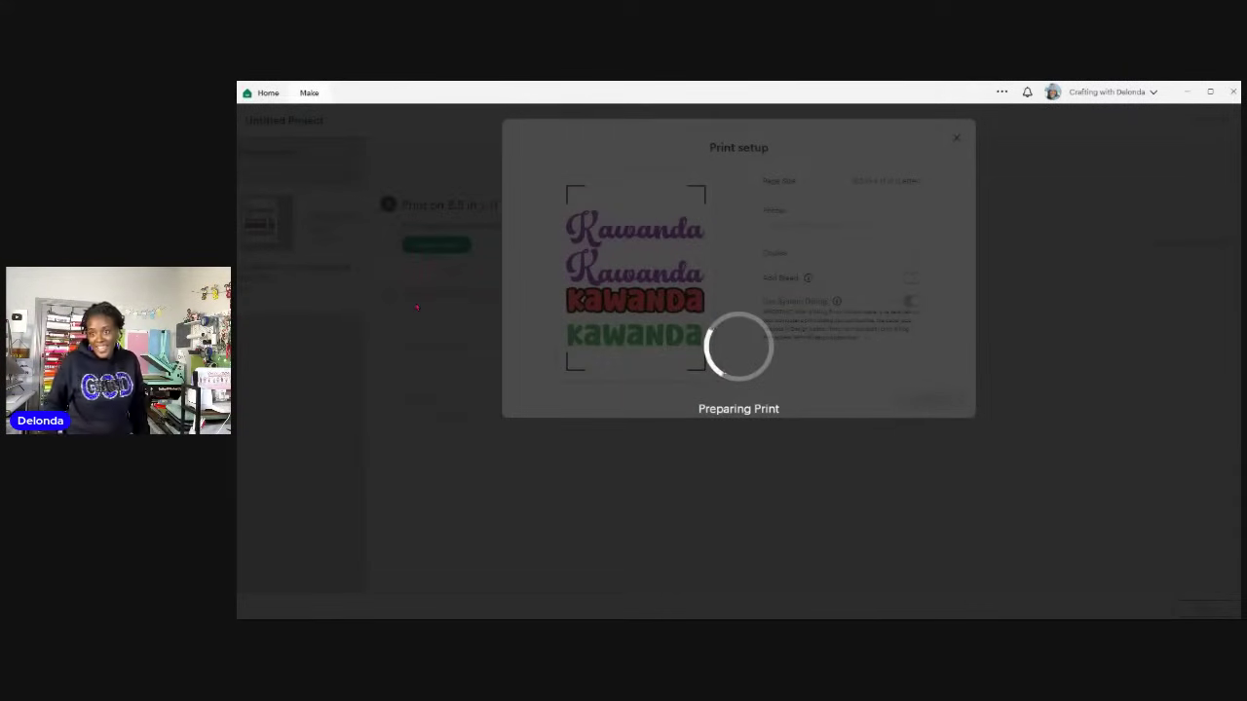
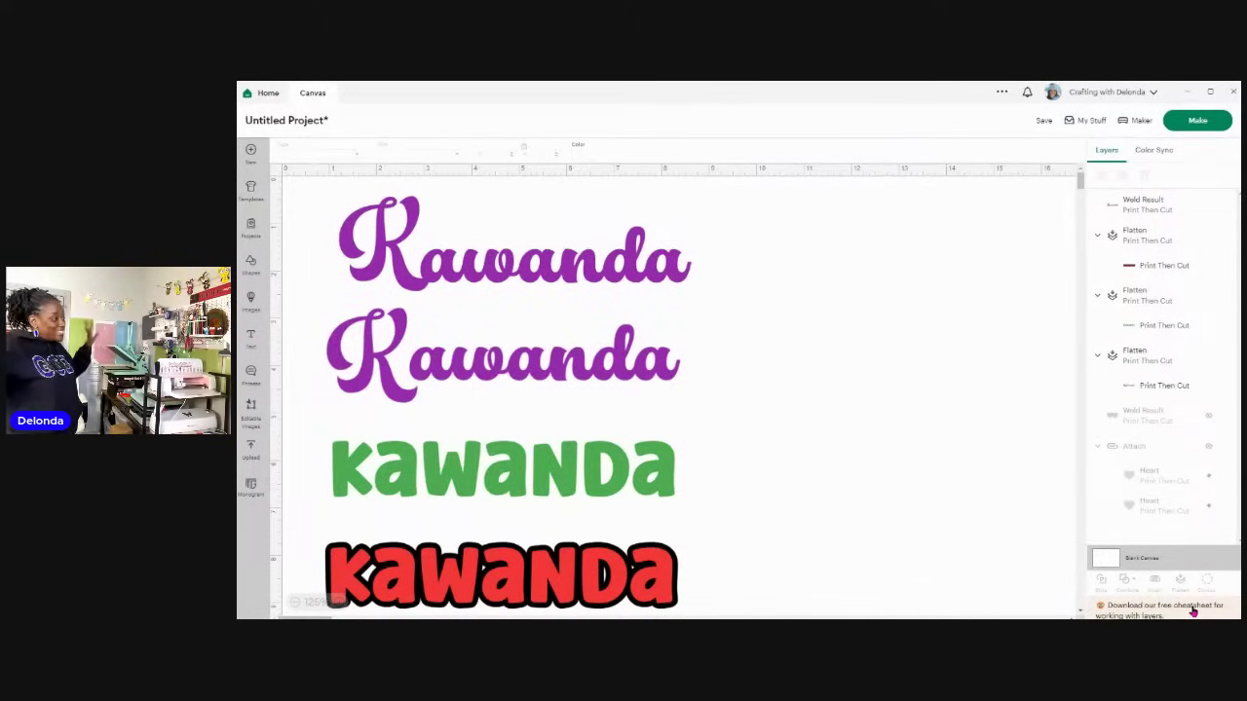
# Step: Select all four flattened and welded names on the canvas and delete them
pyautogui.hotkey('ctrl', 'r')
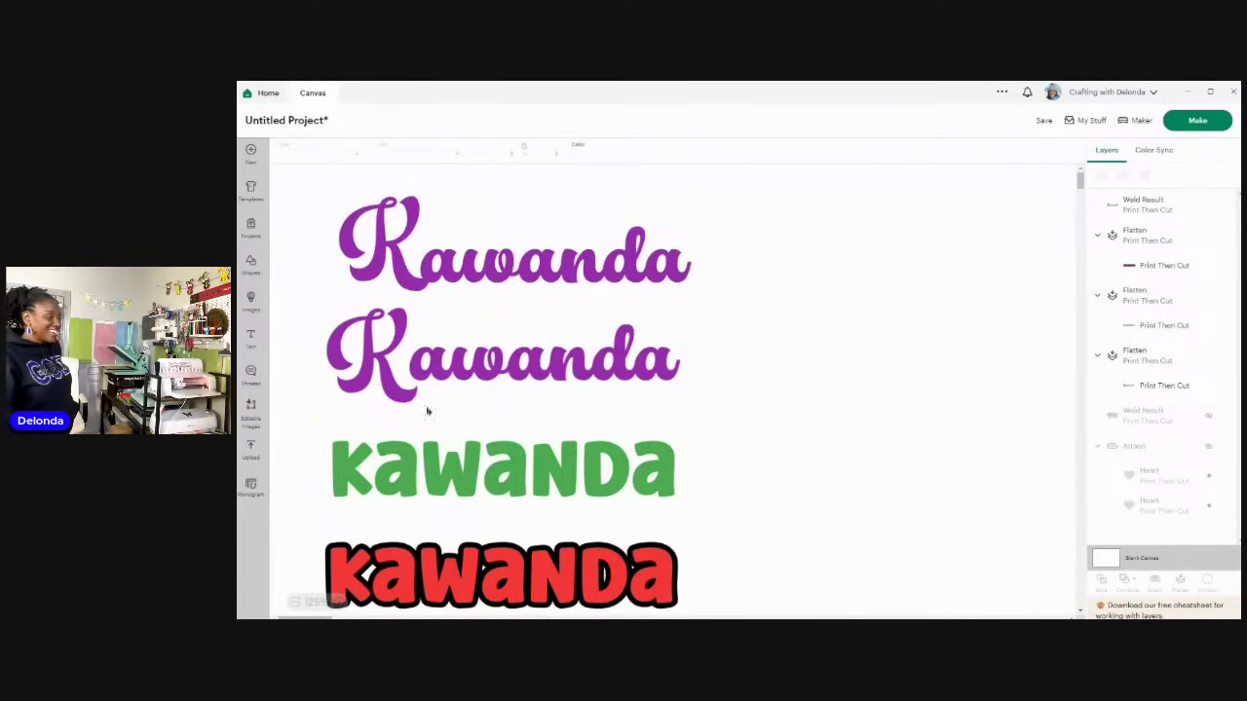
pyautogui.moveTo(327, 203); pyautogui.dragTo(658, 564)
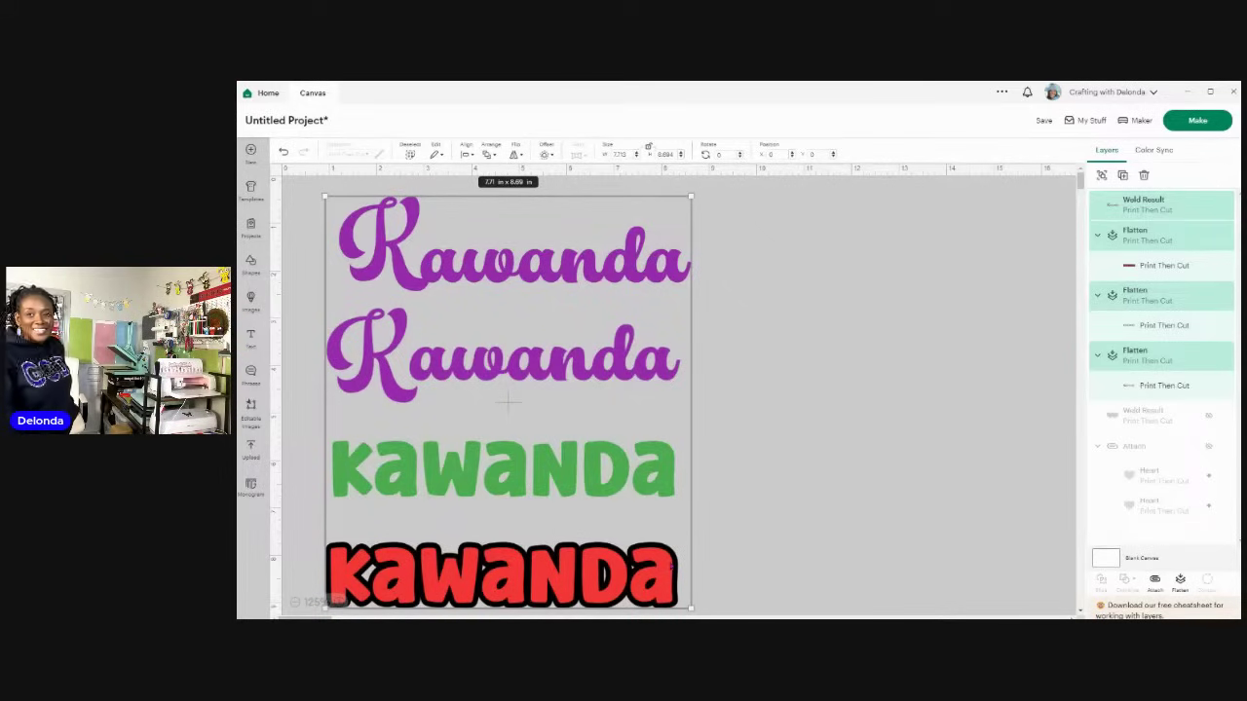
pyautogui.click(1143, 174)
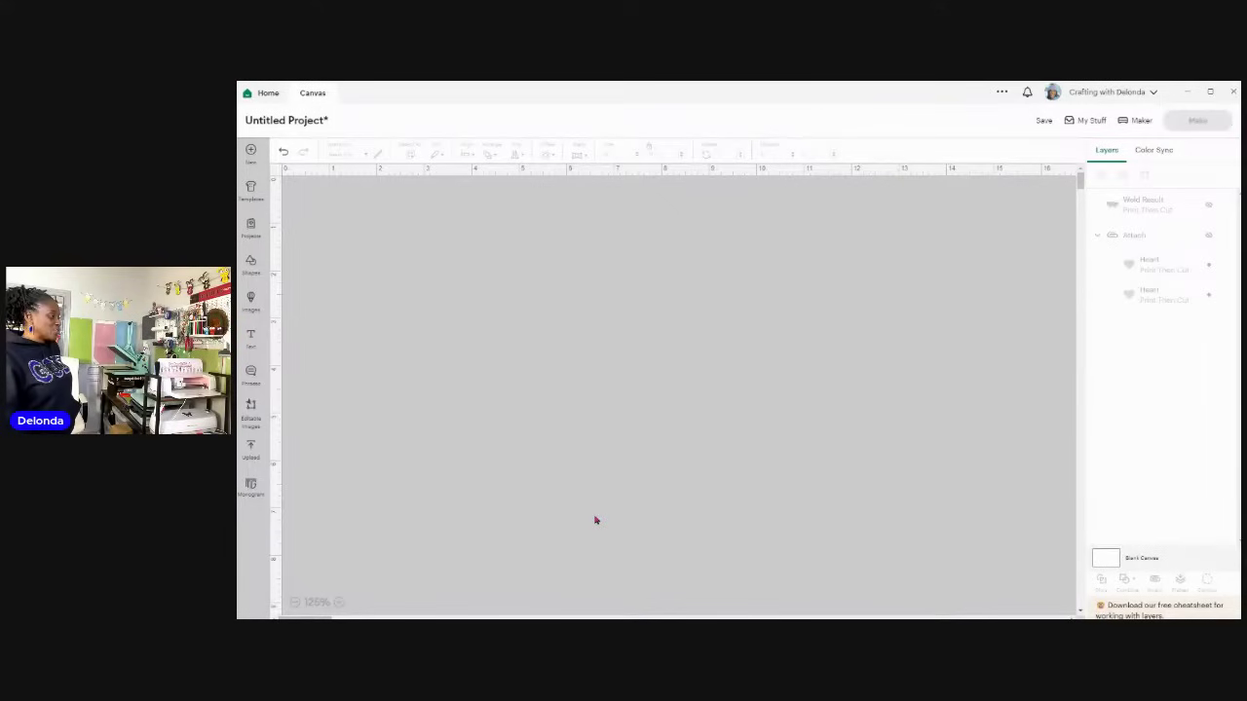
# Step: Set the blank canvas colour to white
pyautogui.click(1103, 563)
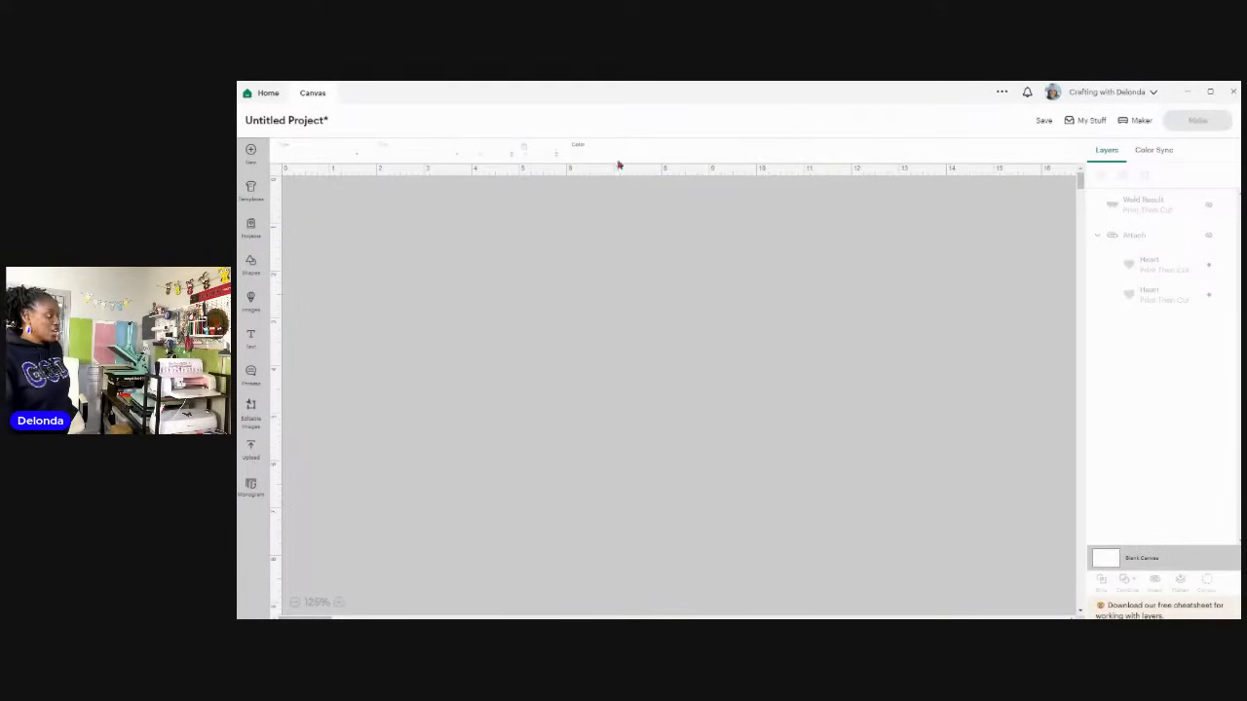
pyautogui.click(576, 153)
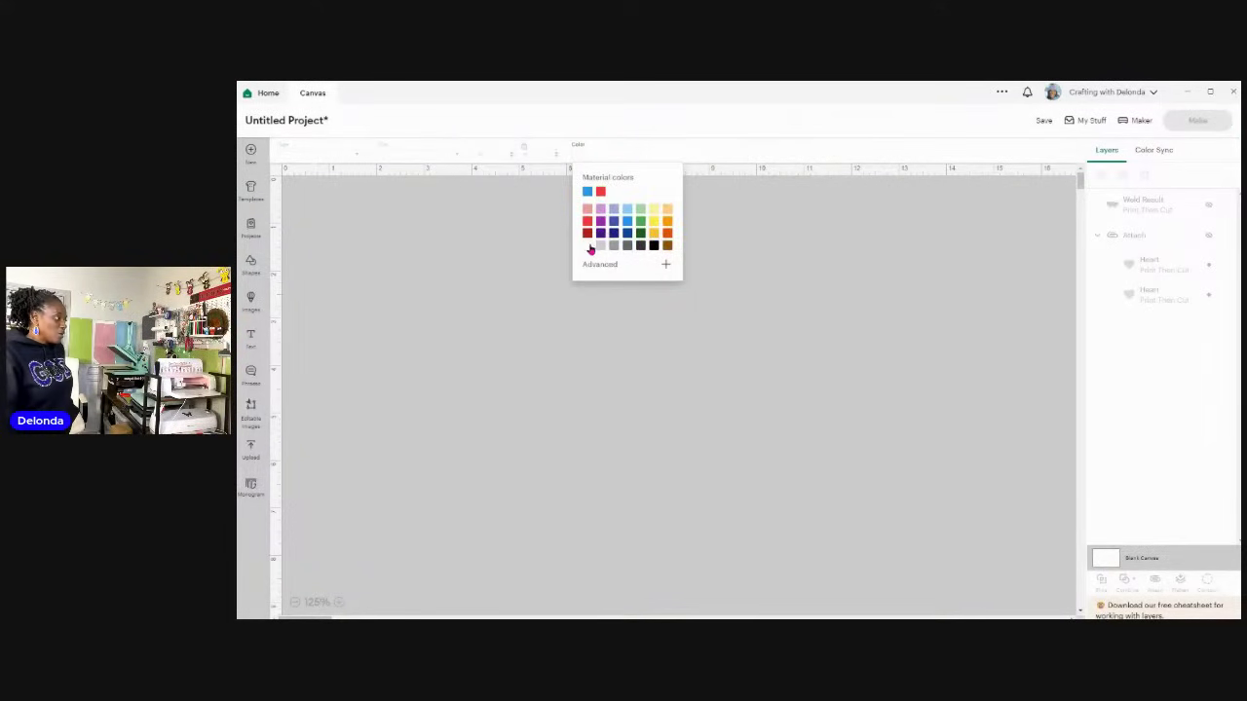
pyautogui.click(588, 245)
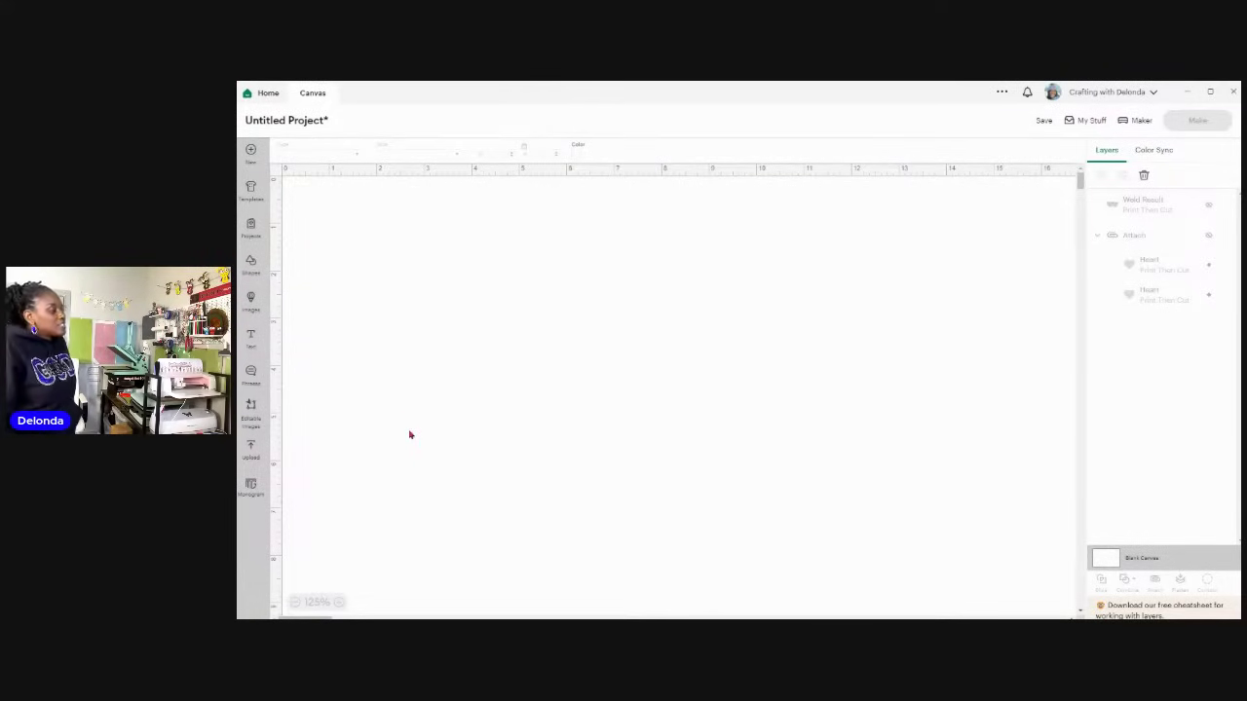
# Step: Unhide the welded red hearts and the attached blue hearts, and place the red pair below the blue pair
pyautogui.click(1210, 211)
pyautogui.moveTo(517, 487); pyautogui.dragTo(598, 359)
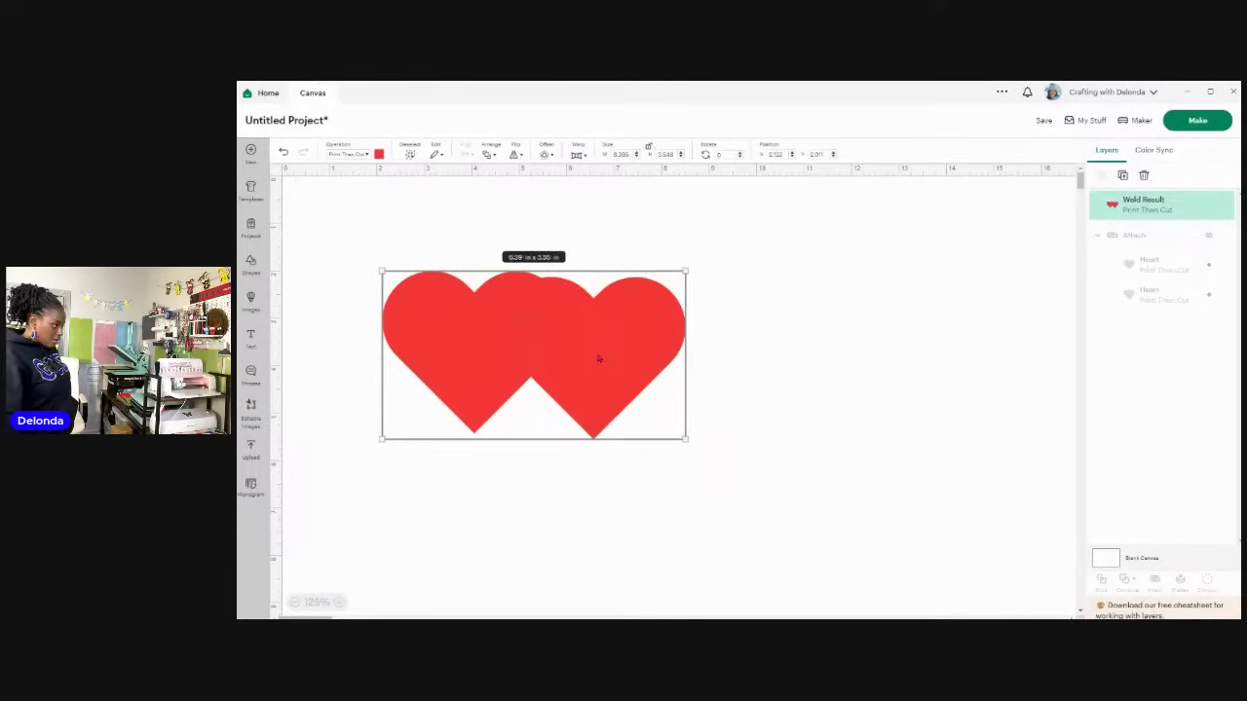
pyautogui.click(1204, 236)
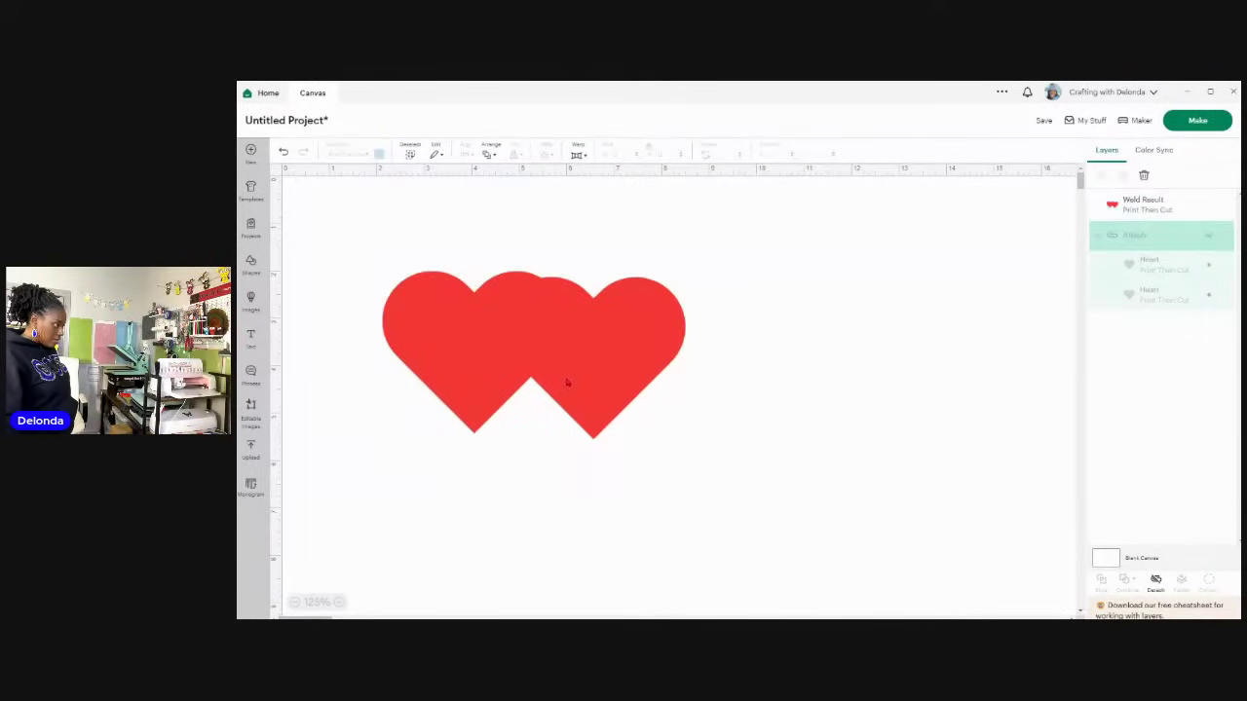
pyautogui.click(1208, 238)
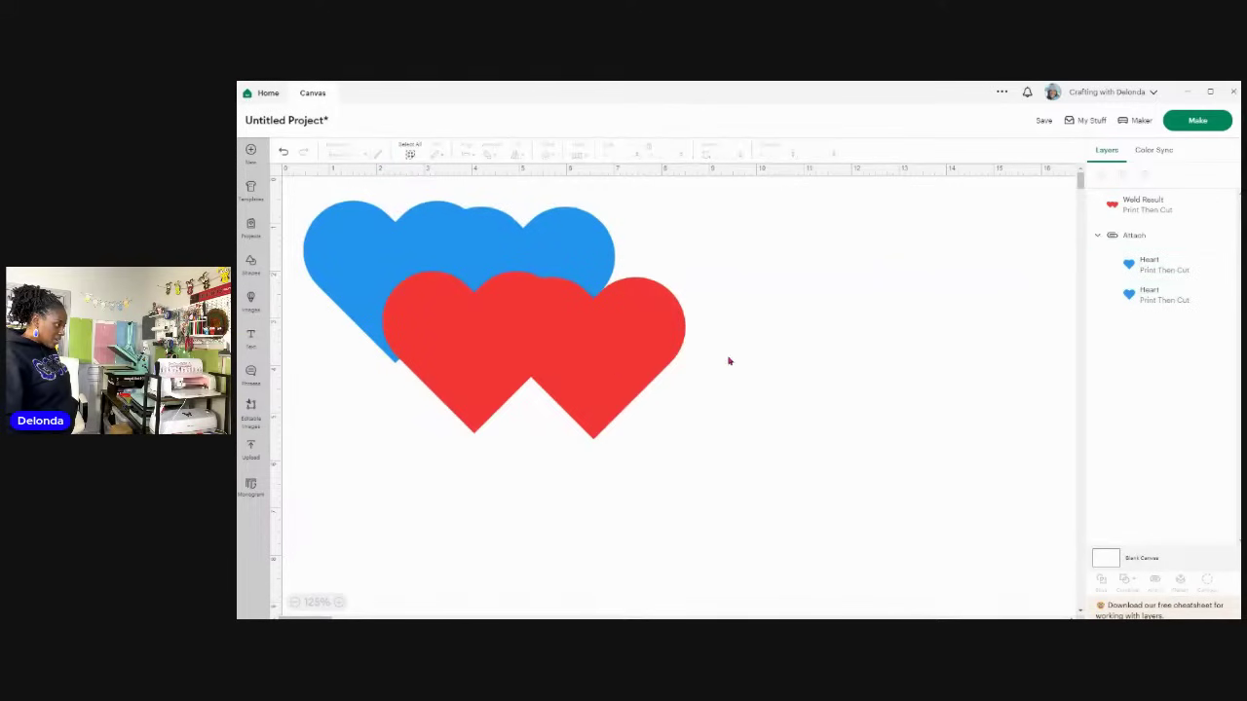
pyautogui.moveTo(635, 370); pyautogui.dragTo(559, 514)
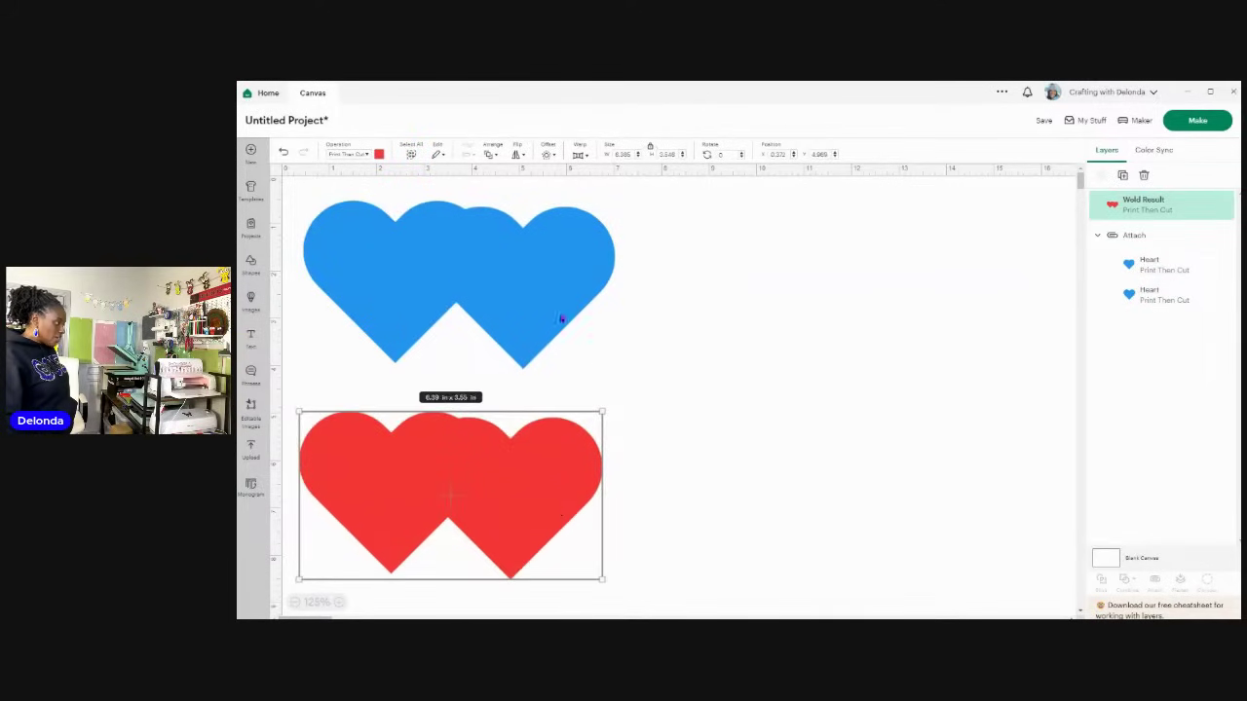
# Step: Change the attached hearts' operation from Print Then Cut to Basic Cut and recolour them blue
pyautogui.click(502, 291)
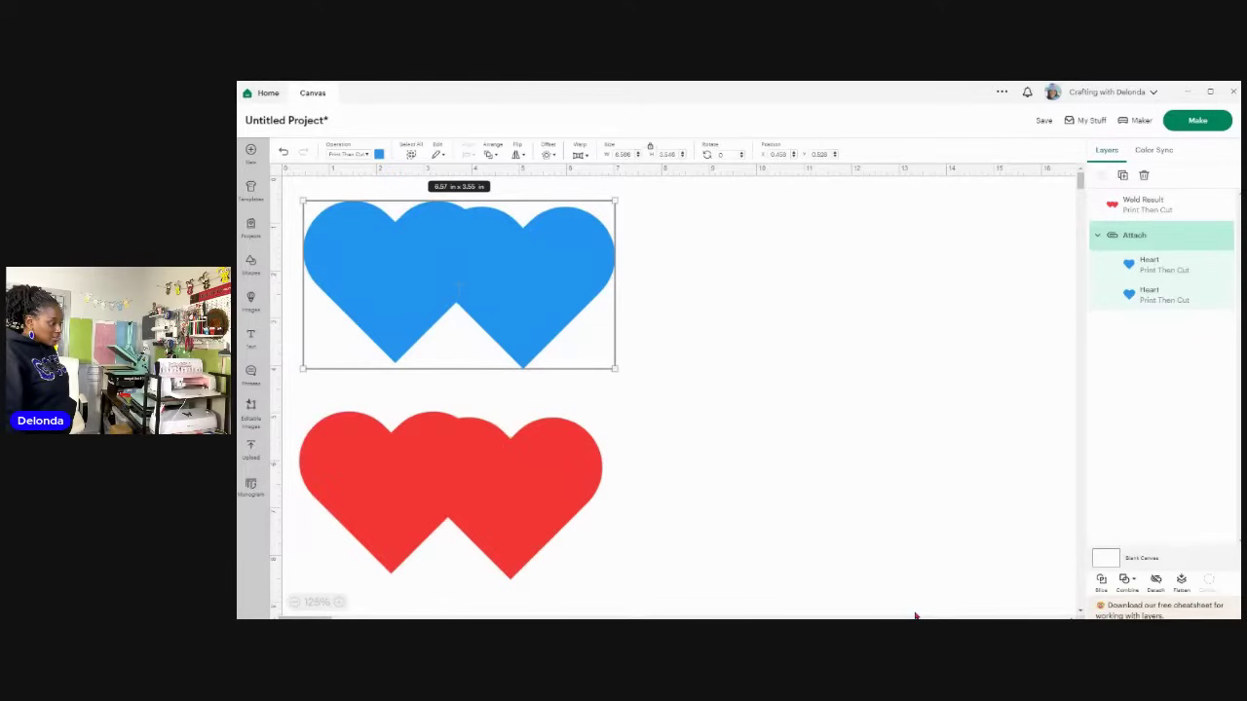
pyautogui.click(433, 475)
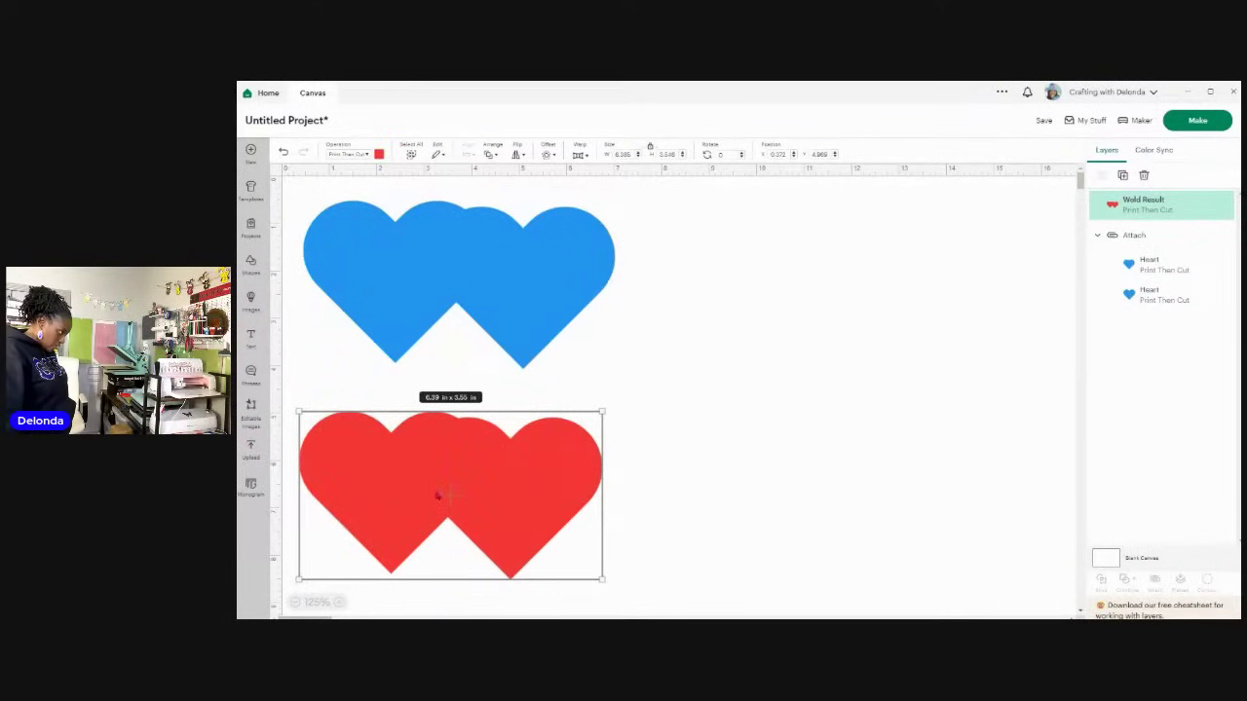
pyautogui.click(439, 265)
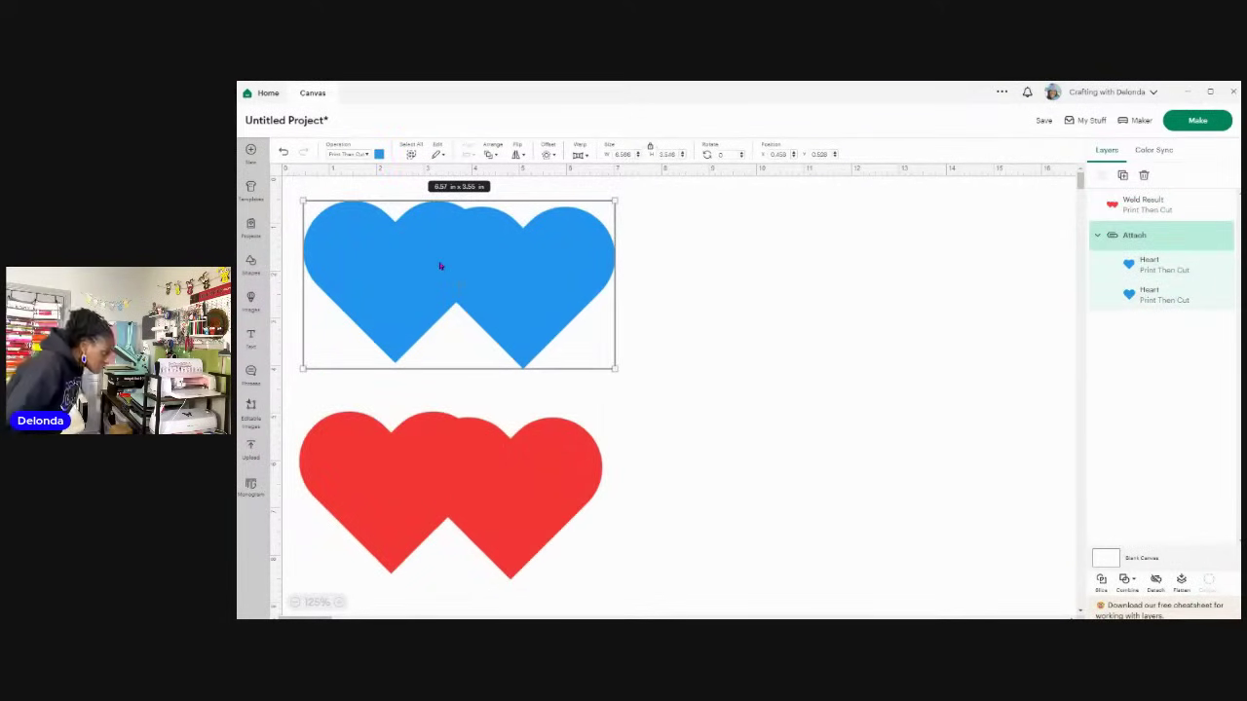
pyautogui.click(365, 154)
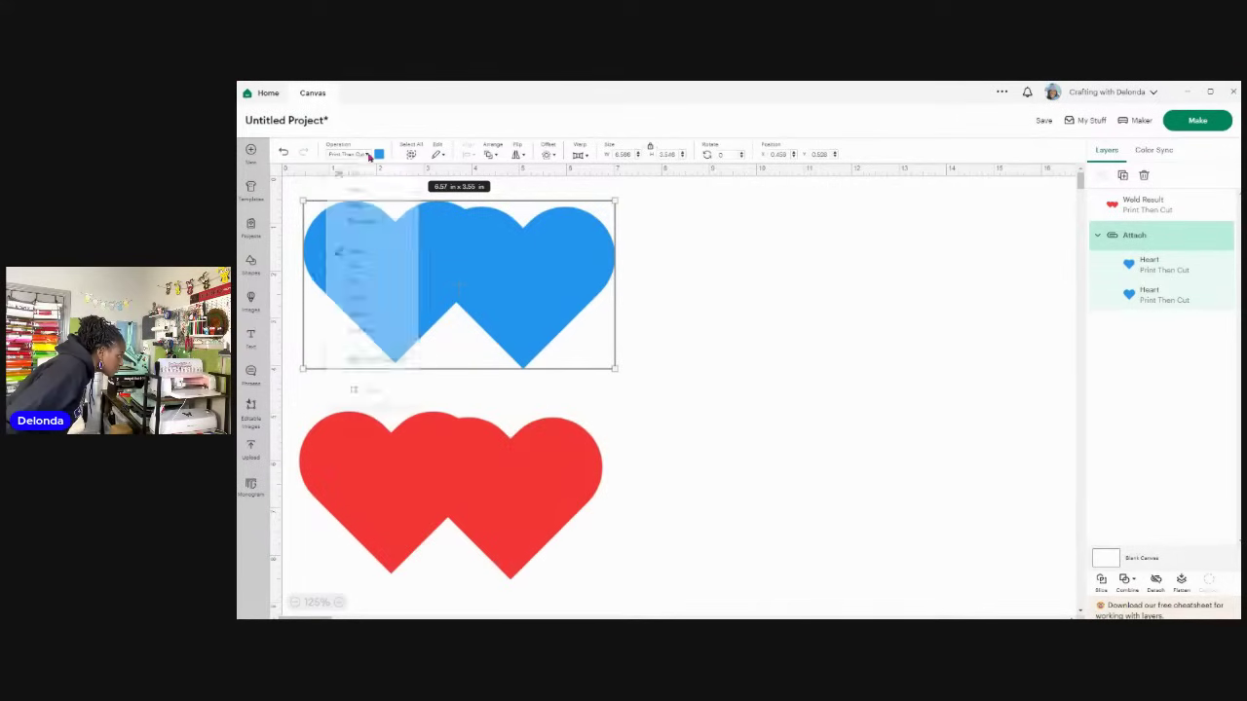
pyautogui.click(362, 193)
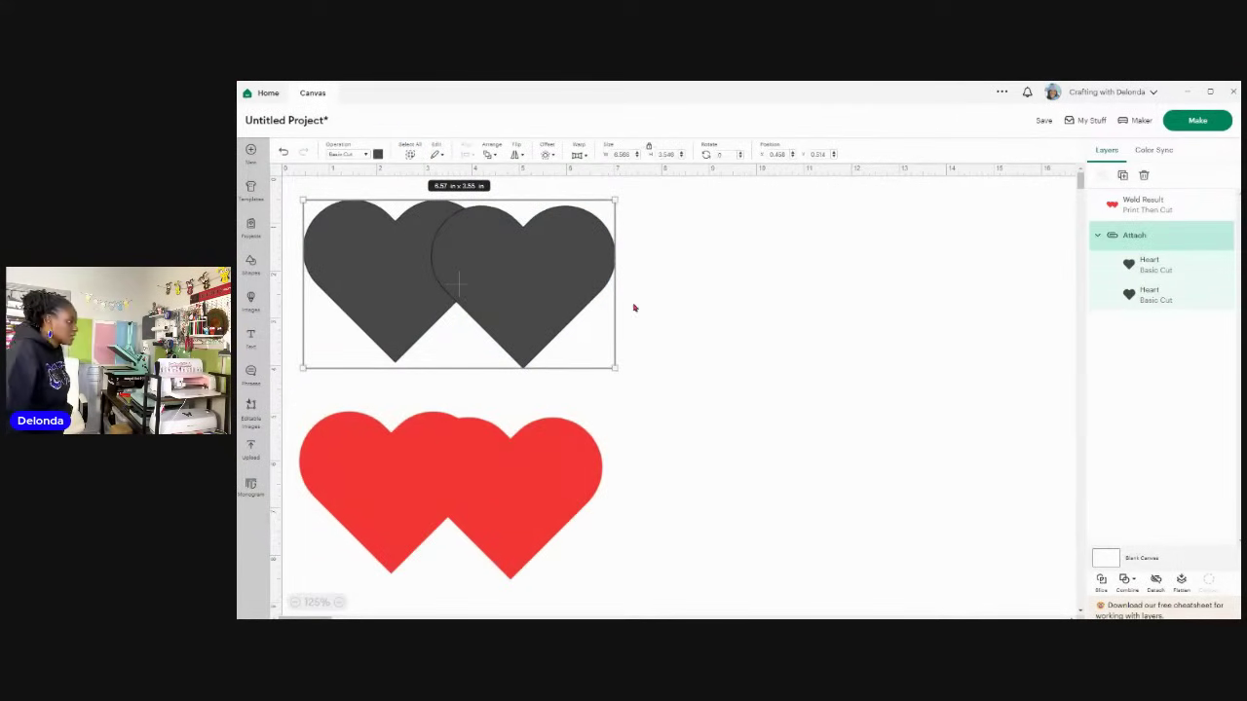
pyautogui.click(378, 154)
pyautogui.click(430, 232)
pyautogui.click(699, 323)
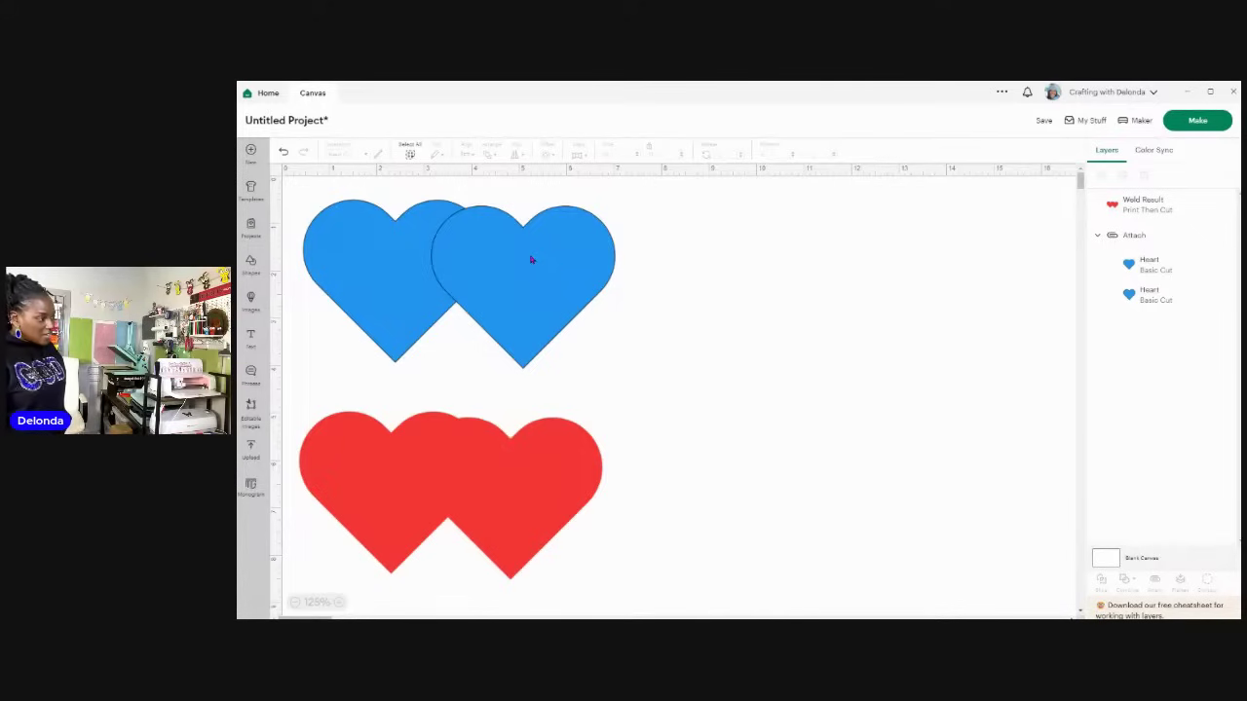
# Step: Select the two heart layers inside the attached set in turn to examine them as separate layers
pyautogui.click(1166, 265)
pyautogui.click(1156, 295)
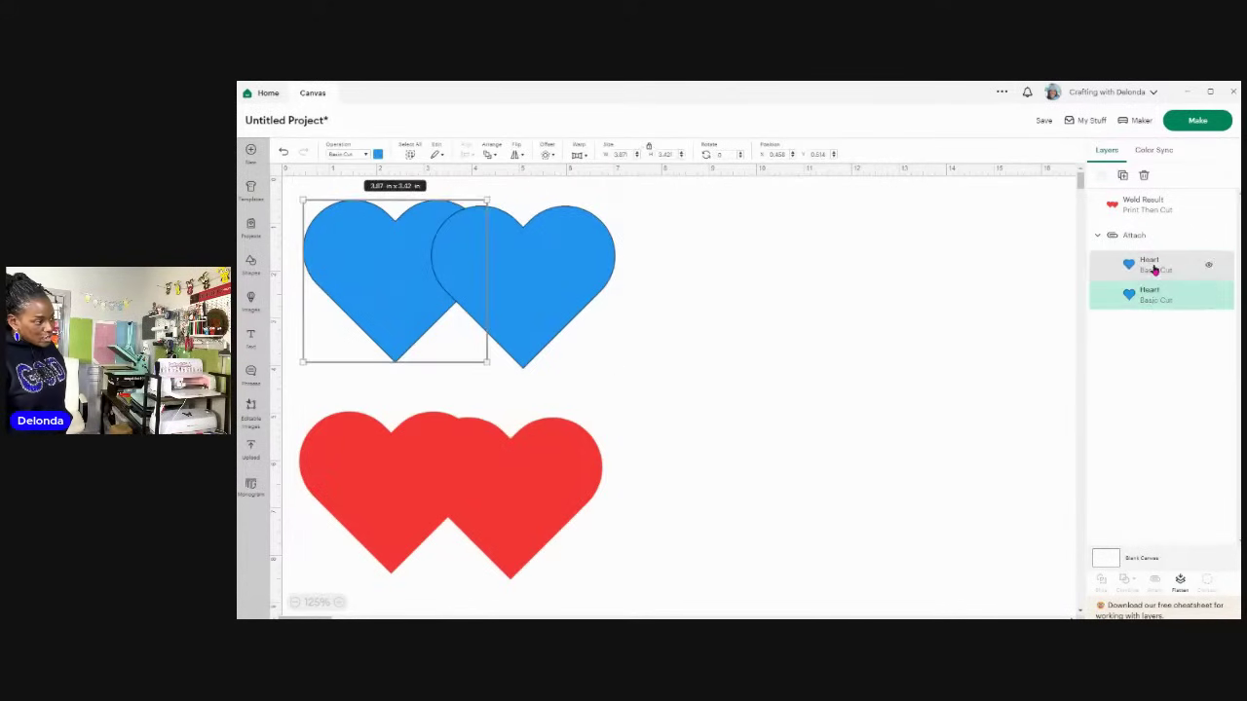
pyautogui.click(1158, 269)
pyautogui.click(1156, 298)
pyautogui.click(1156, 269)
pyautogui.click(1153, 300)
pyautogui.click(1155, 270)
pyautogui.click(1155, 298)
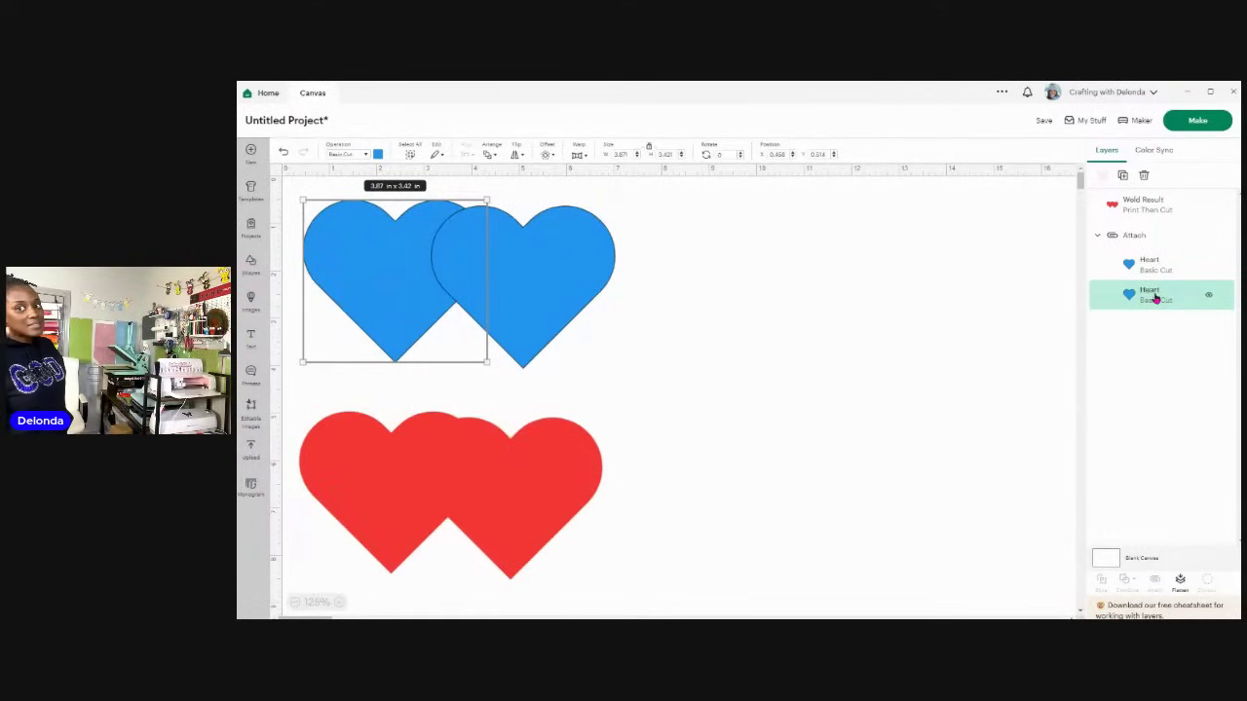
pyautogui.click(826, 463)
# Step: Detach the two attached blue hearts from each other
pyautogui.moveTo(288, 184); pyautogui.dragTo(643, 376)
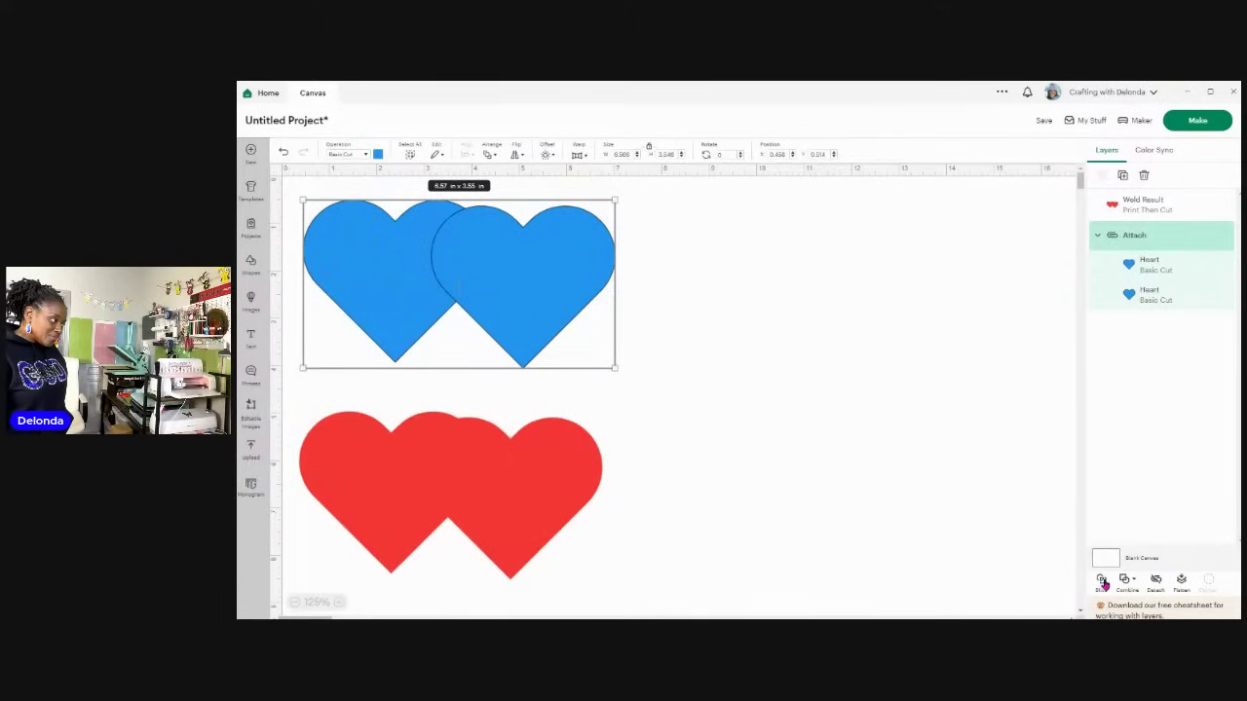
pyautogui.click(916, 476)
pyautogui.click(556, 284)
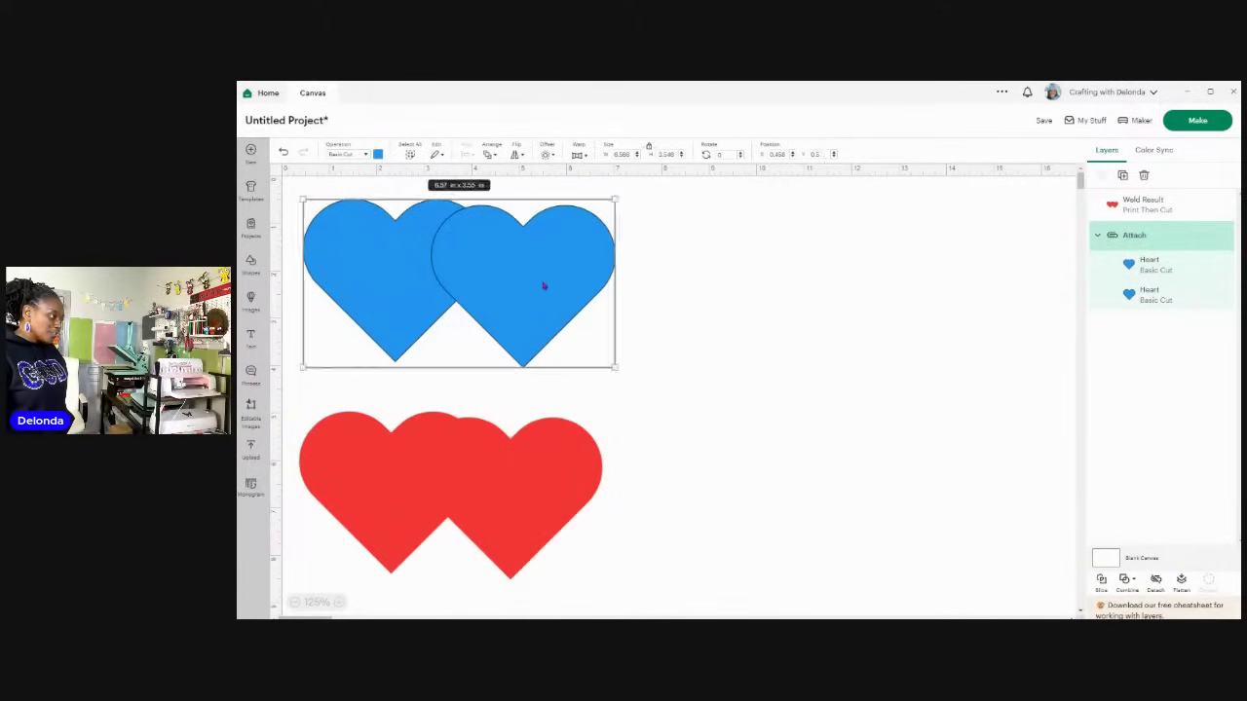
pyautogui.click(1155, 581)
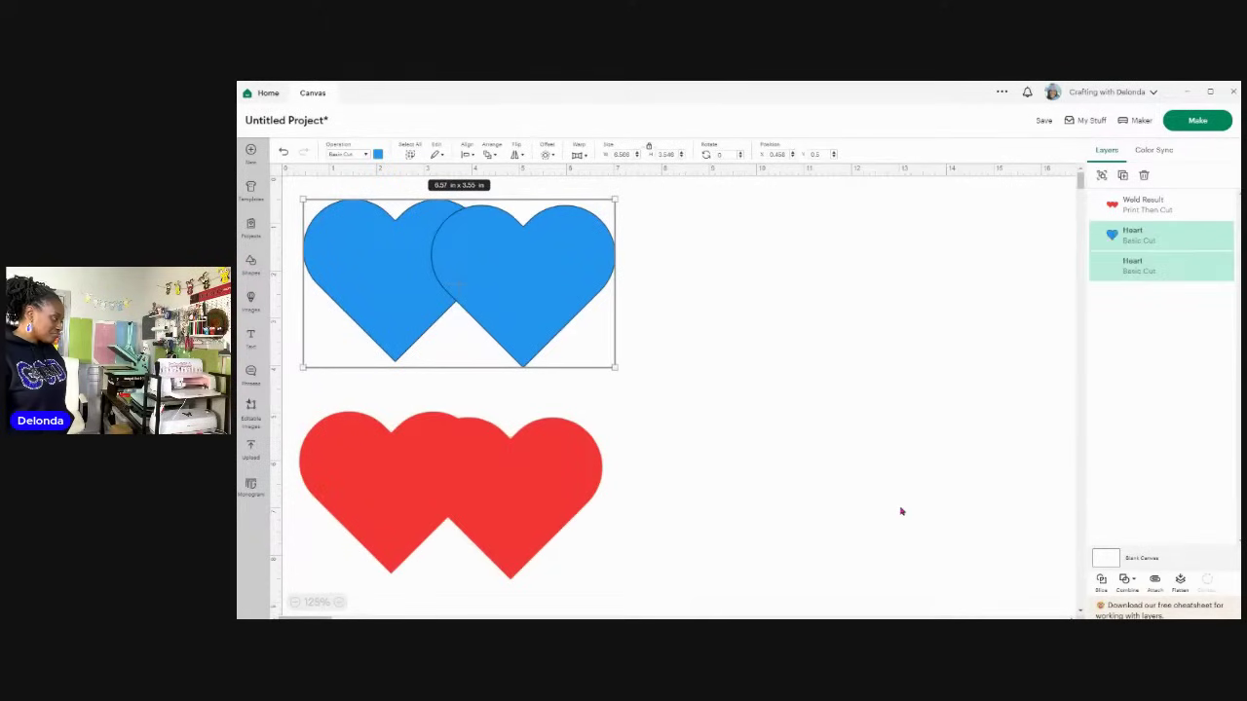
pyautogui.click(901, 512)
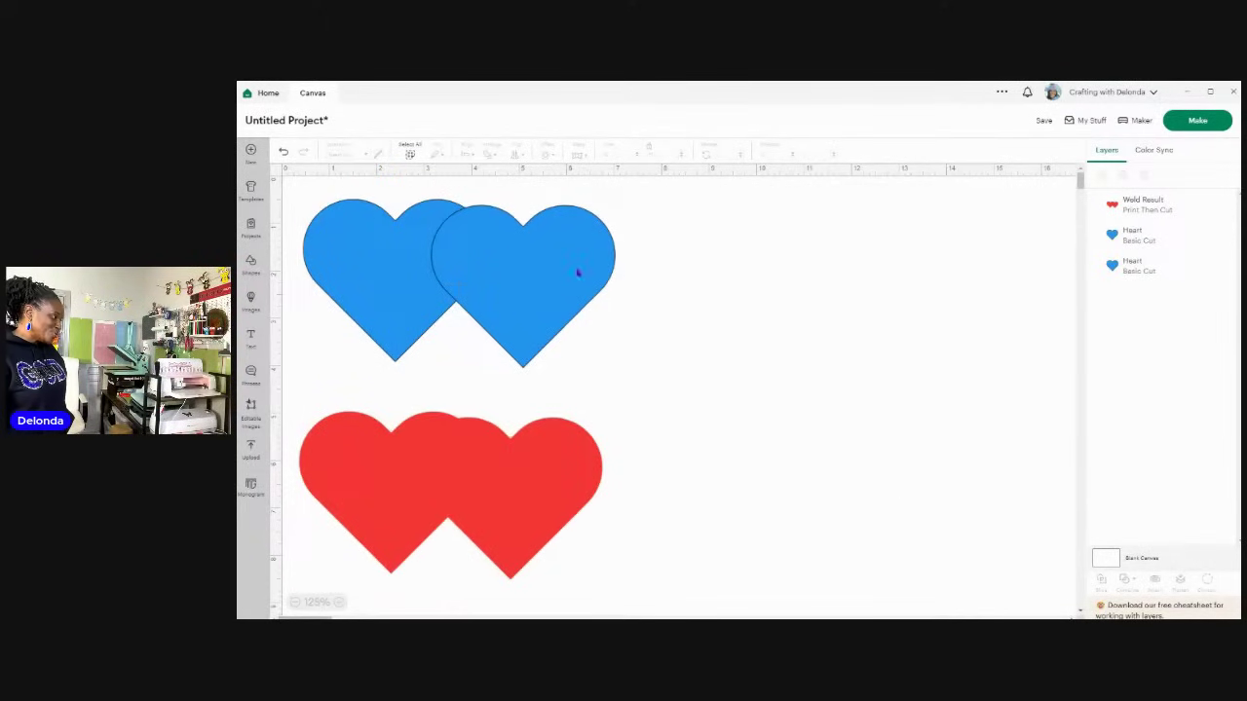
# Step: Recolour the front heart of the detached blue pair green
pyautogui.click(536, 264)
pyautogui.click(377, 154)
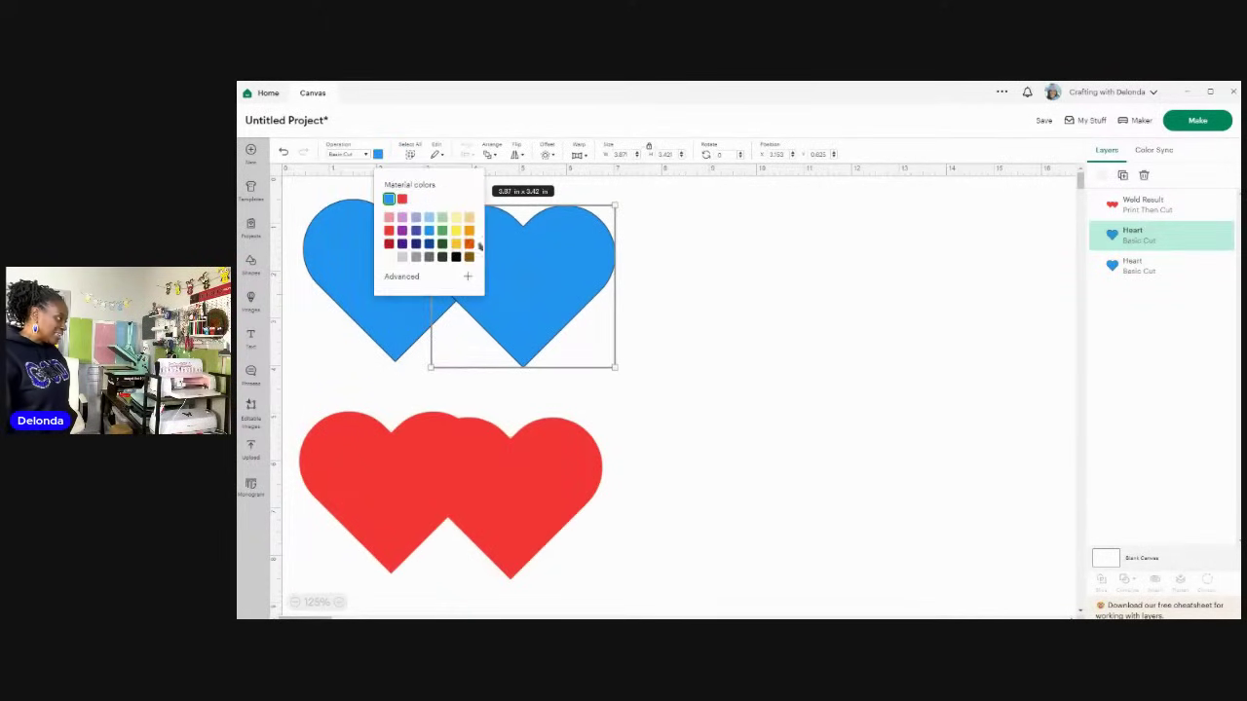
pyautogui.click(440, 238)
pyautogui.click(760, 338)
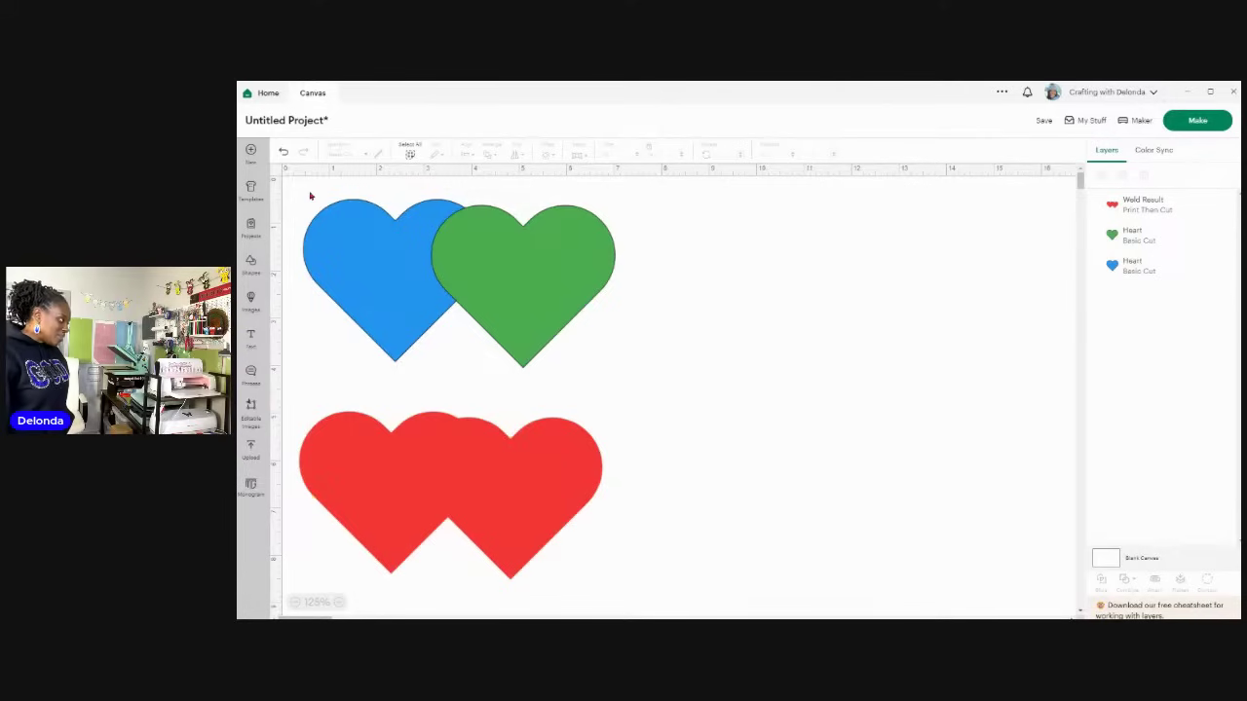
# Step: Slice the overlapping blue and green hearts and move the resulting pieces apart
pyautogui.moveTo(297, 191); pyautogui.dragTo(643, 363)
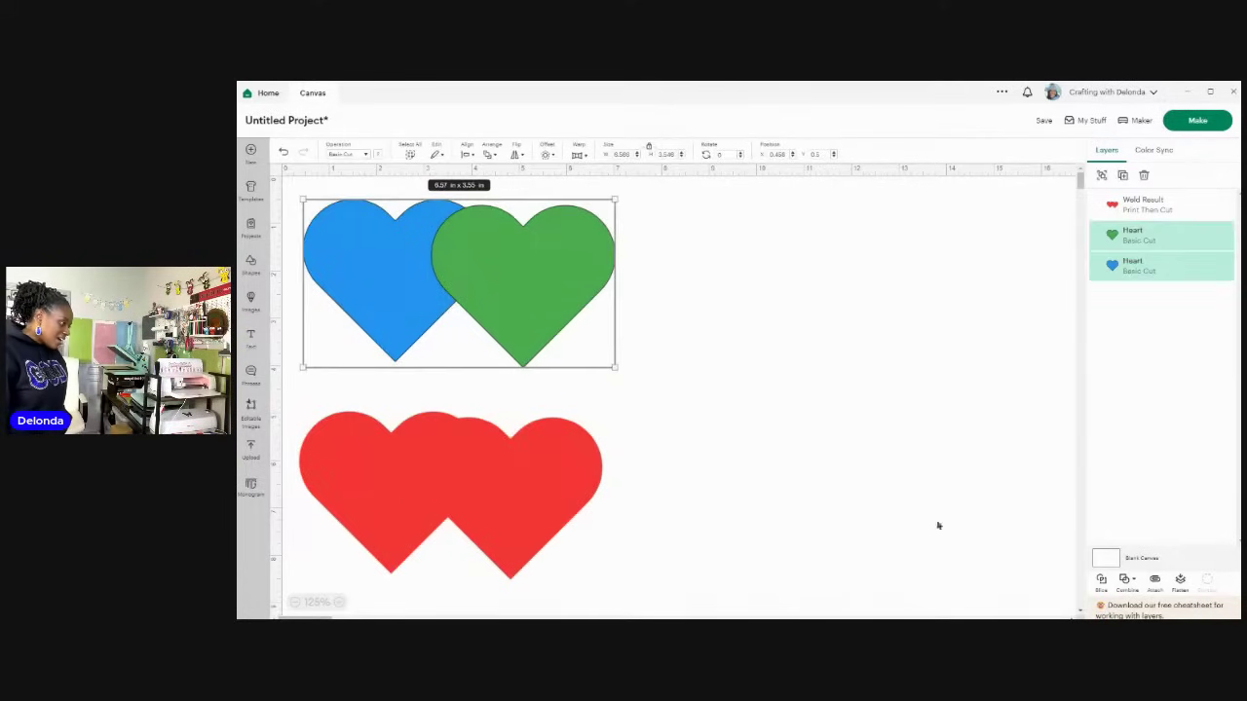
pyautogui.click(1102, 583)
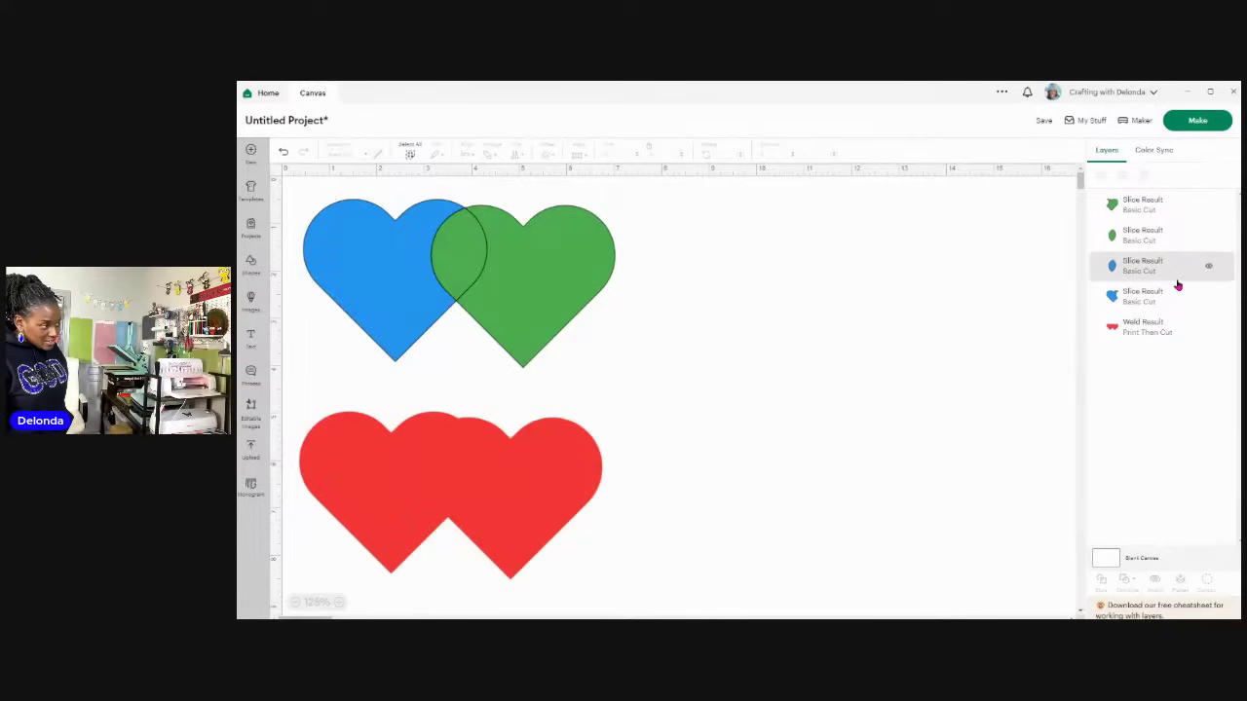
pyautogui.click(1167, 212)
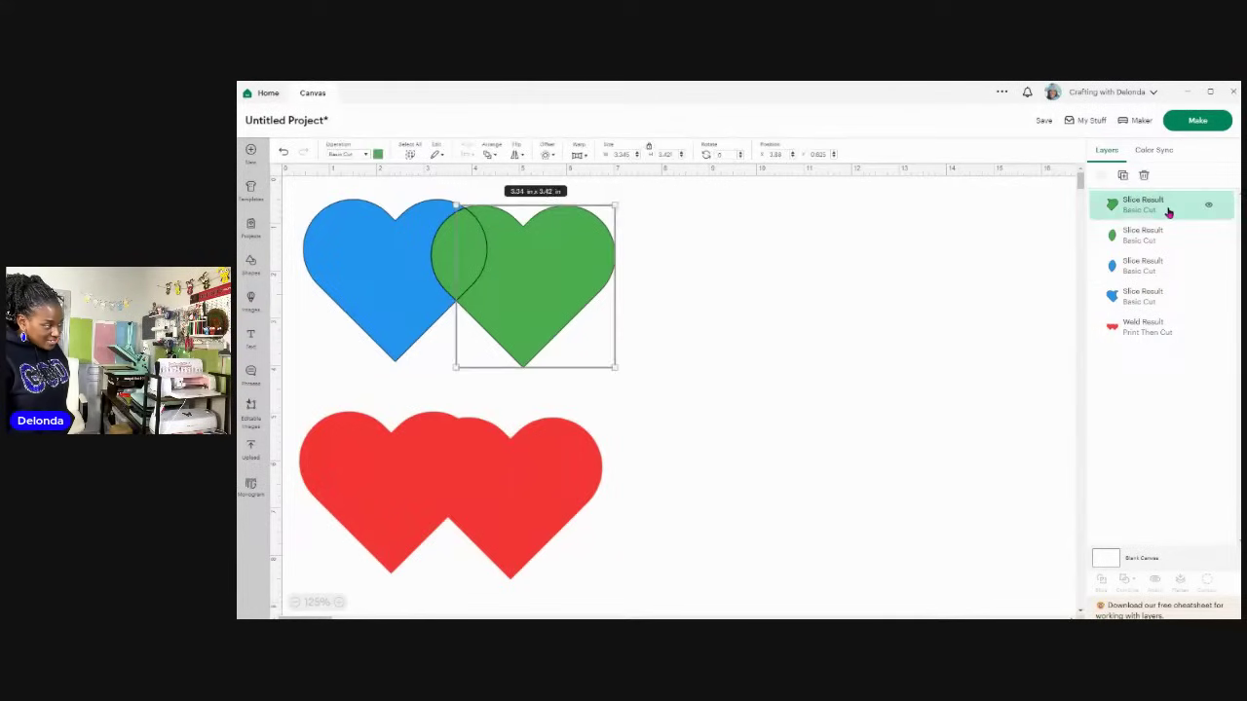
pyautogui.moveTo(515, 283); pyautogui.dragTo(729, 286)
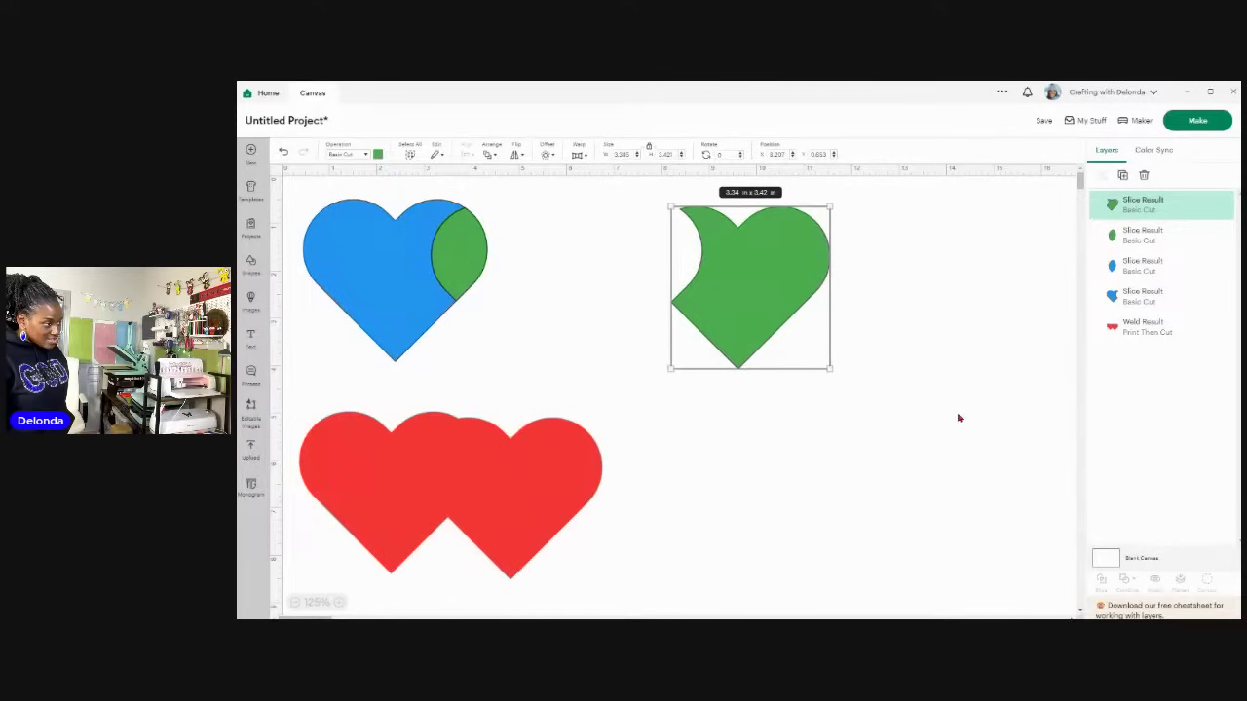
pyautogui.click(1136, 241)
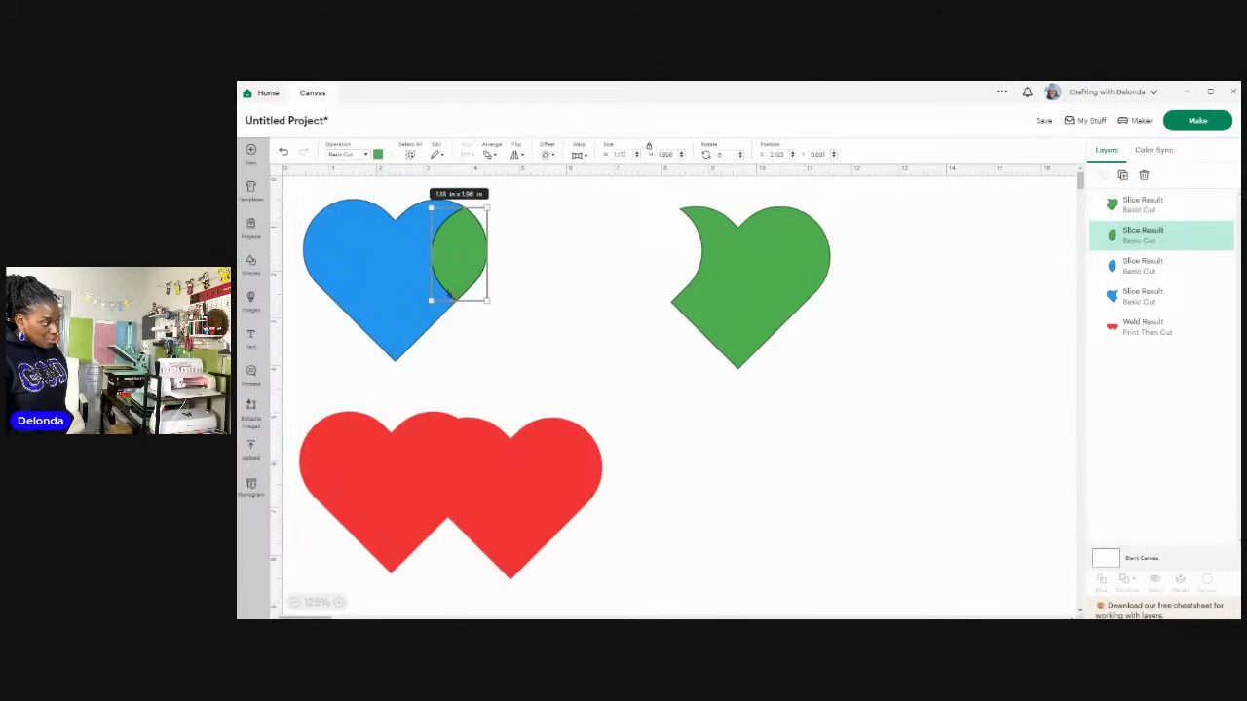
pyautogui.moveTo(454, 263); pyautogui.dragTo(506, 263)
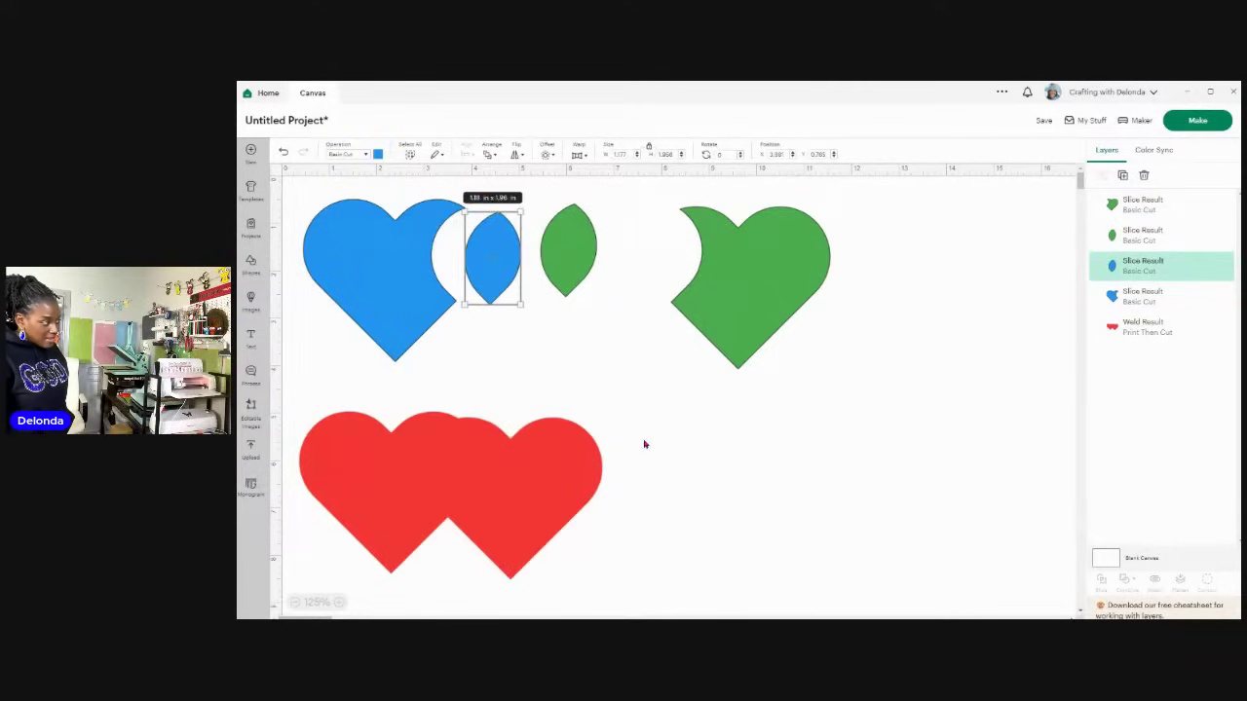
pyautogui.moveTo(404, 281); pyautogui.dragTo(383, 279)
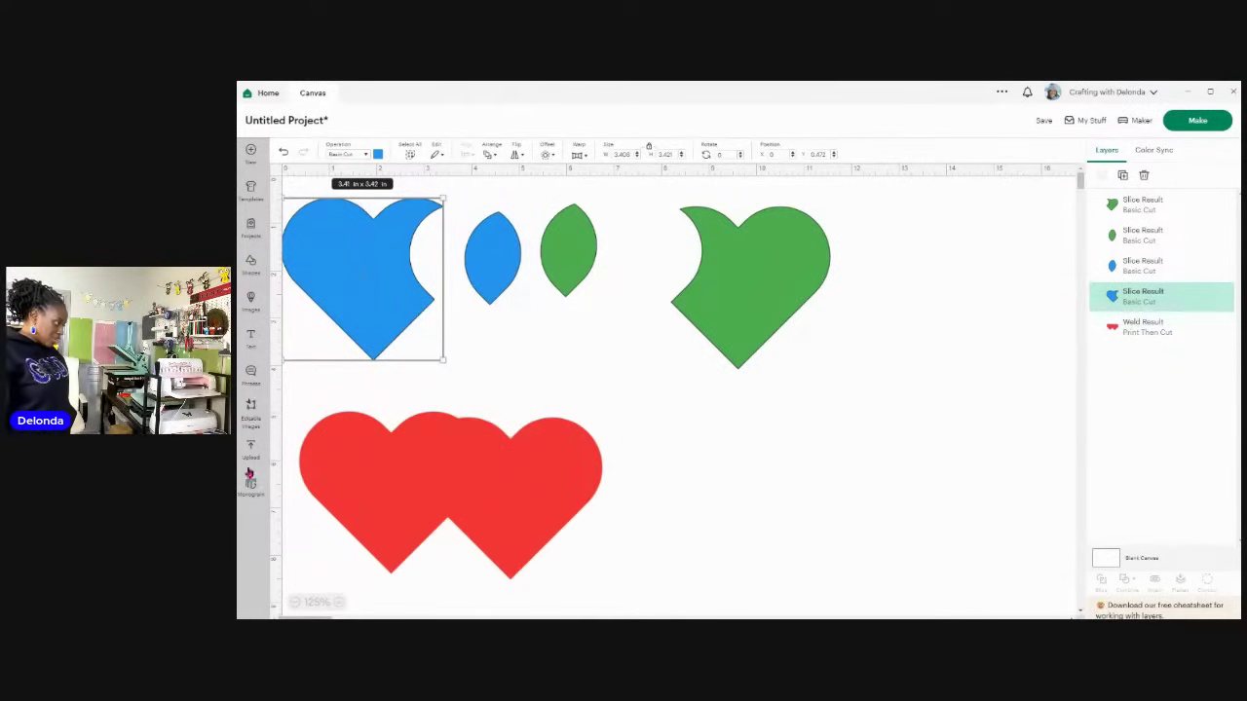
# Step: Undo the piece moves and the slice of the blue and green hearts
pyautogui.click(285, 152)
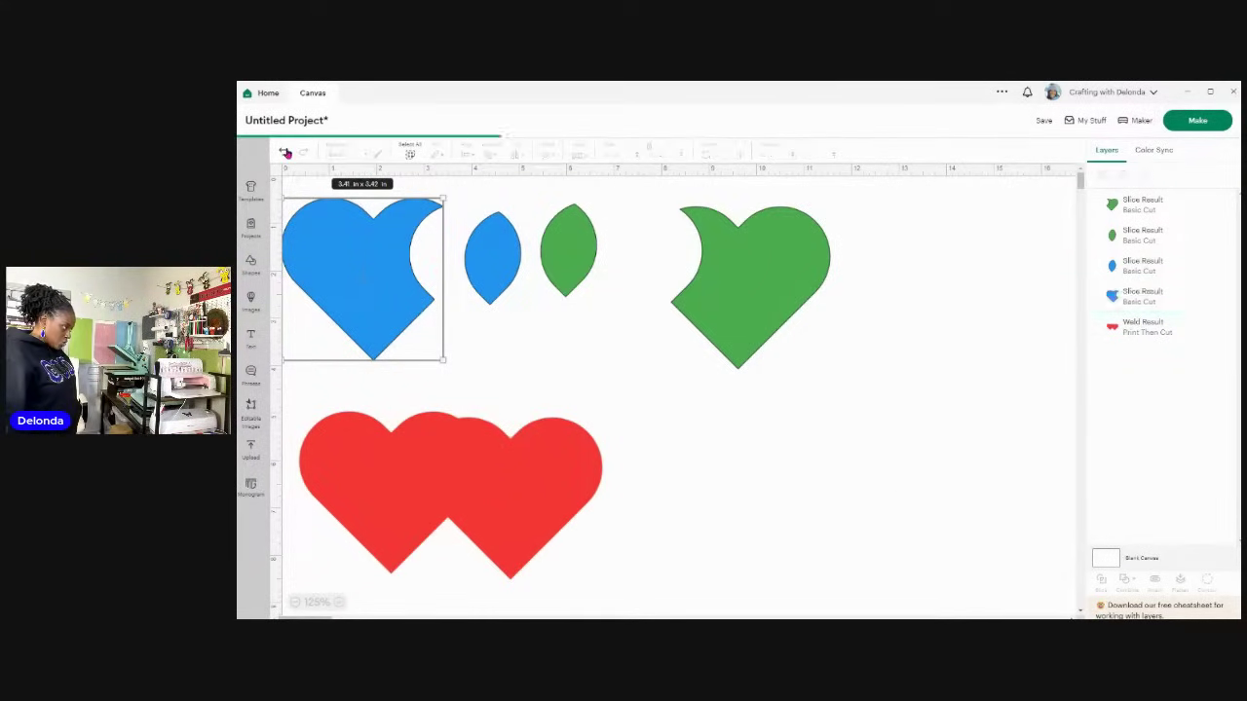
pyautogui.click(285, 152)
pyautogui.click(285, 152)
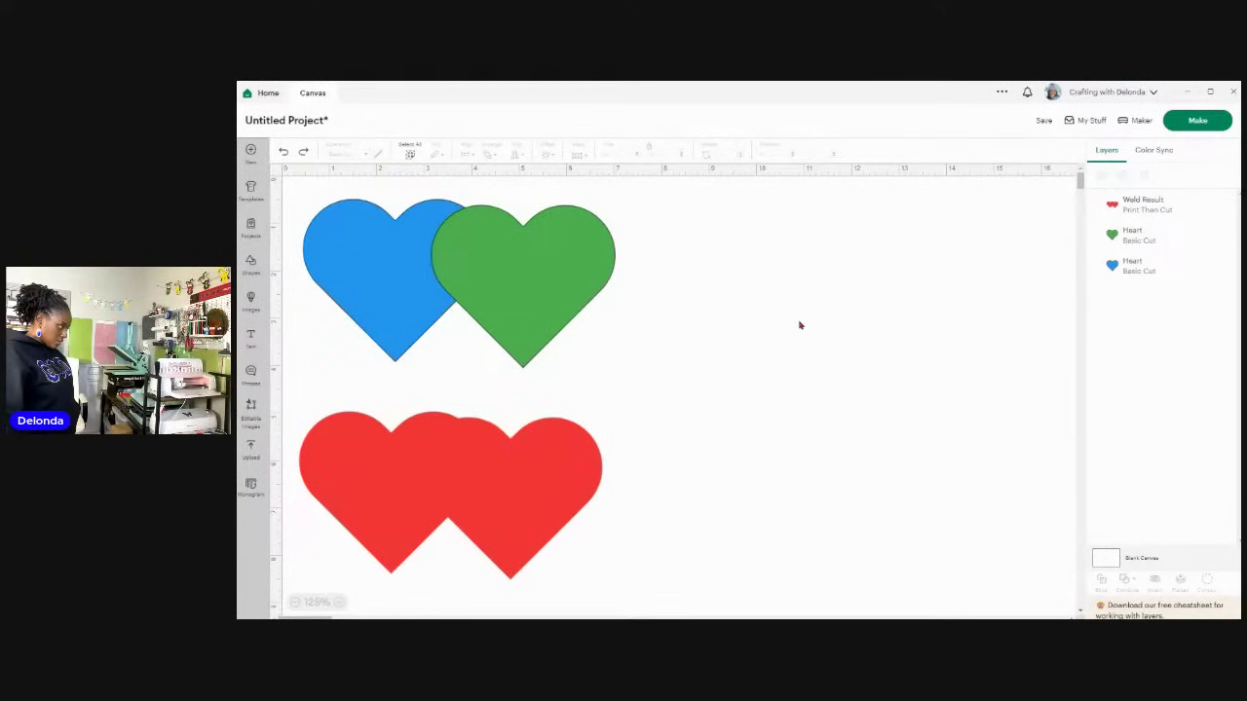
# Step: Browse all uploaded images and add the family photo in front of the Christmas tree to the canvas
pyautogui.click(250, 455)
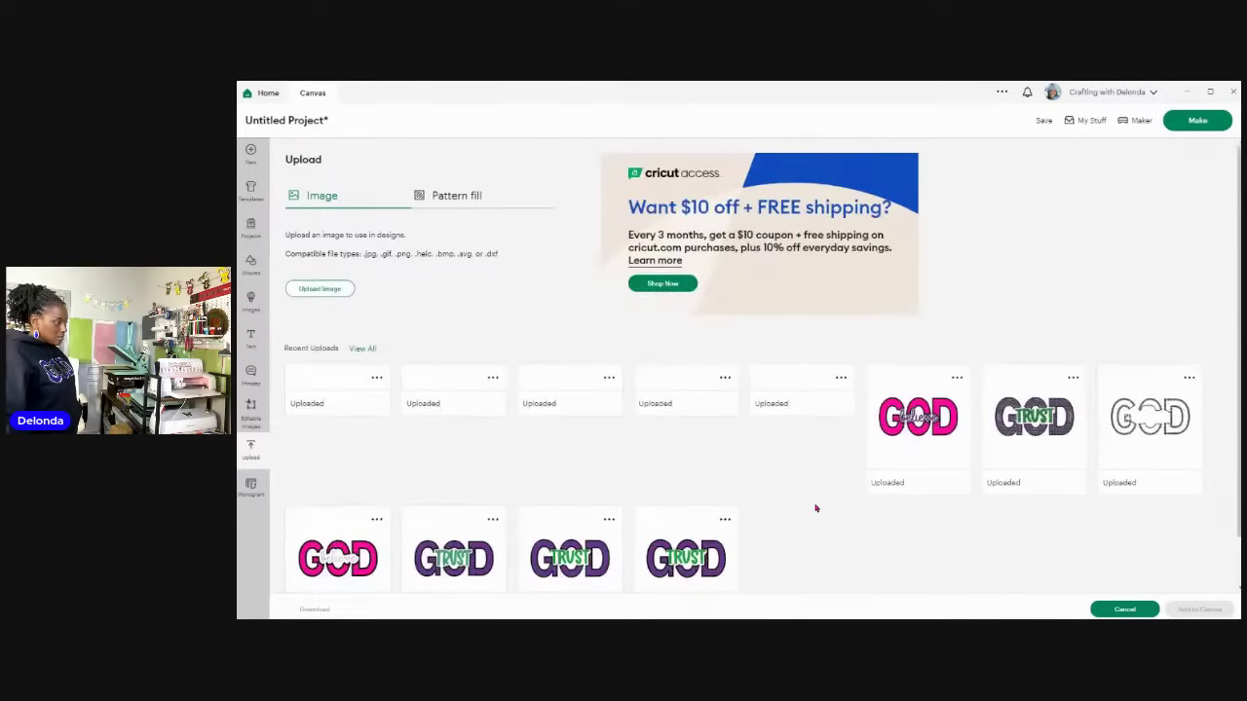
pyautogui.scroll(-1, 904, 478)
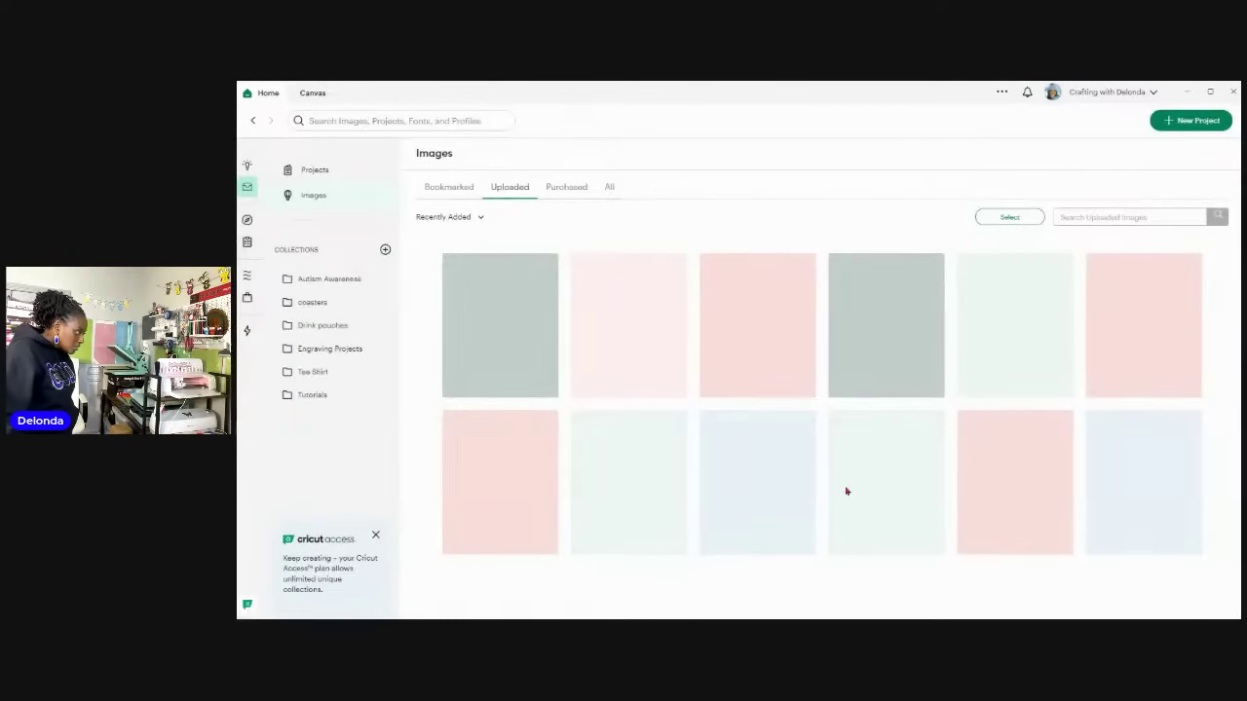
pyautogui.scroll(-10, 940, 444)
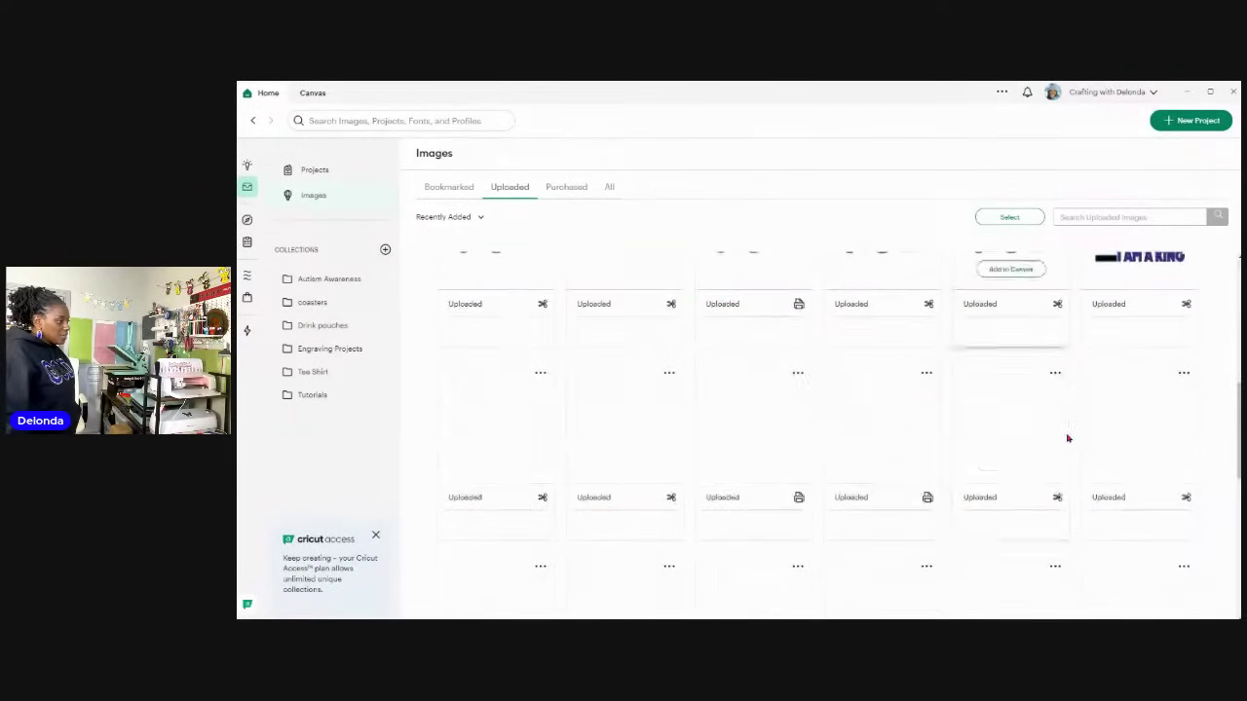
pyautogui.scroll(-1, 1065, 436)
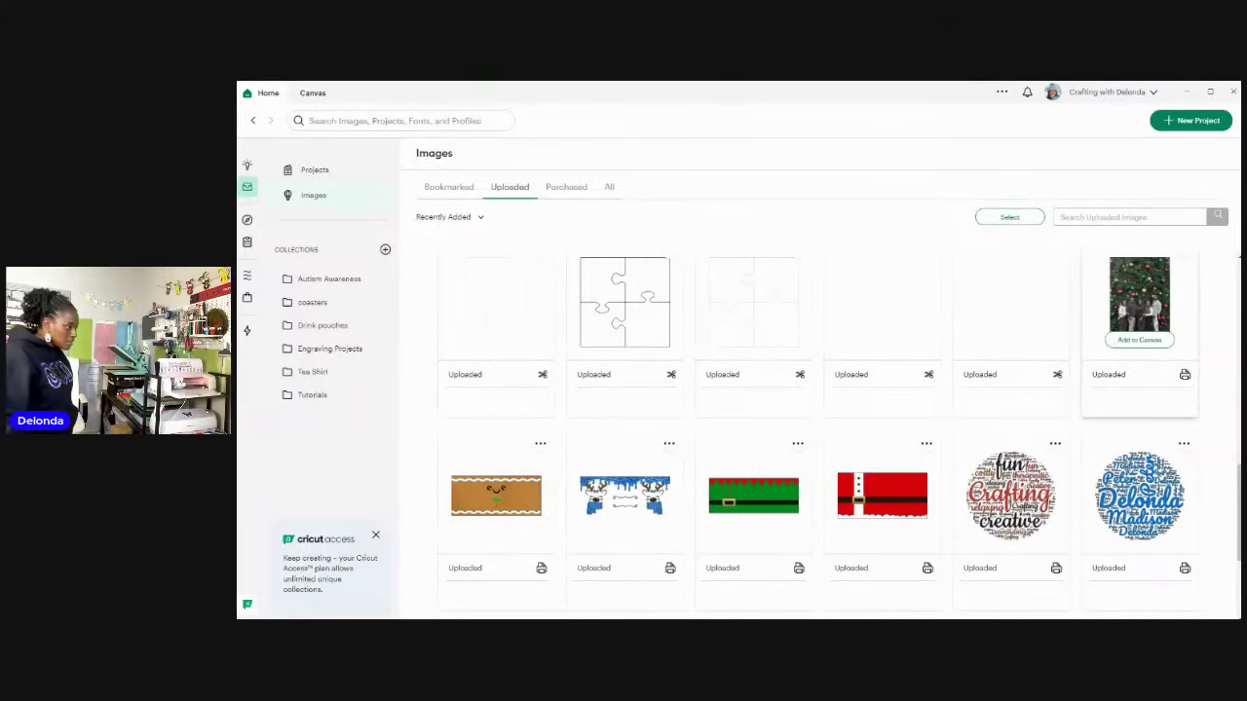
pyautogui.click(1138, 339)
pyautogui.click(816, 596)
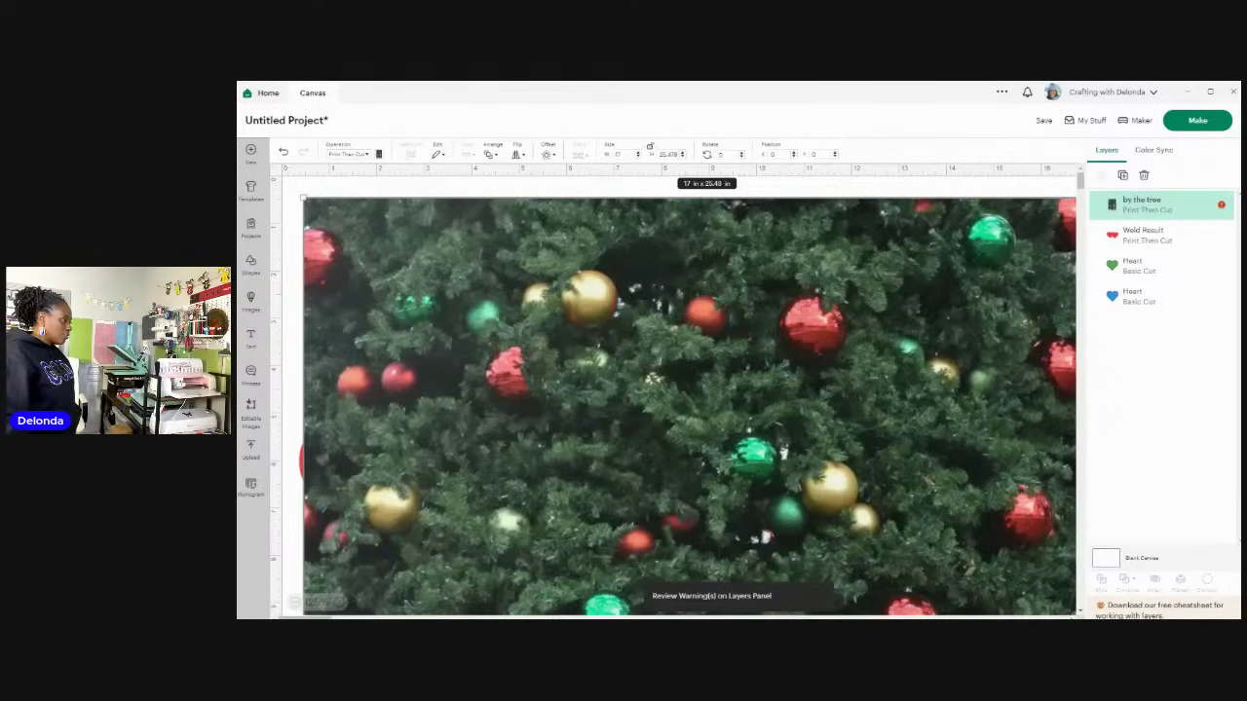
pyautogui.click(623, 154)
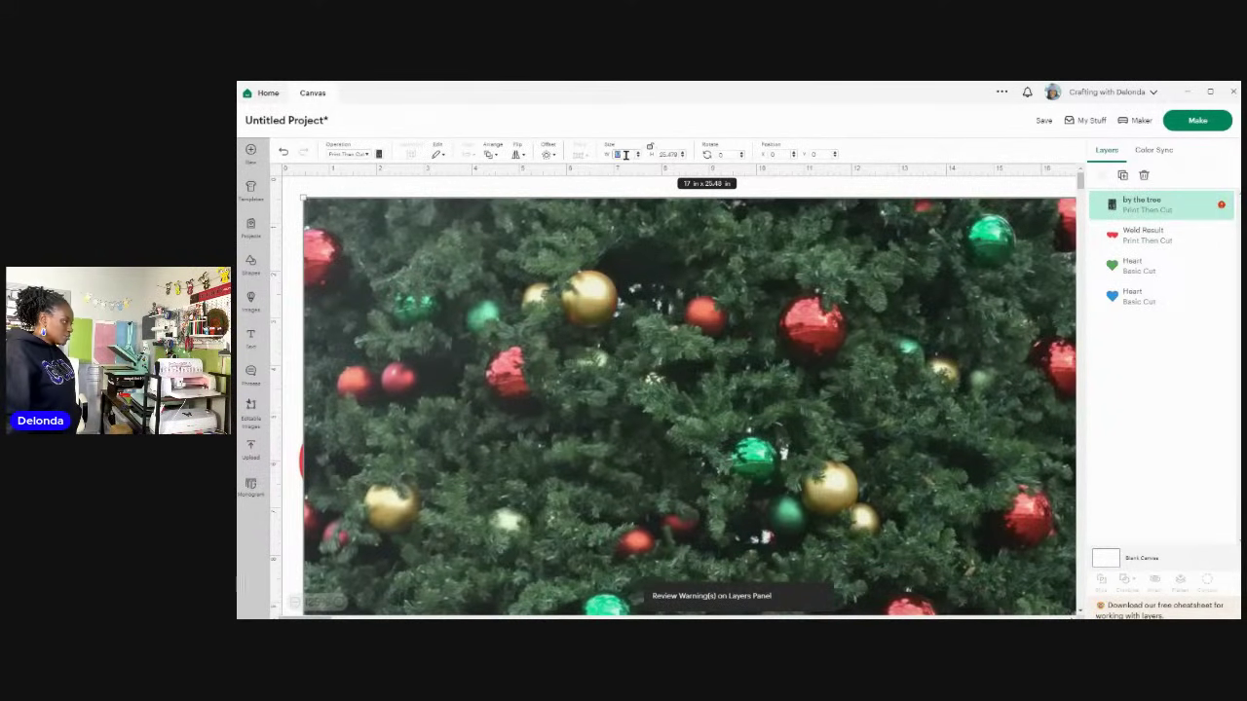
pyautogui.write('5')
pyautogui.press('Return')
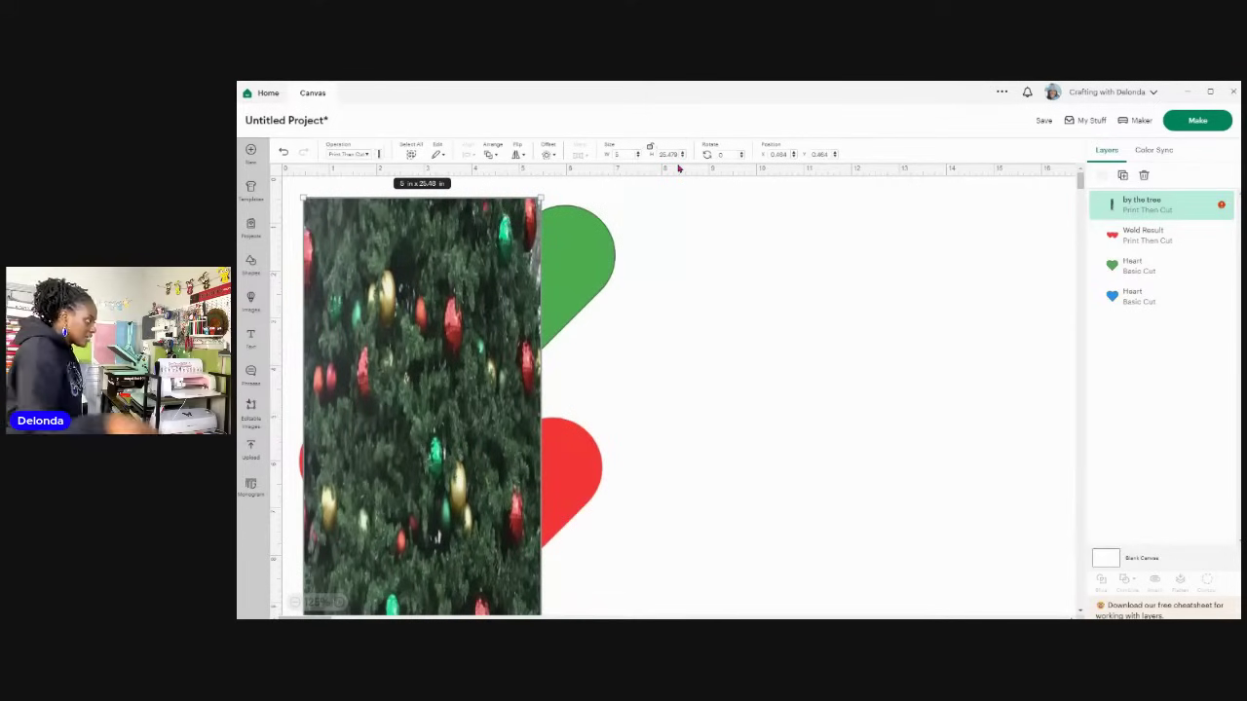
pyautogui.click(283, 153)
# Step: Lock the photo's proportions, set its width to 5 in and move it to the empty canvas area beside the hearts
pyautogui.click(612, 202)
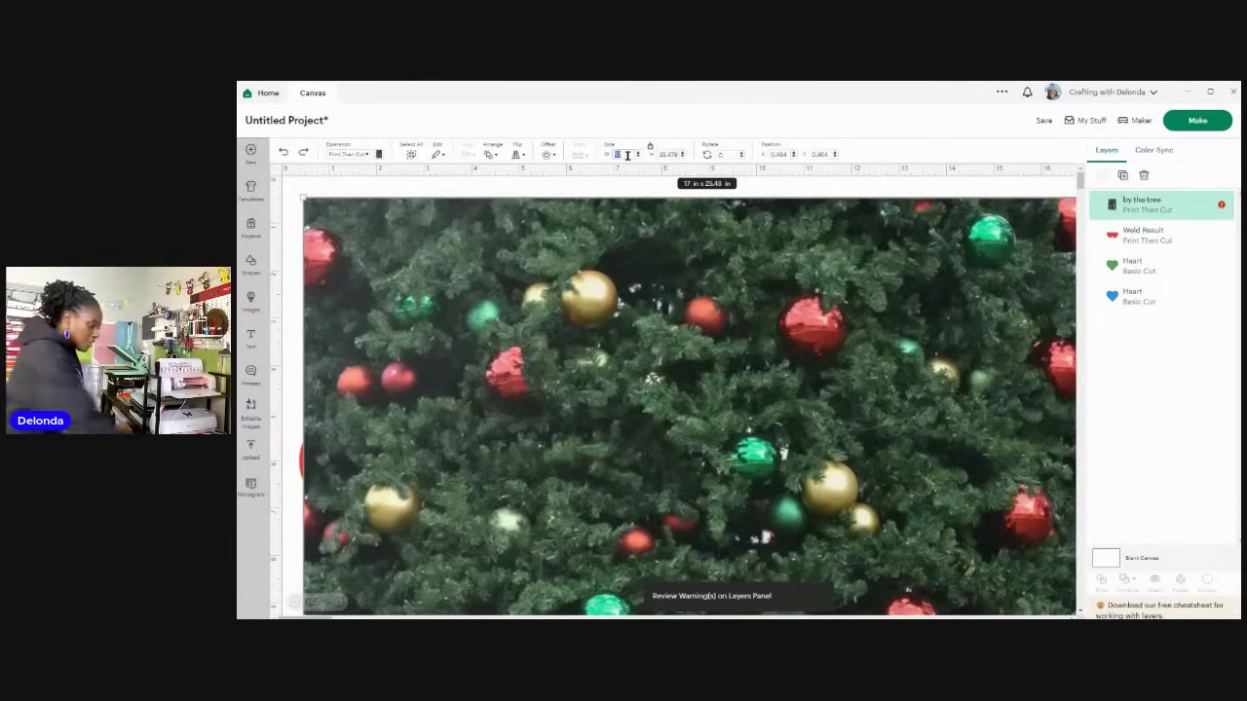
pyautogui.write('5')
pyautogui.press('Return')
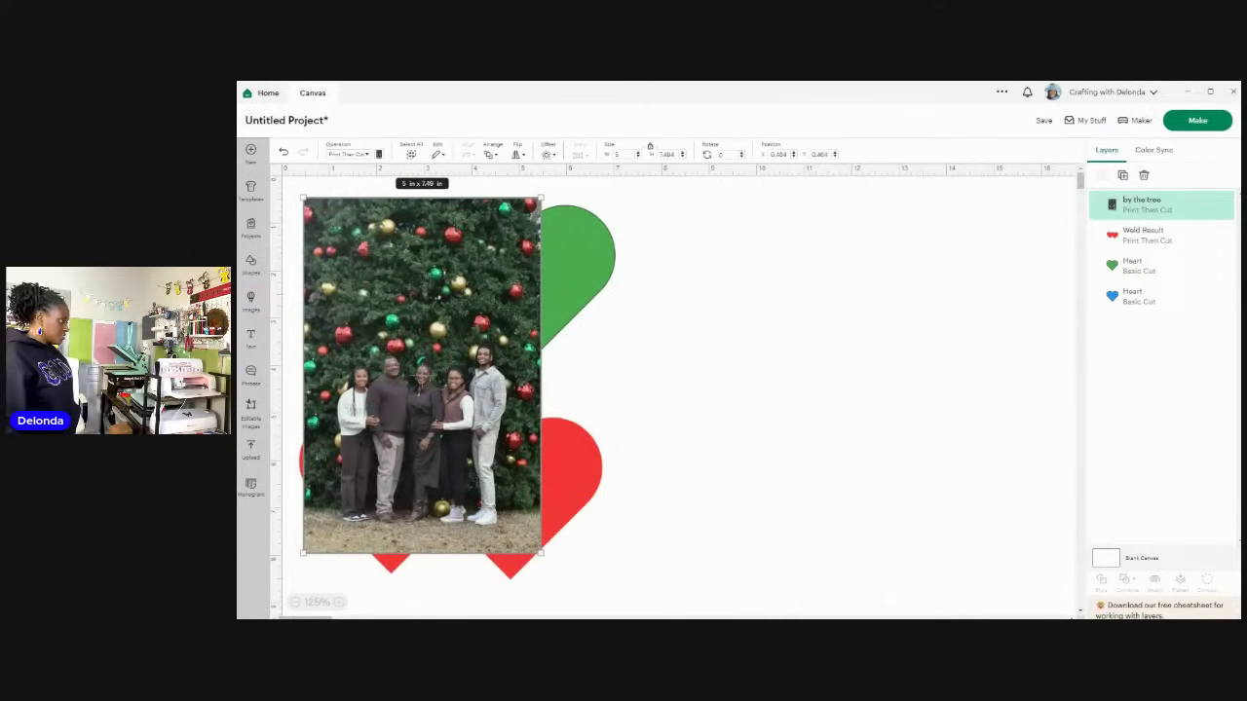
pyautogui.moveTo(565, 332); pyautogui.dragTo(933, 325)
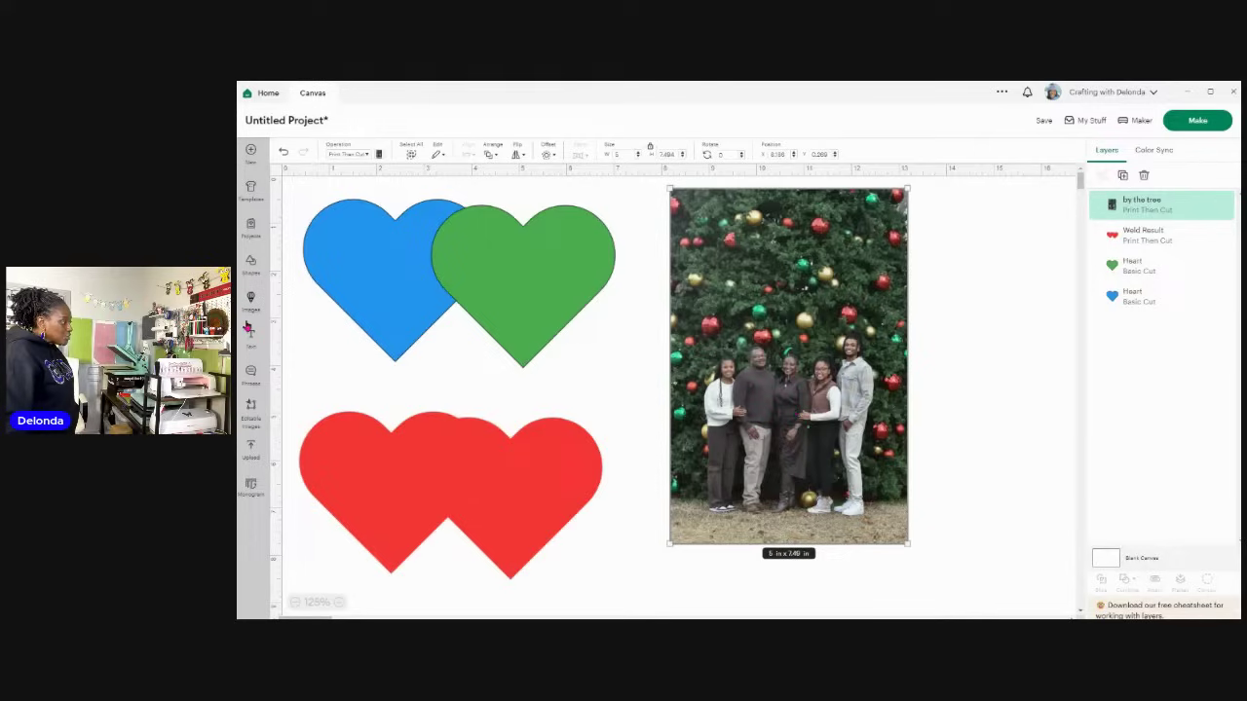
# Step: Add a heart shape beside the photo and change its operation to Pen so only the outline shows
pyautogui.click(251, 264)
pyautogui.click(297, 289)
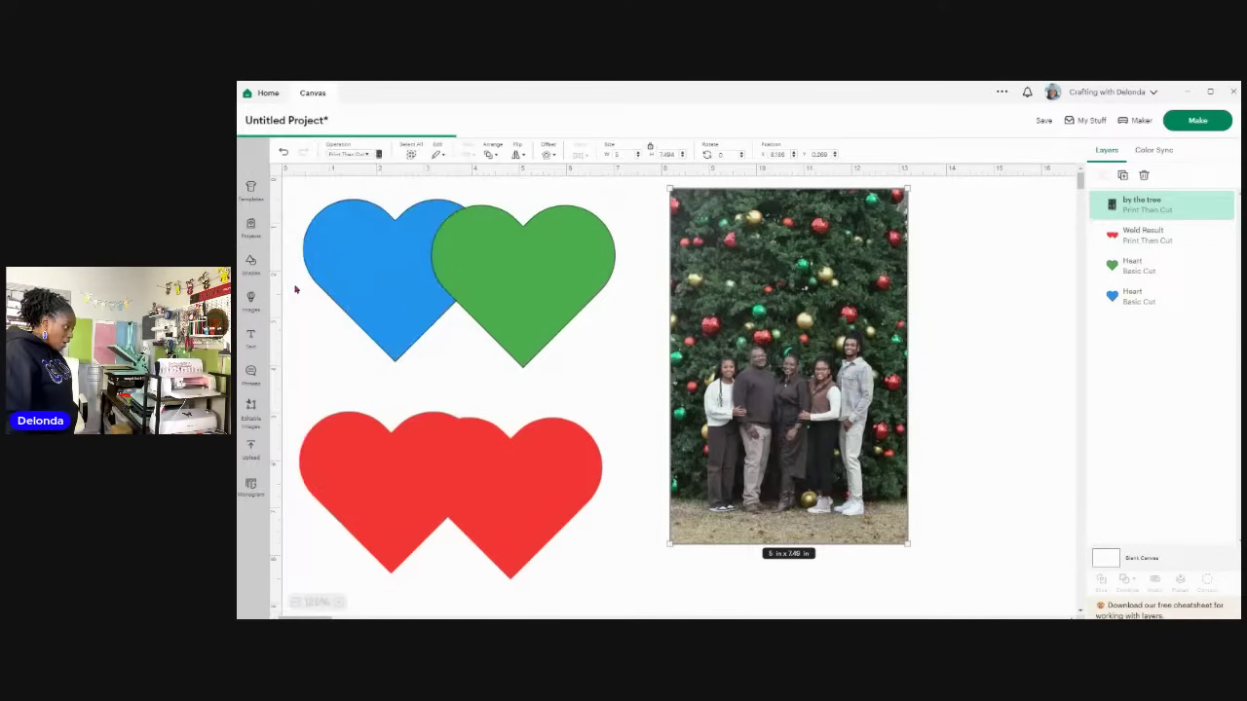
pyautogui.moveTo(370, 255); pyautogui.dragTo(989, 352)
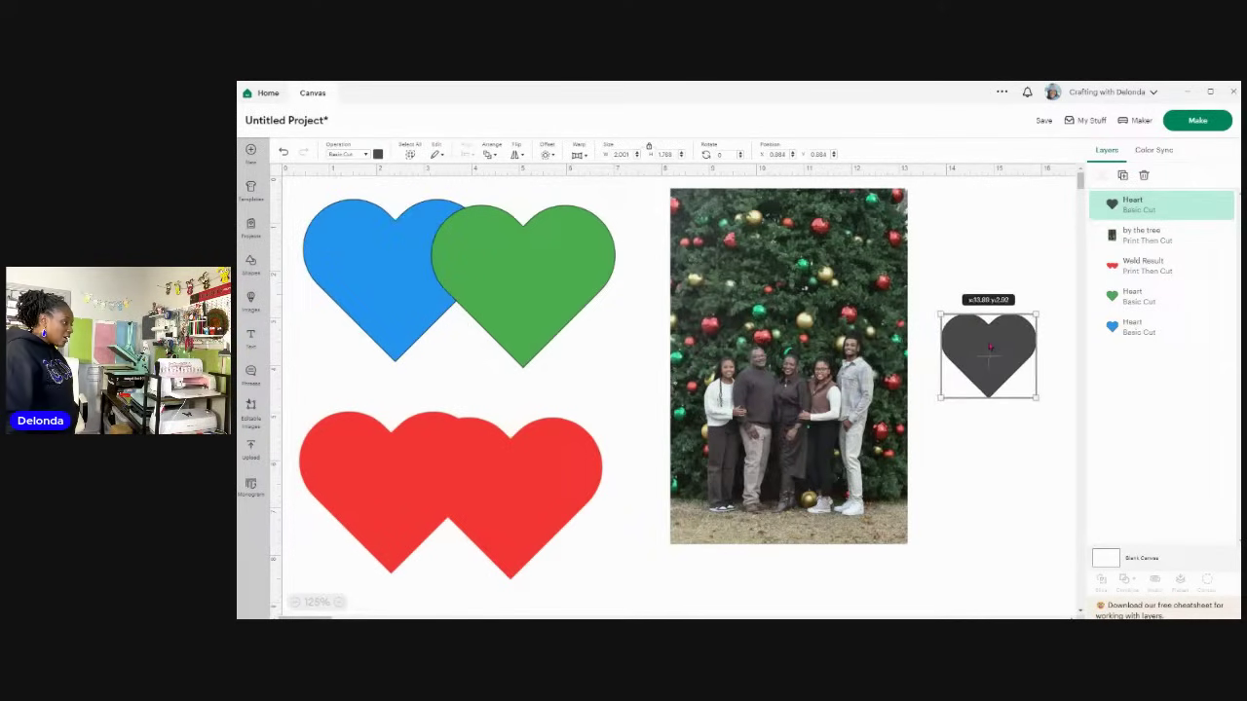
pyautogui.click(367, 154)
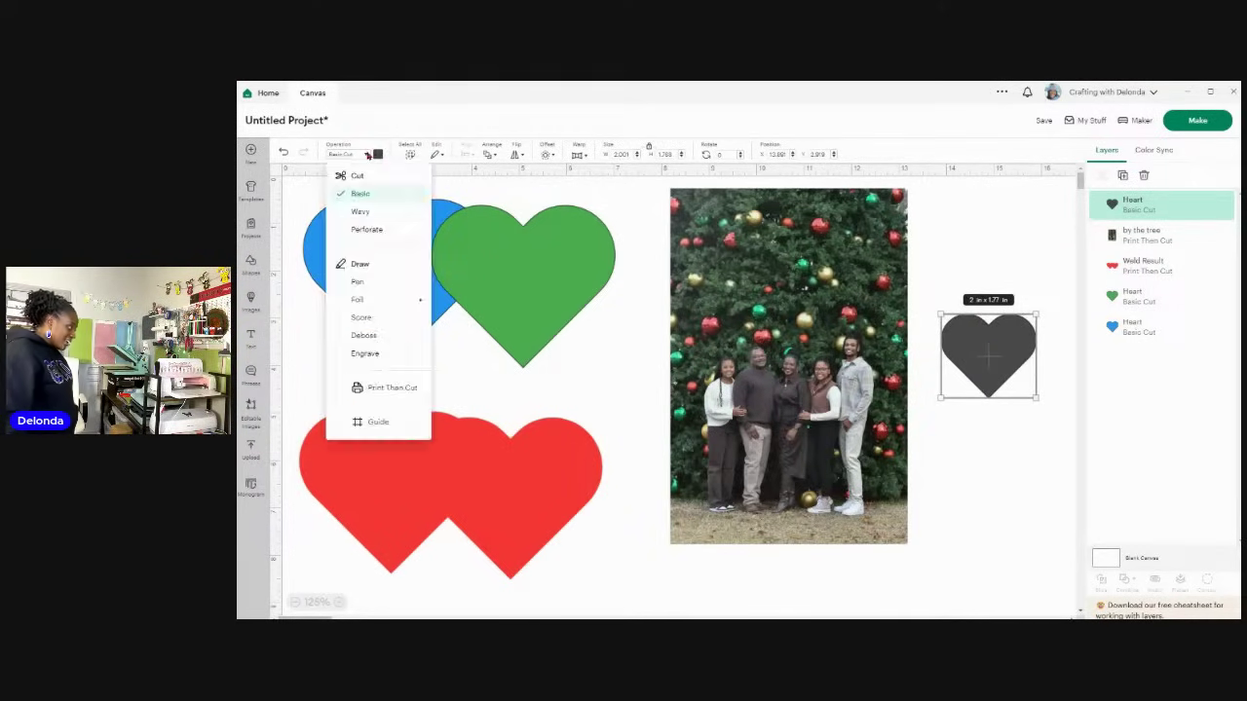
pyautogui.click(378, 285)
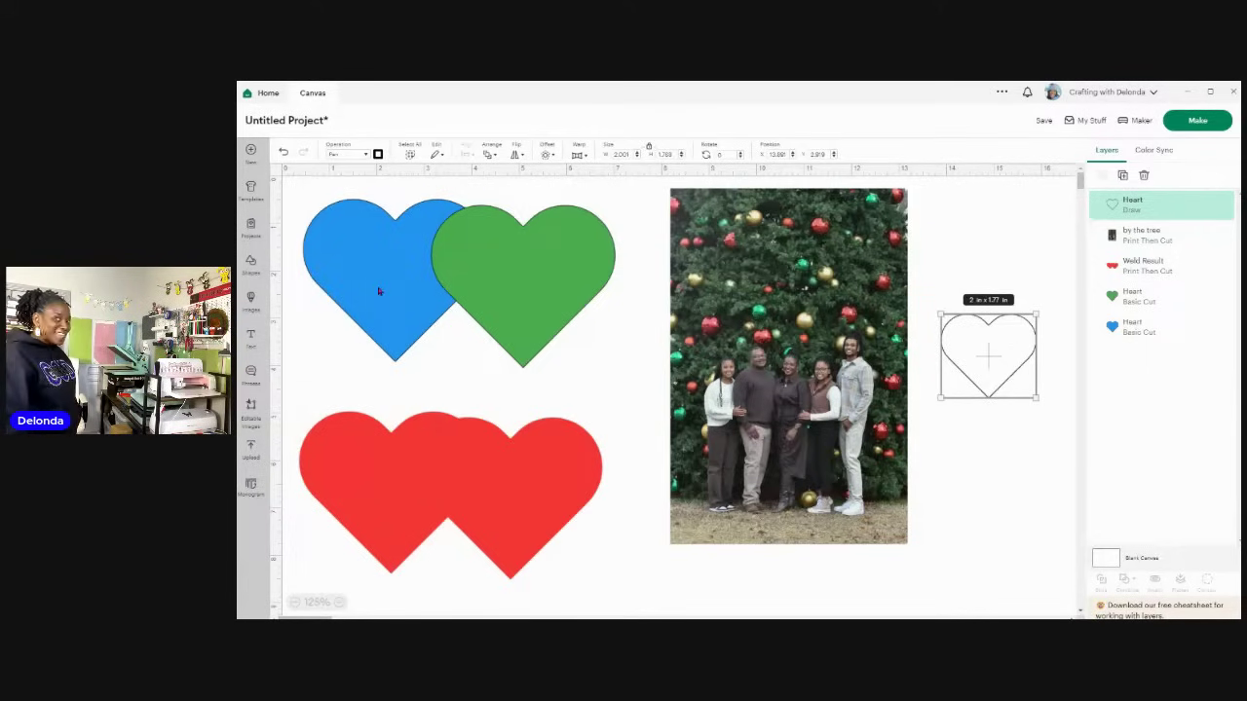
pyautogui.moveTo(990, 357)
pyautogui.mouseDown()
pyautogui.moveTo(758, 357)
pyautogui.moveTo(1001, 362)
pyautogui.mouseUp()
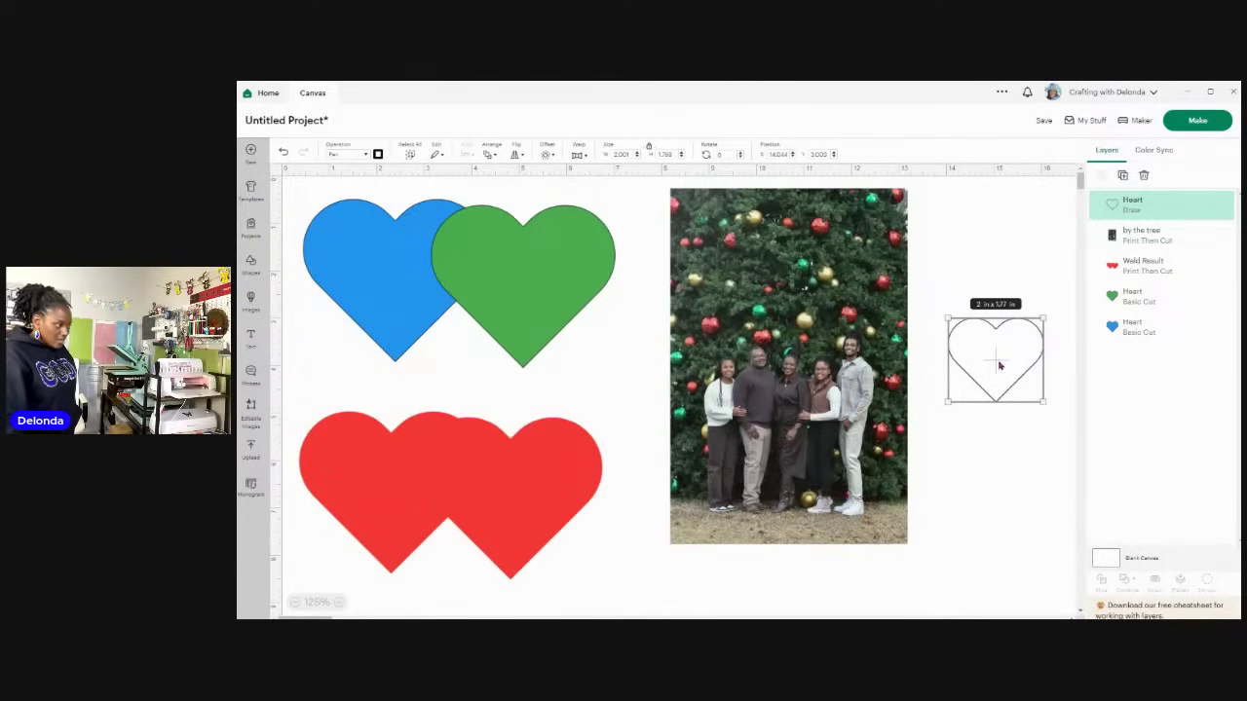
pyautogui.moveTo(997, 362)
pyautogui.mouseDown()
pyautogui.moveTo(844, 361)
pyautogui.moveTo(971, 348)
pyautogui.mouseUp()
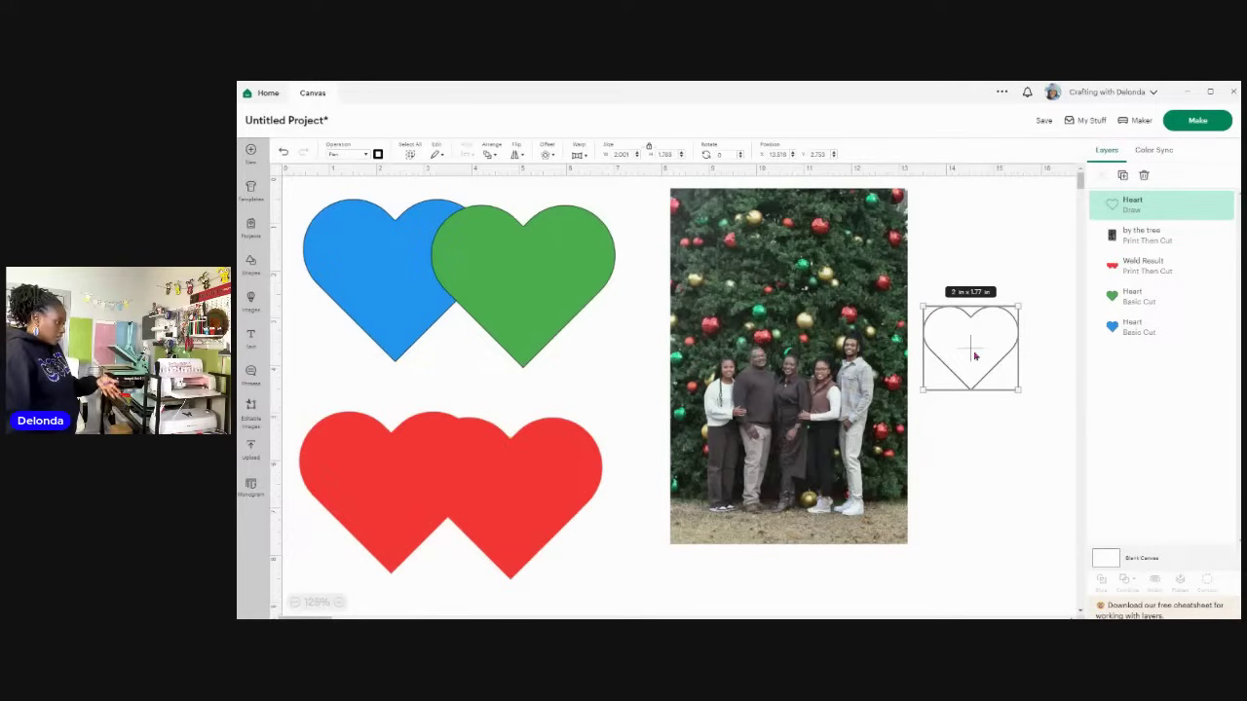
# Step: Move the heart outline onto the photo and enlarge it to about 4.18 x 3.69 in around the family
pyautogui.moveTo(969, 348); pyautogui.dragTo(761, 347)
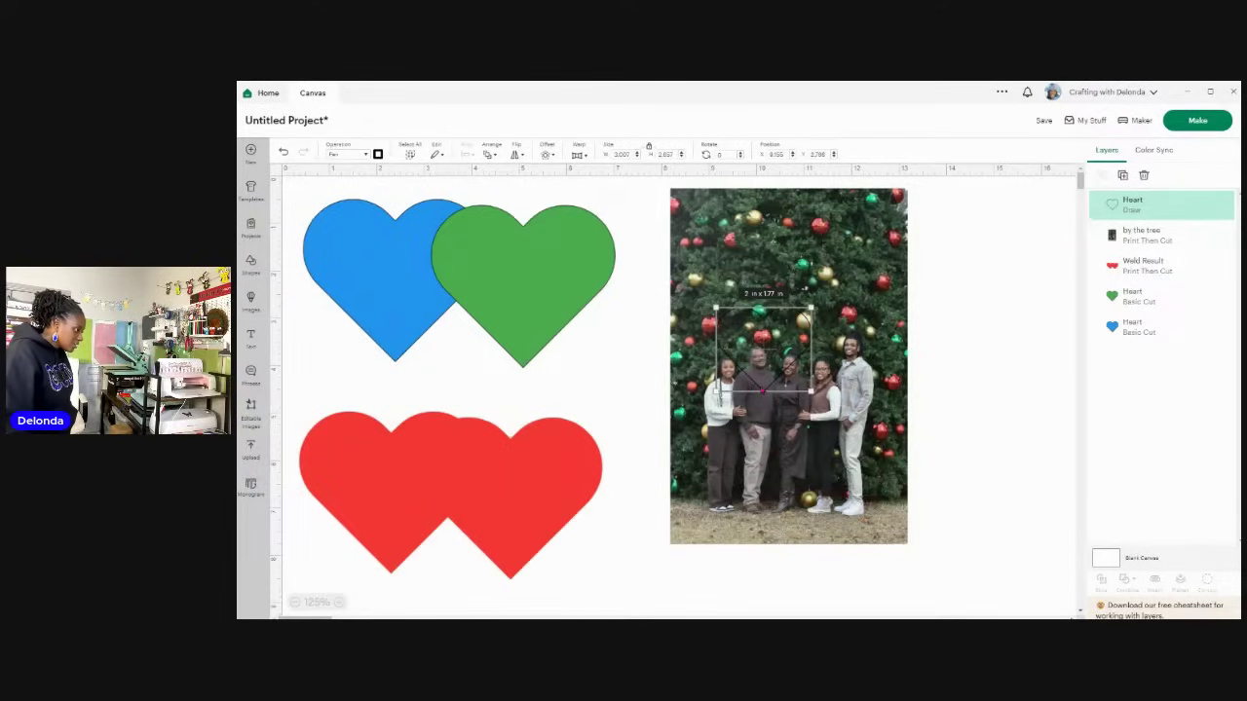
pyautogui.moveTo(811, 392)
pyautogui.mouseDown()
pyautogui.moveTo(915, 481)
pyautogui.moveTo(810, 395)
pyautogui.moveTo(790, 401)
pyautogui.mouseUp()
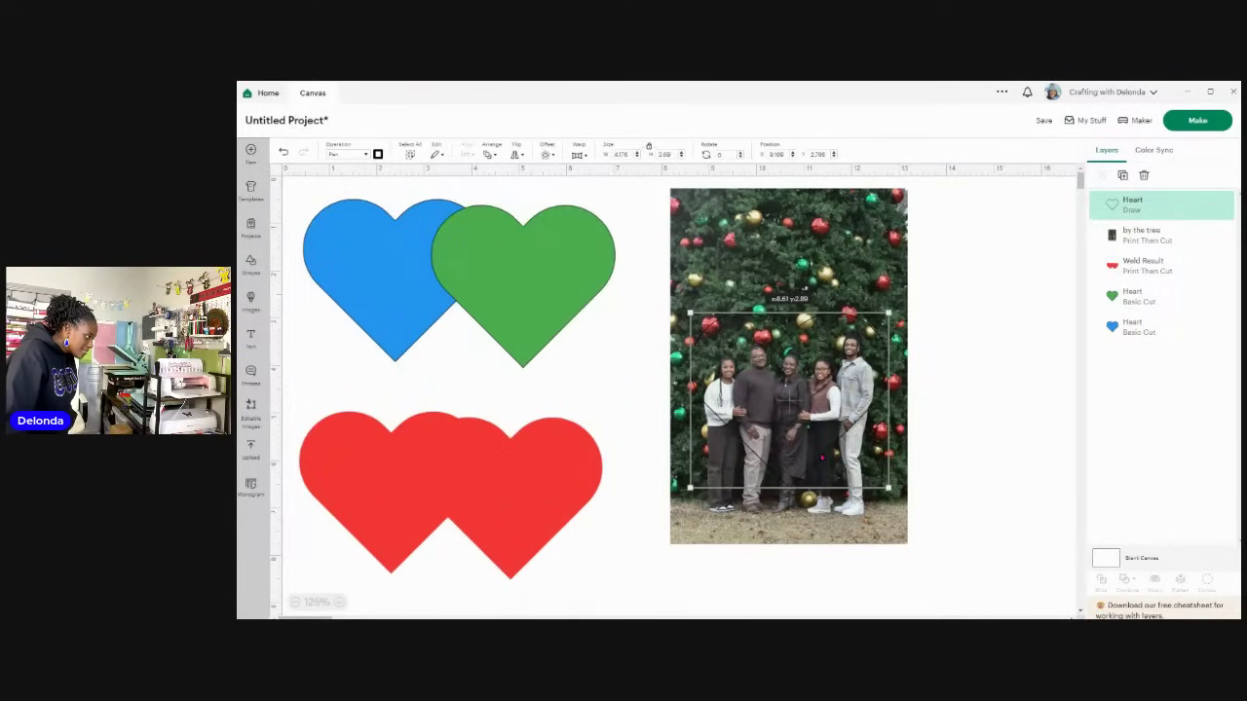
pyautogui.click(1021, 471)
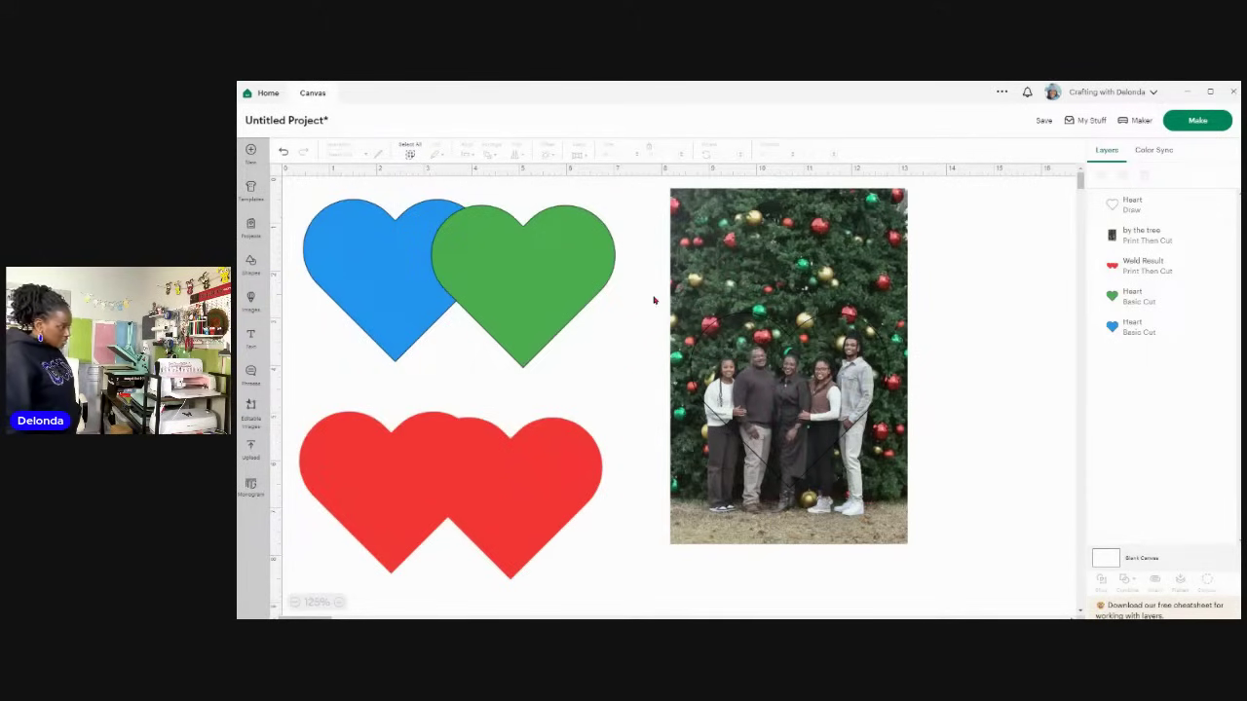
# Step: Slice the photo with the heart outline and move the leftover pieces away from the heart-shaped photo
pyautogui.moveTo(646, 279); pyautogui.dragTo(954, 529)
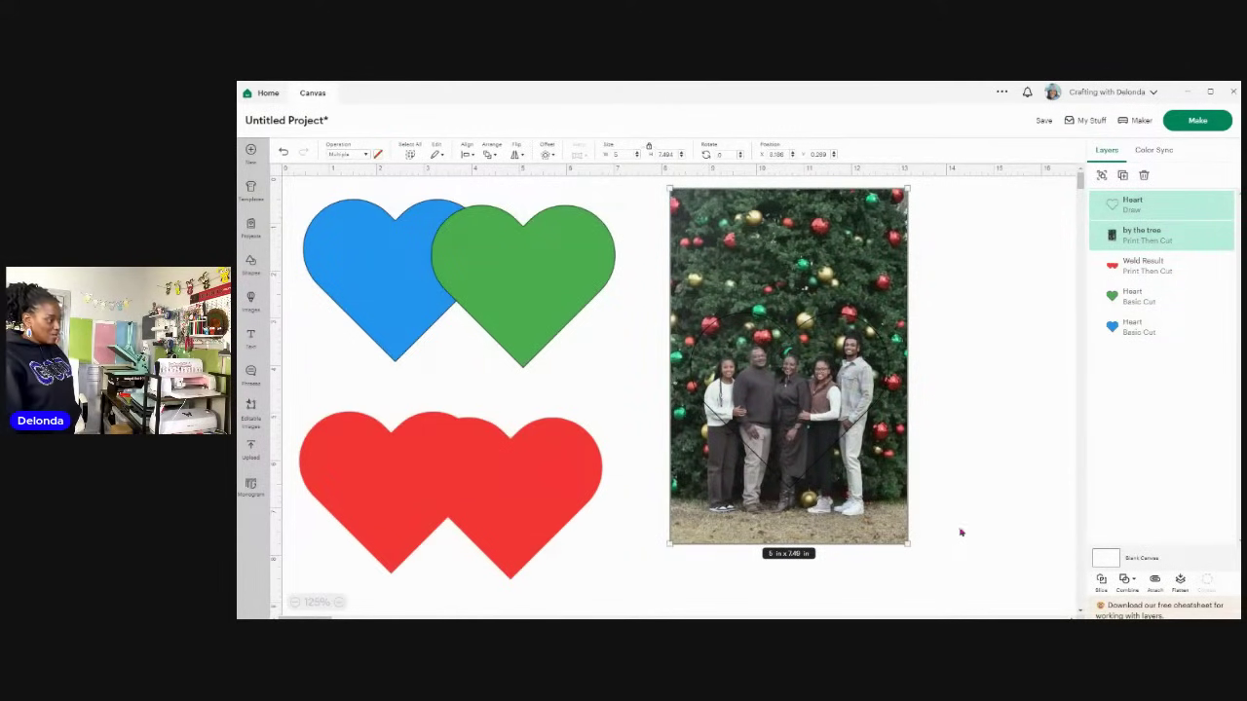
pyautogui.click(1100, 581)
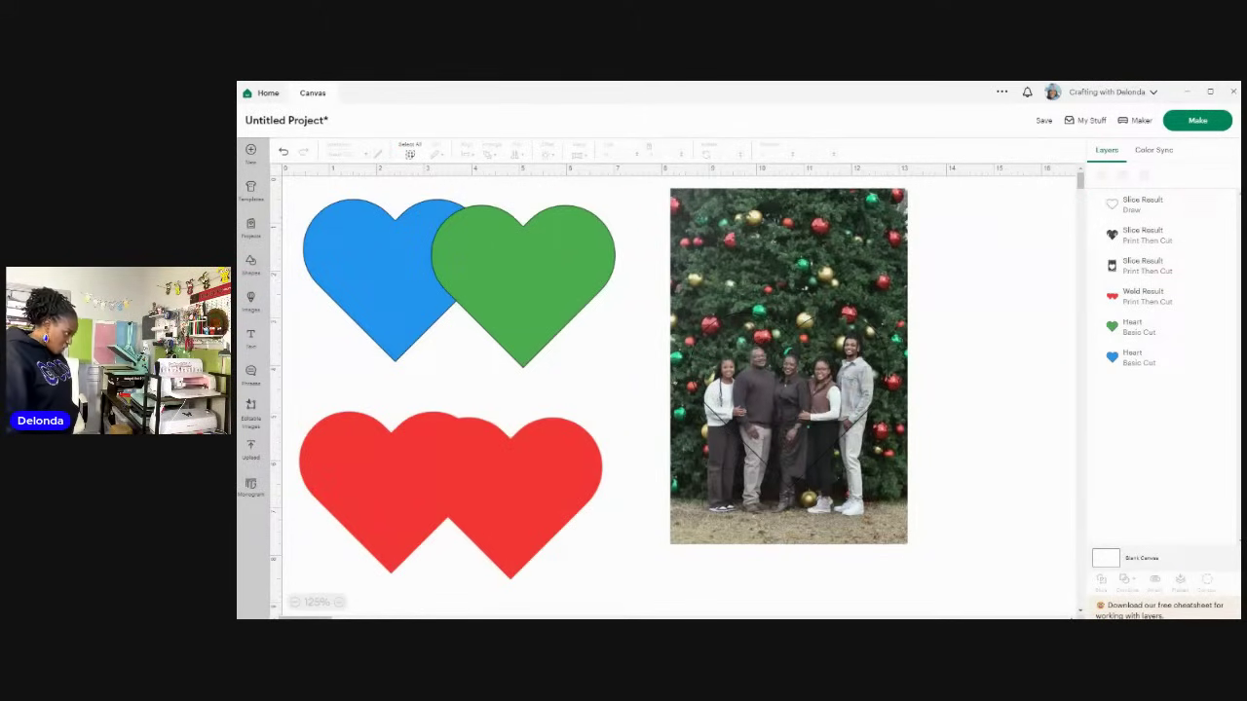
pyautogui.moveTo(822, 273); pyautogui.dragTo(1149, 309)
pyautogui.moveTo(816, 411)
pyautogui.mouseDown()
pyautogui.moveTo(840, 353)
pyautogui.moveTo(1126, 275)
pyautogui.mouseUp()
pyautogui.moveTo(794, 393); pyautogui.dragTo(791, 347)
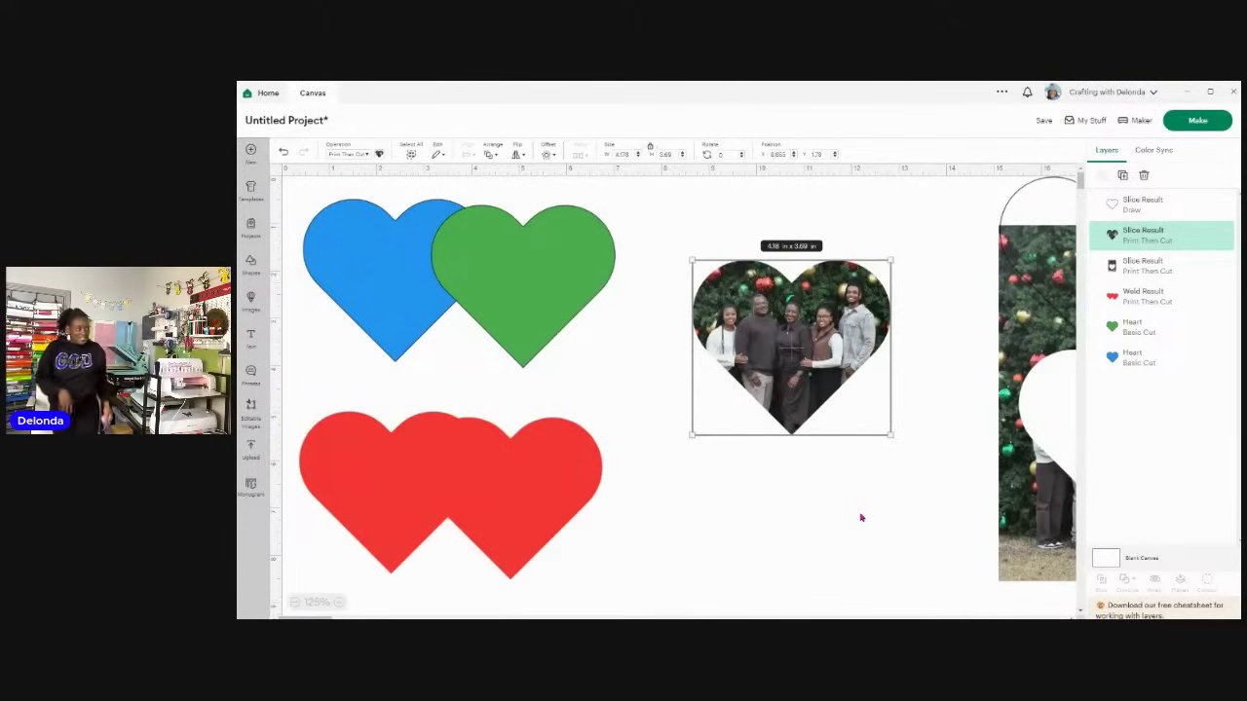
# Step: Add a text object containing the person's first name over the red welded hearts
pyautogui.click(396, 482)
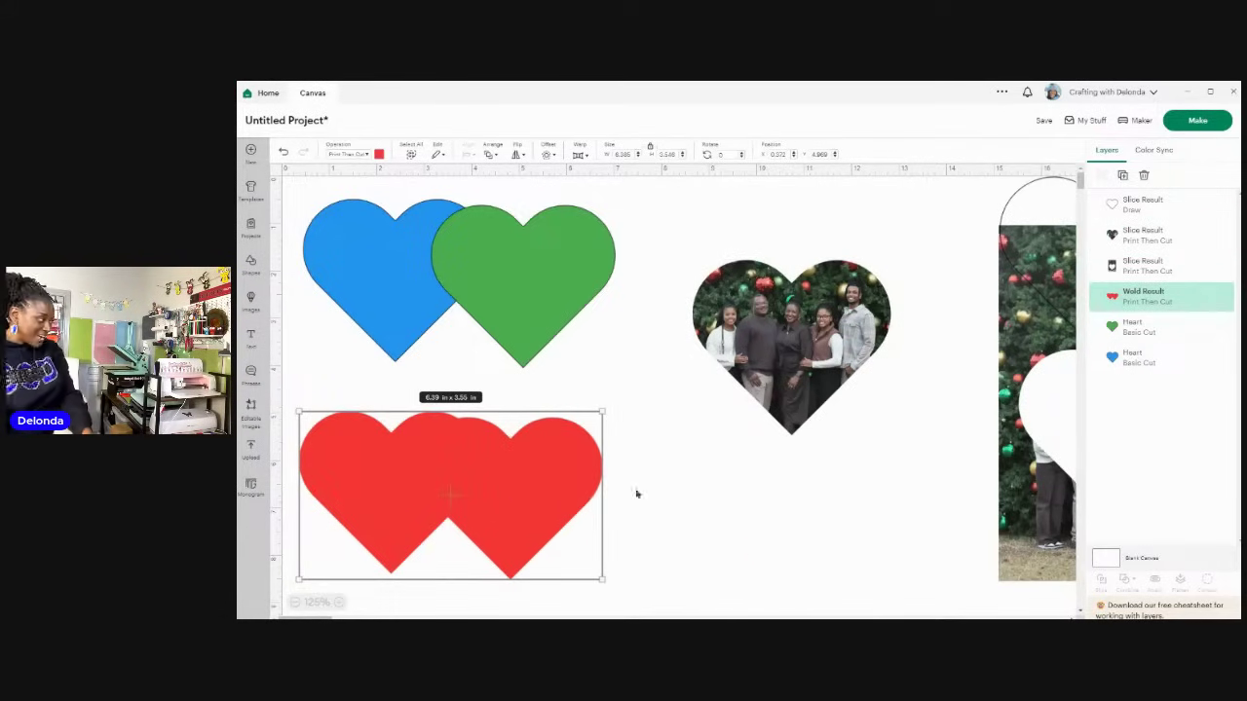
pyautogui.click(253, 339)
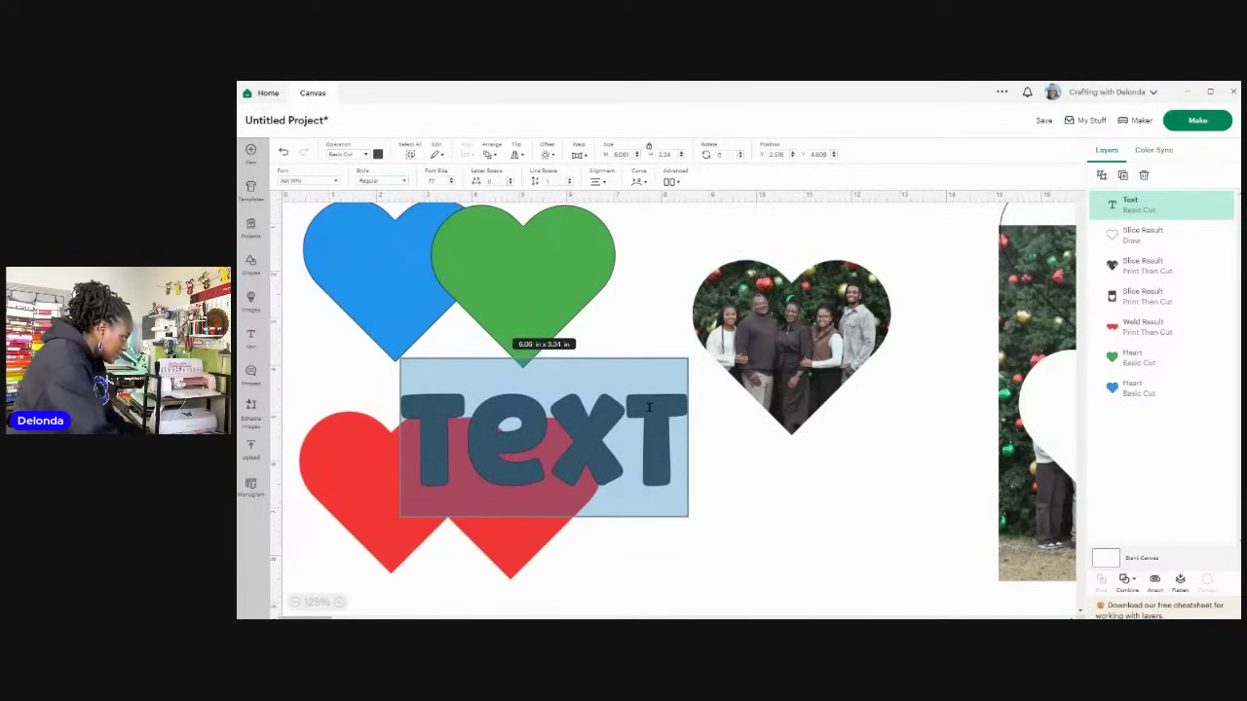
pyautogui.write('Delonda')
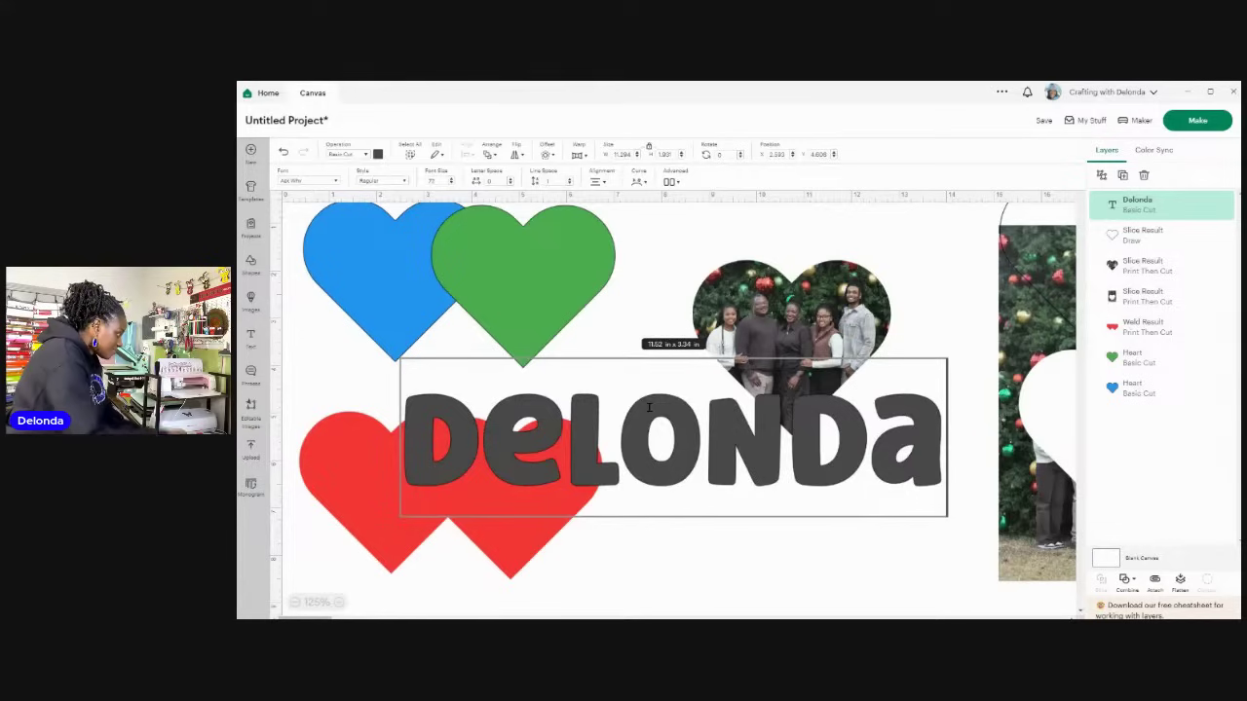
pyautogui.click(859, 507)
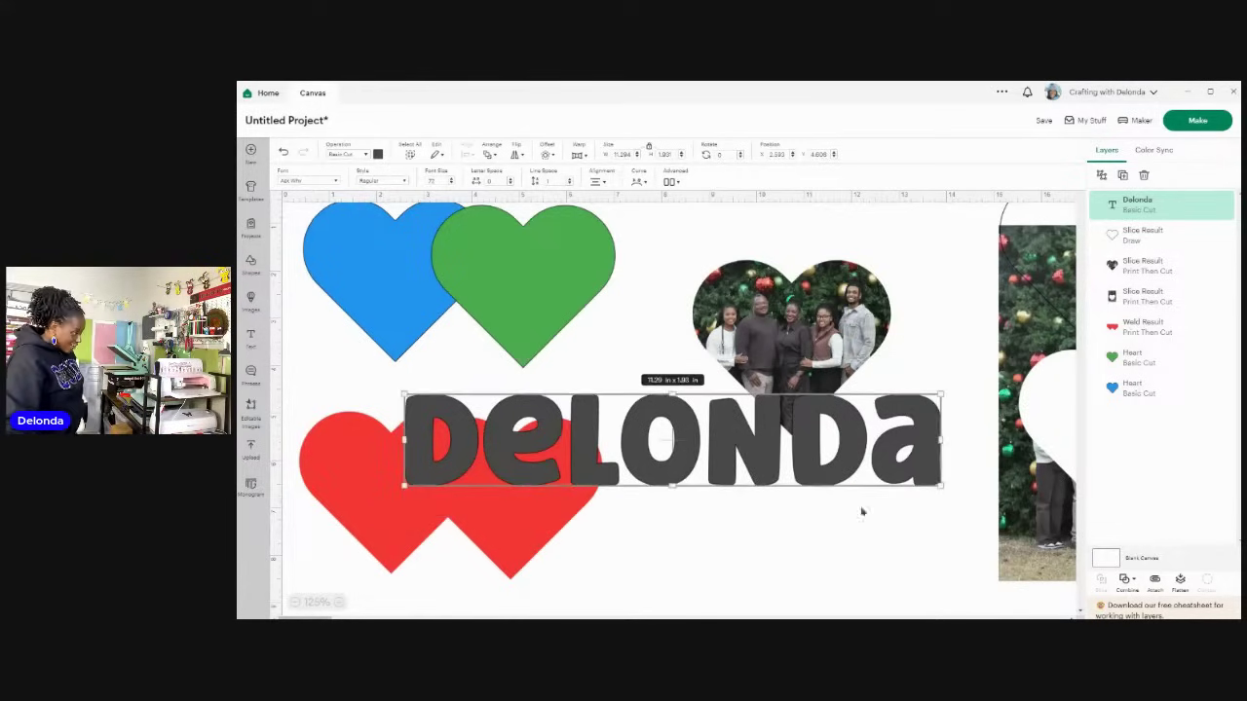
# Step: Shrink the name text to about 4.48 x 0.77 in over the red welded hearts and slice the two together
pyautogui.moveTo(941, 489); pyautogui.dragTo(618, 431)
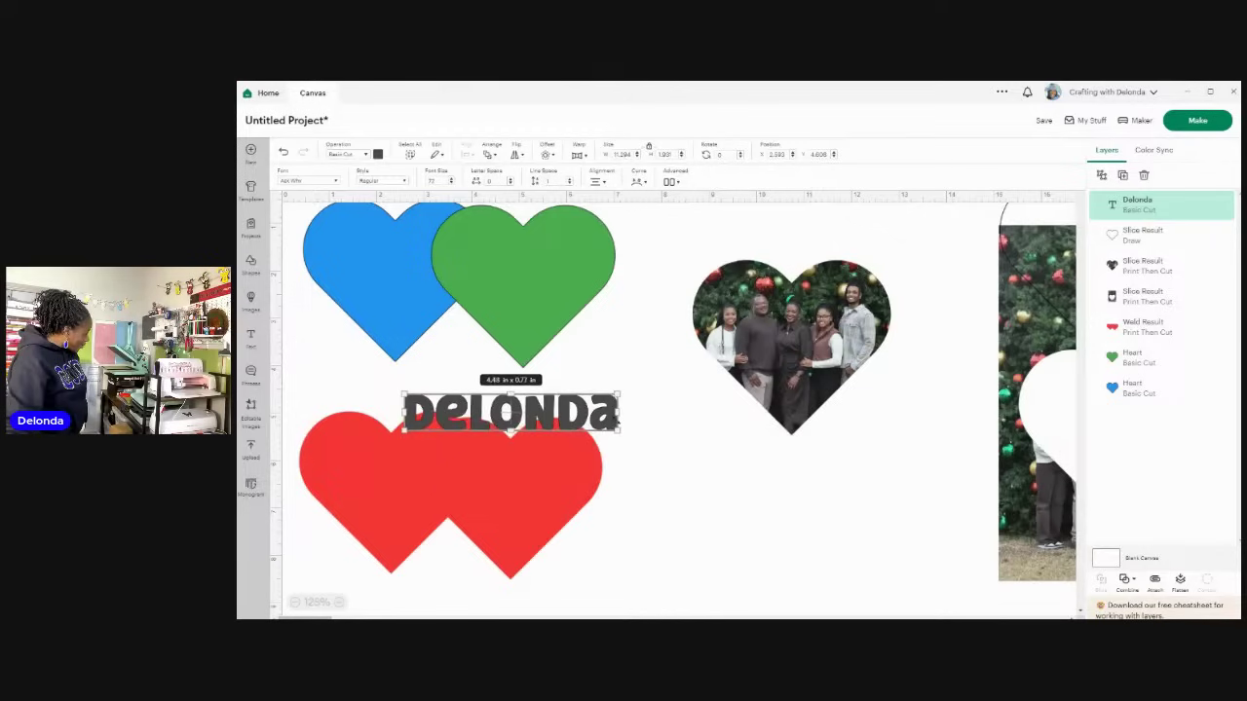
pyautogui.moveTo(515, 417); pyautogui.dragTo(457, 480)
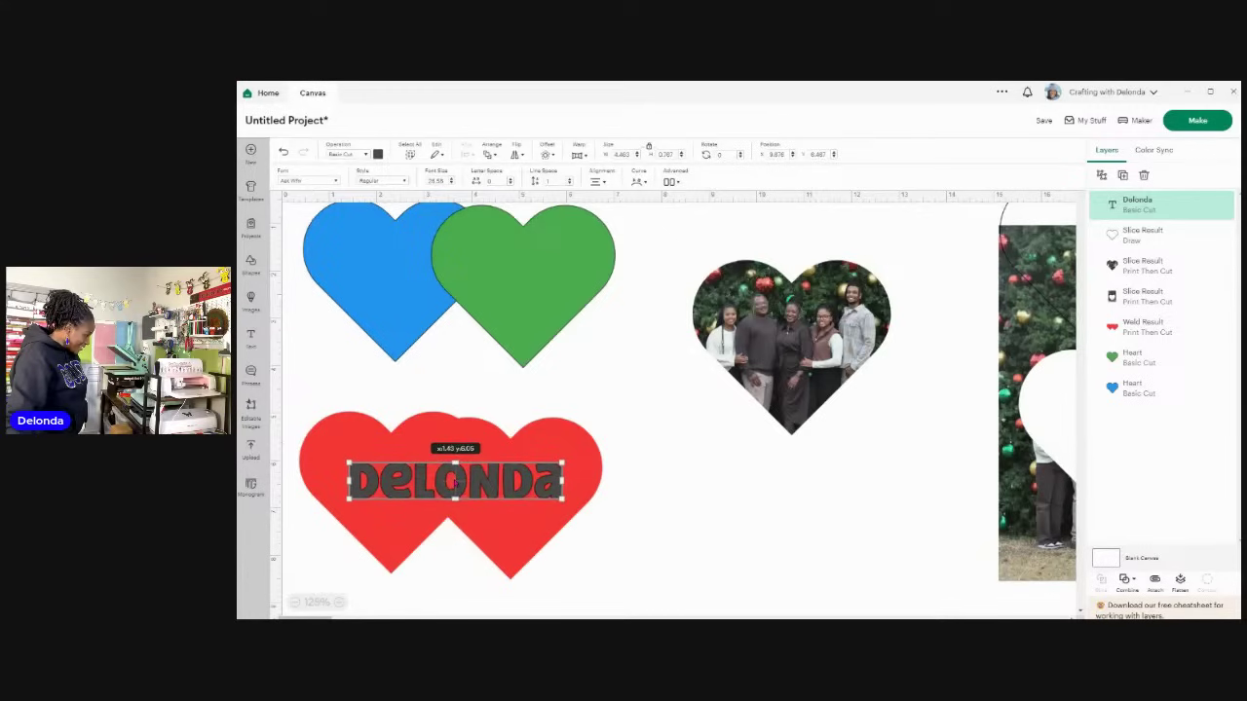
pyautogui.moveTo(304, 392); pyautogui.dragTo(624, 577)
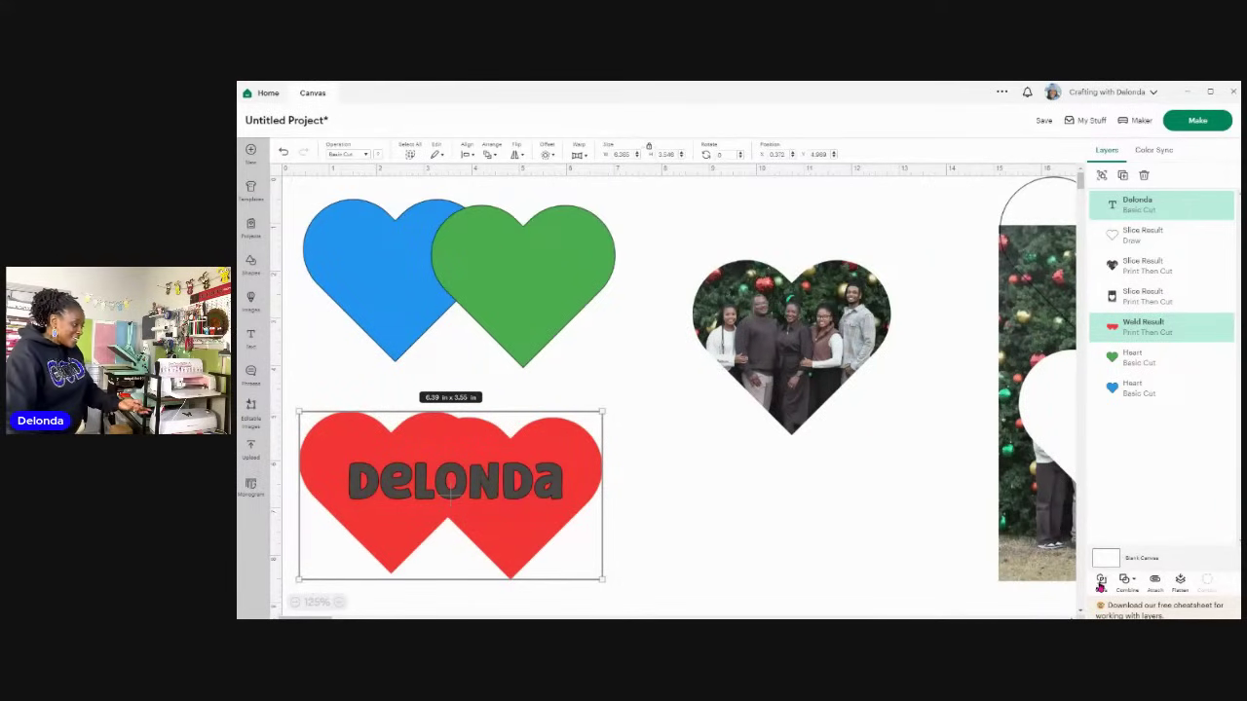
pyautogui.click(1100, 579)
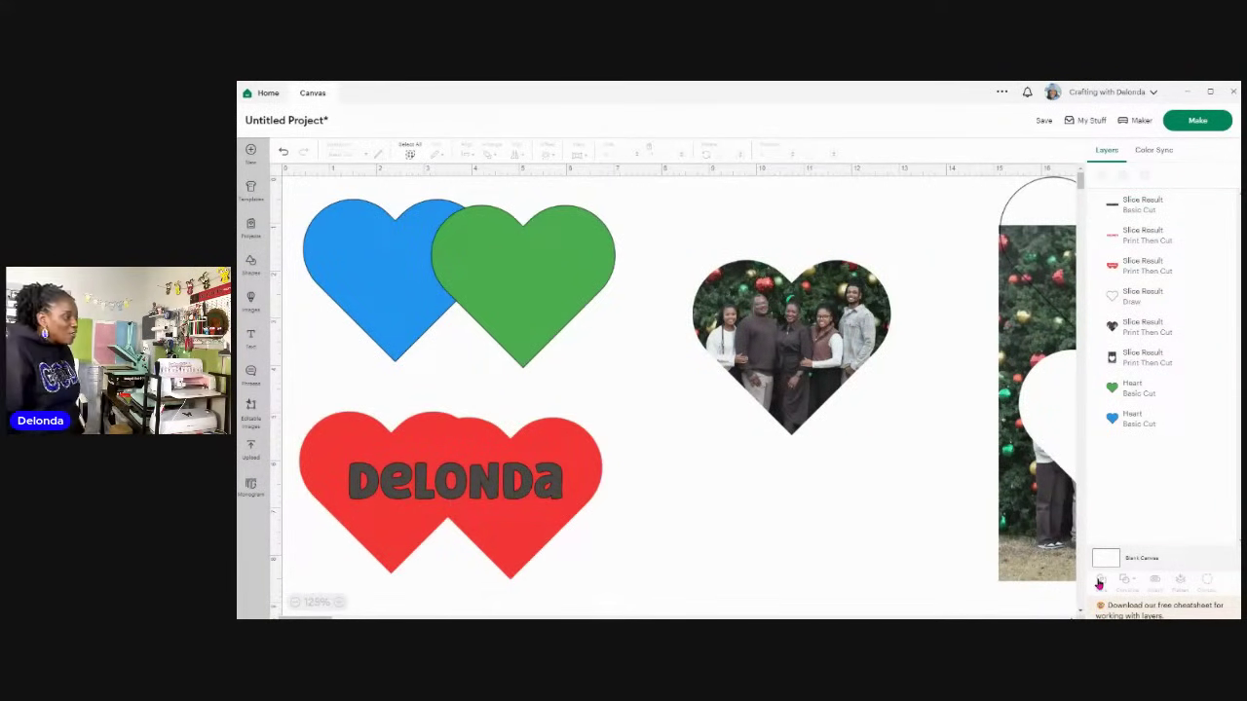
# Step: Move the sliced red hearts and the dark name away from each other, and delete the leftover red name
pyautogui.moveTo(539, 492); pyautogui.dragTo(760, 517)
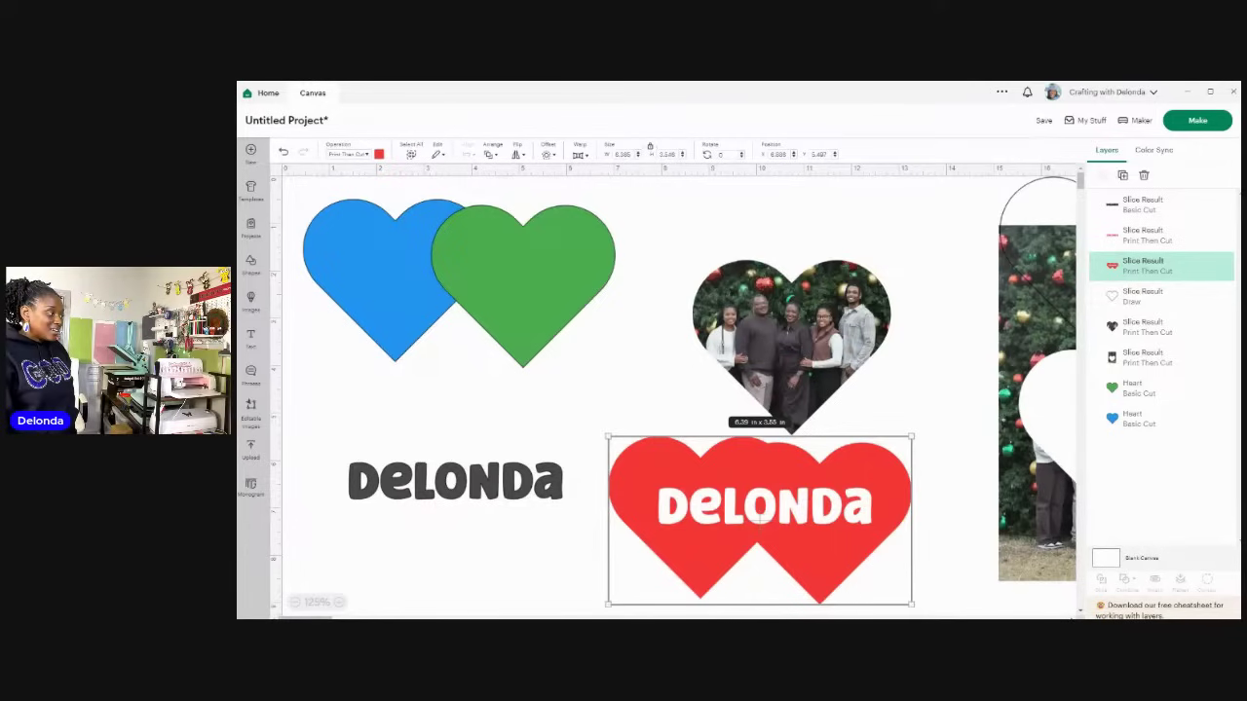
pyautogui.moveTo(477, 480); pyautogui.dragTo(487, 273)
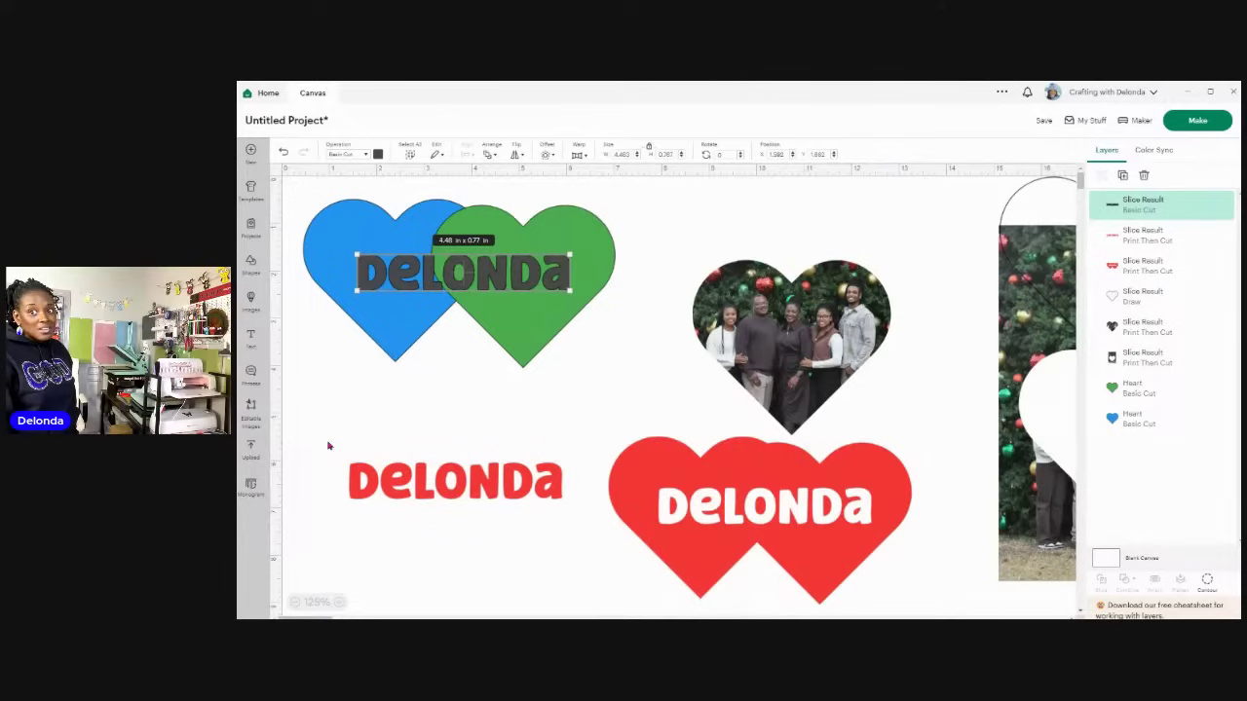
pyautogui.moveTo(328, 445); pyautogui.dragTo(574, 532)
pyautogui.press('Delete')
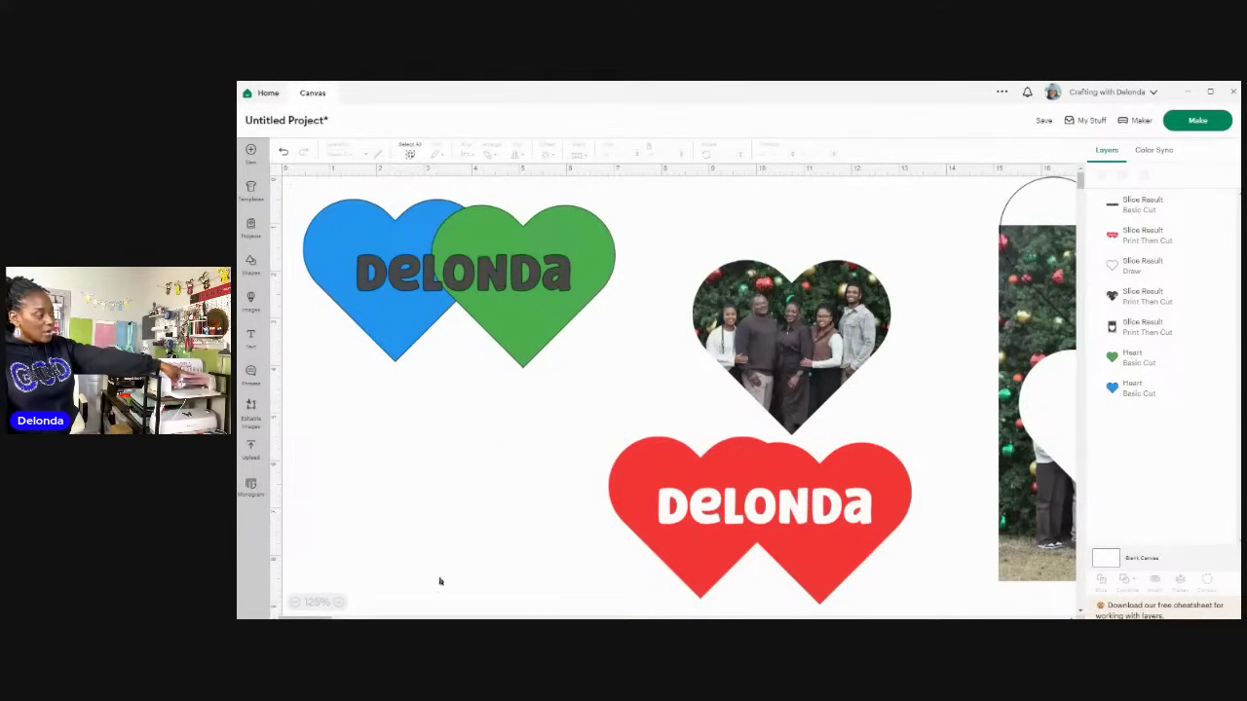
# Step: Select the blue heart, green heart and dark name together to check whether Slice is available for three layers
pyautogui.click(340, 602)
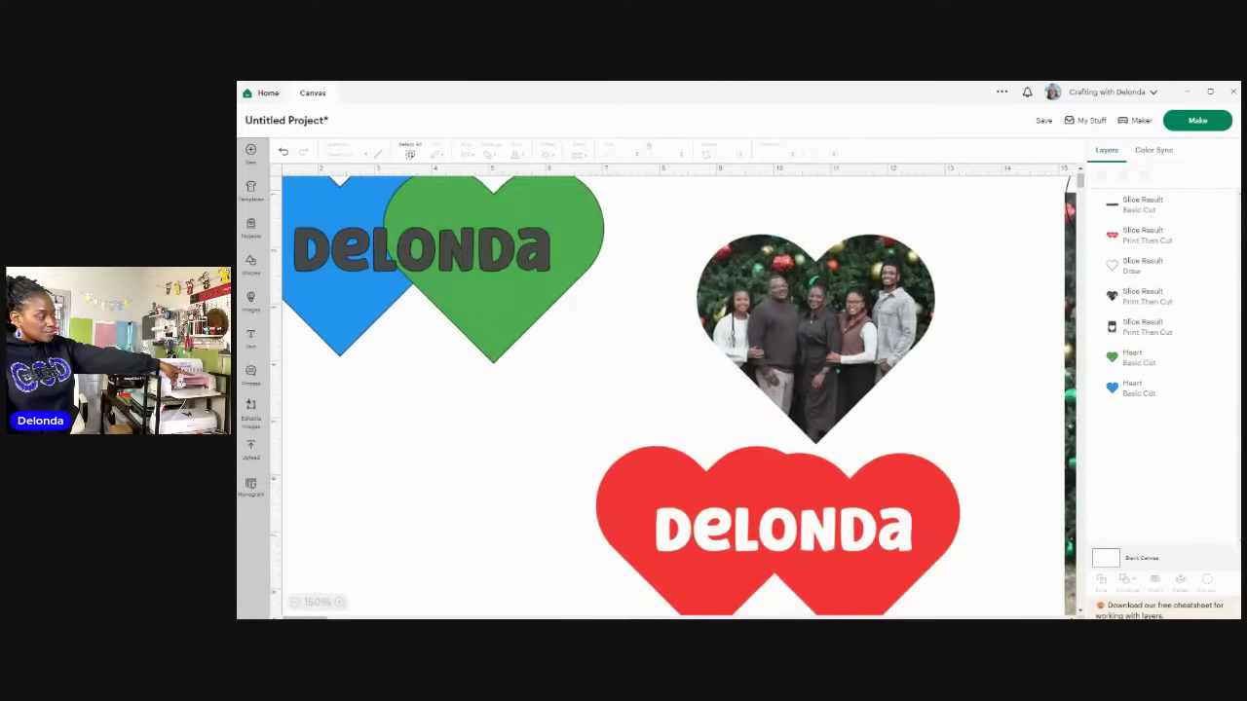
pyautogui.hscroll(-2, 391, 536)
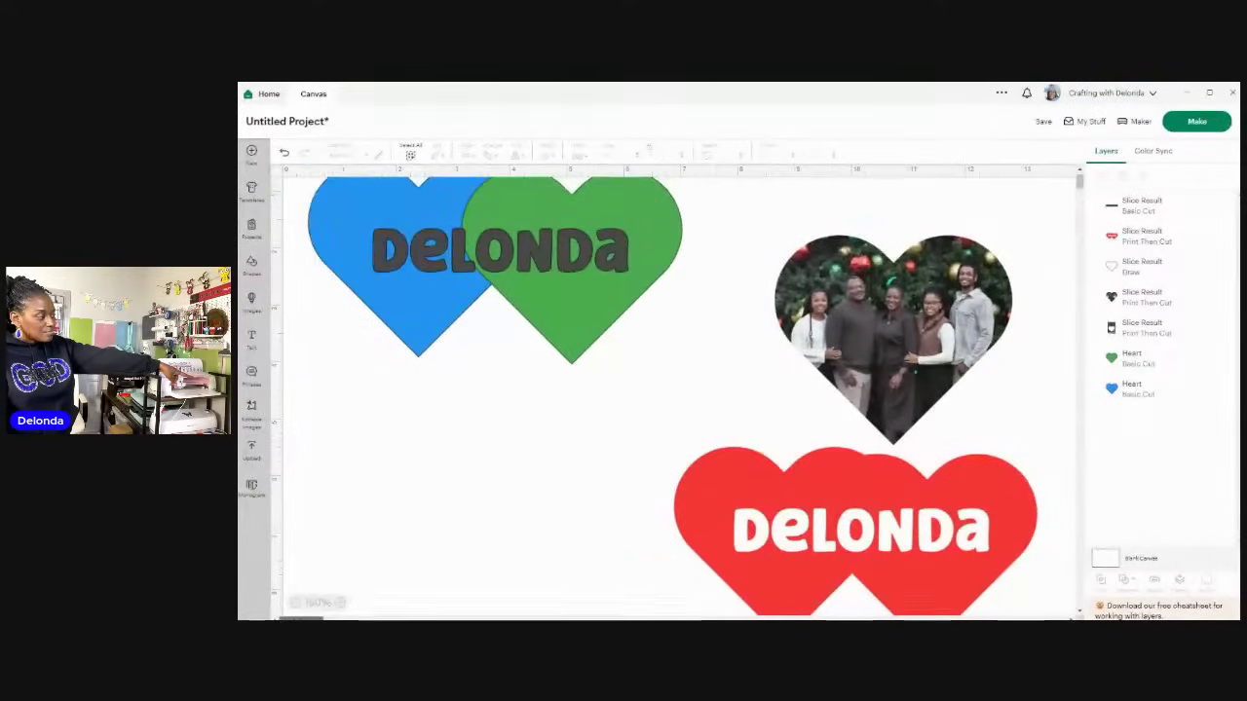
pyautogui.scroll(2, 392, 537)
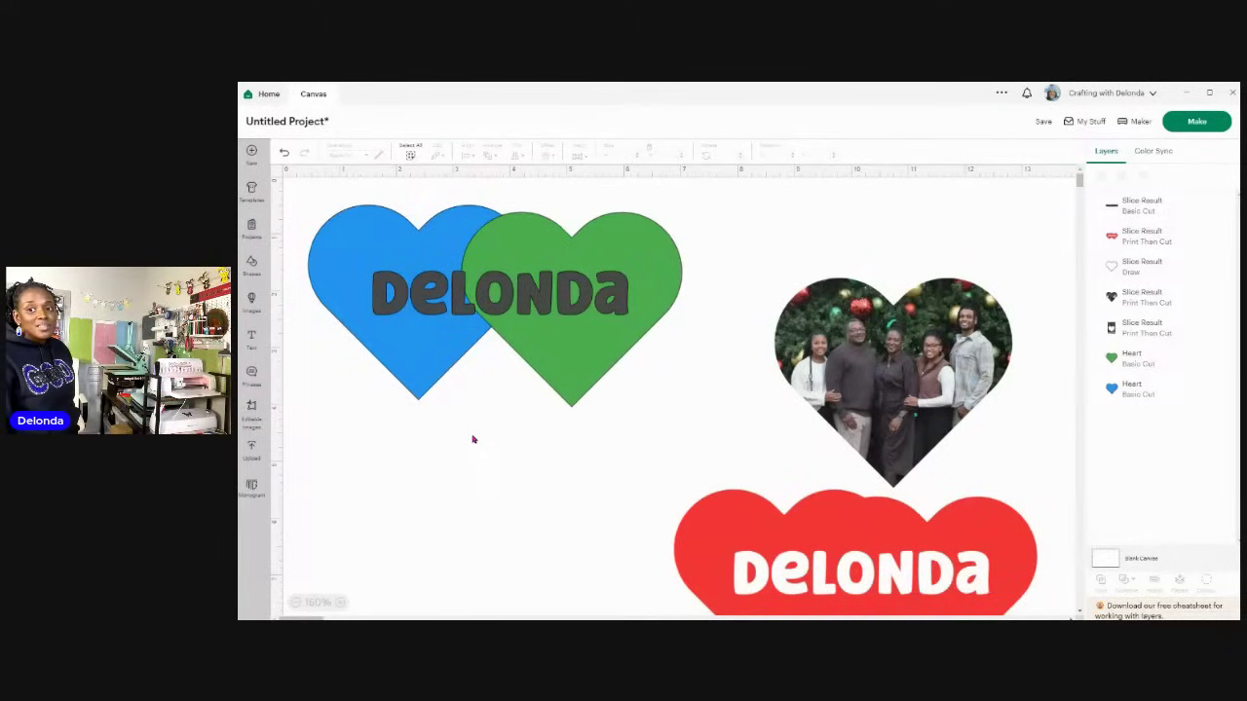
pyautogui.moveTo(291, 192); pyautogui.dragTo(707, 407)
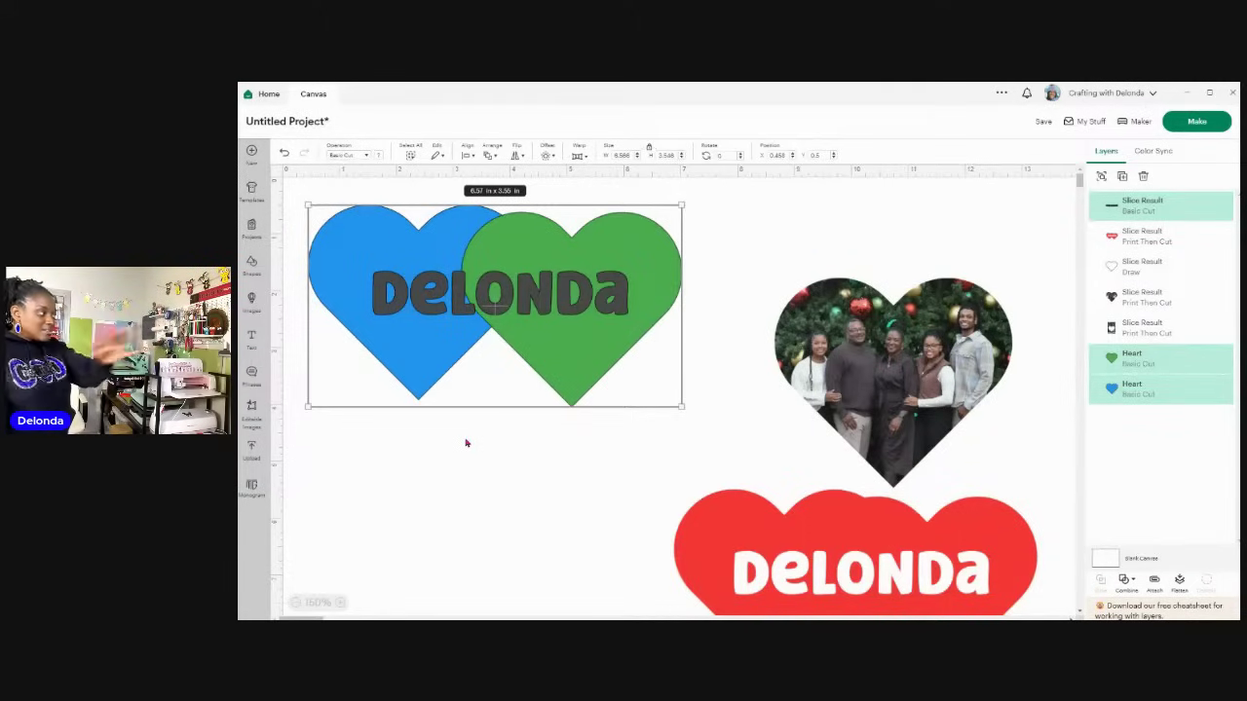
pyautogui.click(533, 452)
# Step: Delete the dark name and the heart-shaped photo, and move the red hearts up beside the green heart
pyautogui.moveTo(517, 282); pyautogui.dragTo(503, 467)
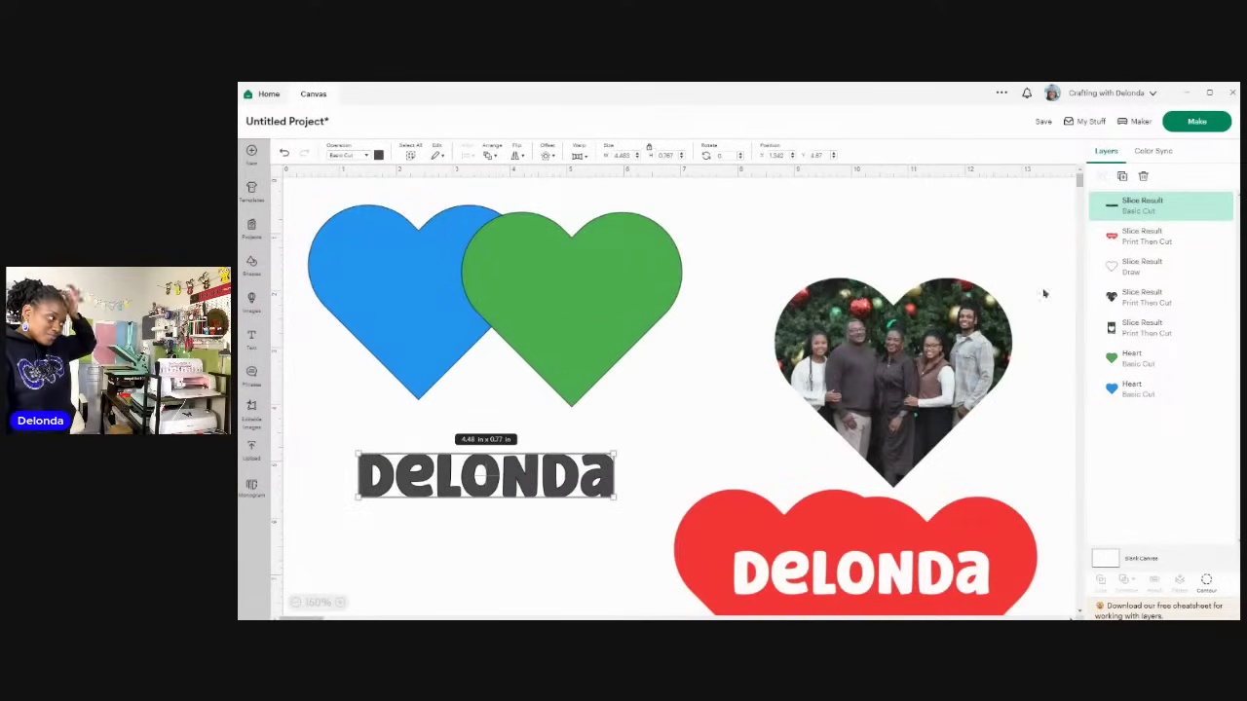
pyautogui.click(1143, 176)
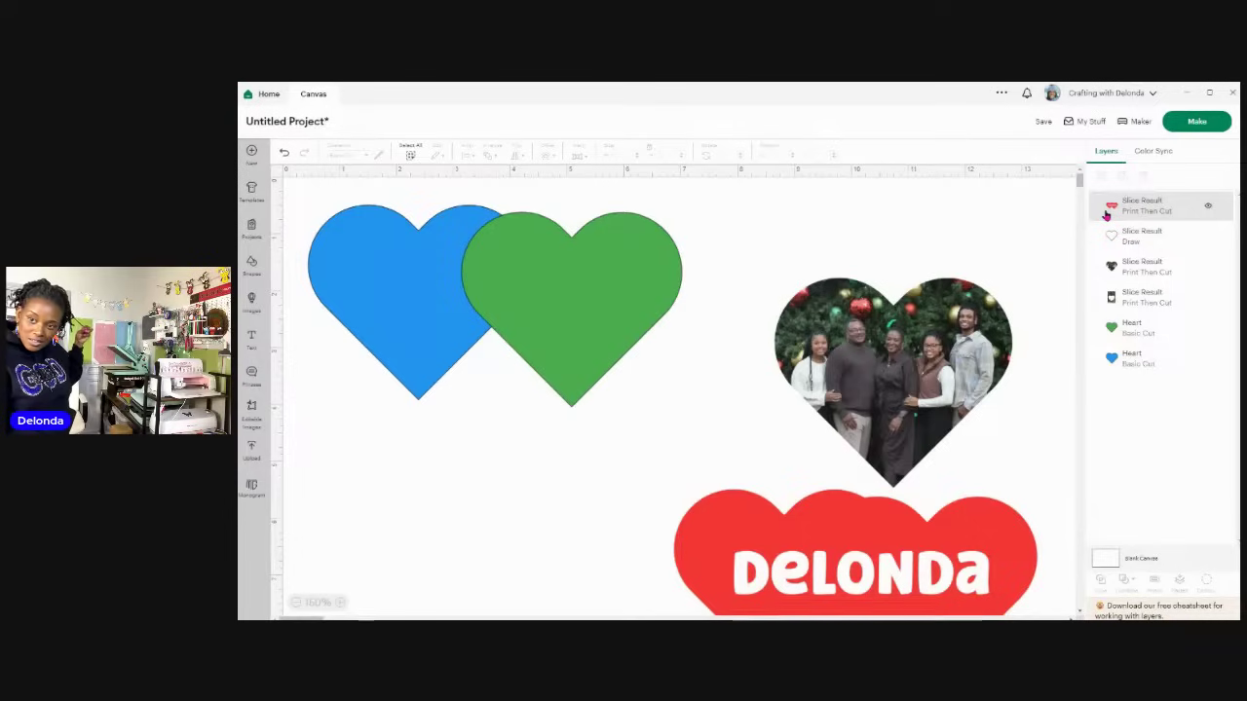
pyautogui.click(891, 385)
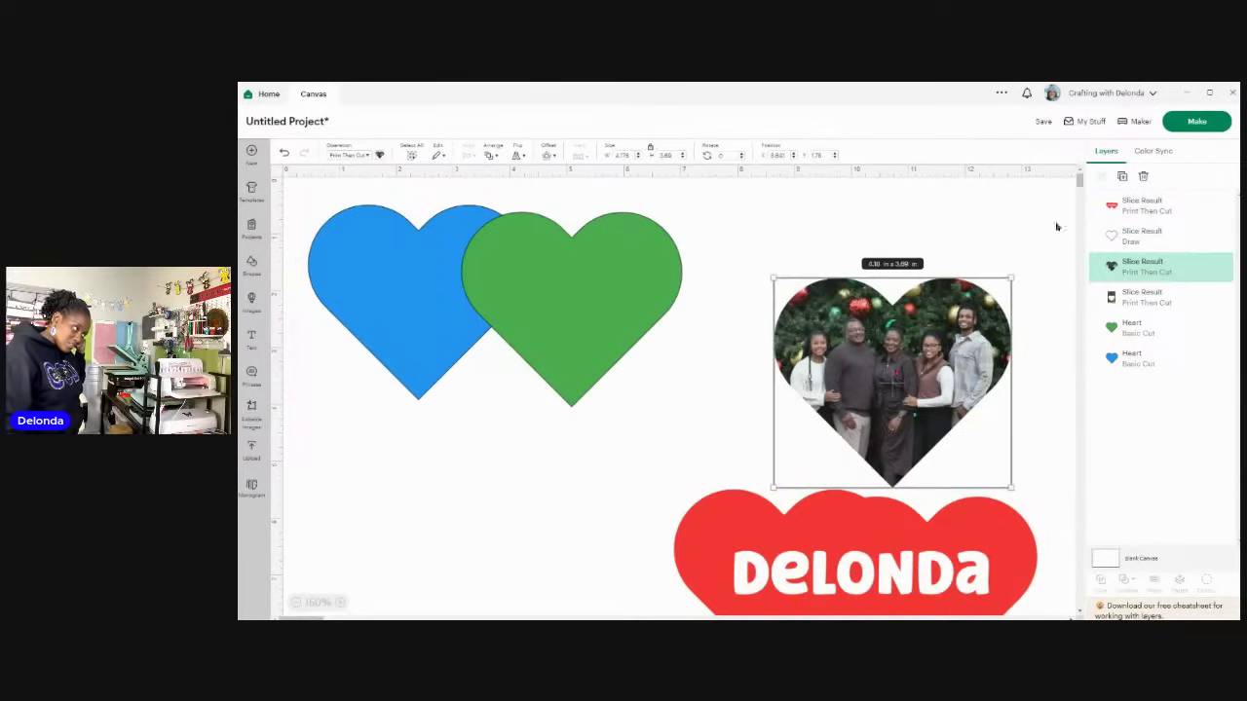
pyautogui.click(1142, 176)
pyautogui.moveTo(840, 521); pyautogui.dragTo(866, 249)
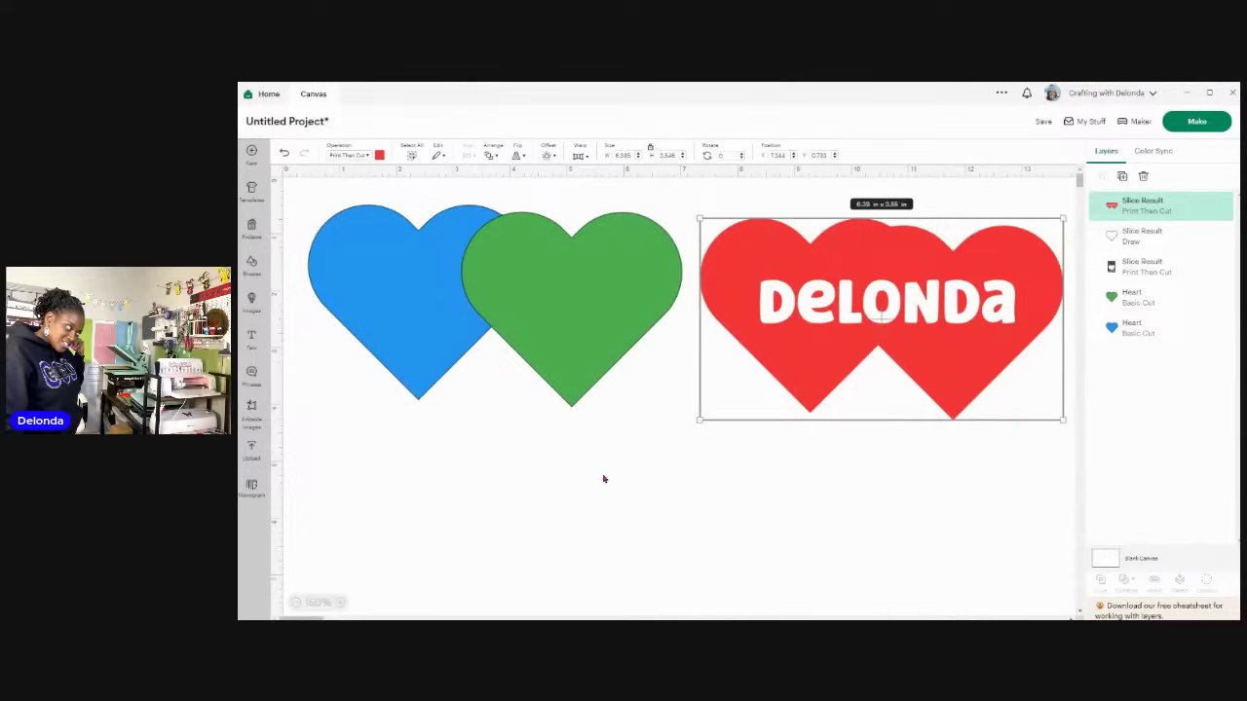
# Step: Delete the leftover photo with the heart-shaped hole and the heart outline
pyautogui.click(295, 604)
pyautogui.click(295, 603)
pyautogui.click(946, 356)
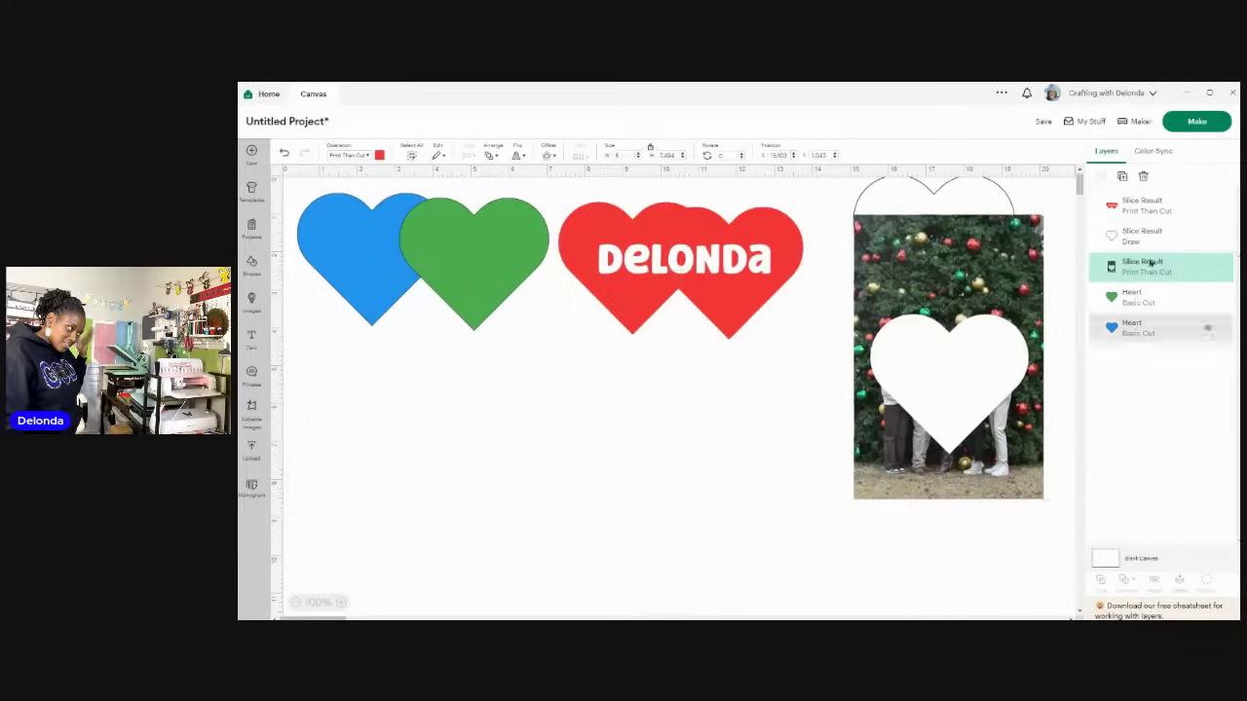
pyautogui.press('Delete')
pyautogui.click(941, 303)
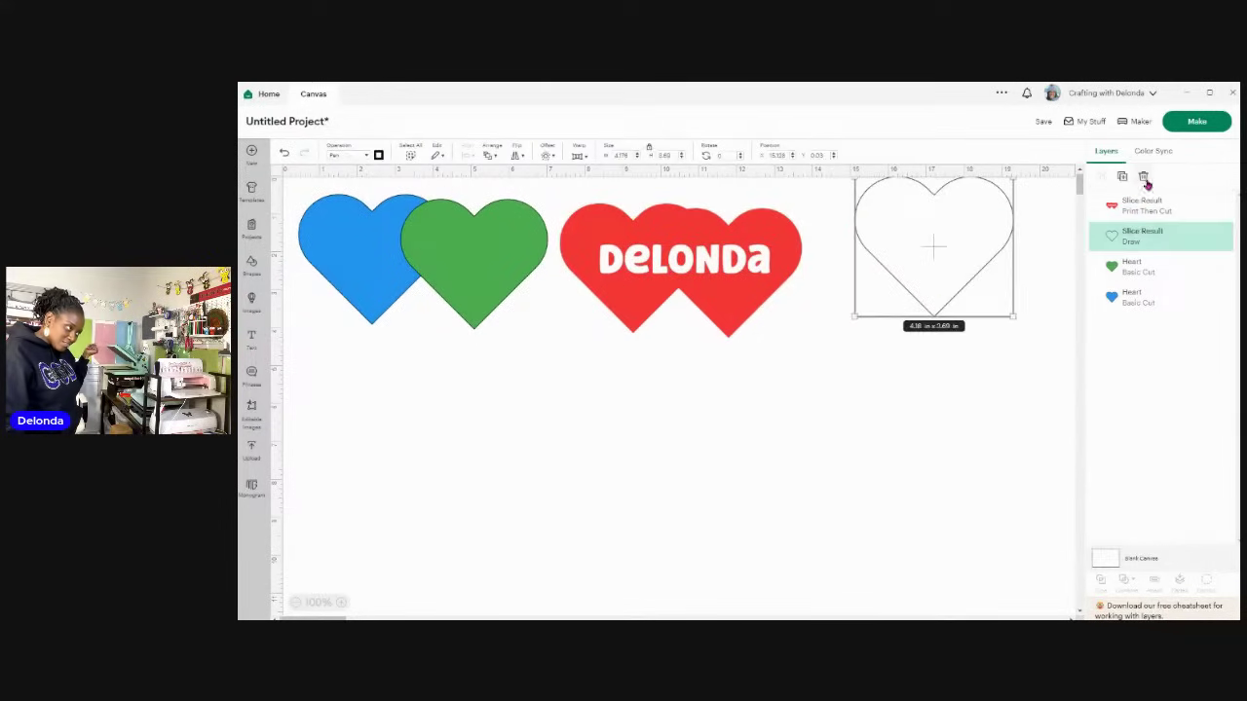
pyautogui.click(1143, 177)
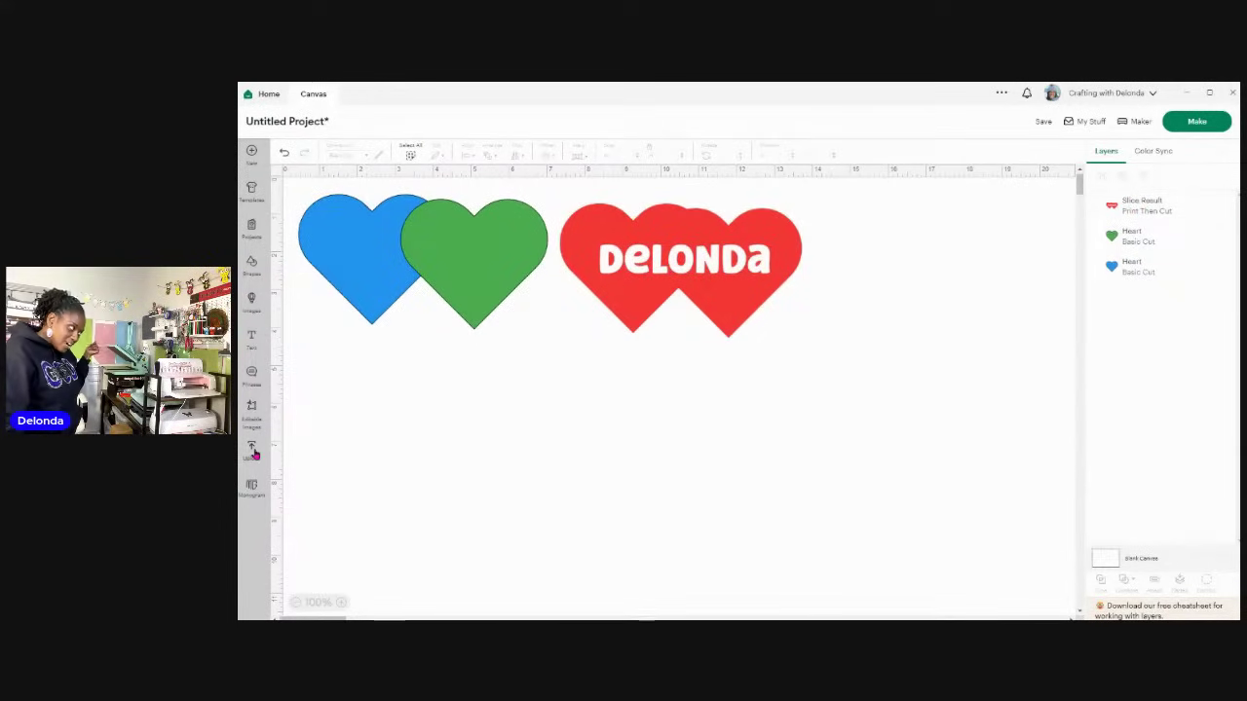
# Step: Add the family photo "by the tree" from the uploaded images to the canvas and set its width to 5 in
pyautogui.click(252, 451)
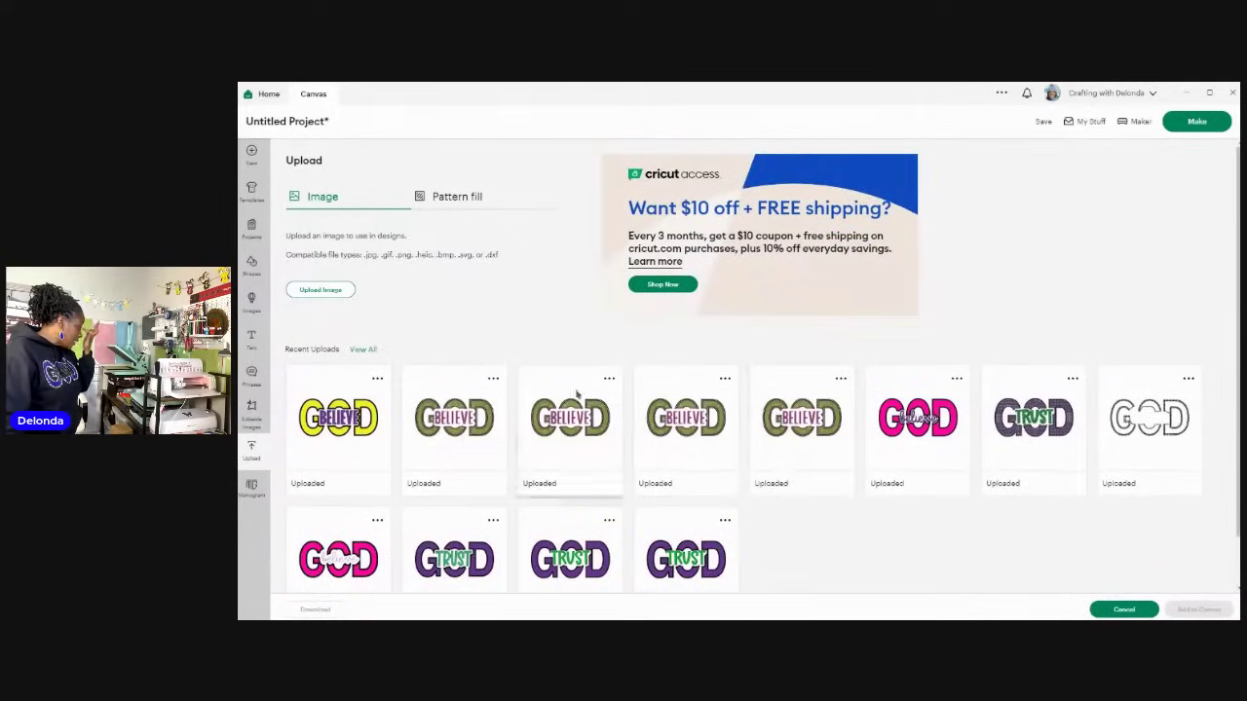
pyautogui.click(364, 349)
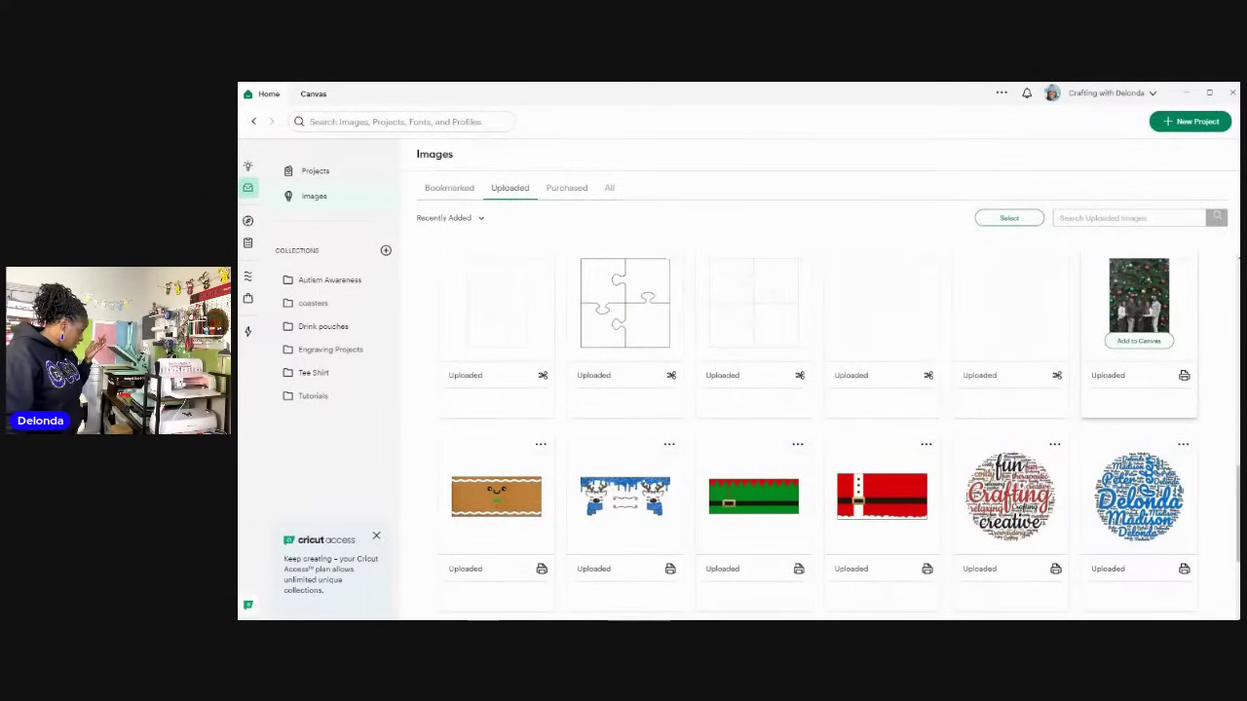
pyautogui.click(1139, 341)
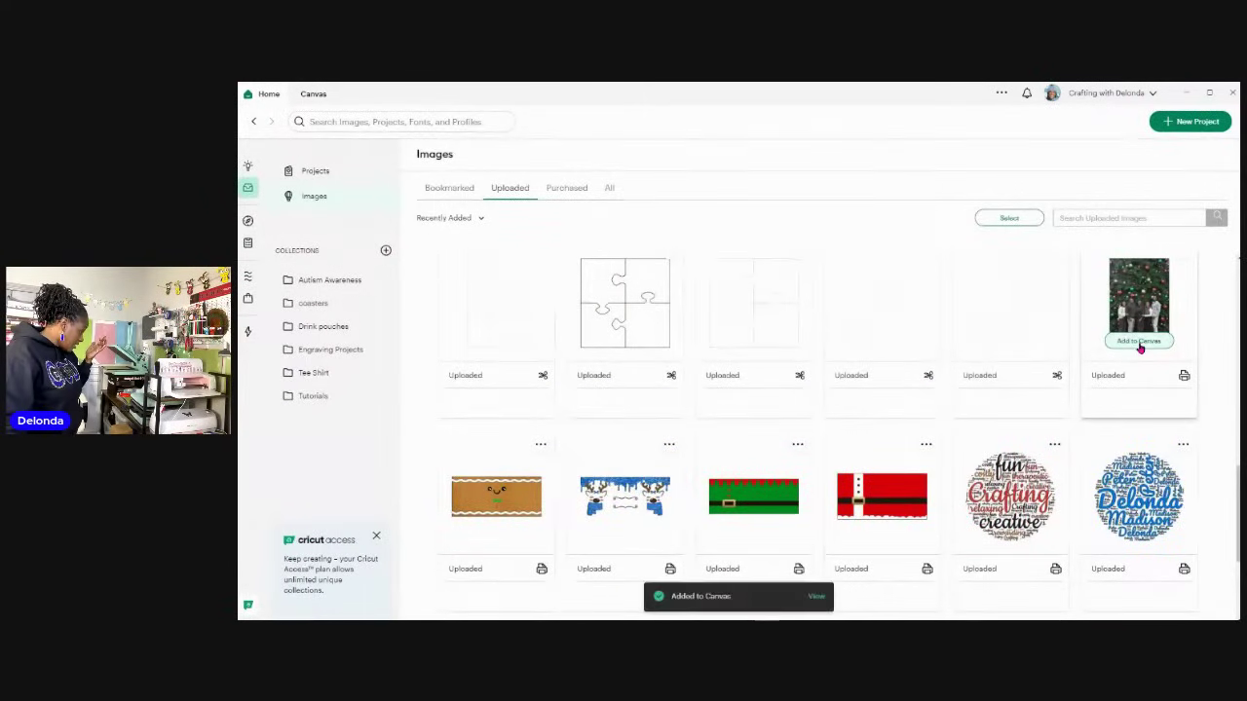
pyautogui.click(820, 598)
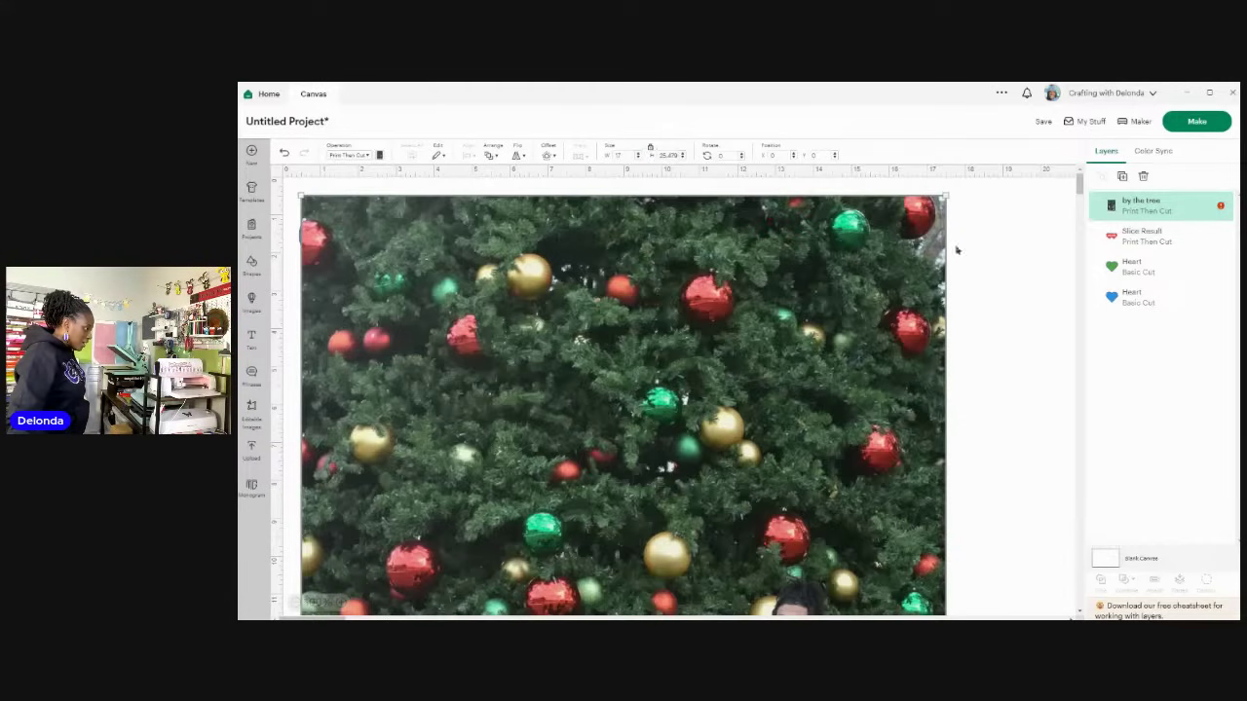
pyautogui.click(626, 156)
pyautogui.write('5')
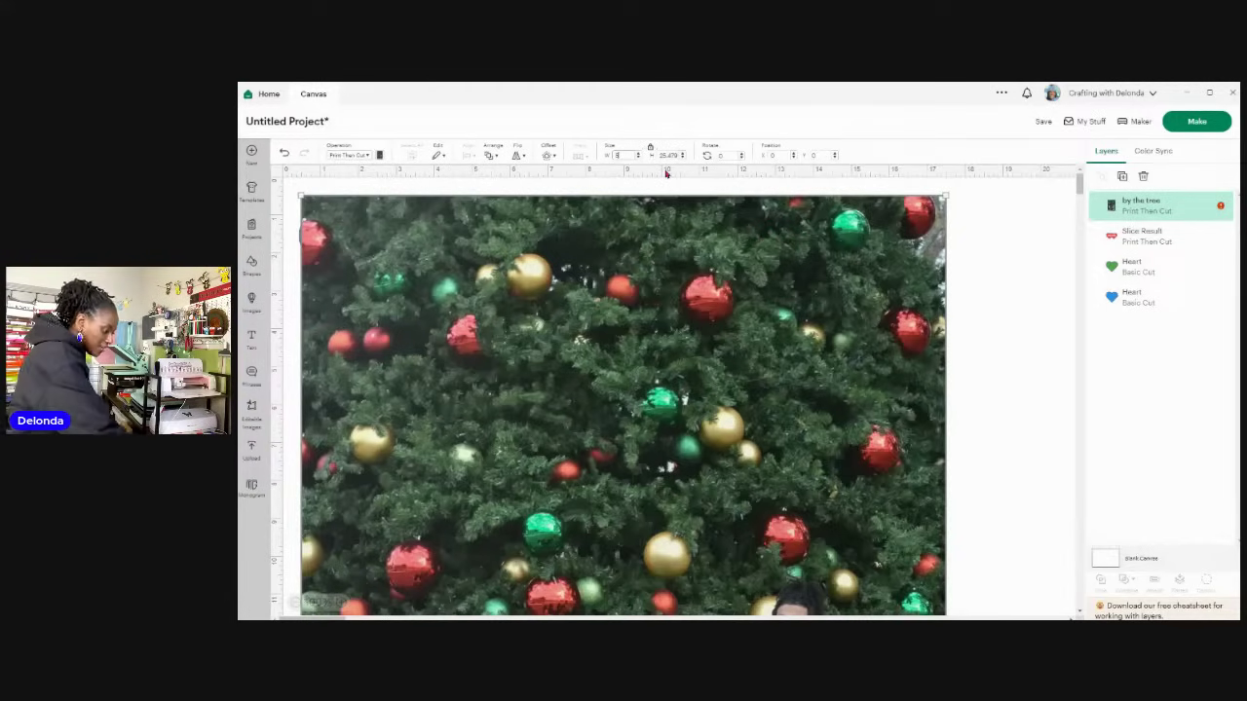
pyautogui.press('Return')
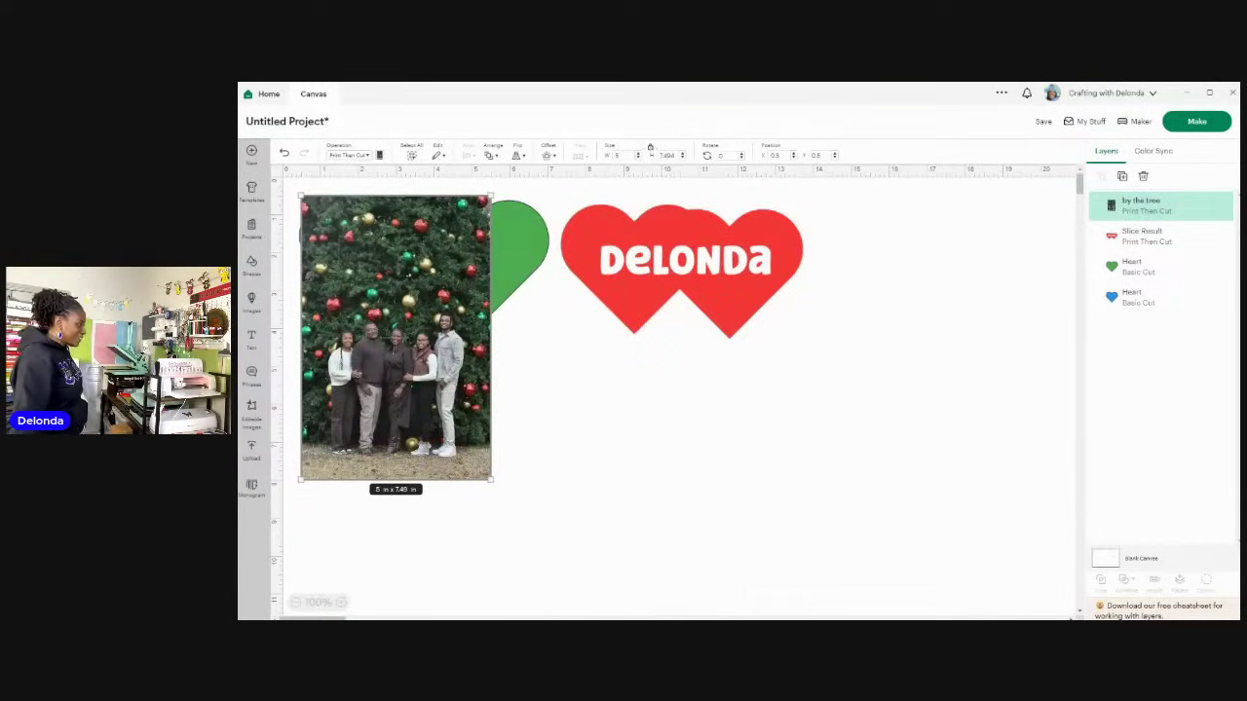
# Step: Move the family photo below the hearts and enlarge it to about 8.32 x 12.47 in
pyautogui.moveTo(424, 360); pyautogui.dragTo(556, 458)
pyautogui.scroll(-5, 896, 395)
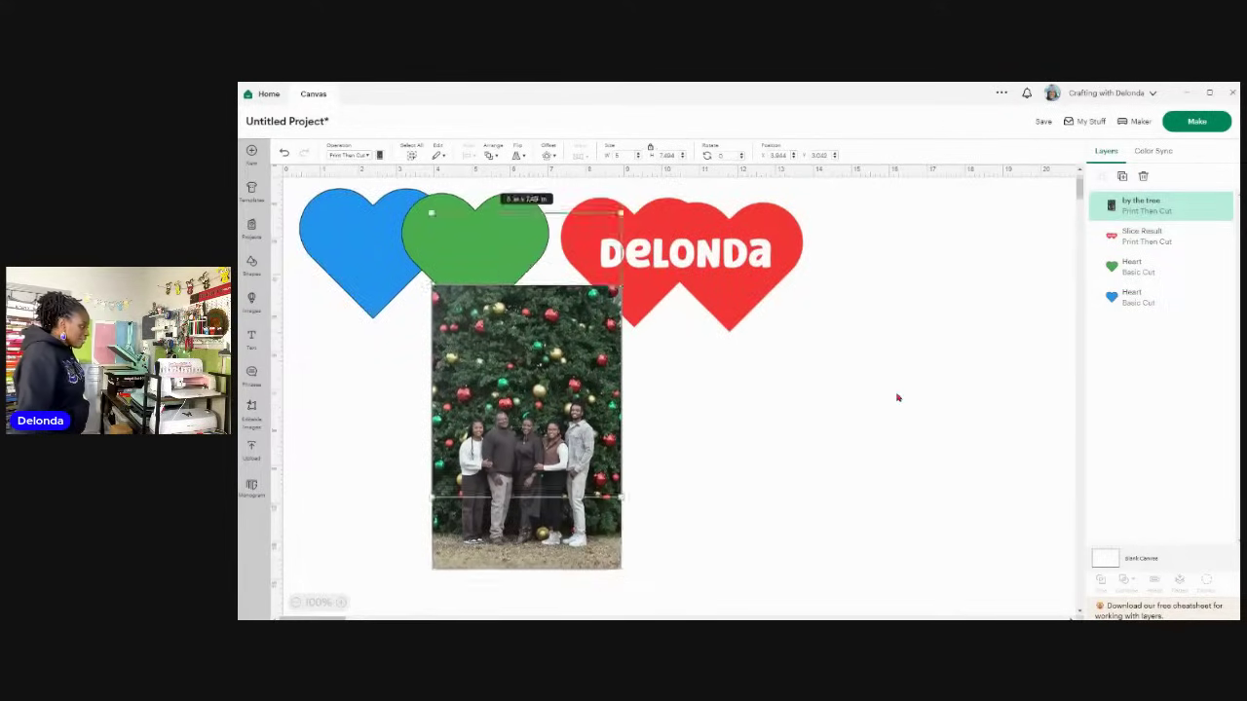
pyautogui.moveTo(524, 246); pyautogui.dragTo(517, 336)
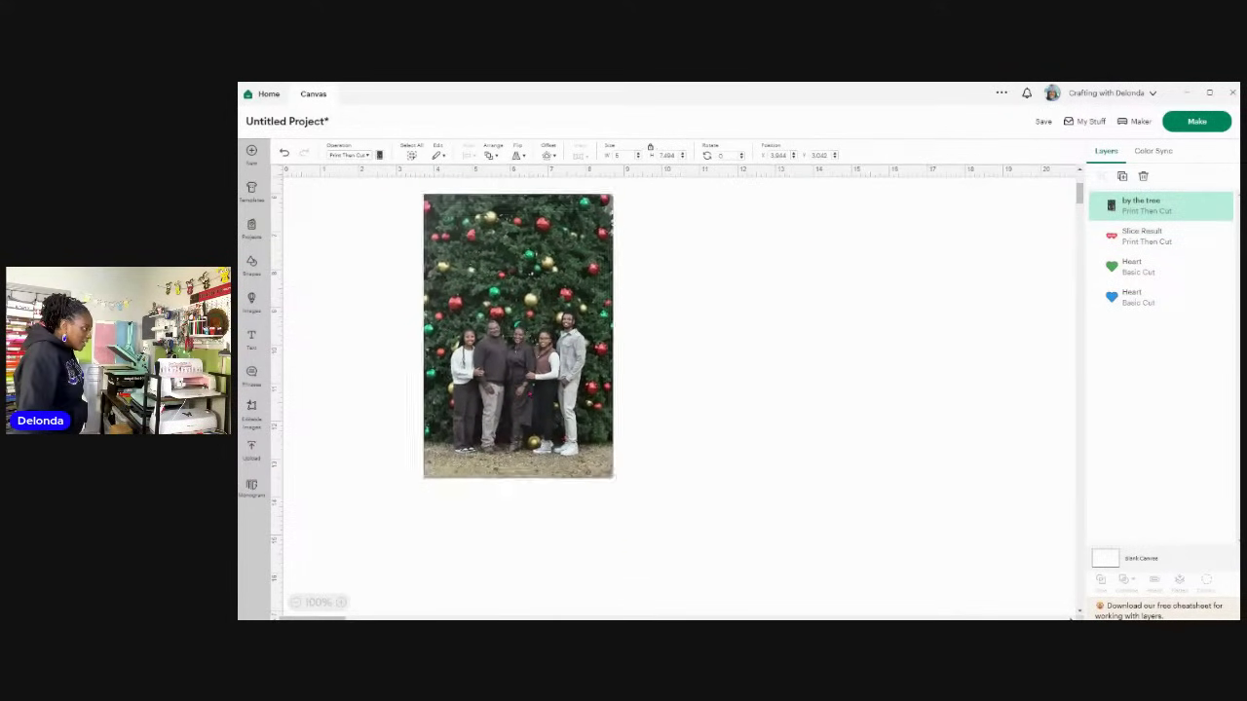
pyautogui.moveTo(617, 481); pyautogui.dragTo(740, 669)
pyautogui.moveTo(567, 504); pyautogui.dragTo(553, 449)
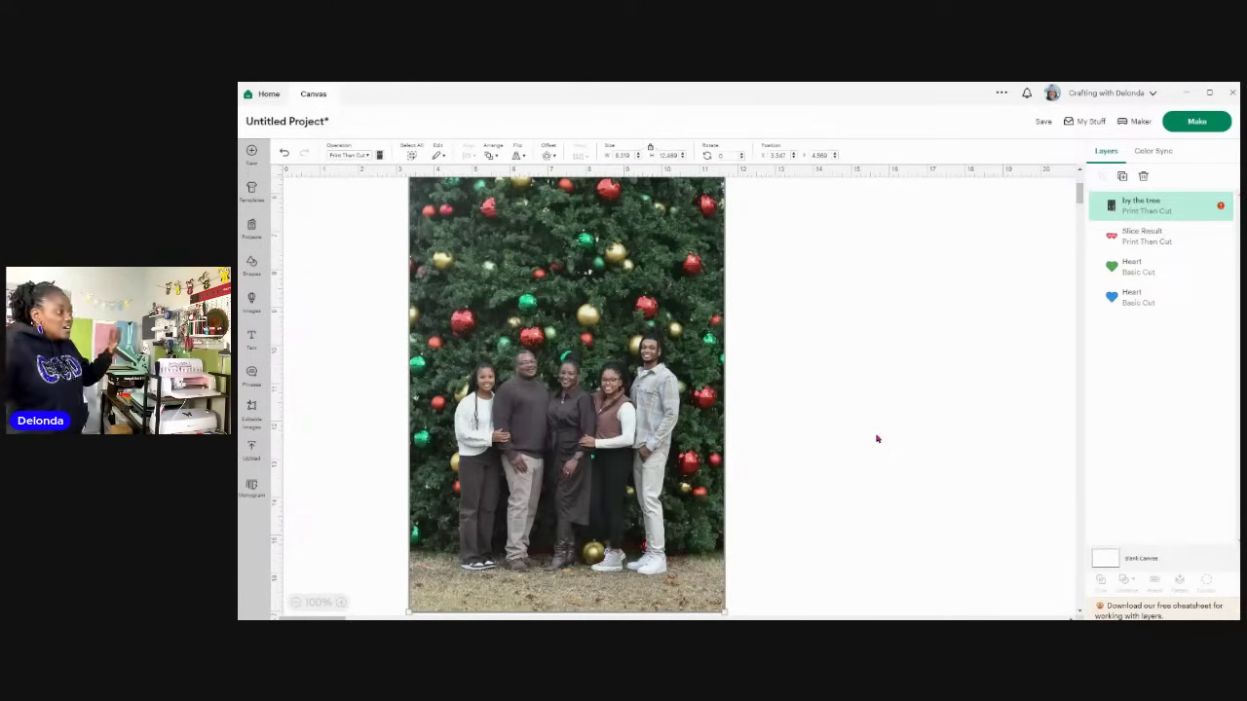
# Step: Add the text "love" beside the family photo and change its operation to Pen
pyautogui.click(253, 338)
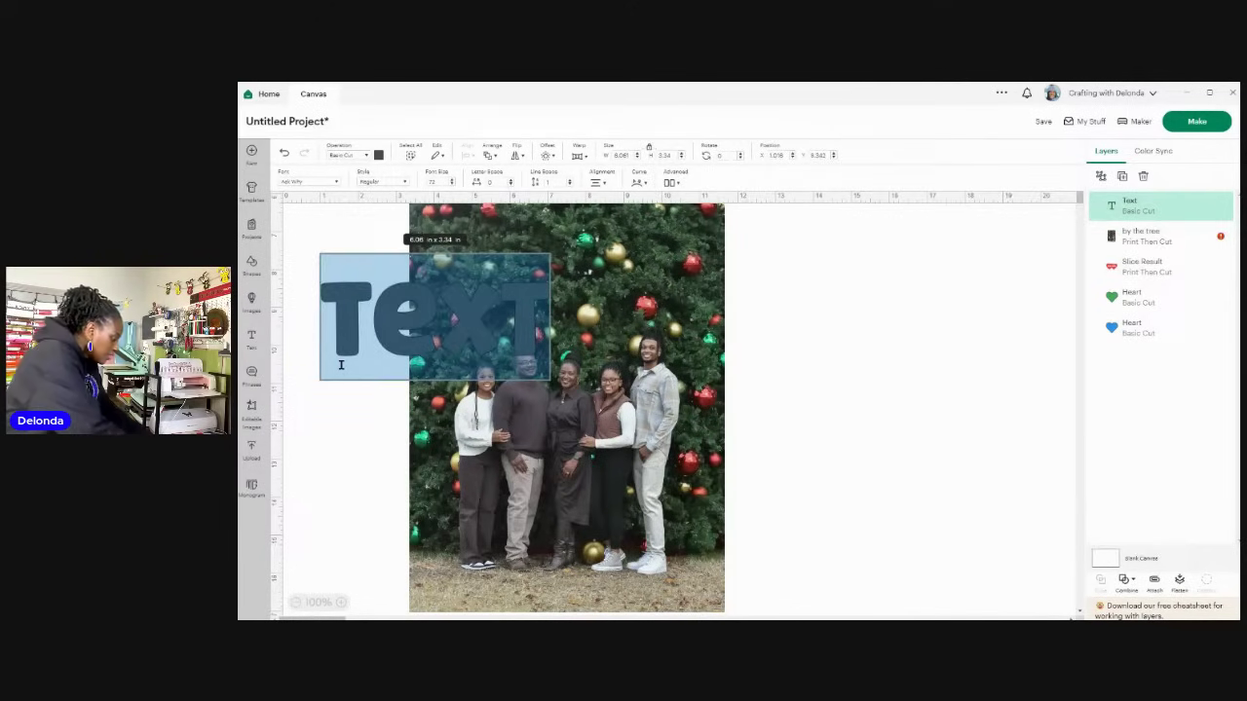
pyautogui.write('love')
pyautogui.click(368, 437)
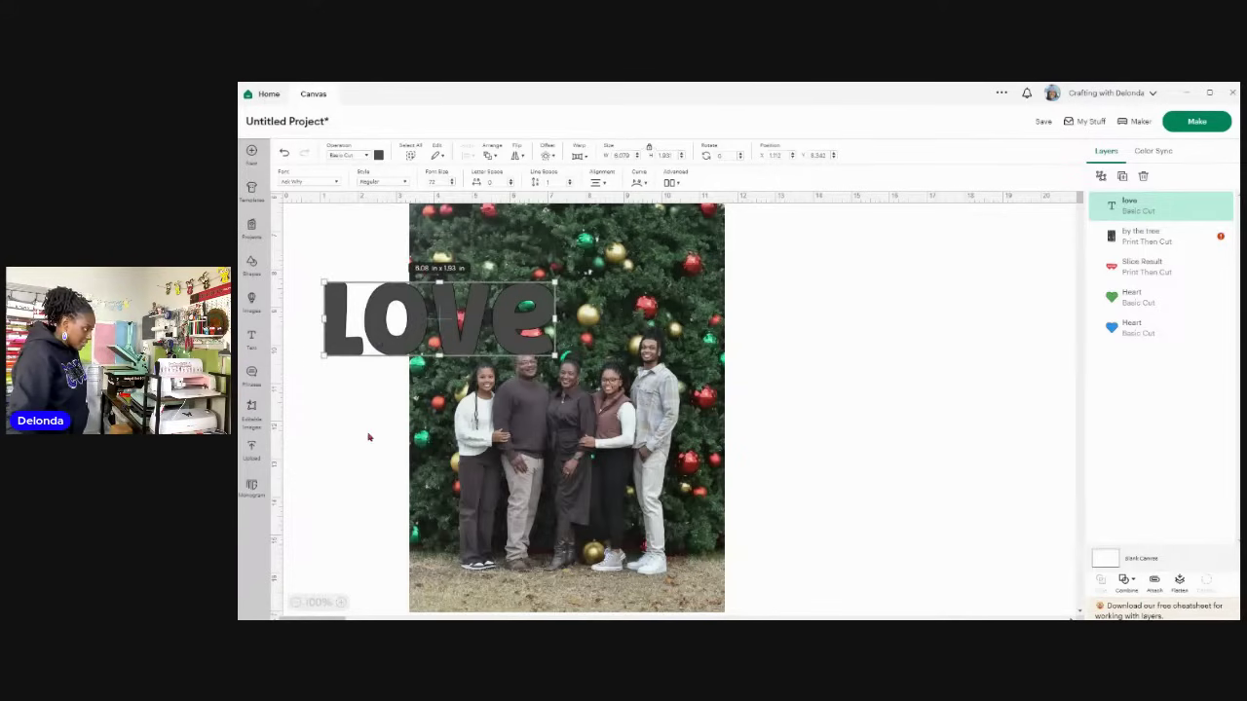
pyautogui.moveTo(390, 321); pyautogui.dragTo(847, 333)
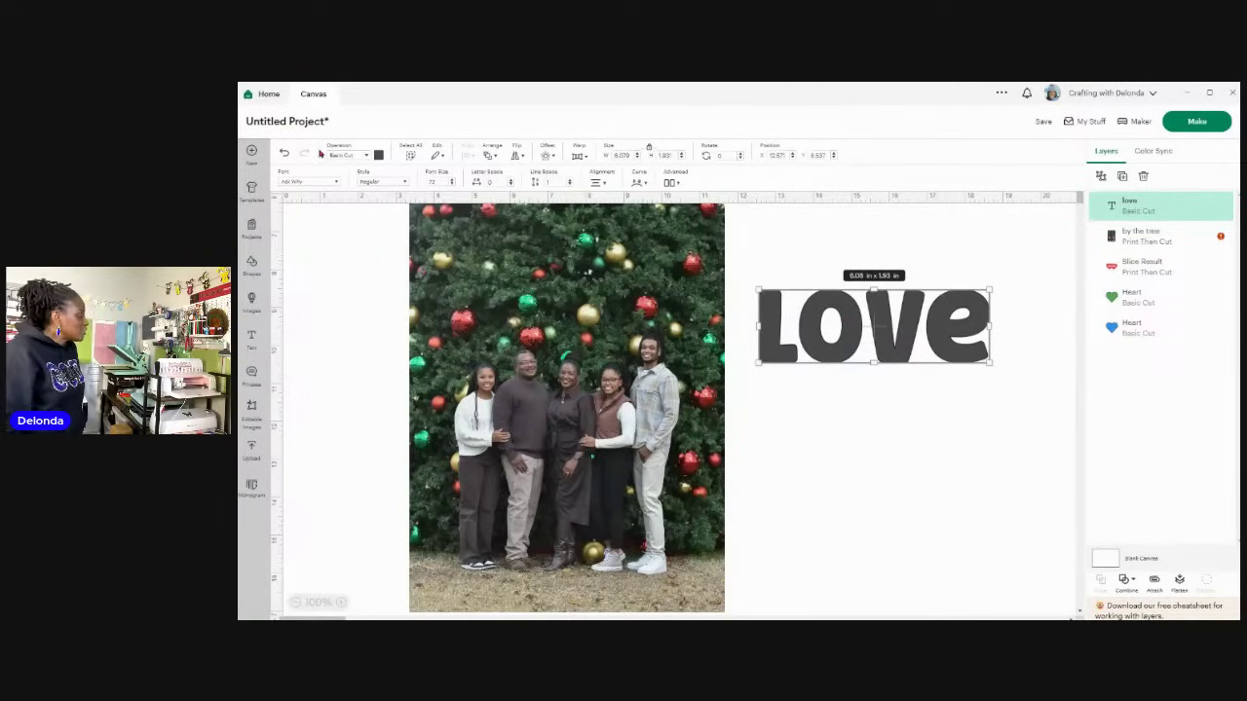
pyautogui.click(367, 156)
pyautogui.click(362, 282)
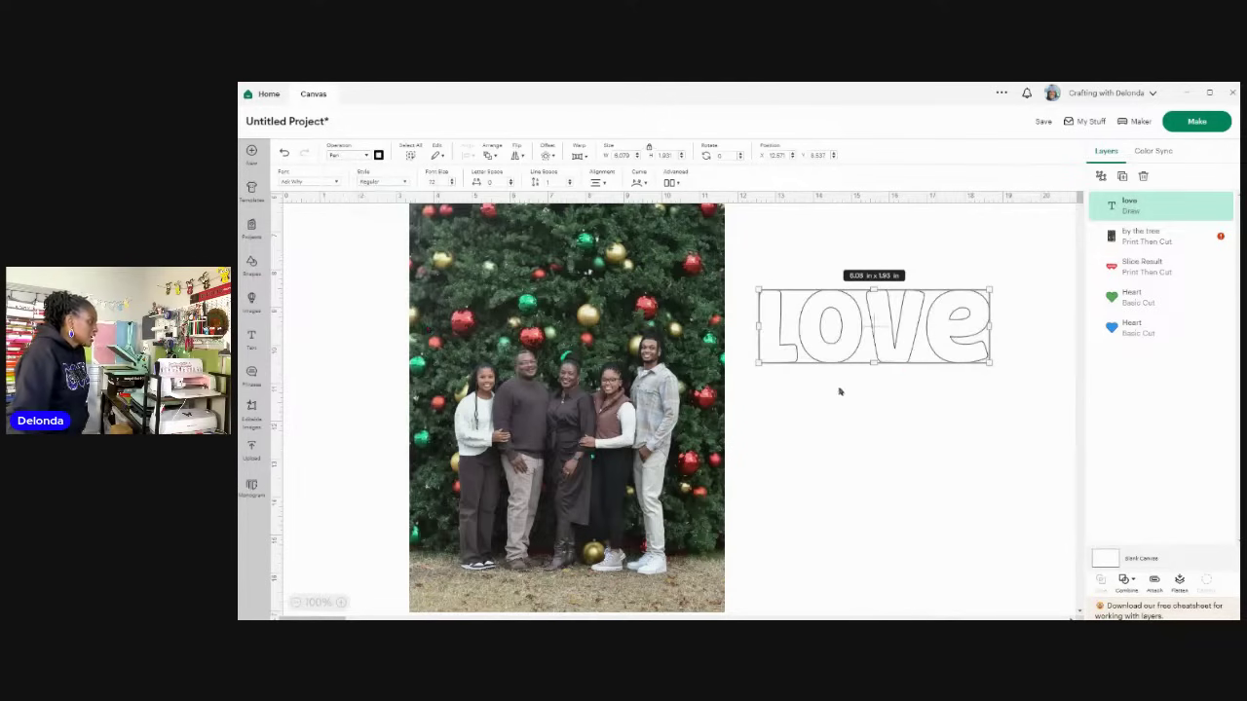
# Step: Move the "love" outline onto the photo and enlarge it to about 7.72 x 2.45 in across the family
pyautogui.moveTo(908, 348)
pyautogui.mouseDown()
pyautogui.moveTo(813, 393)
pyautogui.moveTo(627, 400)
pyautogui.moveTo(577, 382)
pyautogui.mouseUp()
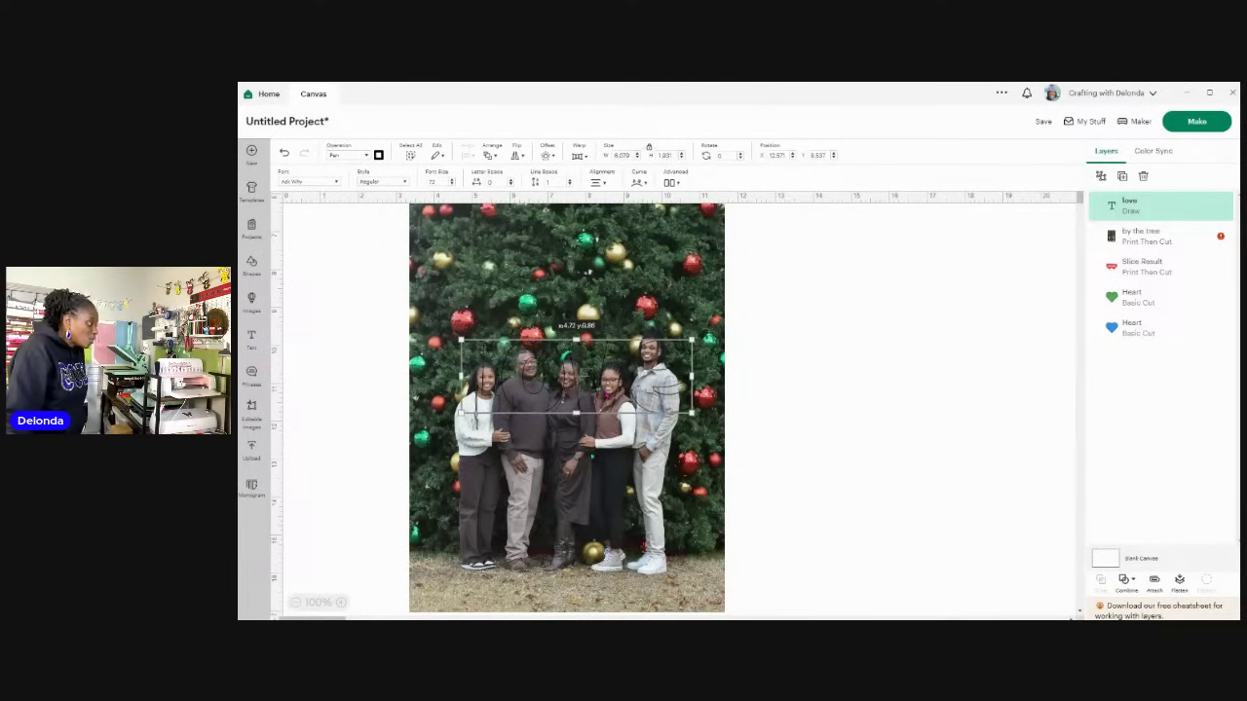
pyautogui.moveTo(692, 414); pyautogui.dragTo(771, 438)
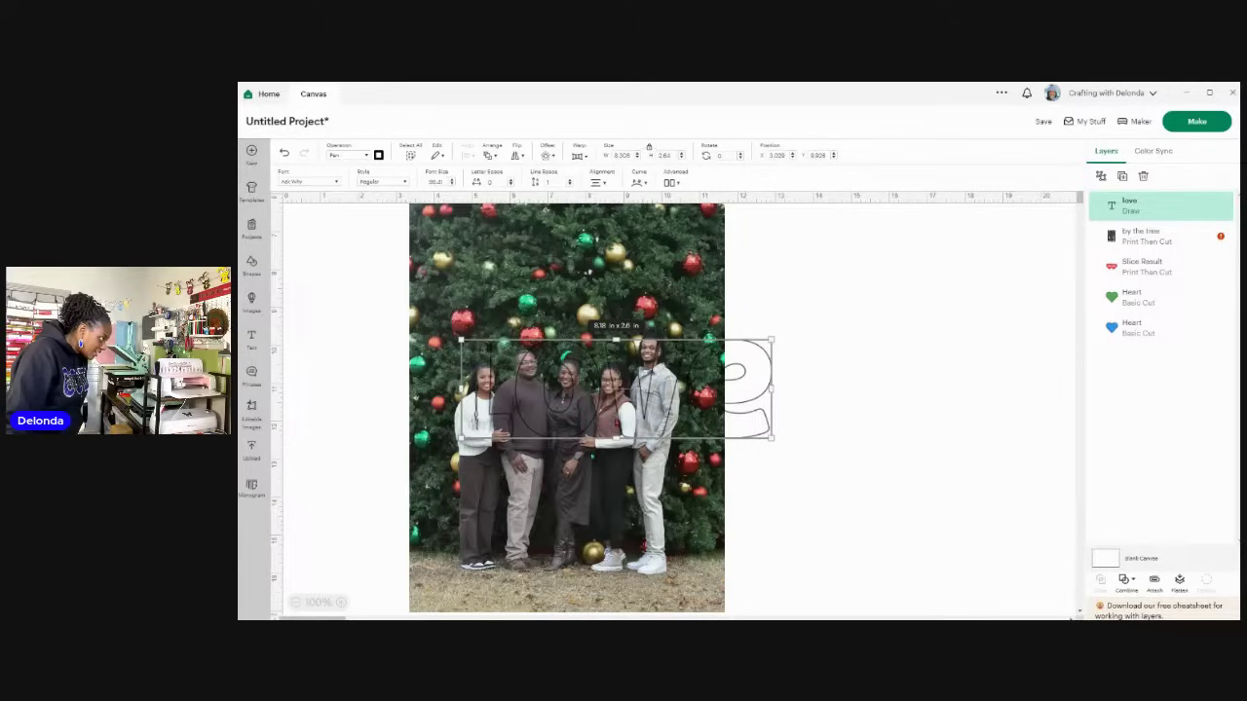
pyautogui.click(868, 456)
pyautogui.moveTo(660, 412); pyautogui.dragTo(679, 388)
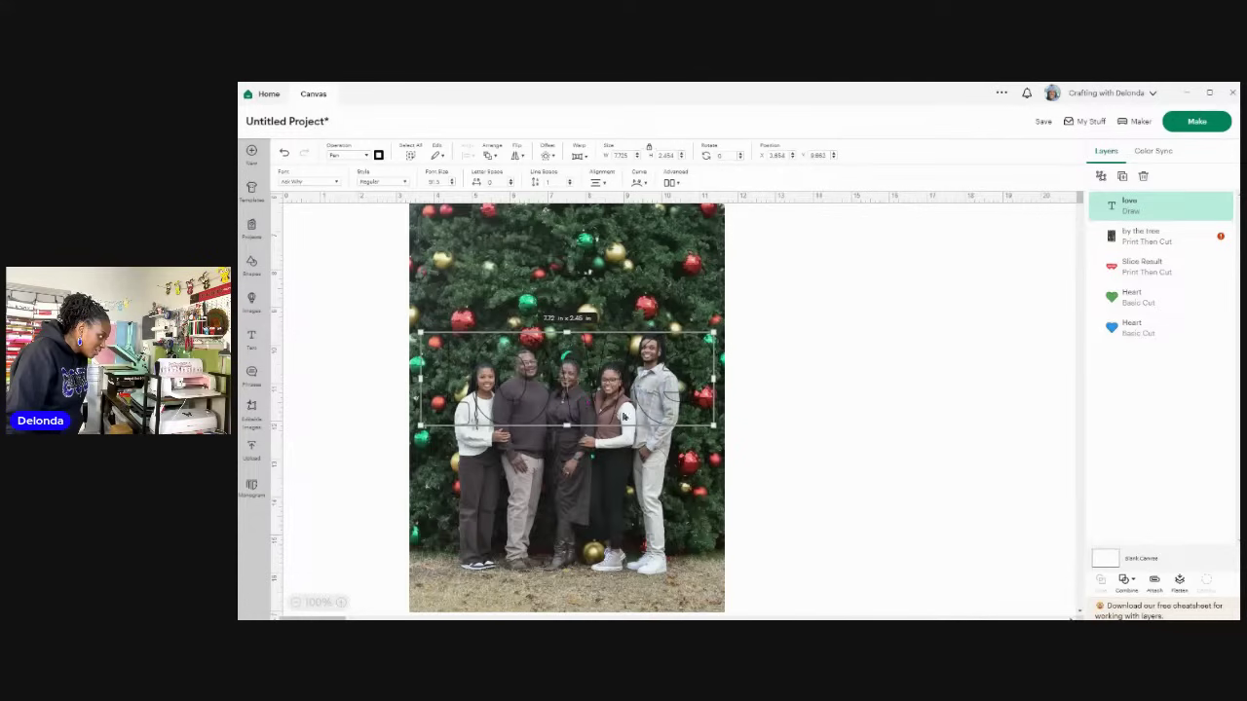
pyautogui.moveTo(616, 411); pyautogui.dragTo(622, 403)
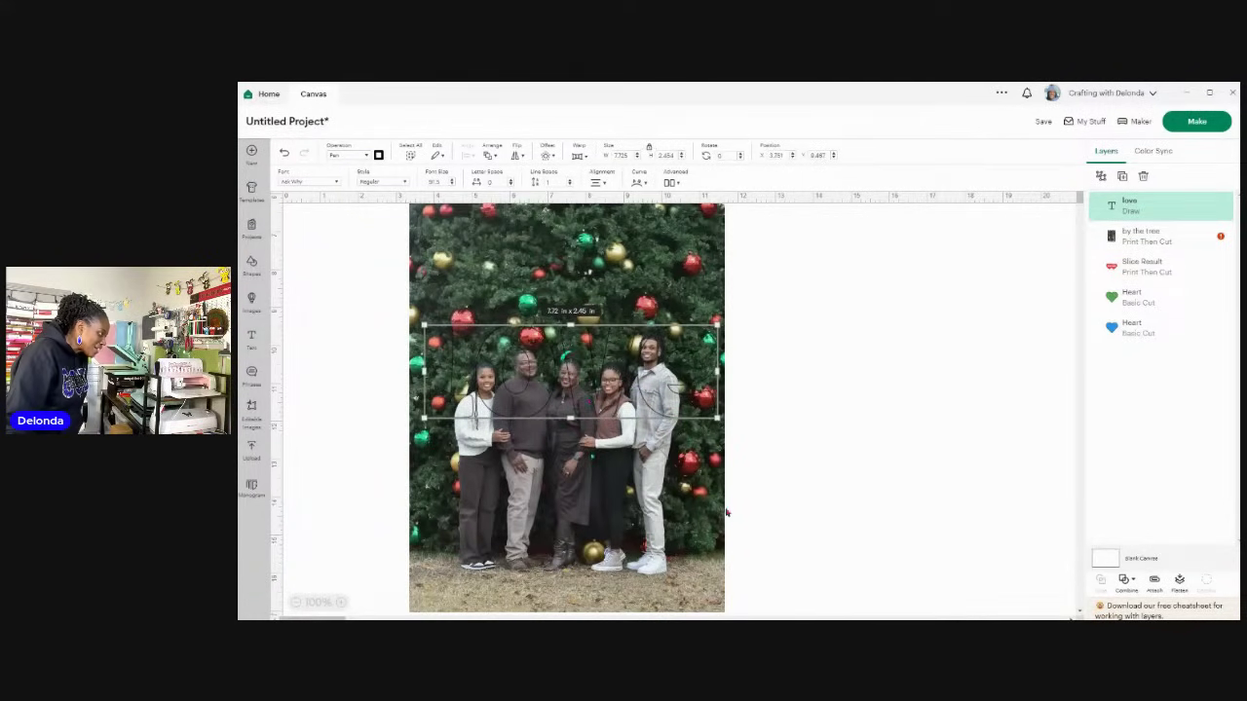
# Step: Enlarge the family photo to about 9.97 x 14.95 in
pyautogui.scroll(-2, 727, 510)
pyautogui.click(683, 480)
pyautogui.moveTo(711, 501); pyautogui.dragTo(794, 611)
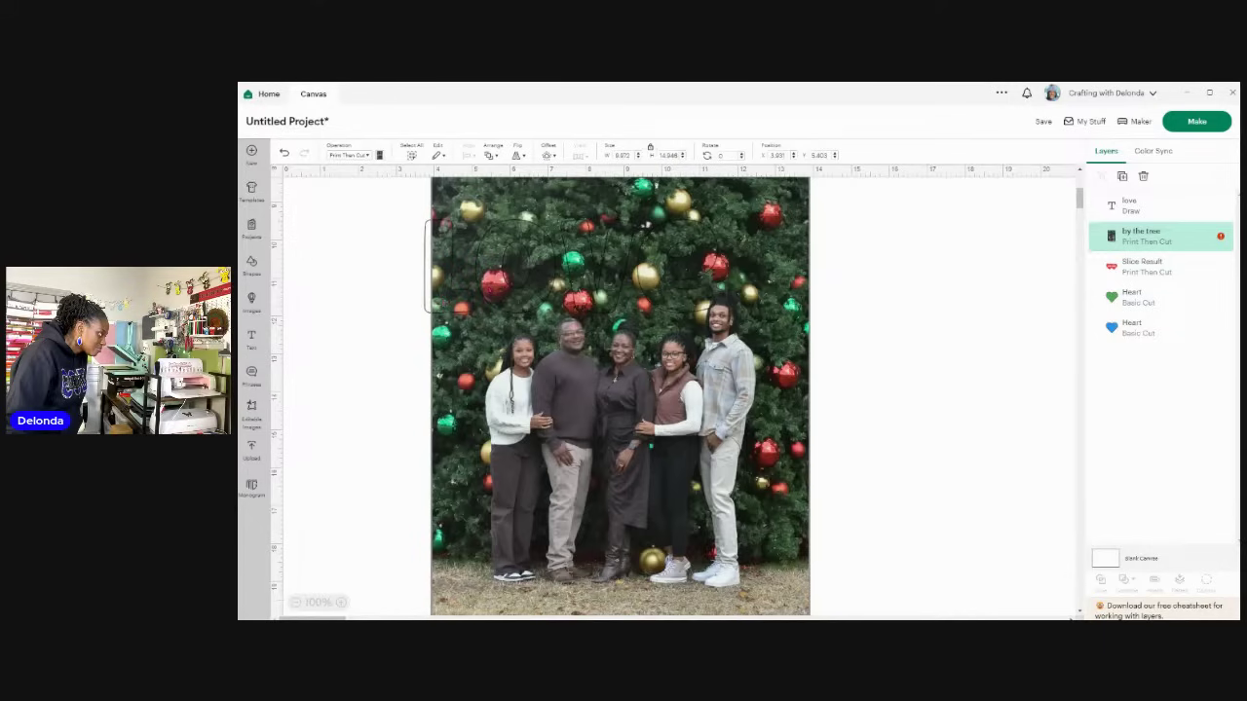
pyautogui.click(336, 378)
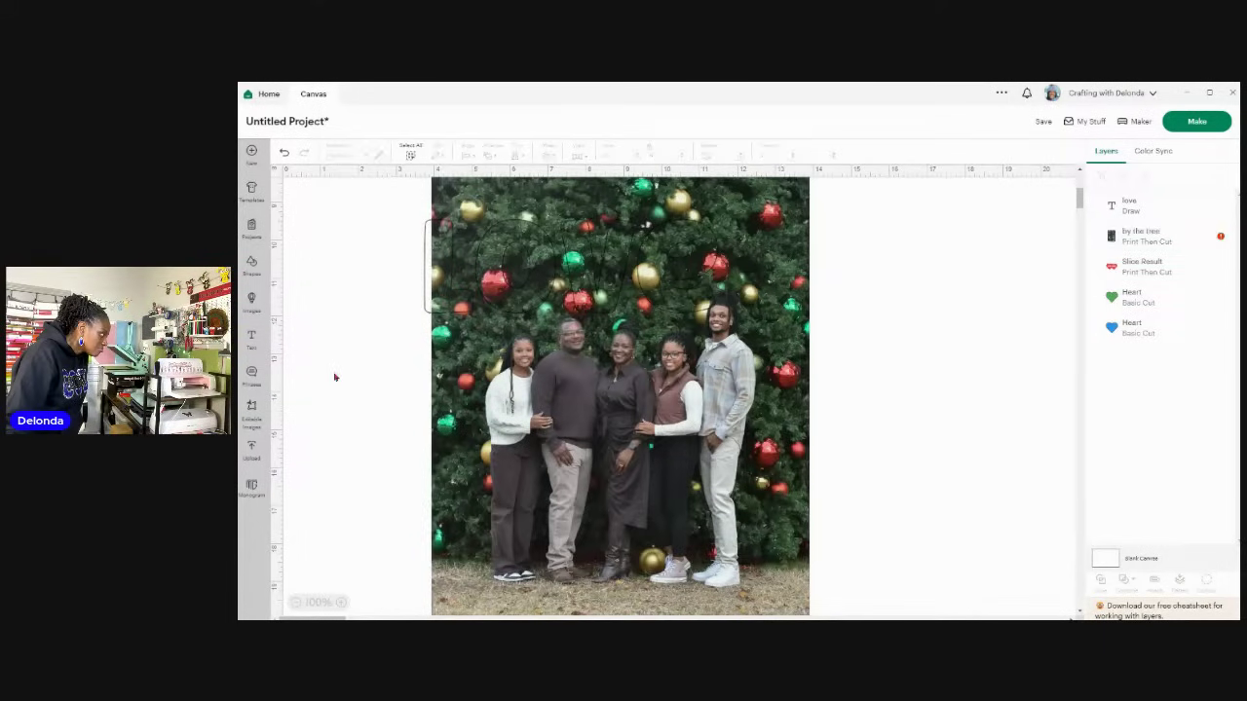
# Step: Move the "love" outline over the family's faces and resize it to about 7.11 x 2.26 in
pyautogui.click(430, 310)
pyautogui.doubleClick(428, 305)
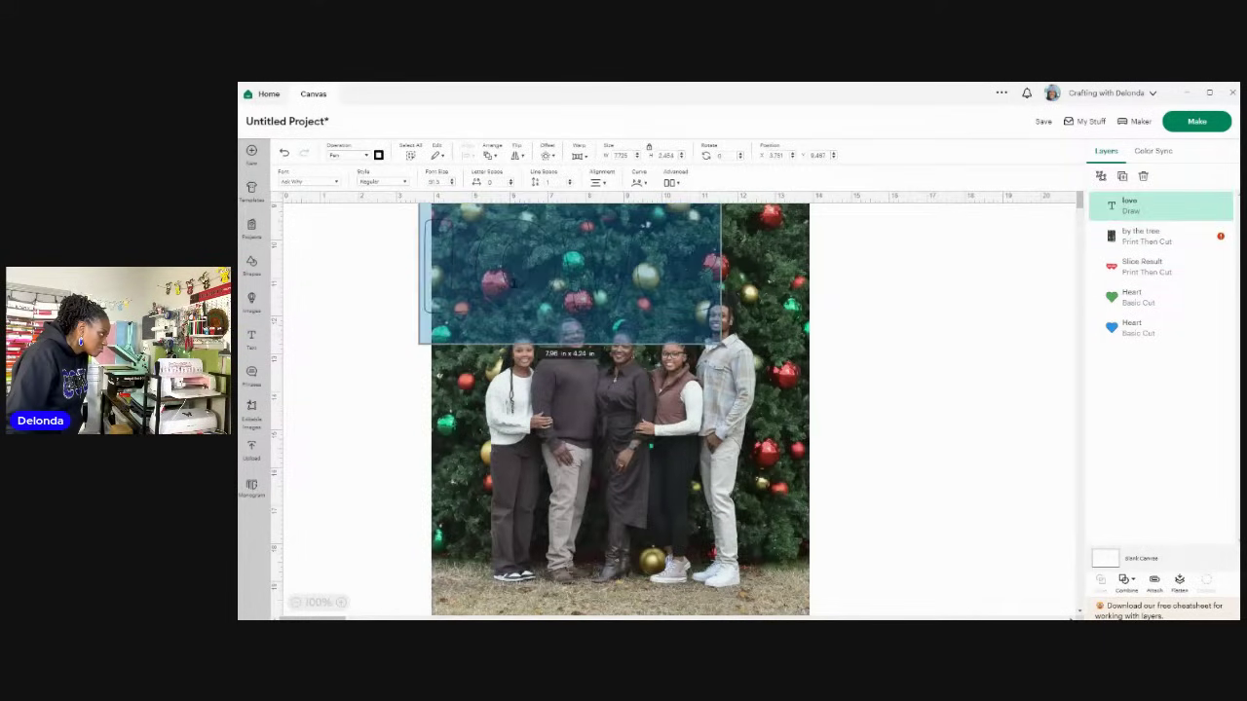
pyautogui.moveTo(479, 307); pyautogui.dragTo(522, 310)
pyautogui.click(381, 350)
pyautogui.click(420, 310)
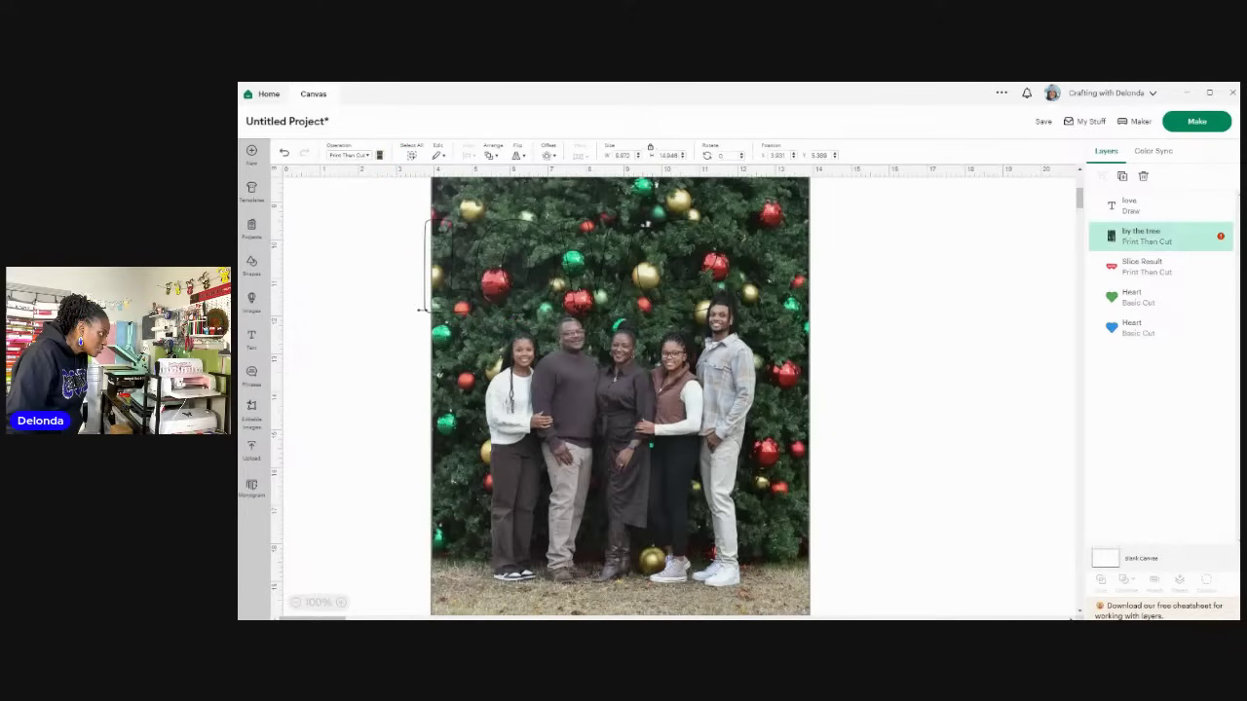
pyautogui.click(348, 321)
pyautogui.click(568, 321)
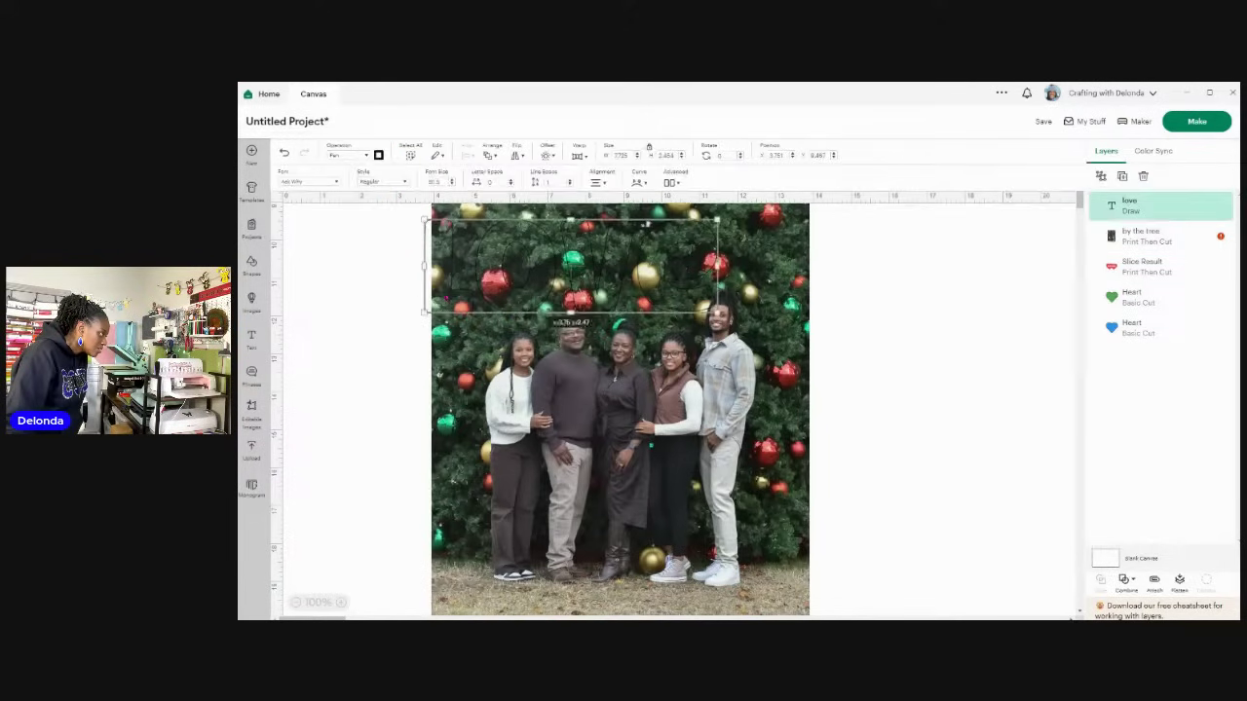
pyautogui.moveTo(568, 322); pyautogui.dragTo(568, 343)
pyautogui.moveTo(576, 284); pyautogui.dragTo(638, 339)
pyautogui.moveTo(785, 387); pyautogui.dragTo(704, 376)
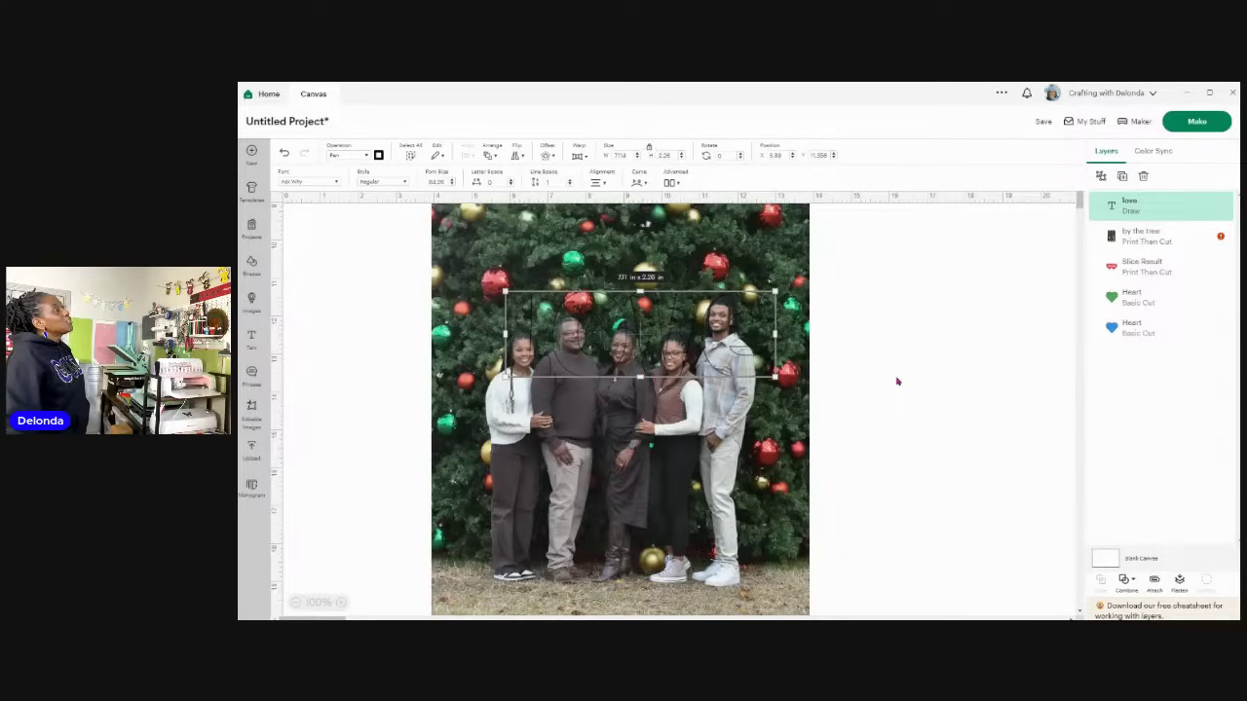
# Step: Ungroup "love" into separate letters and slice the letter "l" out of the family photo
pyautogui.click(1100, 177)
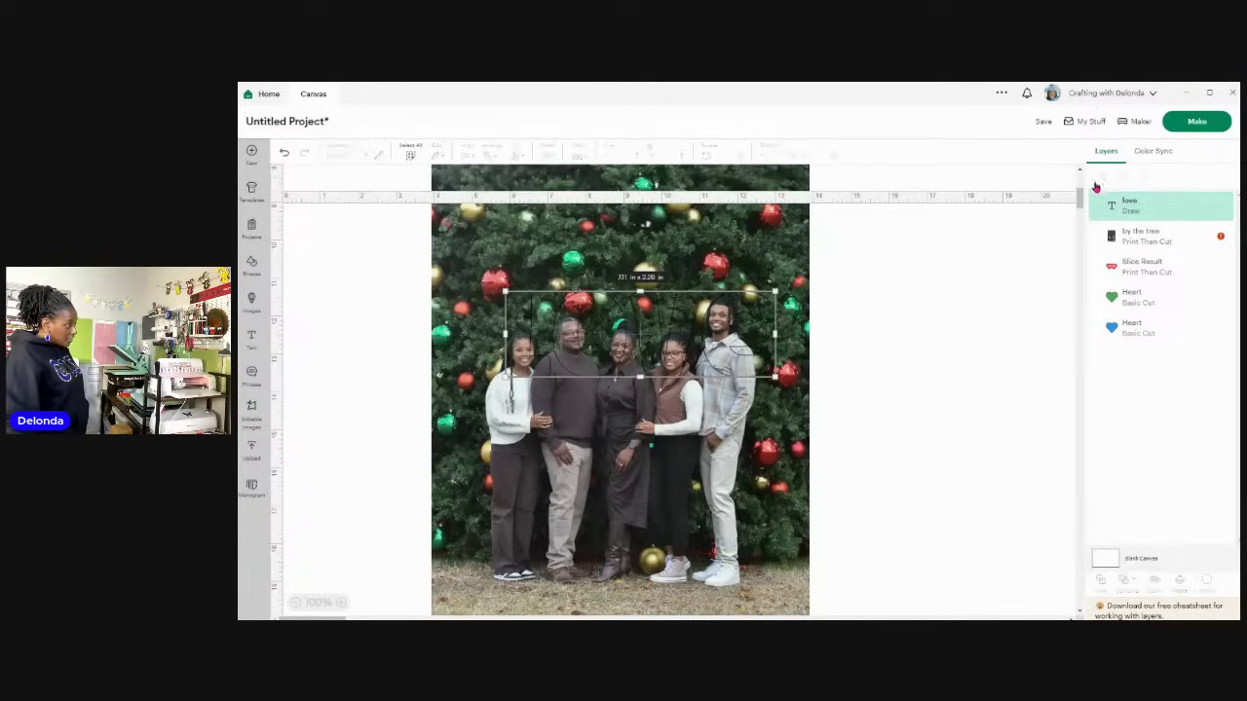
pyautogui.click(1029, 351)
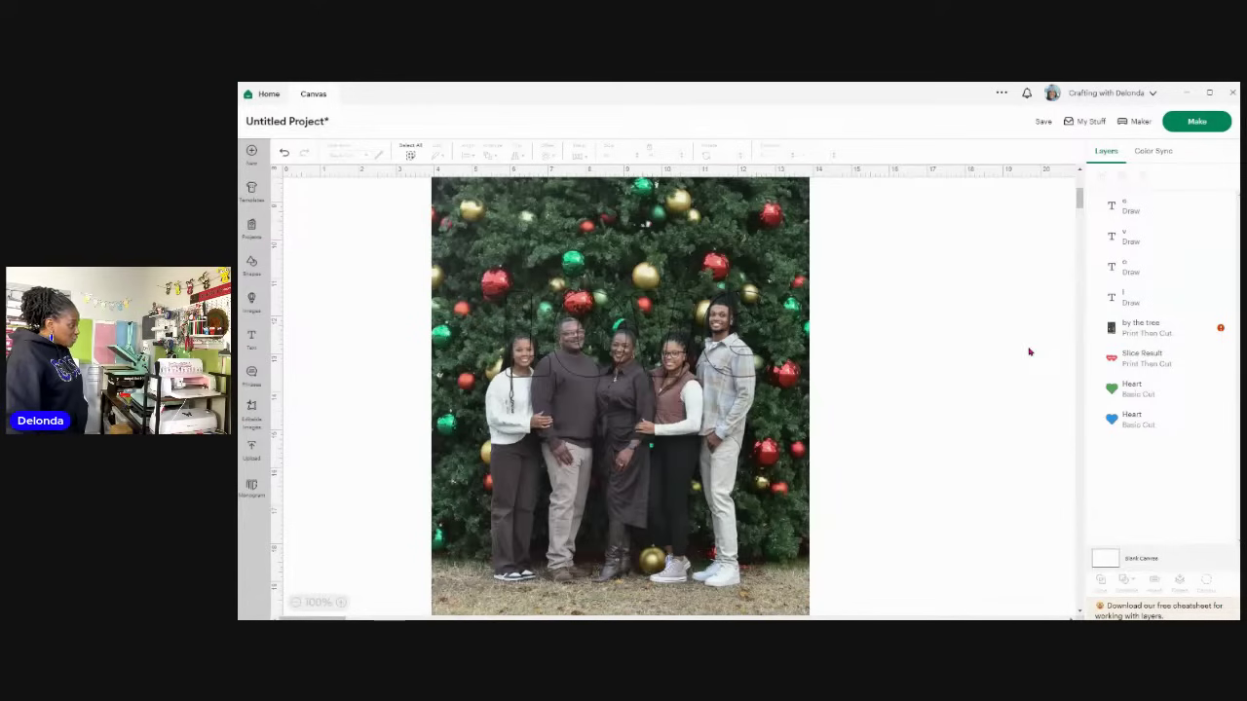
pyautogui.click(525, 368)
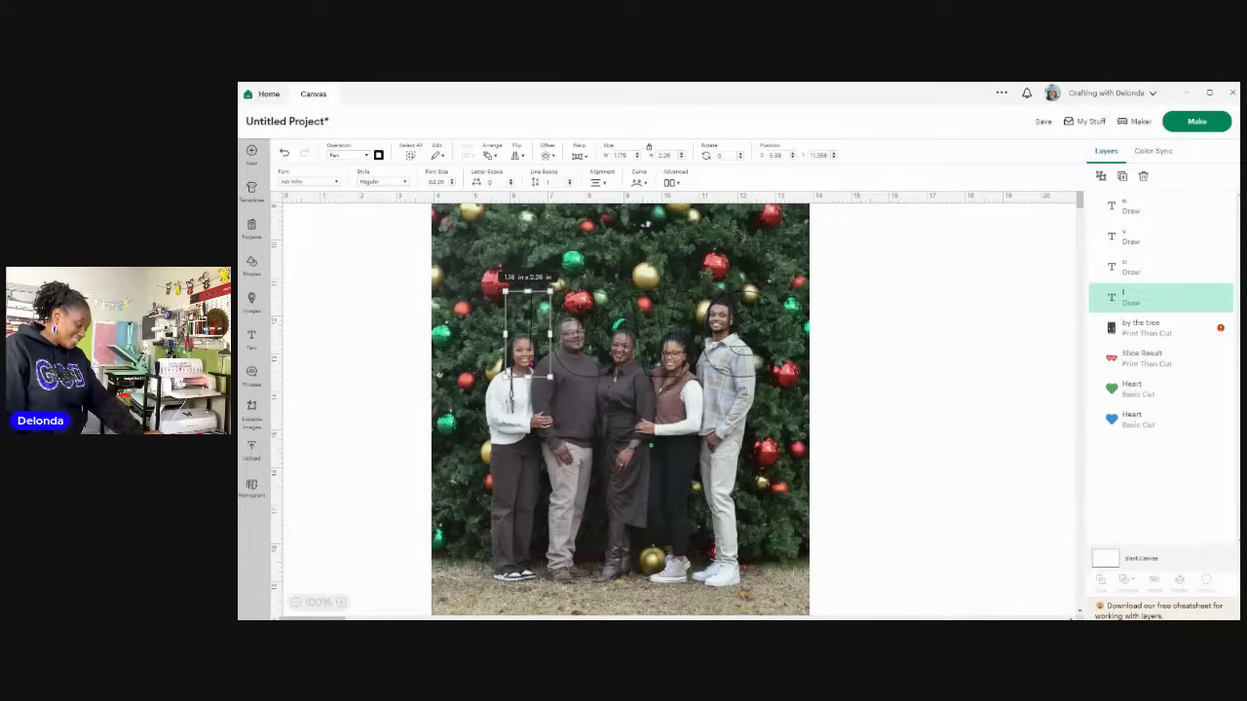
pyautogui.keyDown('shift'); pyautogui.click(578, 373); pyautogui.keyUp('shift')
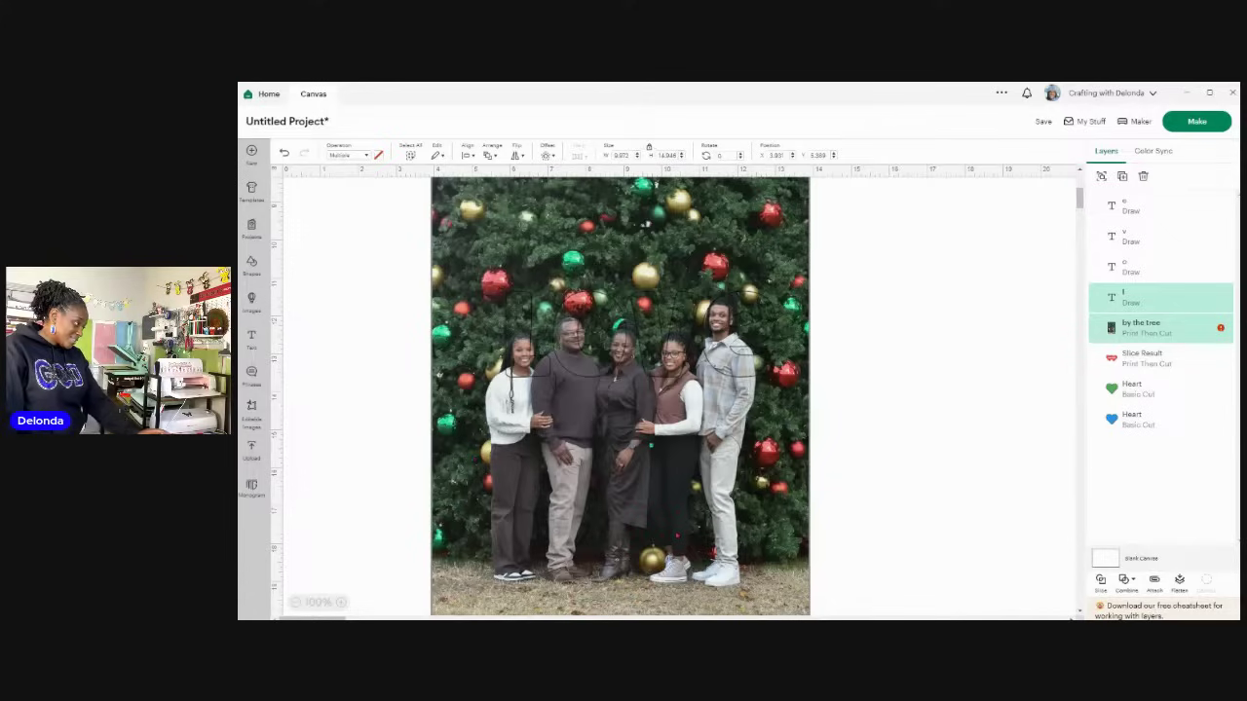
pyautogui.click(1101, 581)
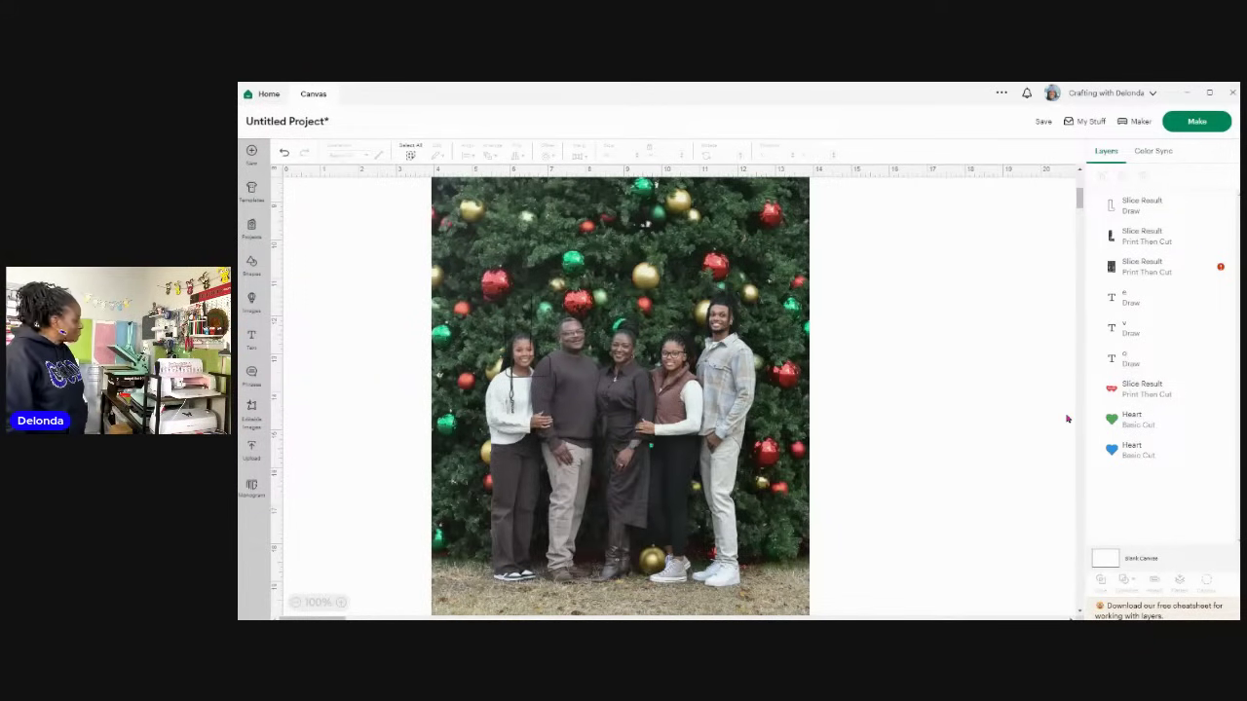
# Step: Slice the letters "o" and "v" out of the remaining photo, one after the other
pyautogui.click(1133, 366)
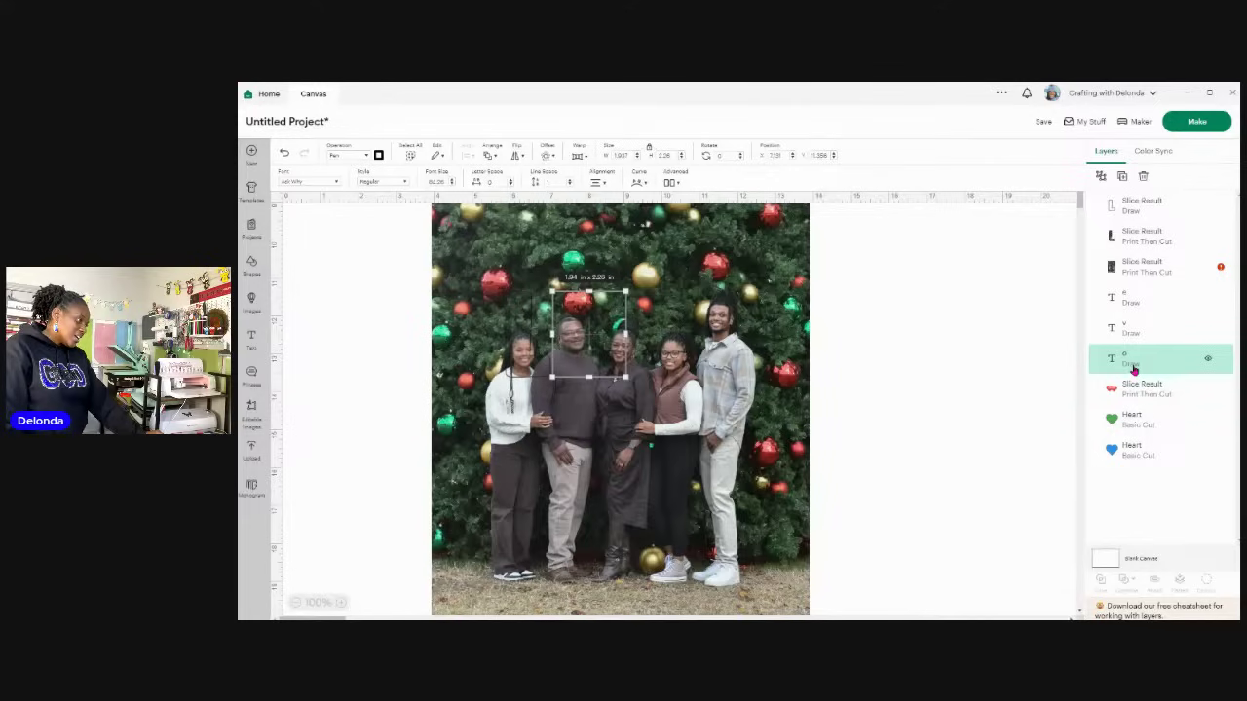
pyautogui.keyDown('shift'); pyautogui.click(1134, 269); pyautogui.keyUp('shift')
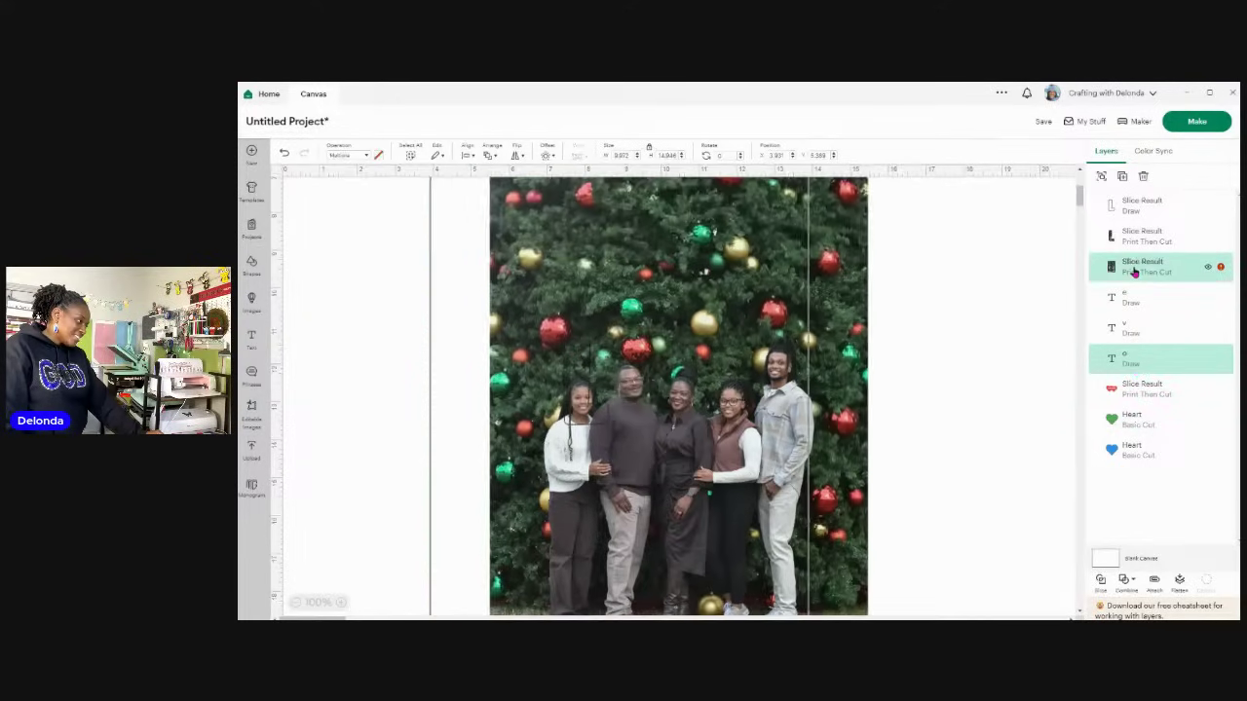
pyautogui.click(1101, 582)
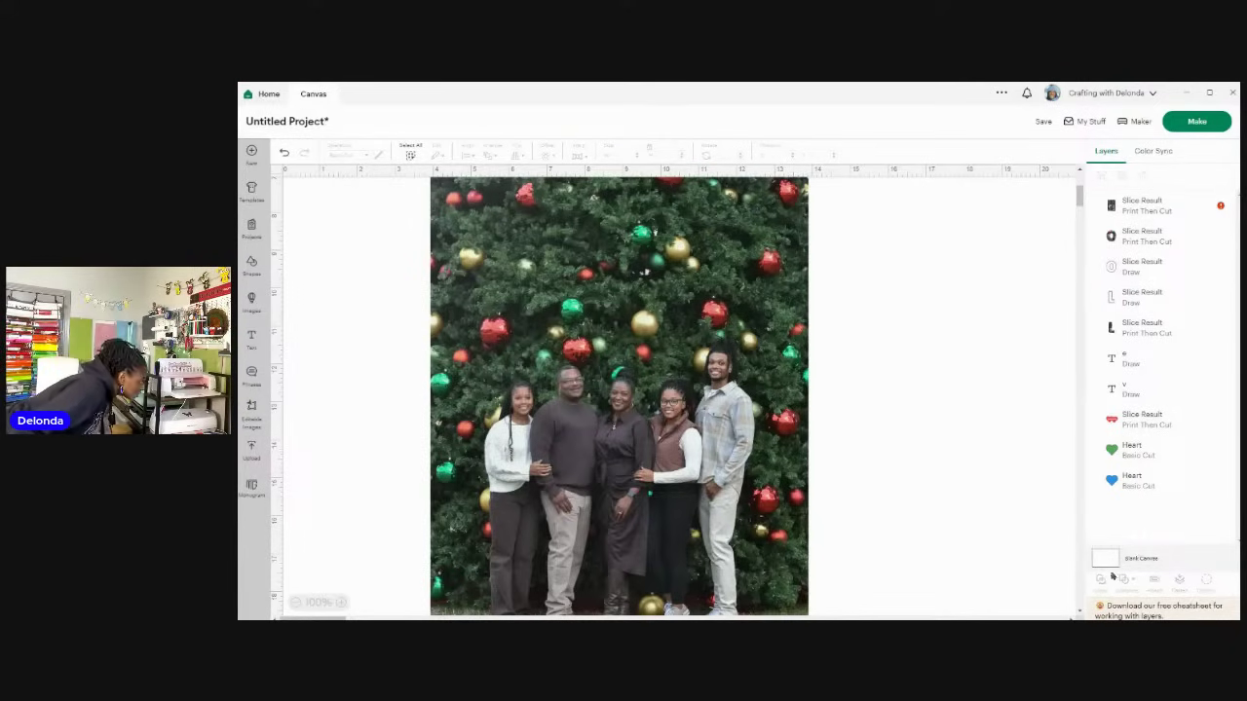
pyautogui.click(1133, 395)
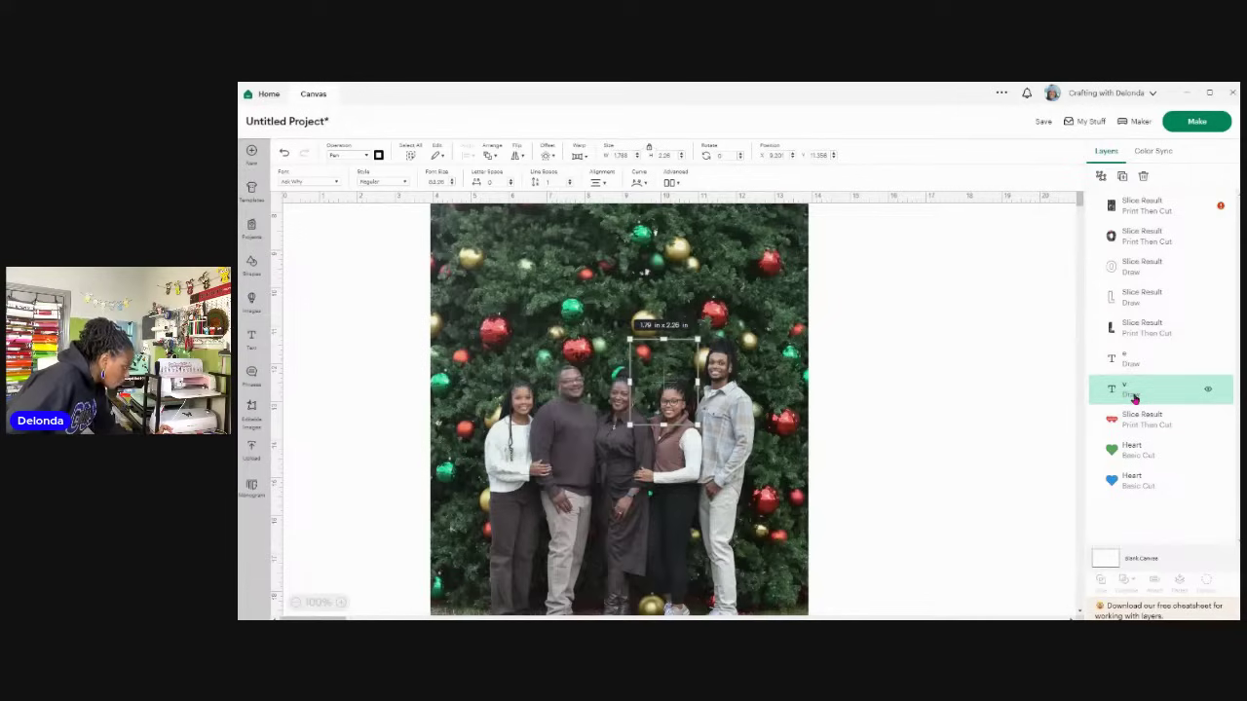
pyautogui.keyDown('shift'); pyautogui.click(1144, 211); pyautogui.keyUp('shift')
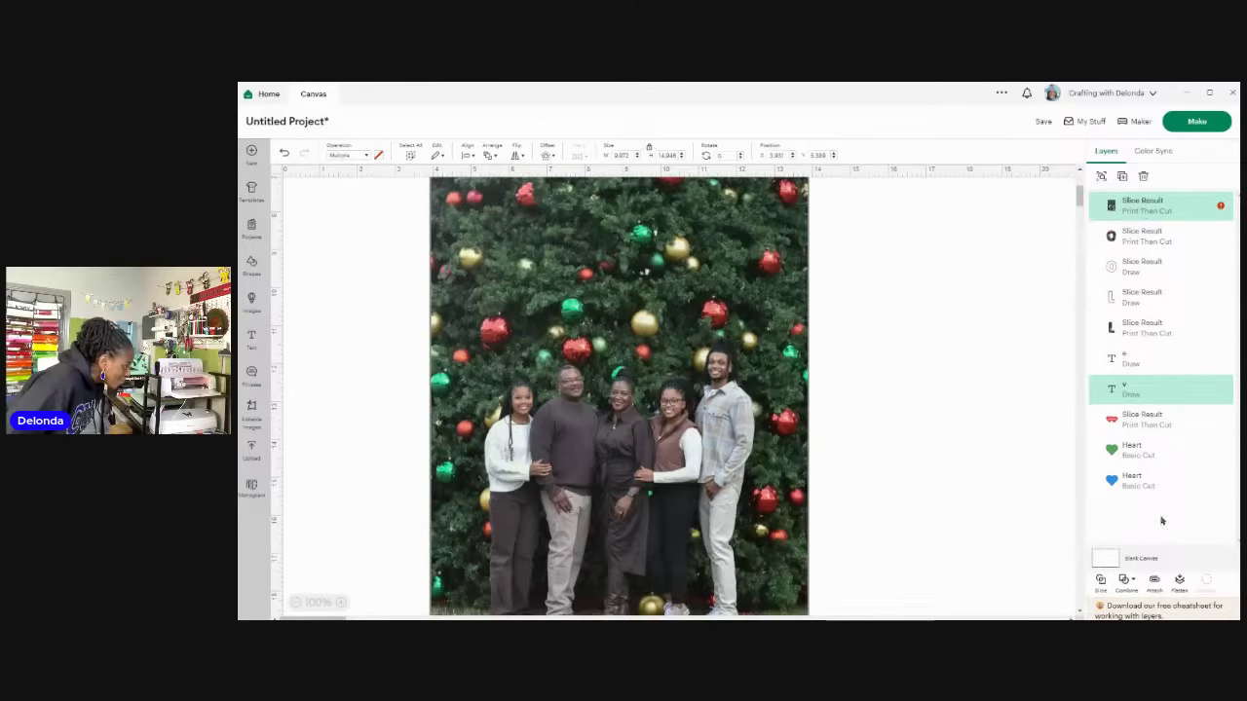
pyautogui.click(1100, 581)
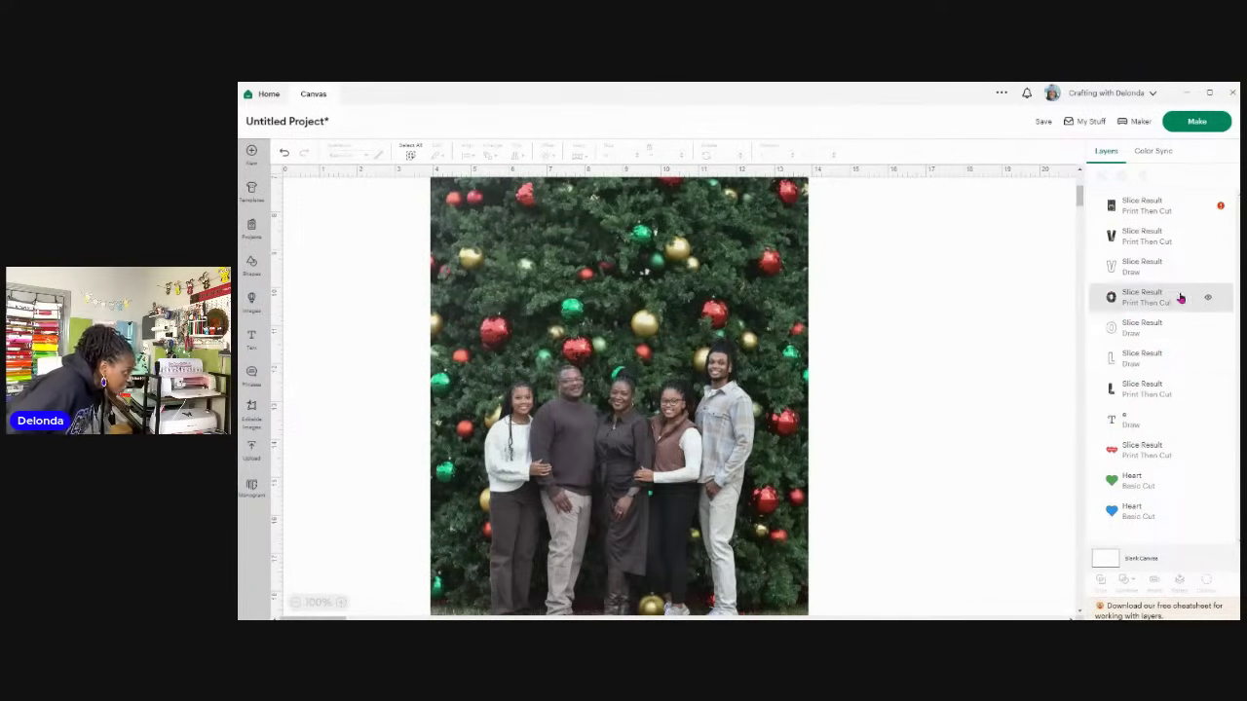
# Step: Slice the letter "e" out of the photo and move the leftover photo away from the letters
pyautogui.click(1149, 422)
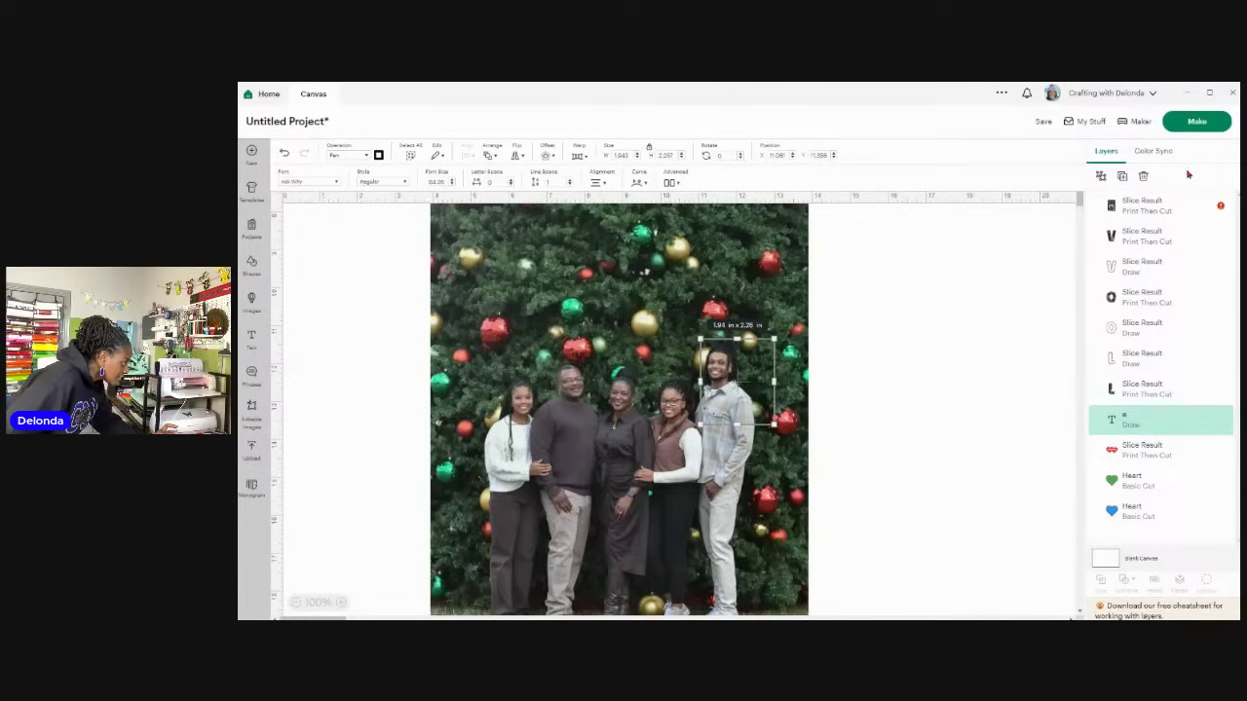
pyautogui.keyDown('shift'); pyautogui.click(1140, 206); pyautogui.keyUp('shift')
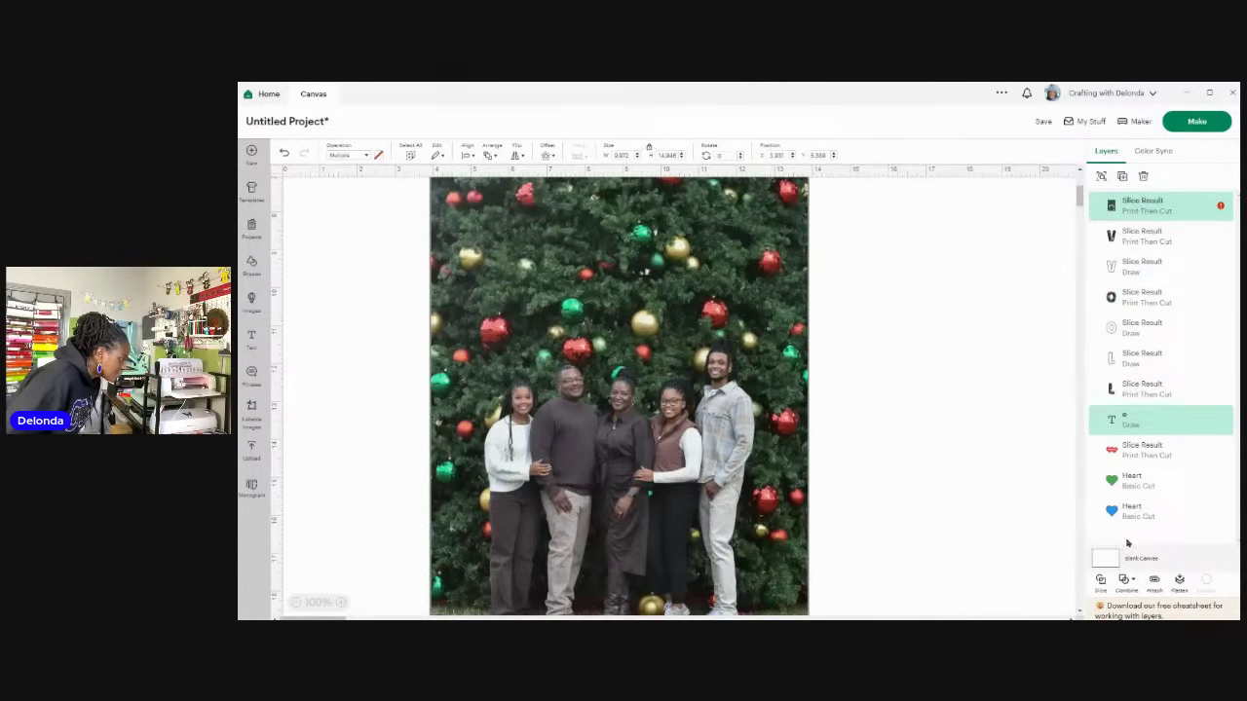
pyautogui.click(1099, 582)
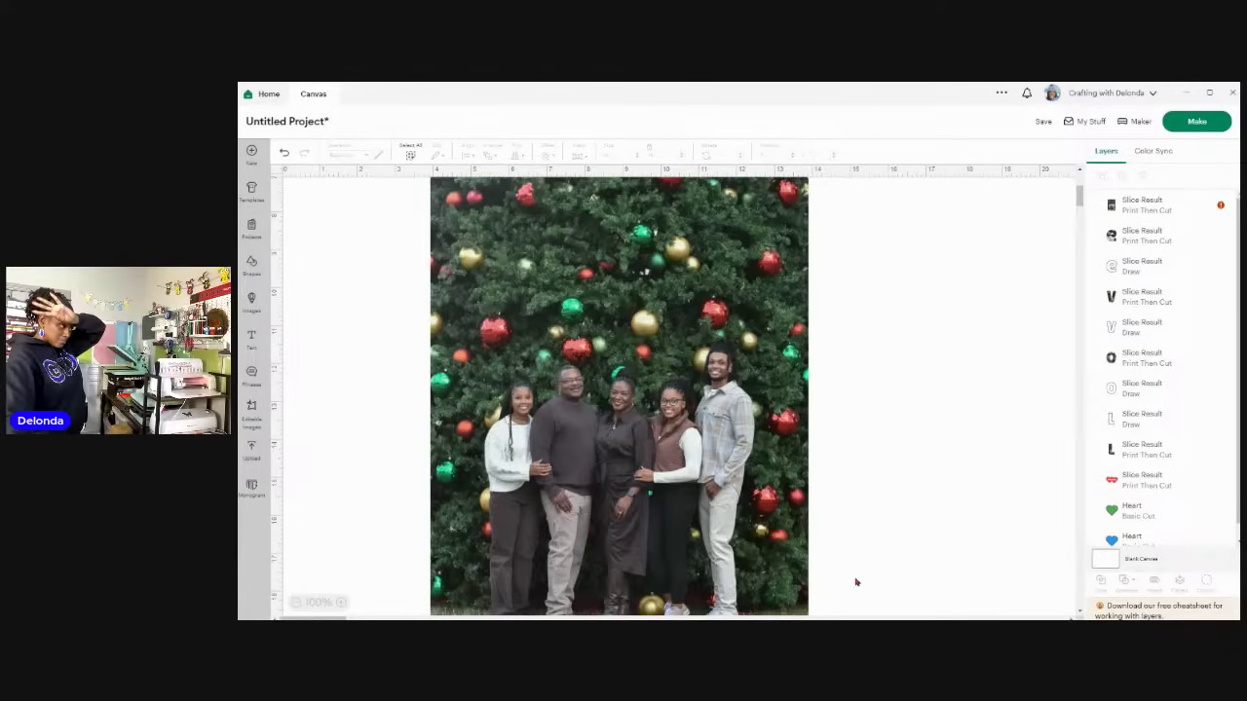
pyautogui.moveTo(686, 597); pyautogui.dragTo(1173, 551)
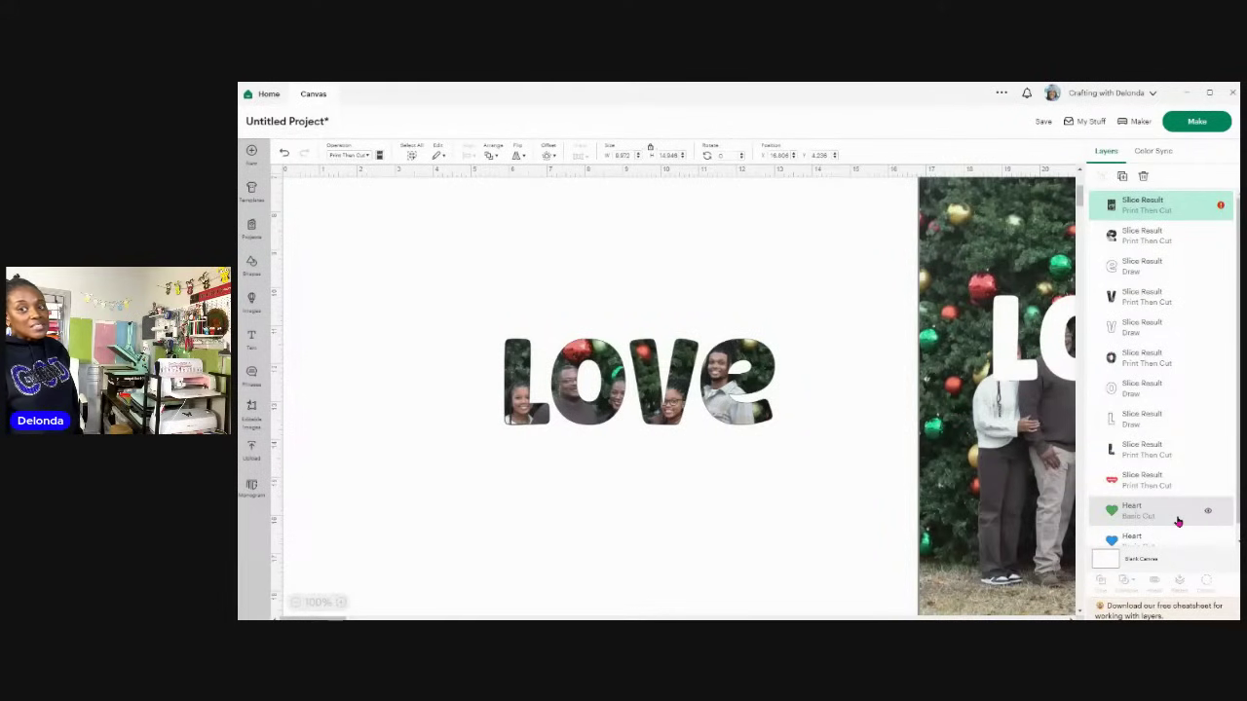
# Step: Separate the letter outlines of "love" from the photo-filled letters by moving the slice pieces apart on the canvas
pyautogui.click(512, 419)
pyautogui.moveTo(514, 425); pyautogui.dragTo(394, 454)
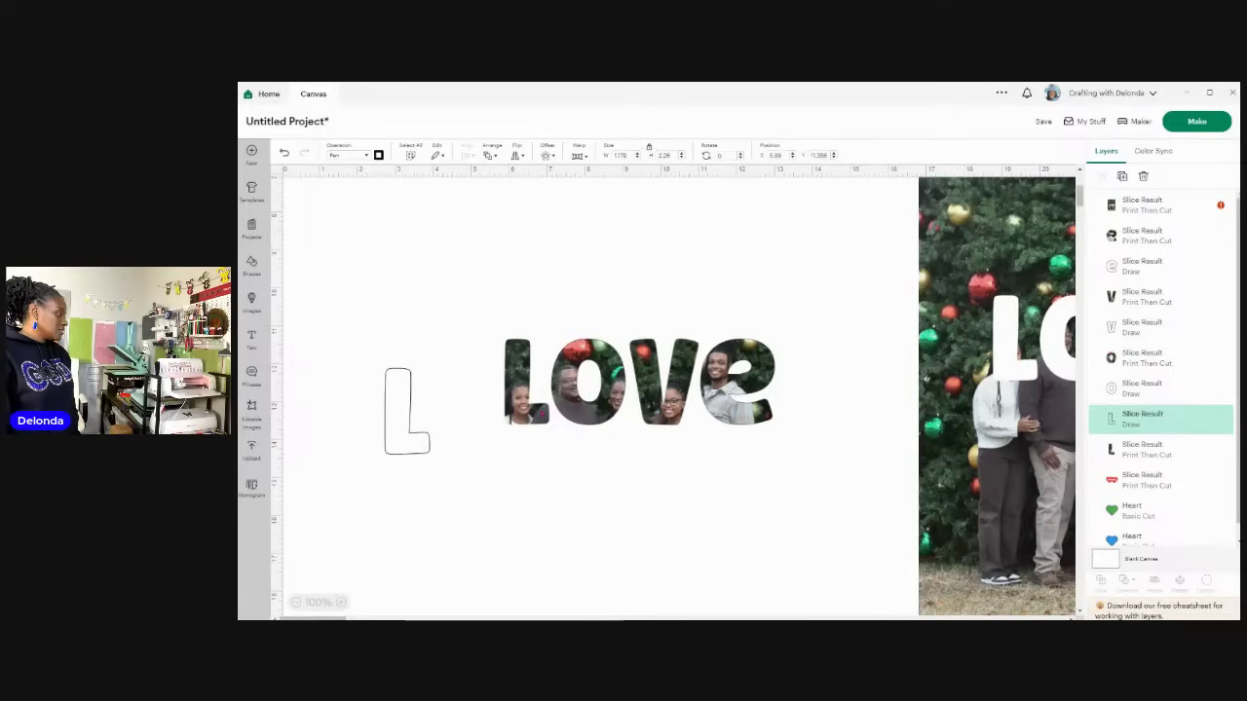
pyautogui.moveTo(589, 382); pyautogui.dragTo(429, 499)
pyautogui.click(589, 382)
pyautogui.moveTo(588, 382); pyautogui.dragTo(419, 293)
pyautogui.click(664, 382)
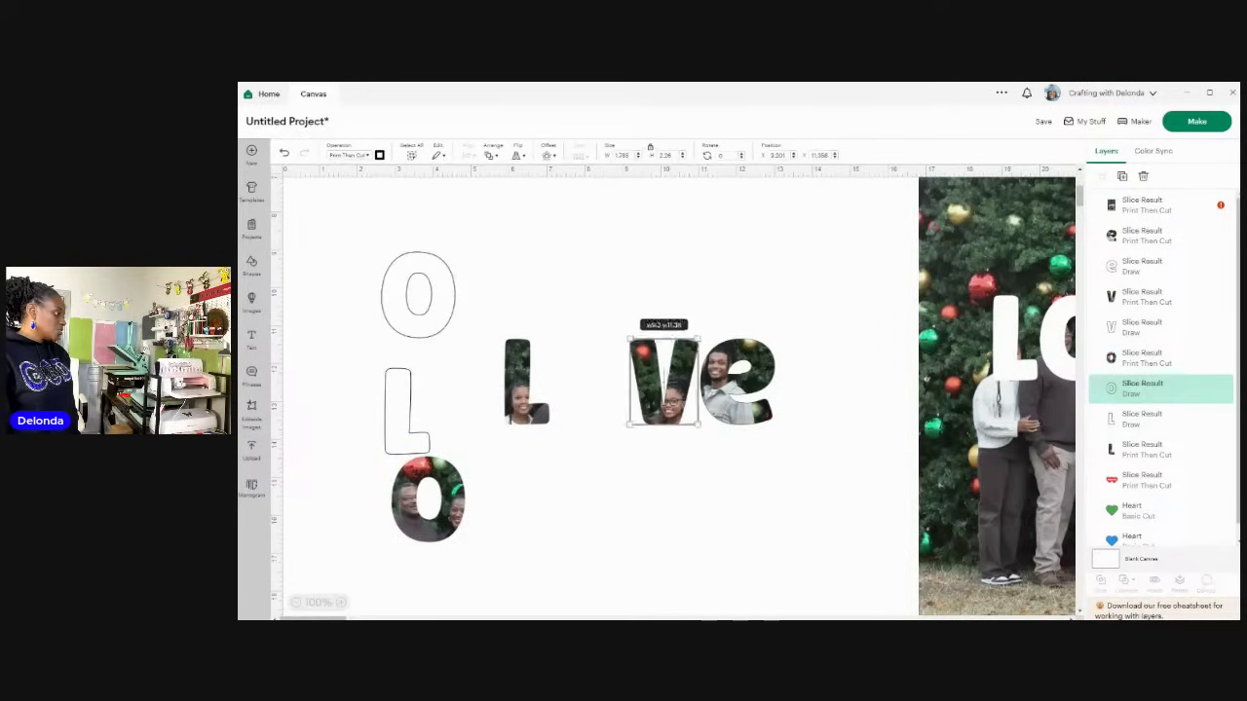
pyautogui.moveTo(664, 382); pyautogui.dragTo(441, 534)
pyautogui.moveTo(738, 382)
pyautogui.mouseDown()
pyautogui.moveTo(599, 331)
pyautogui.moveTo(477, 308)
pyautogui.moveTo(699, 347)
pyautogui.moveTo(668, 359)
pyautogui.mouseUp()
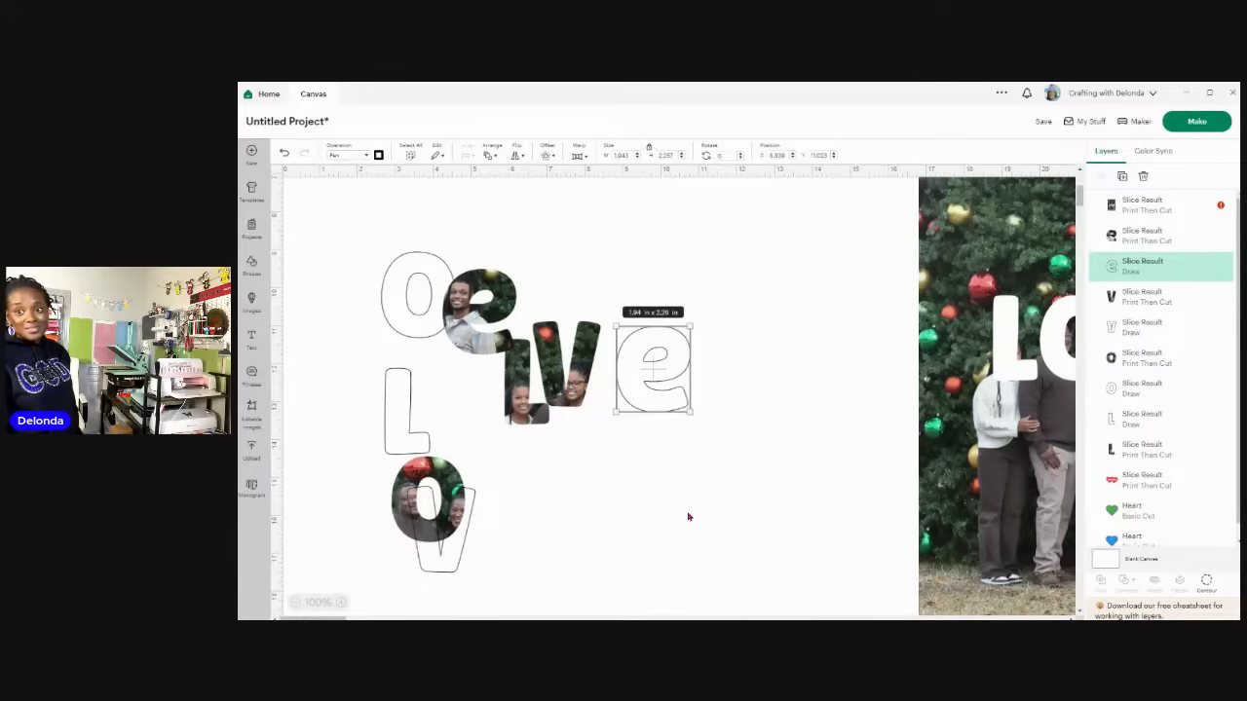
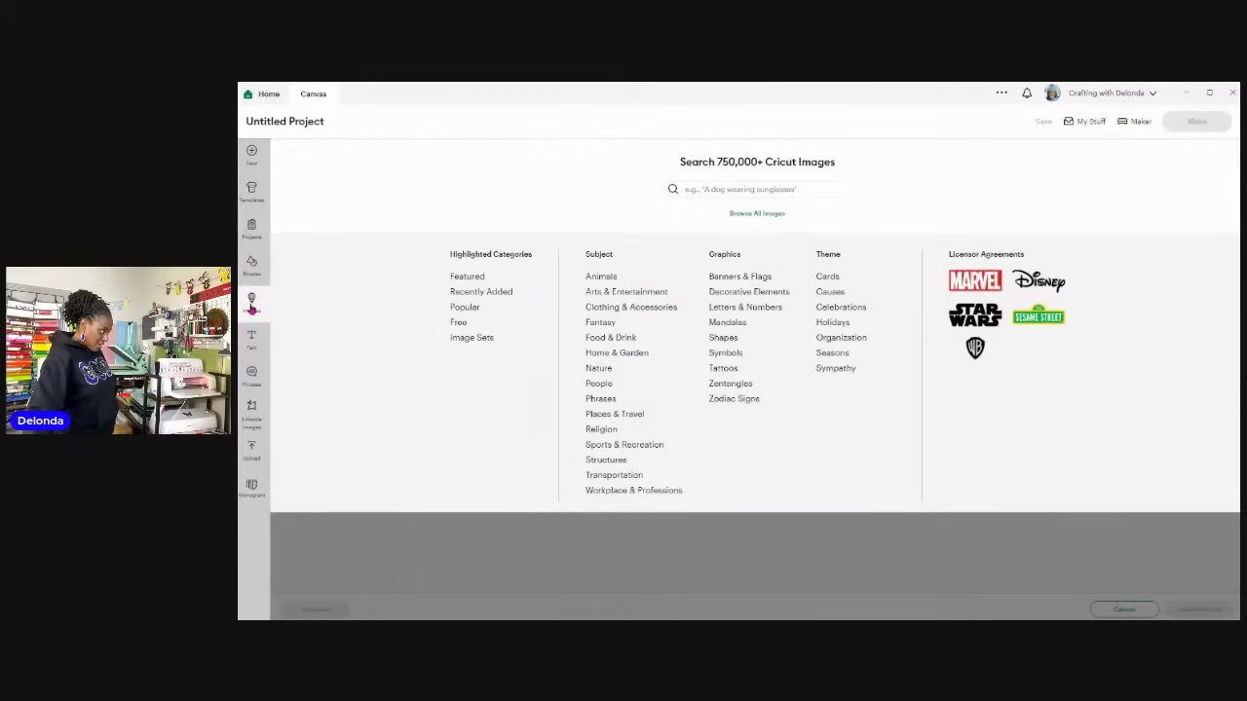
# Step: Search the Cricut image library for "hearts"
pyautogui.click(738, 189)
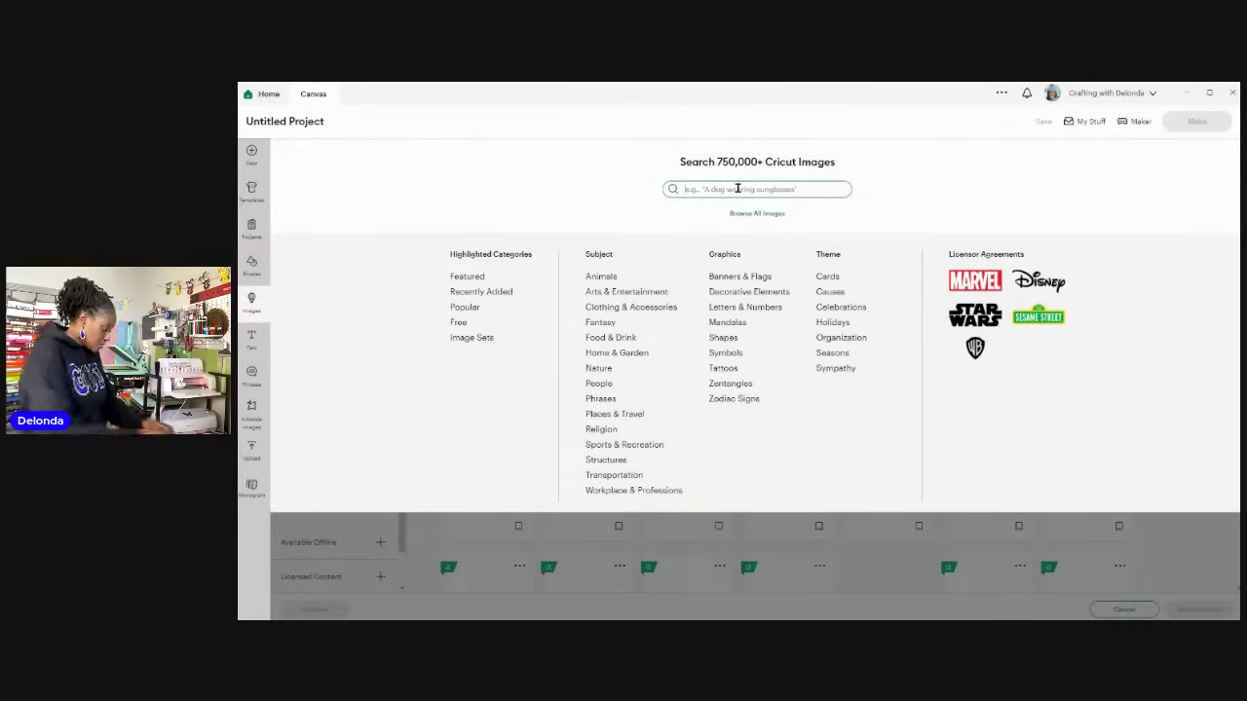
pyautogui.write('heart')
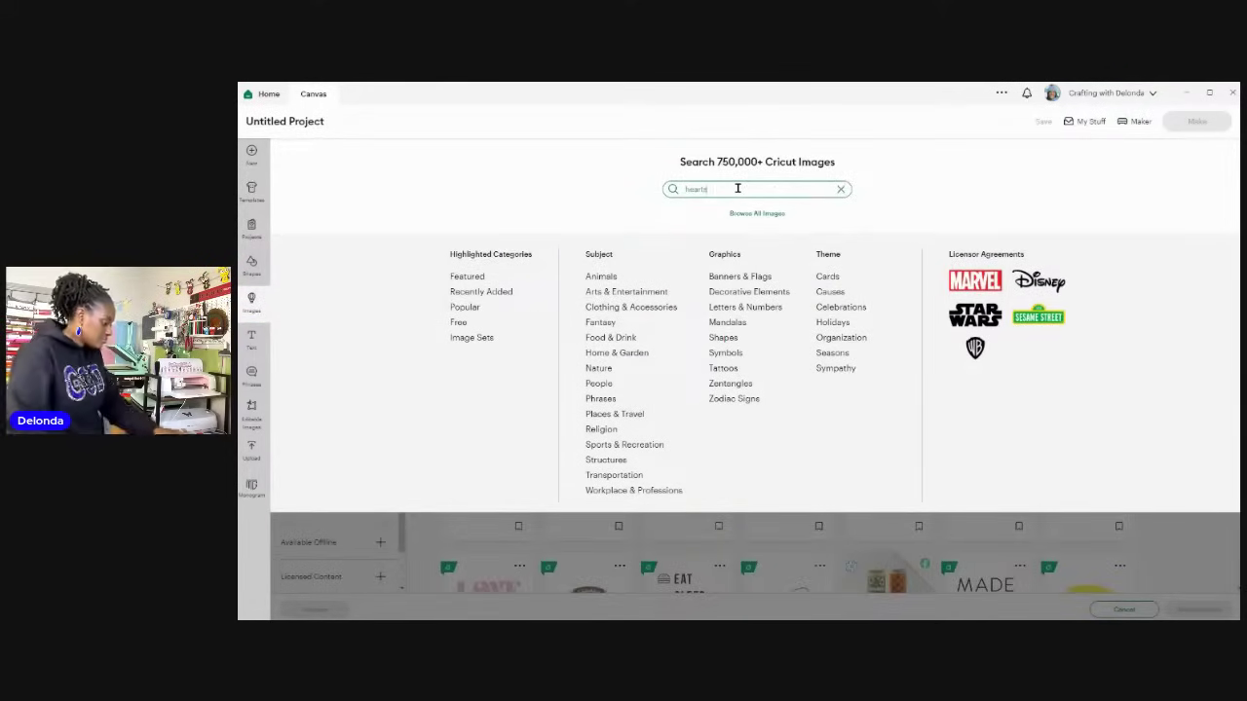
pyautogui.write('s')
pyautogui.press('Return')
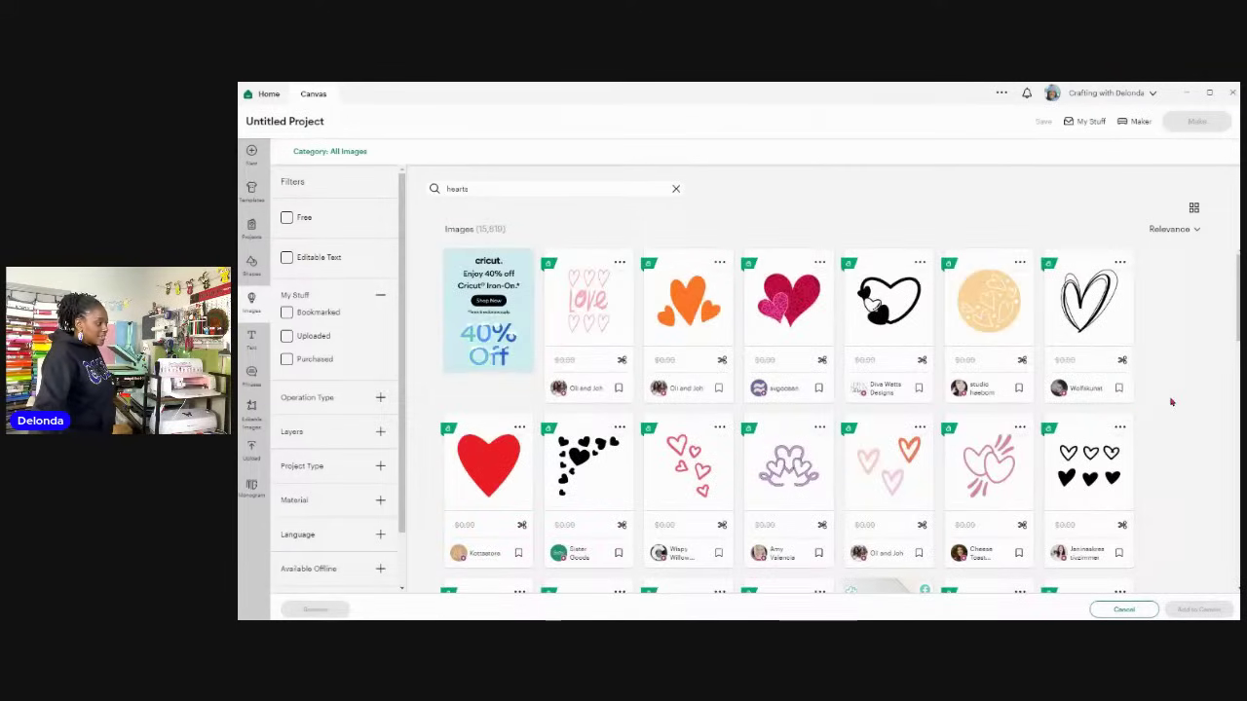
# Step: Add the black image of five heart outlines joined in a row to the canvas
pyautogui.scroll(-3, 1169, 404)
pyautogui.scroll(-5, 1172, 402)
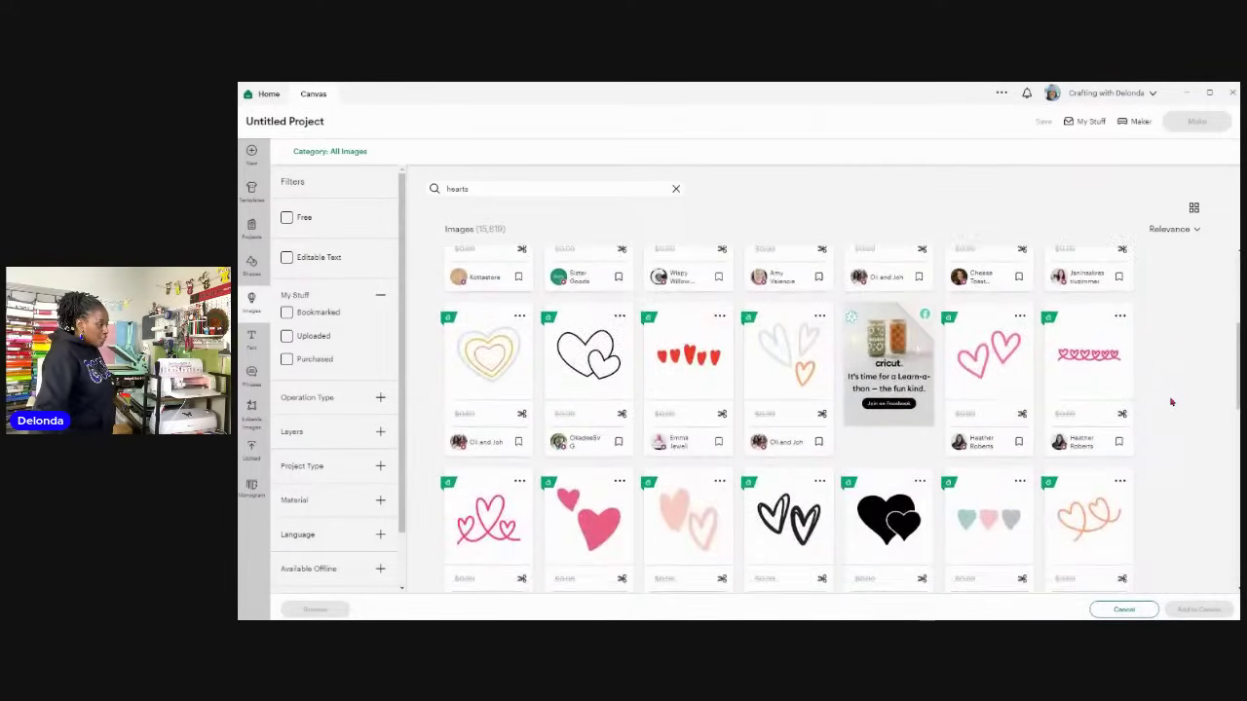
pyautogui.scroll(3, 1172, 402)
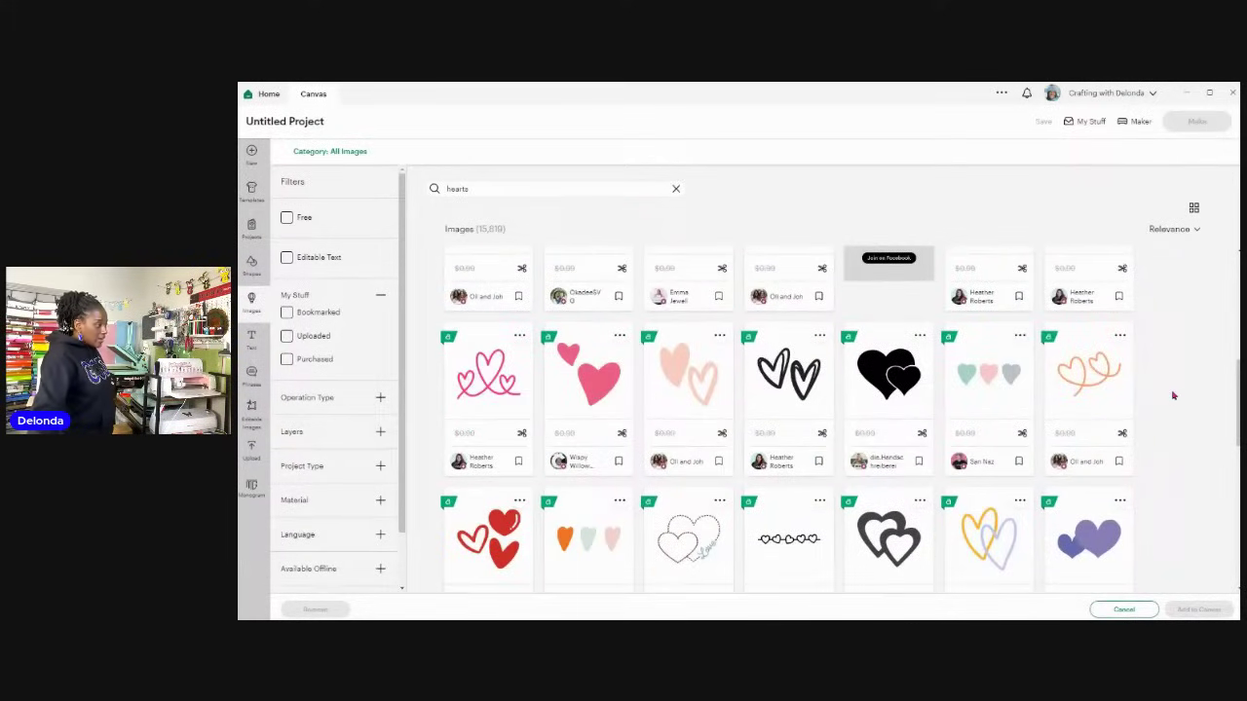
pyautogui.scroll(-2, 1174, 395)
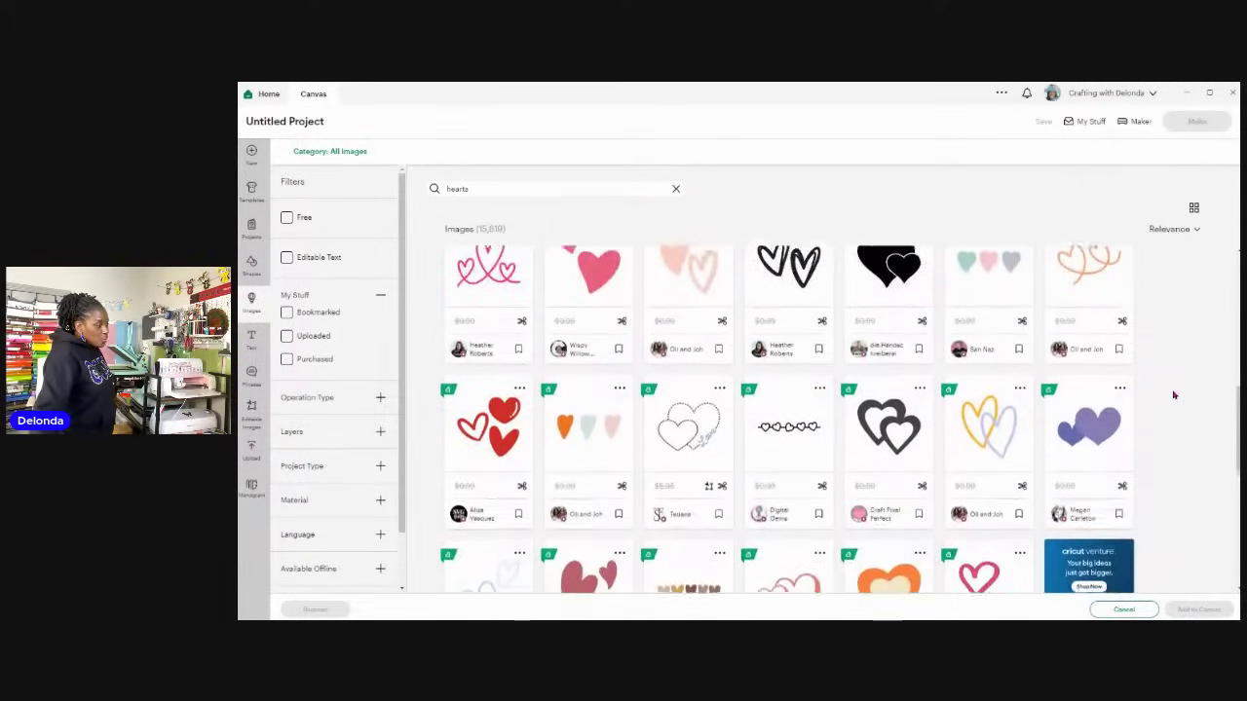
pyautogui.click(793, 396)
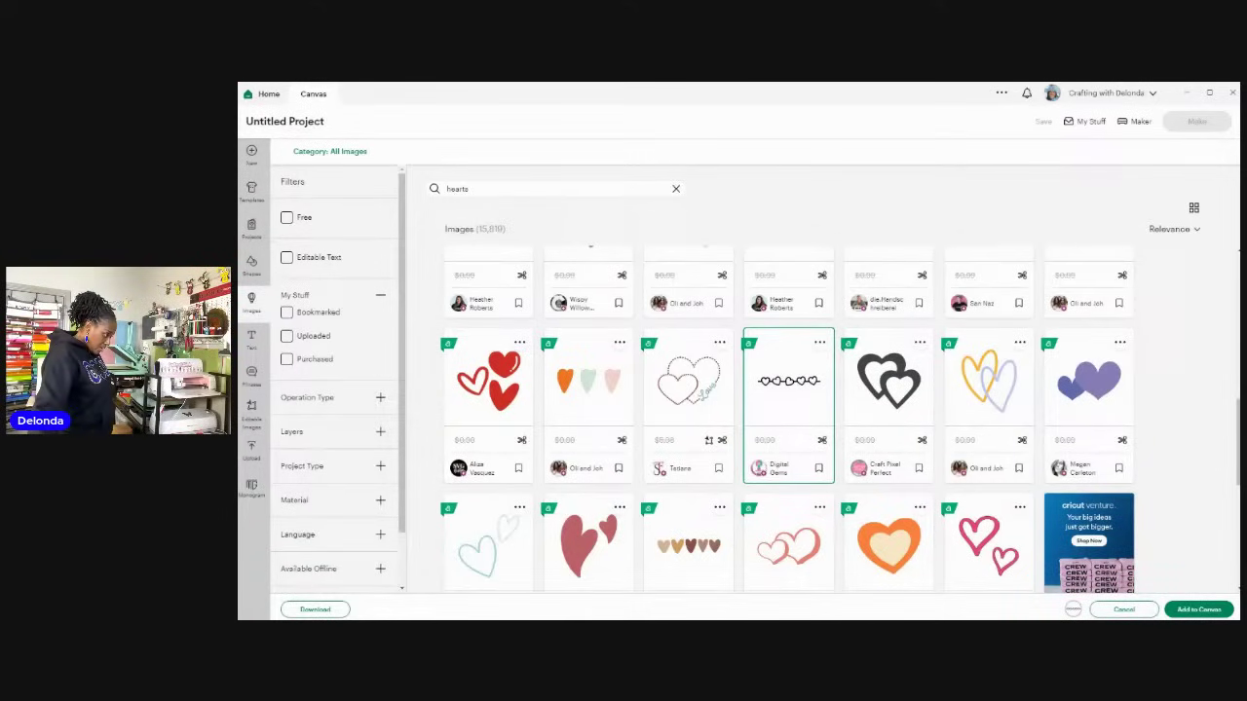
pyautogui.click(1217, 612)
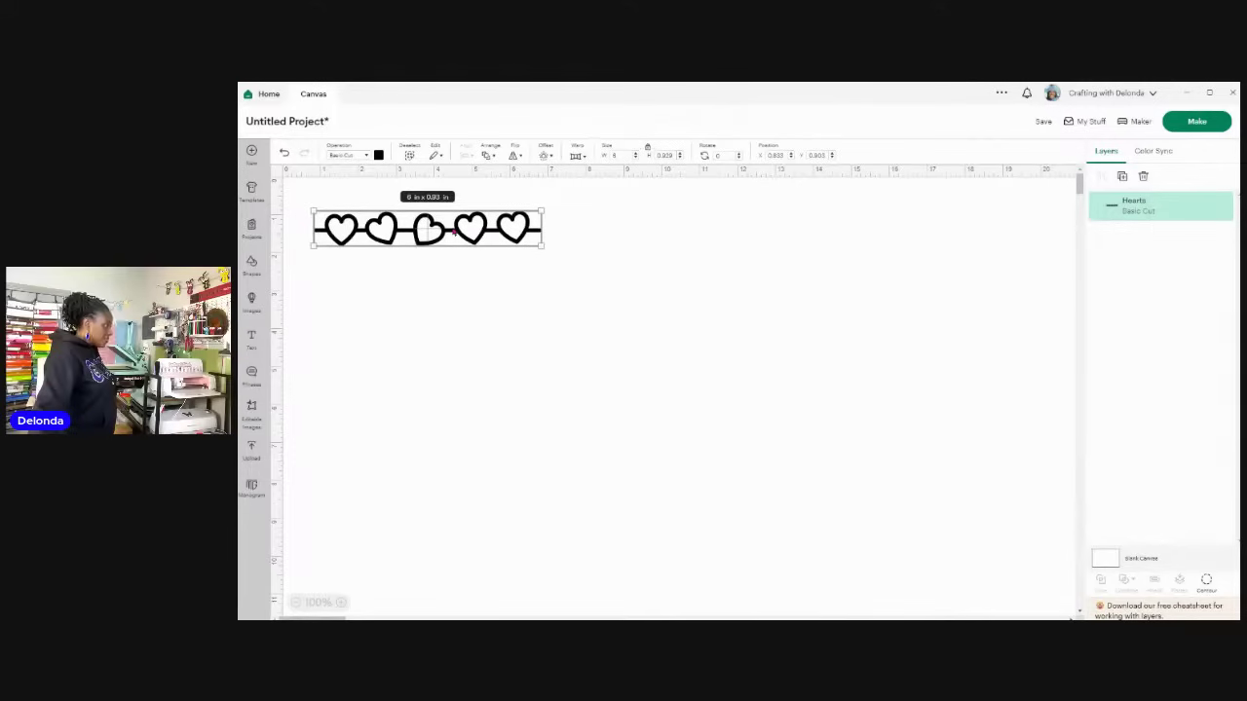
# Step: Move the row of five hearts down to the lower part of the canvas, at about the 9-inch mark
pyautogui.moveTo(450, 226); pyautogui.dragTo(453, 527)
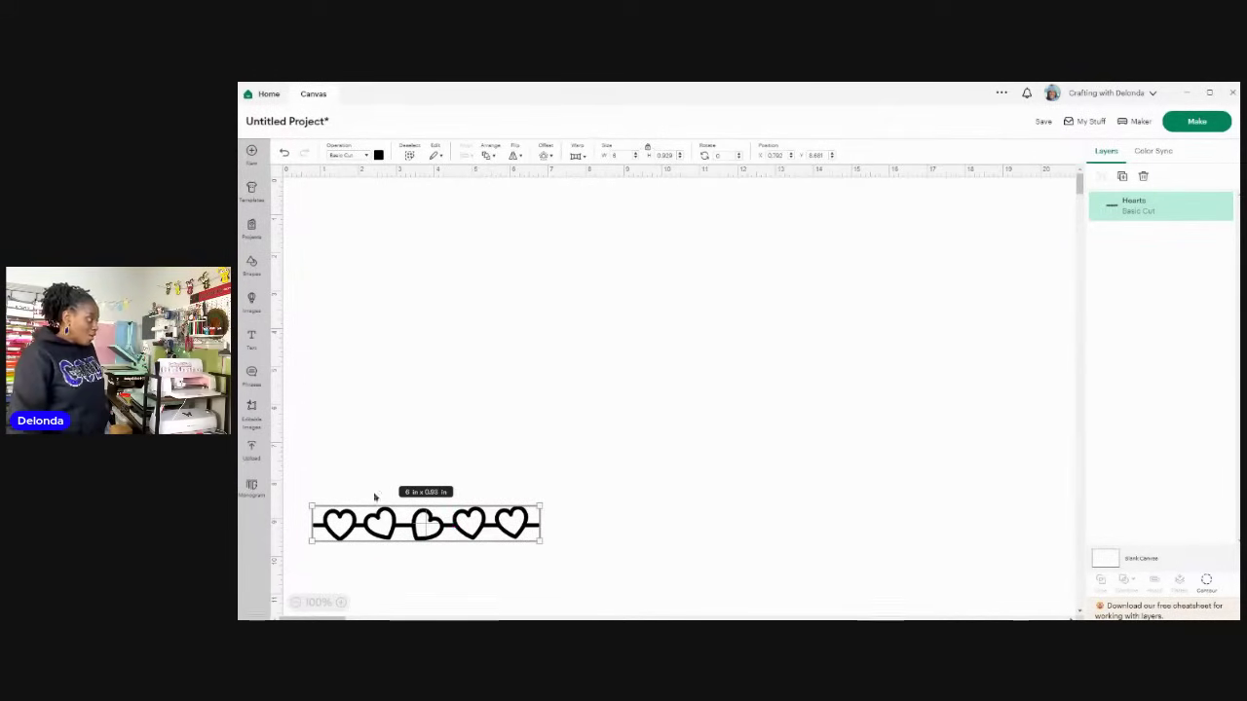
# Step: Try blue and yellow as the material color of the hearts row, and set it back to black
pyautogui.click(379, 155)
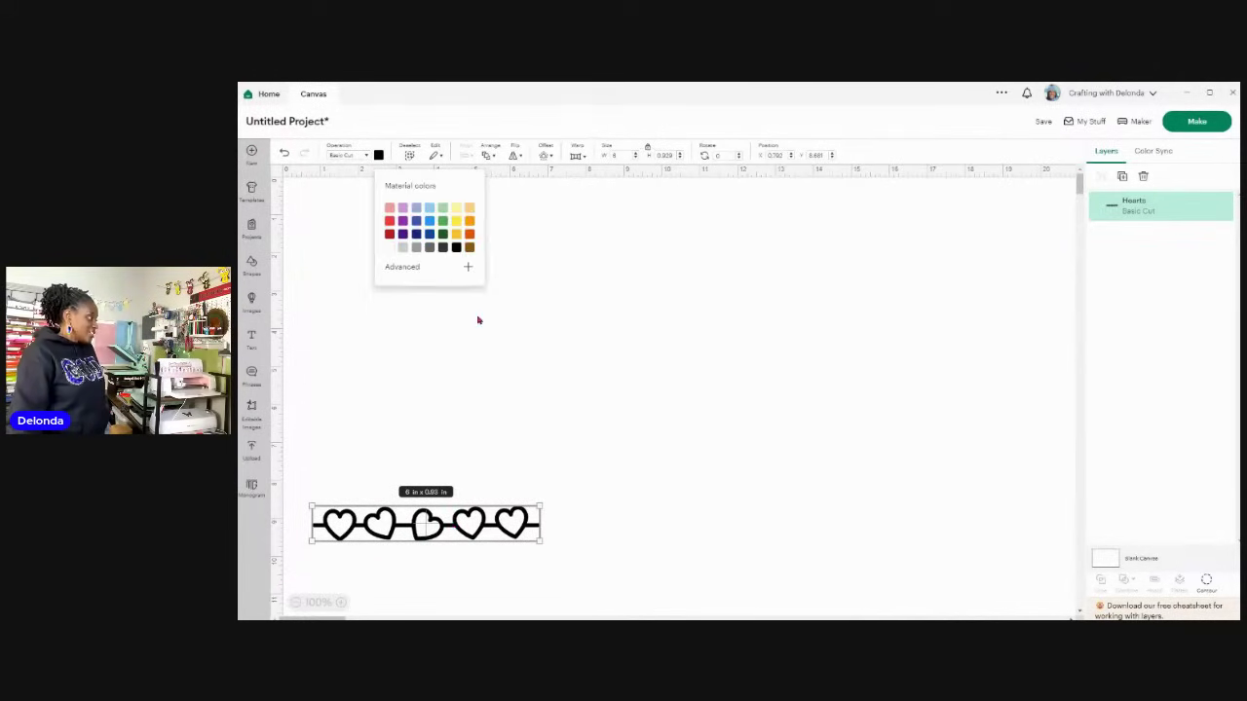
pyautogui.click(402, 225)
pyautogui.click(429, 233)
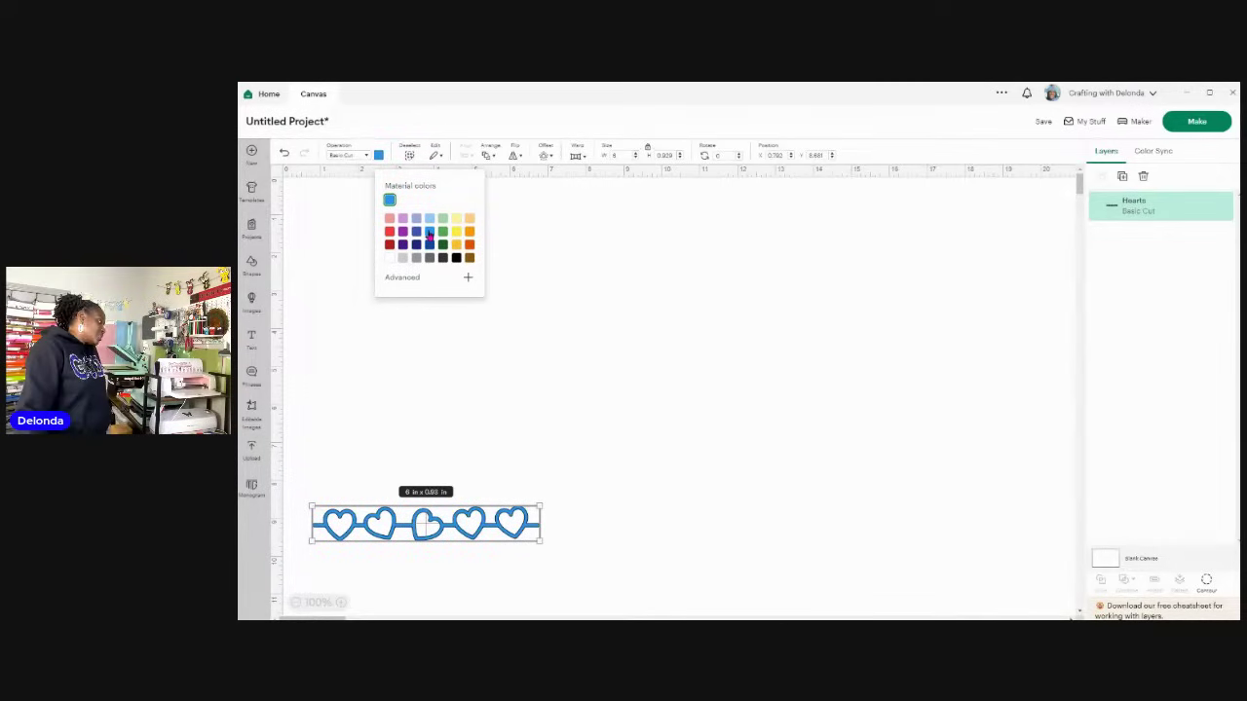
pyautogui.click(455, 245)
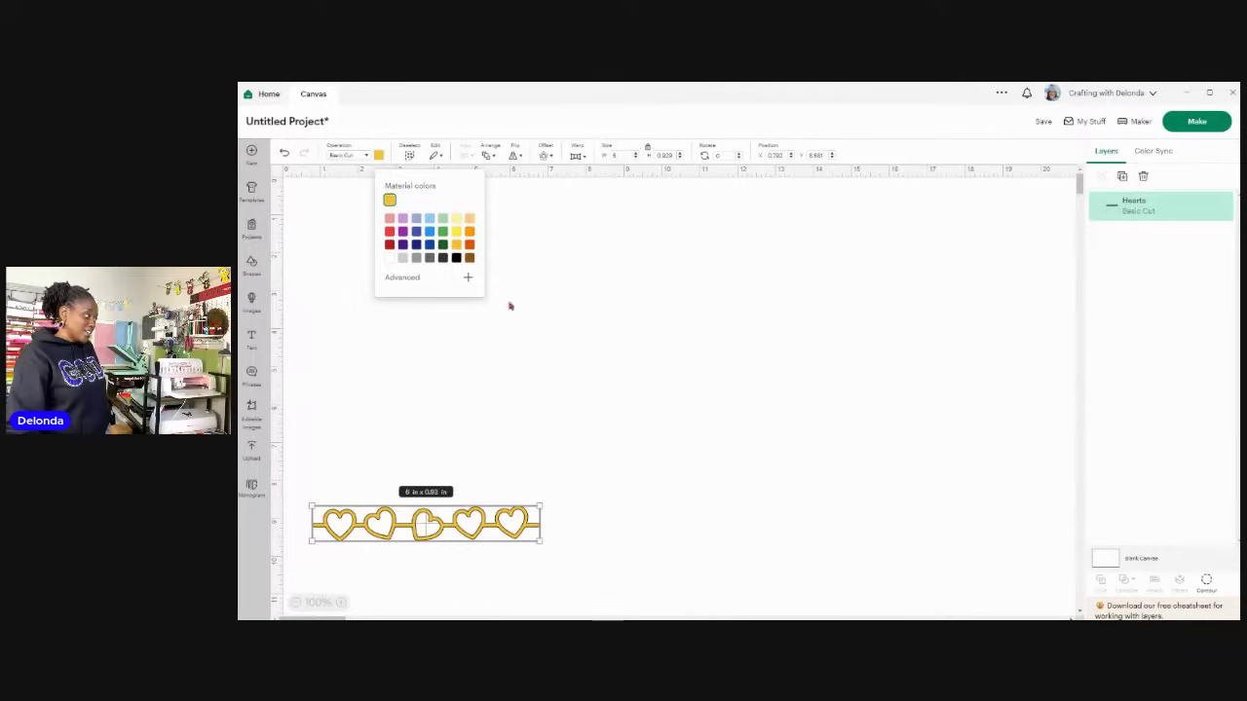
pyautogui.click(455, 257)
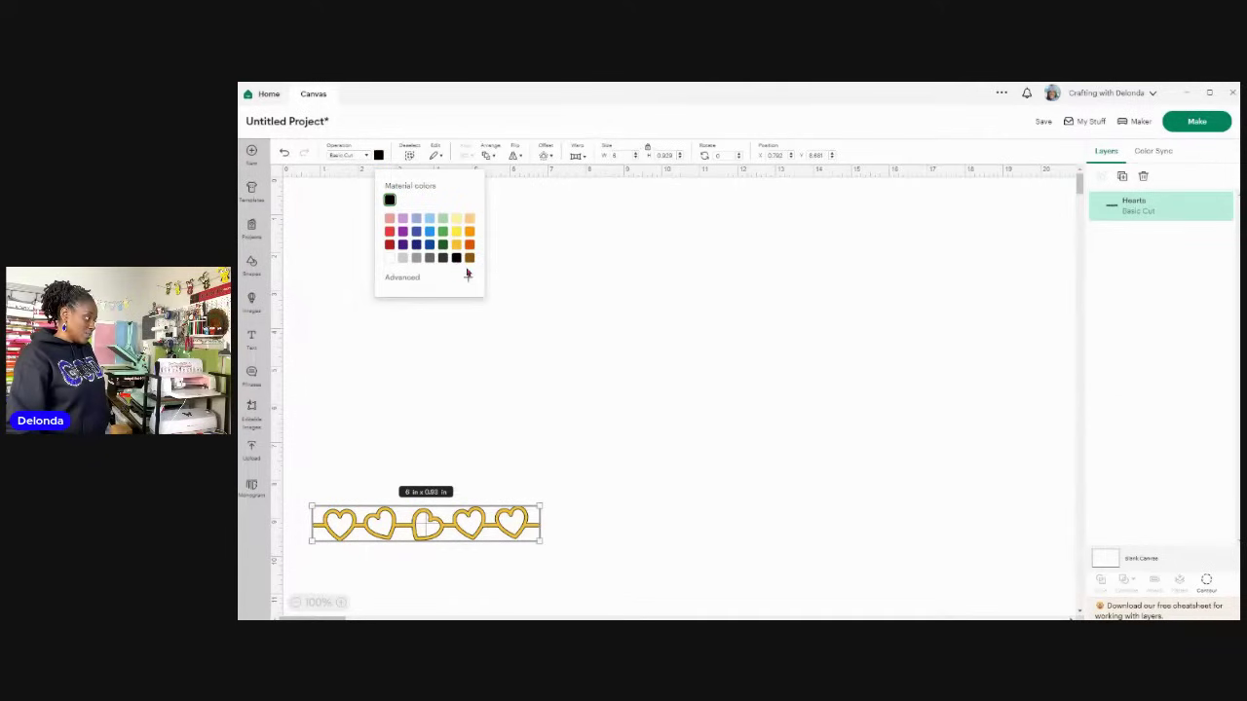
pyautogui.click(557, 379)
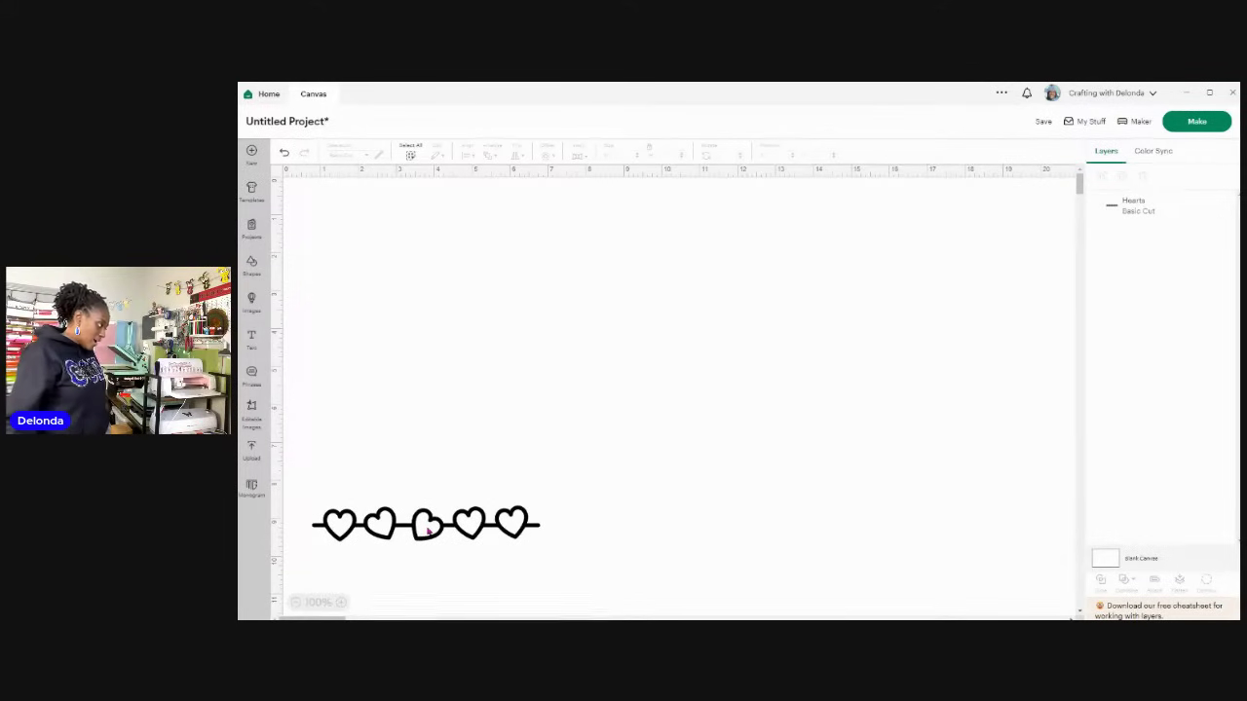
# Step: Duplicate the hearts row four times
pyautogui.click(429, 529)
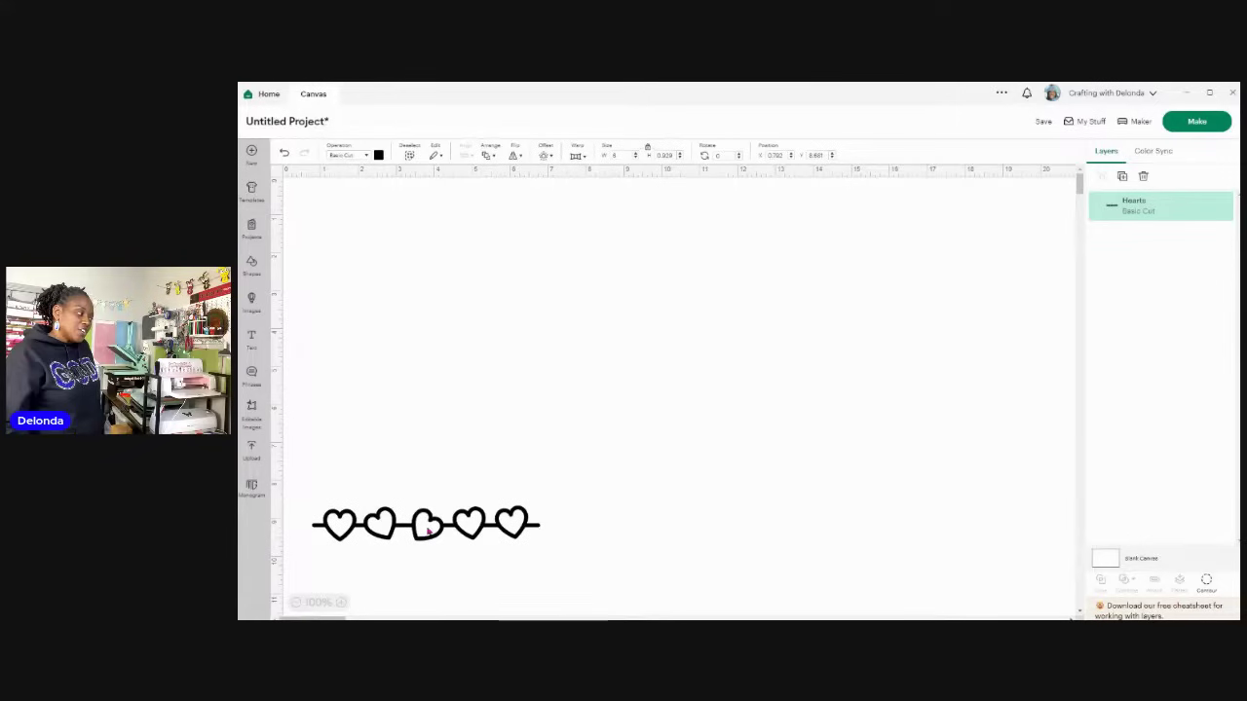
pyautogui.click(429, 529)
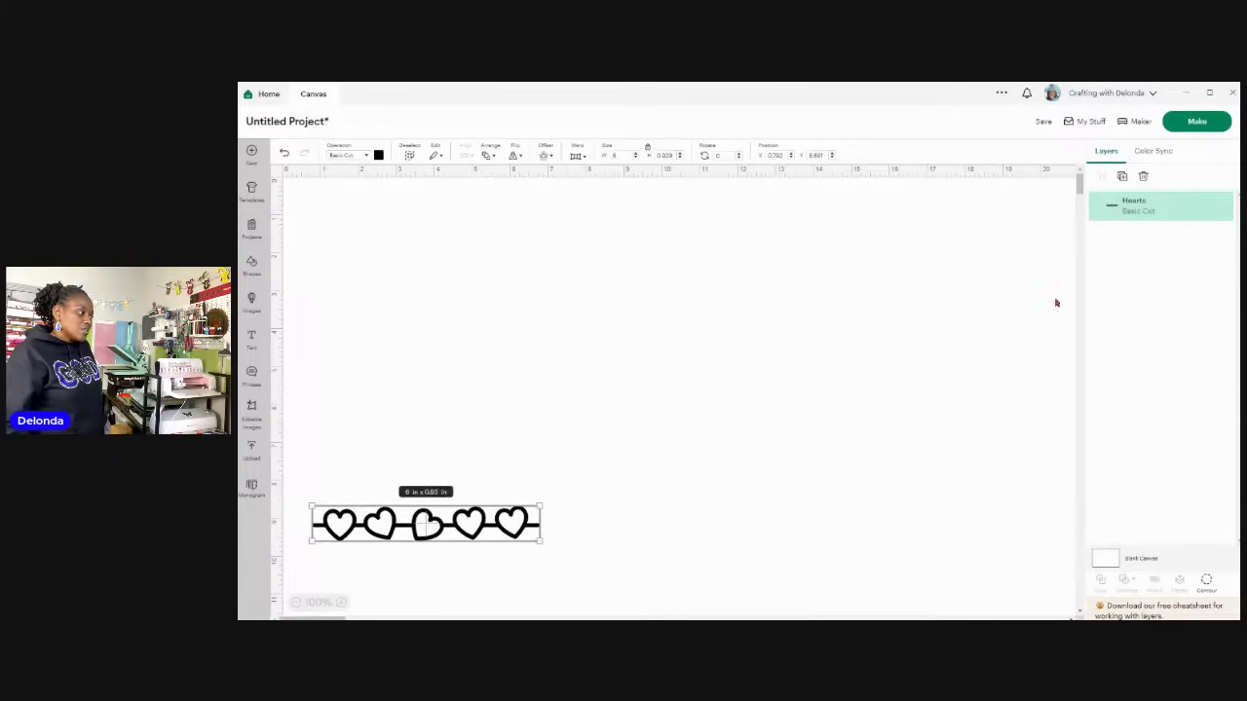
pyautogui.click(1125, 182)
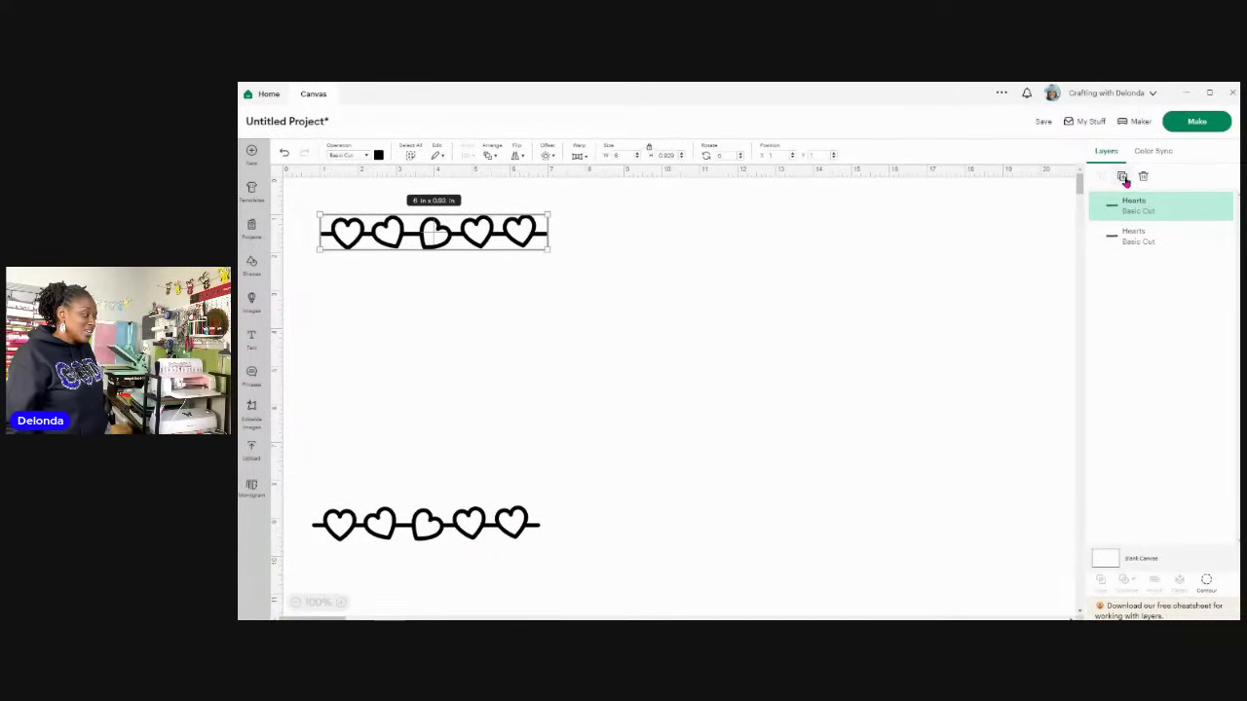
pyautogui.click(1125, 182)
pyautogui.click(1125, 182)
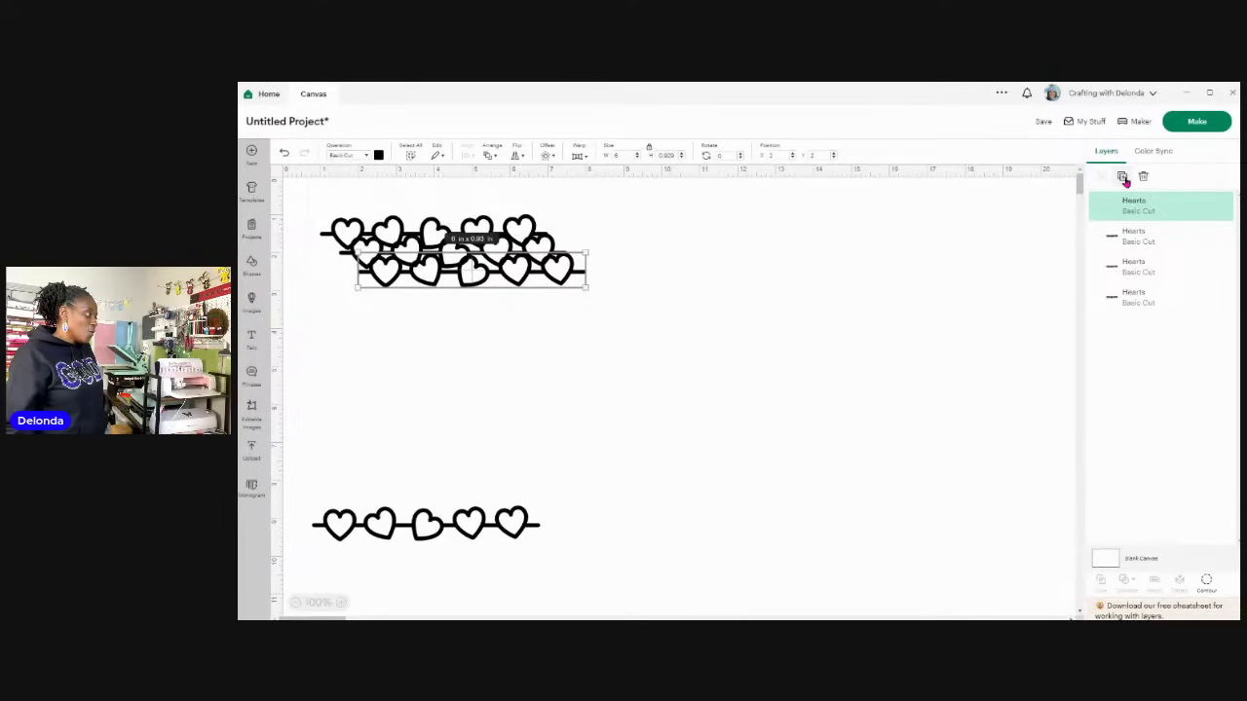
pyautogui.click(1125, 183)
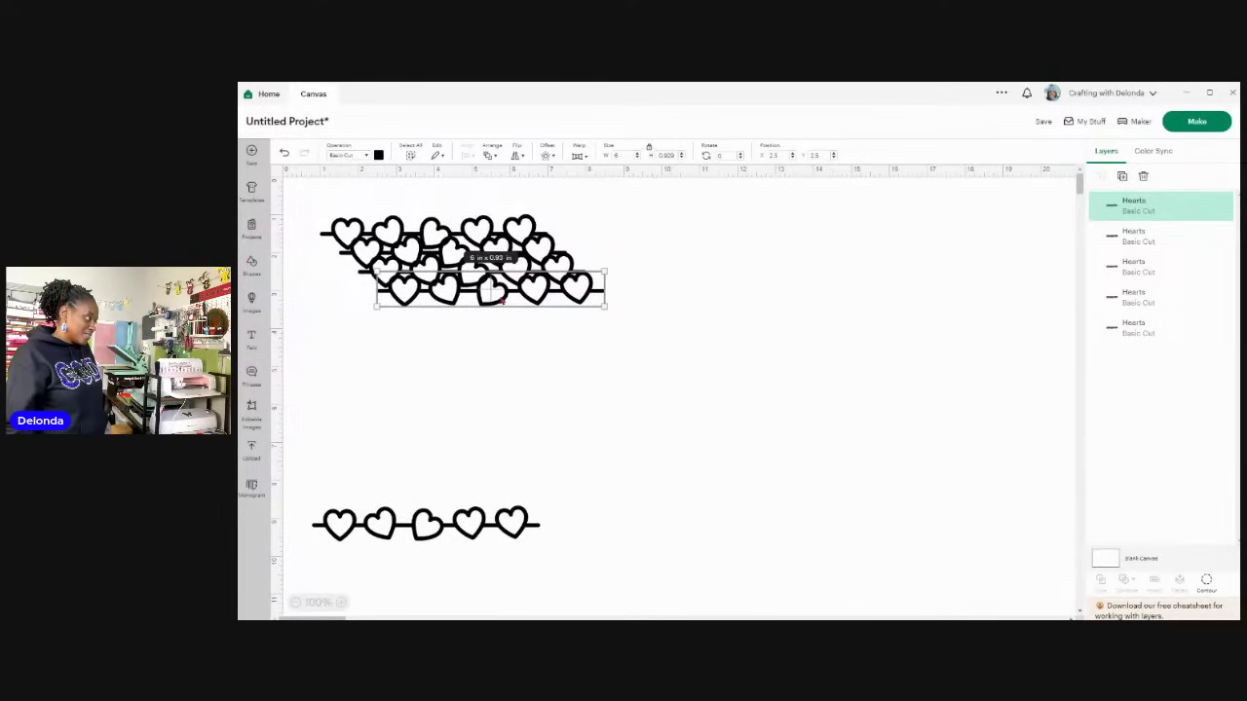
# Step: Arrange the four duplicated hearts rows in an evenly spaced stack above the original row
pyautogui.moveTo(502, 300); pyautogui.dragTo(429, 484)
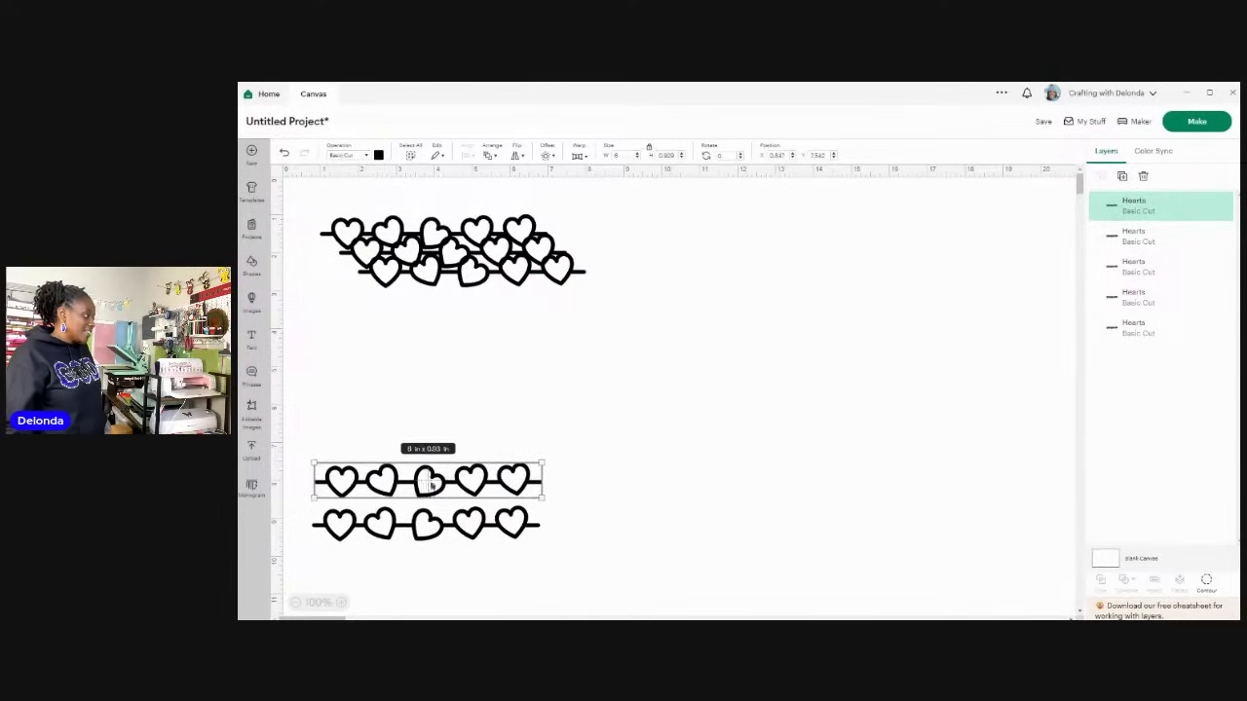
pyautogui.moveTo(477, 277); pyautogui.dragTo(449, 402)
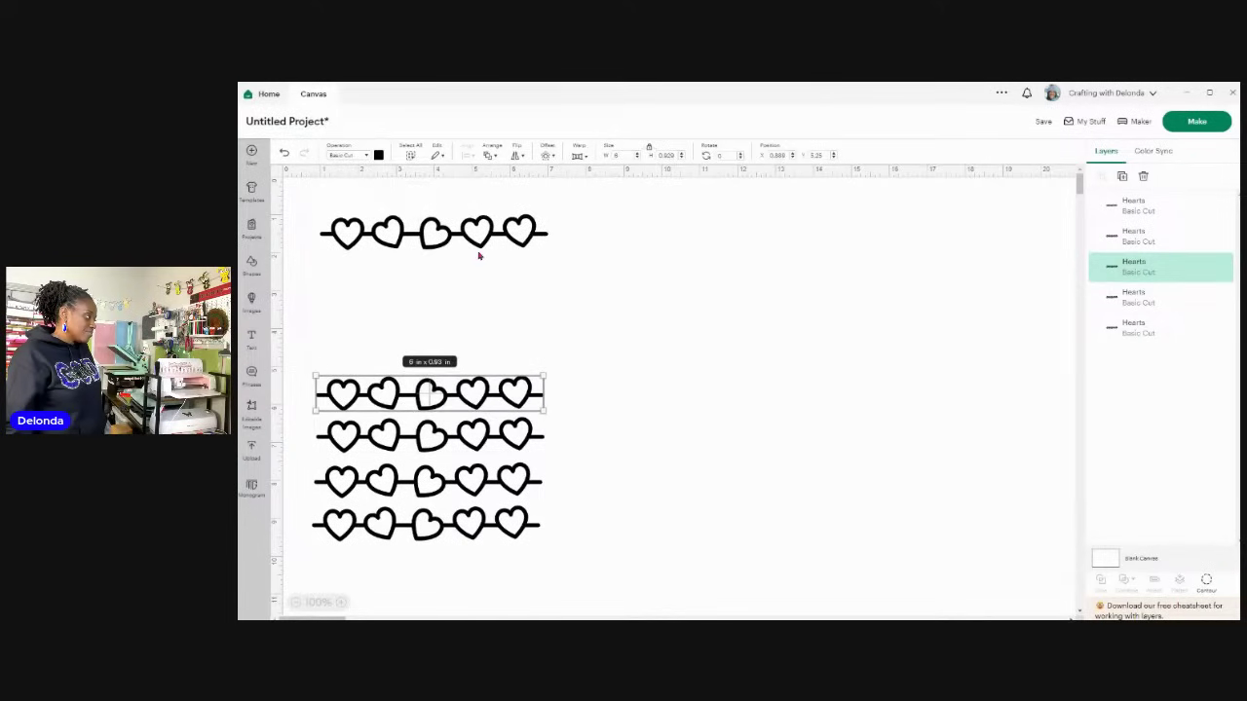
pyautogui.moveTo(478, 255); pyautogui.dragTo(478, 371)
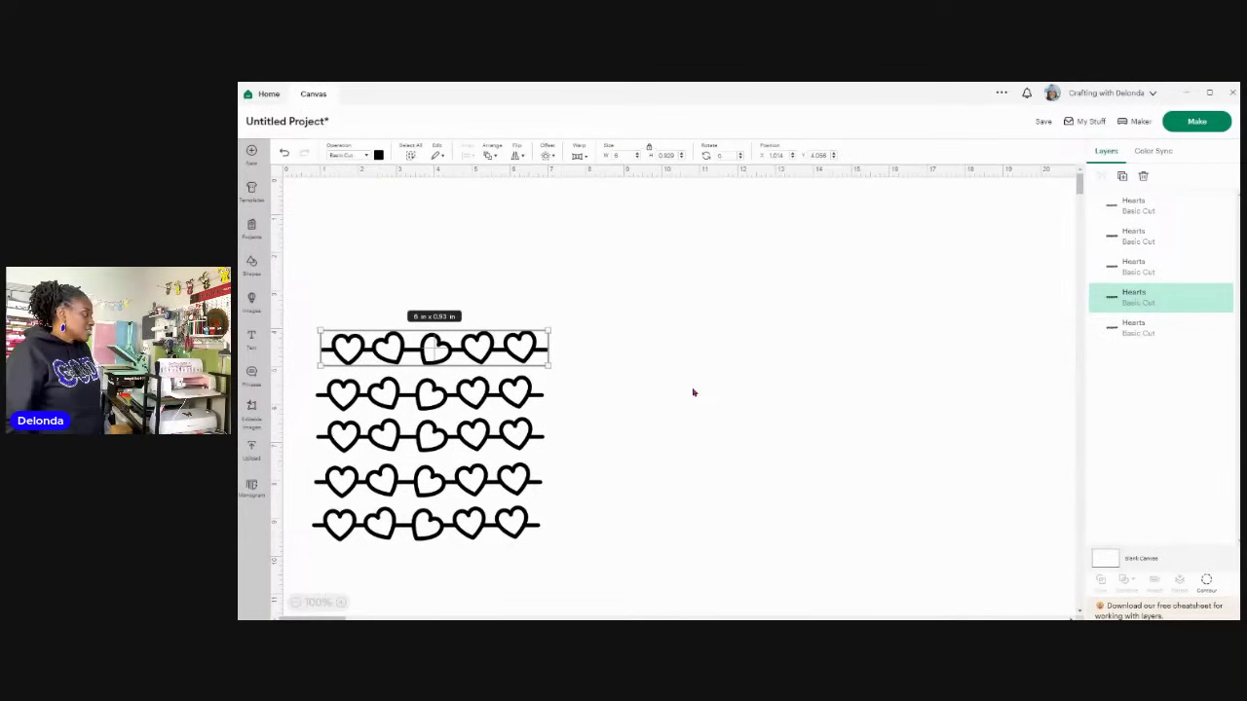
# Step: Open the Hide Contour settings for the lowest hearts row
pyautogui.click(487, 523)
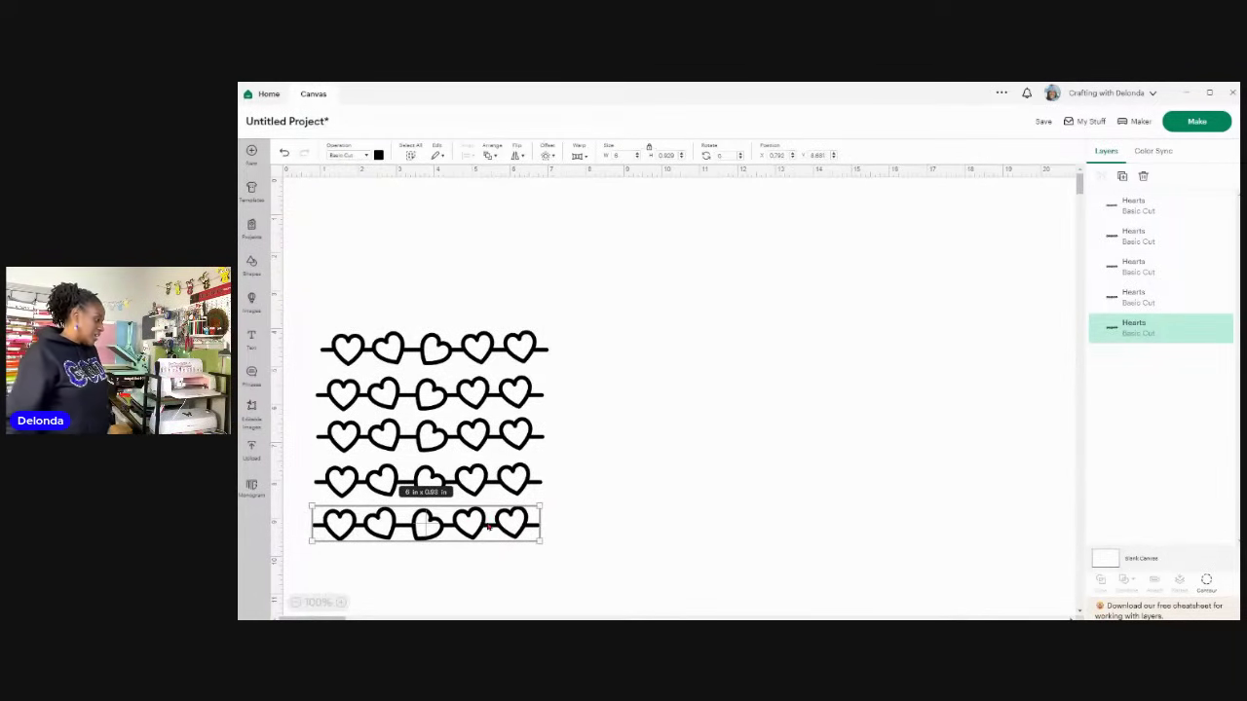
pyautogui.click(1207, 583)
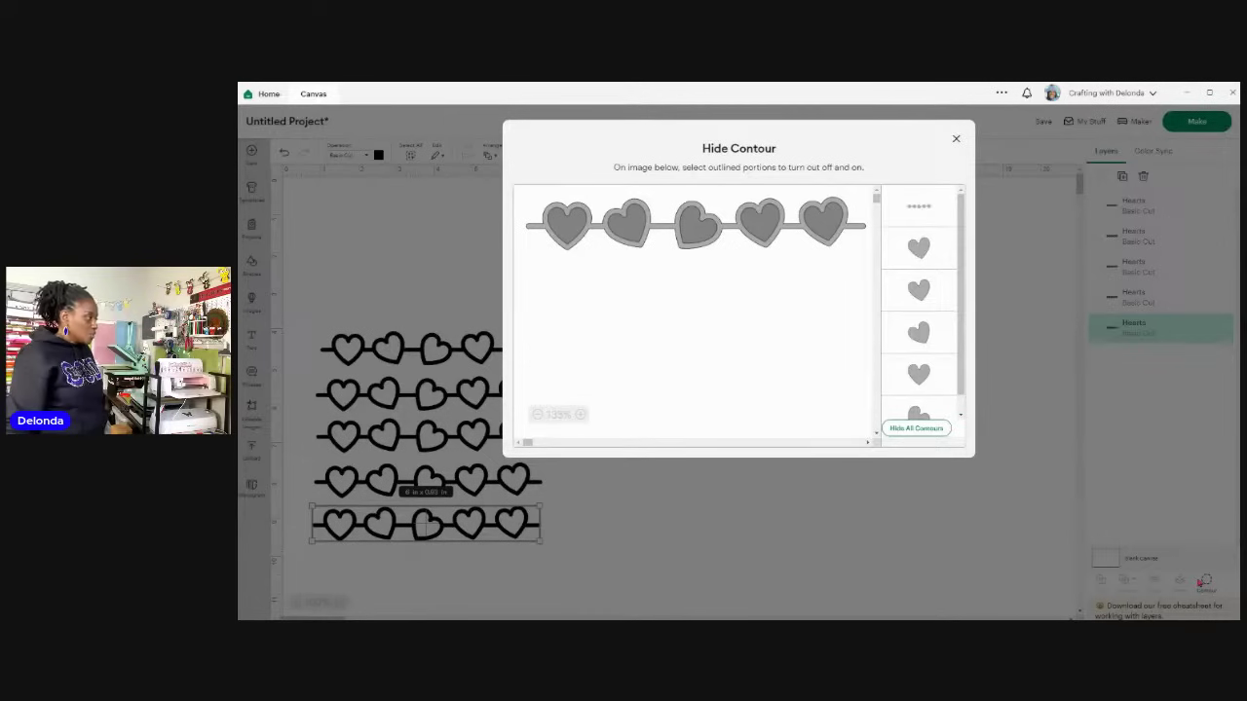
# Step: Try hiding the inner contours of the first three hearts and turn each one back on
pyautogui.click(566, 240)
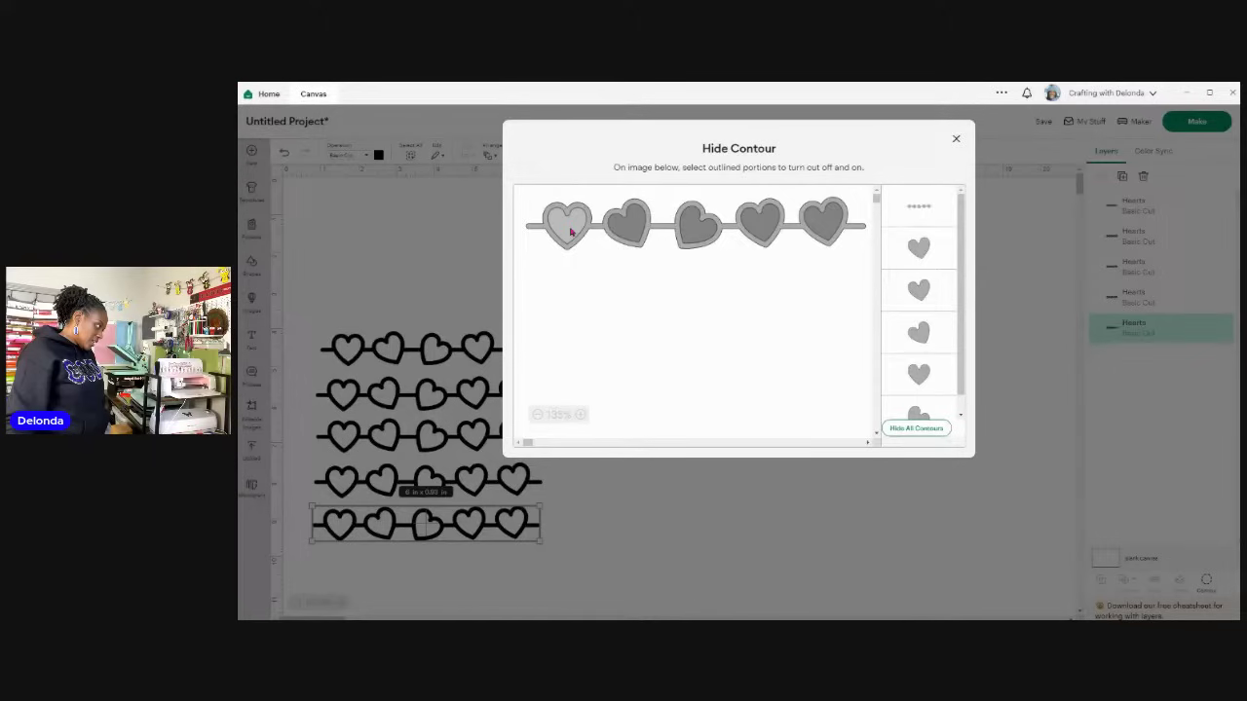
pyautogui.click(571, 232)
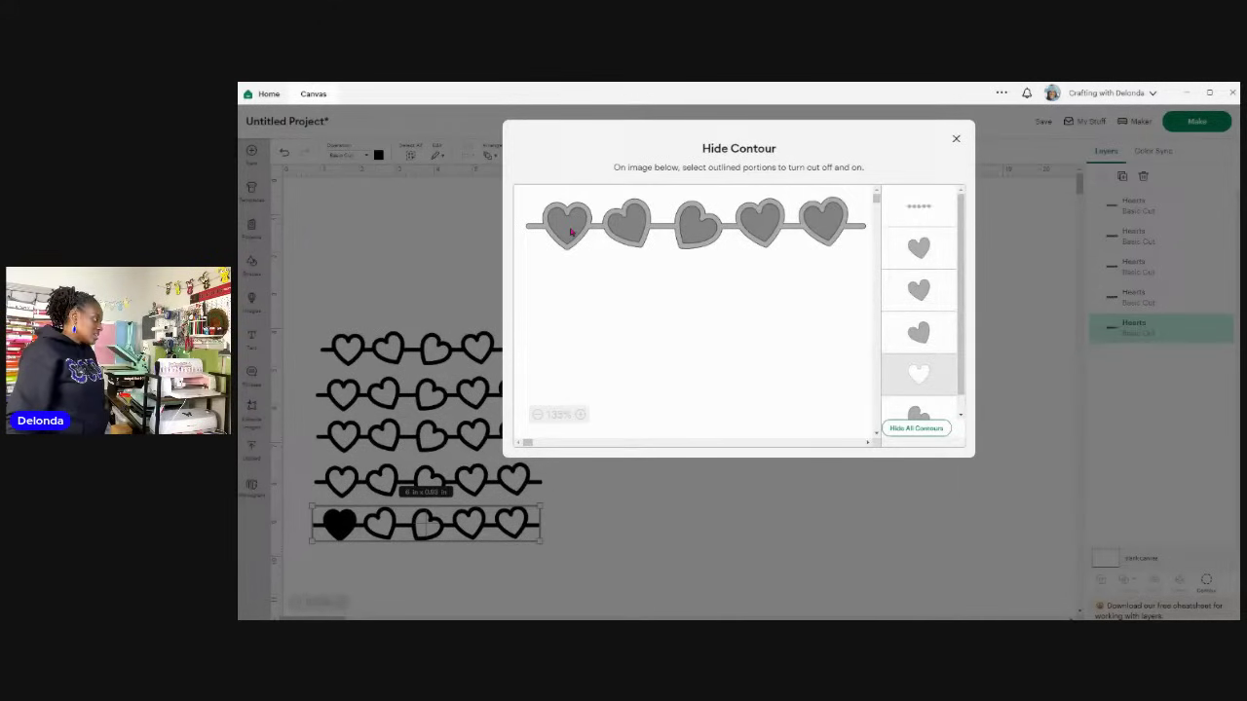
pyautogui.click(571, 231)
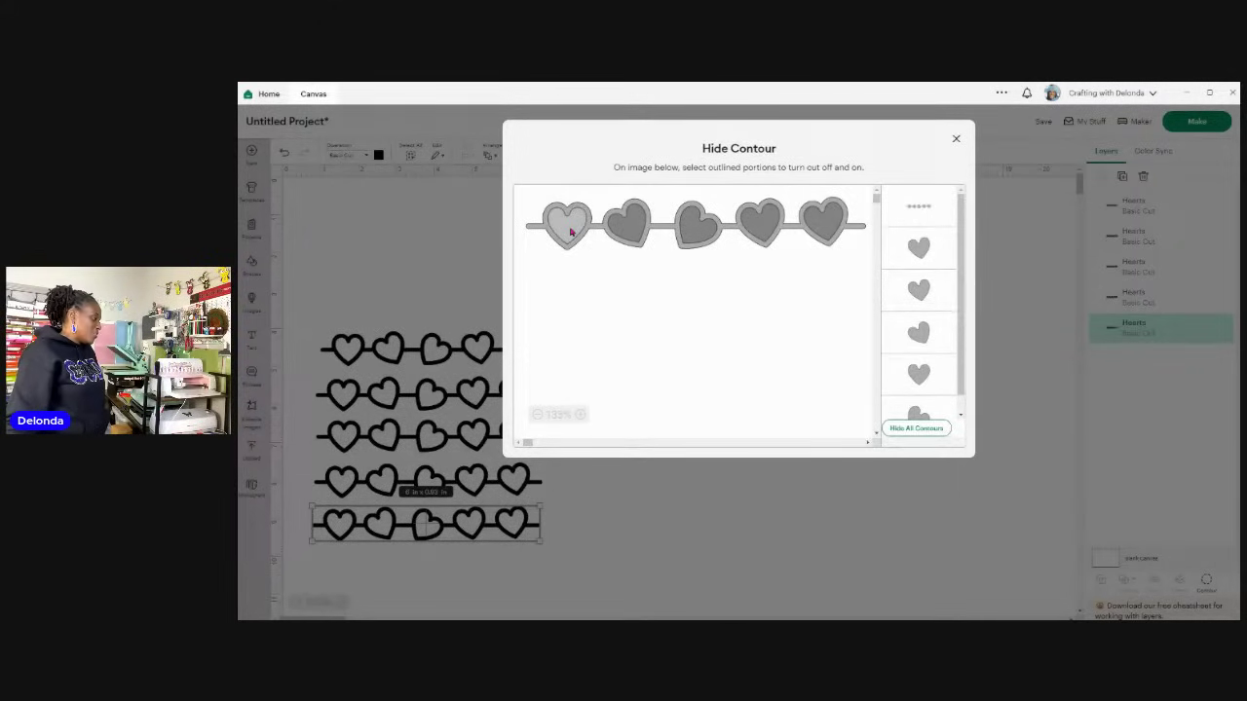
pyautogui.click(629, 224)
pyautogui.click(697, 226)
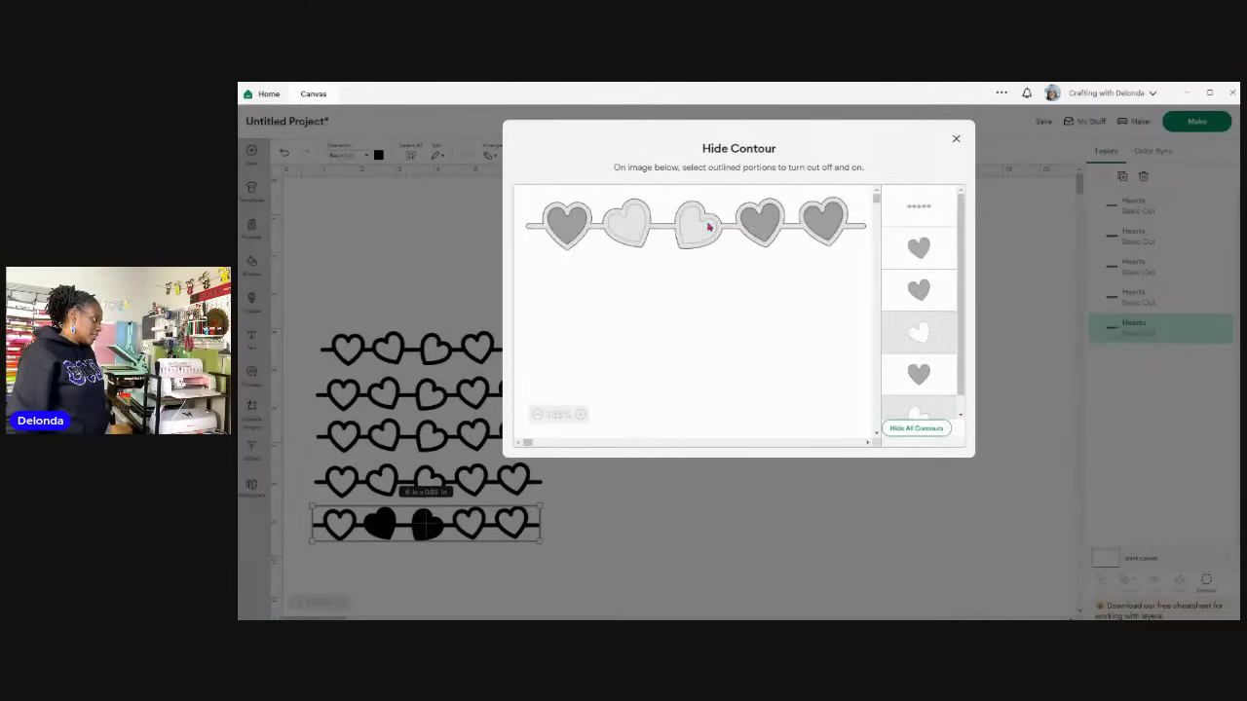
pyautogui.click(708, 227)
pyautogui.click(628, 224)
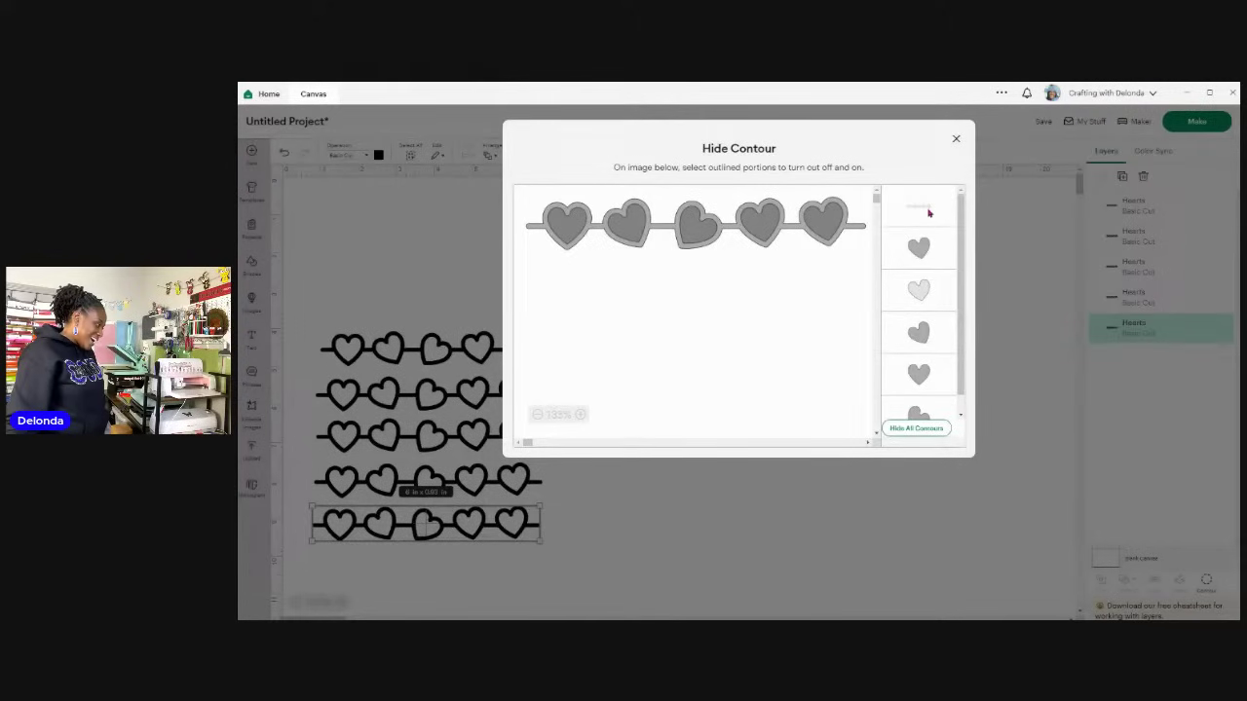
# Step: Hide the outer outline contour that joins the hearts, and try switching individual heart contours off and on
pyautogui.click(929, 213)
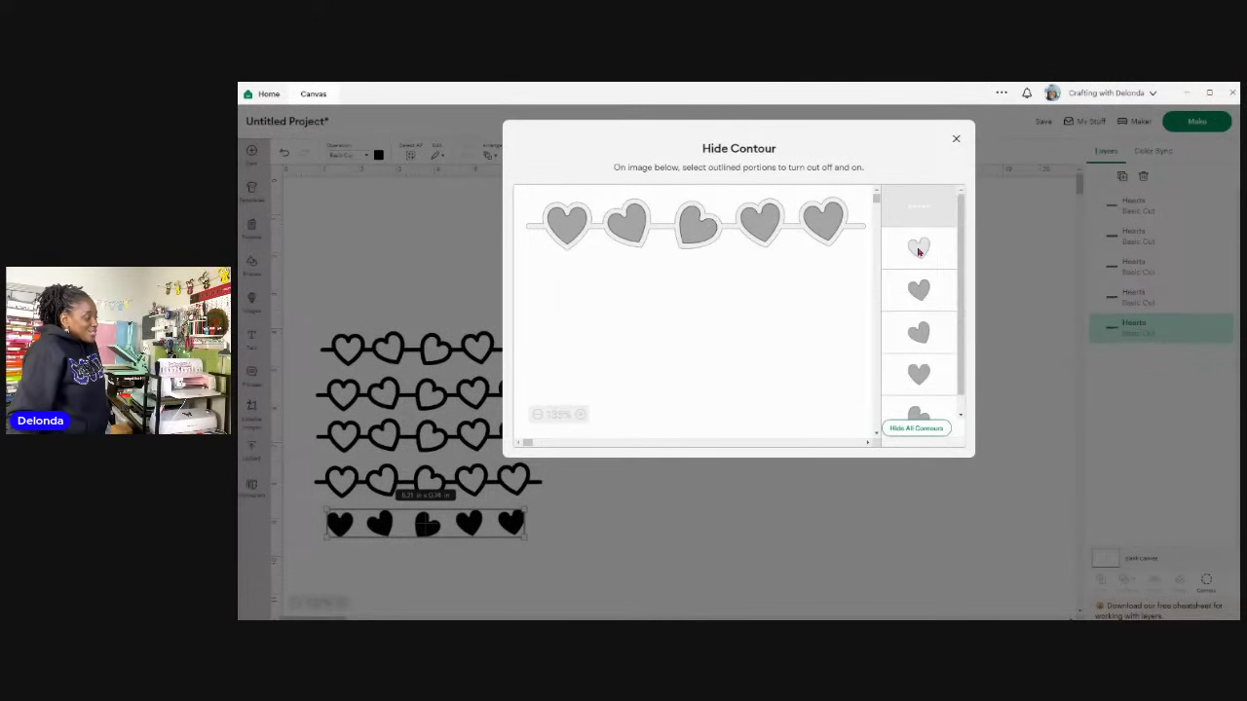
pyautogui.click(917, 251)
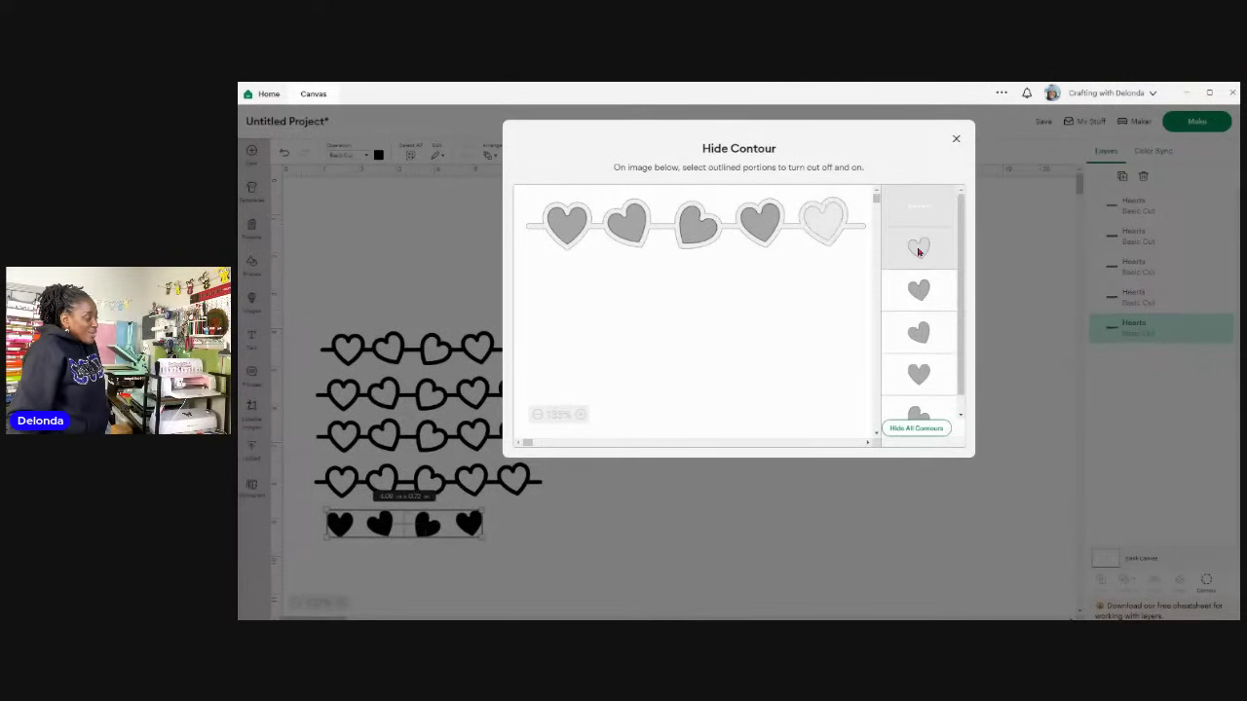
pyautogui.click(926, 298)
pyautogui.click(919, 340)
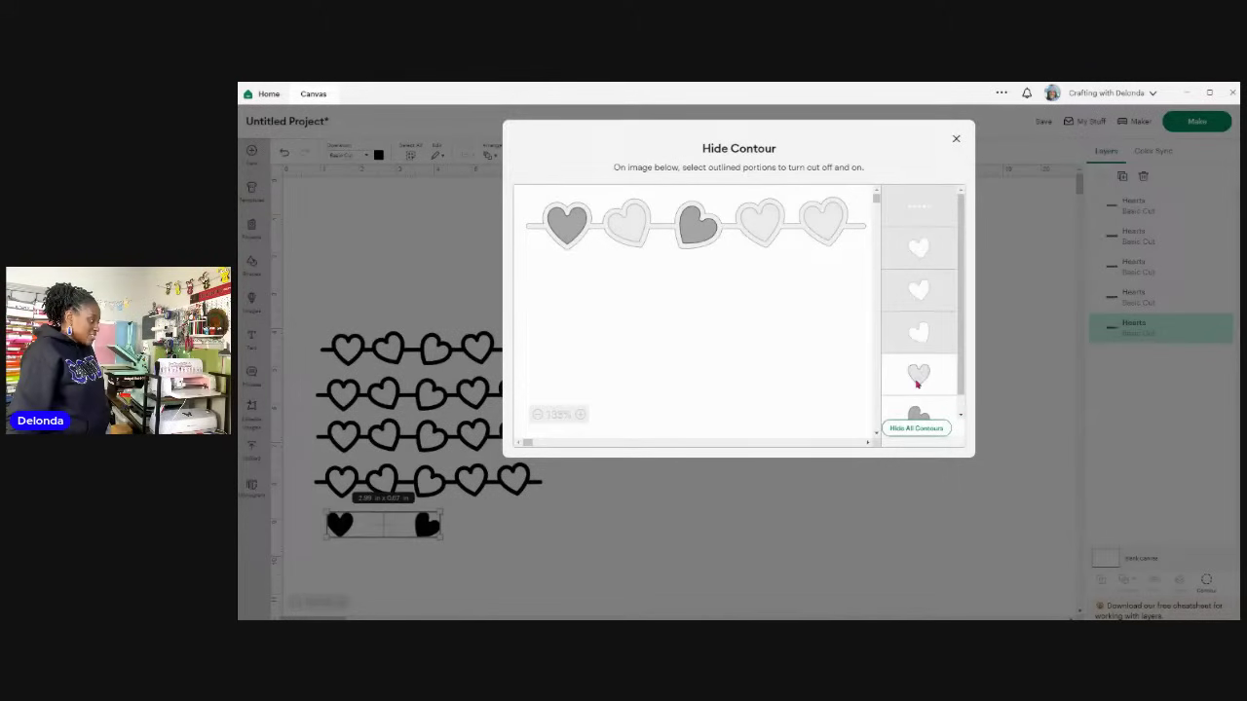
pyautogui.click(919, 334)
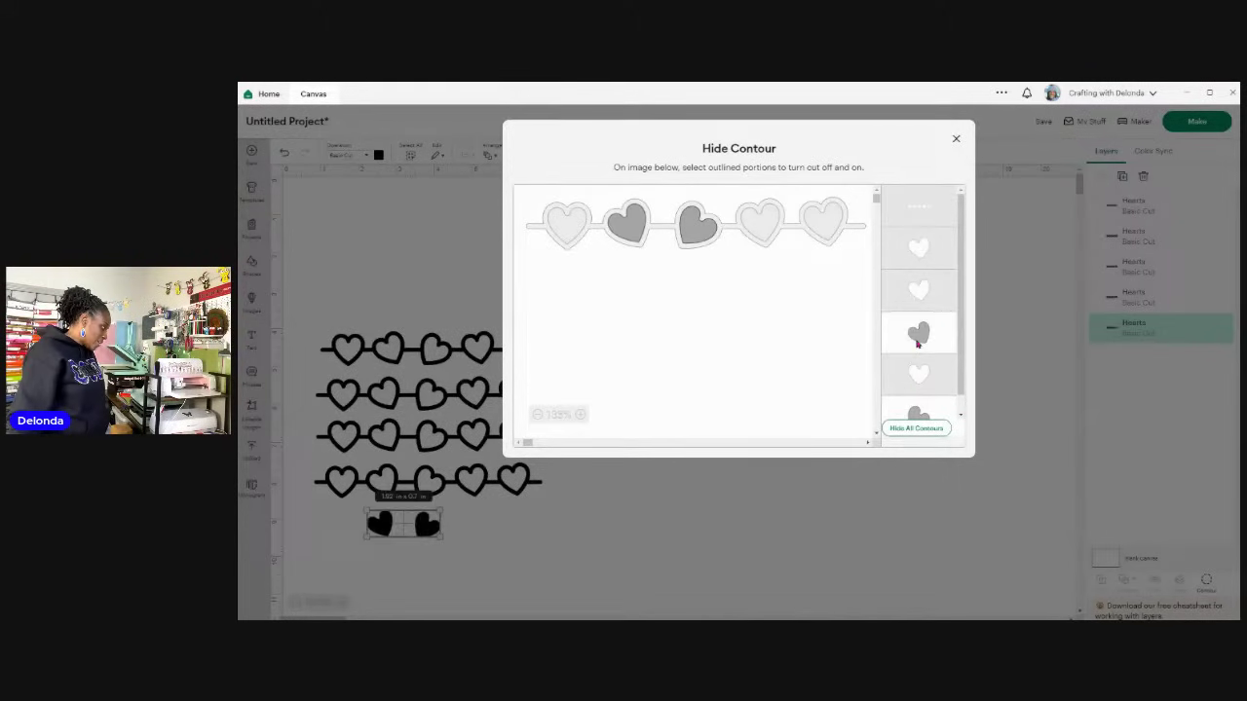
pyautogui.click(916, 295)
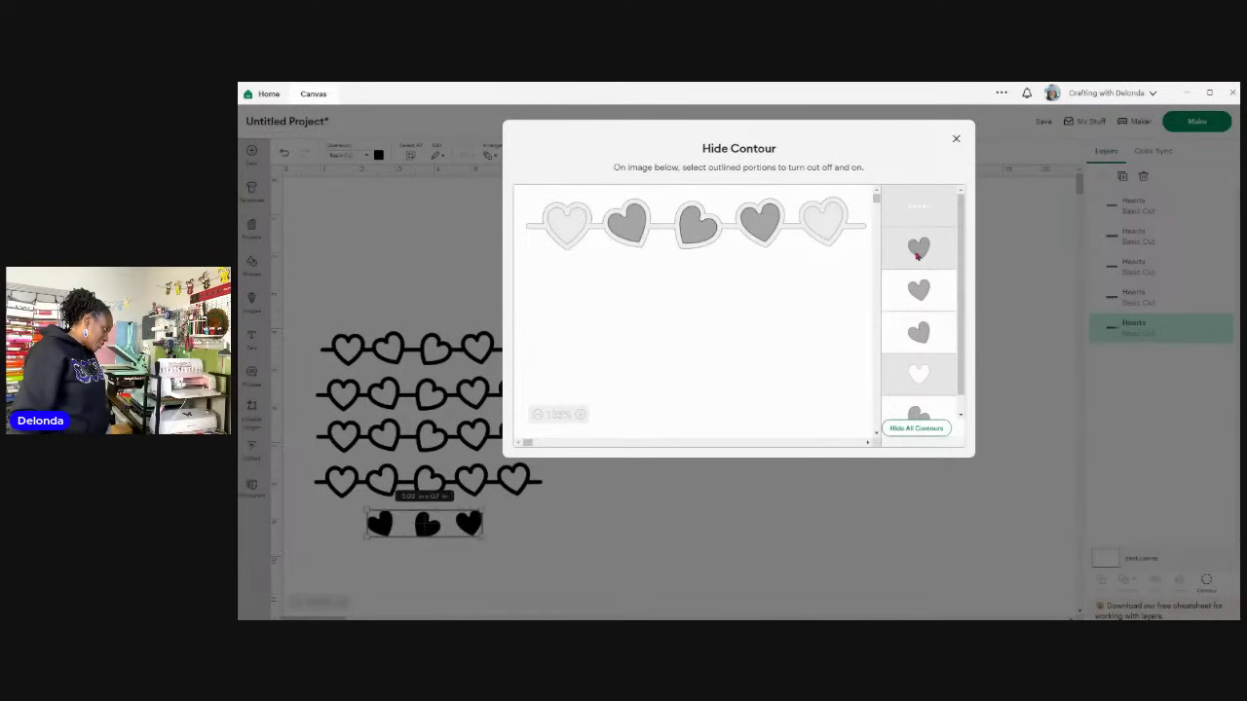
pyautogui.click(916, 253)
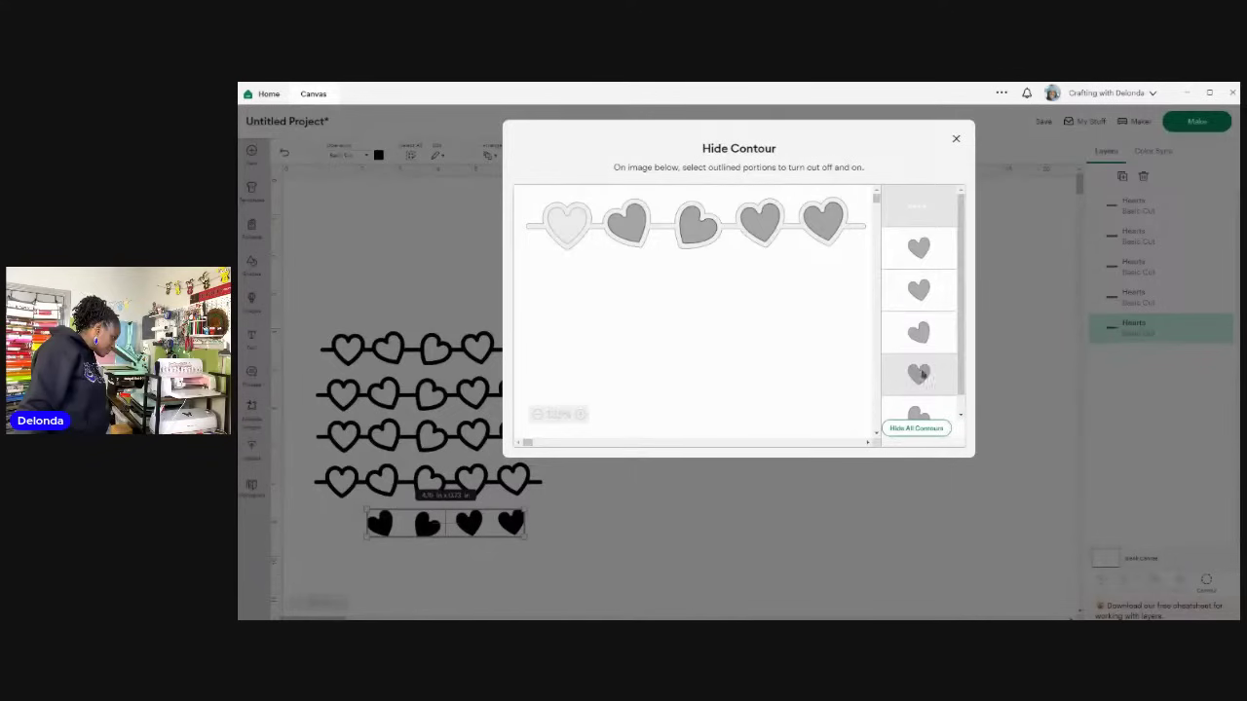
# Step: Hide the second to fifth heart contours, keep only the first heart, and close the contour settings
pyautogui.scroll(-1, 919, 361)
pyautogui.click(916, 402)
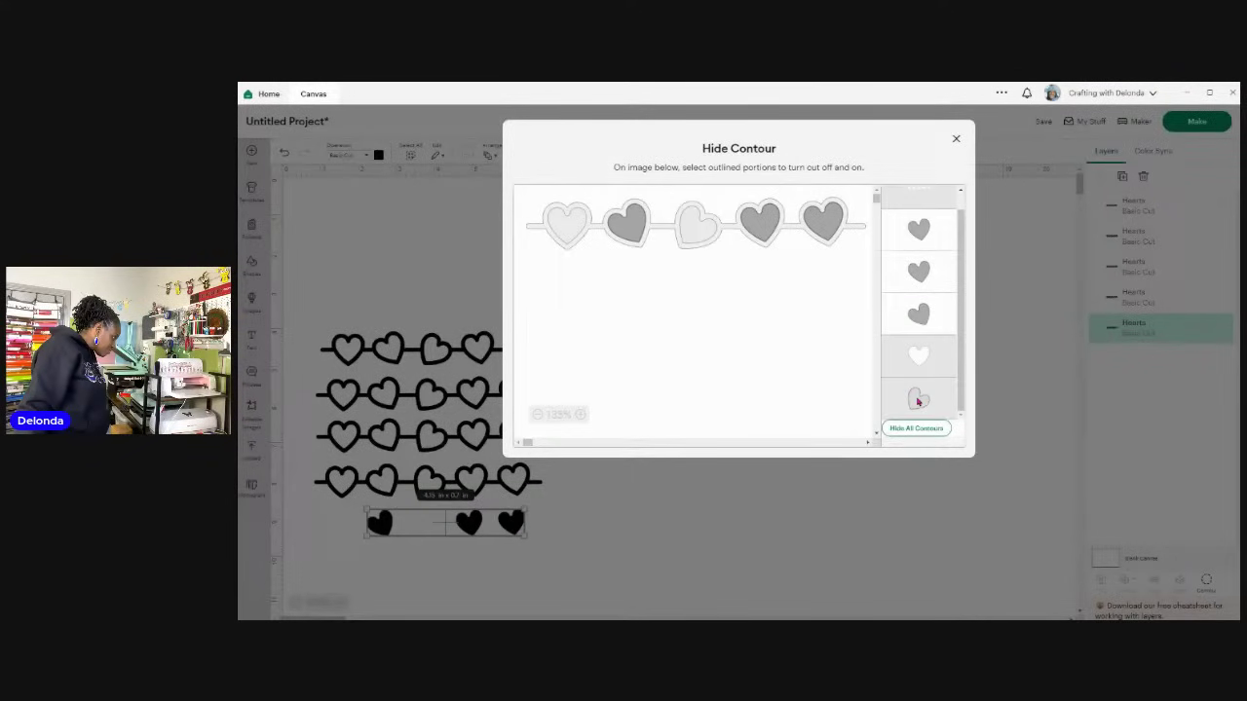
pyautogui.click(925, 357)
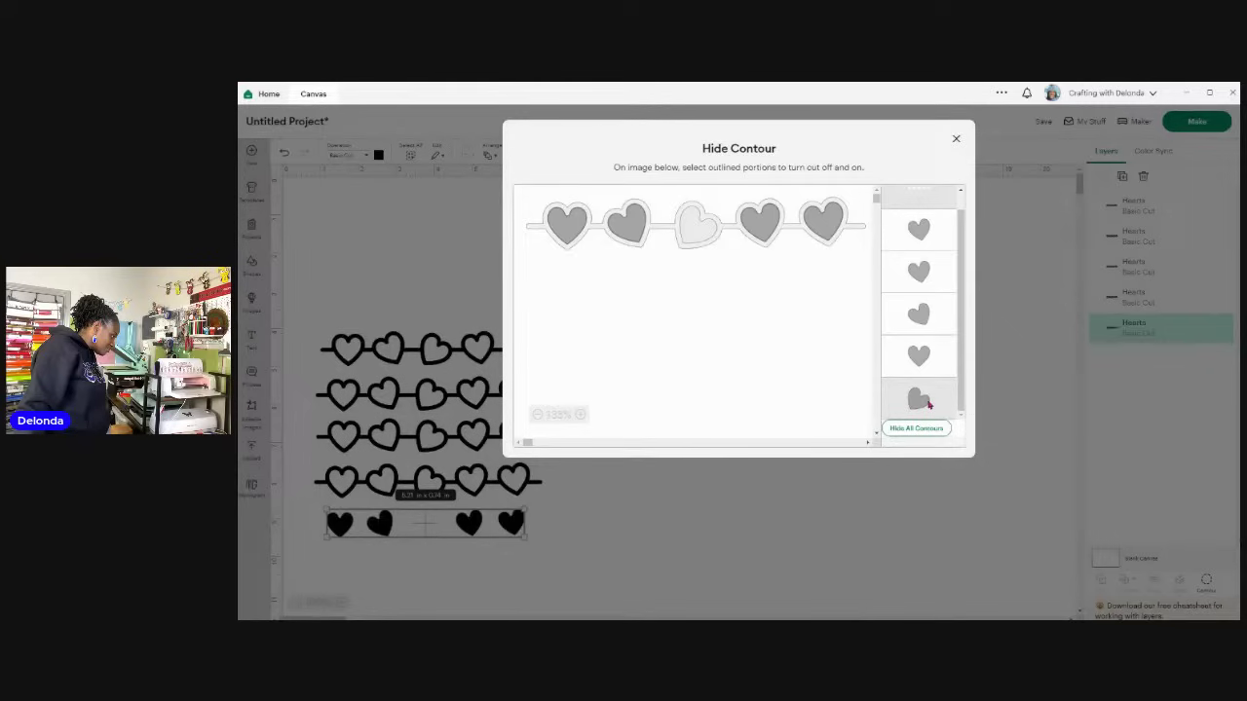
pyautogui.click(929, 405)
pyautogui.click(928, 405)
pyautogui.click(925, 271)
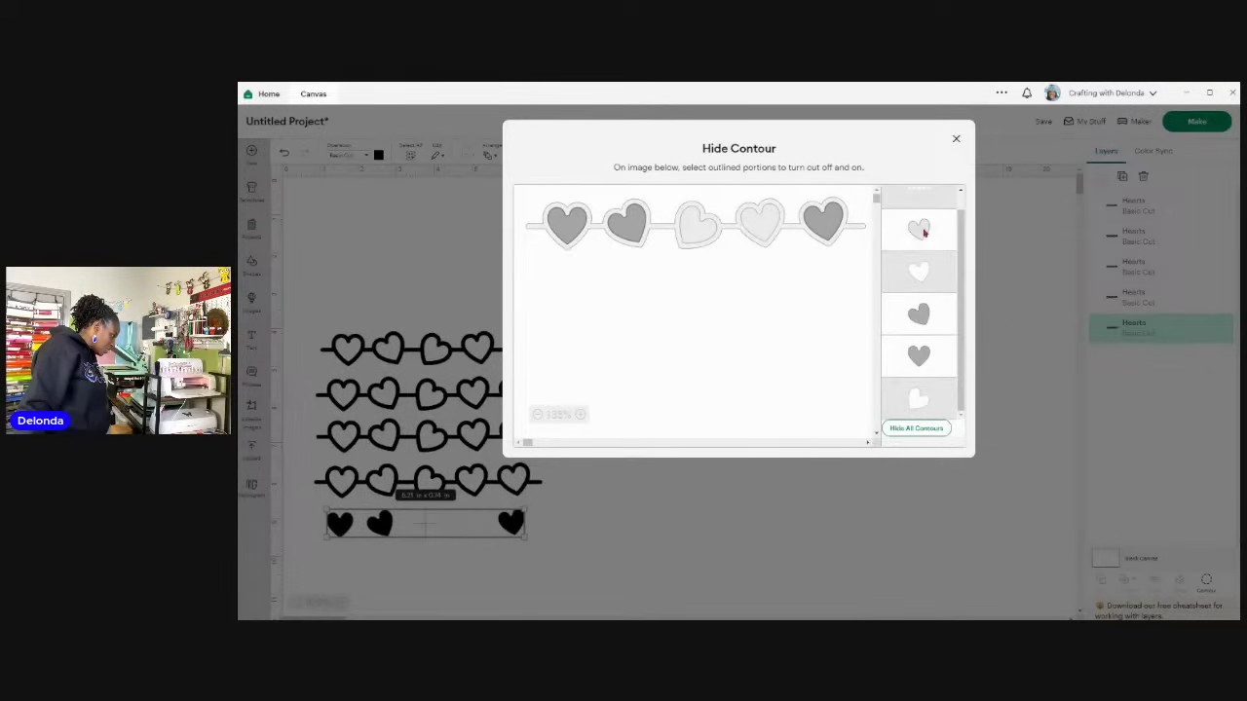
pyautogui.click(923, 231)
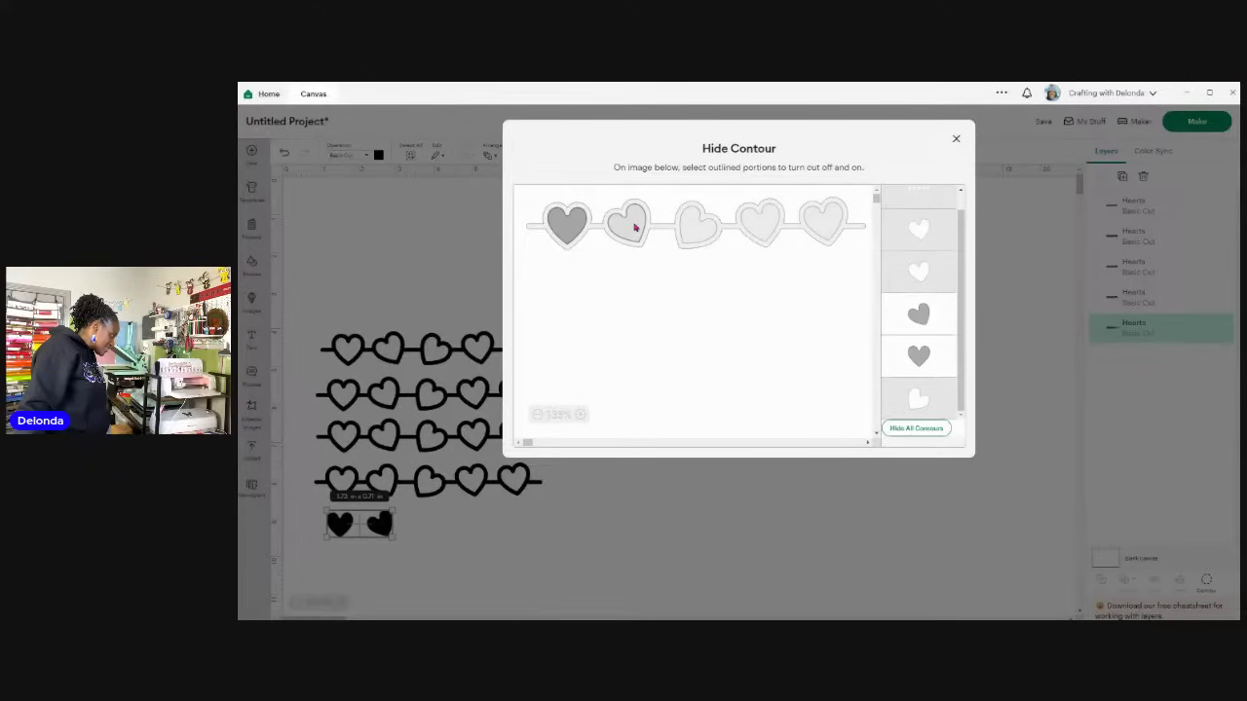
pyautogui.click(634, 227)
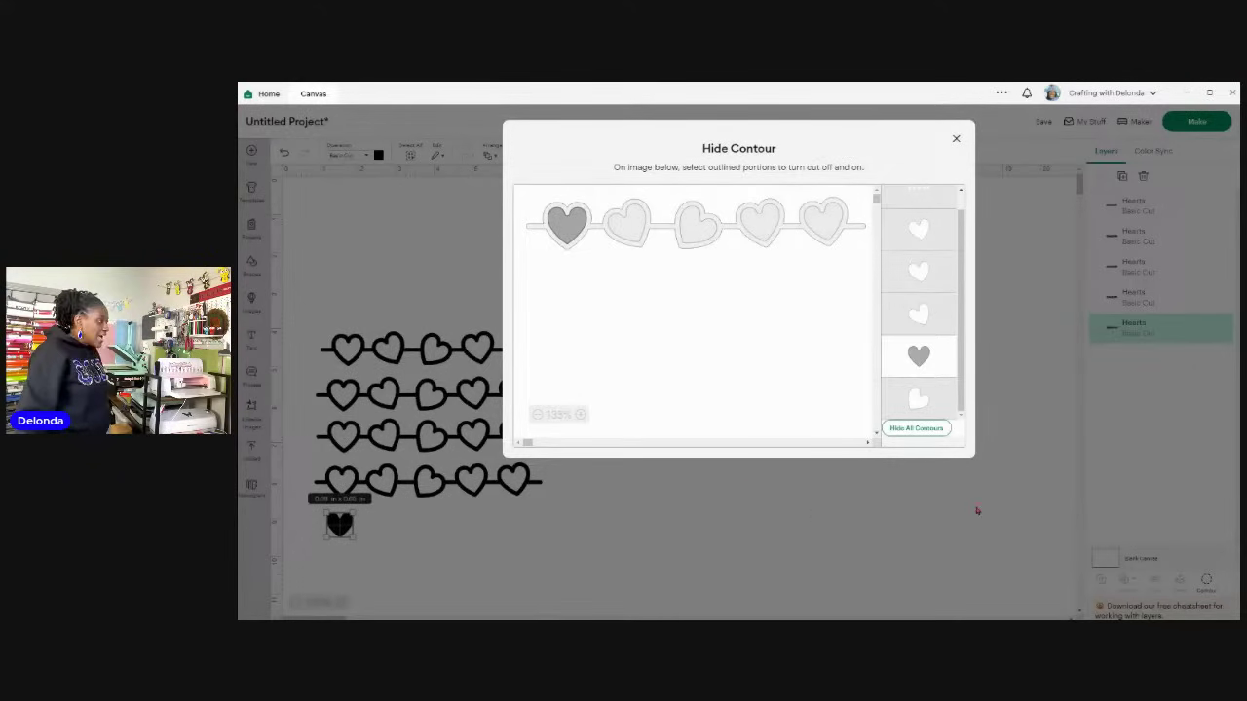
pyautogui.click(955, 138)
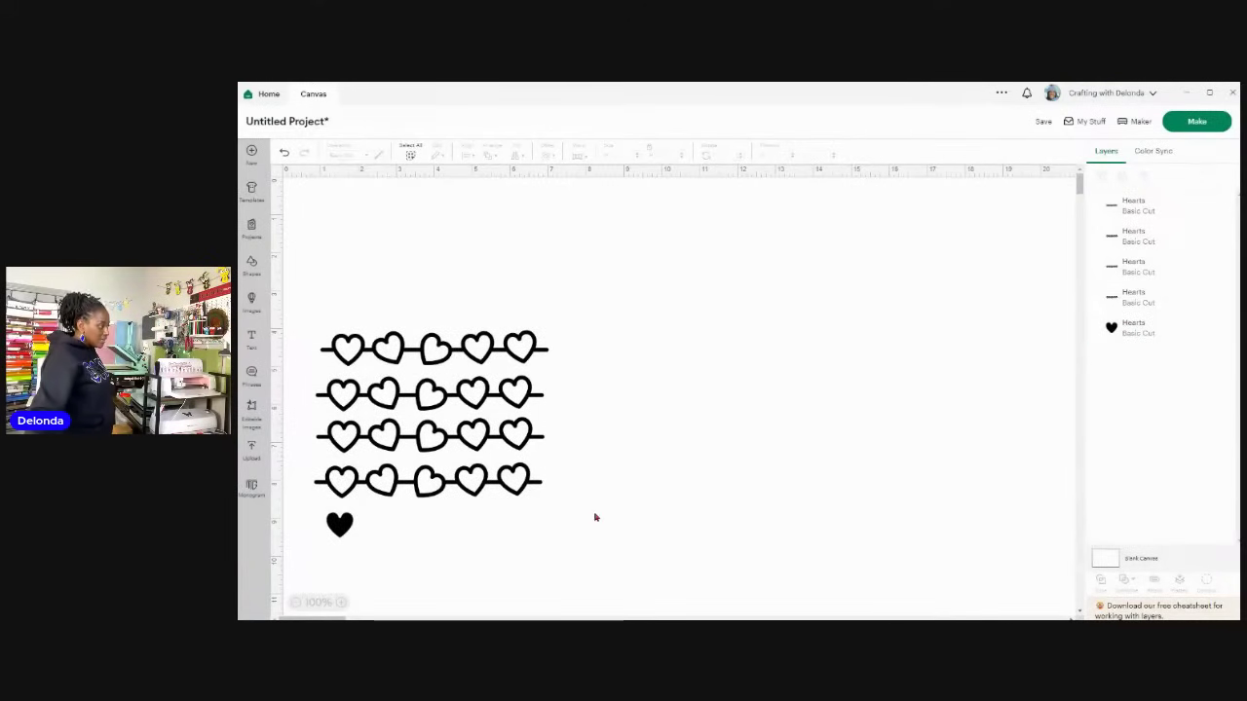
# Step: Recolor the solid heart purple and place it inside the first heart of the lowest hearts row
pyautogui.click(339, 524)
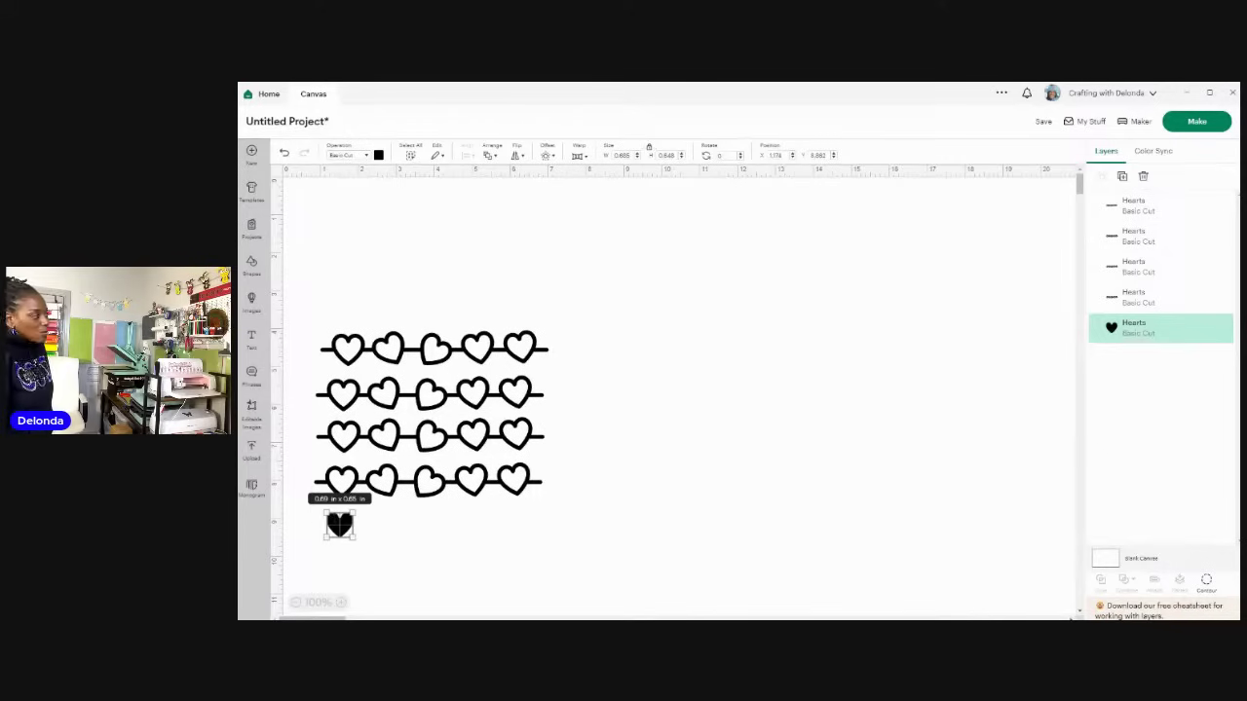
pyautogui.click(378, 155)
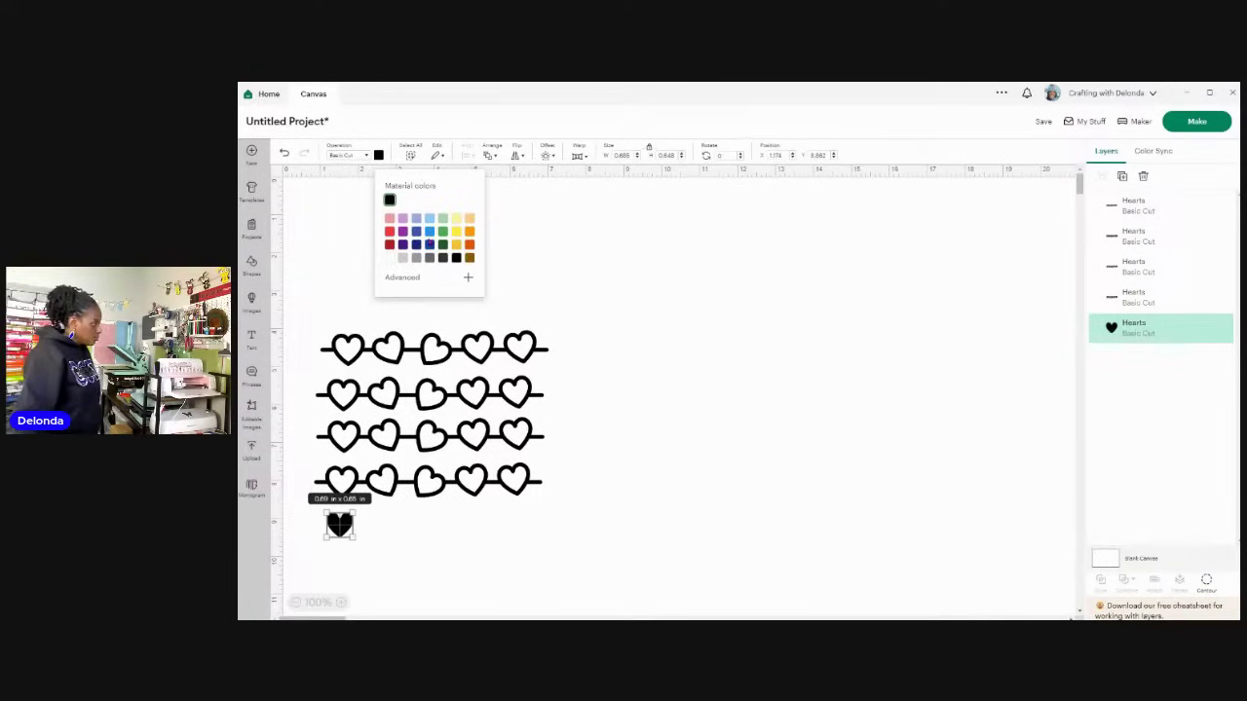
pyautogui.click(403, 234)
pyautogui.click(721, 439)
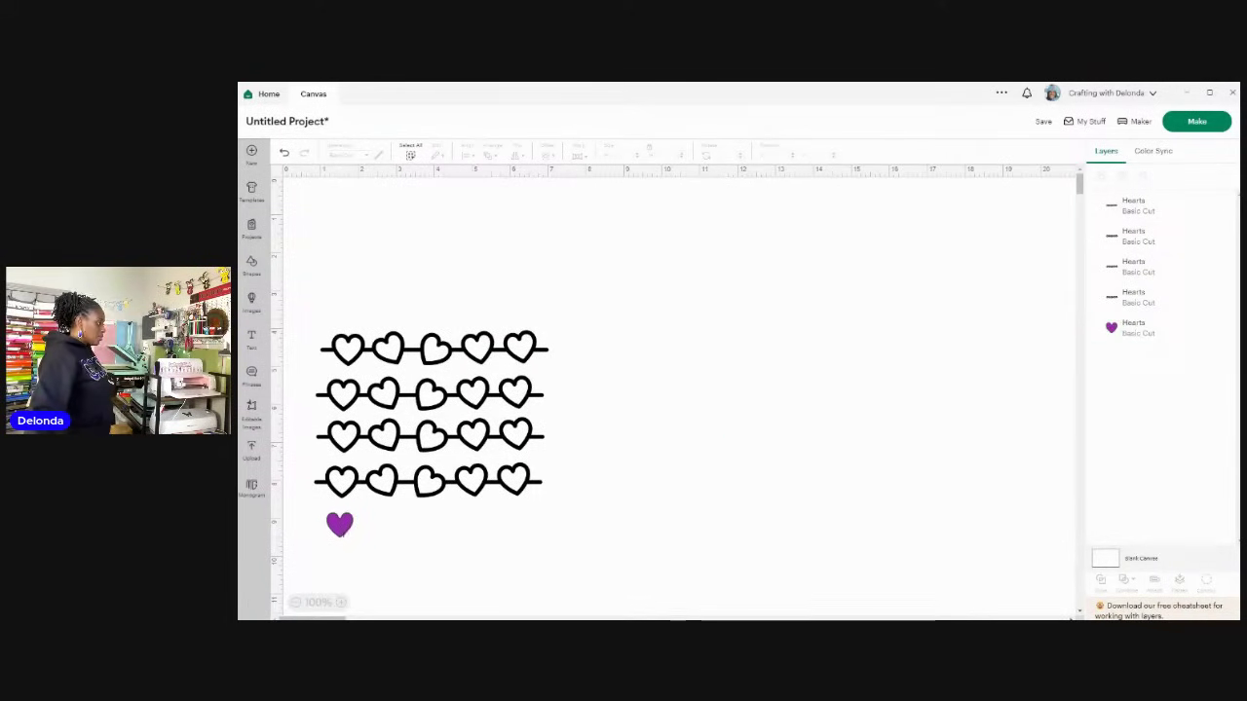
pyautogui.moveTo(339, 526); pyautogui.dragTo(341, 481)
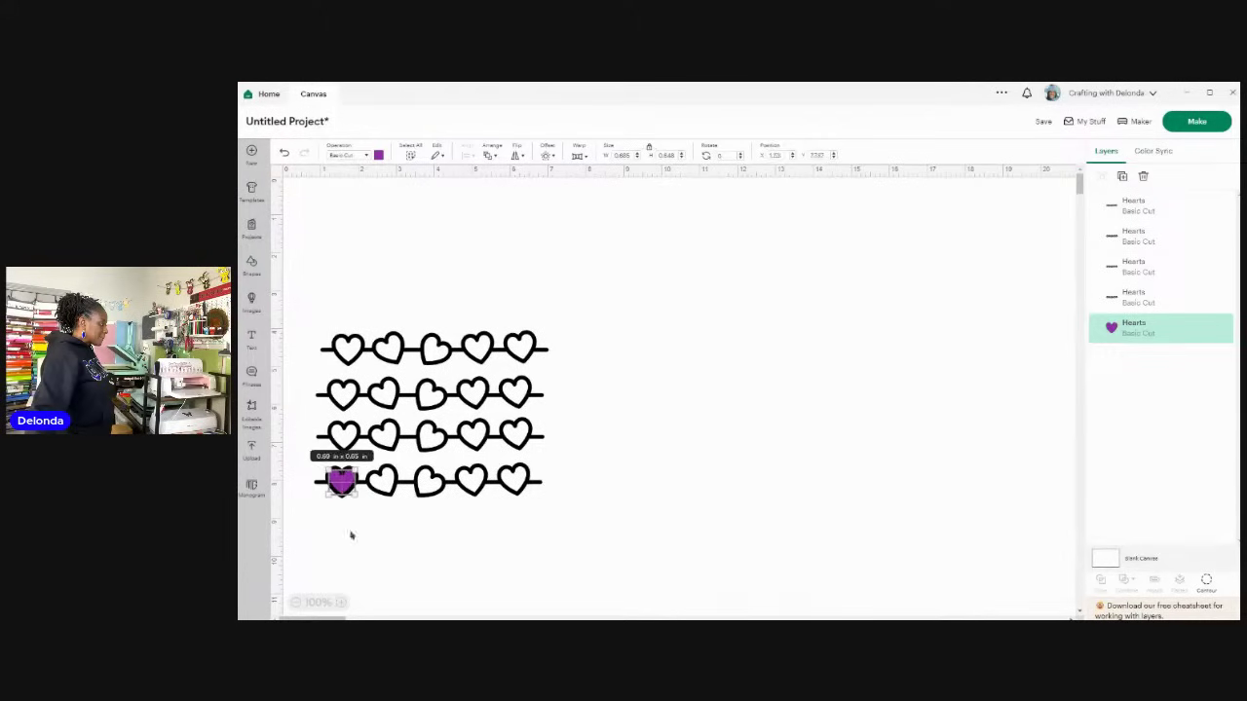
pyautogui.click(601, 587)
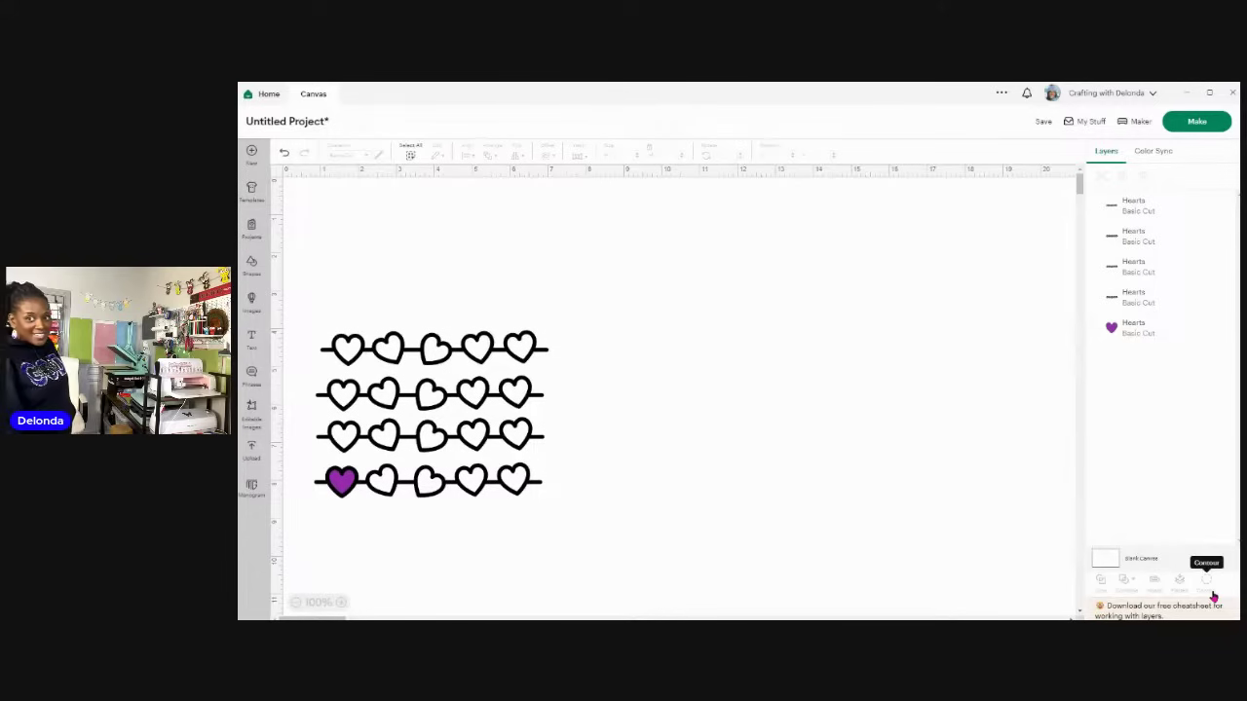
pyautogui.click(515, 487)
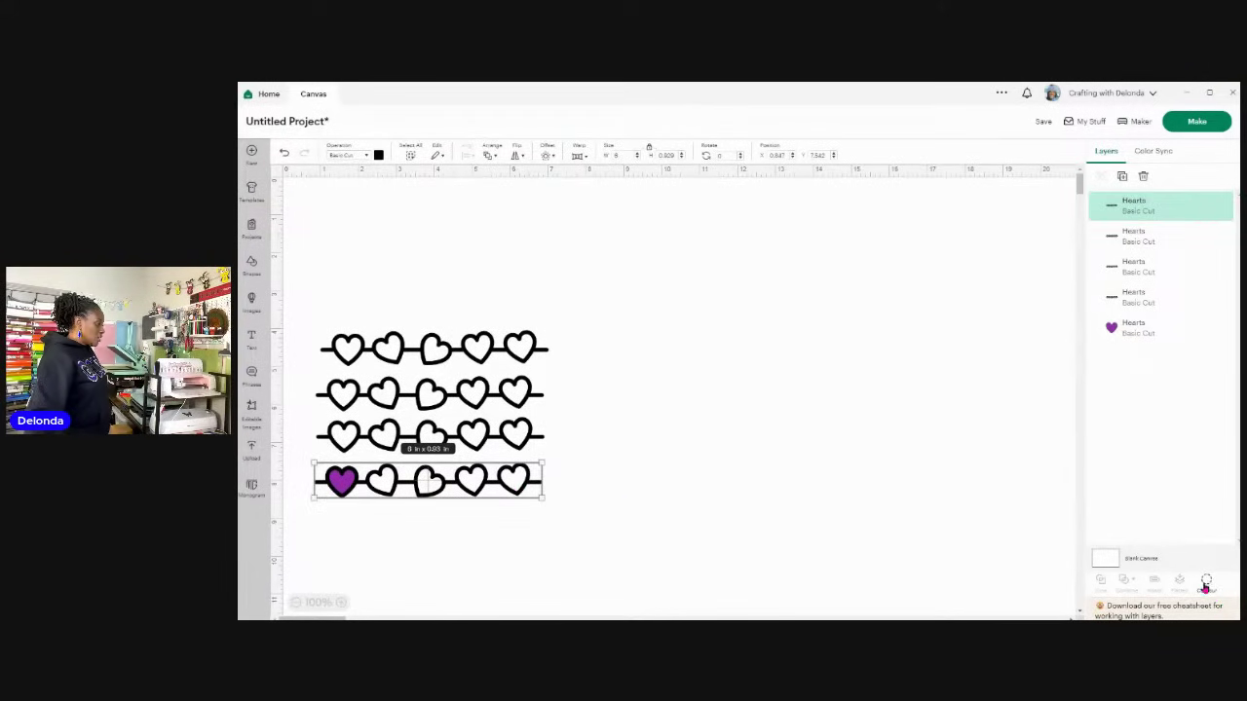
pyautogui.click(1206, 585)
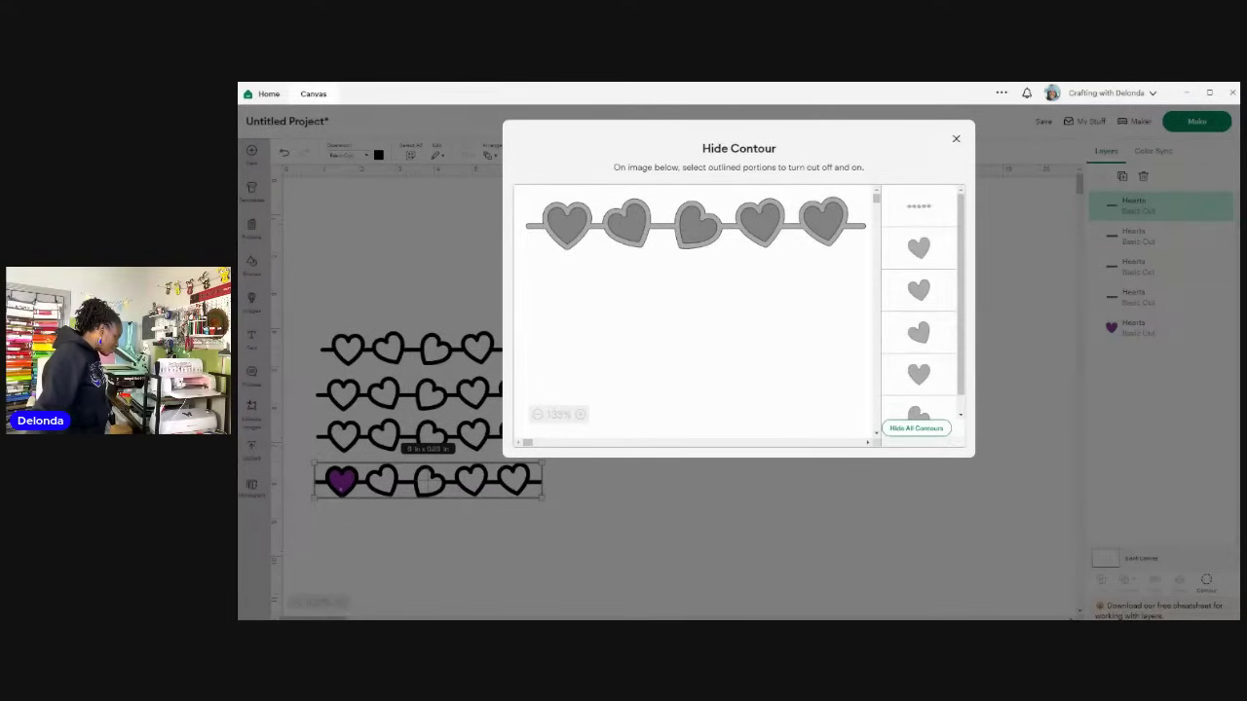
pyautogui.click(955, 139)
# Step: Move the purple heart below the lowest hearts row and hide that row's outer outline contour
pyautogui.moveTo(344, 488); pyautogui.dragTo(336, 539)
pyautogui.moveTo(383, 447); pyautogui.dragTo(378, 480)
pyautogui.click(1204, 587)
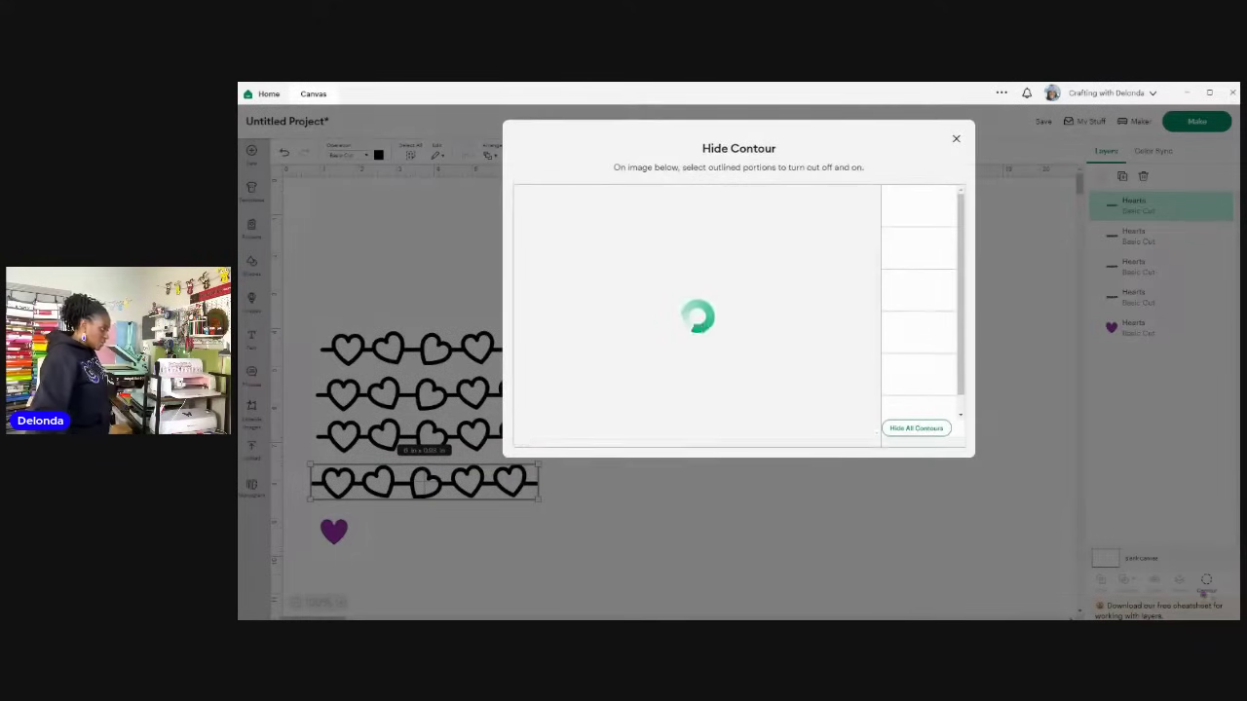
pyautogui.click(922, 213)
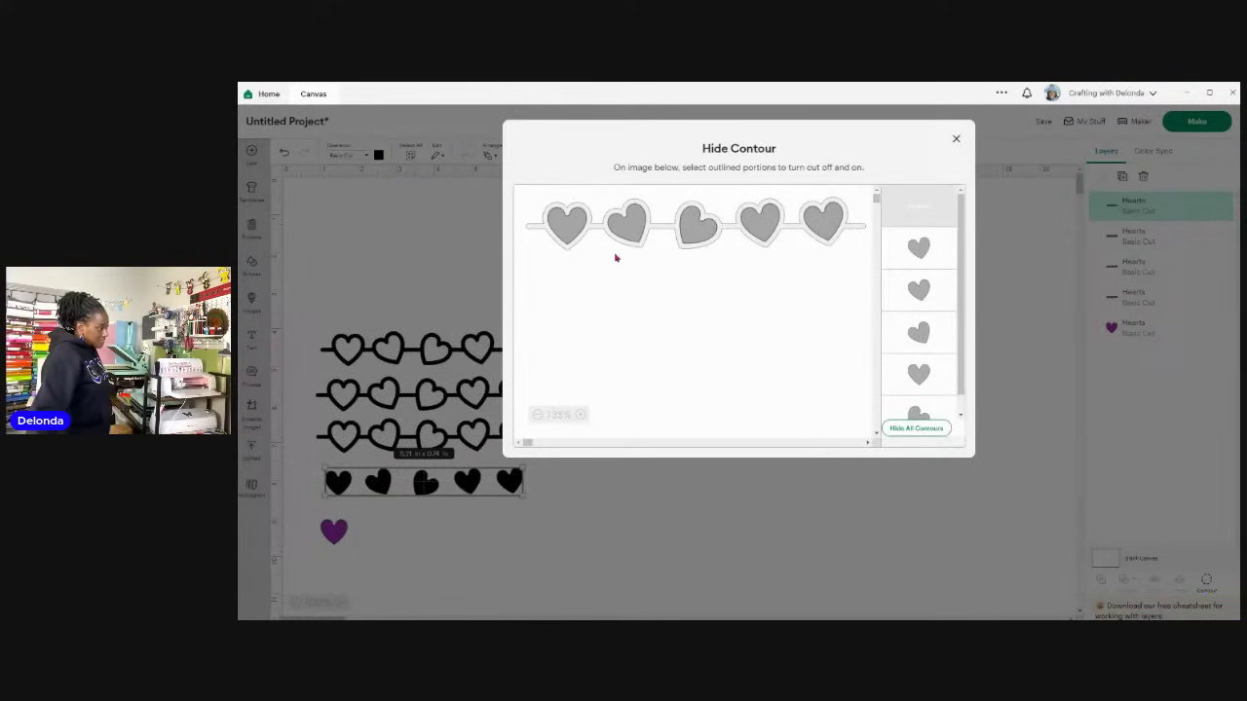
# Step: Hide the fifth heart contour and try switching the first, second and fourth heart contours off and on
pyautogui.click(928, 253)
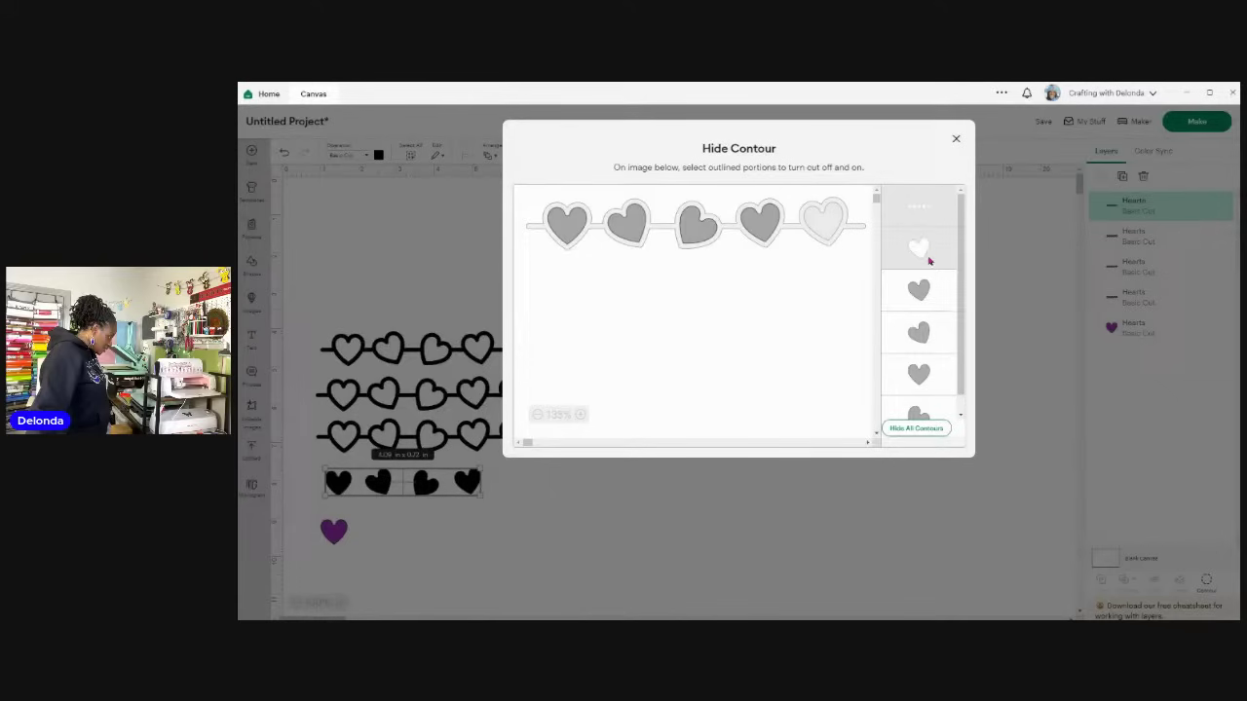
pyautogui.click(930, 294)
pyautogui.click(926, 337)
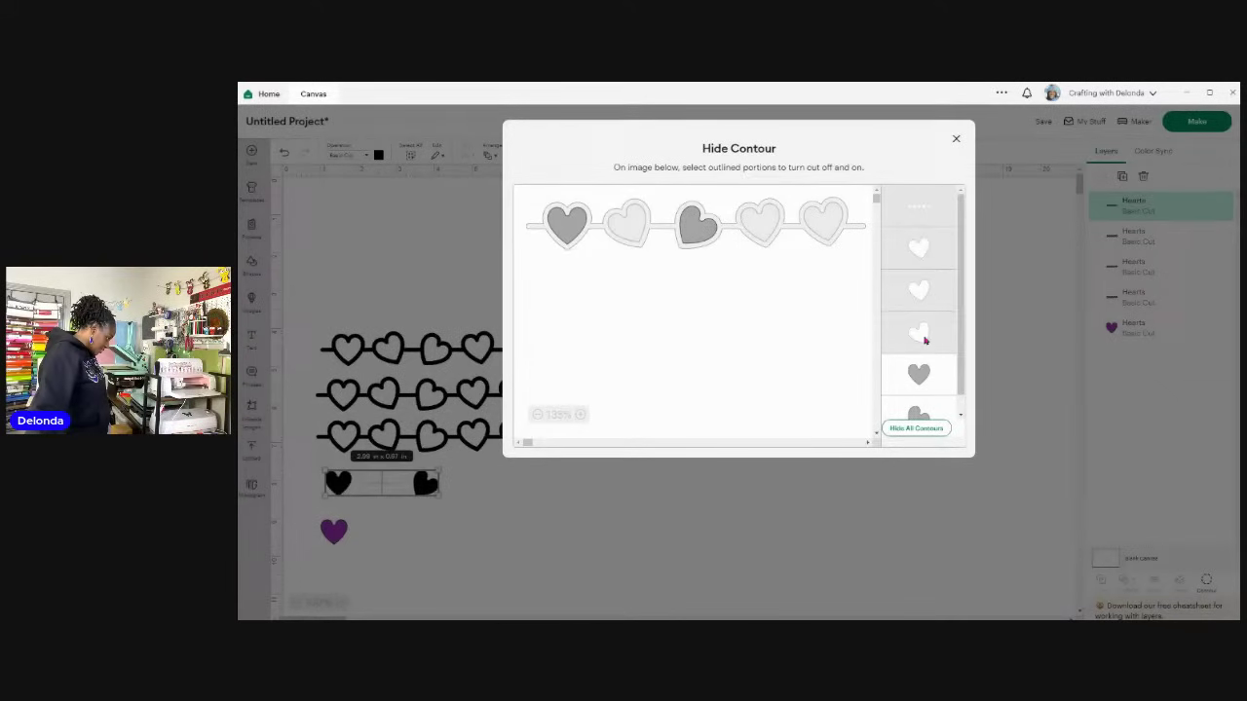
pyautogui.click(929, 293)
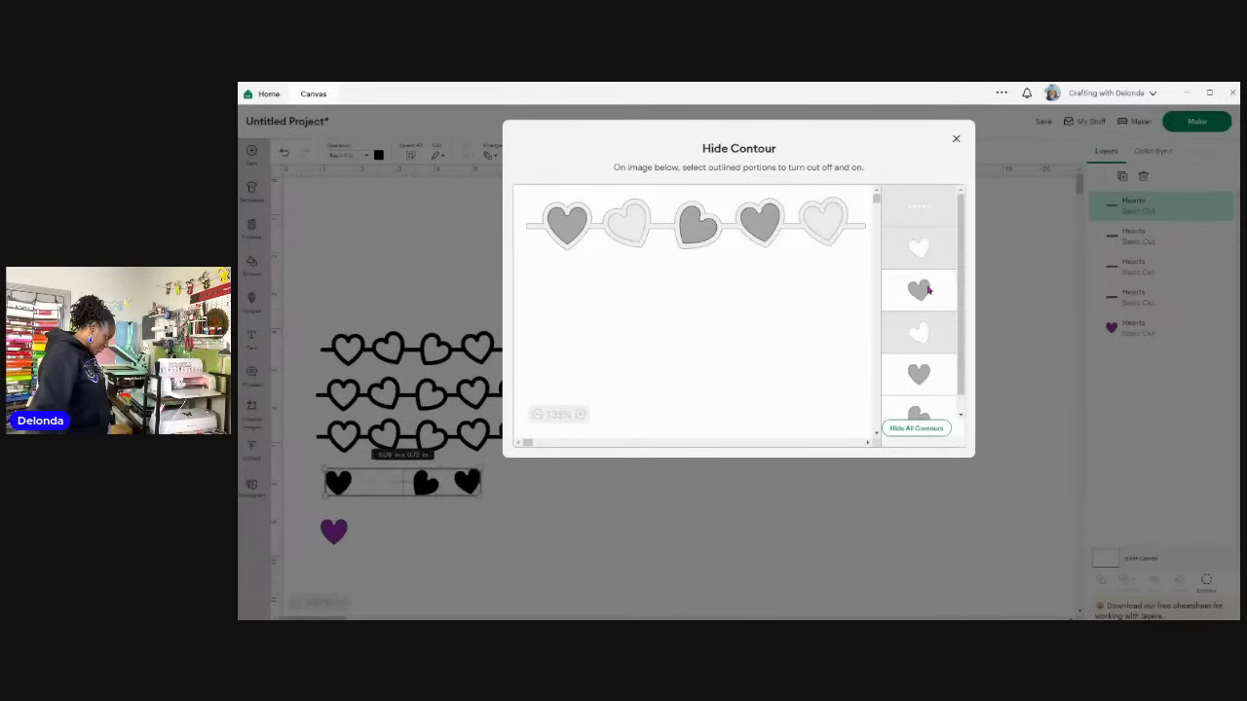
pyautogui.click(923, 340)
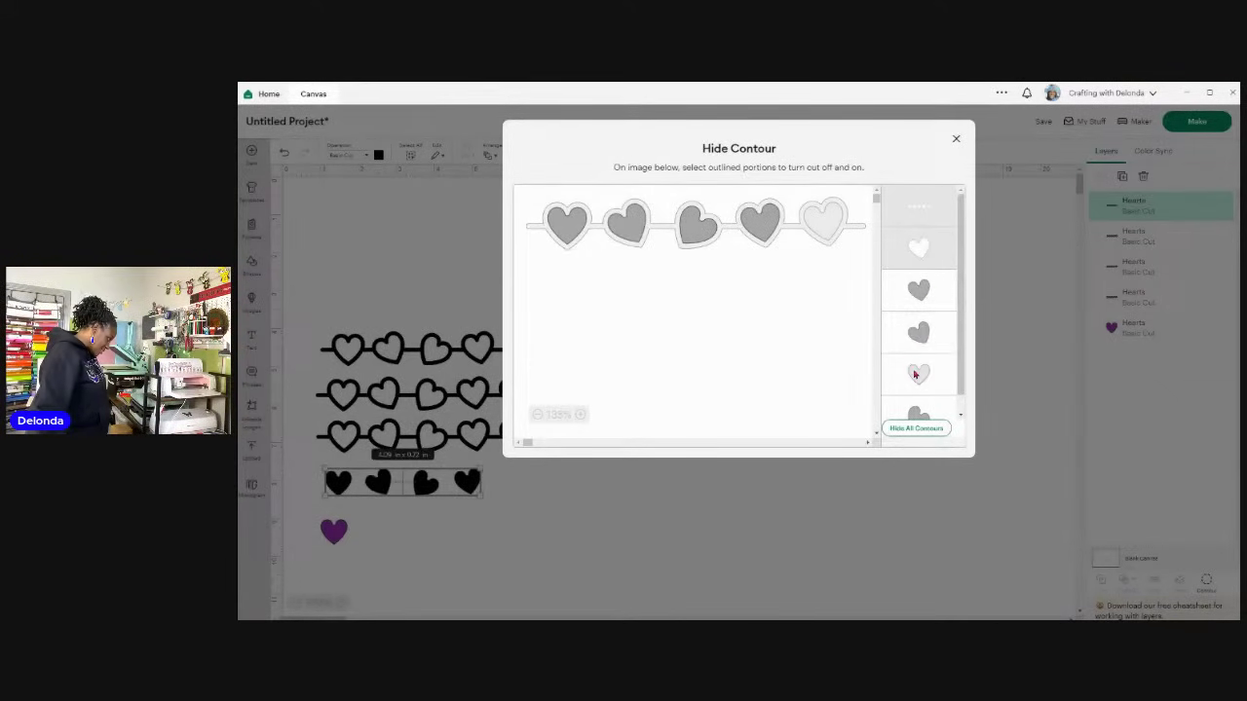
pyautogui.click(914, 374)
pyautogui.click(918, 331)
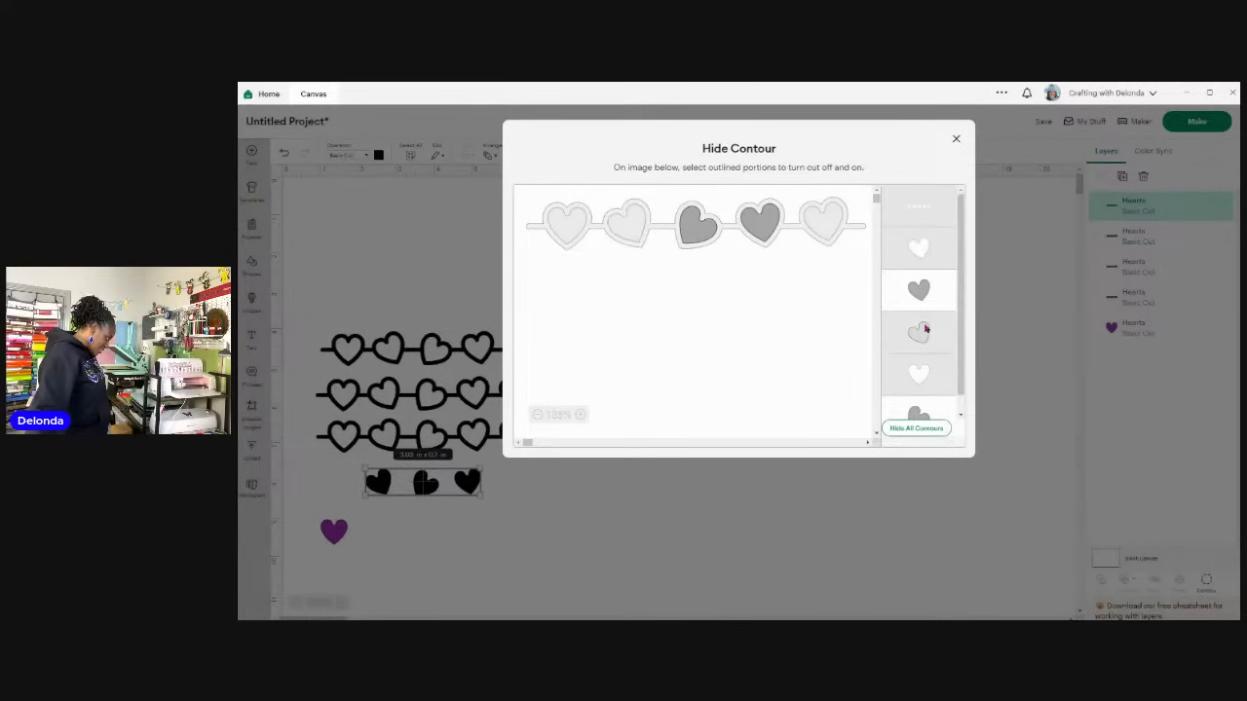
pyautogui.click(909, 377)
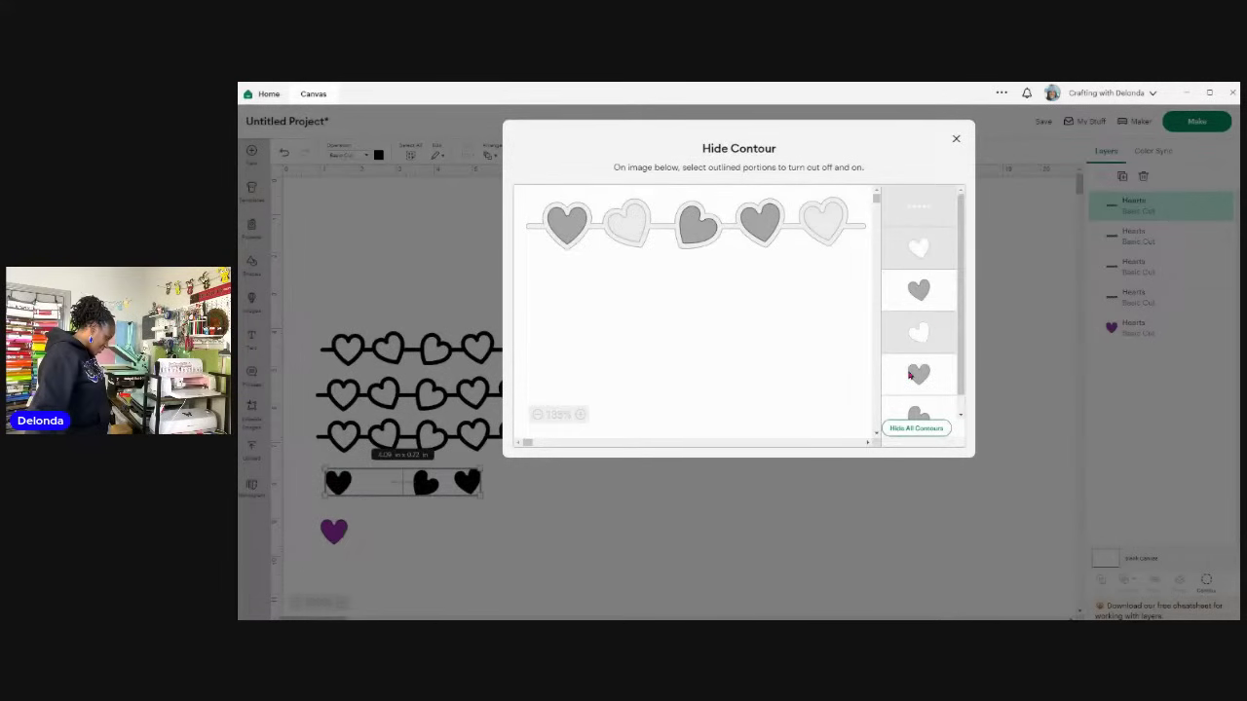
# Step: Hide the first, third and fourth heart contours, keep only the second heart, and close the contour settings
pyautogui.click(920, 289)
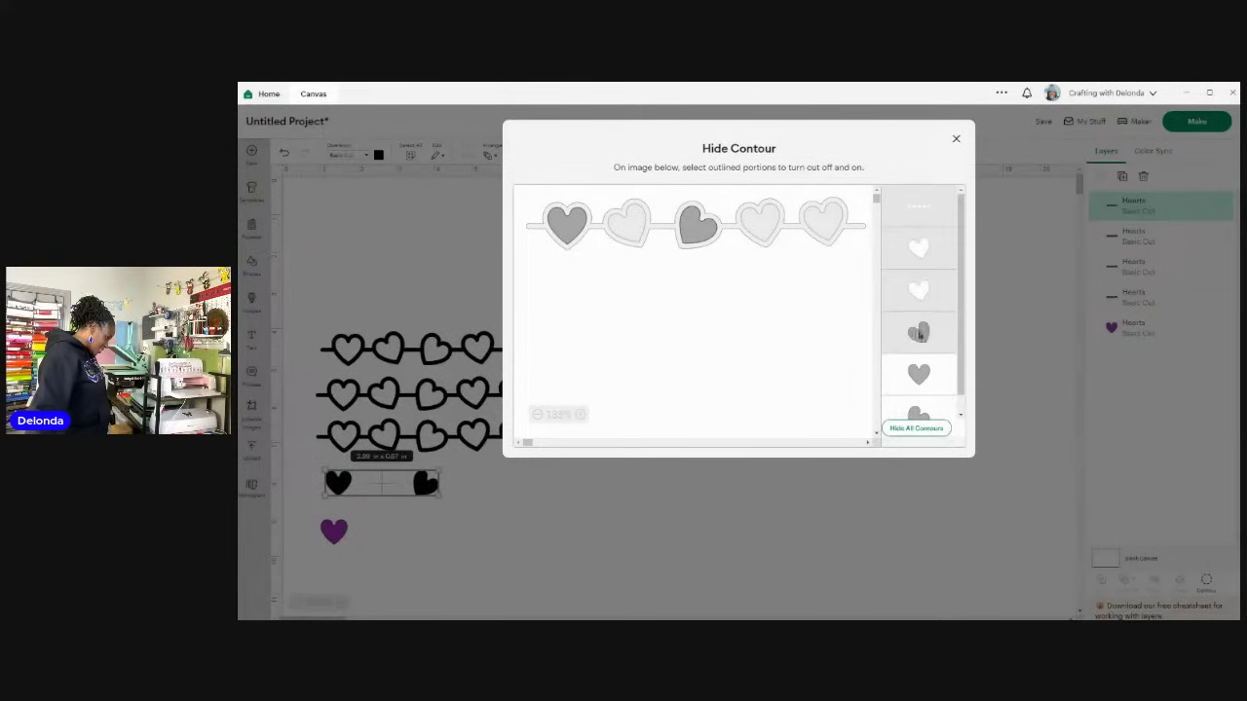
pyautogui.click(703, 227)
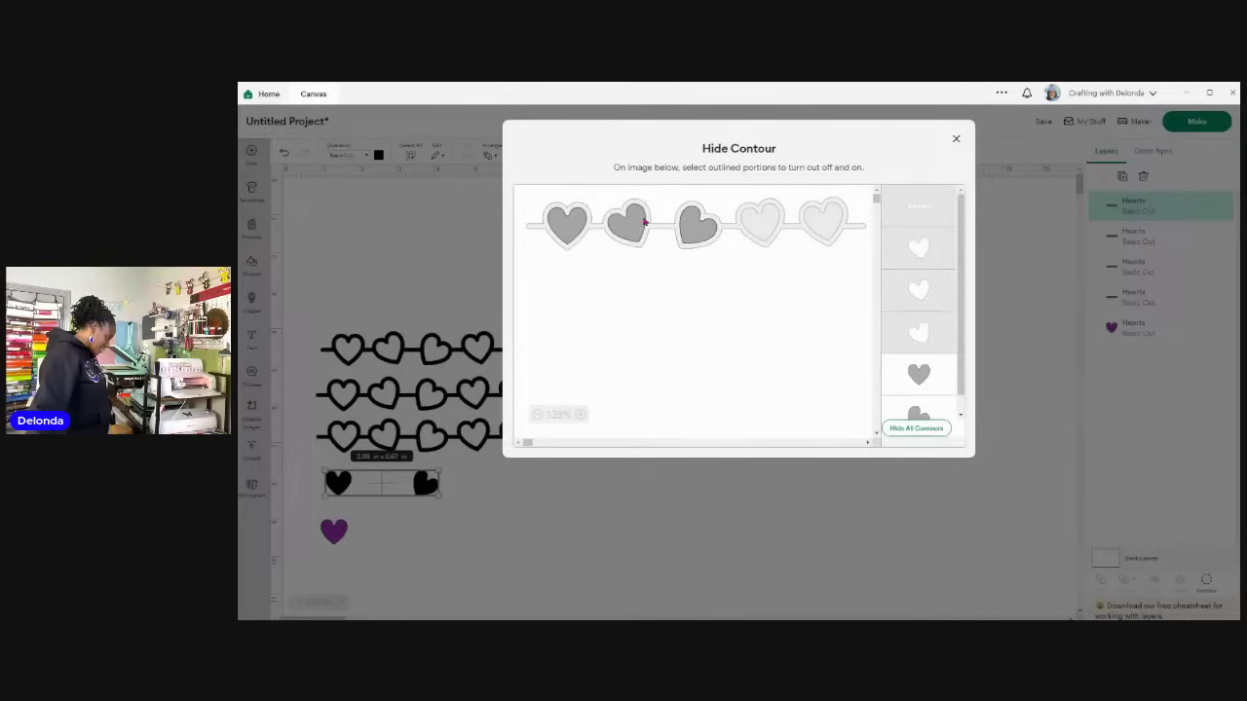
pyautogui.click(635, 220)
pyautogui.click(693, 228)
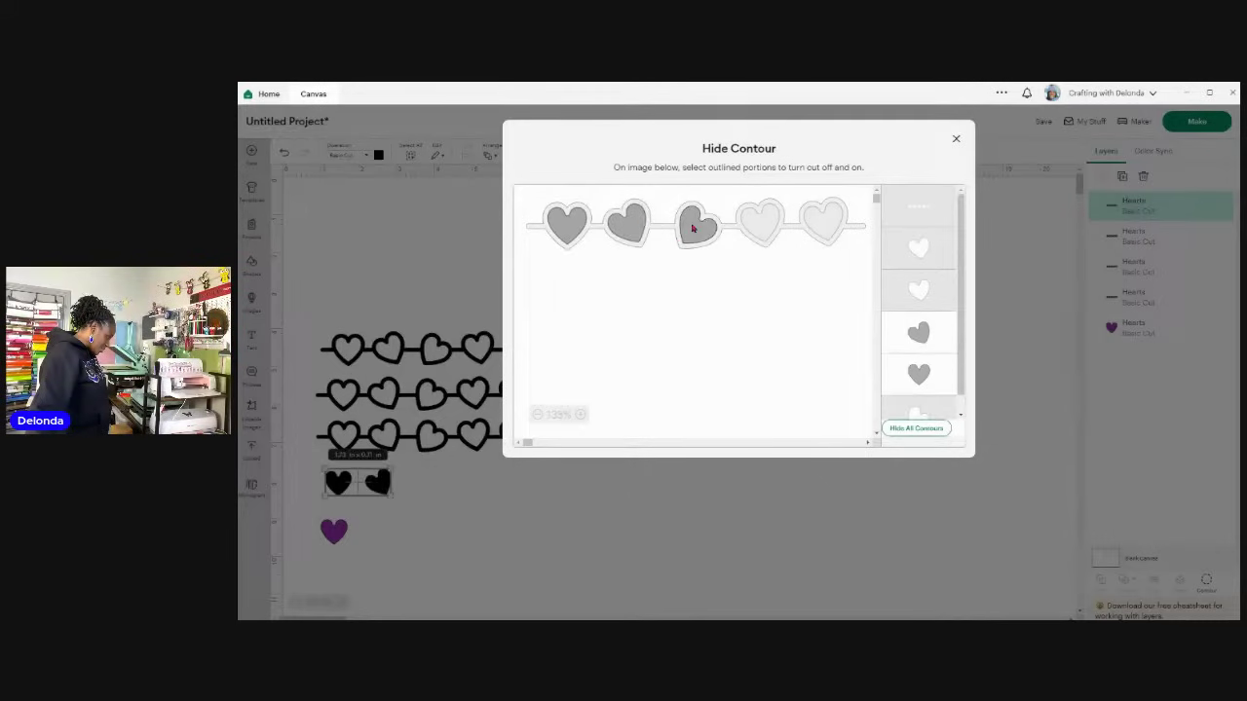
pyautogui.click(566, 224)
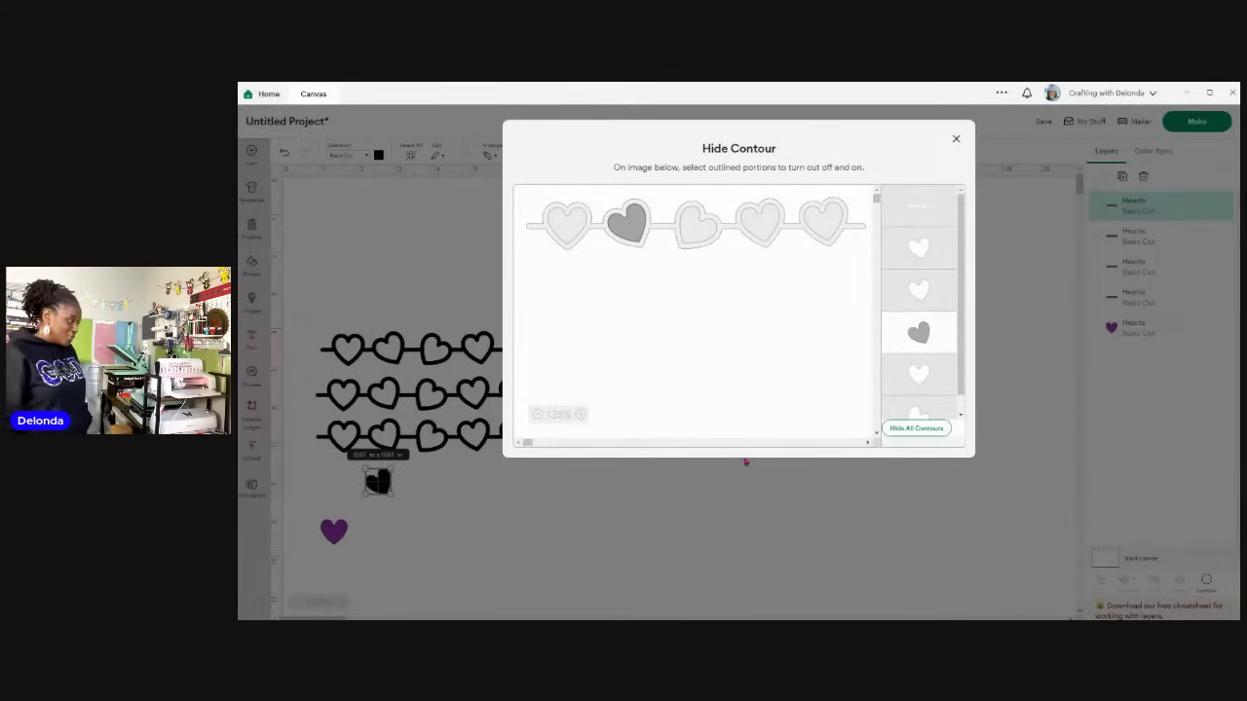
pyautogui.click(956, 139)
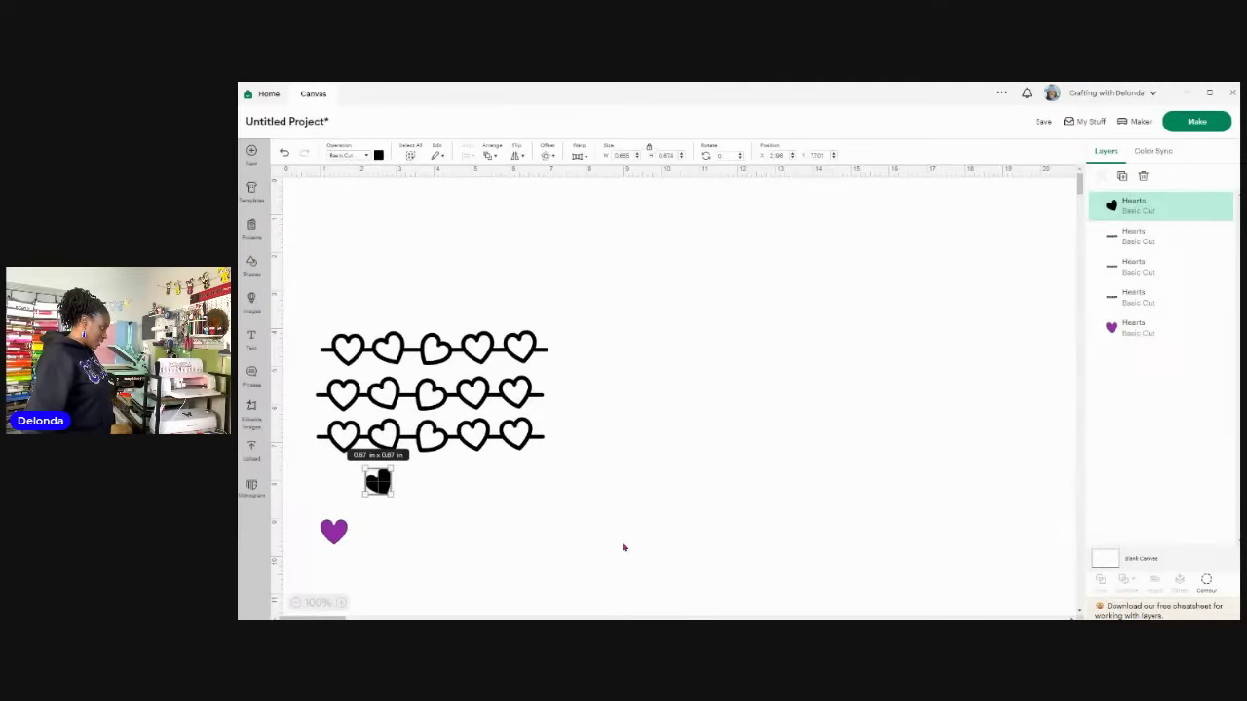
# Step: Recolor the extracted second heart orange and move the purple heart up beside it
pyautogui.click(378, 156)
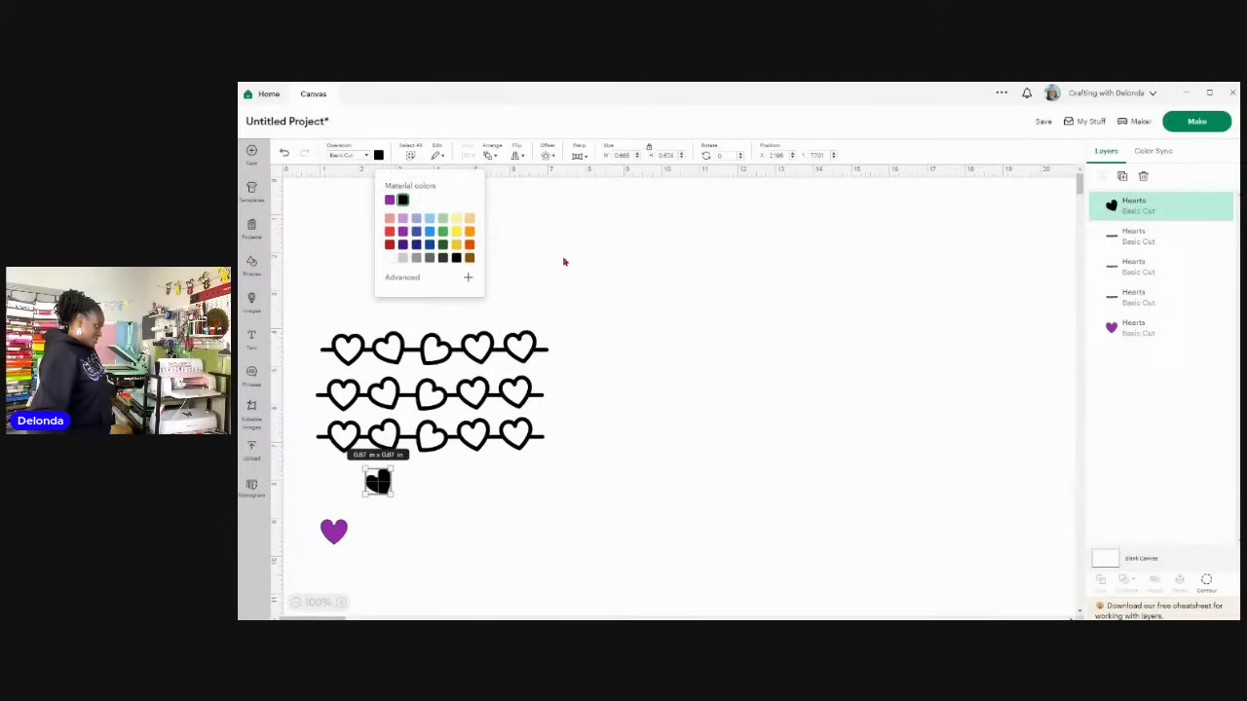
pyautogui.click(469, 232)
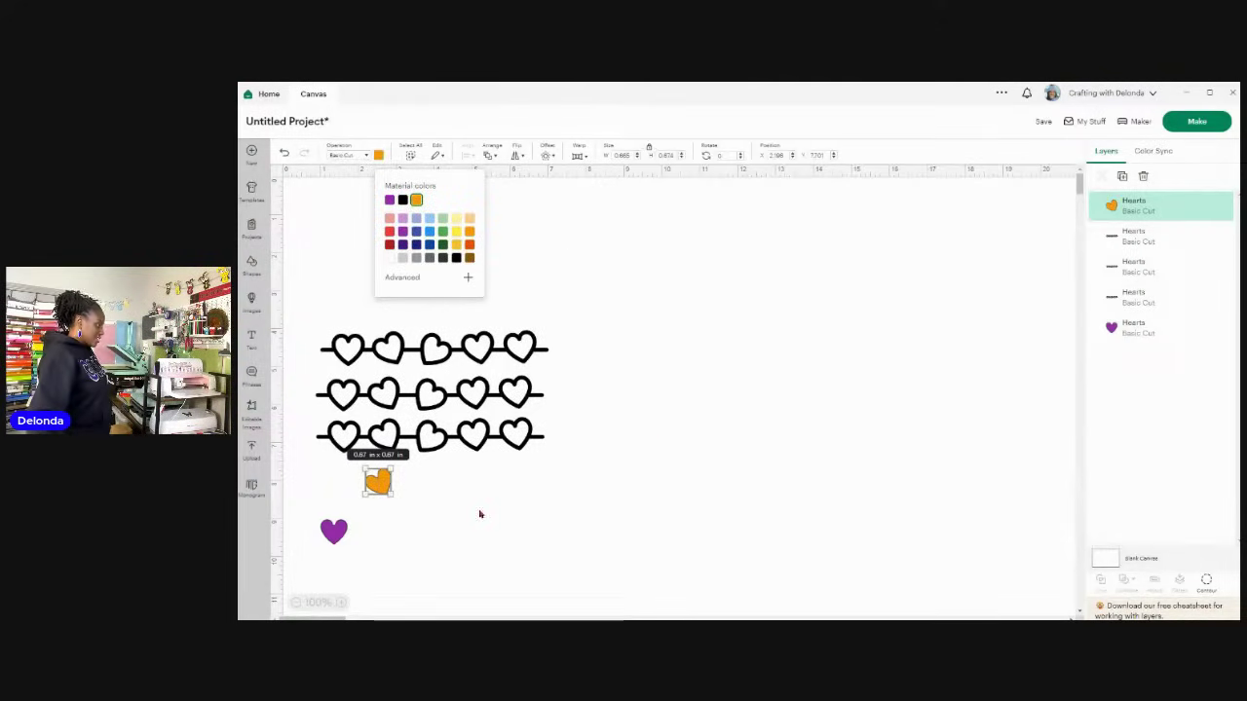
pyautogui.moveTo(333, 531); pyautogui.dragTo(336, 485)
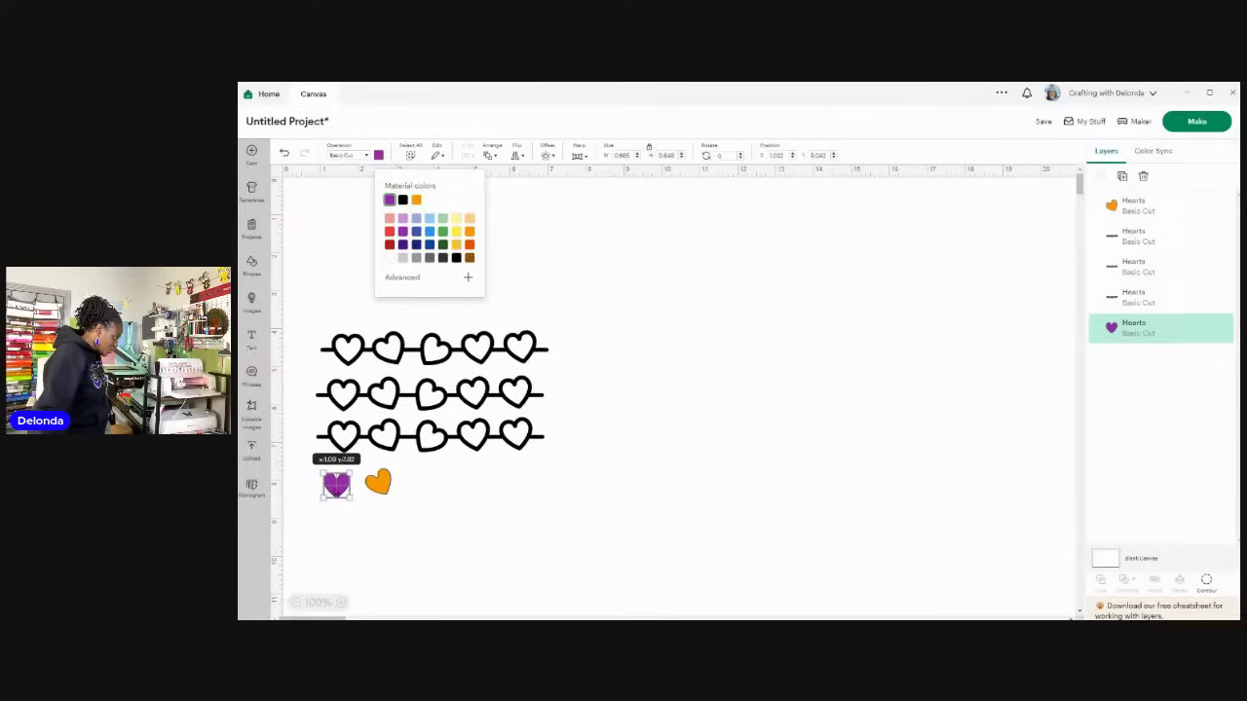
# Step: Use Contour on the lowest remaining hearts row to hide the outline and all hearts except the third
pyautogui.click(429, 436)
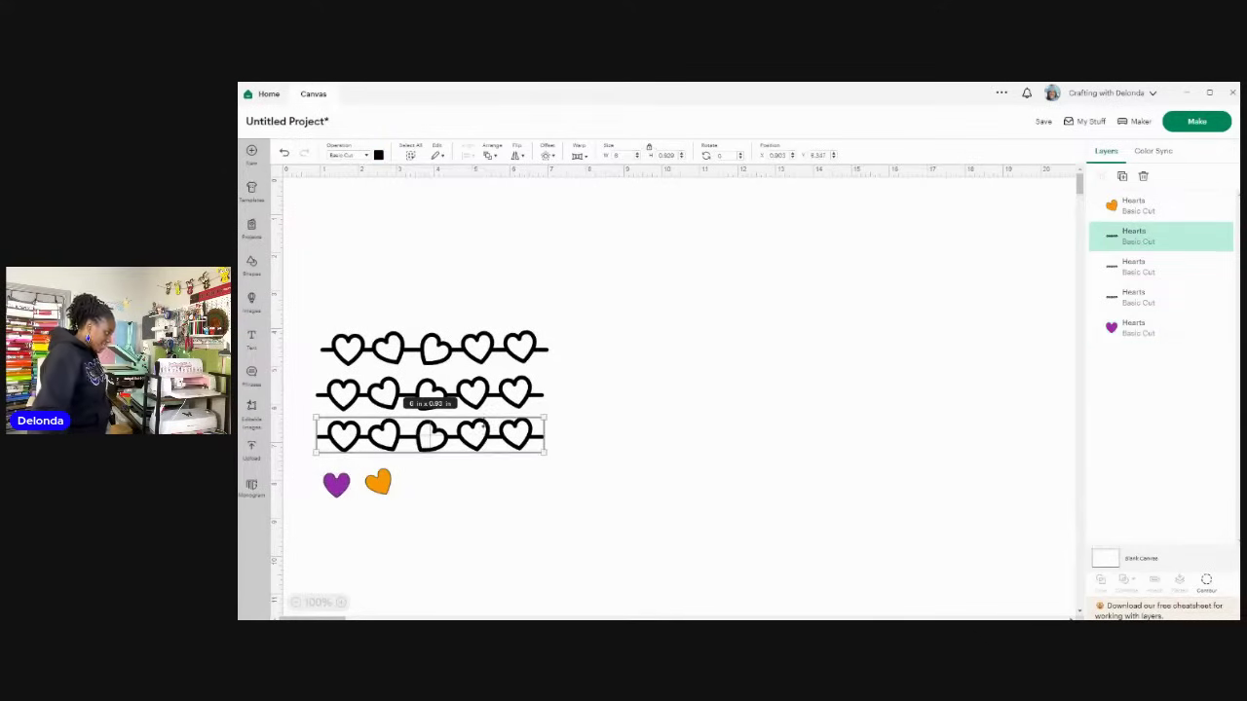
pyautogui.click(1206, 581)
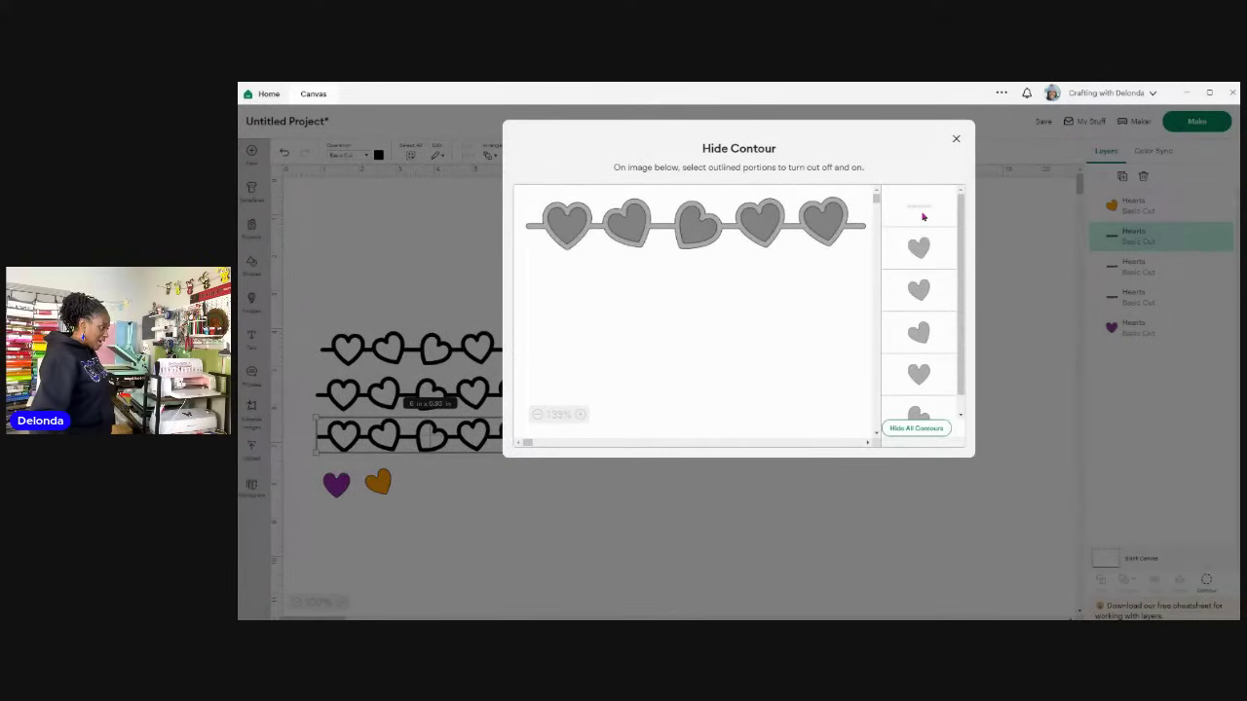
pyautogui.click(922, 216)
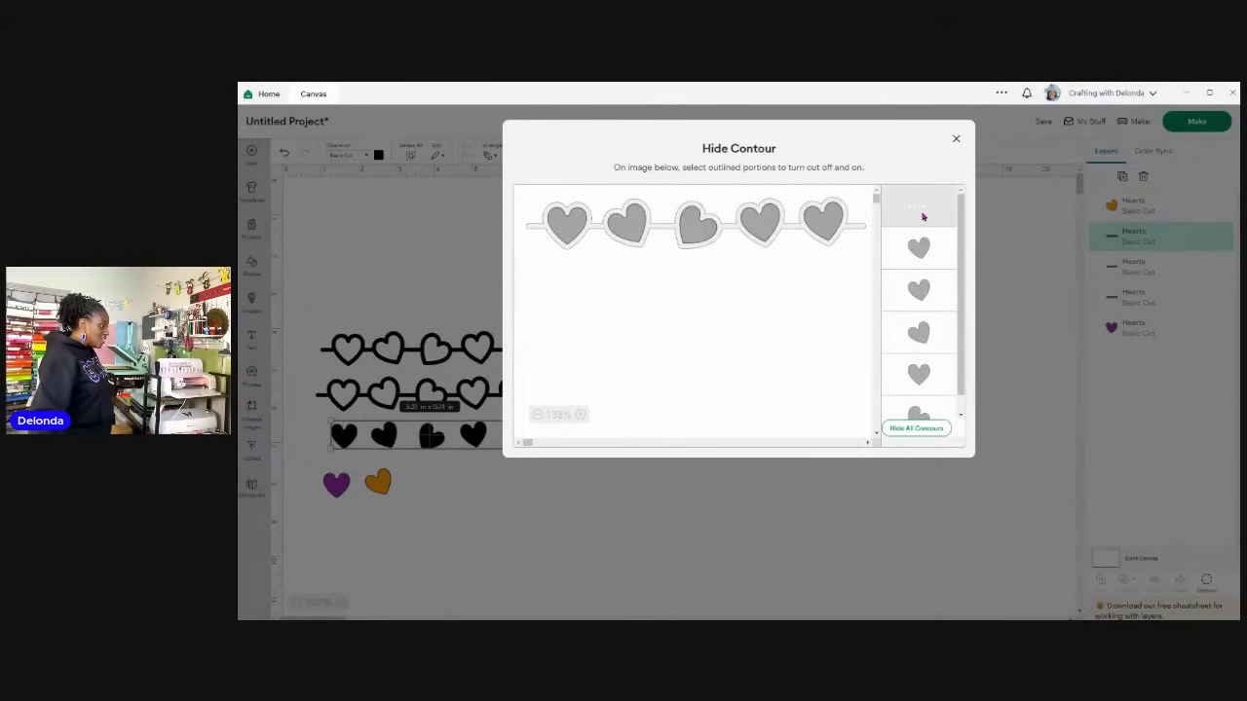
pyautogui.click(569, 229)
pyautogui.click(635, 234)
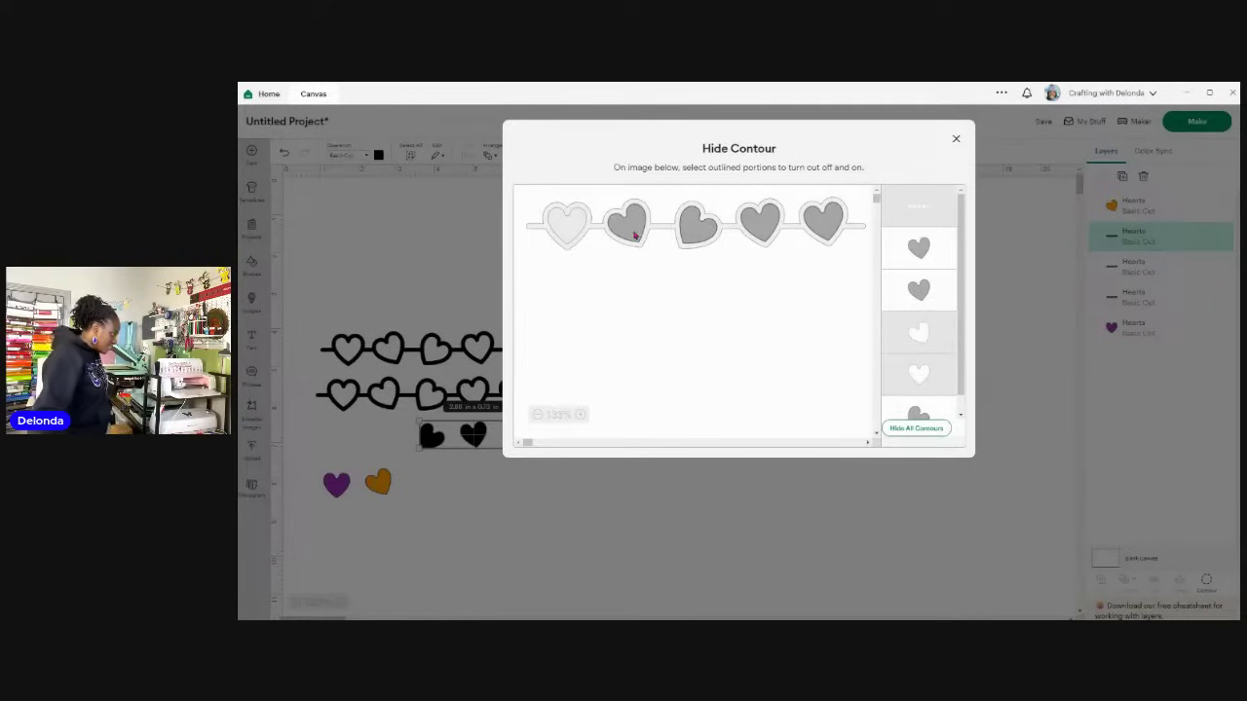
pyautogui.click(758, 222)
pyautogui.click(826, 224)
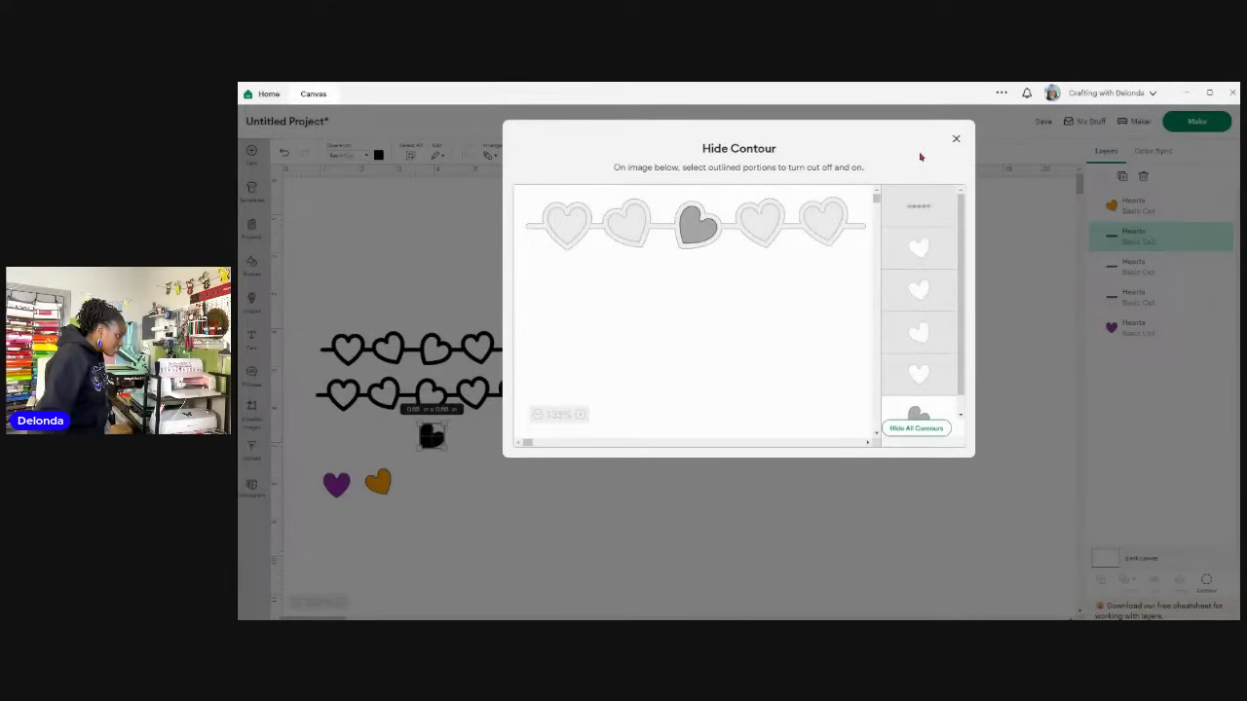
pyautogui.click(956, 138)
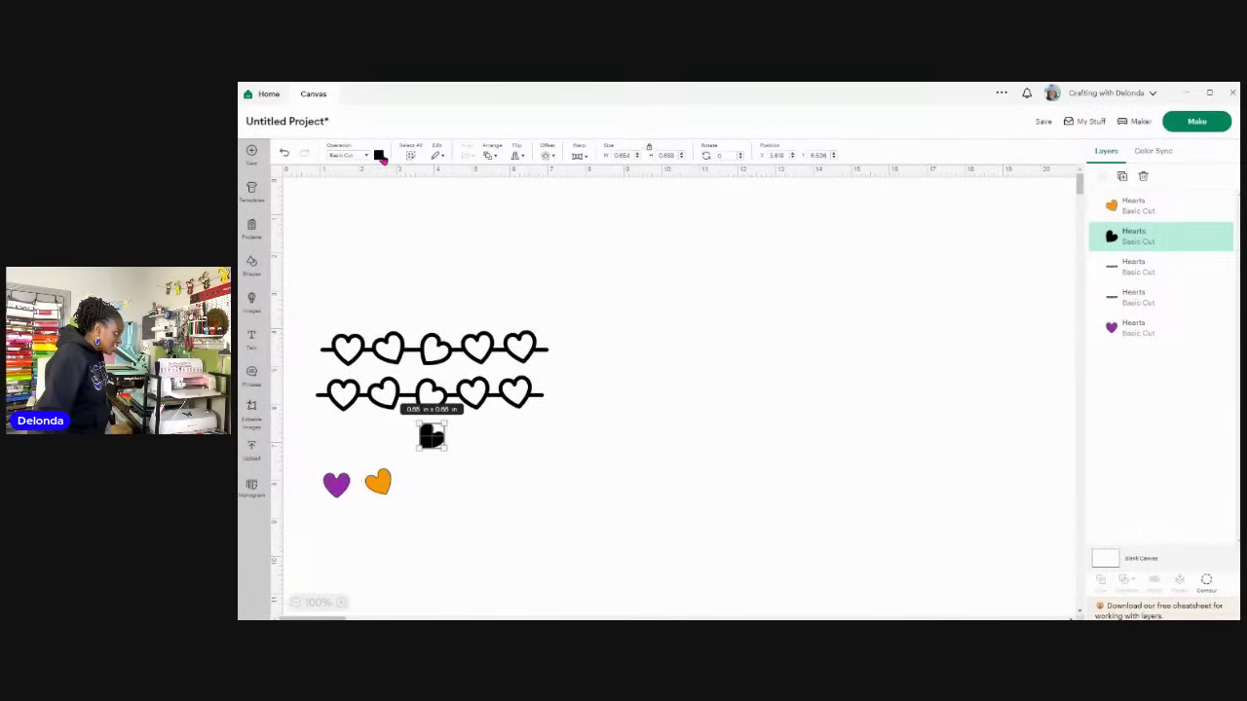
# Step: Recolor the extracted third heart red and place it in line beside the orange heart
pyautogui.click(378, 155)
pyautogui.click(389, 232)
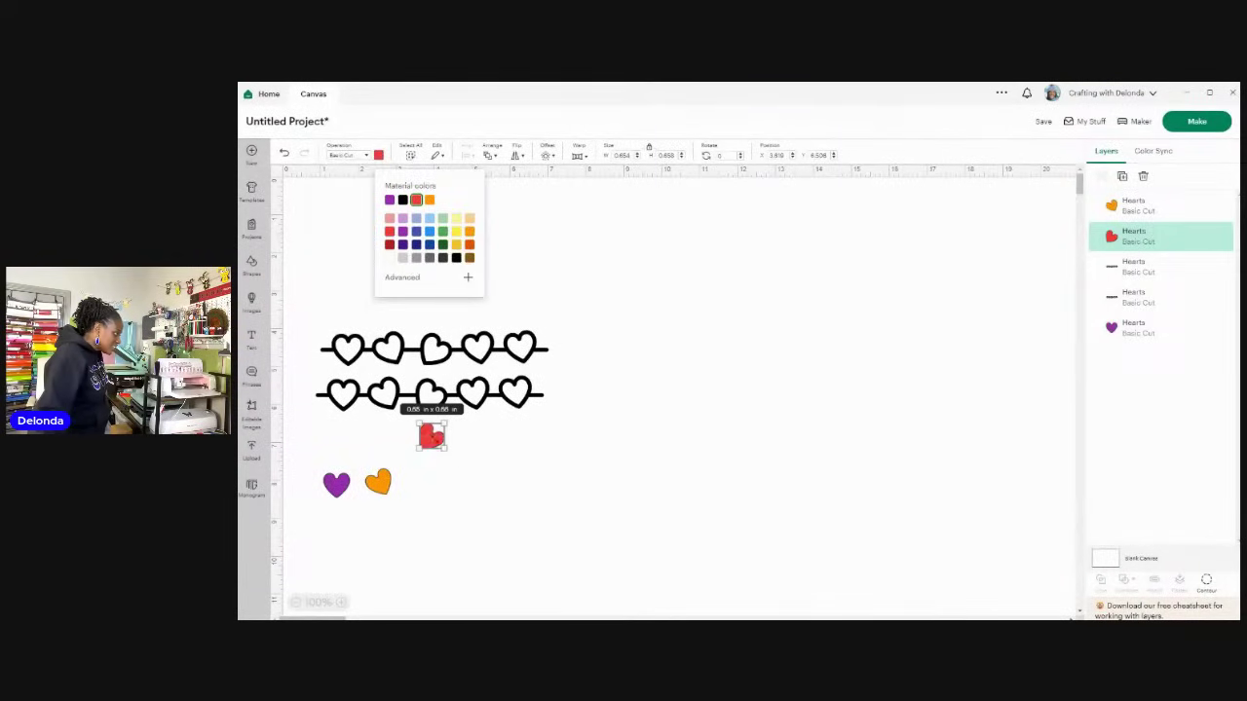
pyautogui.click(432, 449)
pyautogui.moveTo(432, 444); pyautogui.dragTo(426, 486)
# Step: Use Contour on the lower hearts row to hide the outline and every heart except the fourth
pyautogui.click(491, 398)
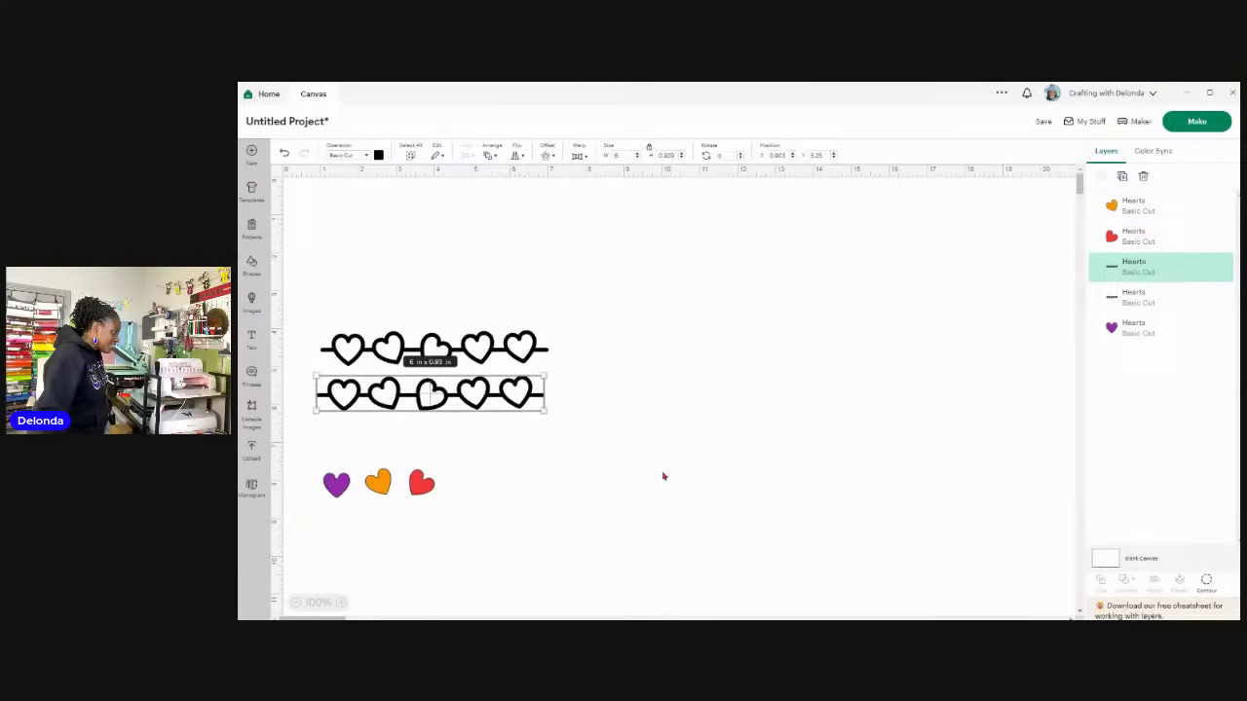
pyautogui.click(1209, 581)
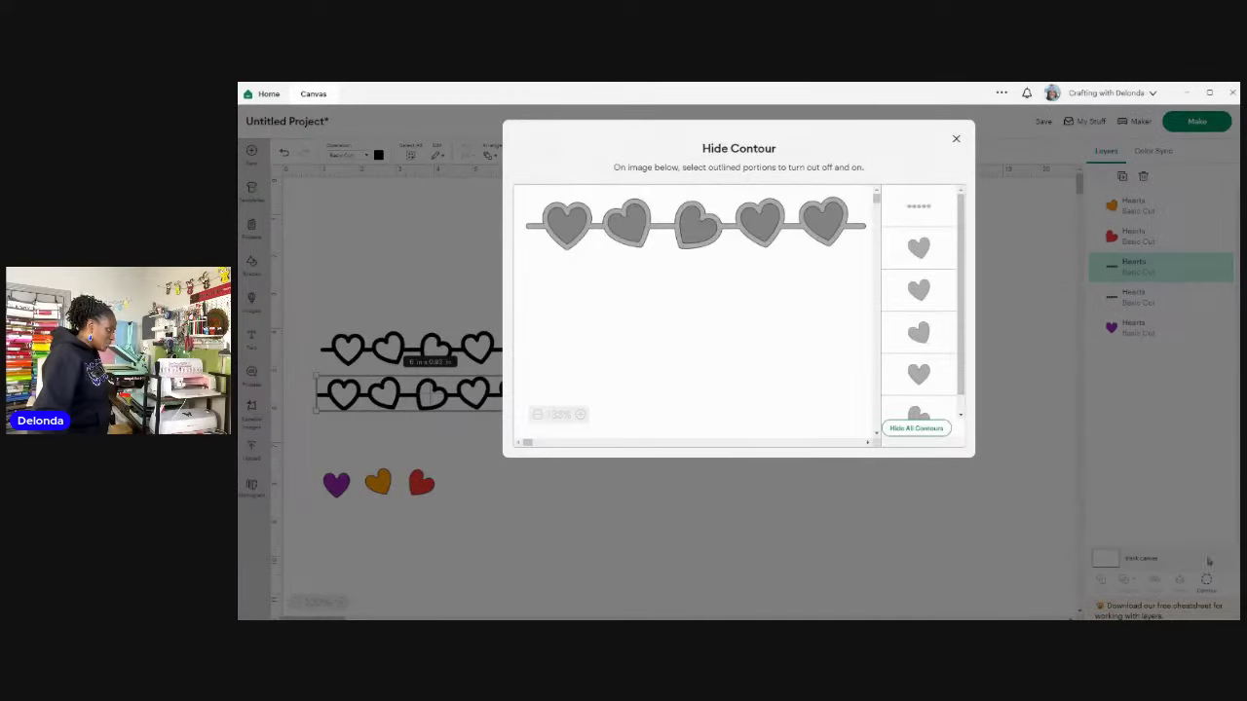
pyautogui.click(556, 226)
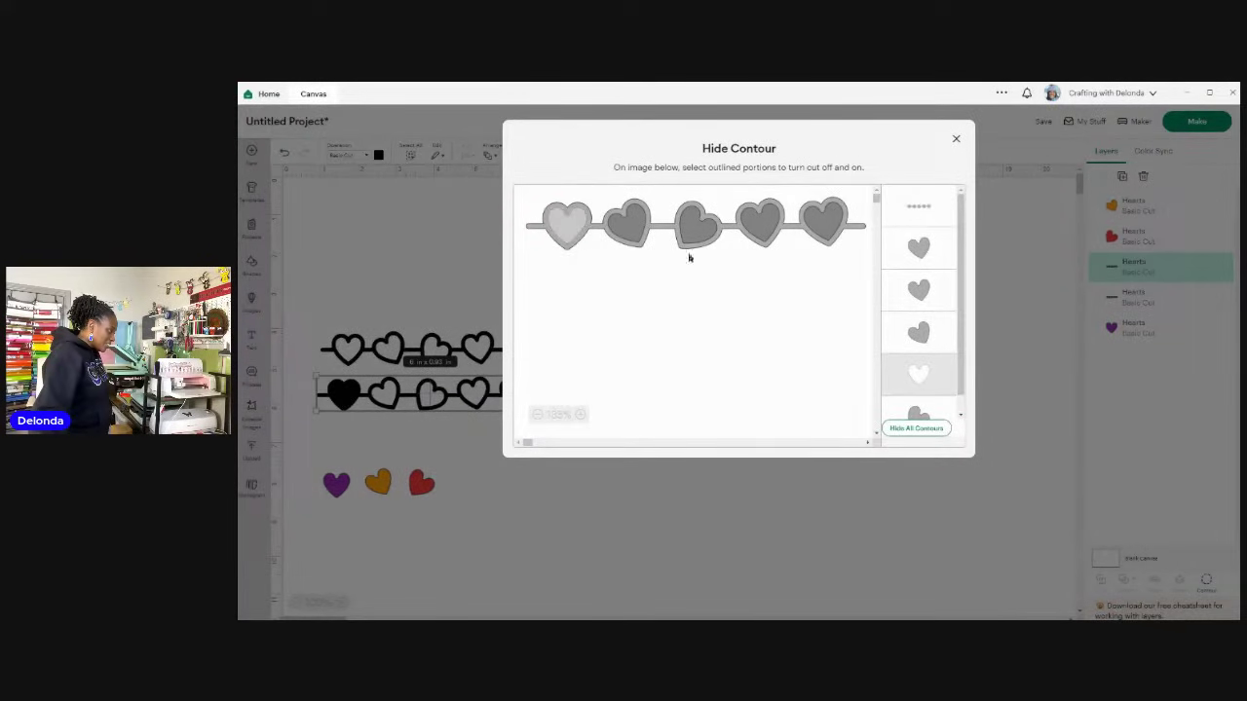
pyautogui.click(920, 207)
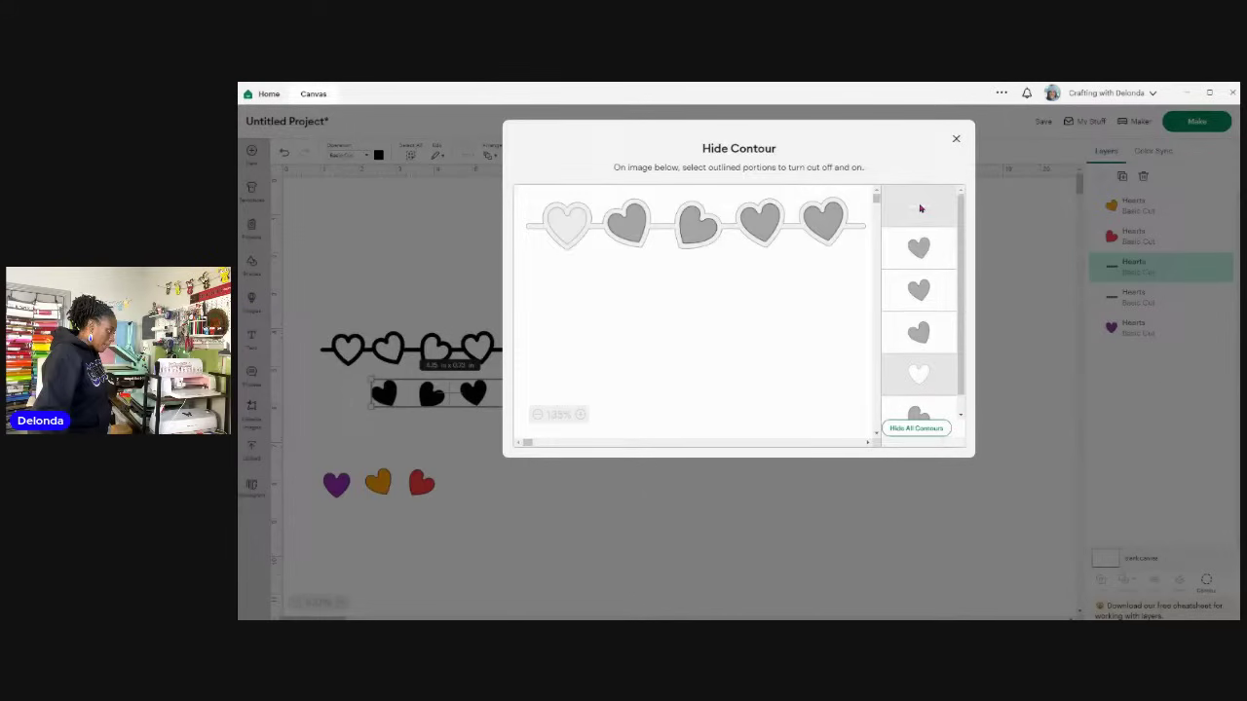
pyautogui.click(634, 225)
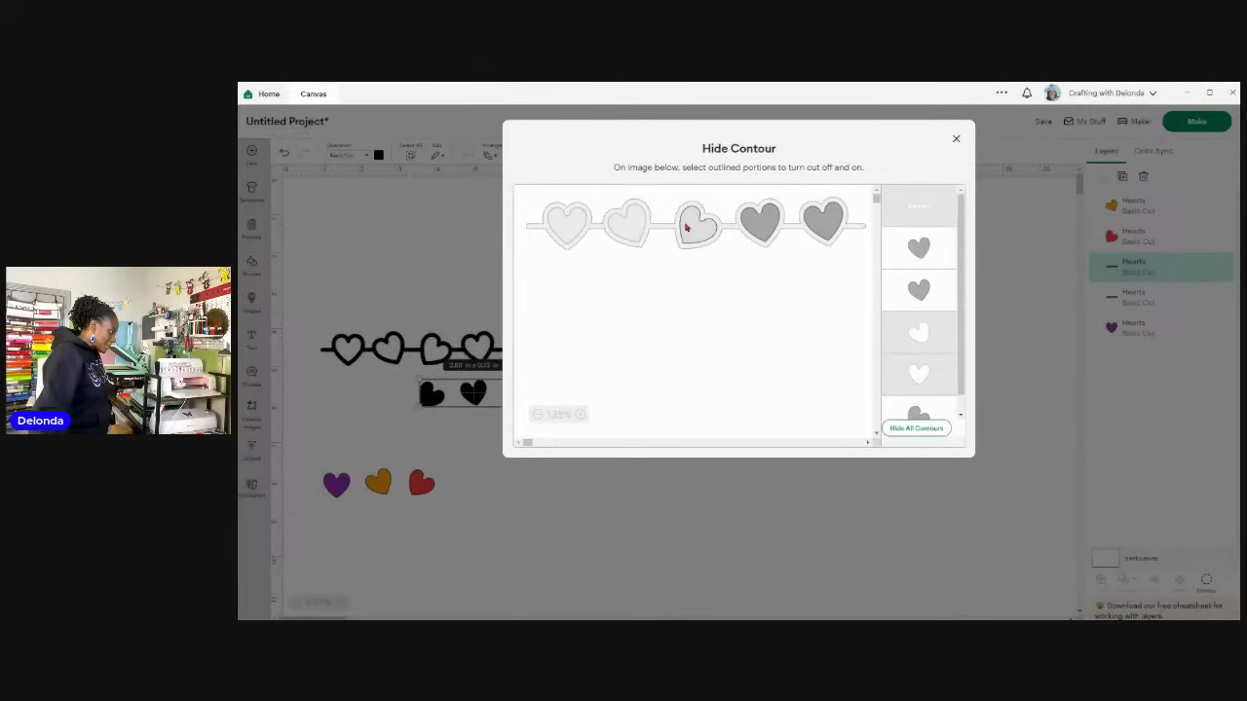
pyautogui.click(686, 227)
pyautogui.click(823, 222)
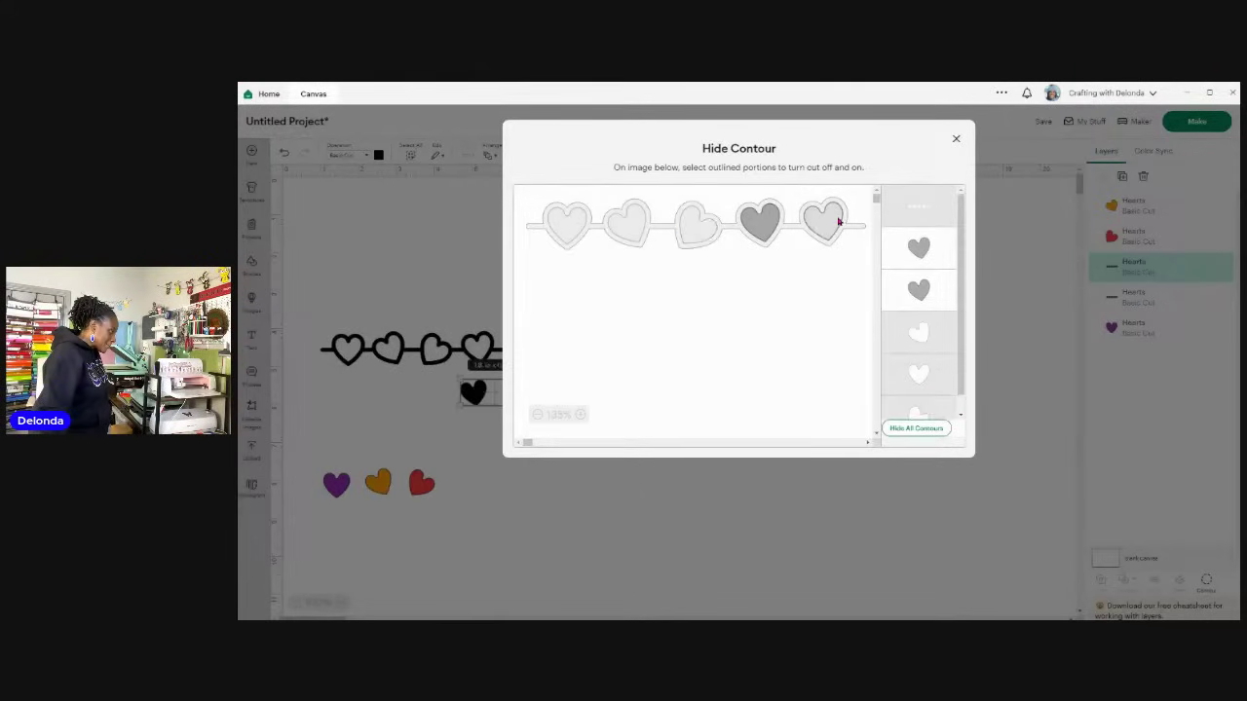
pyautogui.click(956, 142)
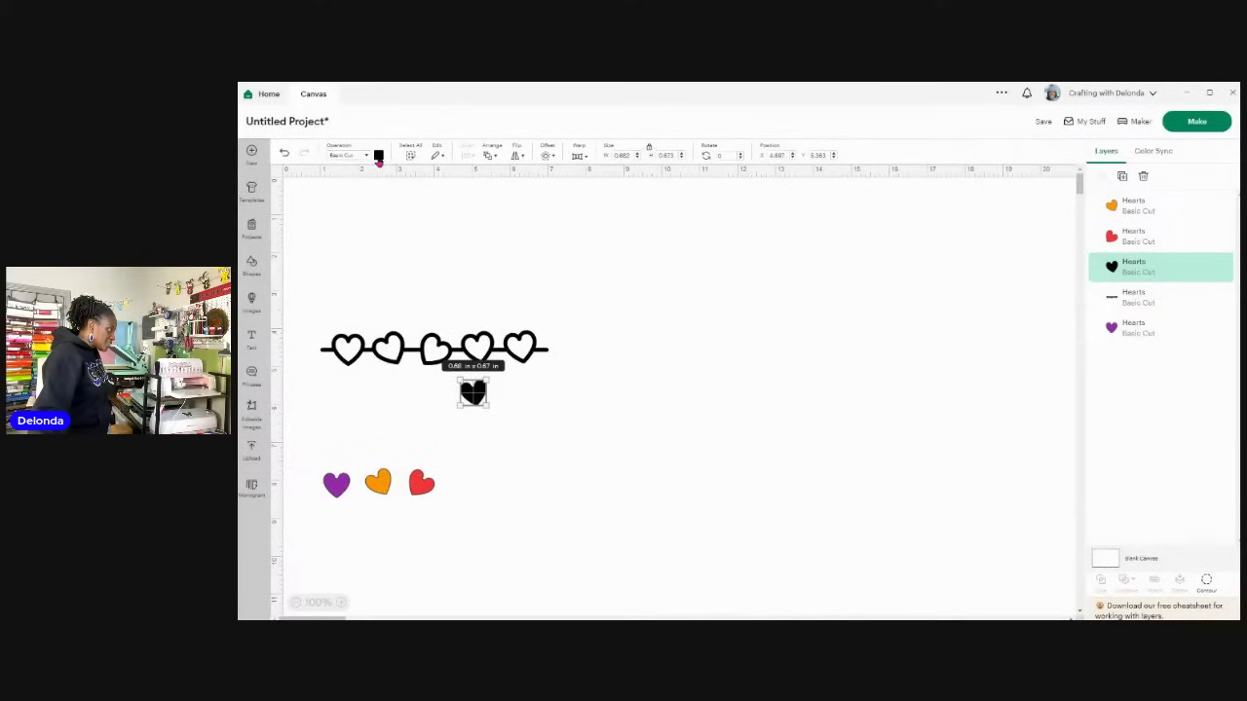
# Step: Recolor the extracted fourth heart green and place it in line beside the red heart
pyautogui.click(378, 156)
pyautogui.click(444, 231)
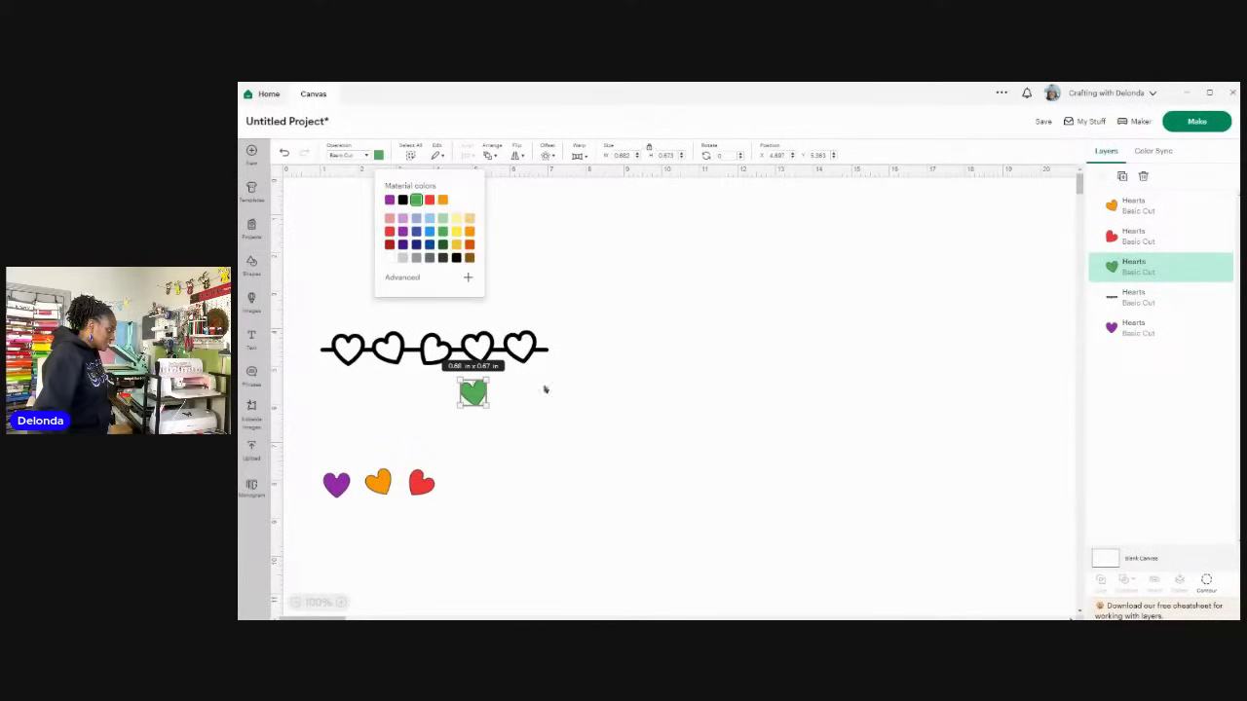
pyautogui.click(530, 445)
pyautogui.moveTo(473, 394); pyautogui.dragTo(461, 487)
# Step: Move the remaining hearts border down above the colored hearts, duplicate it, and place the copy just above the original
pyautogui.click(524, 348)
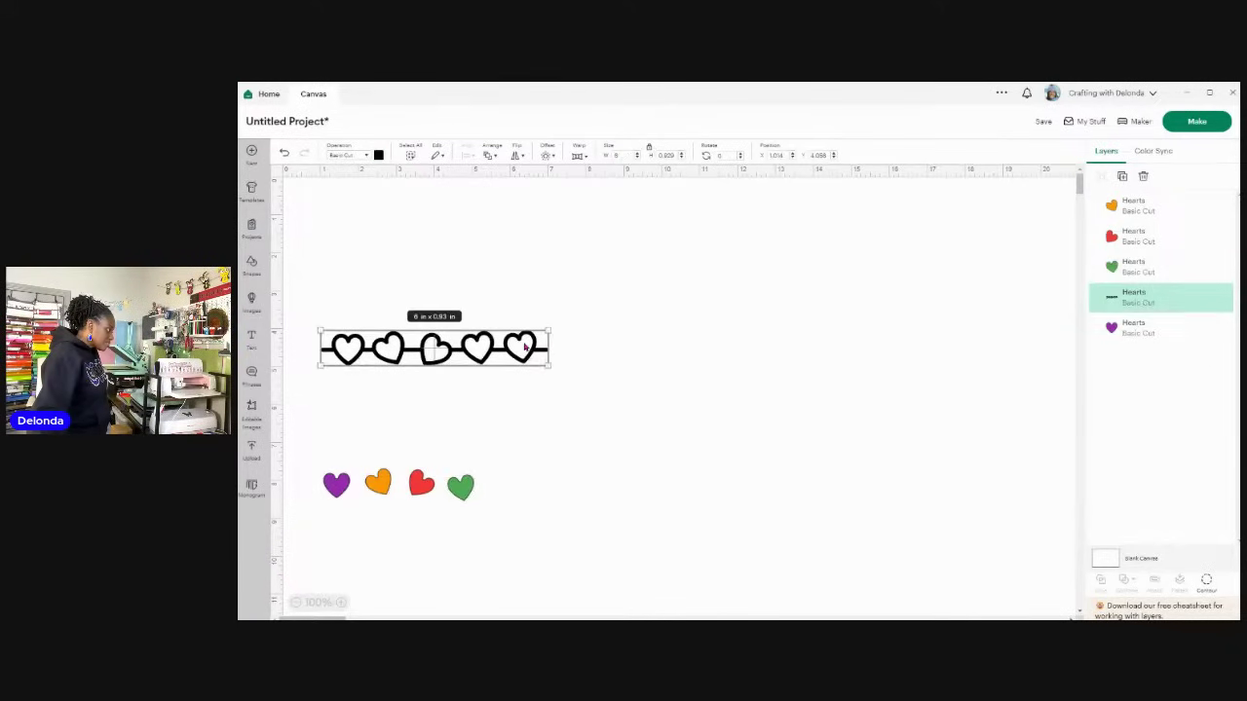
pyautogui.moveTo(524, 347); pyautogui.dragTo(498, 424)
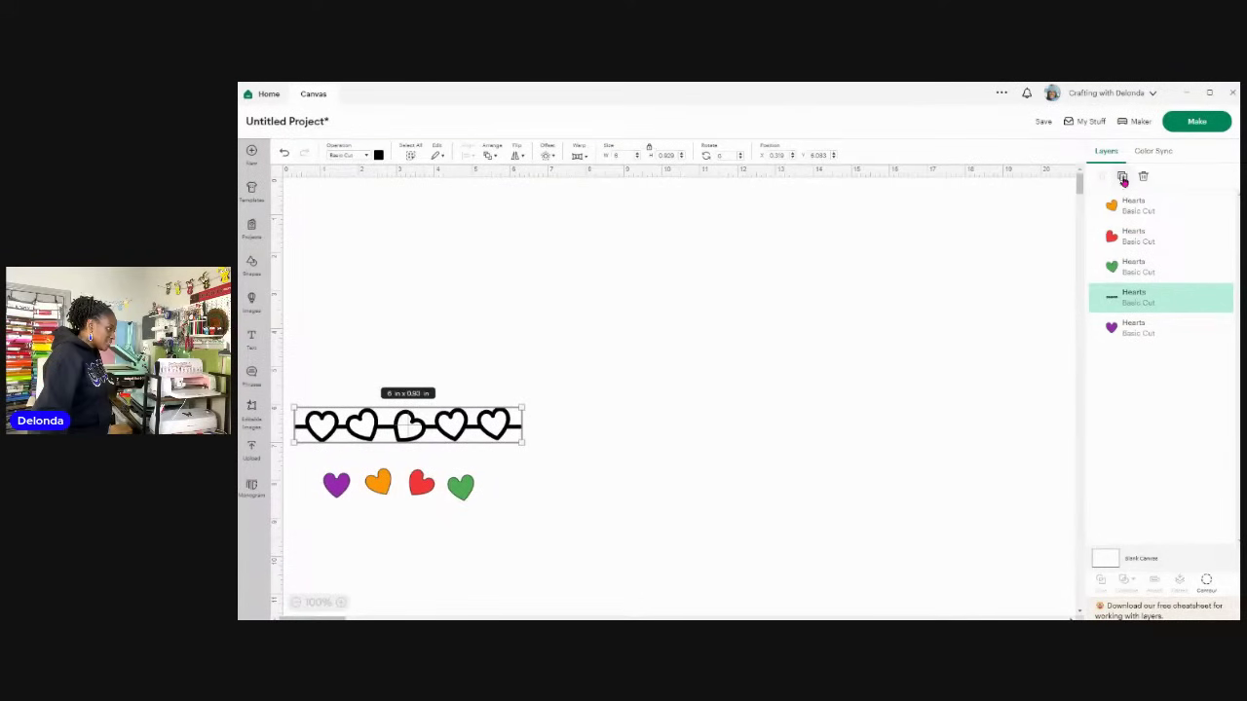
pyautogui.click(1122, 179)
pyautogui.moveTo(510, 308); pyautogui.dragTo(413, 369)
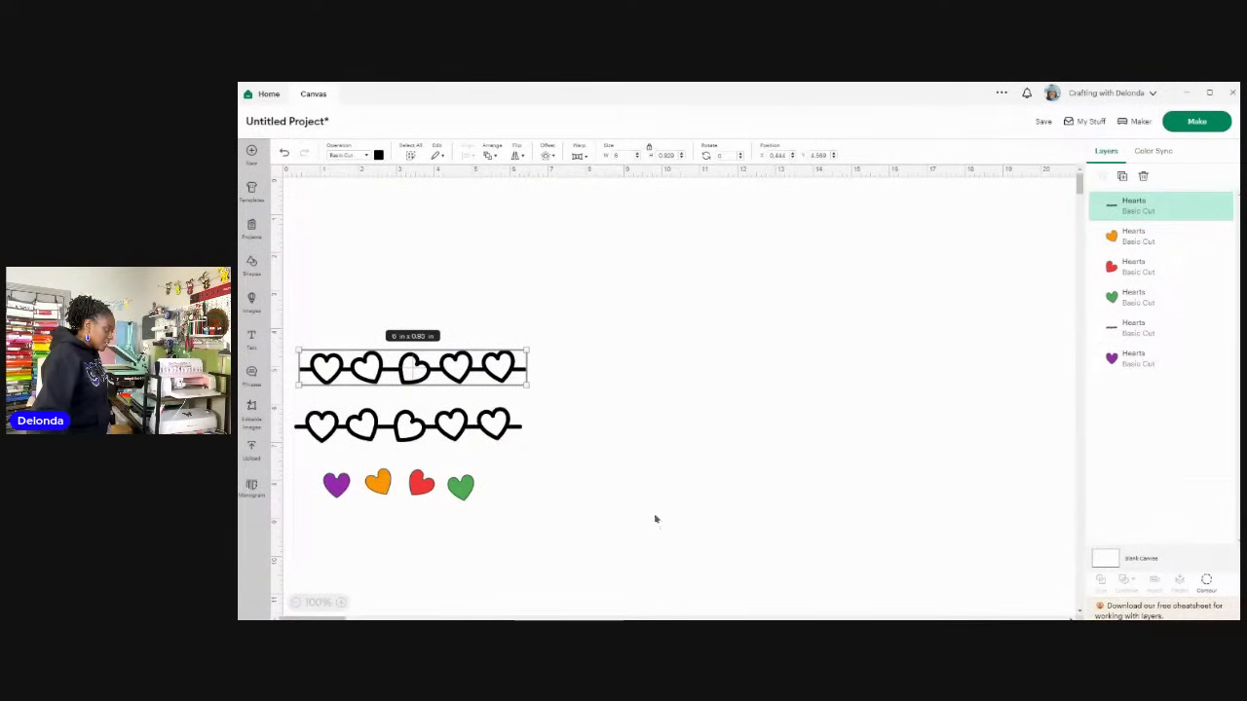
# Step: Use Contour on the lower hearts border to hide the outline and every heart except the fifth
pyautogui.click(451, 423)
pyautogui.click(1207, 582)
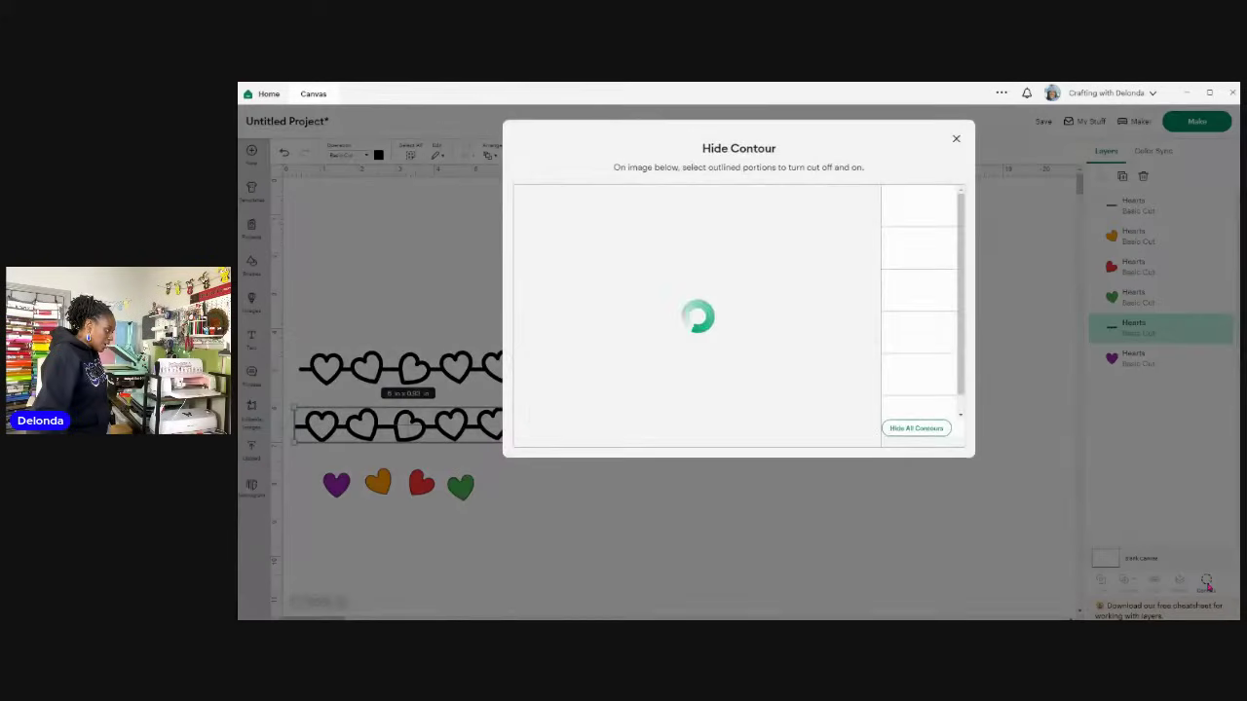
pyautogui.click(919, 207)
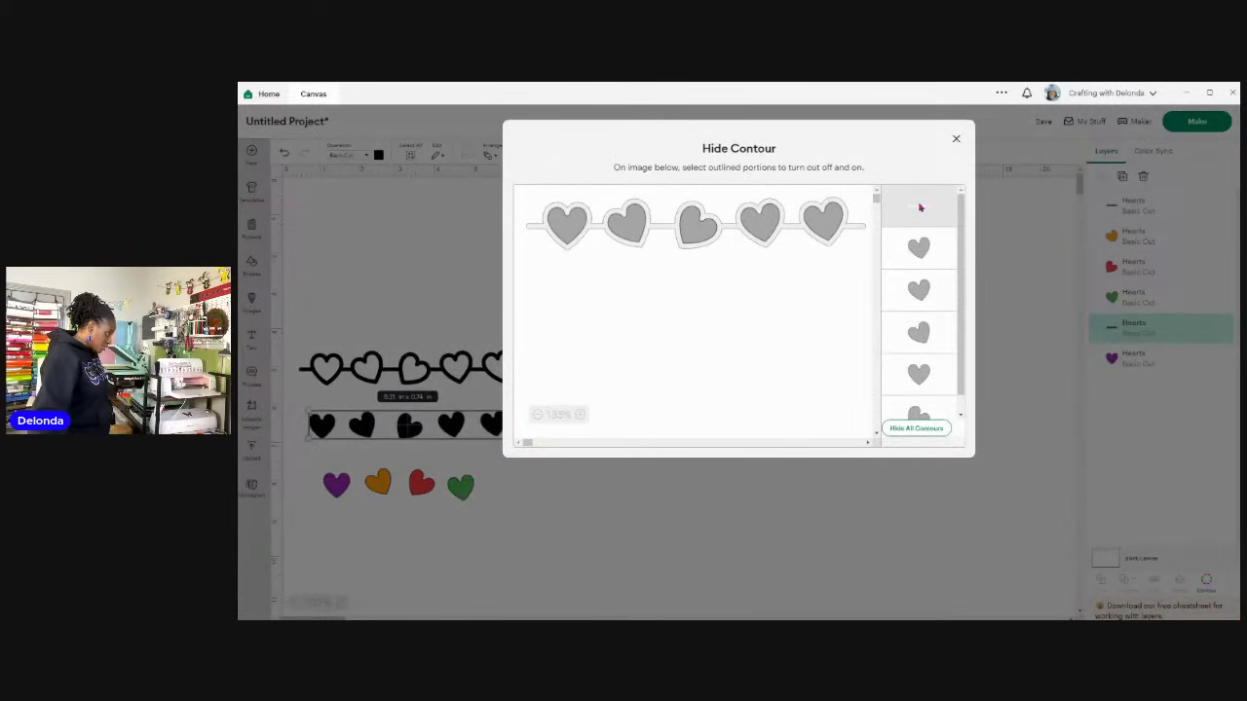
pyautogui.click(566, 220)
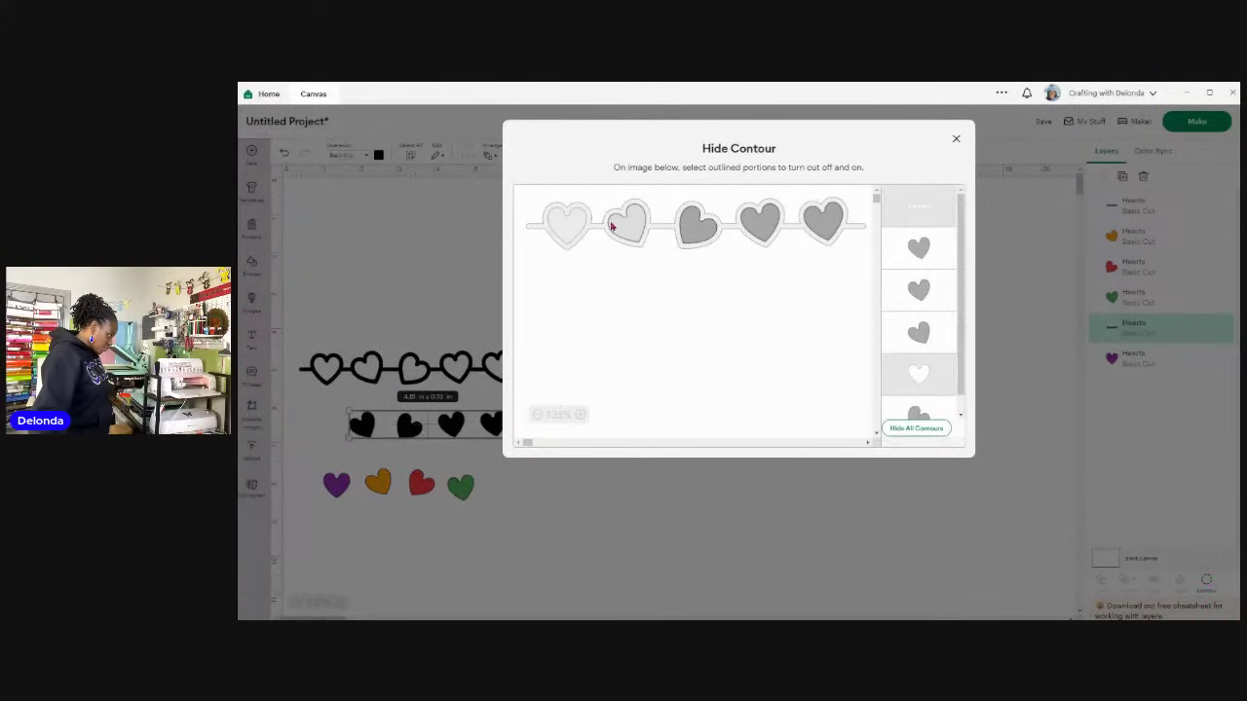
pyautogui.click(617, 225)
pyautogui.click(764, 222)
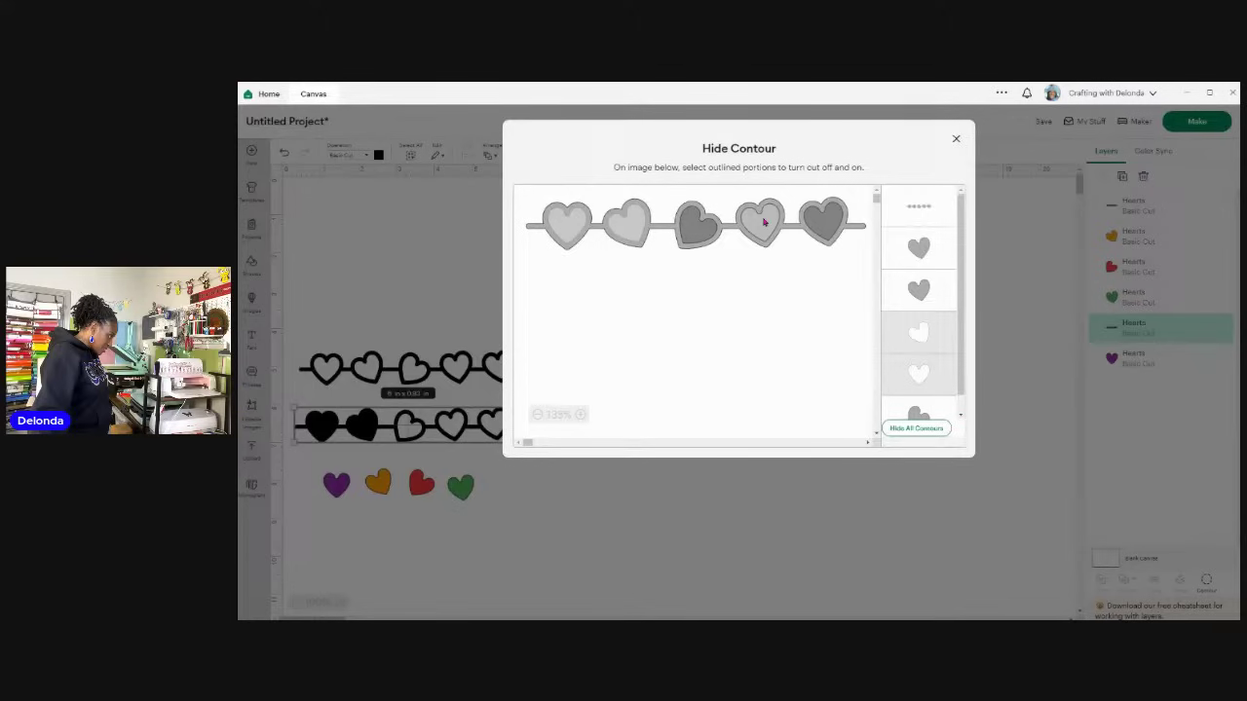
pyautogui.click(751, 224)
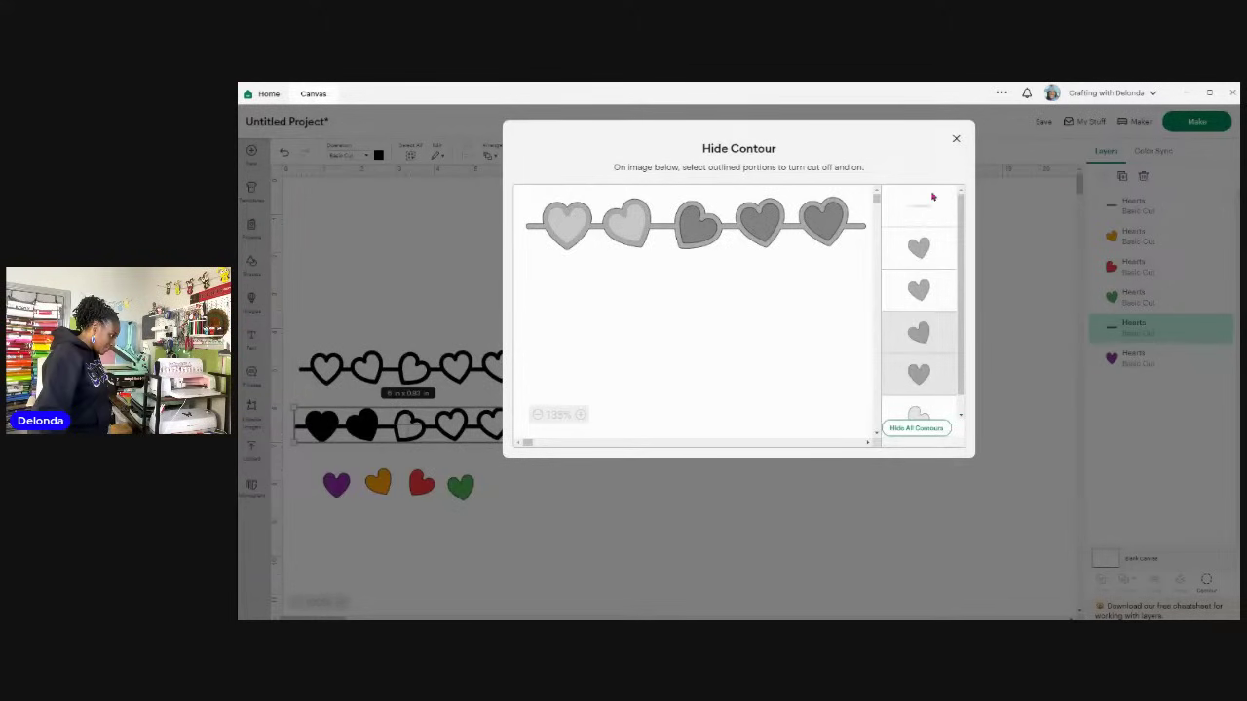
pyautogui.click(696, 223)
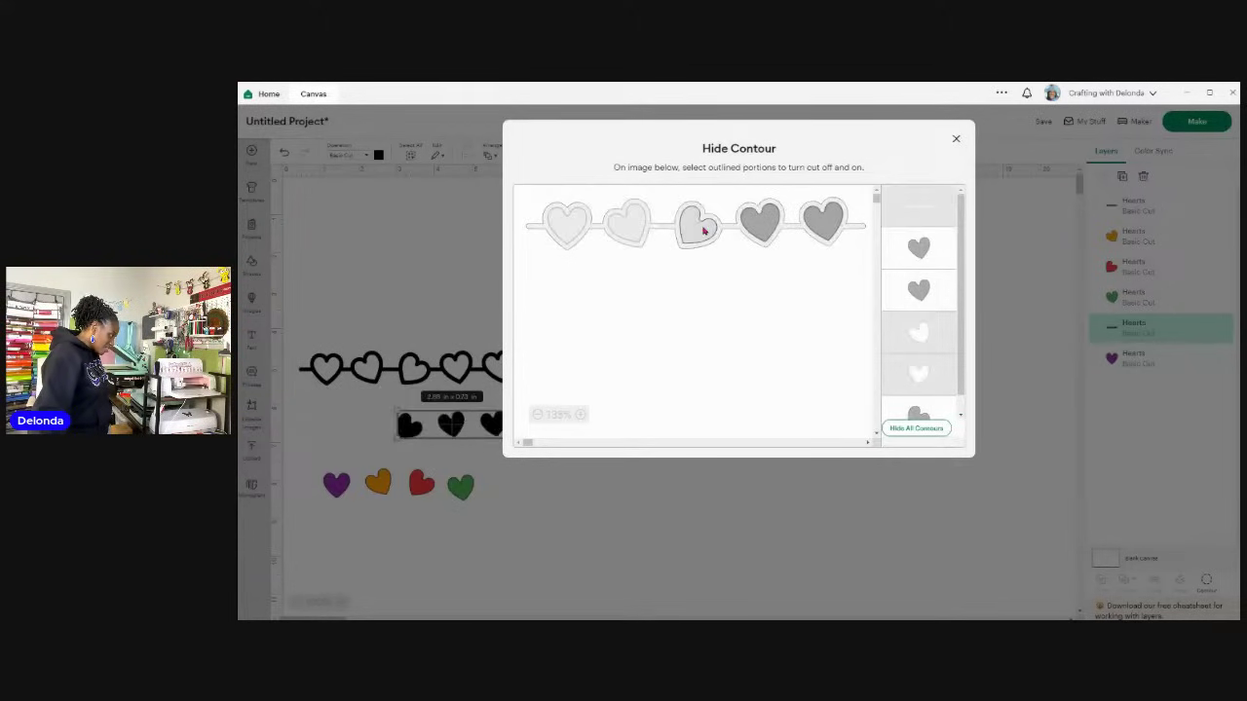
pyautogui.click(753, 228)
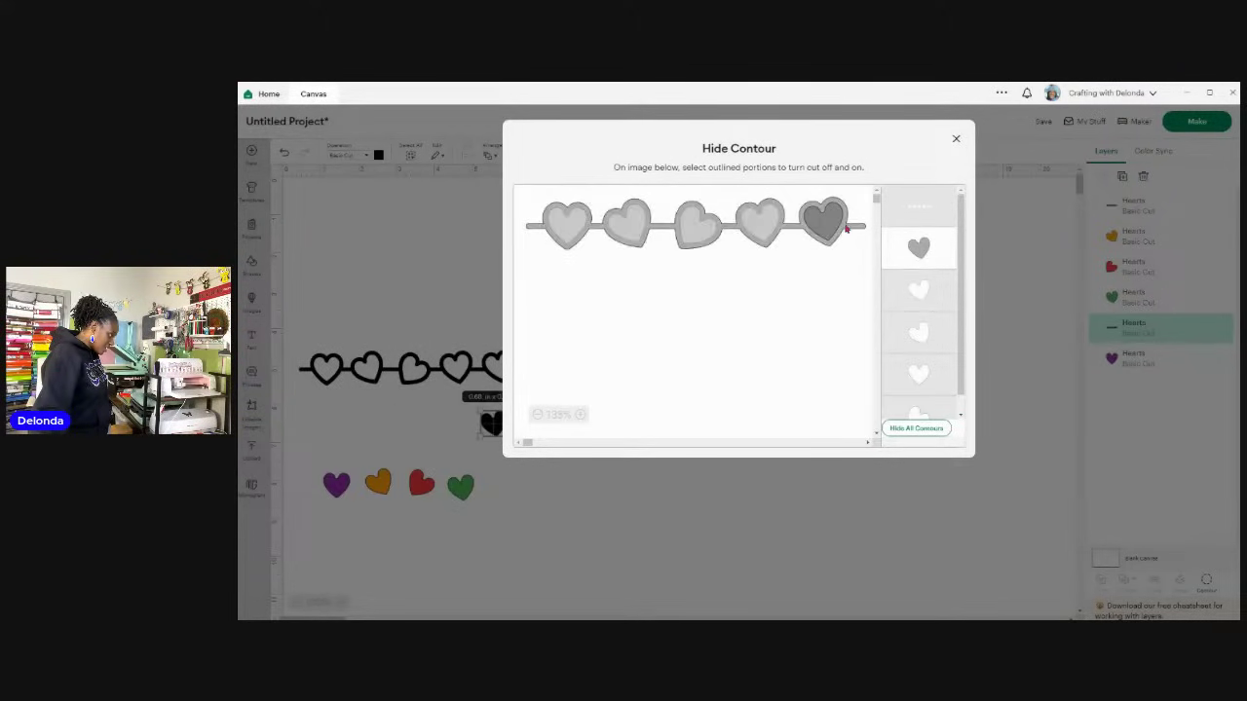
pyautogui.click(958, 143)
# Step: Recolor the extracted fifth heart blue
pyautogui.click(379, 156)
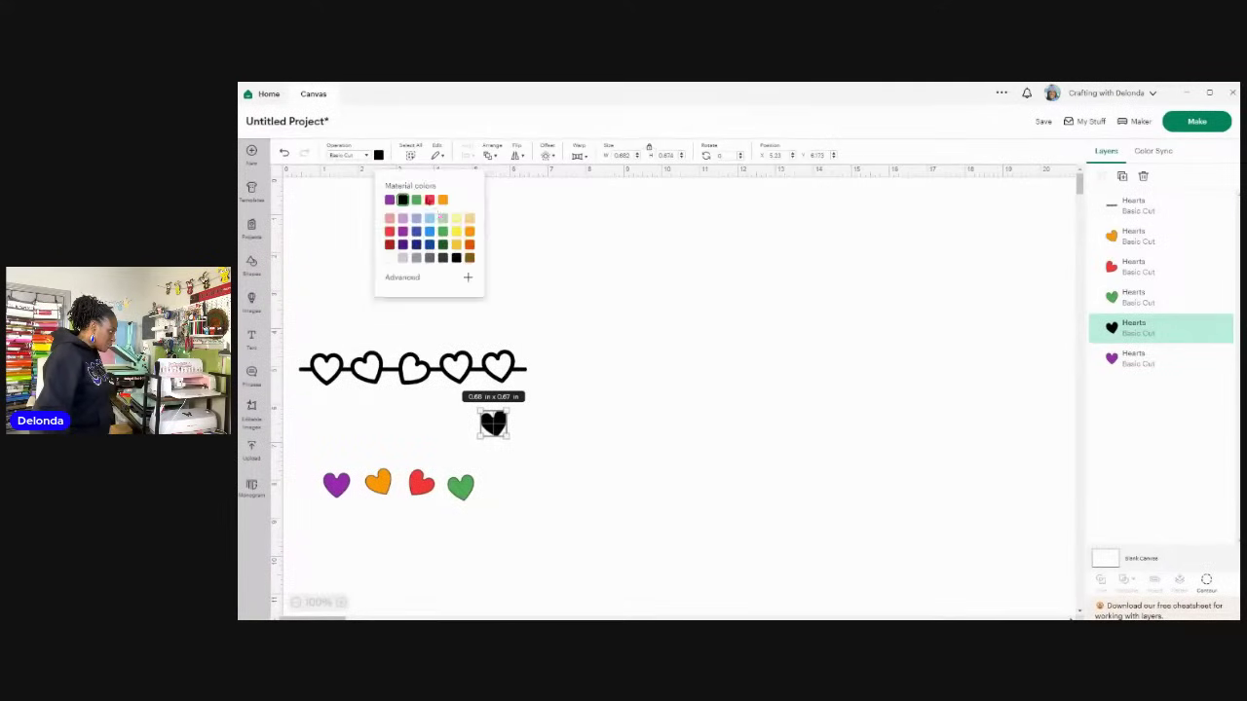
pyautogui.click(402, 200)
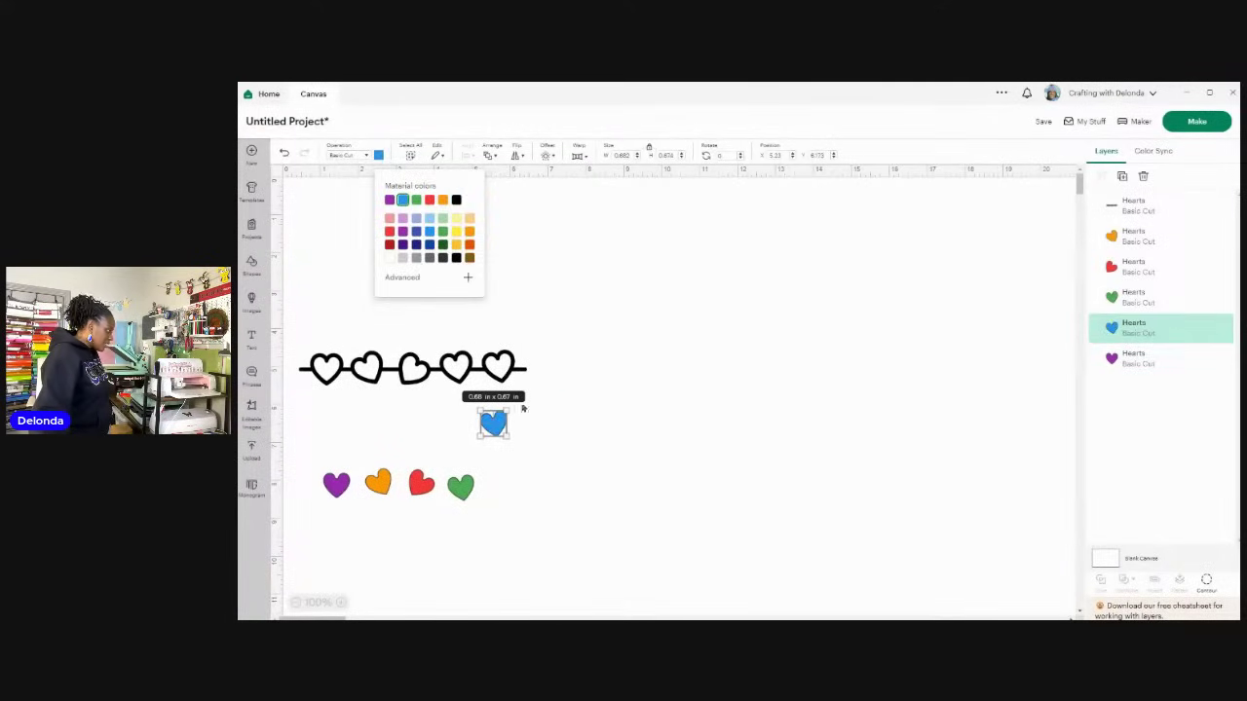
pyautogui.click(625, 432)
# Step: Fit the blue, green, red, orange and purple hearts into the border's matching heart outlines, with purple first and blue last
pyautogui.moveTo(494, 425); pyautogui.dragTo(498, 366)
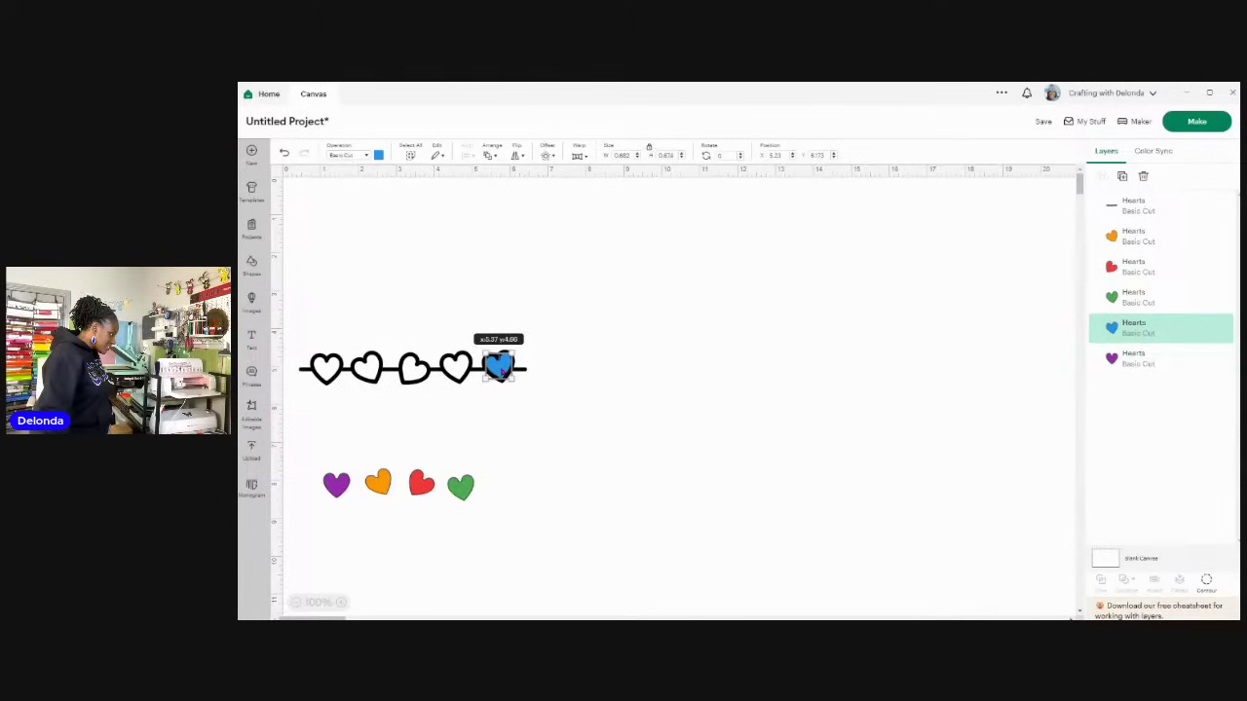
pyautogui.moveTo(462, 487); pyautogui.dragTo(458, 370)
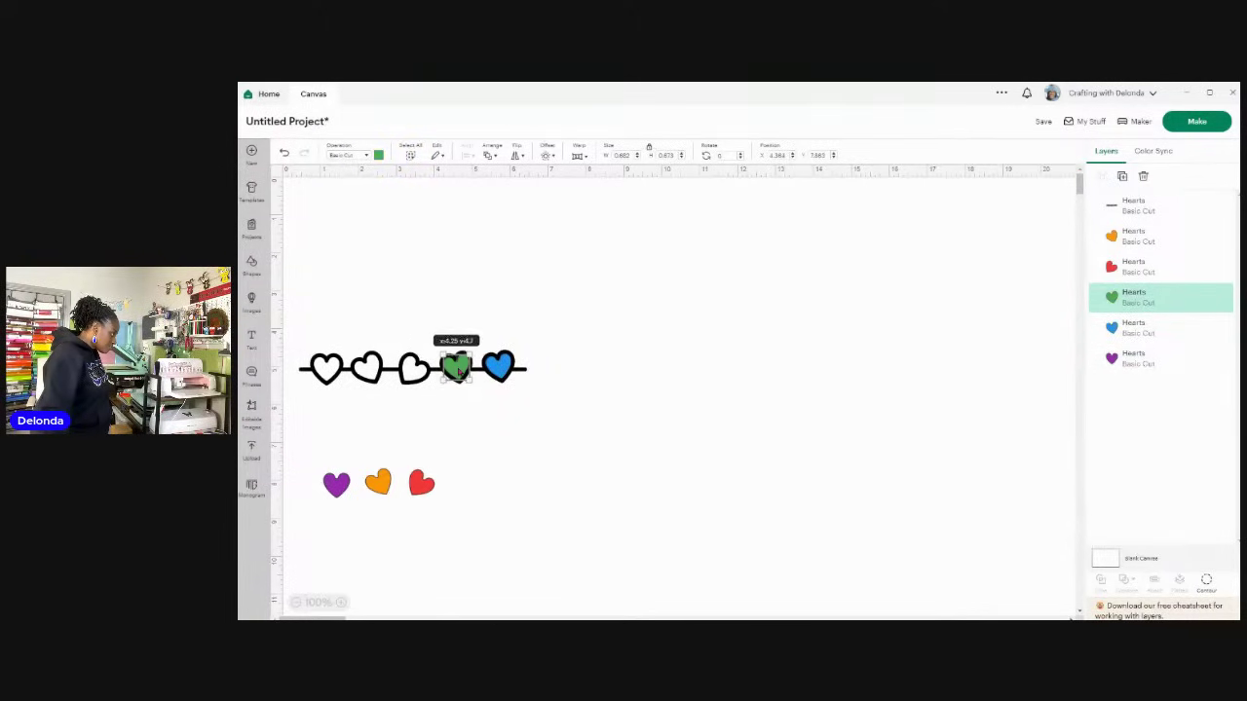
pyautogui.moveTo(421, 485); pyautogui.dragTo(415, 368)
pyautogui.moveTo(379, 481); pyautogui.dragTo(367, 370)
pyautogui.moveTo(336, 484); pyautogui.dragTo(324, 366)
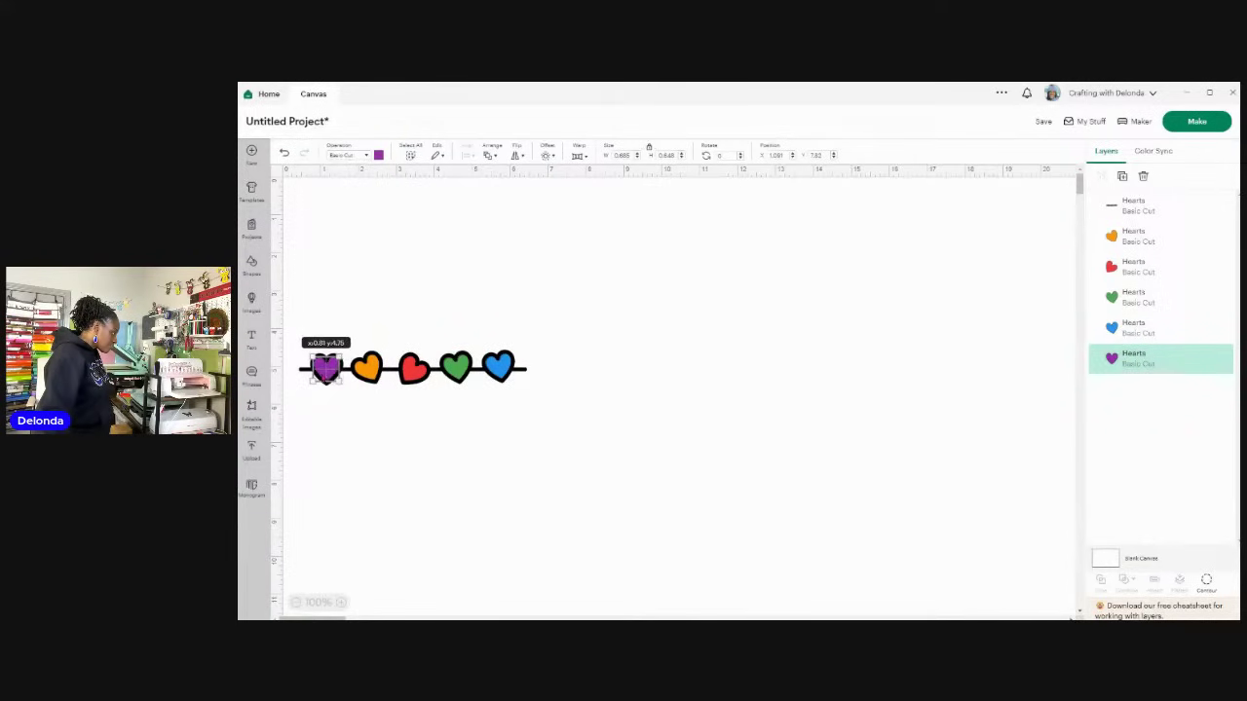
pyautogui.click(369, 448)
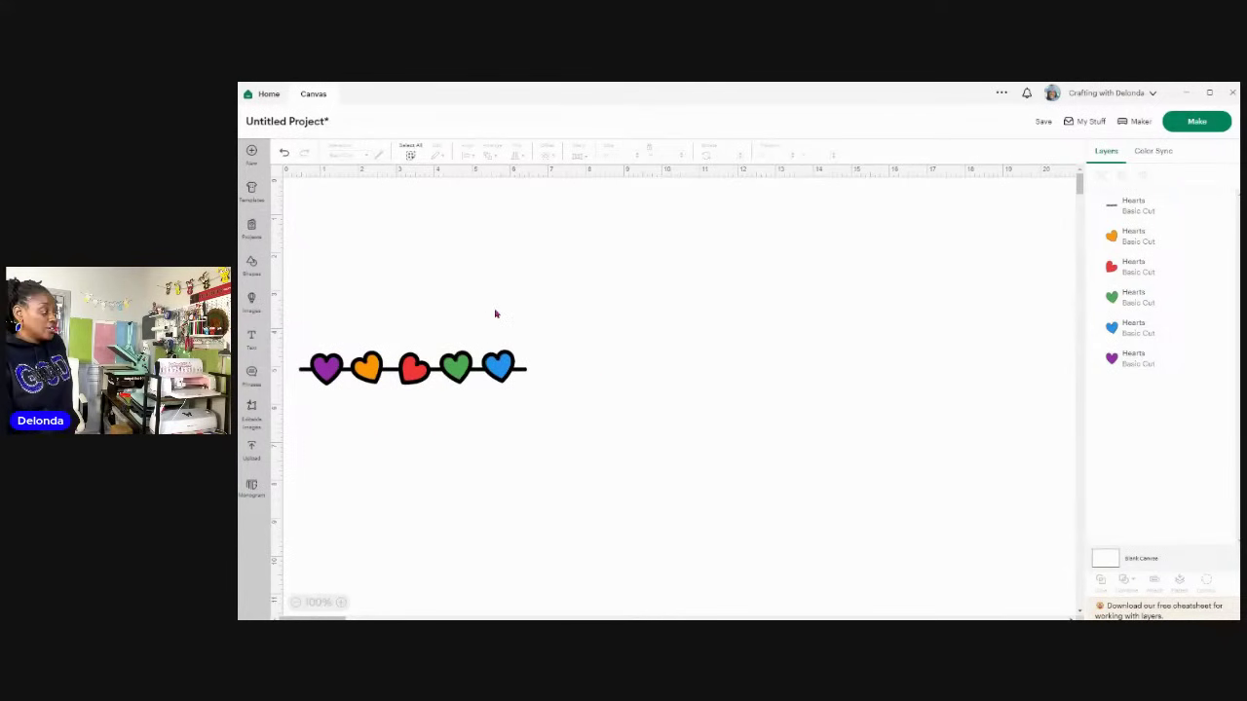
# Step: Attach the border and all five colored hearts together, and undo the attachment
pyautogui.moveTo(306, 284); pyautogui.dragTo(692, 417)
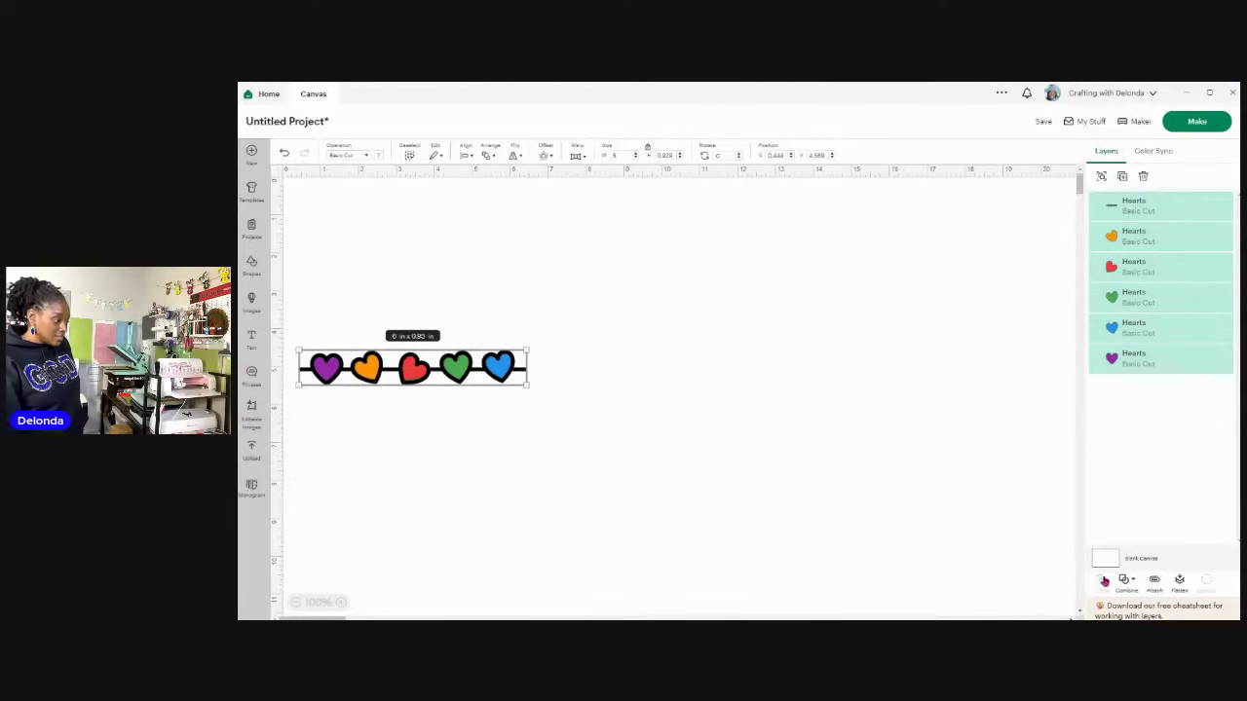
pyautogui.click(1155, 580)
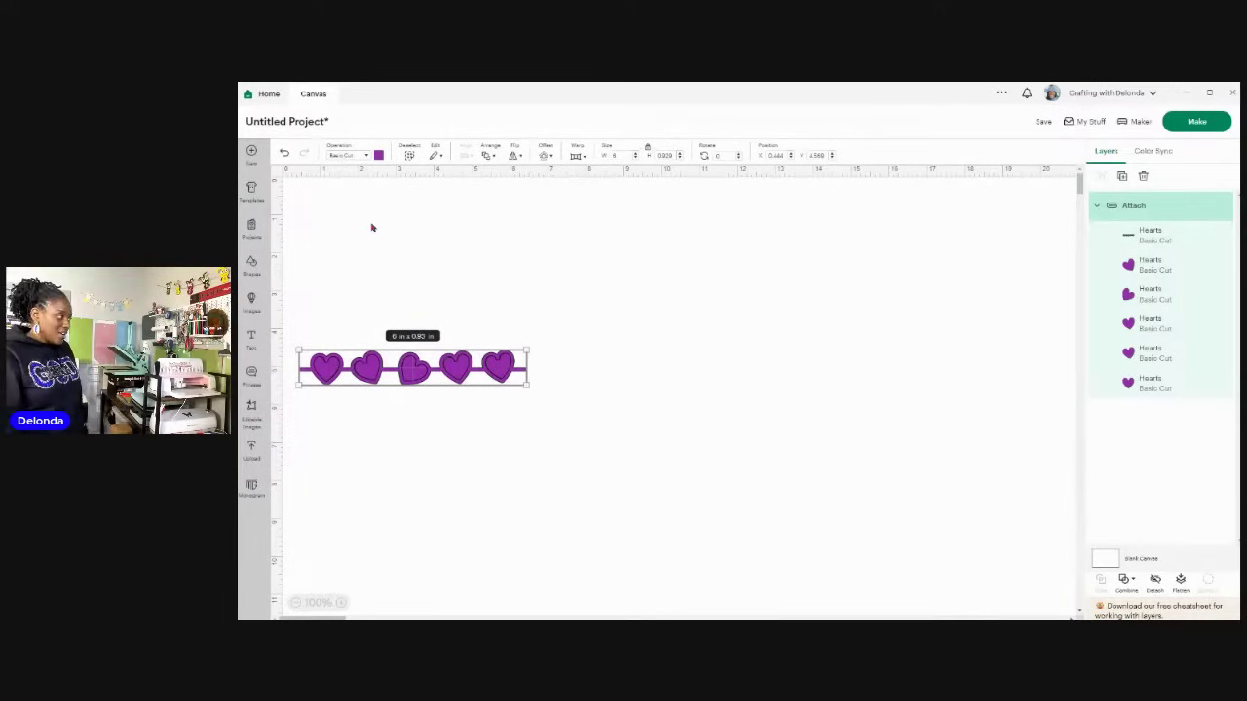
pyautogui.click(284, 154)
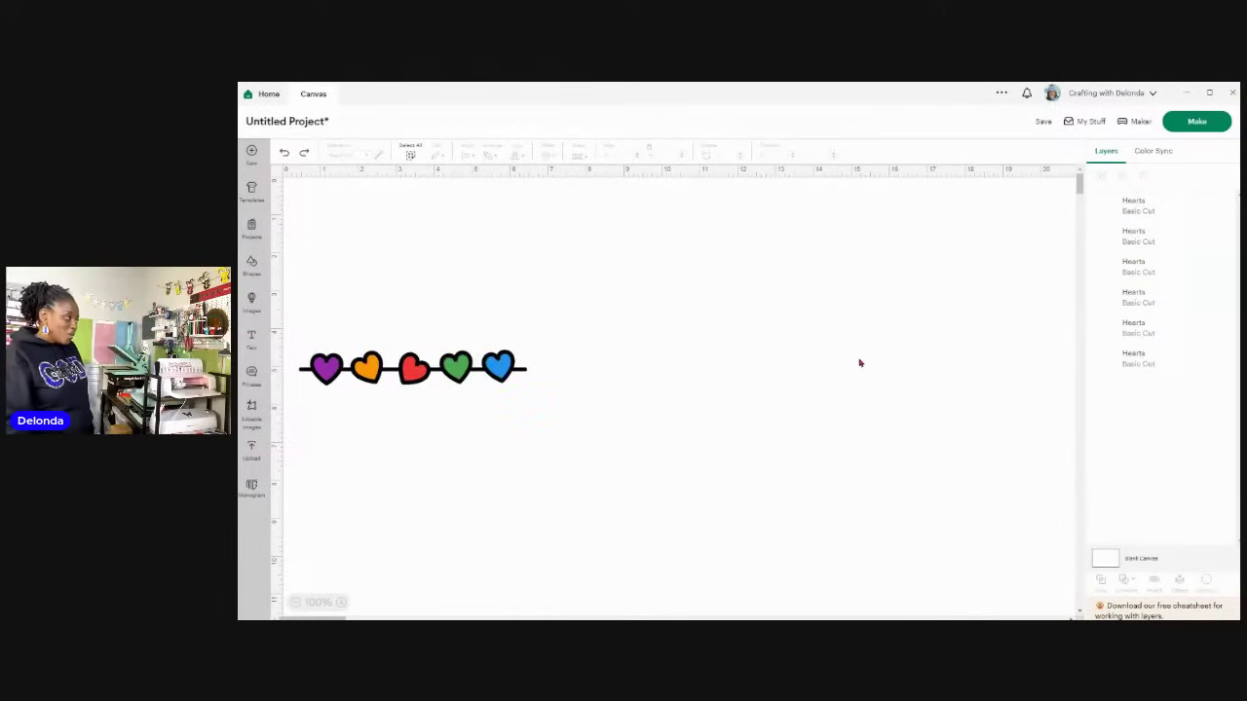
# Step: Enlarge the border and all five hearts together to about 15.5 by 2.4 inches
pyautogui.moveTo(402, 350); pyautogui.dragTo(574, 420)
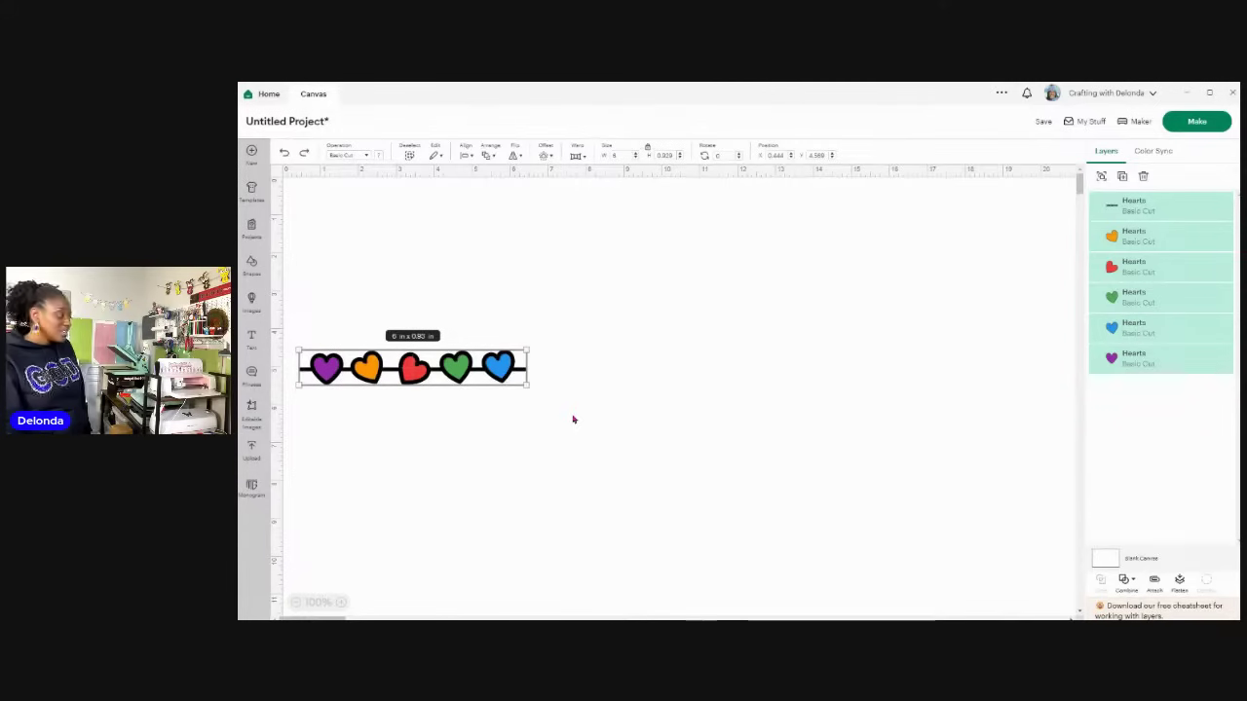
pyautogui.moveTo(527, 385); pyautogui.dragTo(536, 440)
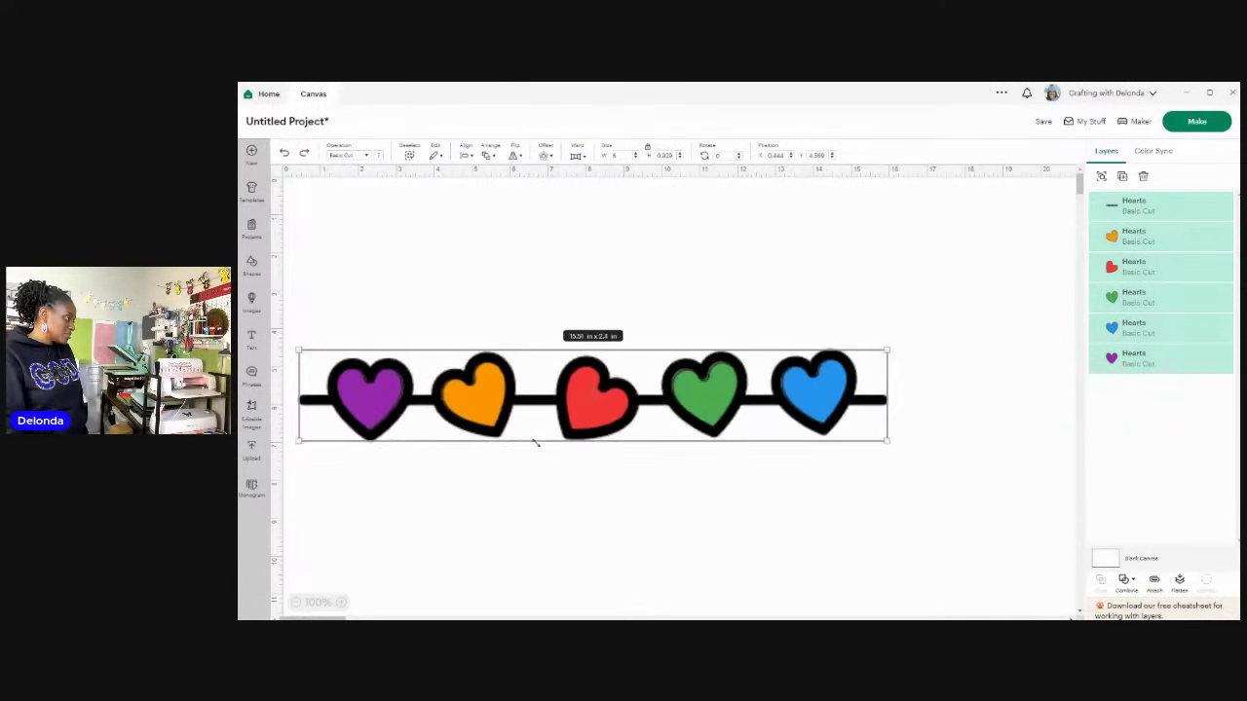
pyautogui.click(741, 509)
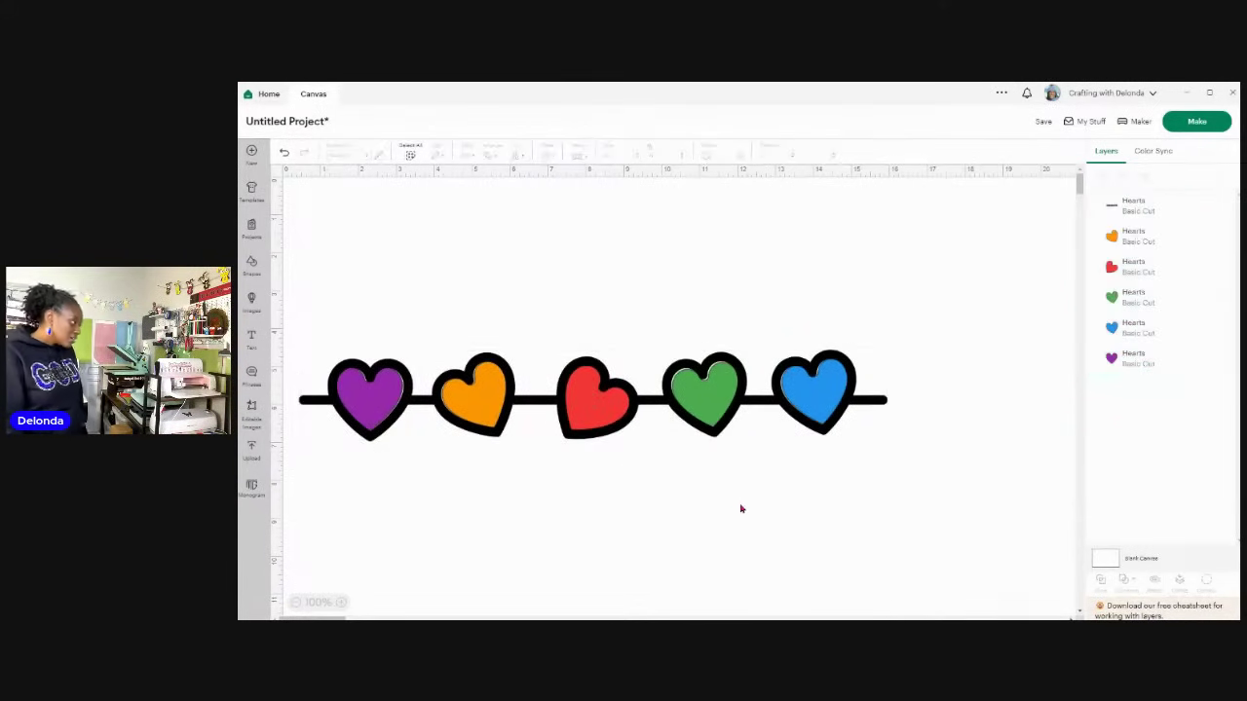
# Step: Nudge the black border slightly to line its outlines up with the colored hearts
pyautogui.click(707, 403)
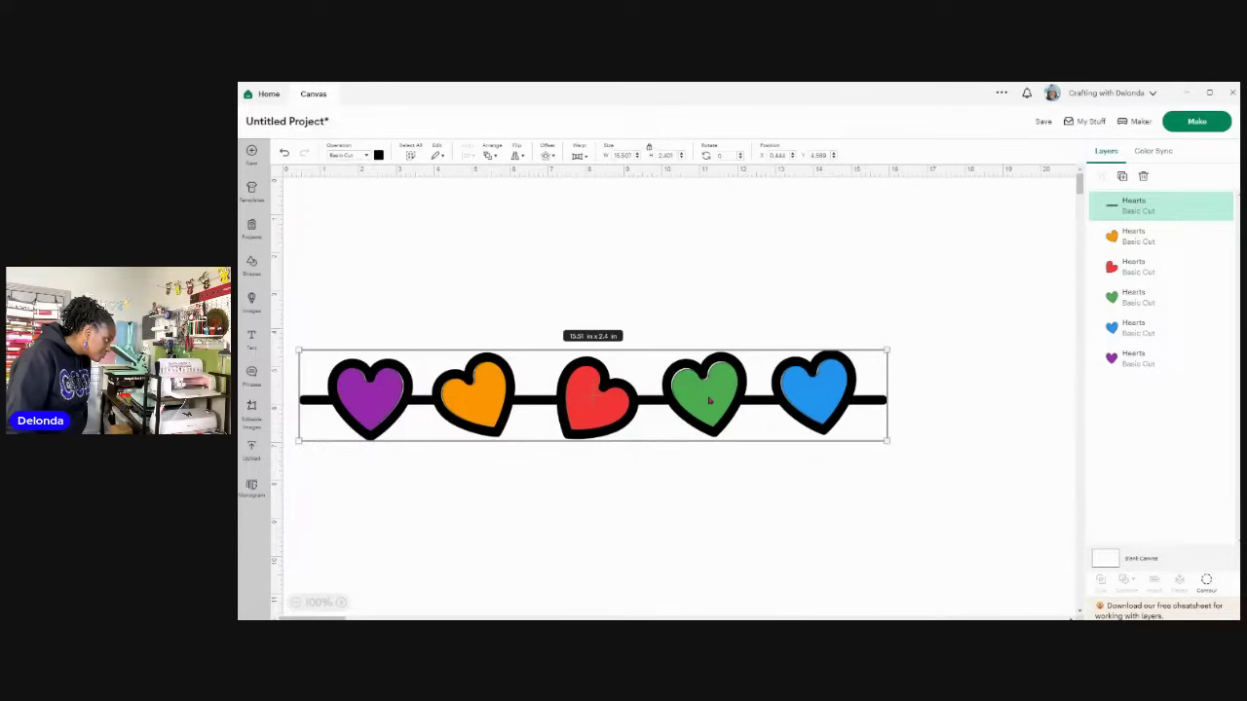
pyautogui.click(695, 492)
pyautogui.moveTo(708, 397); pyautogui.dragTo(709, 397)
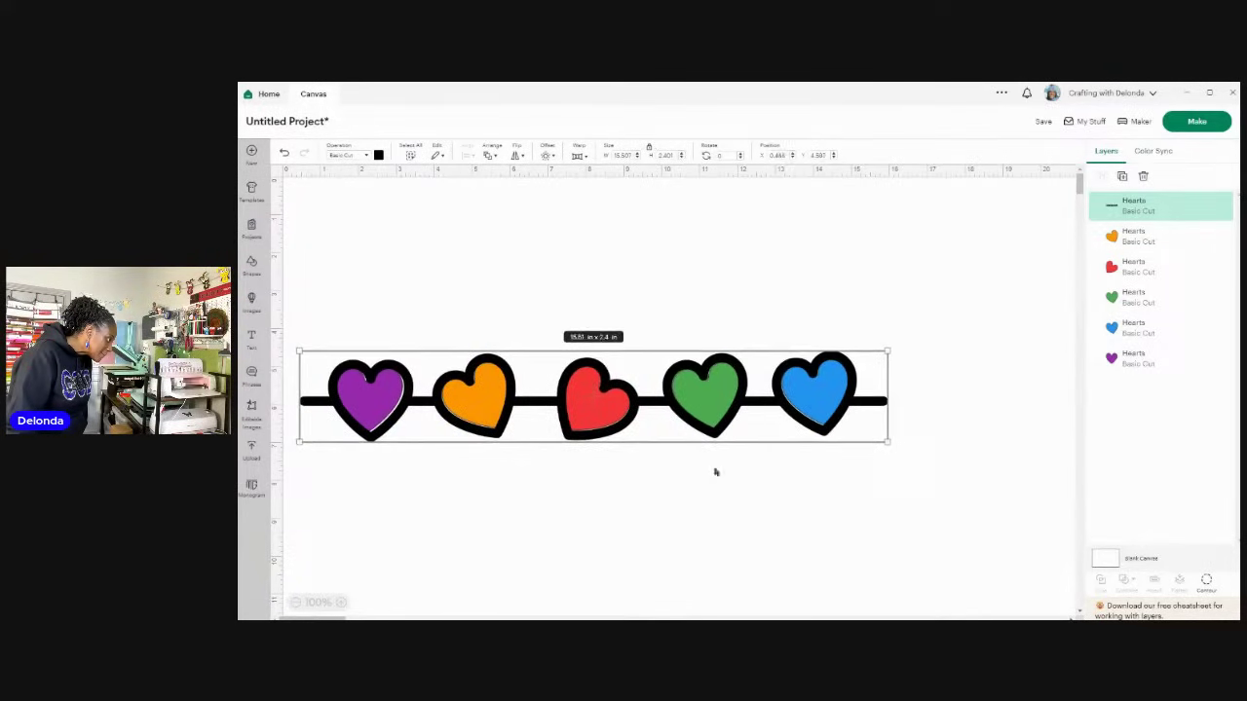
pyautogui.click(717, 473)
# Step: Nudge the blue, purple and orange hearts so each one fills its black outline without gaps
pyautogui.click(1114, 336)
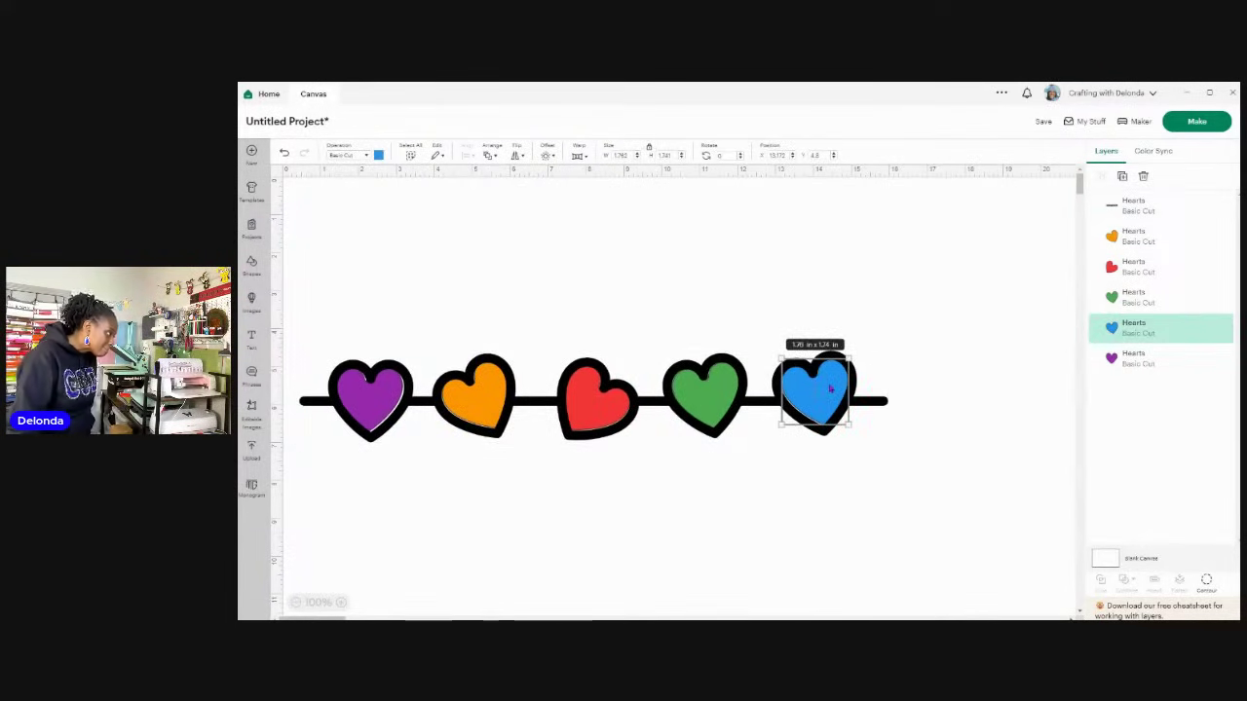
pyautogui.moveTo(829, 389); pyautogui.dragTo(829, 389)
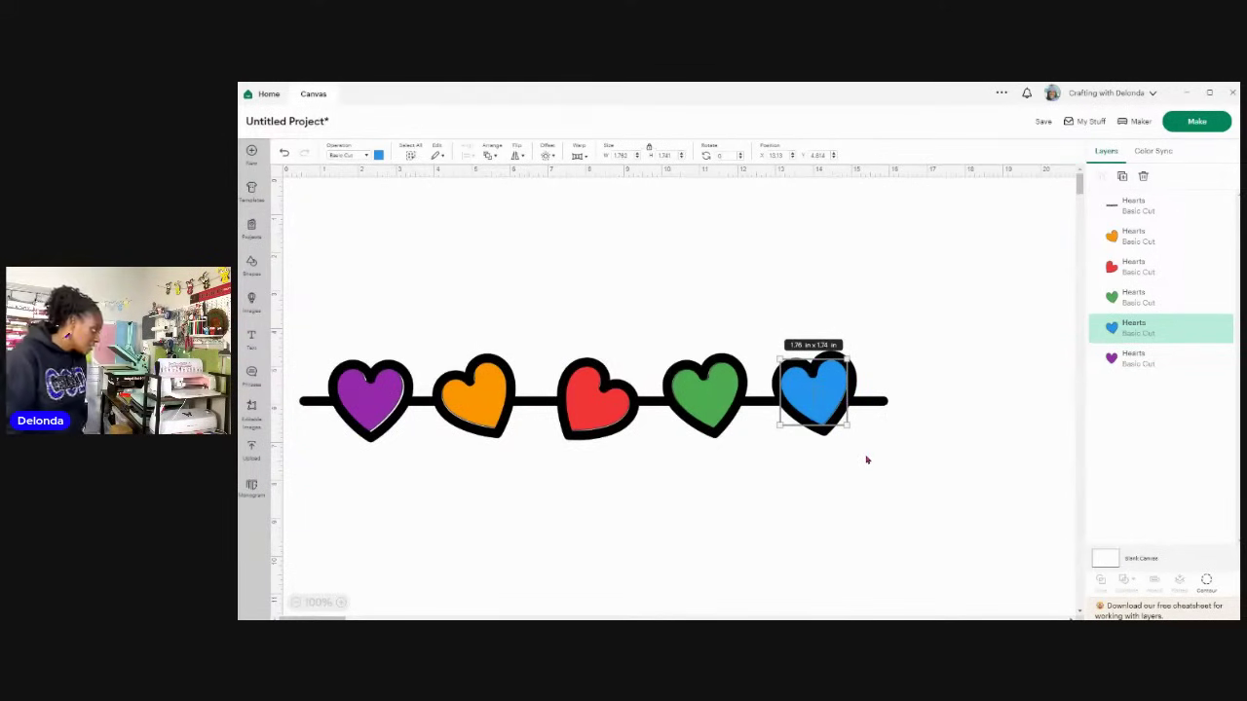
pyautogui.click(875, 479)
pyautogui.click(1130, 357)
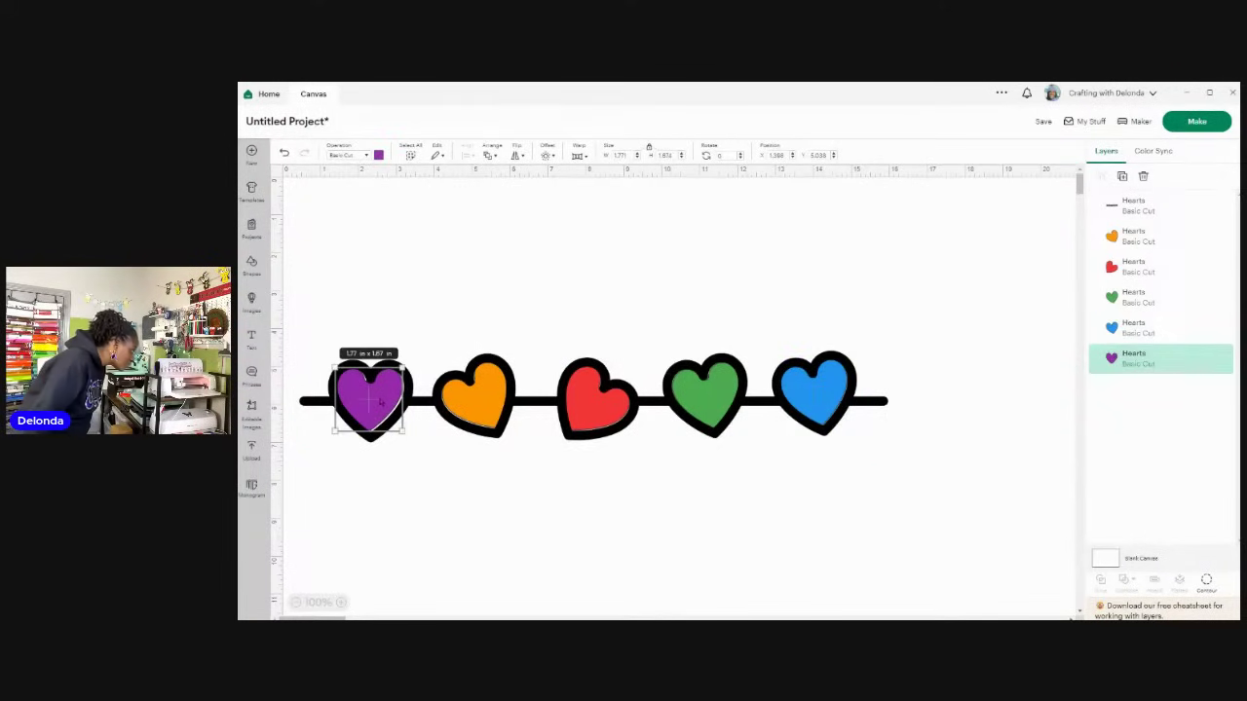
pyautogui.moveTo(368, 396); pyautogui.dragTo(382, 404)
pyautogui.click(446, 490)
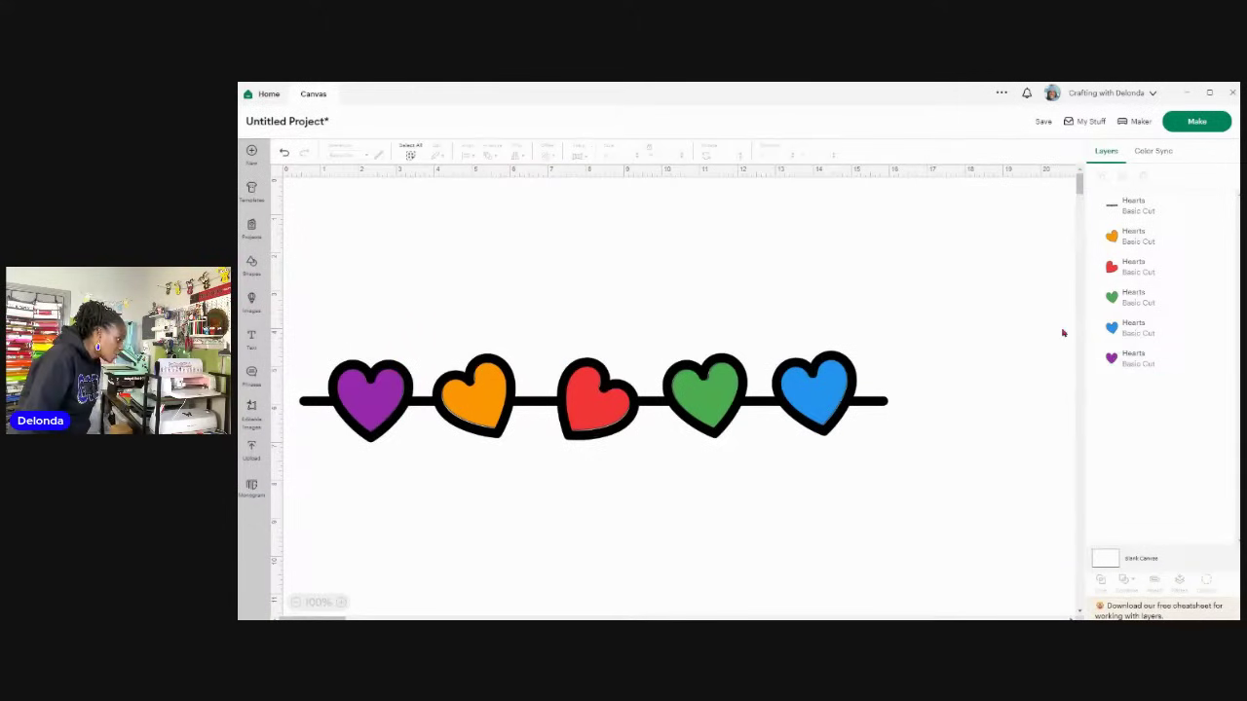
pyautogui.click(1130, 236)
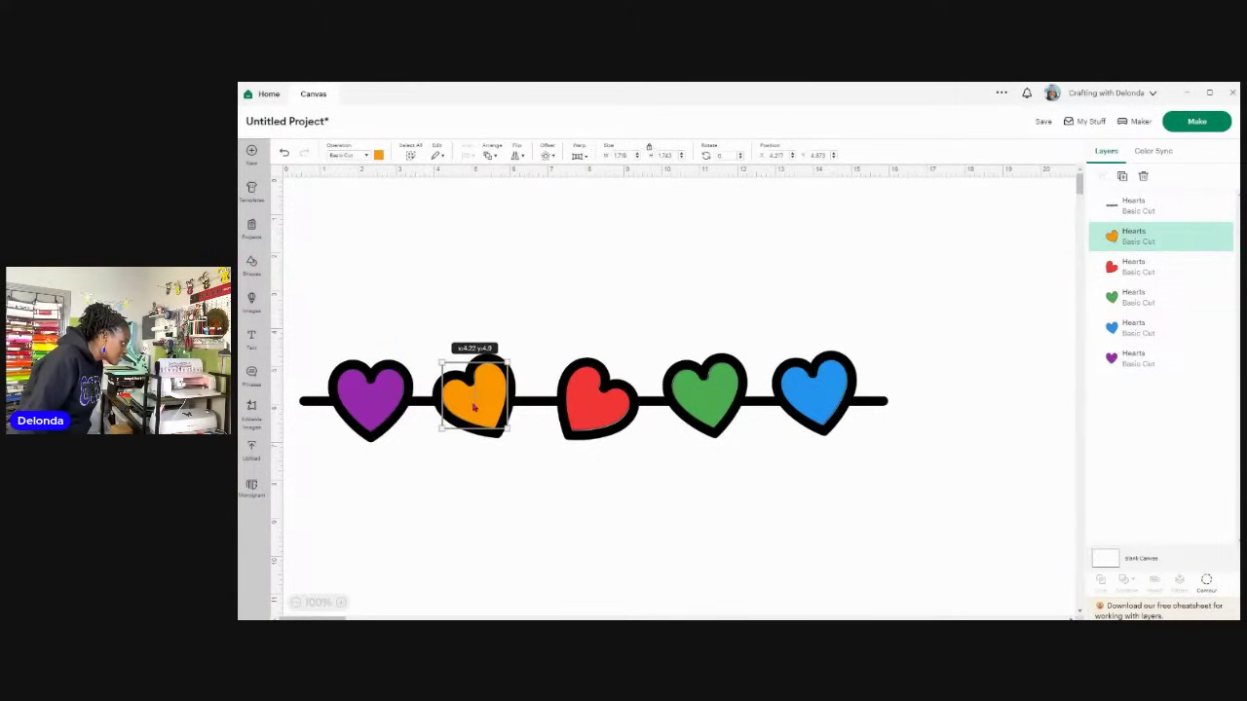
pyautogui.click(508, 514)
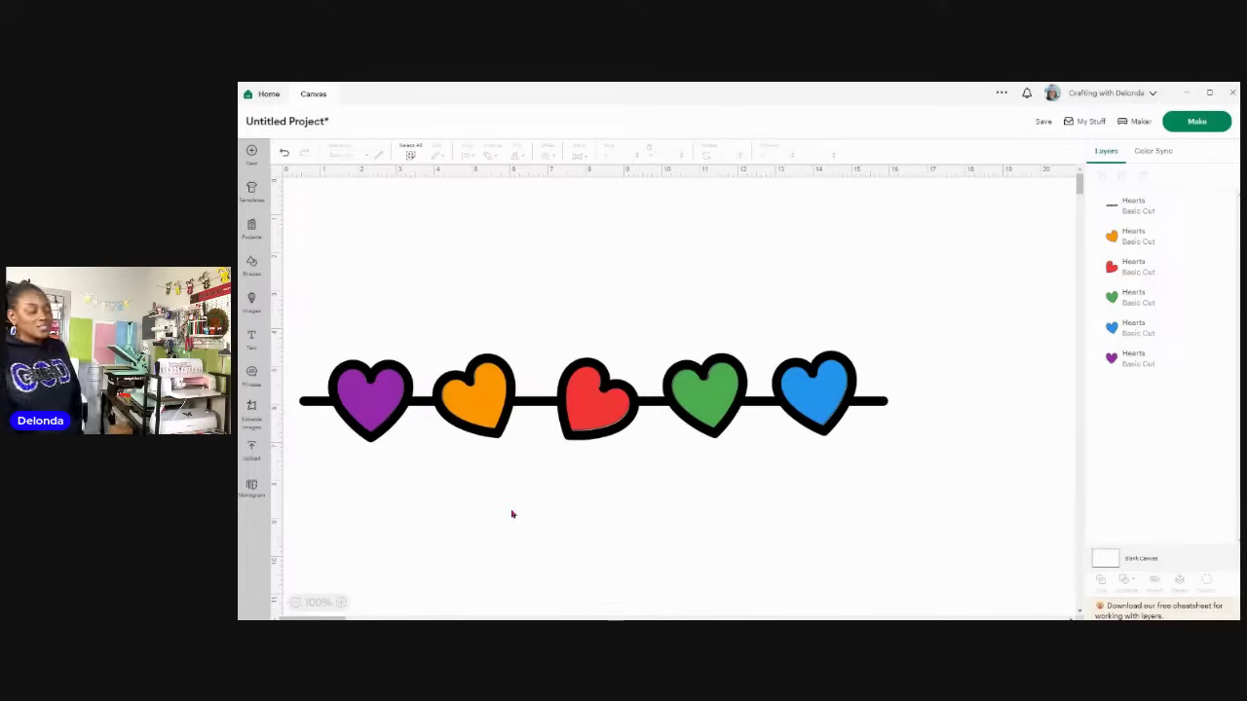
# Step: Weld the border and all five colored hearts into one shape, and undo the weld
pyautogui.moveTo(304, 303); pyautogui.dragTo(1016, 432)
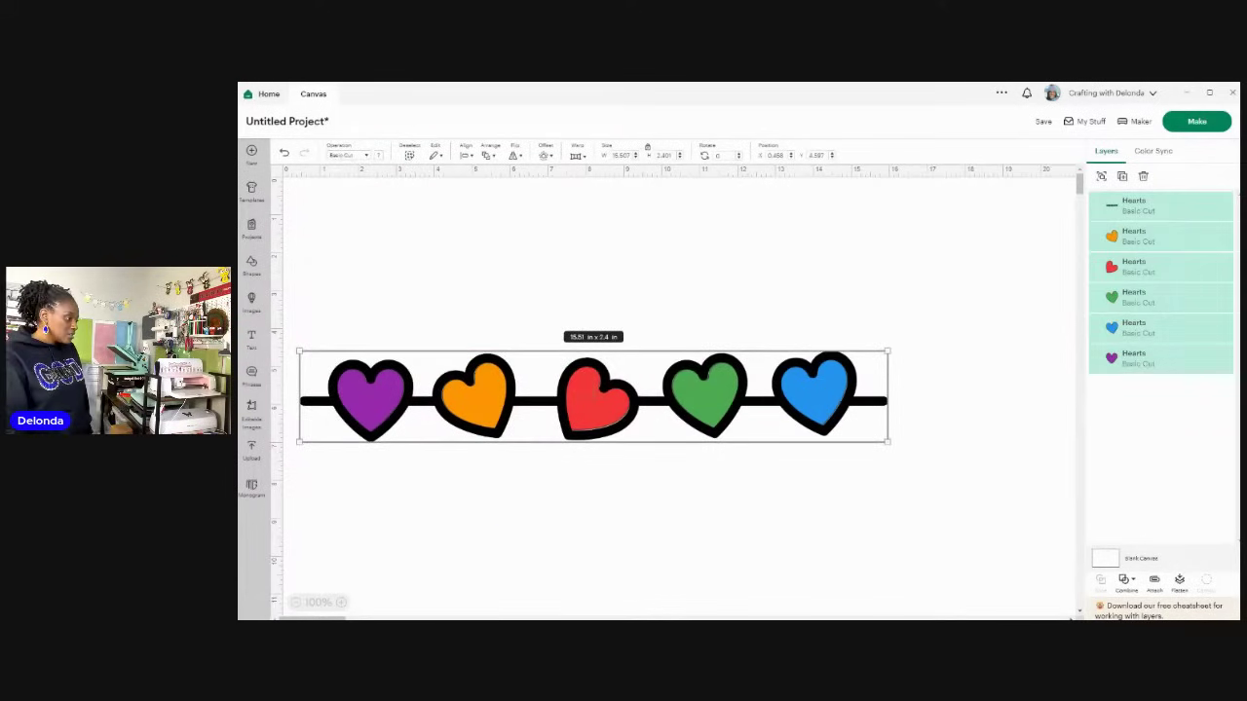
pyautogui.click(1126, 579)
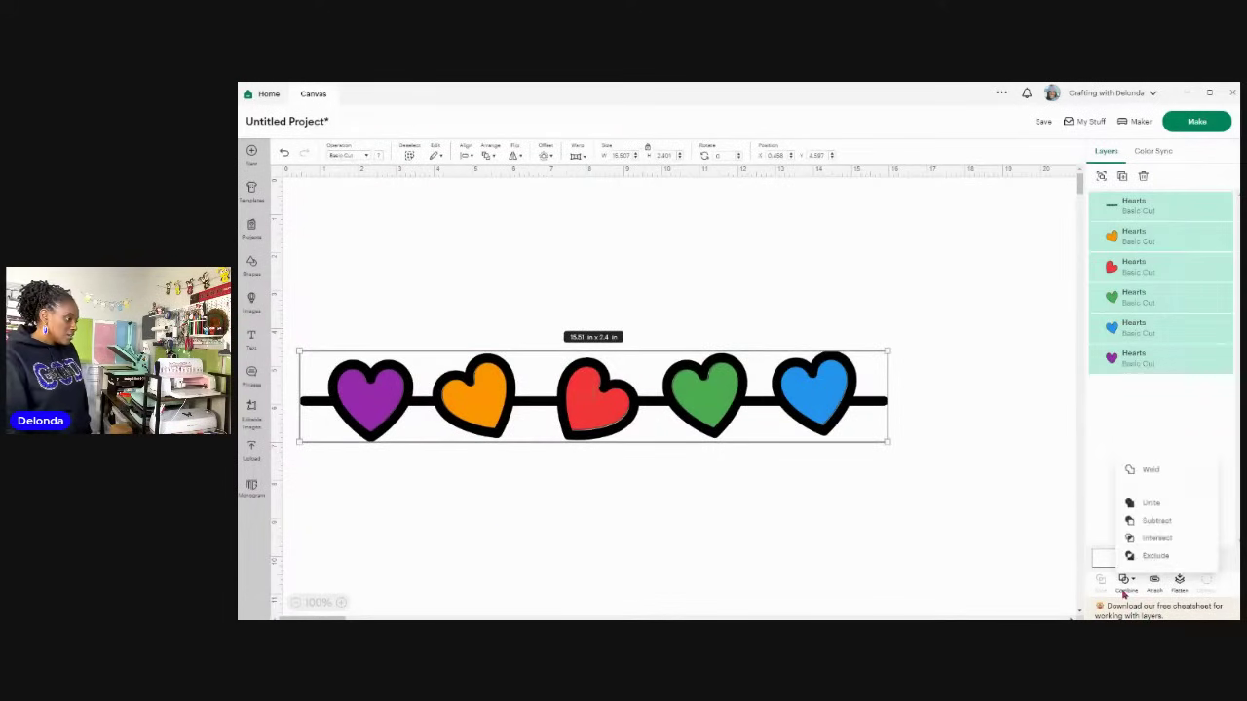
pyautogui.click(750, 566)
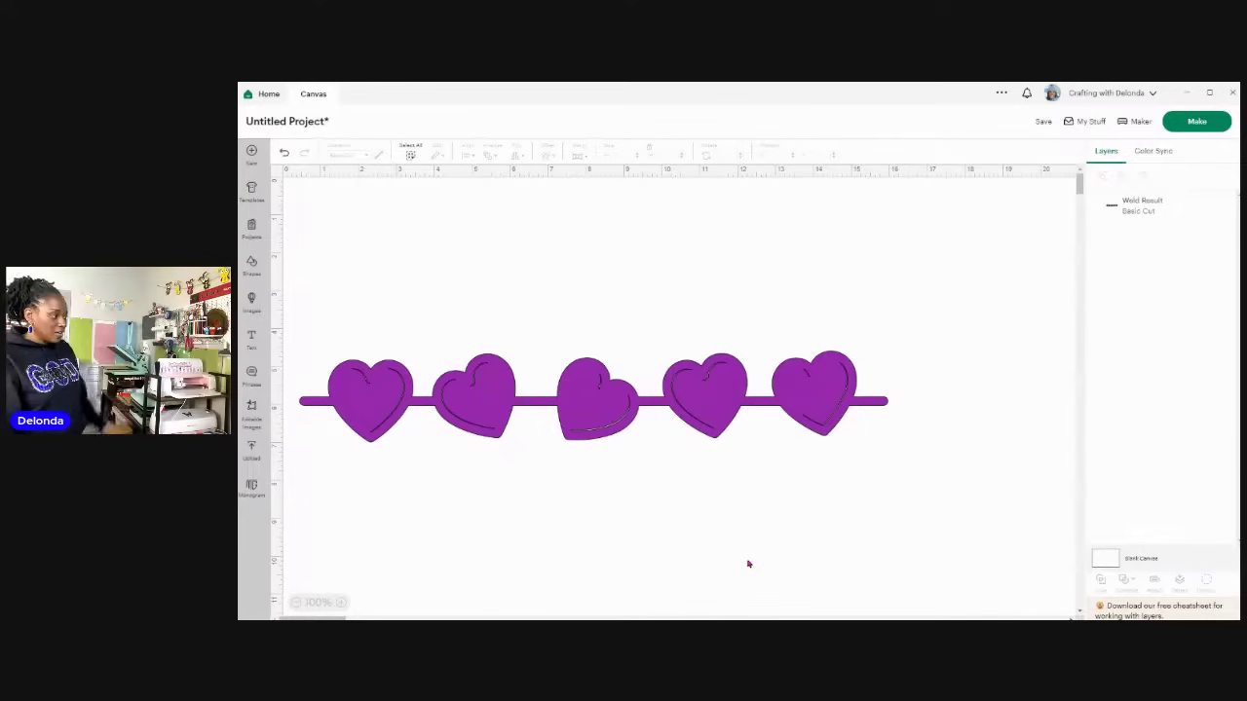
pyautogui.click(284, 153)
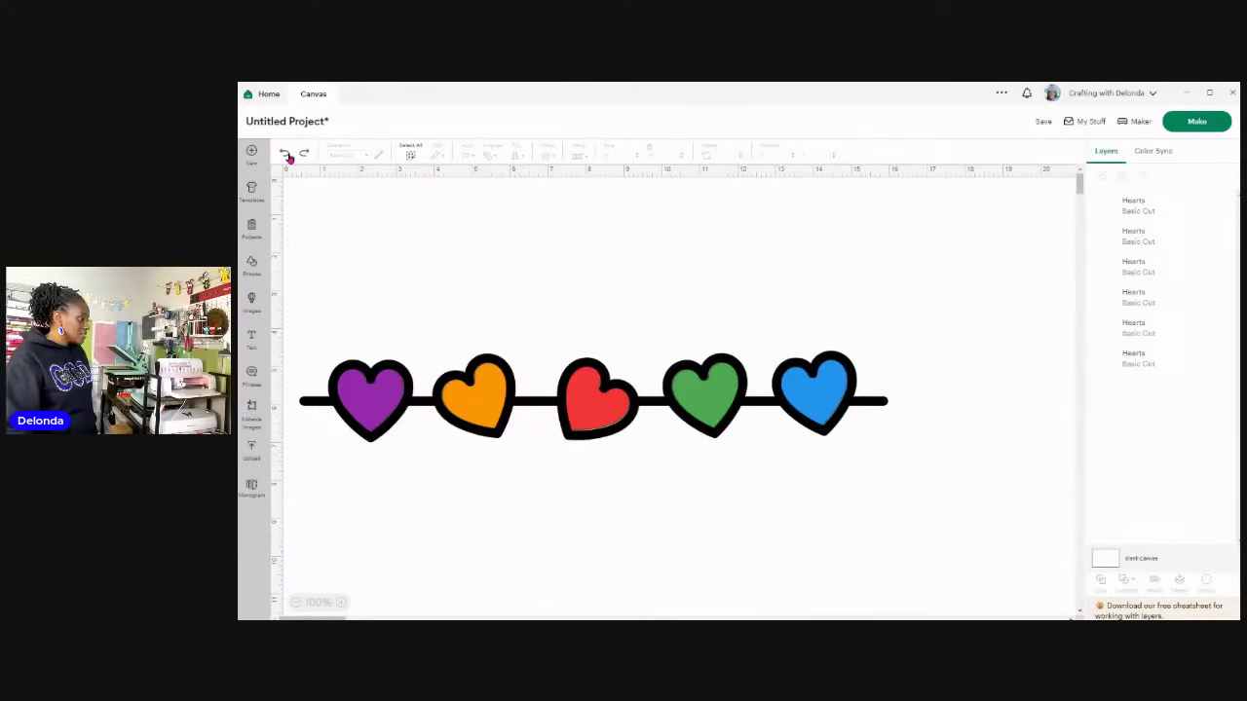
# Step: Flatten the border and all five colored hearts into a single Print Then Cut image
pyautogui.moveTo(324, 304); pyautogui.dragTo(910, 460)
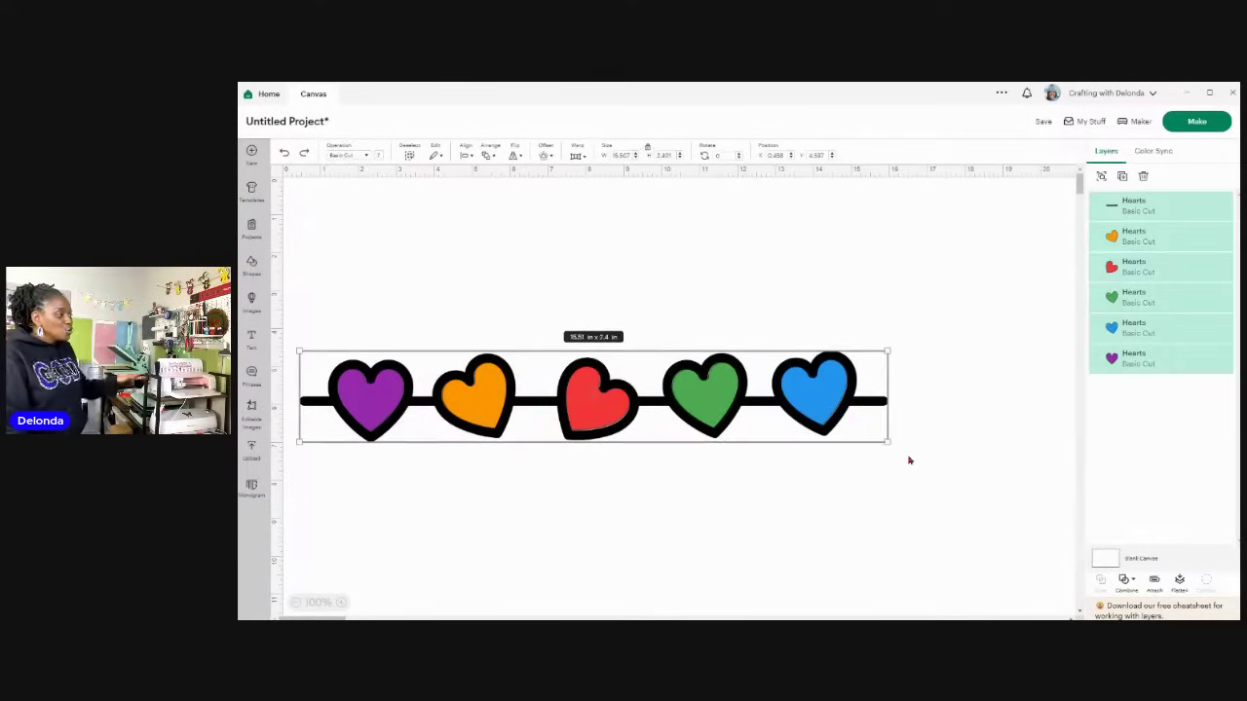
pyautogui.click(1180, 582)
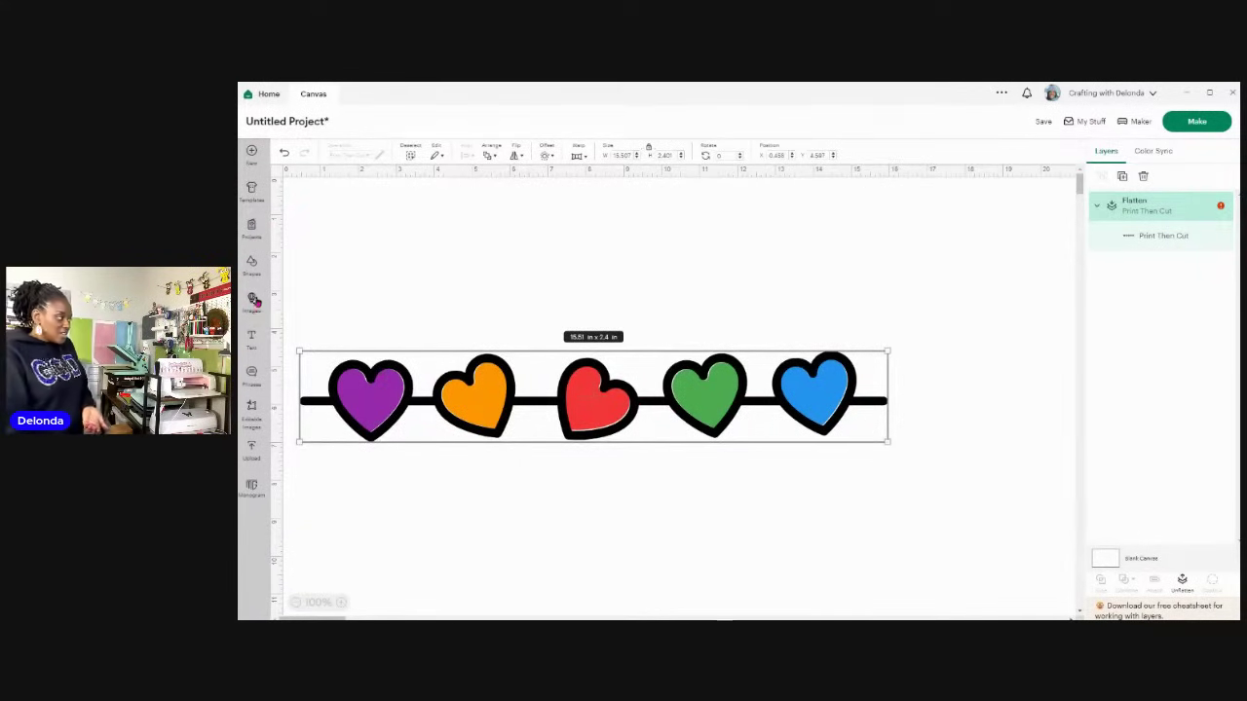
# Step: Open the image library and replace the hearts search with a search for "flower"
pyautogui.click(251, 302)
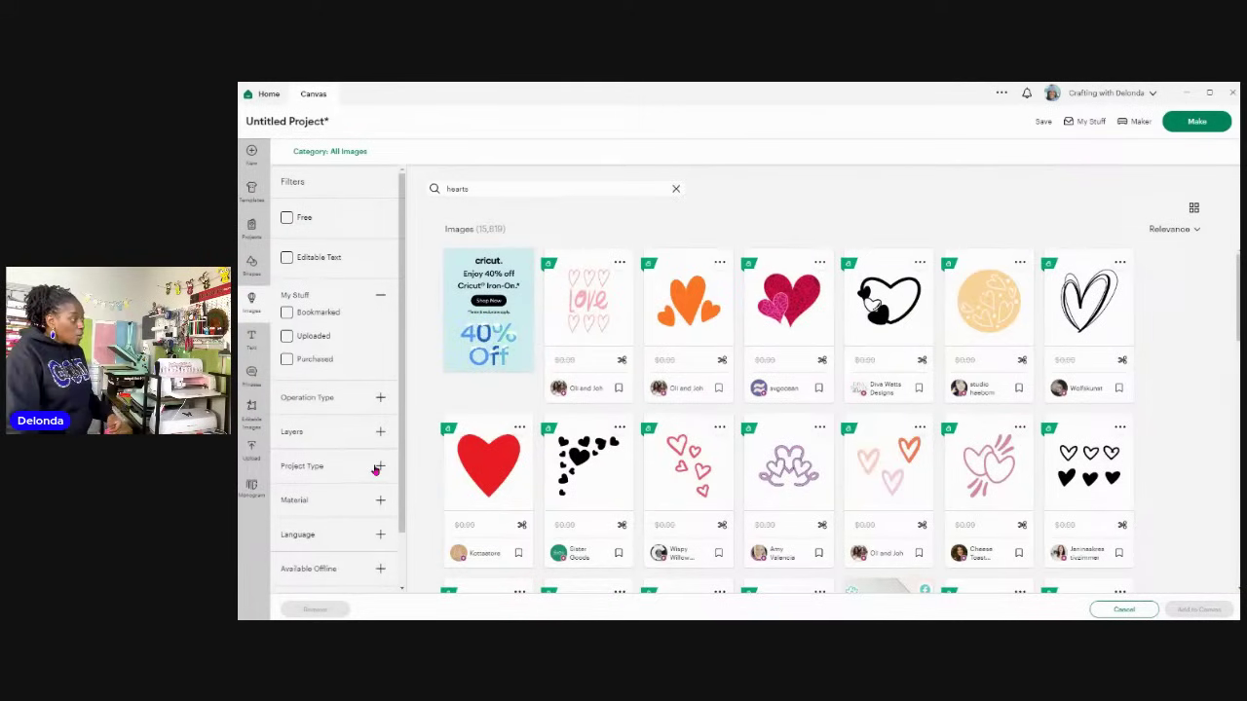
pyautogui.scroll(-3, 931, 466)
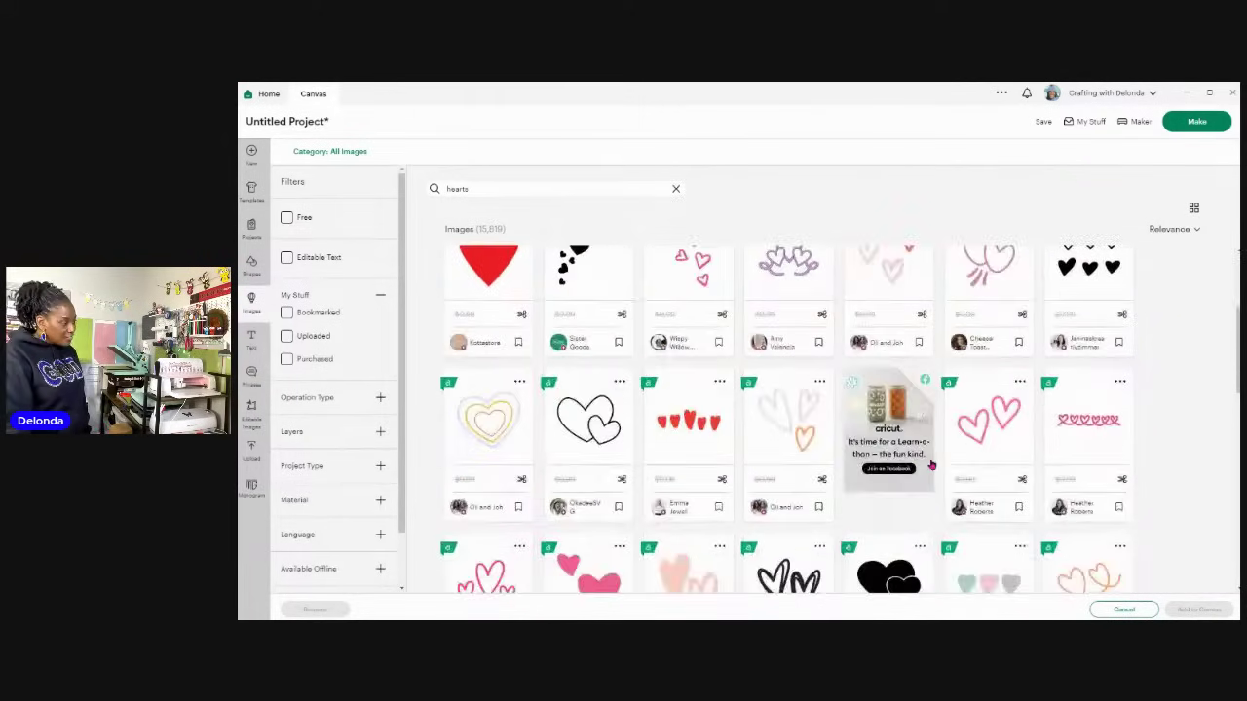
pyautogui.scroll(3, 931, 465)
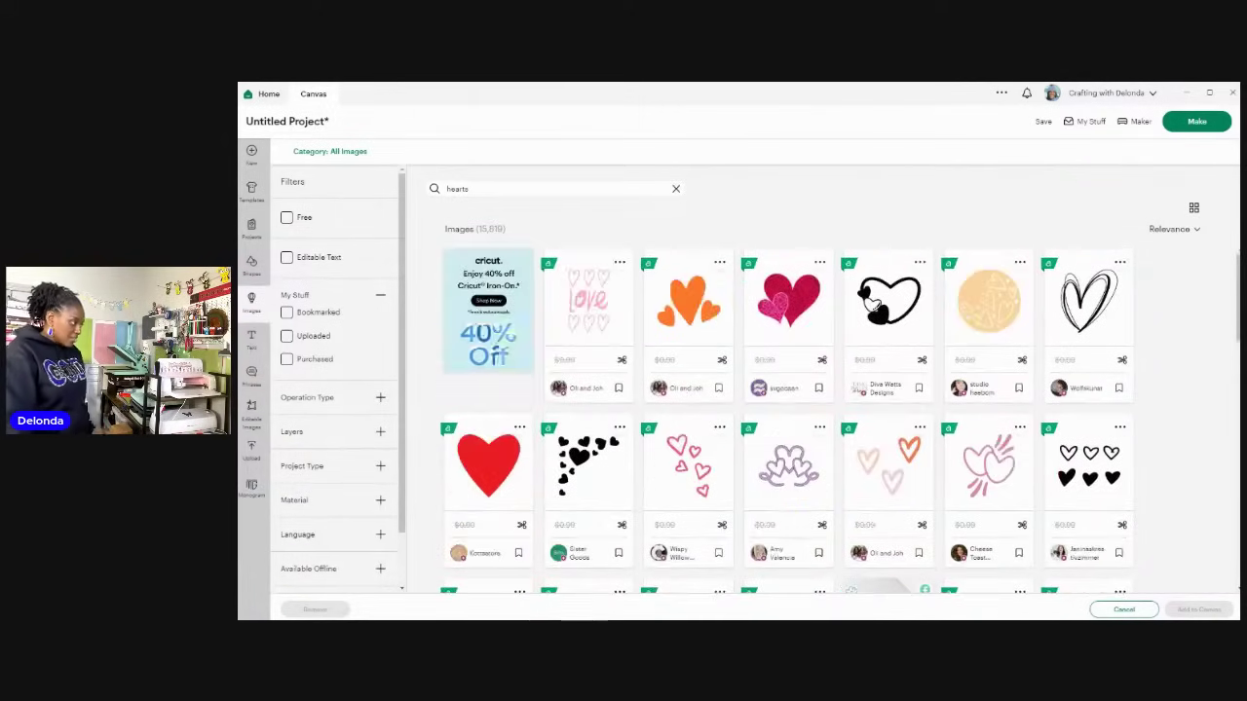
pyautogui.click(675, 188)
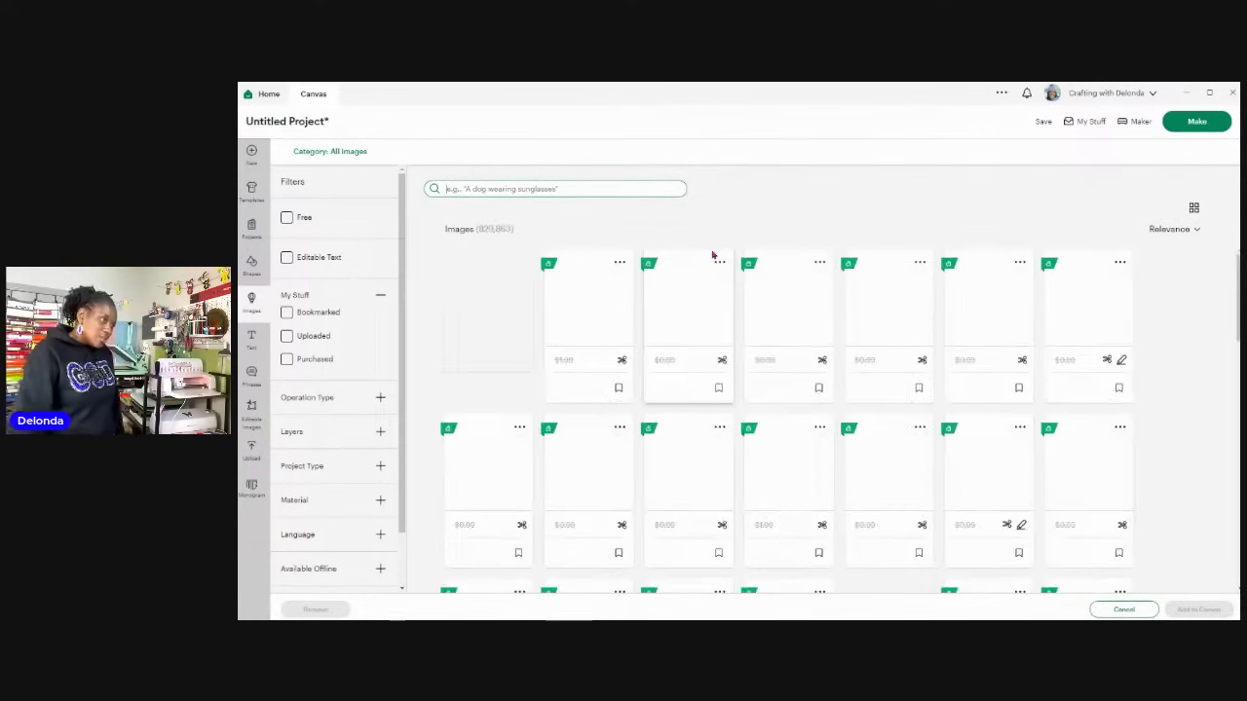
pyautogui.write('B')
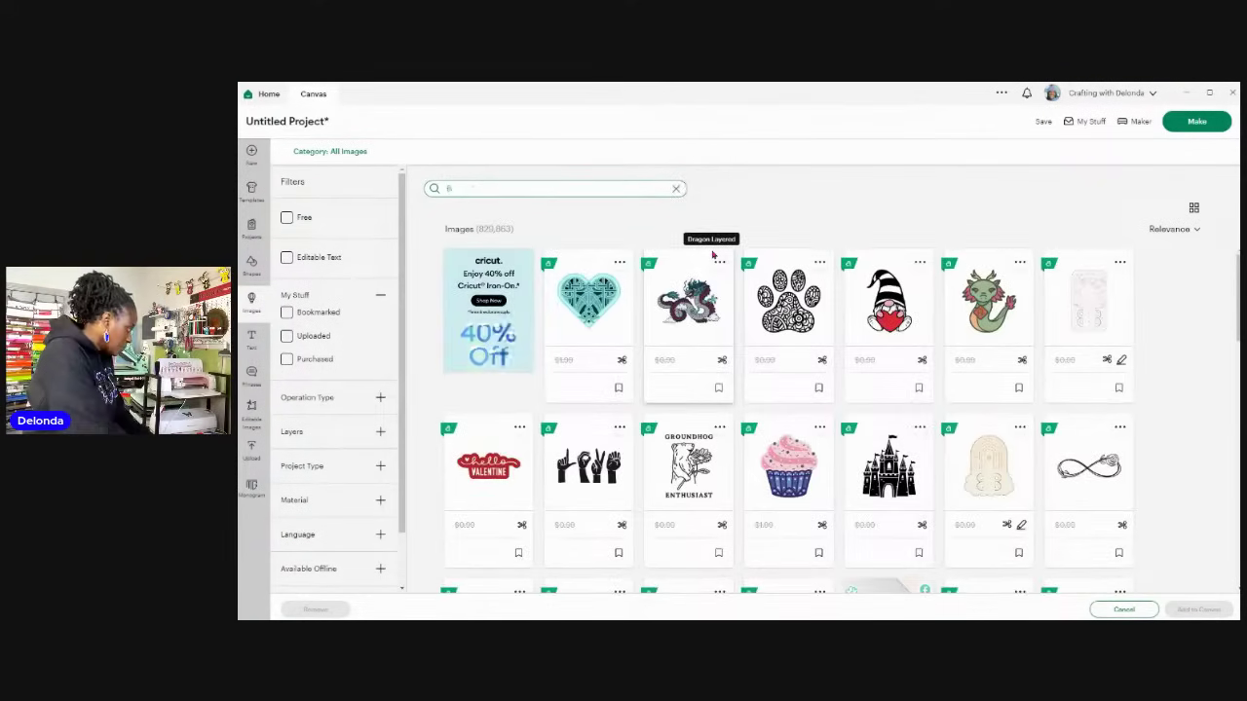
pyautogui.write('lower')
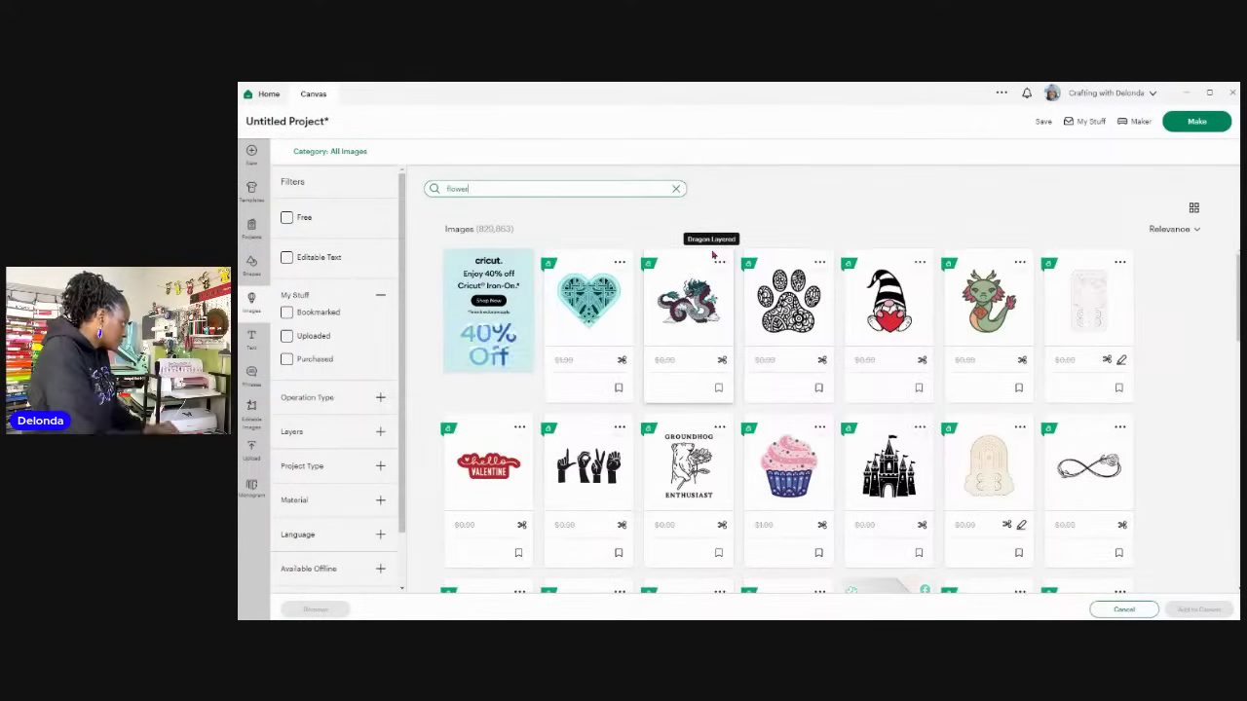
pyautogui.press('Return')
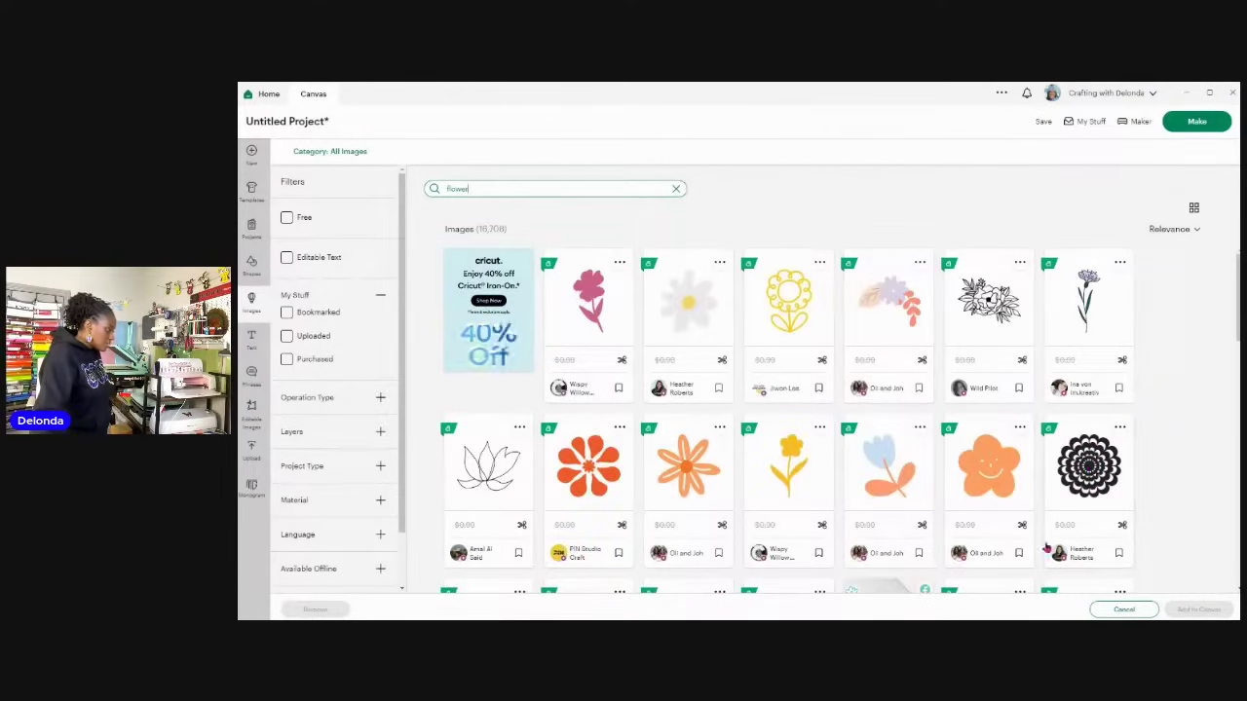
# Step: Find the black outline flower with a stem and two leaves among the results and add it to the canvas
pyautogui.scroll(-1, 1179, 472)
pyautogui.scroll(-2, 1178, 472)
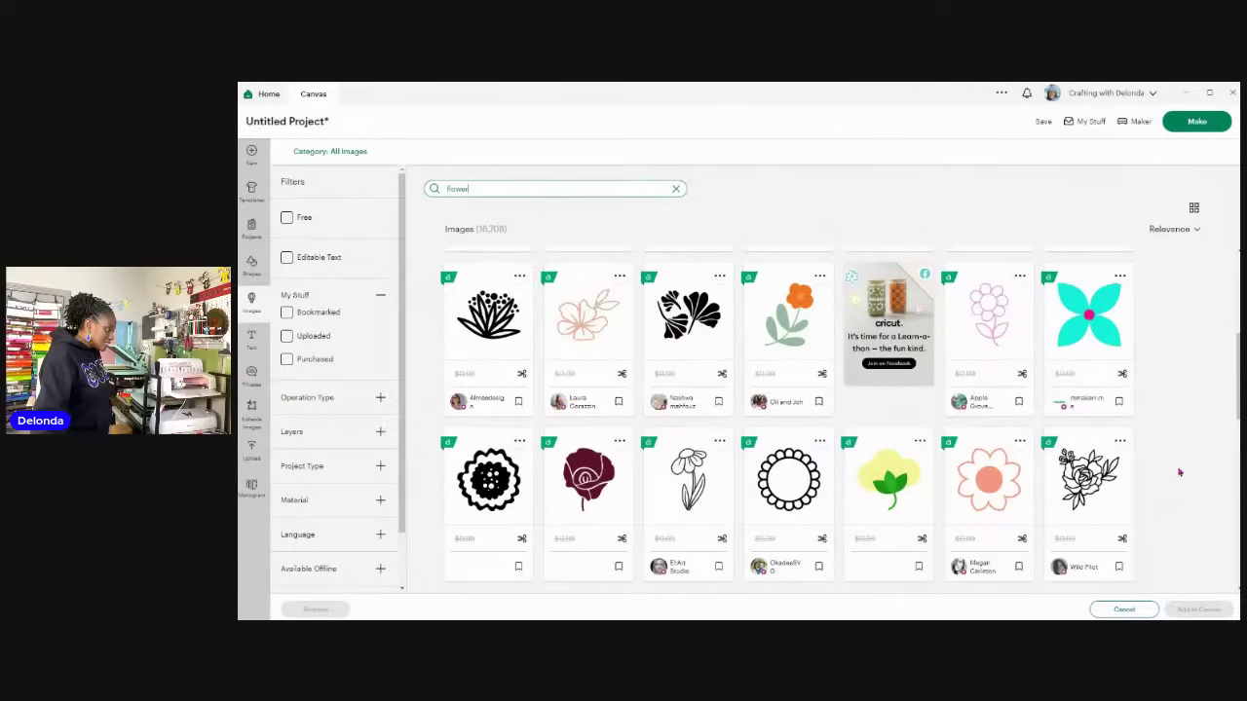
pyautogui.scroll(-2, 1178, 472)
pyautogui.scroll(-2, 1179, 473)
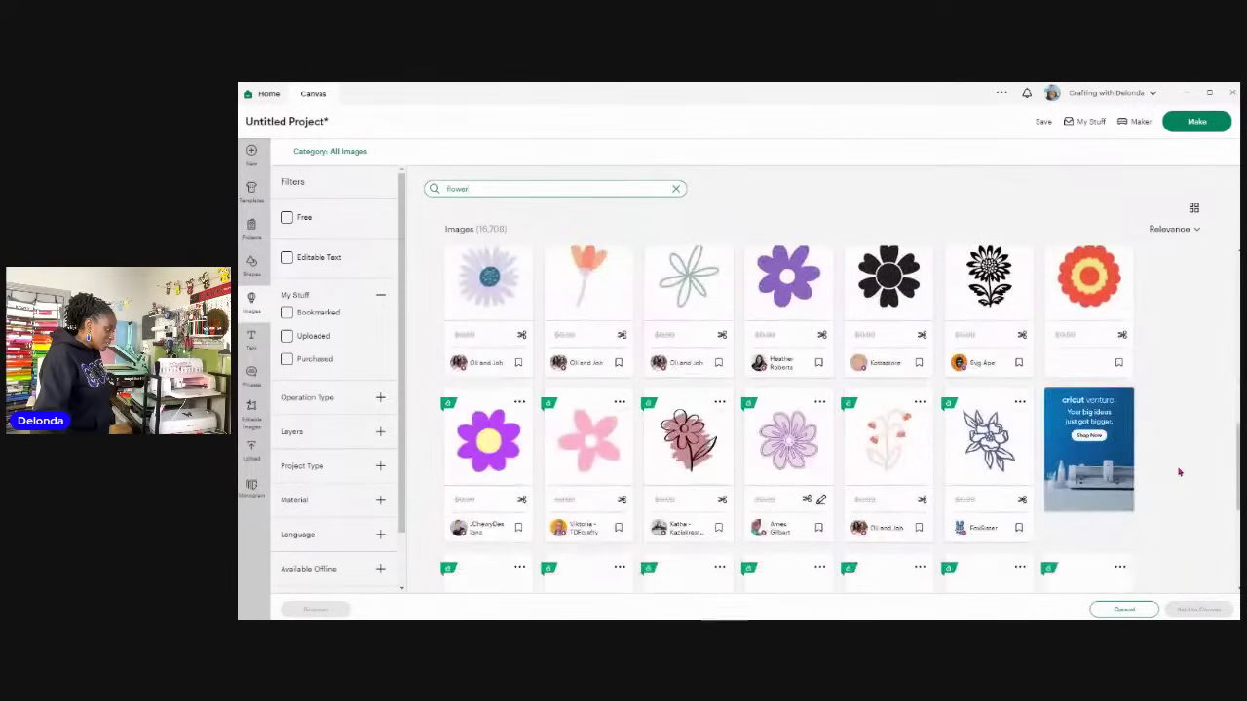
pyautogui.scroll(-2, 1179, 473)
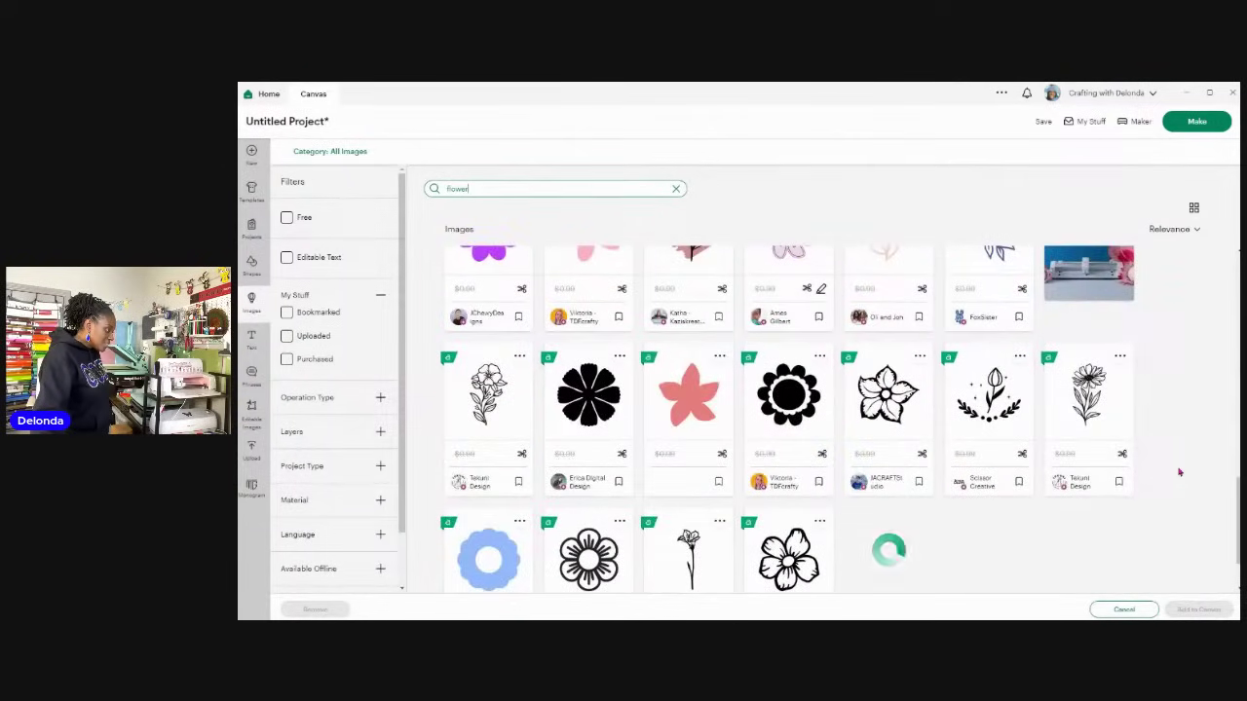
pyautogui.scroll(-1, 1178, 472)
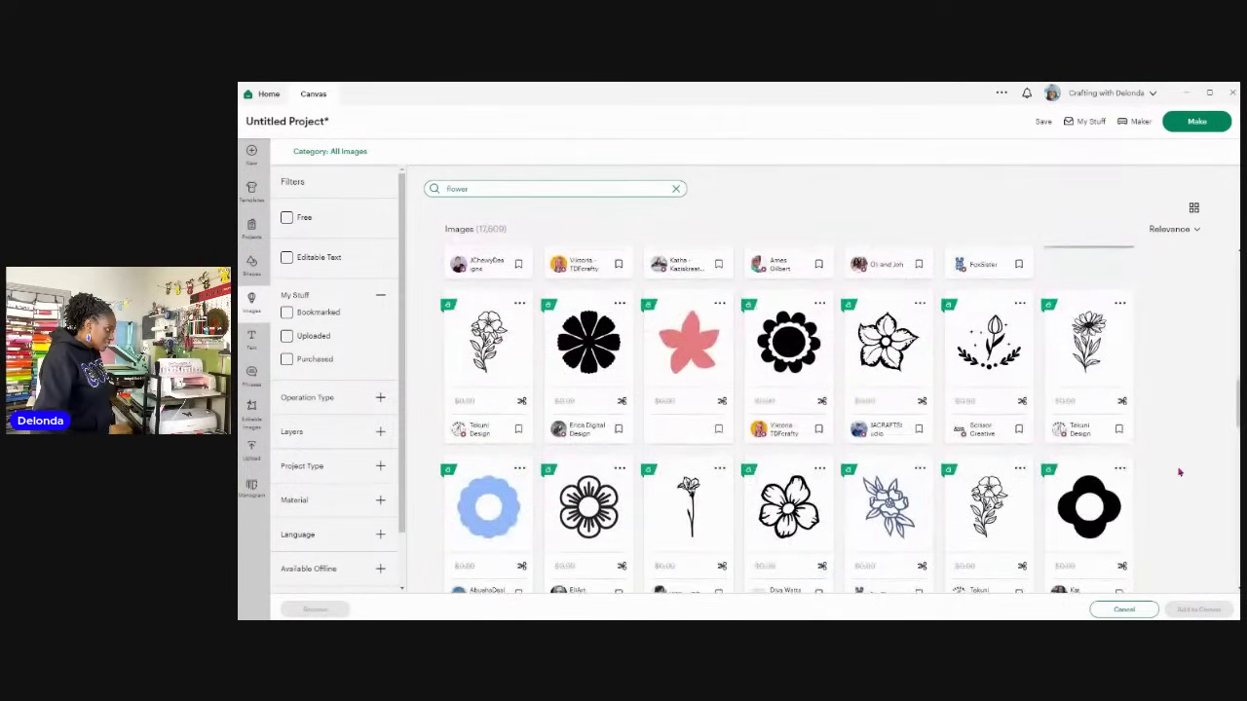
pyautogui.scroll(-2, 1179, 472)
pyautogui.scroll(-2, 1178, 472)
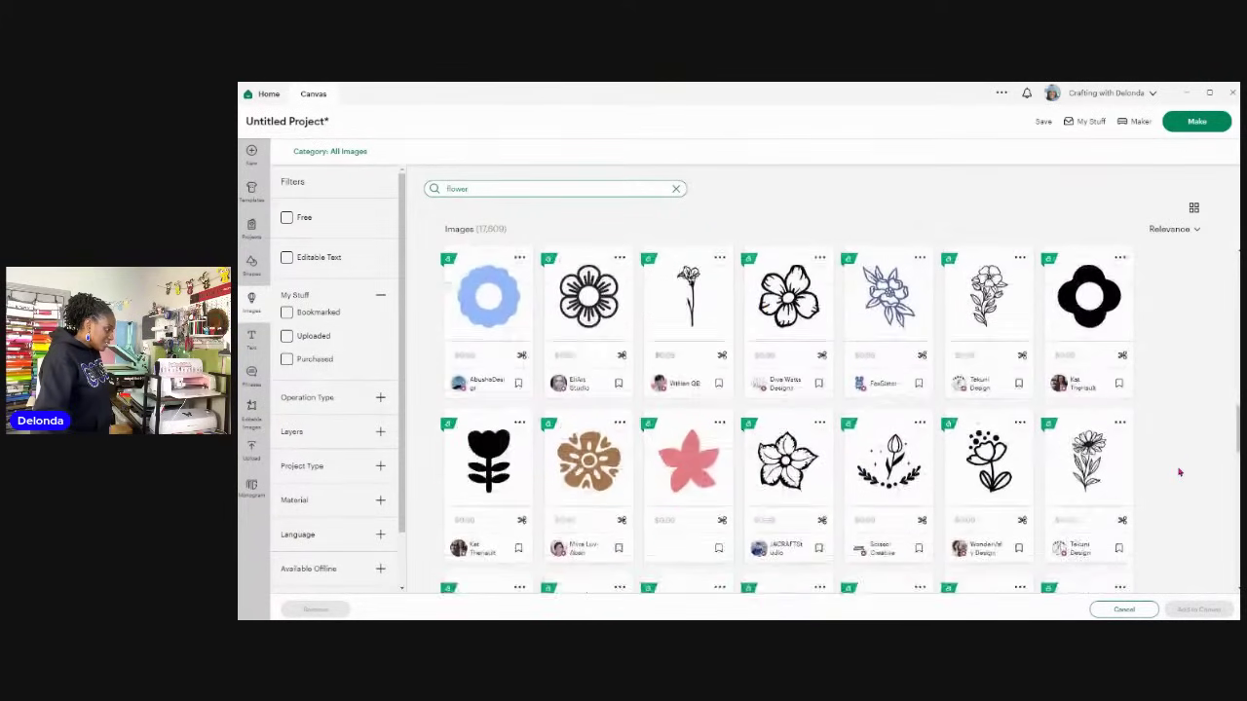
pyautogui.scroll(-2, 1178, 473)
pyautogui.scroll(-3, 1178, 473)
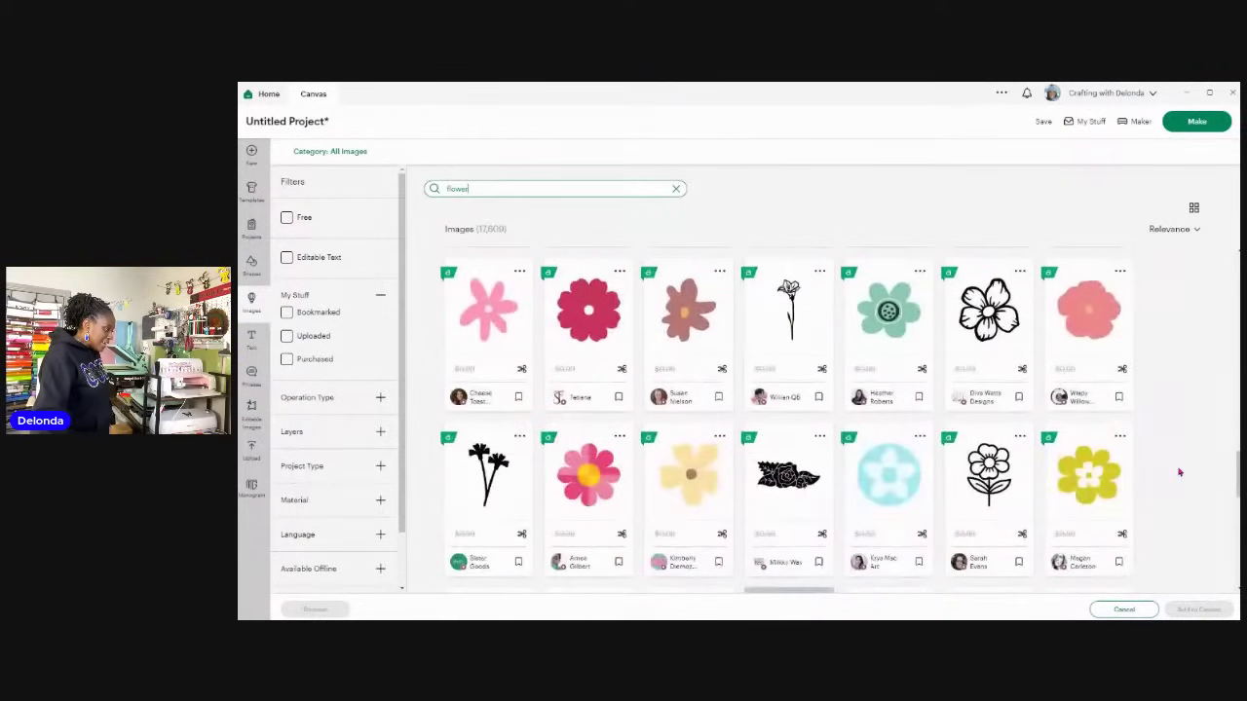
pyautogui.click(989, 487)
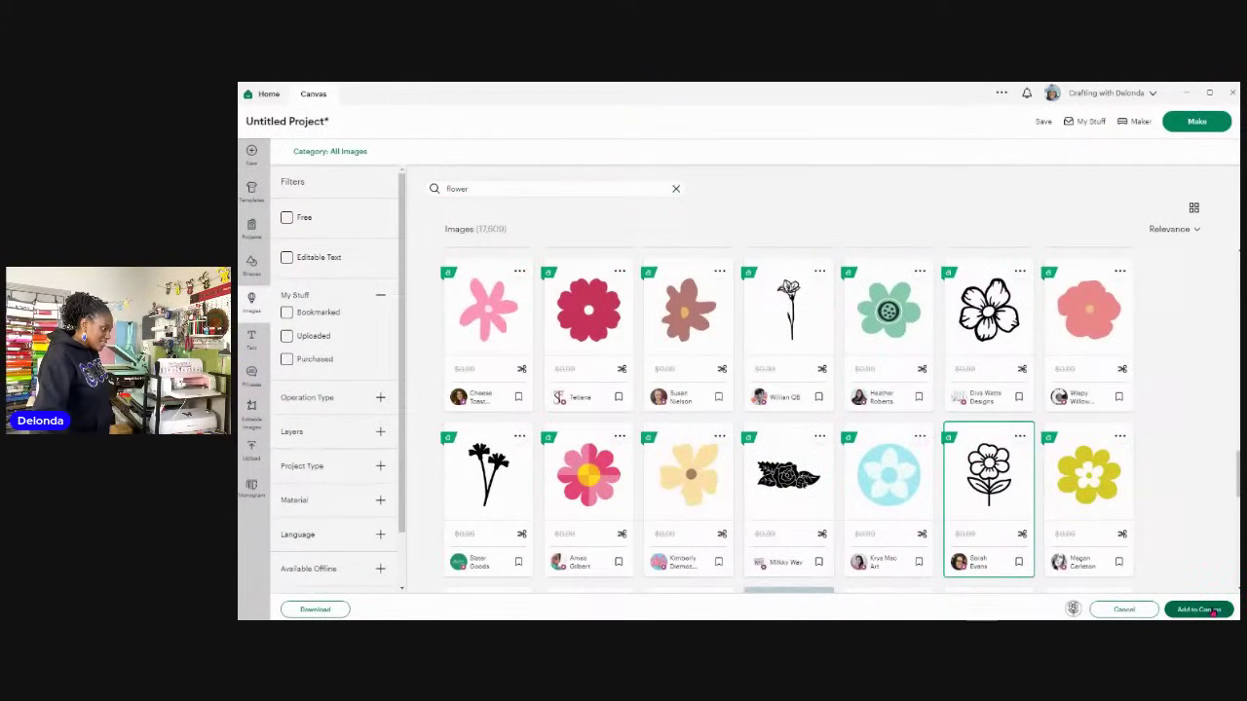
pyautogui.click(1212, 610)
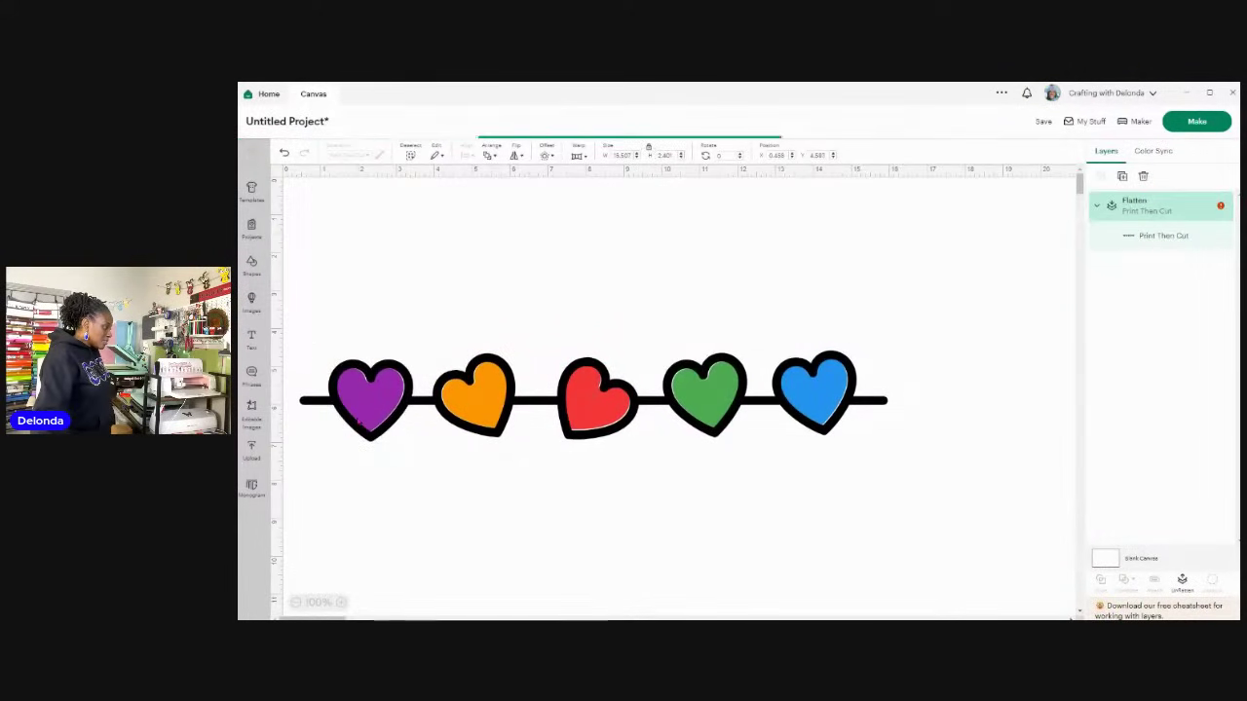
# Step: Delete the flattened hearts image from the canvas, keeping only the flower
pyautogui.click(1144, 177)
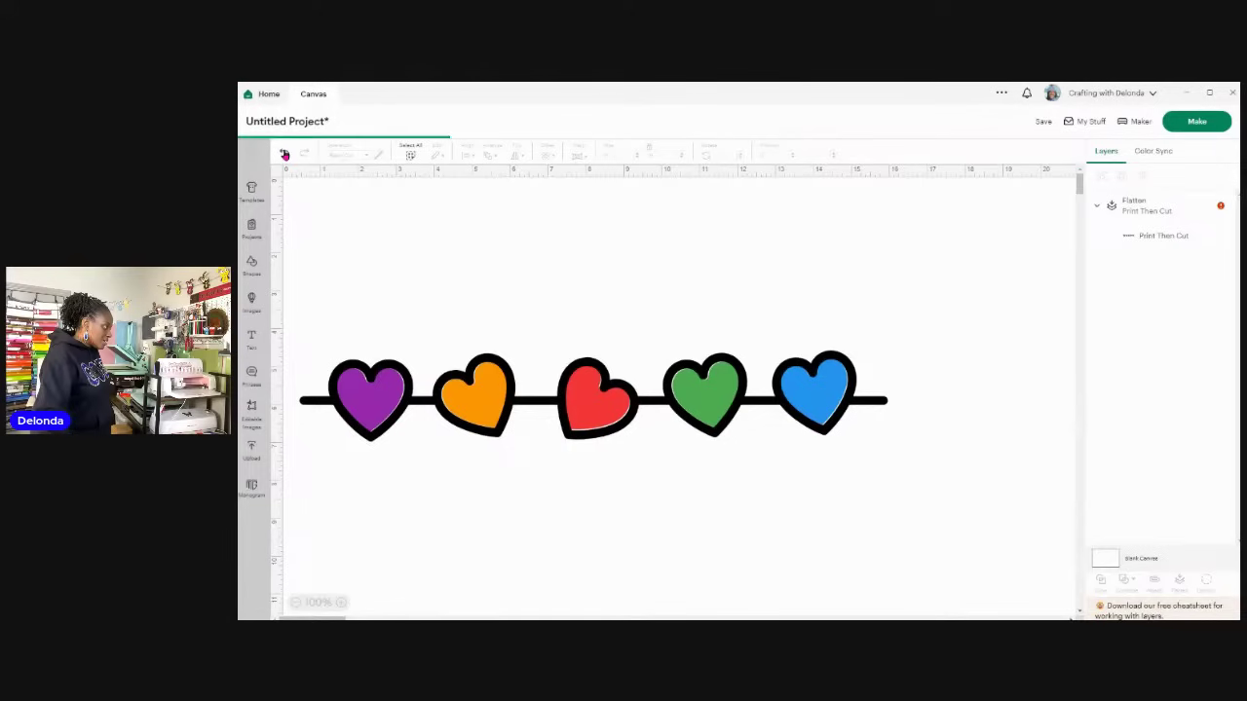
pyautogui.click(572, 405)
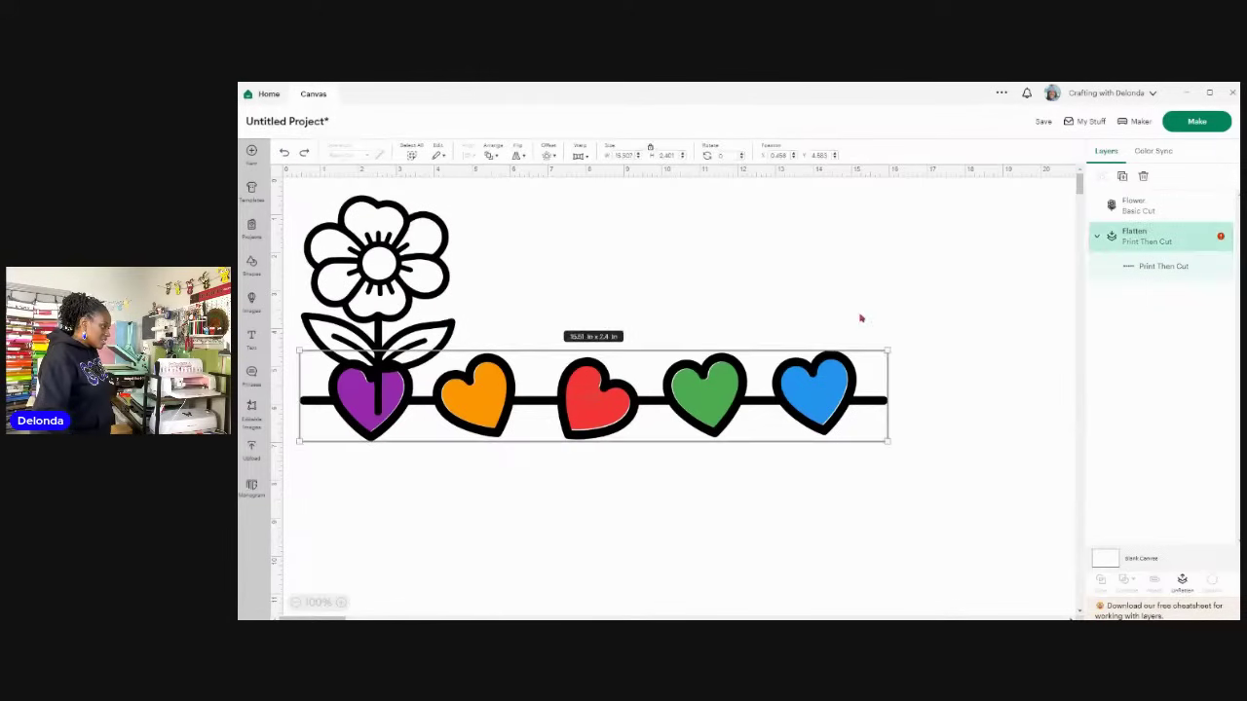
pyautogui.click(1142, 176)
# Step: Move the flower lower on the canvas and examine its contour pieces without hiding any
pyautogui.moveTo(379, 296); pyautogui.dragTo(380, 477)
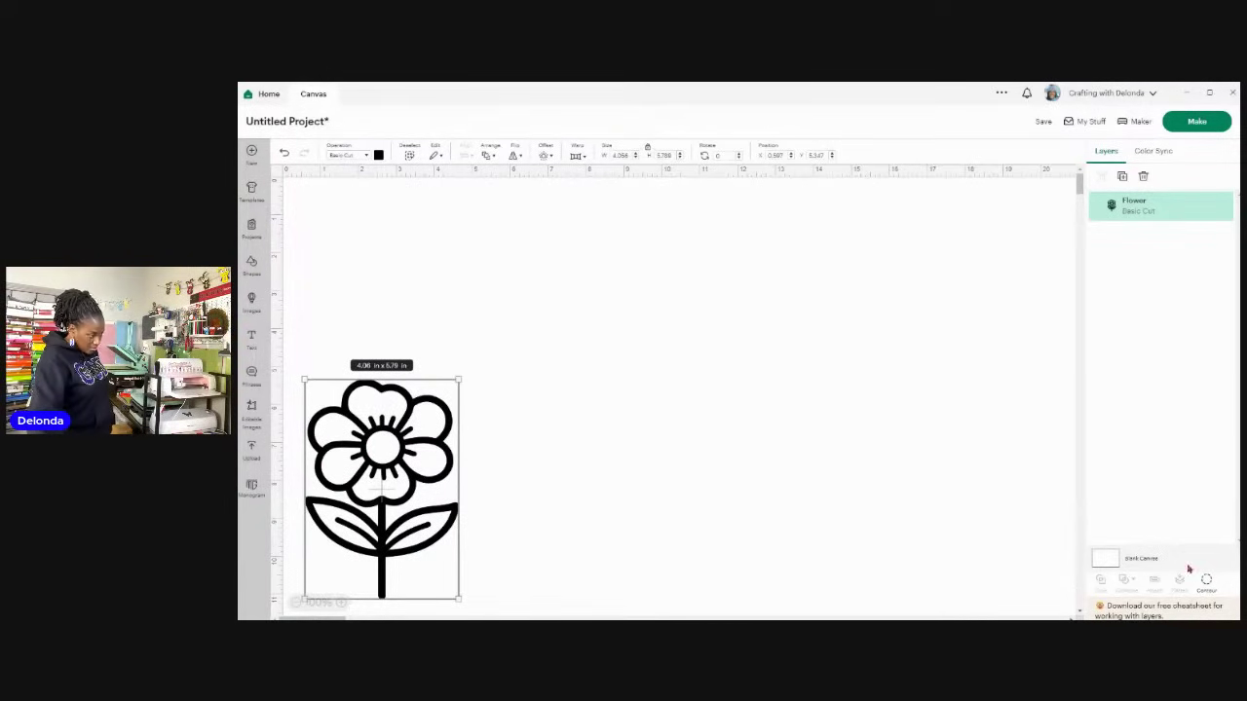
pyautogui.click(1209, 589)
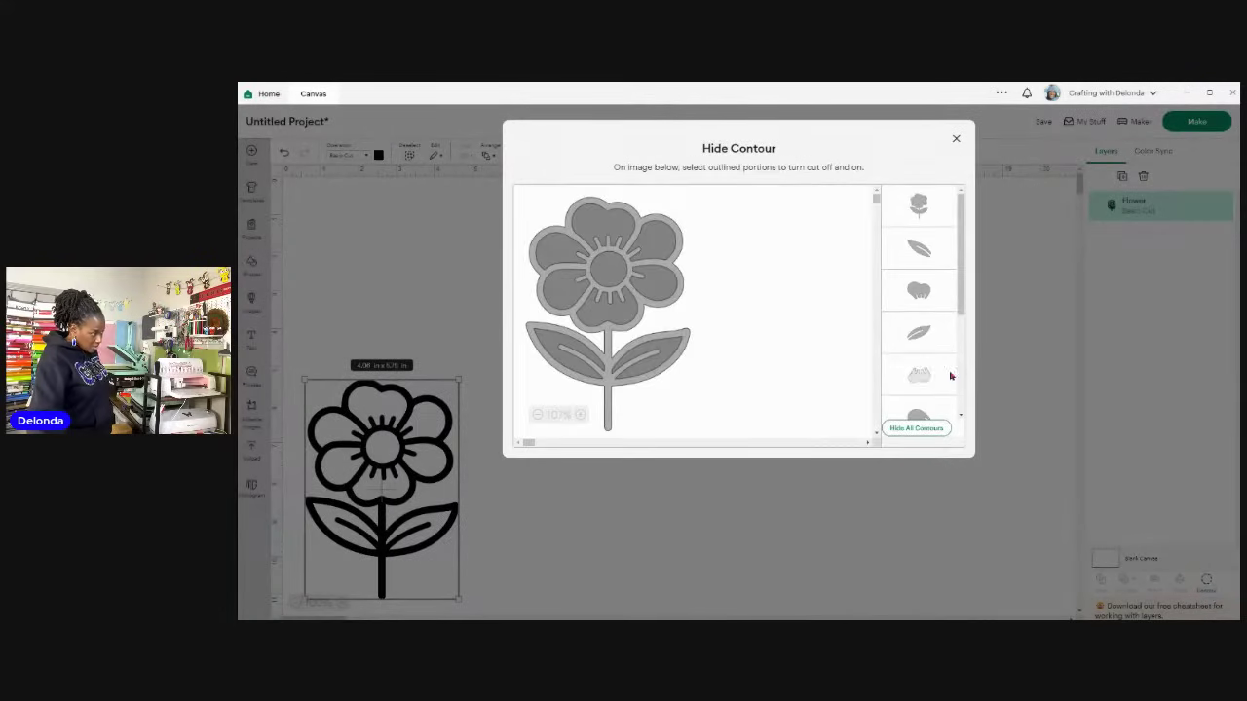
pyautogui.click(956, 141)
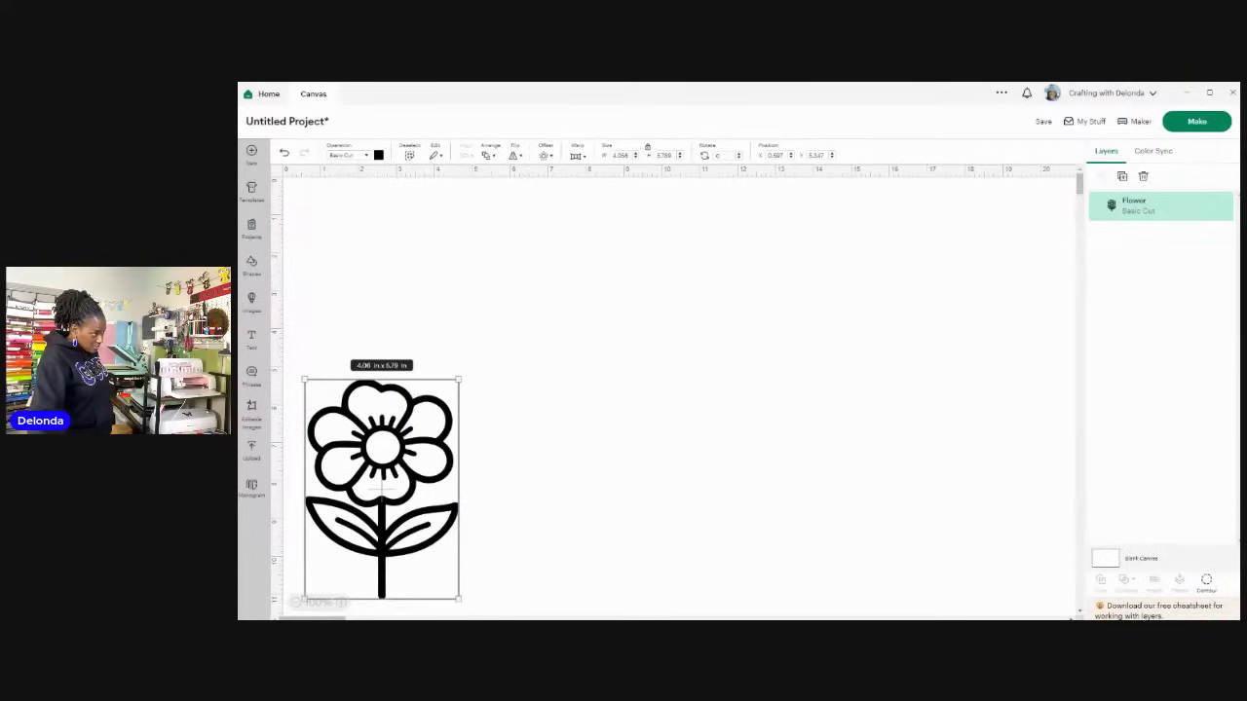
# Step: Make five duplicates of the outline flower for separating its parts
pyautogui.click(1122, 176)
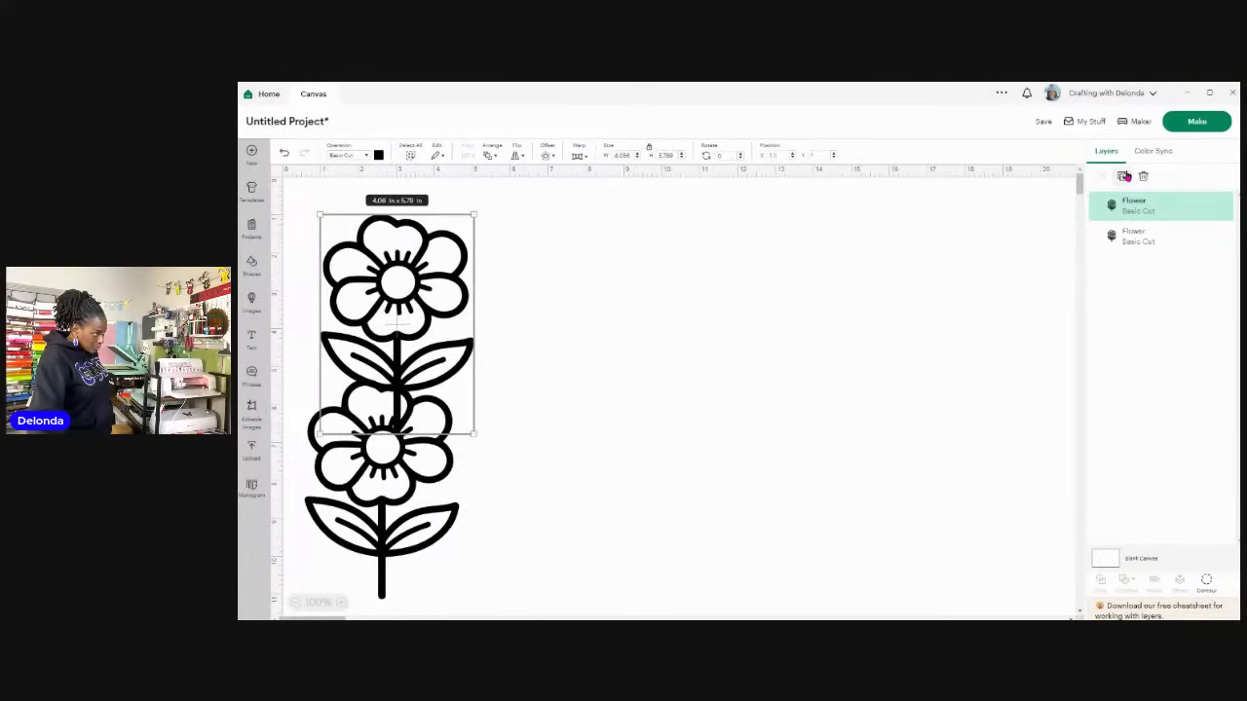
pyautogui.click(1123, 176)
pyautogui.click(1123, 177)
pyautogui.click(1123, 176)
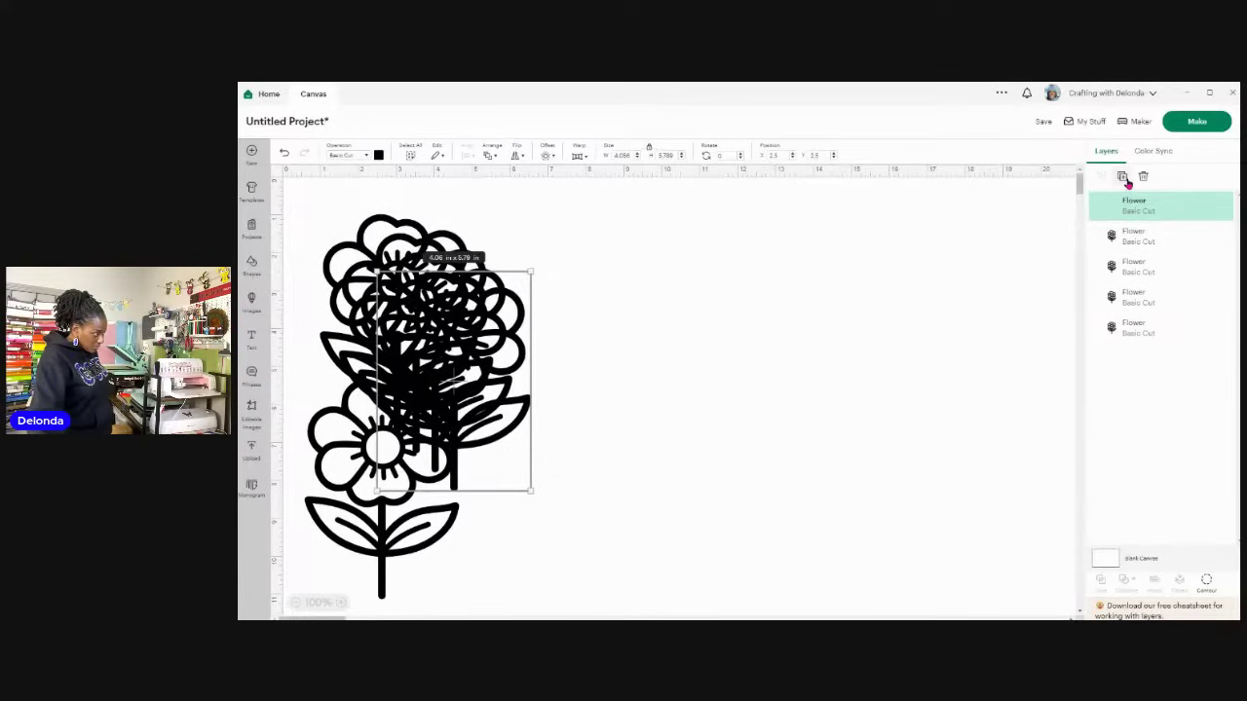
pyautogui.click(916, 403)
pyautogui.click(296, 603)
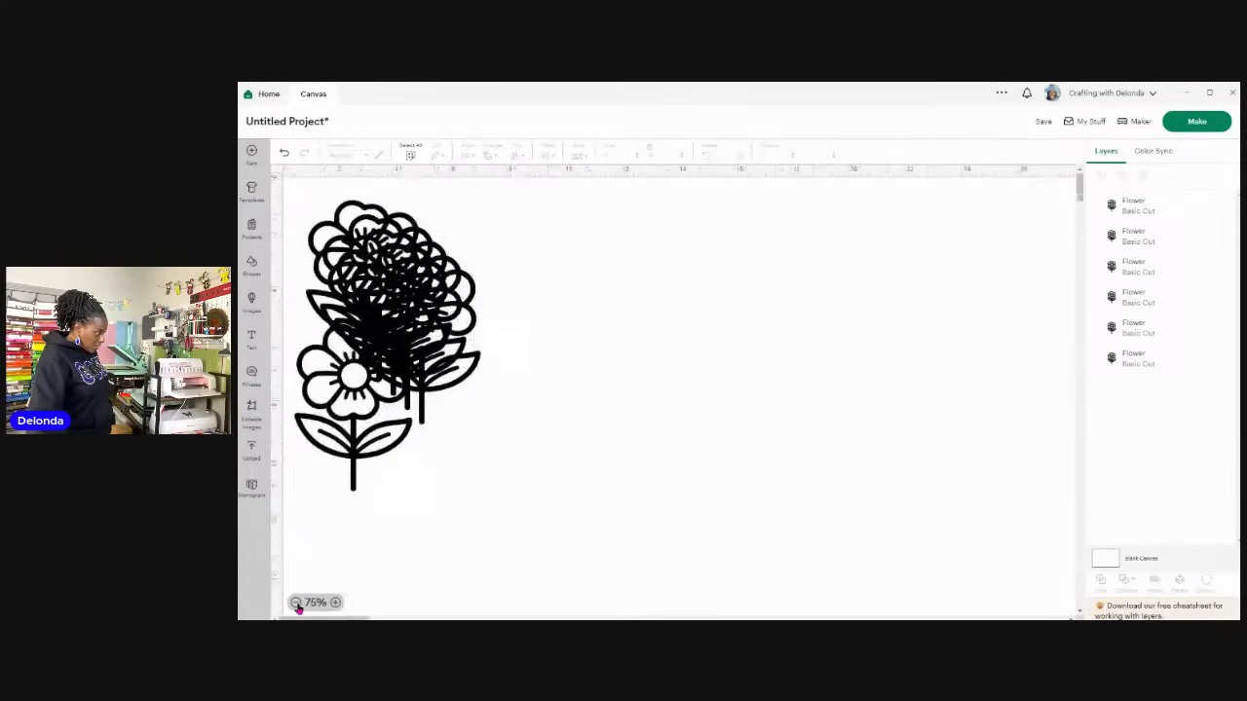
# Step: Move the stack of outline flowers lower on the canvas and set one flower apart from it
pyautogui.click(296, 603)
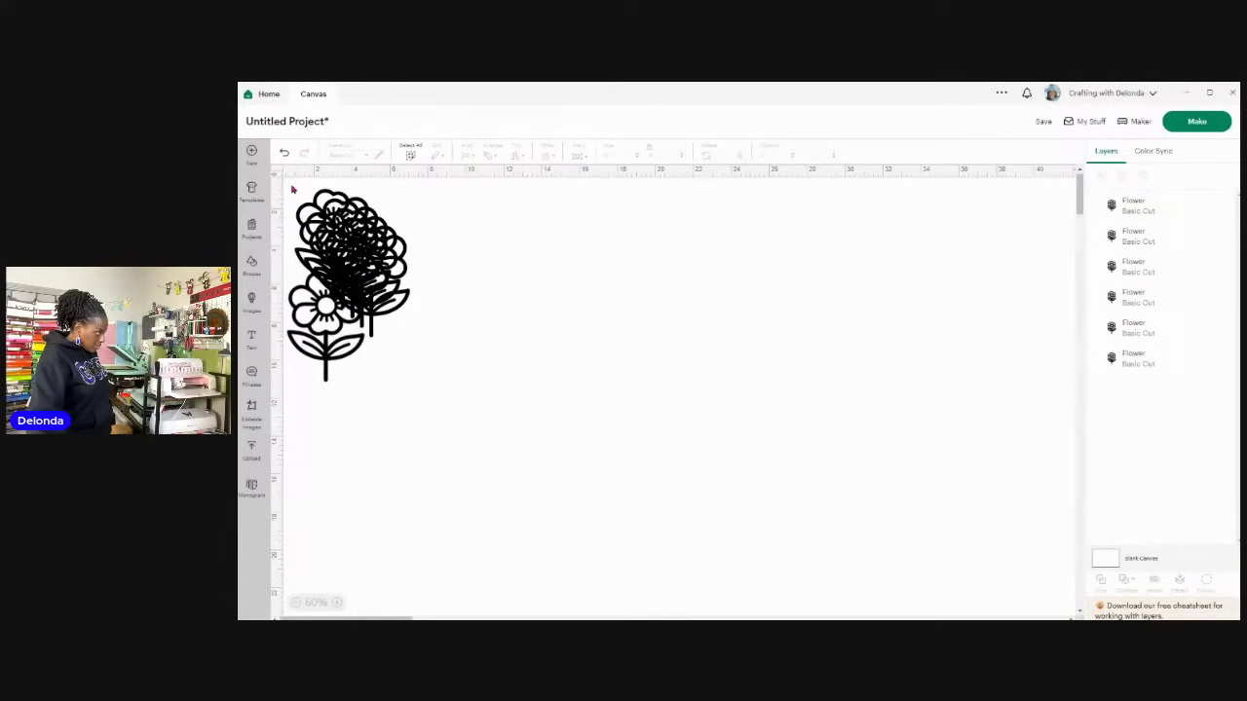
pyautogui.moveTo(293, 183); pyautogui.dragTo(406, 409)
pyautogui.moveTo(355, 322)
pyautogui.mouseDown()
pyautogui.moveTo(359, 609)
pyautogui.moveTo(350, 344)
pyautogui.mouseUp()
pyautogui.click(415, 576)
pyautogui.click(351, 589)
# Step: Use Contour on the separated flower to hide every piece except its upper-left petal
pyautogui.click(1206, 582)
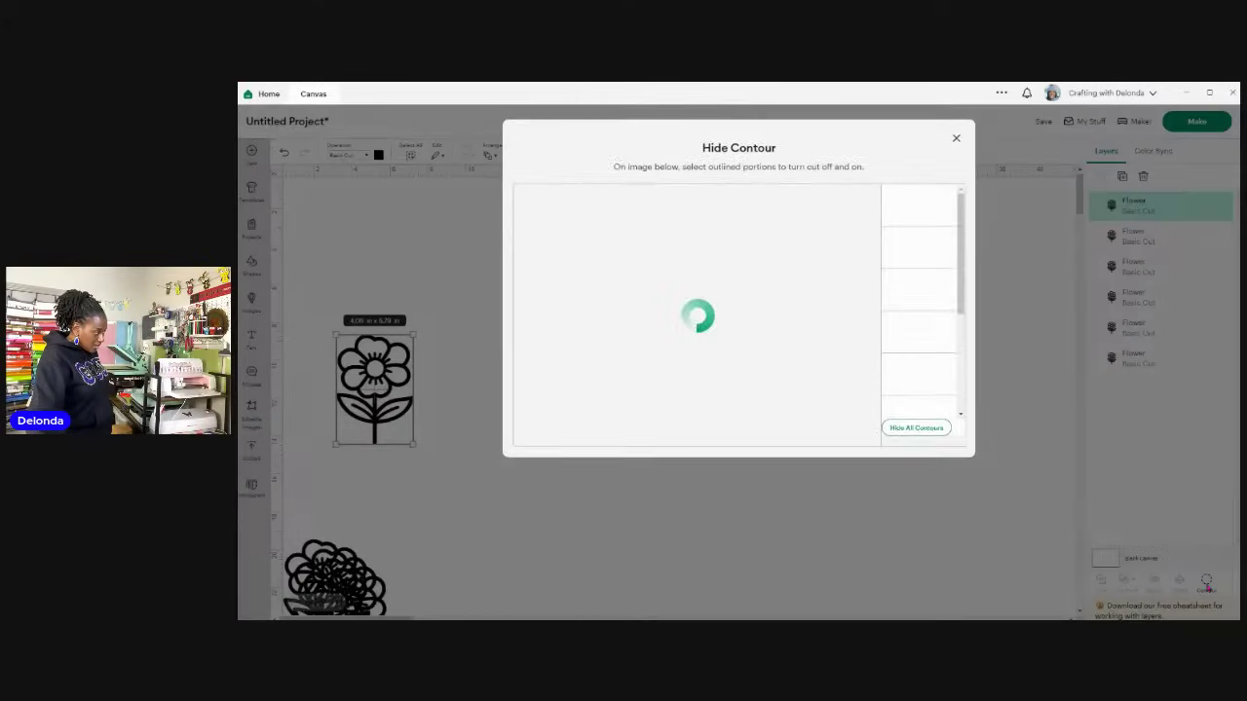
pyautogui.click(911, 208)
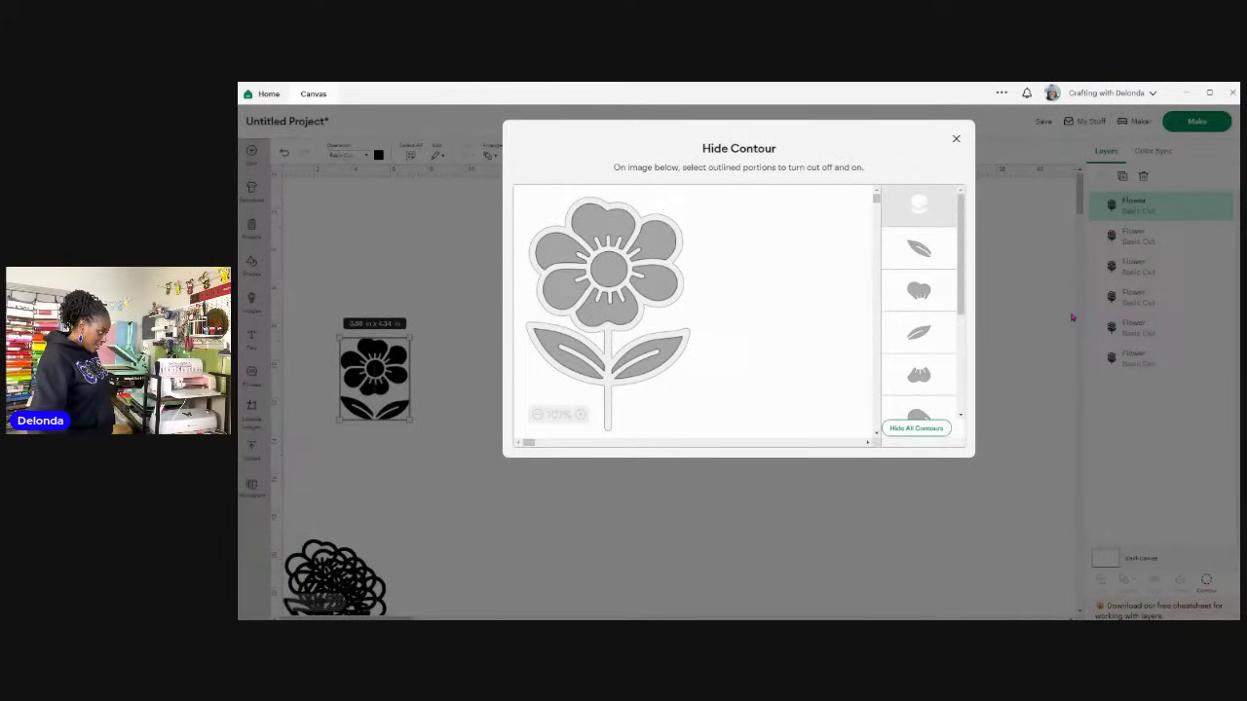
pyautogui.click(619, 229)
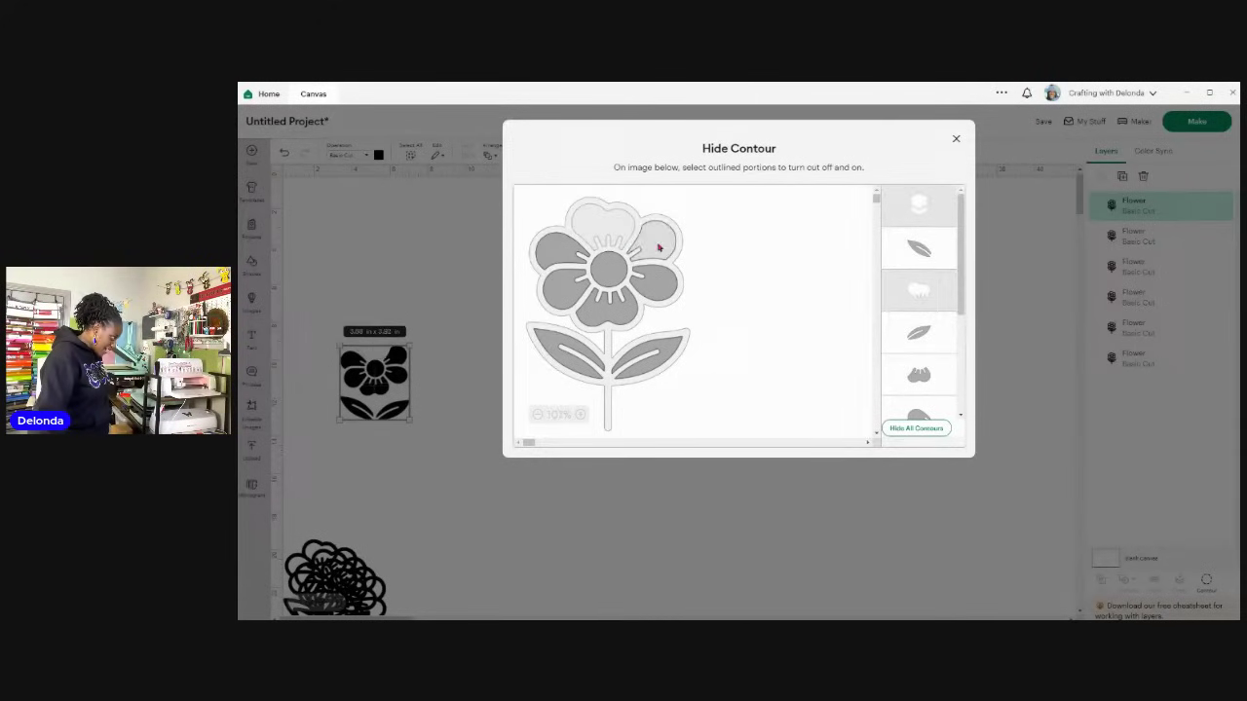
pyautogui.click(635, 306)
pyautogui.click(559, 284)
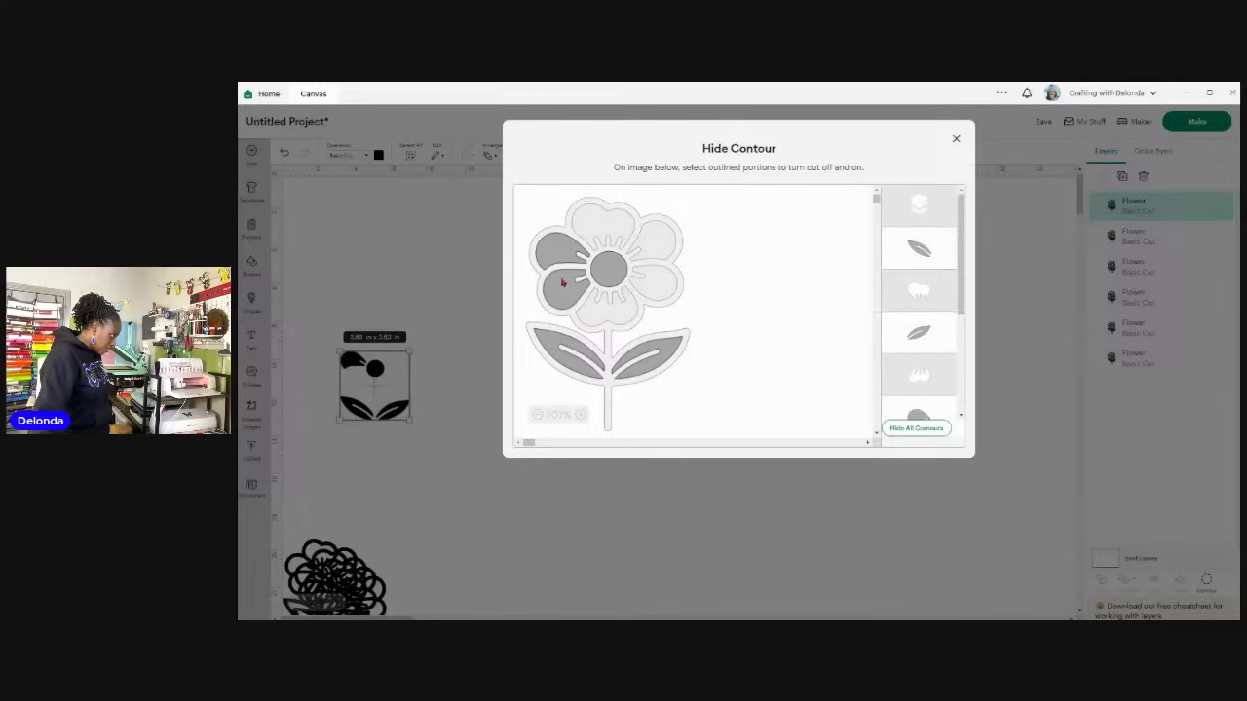
pyautogui.click(571, 363)
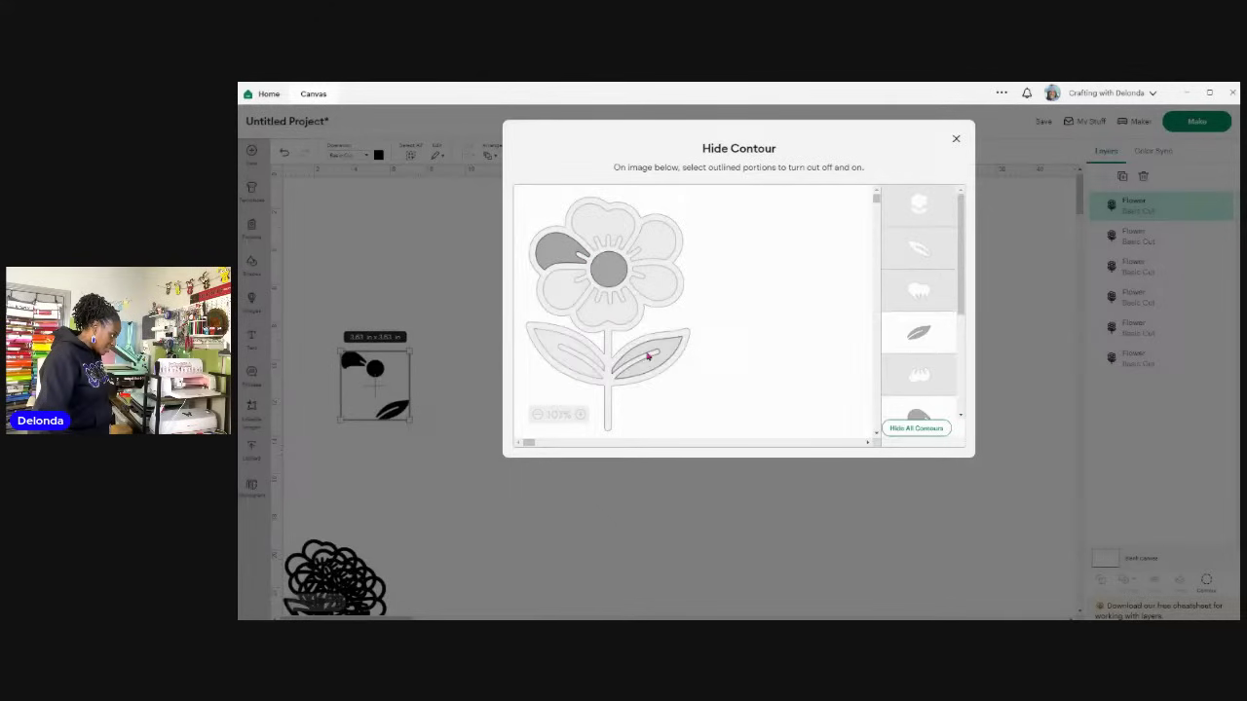
pyautogui.click(648, 353)
pyautogui.click(616, 275)
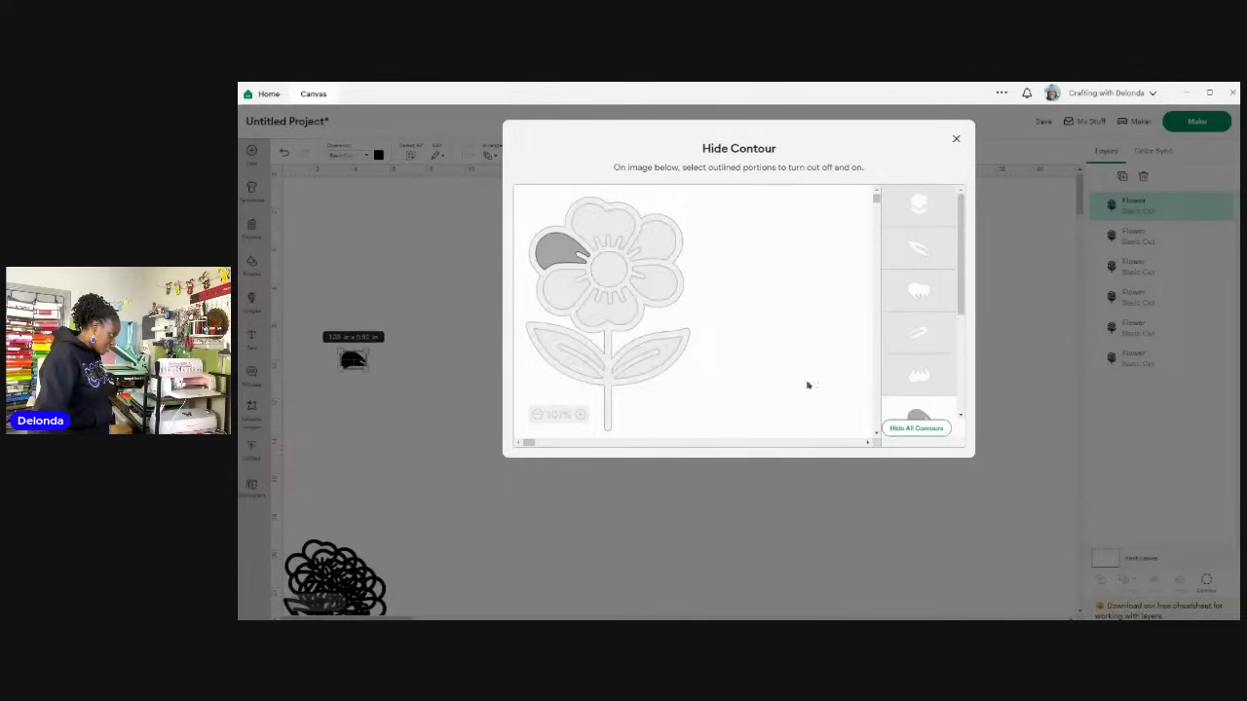
pyautogui.click(715, 492)
# Step: Color the isolated petal blue and place one of the outline flowers over it so the petal fills its upper-left opening
pyautogui.click(378, 155)
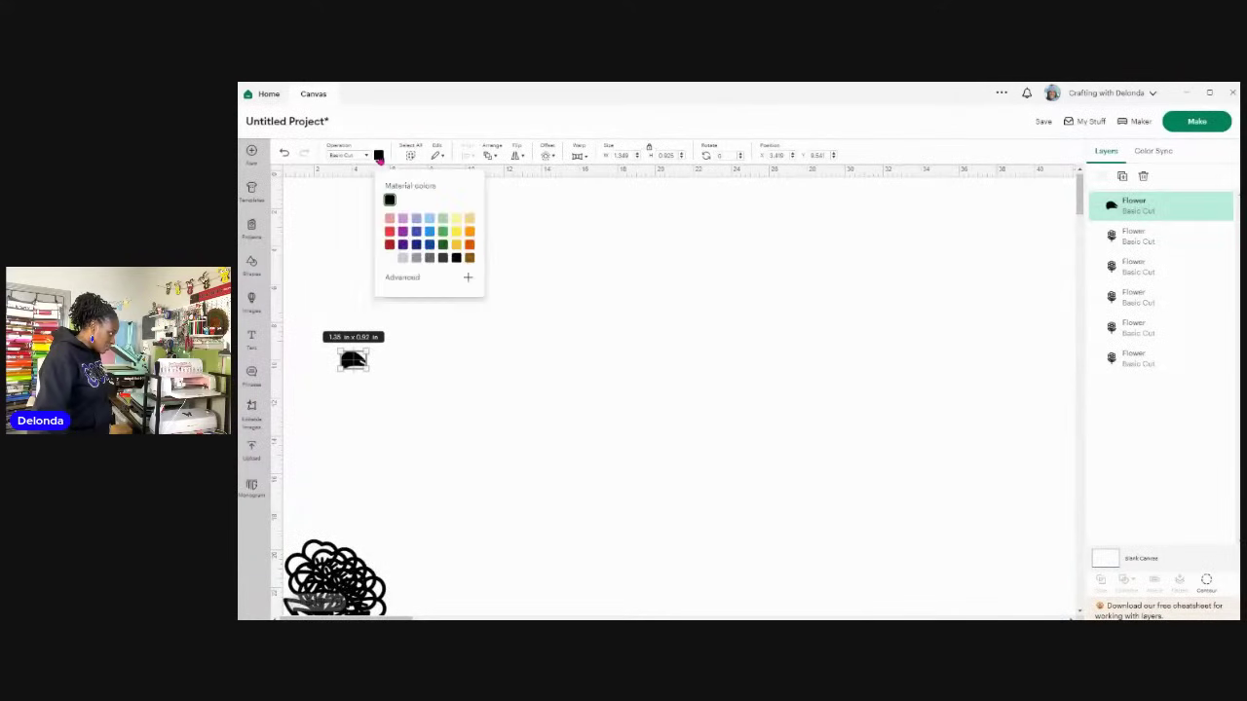
pyautogui.click(430, 239)
pyautogui.click(532, 359)
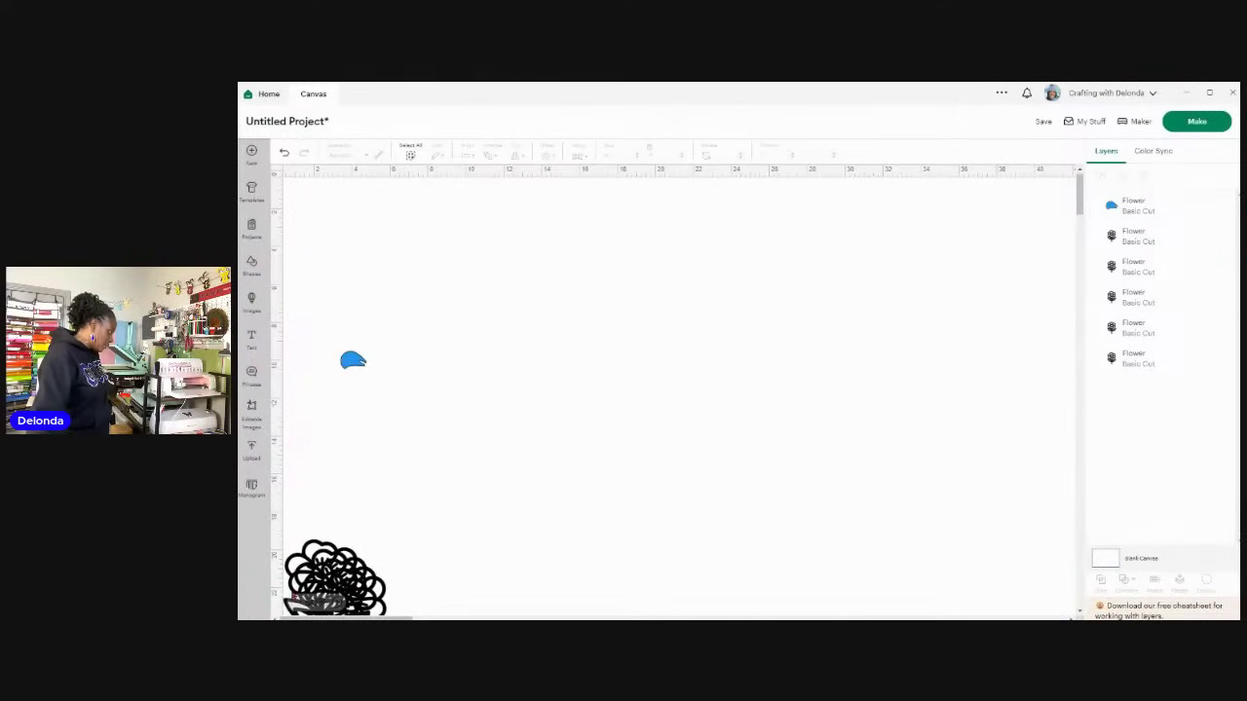
pyautogui.moveTo(322, 563); pyautogui.dragTo(306, 370)
pyautogui.click(434, 384)
pyautogui.click(462, 409)
# Step: Set another outline flower aside and use Contour to hide every piece except its top petal
pyautogui.moveTo(347, 577); pyautogui.dragTo(426, 478)
pyautogui.click(1208, 587)
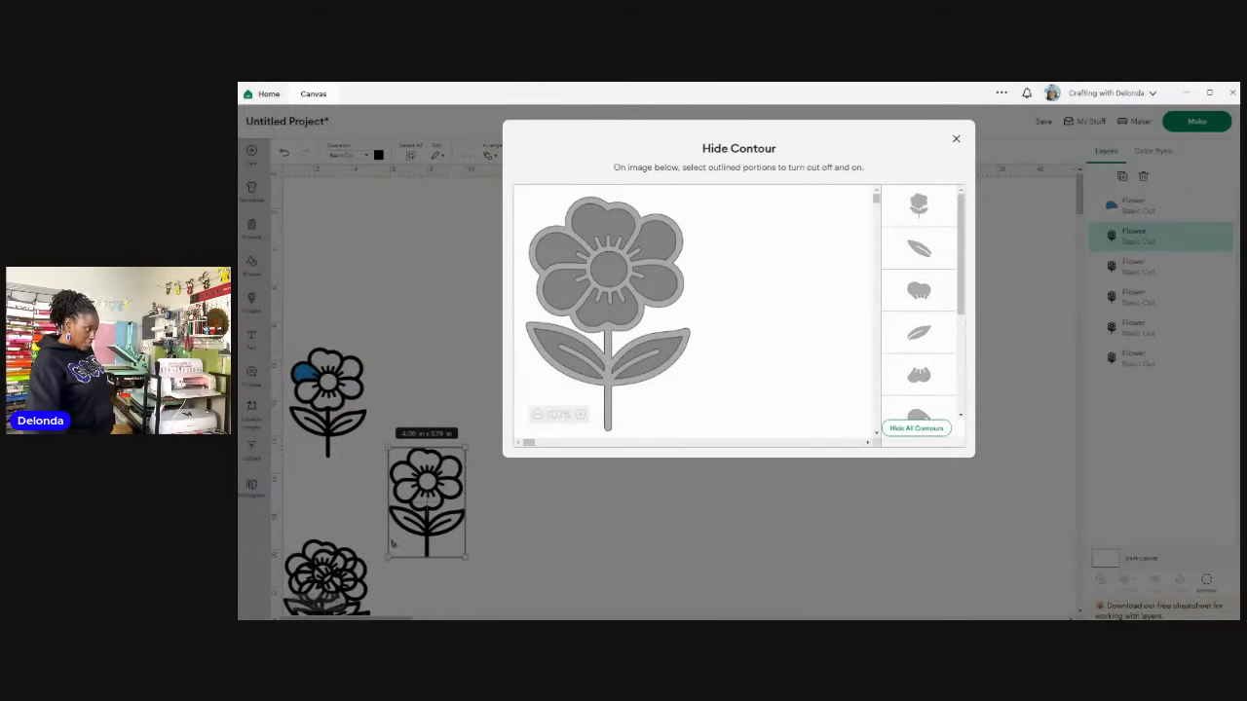
pyautogui.click(923, 209)
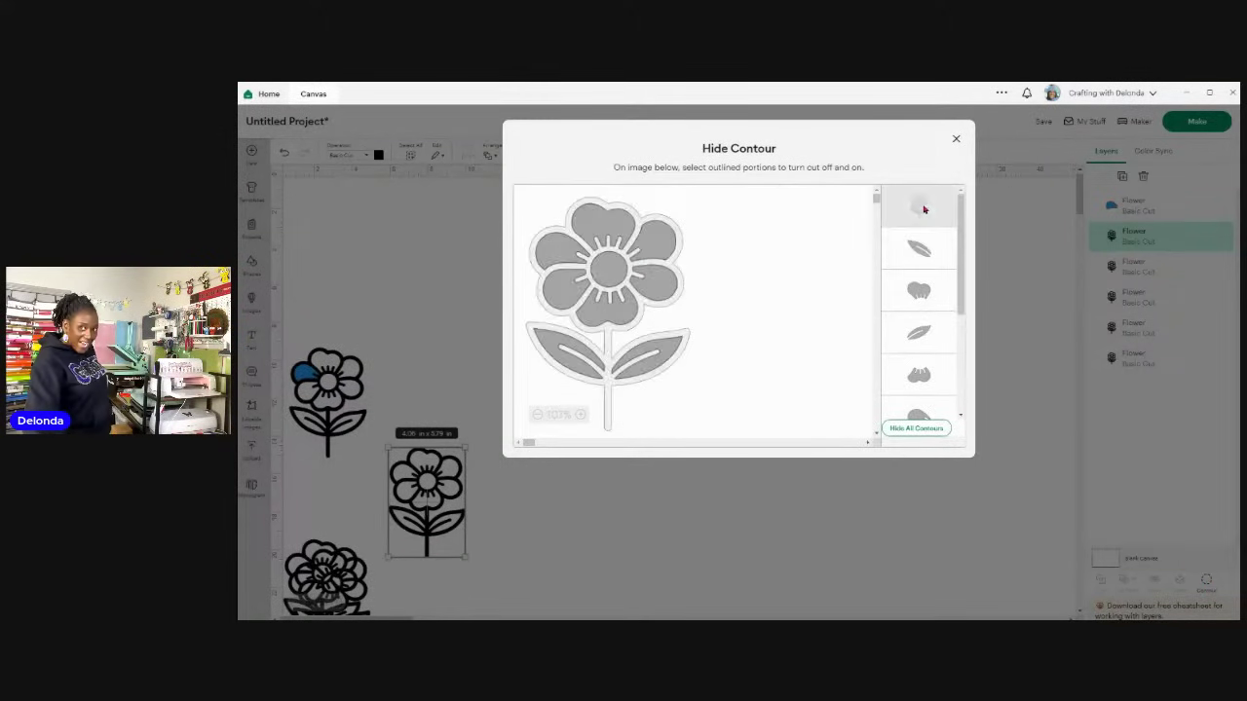
pyautogui.click(660, 238)
pyautogui.click(618, 301)
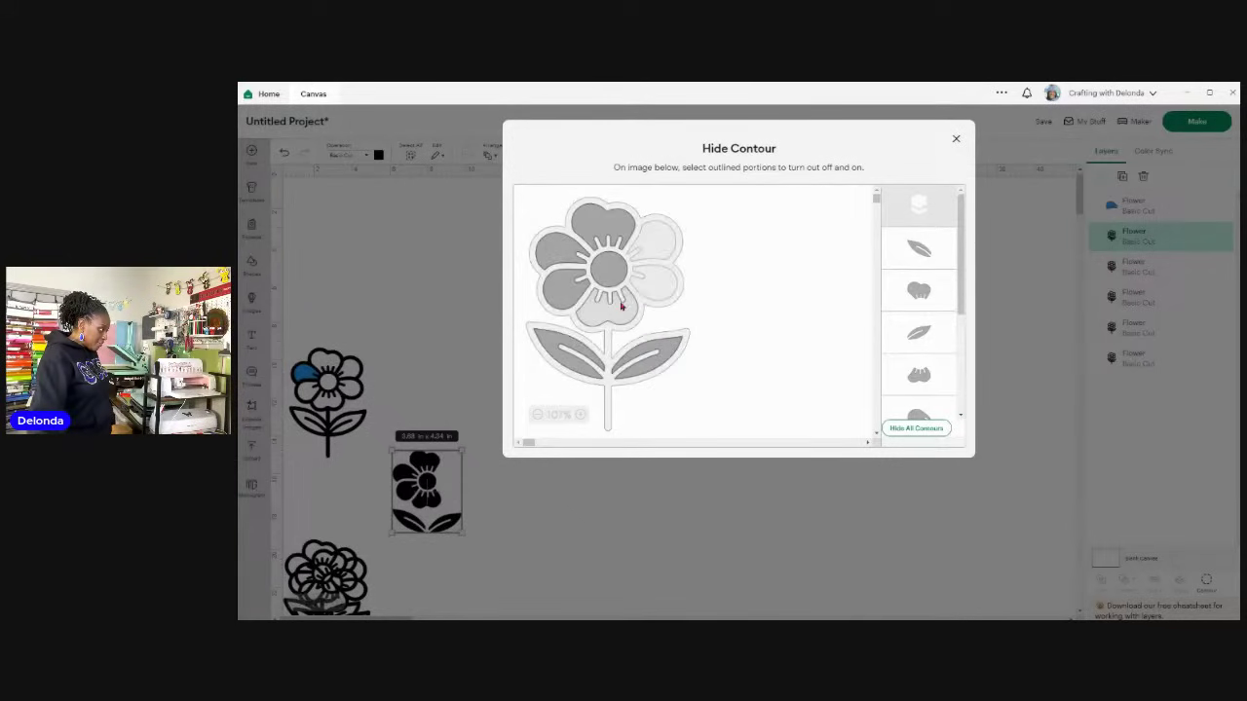
pyautogui.click(645, 354)
pyautogui.click(557, 265)
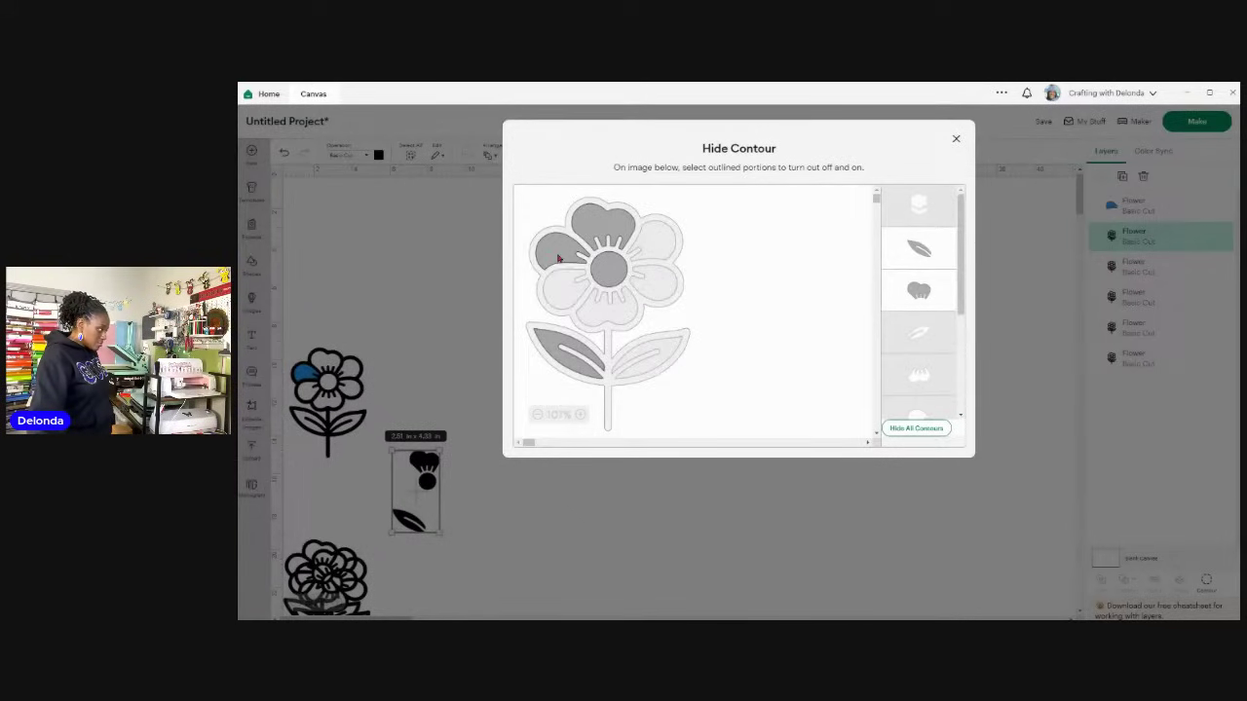
pyautogui.click(606, 271)
pyautogui.click(605, 310)
pyautogui.click(560, 352)
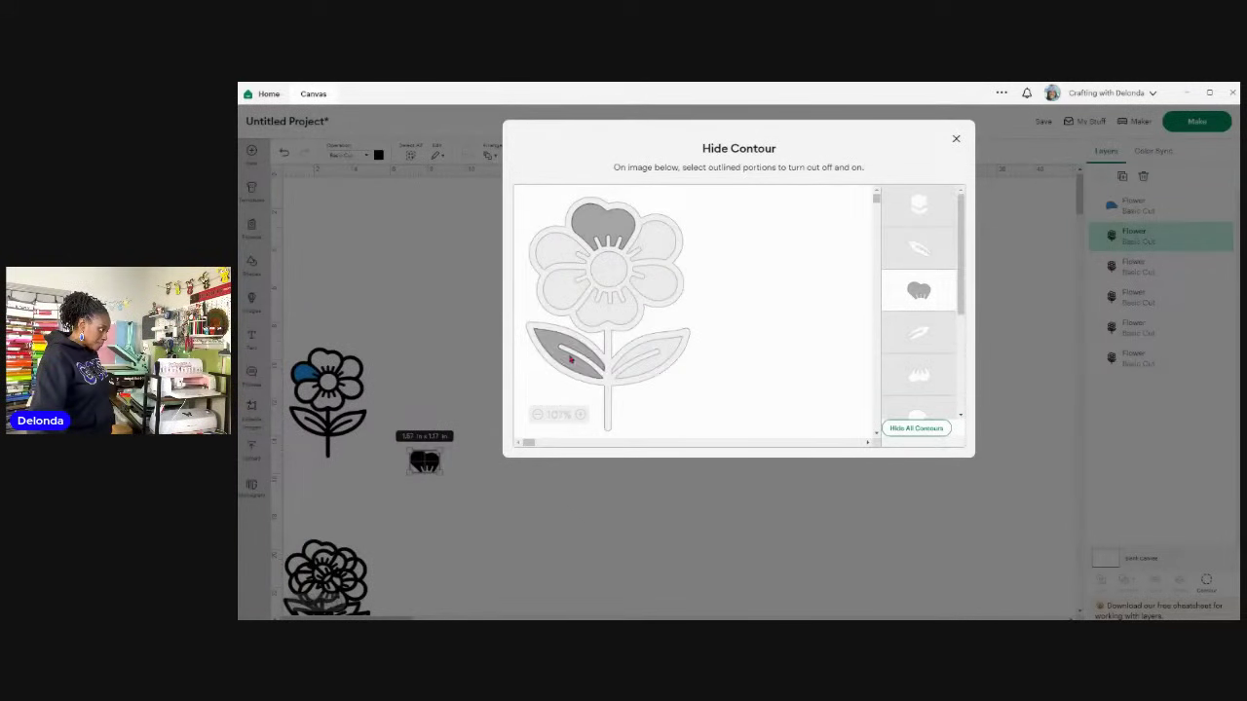
pyautogui.click(958, 141)
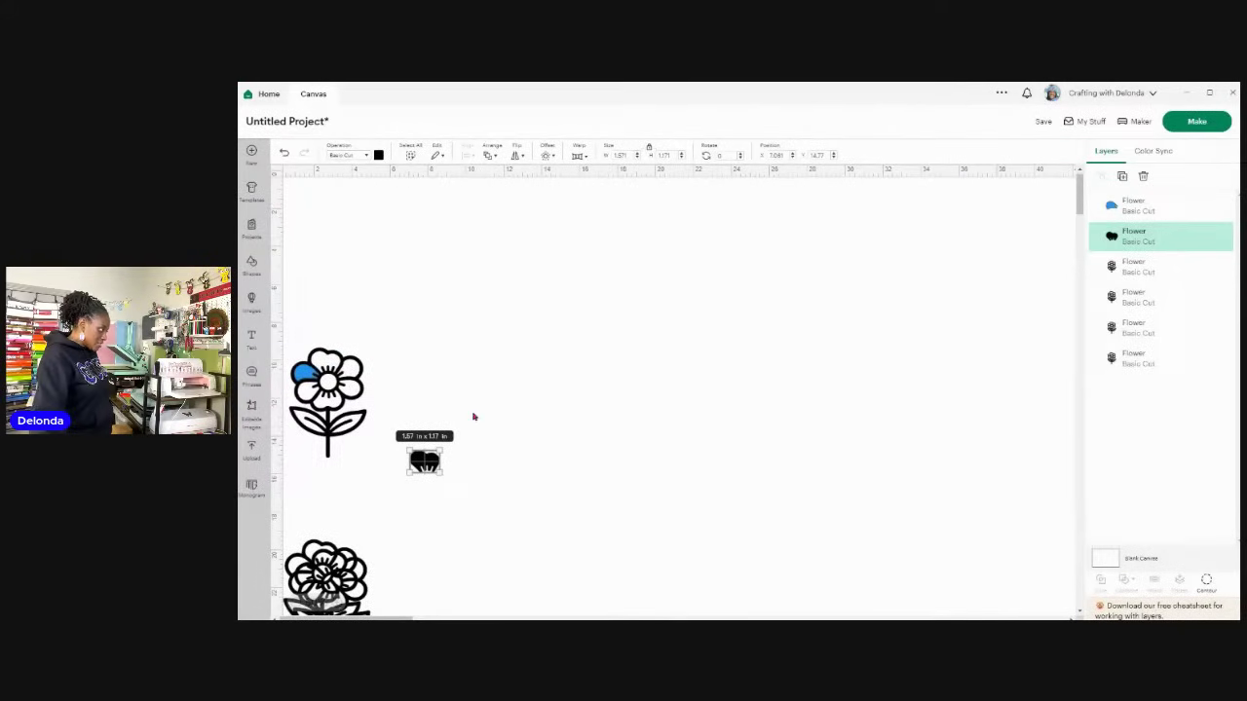
# Step: Color the isolated top petal red and fit it into the matching opening of the outline flower
pyautogui.click(379, 155)
pyautogui.click(390, 232)
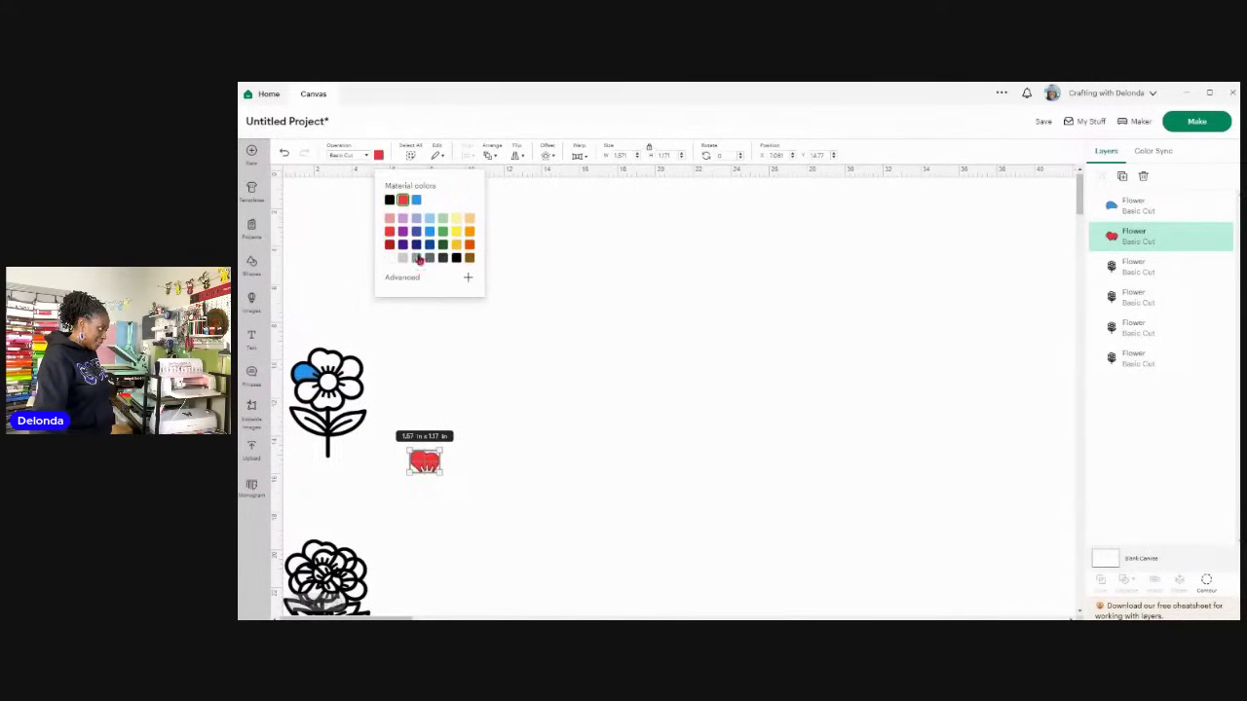
pyautogui.moveTo(425, 463); pyautogui.dragTo(326, 365)
pyautogui.click(486, 427)
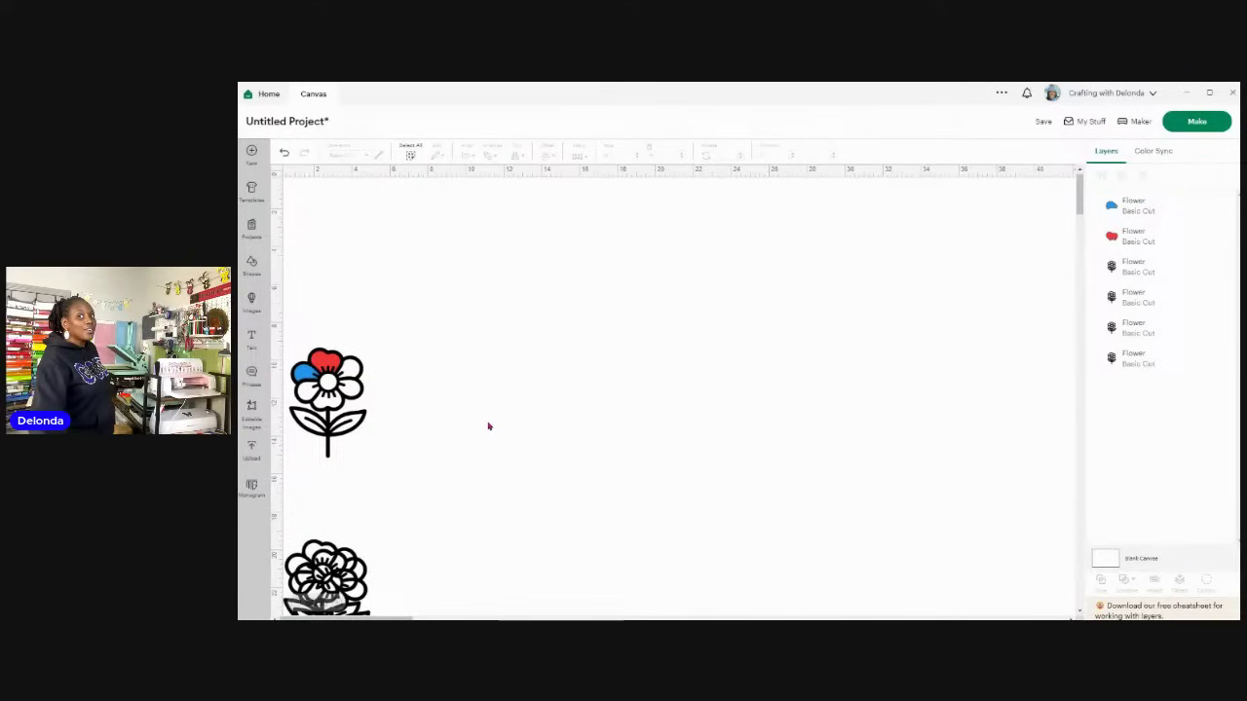
# Step: Set another outline flower aside and use Contour to hide every piece except its upper-right petal
pyautogui.click(337, 565)
pyautogui.moveTo(337, 565); pyautogui.dragTo(435, 472)
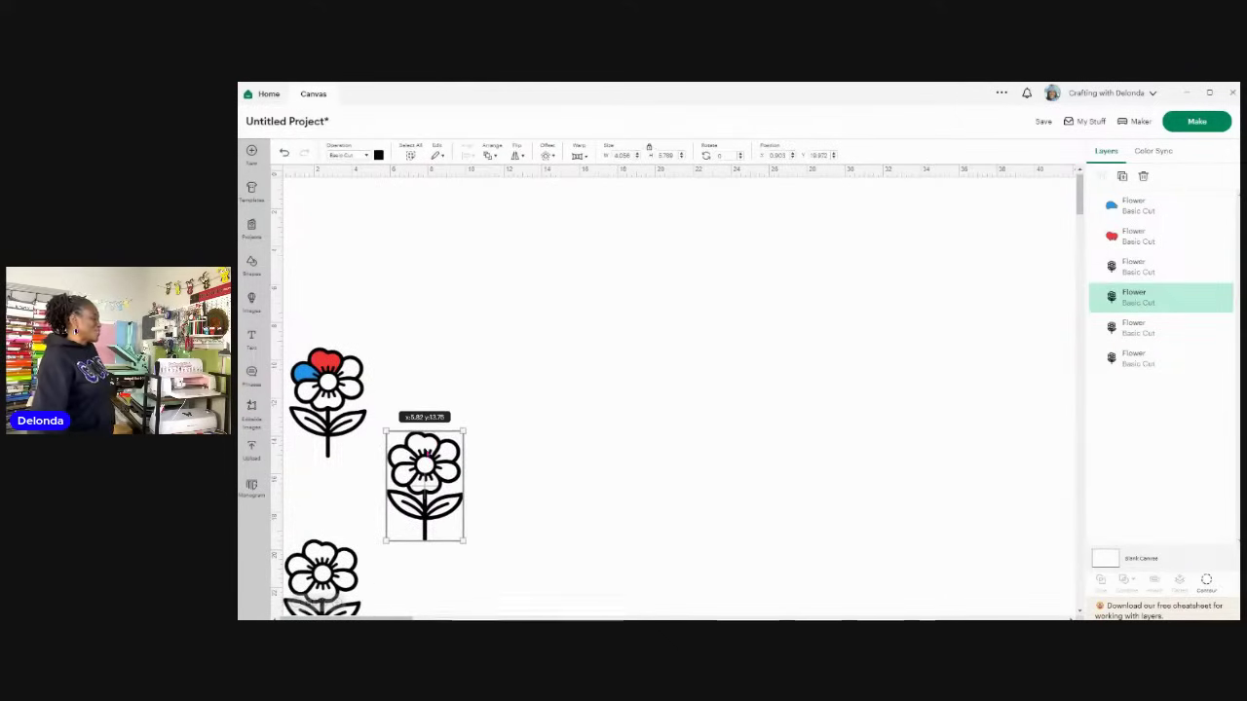
pyautogui.click(1206, 579)
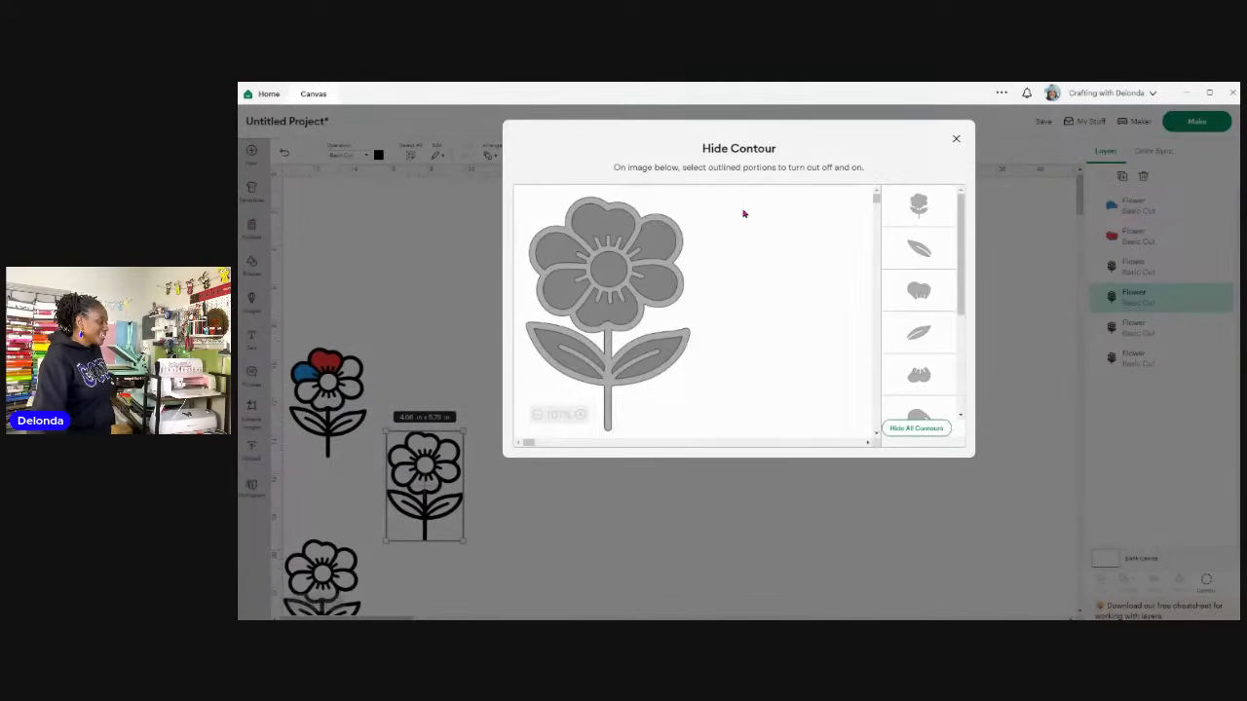
pyautogui.click(923, 204)
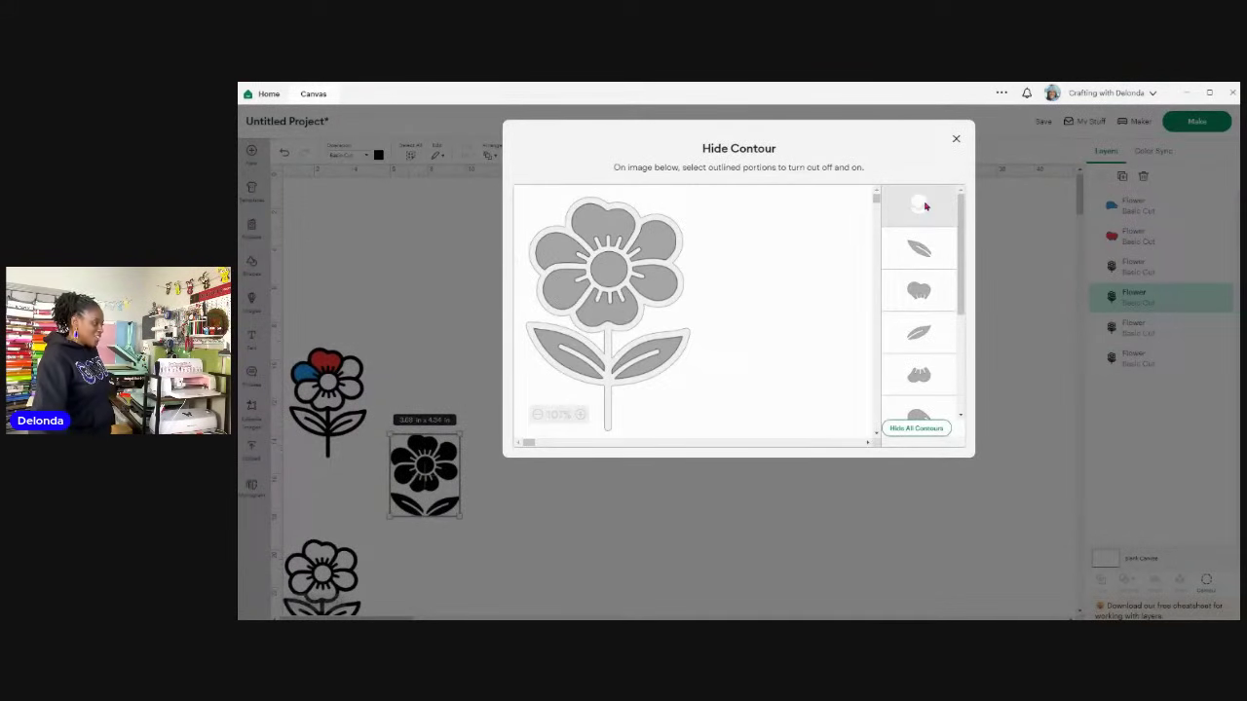
pyautogui.click(570, 280)
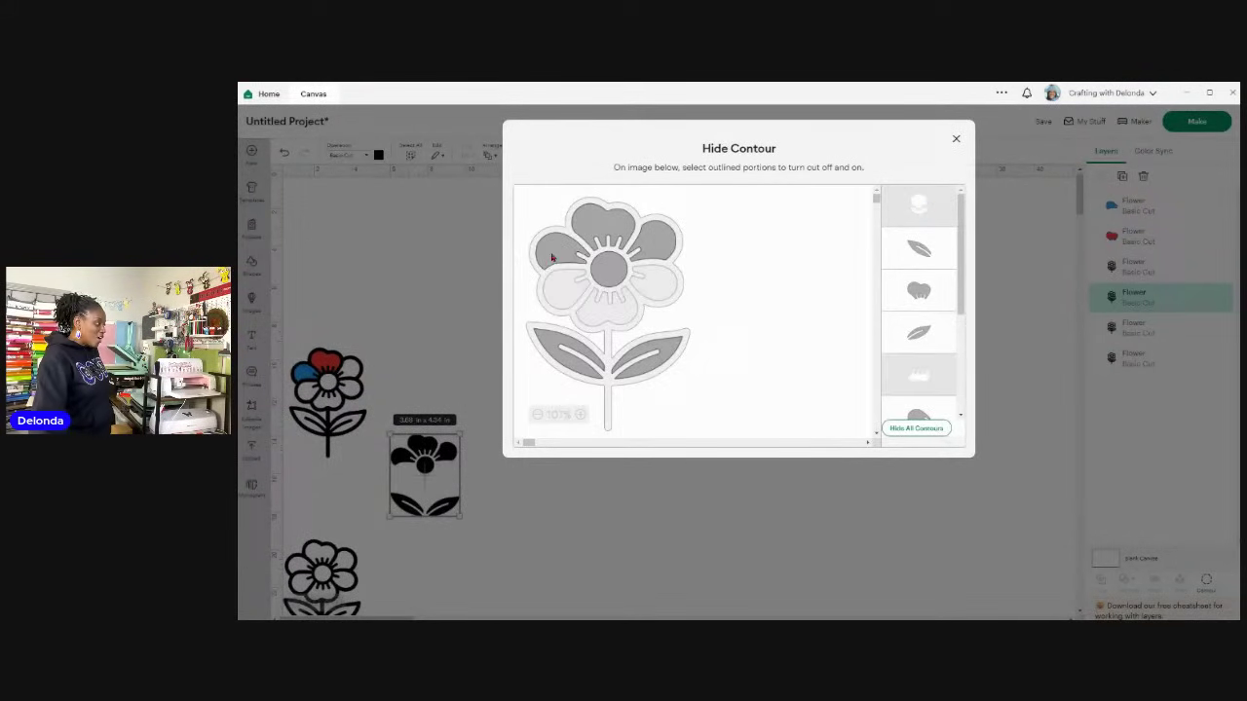
pyautogui.click(551, 257)
pyautogui.click(608, 270)
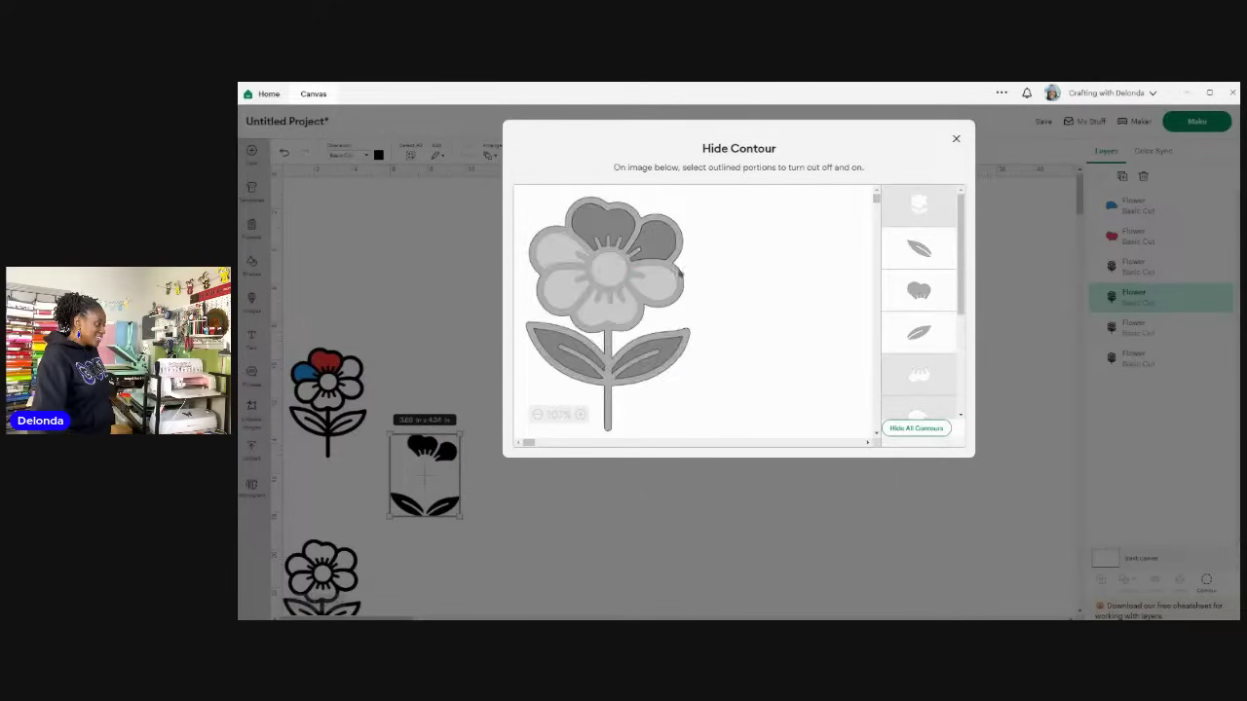
pyautogui.click(678, 276)
pyautogui.click(628, 245)
pyautogui.click(669, 356)
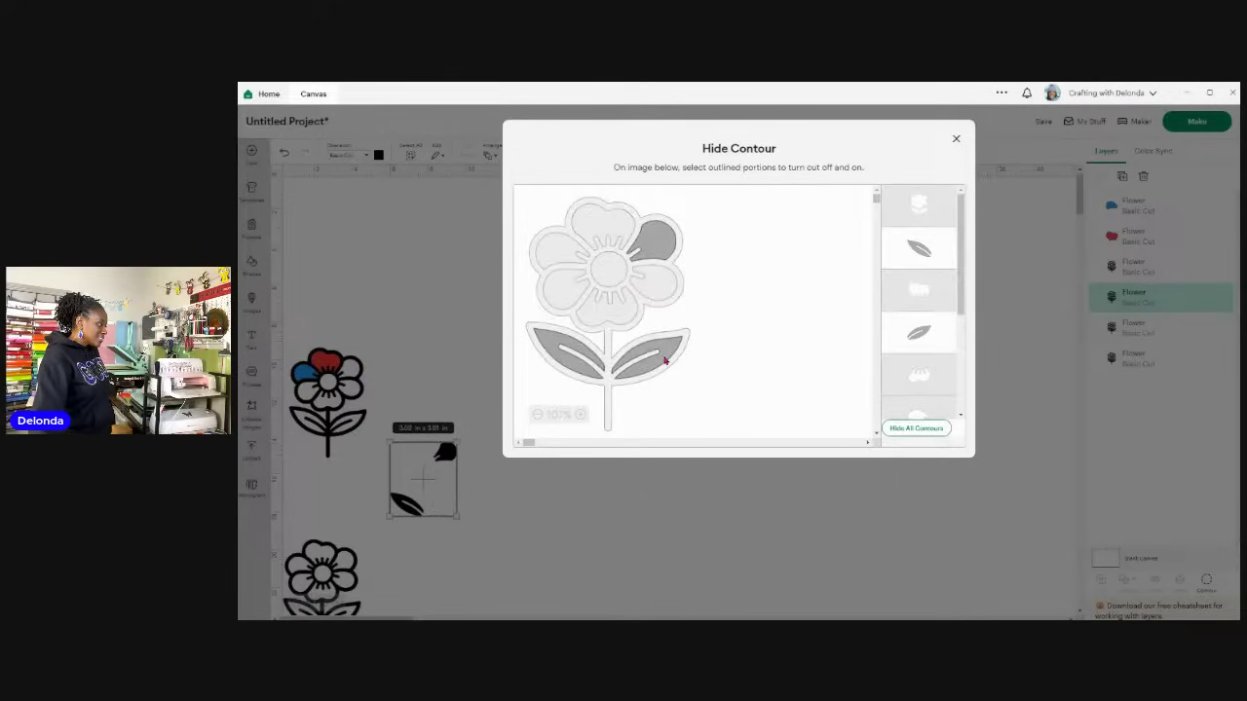
pyautogui.click(591, 373)
pyautogui.click(956, 138)
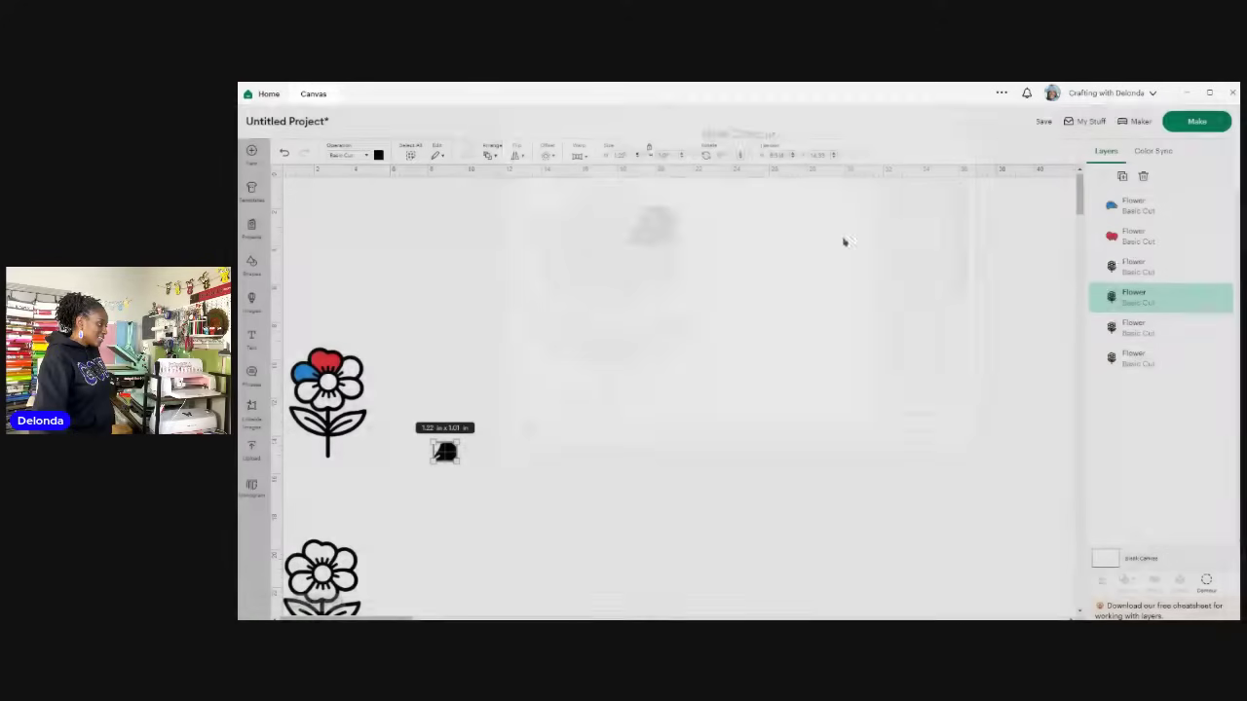
# Step: Color the isolated upper-right petal yellow and fit it into the matching opening of the outline flower
pyautogui.click(378, 155)
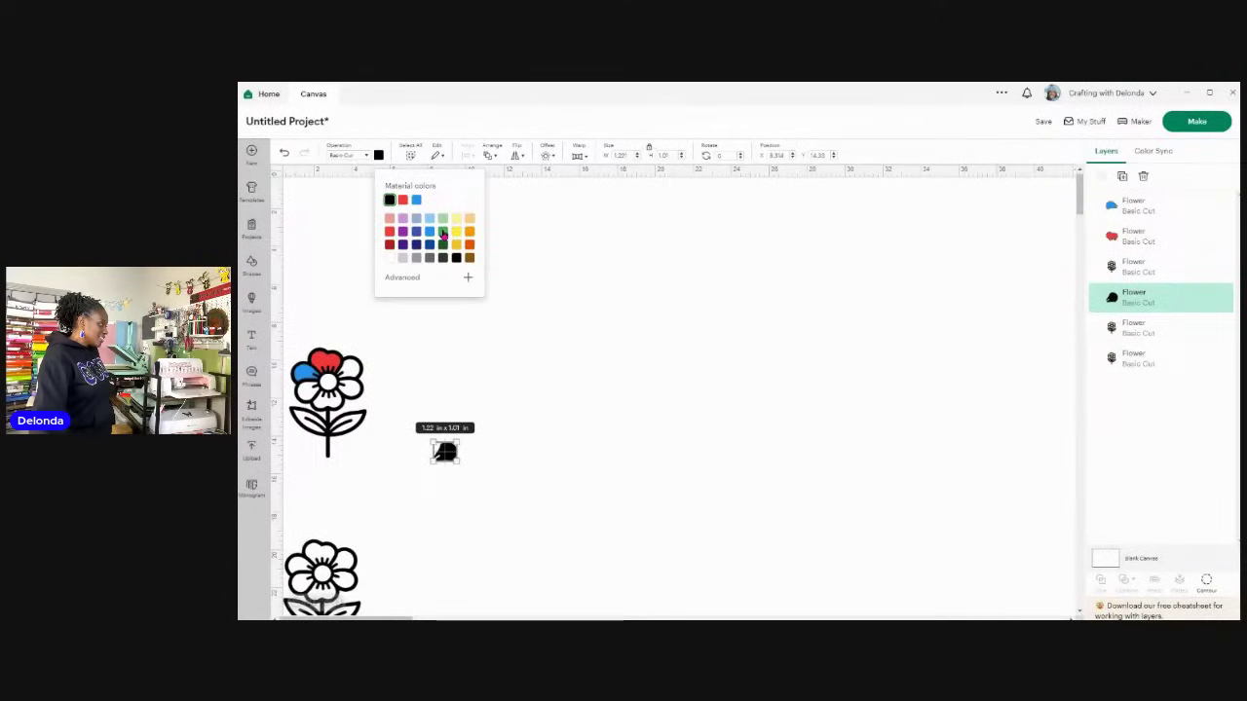
pyautogui.click(456, 231)
pyautogui.click(448, 454)
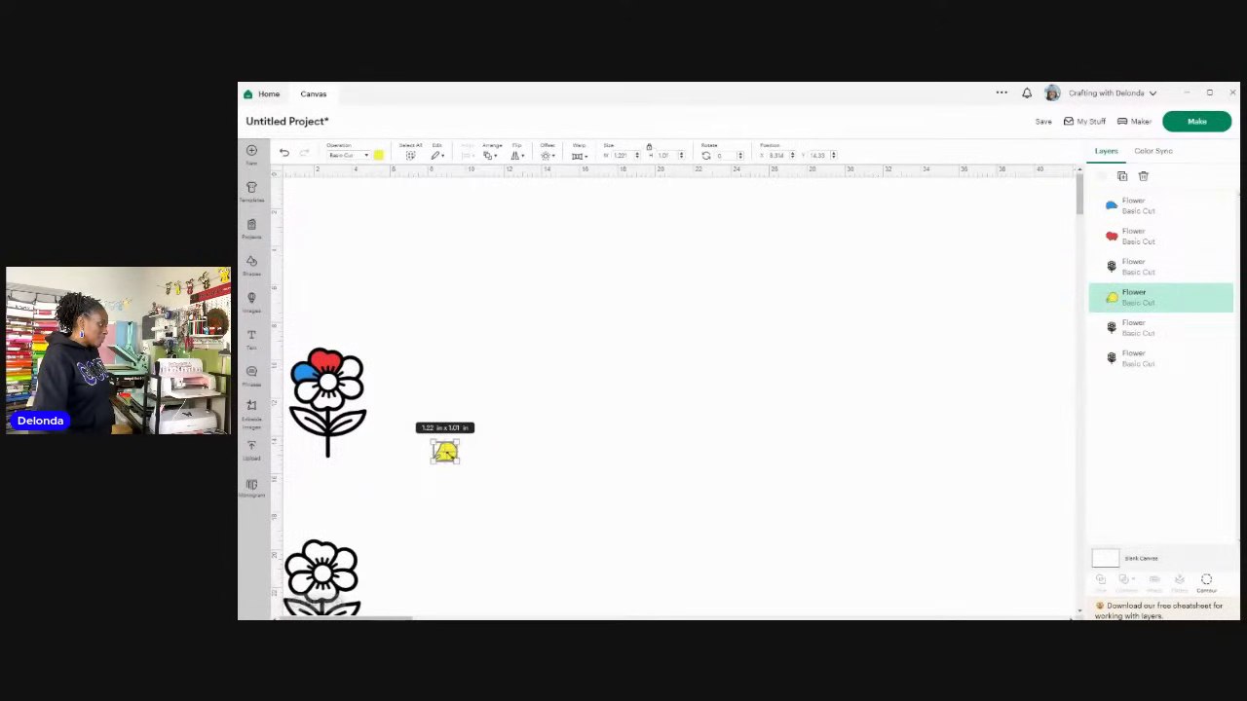
pyautogui.click(465, 465)
pyautogui.moveTo(448, 457); pyautogui.dragTo(348, 367)
pyautogui.click(450, 426)
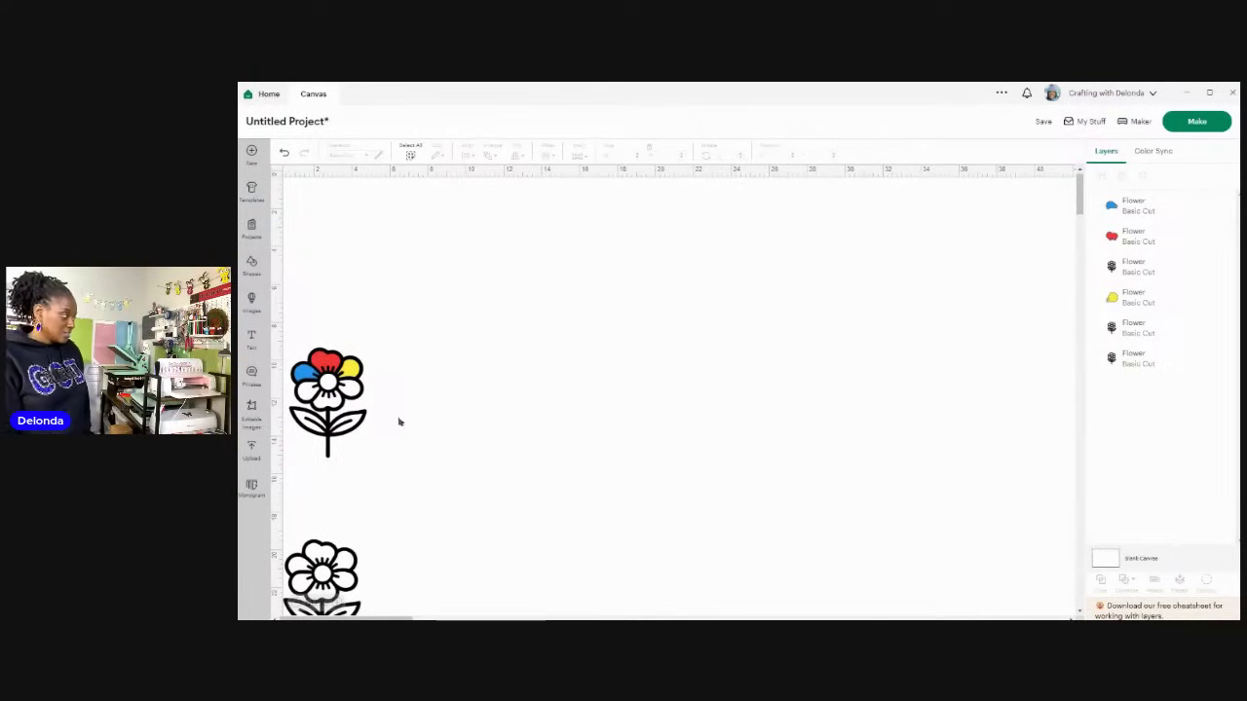
# Step: Move the remaining outline flowers aside, then delete the partly filled flower outline and its blue, red and yellow petals
pyautogui.moveTo(336, 581); pyautogui.dragTo(528, 427)
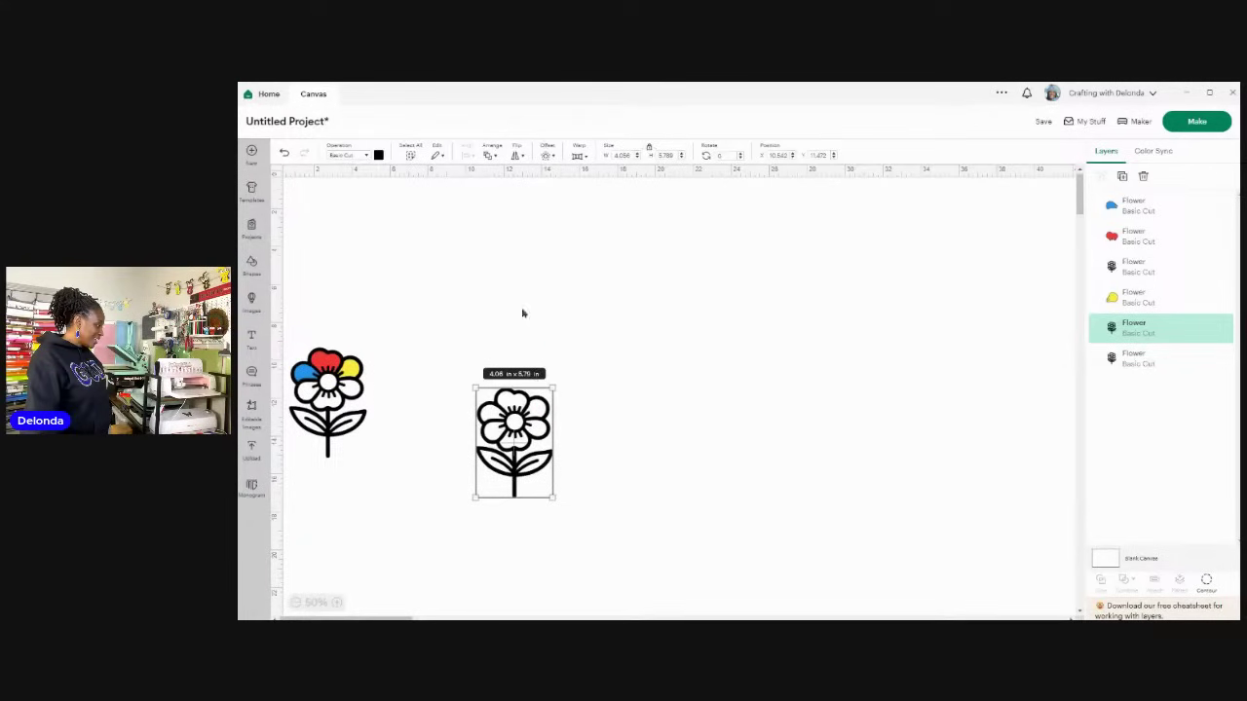
pyautogui.click(309, 322)
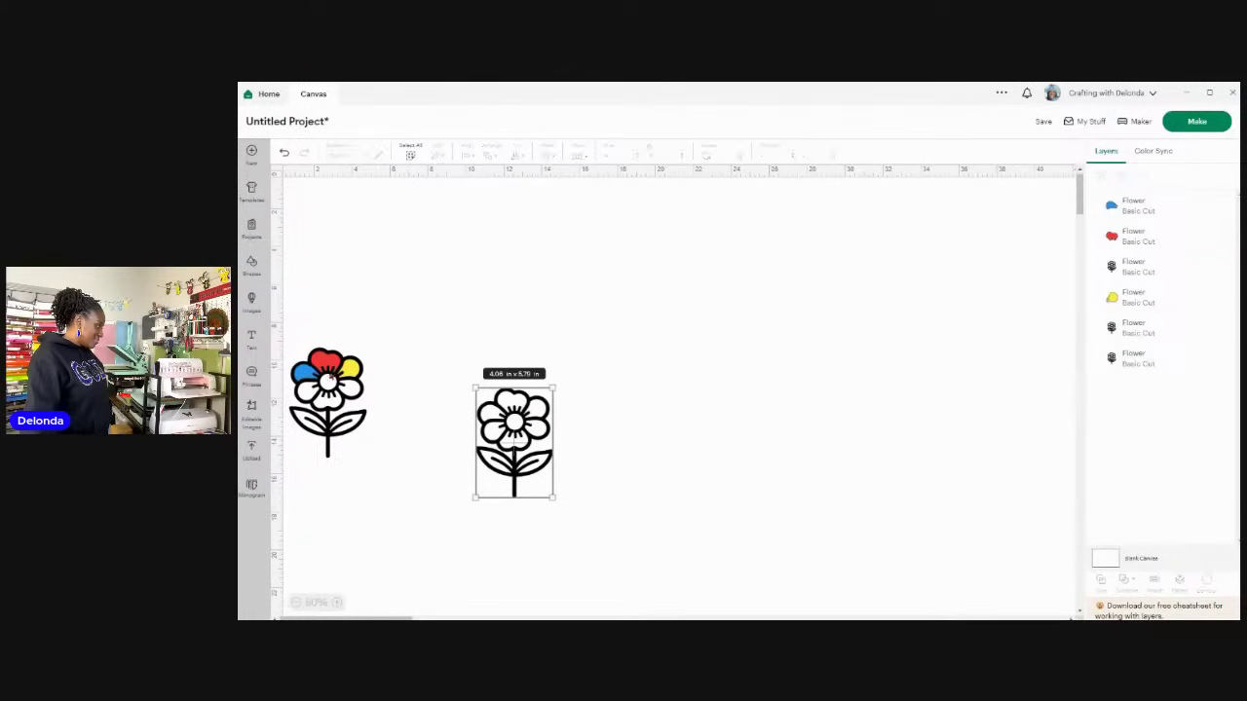
pyautogui.hotkey('ctrl', 'z')
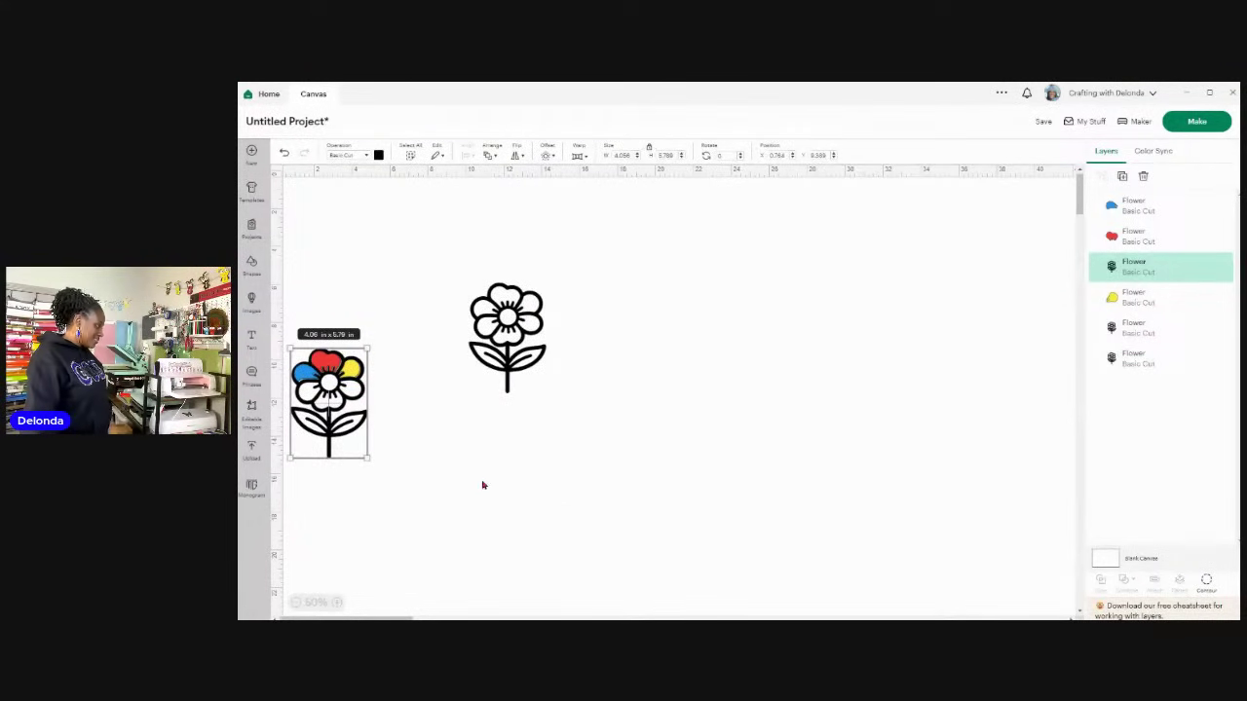
pyautogui.click(1143, 178)
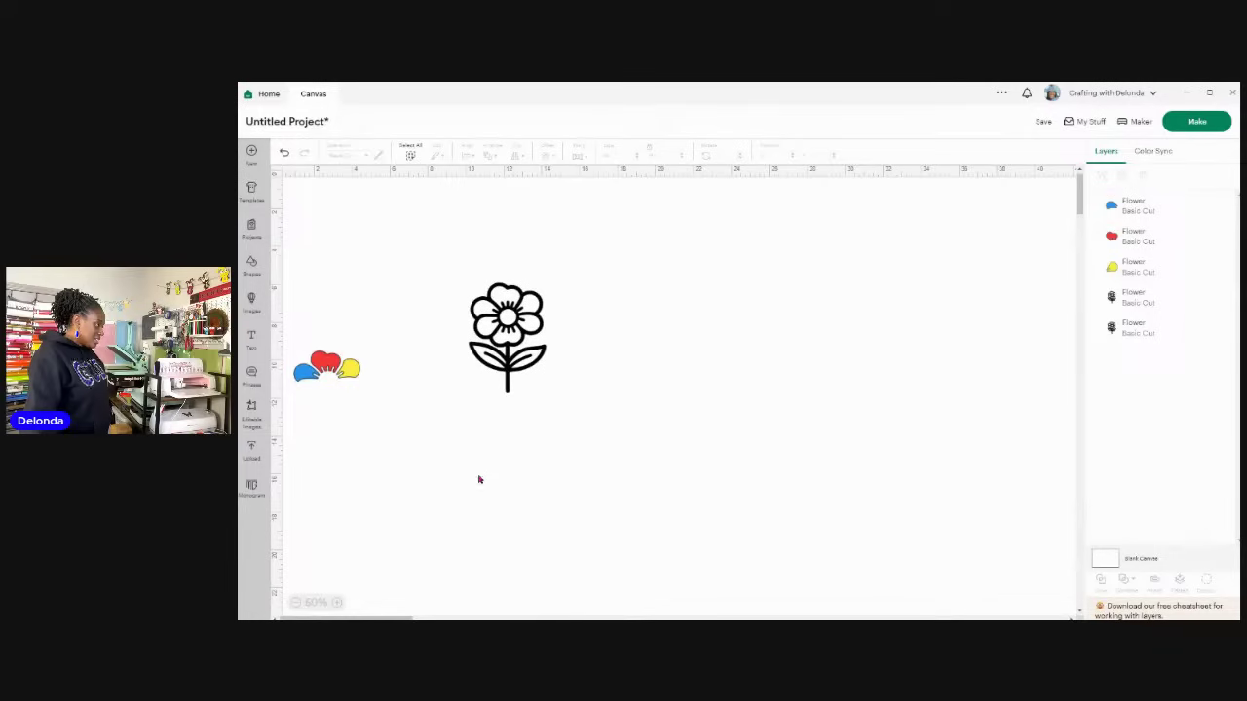
pyautogui.moveTo(309, 327); pyautogui.dragTo(360, 391)
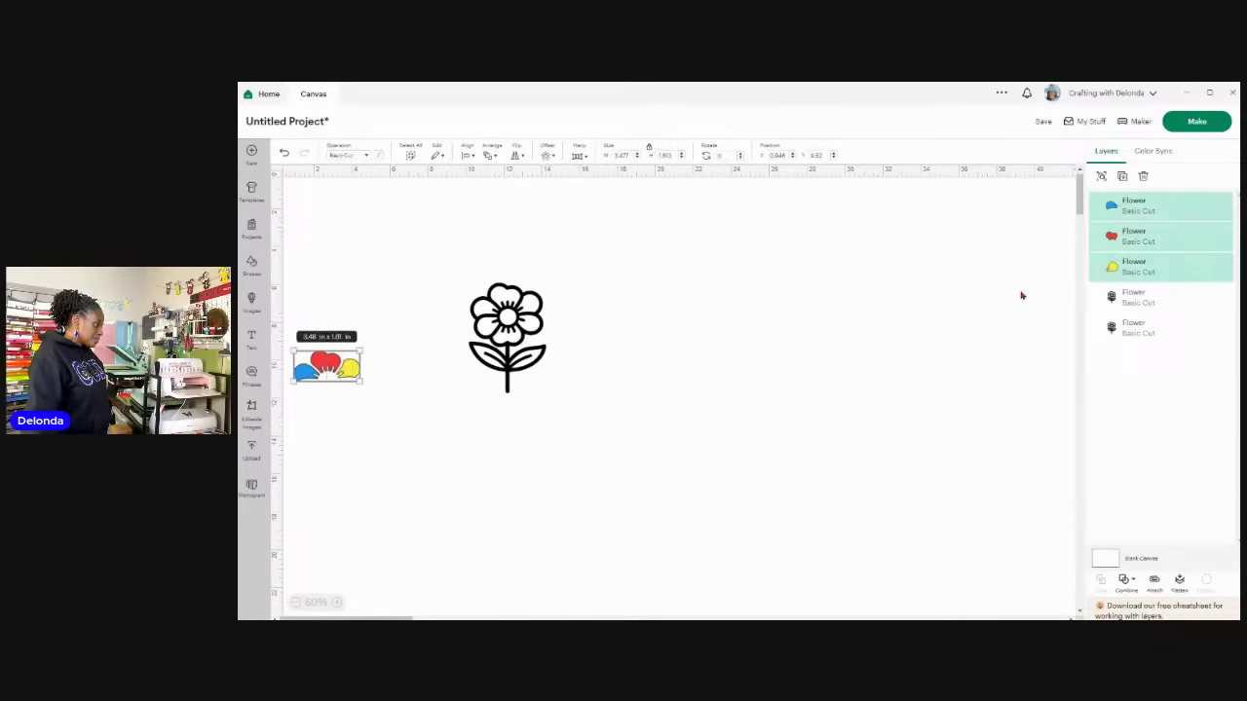
pyautogui.click(1144, 176)
# Step: Enlarge one outline flower to about 6.89 by 9.83 in and change its operation to Pen
pyautogui.moveTo(535, 389); pyautogui.dragTo(595, 466)
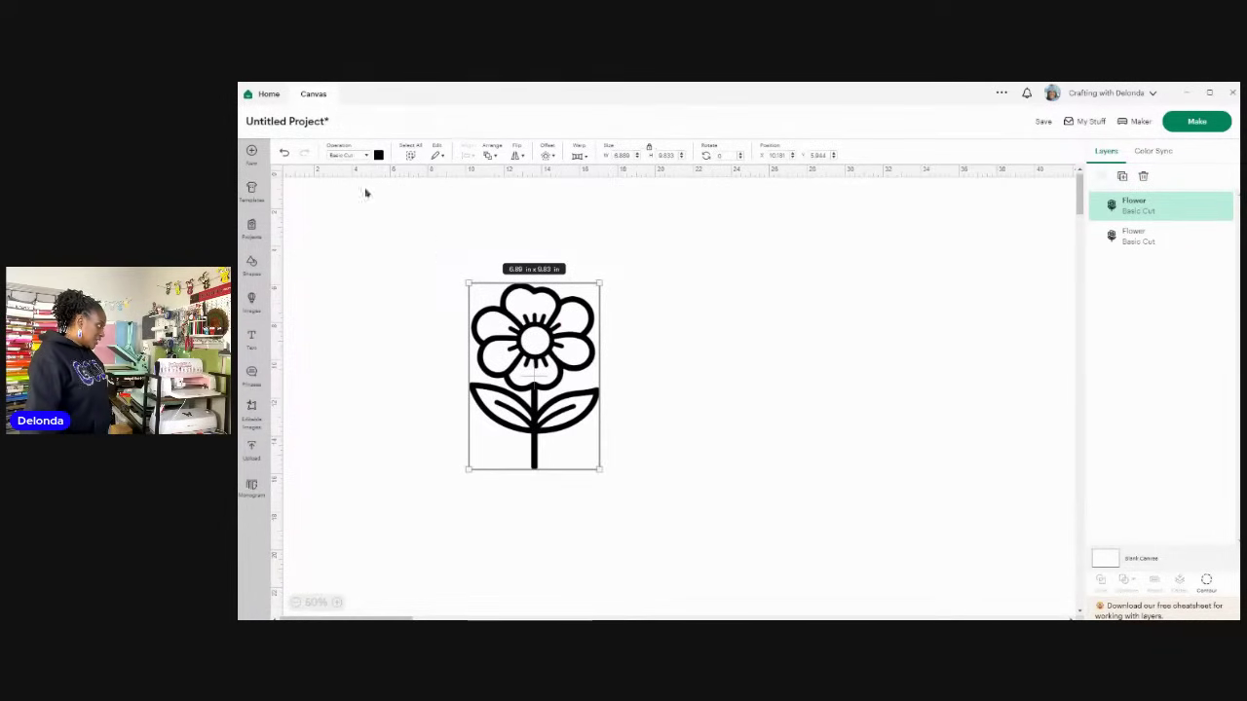
pyautogui.click(366, 156)
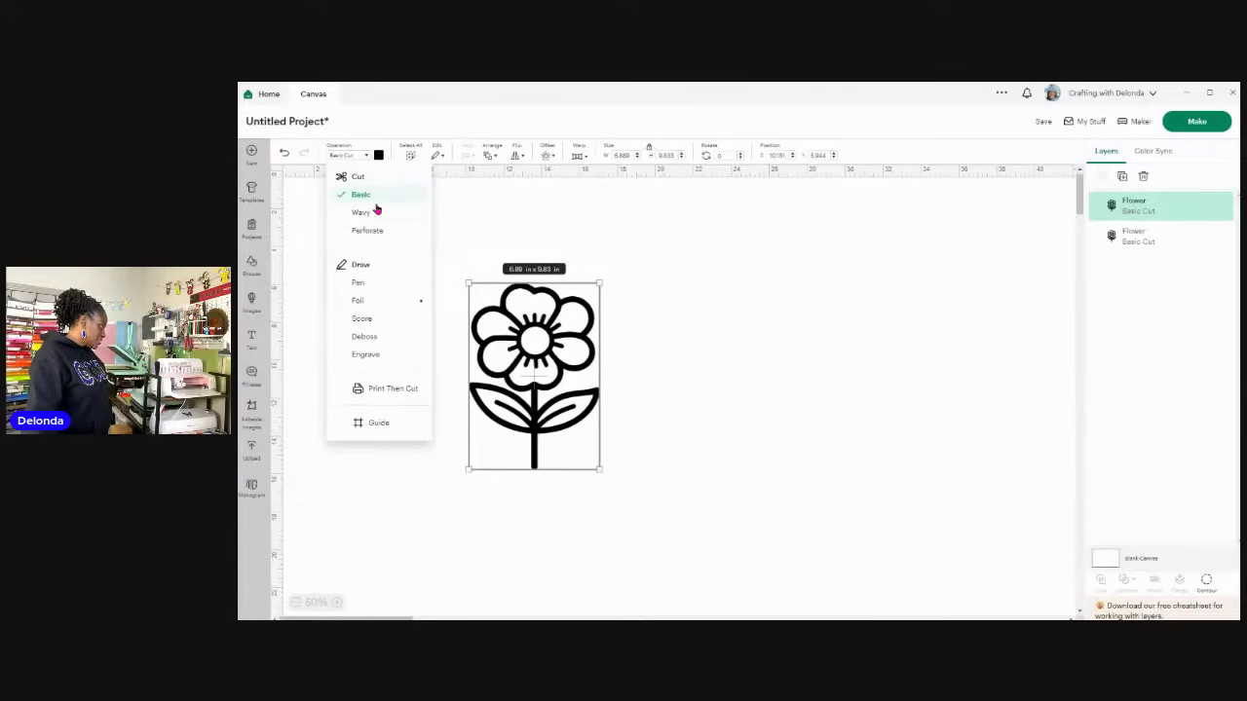
pyautogui.click(379, 284)
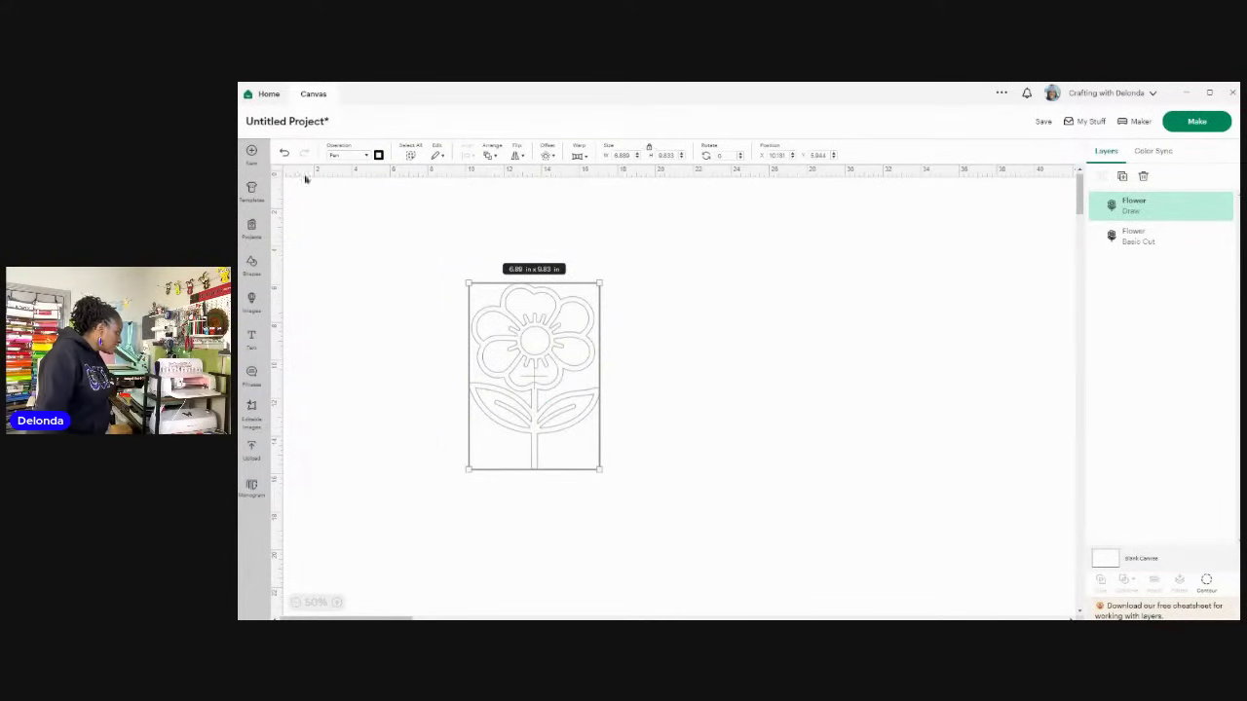
# Step: Undo the Pen operation, the flower enlargement and the deletions of the partly filled flower outline and its blue, red and yellow petals
pyautogui.click(285, 153)
pyautogui.click(284, 153)
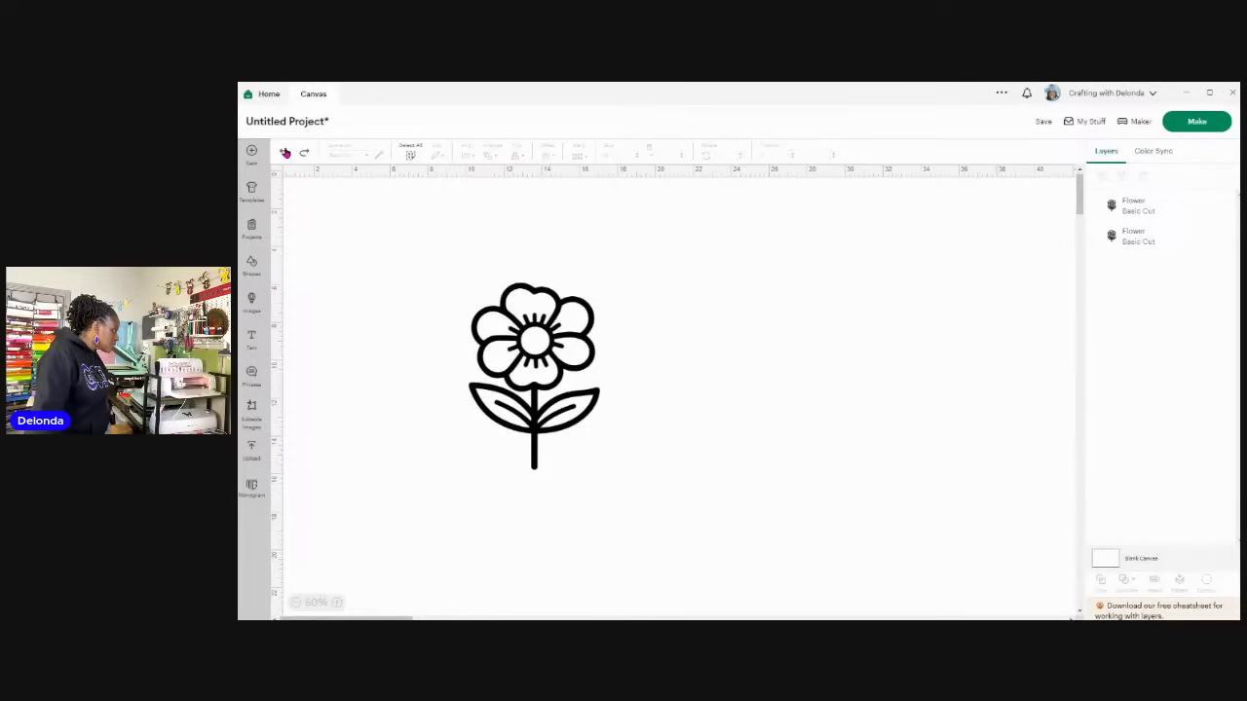
pyautogui.click(286, 156)
pyautogui.click(286, 155)
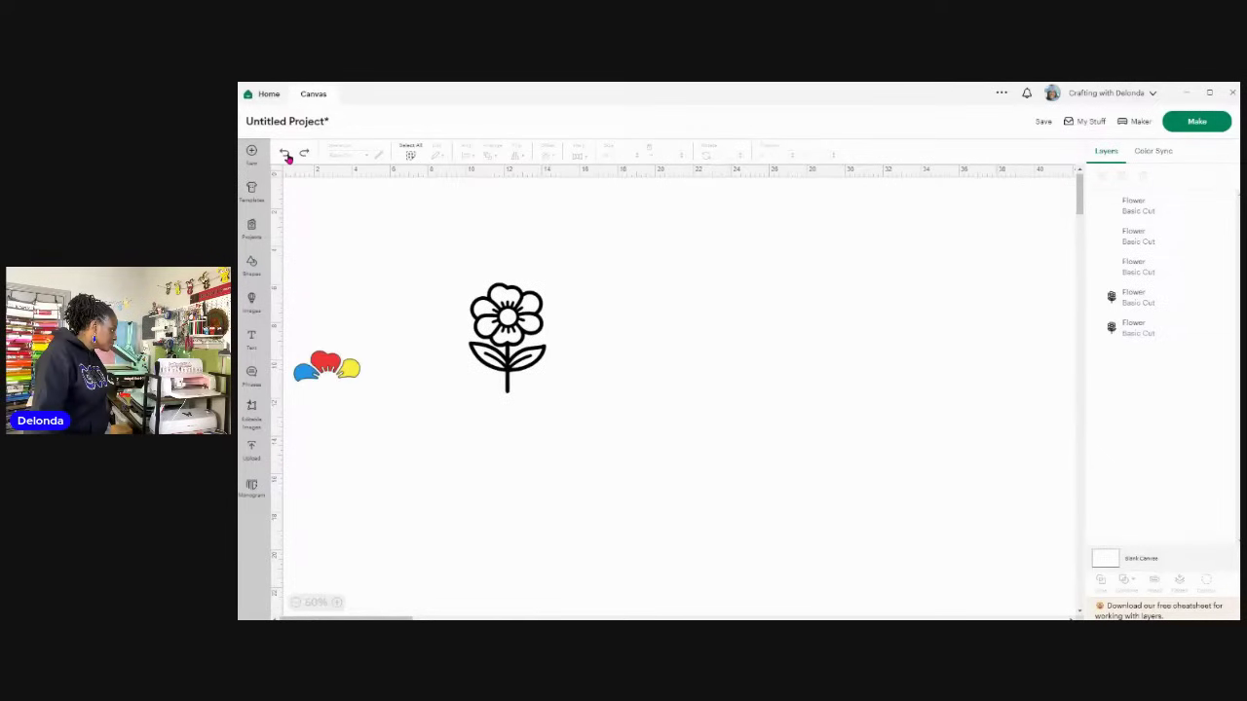
pyautogui.click(286, 155)
pyautogui.click(286, 155)
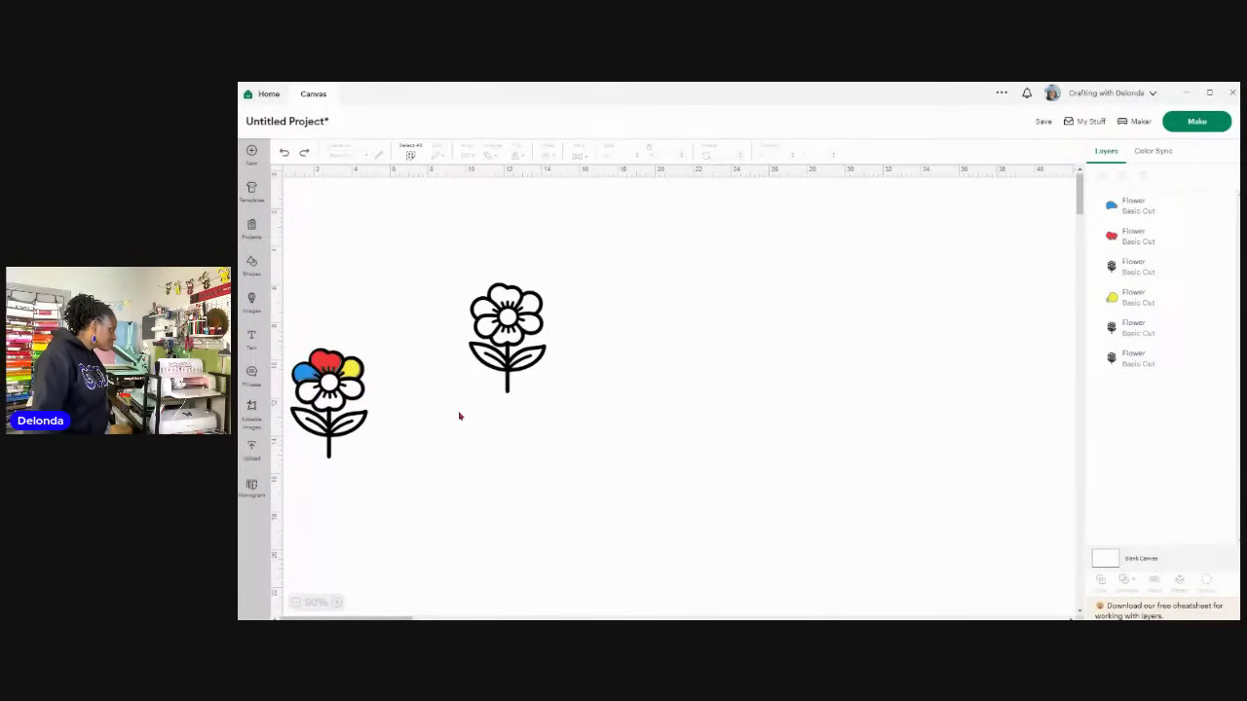
# Step: Move the outline flower off the colored petals and change the yellow petal's operation to Pen
pyautogui.moveTo(340, 403); pyautogui.dragTo(420, 360)
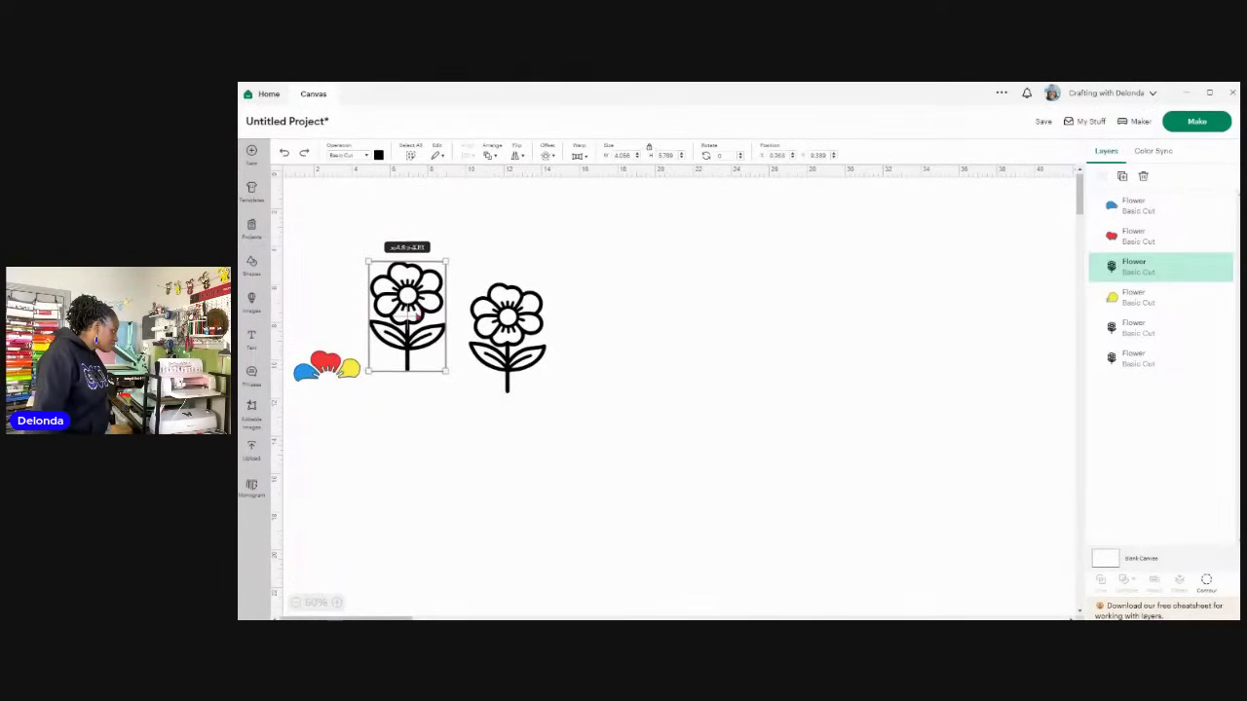
pyautogui.click(352, 368)
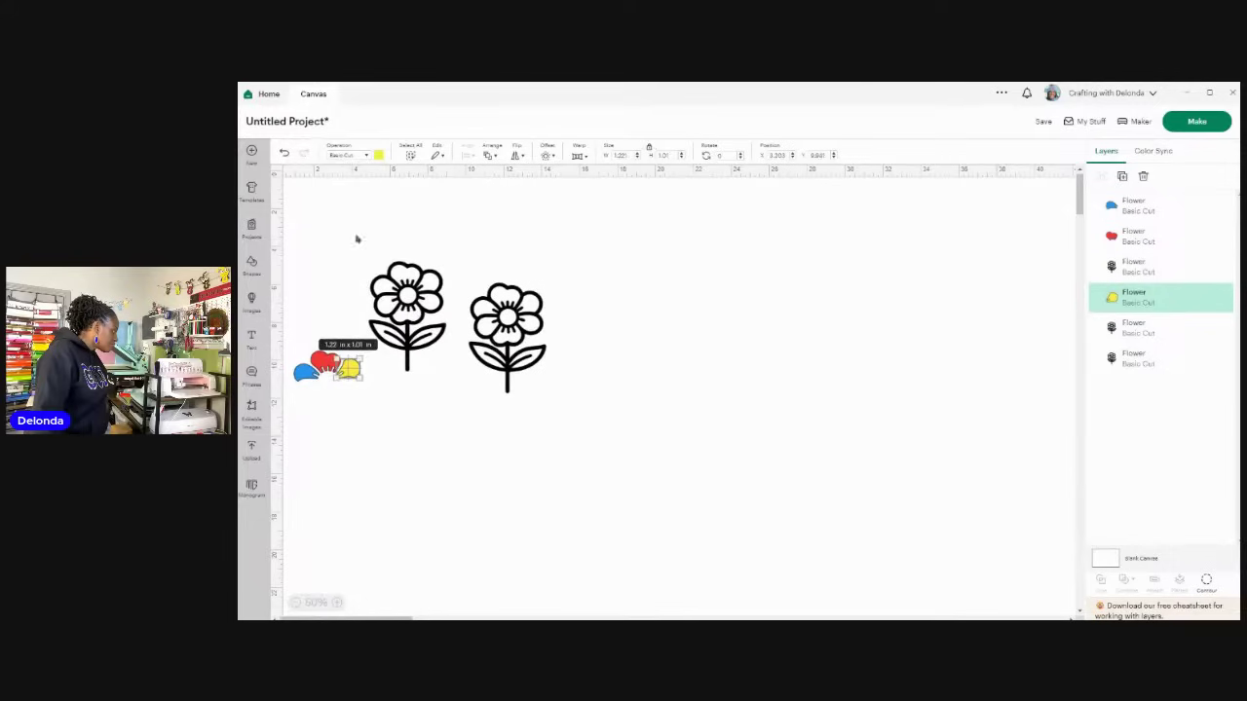
pyautogui.click(366, 157)
pyautogui.click(369, 285)
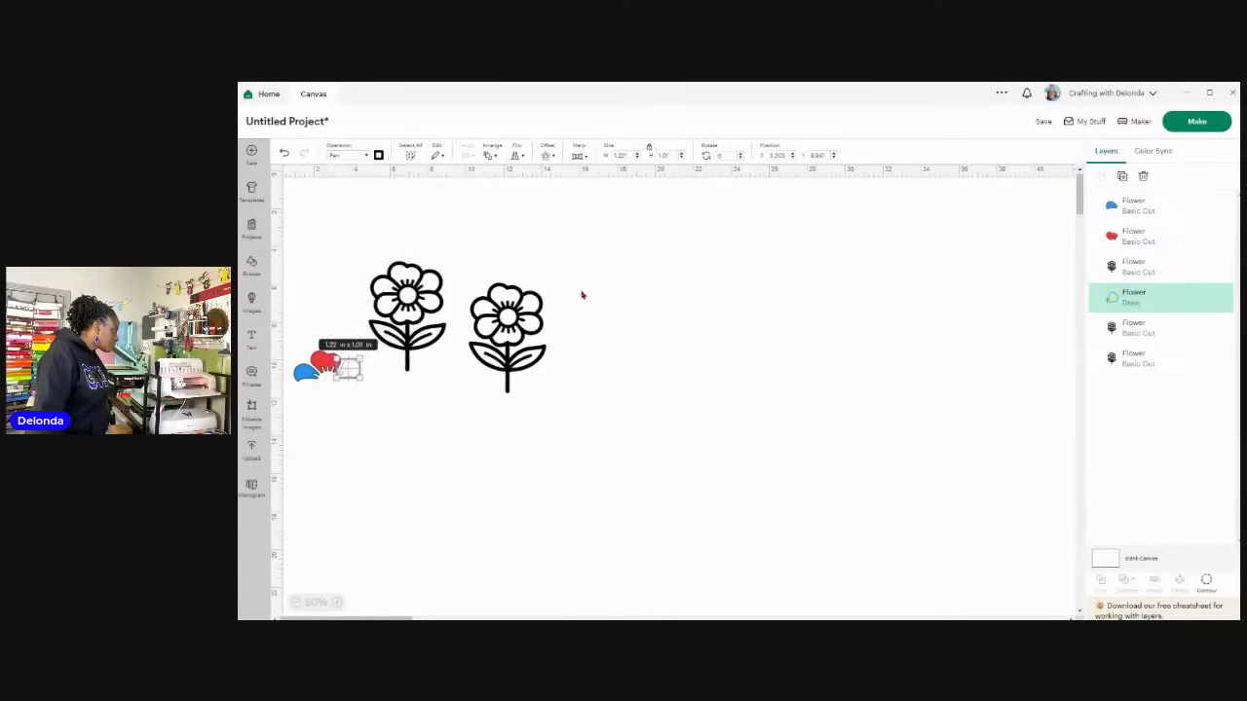
# Step: Set the upper-right petal's pen to M - Marker (1mm) in Red (Infusible Ink)
pyautogui.click(377, 160)
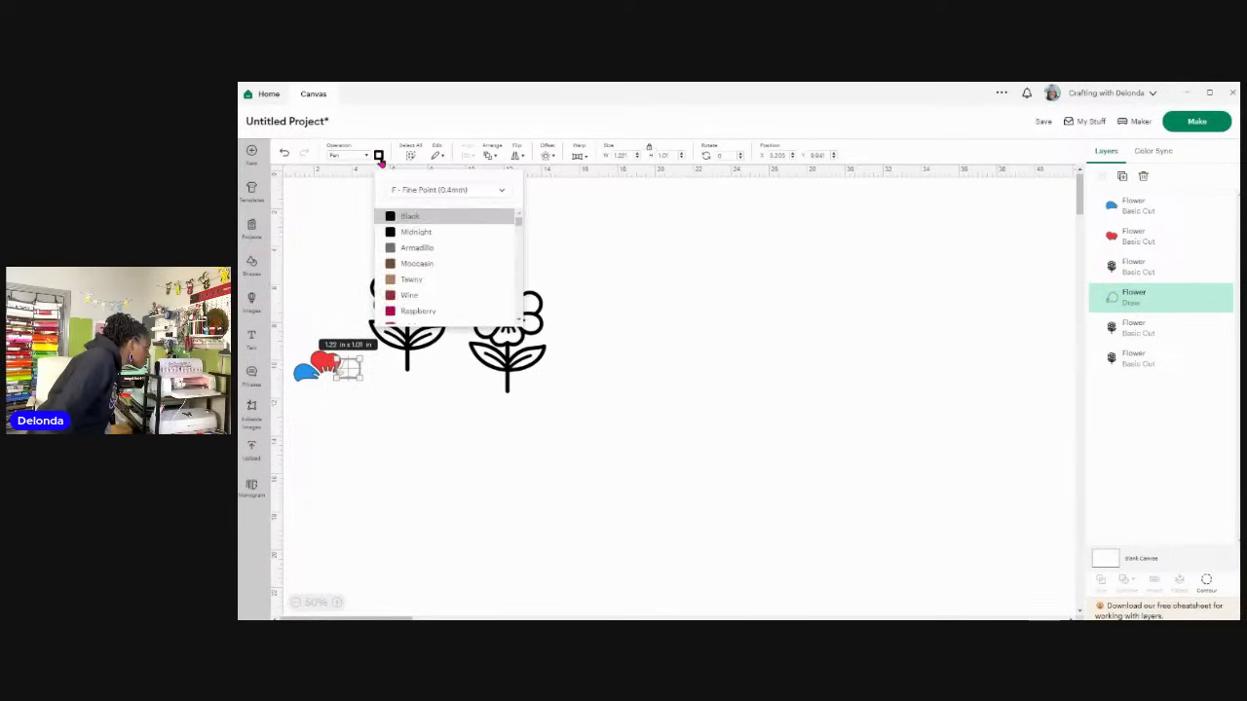
pyautogui.click(503, 194)
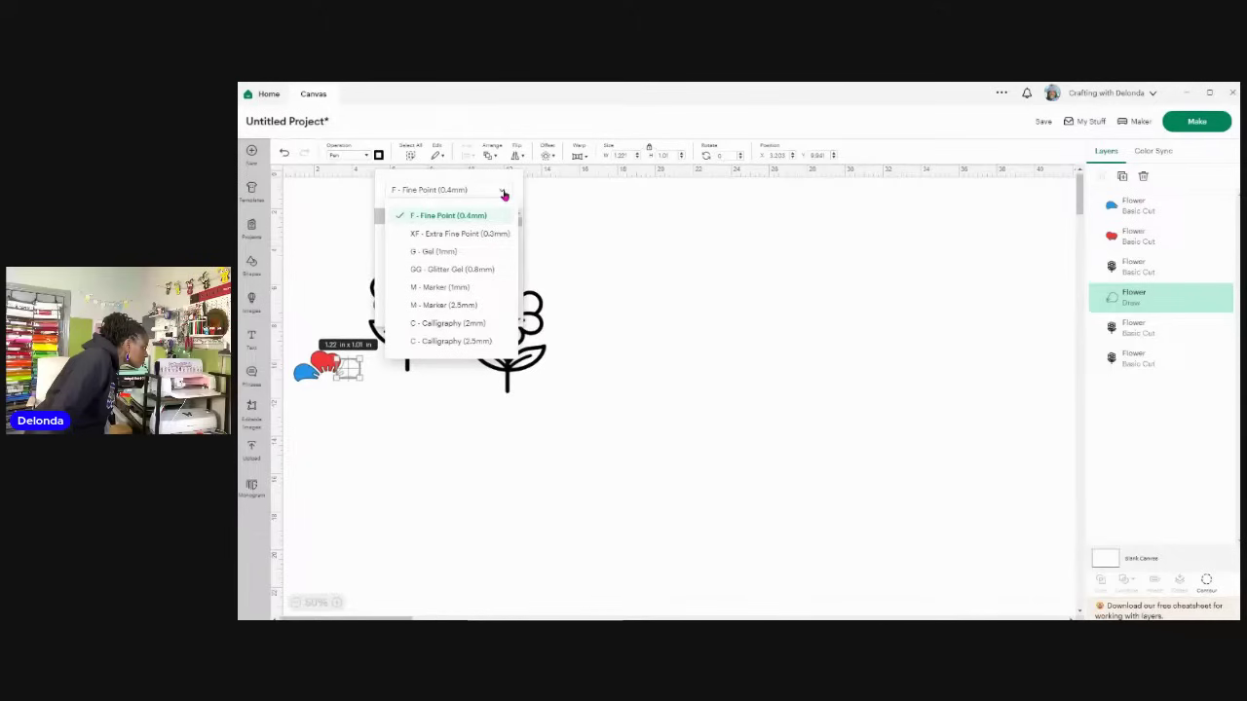
pyautogui.click(467, 292)
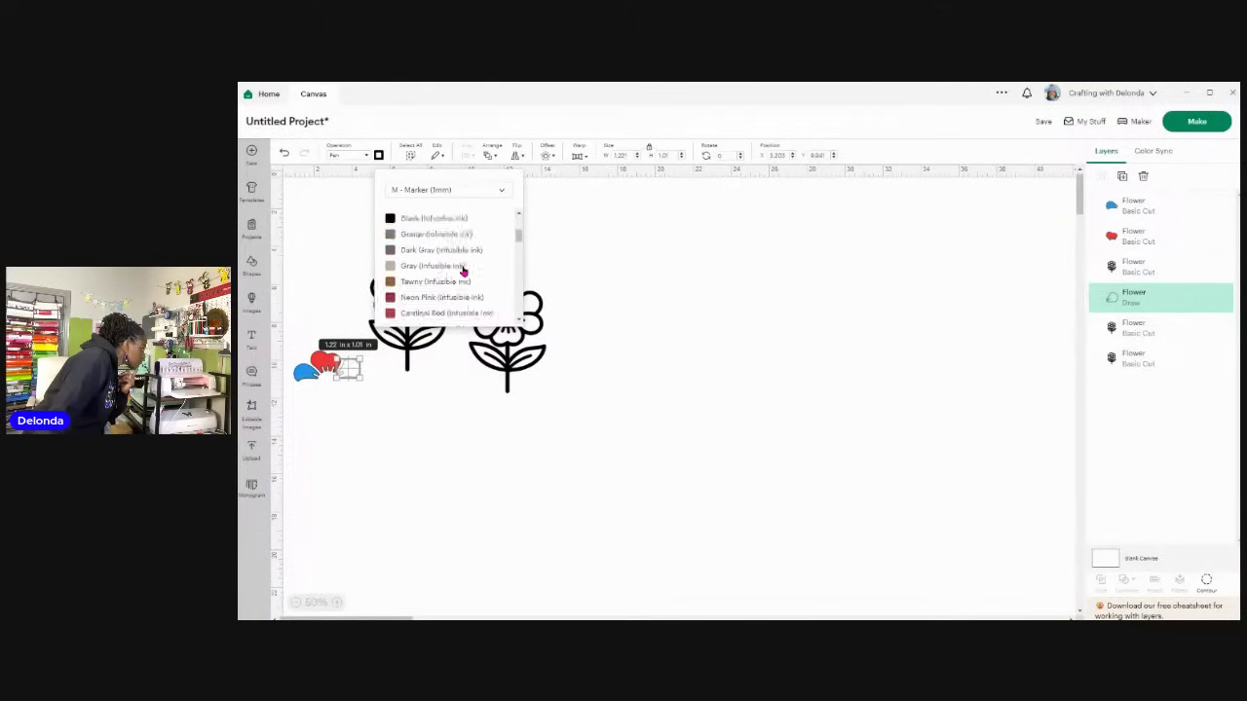
pyautogui.scroll(-1, 448, 282)
pyautogui.click(433, 310)
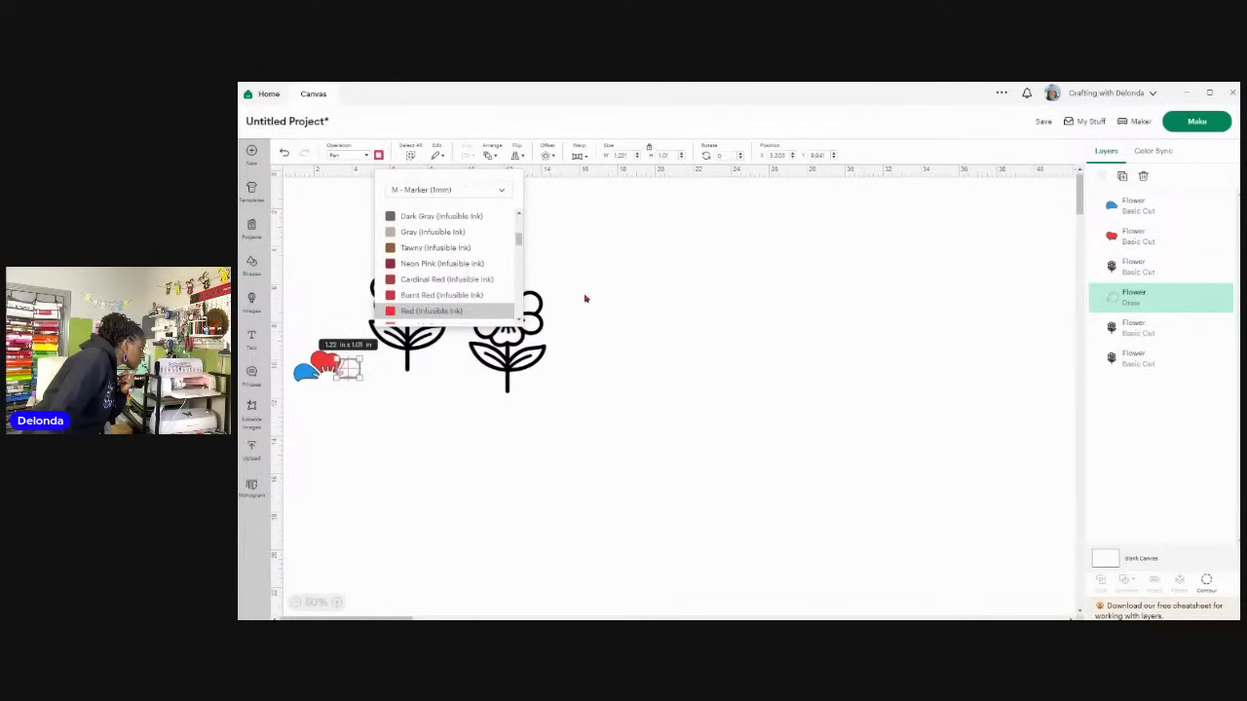
pyautogui.click(584, 299)
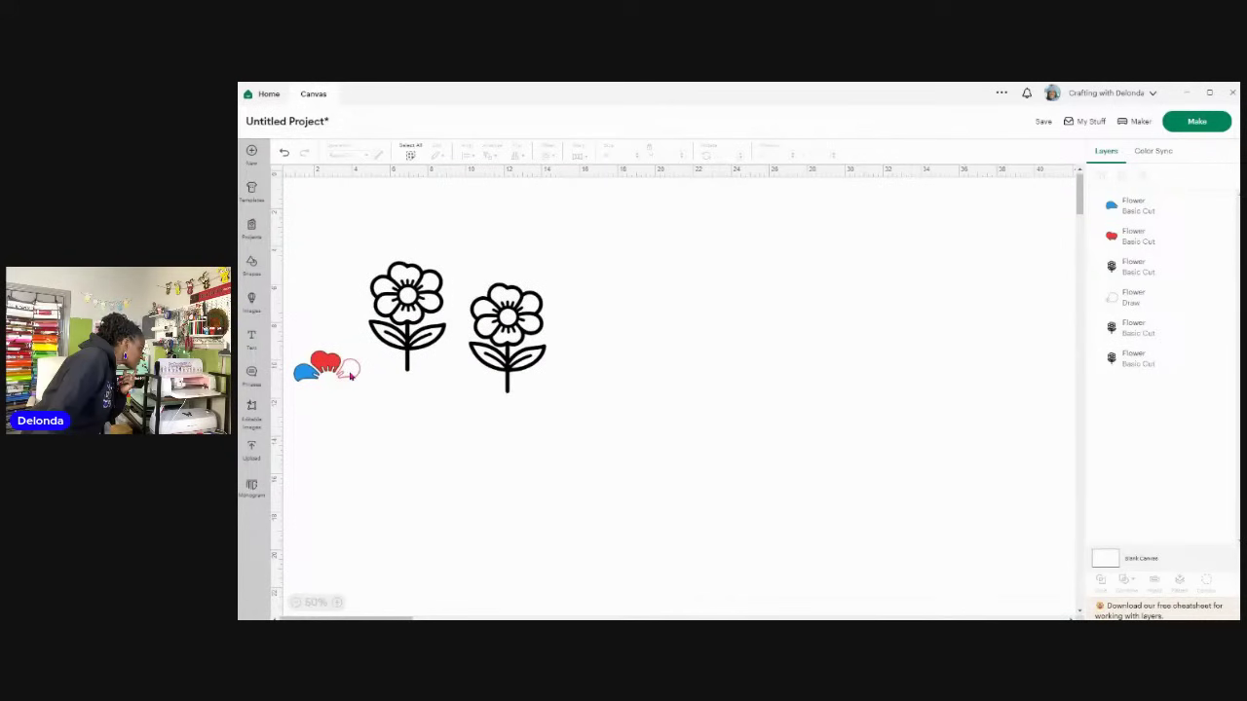
# Step: Fit the Pen petal into the outline flower's upper-right opening, then pull the outline flower away from it
pyautogui.moveTo(350, 375); pyautogui.dragTo(432, 283)
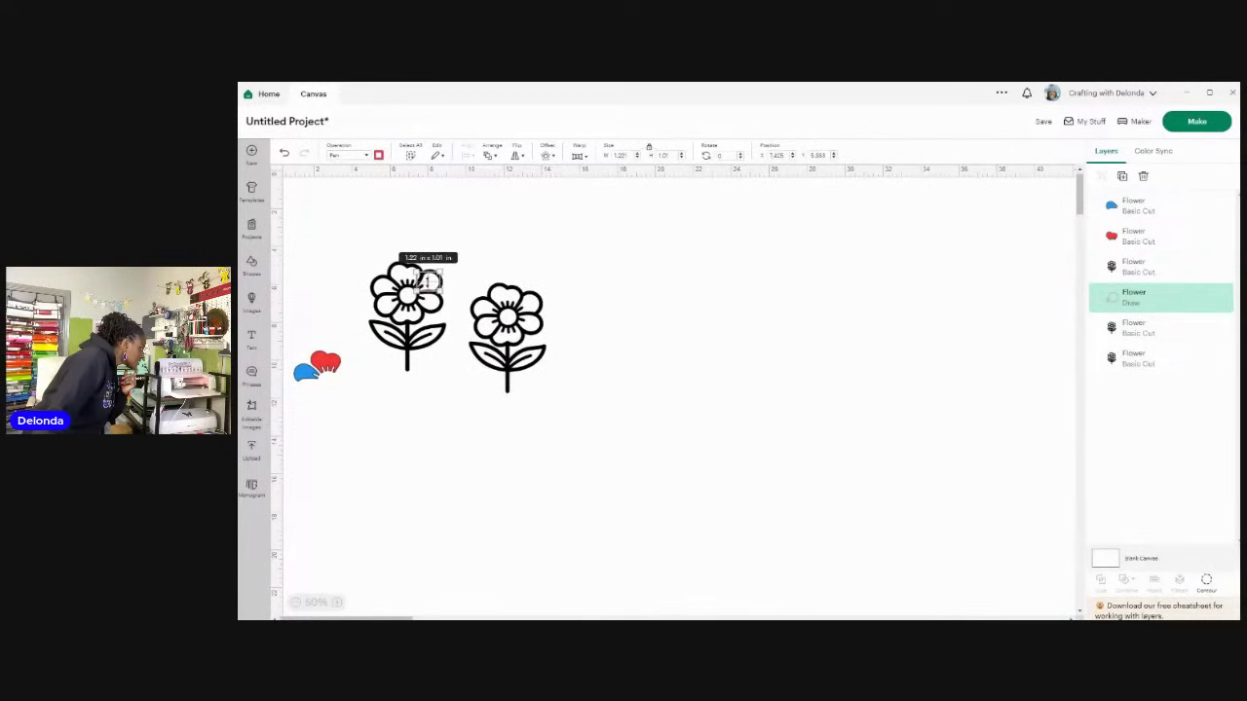
pyautogui.click(579, 312)
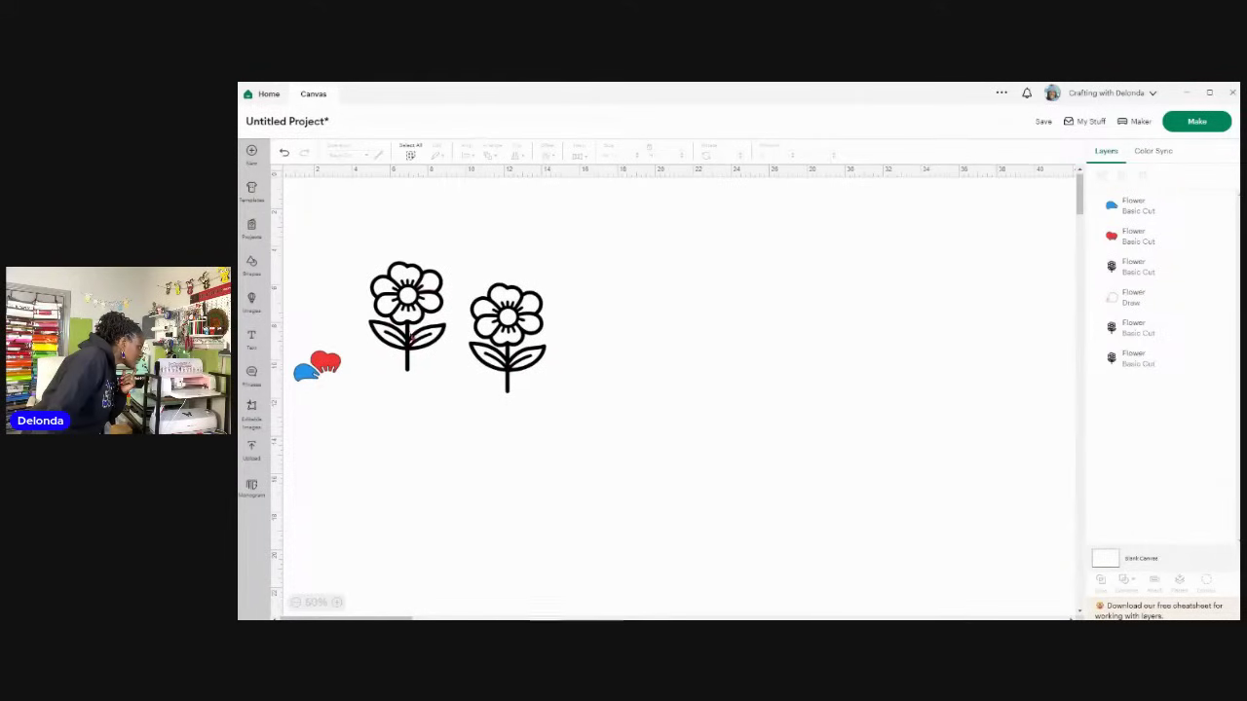
pyautogui.click(441, 296)
pyautogui.moveTo(441, 296); pyautogui.dragTo(630, 236)
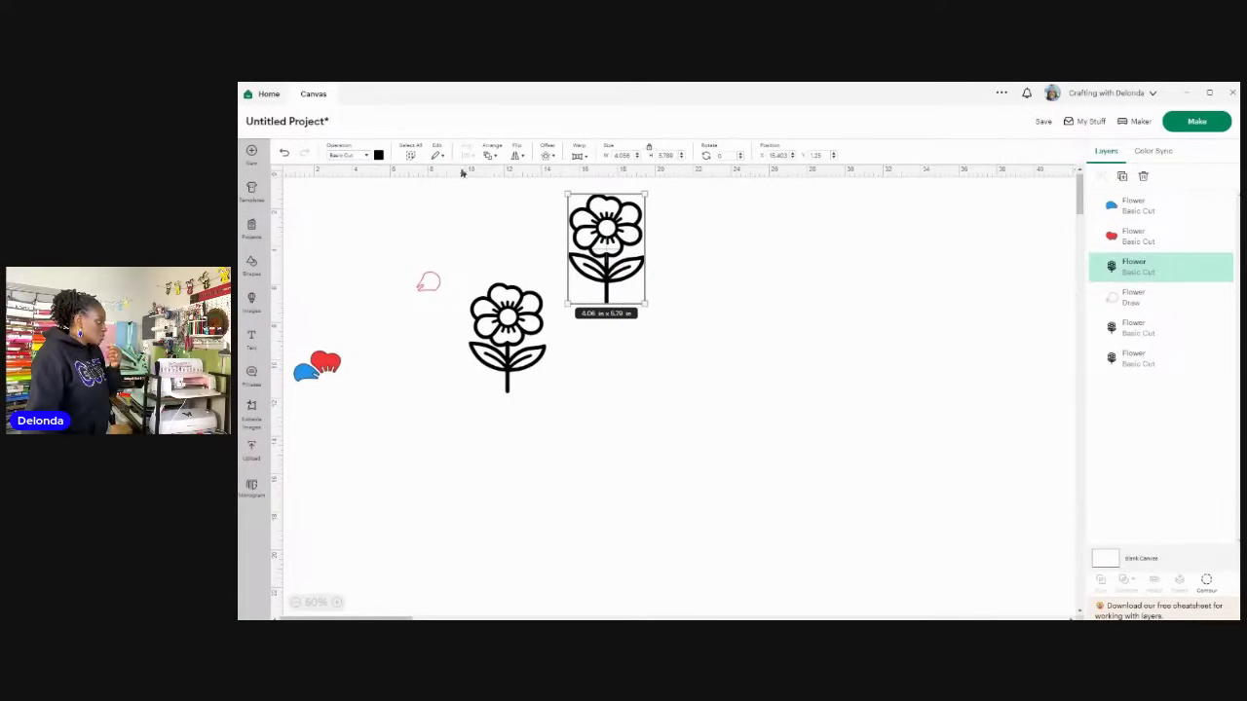
# Step: Delete the moved outline flower, the Pen, red and blue petals, and the spare flower lower on the canvas
pyautogui.click(1143, 177)
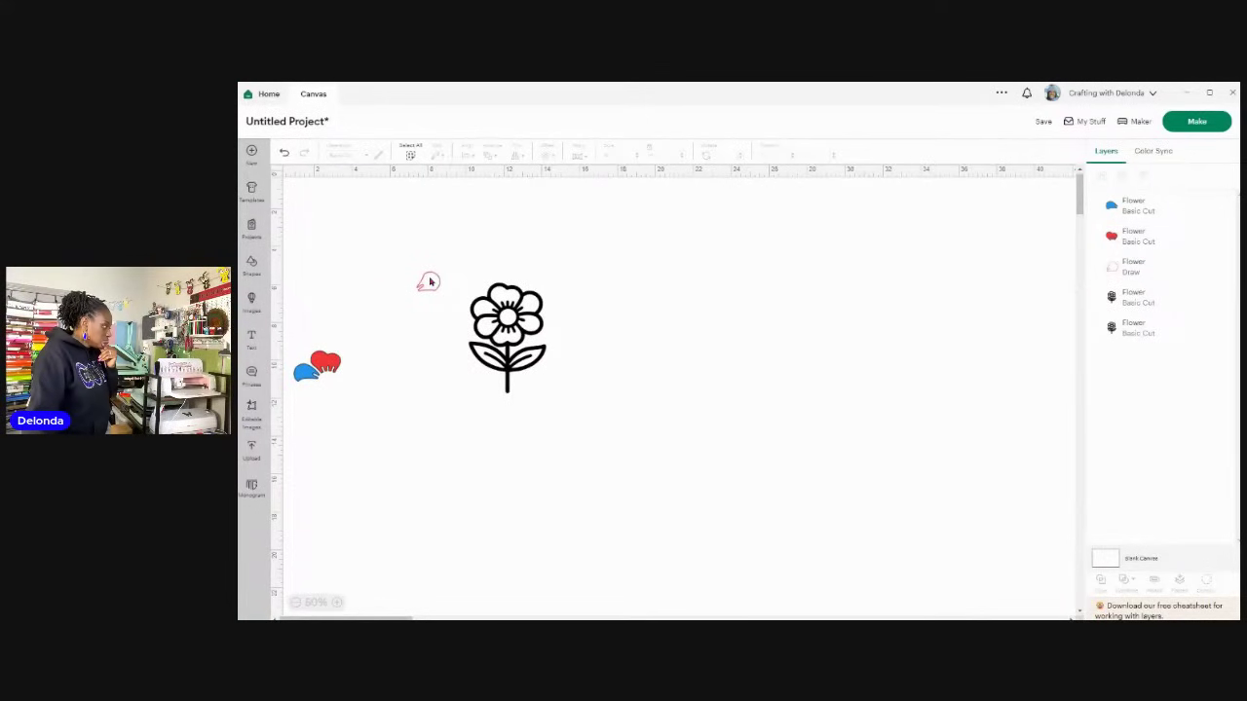
pyautogui.click(430, 281)
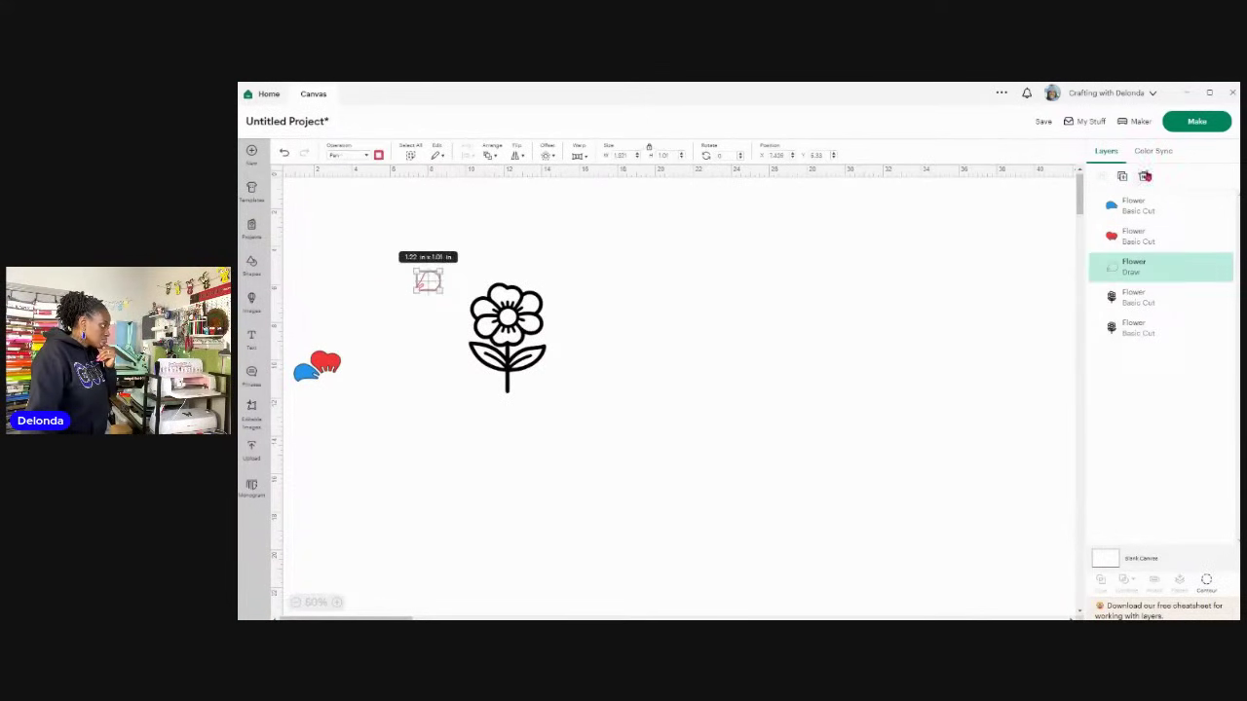
pyautogui.click(1143, 177)
pyautogui.click(1142, 176)
pyautogui.click(1130, 206)
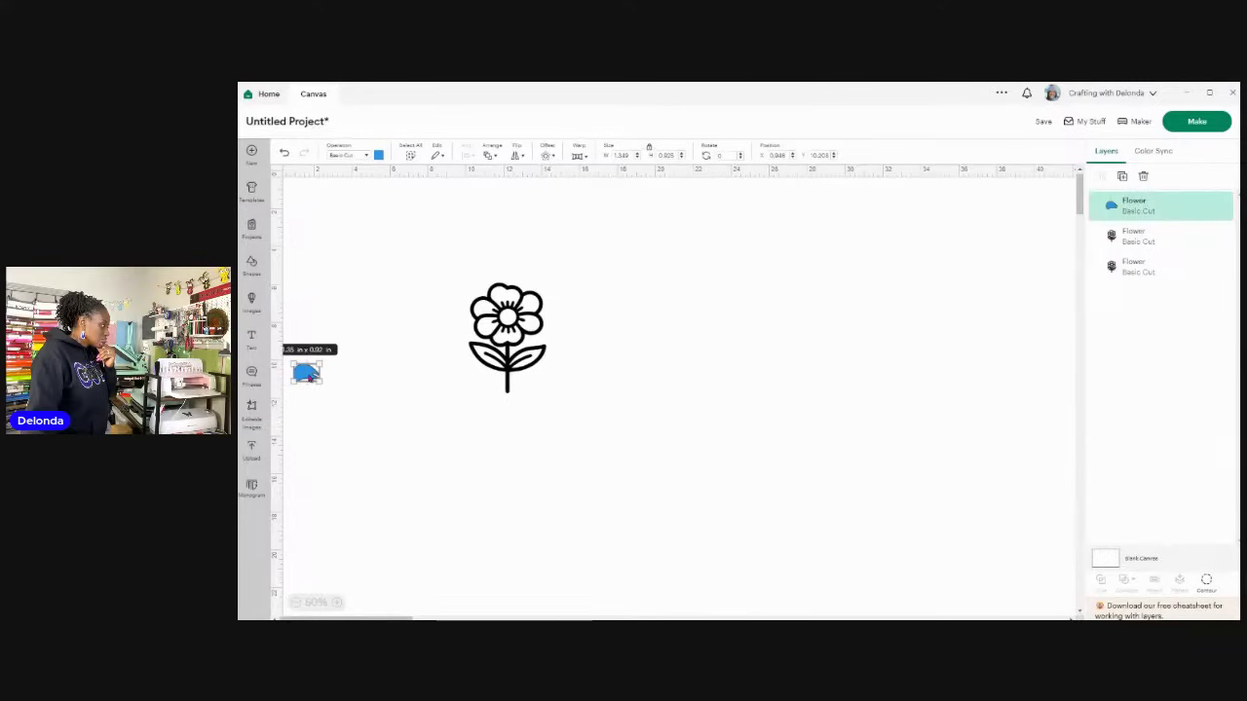
pyautogui.click(1142, 177)
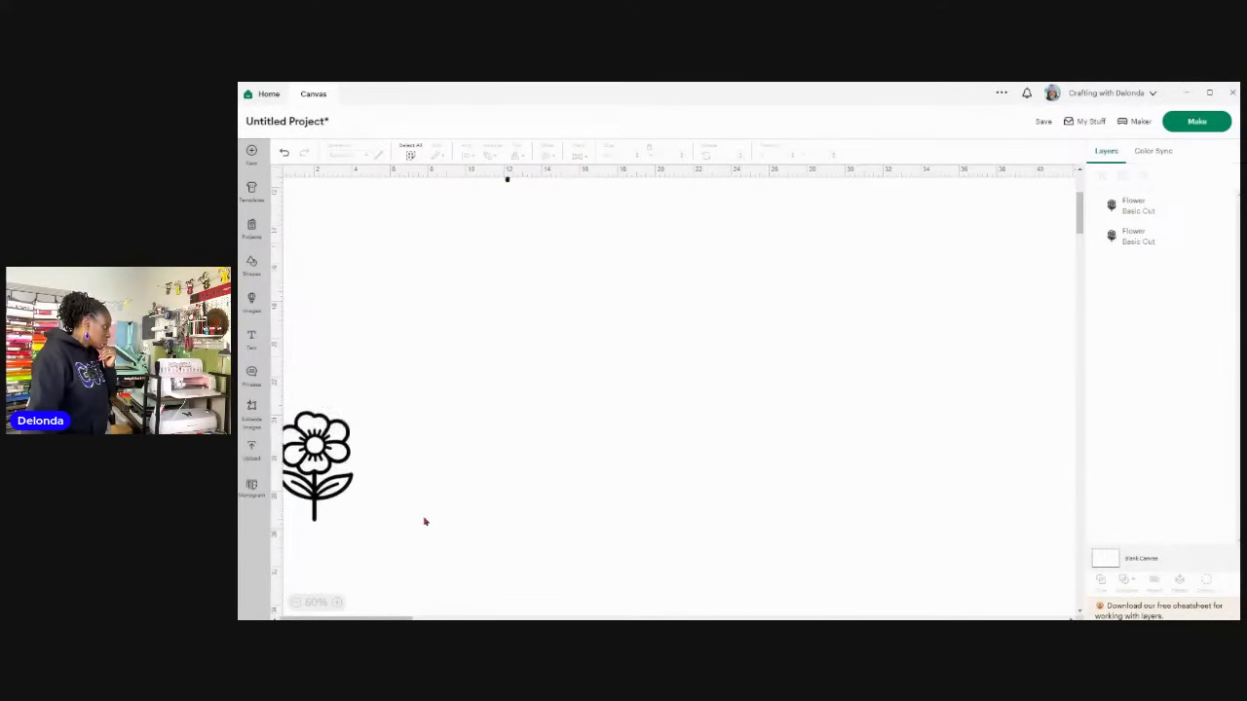
pyautogui.click(334, 488)
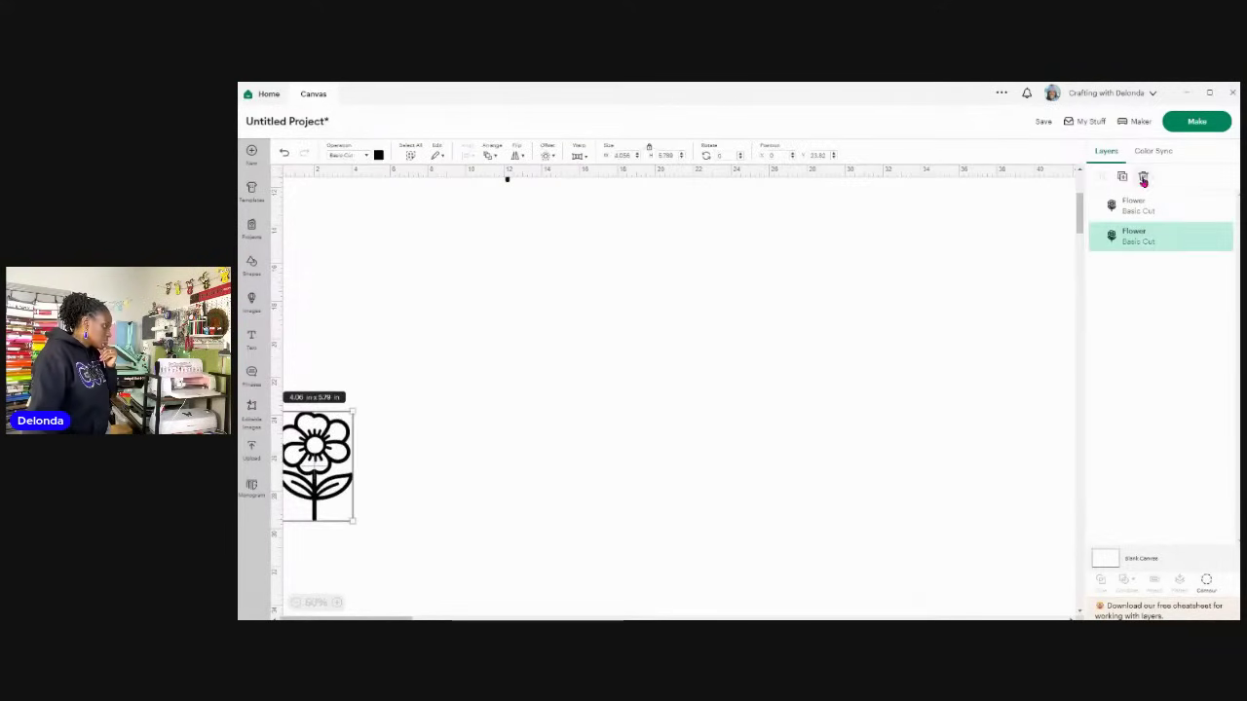
pyautogui.click(1143, 176)
# Step: Reposition the remaining outline flower slightly on the canvas and change its operation to Pen
pyautogui.click(1130, 210)
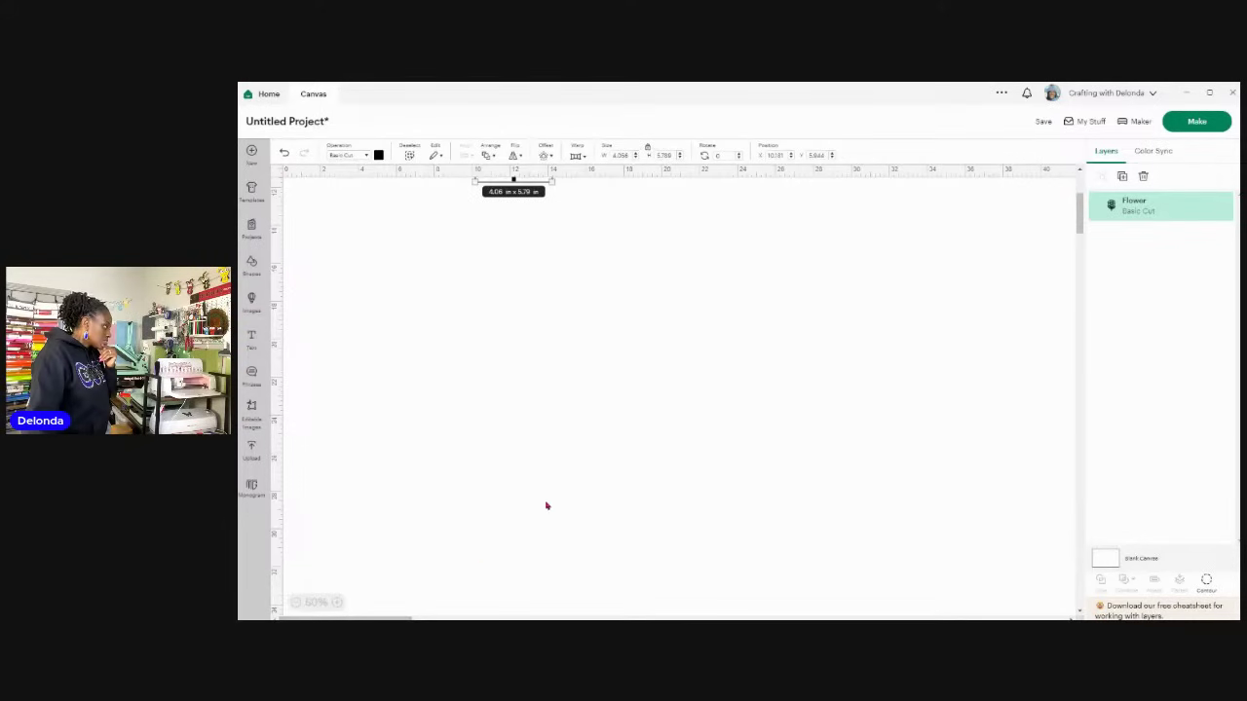
pyautogui.scroll(3, 546, 486)
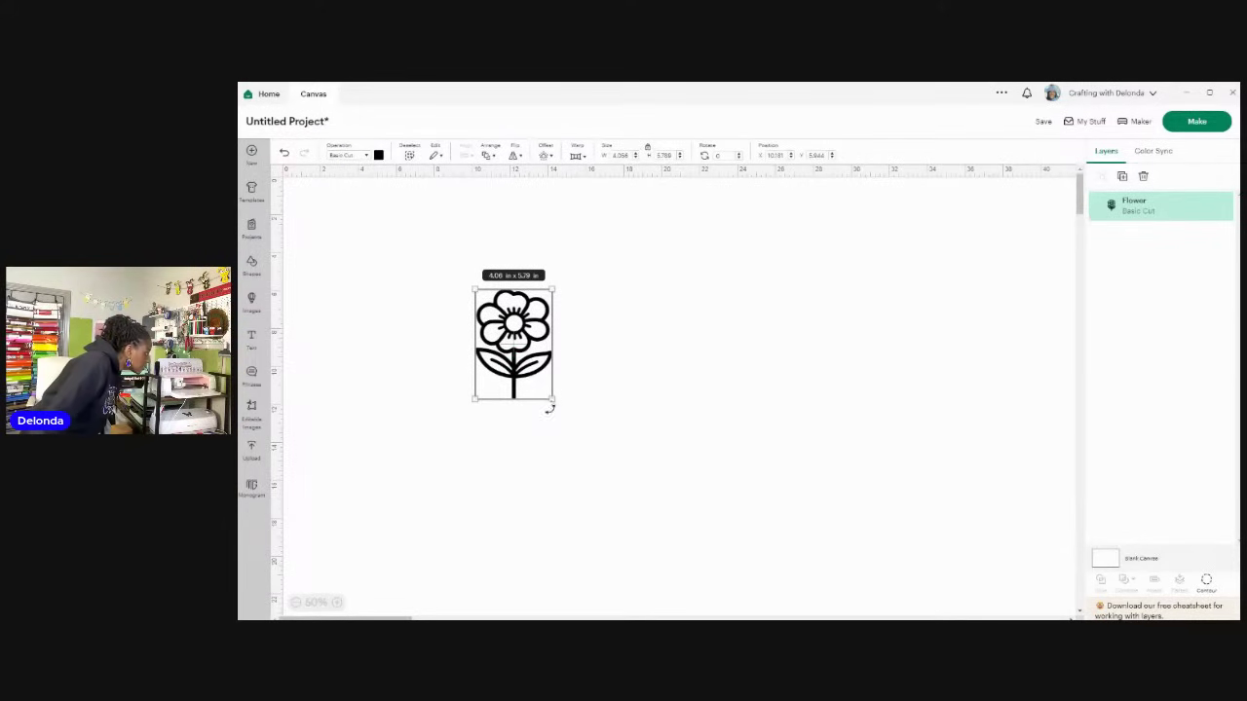
pyautogui.click(337, 602)
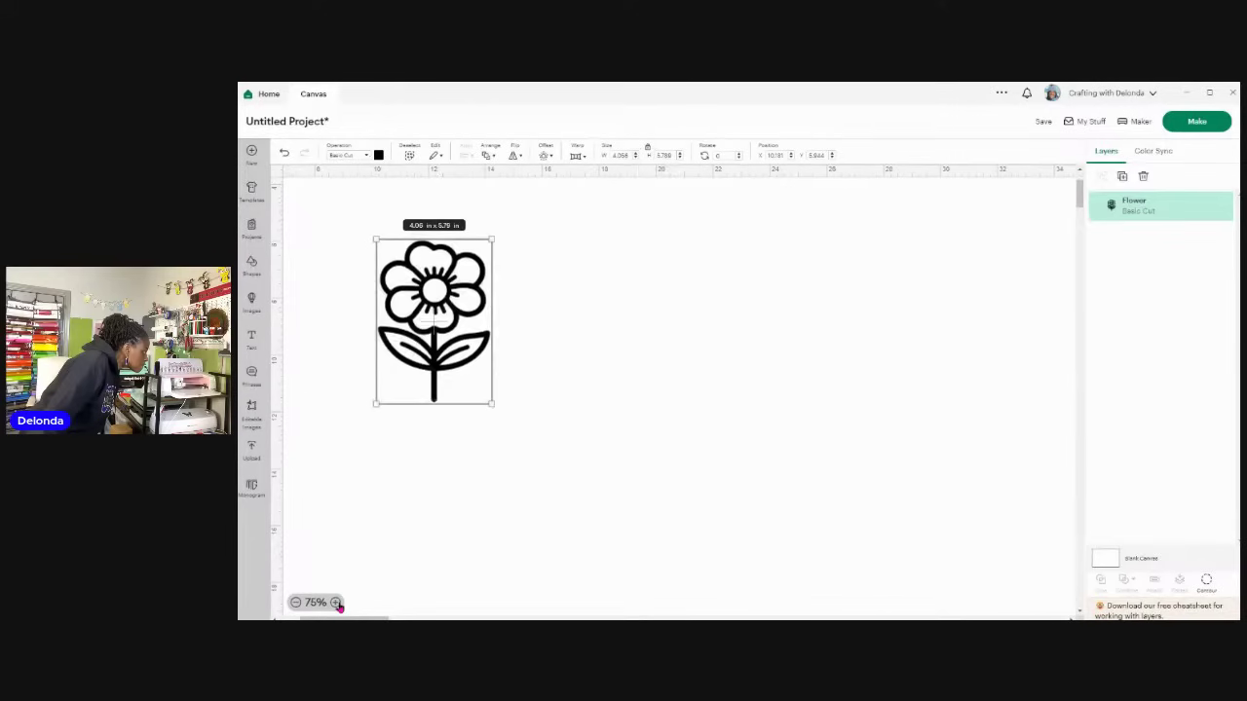
pyautogui.click(337, 602)
pyautogui.moveTo(440, 330); pyautogui.dragTo(490, 337)
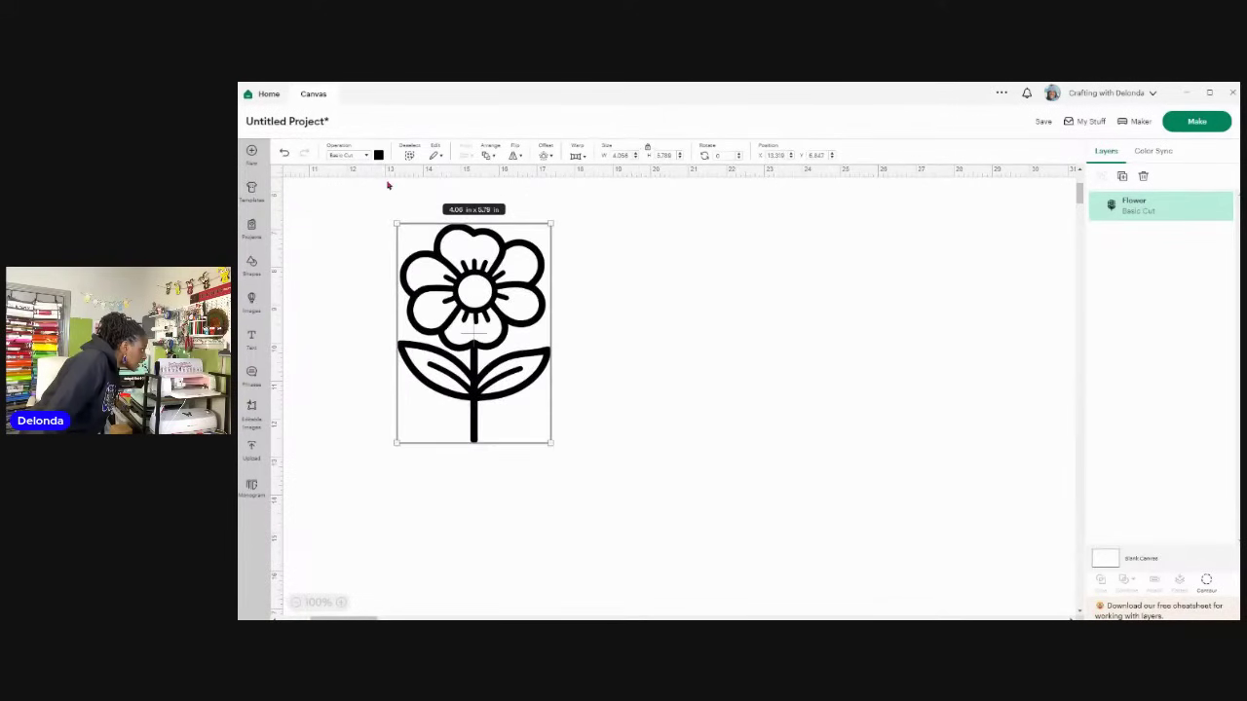
pyautogui.click(363, 156)
pyautogui.click(378, 292)
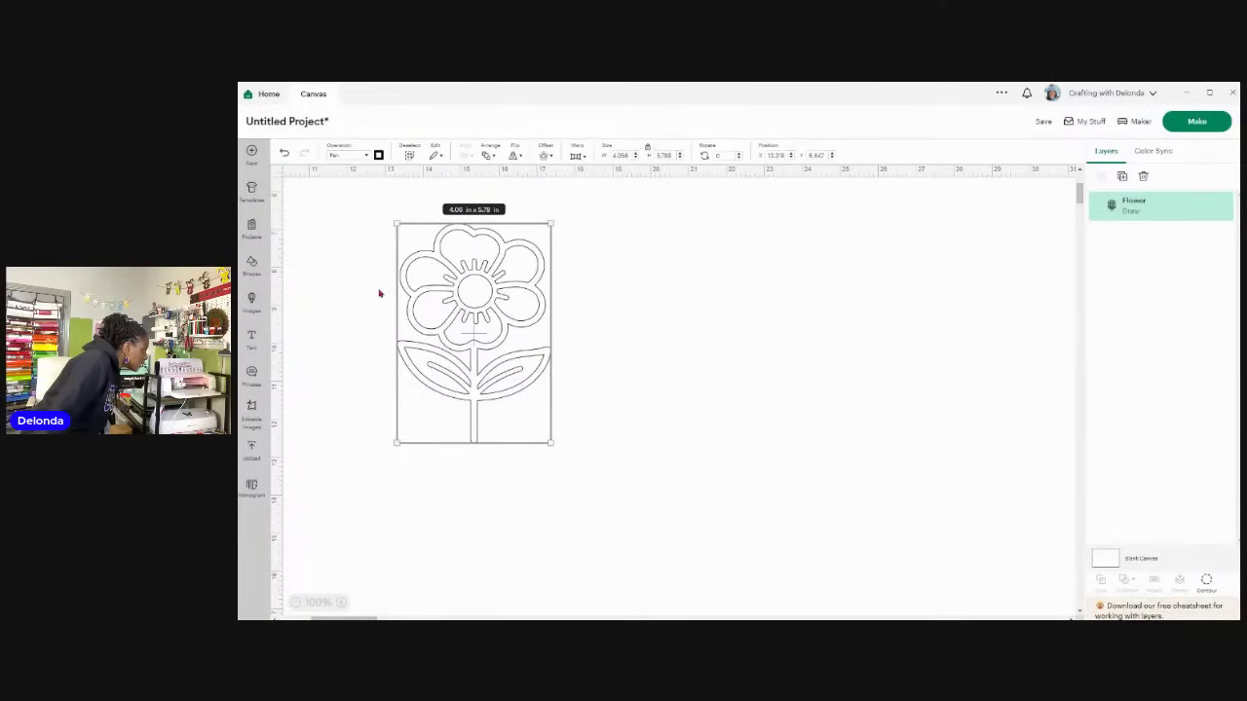
# Step: Set the flower's pen to M - Marker (1mm) in Black (Infusible Ink)
pyautogui.click(366, 156)
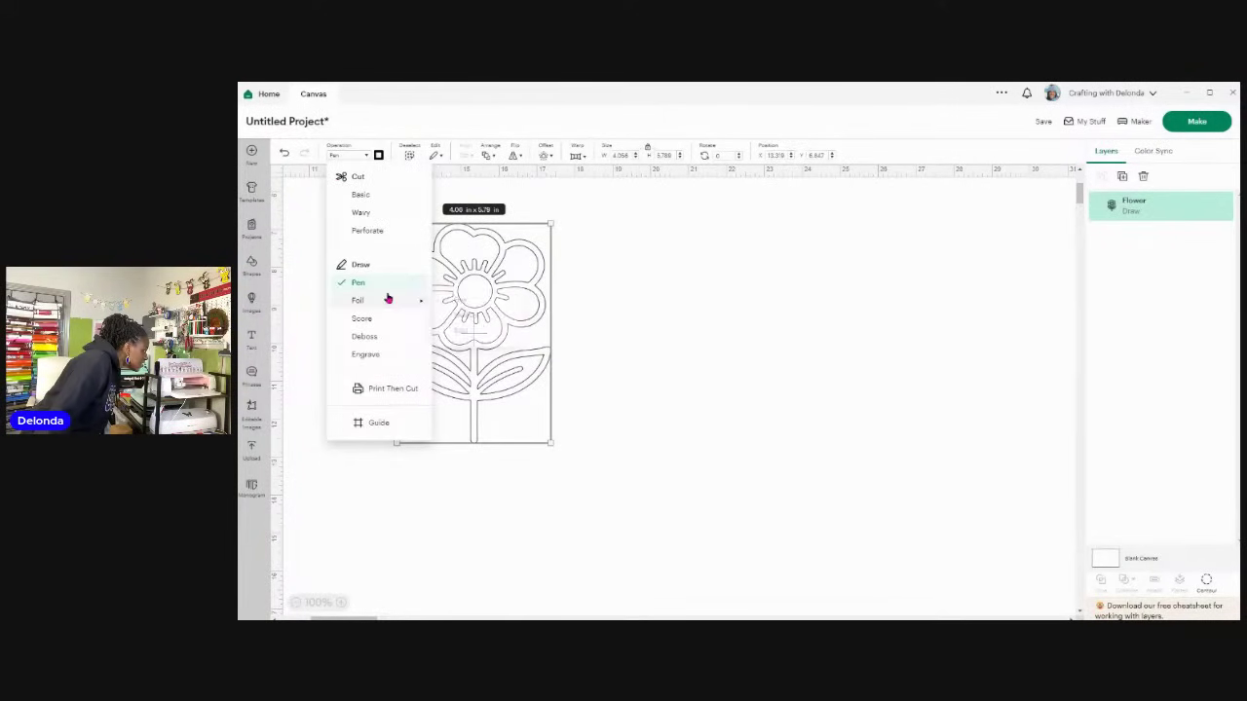
pyautogui.click(379, 155)
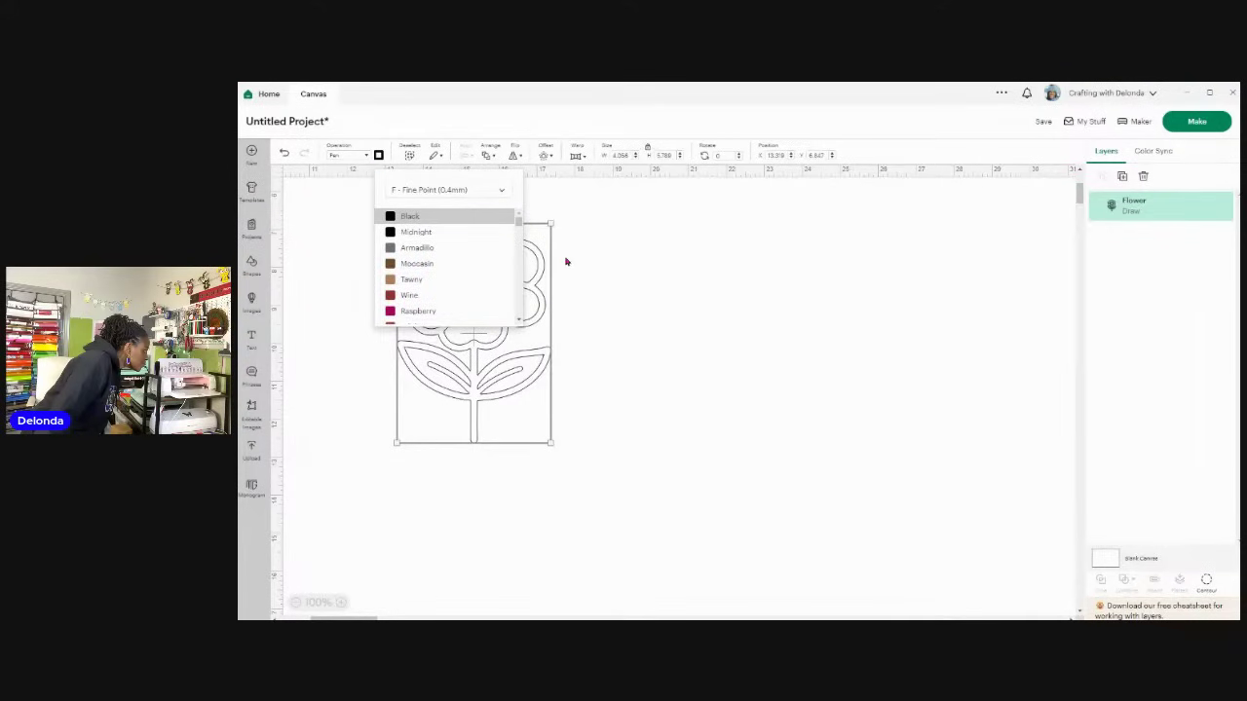
pyautogui.click(501, 192)
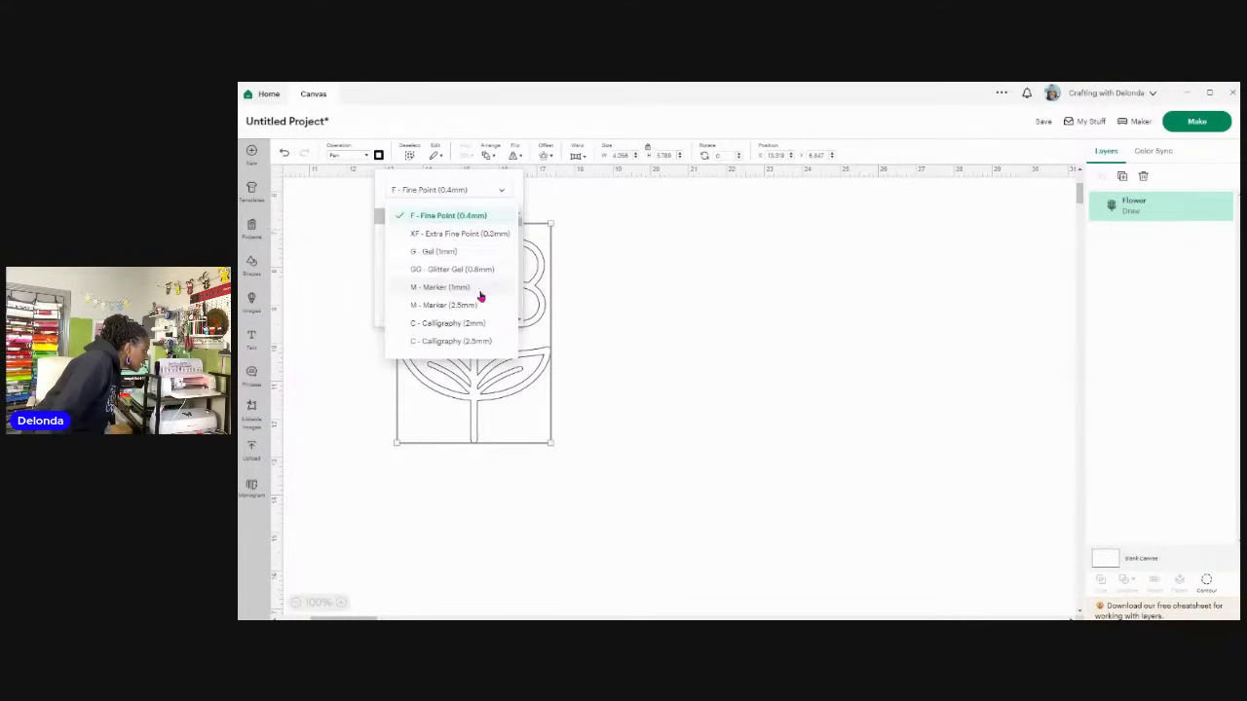
pyautogui.click(478, 288)
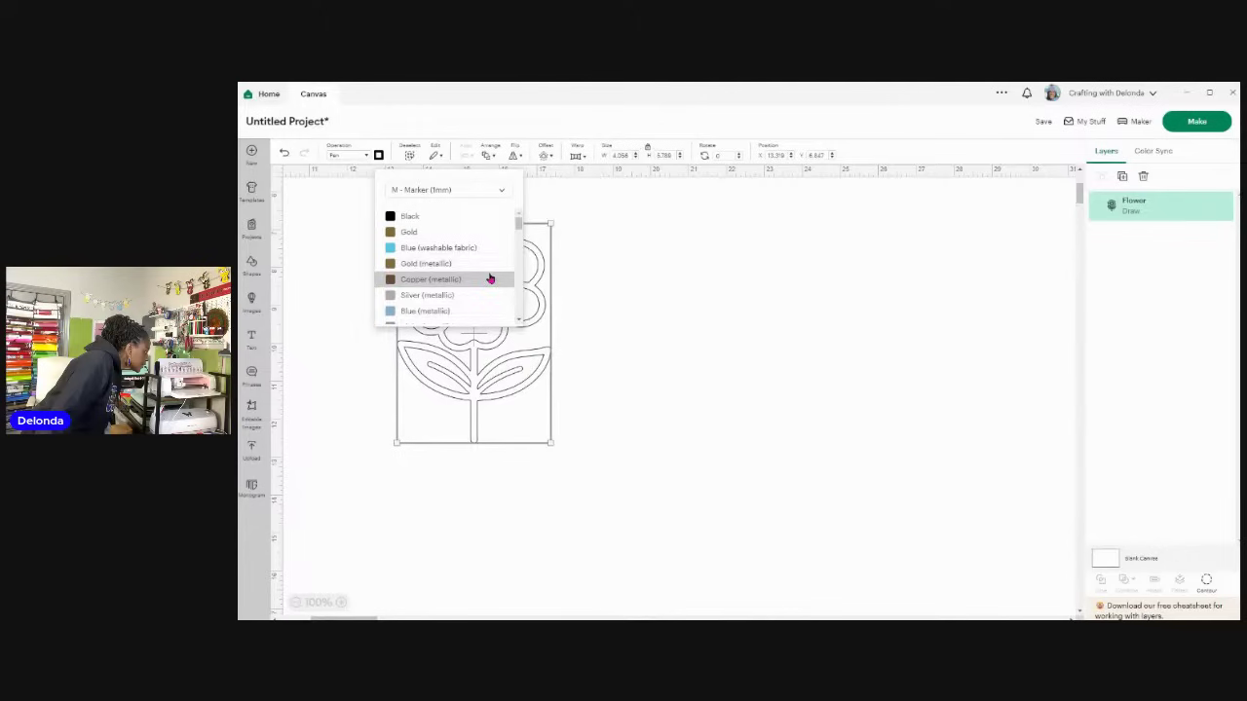
pyautogui.click(503, 192)
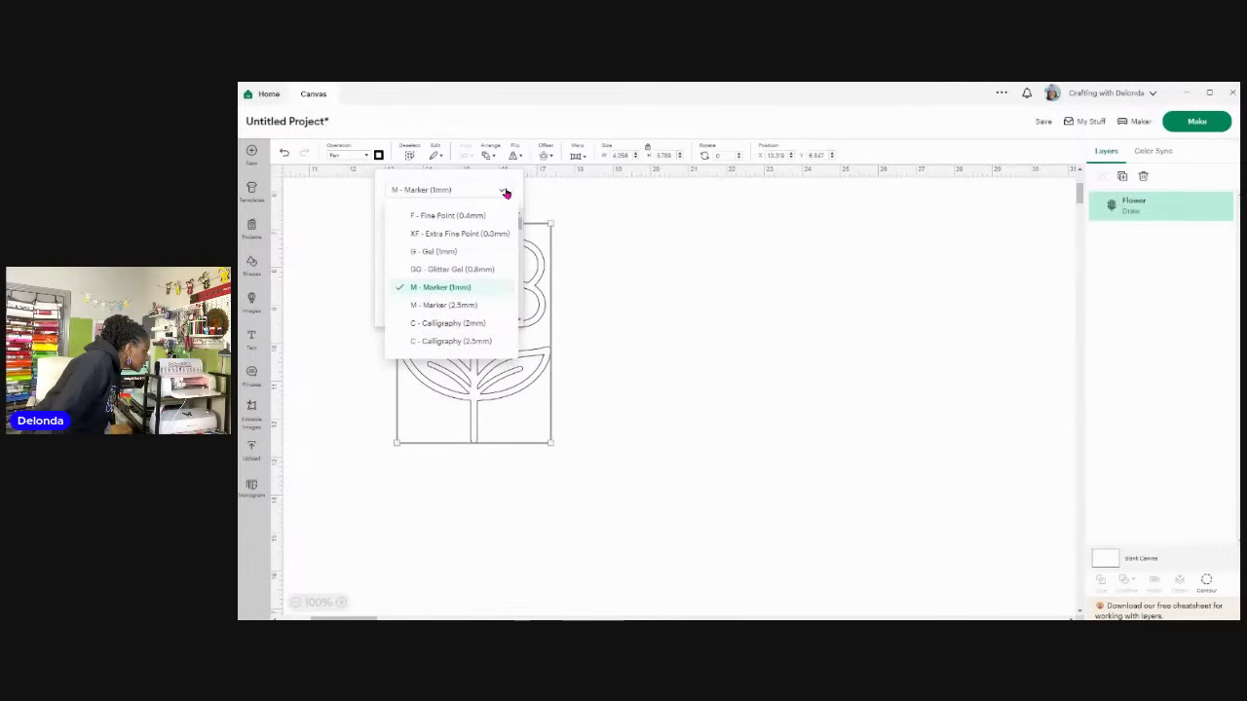
pyautogui.click(495, 288)
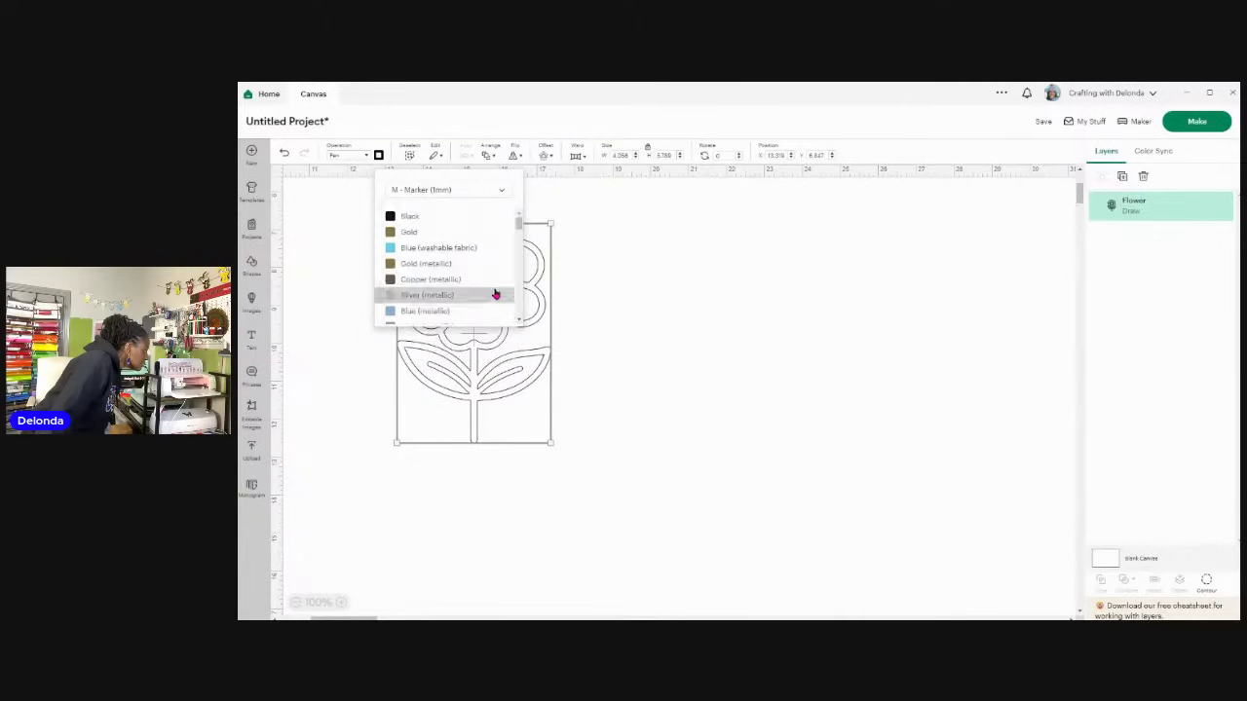
pyautogui.scroll(-3, 489, 298)
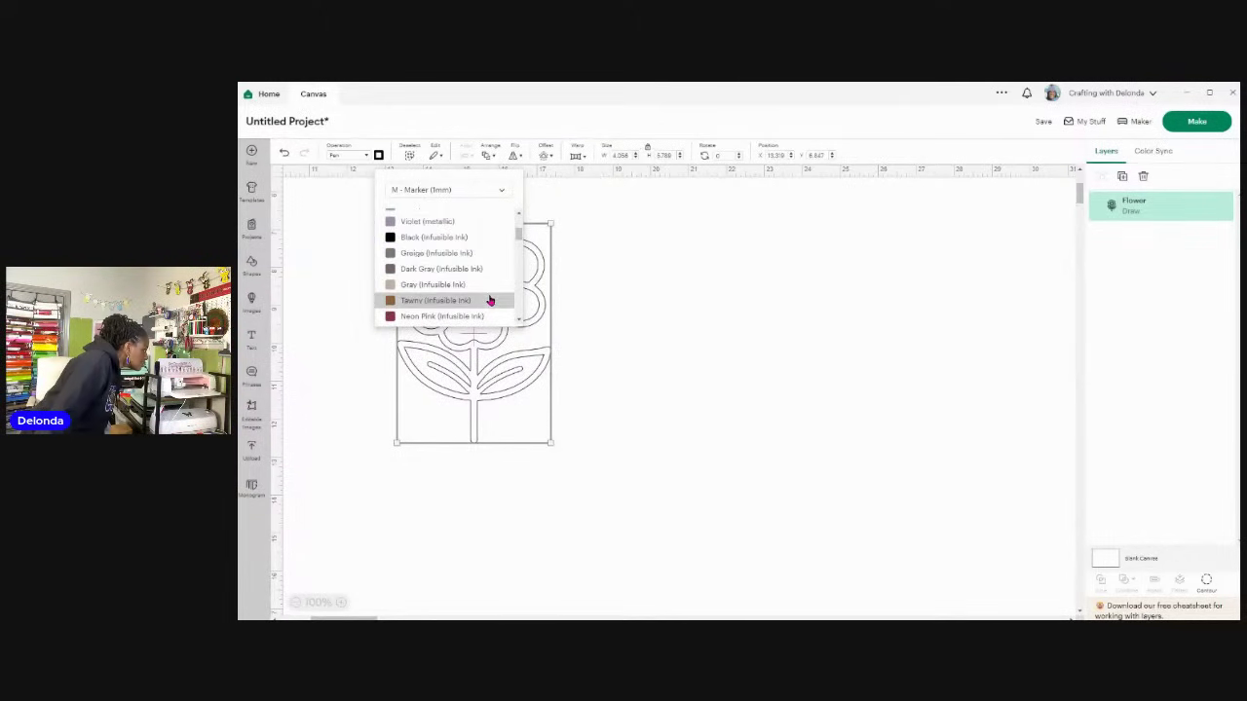
pyautogui.click(429, 246)
pyautogui.click(631, 309)
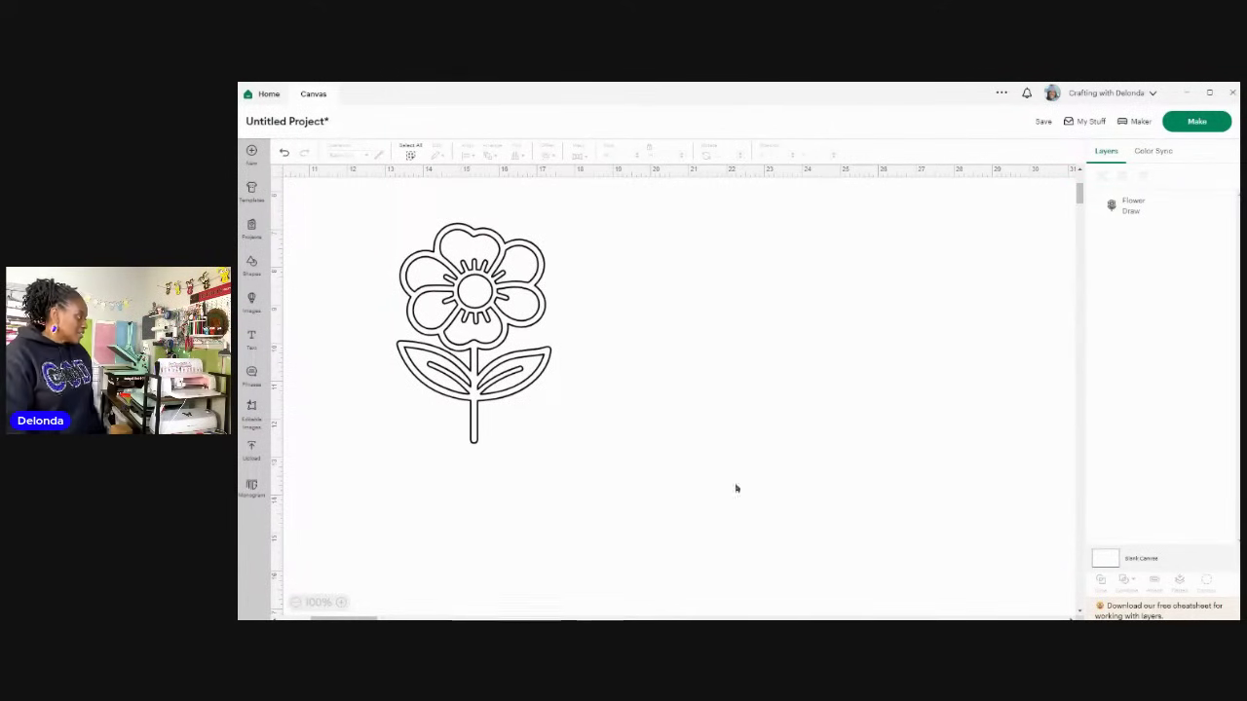
# Step: Take the flower to Make without saving the project and set the base material to Infusible Ink Transfer Sheet
pyautogui.click(494, 357)
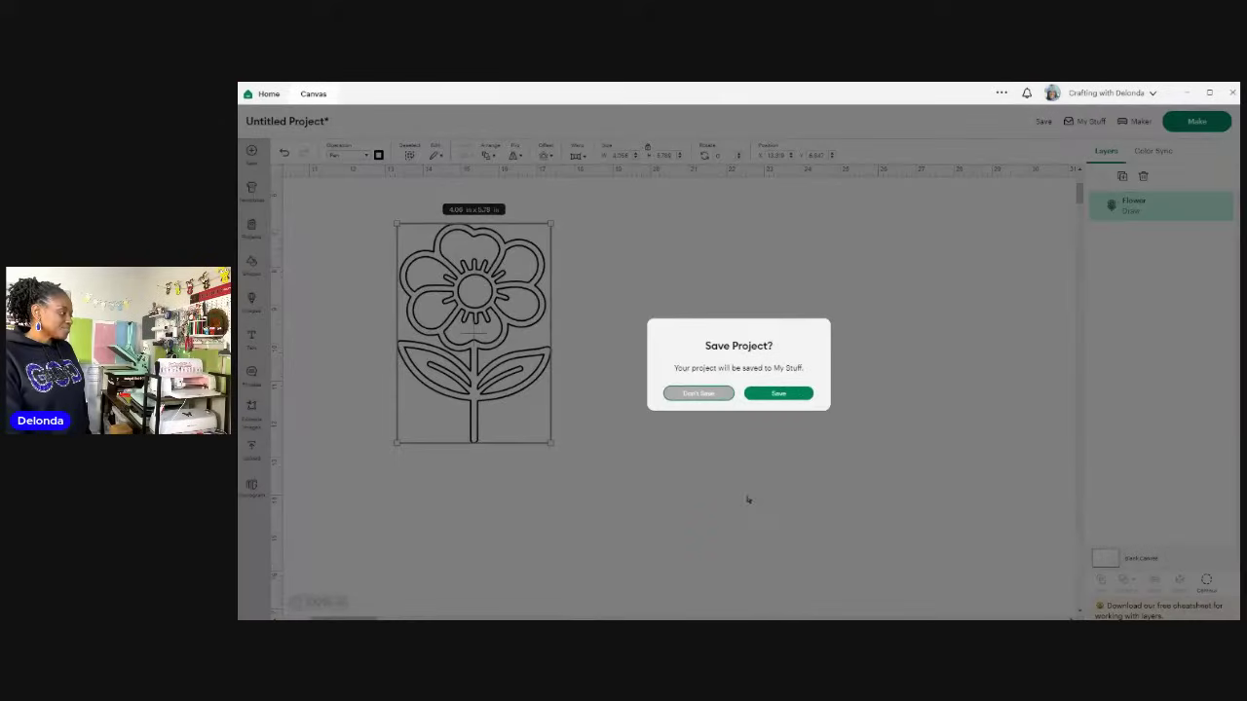
pyautogui.click(706, 397)
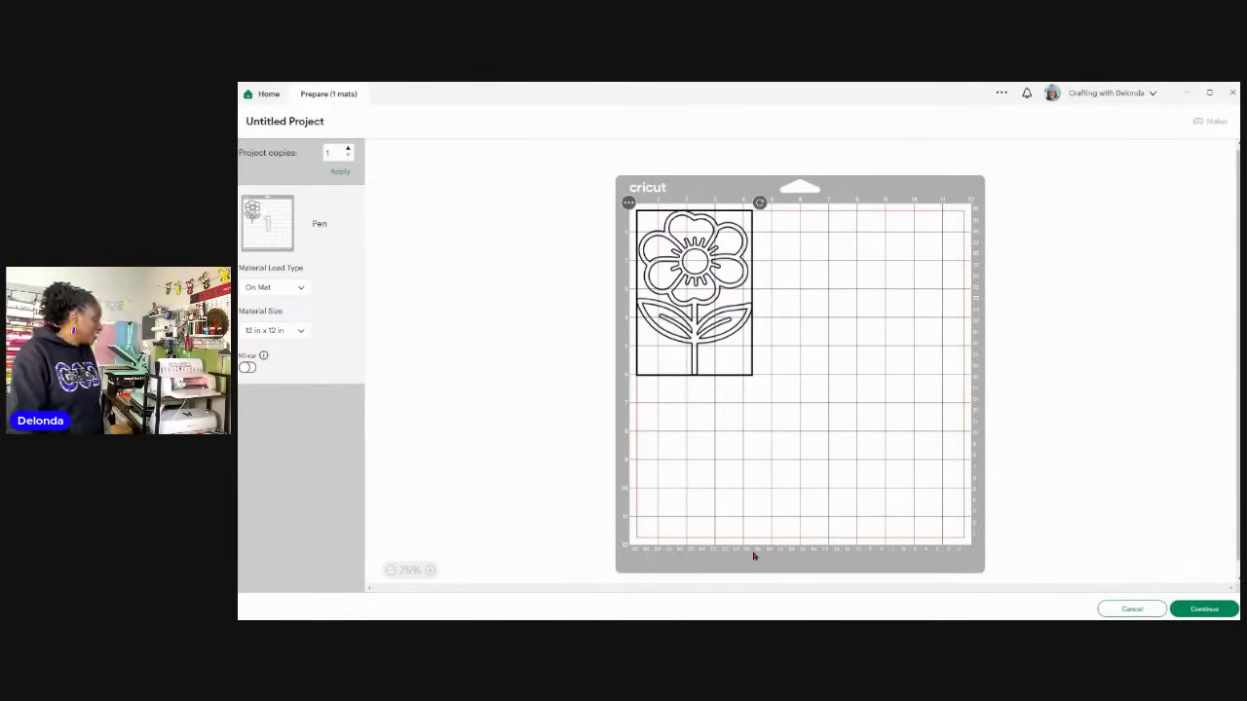
pyautogui.click(1217, 611)
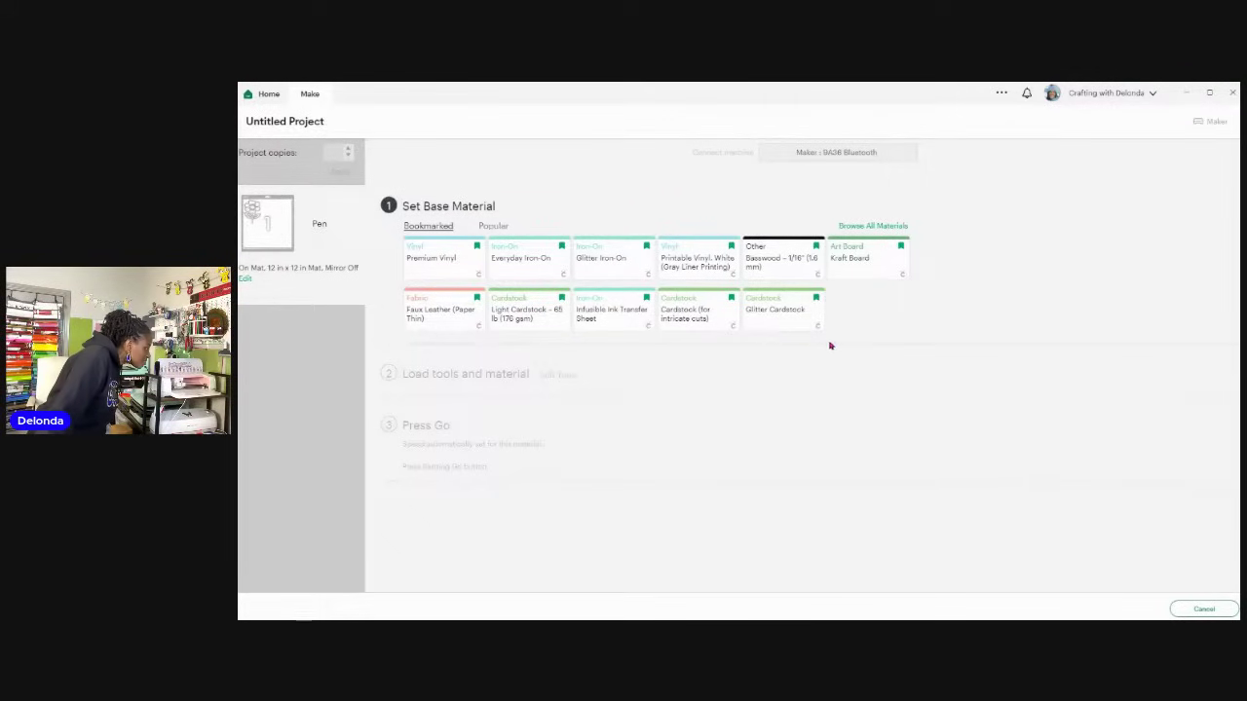
pyautogui.click(614, 310)
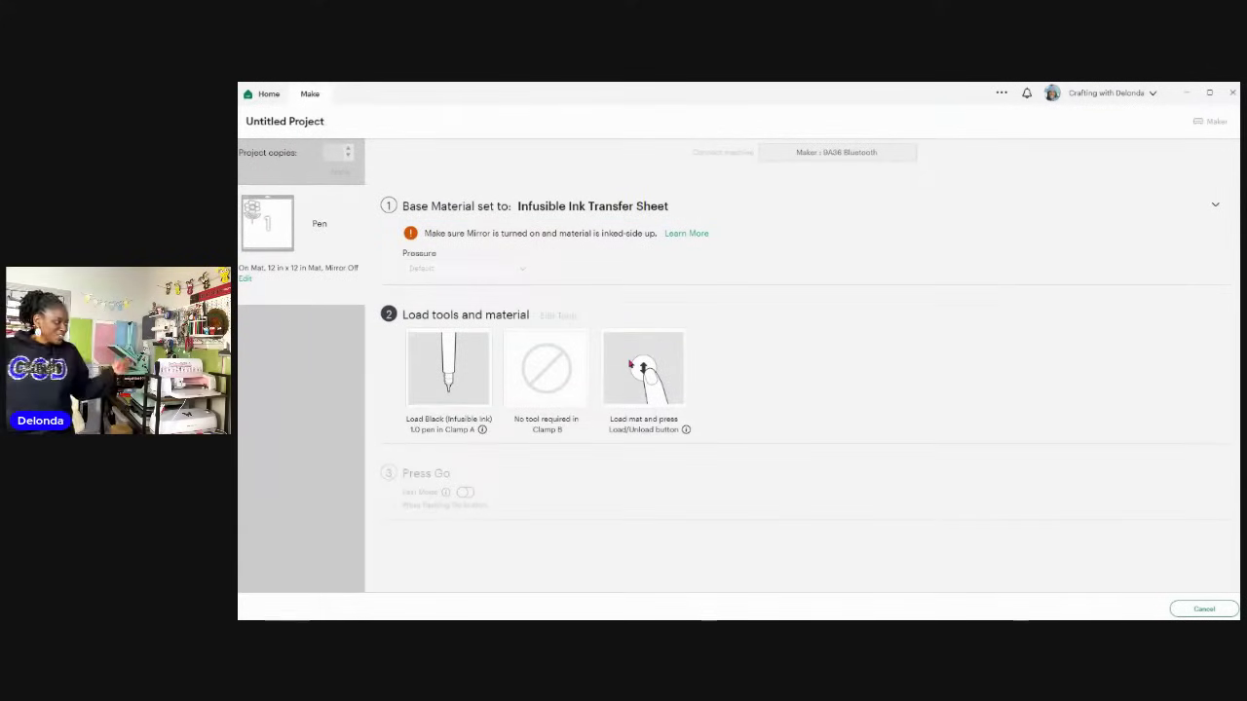